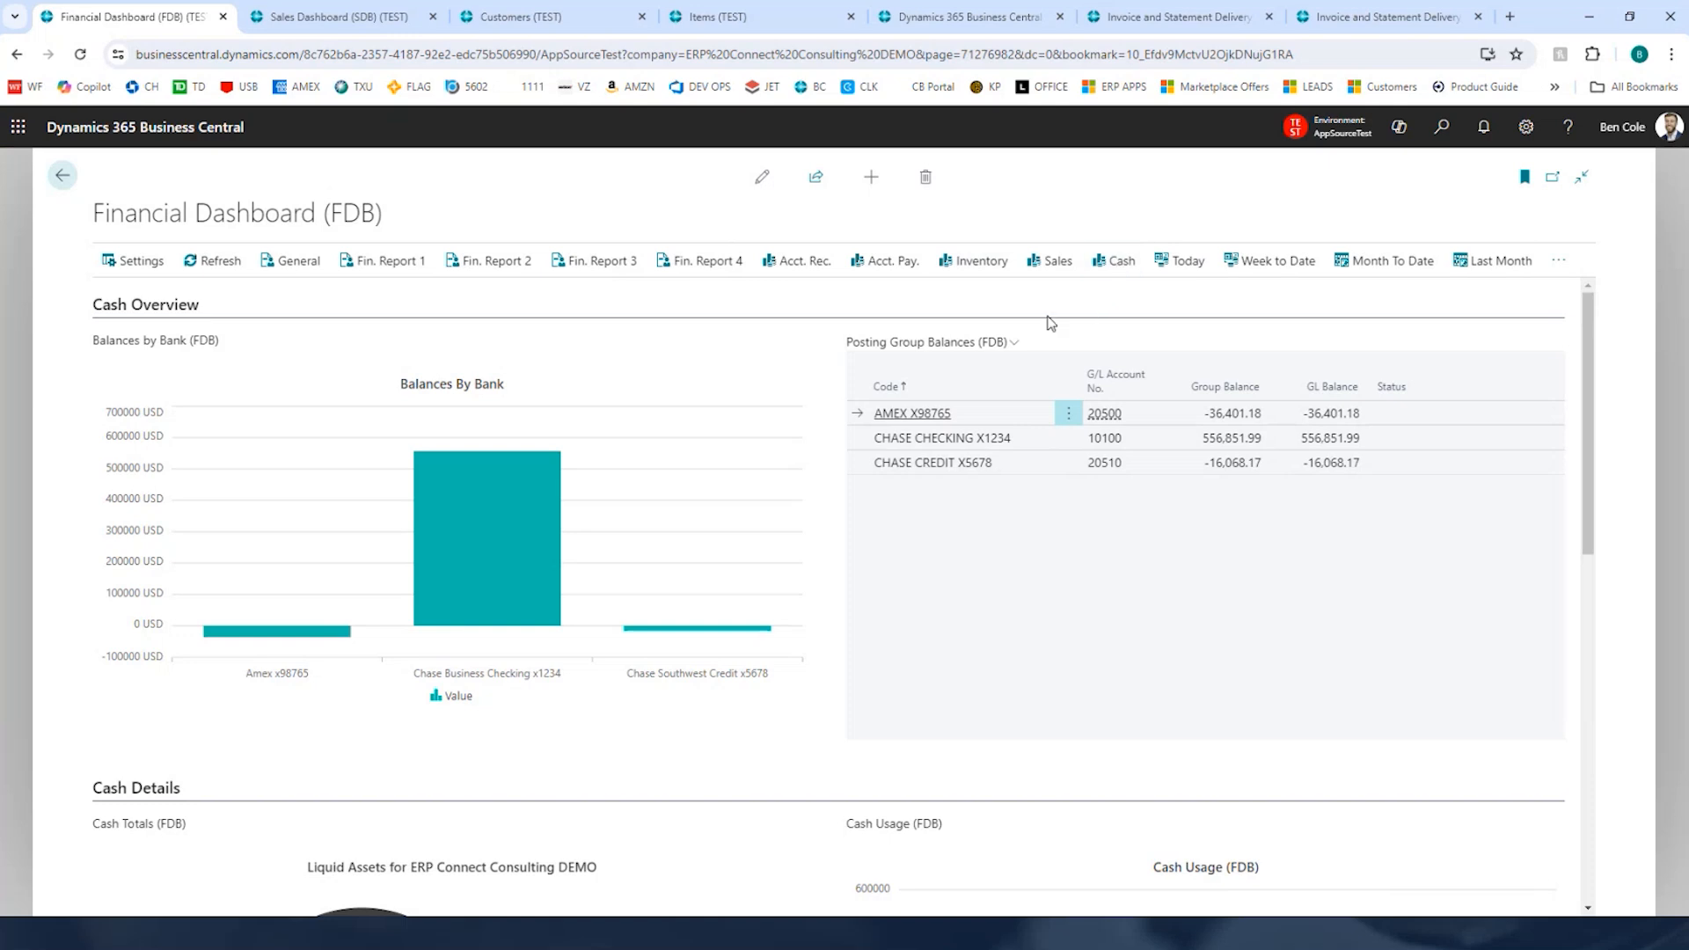
Step: Toggle the bank accounts in the Cash Totals pie chart legend to isolate Test Account 1234, then restore them all
{"action": "mouse_move", "coordinate": [748, 632]}
{"action": "scroll", "coordinate": [822, 423], "scroll_direction": "down", "scroll_amount": 5}
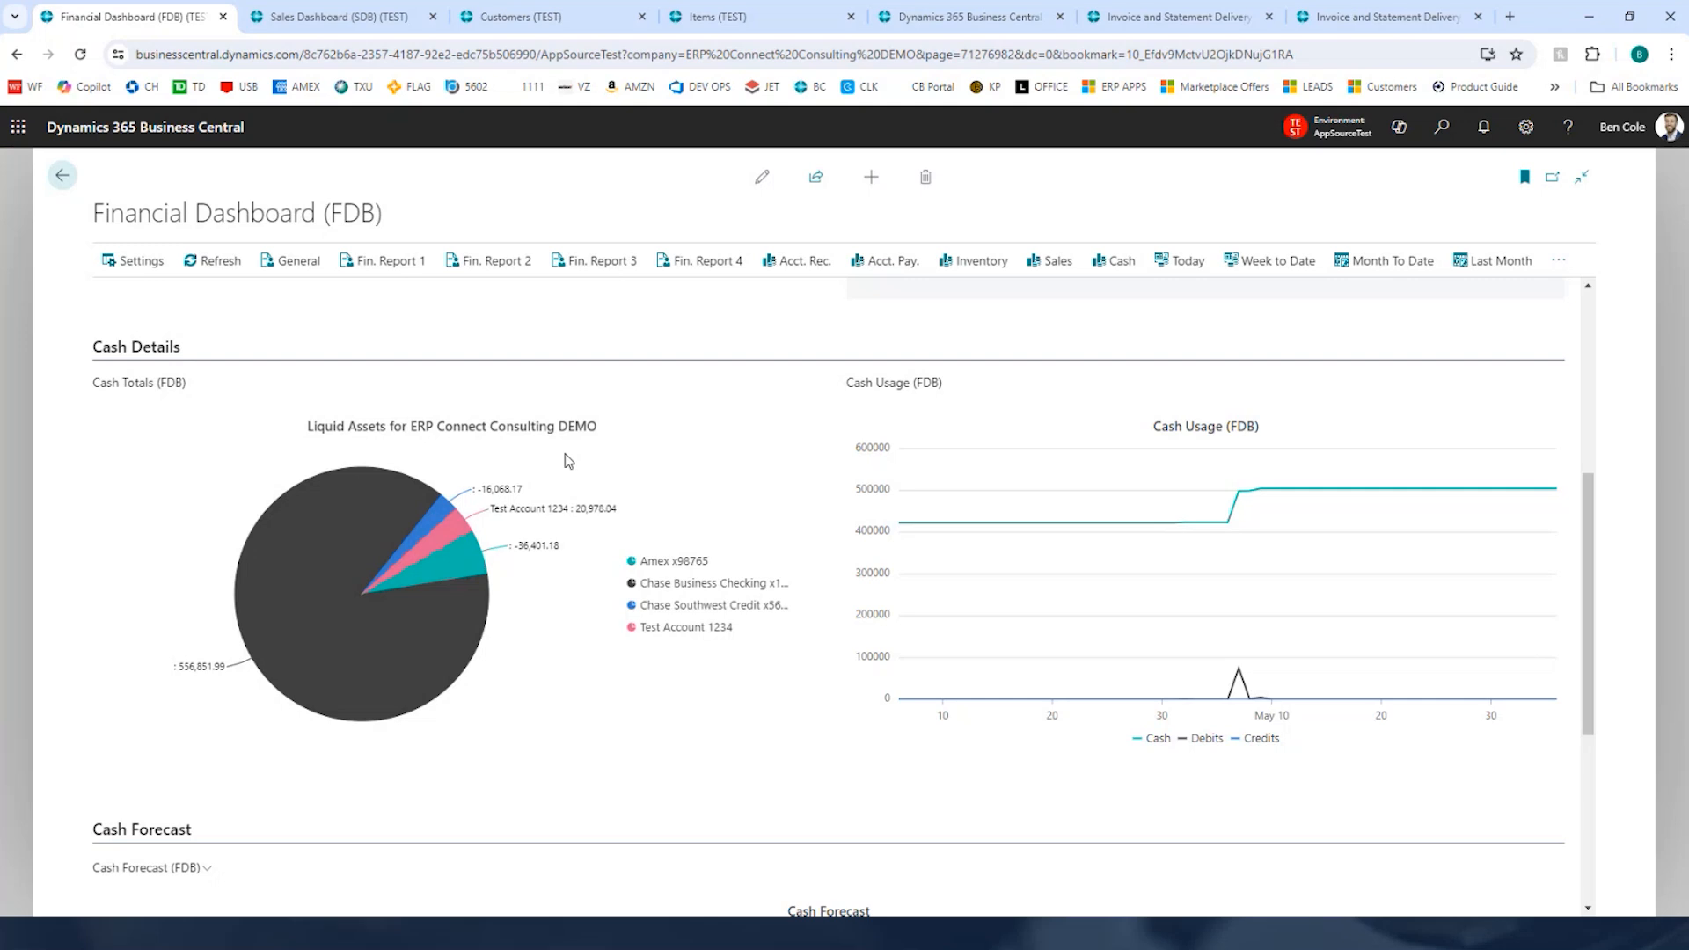
{"action": "left_click", "coordinate": [666, 605]}
{"action": "left_click", "coordinate": [666, 581]}
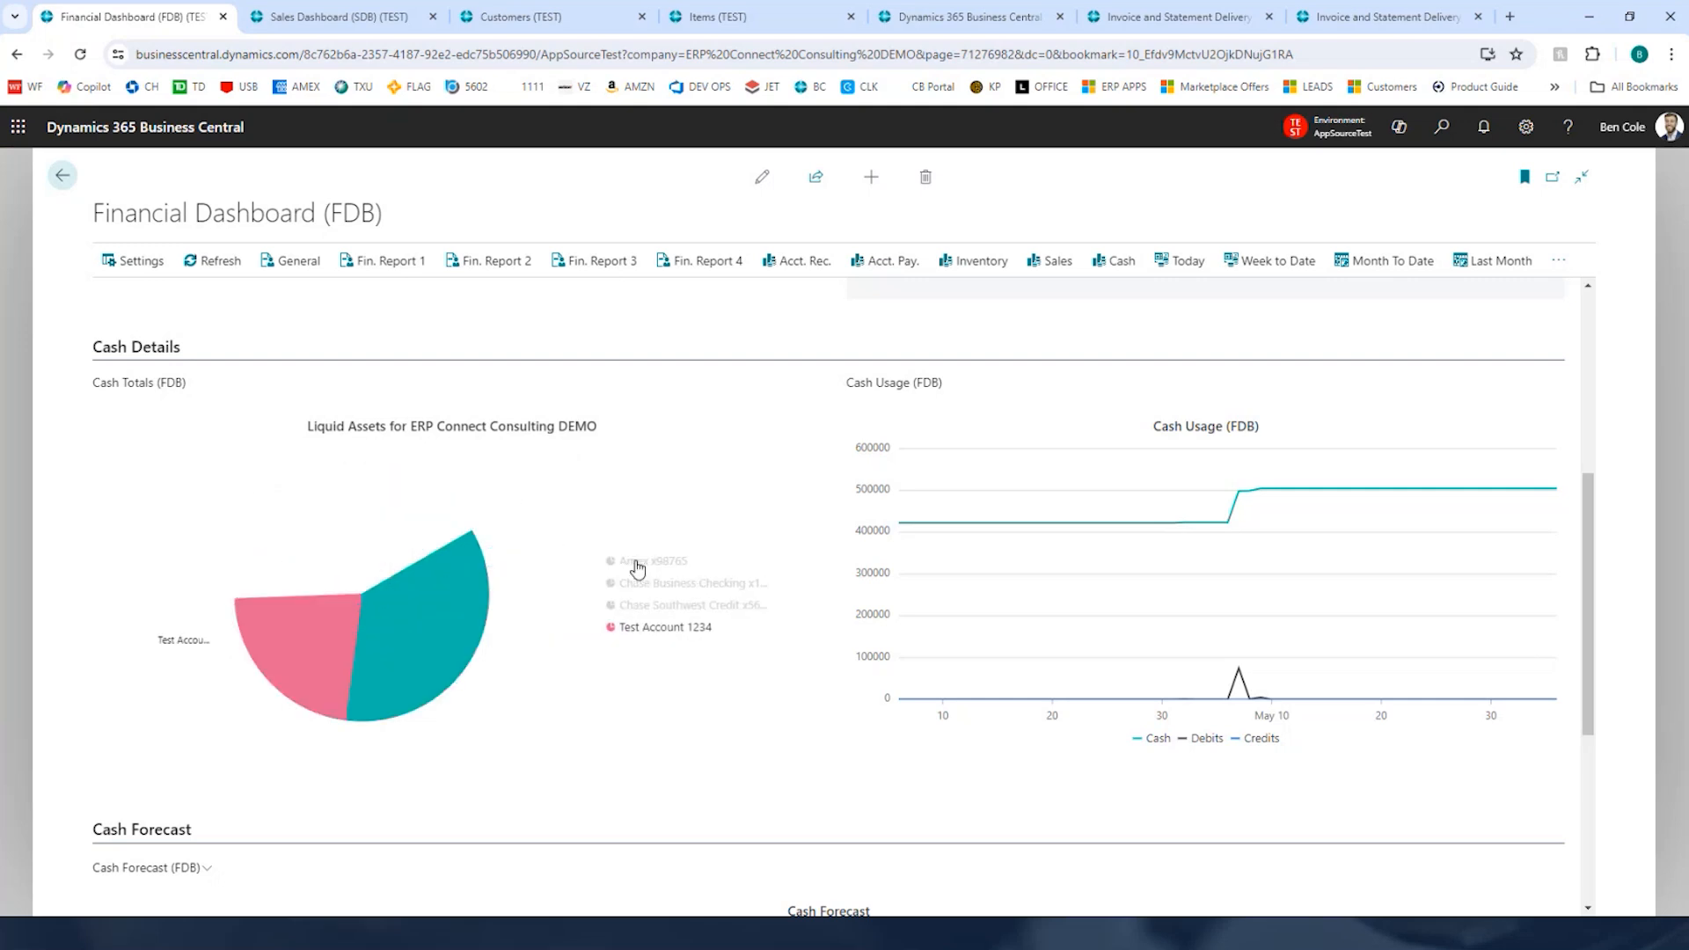
{"action": "left_click", "coordinate": [630, 560]}
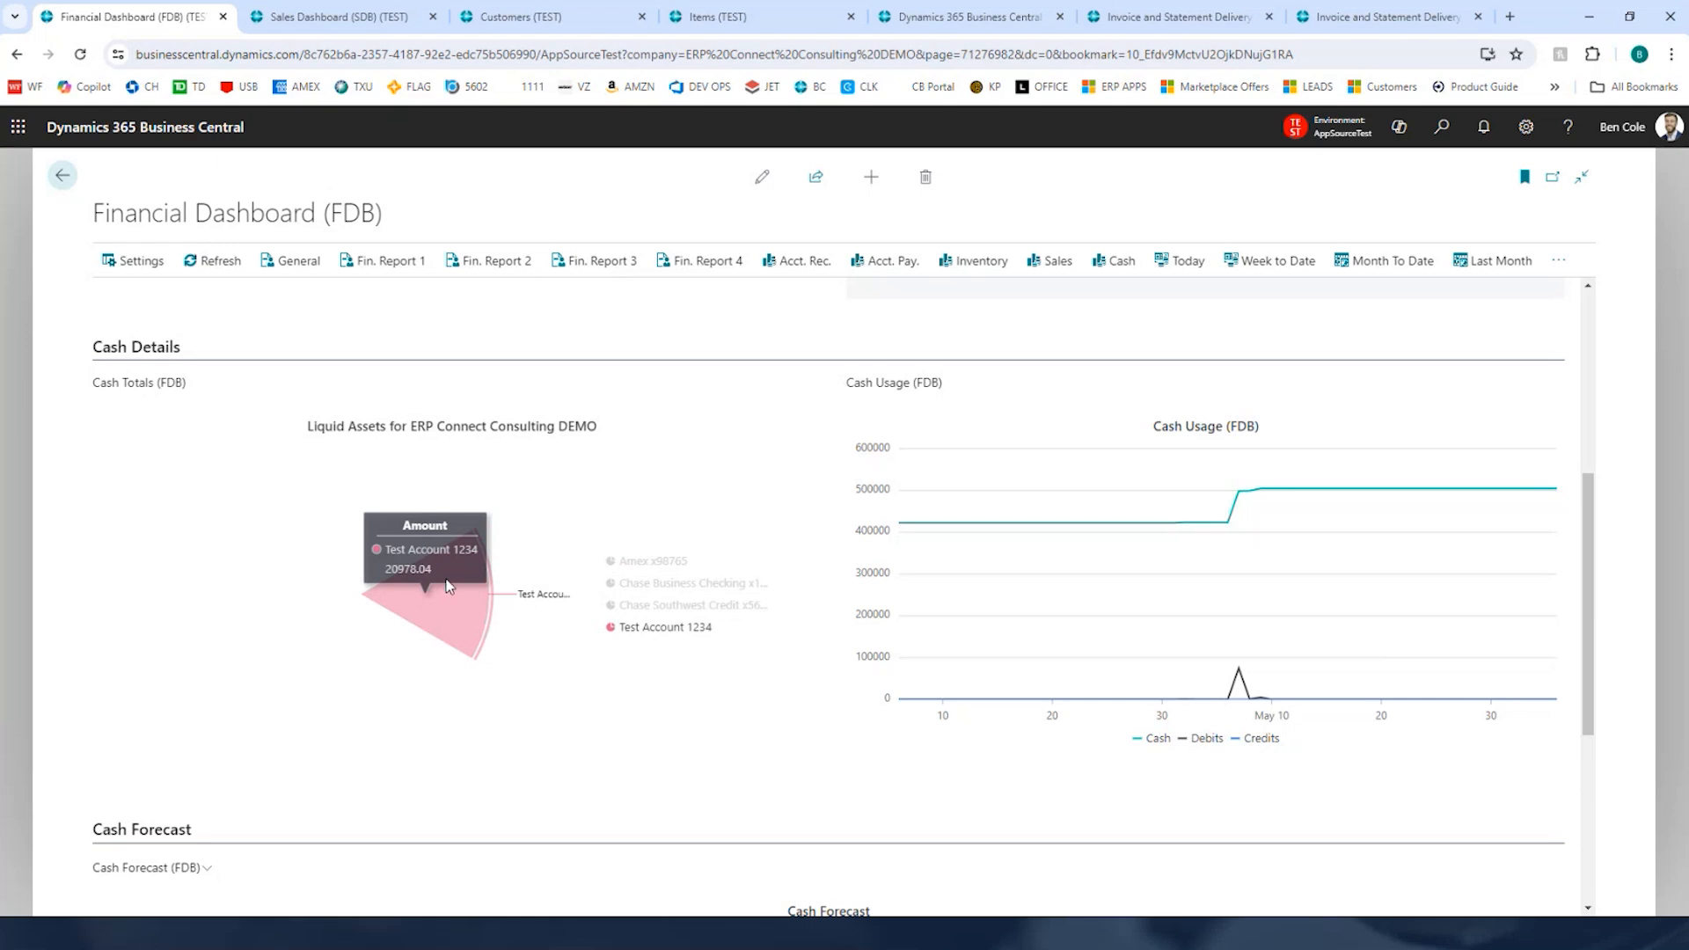
{"action": "left_click", "coordinate": [664, 565]}
{"action": "left_click", "coordinate": [668, 585]}
{"action": "left_click", "coordinate": [671, 605]}
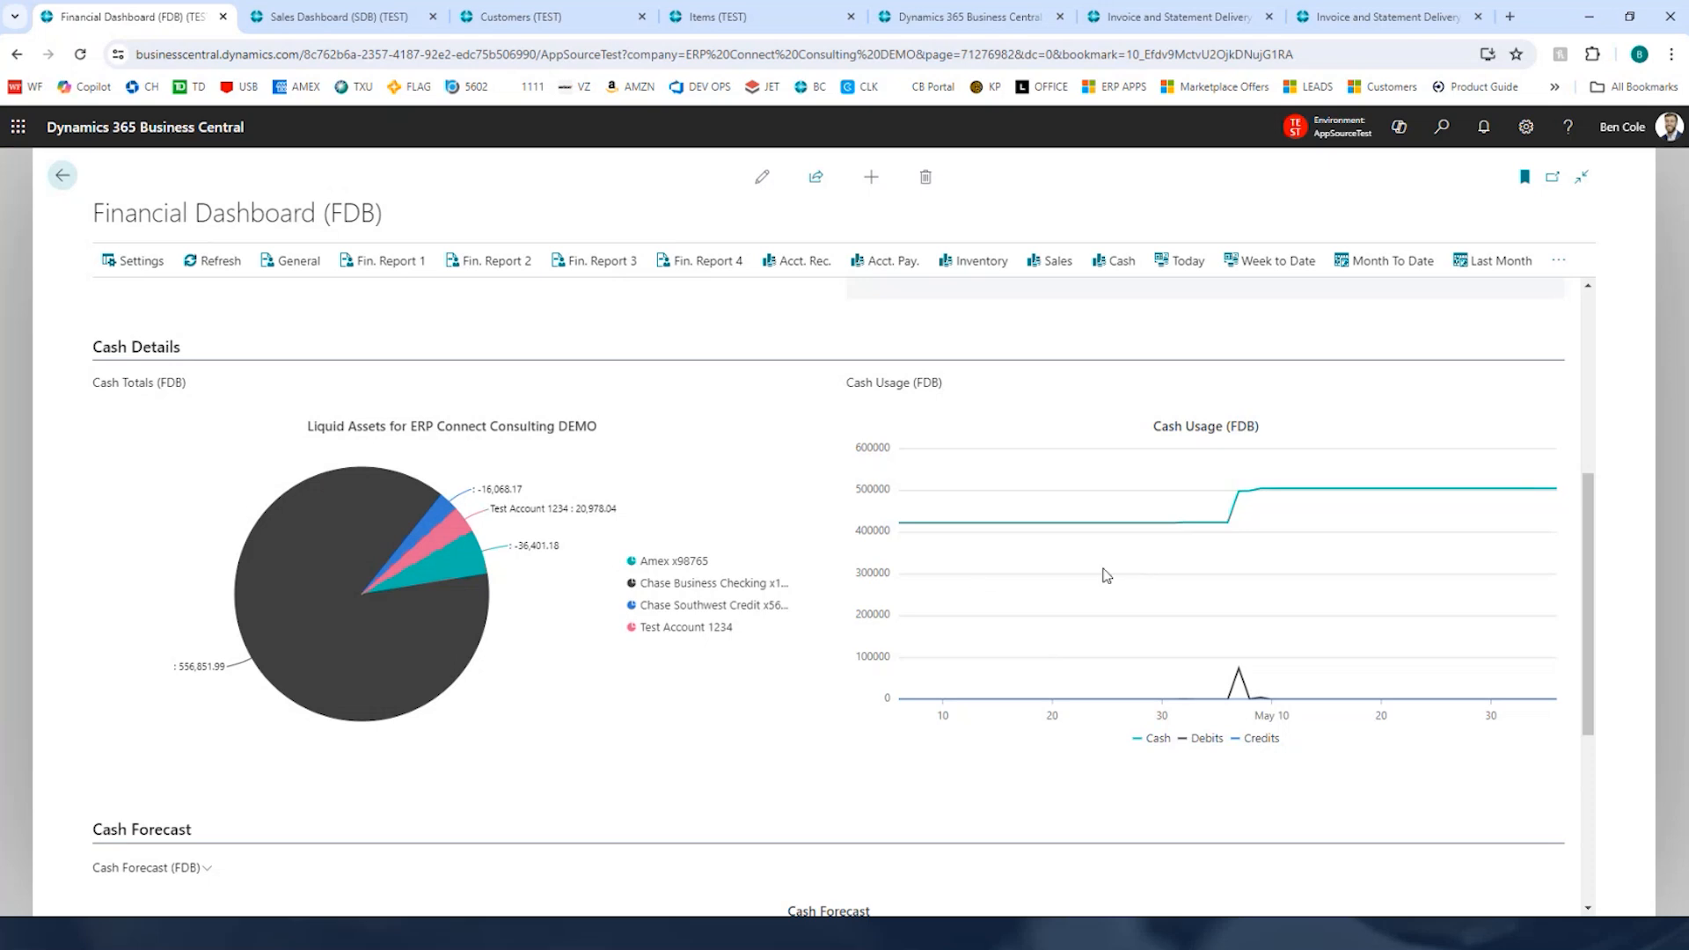
Step: Recalculate the cash forecast data from the Cash Forecast chart's options and confirm it
{"action": "scroll", "coordinate": [774, 611], "scroll_direction": "down", "scroll_amount": 3}
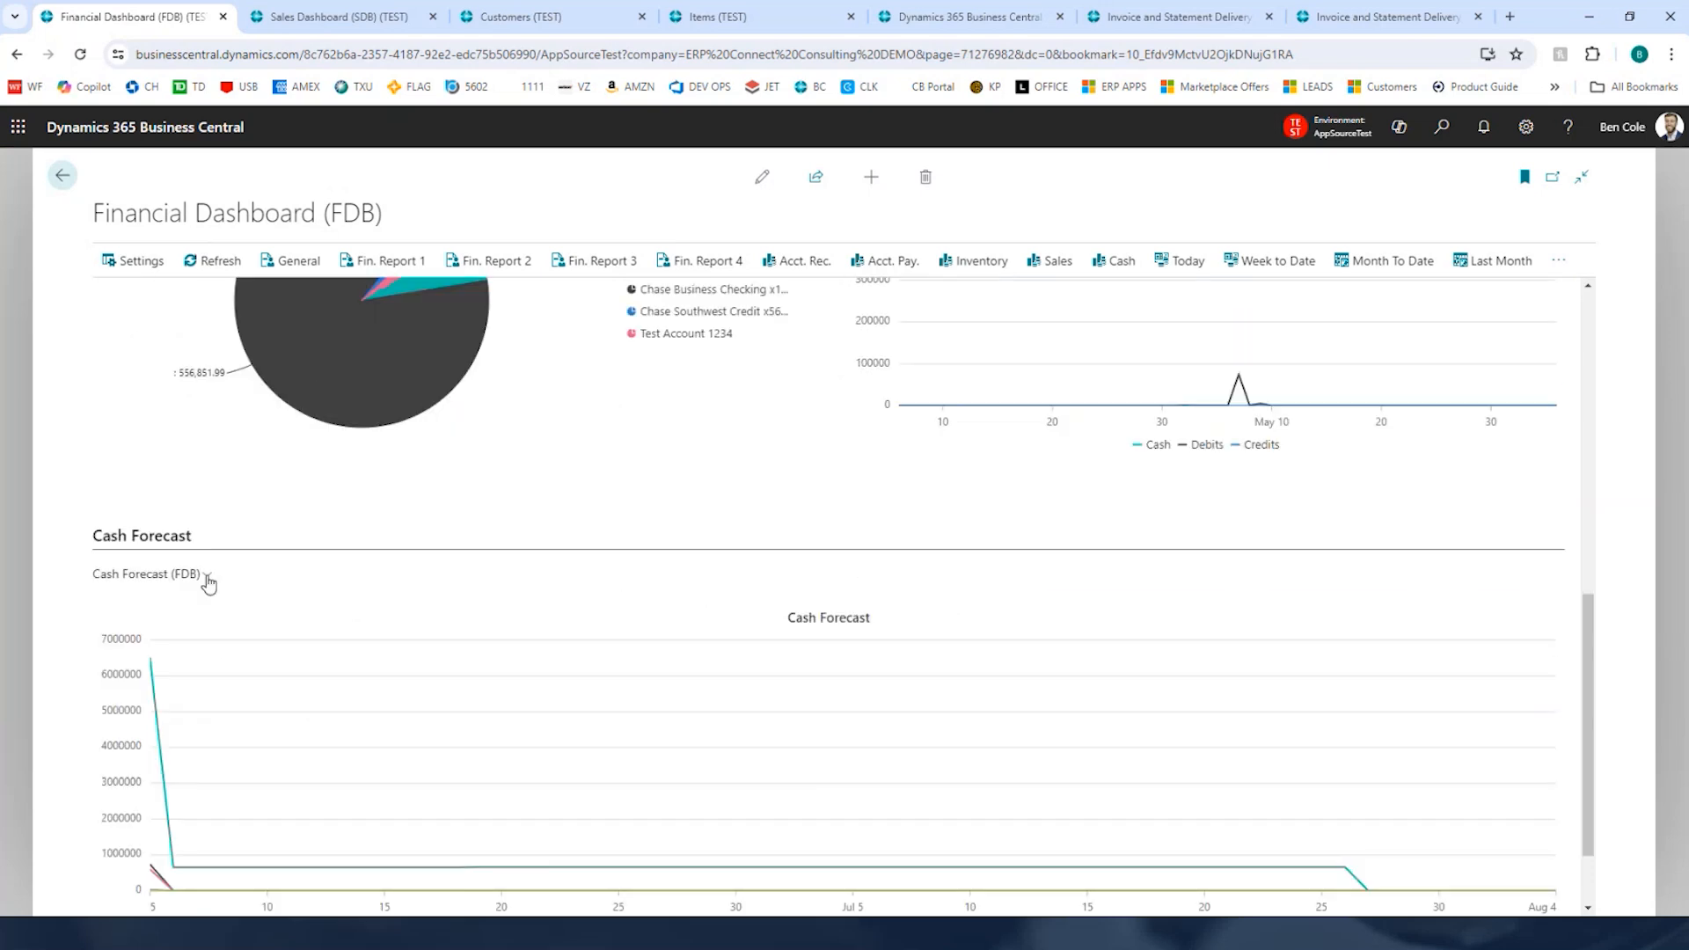
{"action": "left_click", "coordinate": [206, 577]}
{"action": "left_click", "coordinate": [188, 602]}
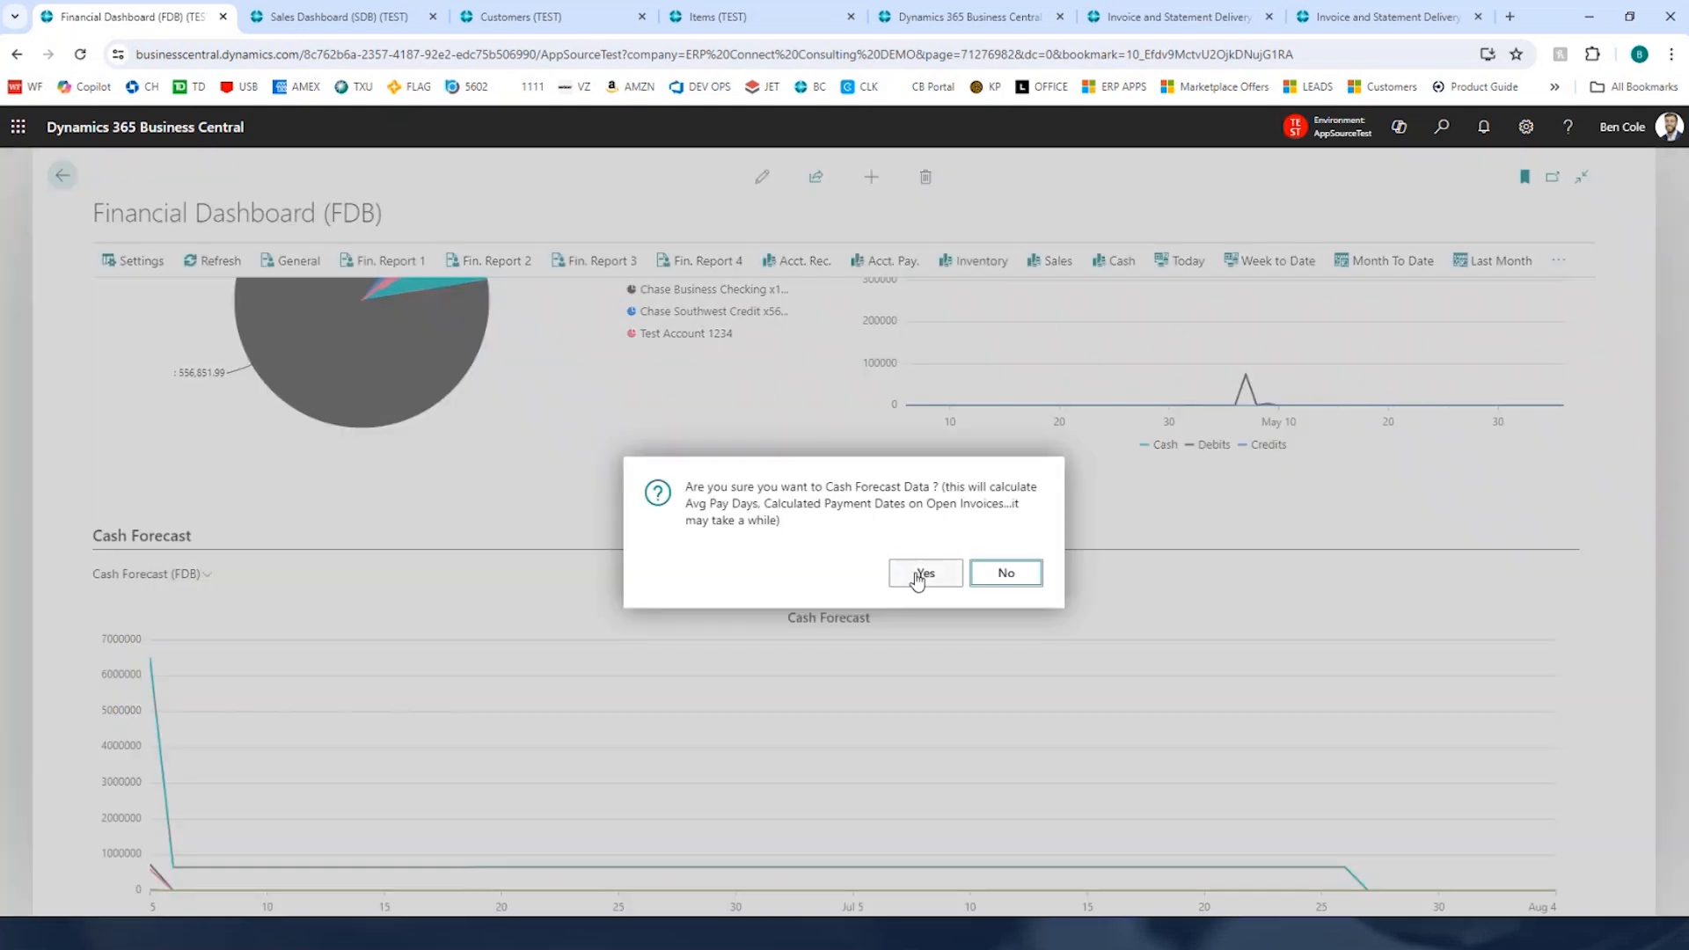
{"action": "left_click", "coordinate": [918, 574]}
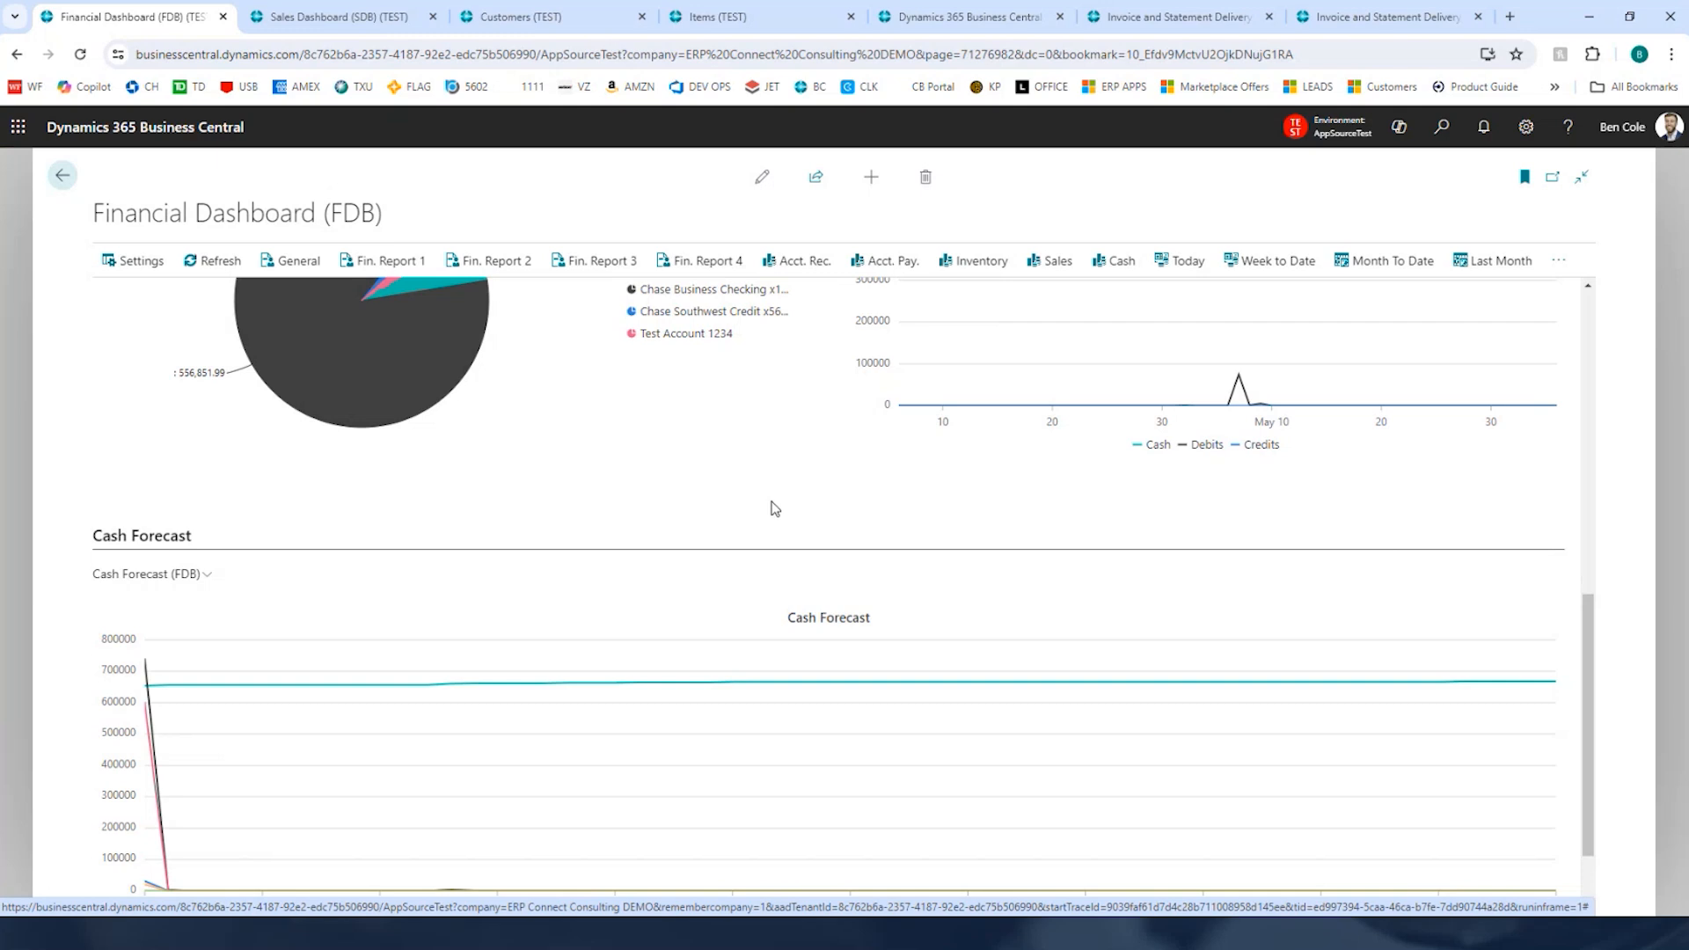
Step: Switch the dashboard to the General overview and set the period to Last 12 Months
{"action": "scroll", "coordinate": [783, 519], "scroll_direction": "up", "scroll_amount": 15}
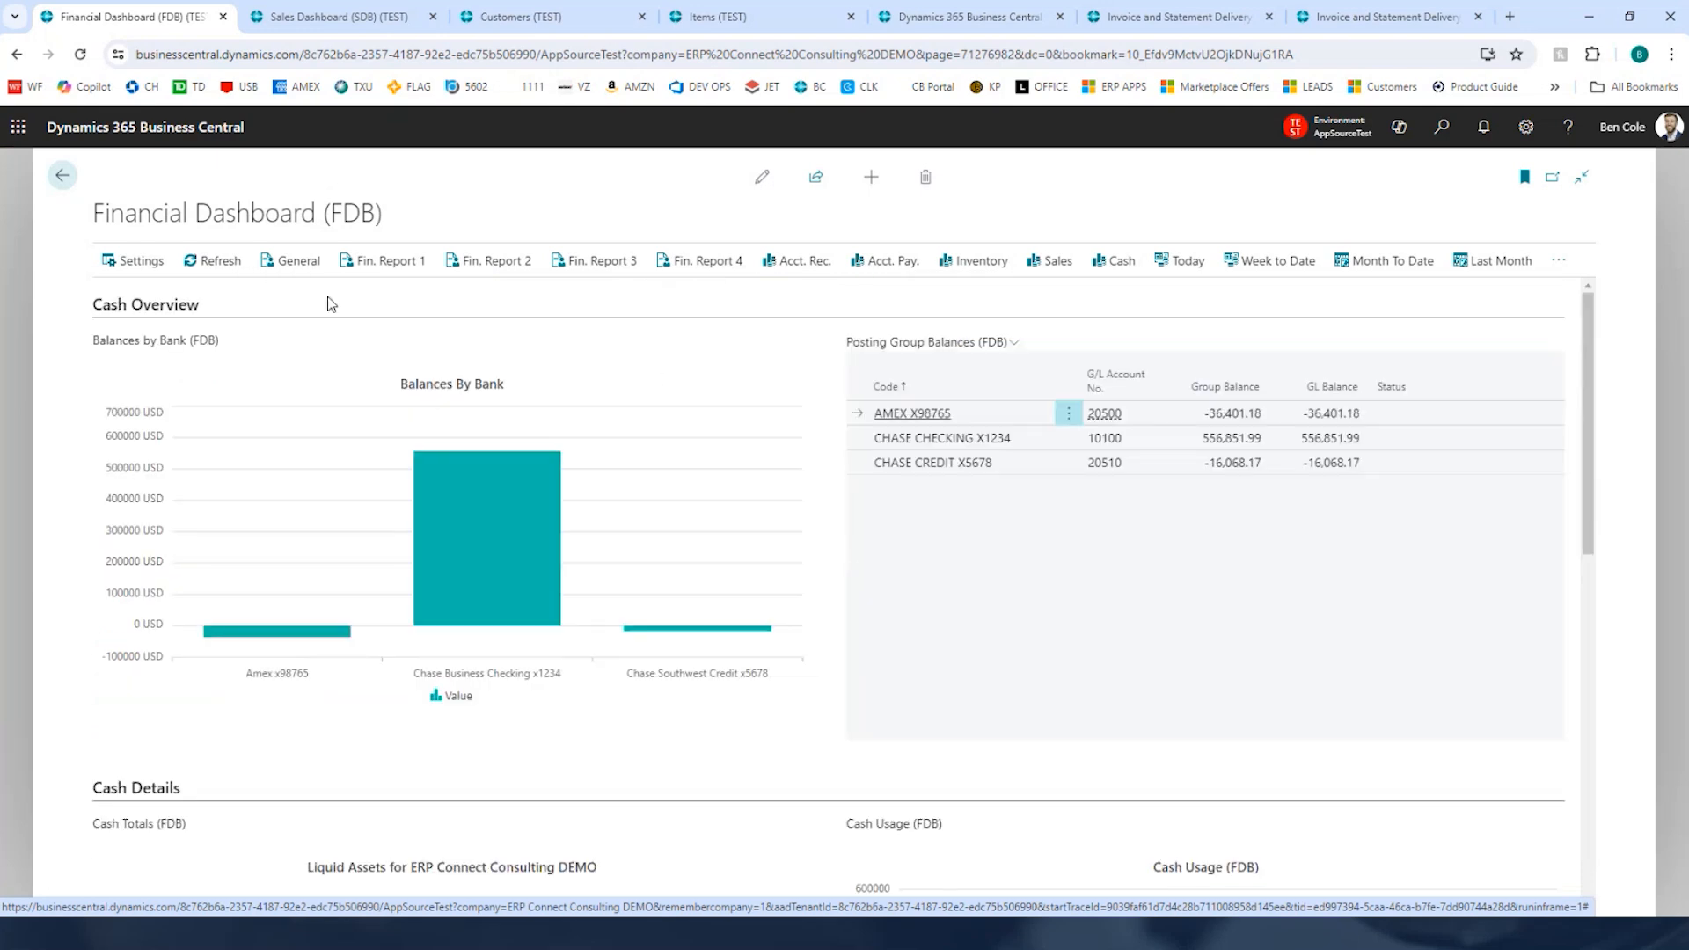
{"action": "left_click", "coordinate": [286, 262]}
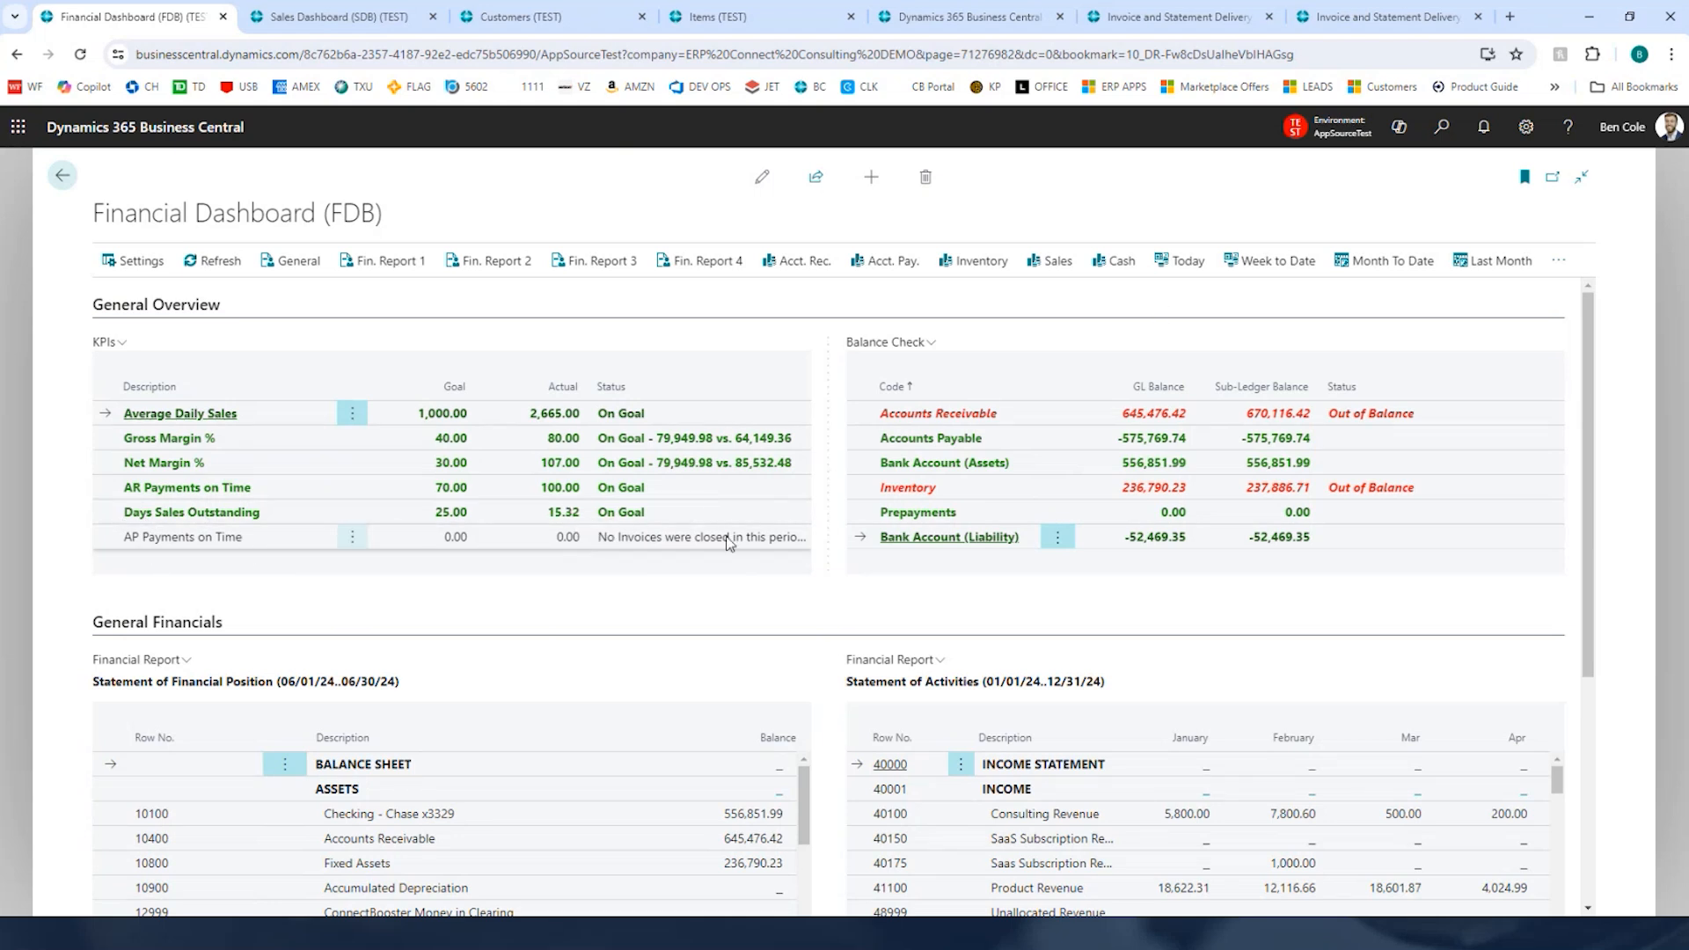
{"action": "left_click", "coordinate": [1559, 260]}
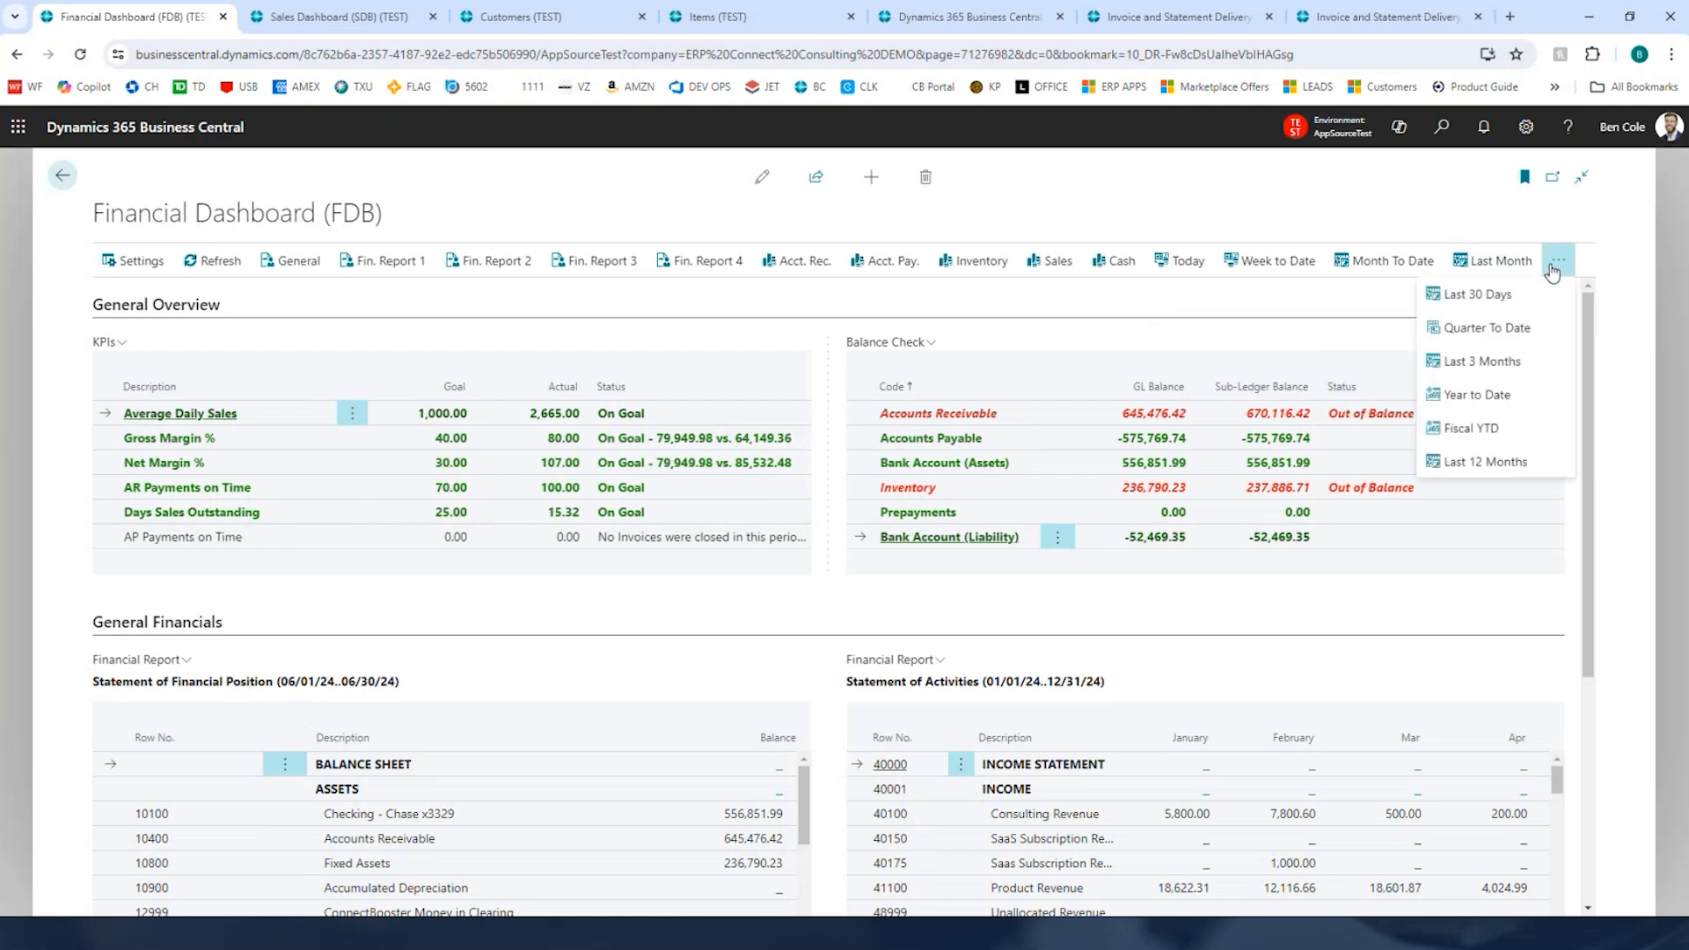
{"action": "left_click", "coordinate": [1499, 466]}
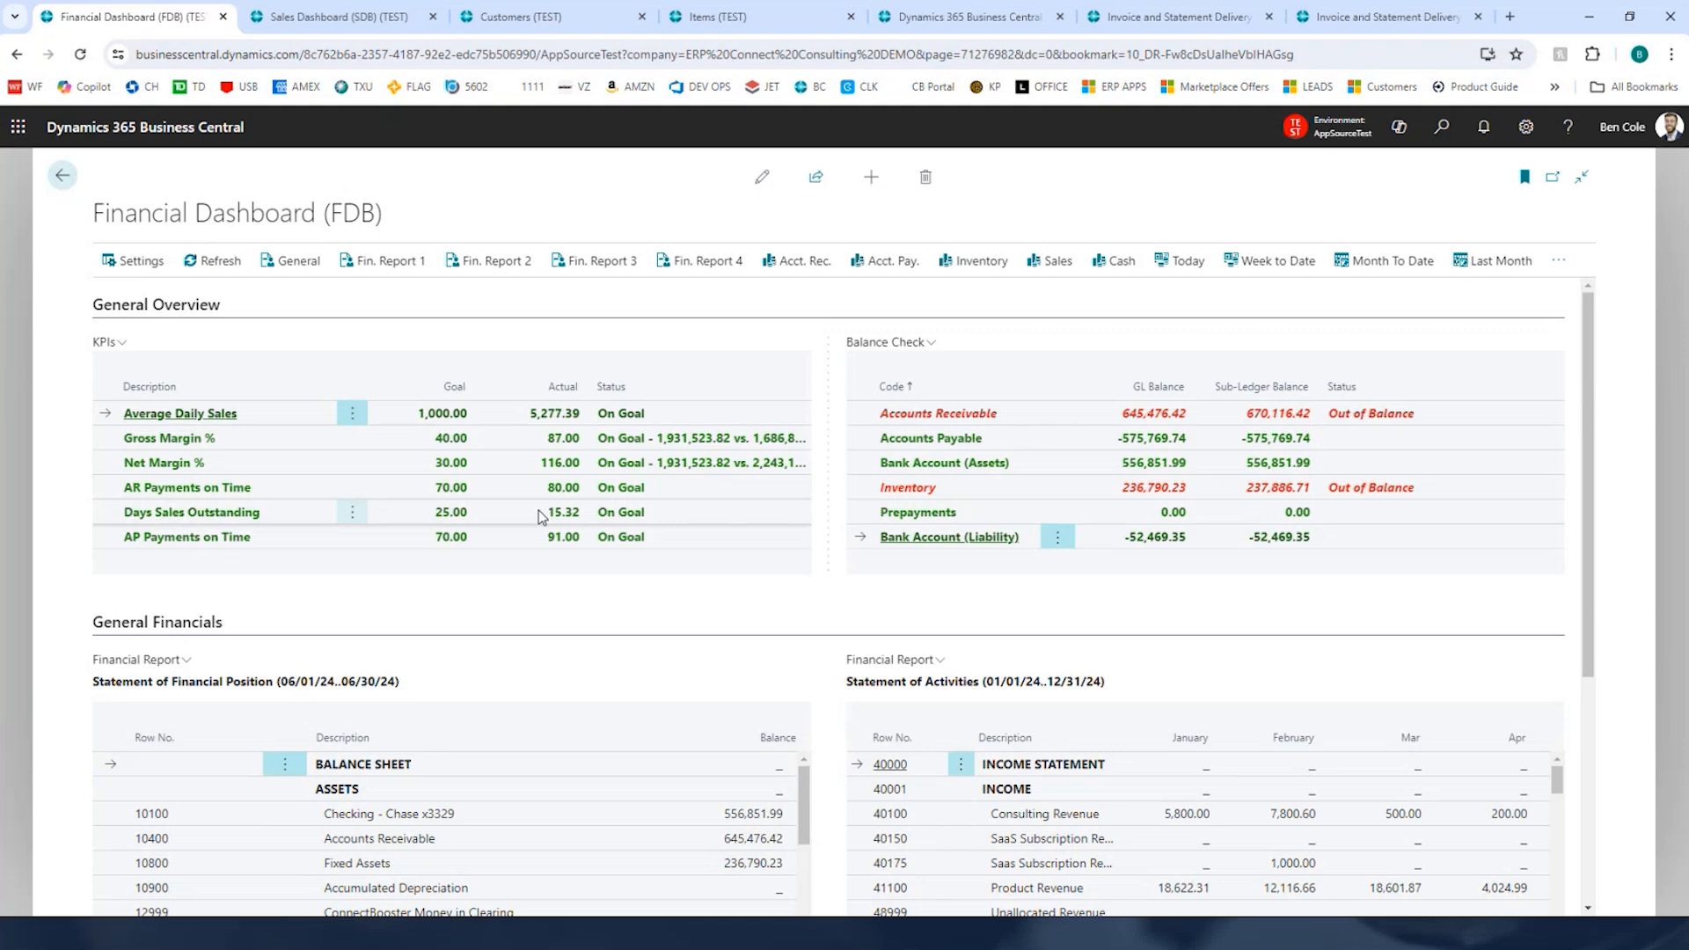
Step: Open Financial Report 1 and drill into the Accounts Receivable balance, then return to the report
{"action": "scroll", "coordinate": [721, 506], "scroll_direction": "down", "scroll_amount": 2}
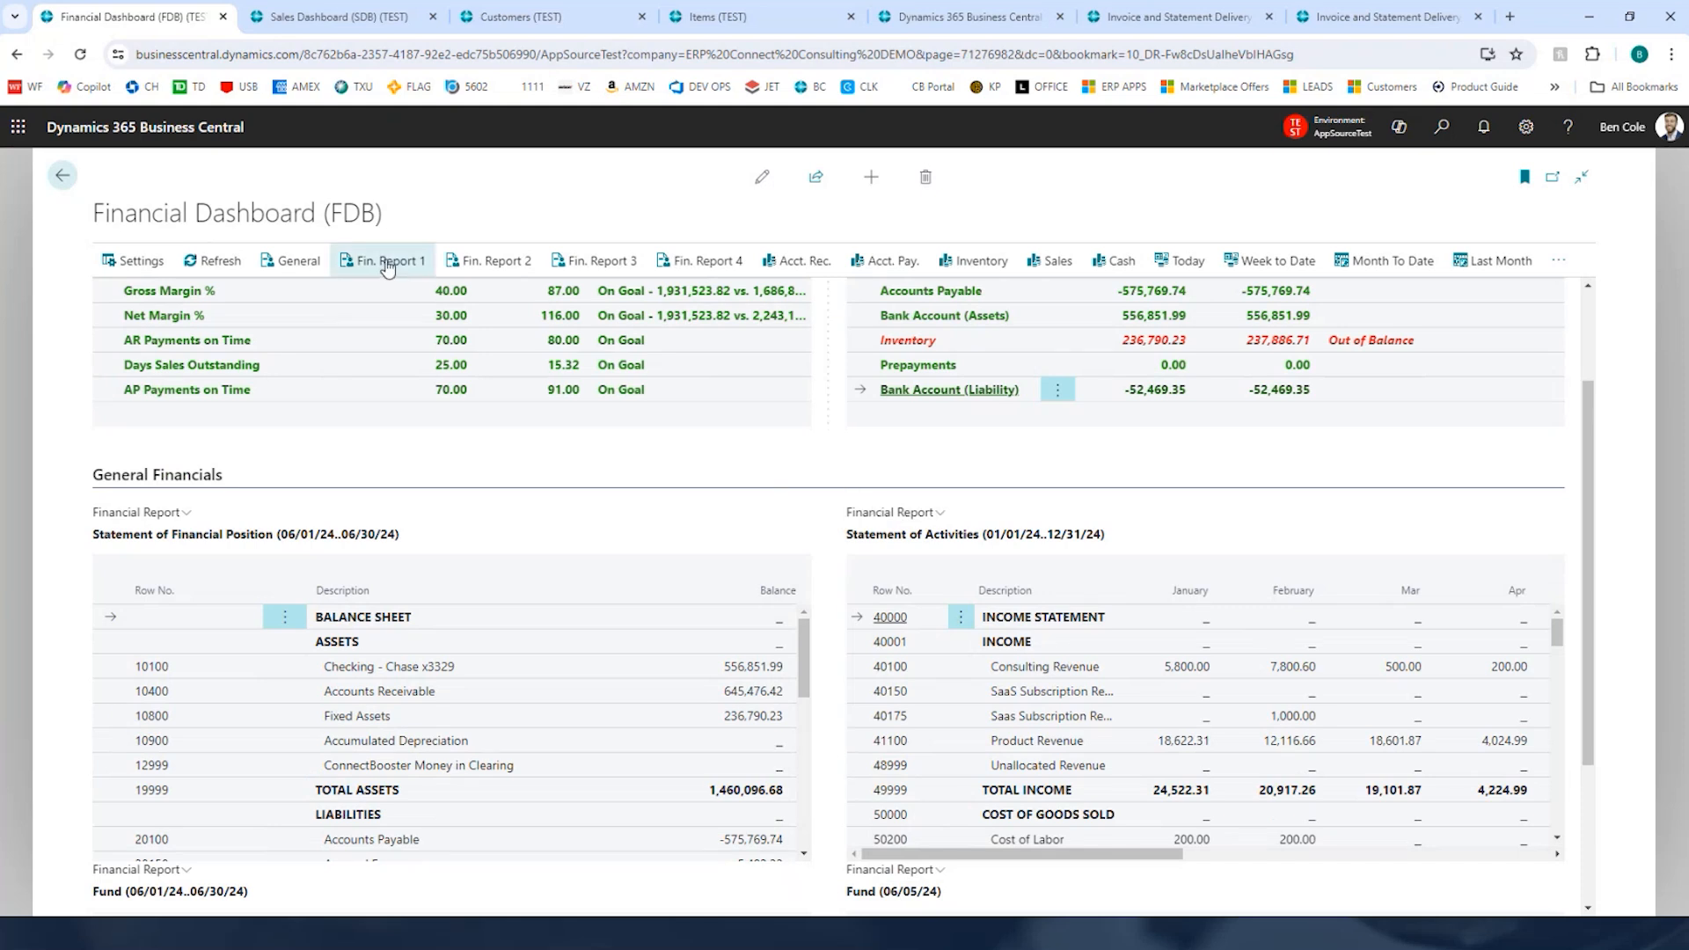
{"action": "left_click", "coordinate": [385, 268]}
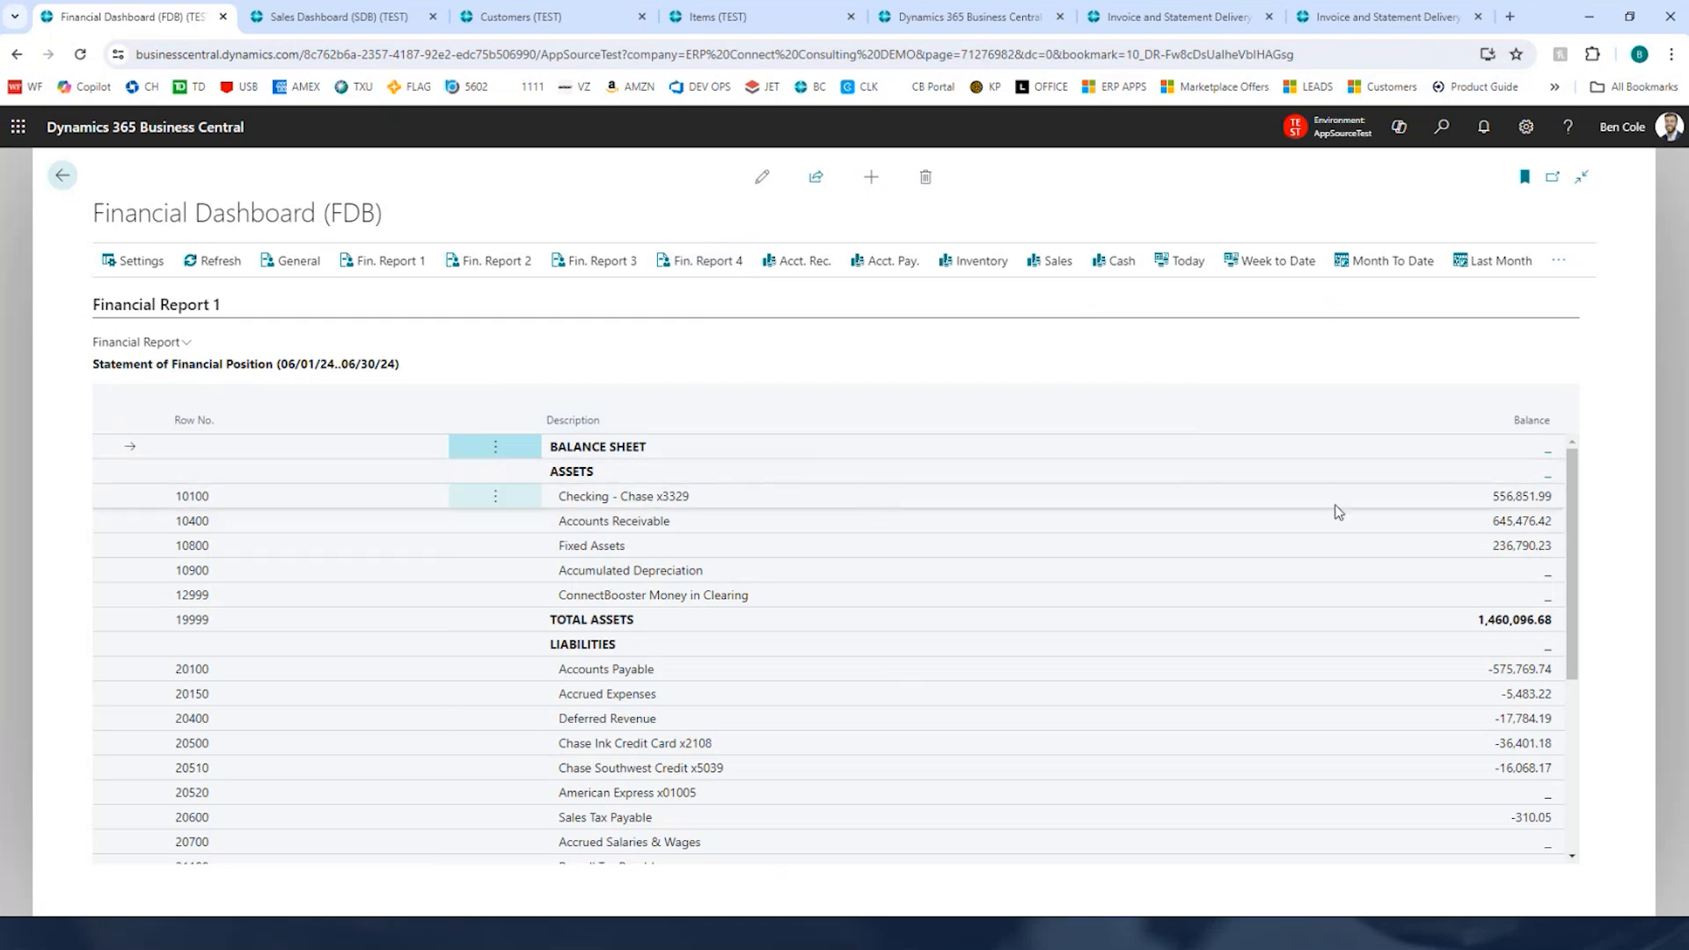
{"action": "left_click", "coordinate": [1531, 526]}
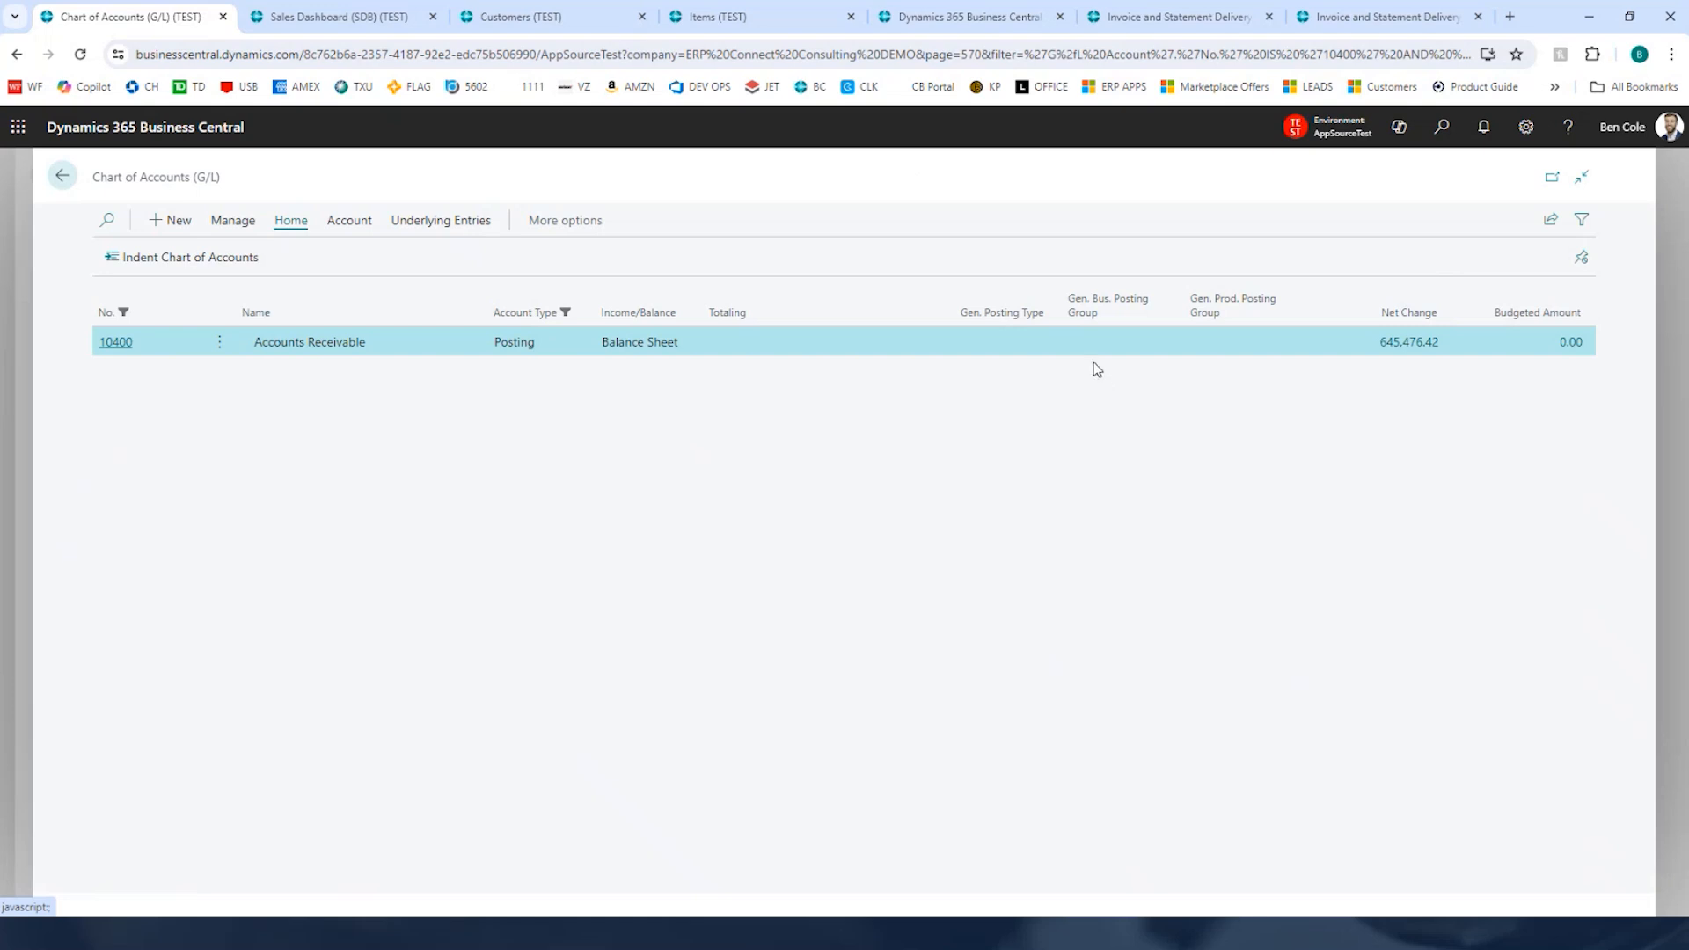
{"action": "key", "text": "Escape"}
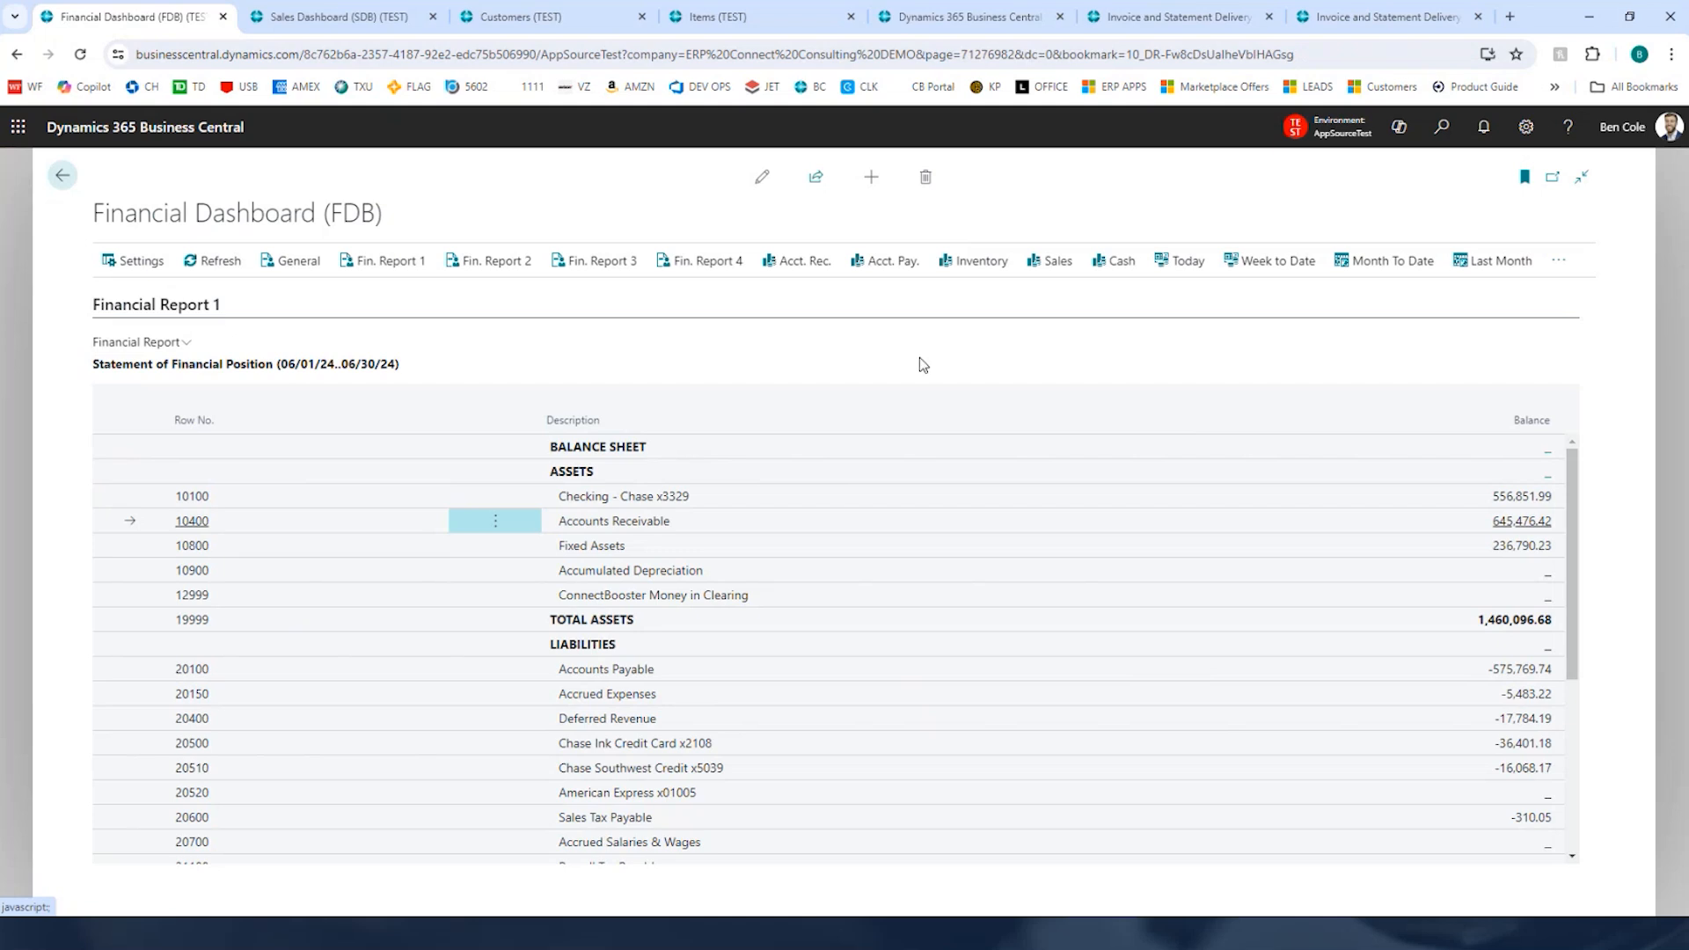
Step: Open the Accounts Receivable view of the dashboard and recalculate the AR aging
{"action": "left_click", "coordinate": [801, 263]}
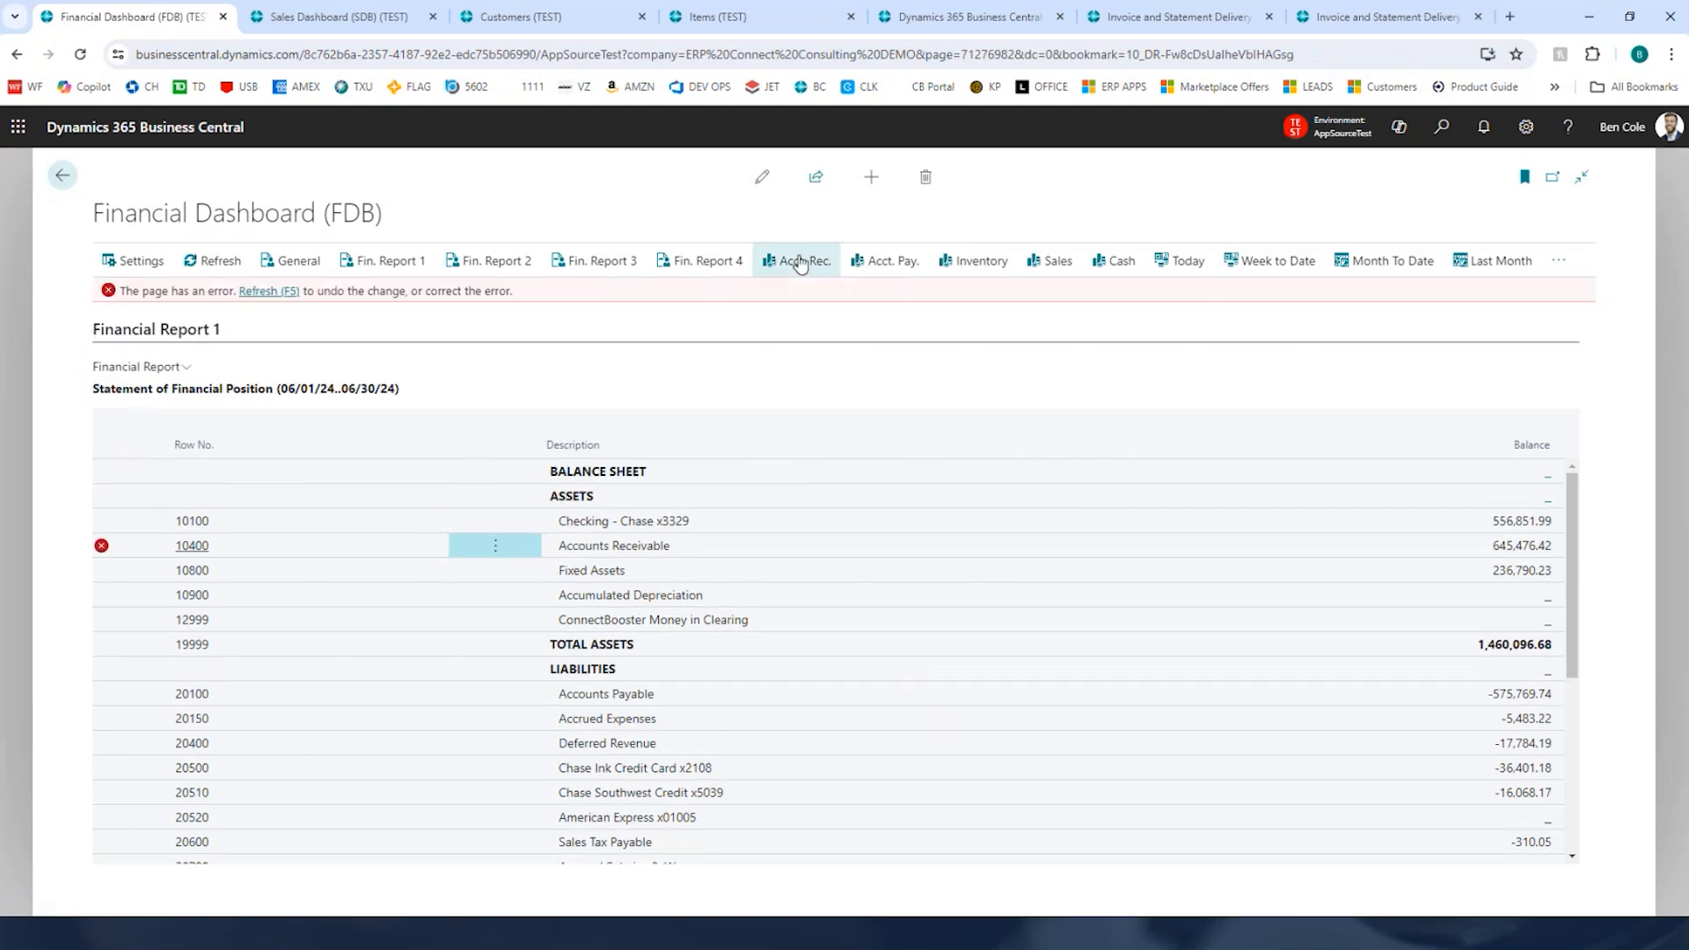
{"action": "left_click", "coordinate": [807, 260]}
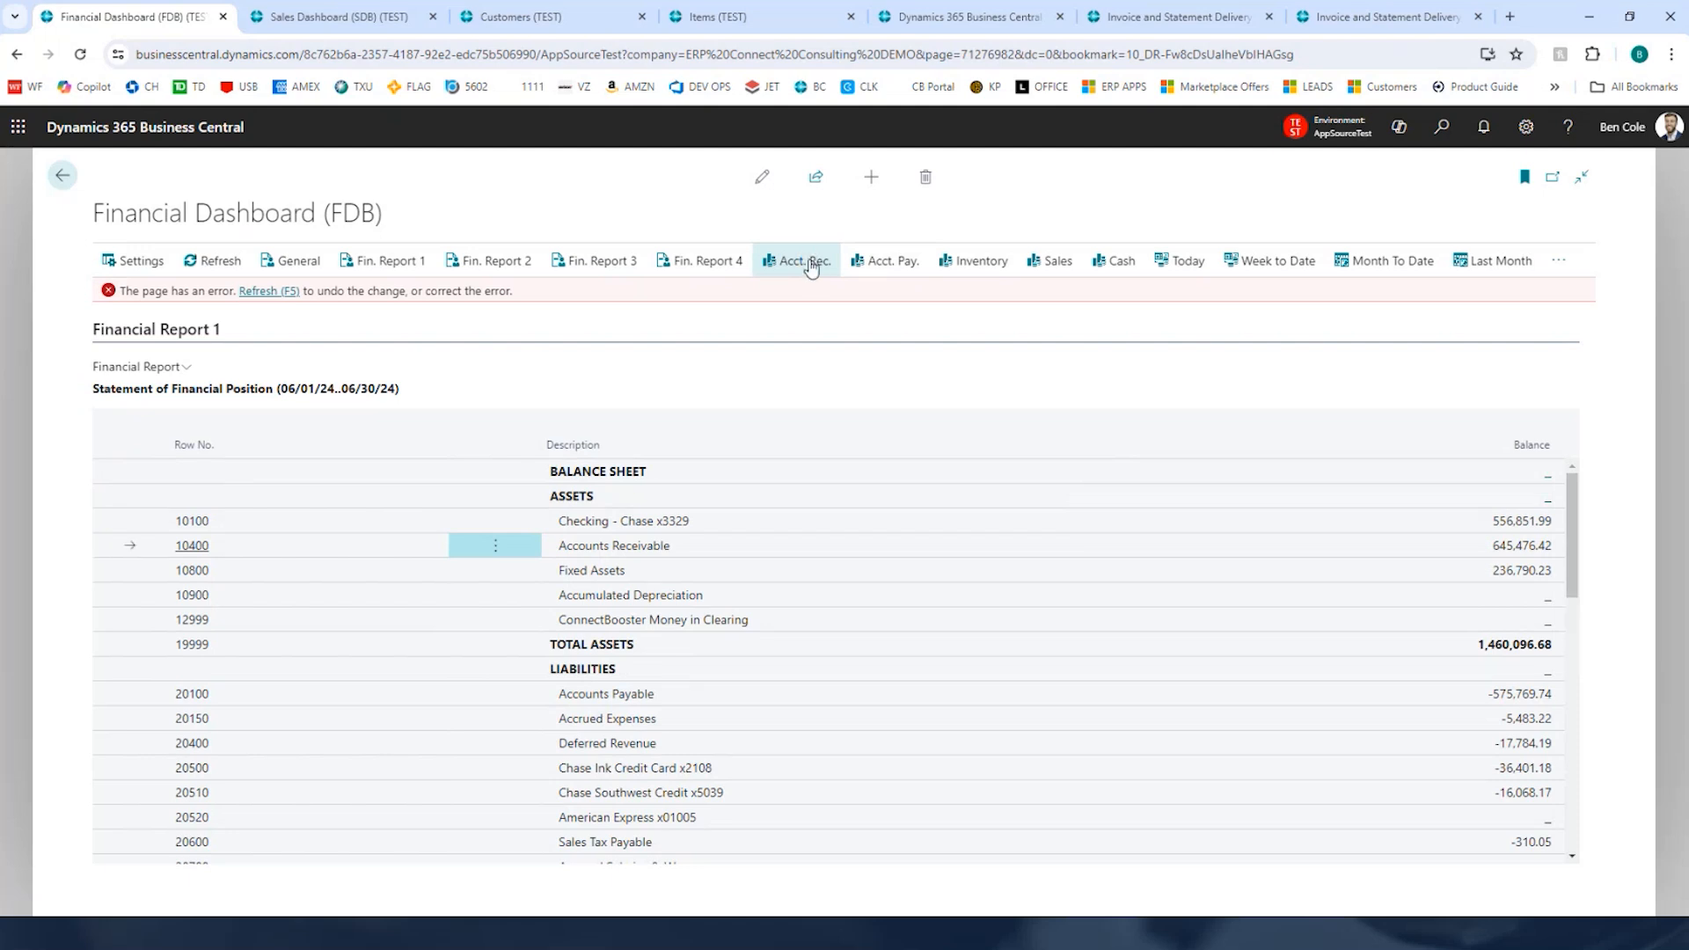
{"action": "left_click", "coordinate": [814, 264]}
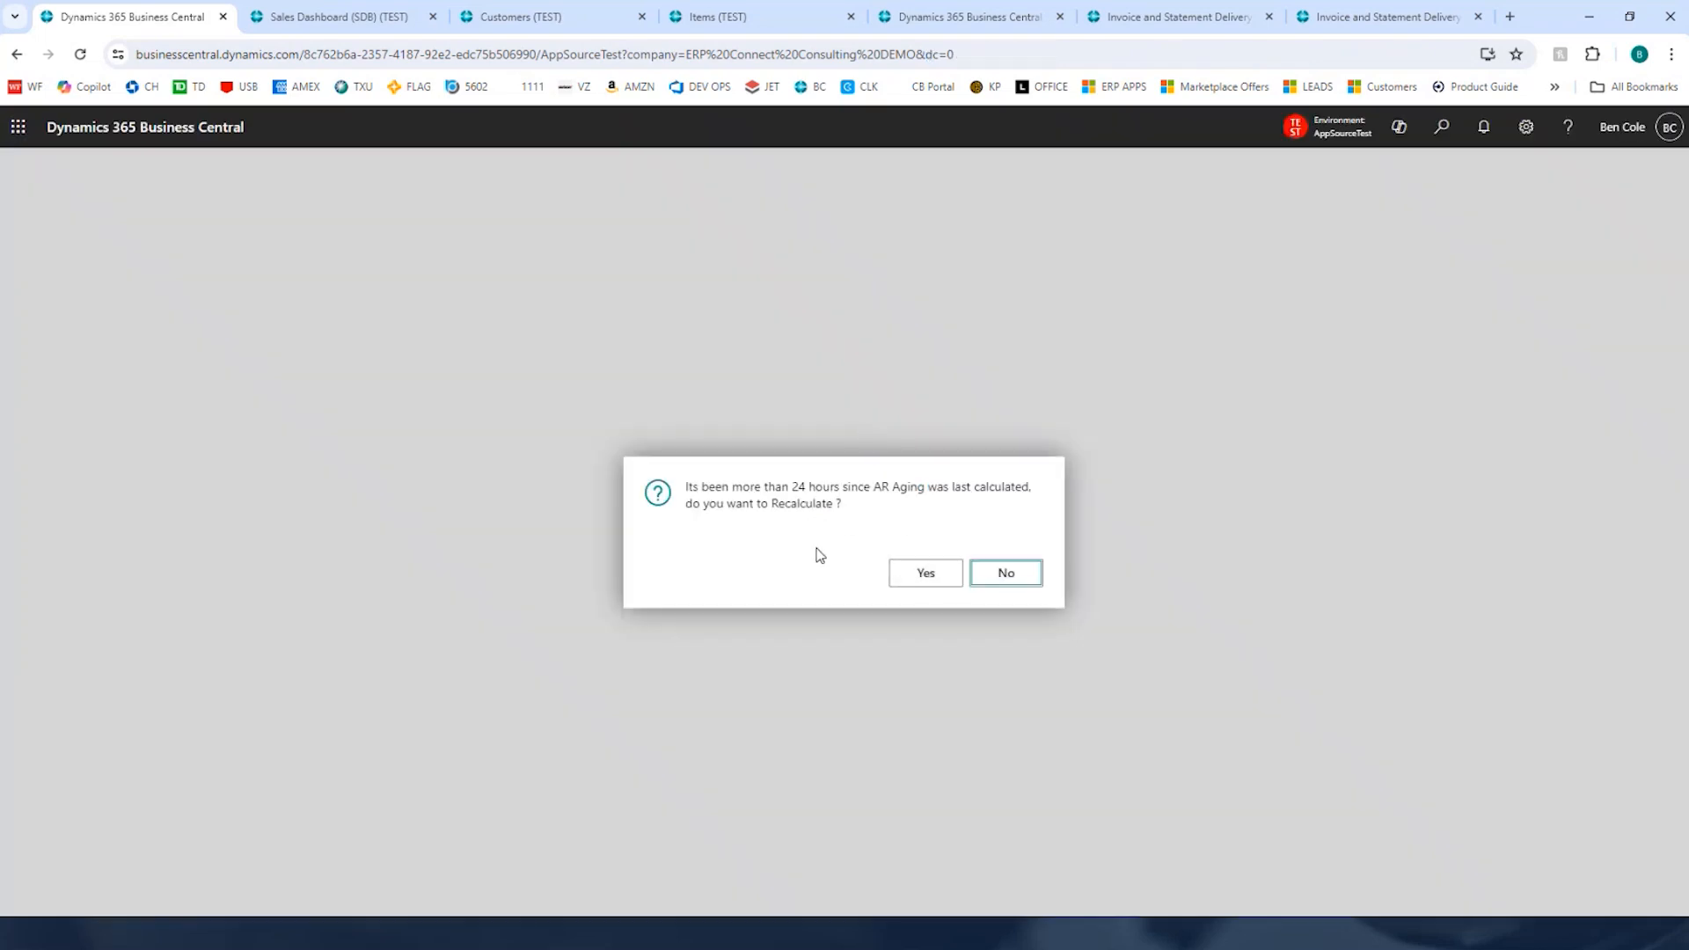
{"action": "left_click", "coordinate": [922, 572]}
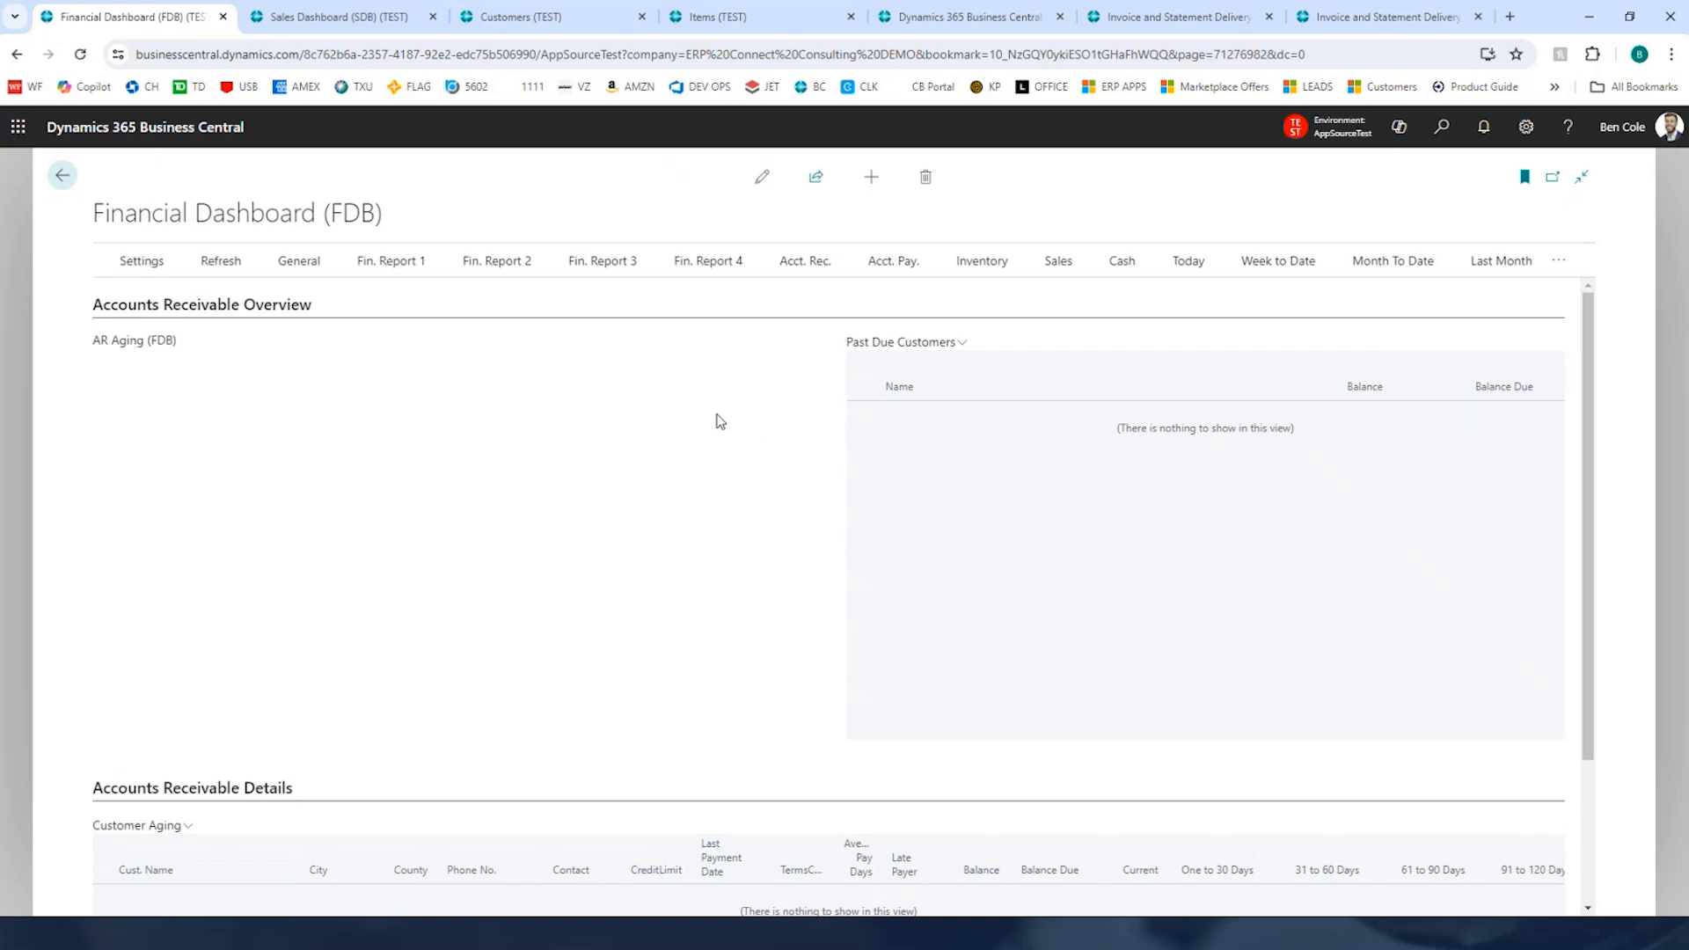
{"action": "left_click", "coordinate": [1300, 127]}
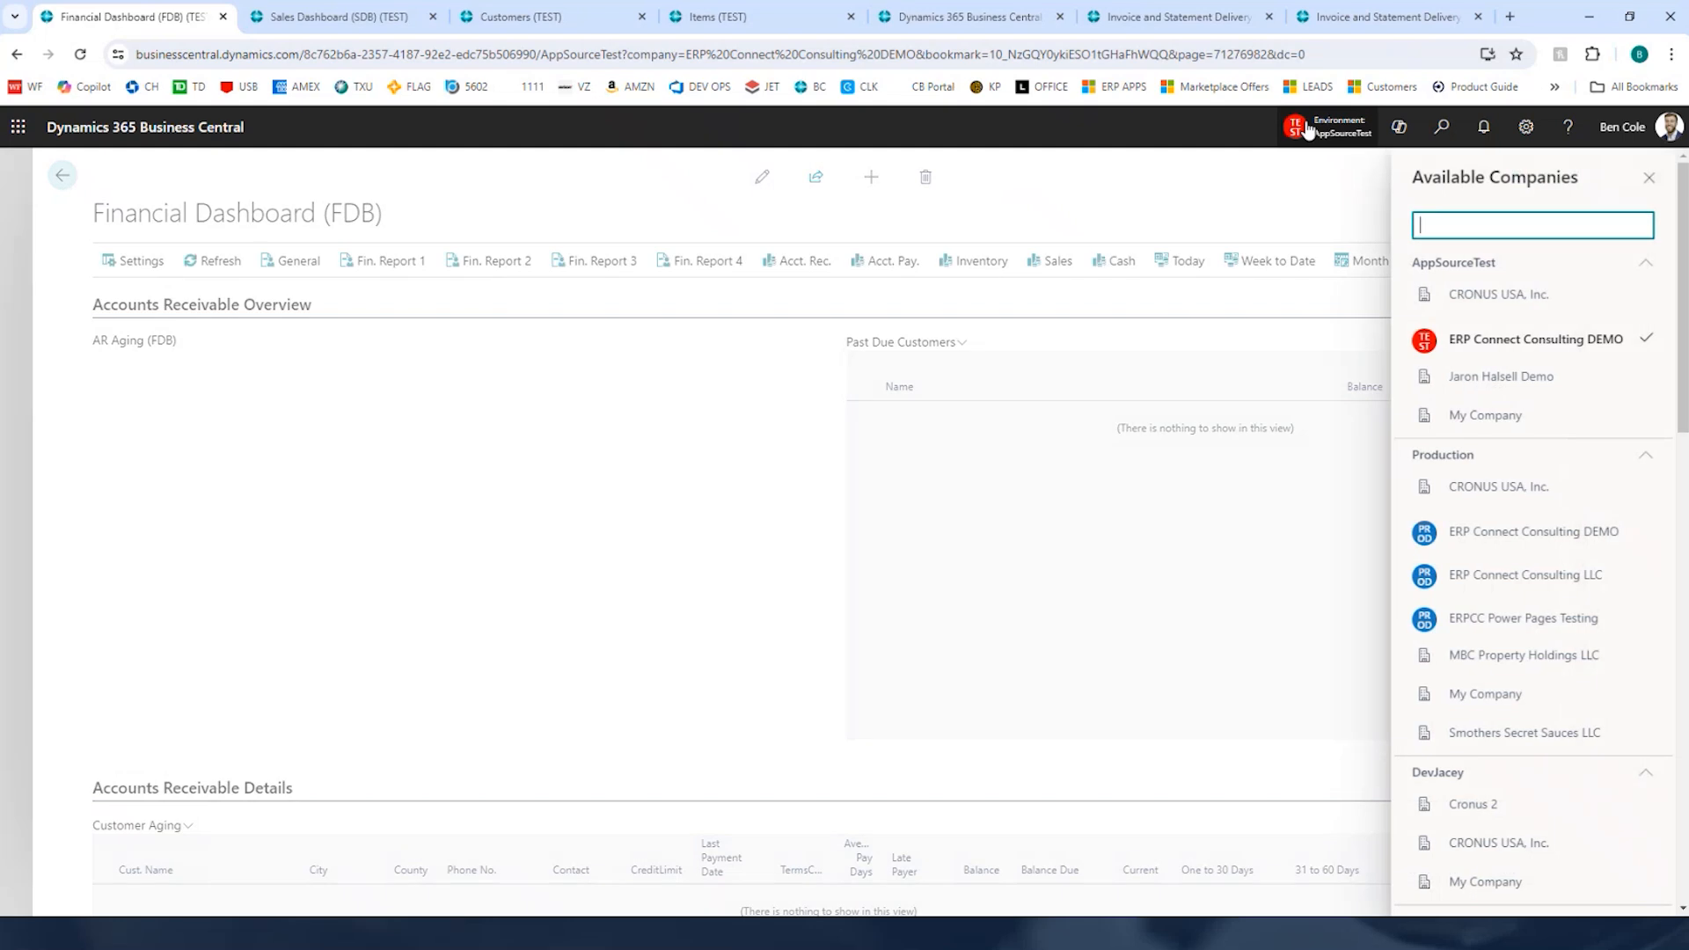
{"action": "left_click", "coordinate": [1309, 132]}
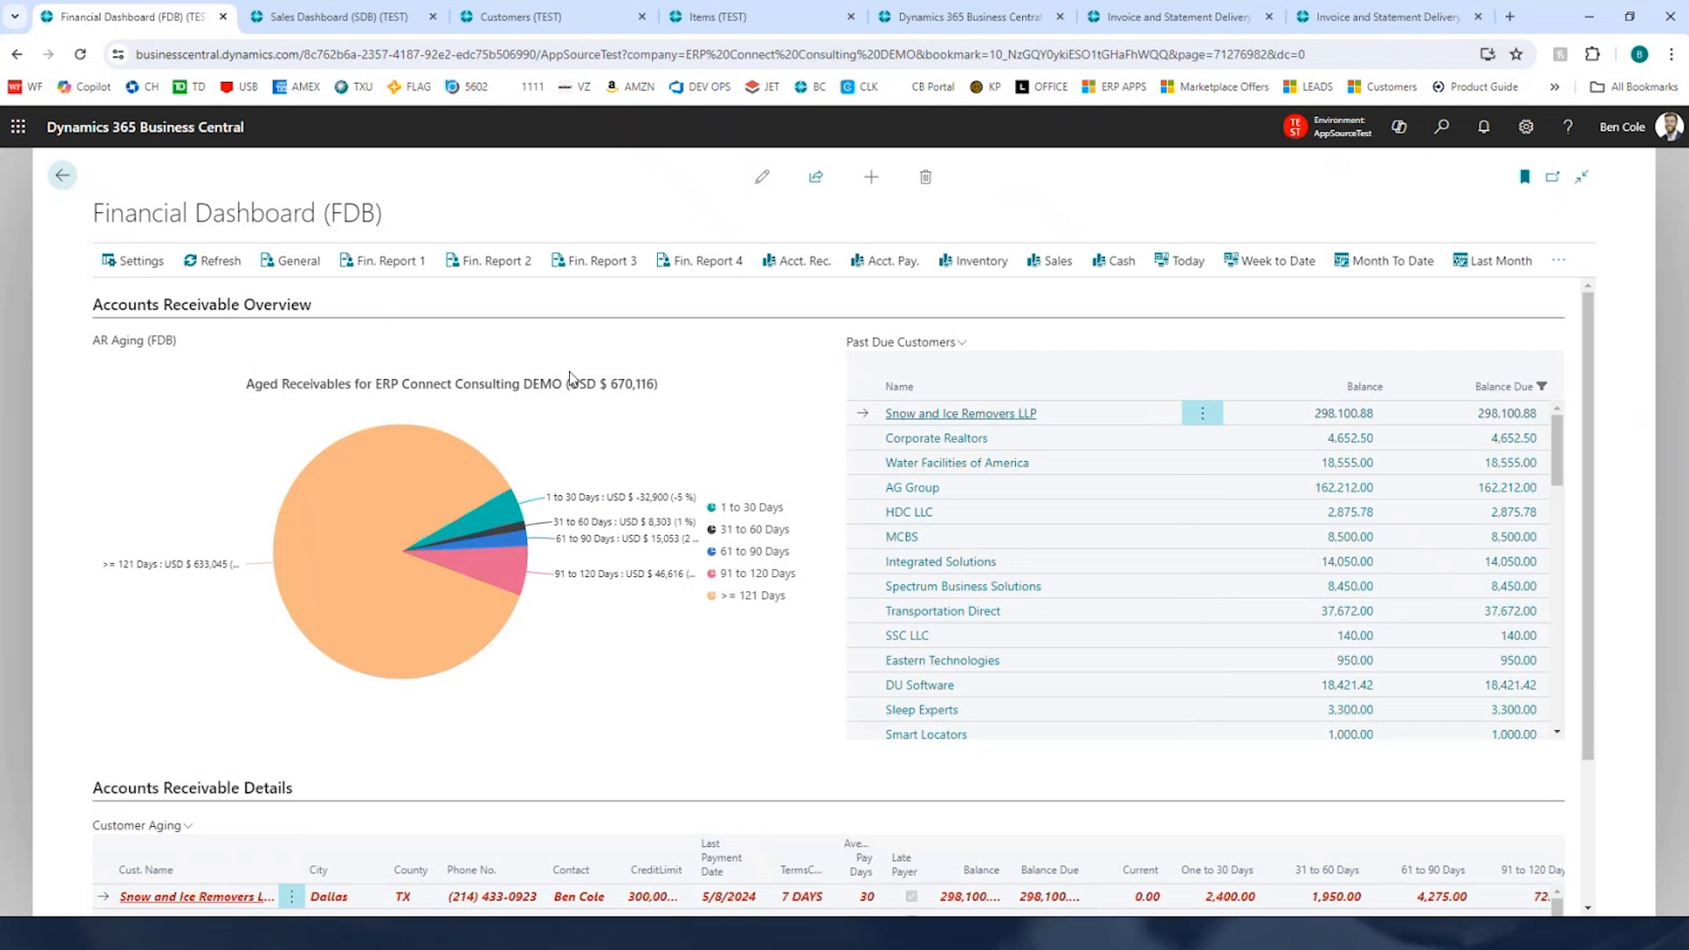
Step: Review the AR aging chart segments and close the customer ledger entries window
{"action": "mouse_move", "coordinate": [335, 505]}
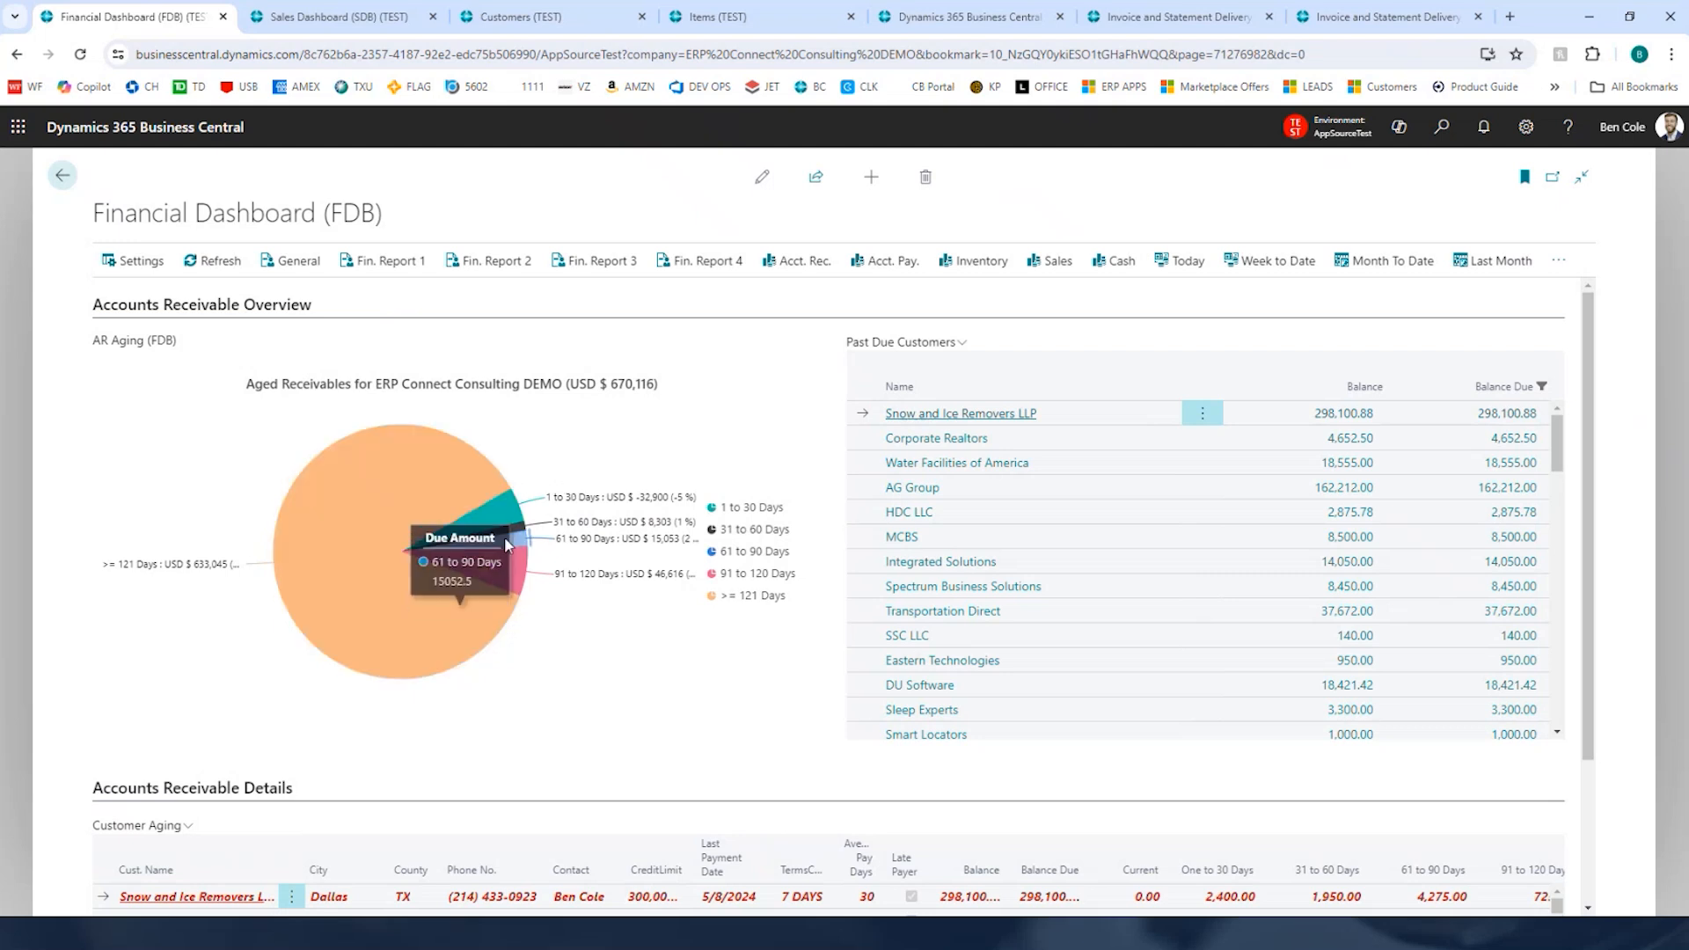
{"action": "mouse_move", "coordinate": [515, 577]}
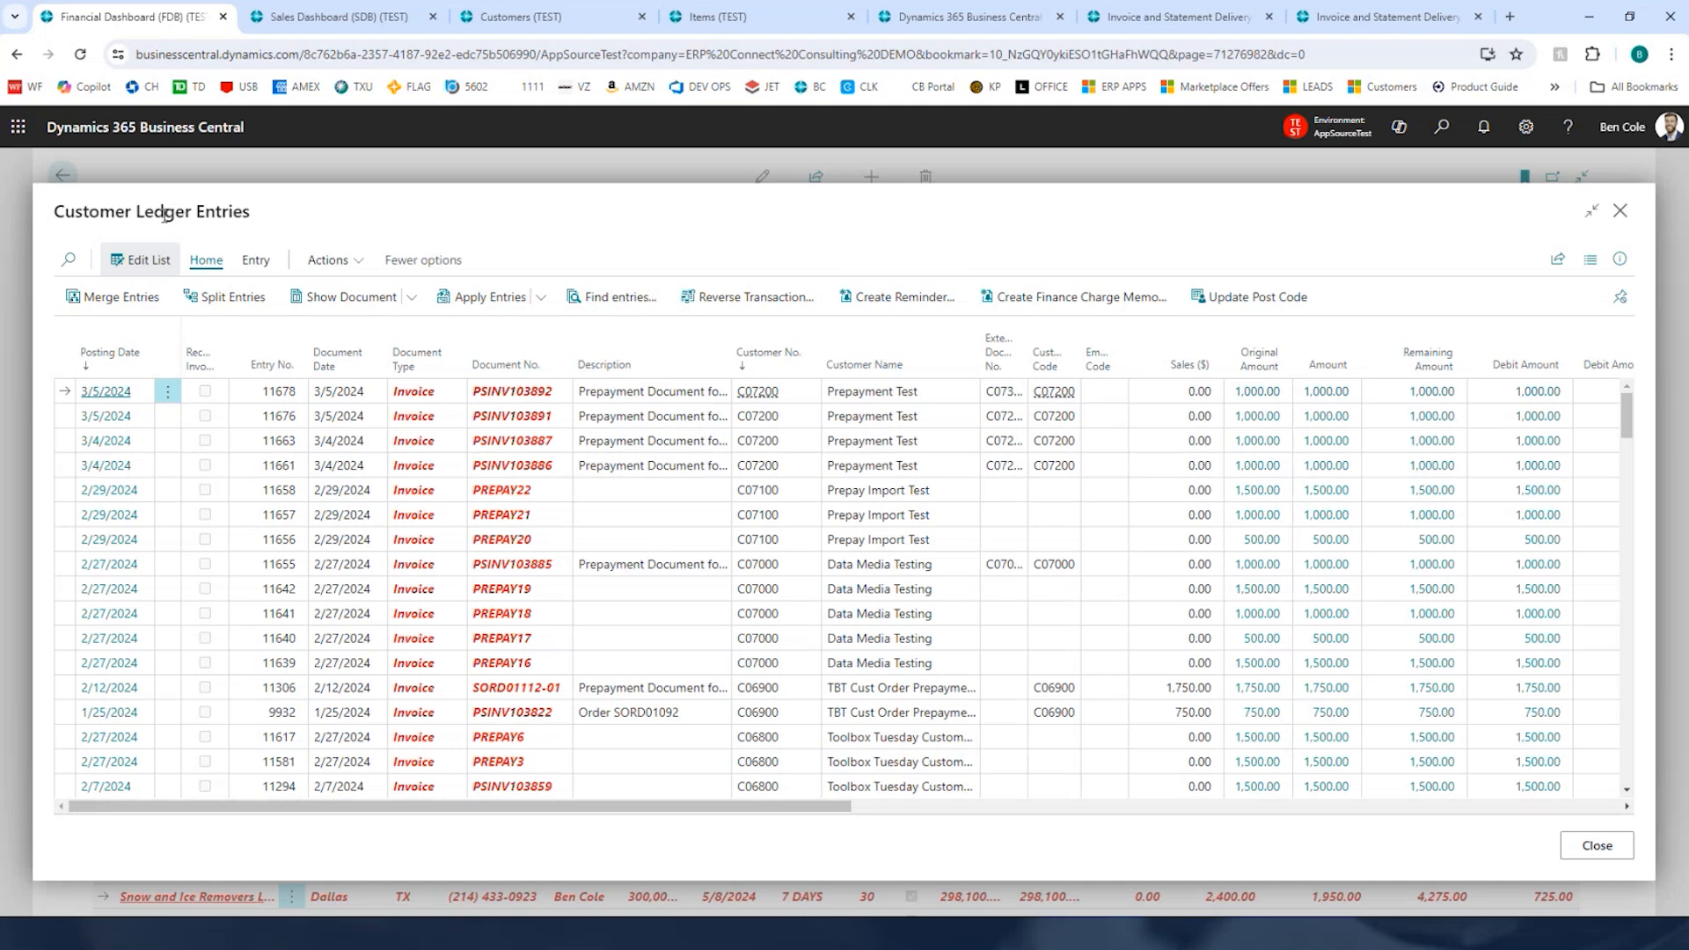
{"action": "left_click", "coordinate": [1625, 217]}
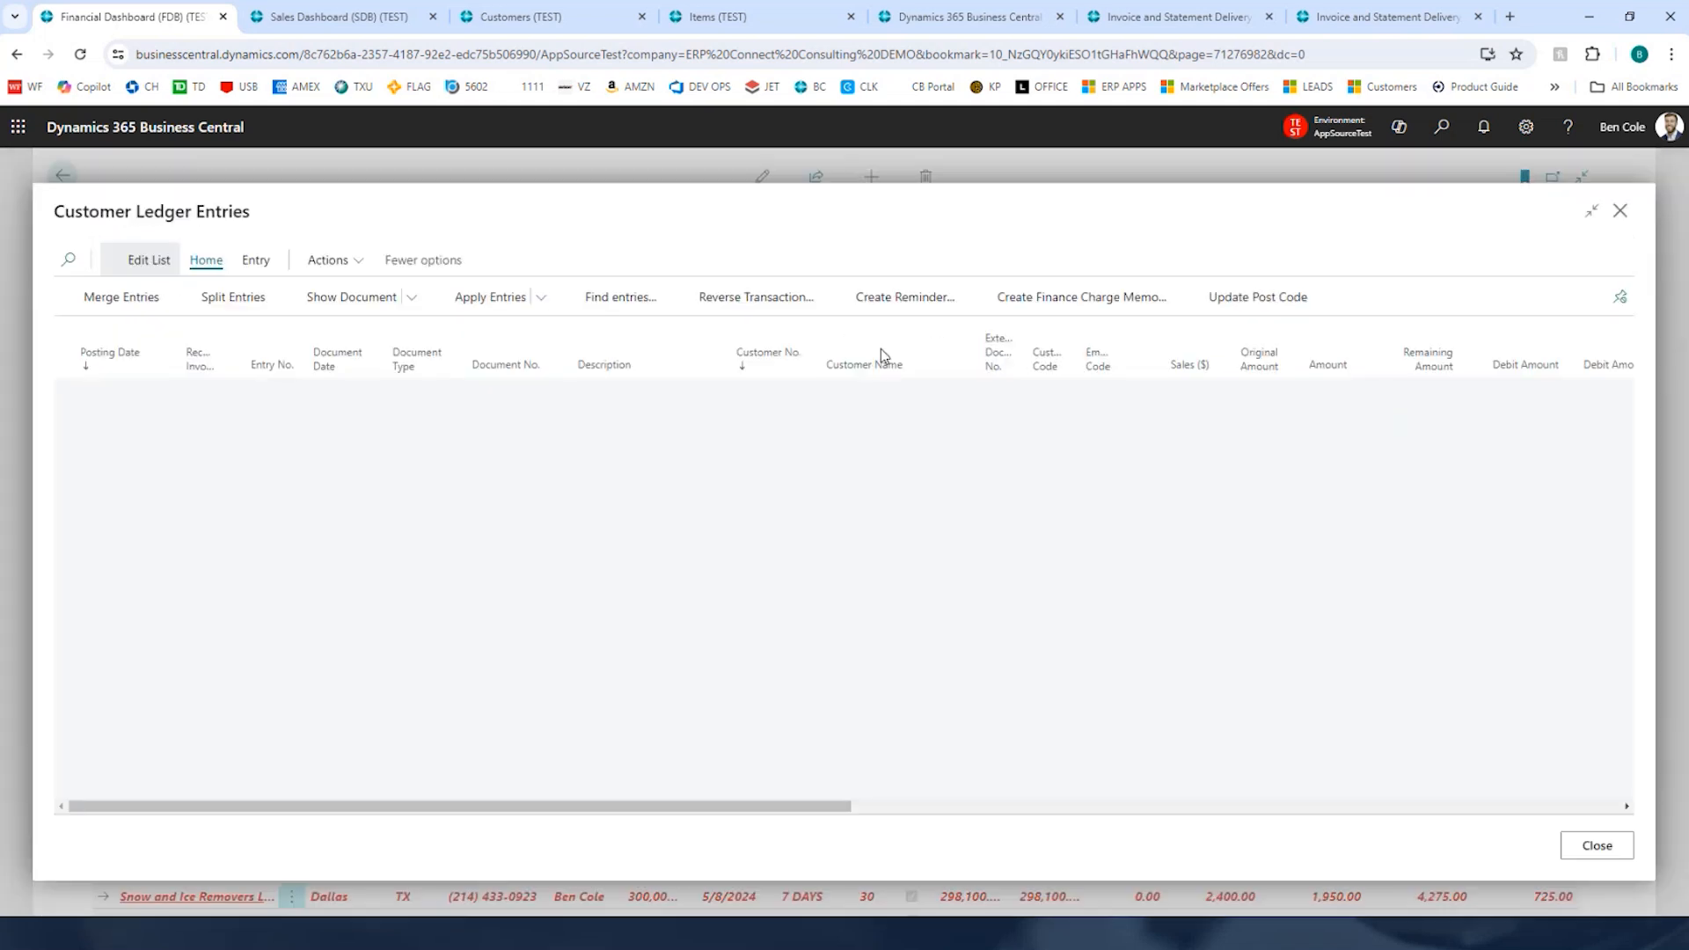
{"action": "left_click", "coordinate": [1621, 213]}
Step: Sort past-due customers by balance descending and open Transportation Direct's customer ledger entries, then close them
{"action": "left_click", "coordinate": [1346, 388]}
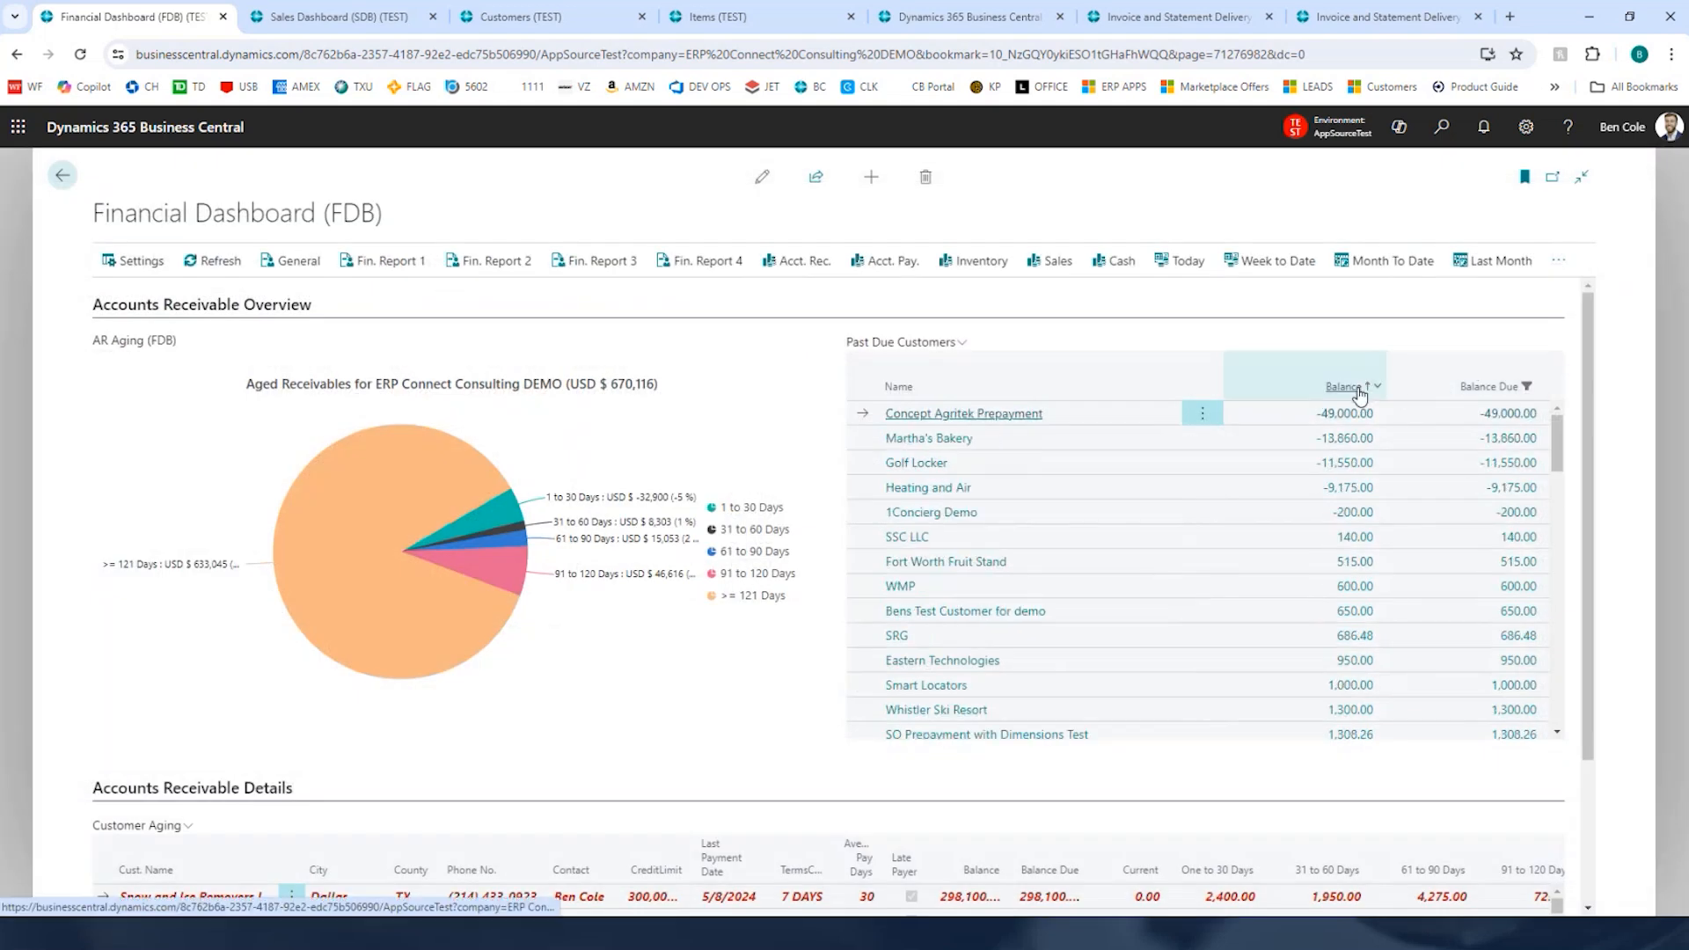
{"action": "left_click", "coordinate": [1346, 388]}
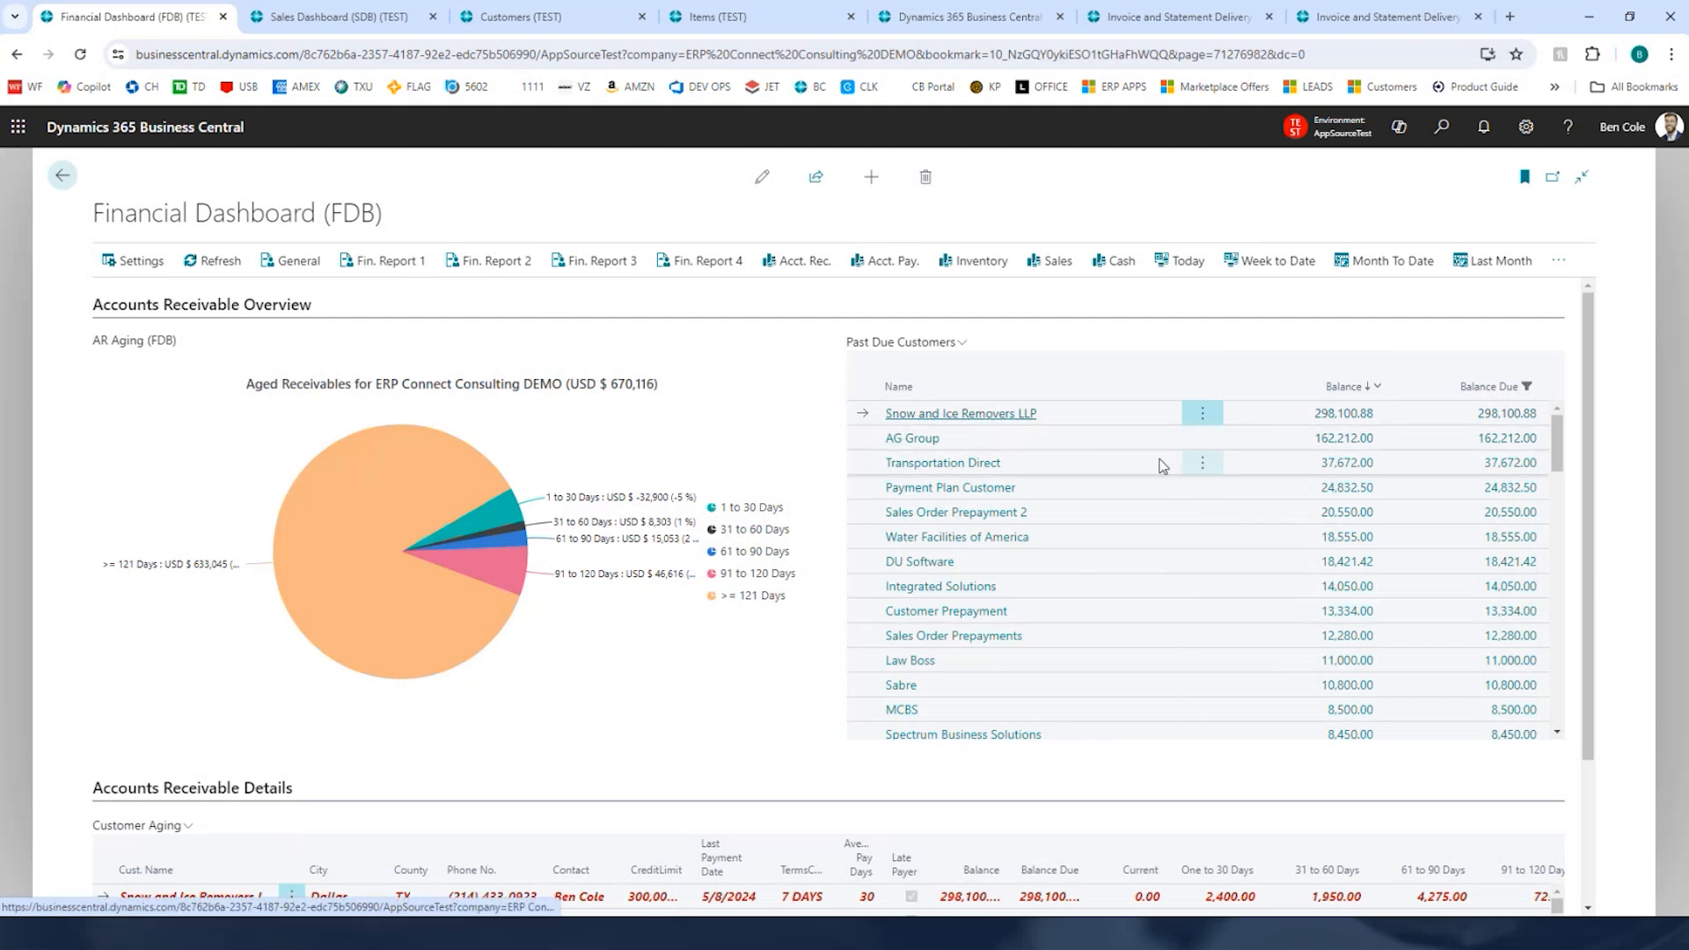
{"action": "left_click", "coordinate": [1347, 473]}
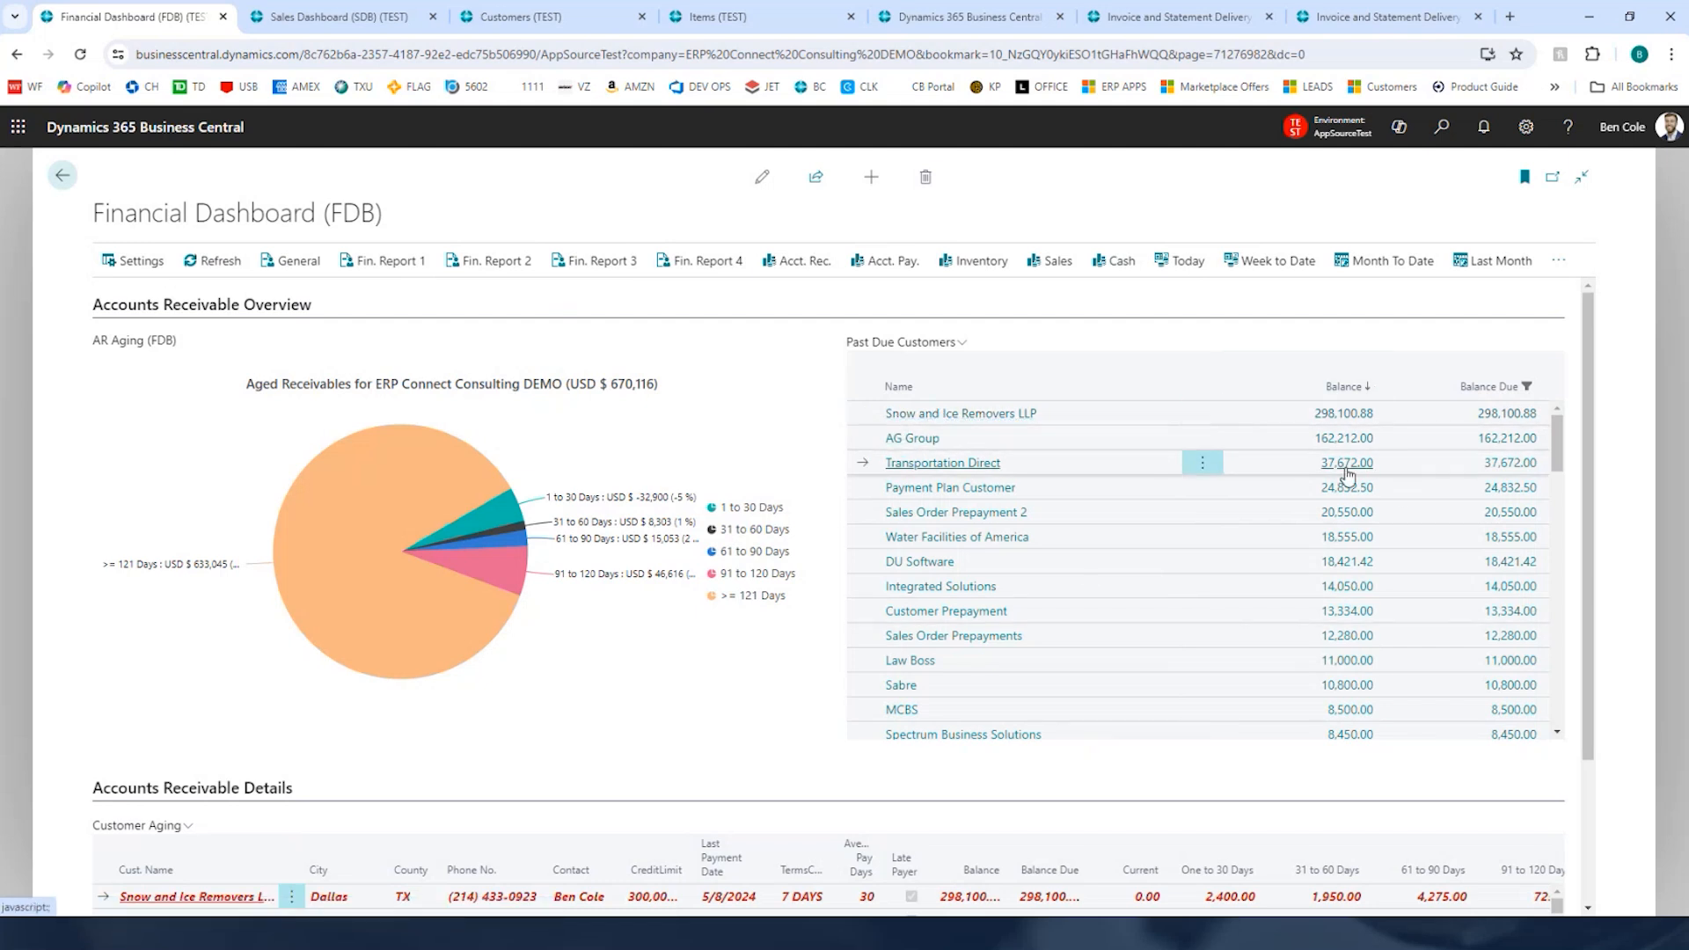
{"action": "left_click", "coordinate": [1347, 466]}
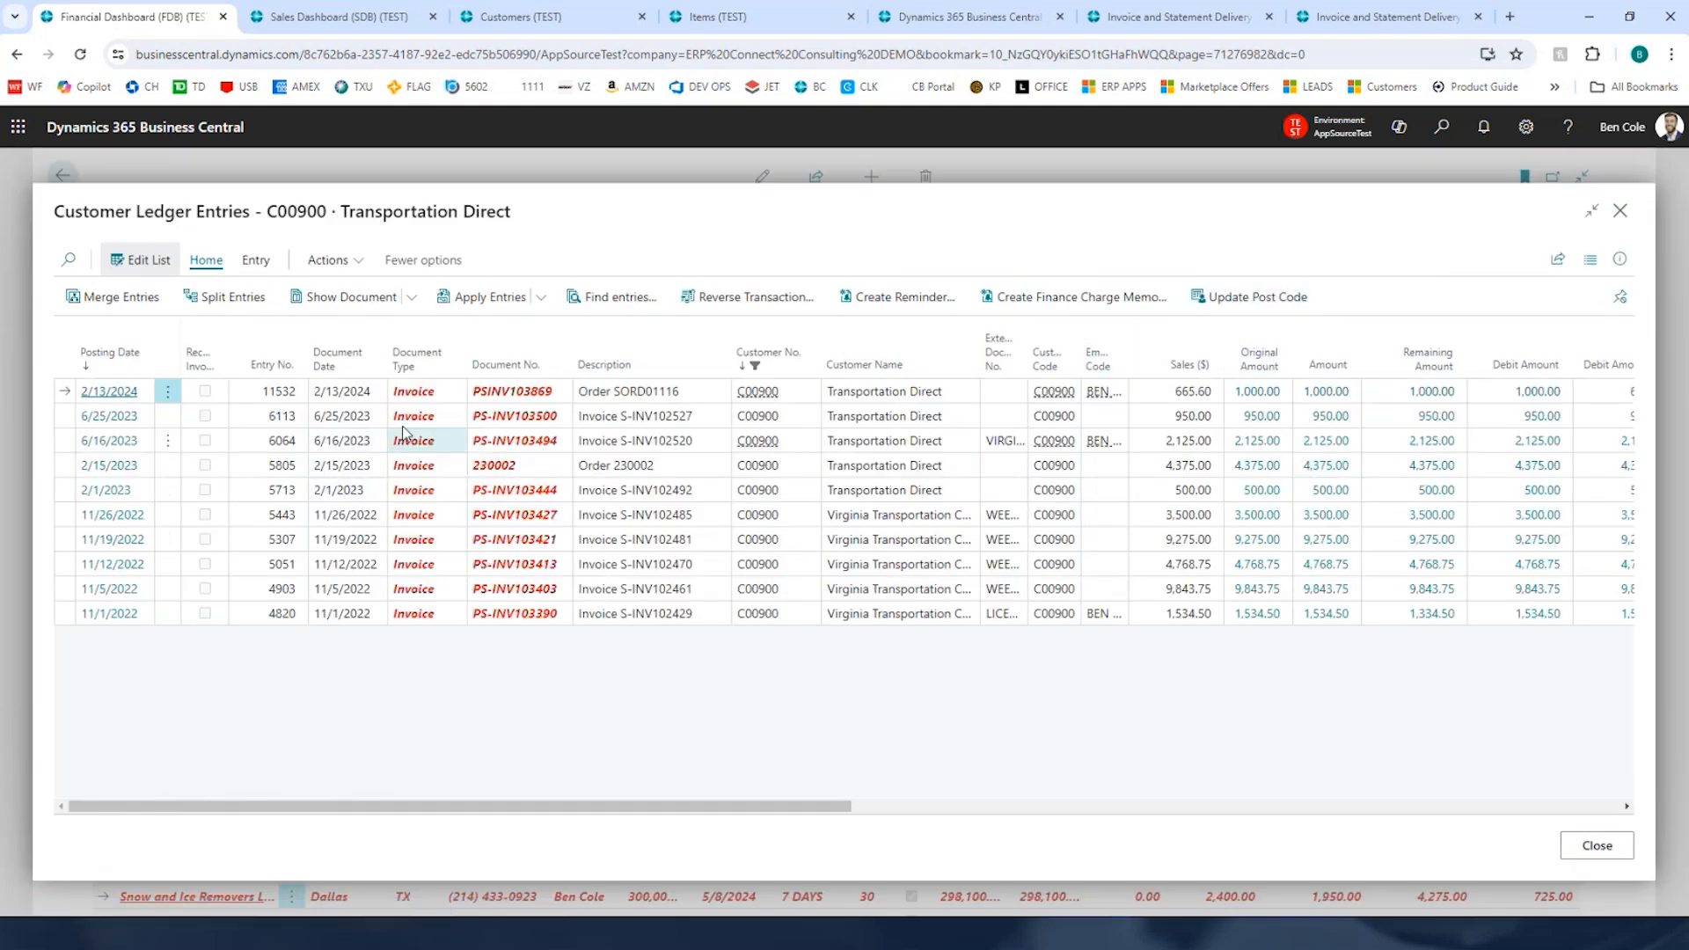
{"action": "left_click_drag", "start_coordinate": [53, 211], "coordinate": [517, 213]}
{"action": "left_click", "coordinate": [517, 213]}
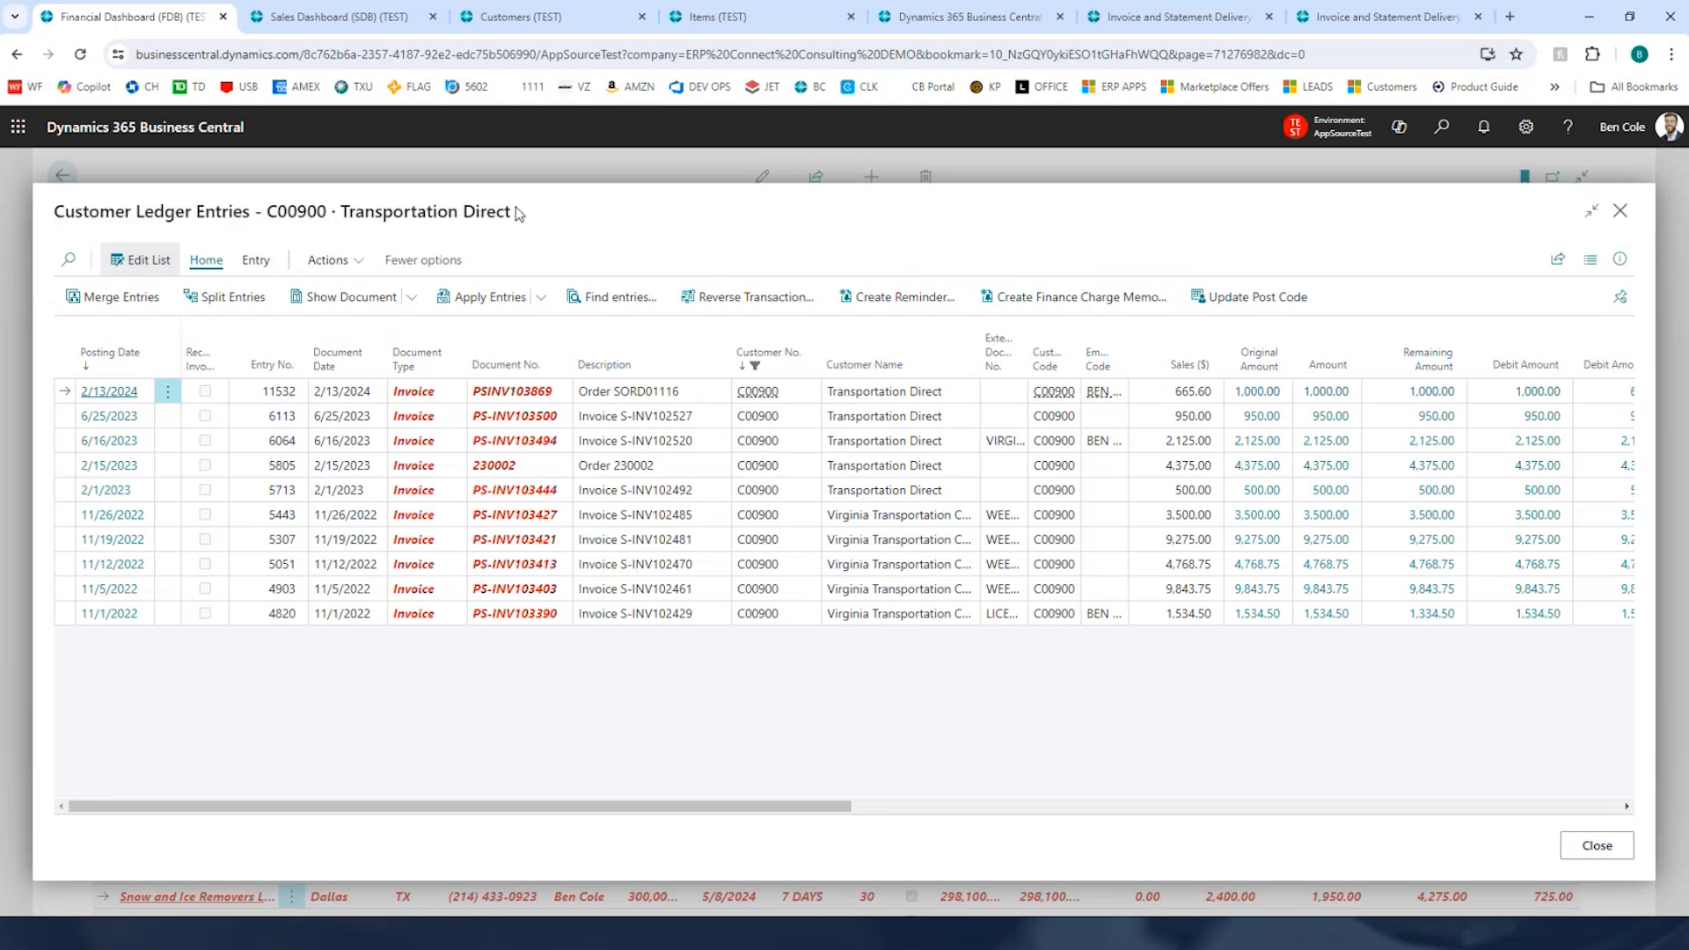
{"action": "left_click", "coordinate": [1620, 213]}
Step: Search for aged accounts and preview the Aged Accounts Receivable report zoomed in, then close it
{"action": "left_click", "coordinate": [1443, 127]}
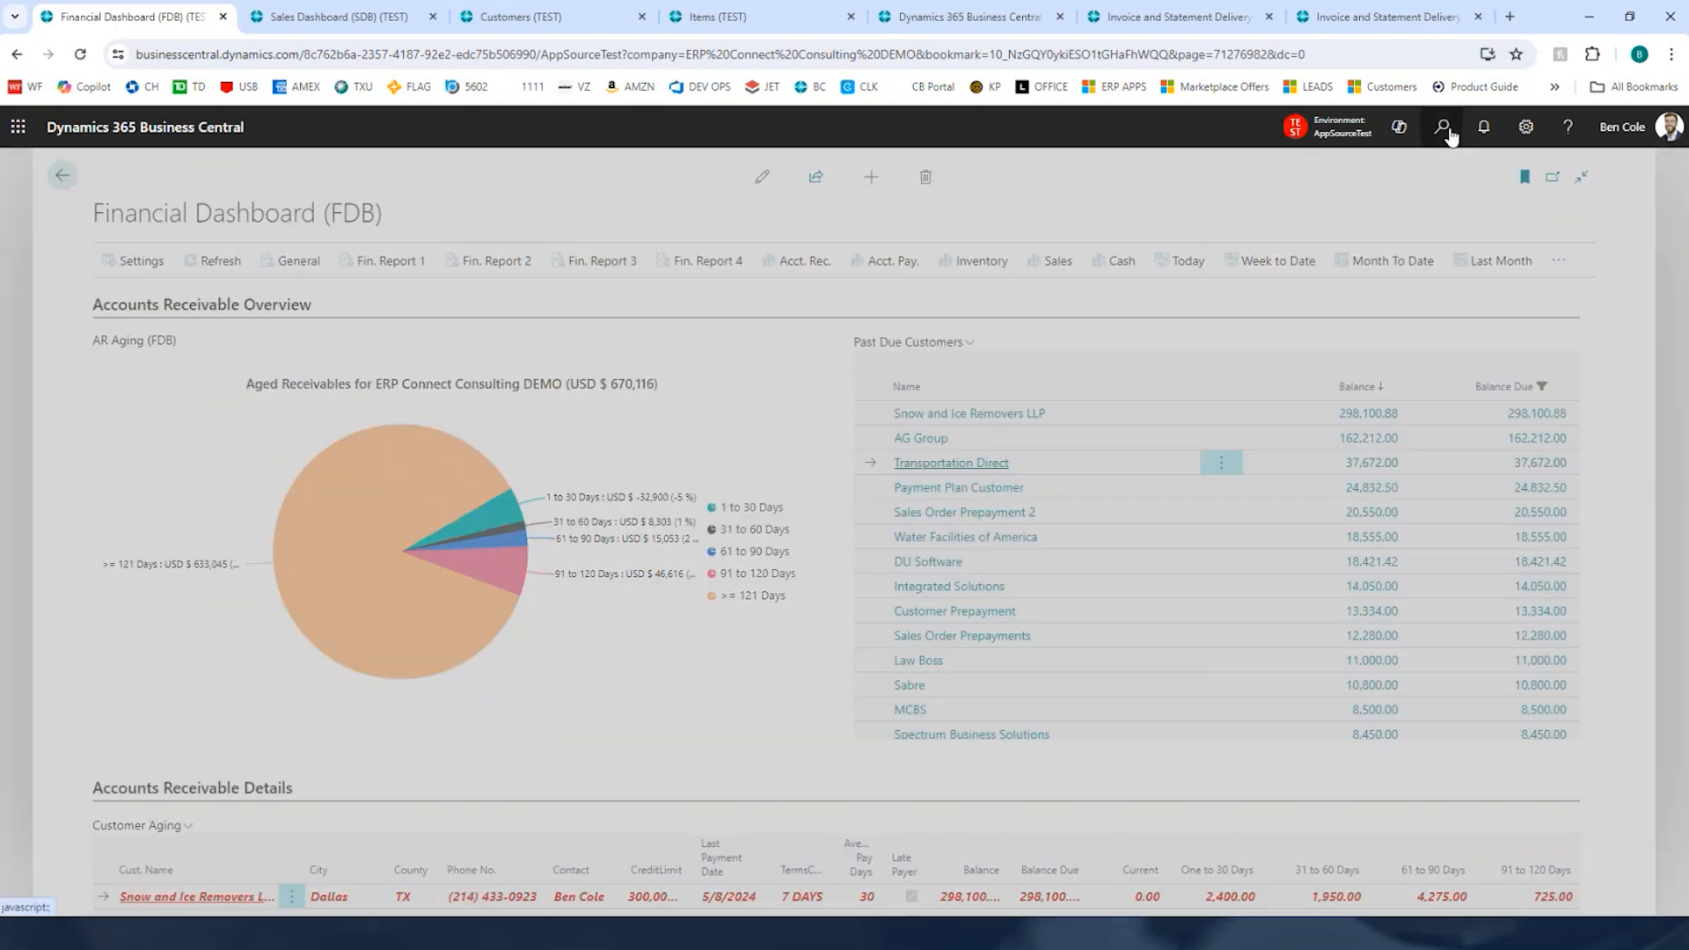
{"action": "type", "text": "aged accounts"}
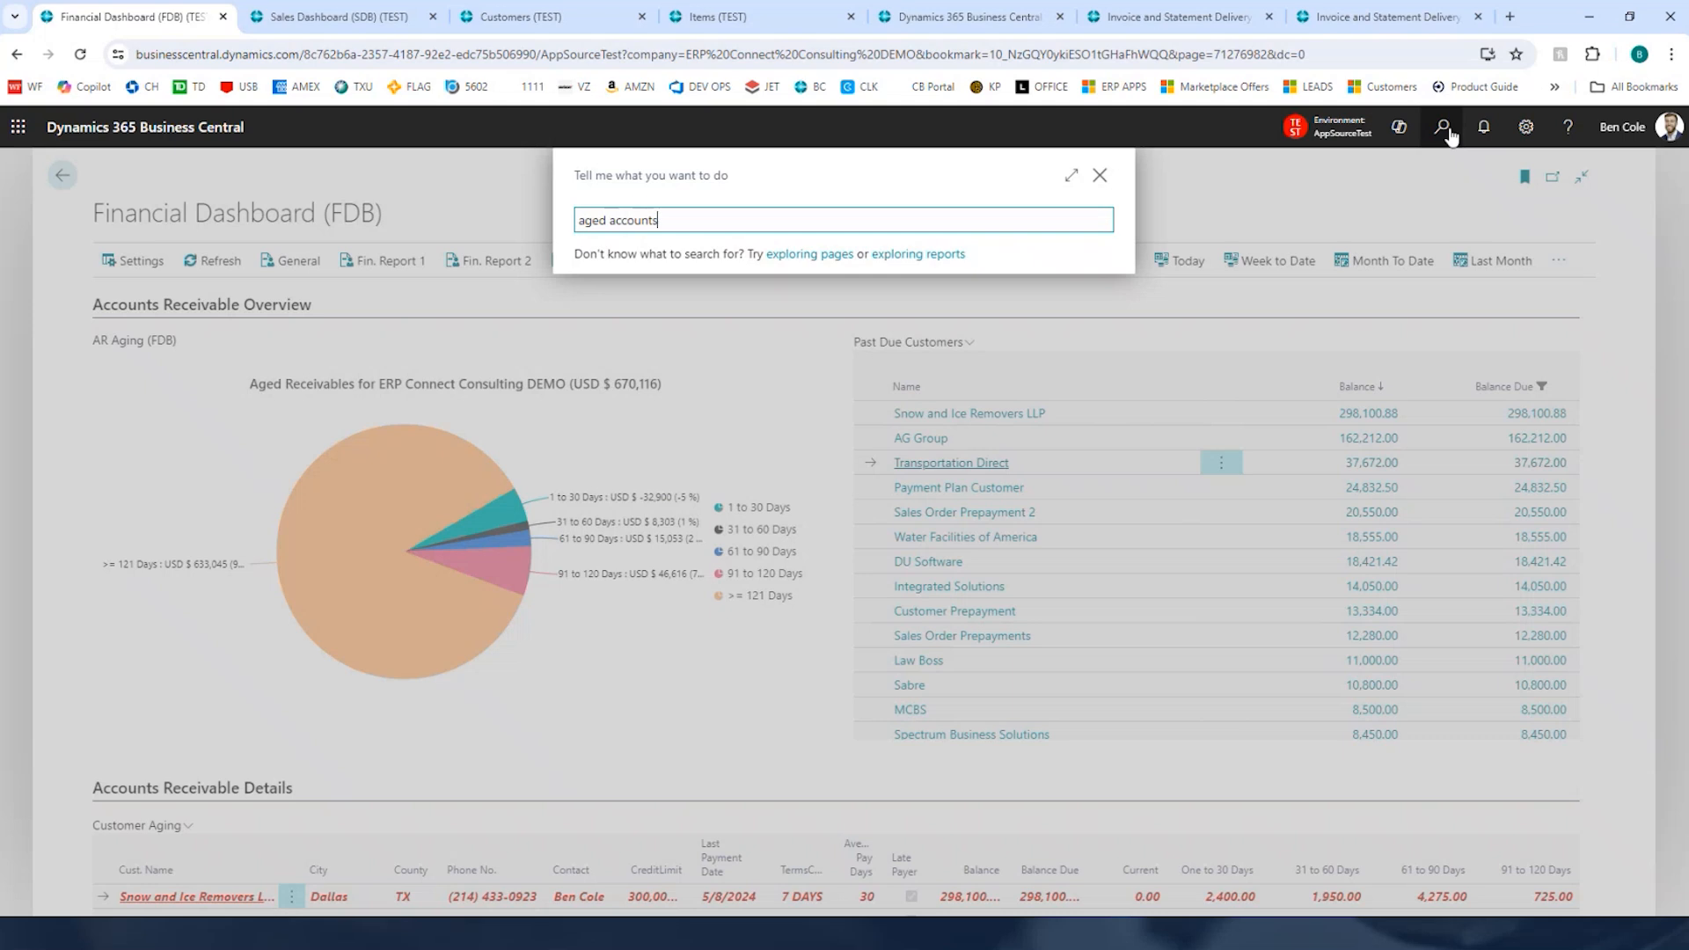
{"action": "key", "text": "Down"}
{"action": "key", "text": "Down"}
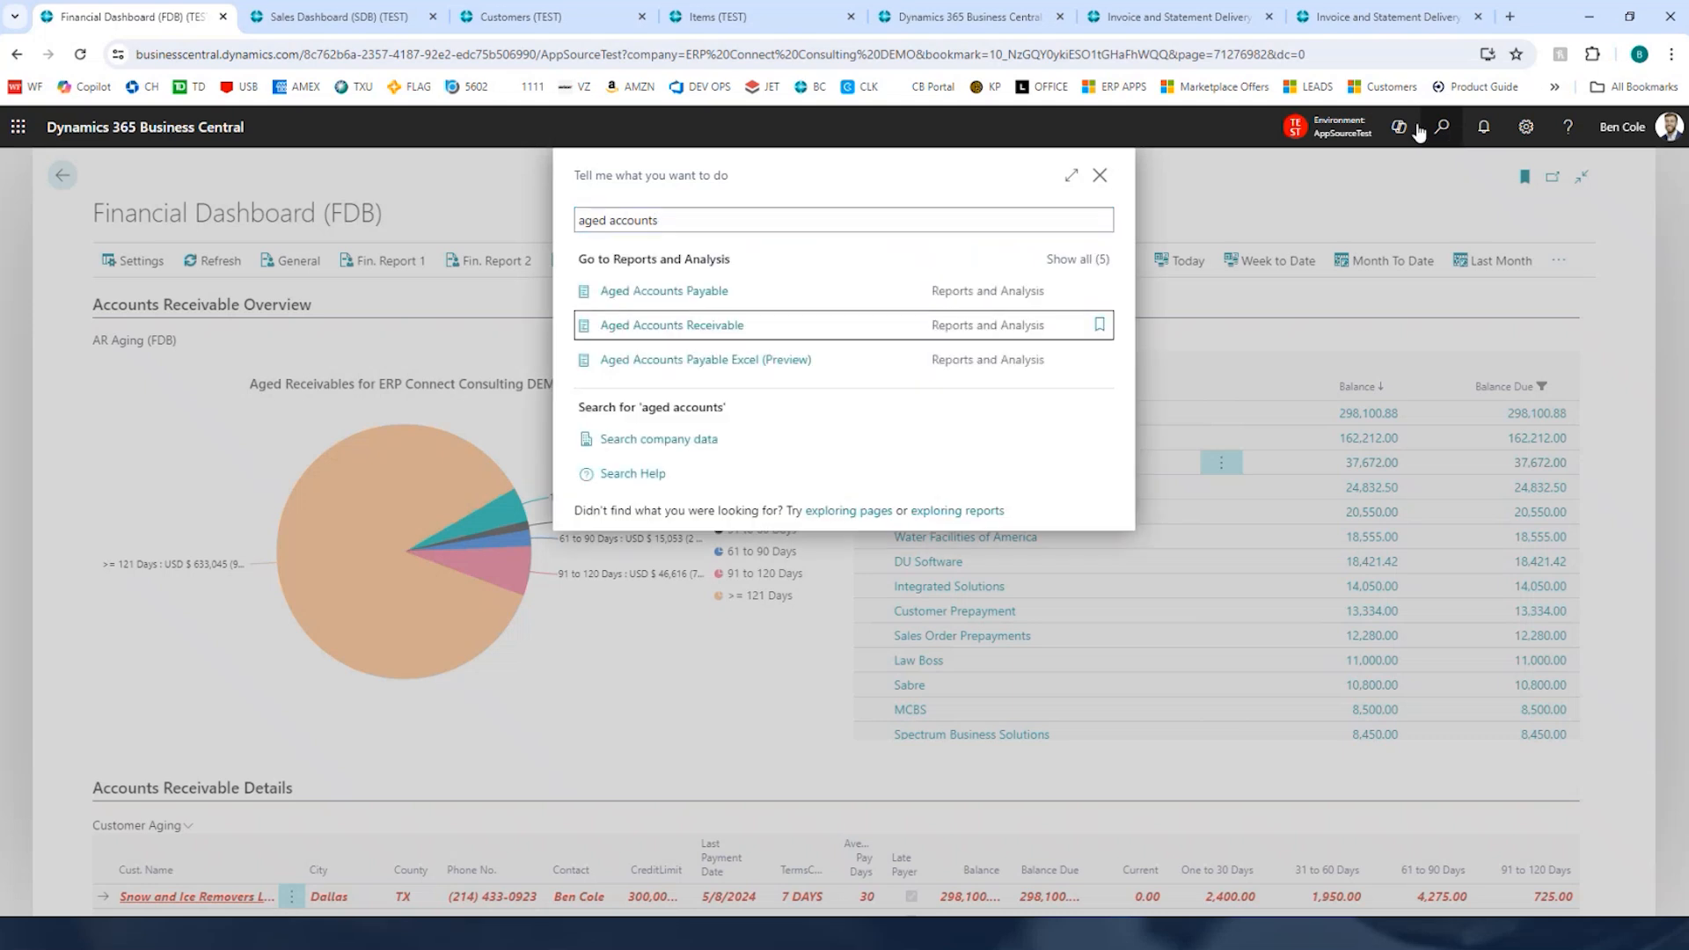
{"action": "key", "text": "Return"}
{"action": "left_click", "coordinate": [966, 845]}
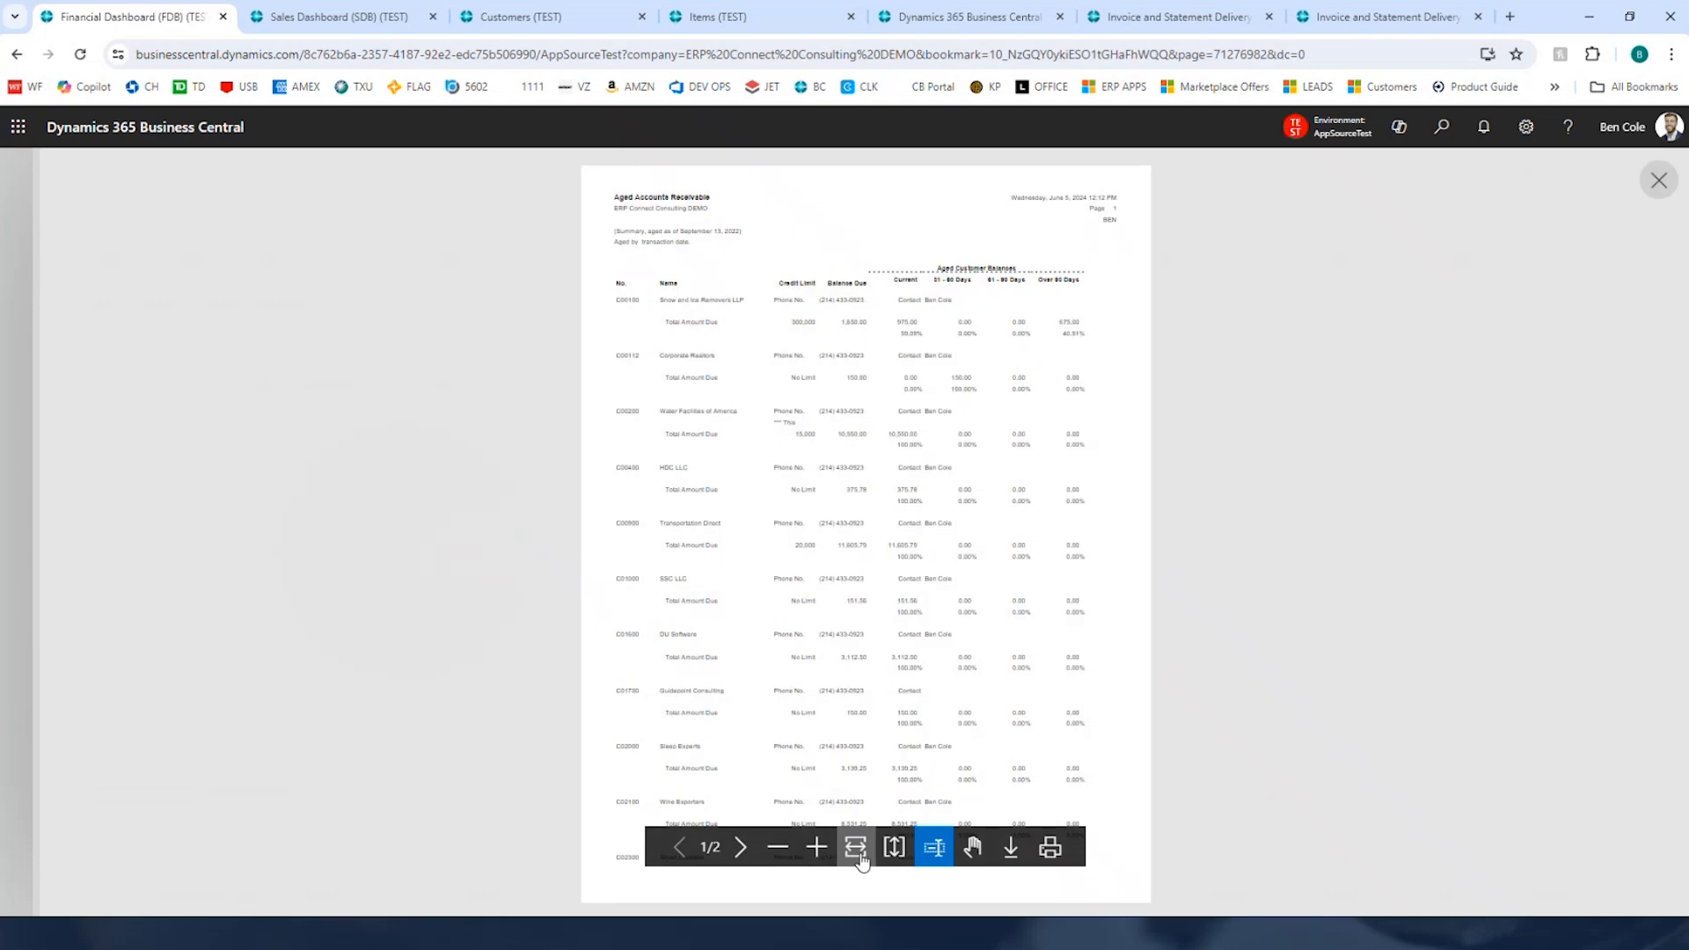
{"action": "left_click", "coordinate": [816, 846]}
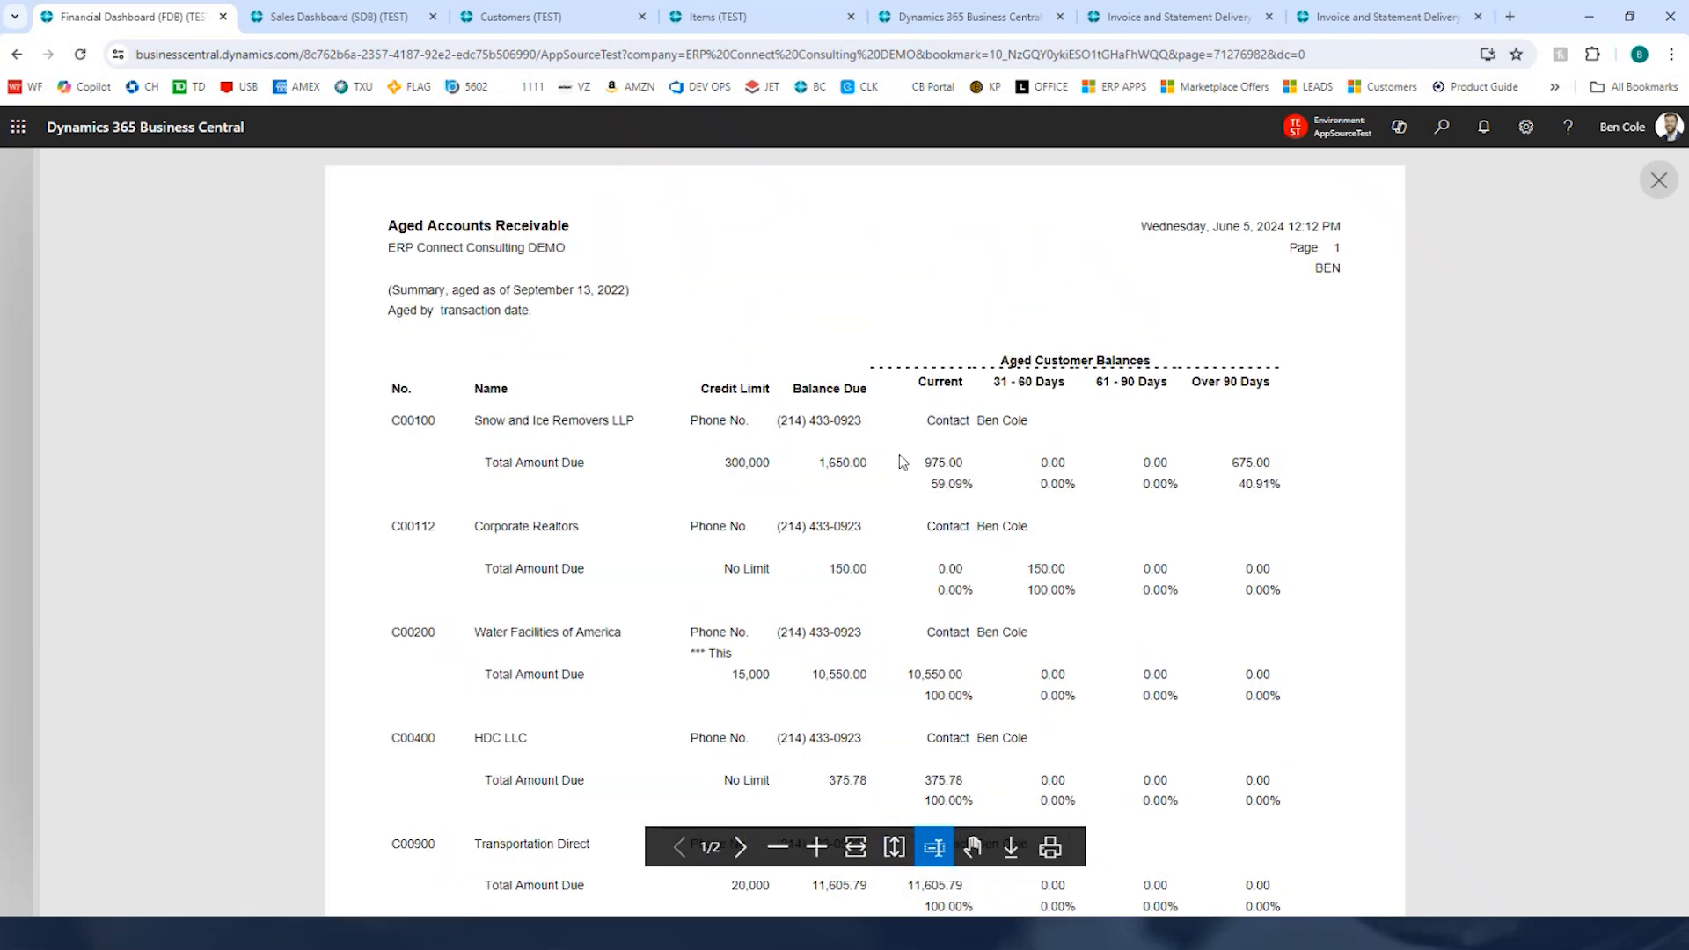
{"action": "left_click", "coordinate": [1650, 181]}
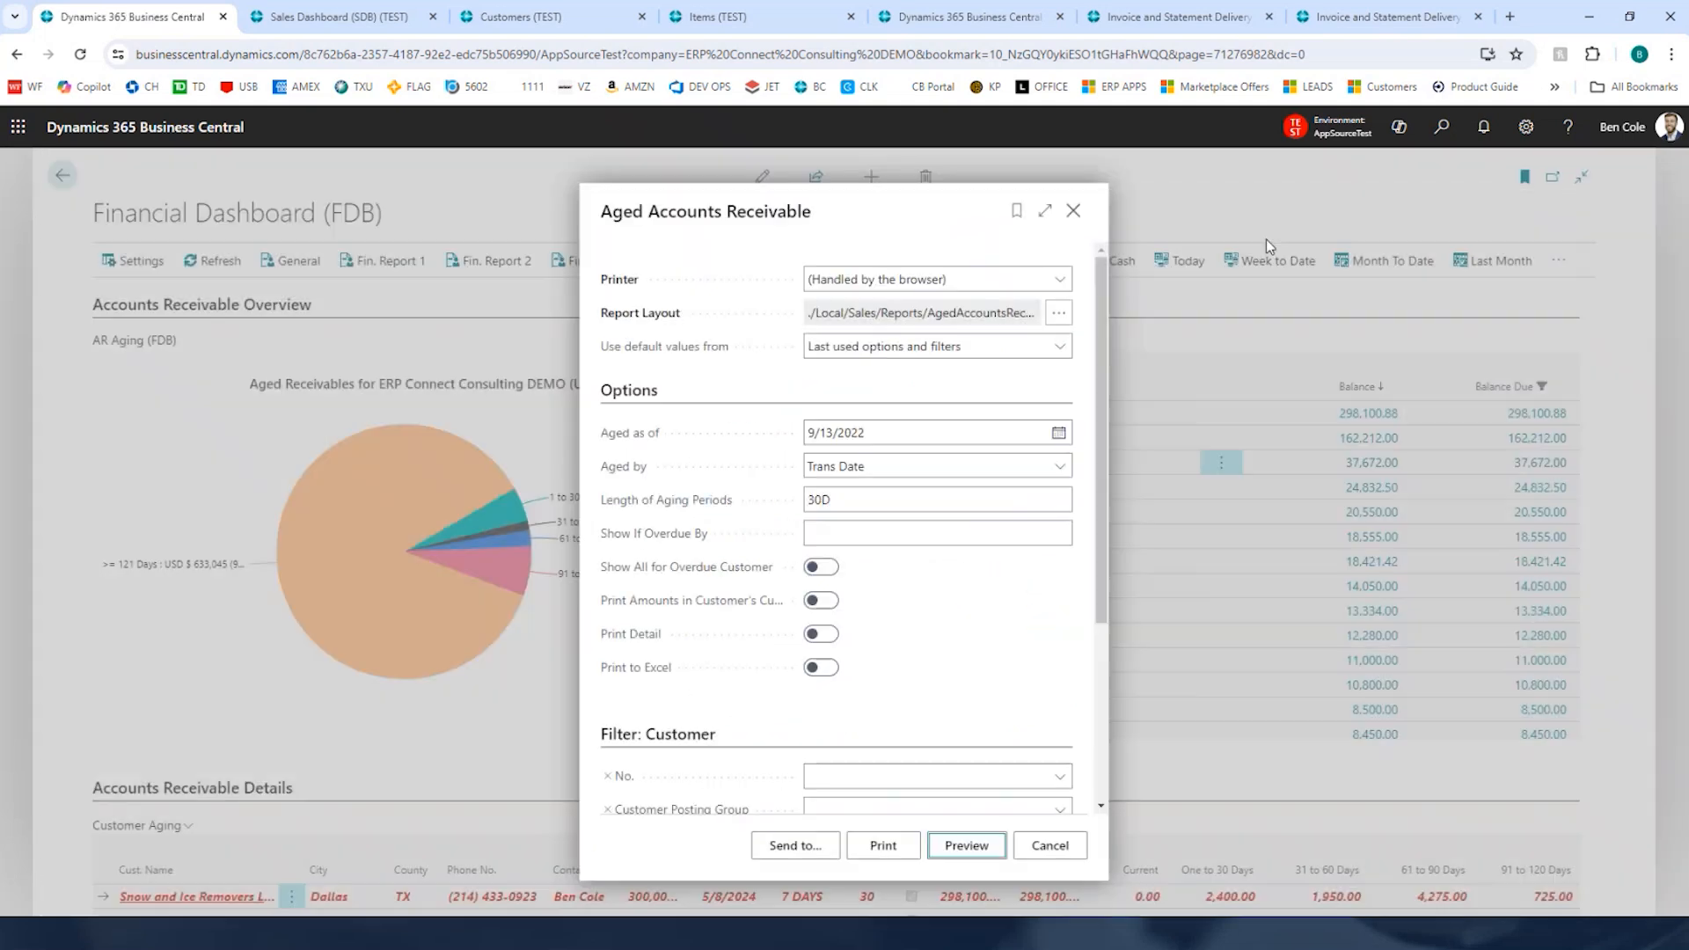
{"action": "left_click", "coordinate": [1077, 214]}
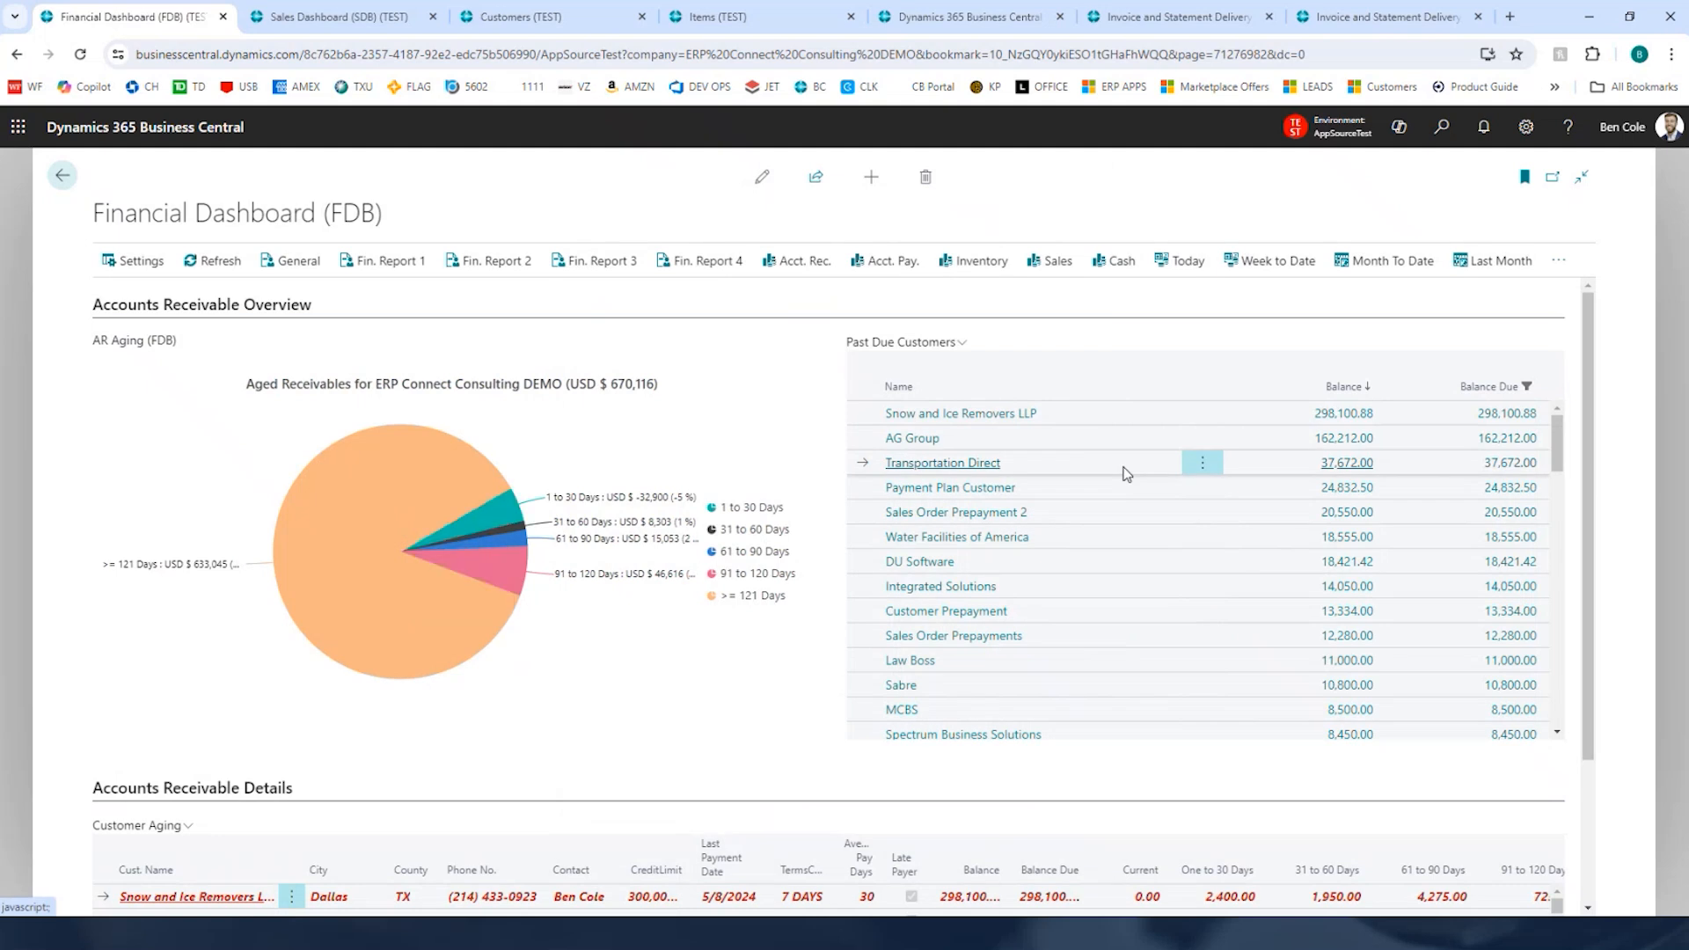
Step: Collapse the Accounts Receivable Overview and sort the customer aging details by balance, descending
{"action": "left_click", "coordinate": [234, 316]}
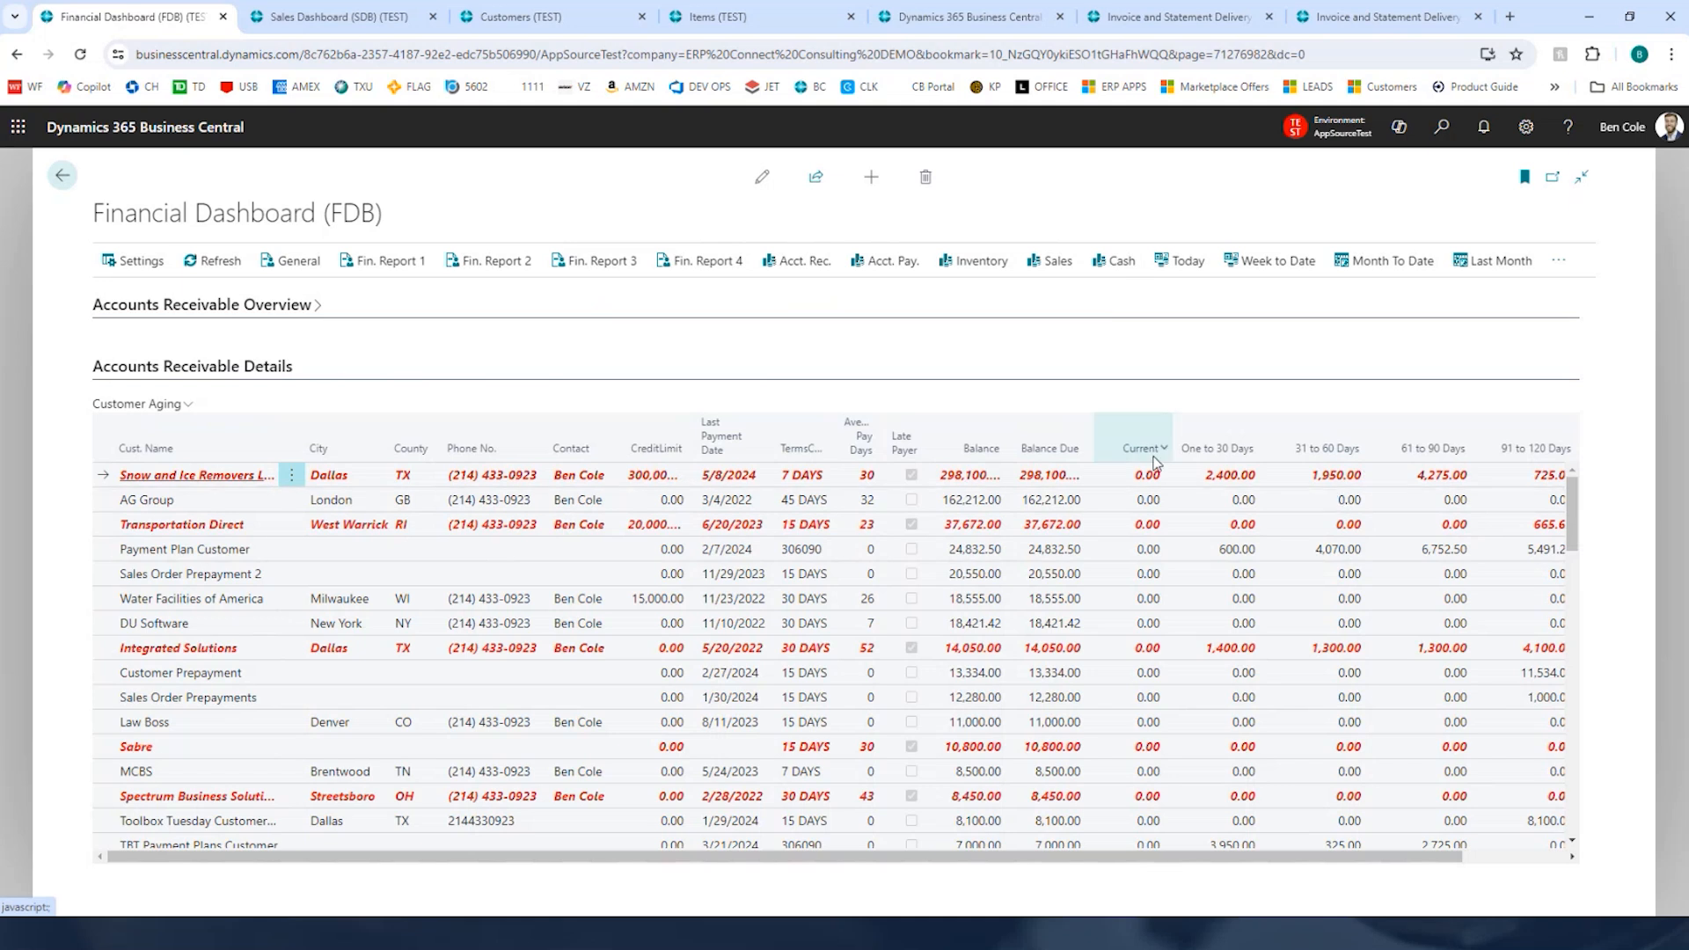
{"action": "left_click", "coordinate": [983, 456]}
{"action": "left_click", "coordinate": [982, 456]}
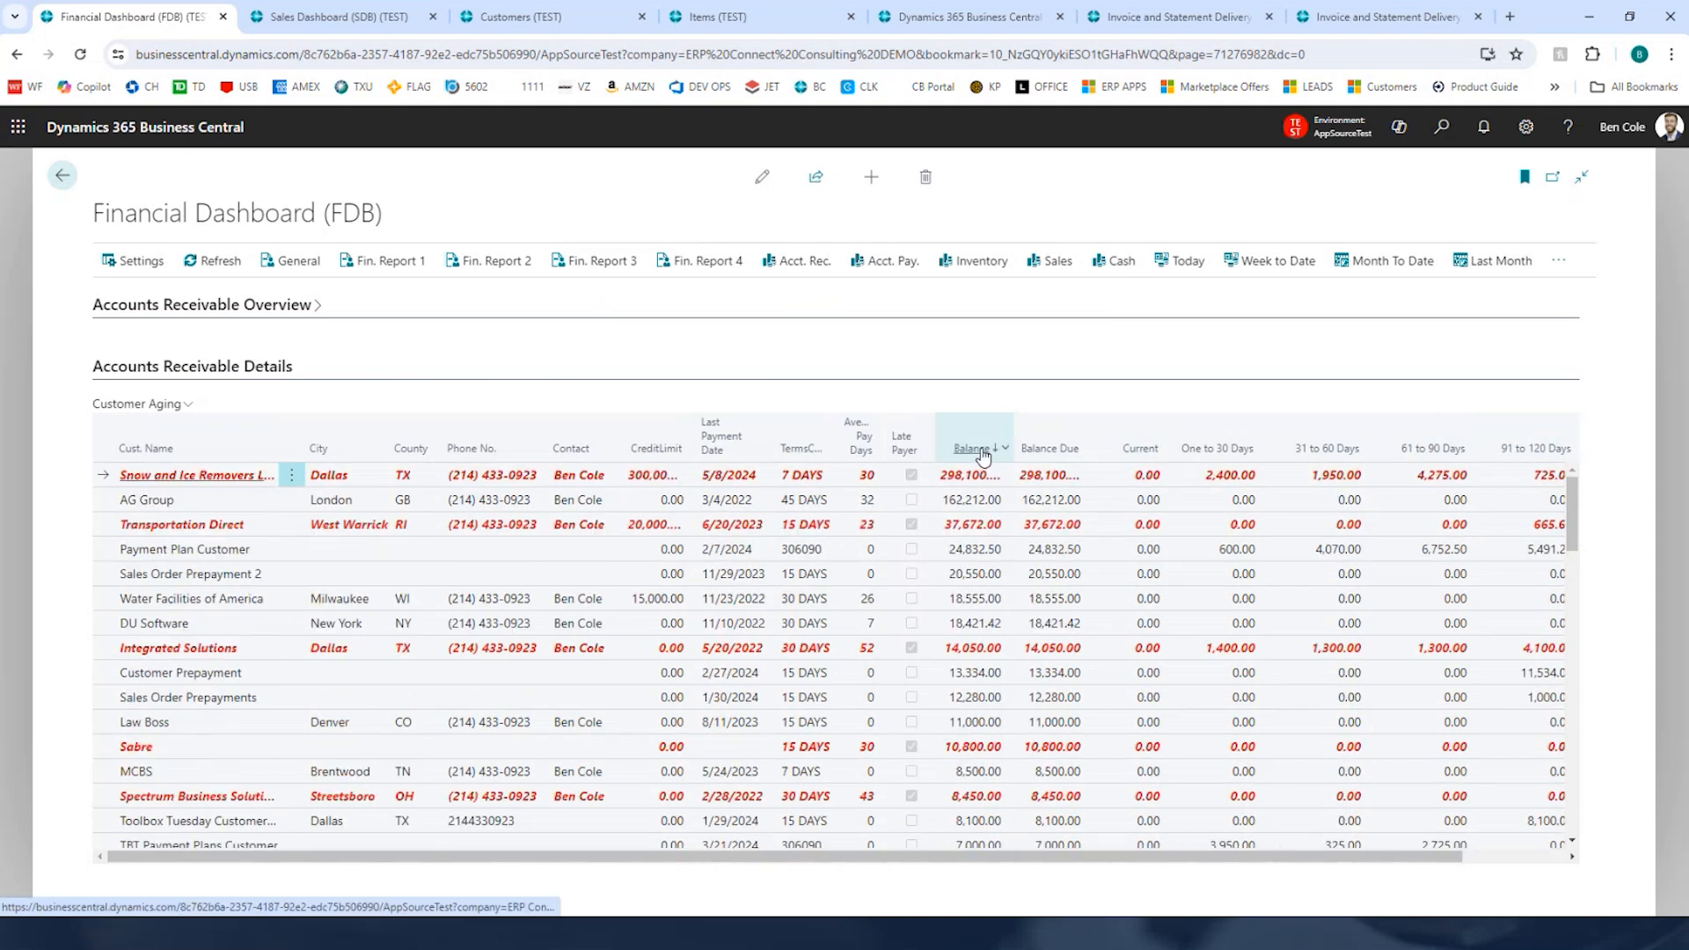
Step: Open Snow and Ice Removers LLP's ledger entries behind its 1-to-30-day amount, then close them
{"action": "left_click", "coordinate": [1231, 477]}
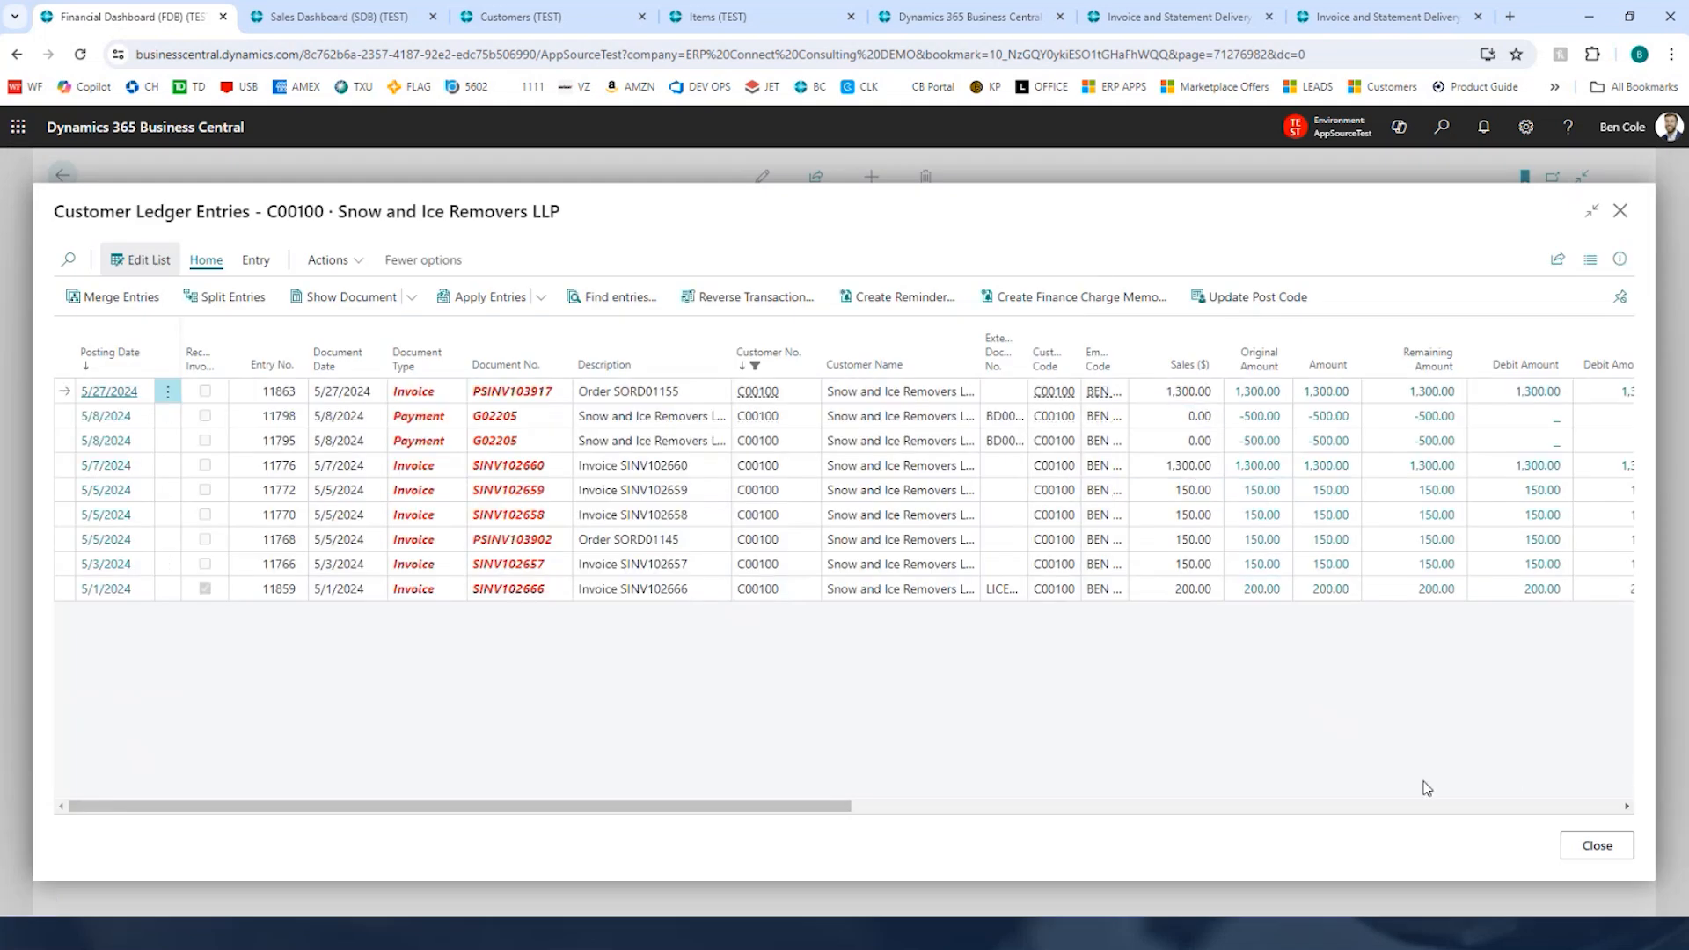
{"action": "left_click", "coordinate": [1596, 846]}
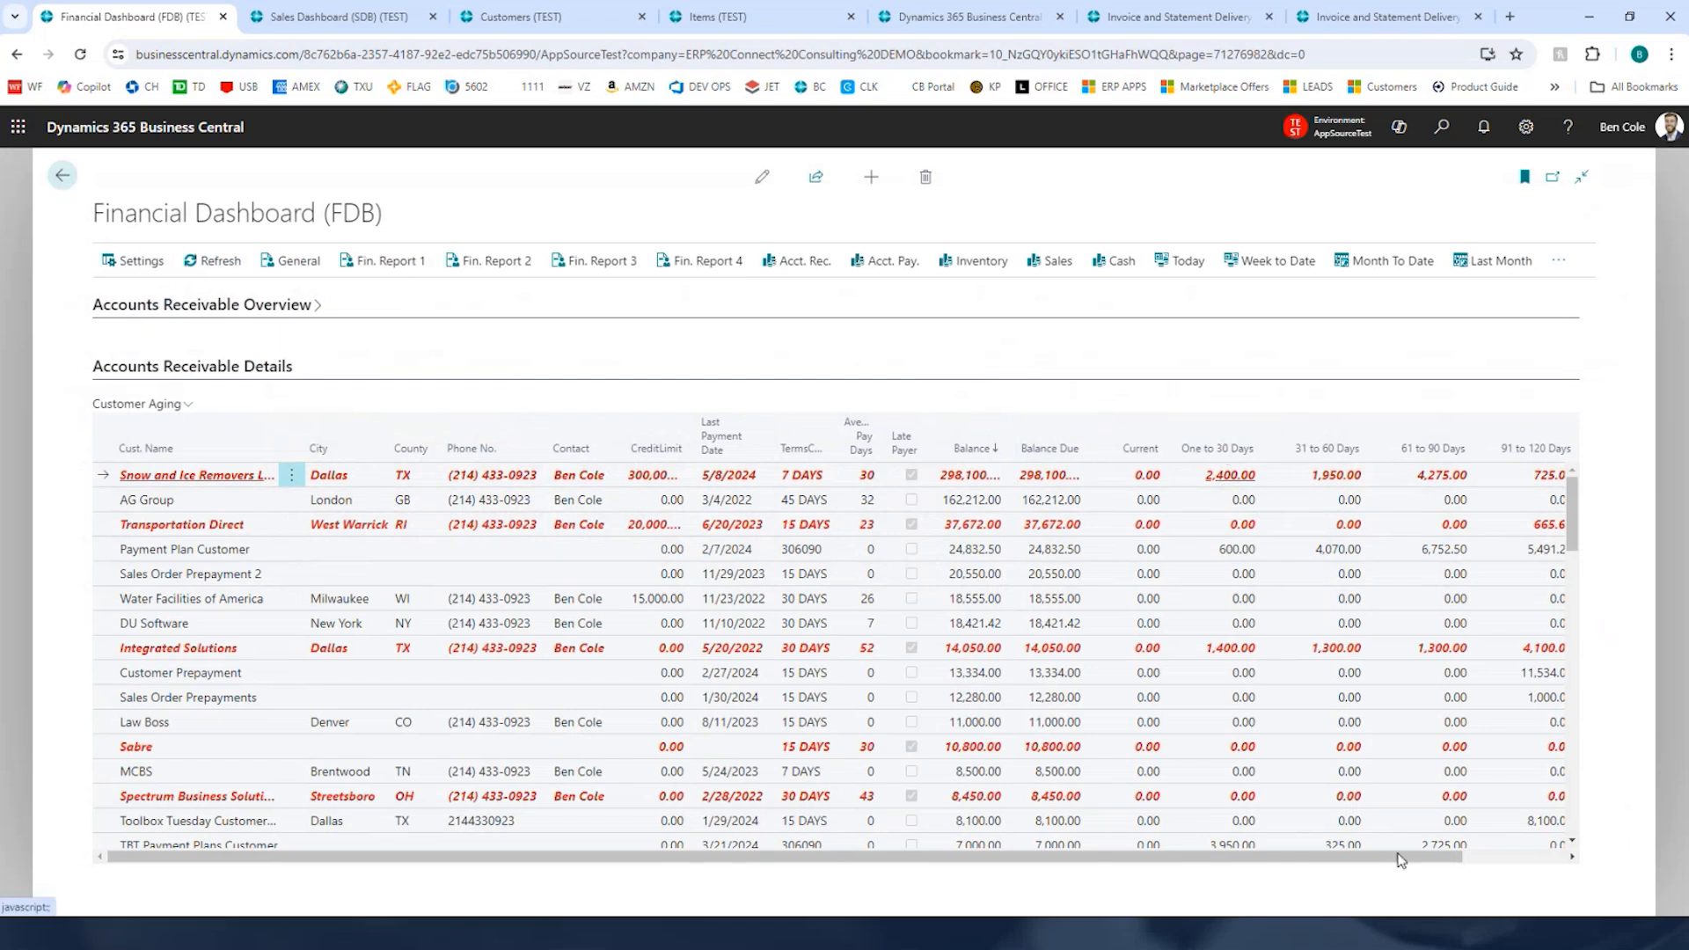
Step: Sort the customer aging details by the 121 Plus Days column, descending
{"action": "scroll", "coordinate": [1403, 852], "scroll_direction": "right", "scroll_amount": 2}
{"action": "left_click", "coordinate": [1501, 440]}
{"action": "left_click", "coordinate": [1502, 446]}
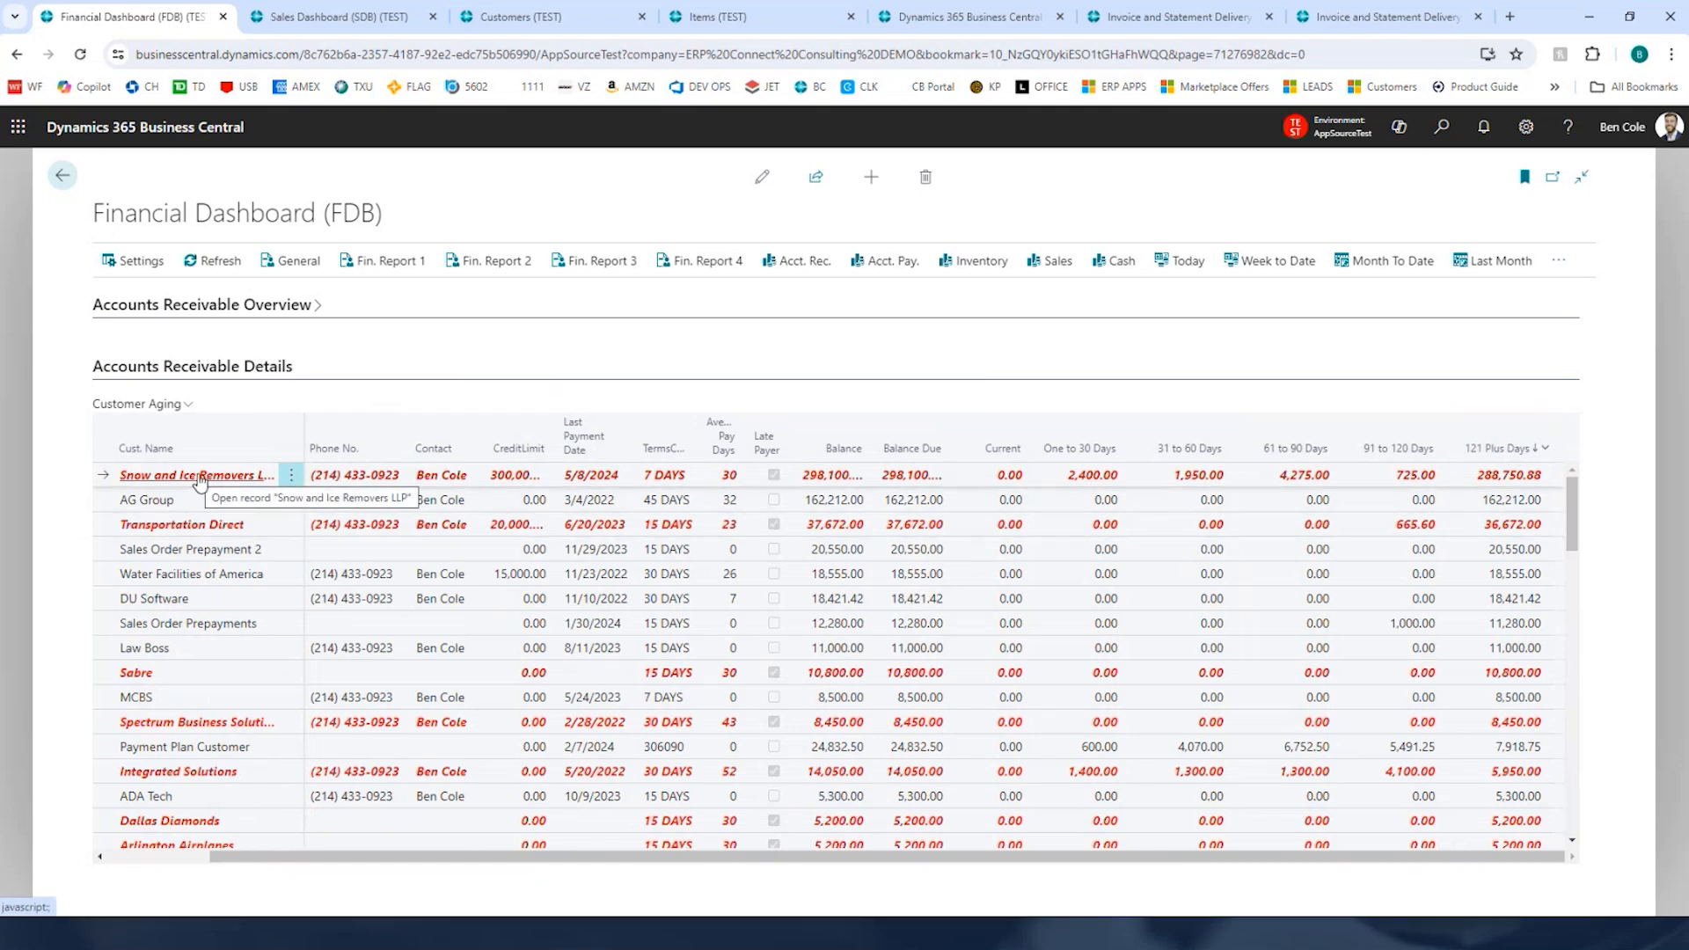
{"action": "scroll", "coordinate": [480, 846], "scroll_direction": "left", "scroll_amount": 3}
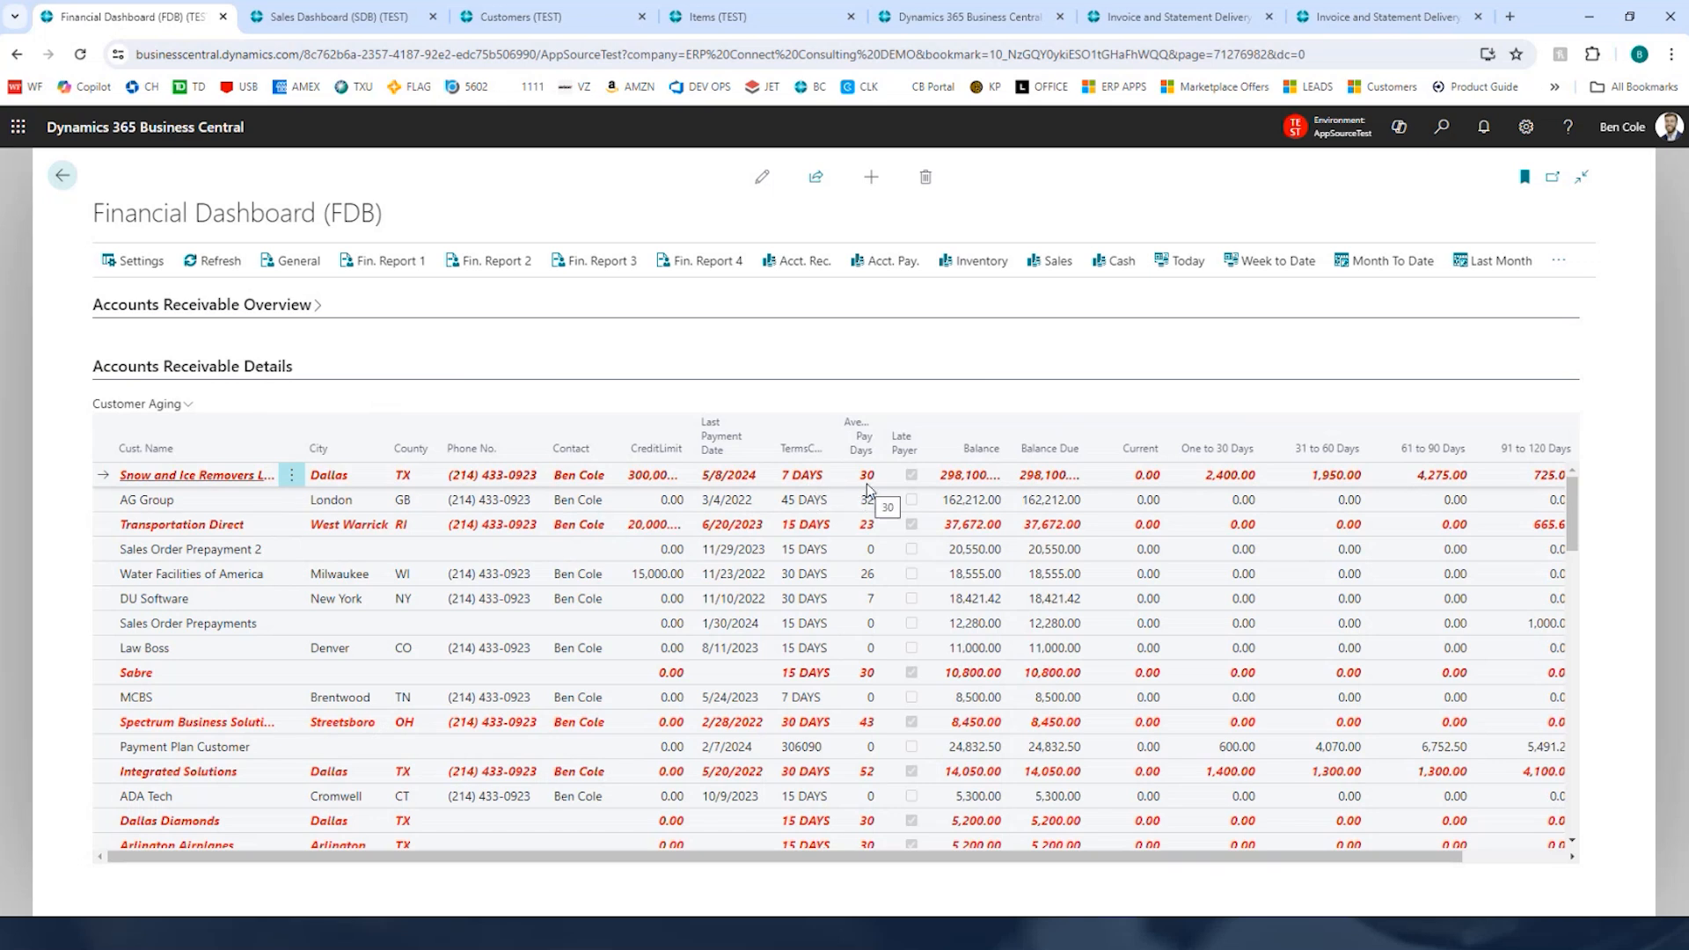
Step: Sort the customer aging details by Late Payer, descending, and re-expand the Accounts Receivable Overview
{"action": "left_click", "coordinate": [905, 445]}
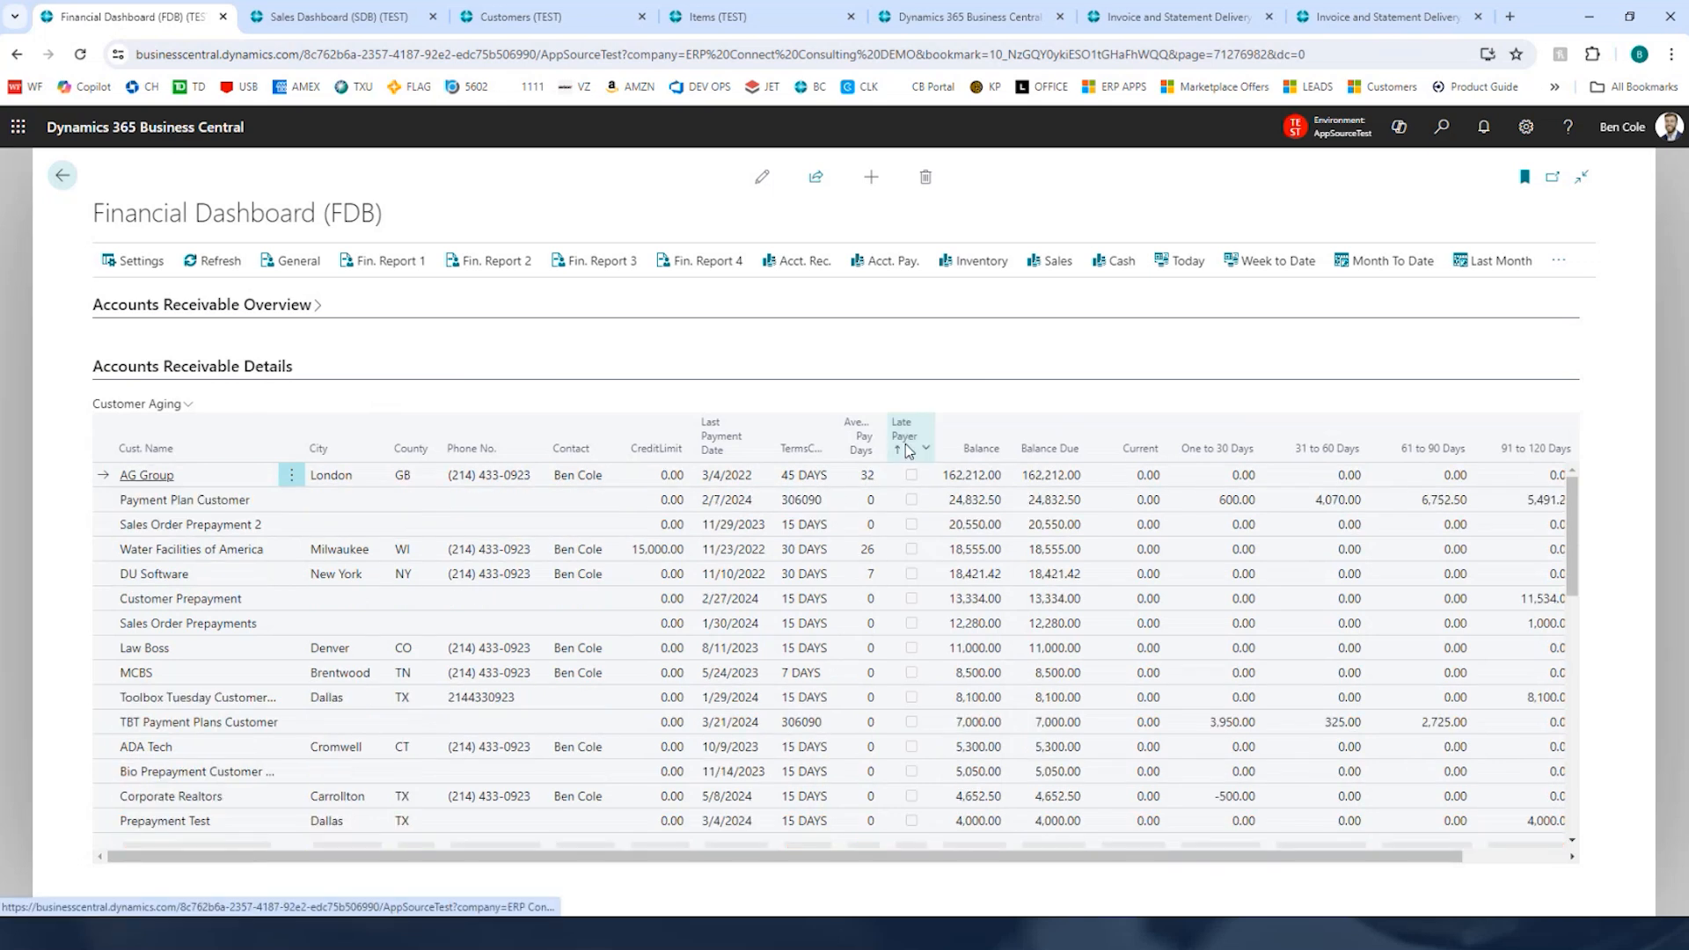
{"action": "left_click", "coordinate": [905, 437]}
{"action": "left_click", "coordinate": [906, 438]}
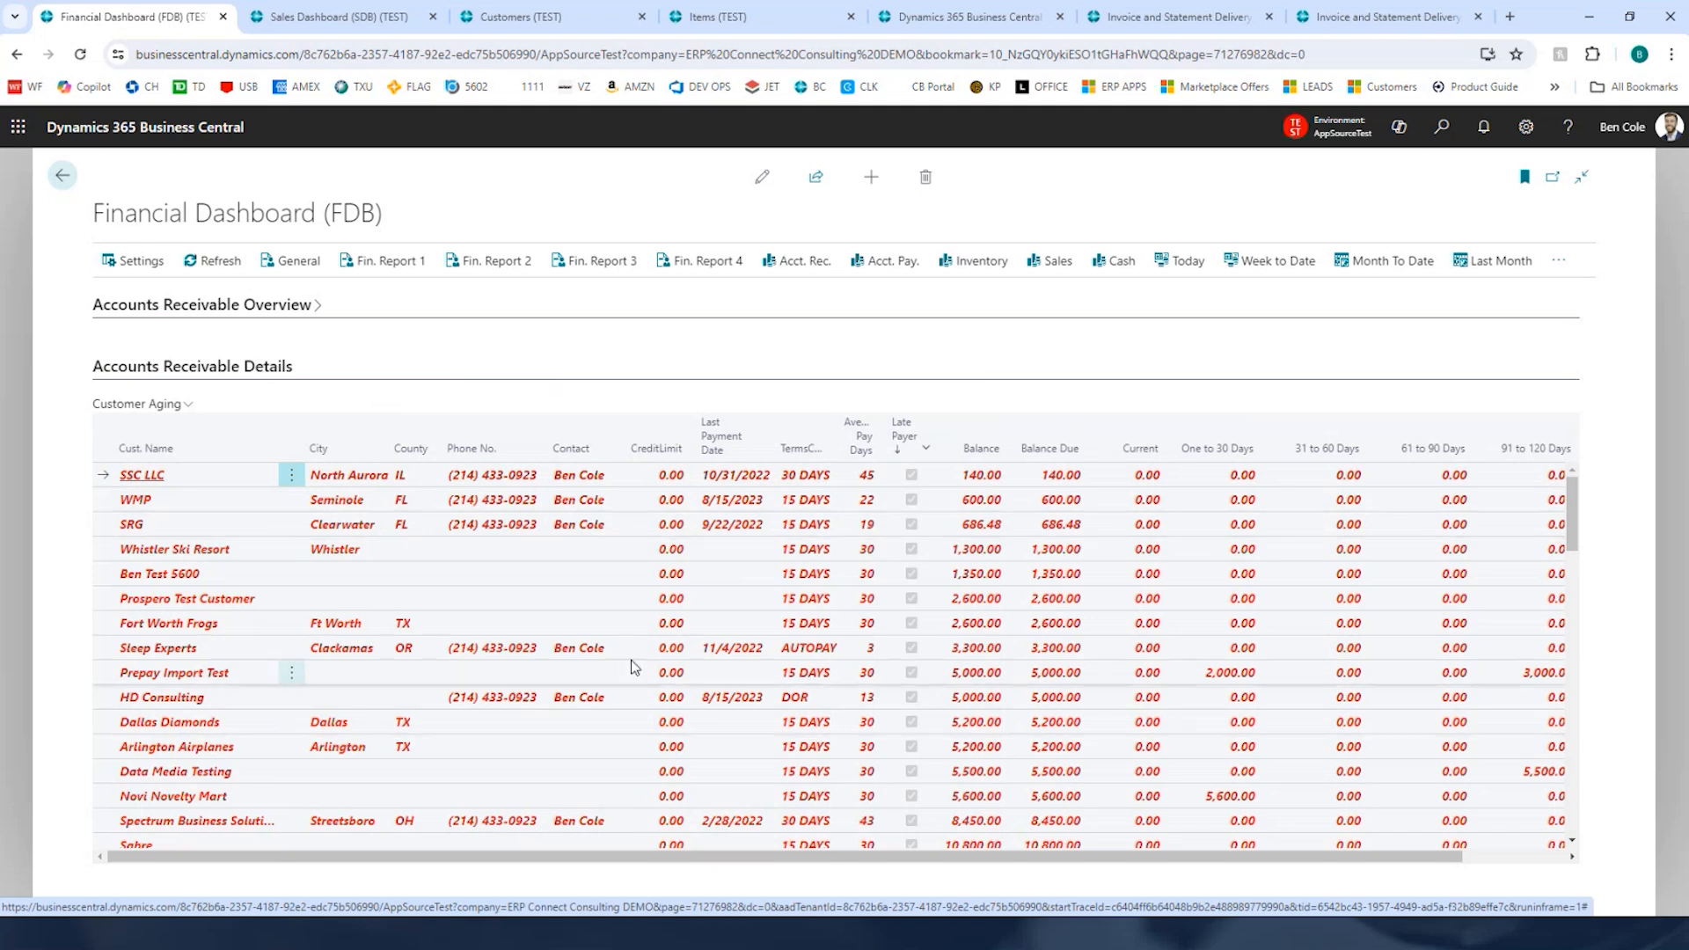
{"action": "left_click", "coordinate": [785, 307]}
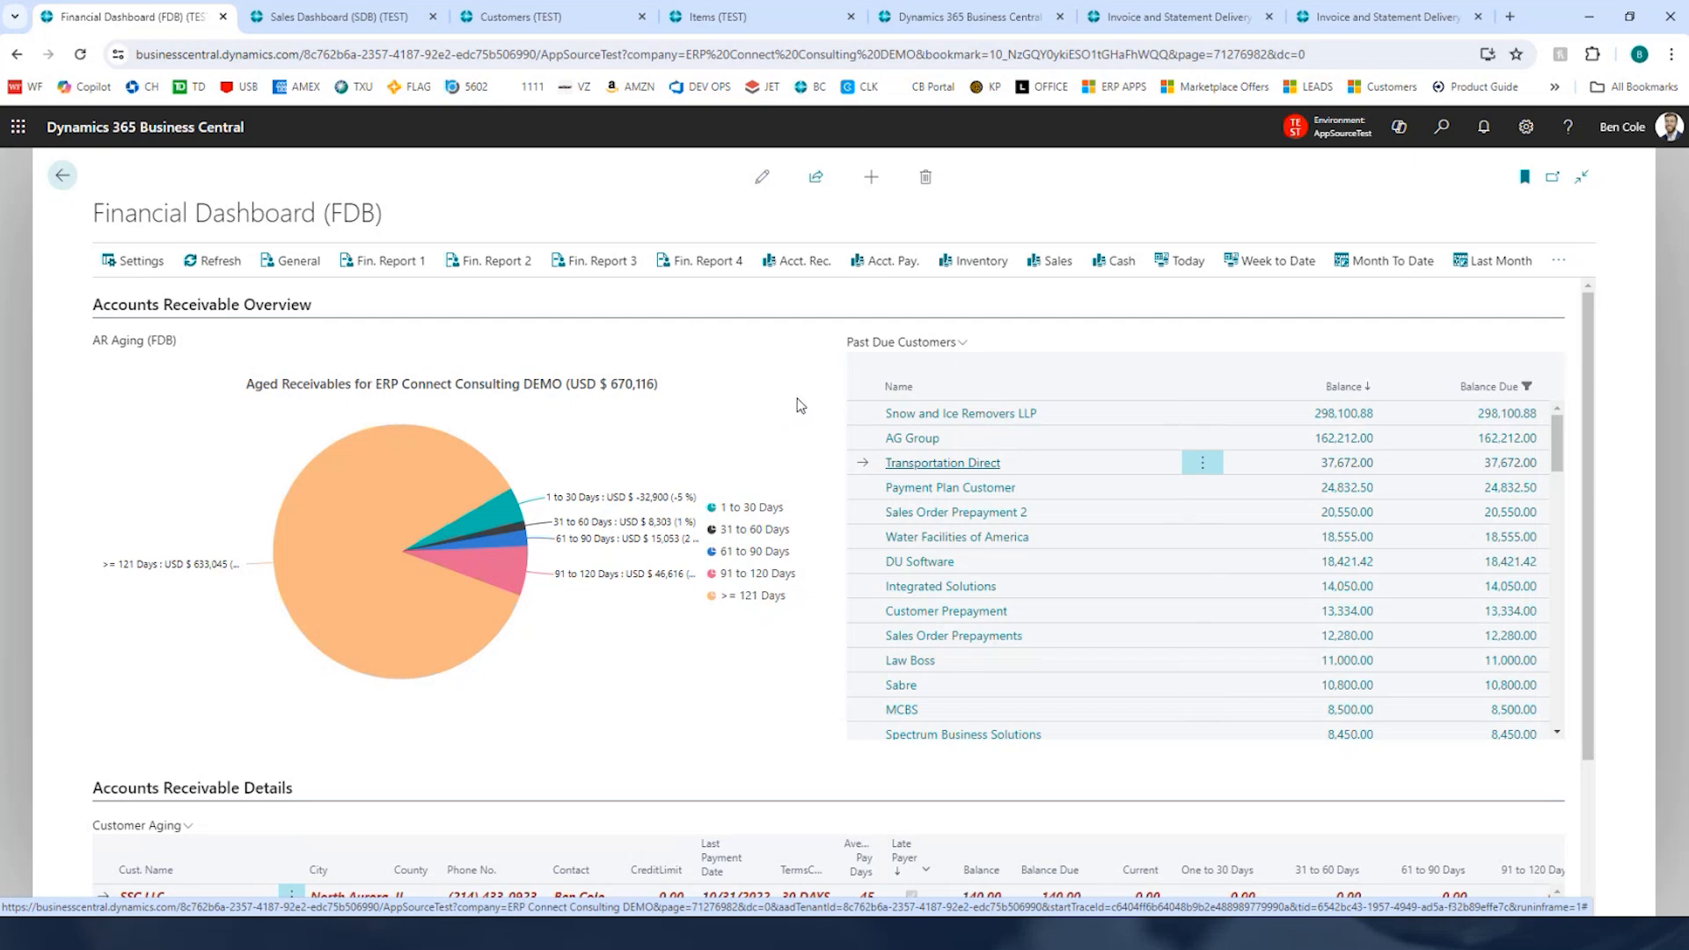
Step: Open the Inventory view and review its value charts, inventory warnings and value statistics columns
{"action": "left_click", "coordinate": [980, 261]}
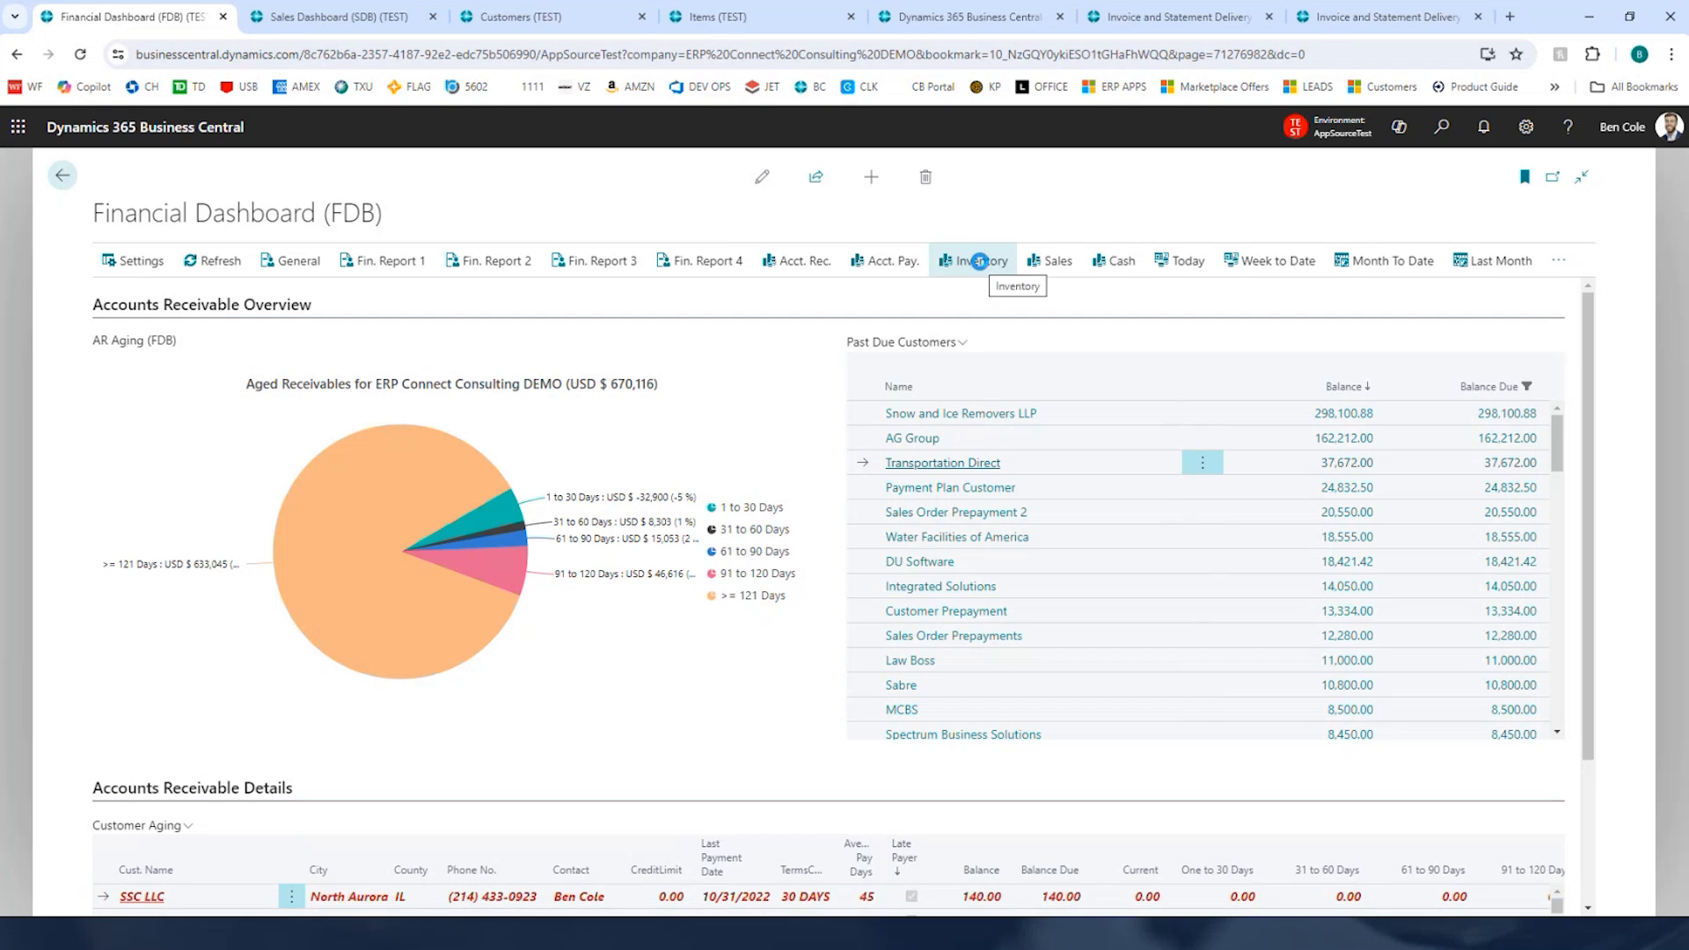
{"action": "left_click", "coordinate": [979, 261]}
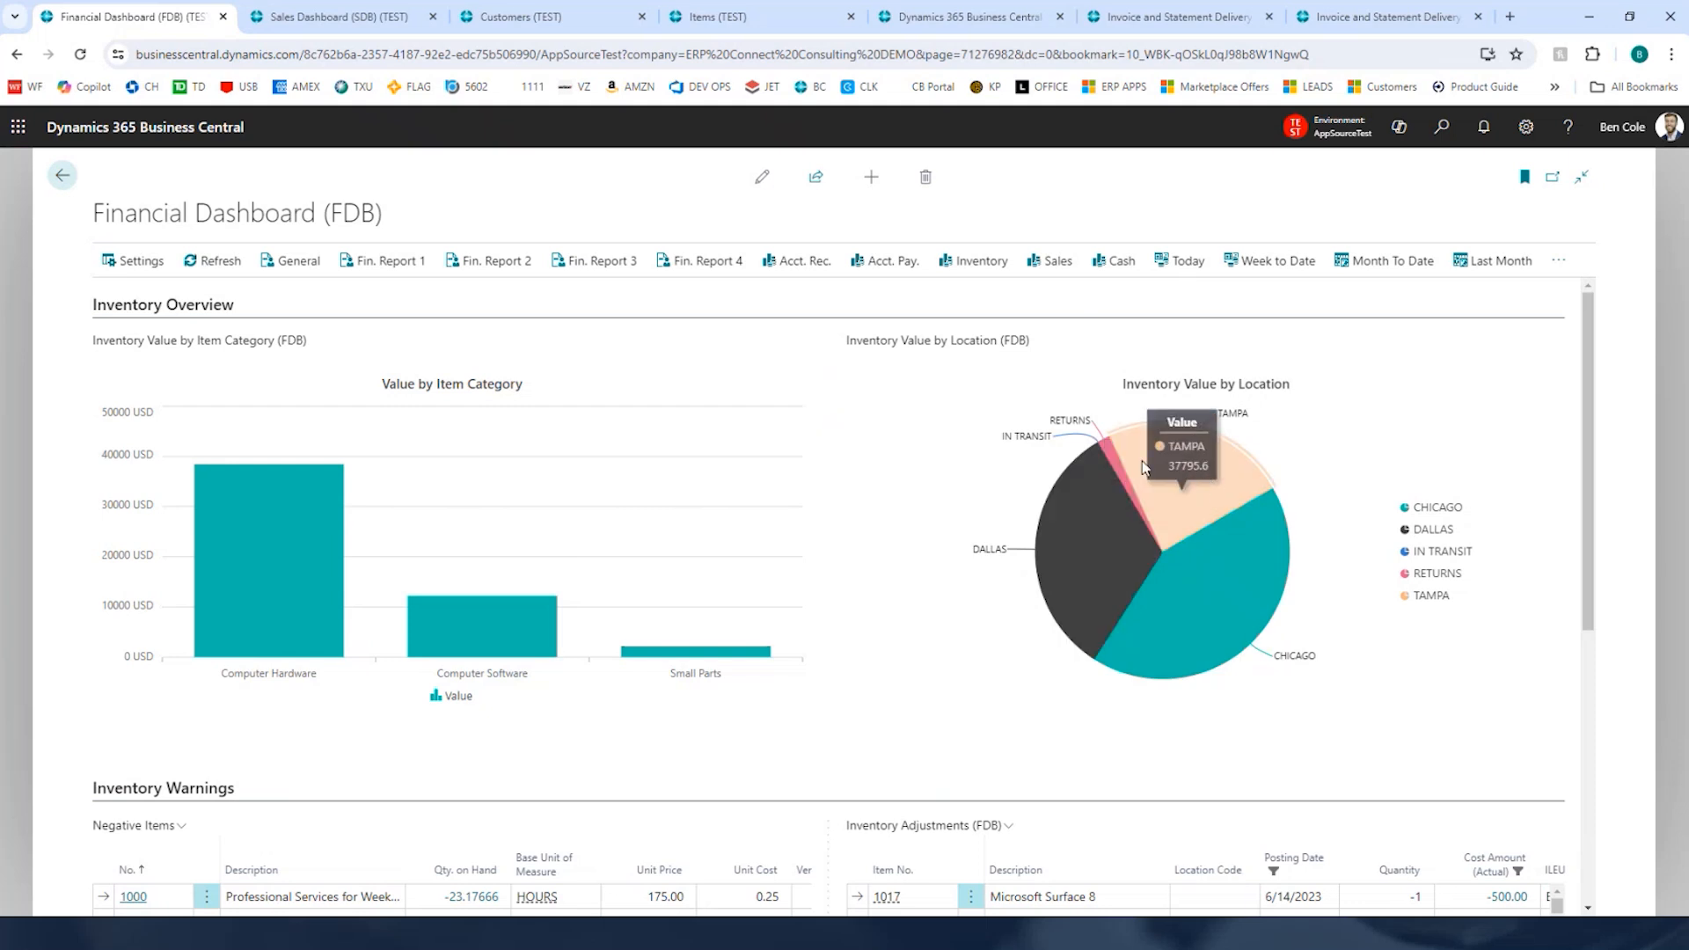
{"action": "mouse_move", "coordinate": [1113, 457]}
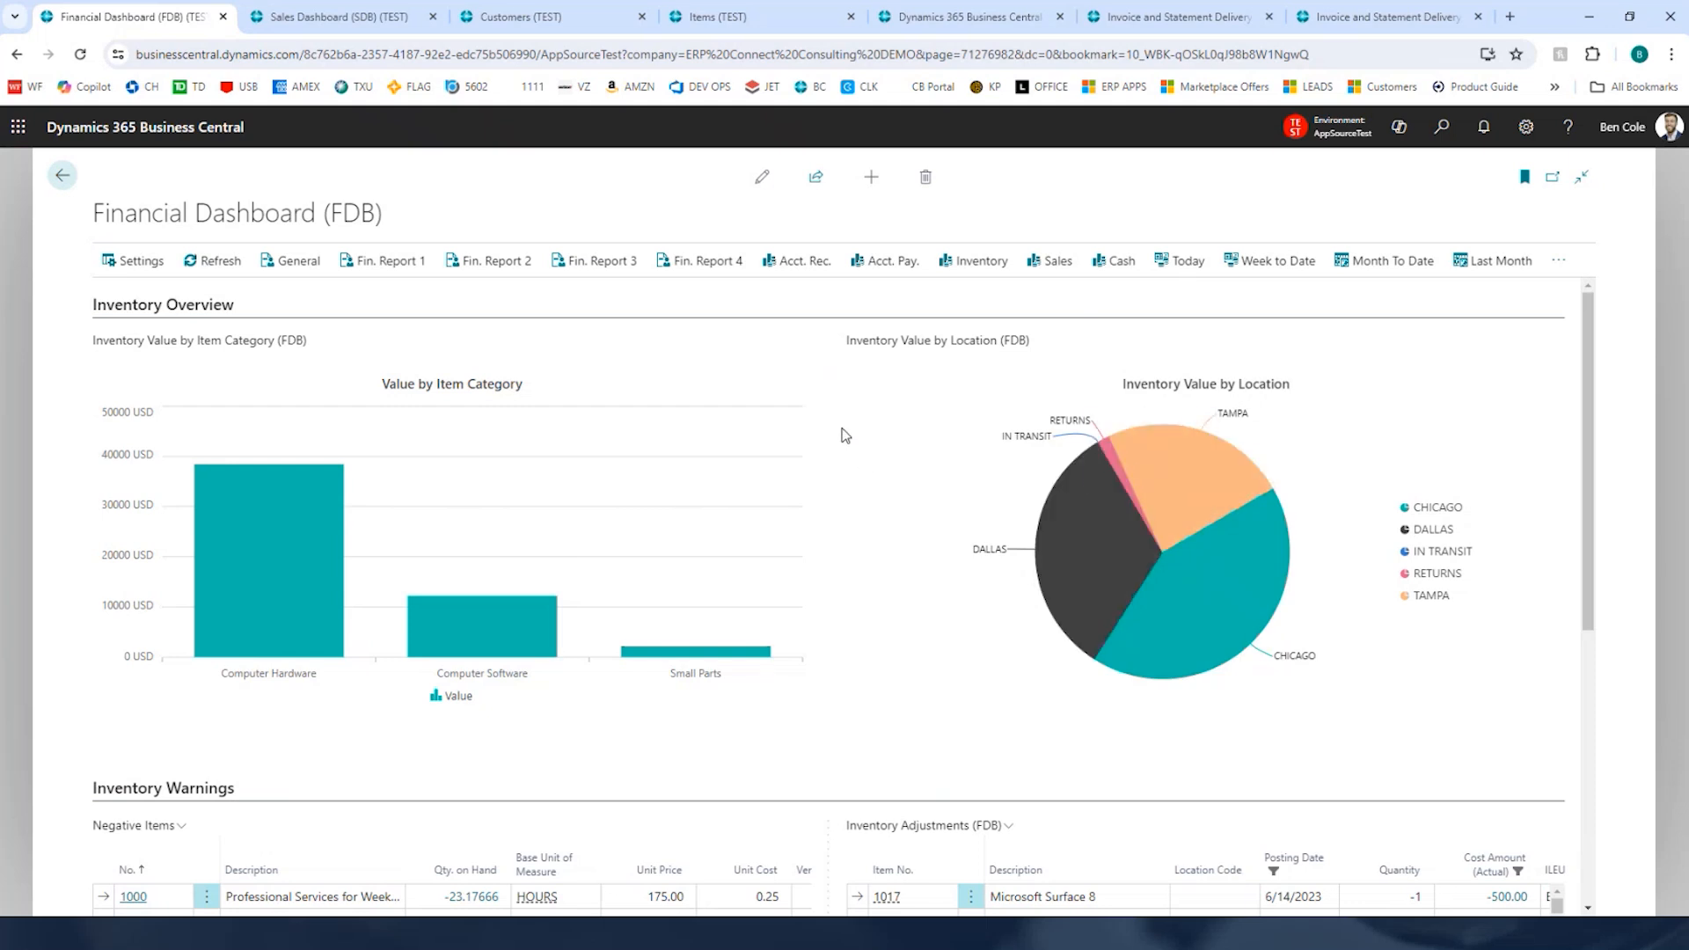
{"action": "scroll", "coordinate": [873, 428], "scroll_direction": "down", "scroll_amount": 3}
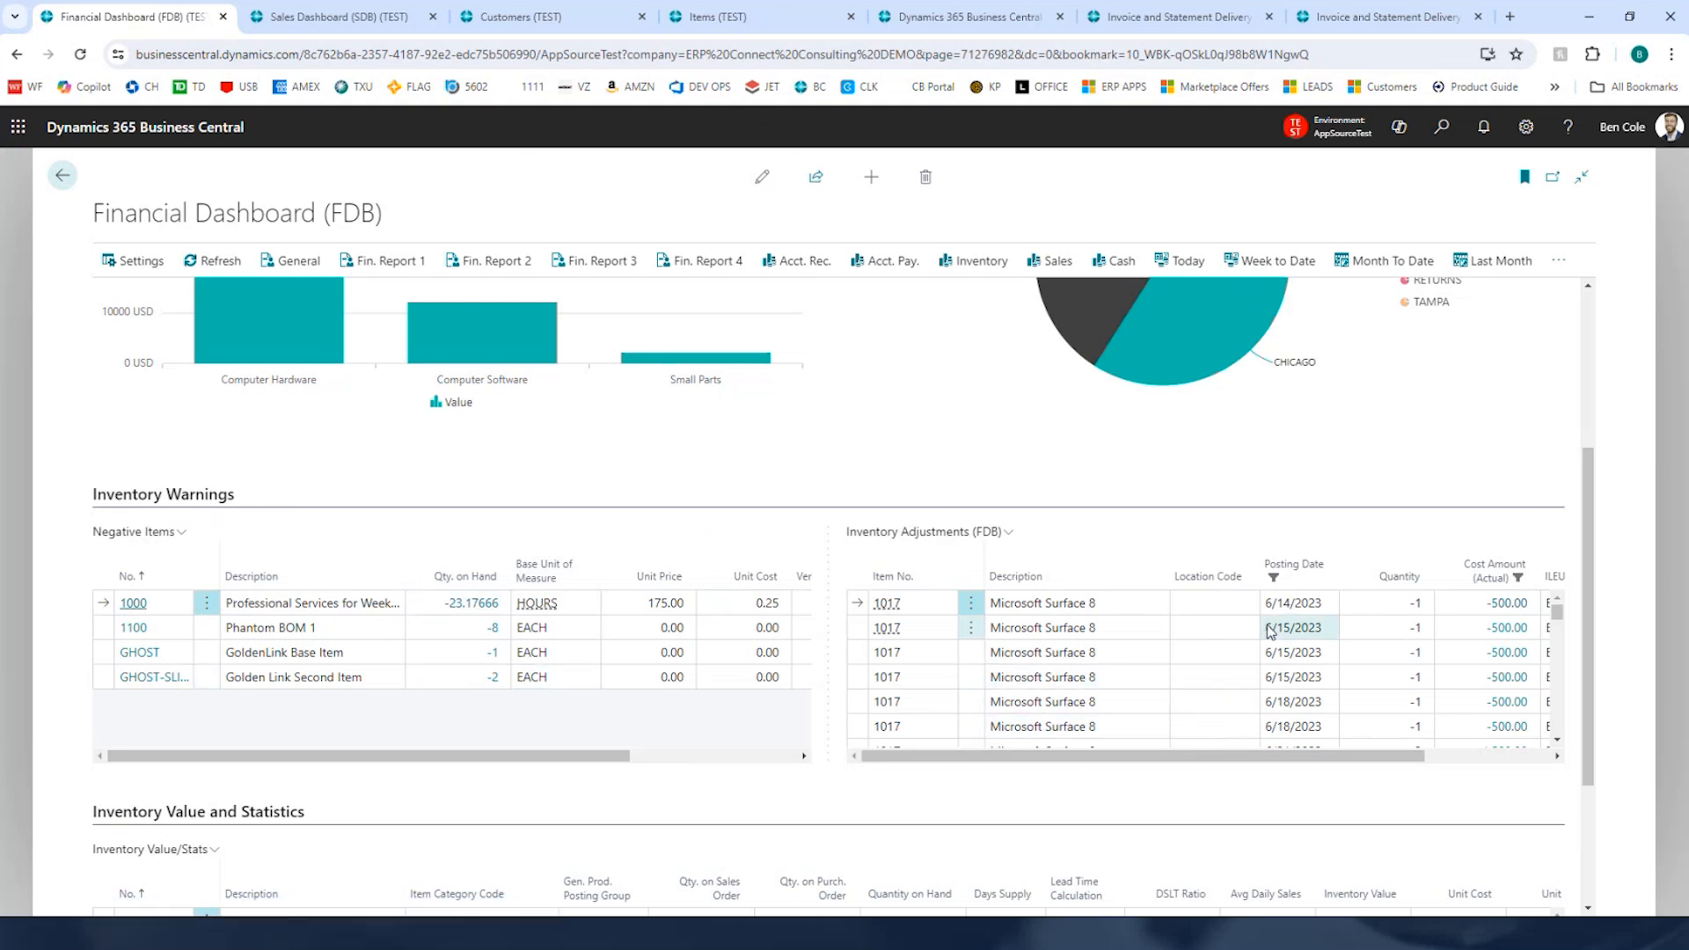
{"action": "scroll", "coordinate": [1269, 632], "scroll_direction": "down", "scroll_amount": 2}
{"action": "scroll", "coordinate": [1270, 632], "scroll_direction": "up", "scroll_amount": 2}
{"action": "scroll", "coordinate": [888, 660], "scroll_direction": "up", "scroll_amount": 3}
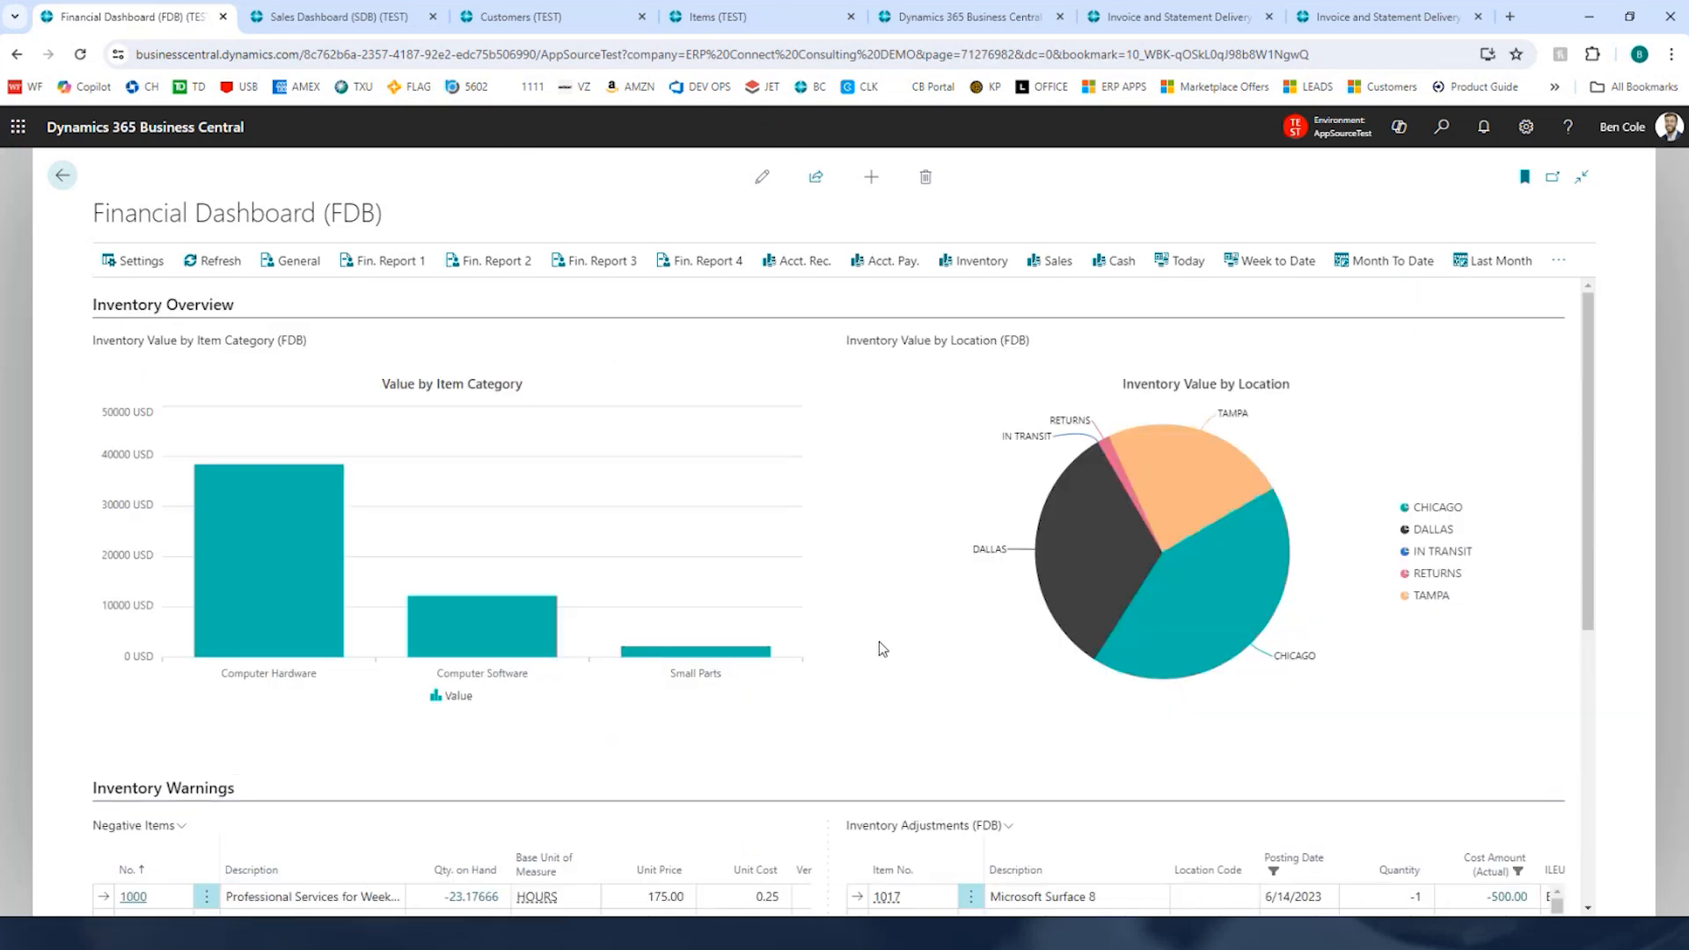
{"action": "scroll", "coordinate": [879, 641], "scroll_direction": "down", "scroll_amount": 3}
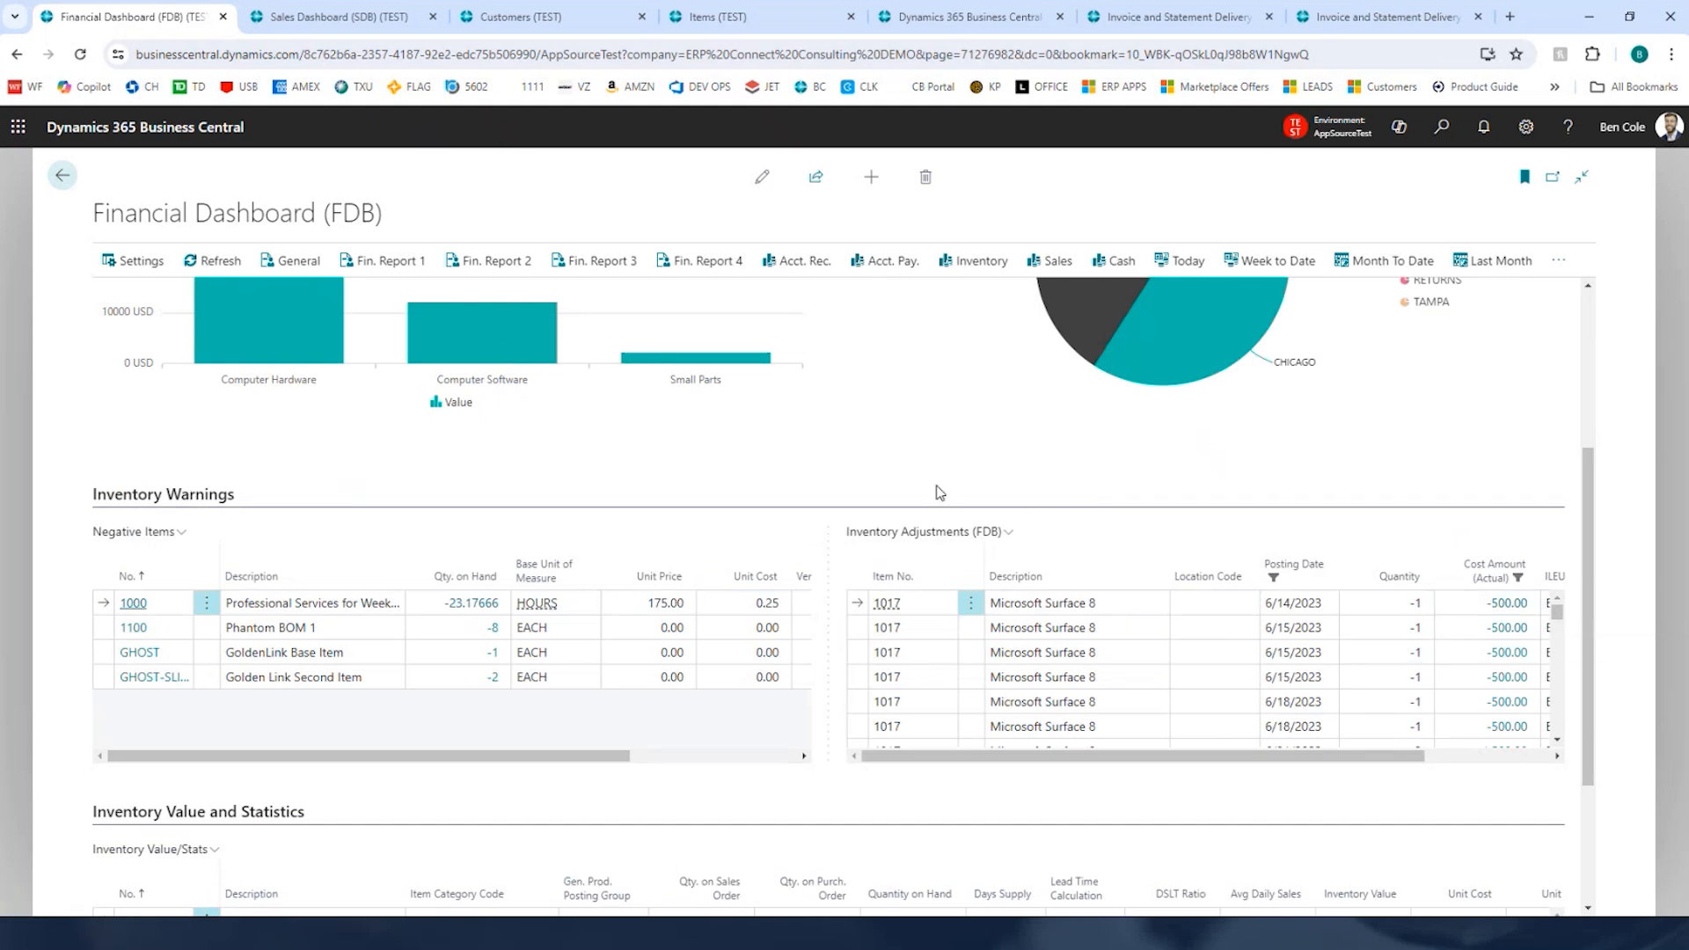
{"action": "scroll", "coordinate": [831, 548], "scroll_direction": "down", "scroll_amount": 2}
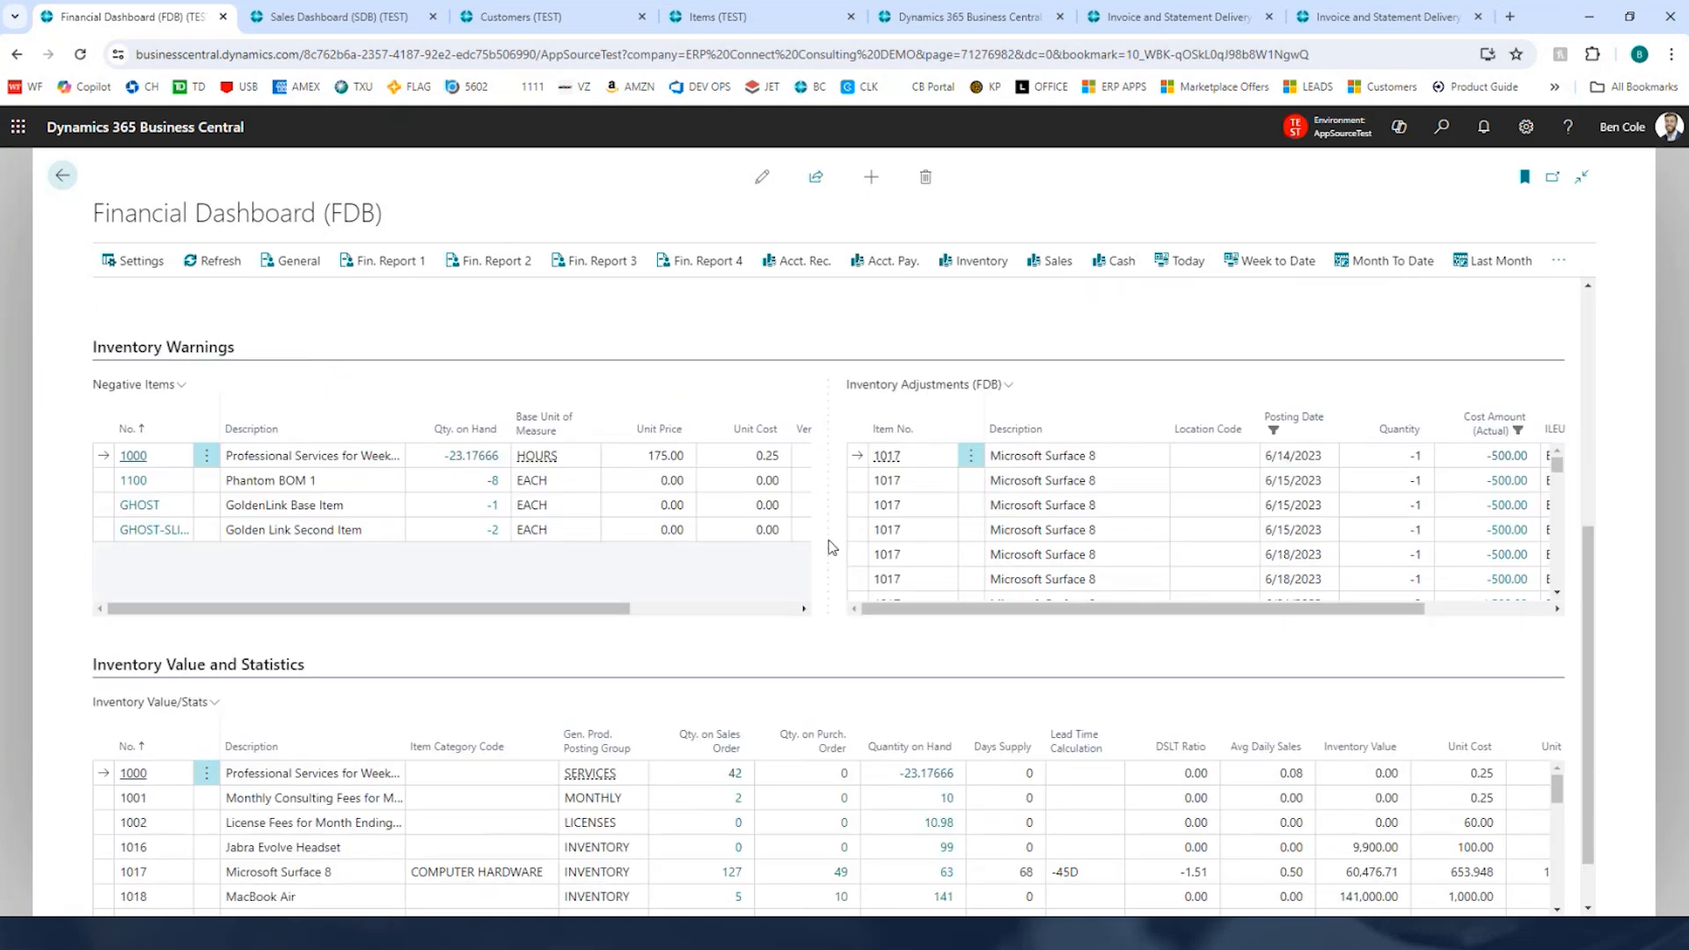
{"action": "scroll", "coordinate": [832, 547], "scroll_direction": "down", "scroll_amount": 1}
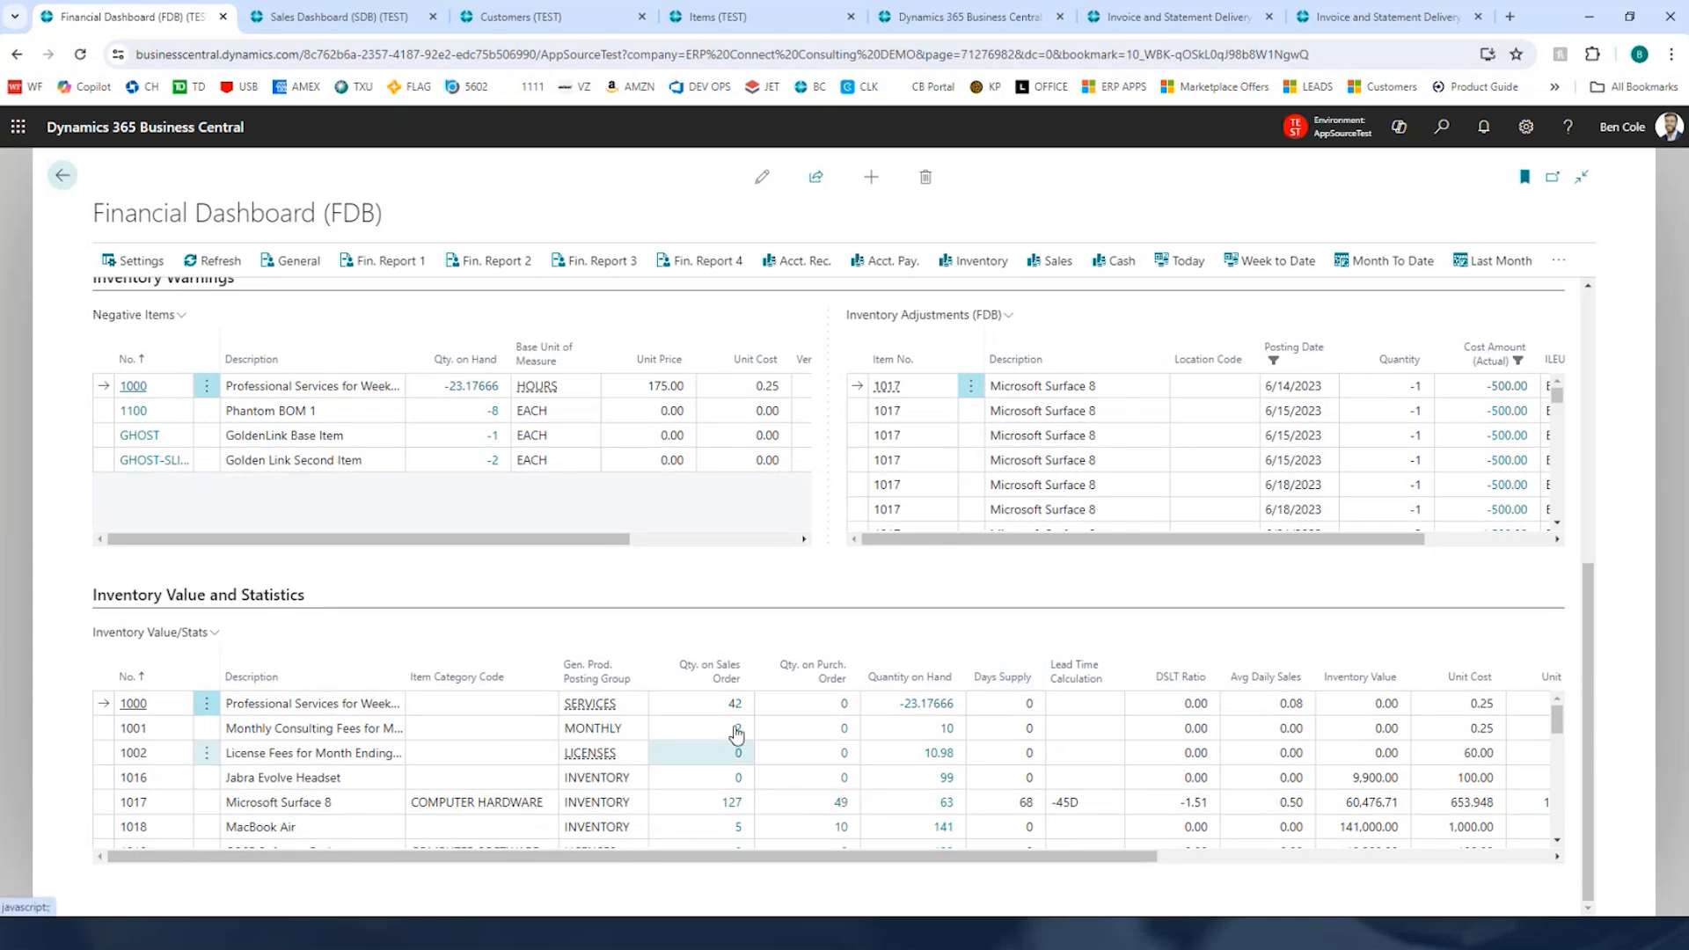
{"action": "left_click_drag", "start_coordinate": [847, 865], "coordinate": [1253, 847]}
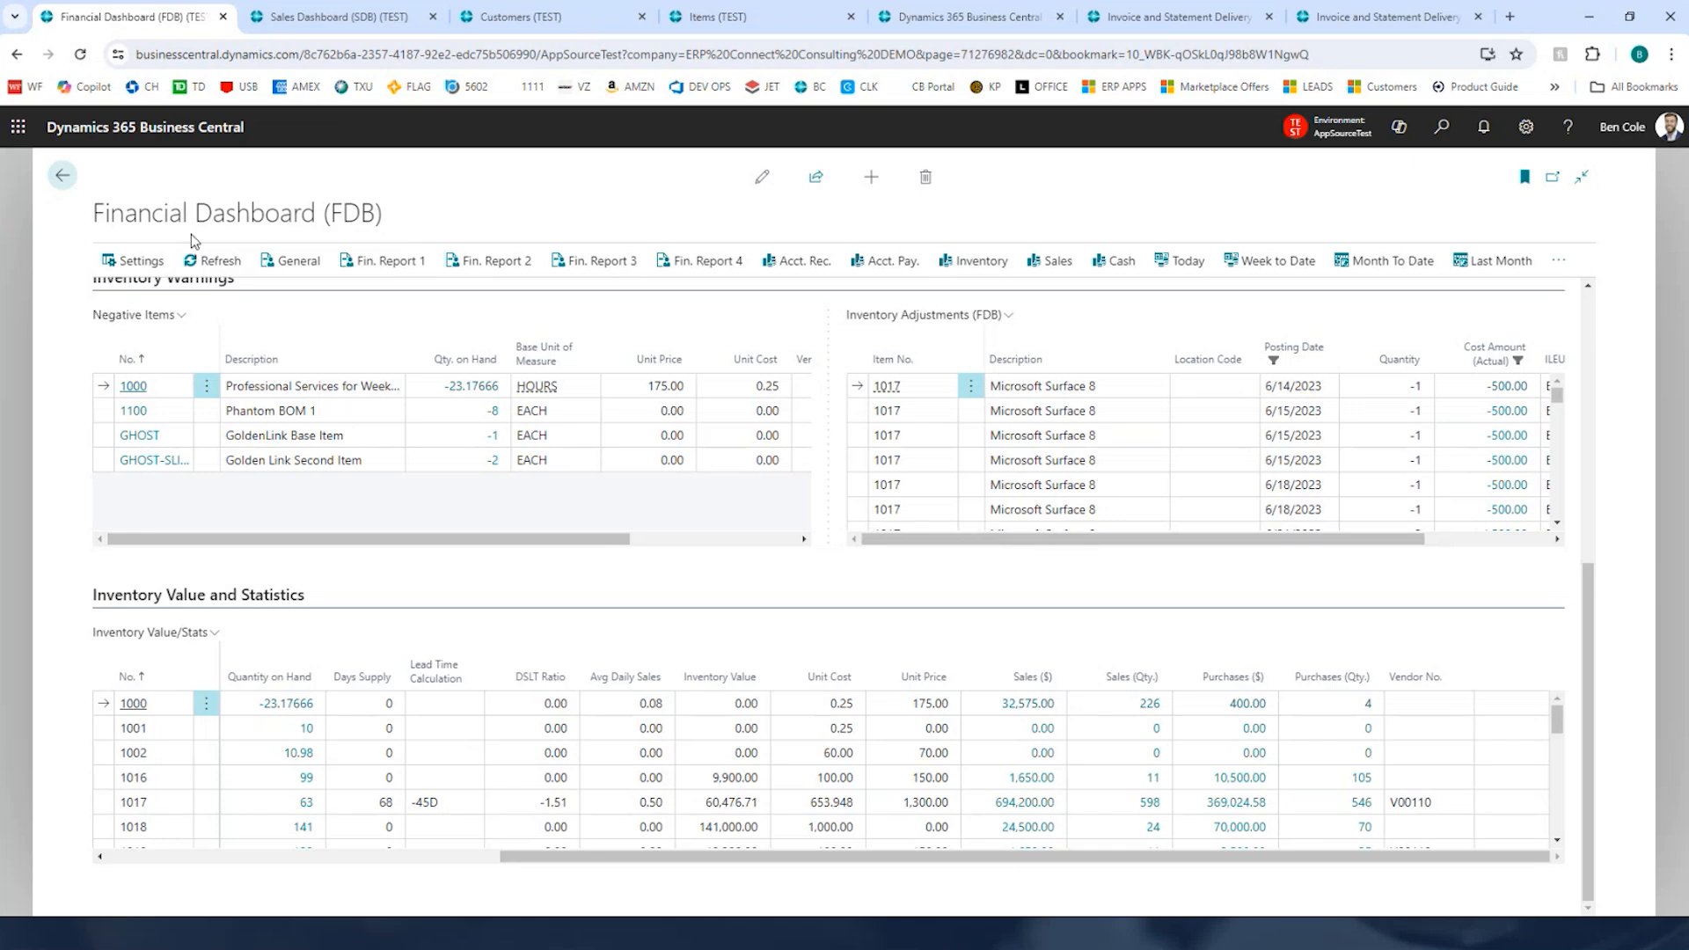
Step: Search for "fdb setup" and open the Financial Dashboard Setup page
{"action": "left_click", "coordinate": [480, 375]}
{"action": "left_click", "coordinate": [1443, 130]}
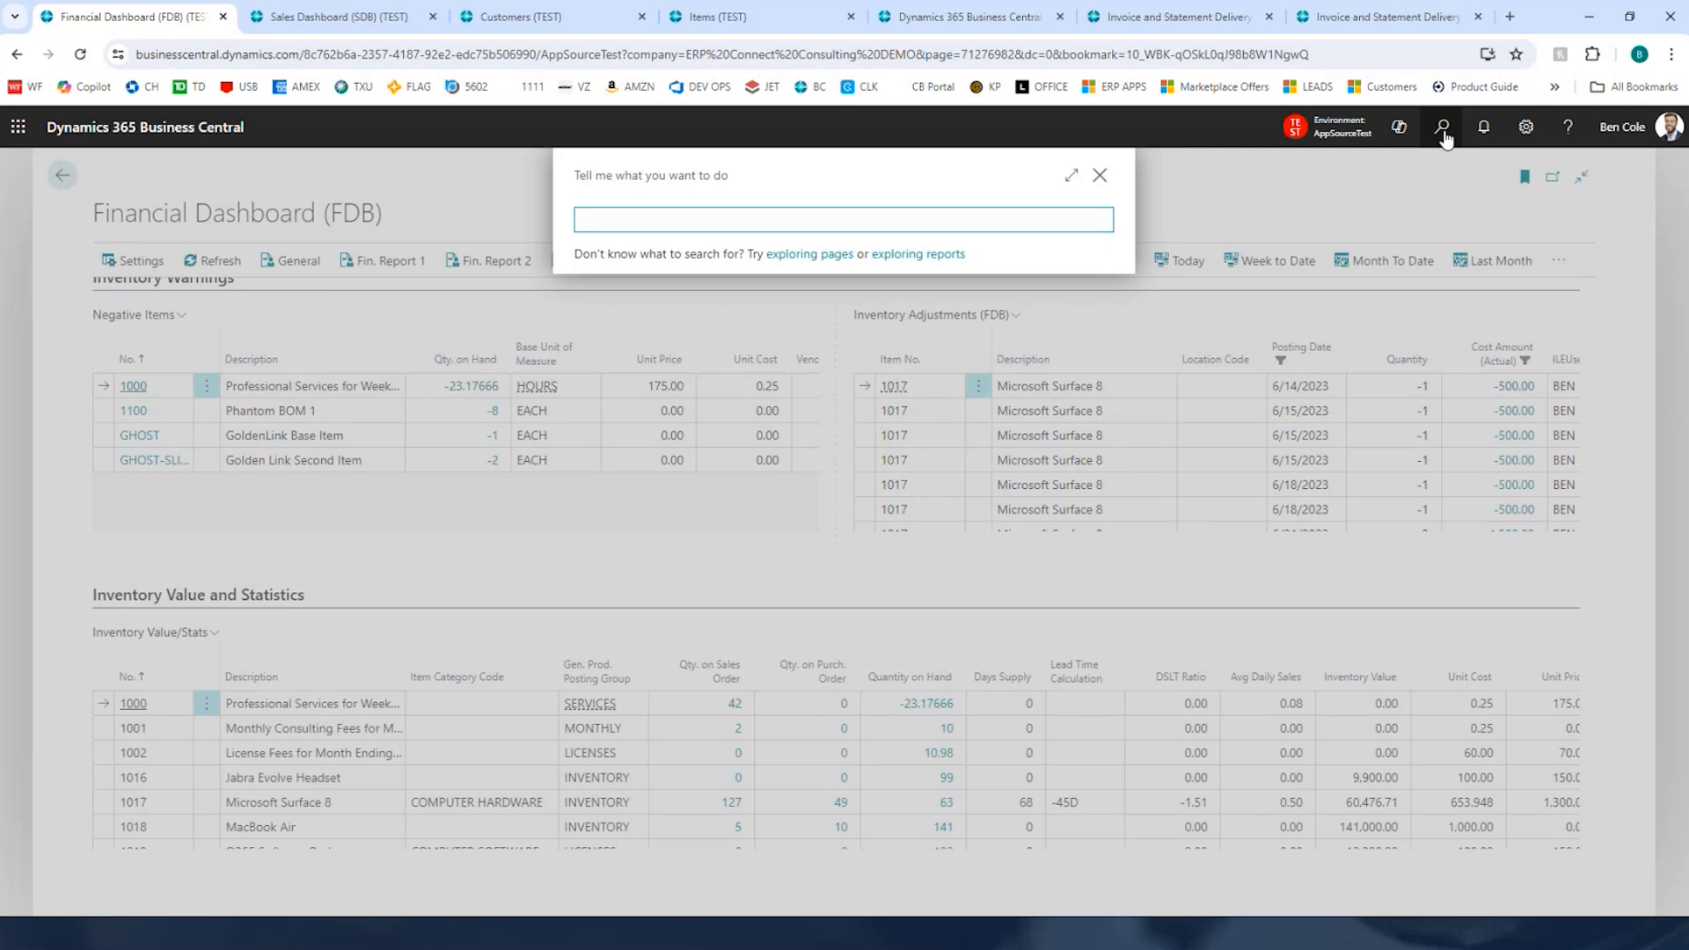
{"action": "type", "text": "fdb setup"}
{"action": "key", "text": "Return"}
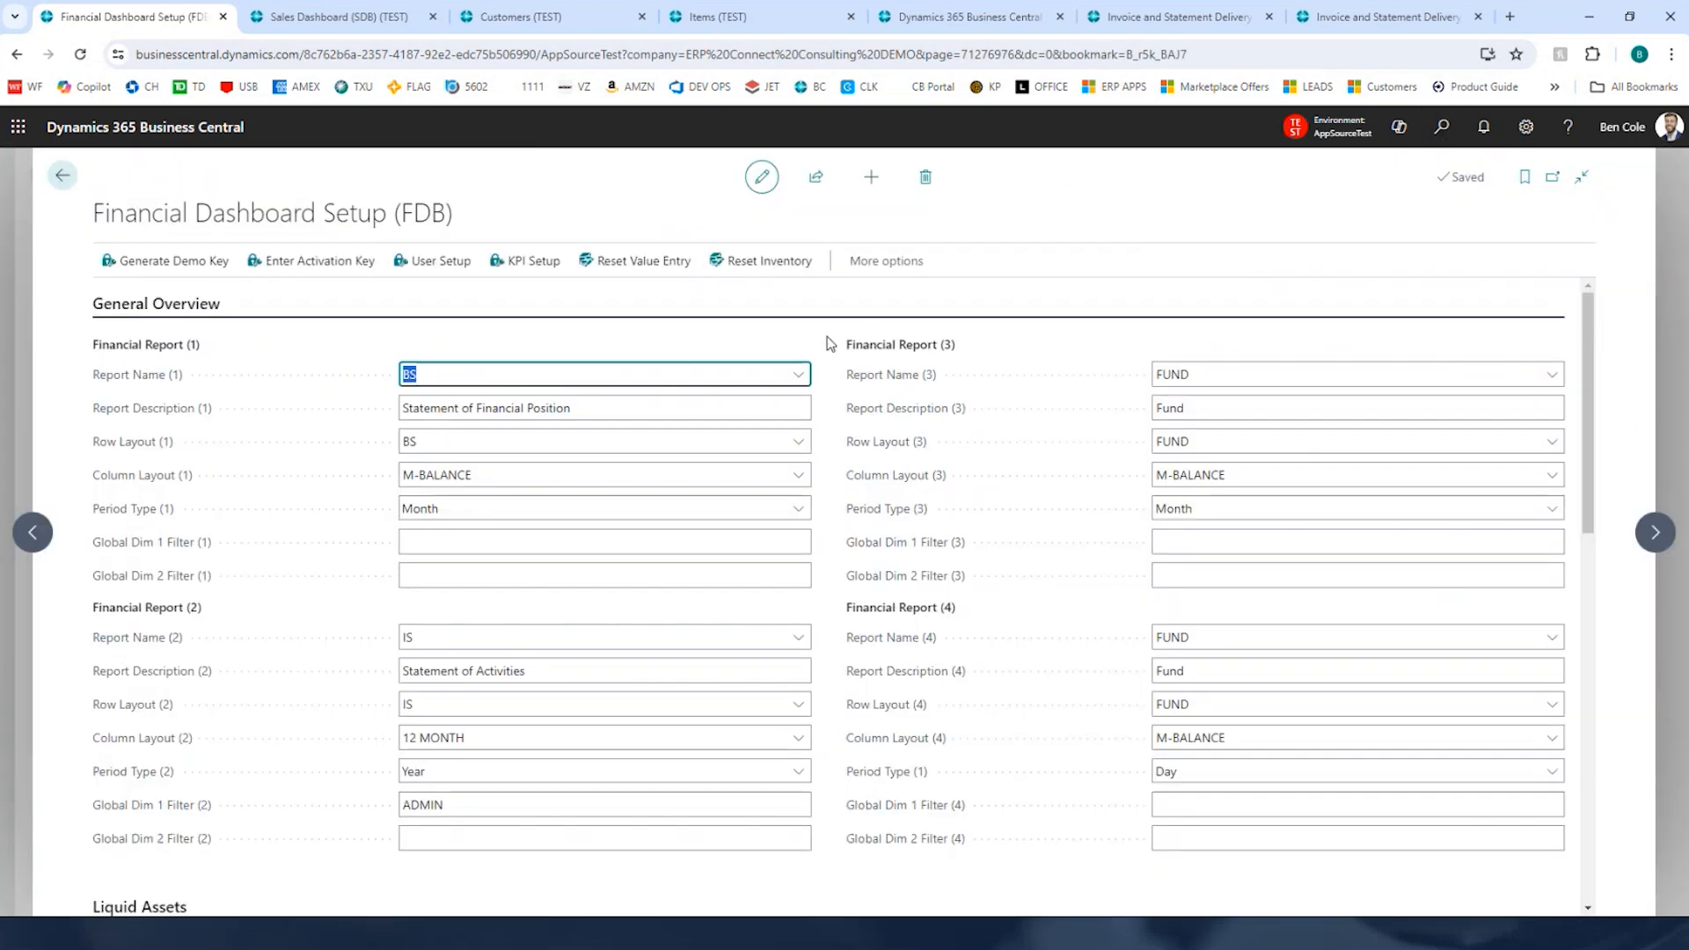
Step: Review the setup's financial report, liquid assets, inventory, receivables, cash forecast, KPI and activation settings
{"action": "left_click_drag", "start_coordinate": [104, 216], "coordinate": [455, 220]}
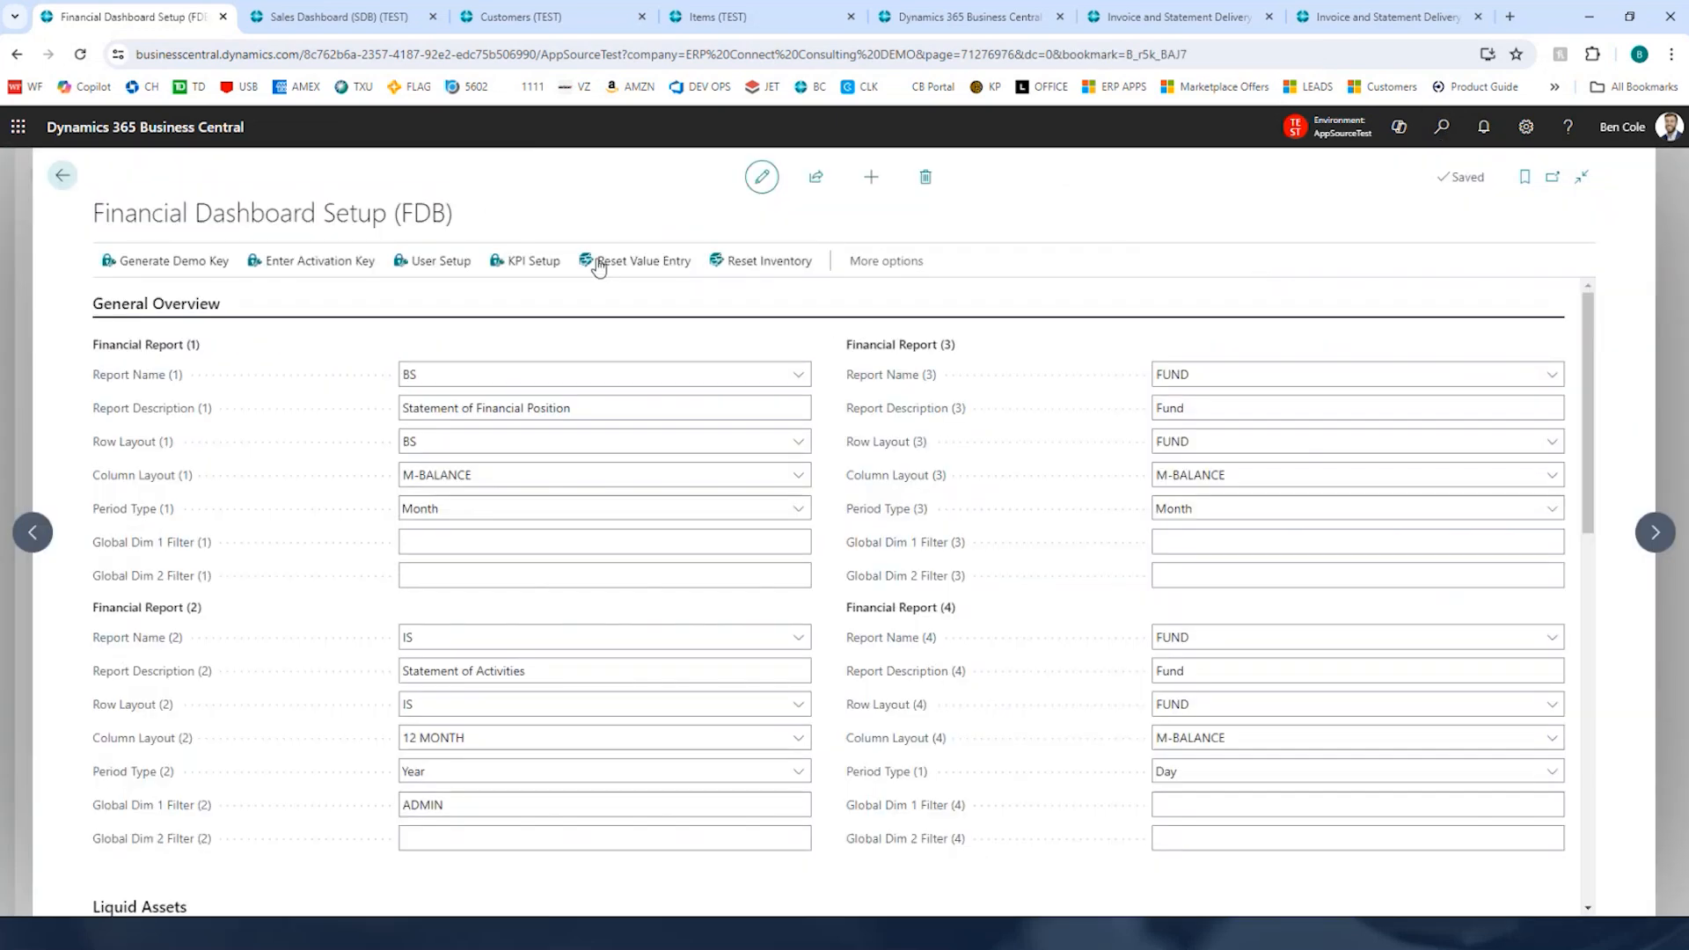
{"action": "scroll", "coordinate": [730, 392], "scroll_direction": "down", "scroll_amount": 10}
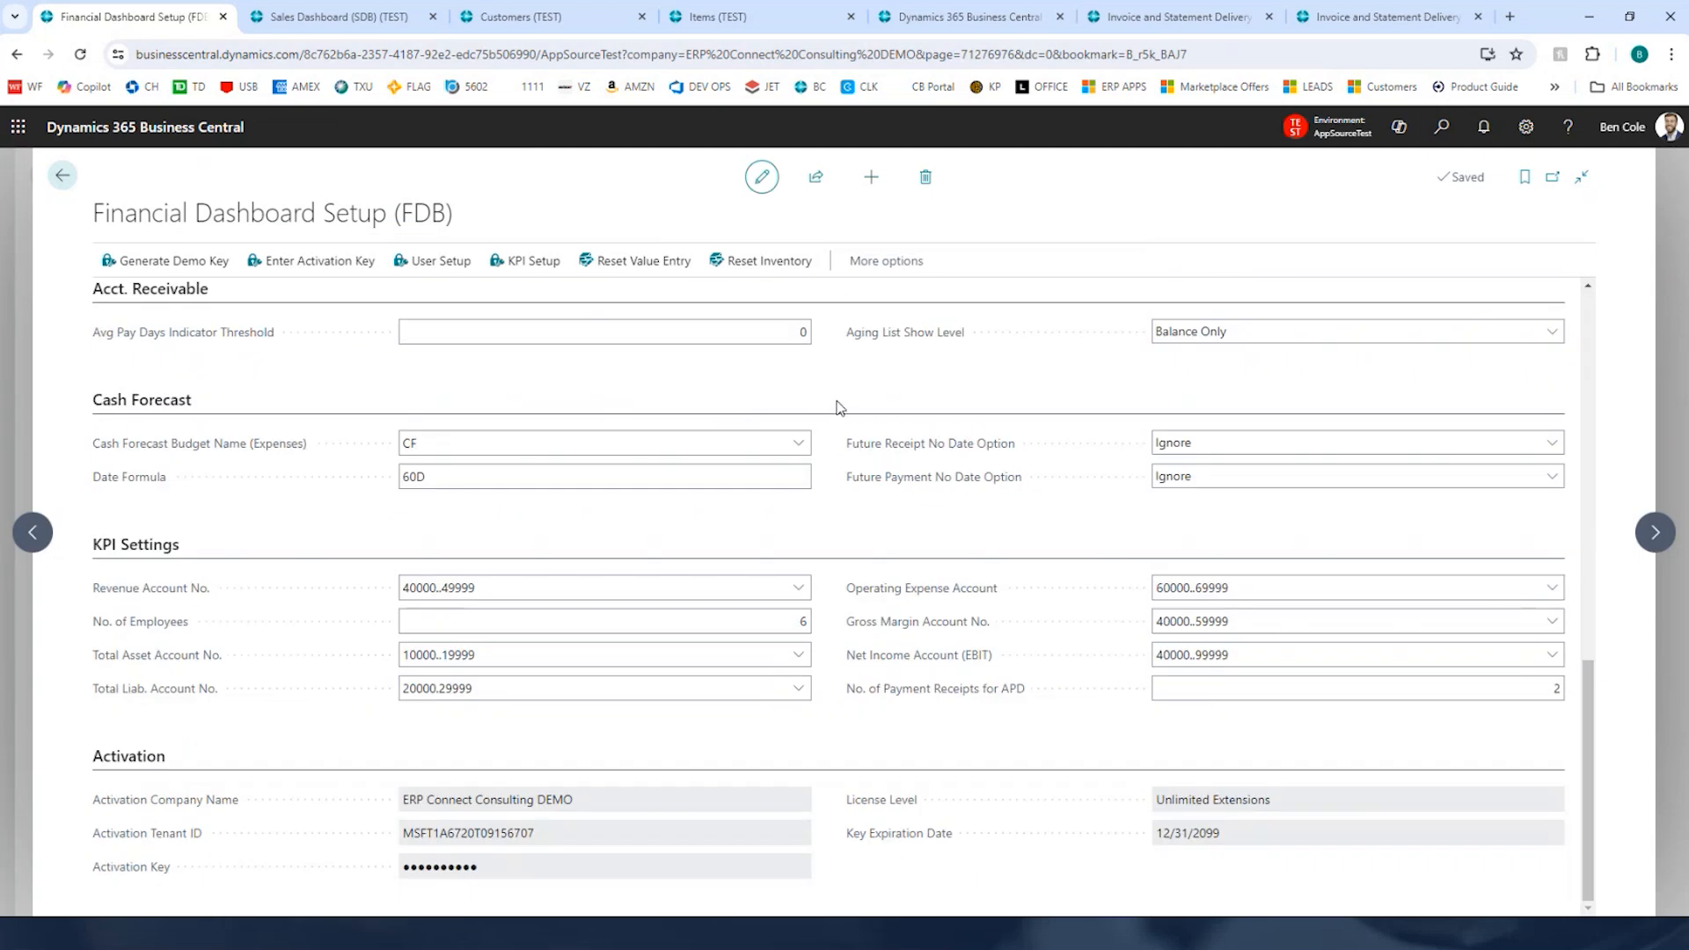
{"action": "scroll", "coordinate": [840, 431], "scroll_direction": "up", "scroll_amount": 8}
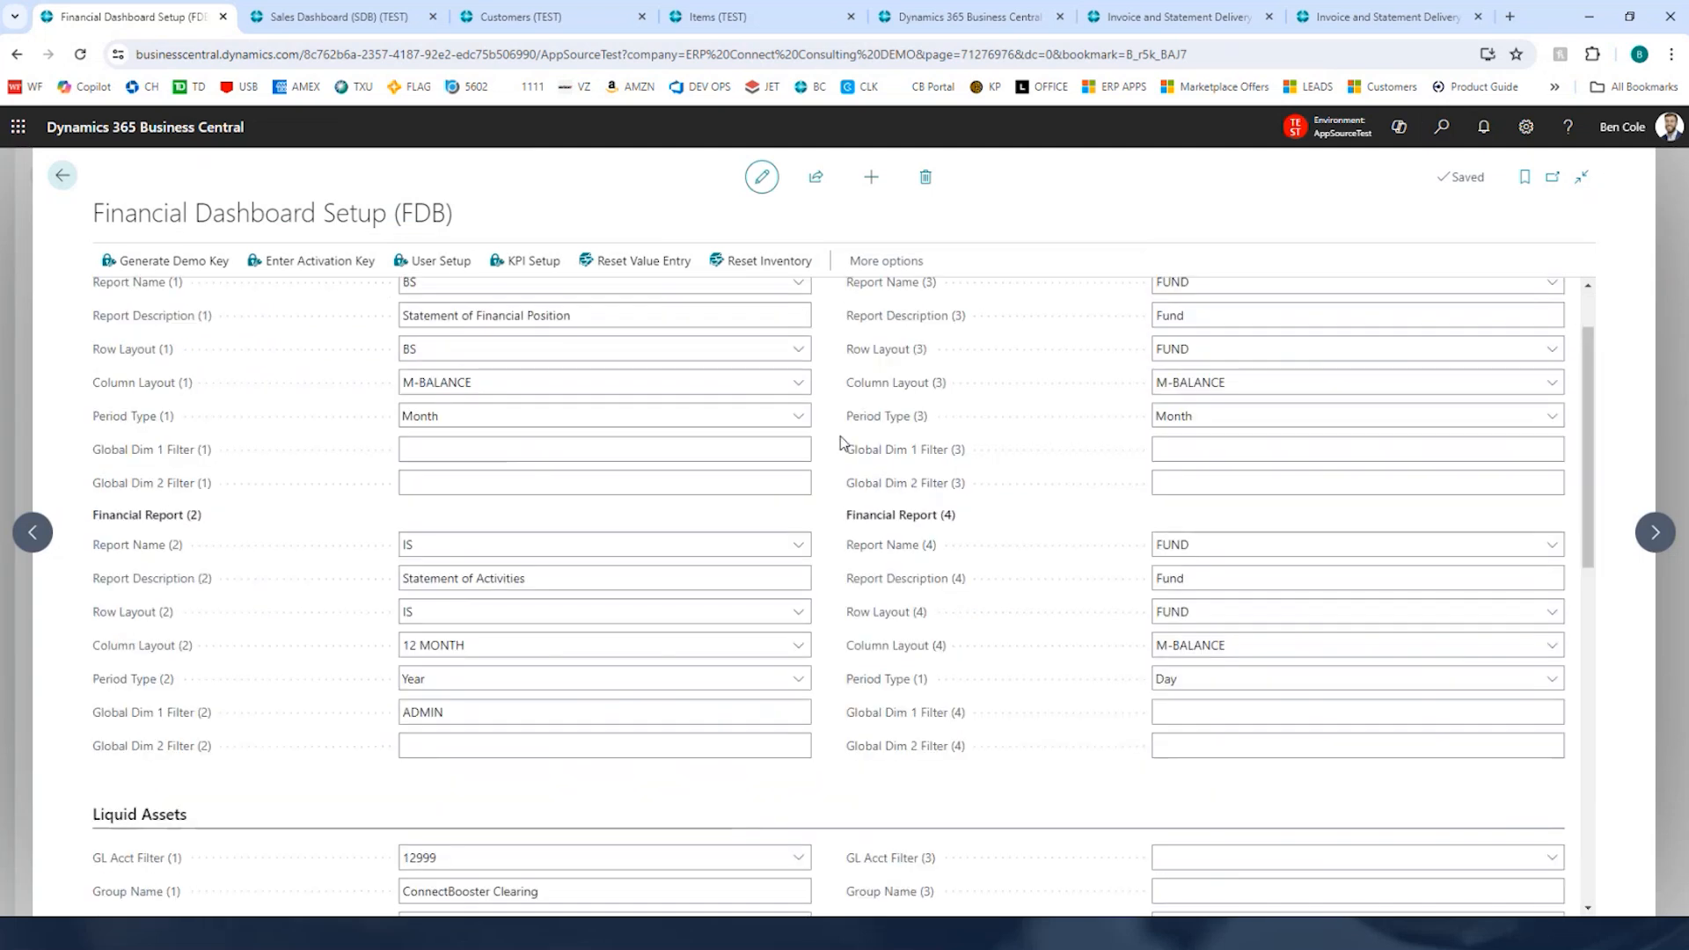
{"action": "scroll", "coordinate": [841, 435], "scroll_direction": "up", "scroll_amount": 1}
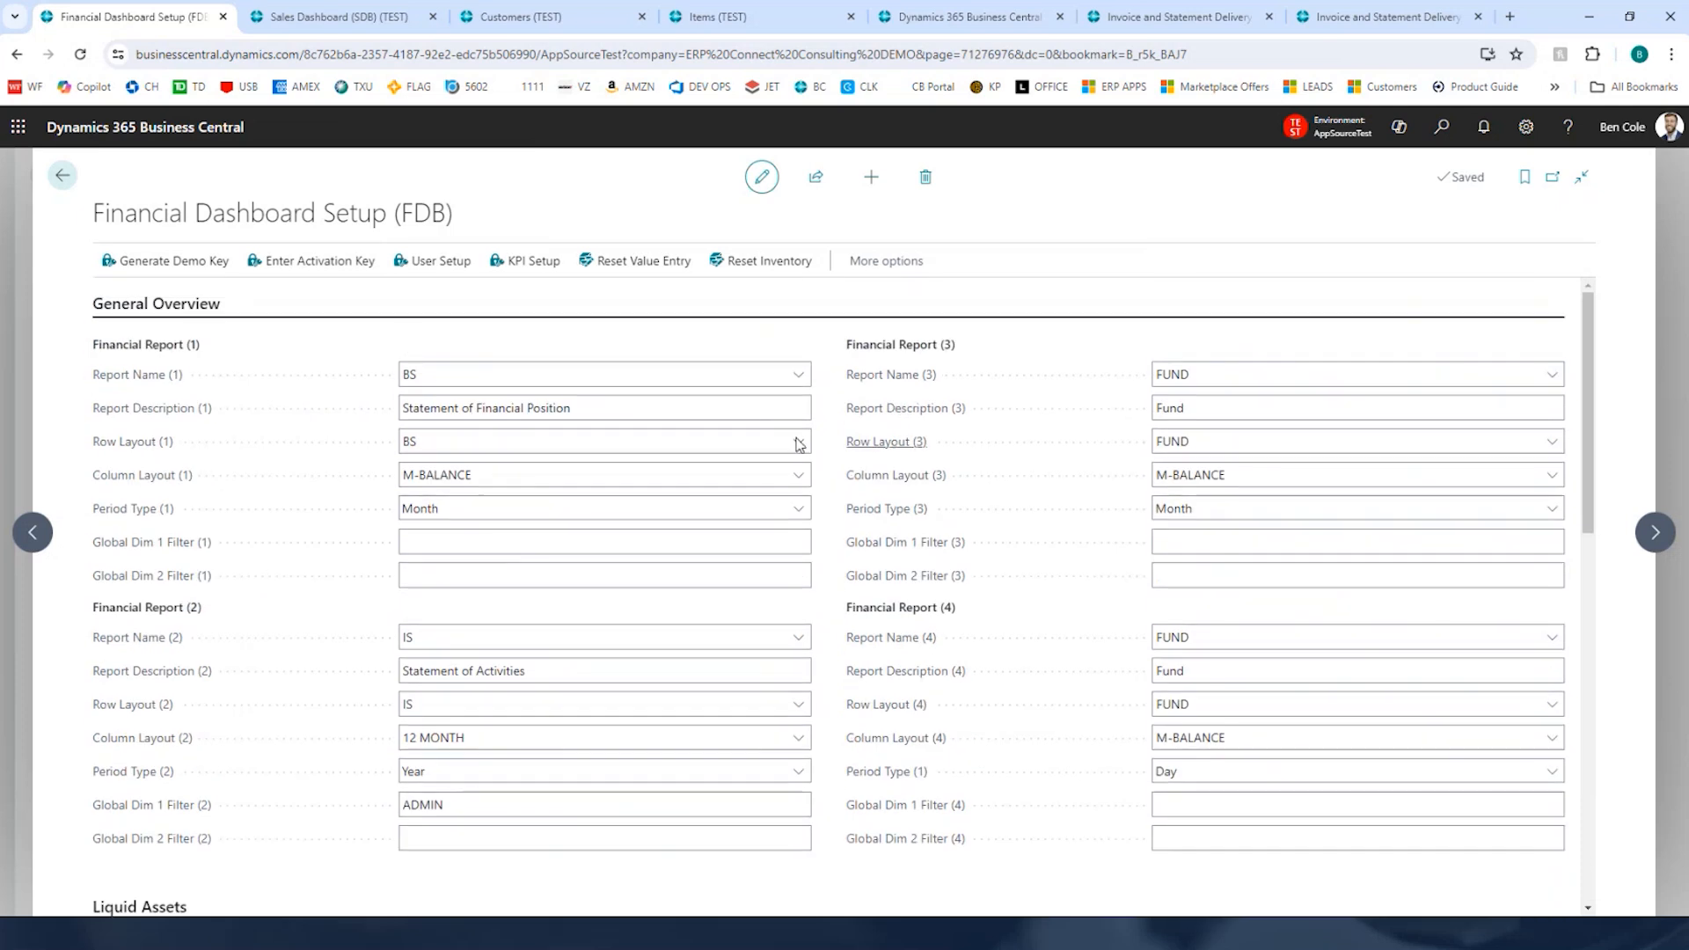
{"action": "scroll", "coordinate": [839, 403], "scroll_direction": "down", "scroll_amount": 5}
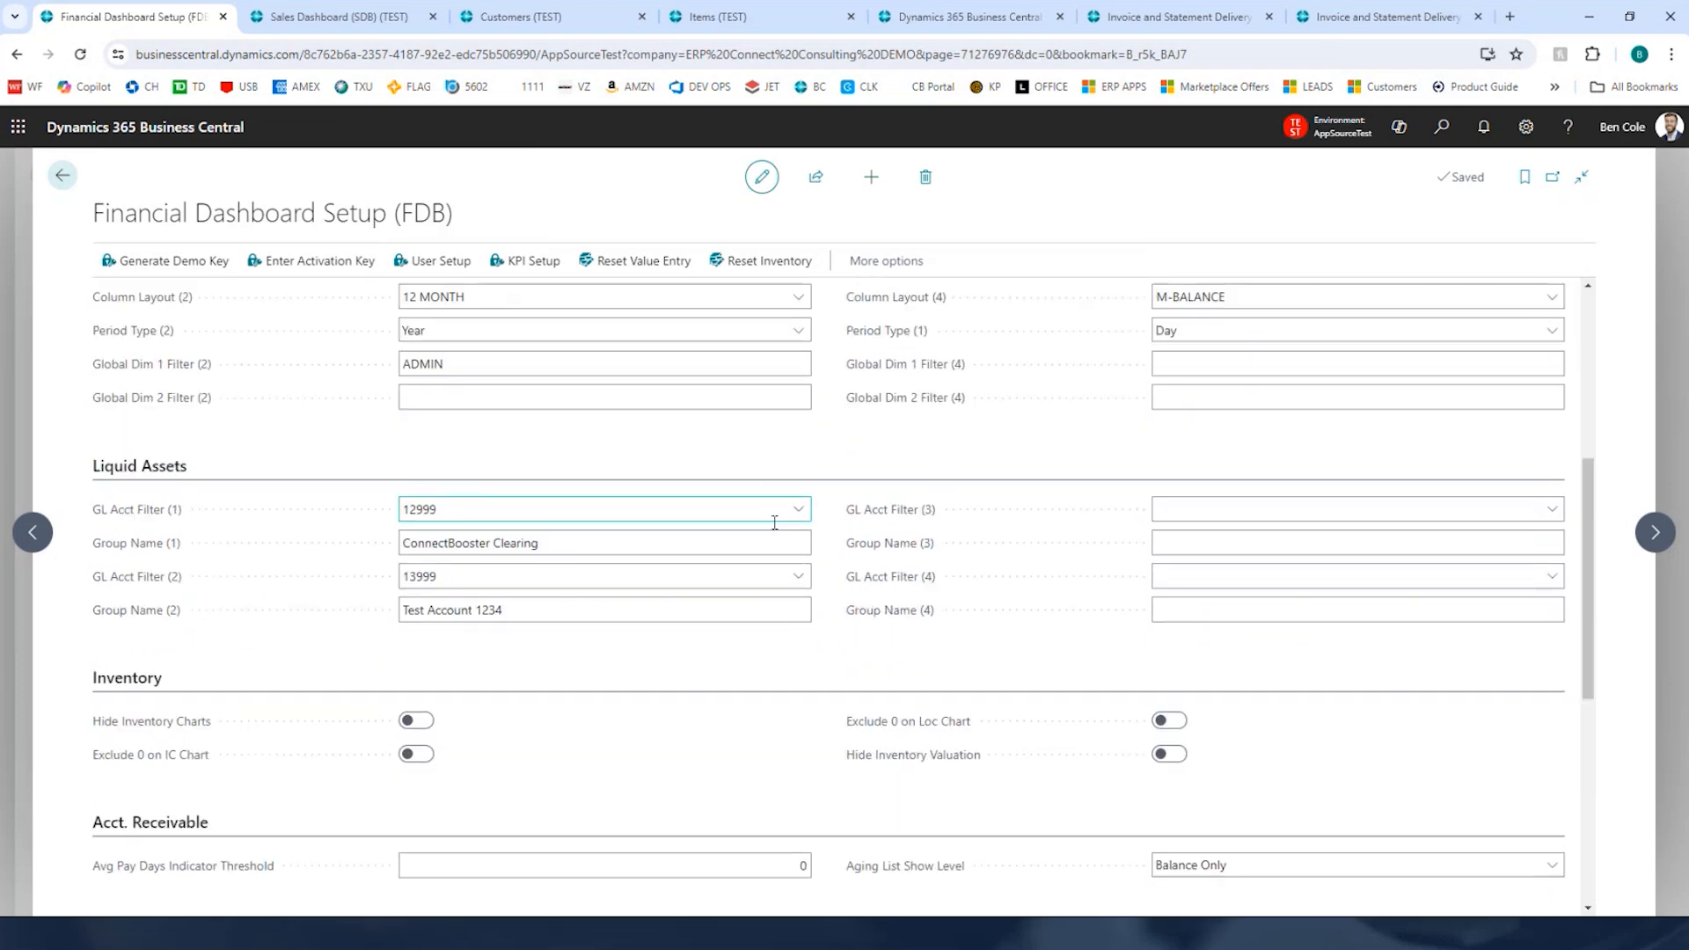
{"action": "scroll", "coordinate": [811, 457], "scroll_direction": "down", "scroll_amount": 2}
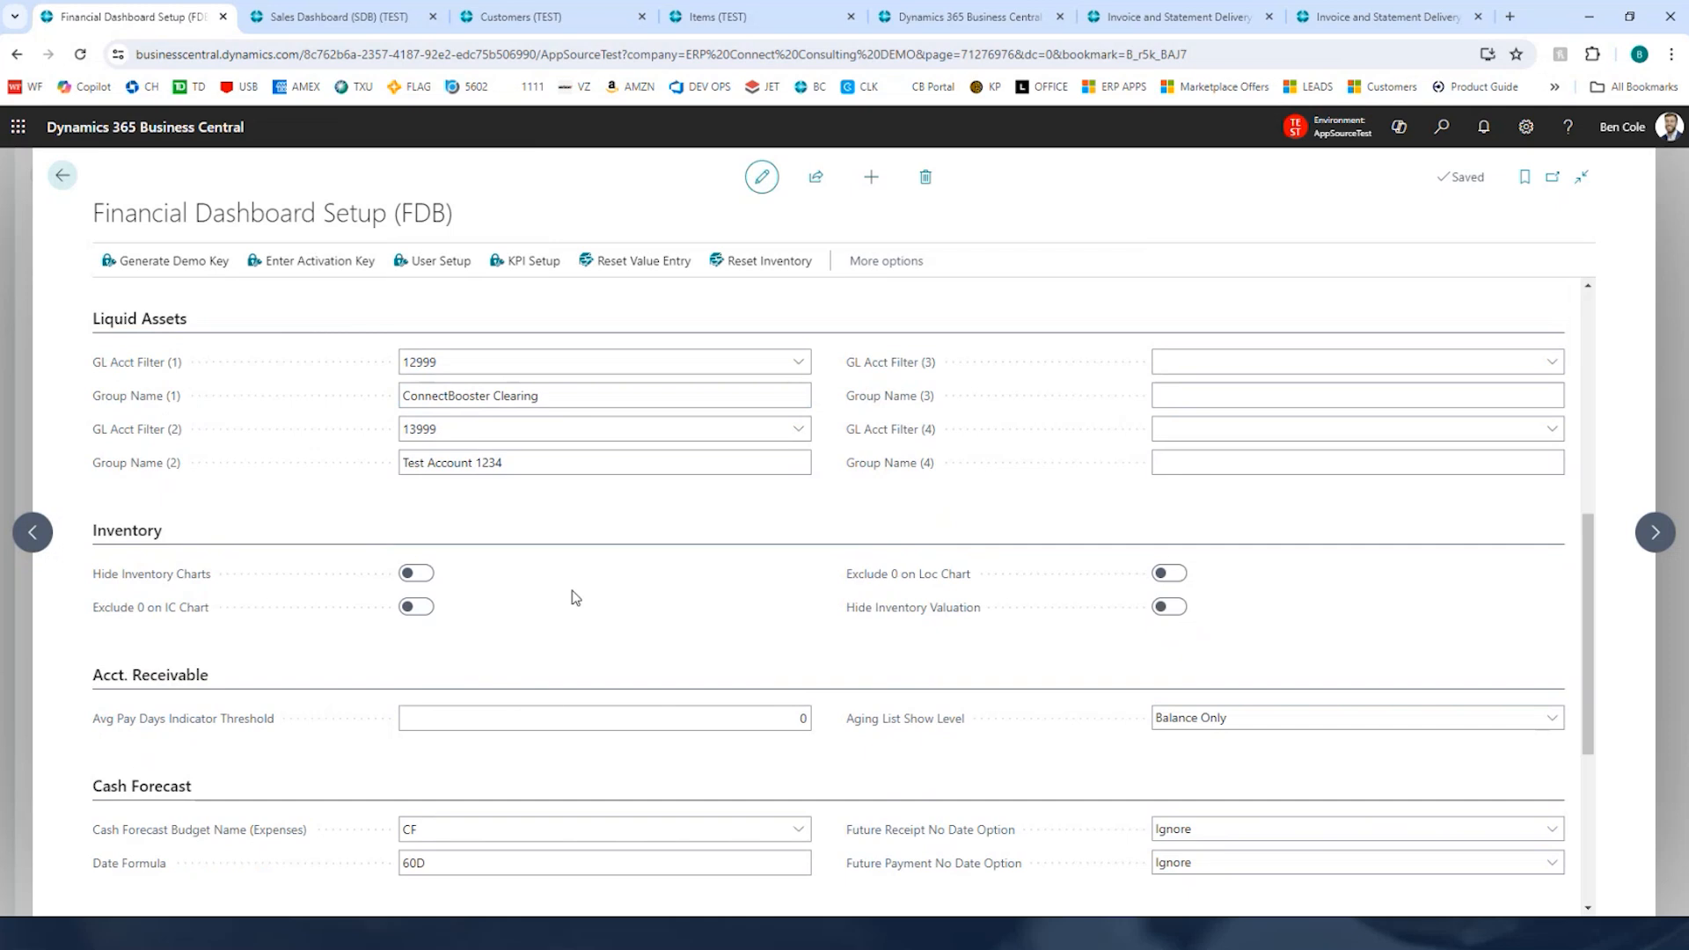
{"action": "scroll", "coordinate": [729, 553], "scroll_direction": "down", "scroll_amount": 3}
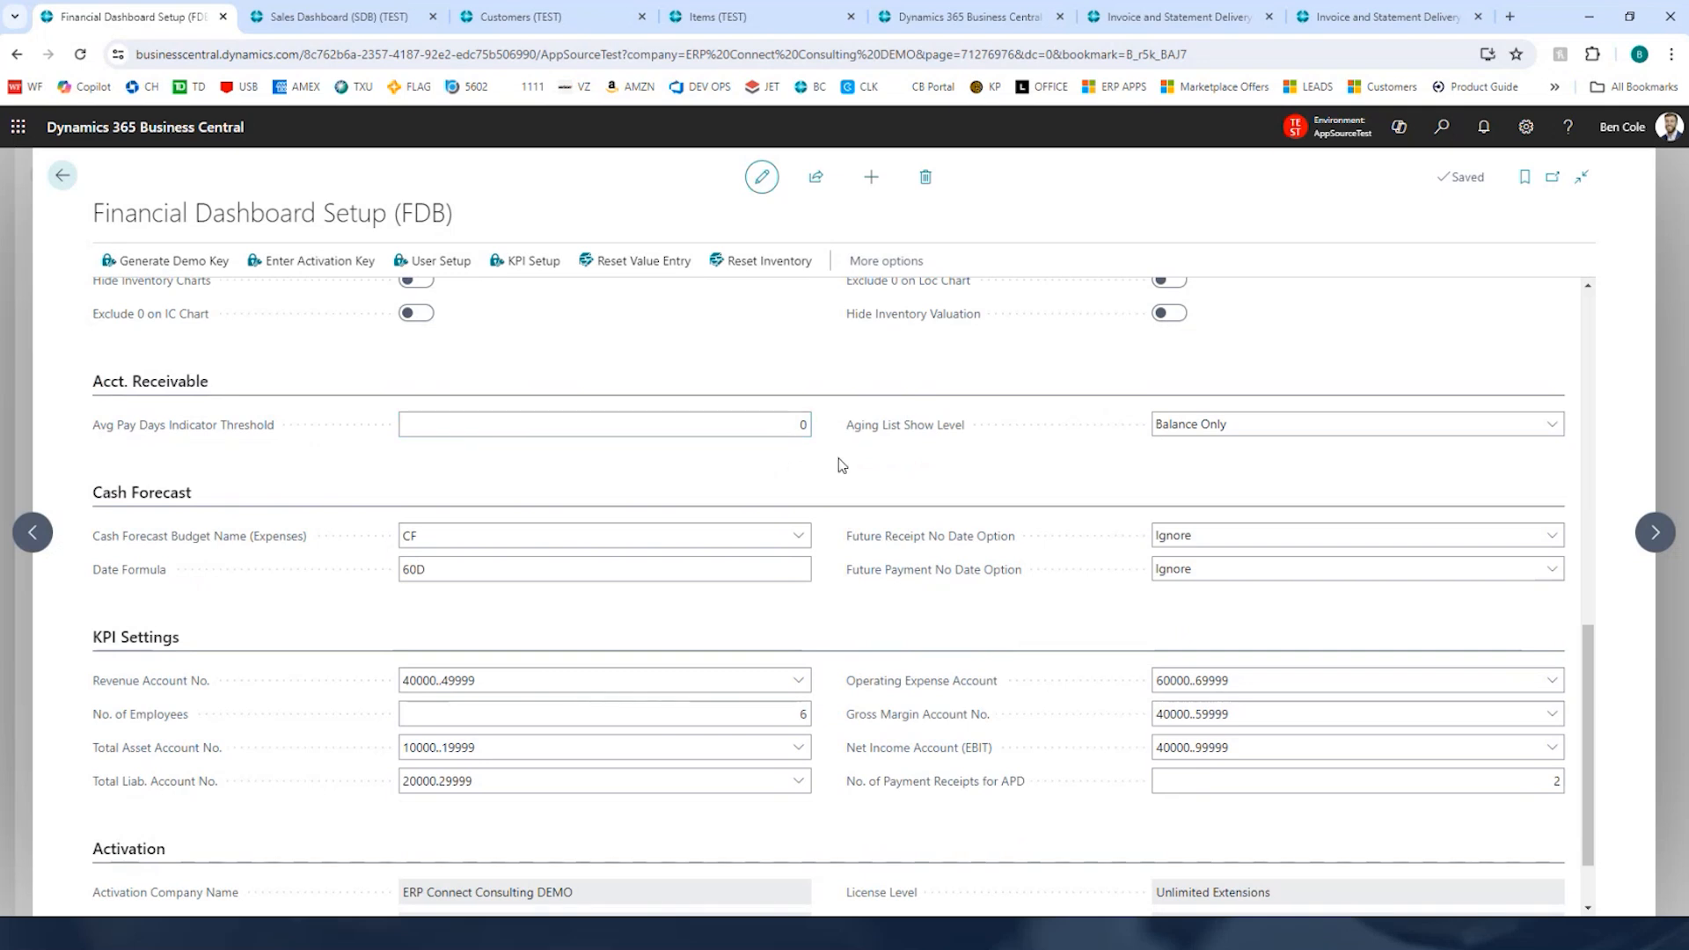
{"action": "scroll", "coordinate": [842, 466], "scroll_direction": "down", "scroll_amount": 1}
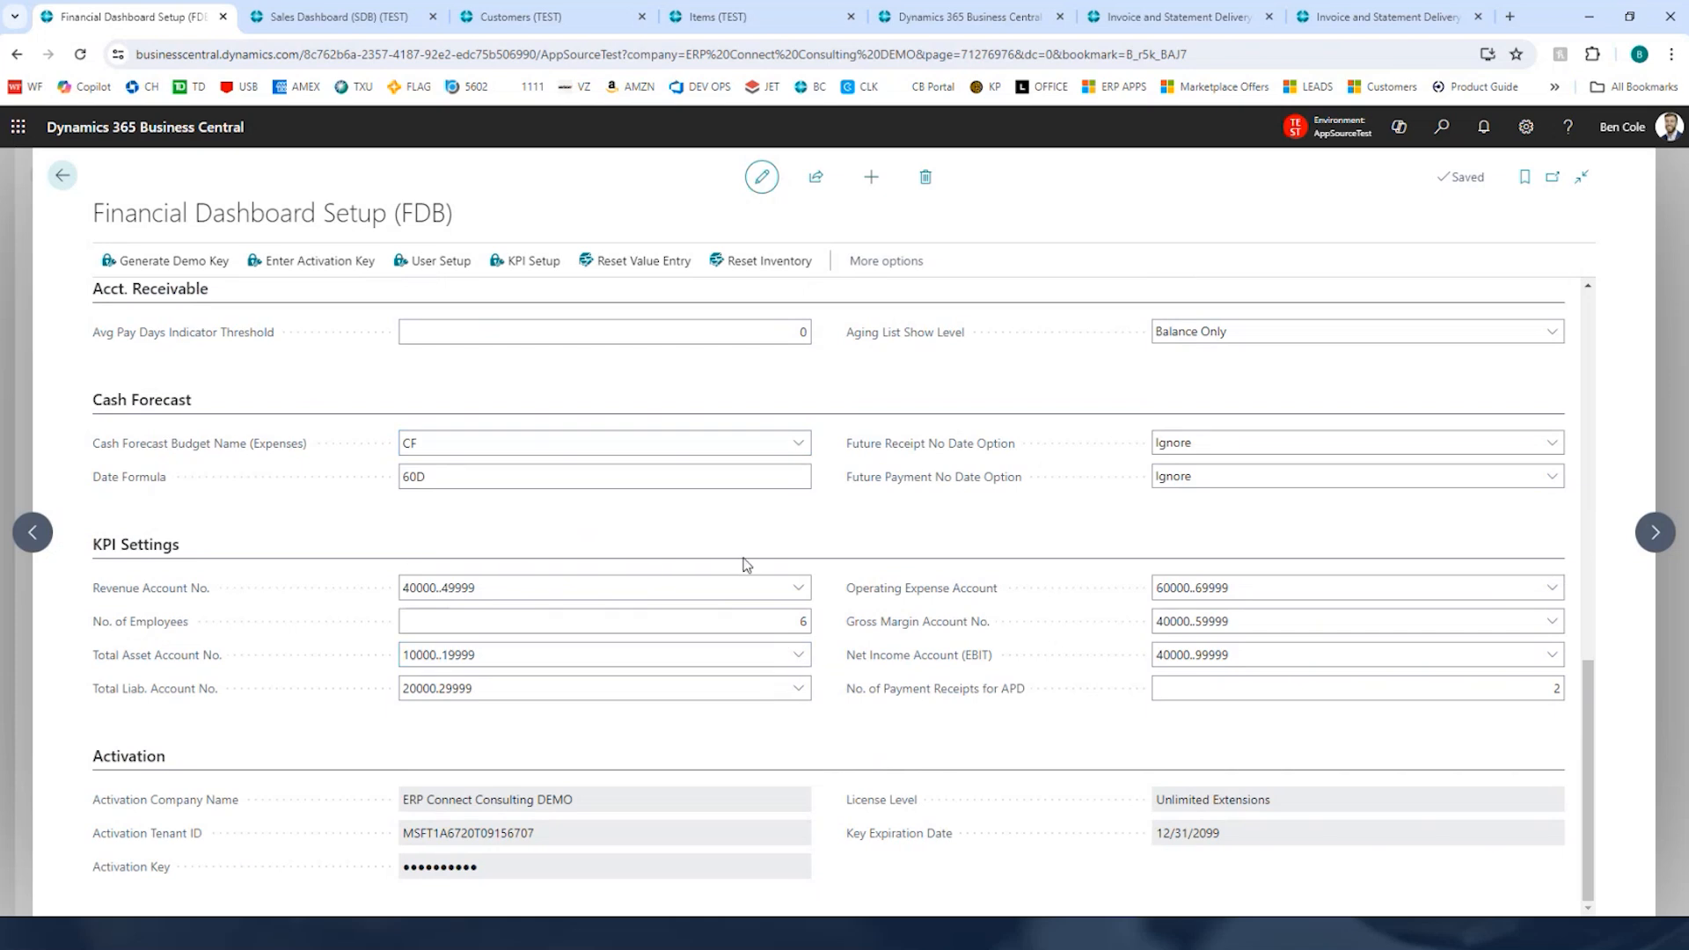
Step: Return to the Financial Dashboard's Inventory view
{"action": "left_click", "coordinate": [60, 178]}
{"action": "scroll", "coordinate": [567, 627], "scroll_direction": "up", "scroll_amount": 5}
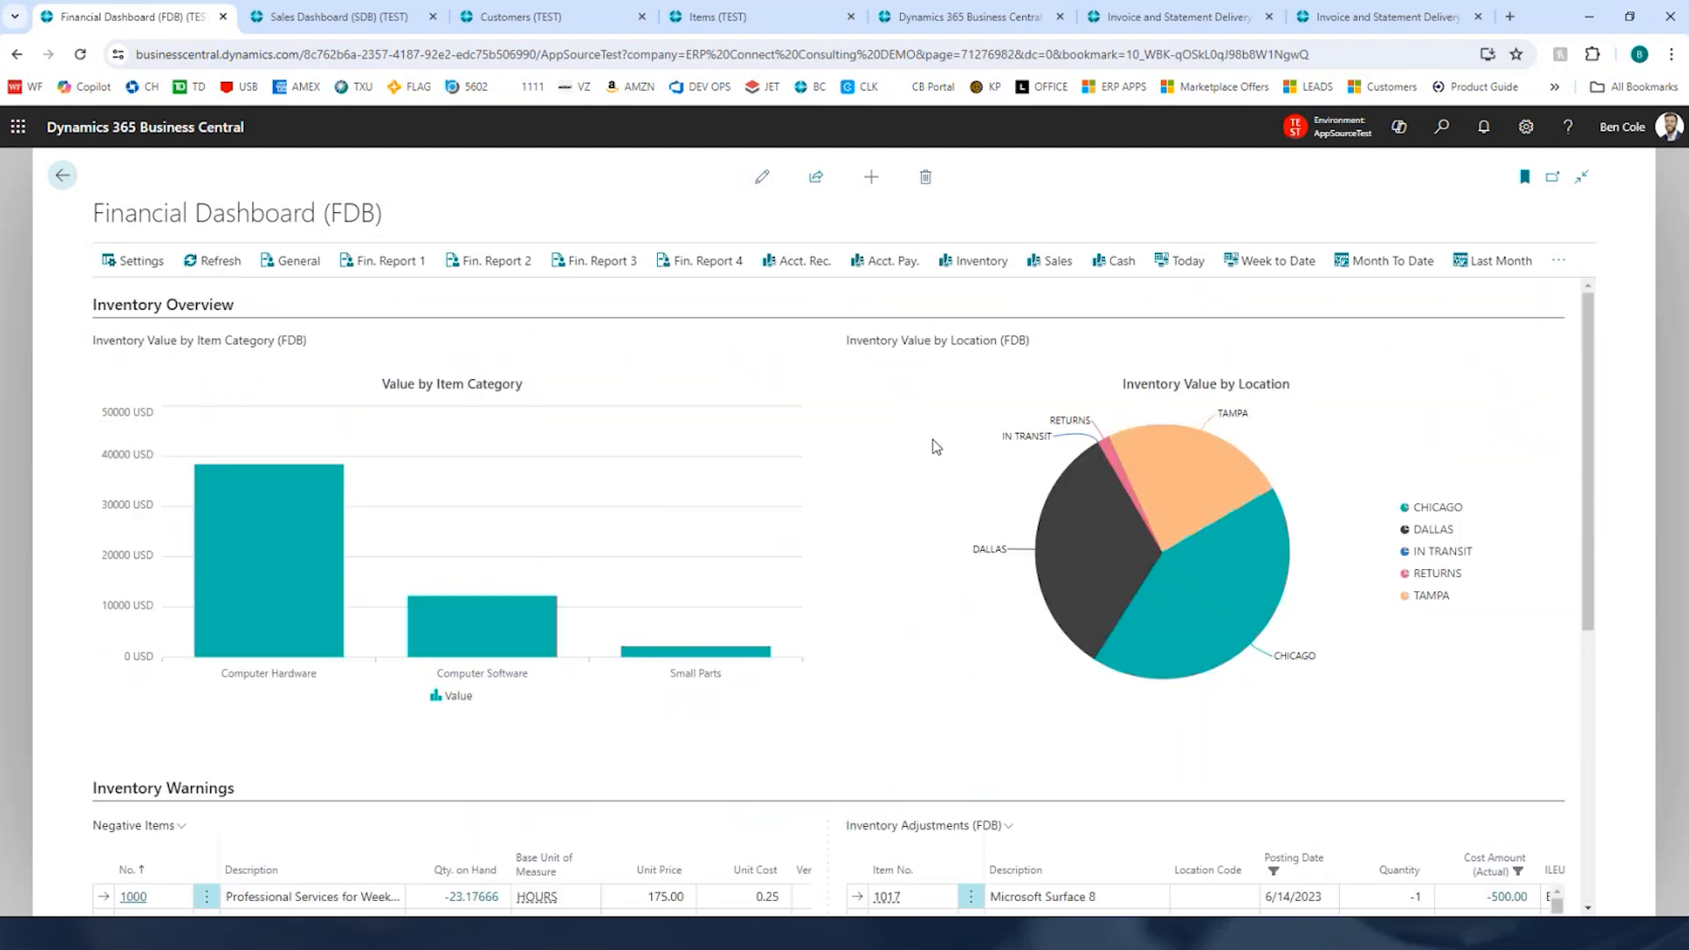
{"action": "scroll", "coordinate": [905, 539], "scroll_direction": "down", "scroll_amount": 2}
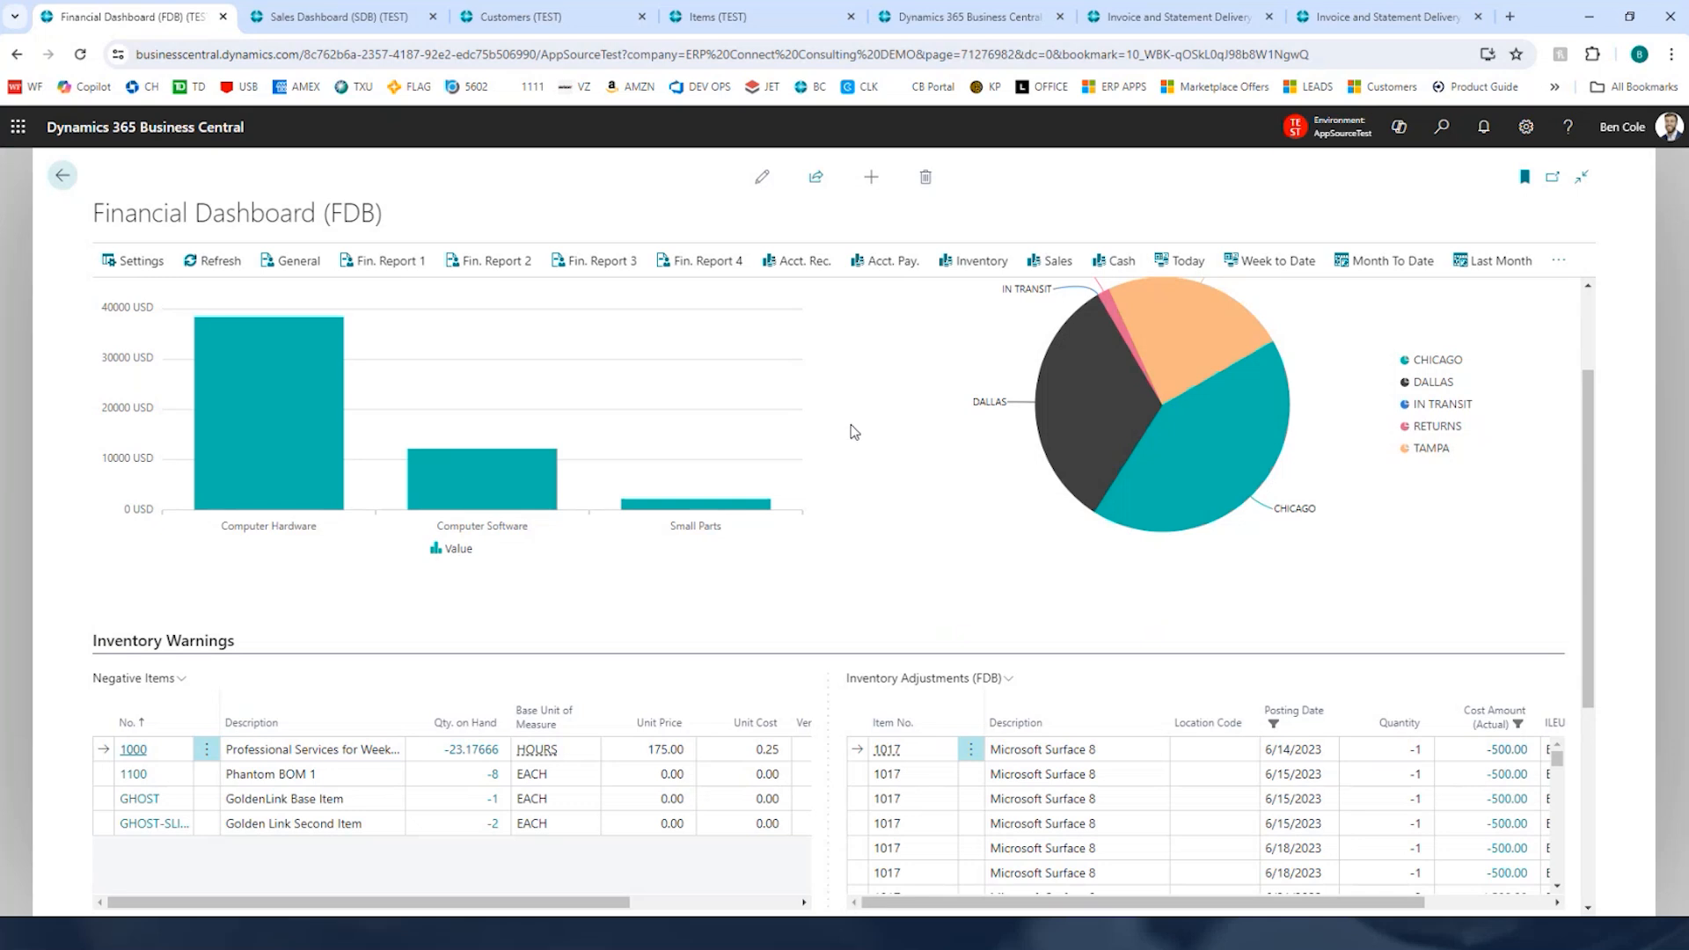
Step: Close the Financial Dashboard browser tab, leaving the site, and browse the Sales Dashboard
{"action": "mouse_move", "coordinate": [1100, 414]}
{"action": "left_click", "coordinate": [221, 17]}
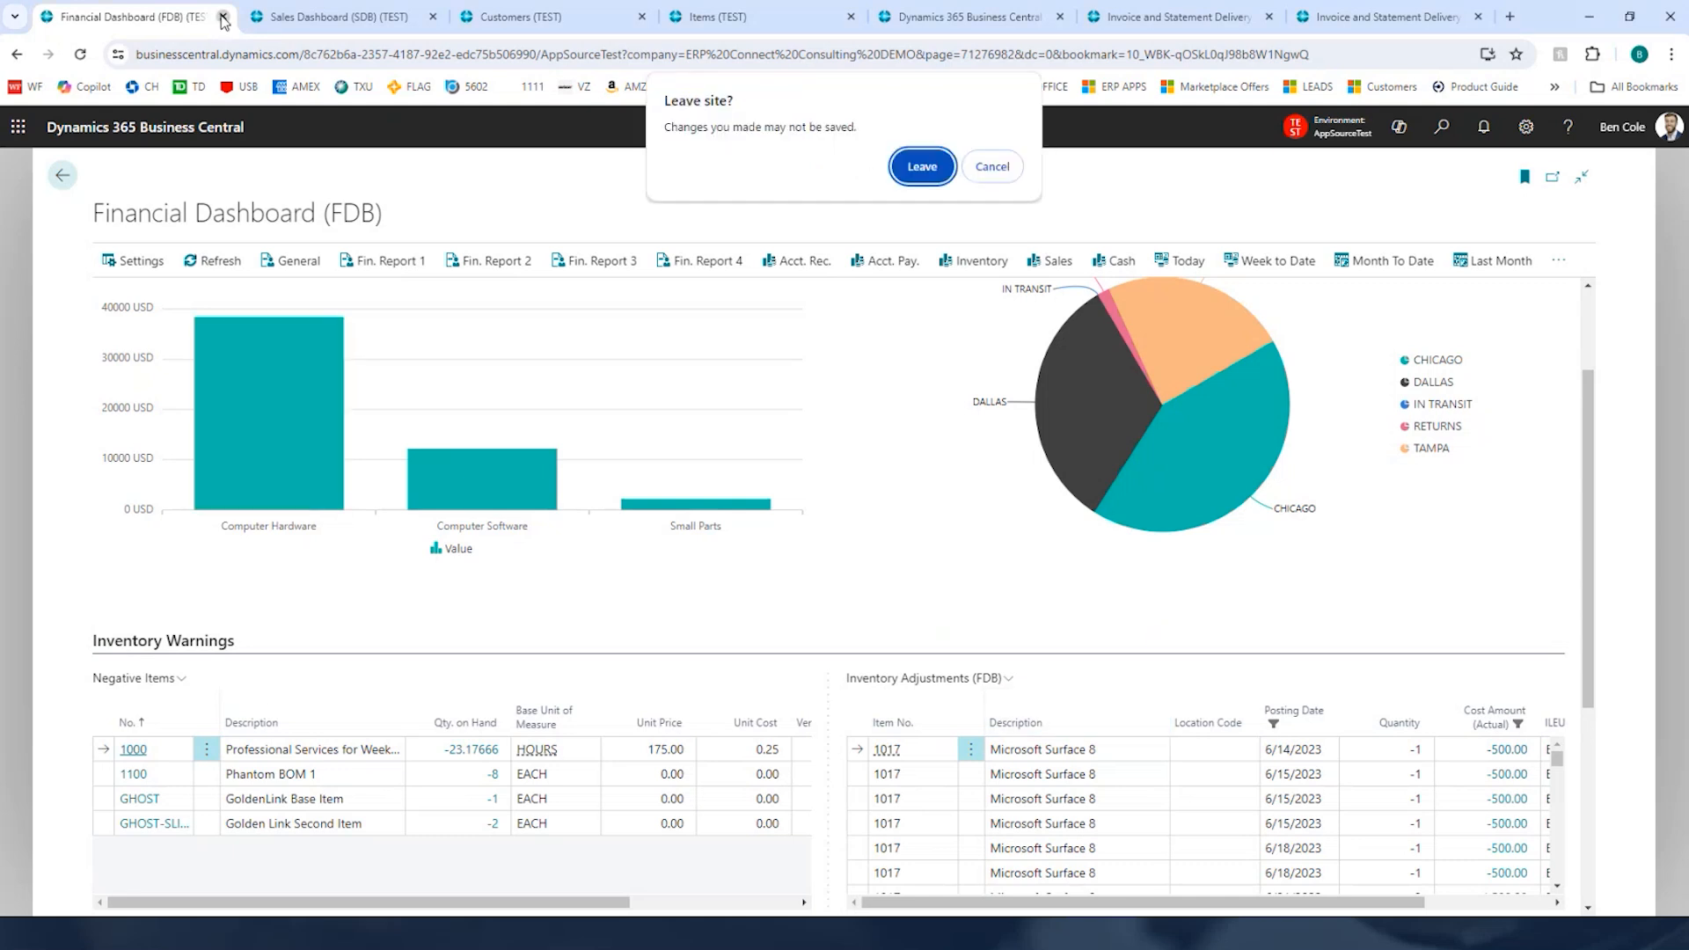
{"action": "left_click", "coordinate": [920, 166]}
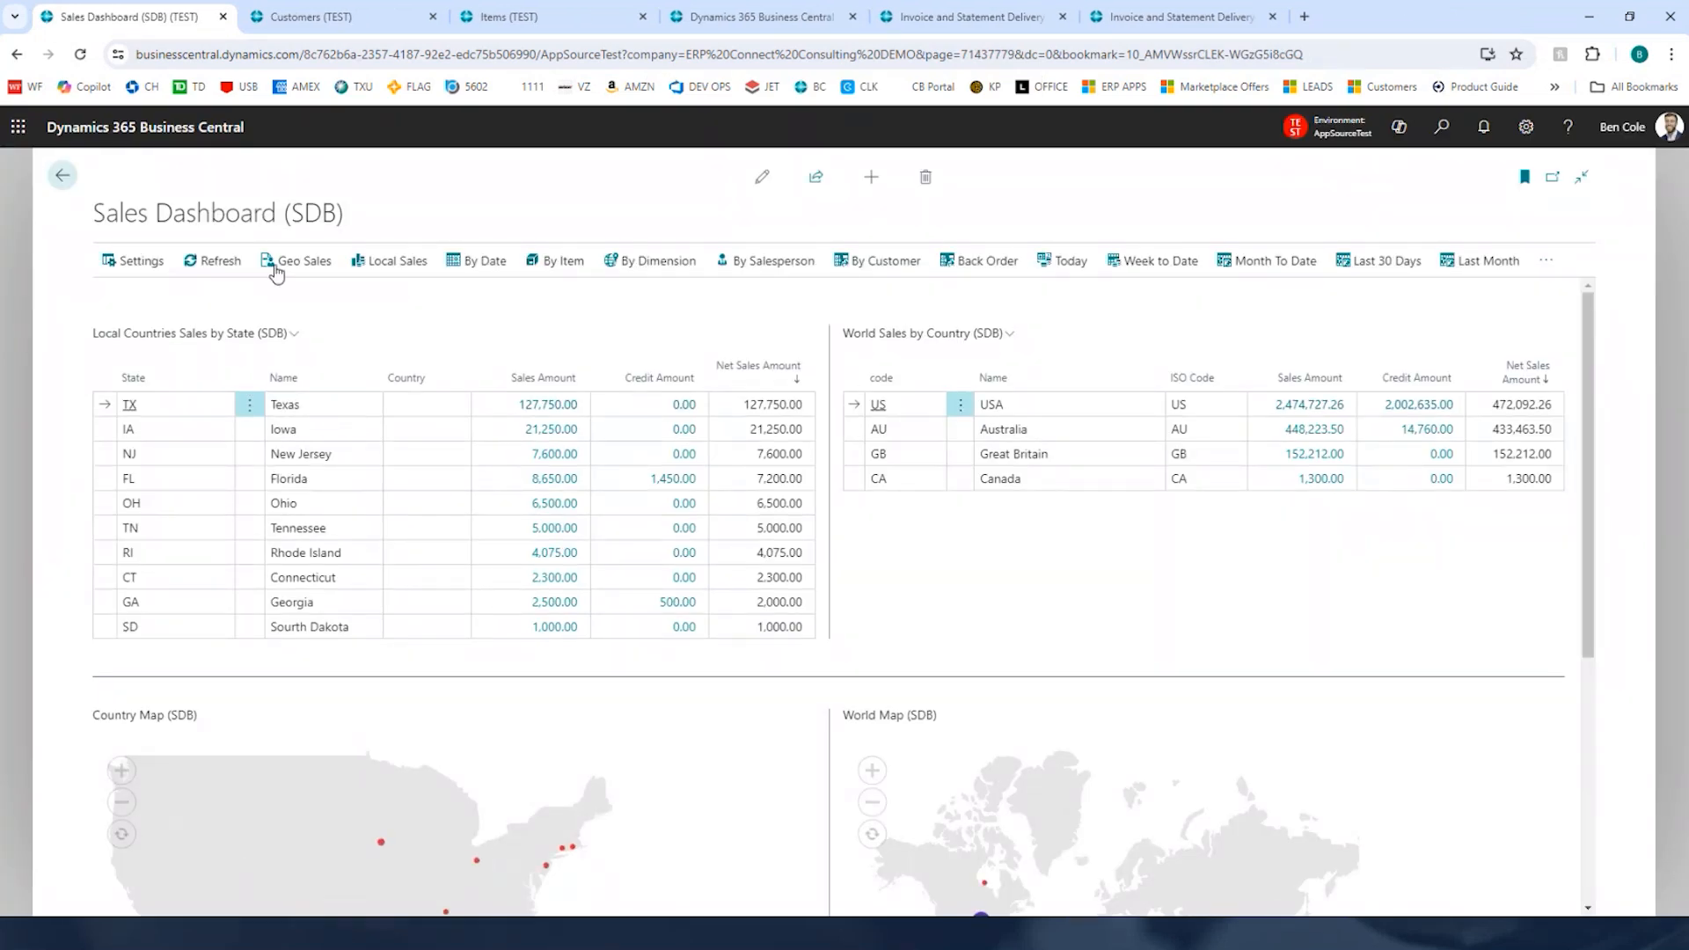
{"action": "scroll", "coordinate": [859, 537], "scroll_direction": "down", "scroll_amount": 2}
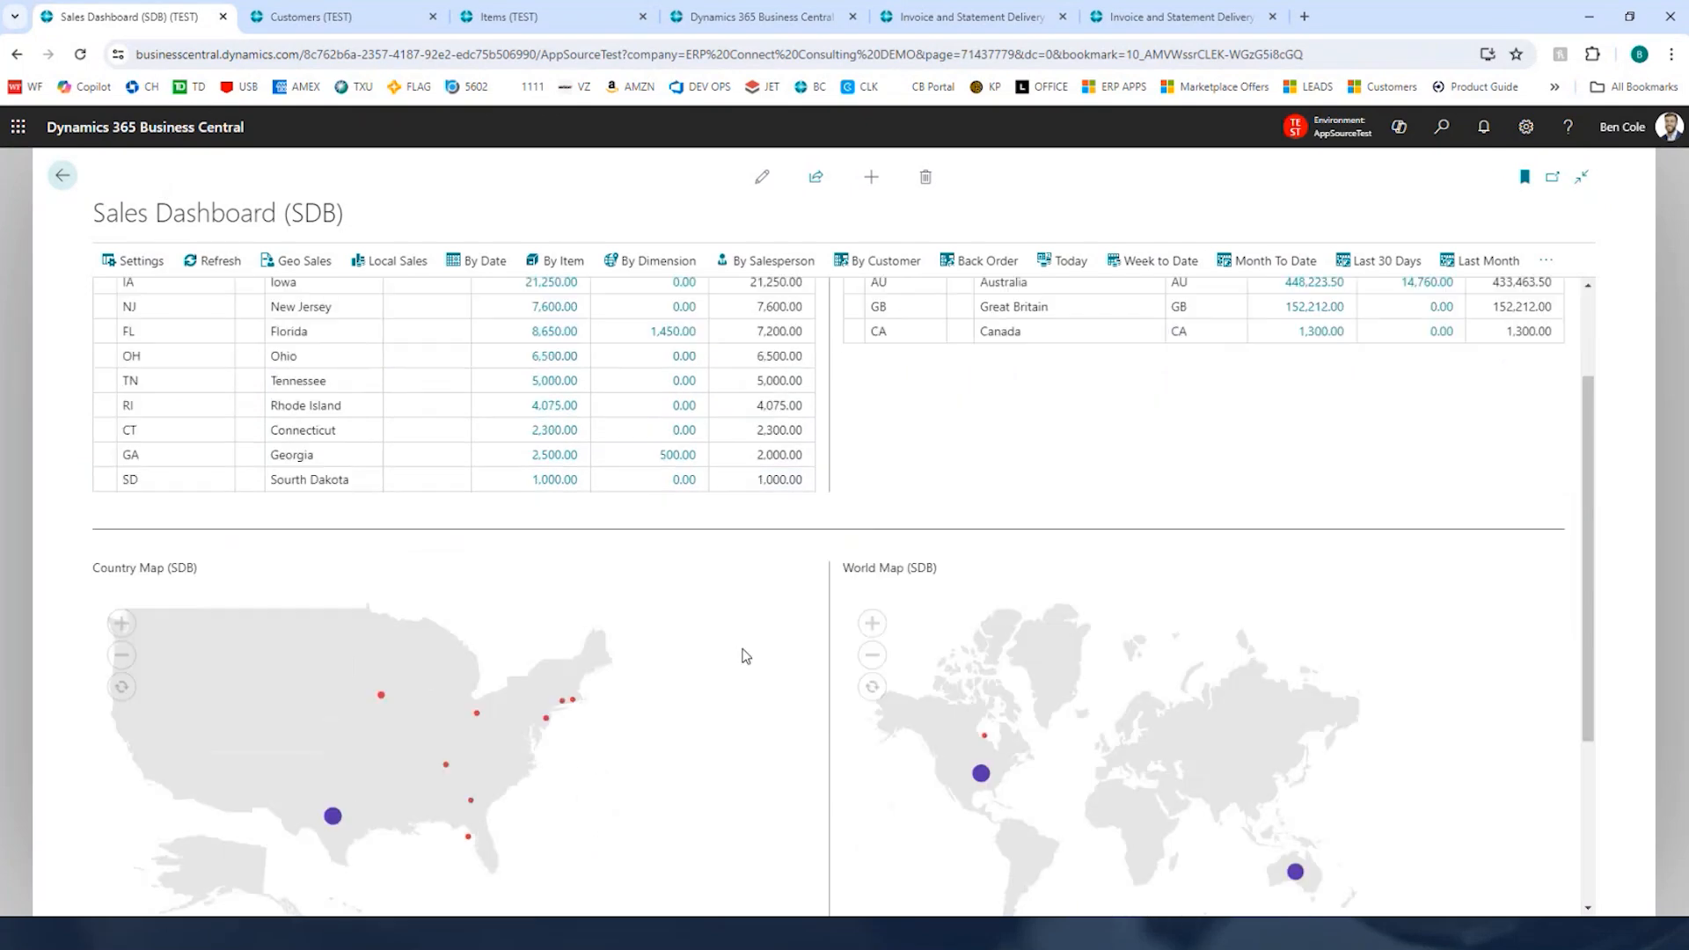
{"action": "scroll", "coordinate": [745, 657], "scroll_direction": "up", "scroll_amount": 2}
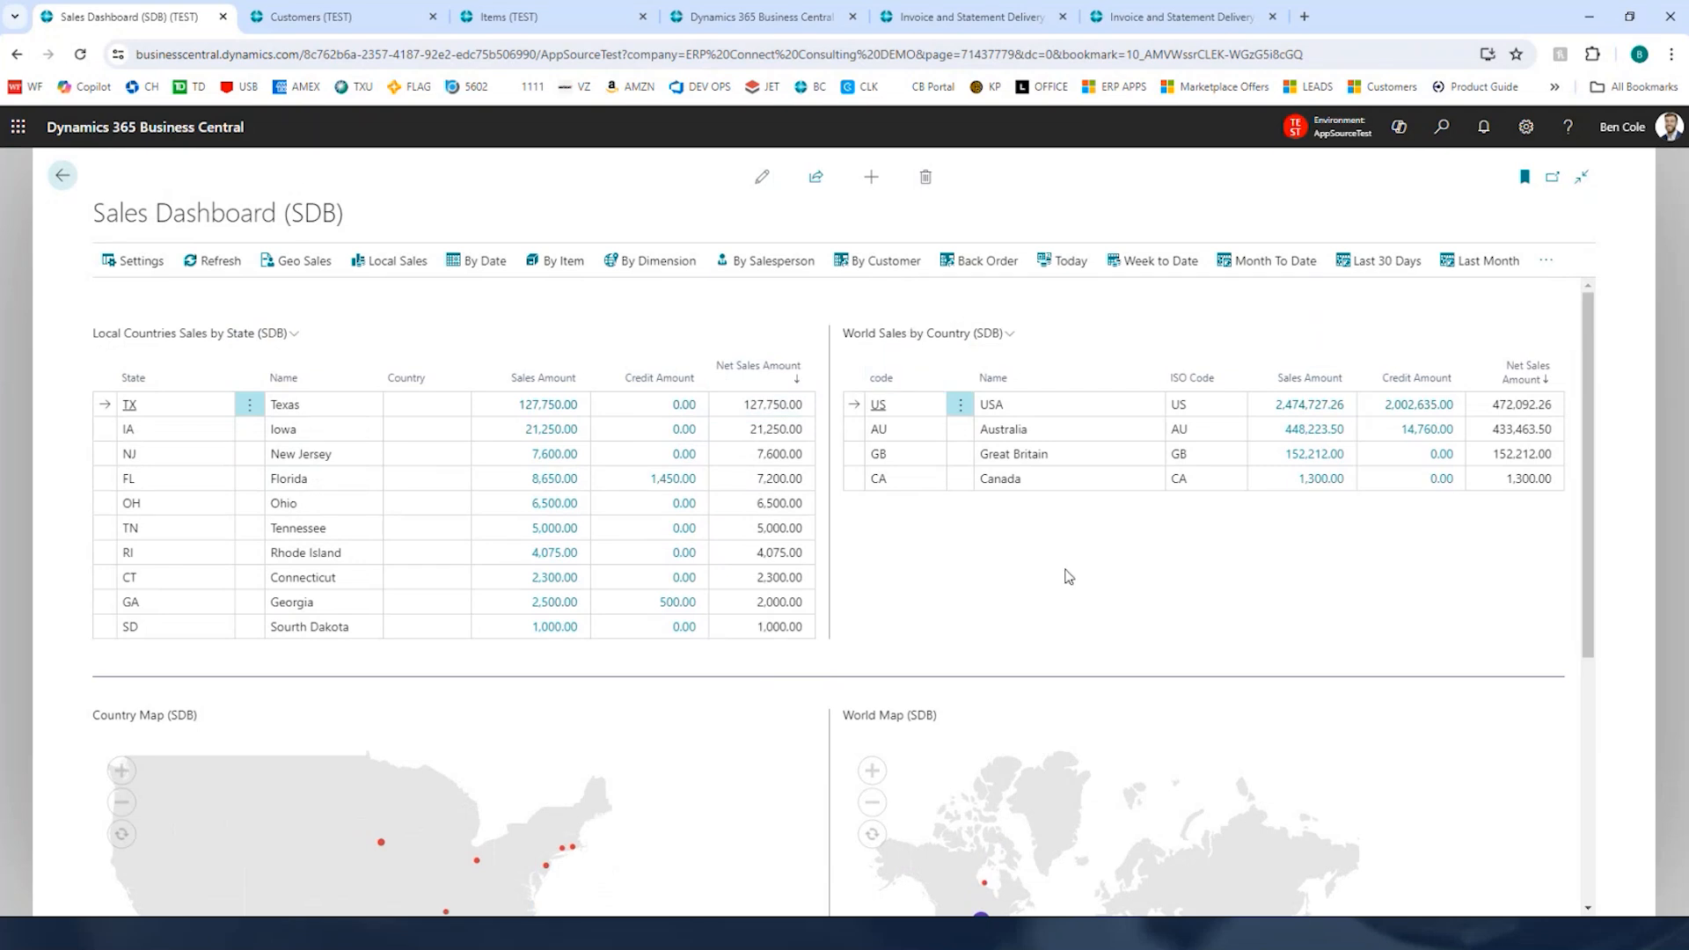
Step: Scroll to the sales maps, drill into Iowa's map point to view its customer ledger entries, and close them
{"action": "scroll", "coordinate": [882, 545], "scroll_direction": "down", "scroll_amount": 2}
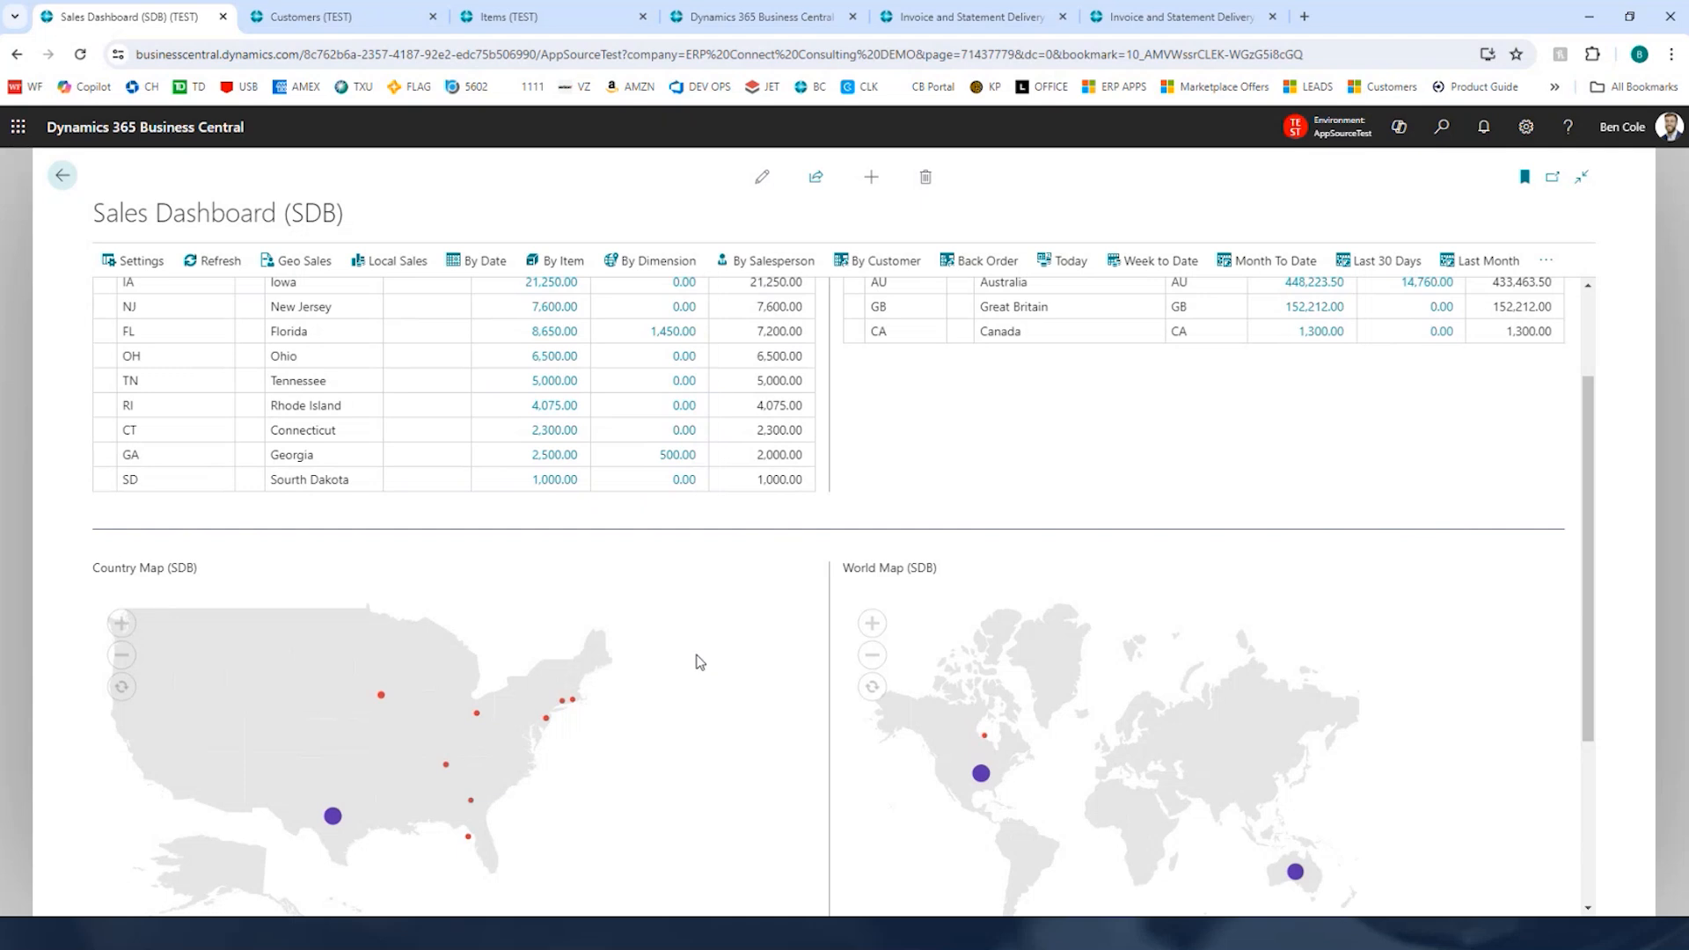
{"action": "scroll", "coordinate": [704, 645], "scroll_direction": "down", "scroll_amount": 2}
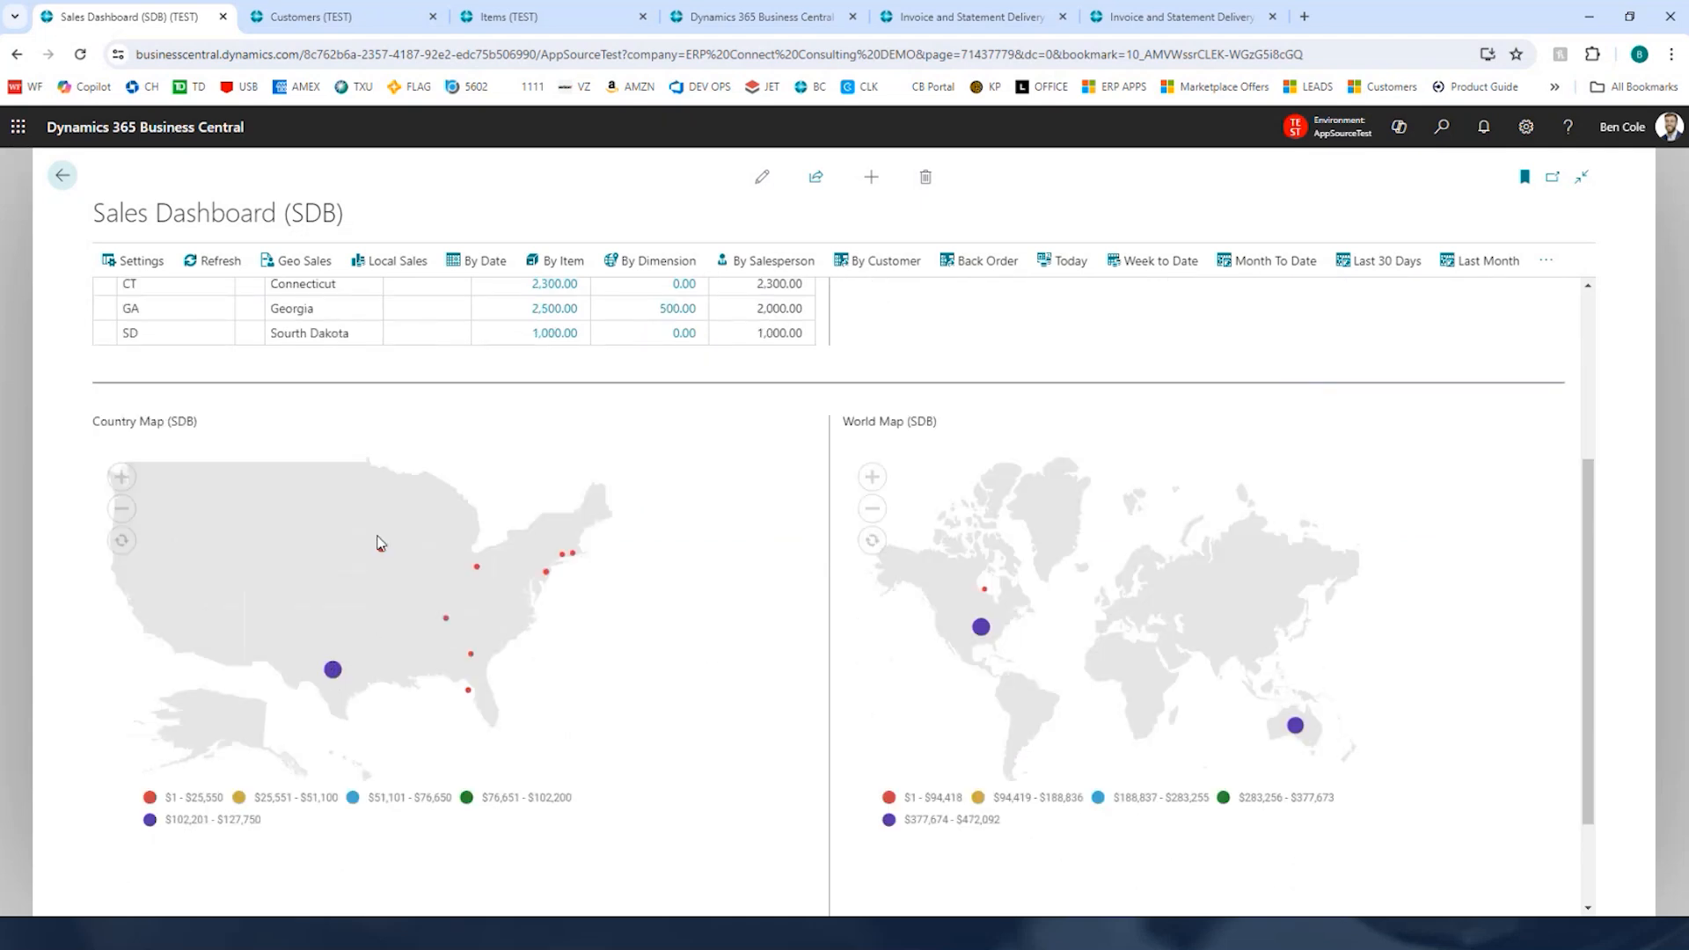
{"action": "mouse_move", "coordinate": [384, 550]}
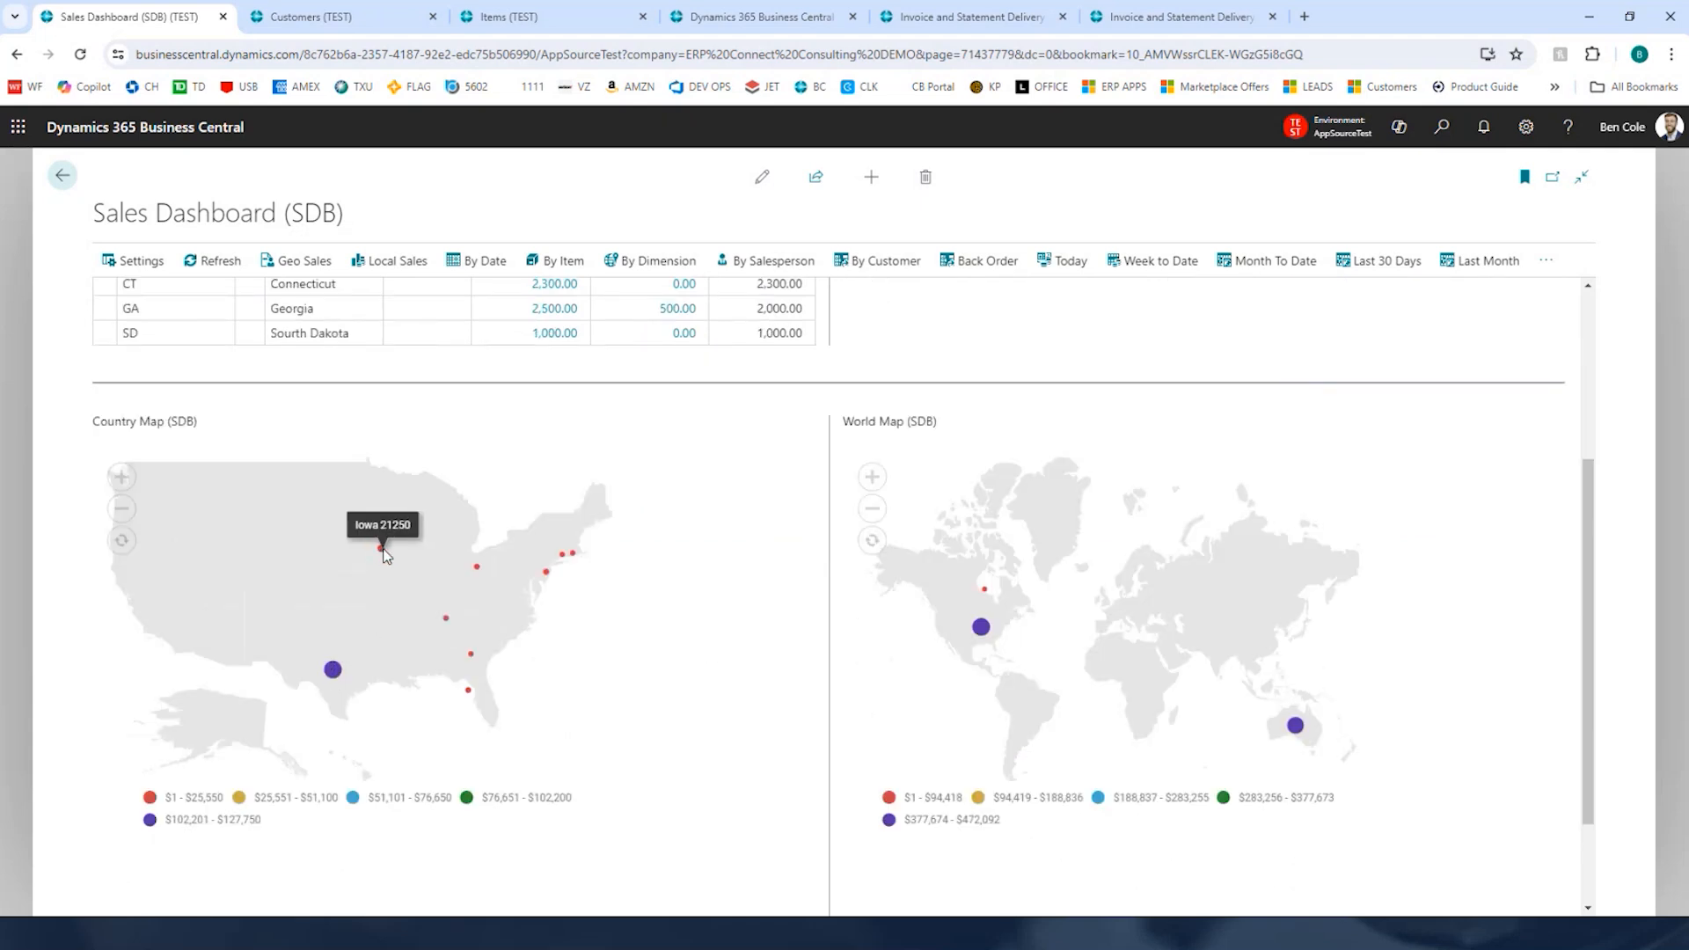
{"action": "left_click", "coordinate": [382, 549]}
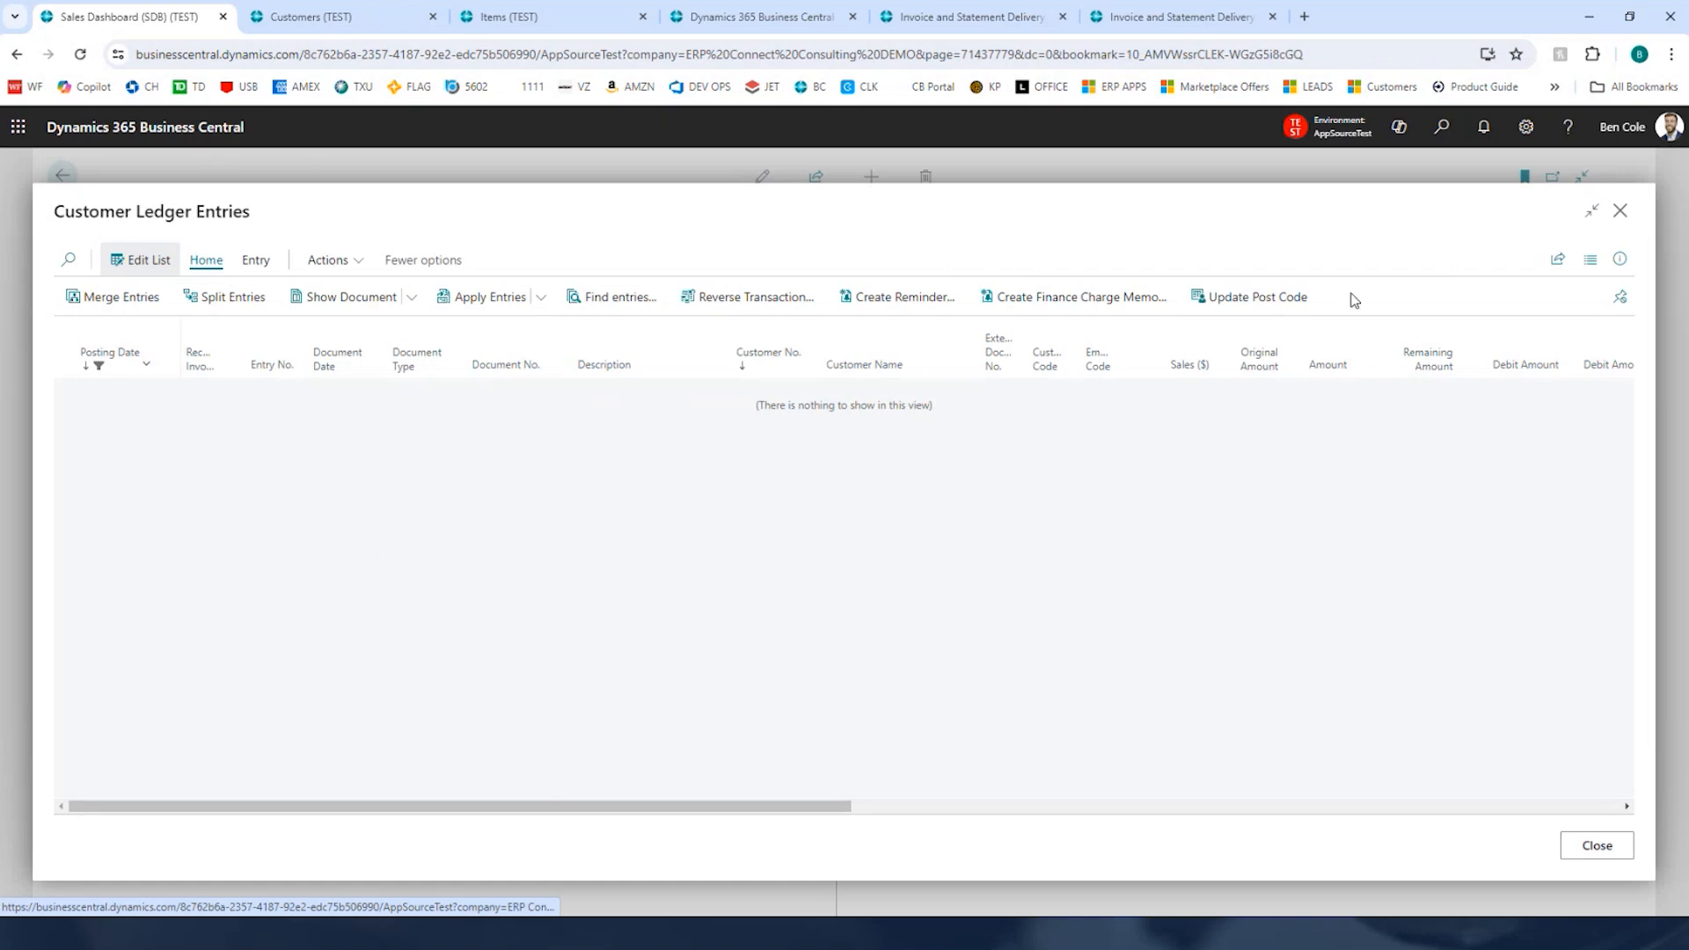
{"action": "left_click", "coordinate": [1621, 211]}
Step: Switch the Sales Dashboard's period filter to Last 12 Months
{"action": "left_click", "coordinate": [1545, 261]}
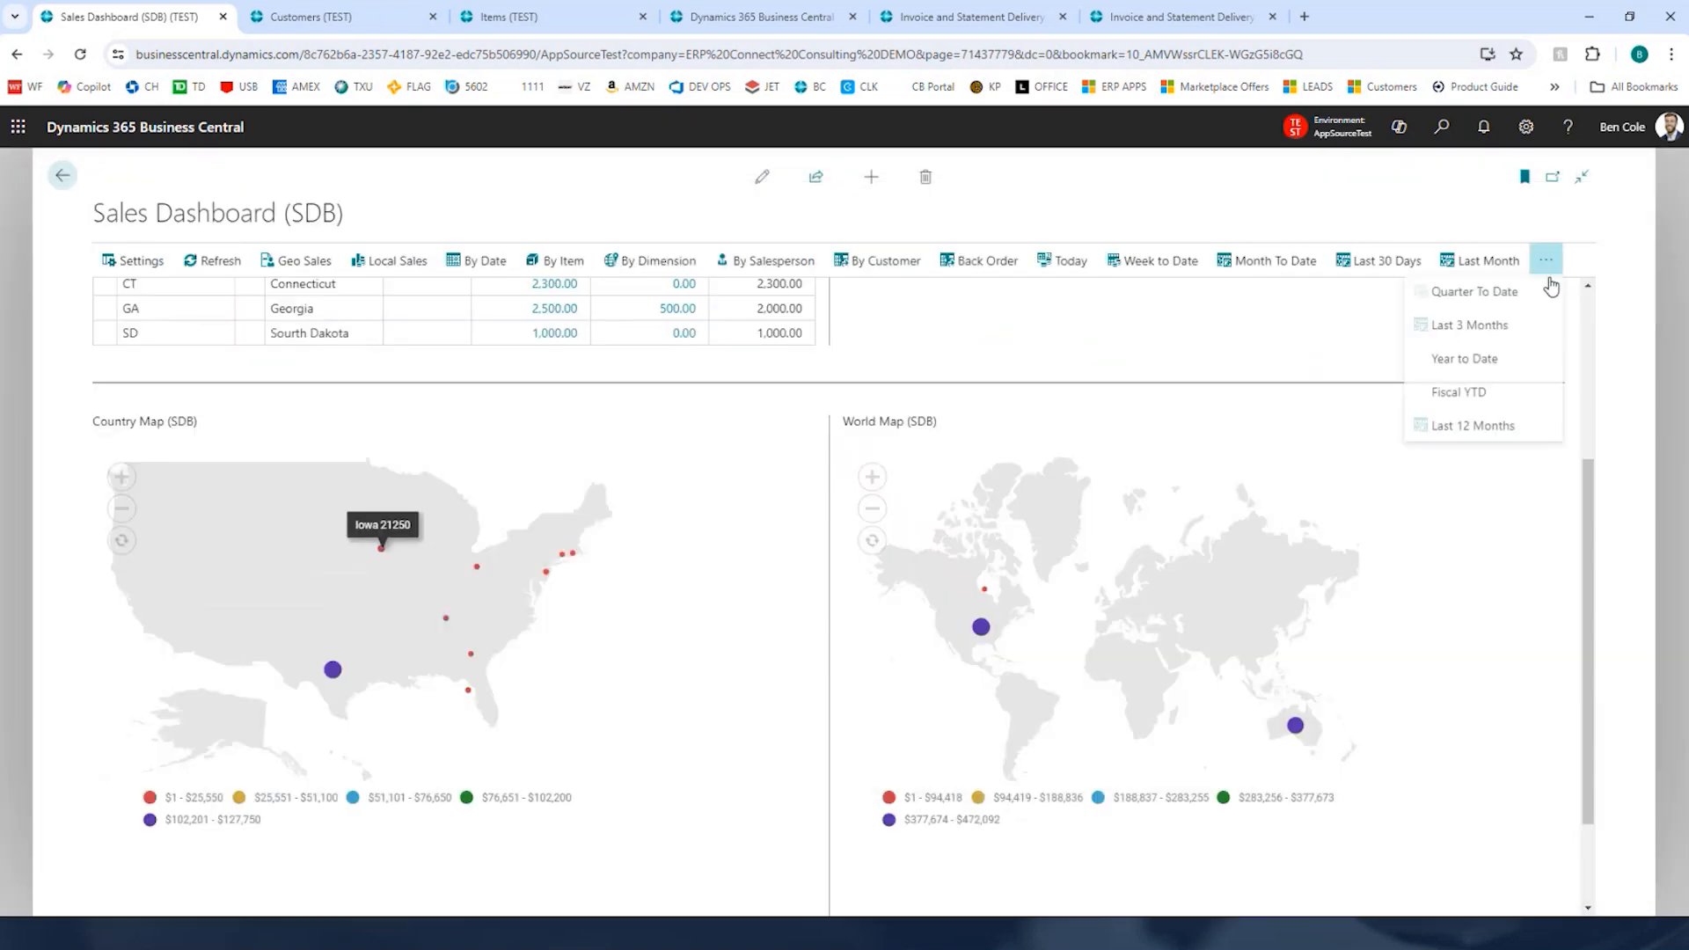
{"action": "left_click", "coordinate": [1518, 428]}
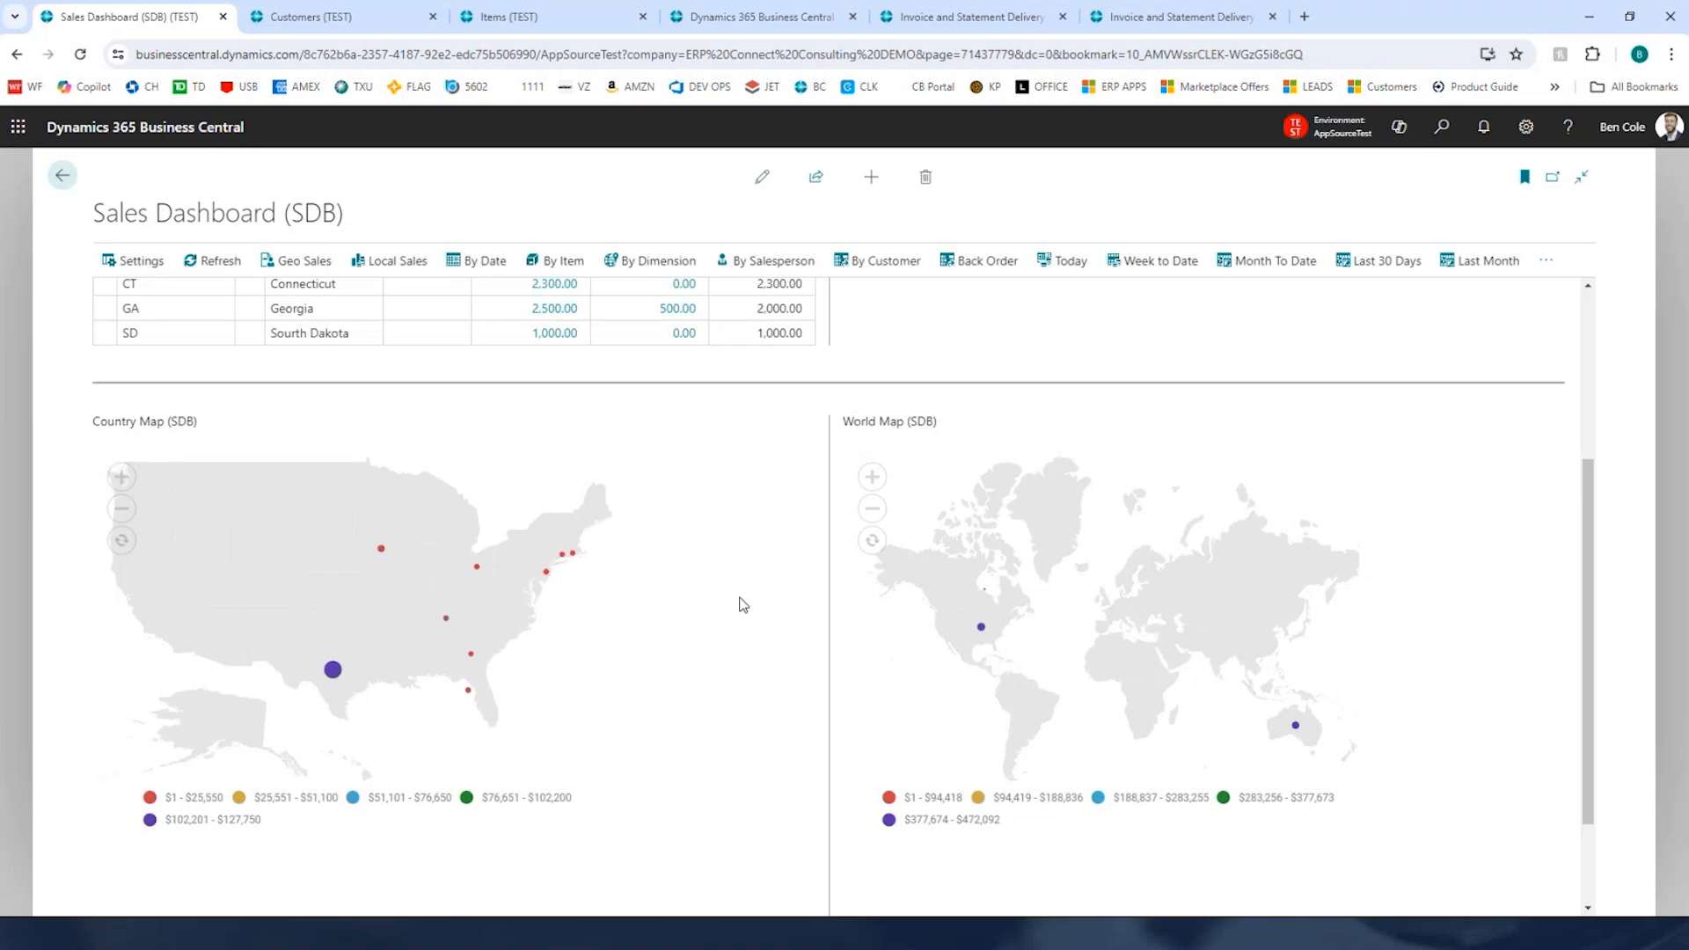
Step: Drill into Iowa's sales amount to review its posted sales invoices, then close the list
{"action": "scroll", "coordinate": [742, 603], "scroll_direction": "up", "scroll_amount": 5}
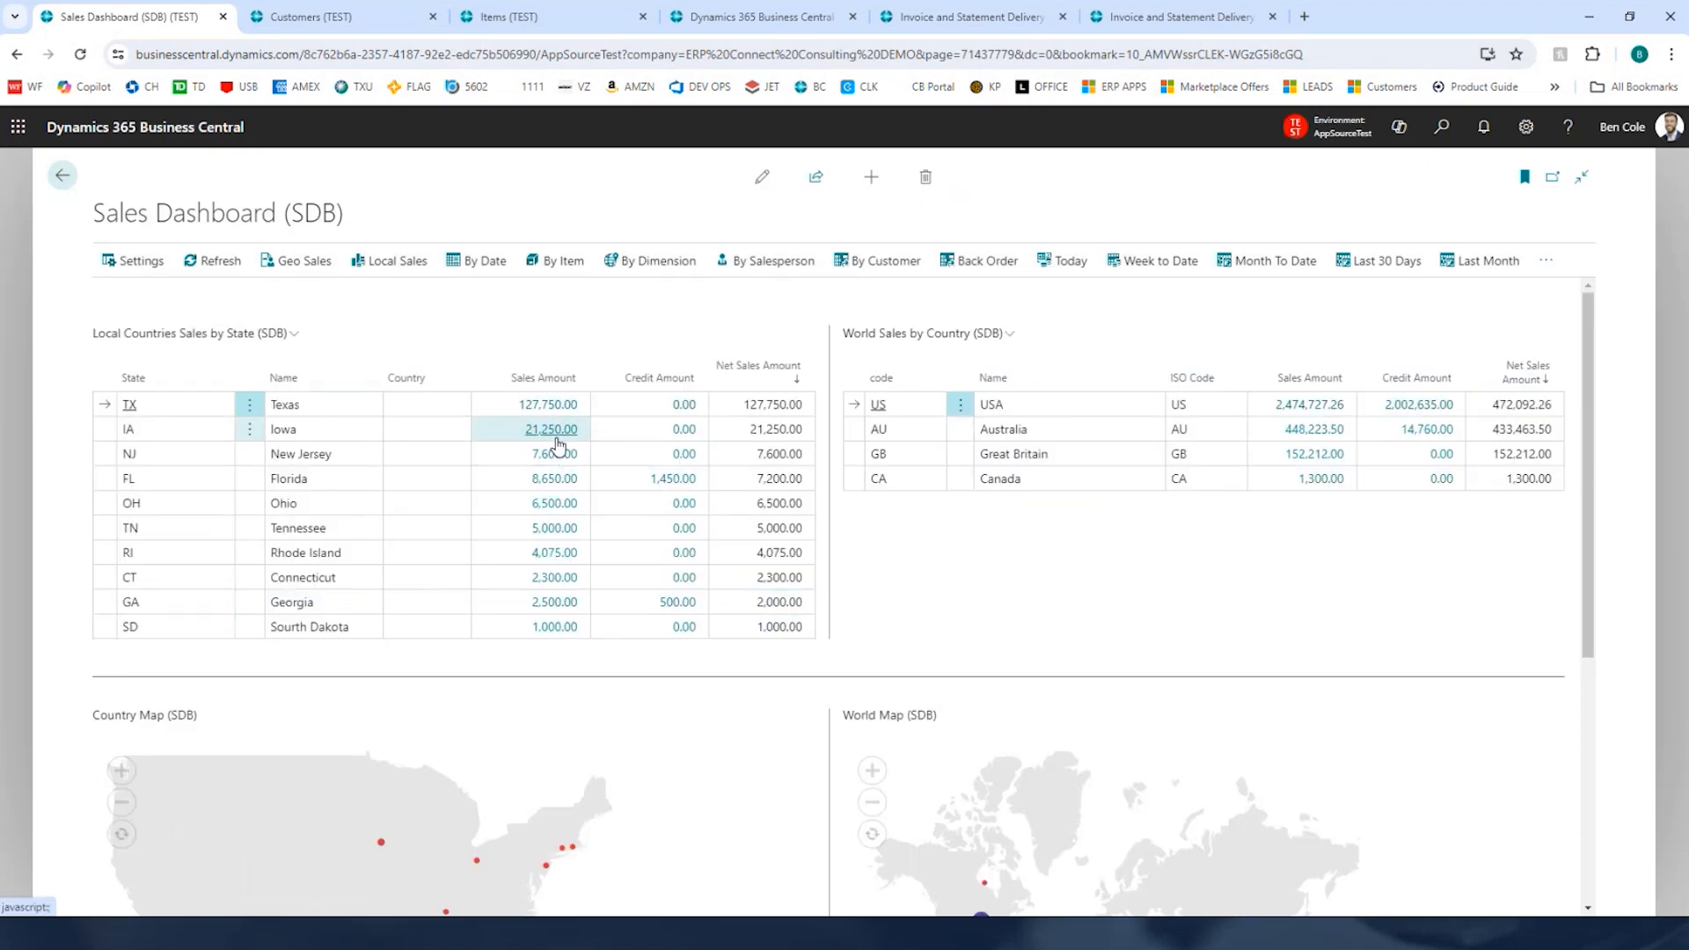
{"action": "left_click", "coordinate": [555, 429]}
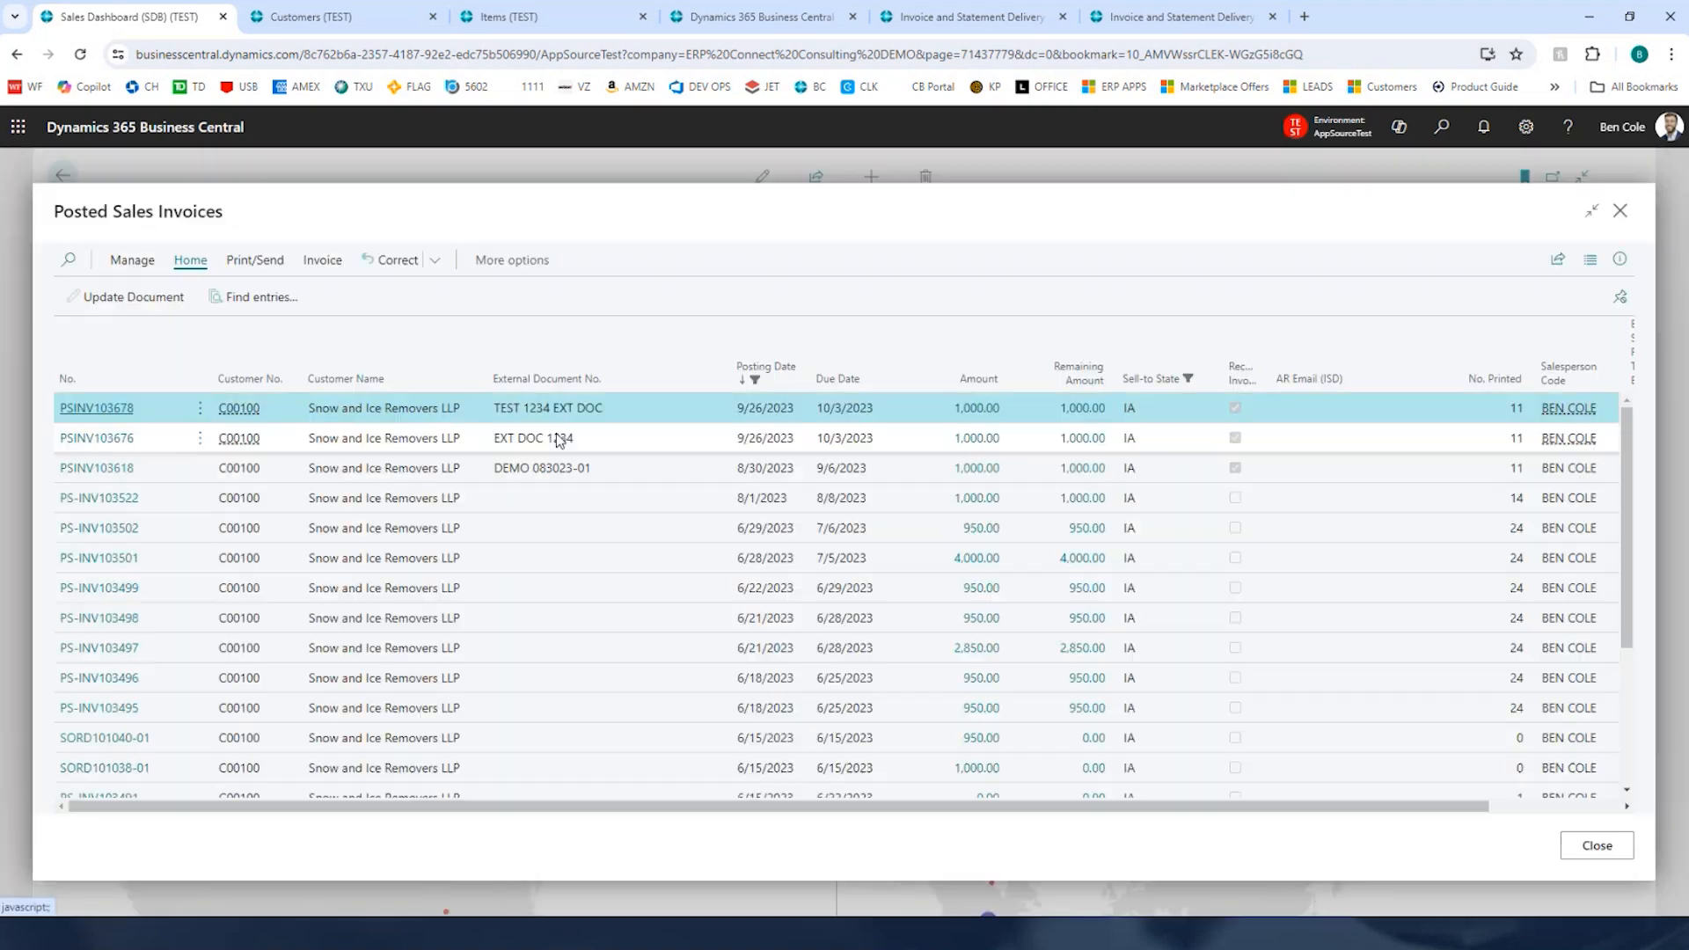
{"action": "scroll", "coordinate": [582, 552], "scroll_direction": "down", "scroll_amount": 5}
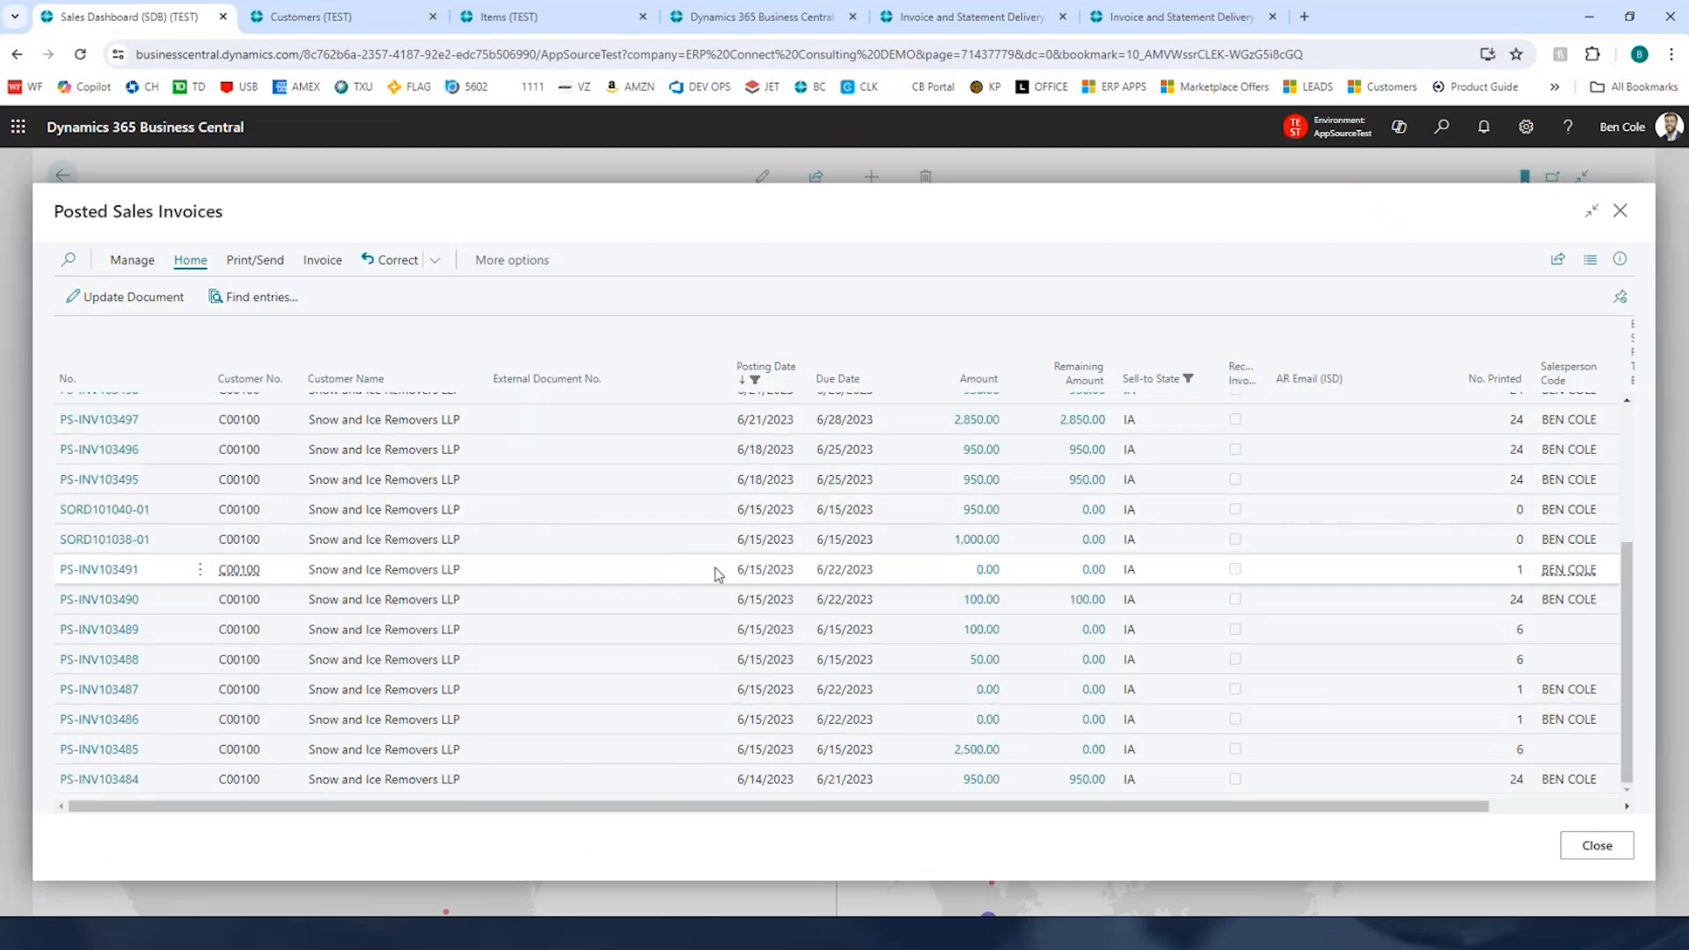
{"action": "scroll", "coordinate": [716, 574], "scroll_direction": "up", "scroll_amount": 5}
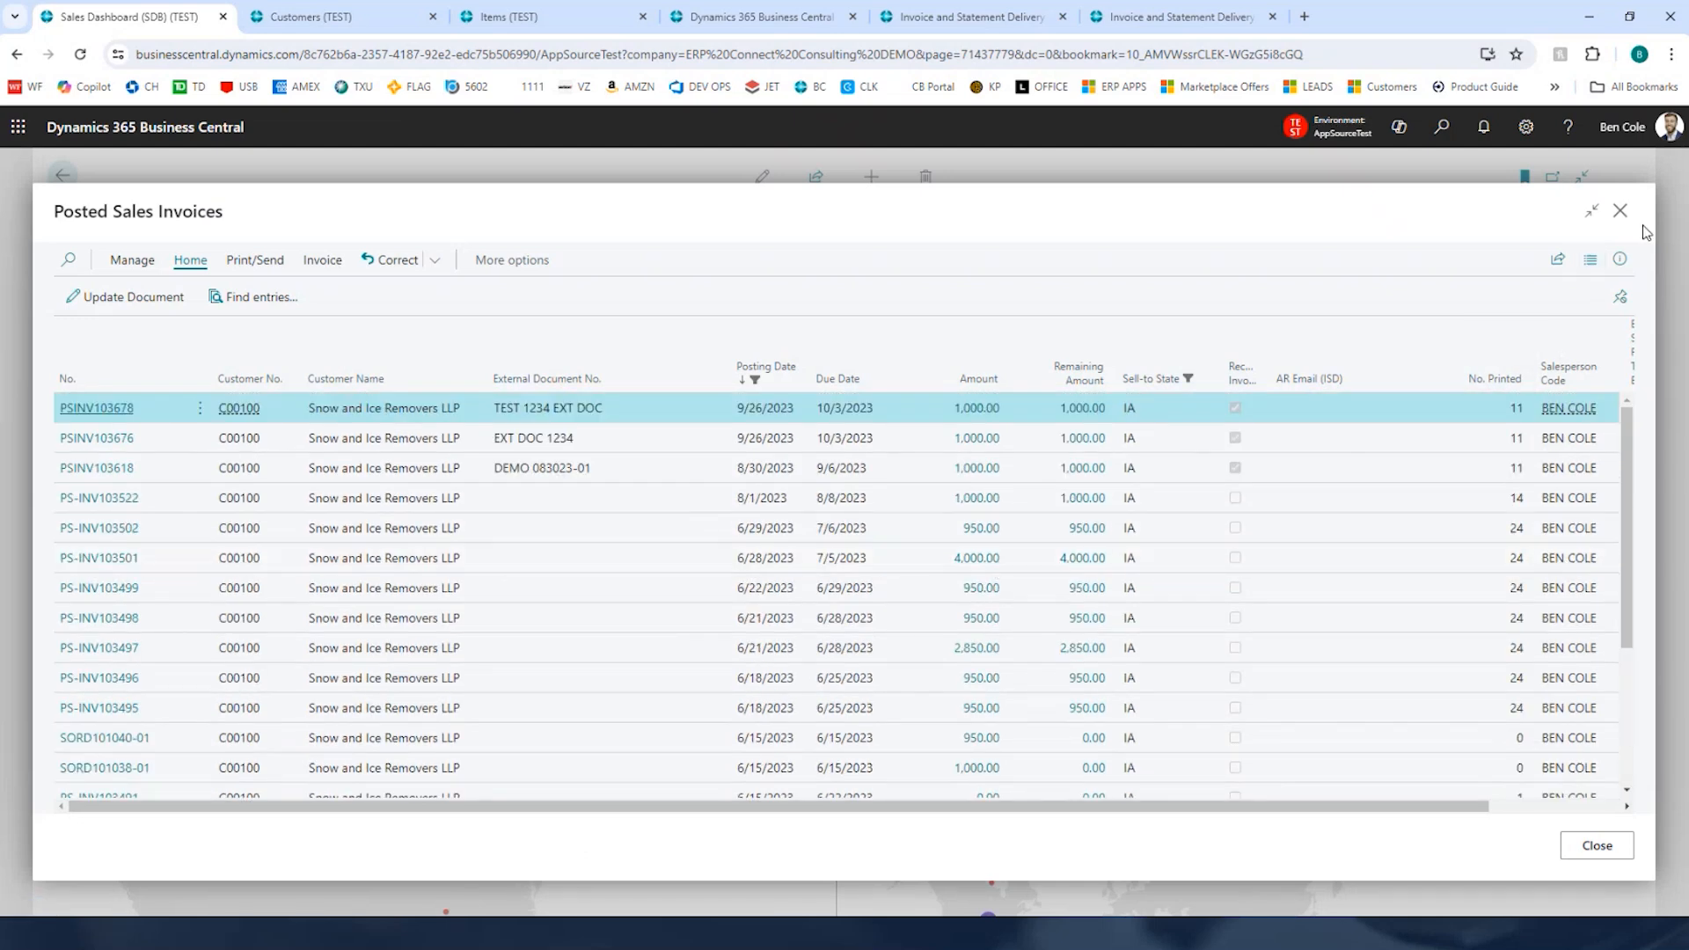
{"action": "left_click", "coordinate": [1620, 211]}
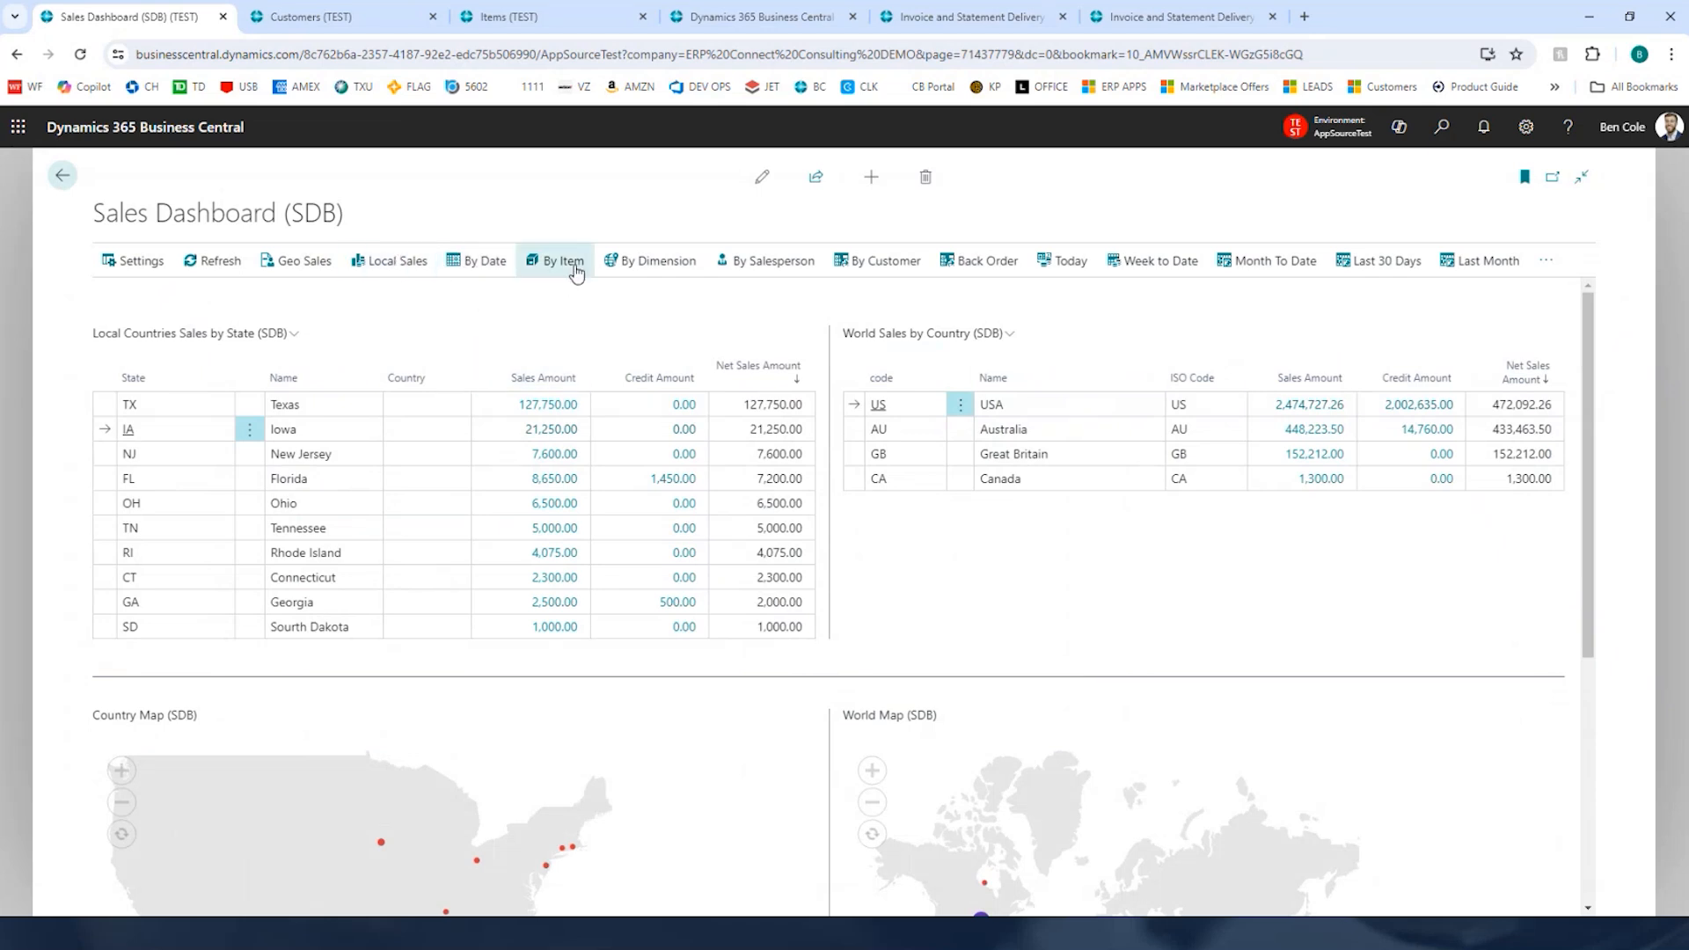
Step: Open the dashboard's By Date view and review its sales charts
{"action": "left_click", "coordinate": [483, 271]}
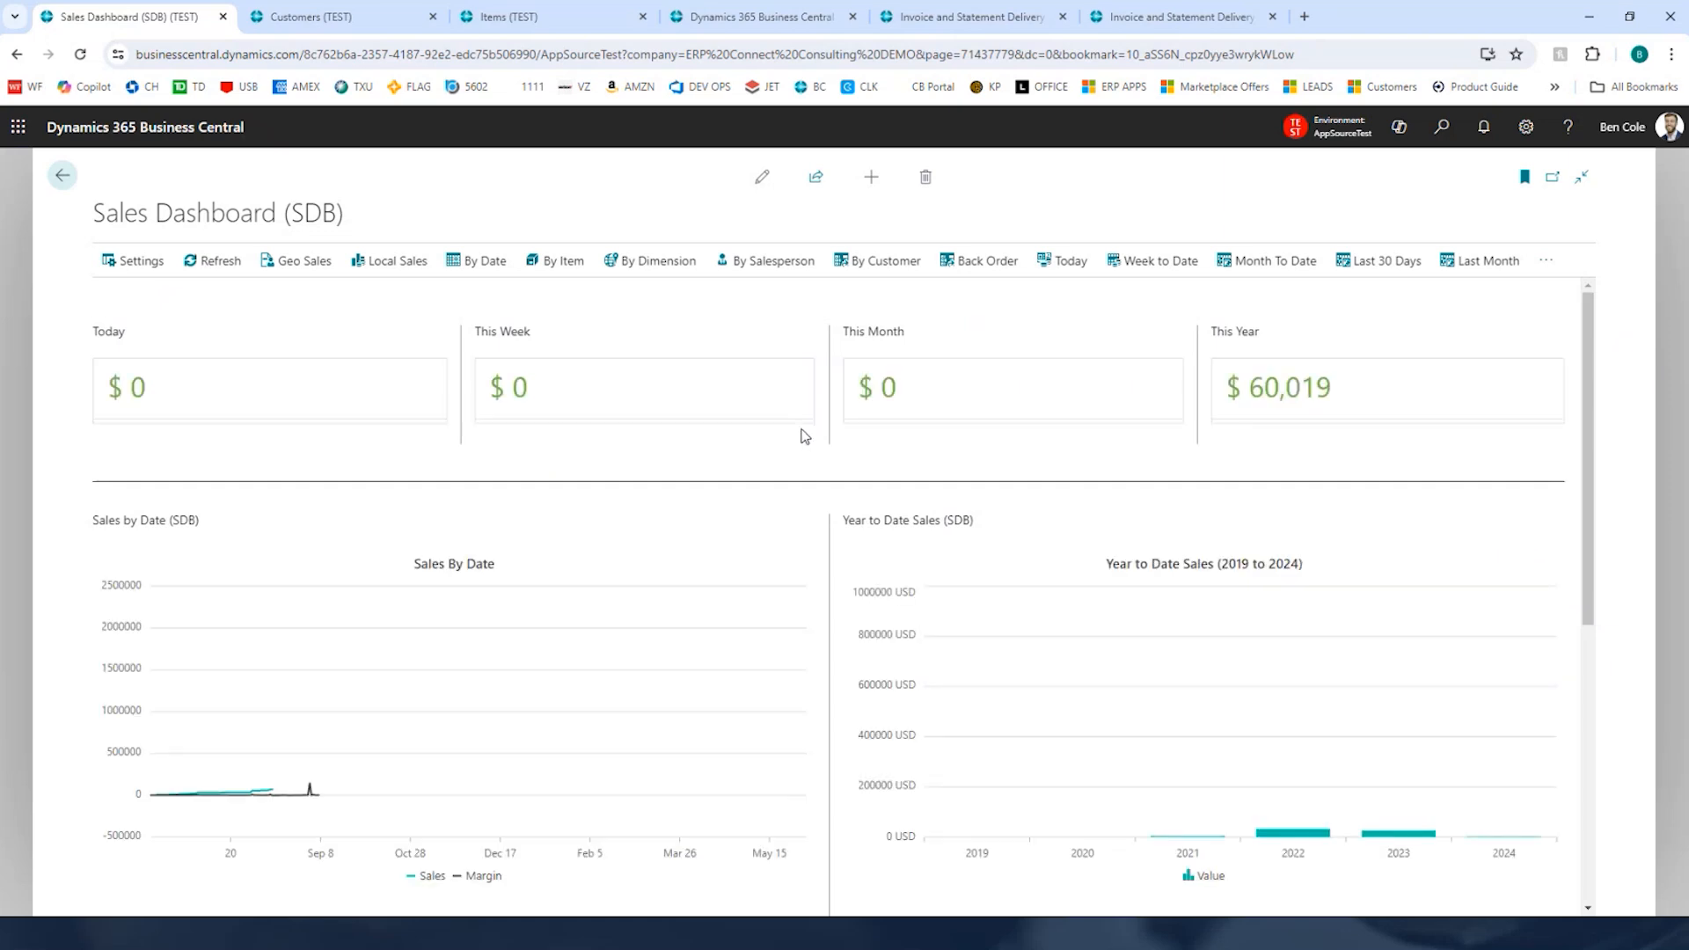
{"action": "scroll", "coordinate": [878, 497], "scroll_direction": "down", "scroll_amount": 6}
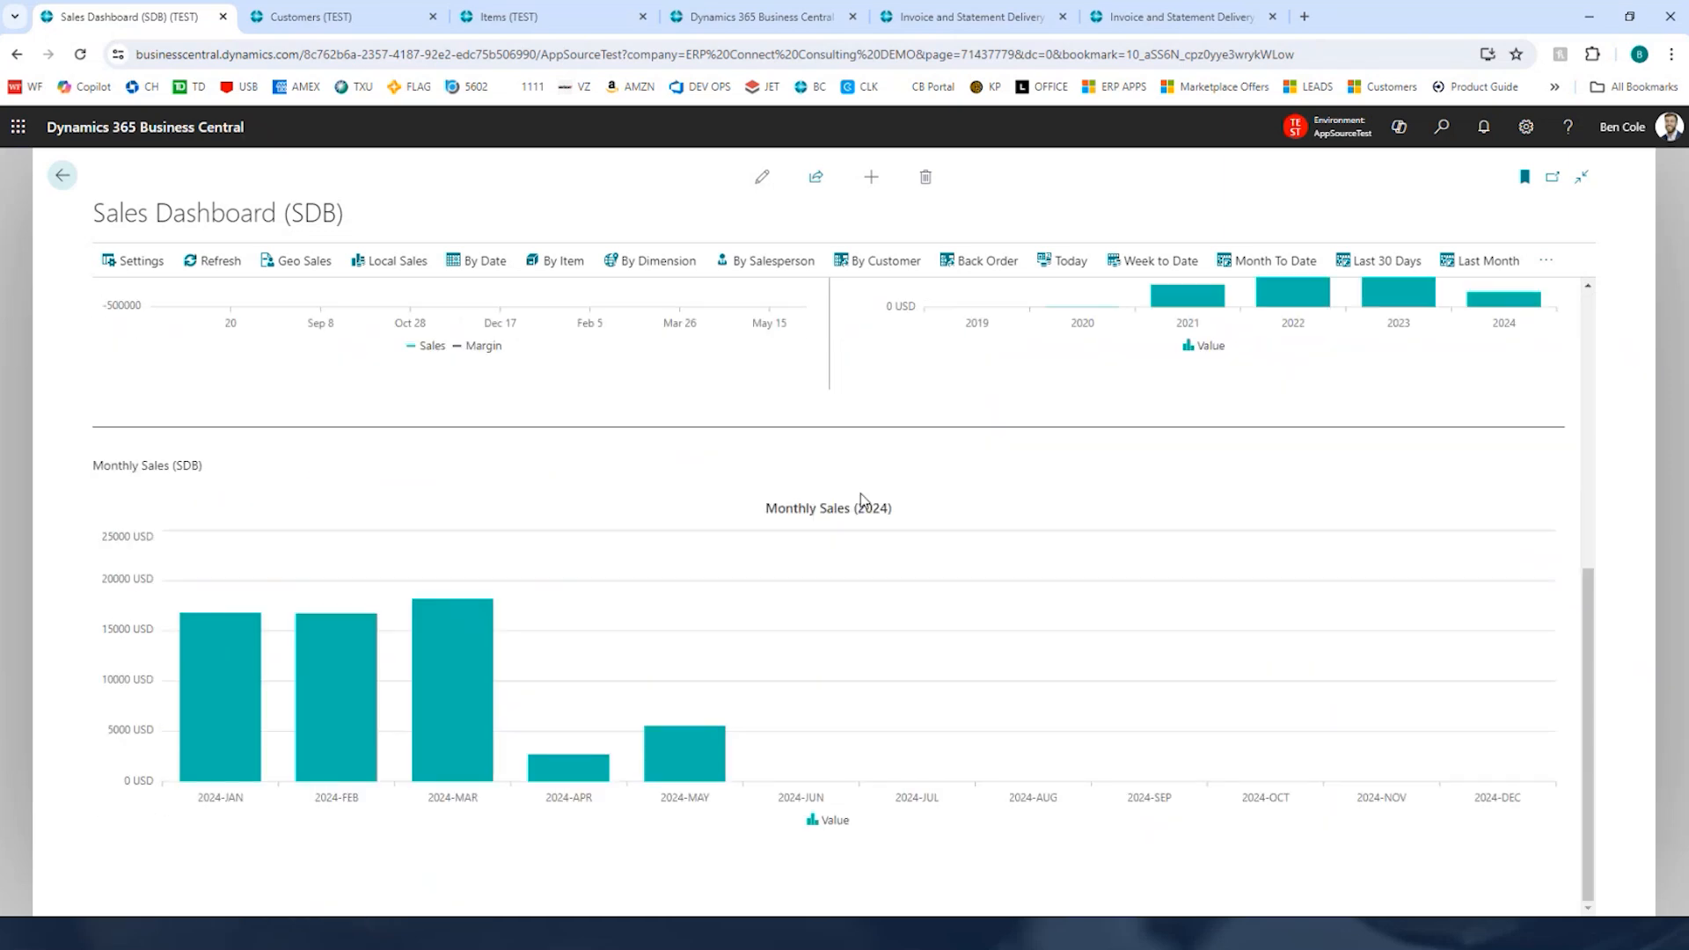
{"action": "scroll", "coordinate": [940, 603], "scroll_direction": "up", "scroll_amount": 6}
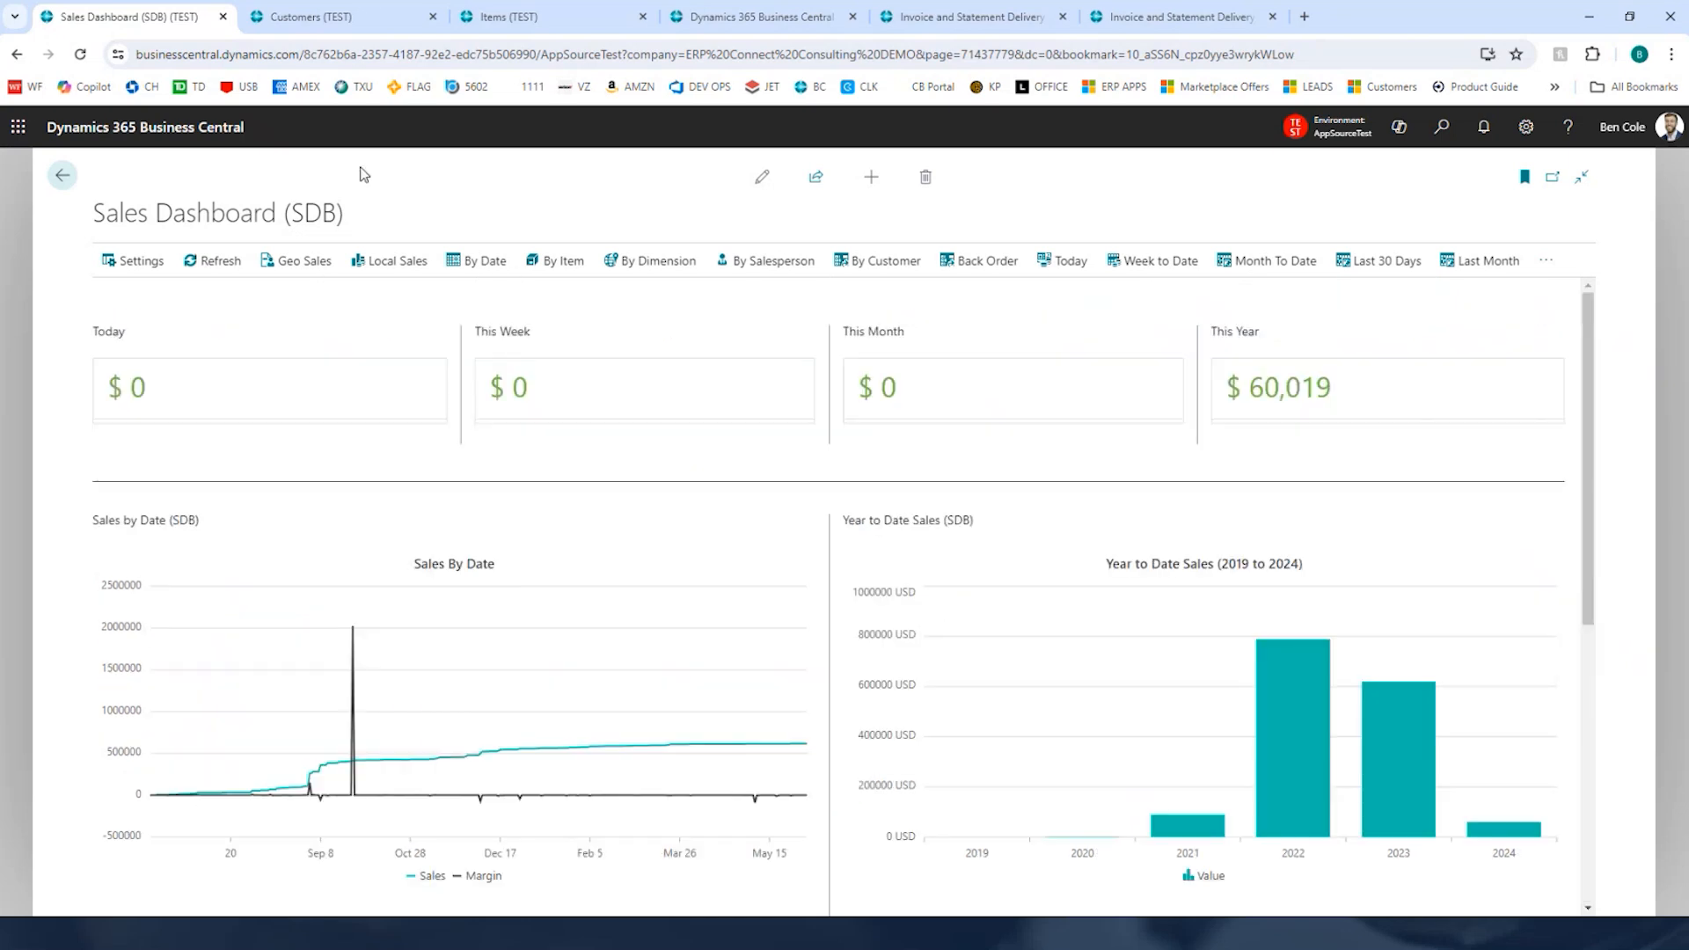
Step: Close the Sales Dashboard tab and open the Snow and Ice Removers LLP customer card
{"action": "left_click", "coordinate": [222, 16]}
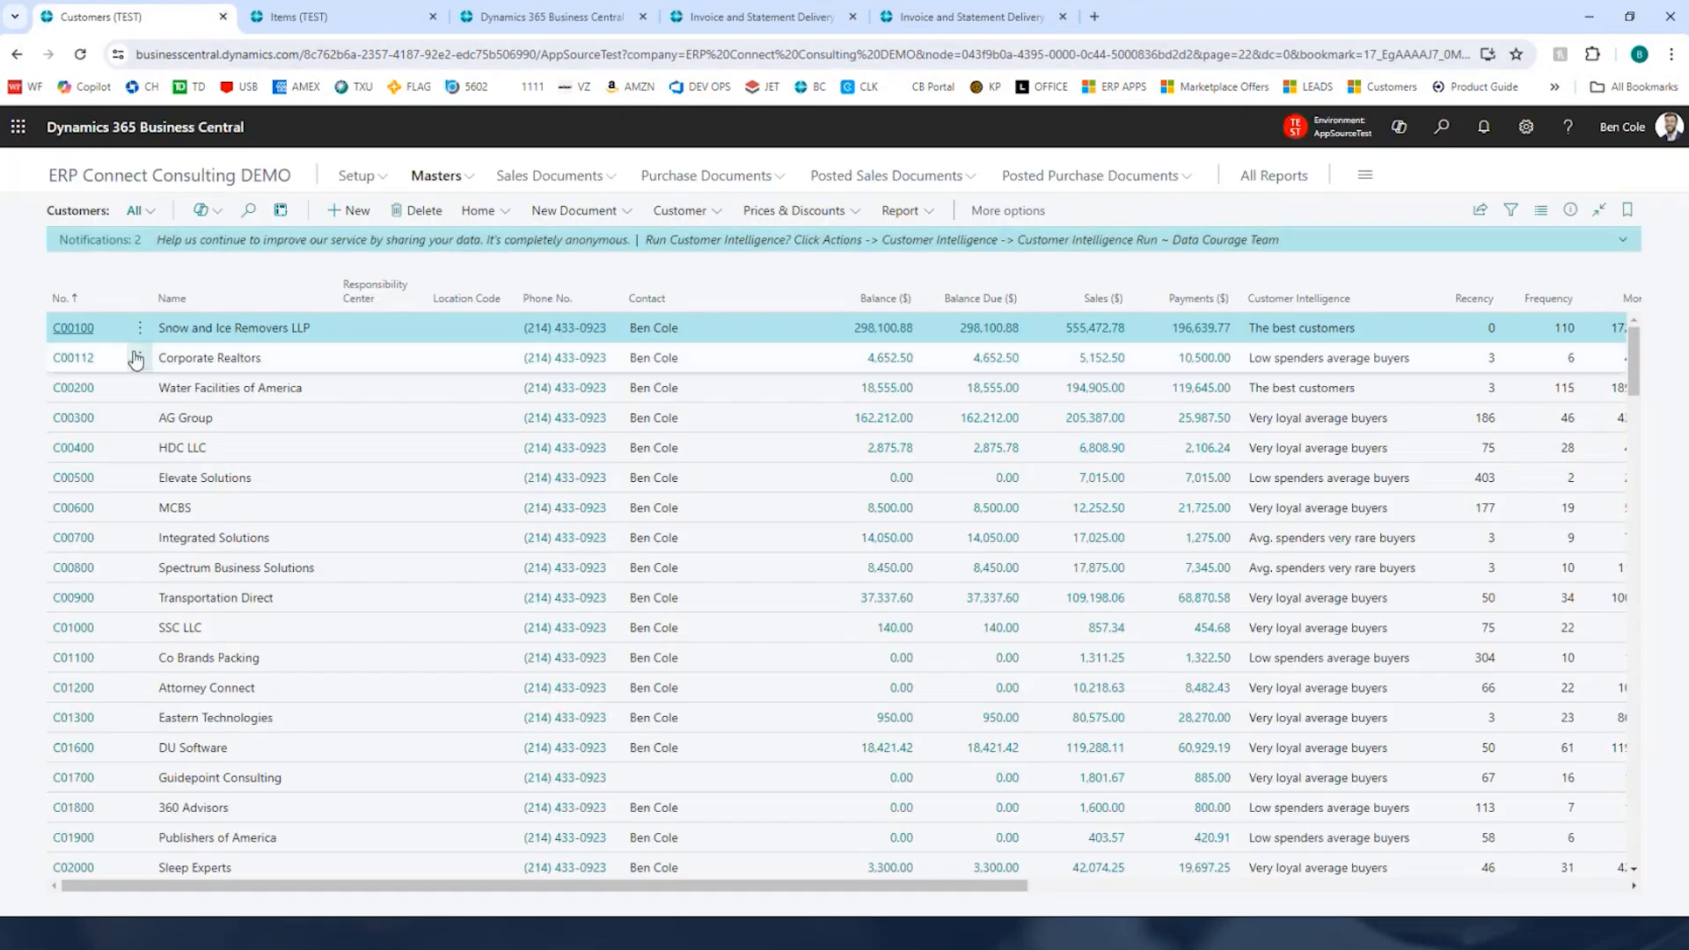
{"action": "left_click", "coordinate": [74, 330]}
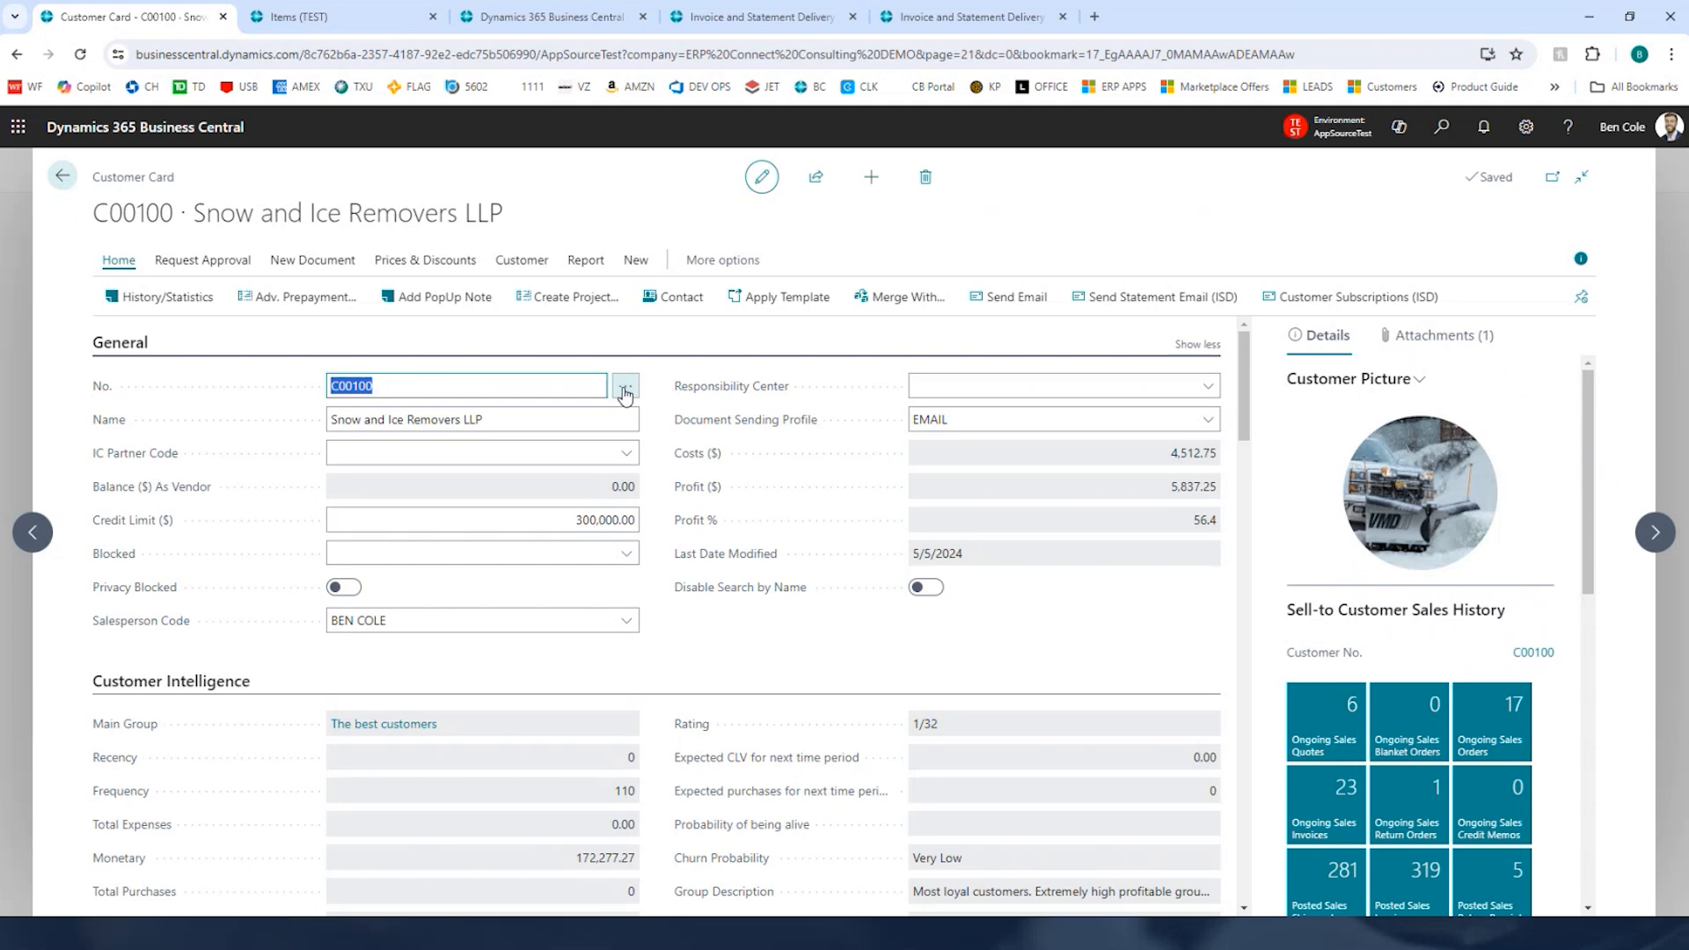
{"action": "left_click", "coordinate": [651, 409]}
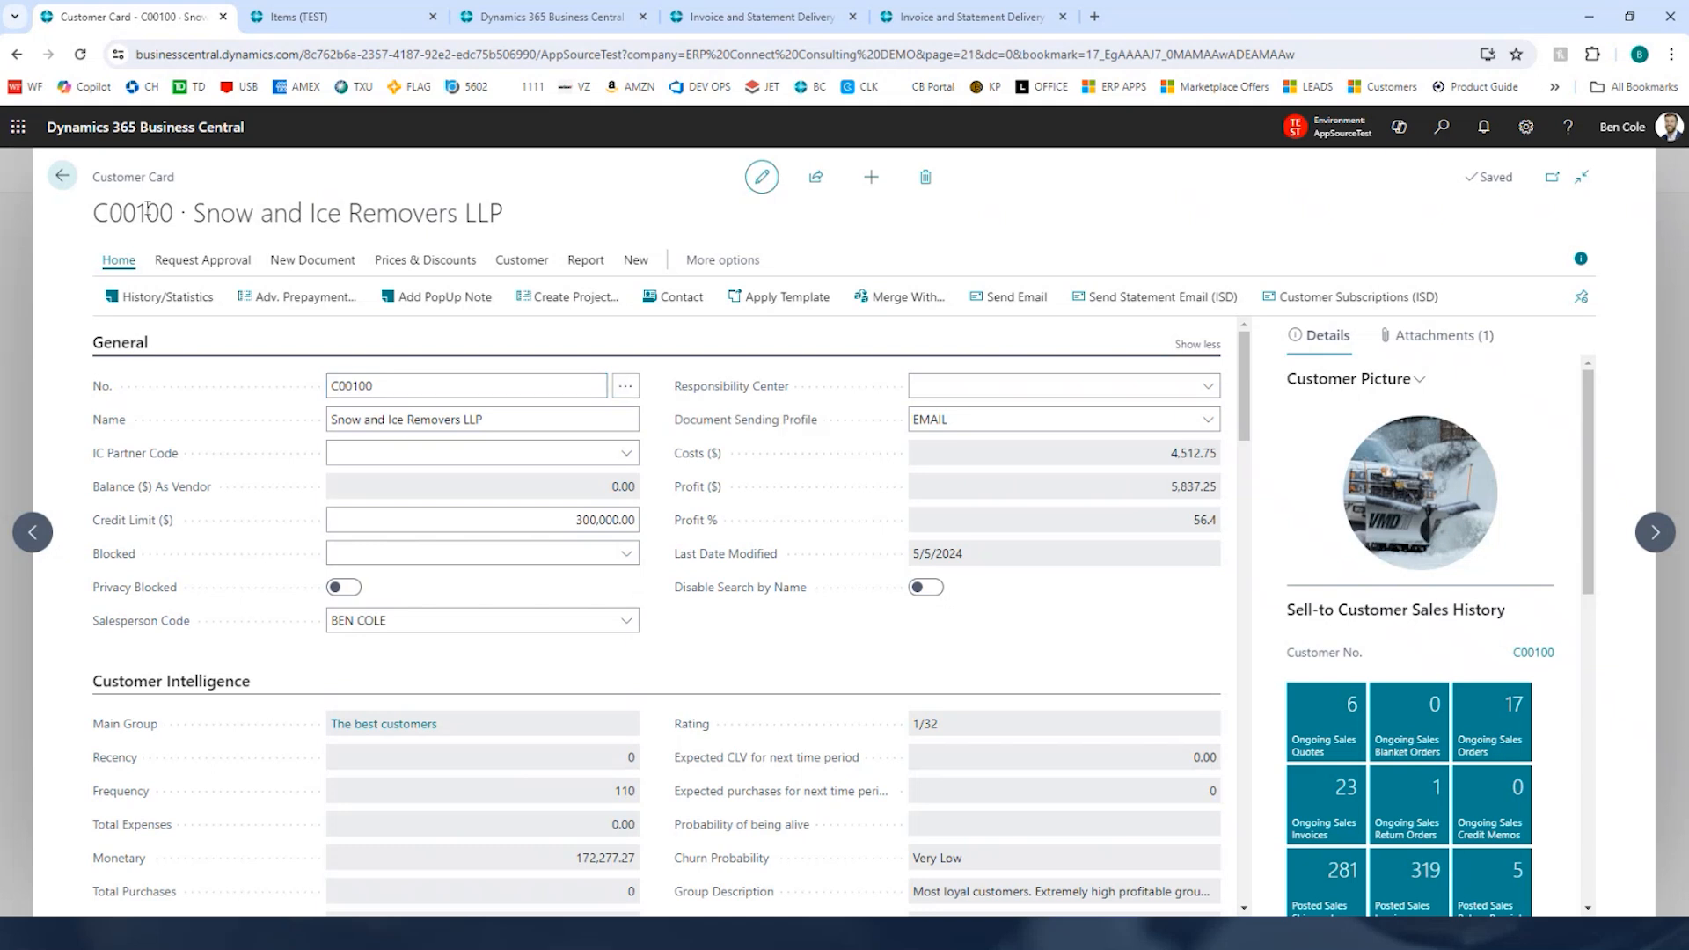
Step: Open the History/Statistics page for the Snow and Ice Removers LLP customer
{"action": "left_click_drag", "start_coordinate": [94, 218], "coordinate": [542, 209]}
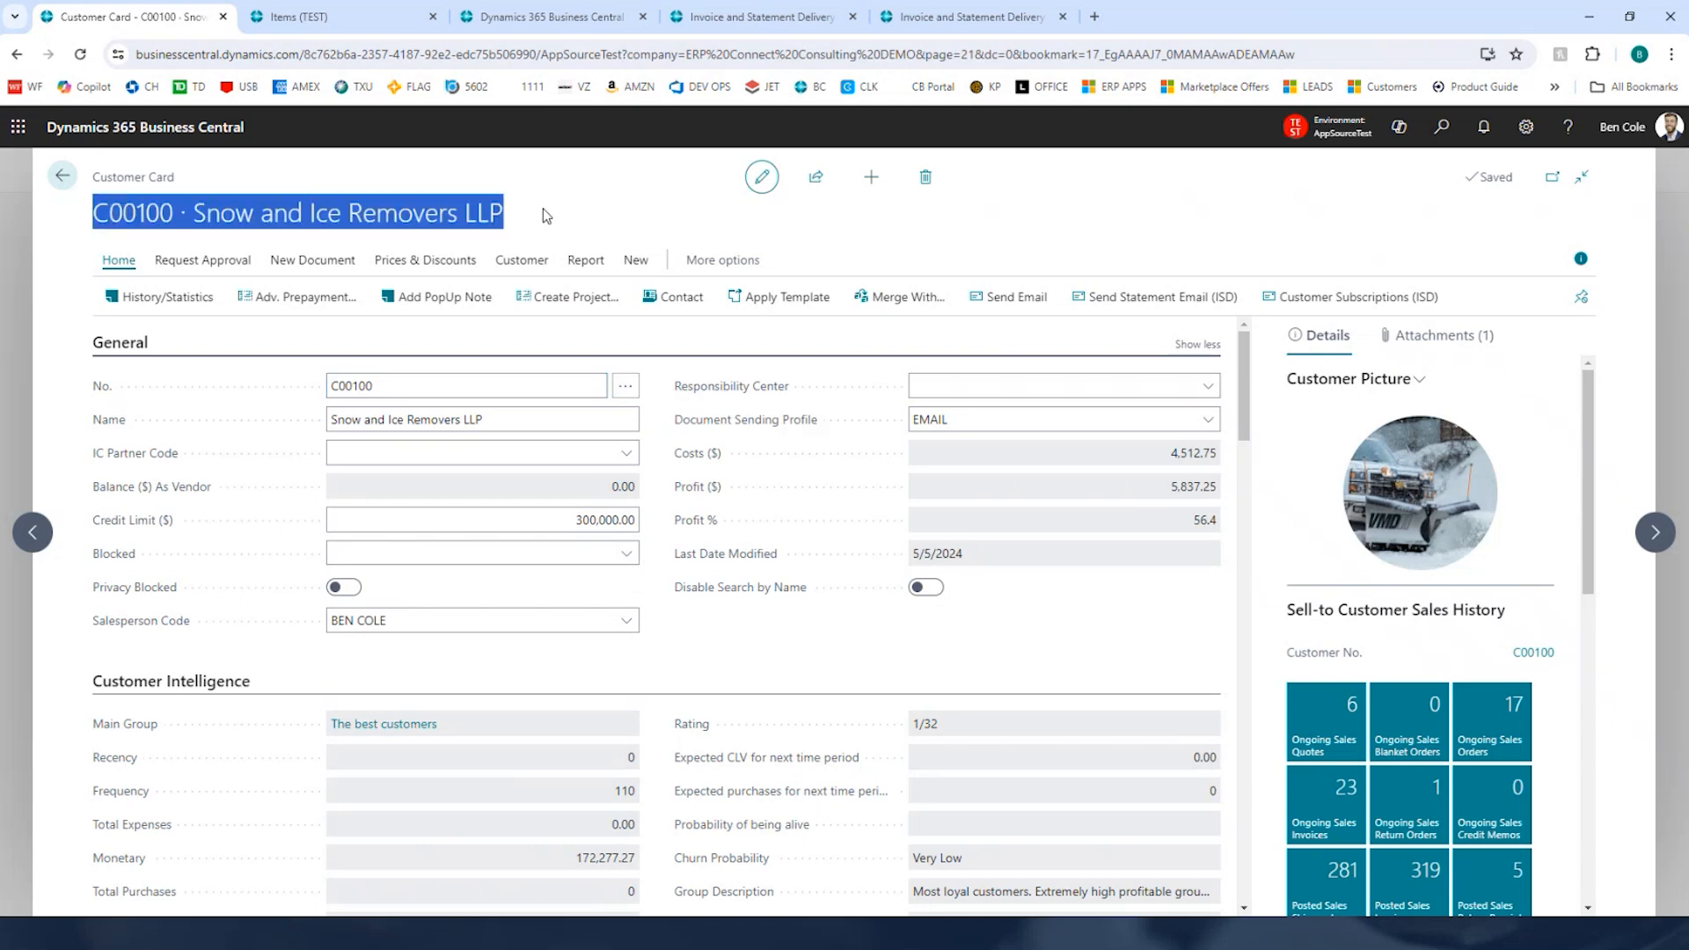
{"action": "left_click", "coordinate": [542, 209]}
{"action": "scroll", "coordinate": [1419, 774], "scroll_direction": "down", "scroll_amount": 2}
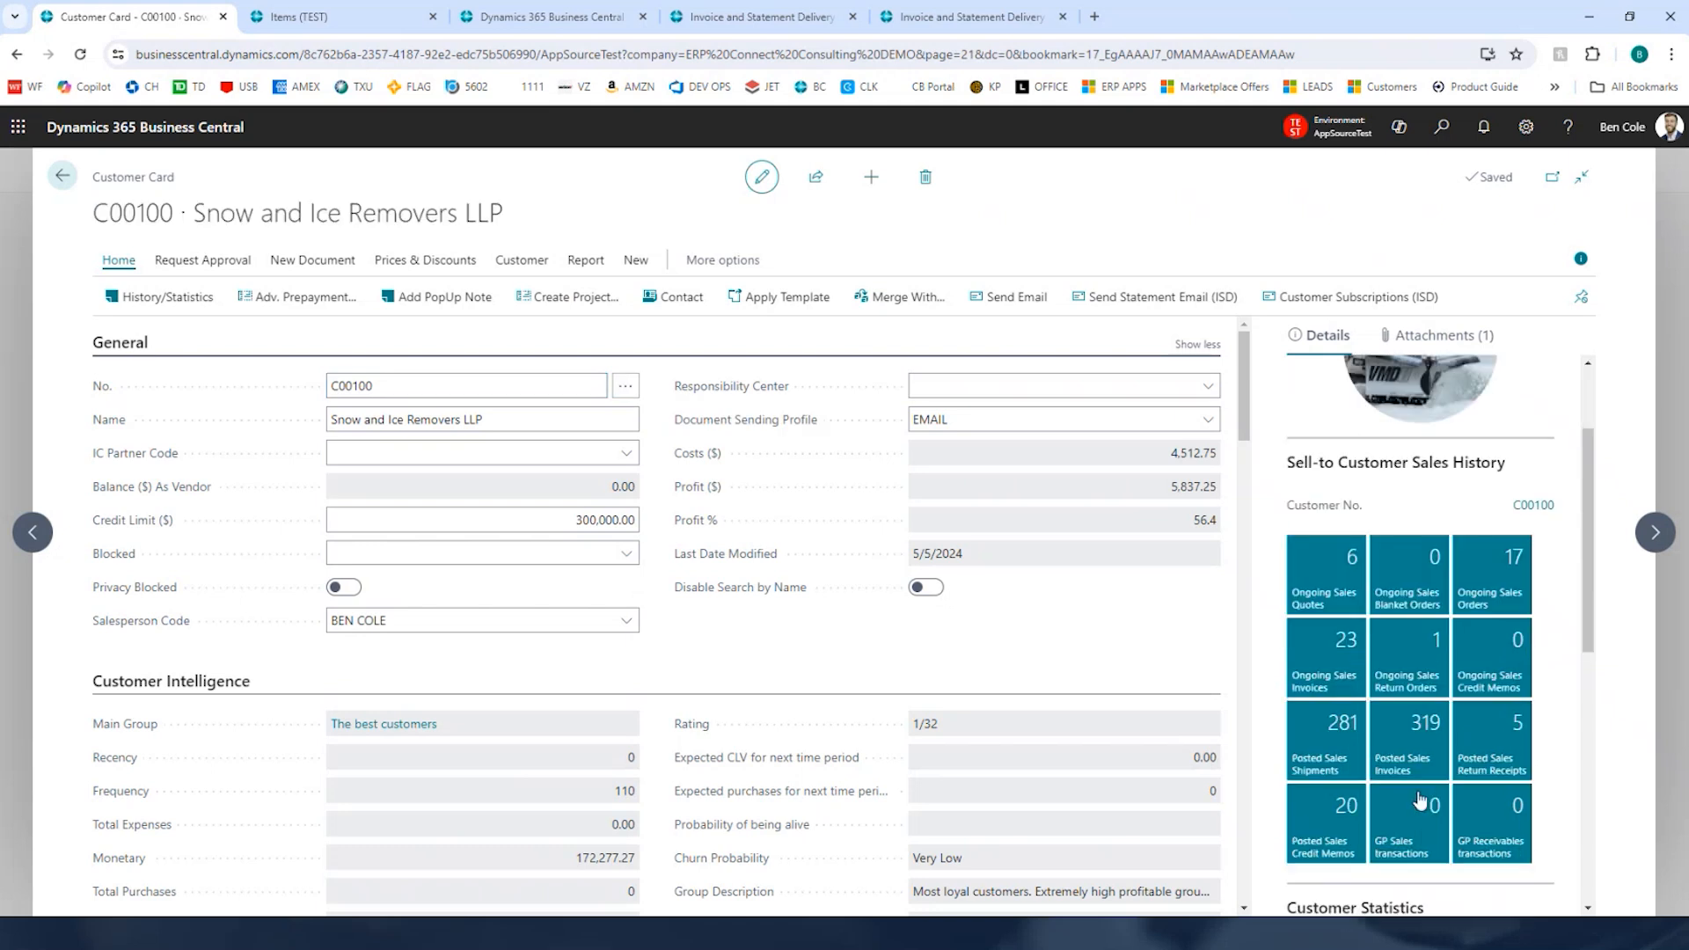
{"action": "scroll", "coordinate": [1420, 704], "scroll_direction": "up", "scroll_amount": 2}
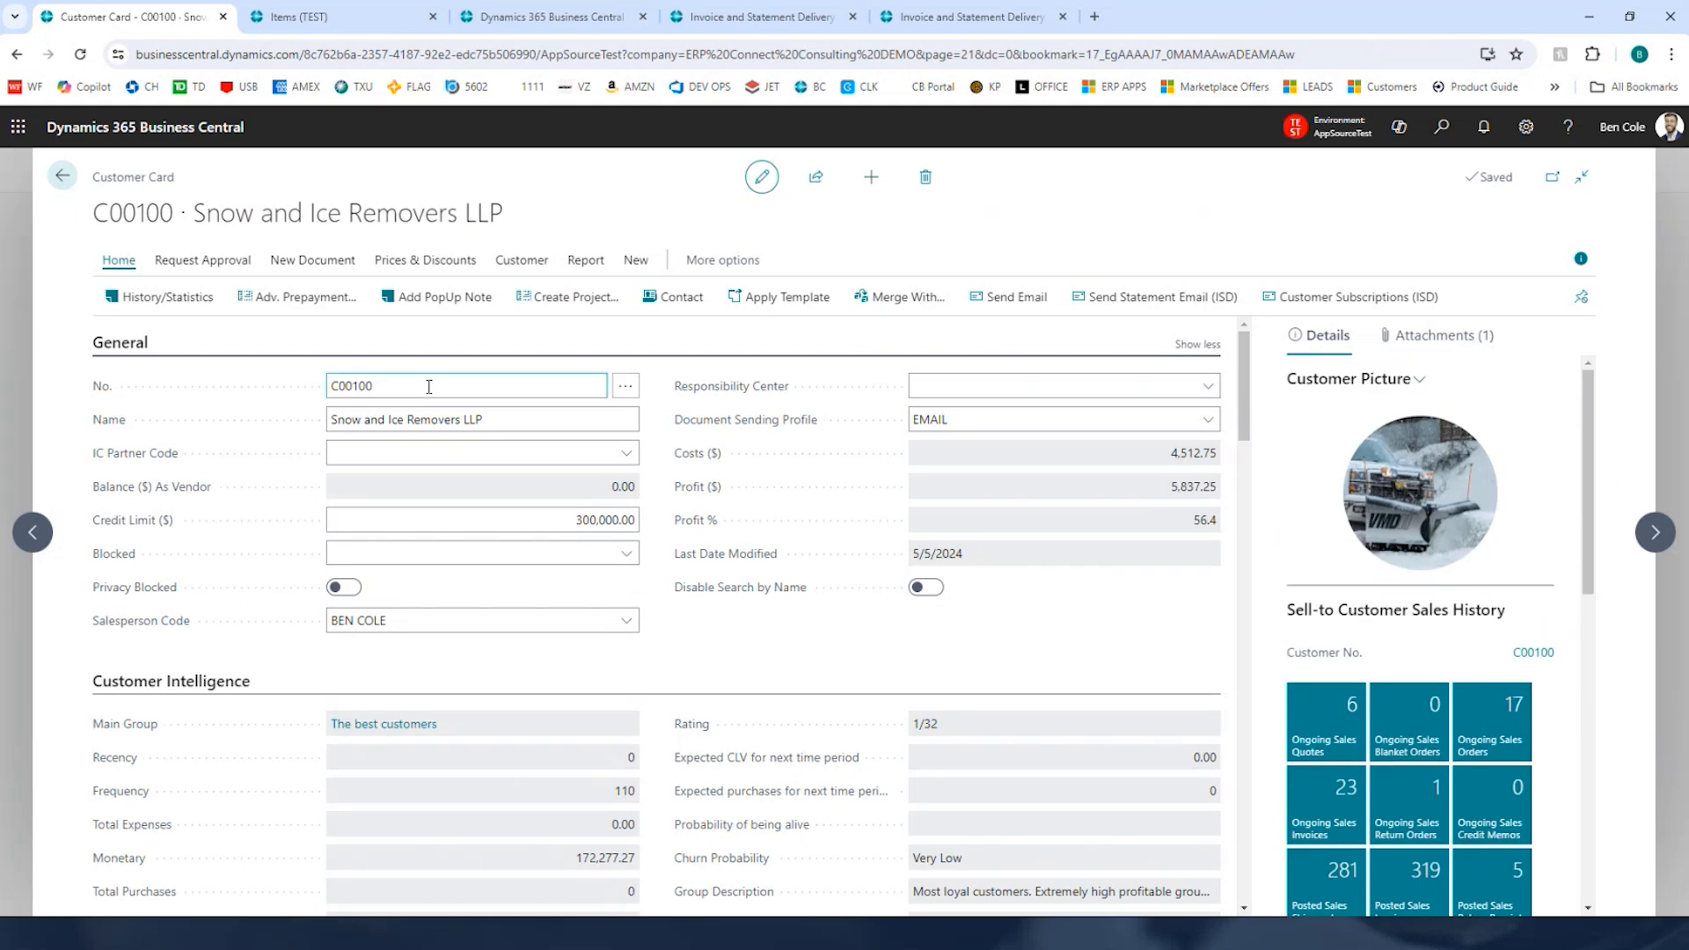
{"action": "left_click", "coordinate": [166, 295]}
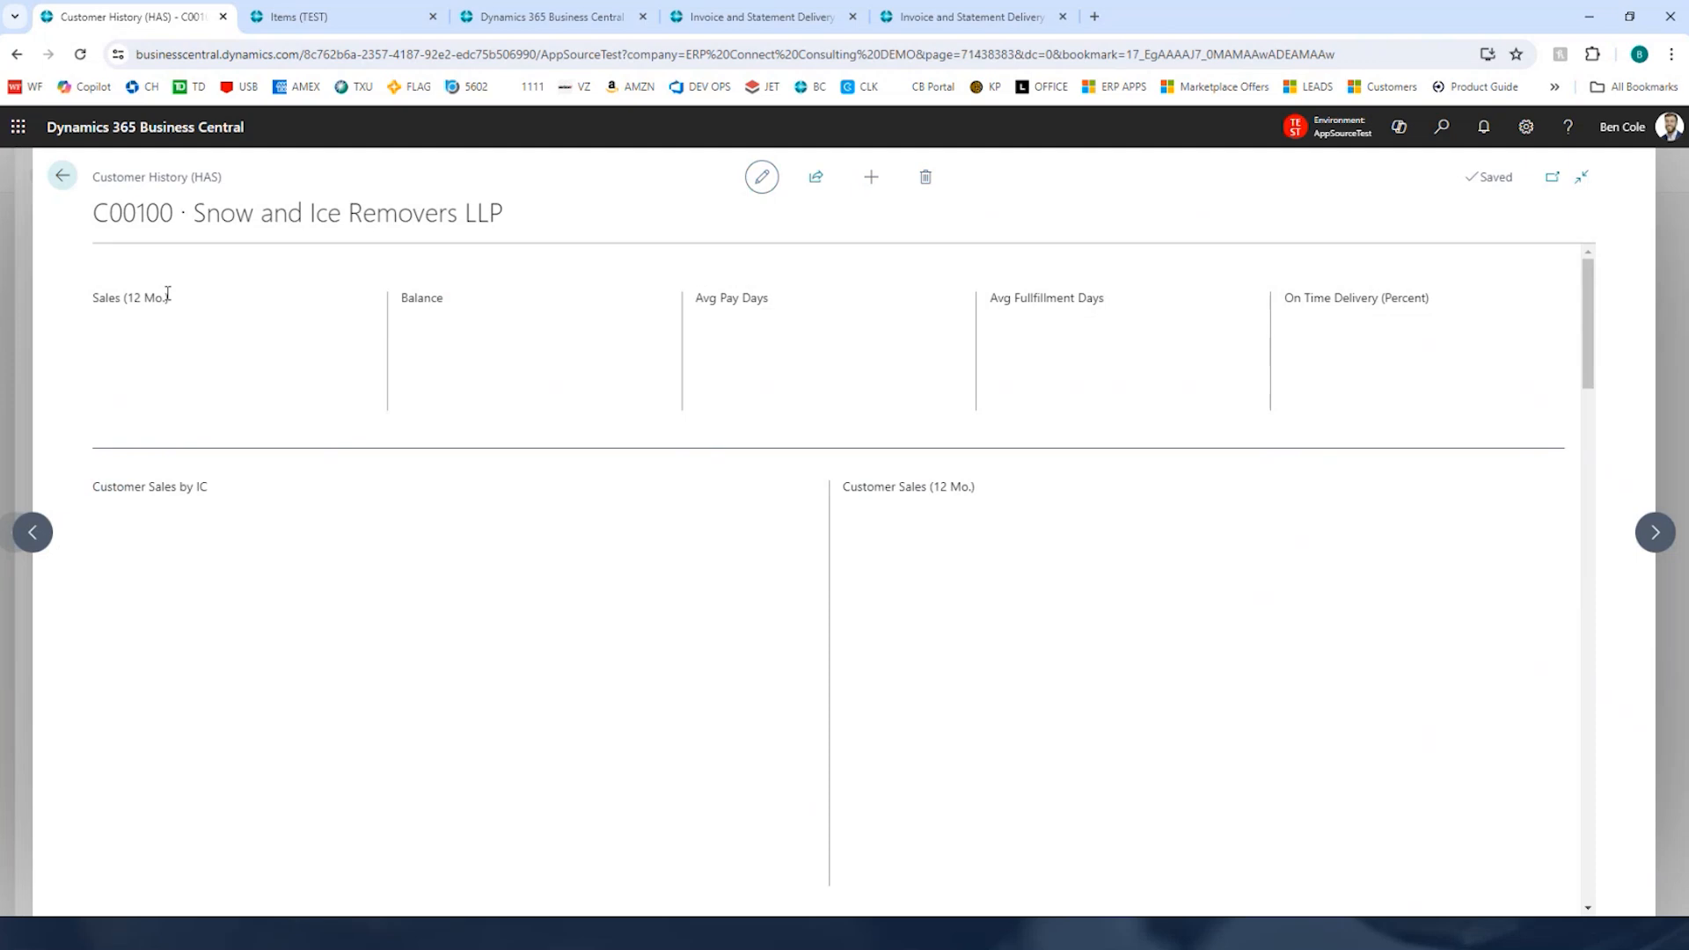
Step: Review the customer history page's KPIs, sales charts, aging, top items, open orders, posted invoices and change log
{"action": "left_click", "coordinate": [798, 443]}
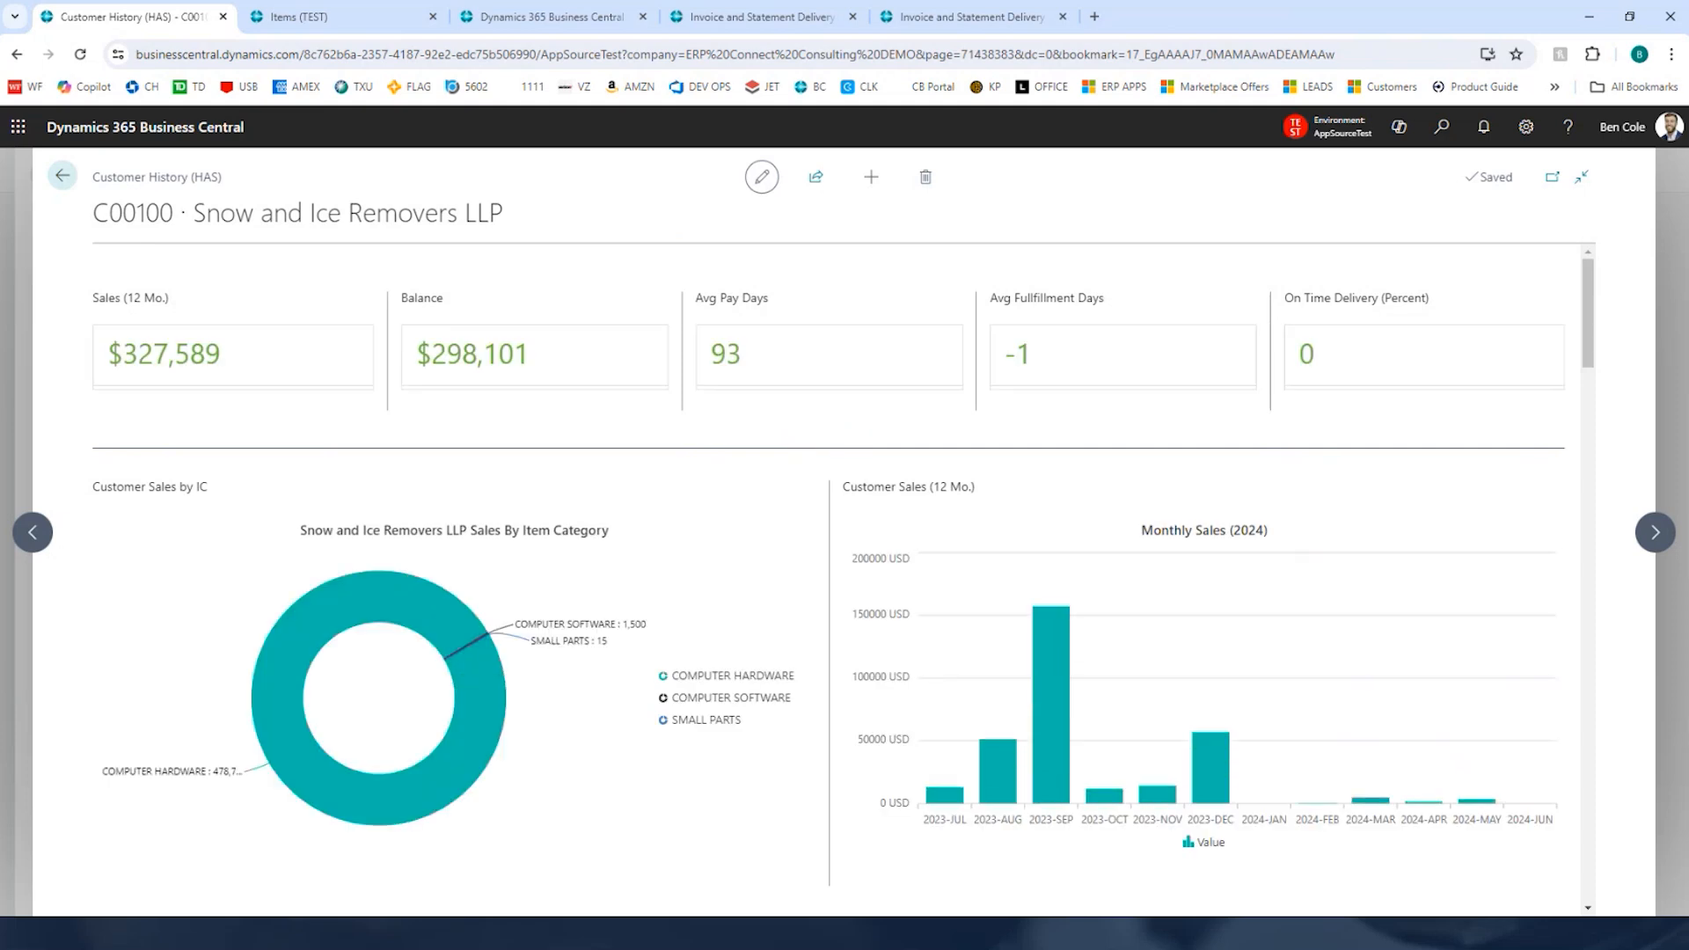
{"action": "scroll", "coordinate": [777, 502], "scroll_direction": "down", "scroll_amount": 2}
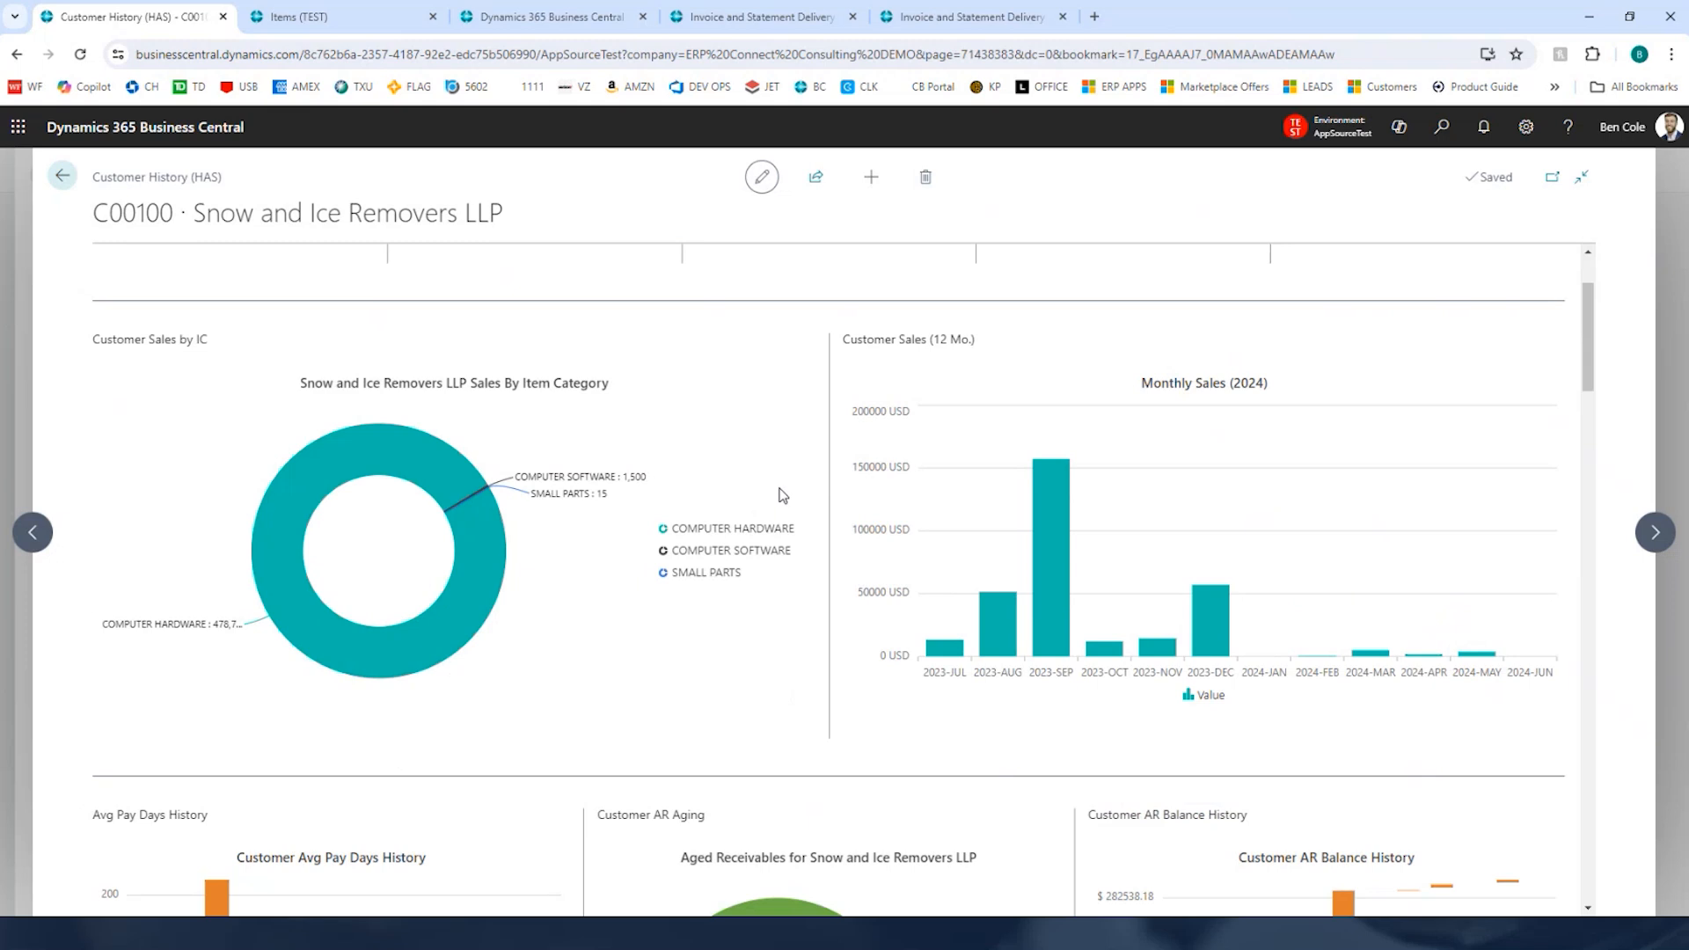
{"action": "scroll", "coordinate": [743, 464], "scroll_direction": "down", "scroll_amount": 2}
{"action": "mouse_move", "coordinate": [1158, 500]}
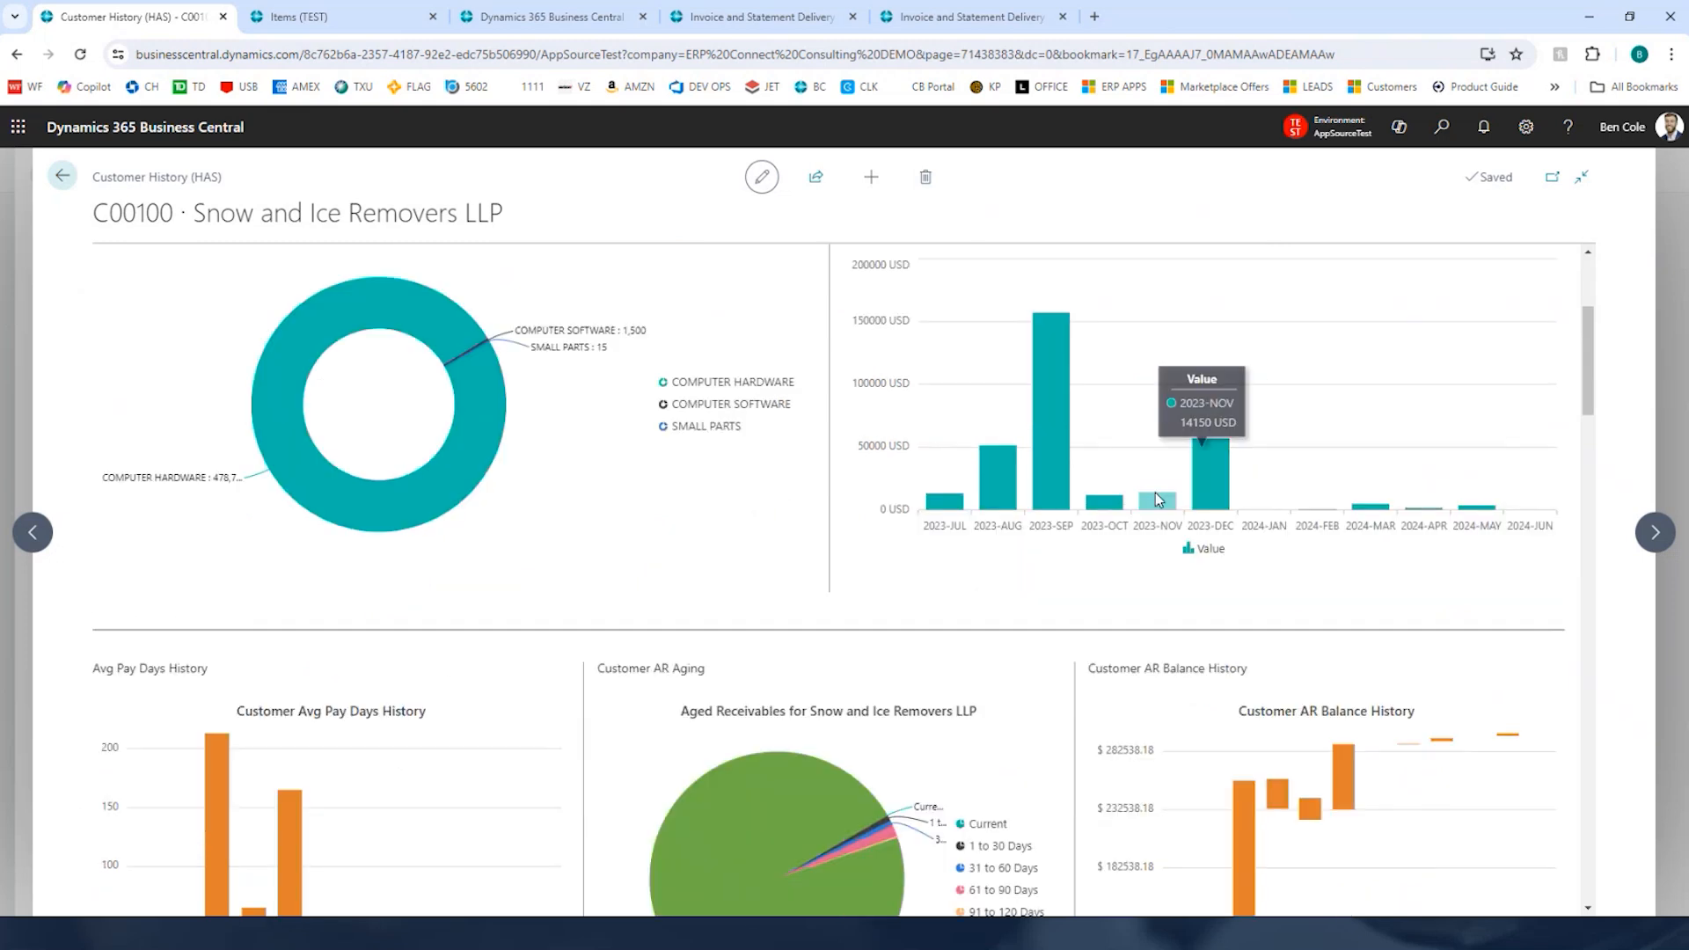
{"action": "scroll", "coordinate": [752, 486], "scroll_direction": "down", "scroll_amount": 2}
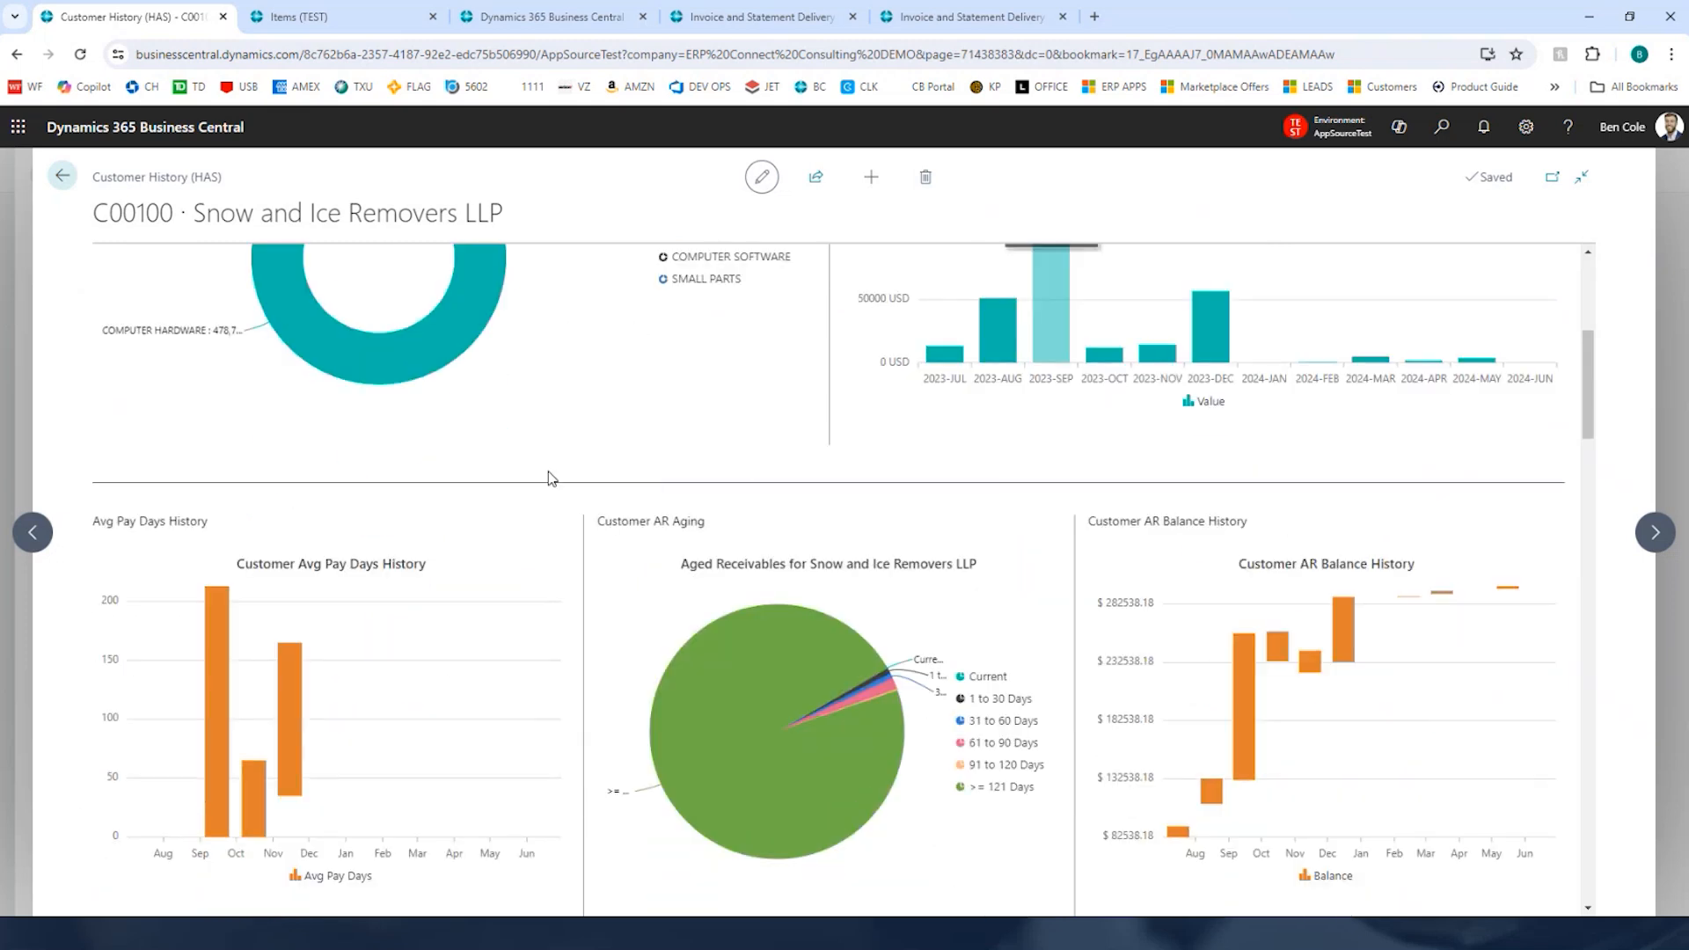
{"action": "scroll", "coordinate": [552, 514], "scroll_direction": "down", "scroll_amount": 2}
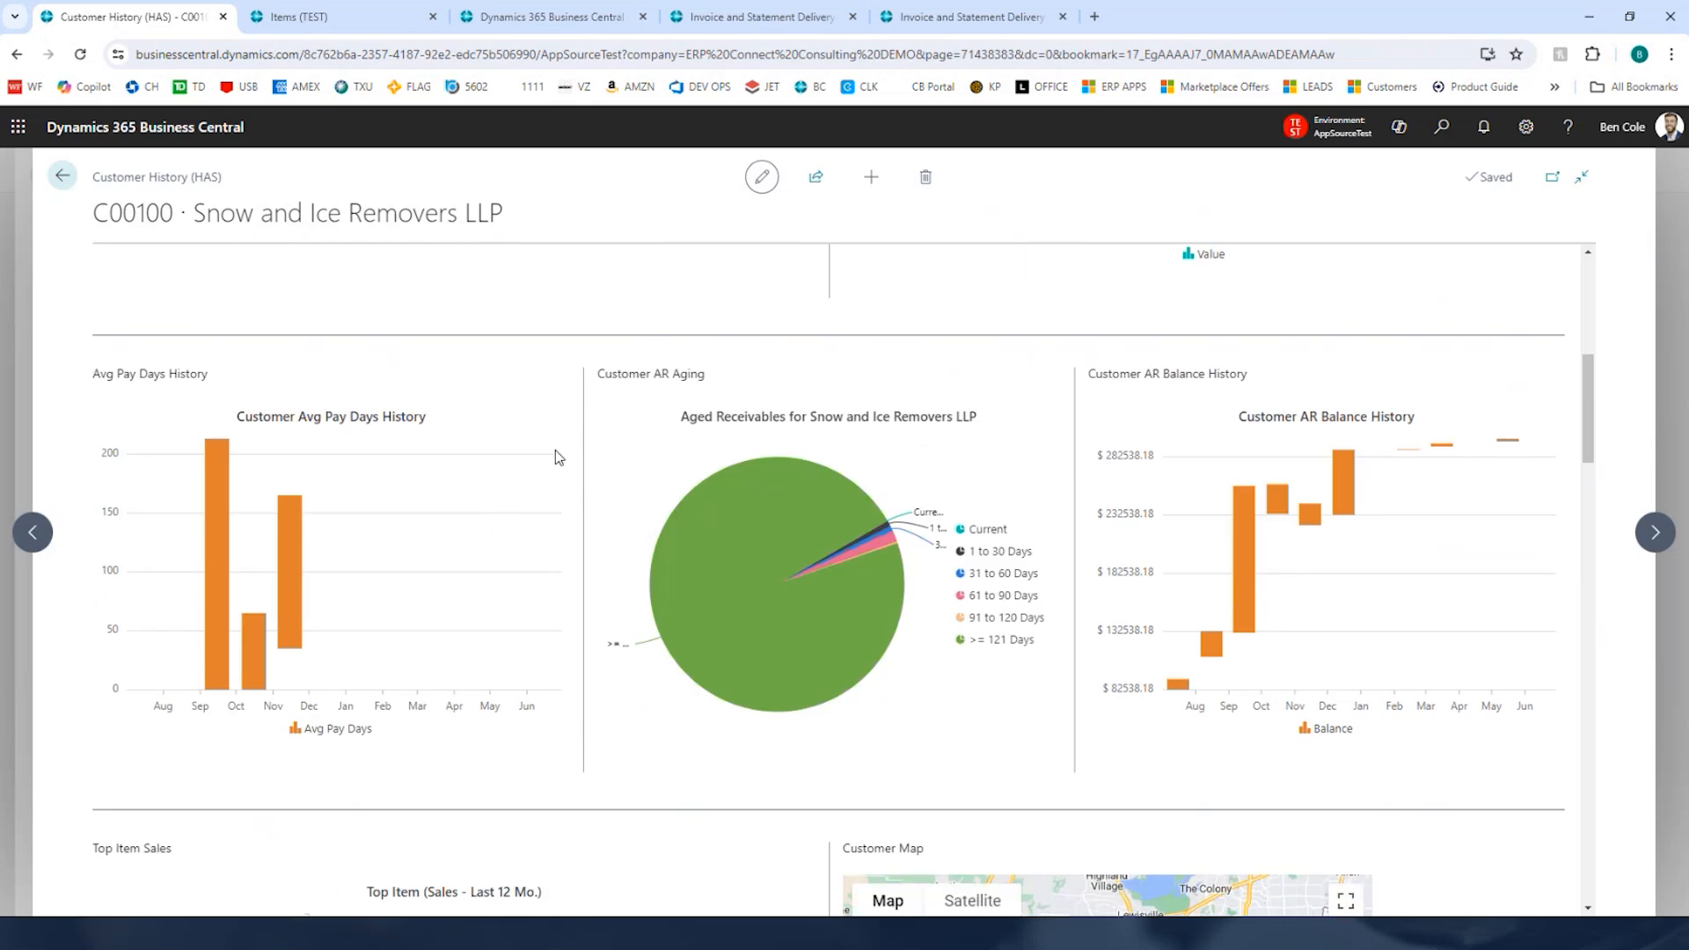
{"action": "scroll", "coordinate": [968, 466], "scroll_direction": "down", "scroll_amount": 3}
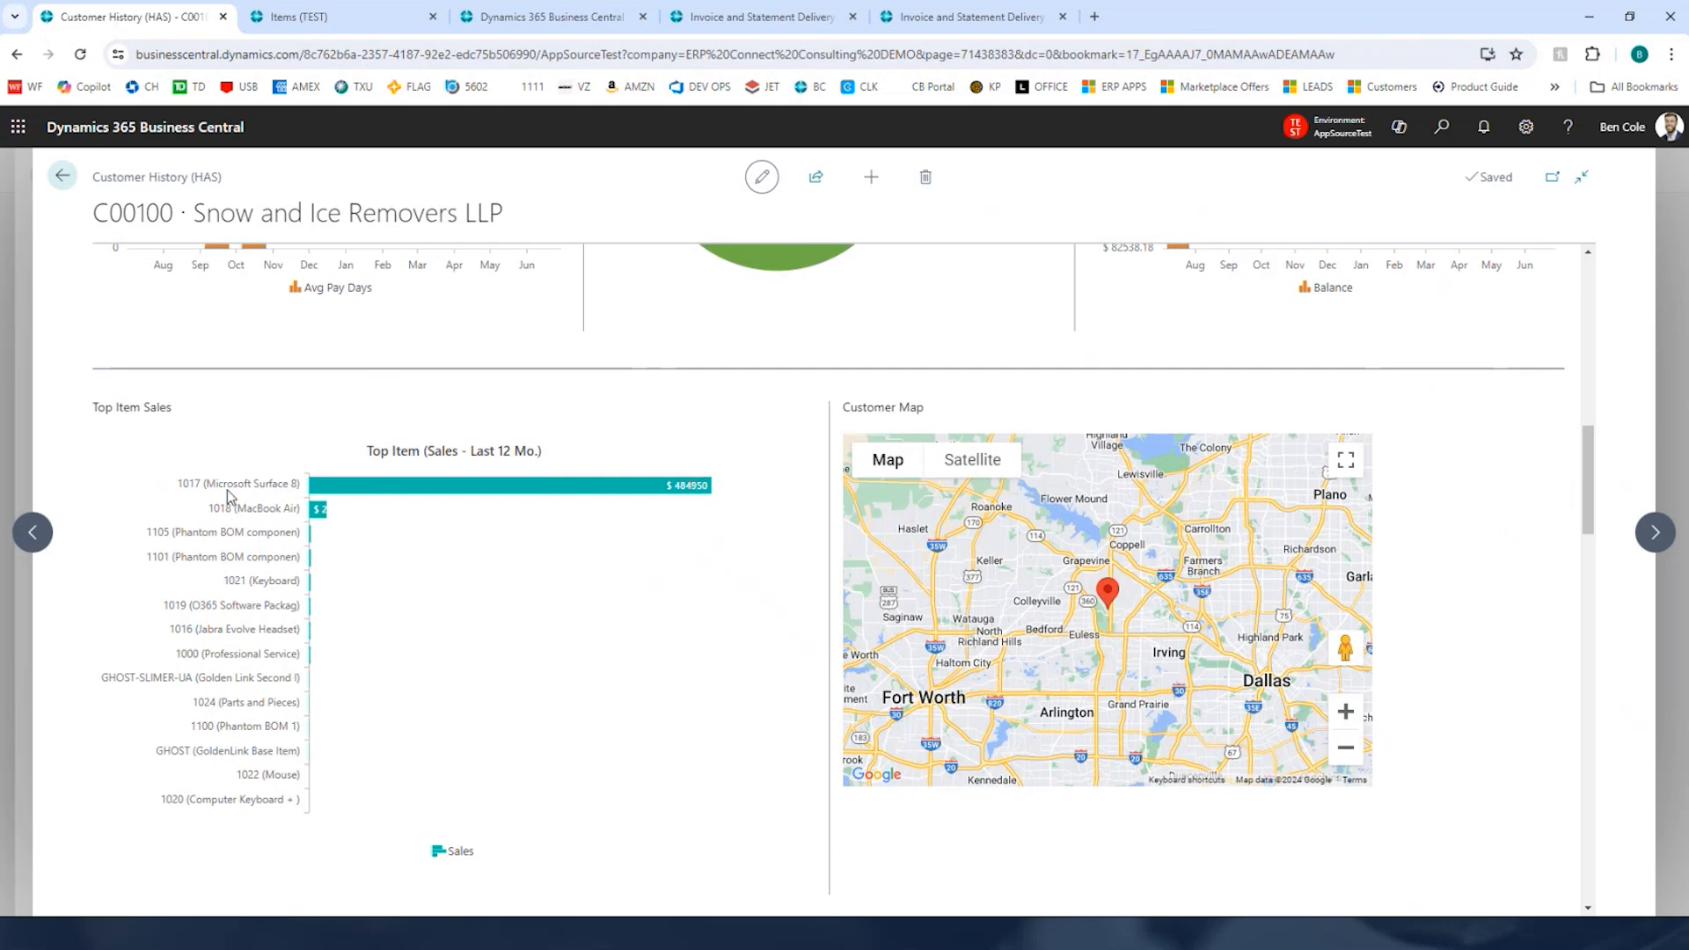
{"action": "mouse_move", "coordinate": [546, 506]}
{"action": "mouse_move", "coordinate": [325, 515]}
{"action": "scroll", "coordinate": [656, 563], "scroll_direction": "down", "scroll_amount": 3}
{"action": "scroll", "coordinate": [630, 368], "scroll_direction": "down", "scroll_amount": 3}
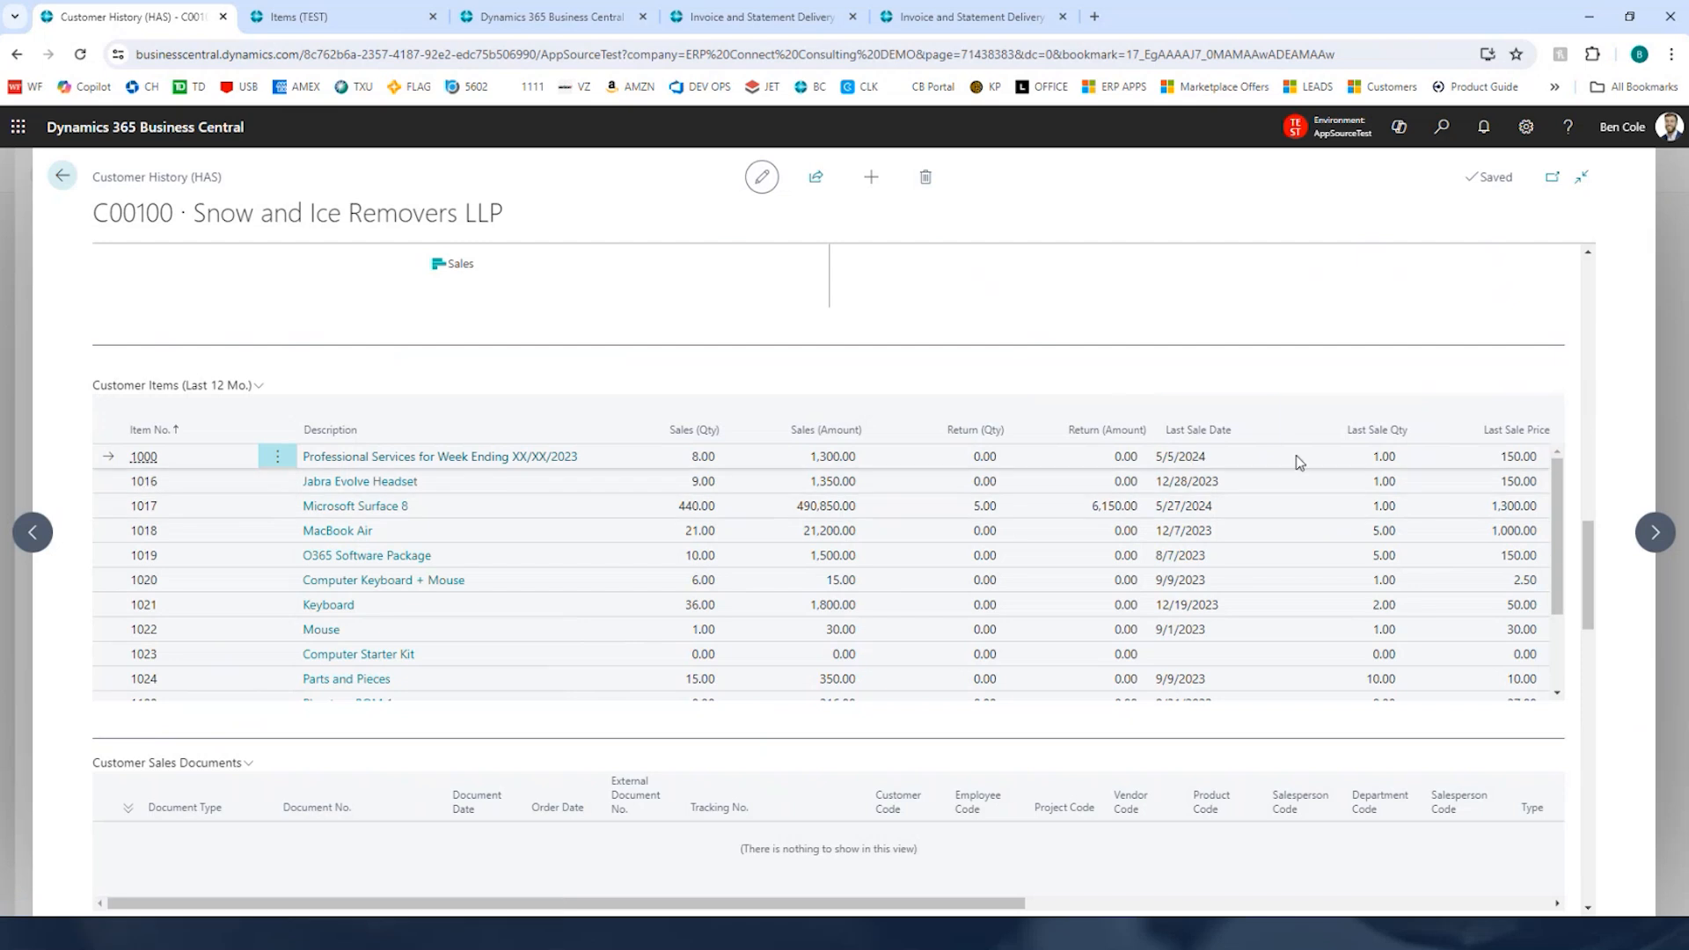
{"action": "scroll", "coordinate": [1011, 407], "scroll_direction": "down", "scroll_amount": 3}
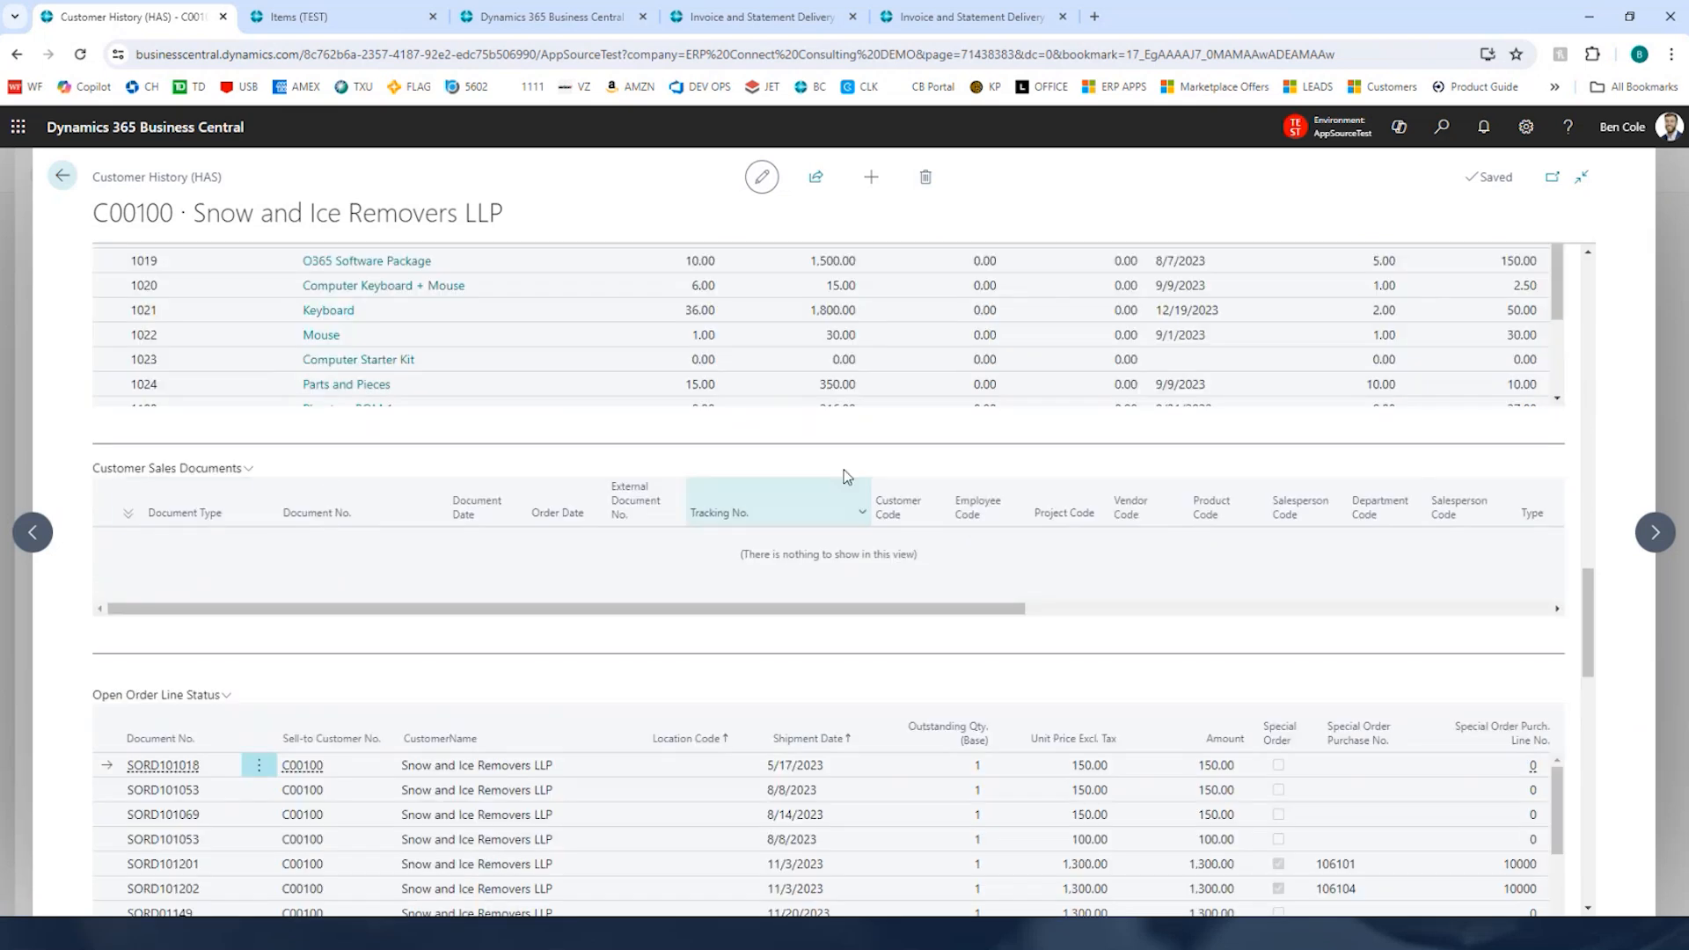
{"action": "left_click_drag", "start_coordinate": [1595, 612], "coordinate": [1603, 668]}
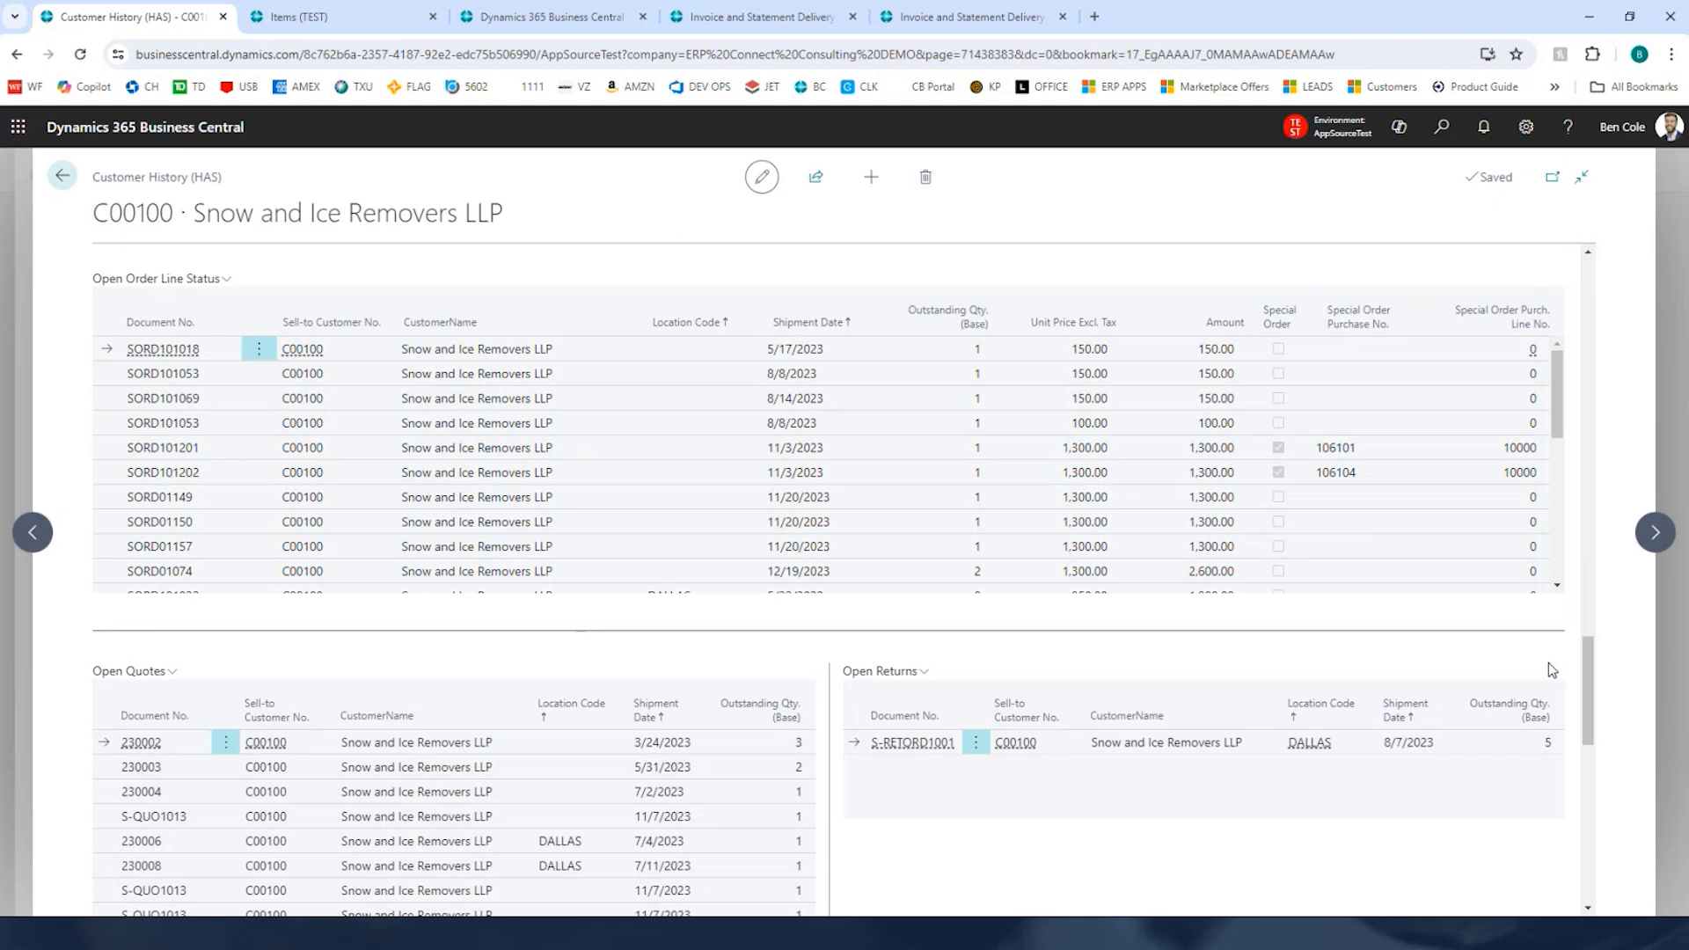
{"action": "left_click_drag", "start_coordinate": [1585, 641], "coordinate": [1601, 758]}
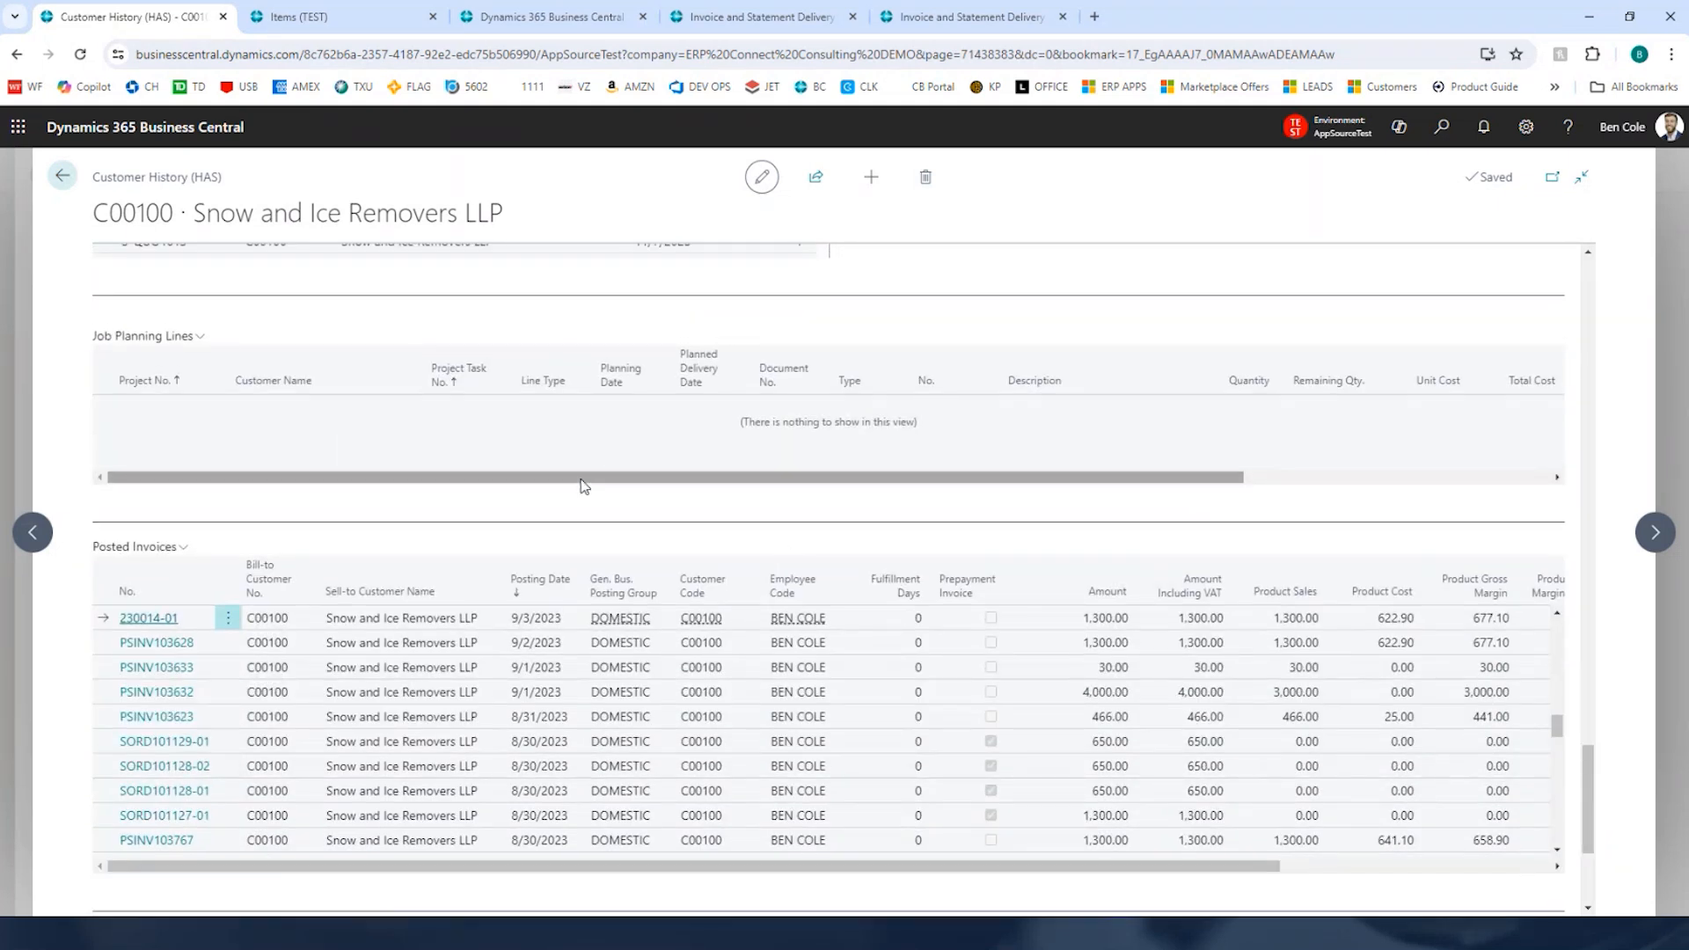
{"action": "scroll", "coordinate": [1551, 693], "scroll_direction": "down", "scroll_amount": 3}
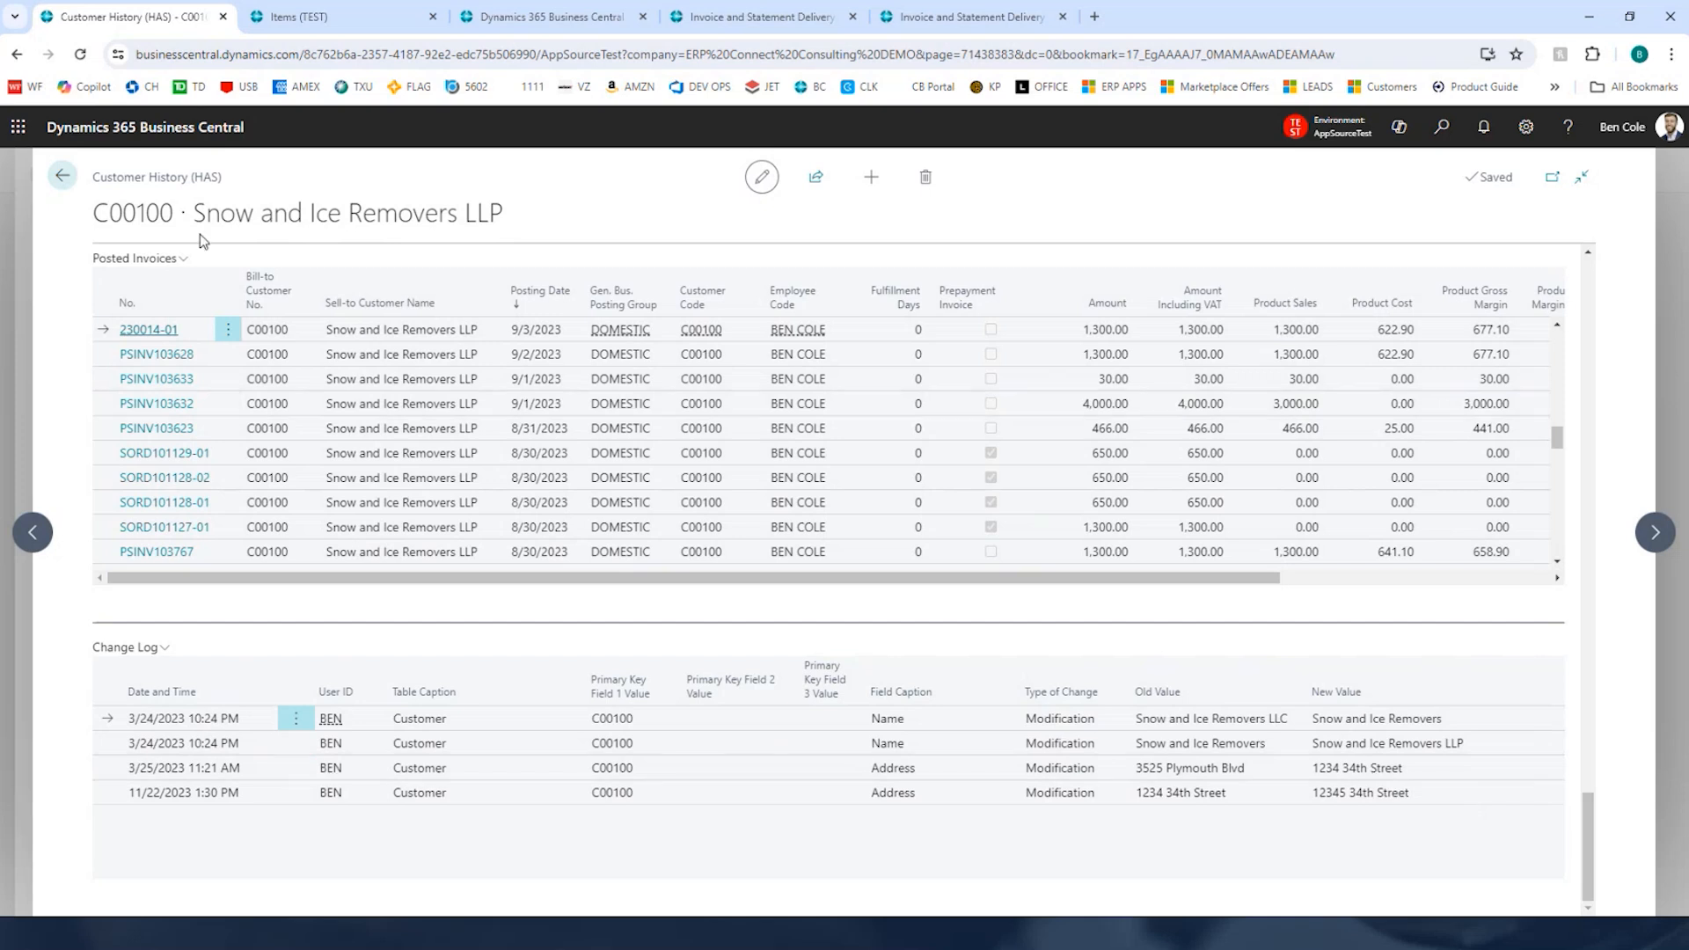
Step: Return from the customer history to the customer list and close the Customers tab
{"action": "left_click", "coordinate": [70, 179]}
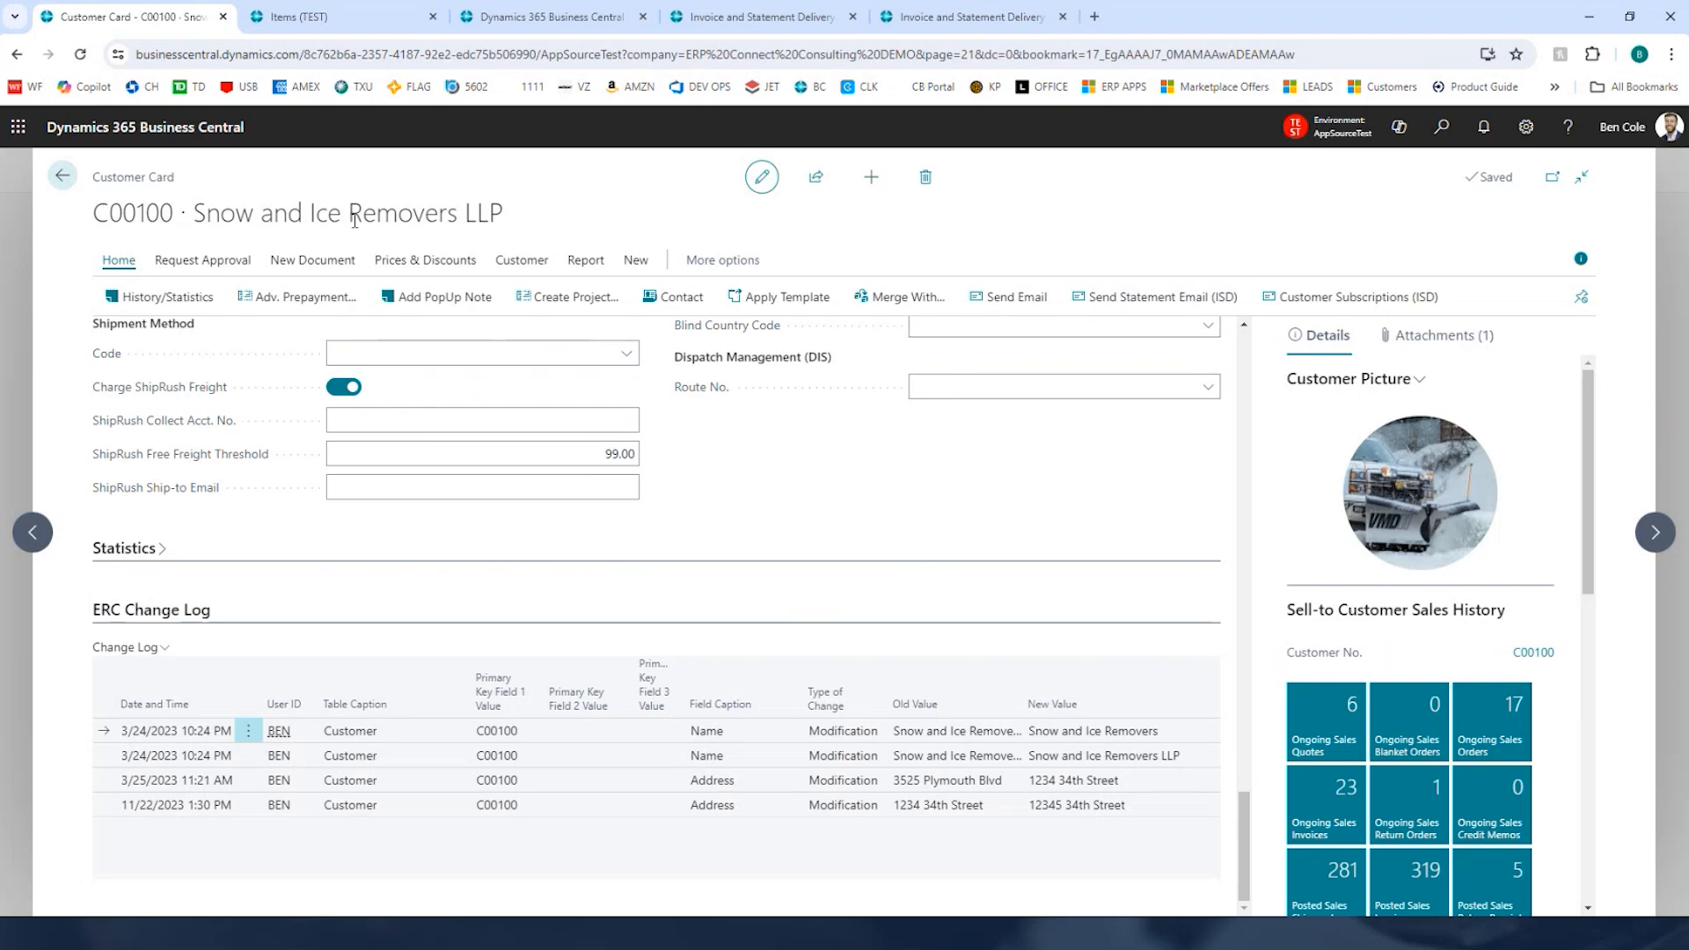
{"action": "left_click", "coordinate": [60, 181]}
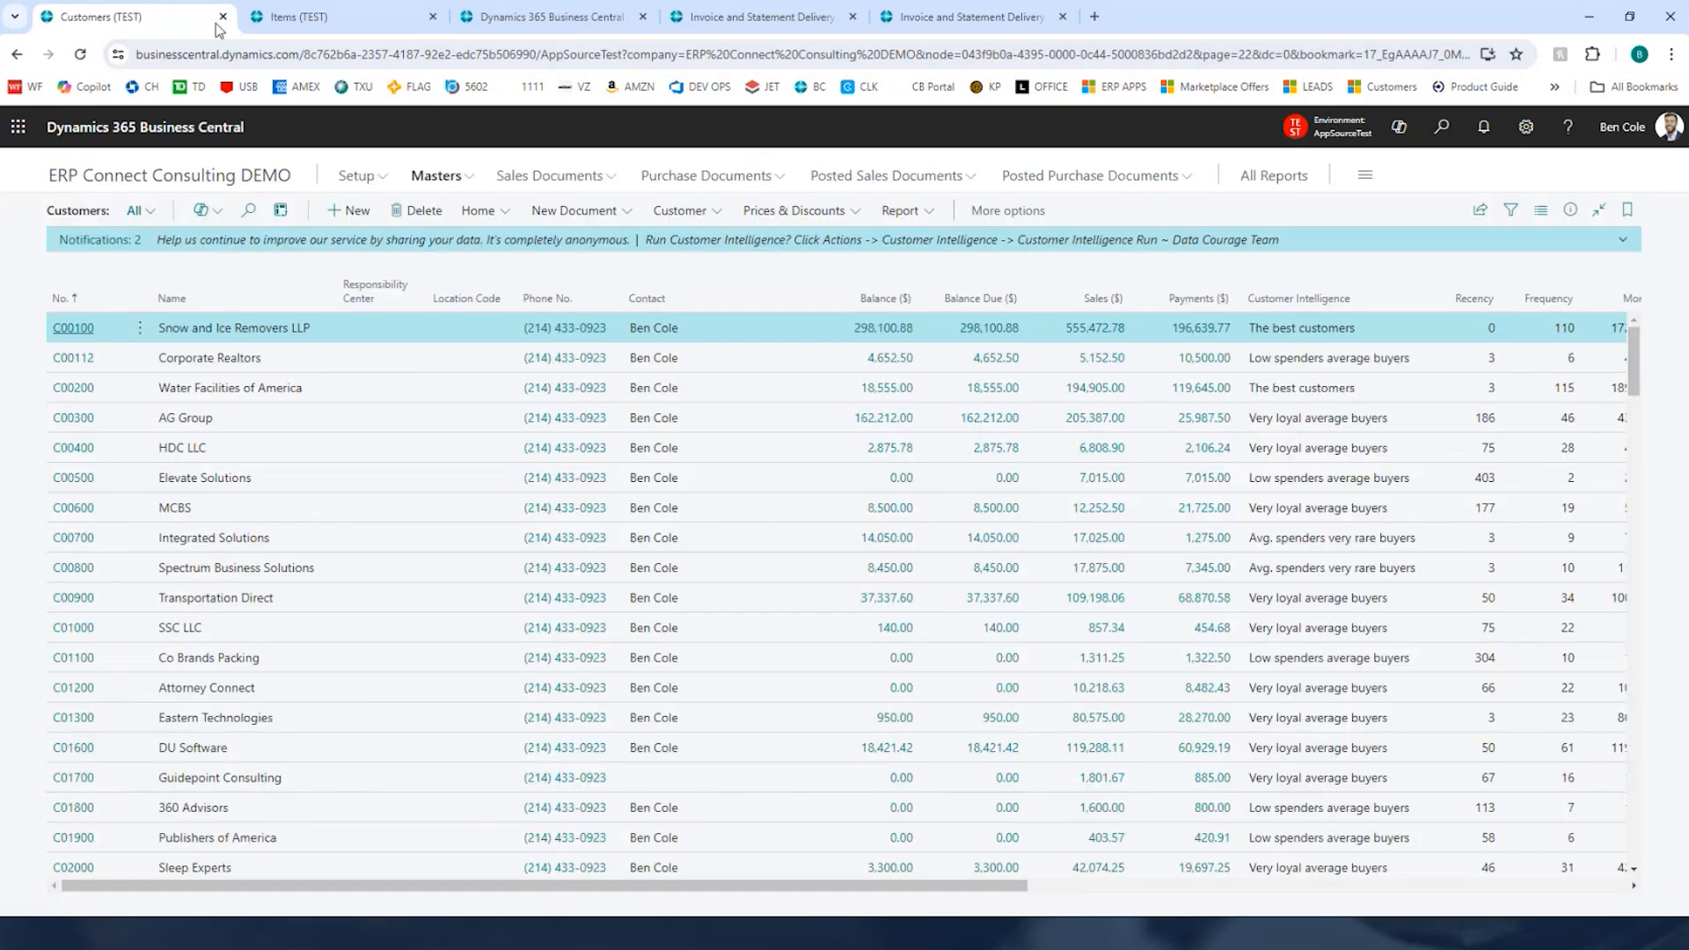
{"action": "left_click", "coordinate": [222, 17]}
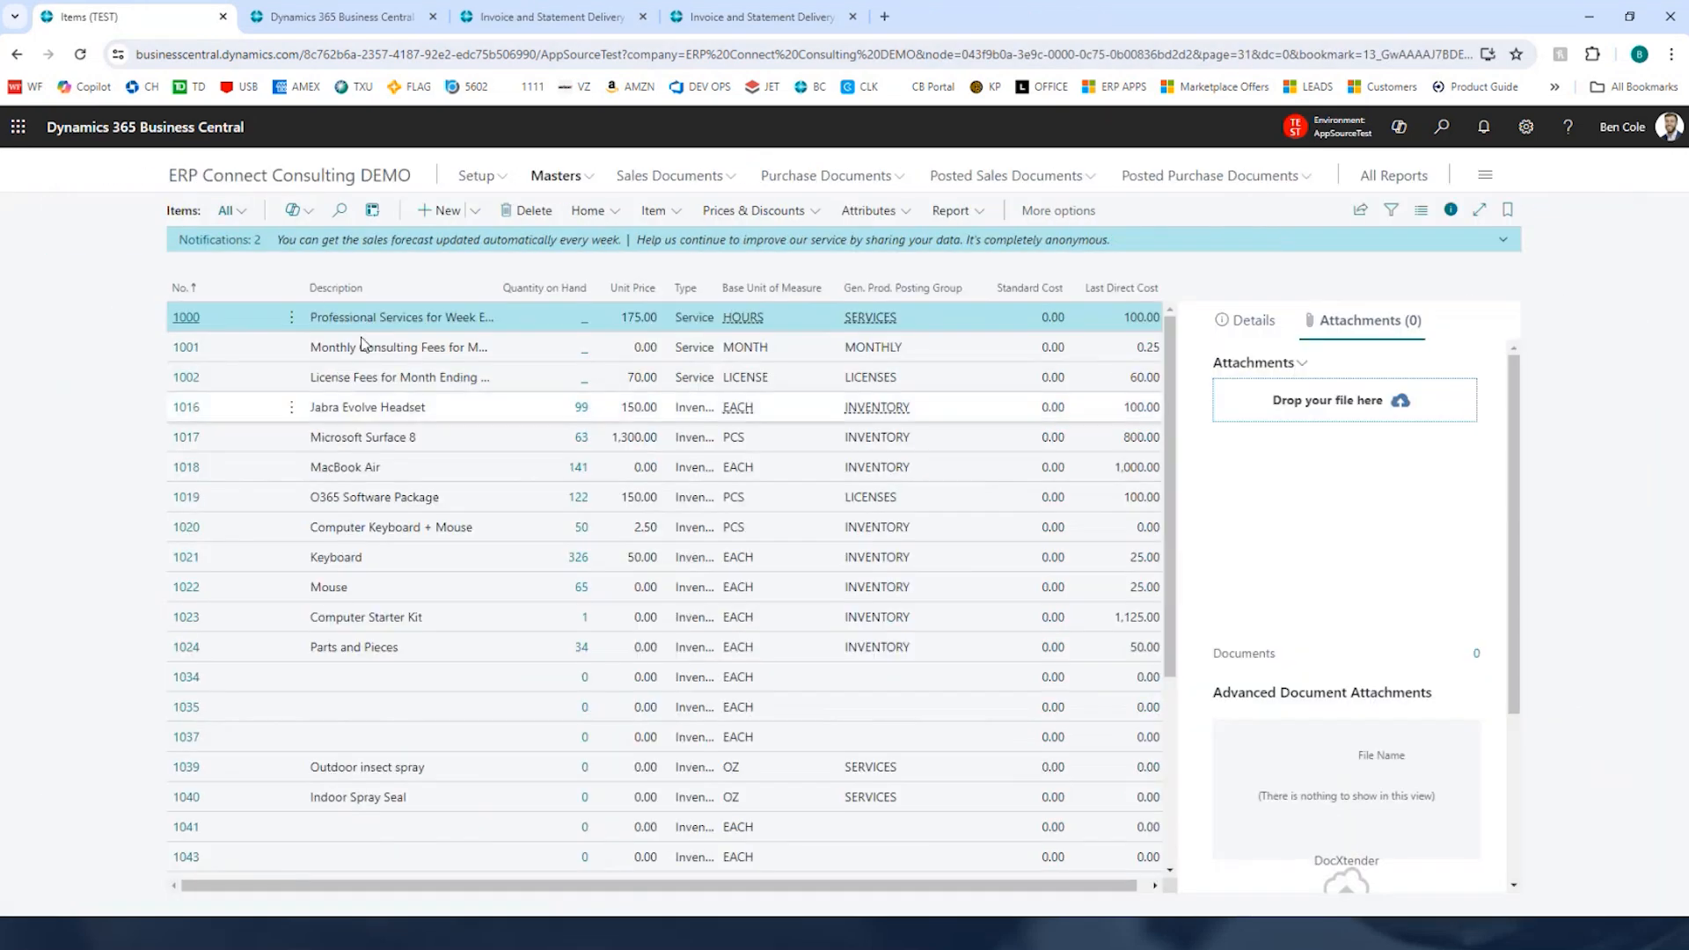
Step: Open the card for item 1017 Microsoft Surface 8 and review its inventory details and ERC change log
{"action": "left_click", "coordinate": [371, 435]}
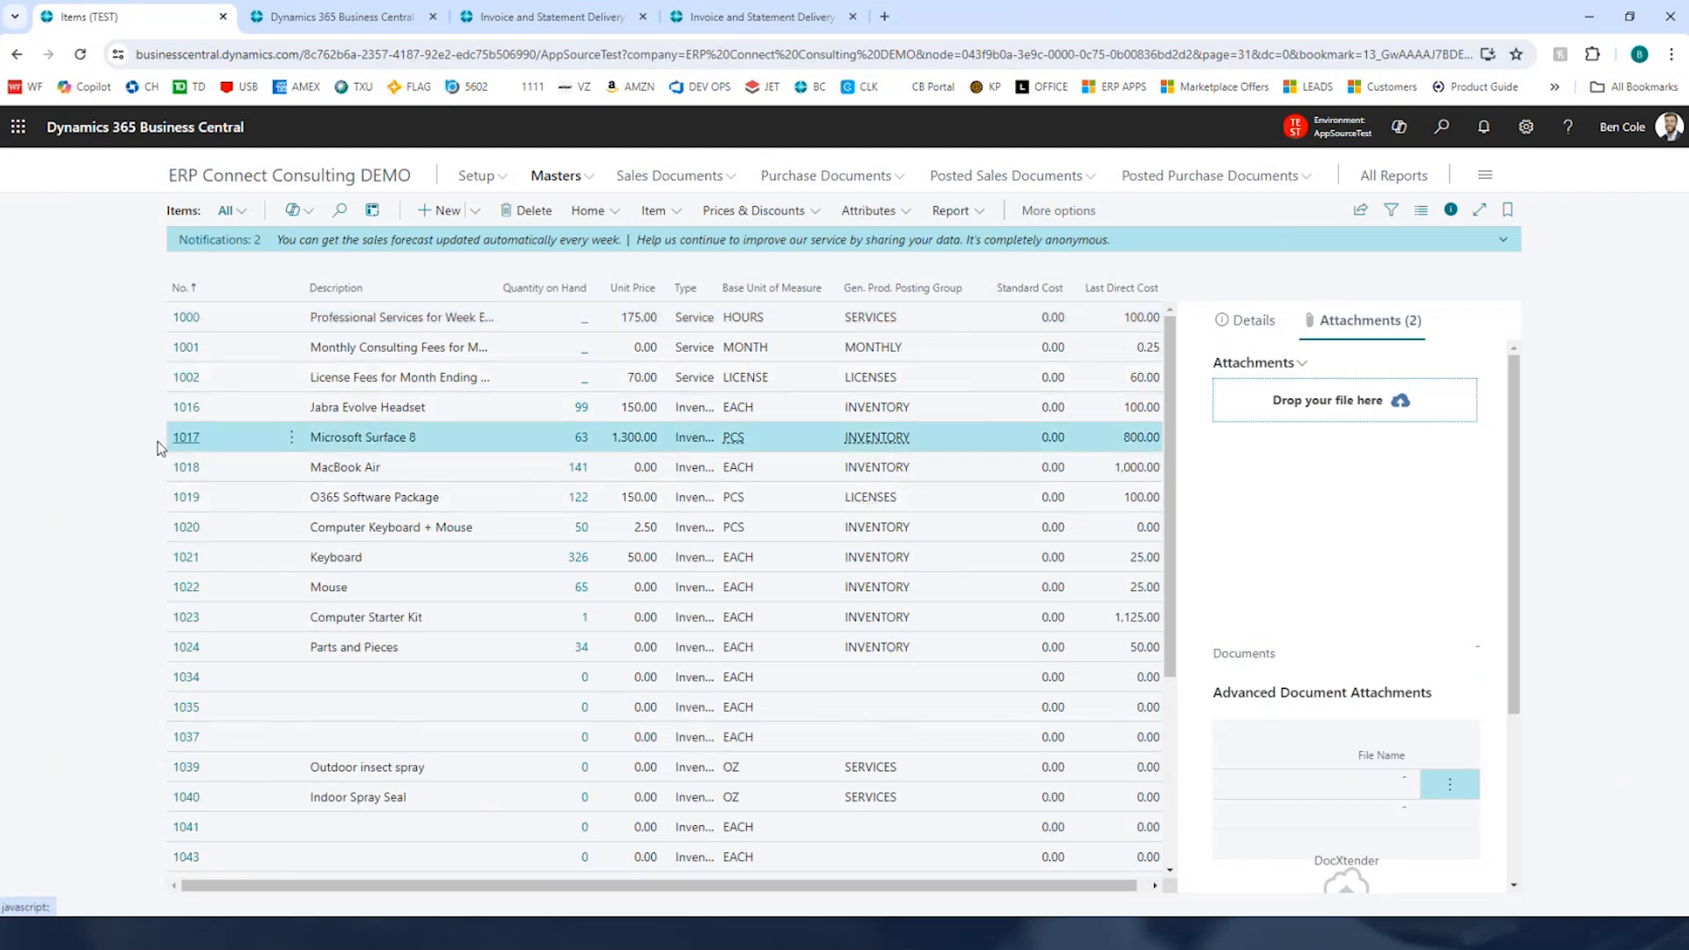
{"action": "left_click", "coordinate": [184, 447]}
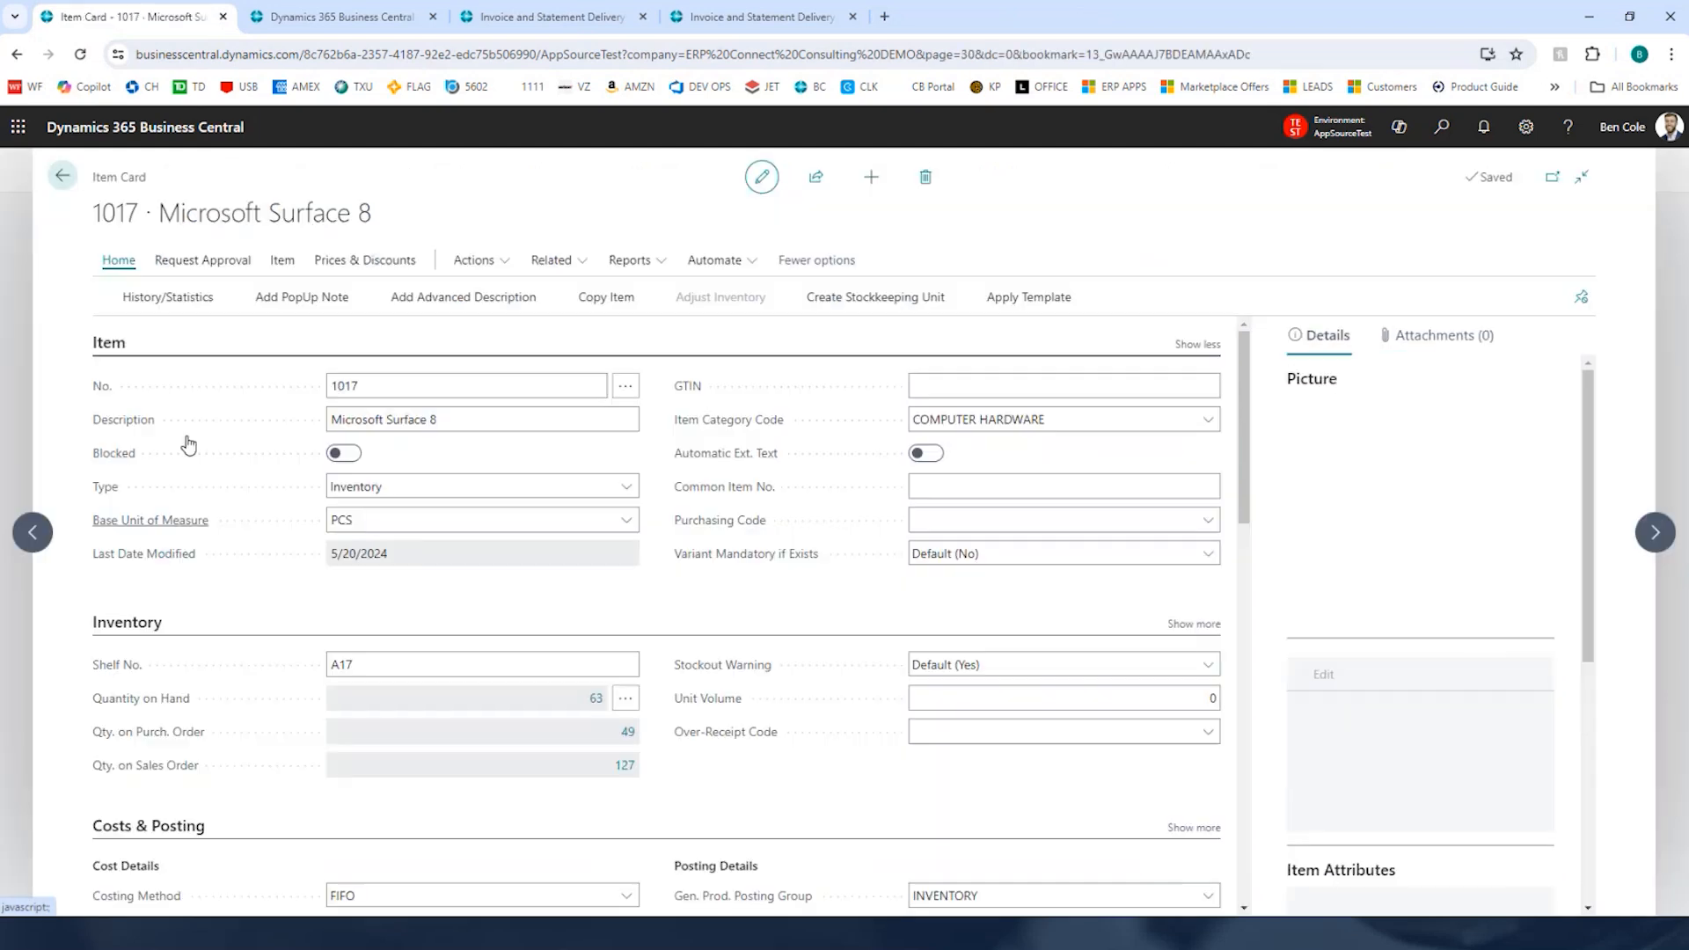
{"action": "scroll", "coordinate": [558, 546], "scroll_direction": "down", "scroll_amount": 15}
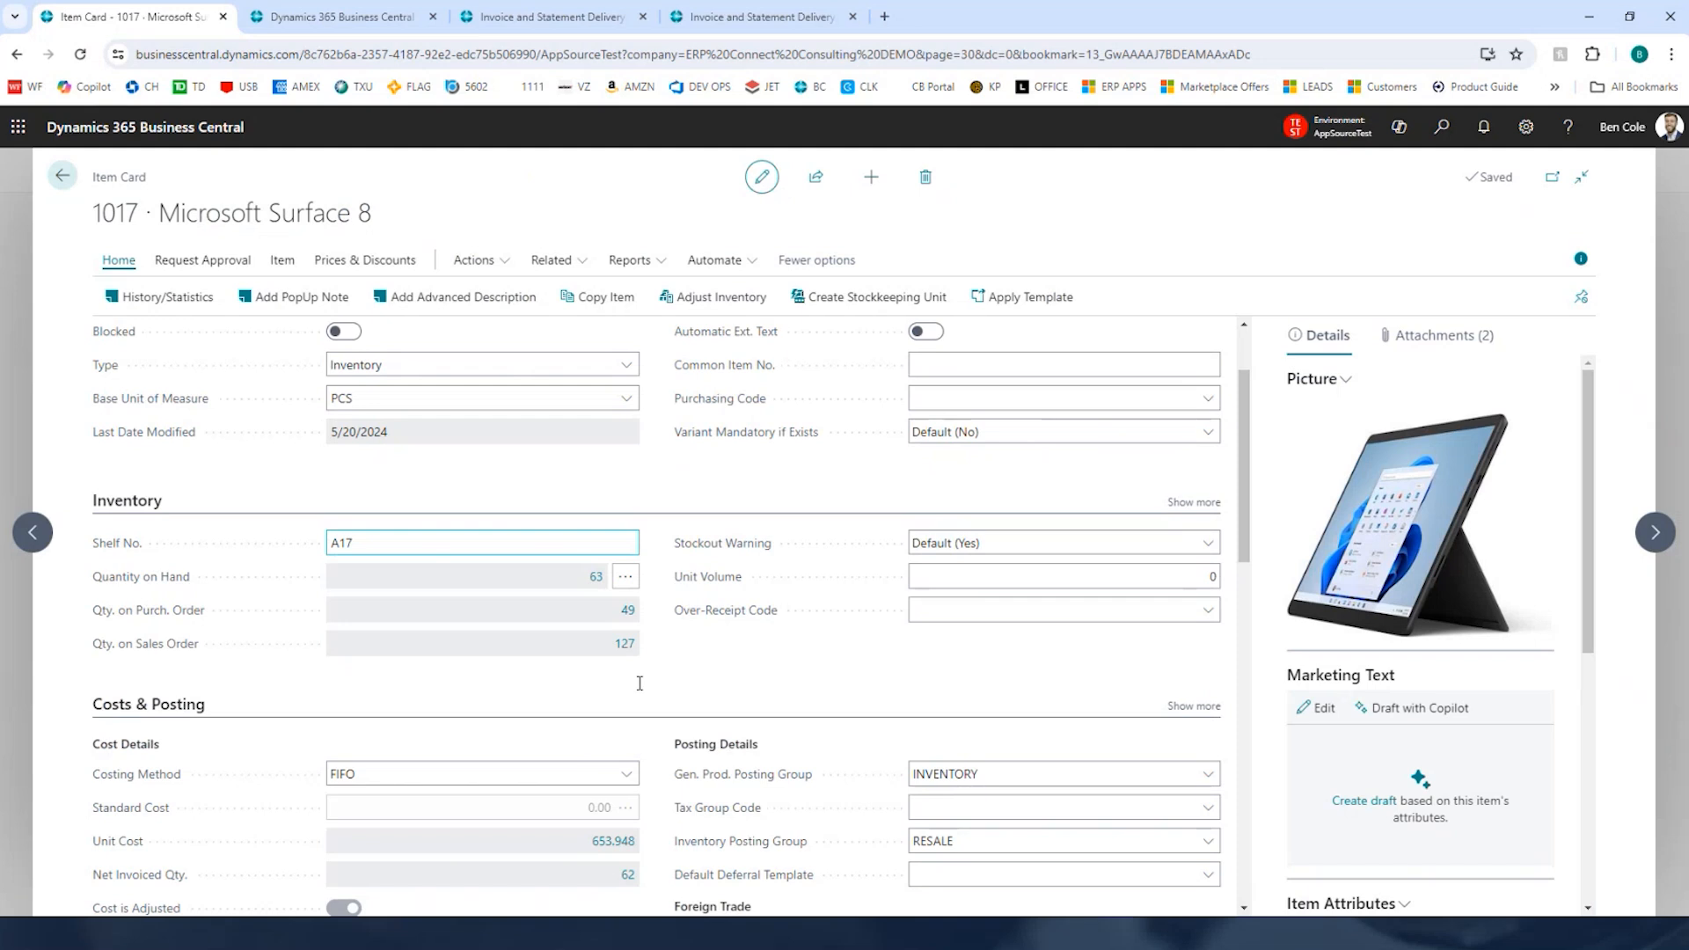
{"action": "scroll", "coordinate": [577, 821], "scroll_direction": "down", "scroll_amount": 3}
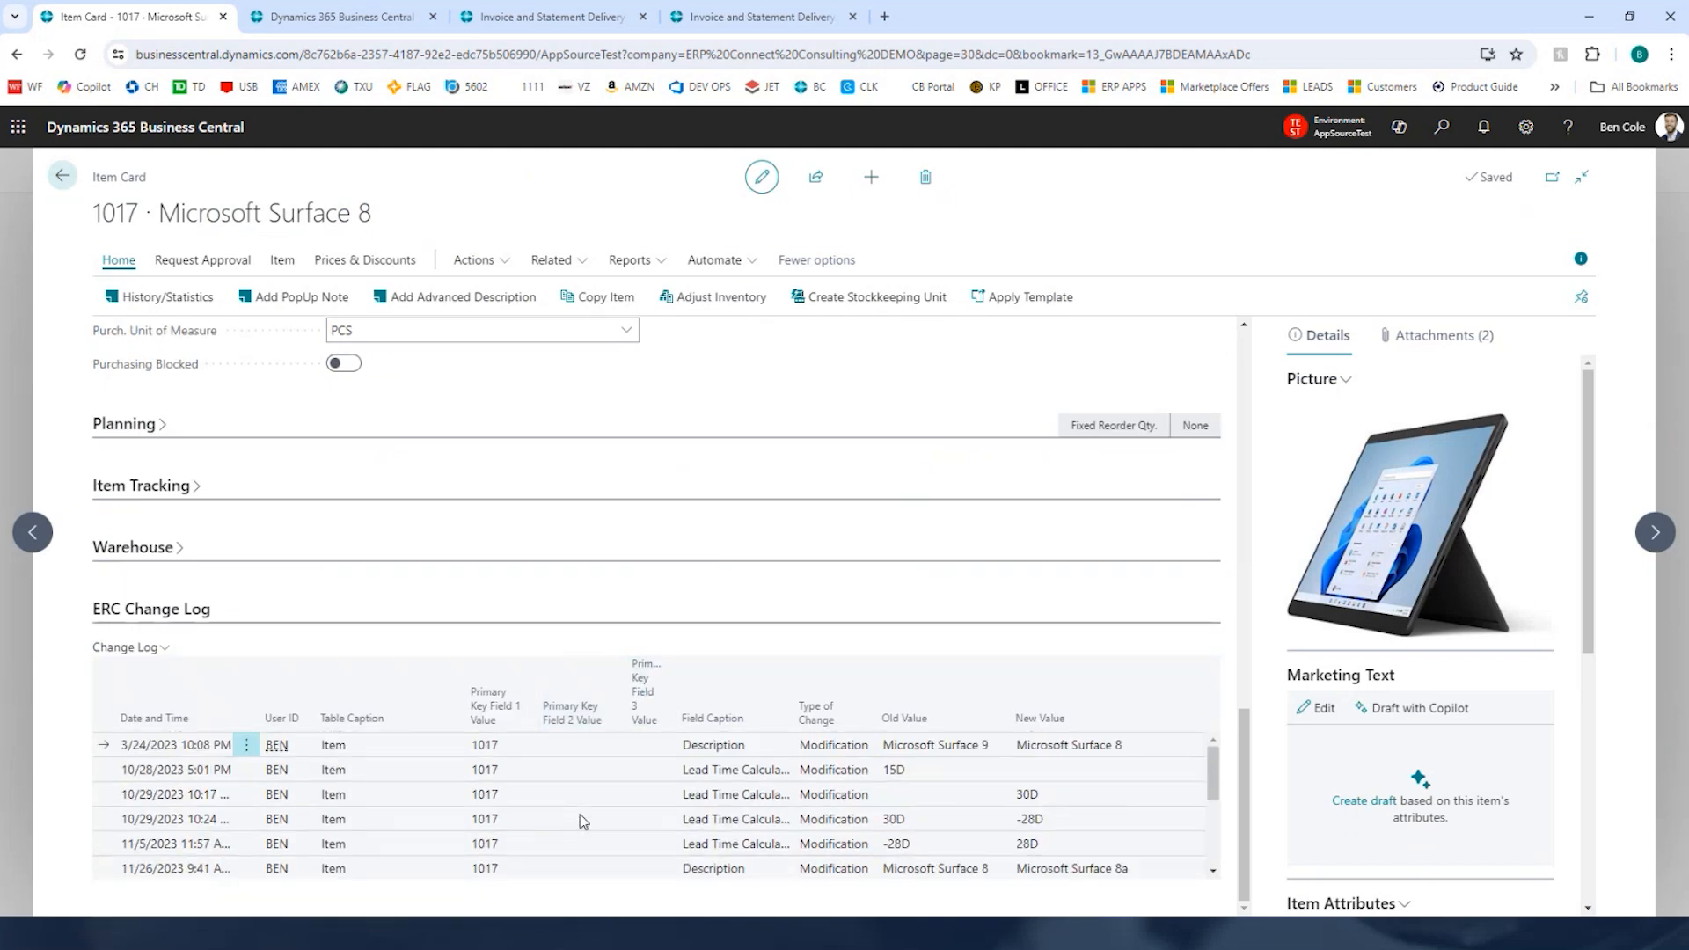
{"action": "scroll", "coordinate": [928, 790], "scroll_direction": "up", "scroll_amount": 5}
Step: Open the History/Statistics page for the Microsoft Surface 8 item
{"action": "left_click", "coordinate": [274, 262]}
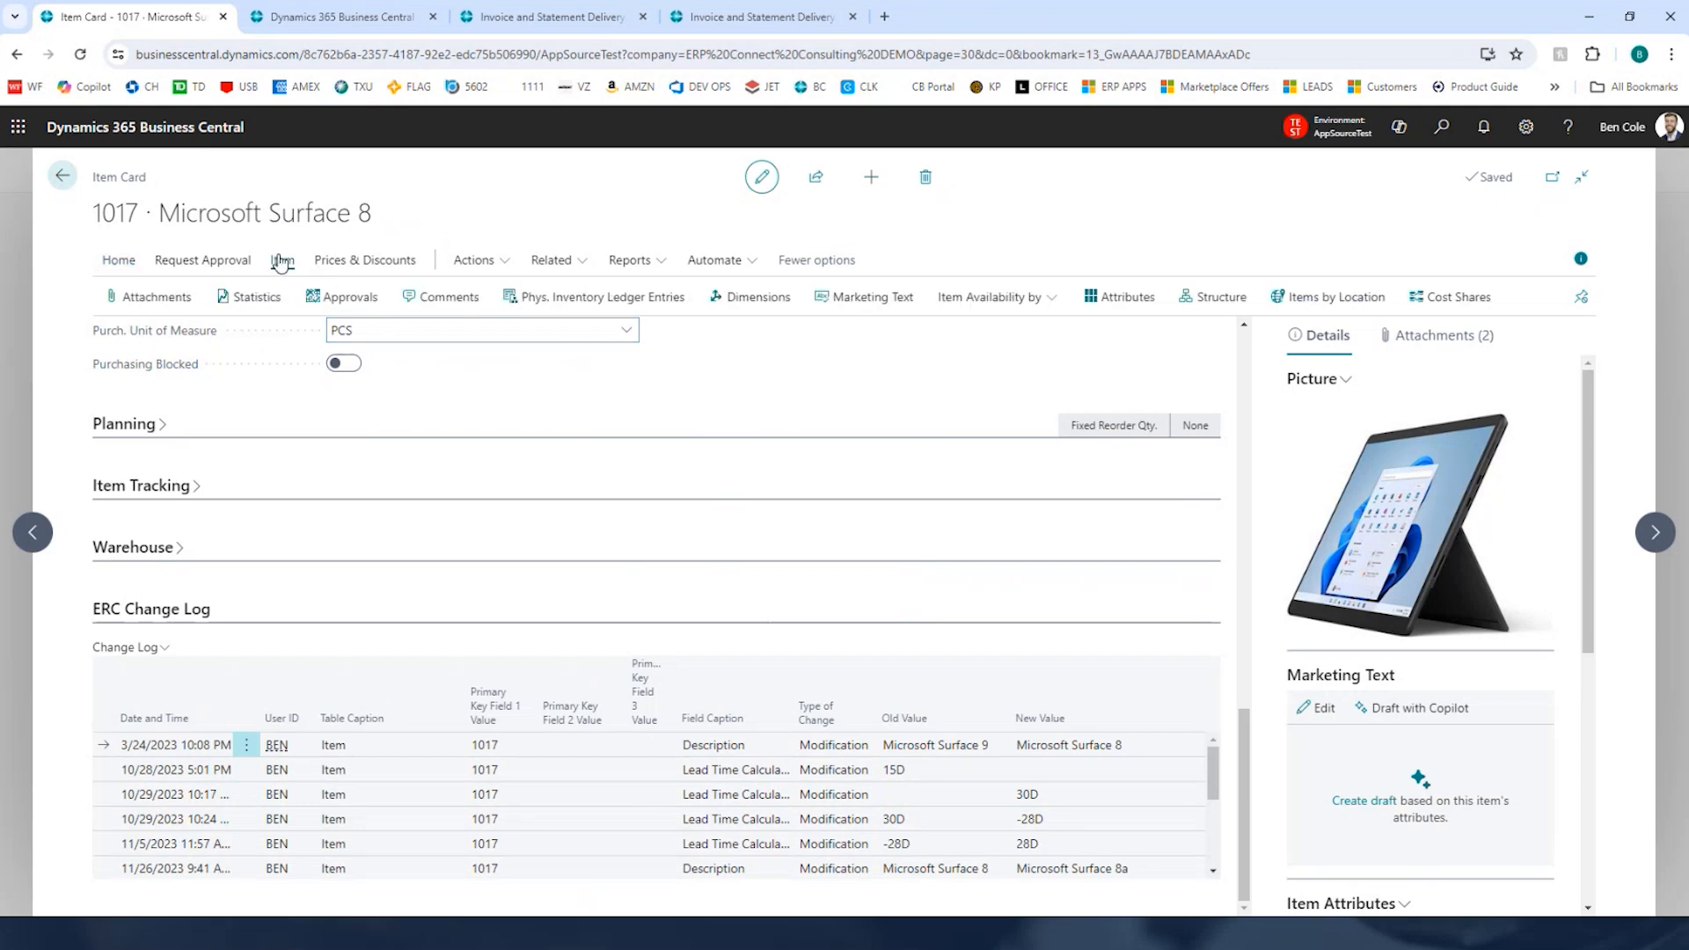
{"action": "left_click", "coordinate": [117, 261]}
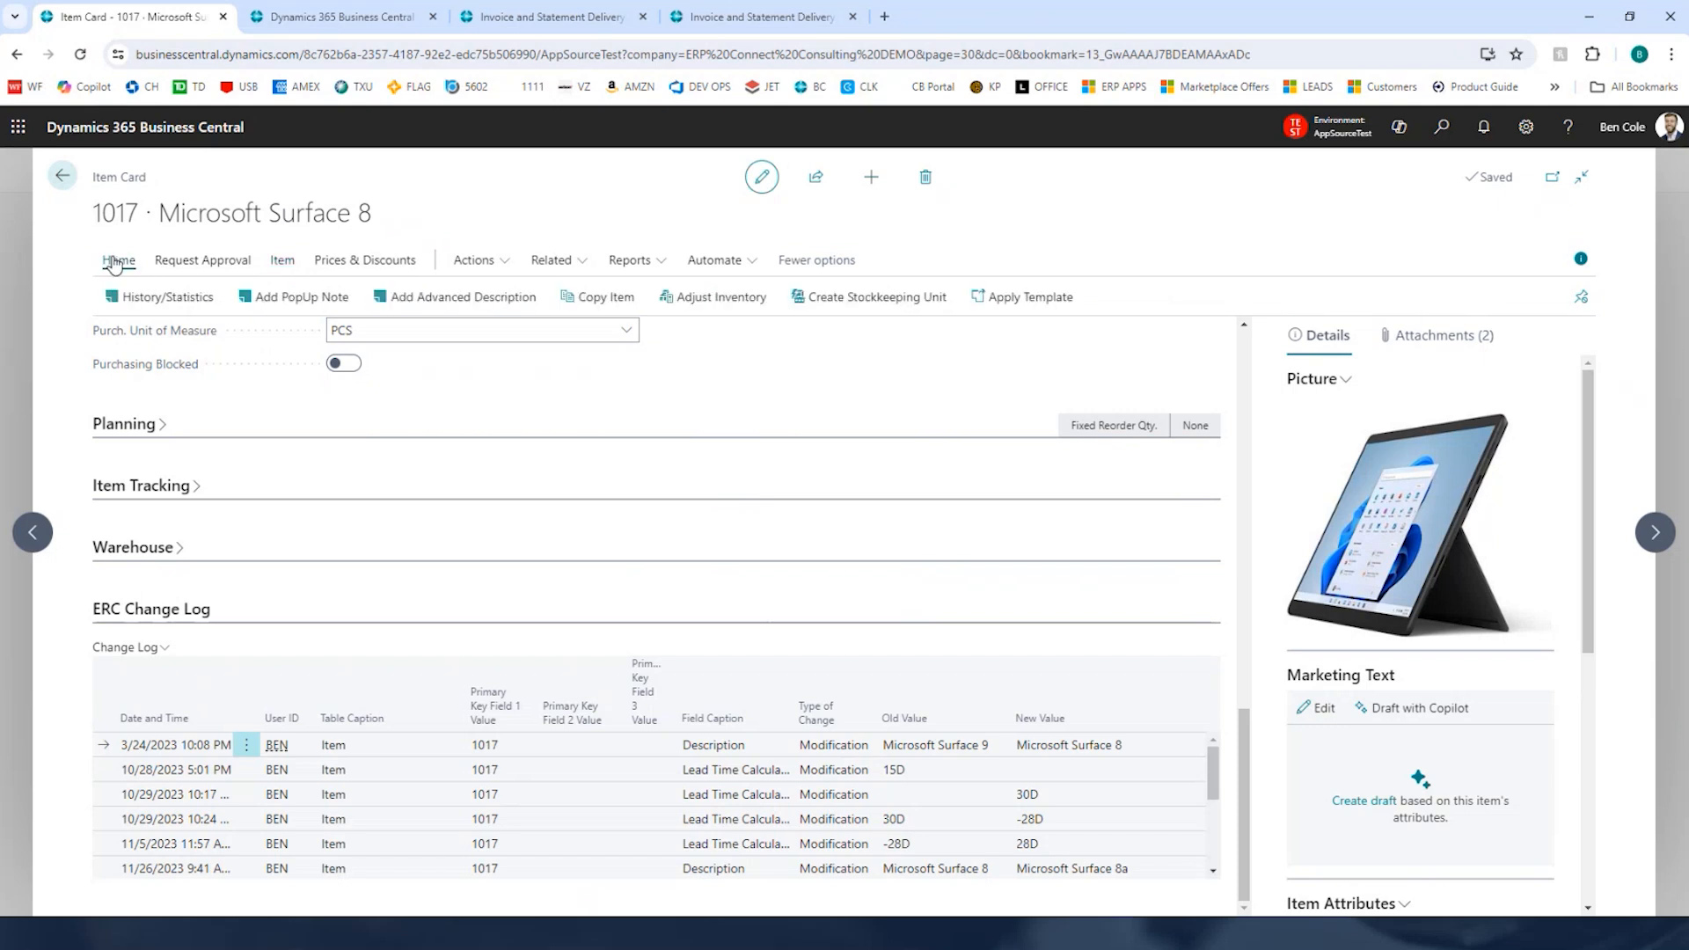
{"action": "left_click", "coordinate": [149, 293]}
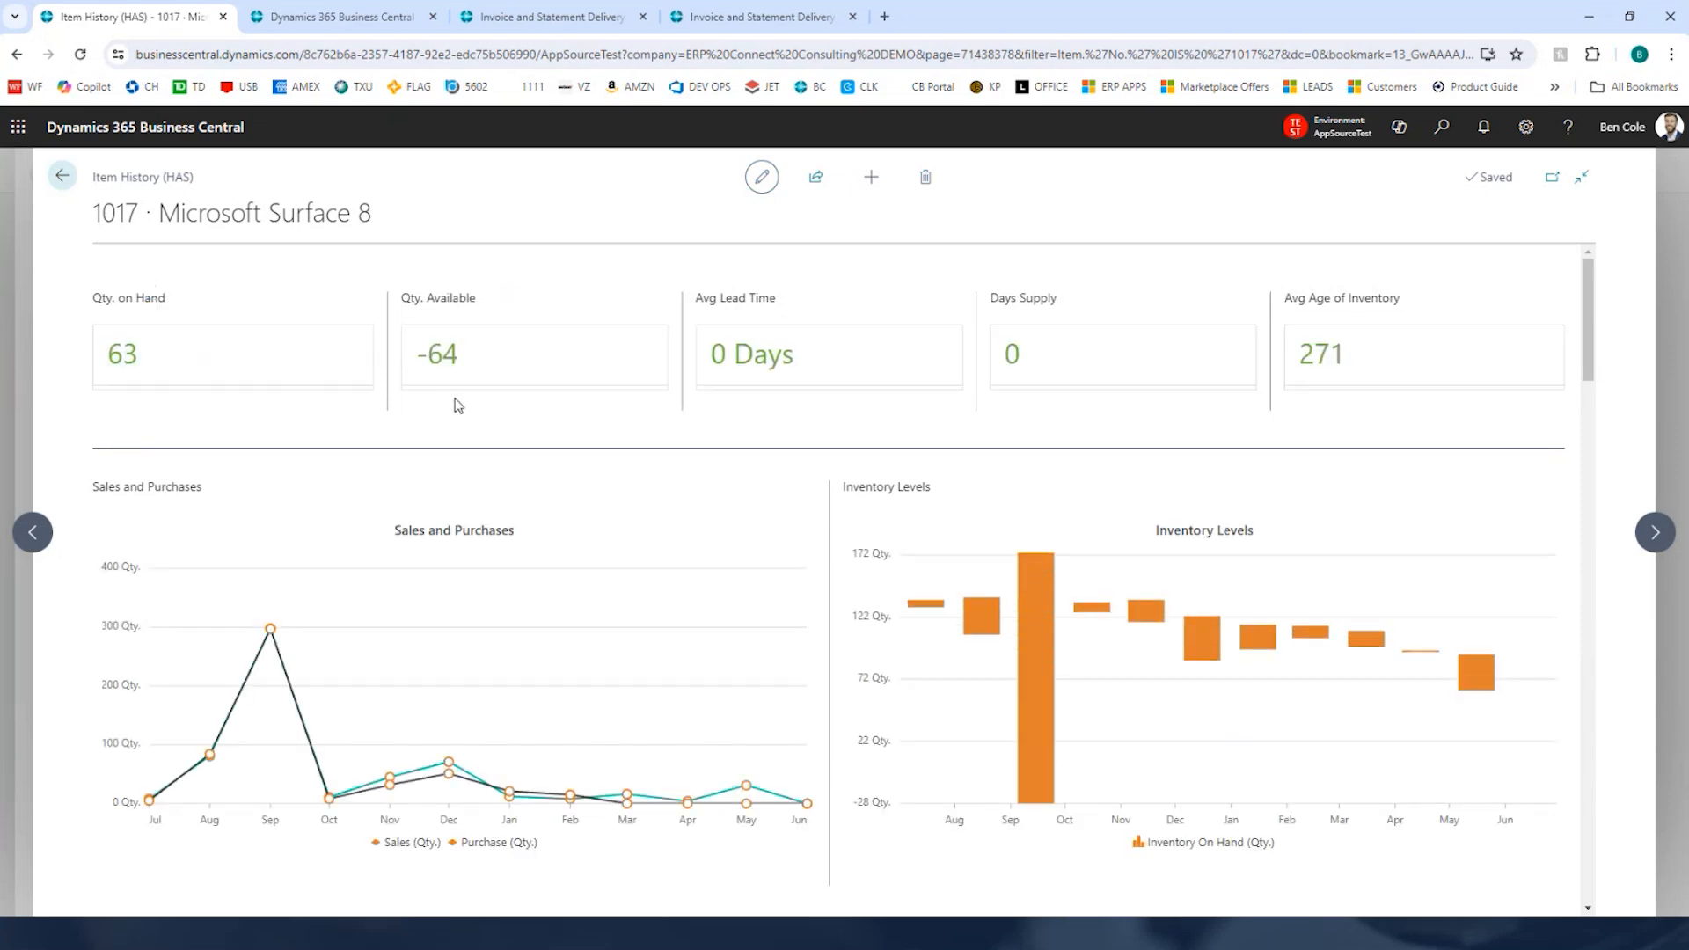
Step: Review the item history page's KPIs, price trends, open documents, inventory by location, aging and change log, then return to the item card
{"action": "scroll", "coordinate": [826, 519], "scroll_direction": "down", "scroll_amount": 6}
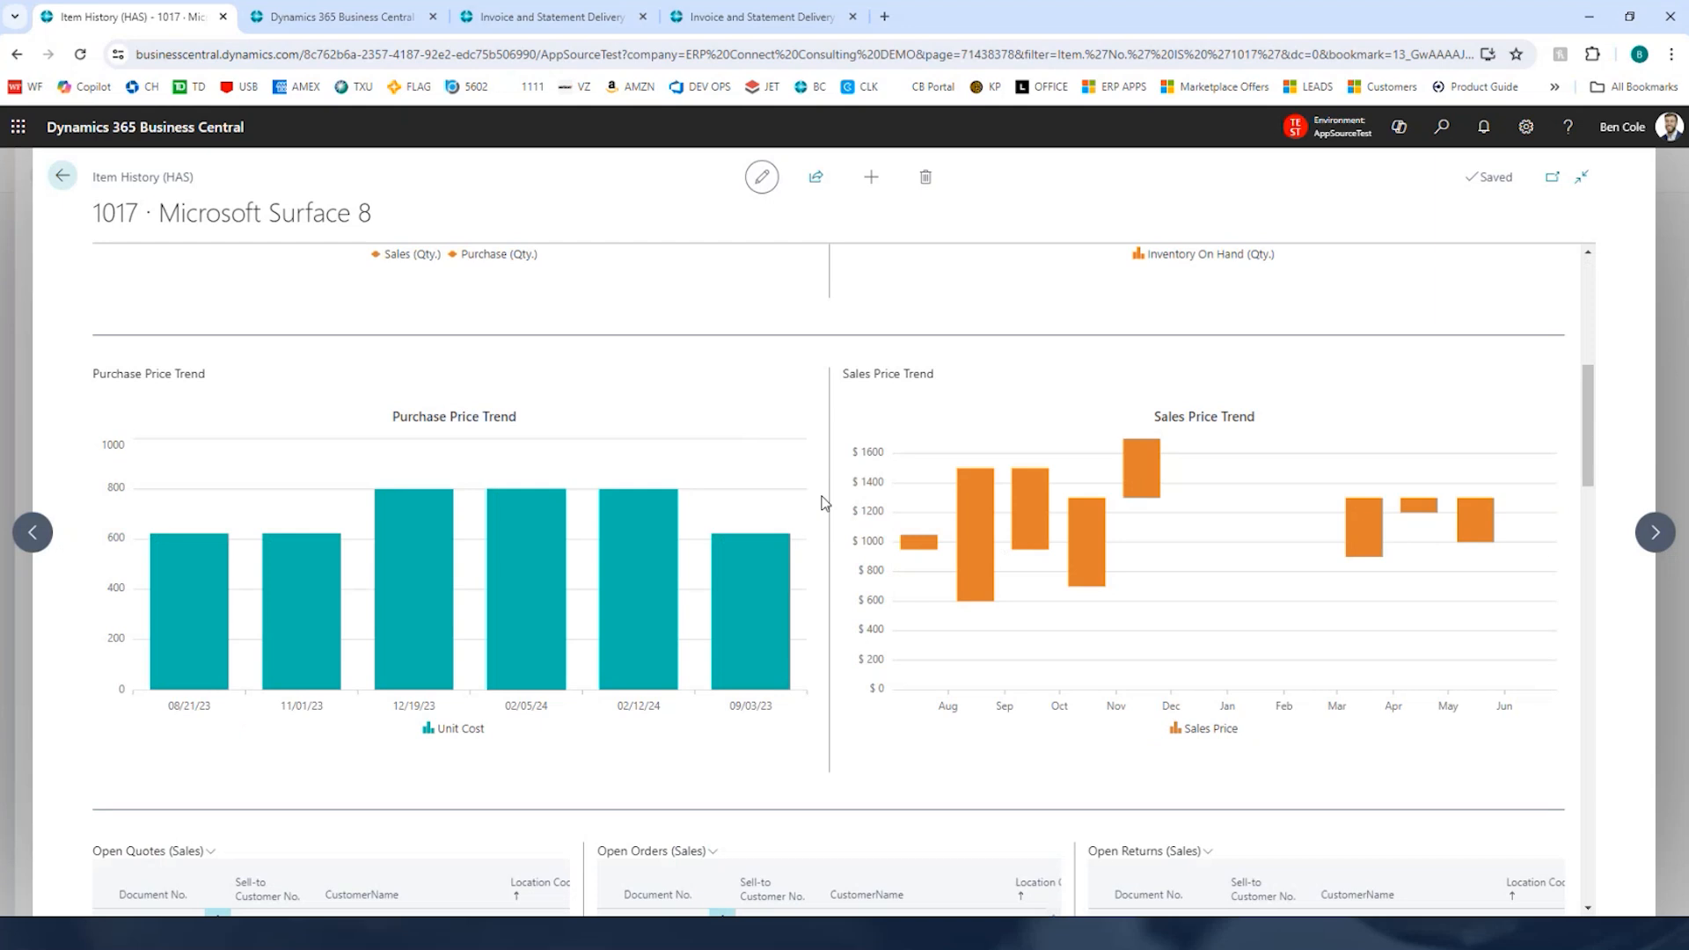
{"action": "scroll", "coordinate": [972, 545], "scroll_direction": "down", "scroll_amount": 2}
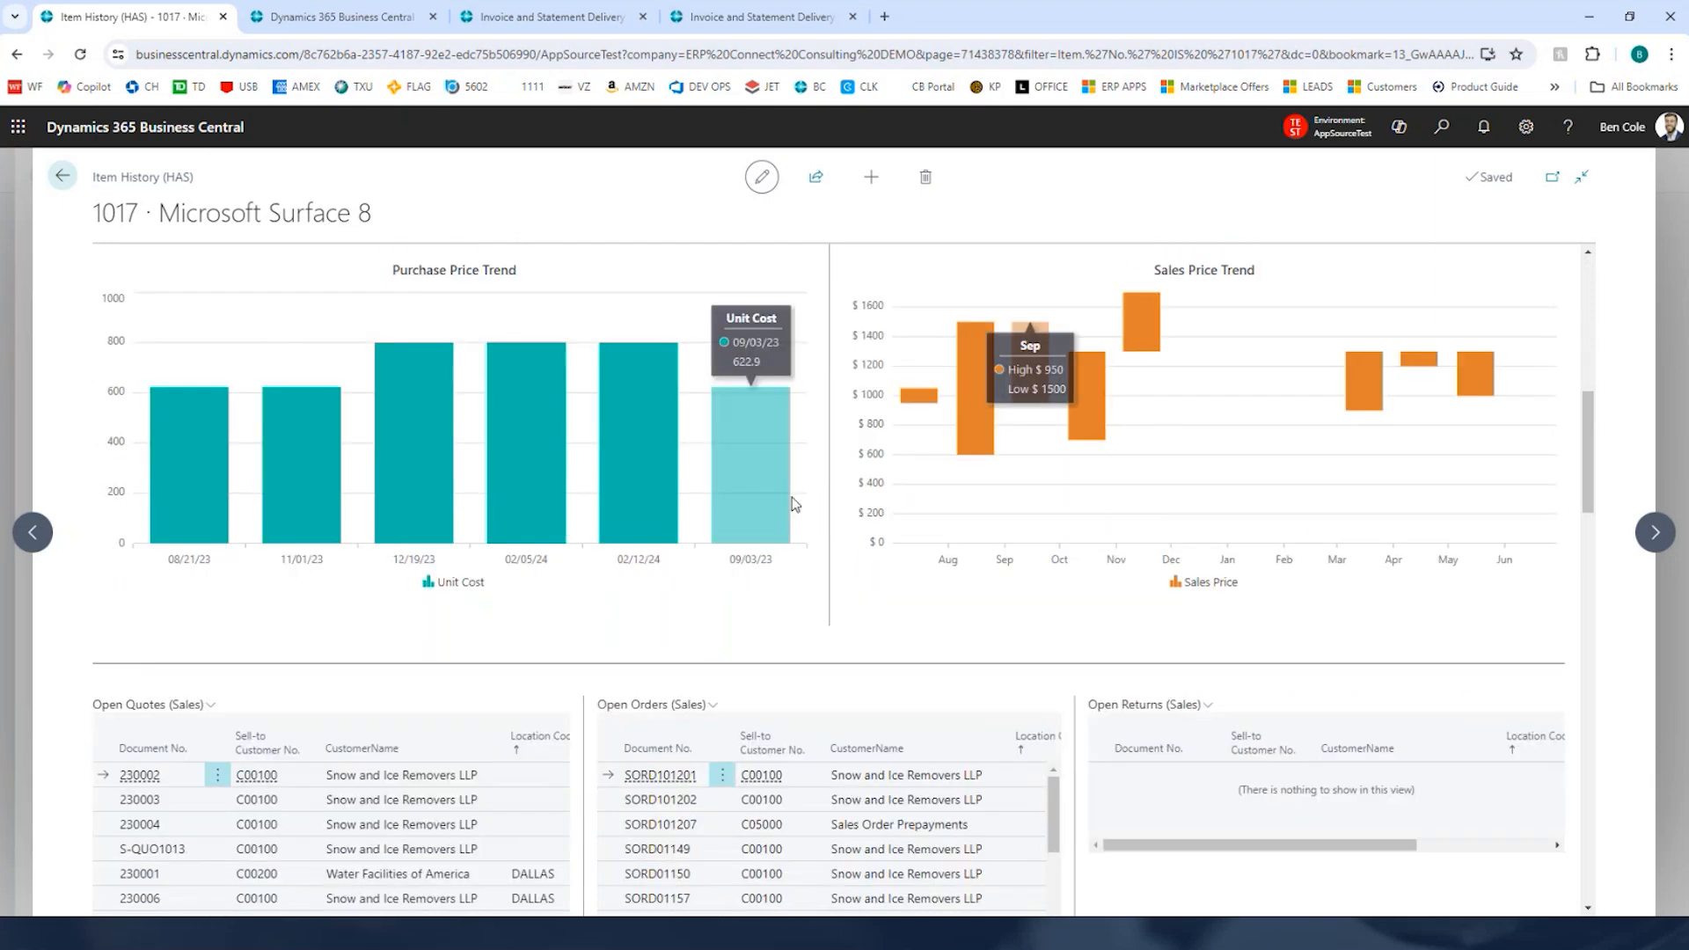
{"action": "scroll", "coordinate": [794, 504], "scroll_direction": "down", "scroll_amount": 4}
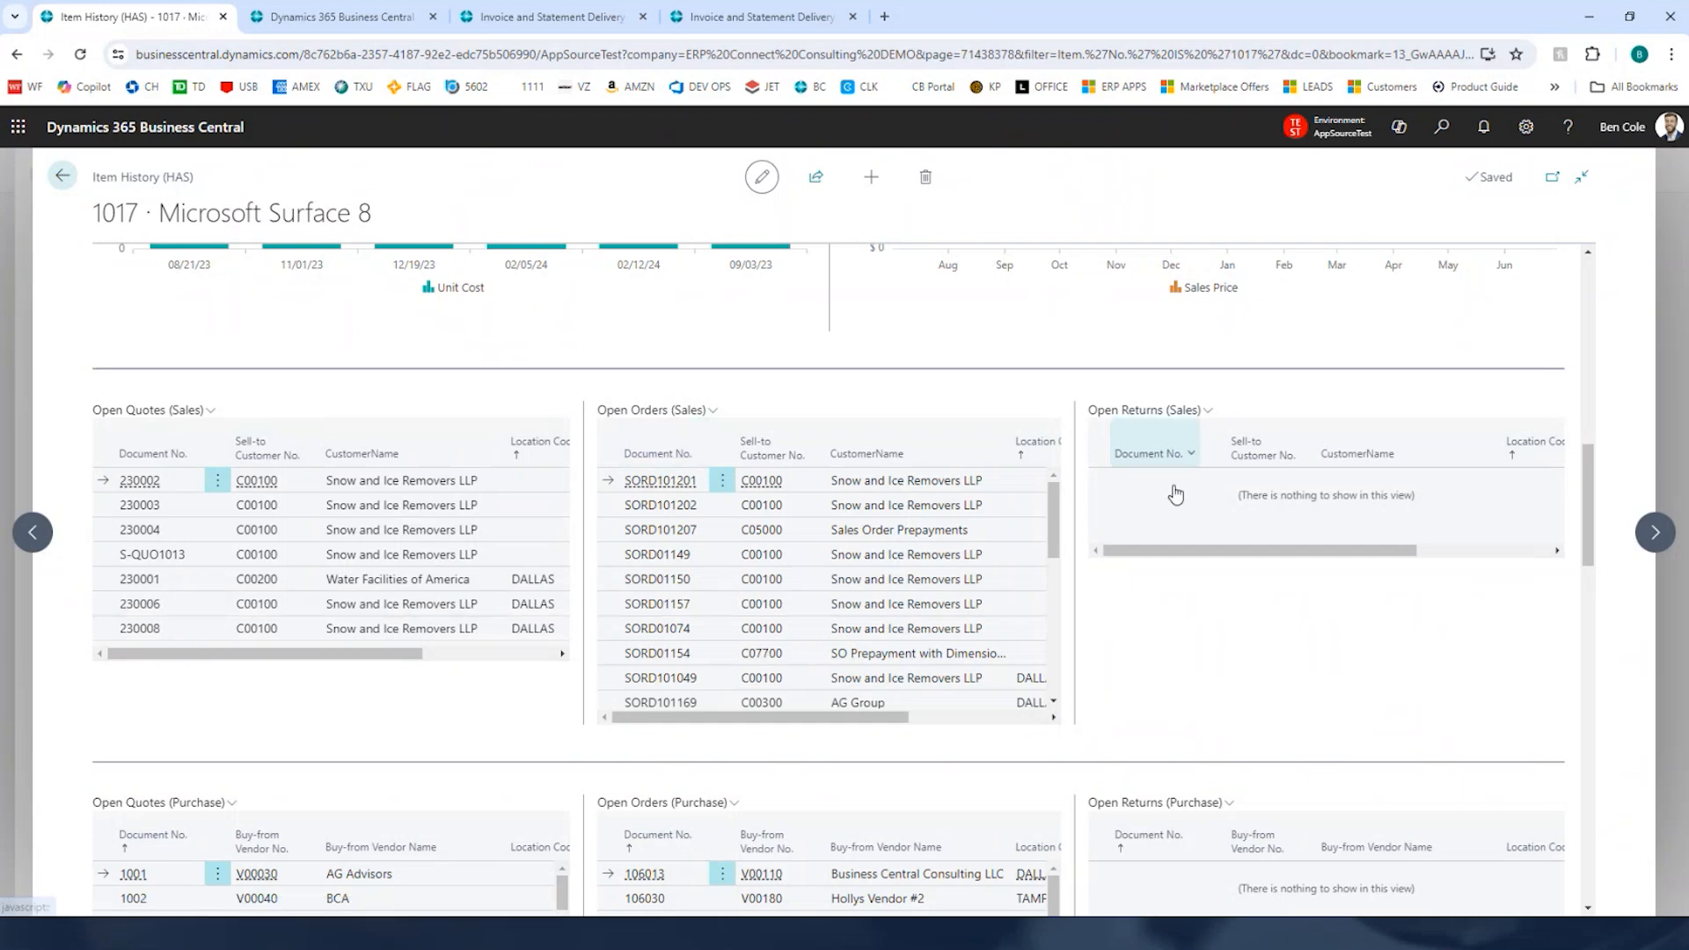
{"action": "scroll", "coordinate": [1175, 495], "scroll_direction": "down", "scroll_amount": 4}
{"action": "scroll", "coordinate": [1163, 574], "scroll_direction": "down", "scroll_amount": 6}
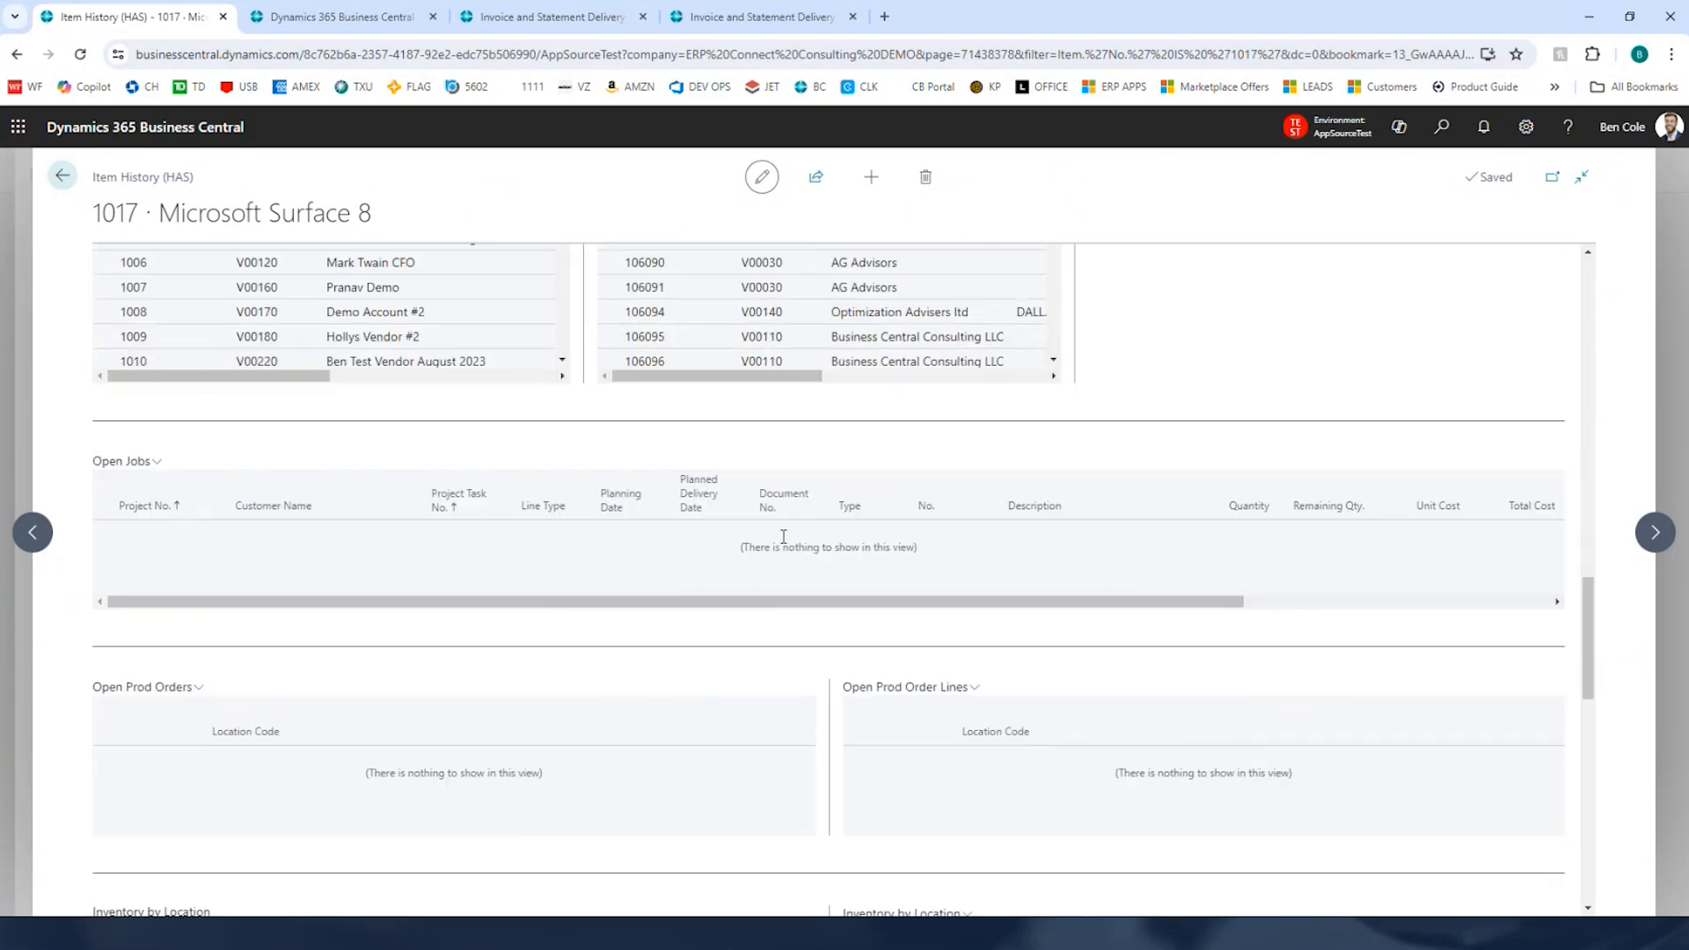
{"action": "scroll", "coordinate": [396, 721], "scroll_direction": "down", "scroll_amount": 3}
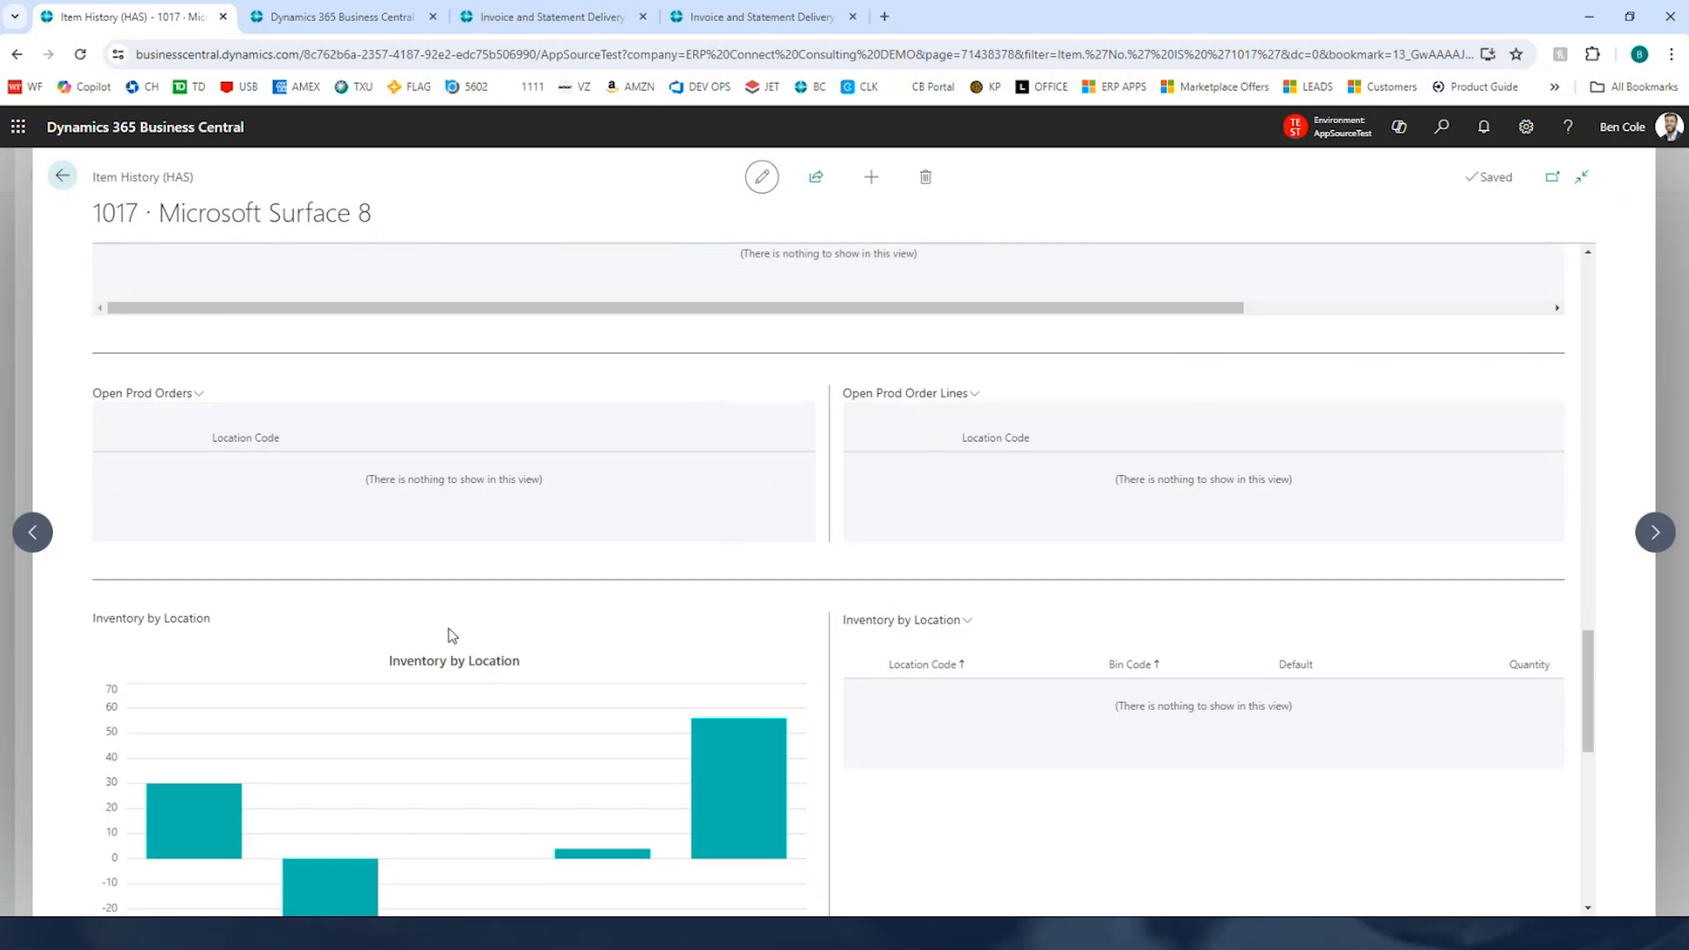
{"action": "scroll", "coordinate": [467, 647], "scroll_direction": "down", "scroll_amount": 2}
{"action": "scroll", "coordinate": [937, 501], "scroll_direction": "down", "scroll_amount": 2}
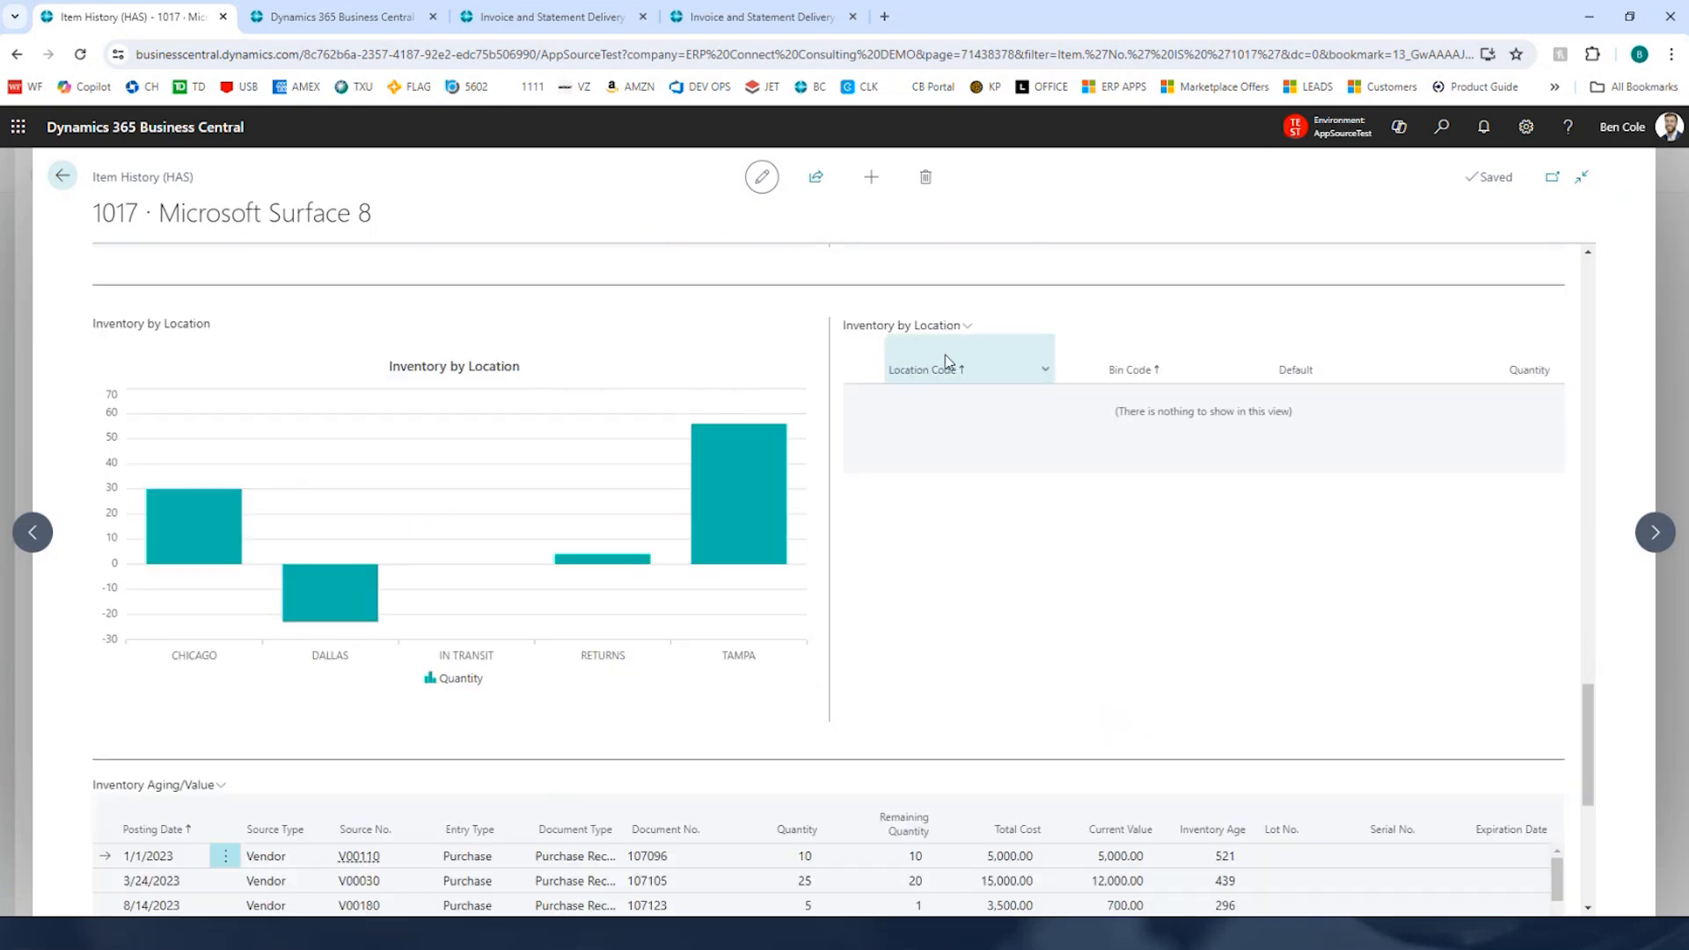
{"action": "scroll", "coordinate": [942, 519], "scroll_direction": "down", "scroll_amount": 3}
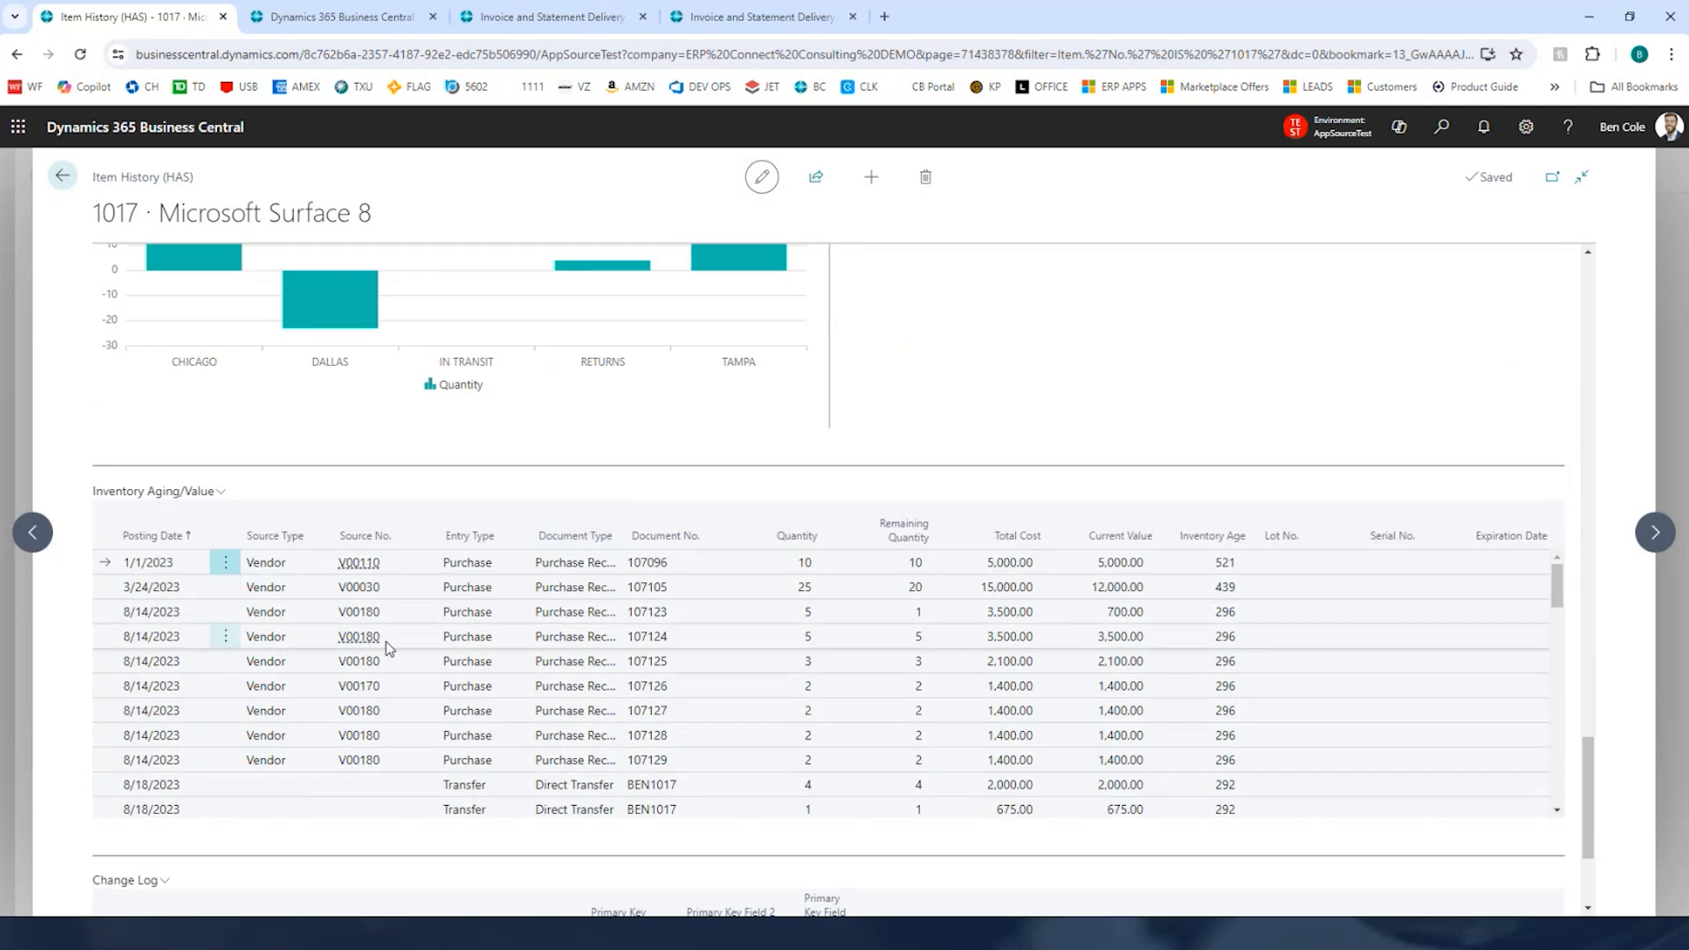
{"action": "scroll", "coordinate": [940, 339], "scroll_direction": "down", "scroll_amount": 1}
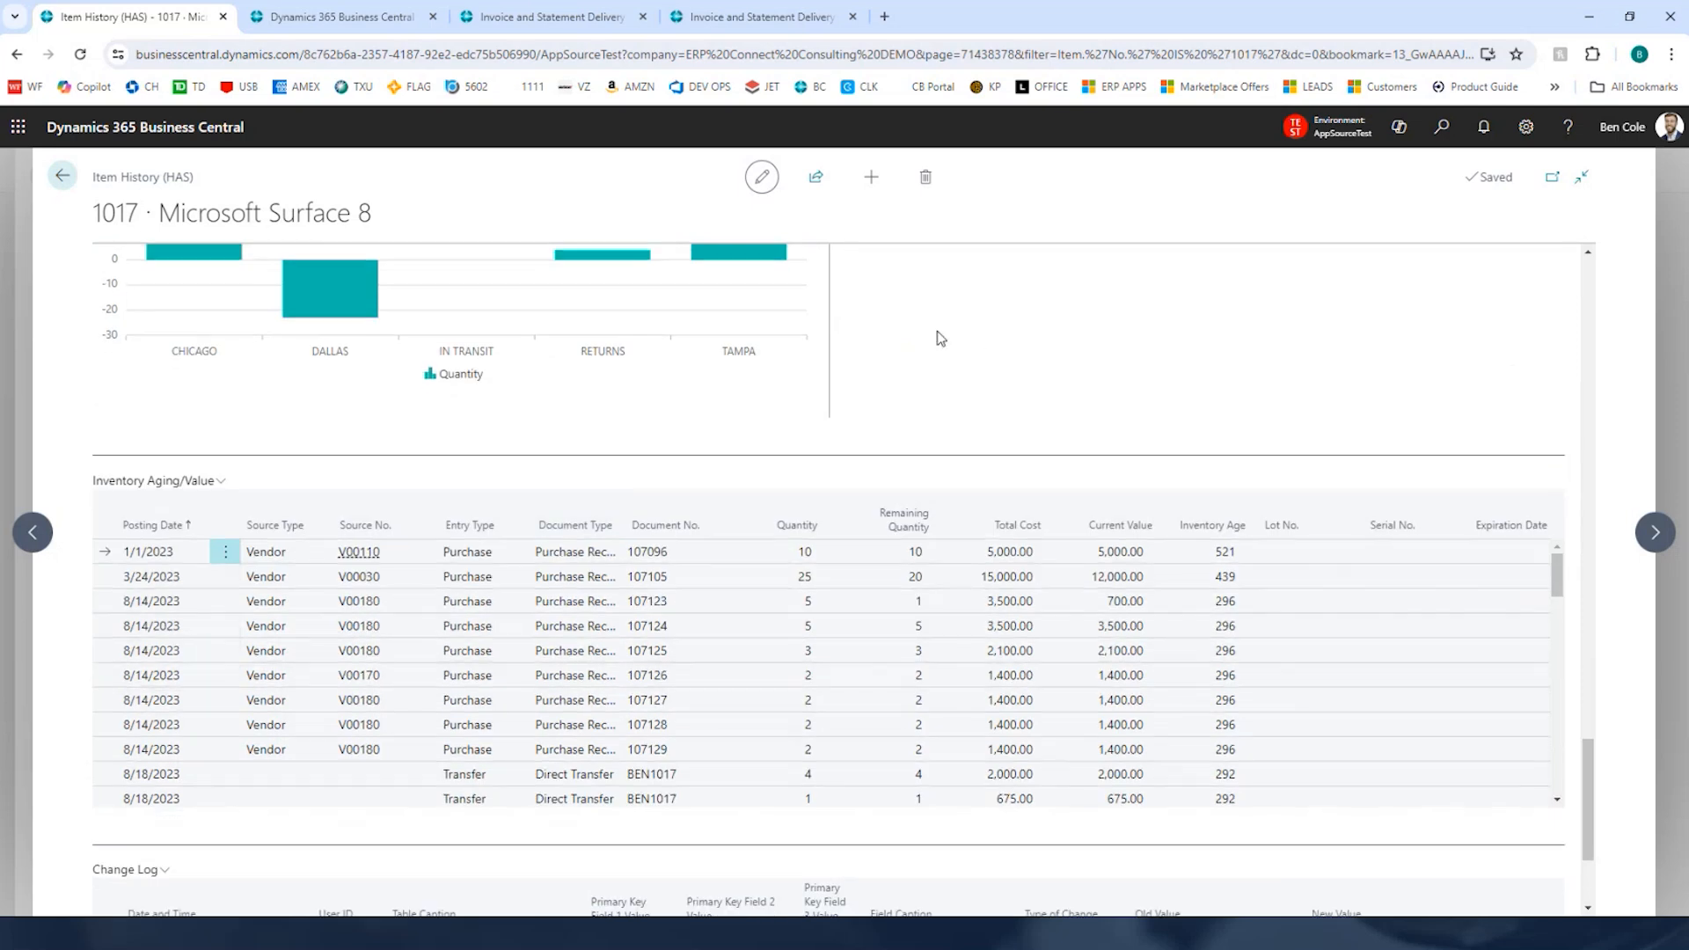
{"action": "scroll", "coordinate": [941, 339], "scroll_direction": "down", "scroll_amount": 2}
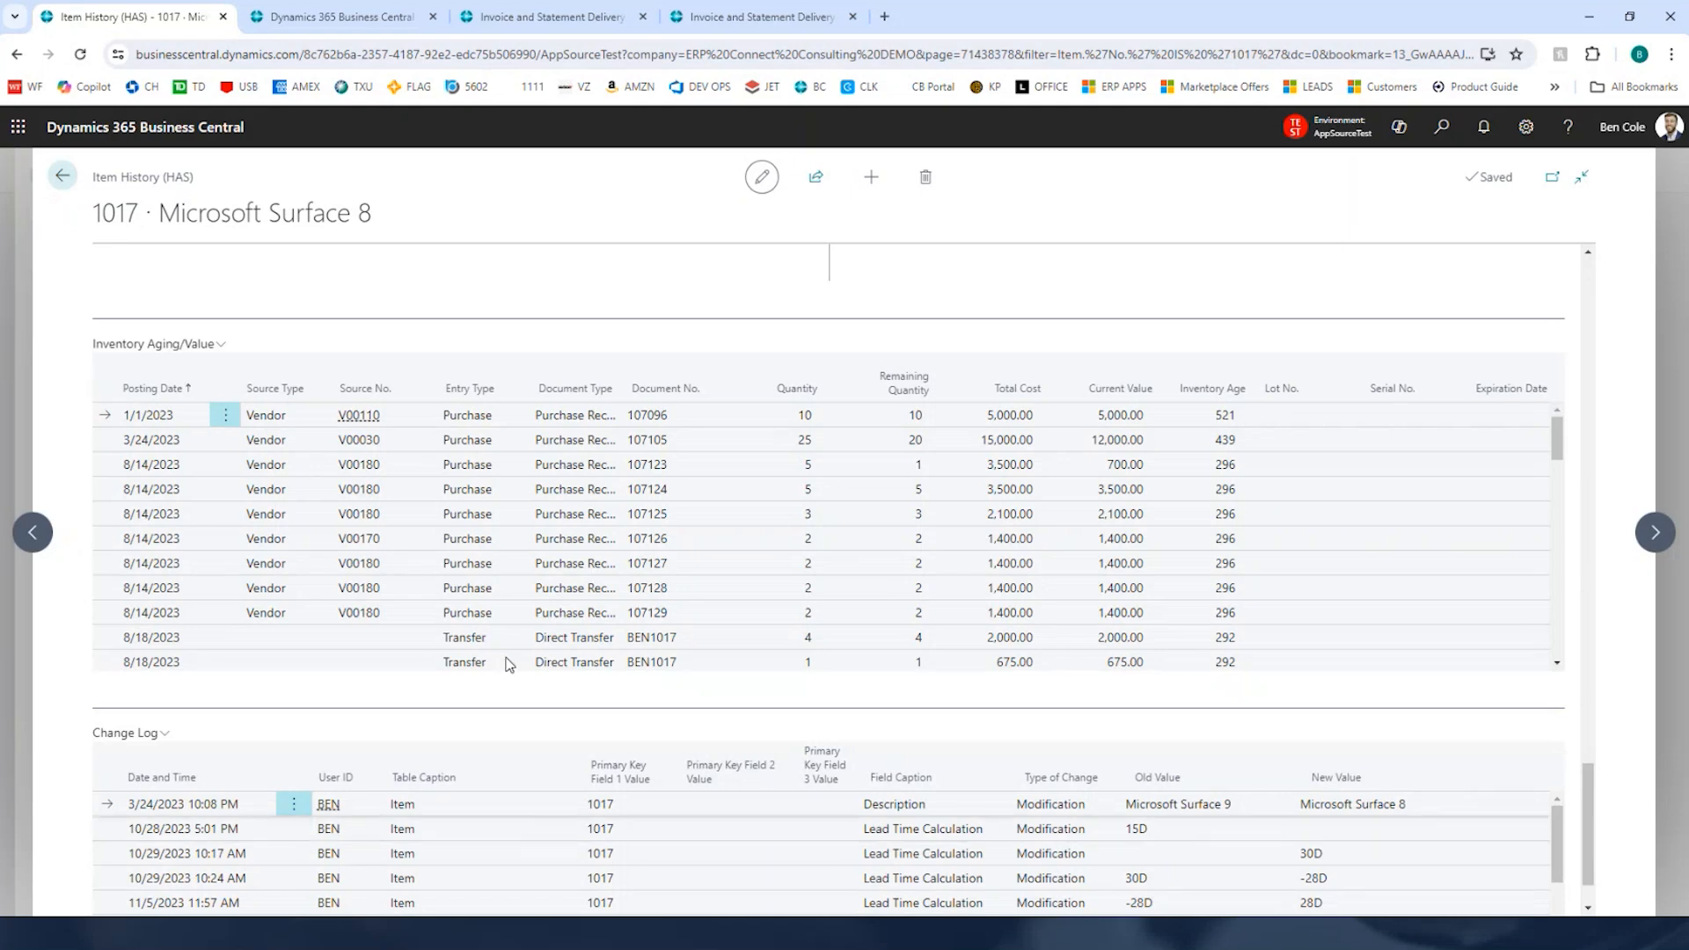
{"action": "scroll", "coordinate": [315, 454], "scroll_direction": "up", "scroll_amount": 5}
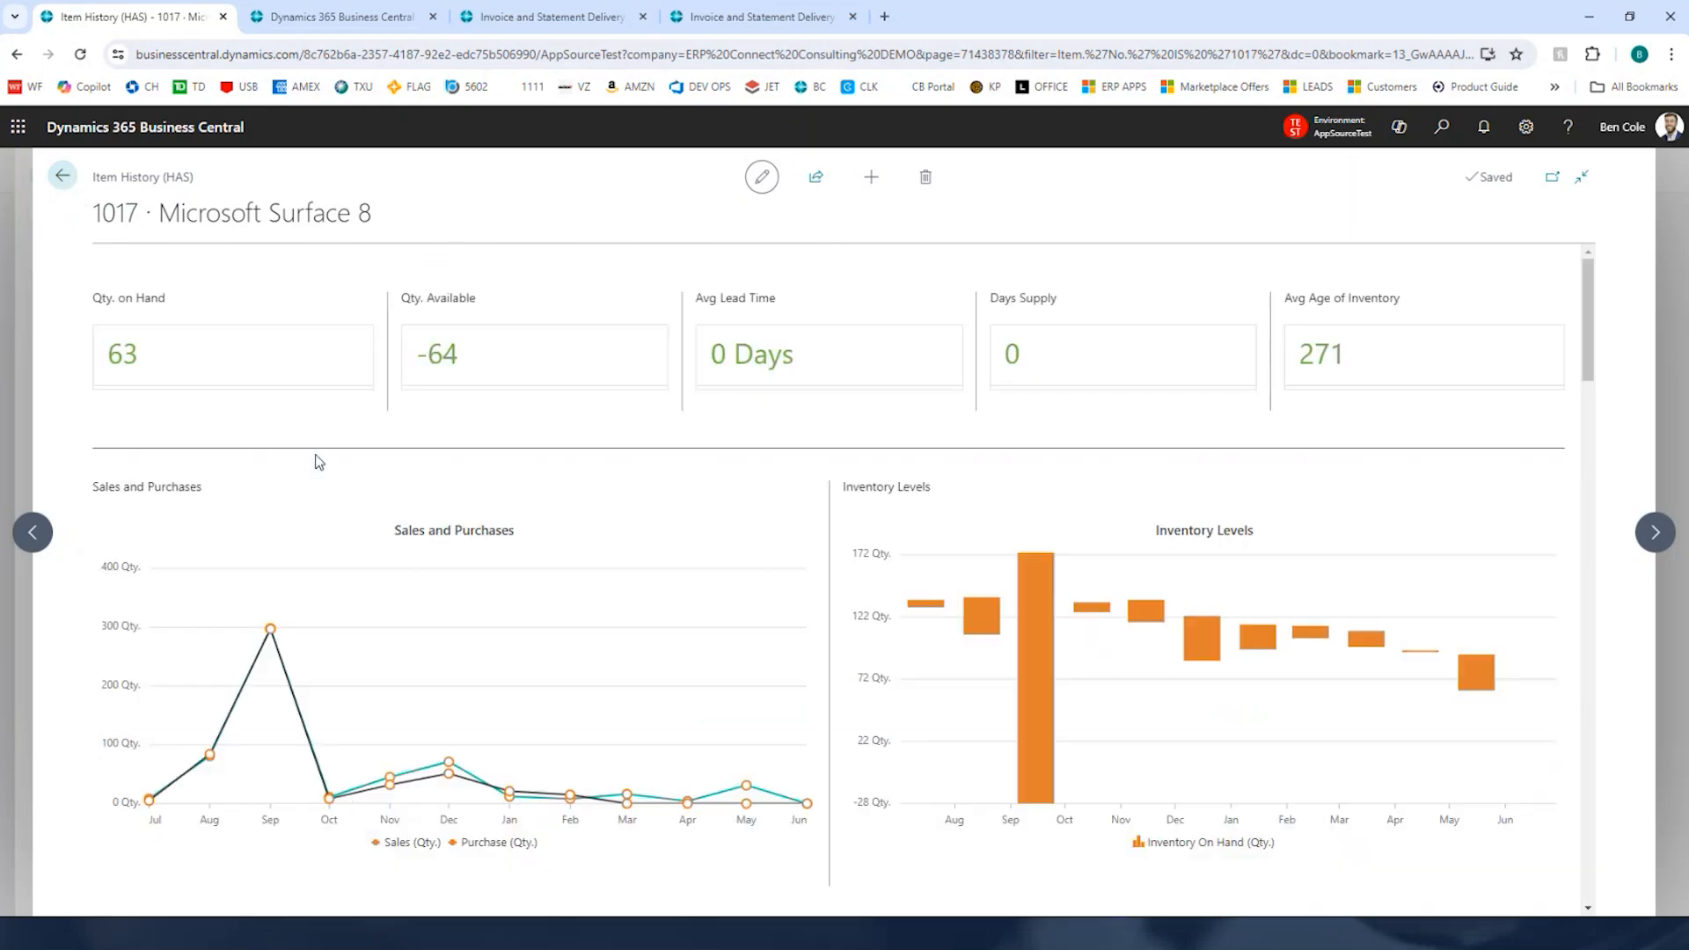
{"action": "scroll", "coordinate": [315, 456], "scroll_direction": "down", "scroll_amount": 2}
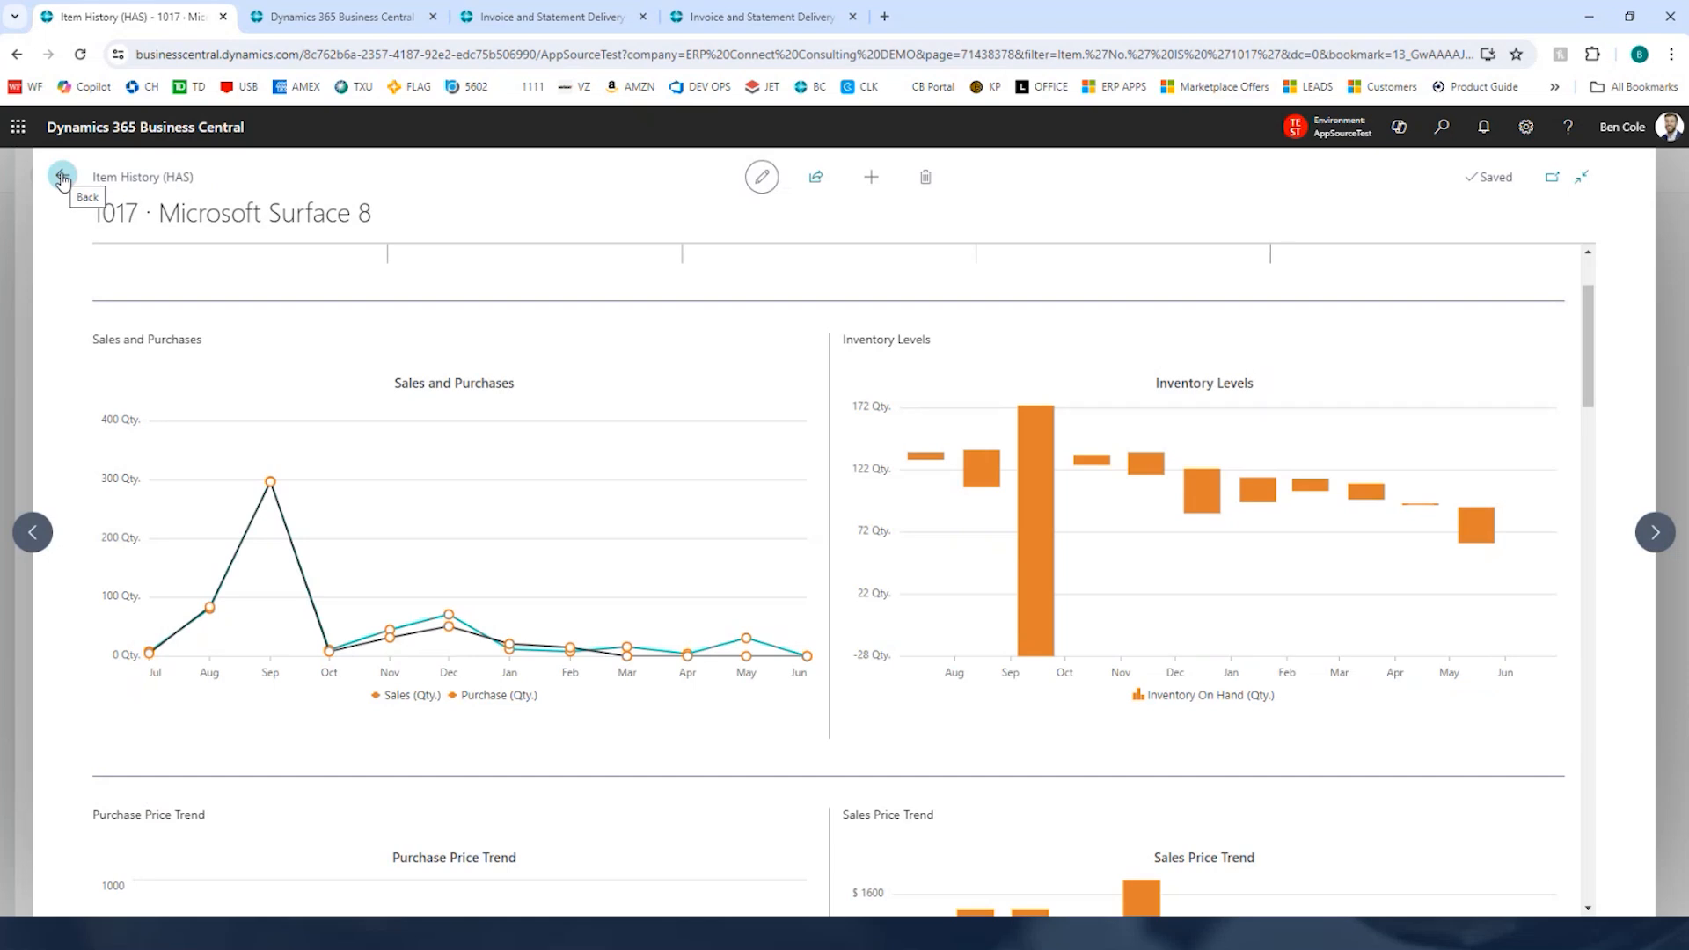
{"action": "left_click", "coordinate": [62, 178]}
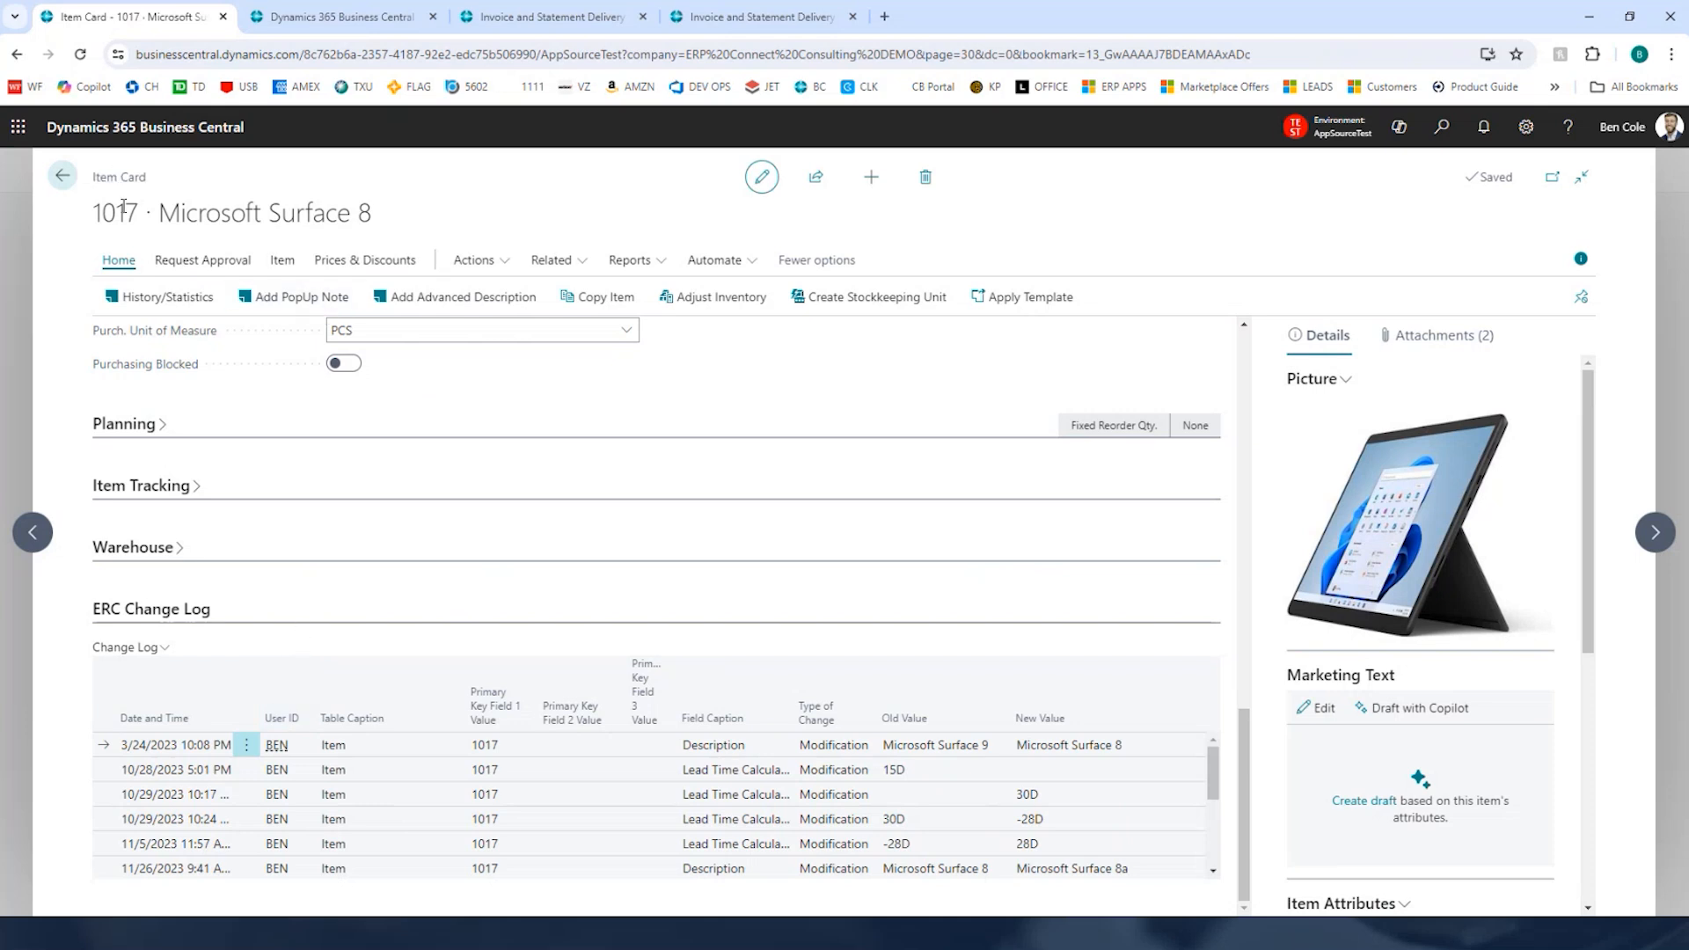
Step: Open the item's PopUp note, review its text and SO/PO popup settings, and close it
{"action": "left_click", "coordinate": [284, 299]}
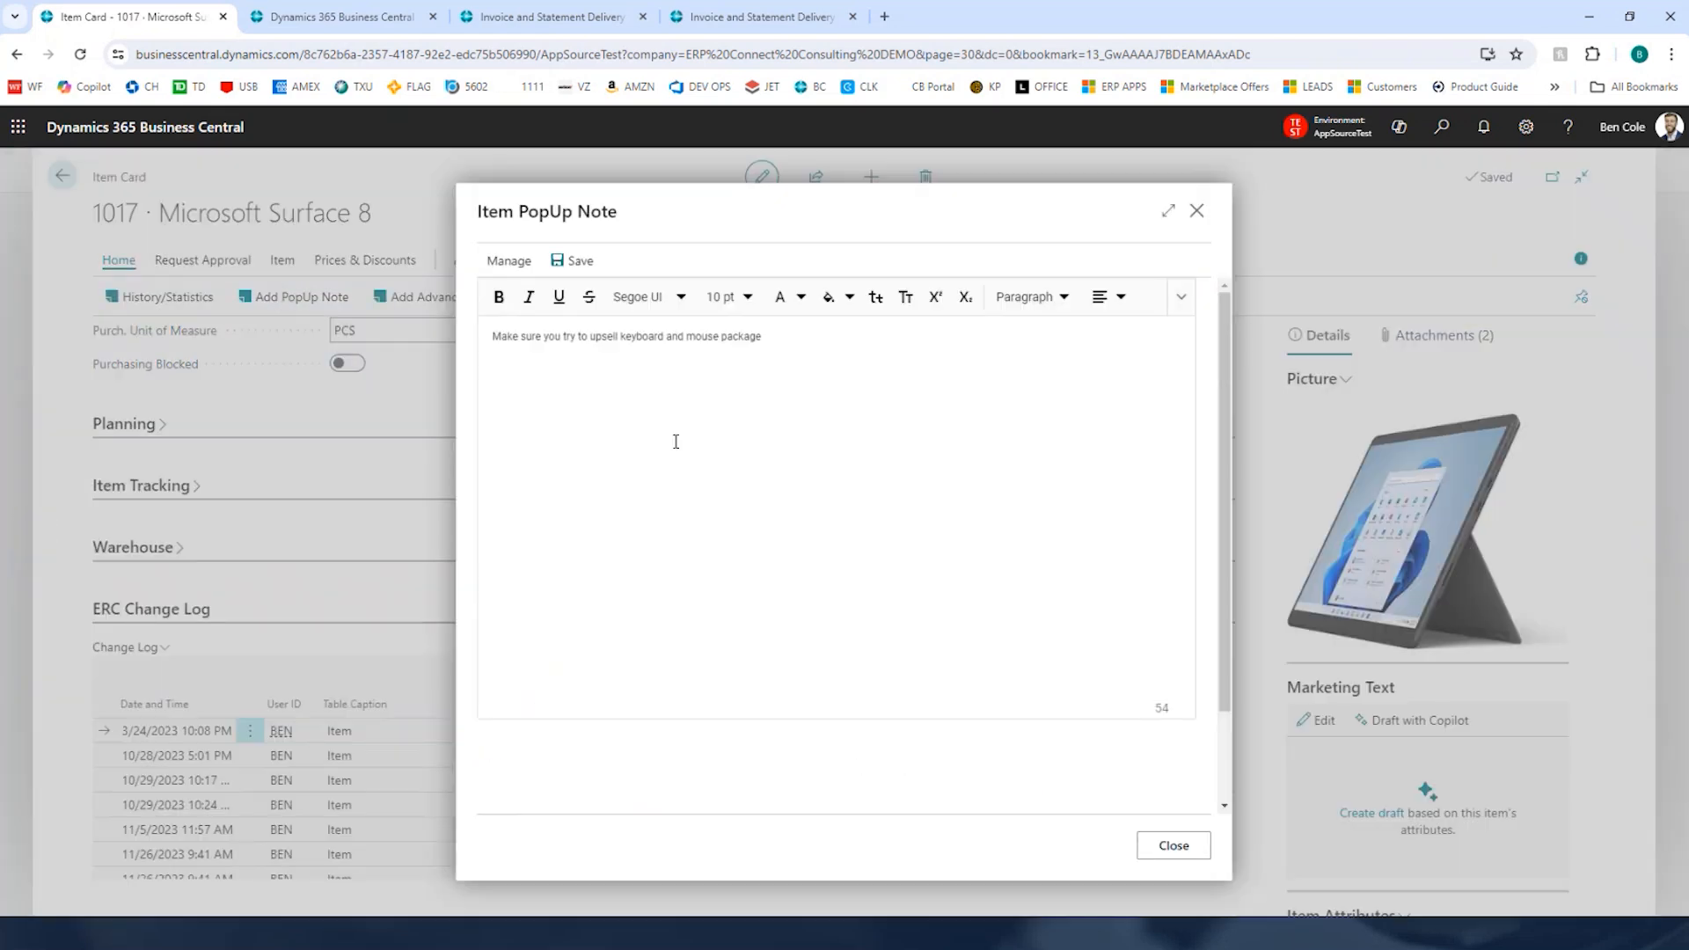
{"action": "left_click_drag", "start_coordinate": [498, 340], "coordinate": [821, 349]}
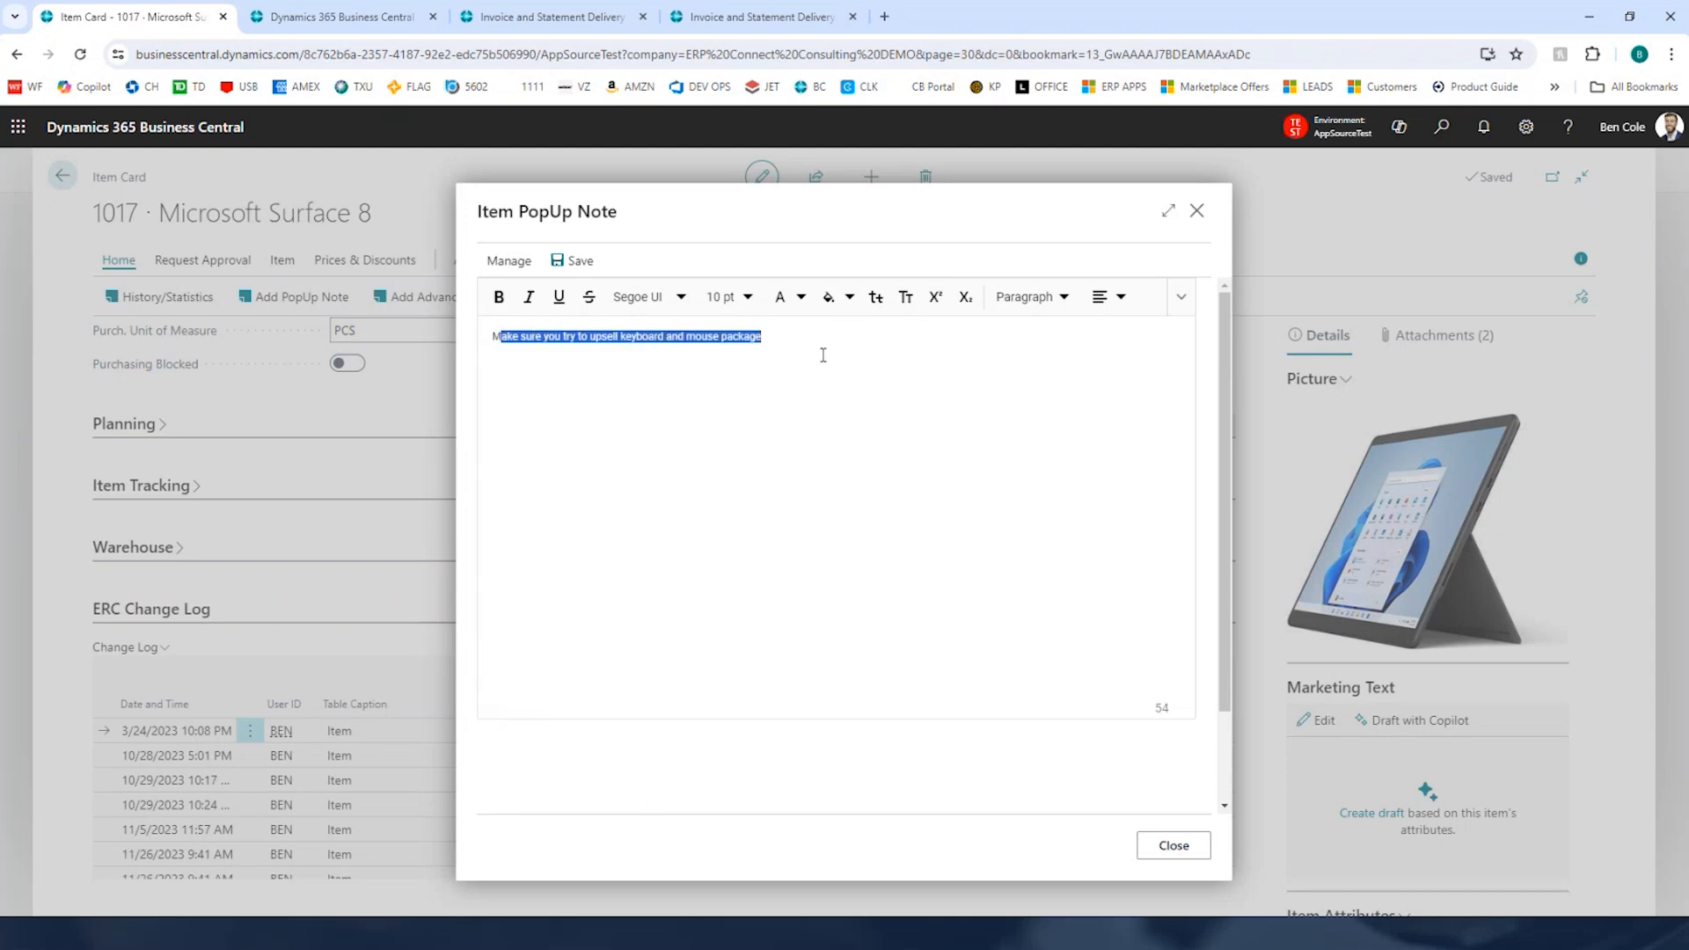
{"action": "left_click", "coordinate": [868, 404]}
{"action": "scroll", "coordinate": [869, 404], "scroll_direction": "down", "scroll_amount": 1}
{"action": "scroll", "coordinate": [868, 405], "scroll_direction": "down", "scroll_amount": 1}
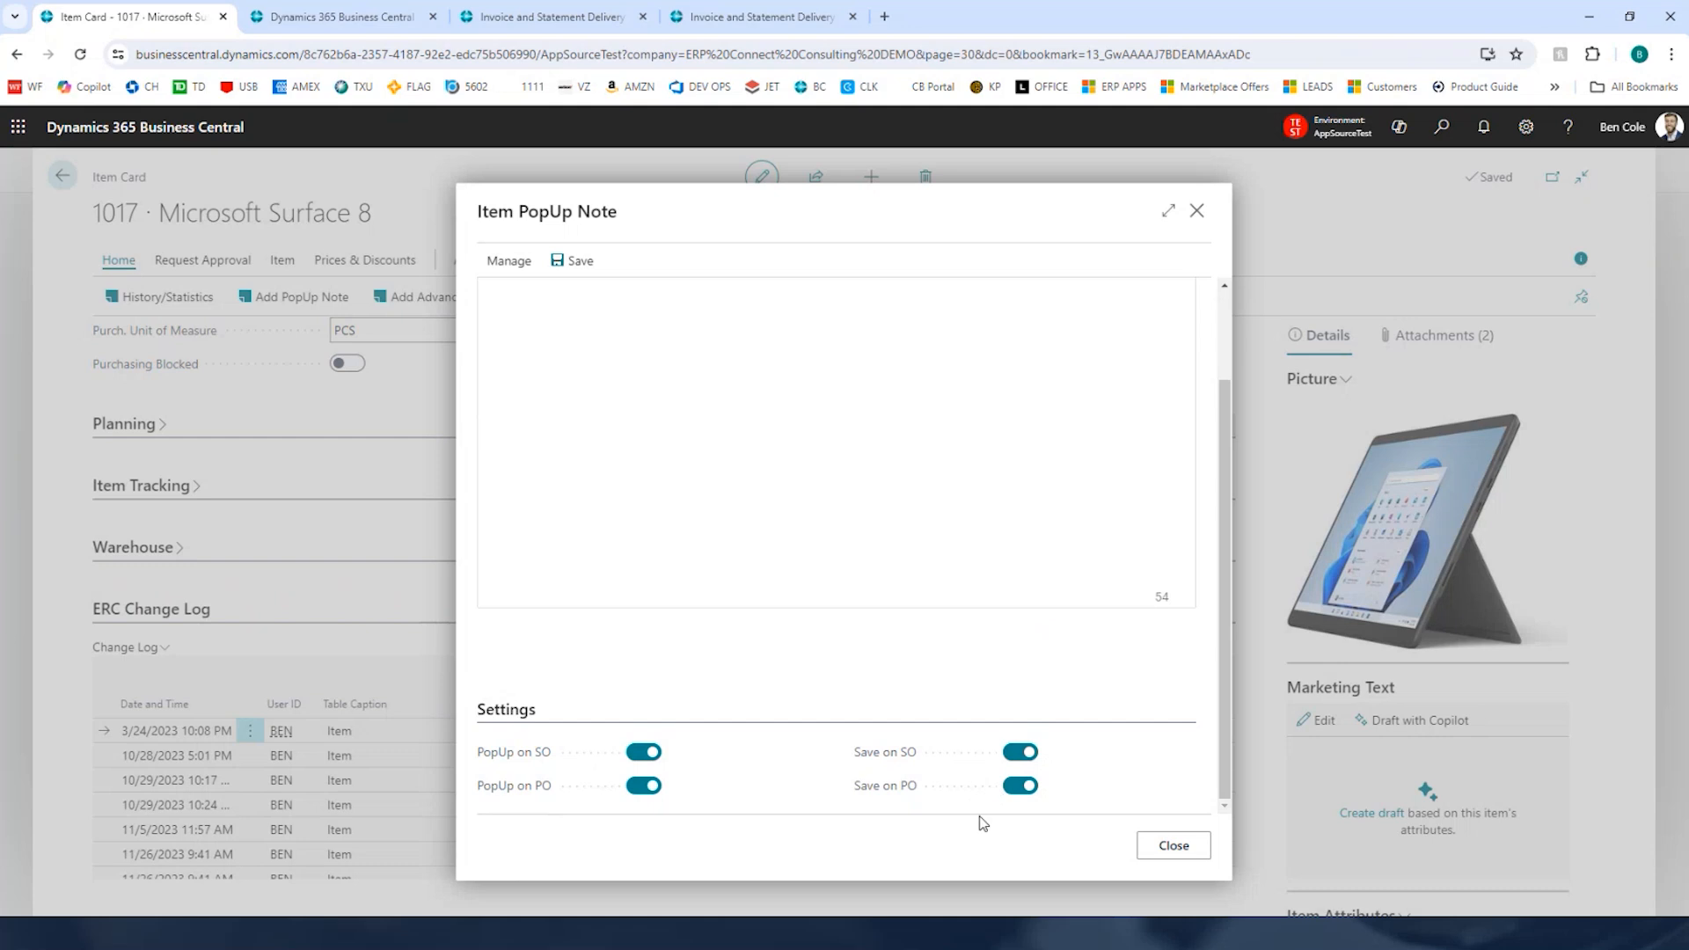
{"action": "left_click", "coordinate": [1167, 848]}
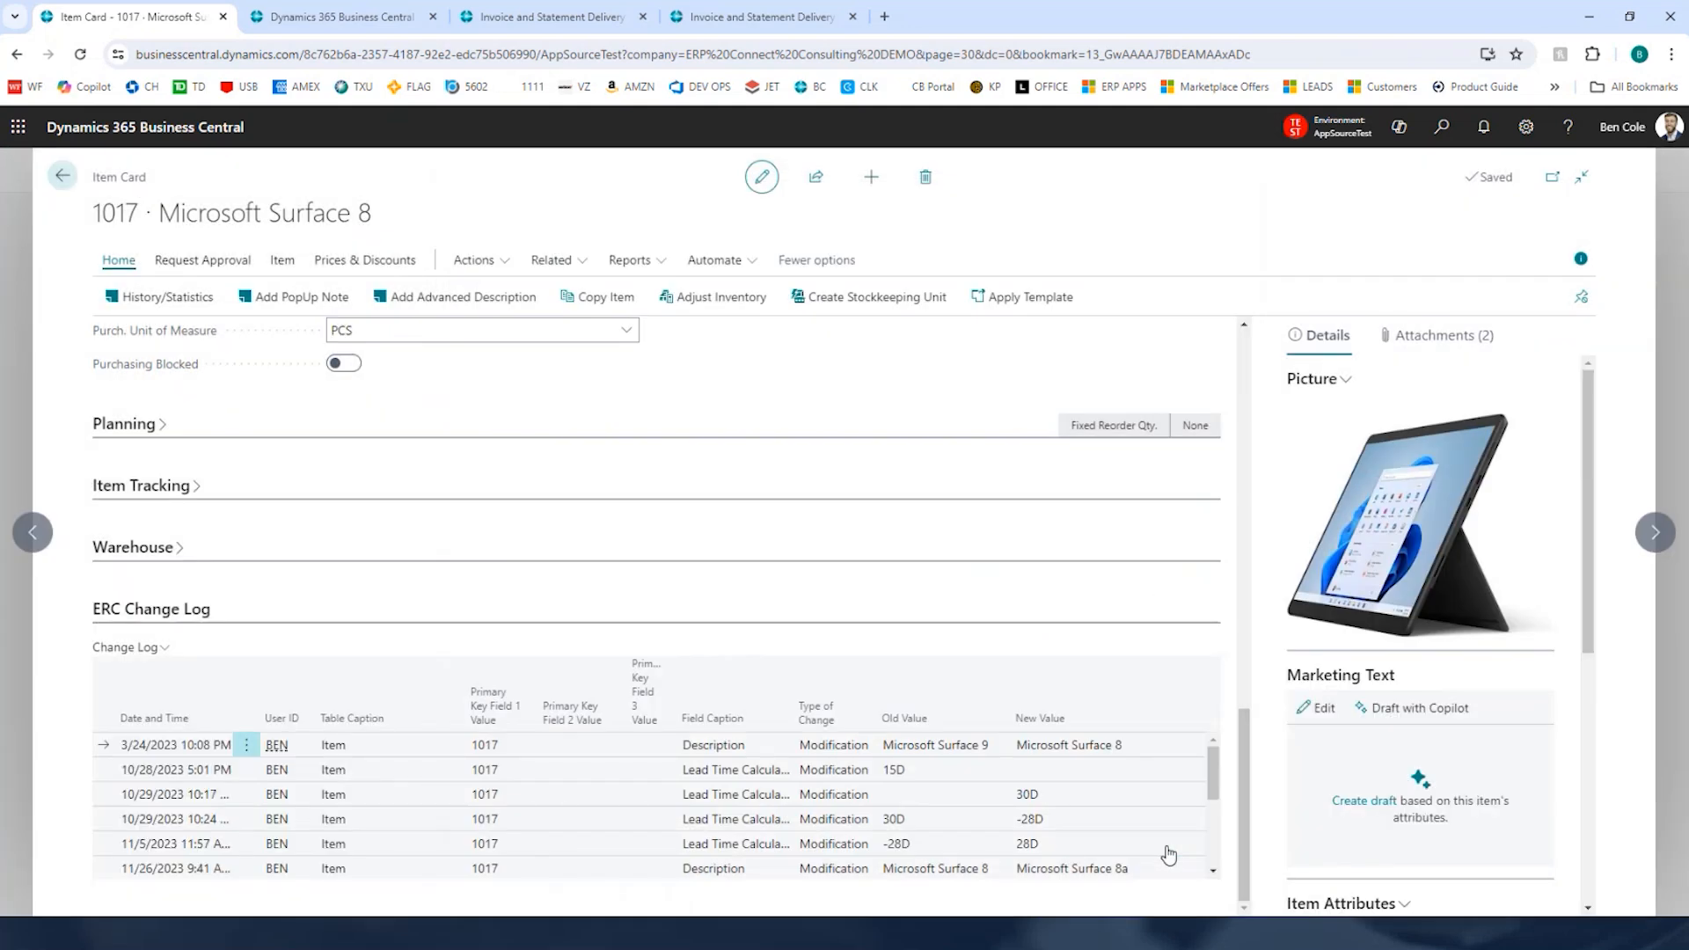
Step: Close the Items list tab and open the Sales Document Search (HAS) page
{"action": "left_click", "coordinate": [62, 175]}
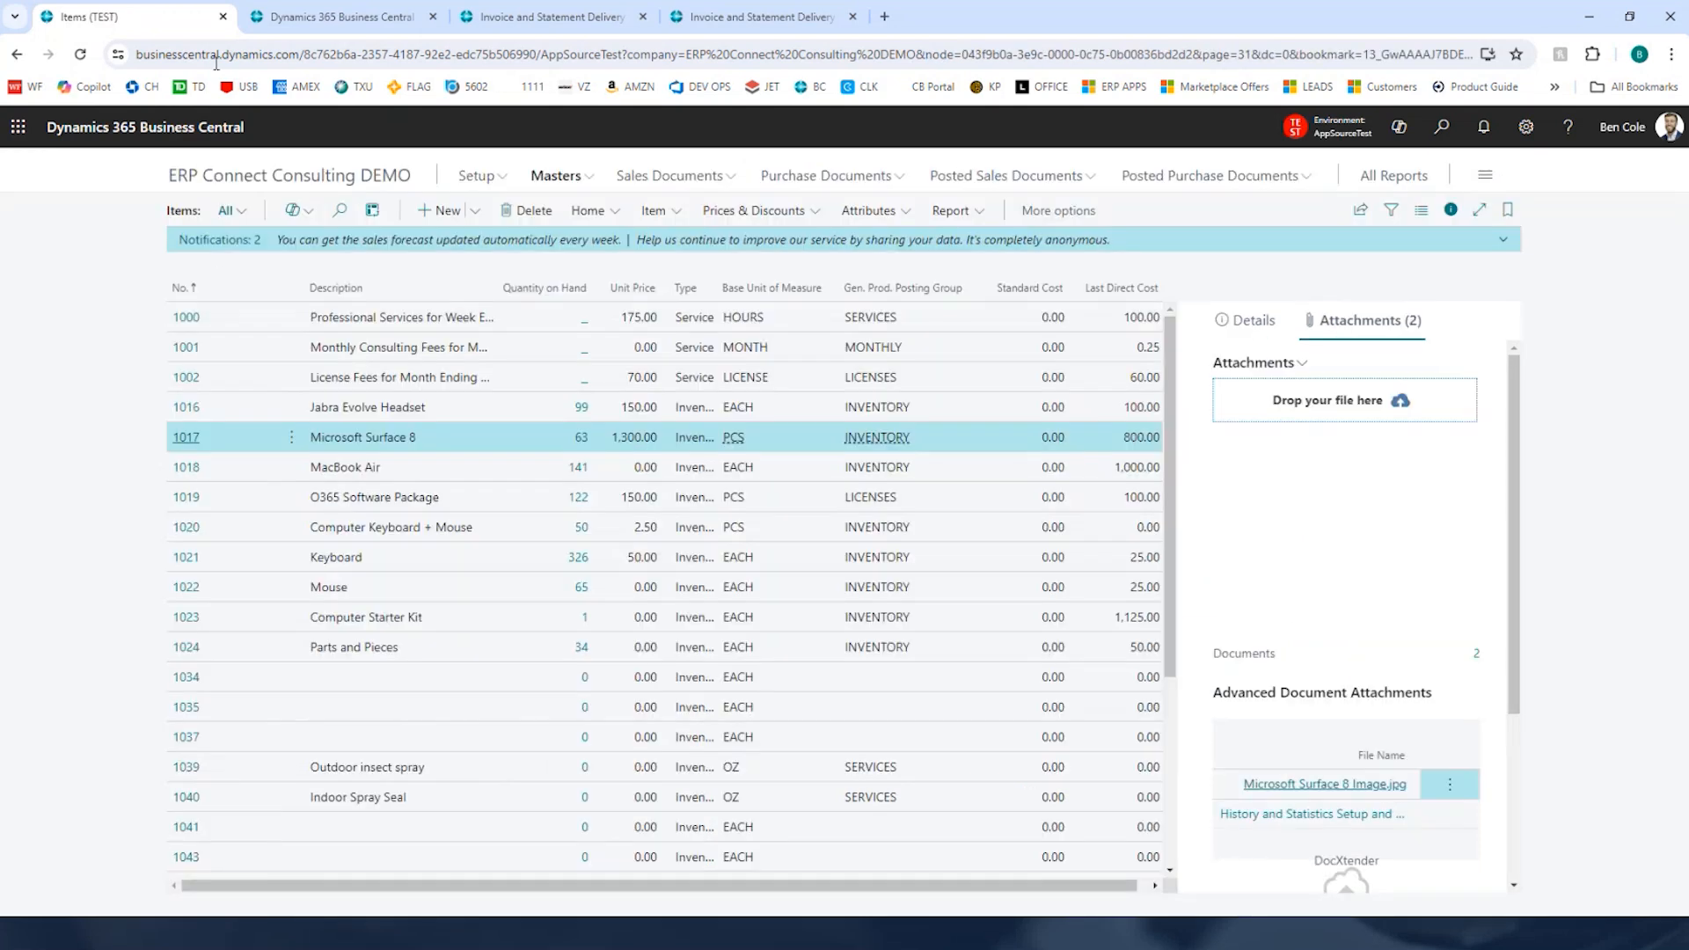
{"action": "left_click", "coordinate": [222, 17]}
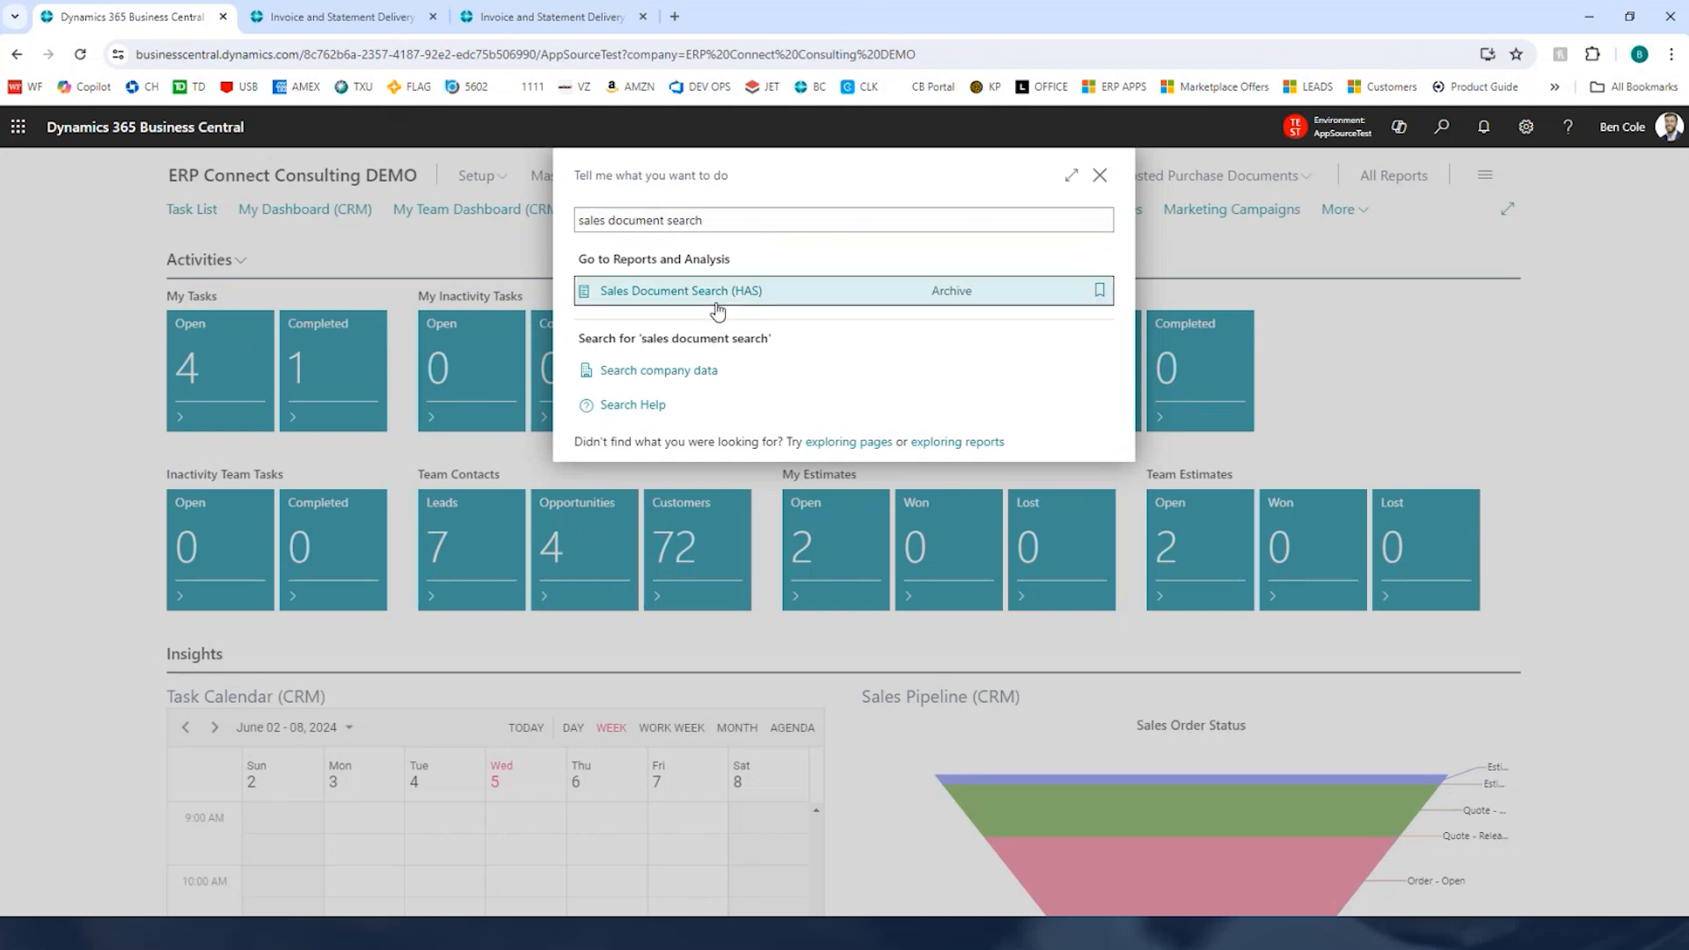
{"action": "left_click", "coordinate": [720, 294]}
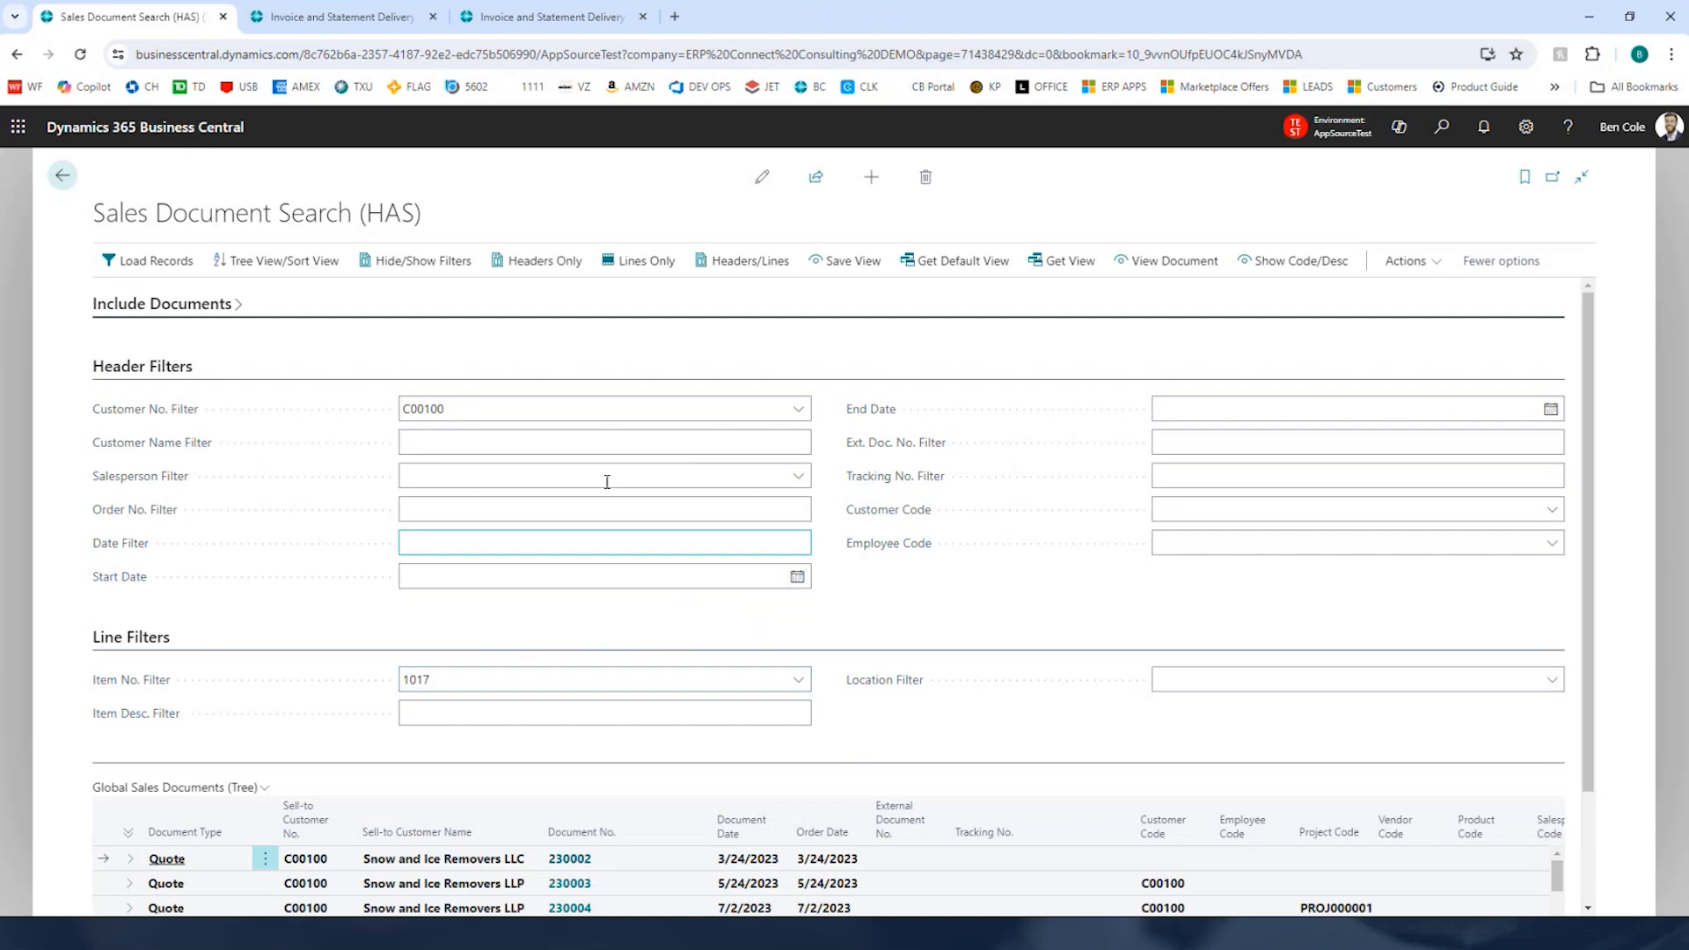
Step: Clear the Customer No. Filter in the sales document search header filters
{"action": "left_click", "coordinate": [551, 413]}
{"action": "key", "text": "BackSpace"}
{"action": "key", "text": "Tab"}
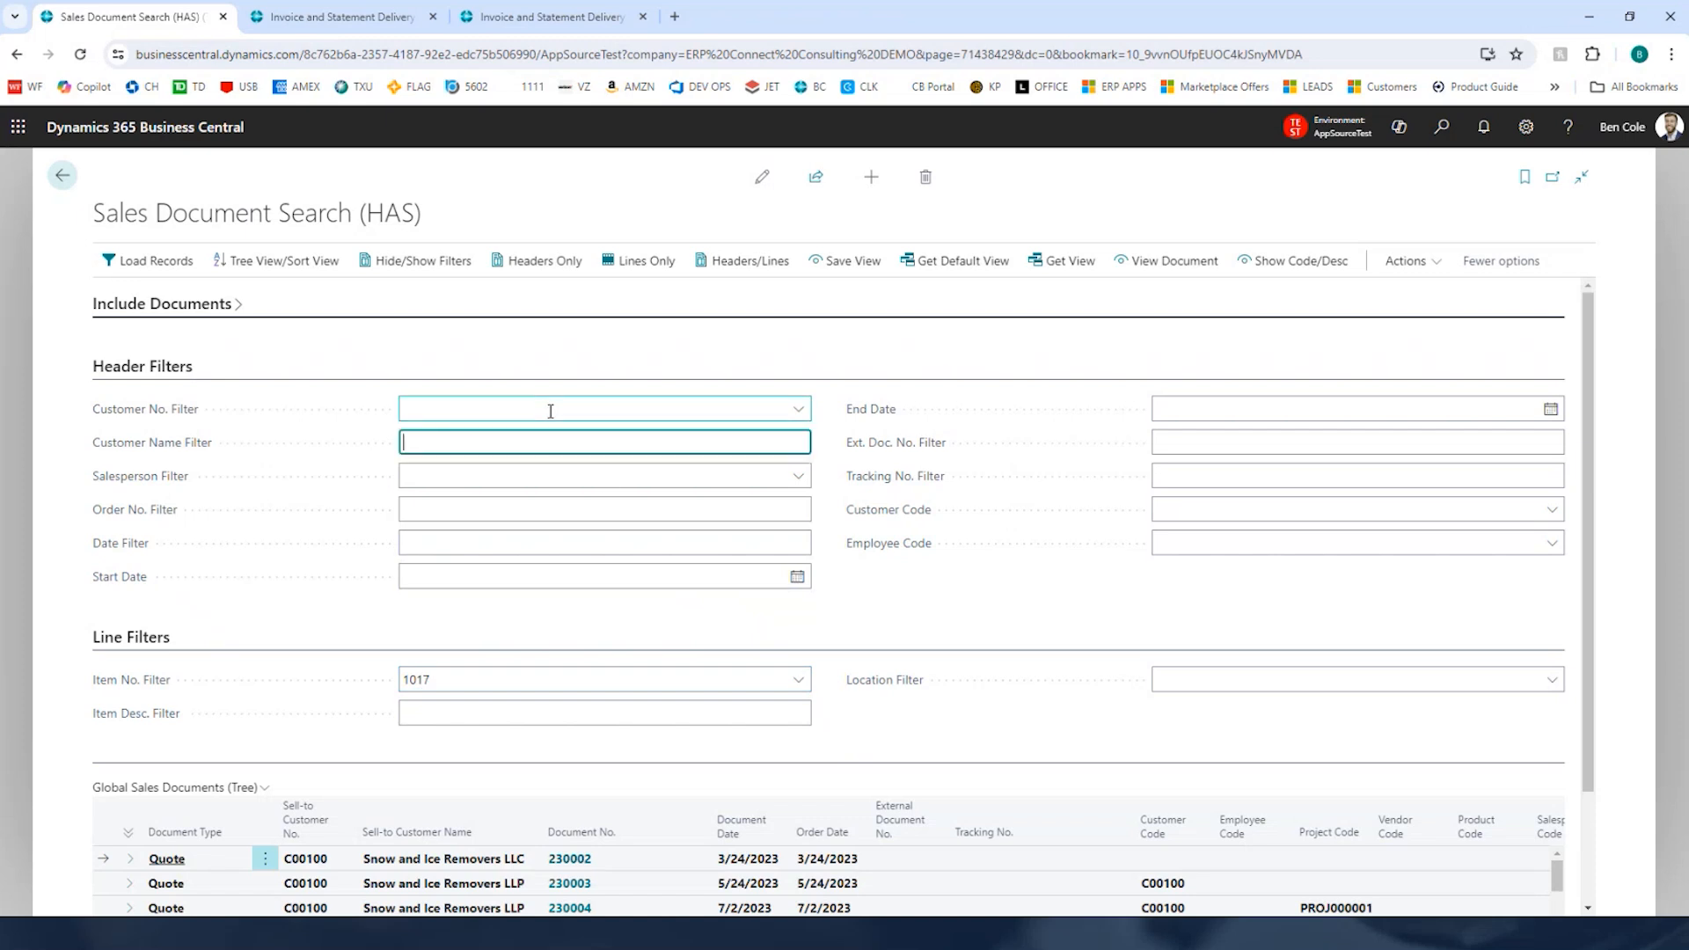
Step: Include archived sales docs, posted invoices, credit memos, shipments and return receipts, then load the matching records
{"action": "left_click", "coordinate": [222, 315]}
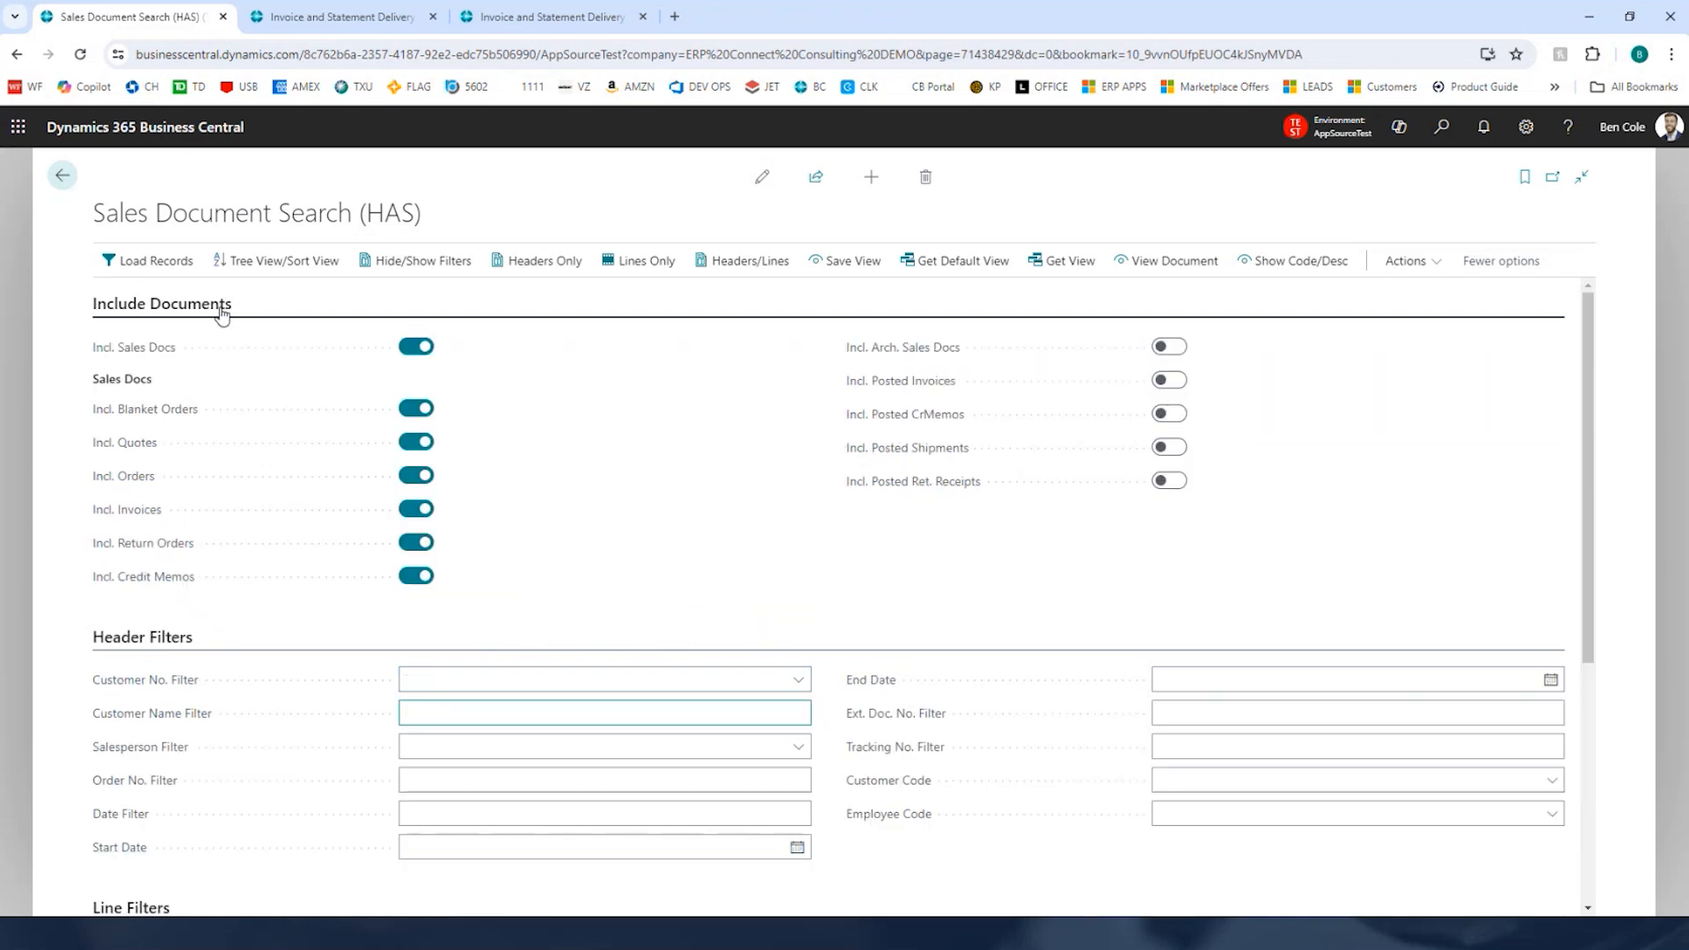
{"action": "left_click", "coordinate": [1169, 347]}
{"action": "left_click", "coordinate": [1169, 380]}
{"action": "left_click", "coordinate": [1169, 416]}
{"action": "left_click", "coordinate": [1169, 447]}
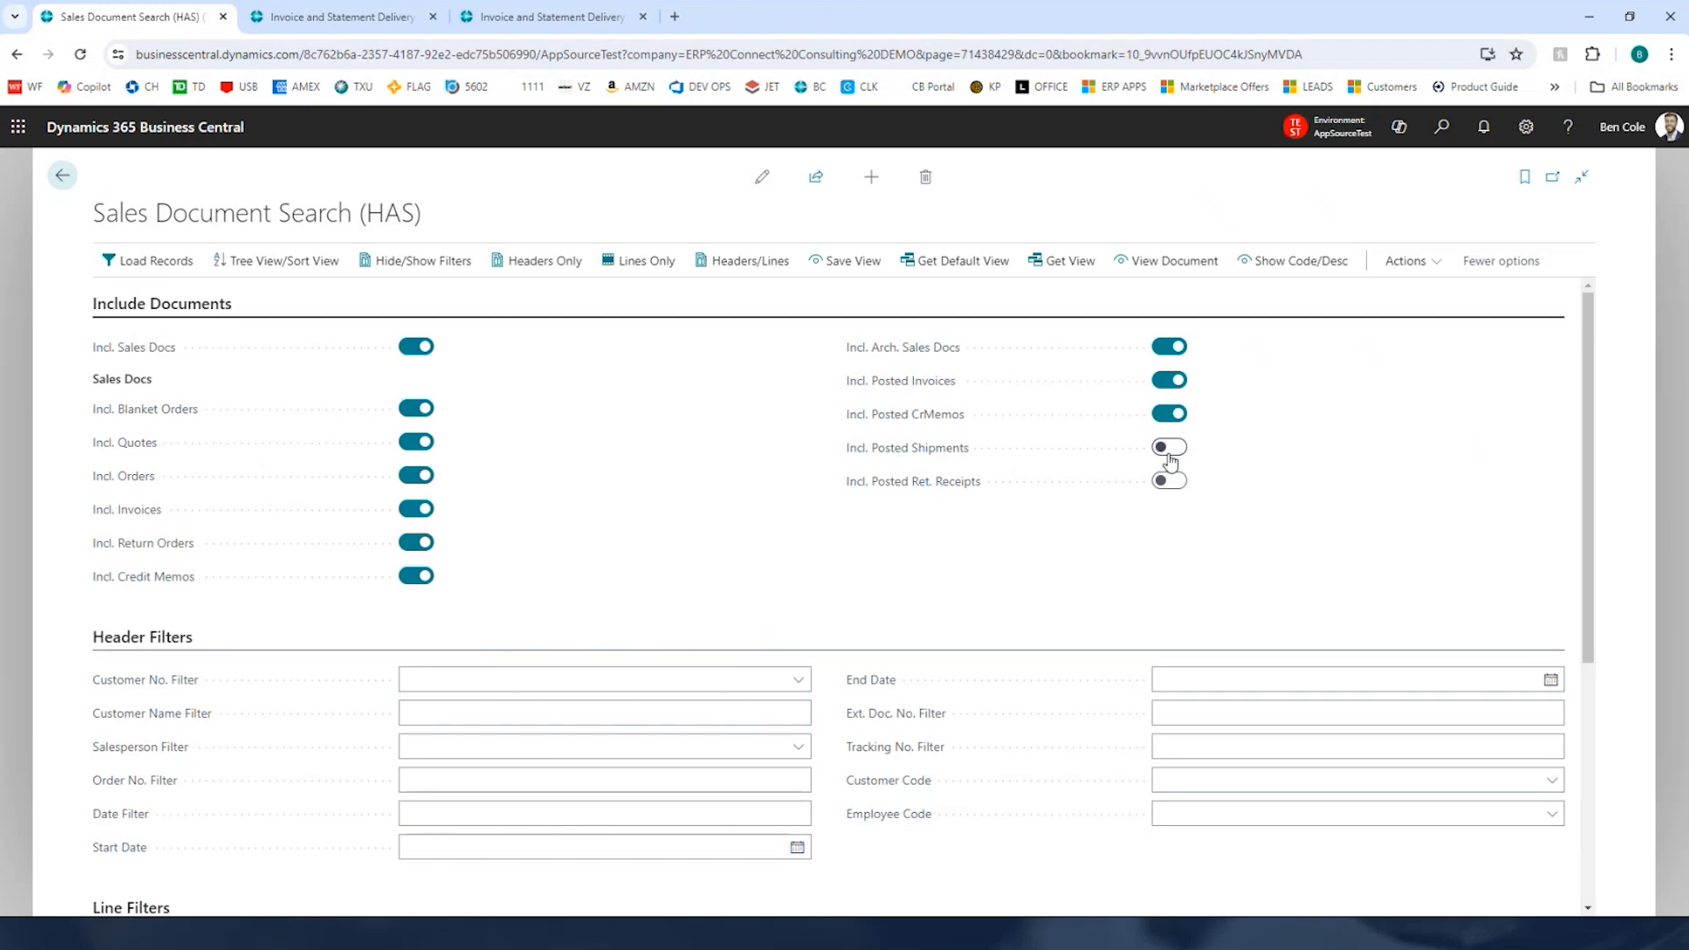
{"action": "left_click", "coordinate": [1171, 481]}
{"action": "scroll", "coordinate": [754, 460], "scroll_direction": "down", "scroll_amount": 5}
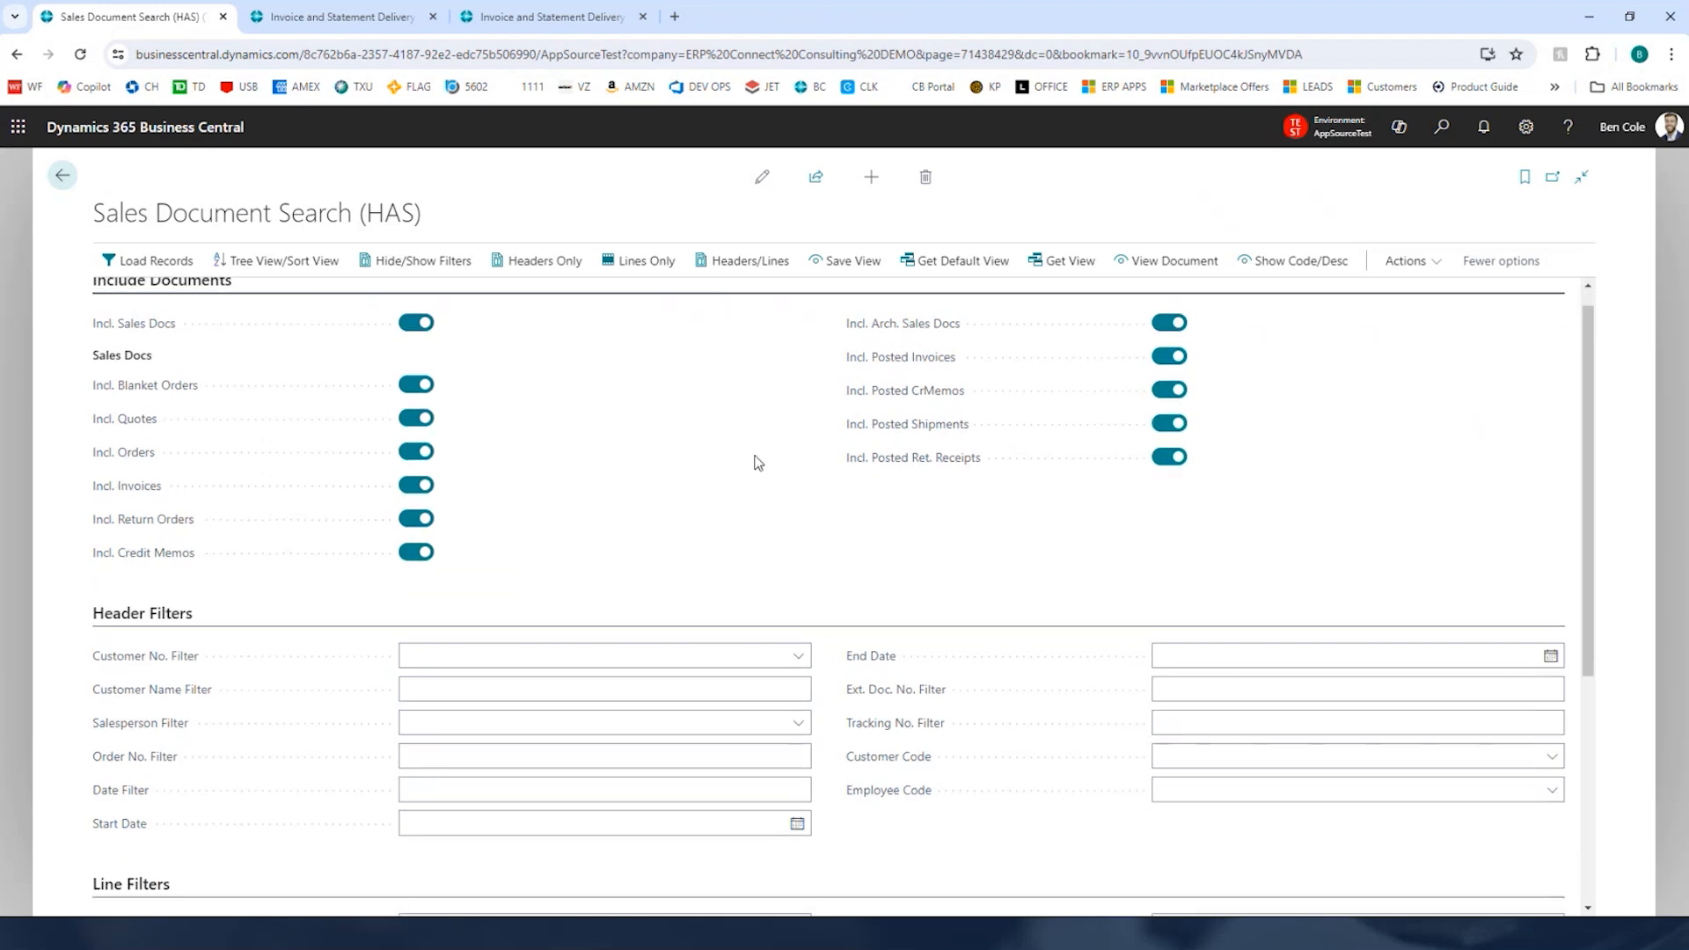
{"action": "left_click", "coordinate": [153, 264]}
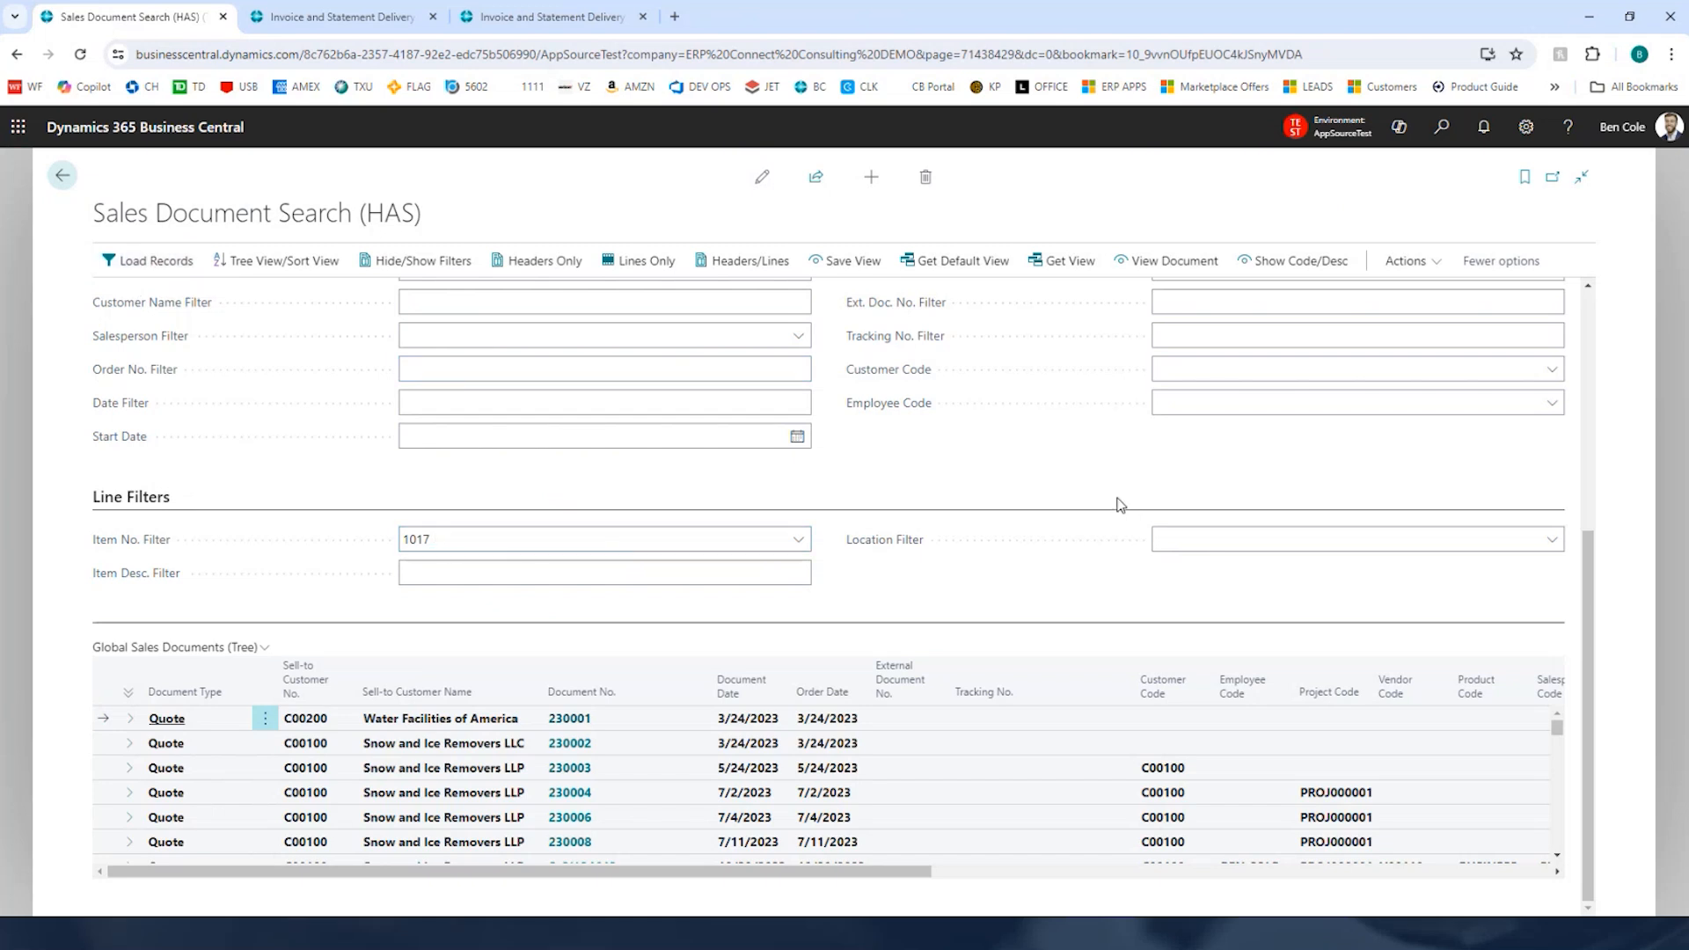
Step: Collapse the filters, hide them, and expand all rows in the Global Sales Documents tree
{"action": "scroll", "coordinate": [1117, 502], "scroll_direction": "up", "scroll_amount": 5}
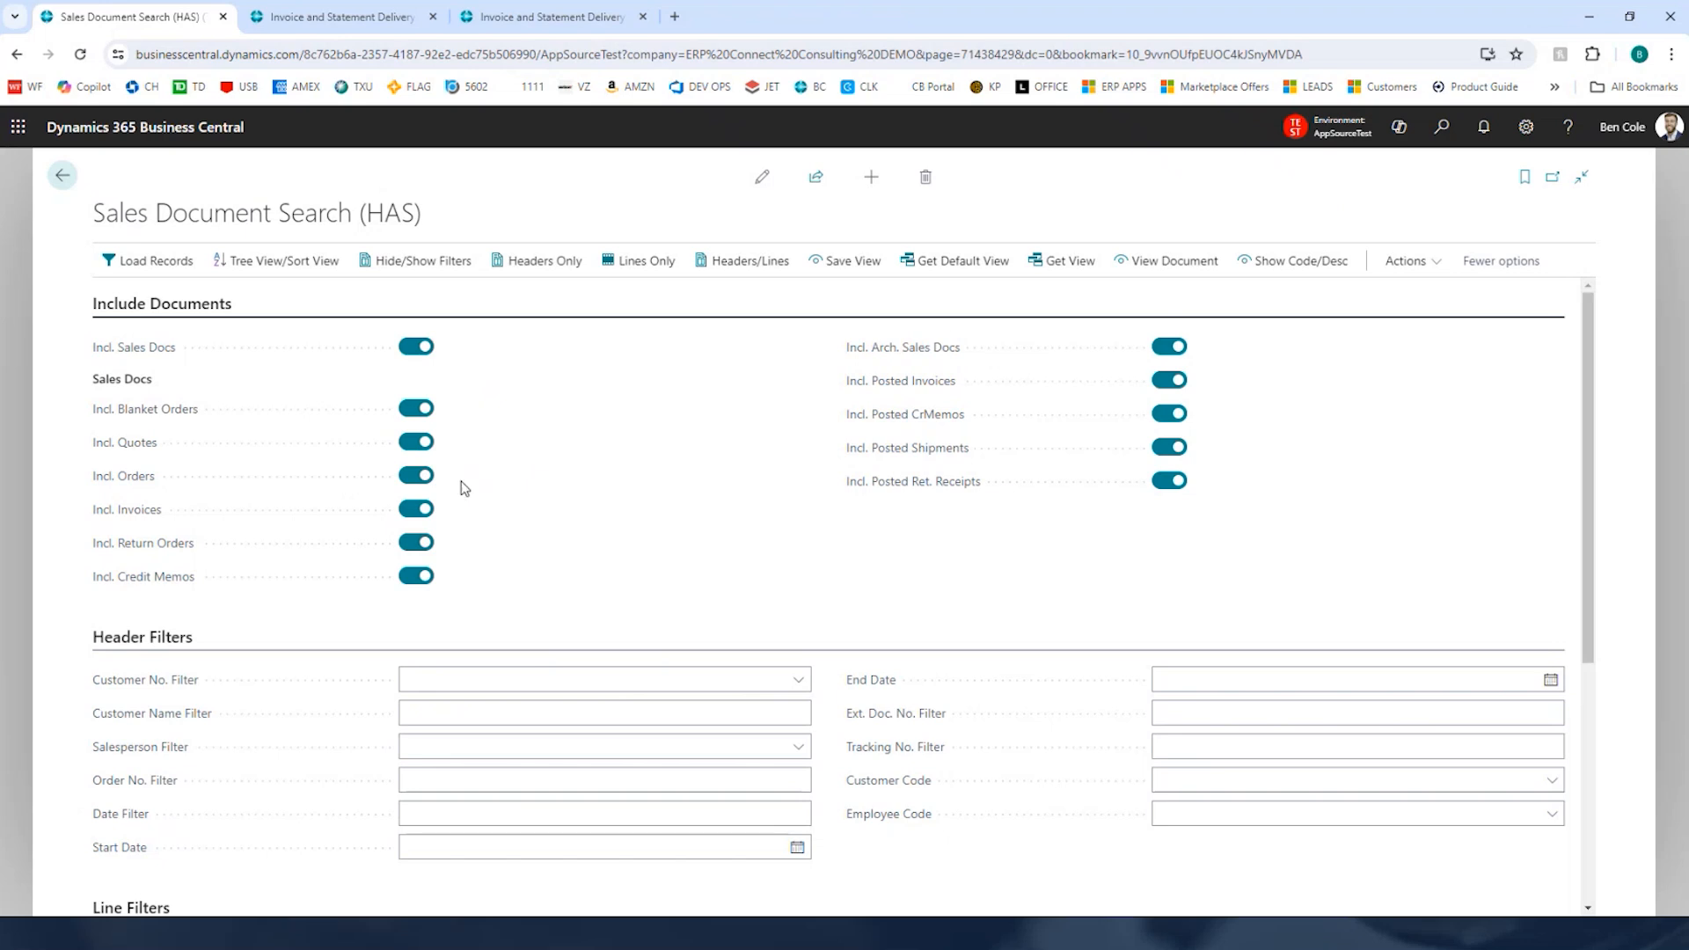
{"action": "left_click", "coordinate": [231, 299]}
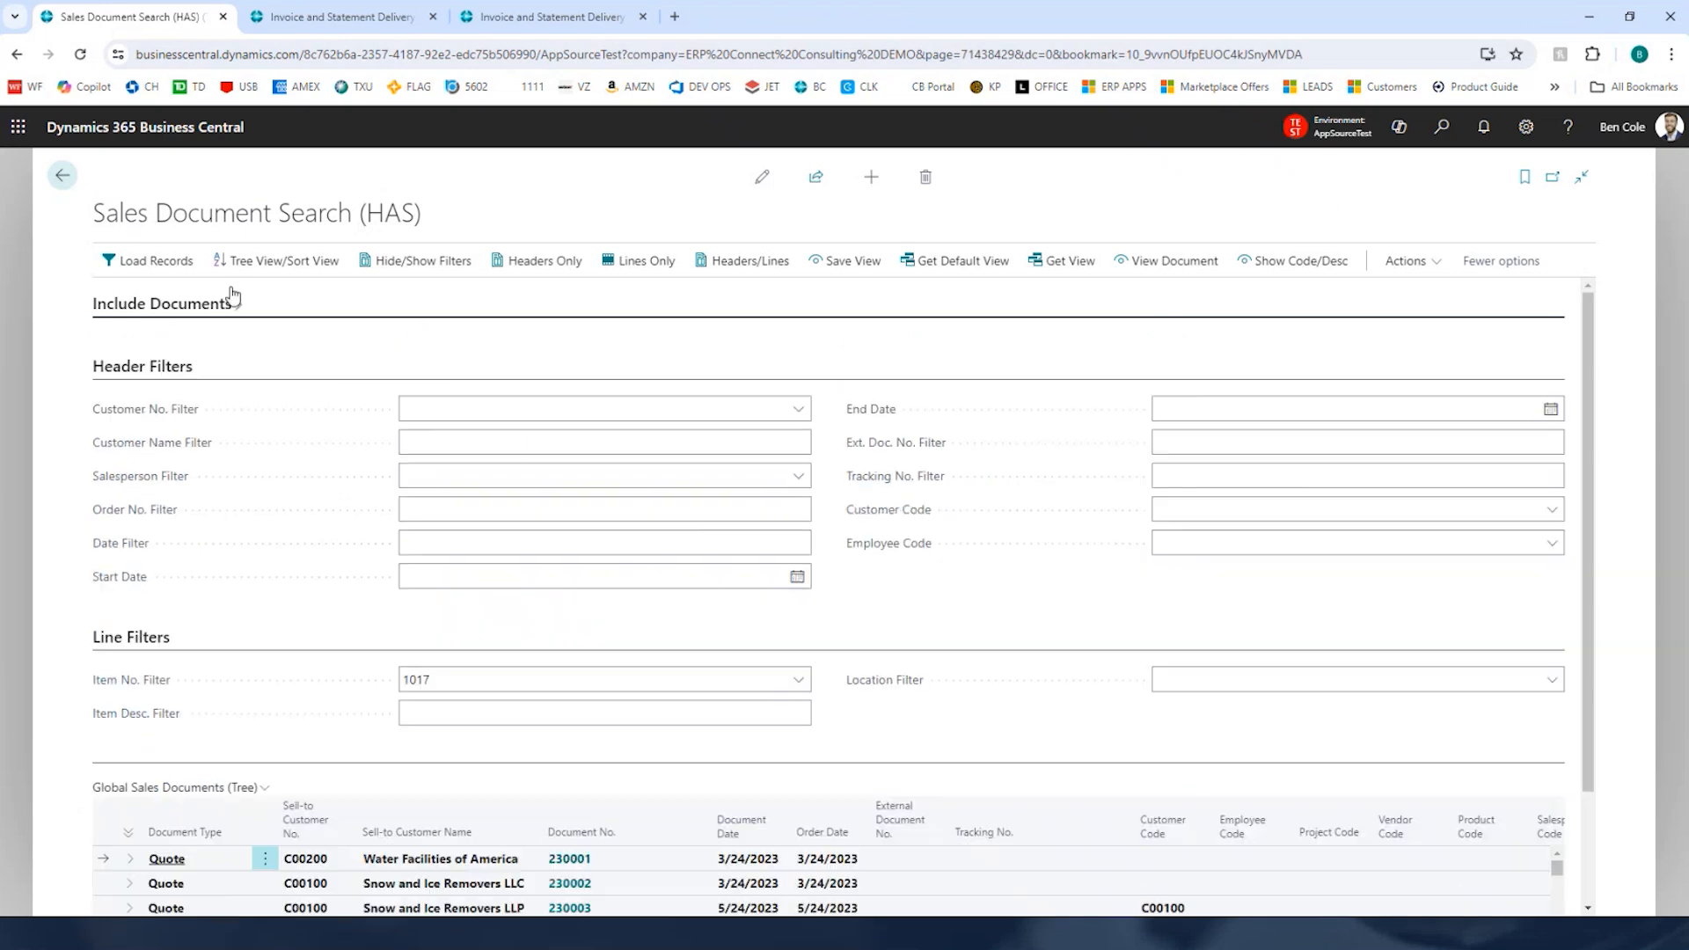
{"action": "left_click", "coordinate": [434, 264]}
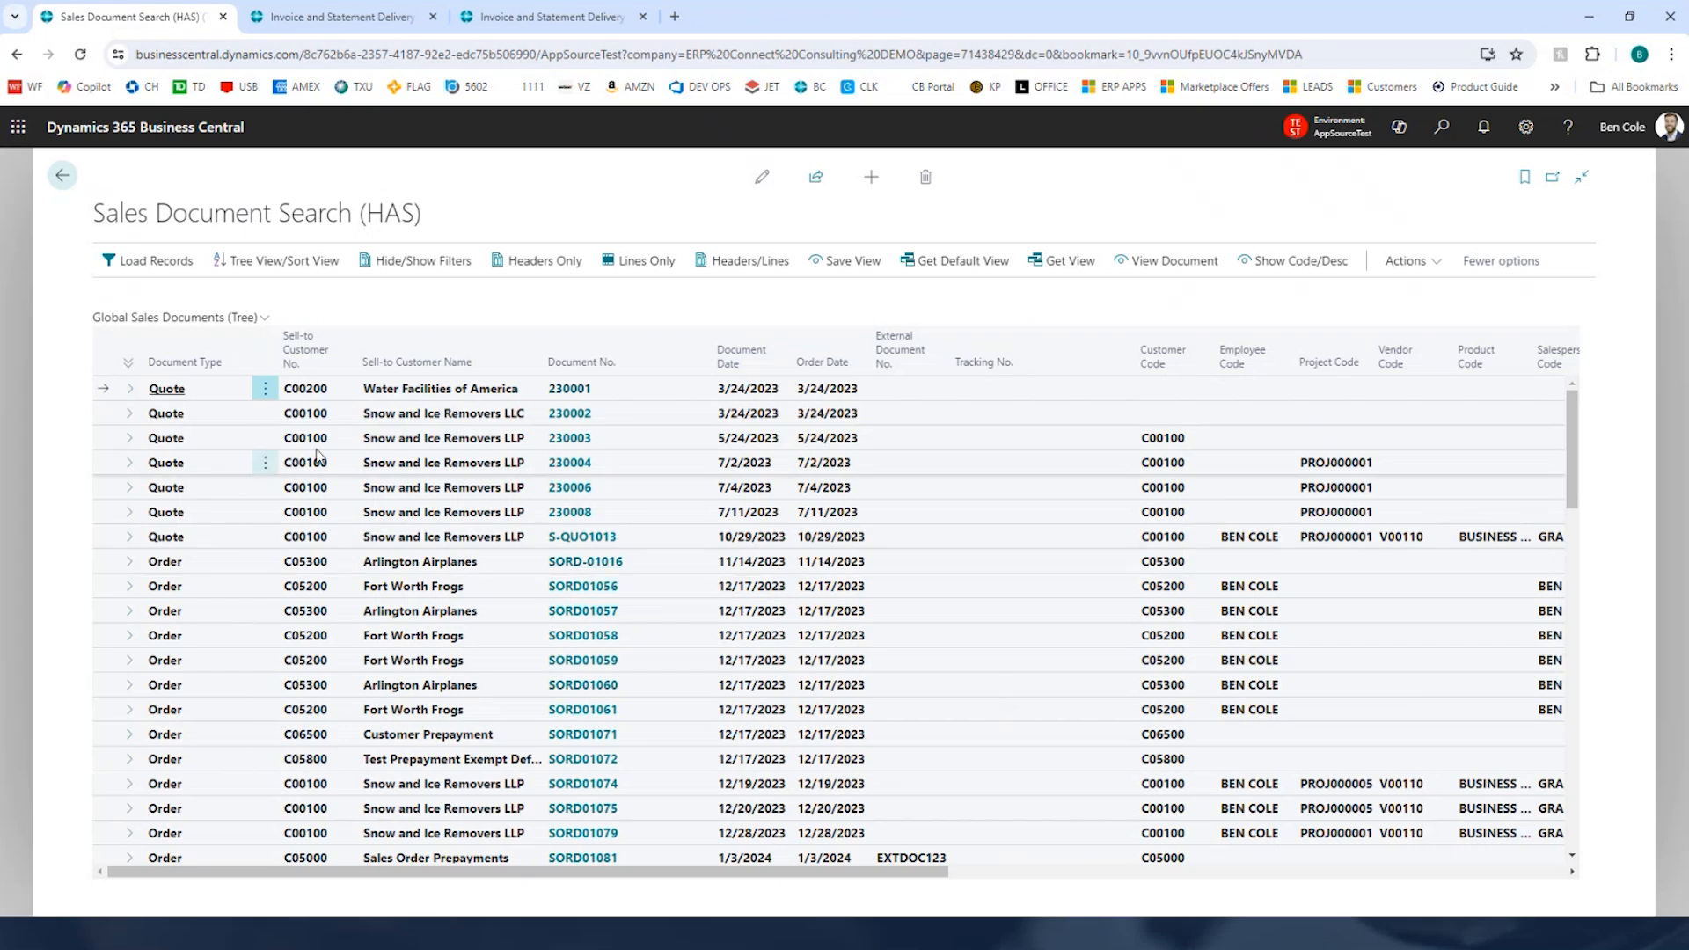
{"action": "left_click", "coordinate": [128, 364]}
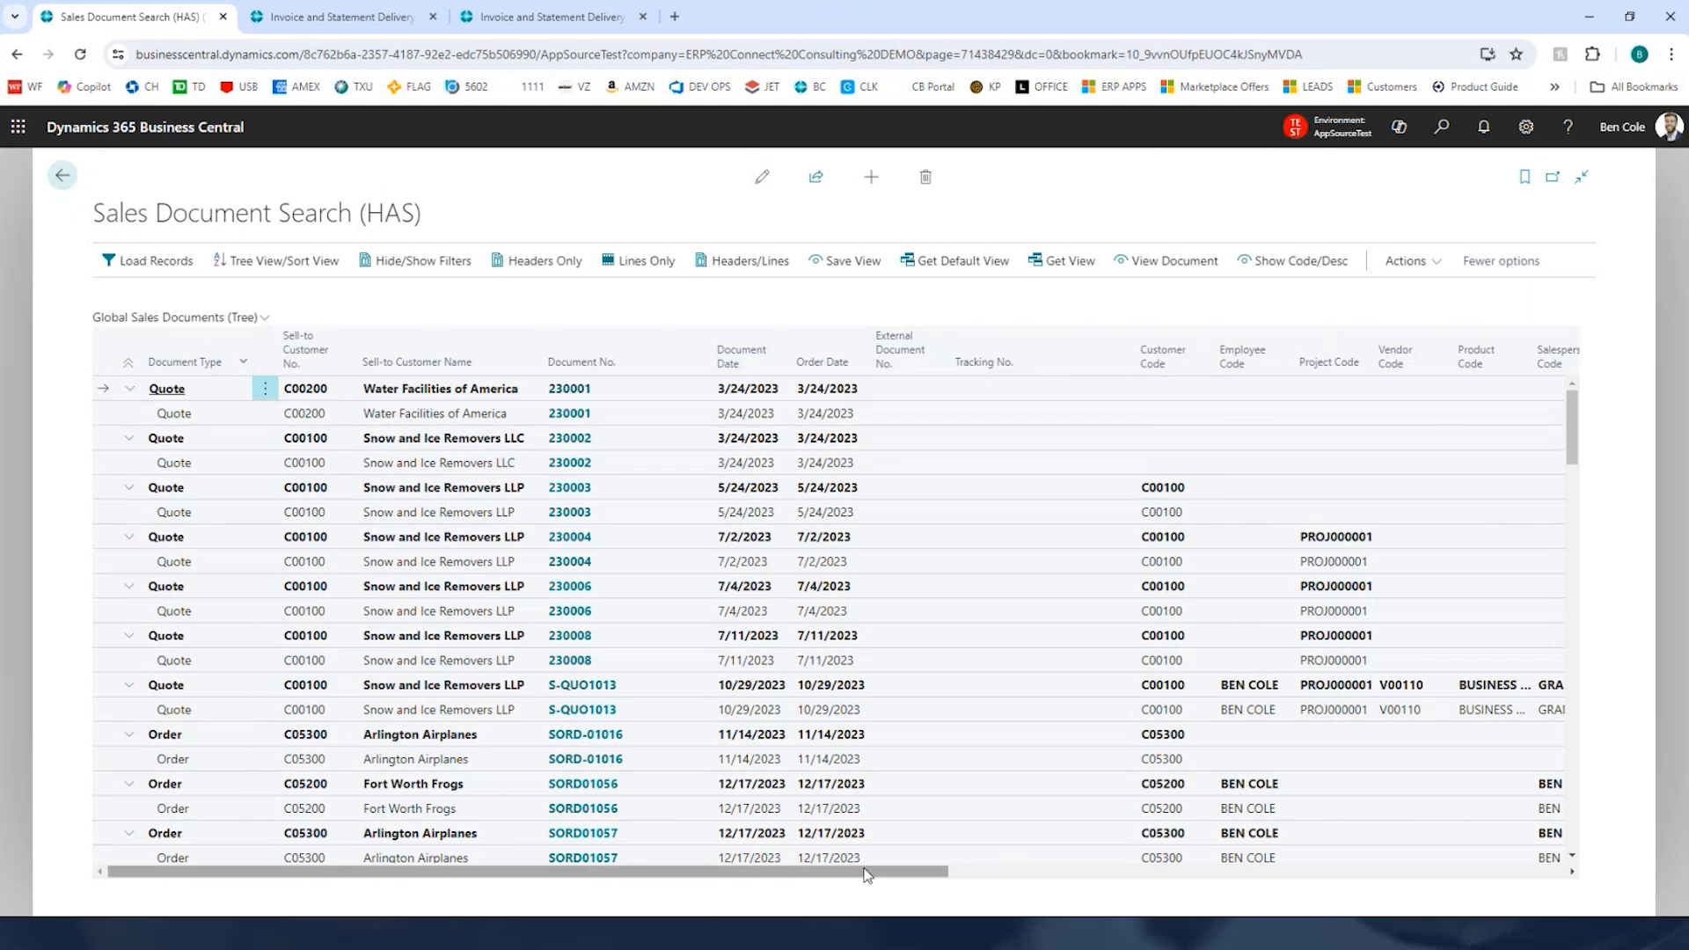
Step: Scroll across the line columns and down through the quotes, orders, invoices, return orders and posted documents in the tree
{"action": "left_click_drag", "start_coordinate": [867, 874], "coordinate": [1483, 874]}
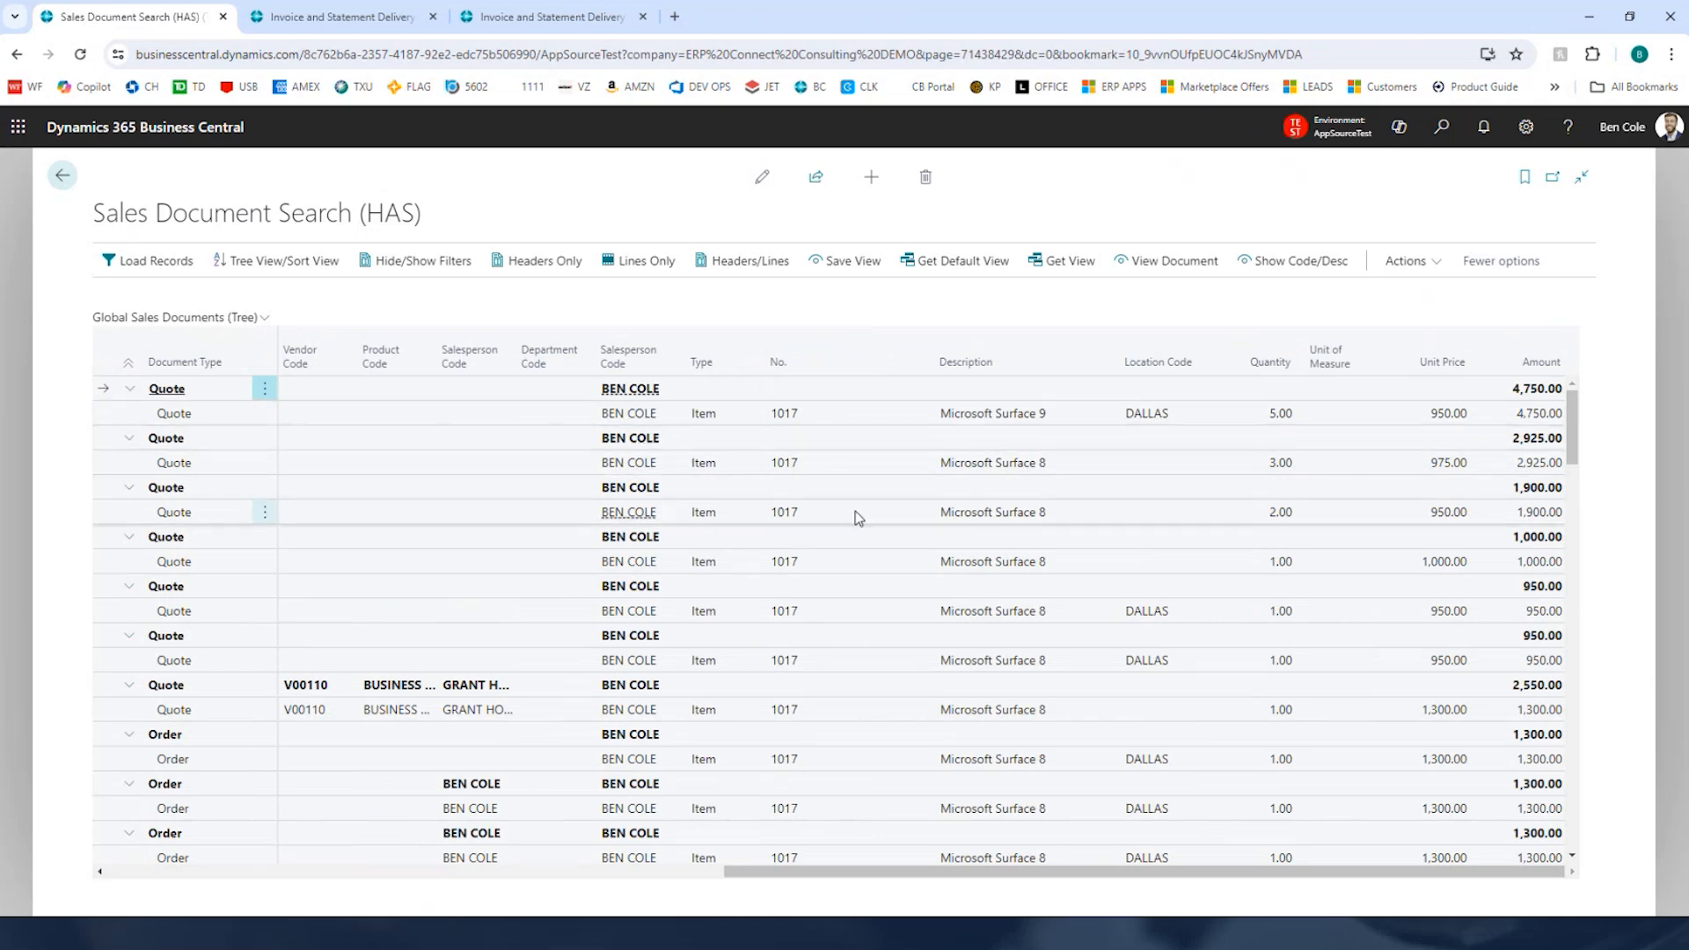
{"action": "scroll", "coordinate": [857, 515], "scroll_direction": "down", "scroll_amount": 5}
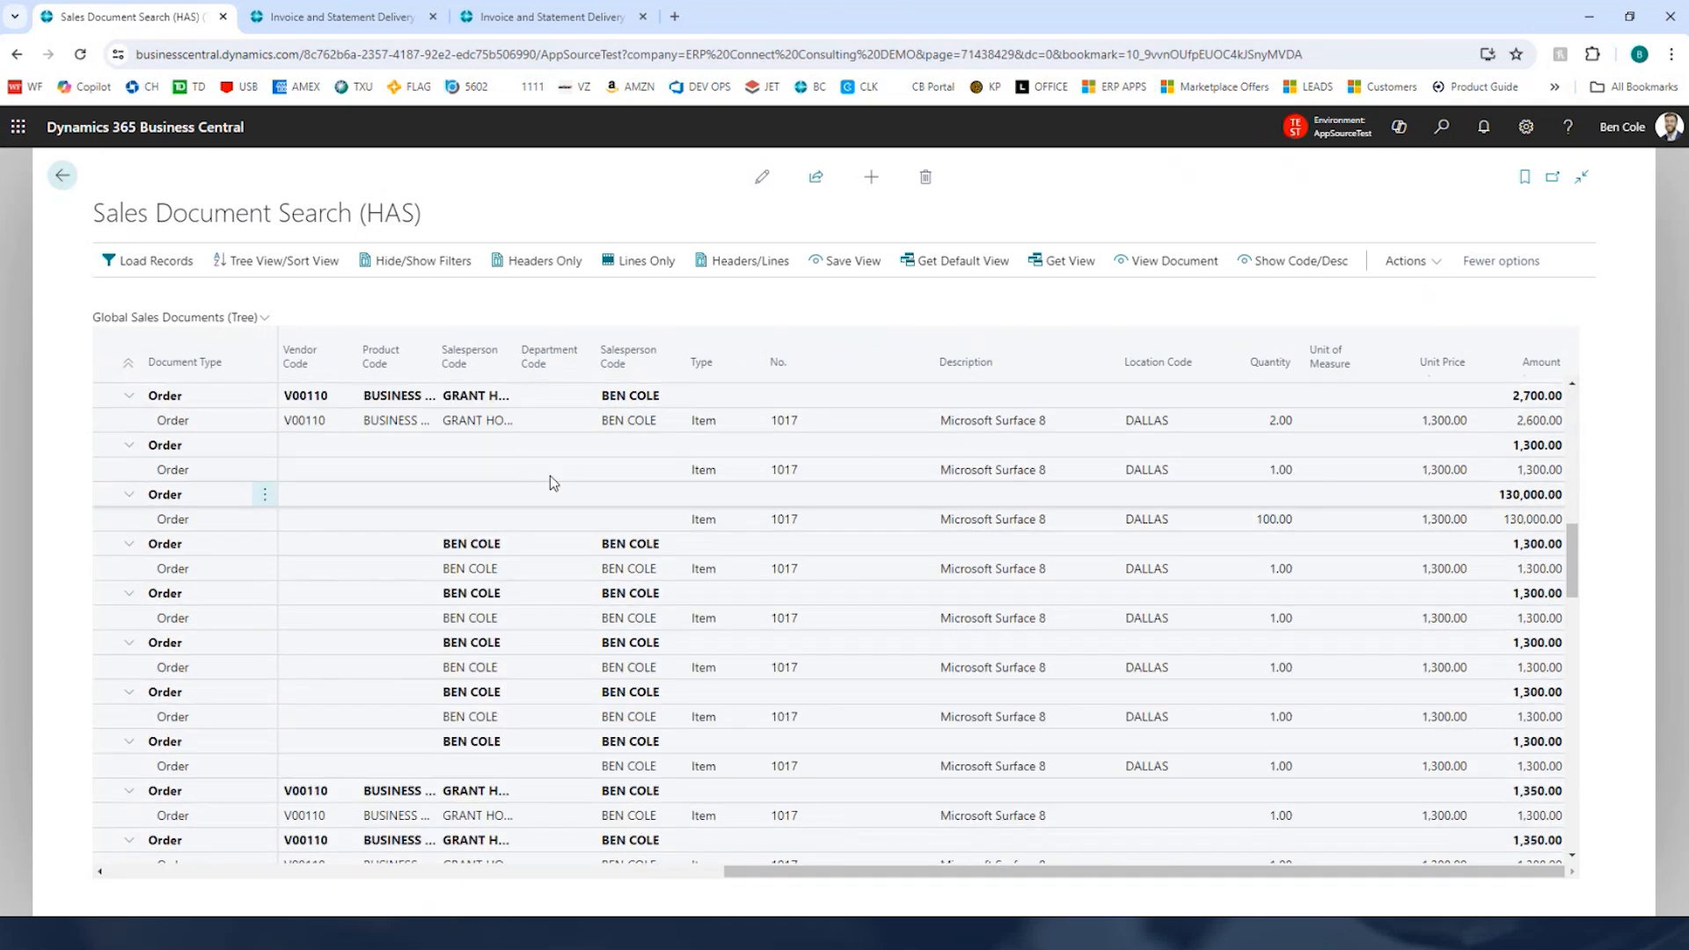
{"action": "scroll", "coordinate": [1095, 613], "scroll_direction": "down", "scroll_amount": 5}
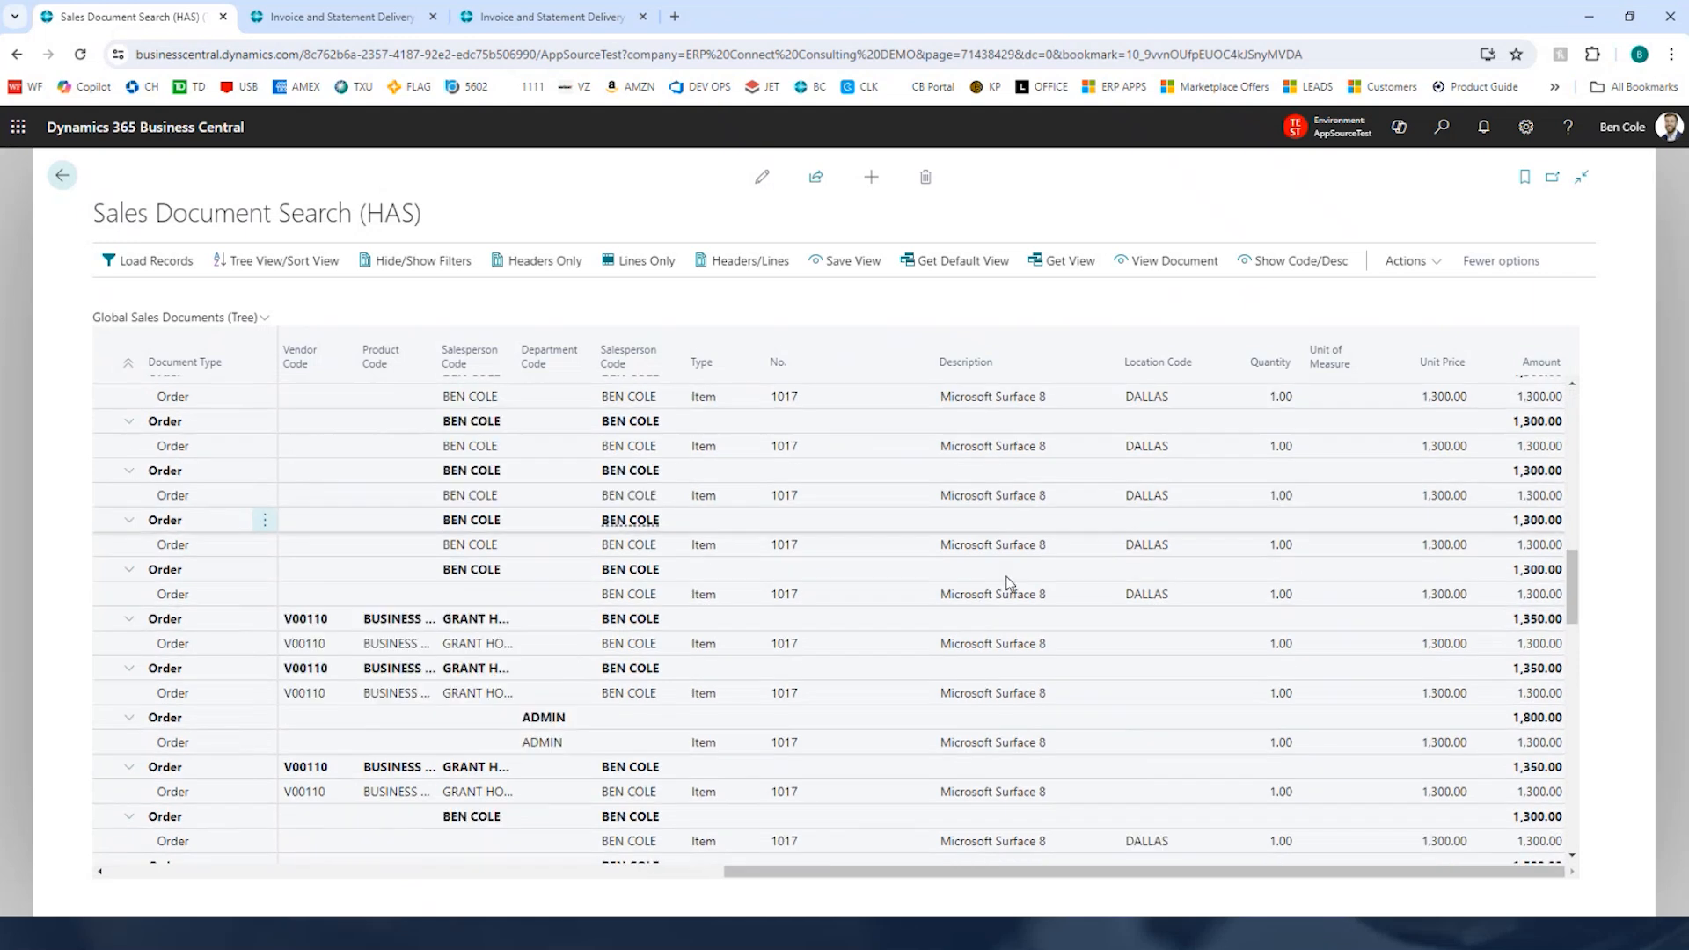
{"action": "scroll", "coordinate": [1212, 660], "scroll_direction": "down", "scroll_amount": 10}
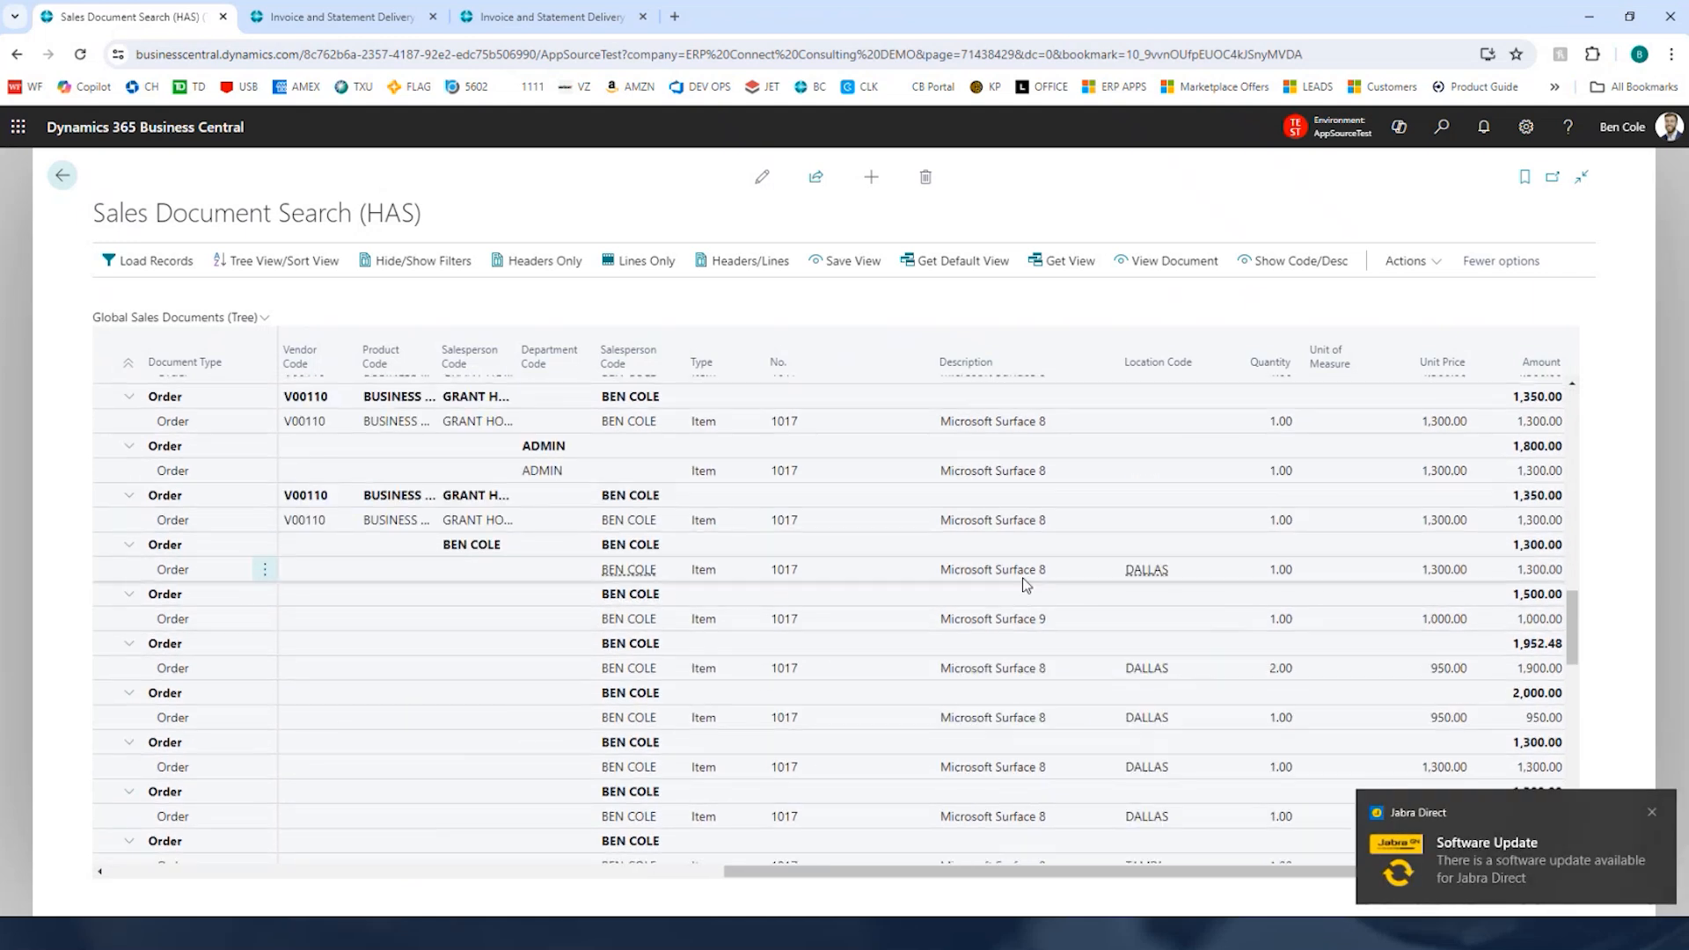
{"action": "scroll", "coordinate": [1188, 466], "scroll_direction": "down", "scroll_amount": 10}
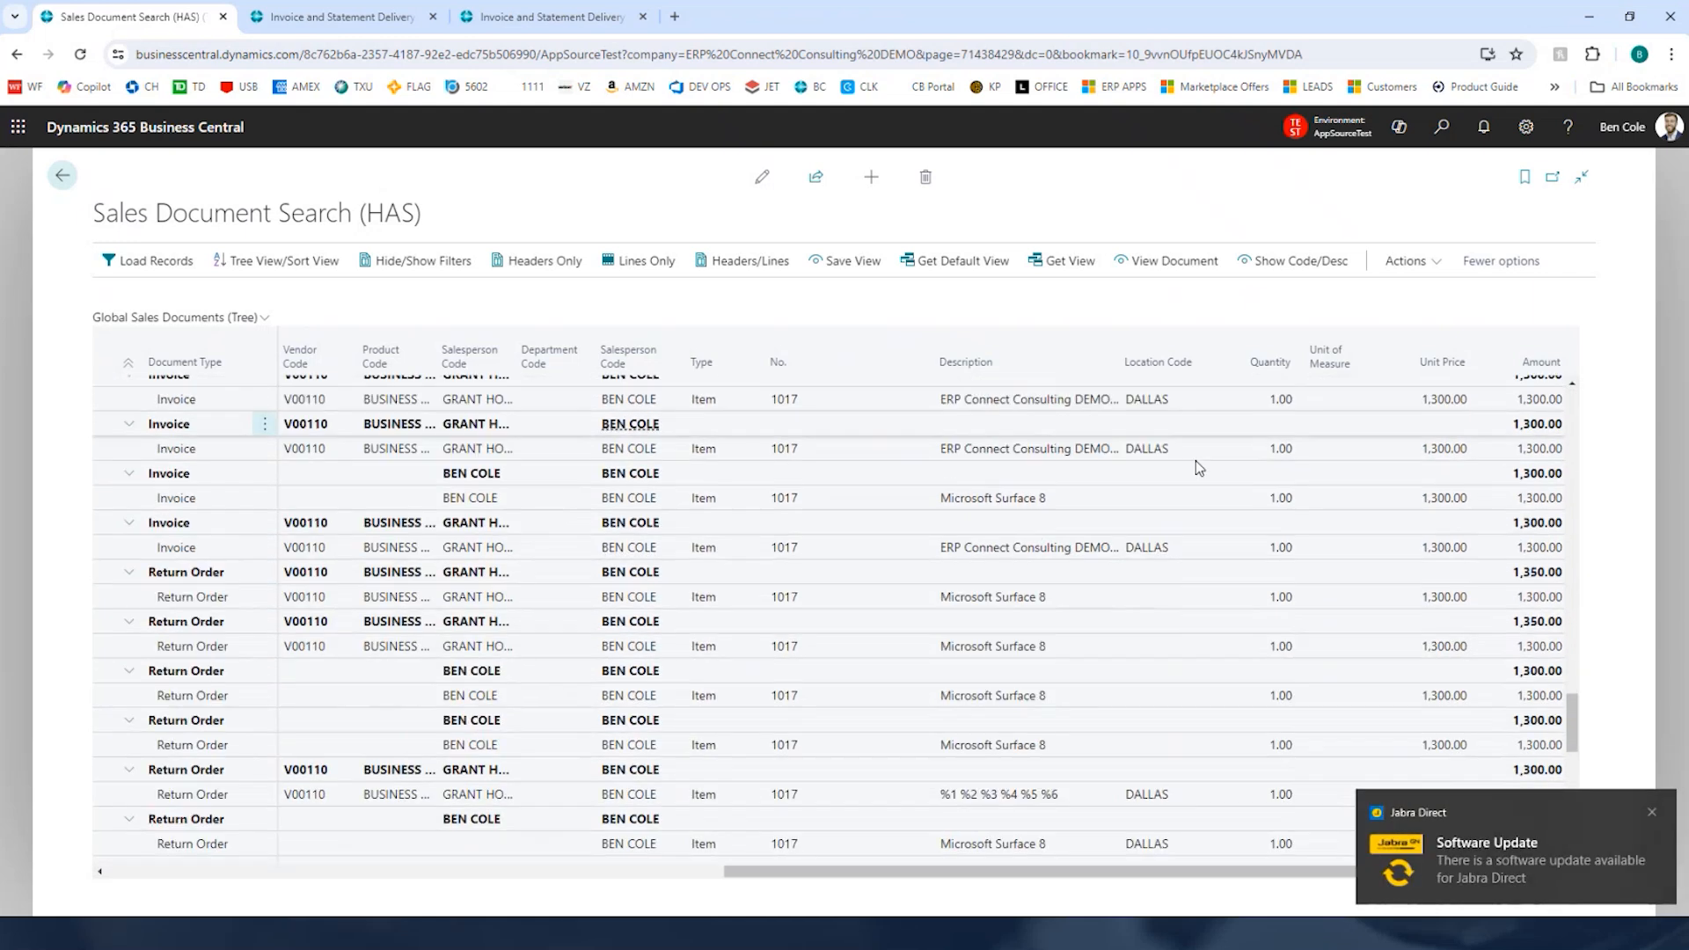
{"action": "scroll", "coordinate": [1199, 480], "scroll_direction": "down", "scroll_amount": 10}
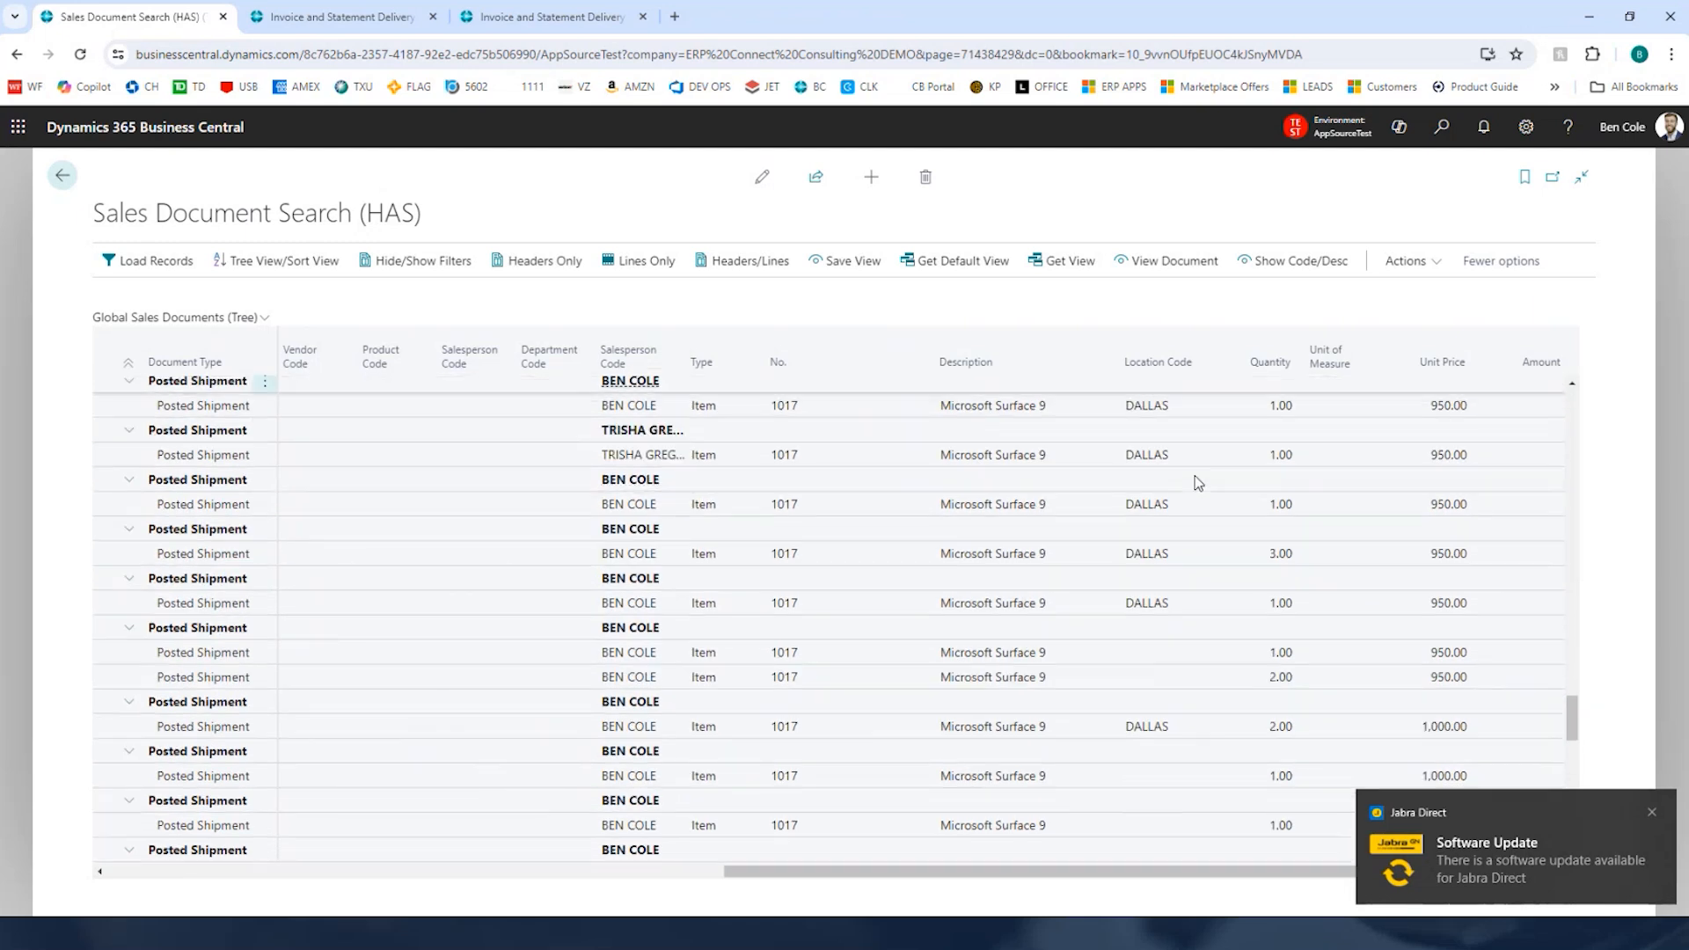
{"action": "scroll", "coordinate": [1198, 482], "scroll_direction": "down", "scroll_amount": 10}
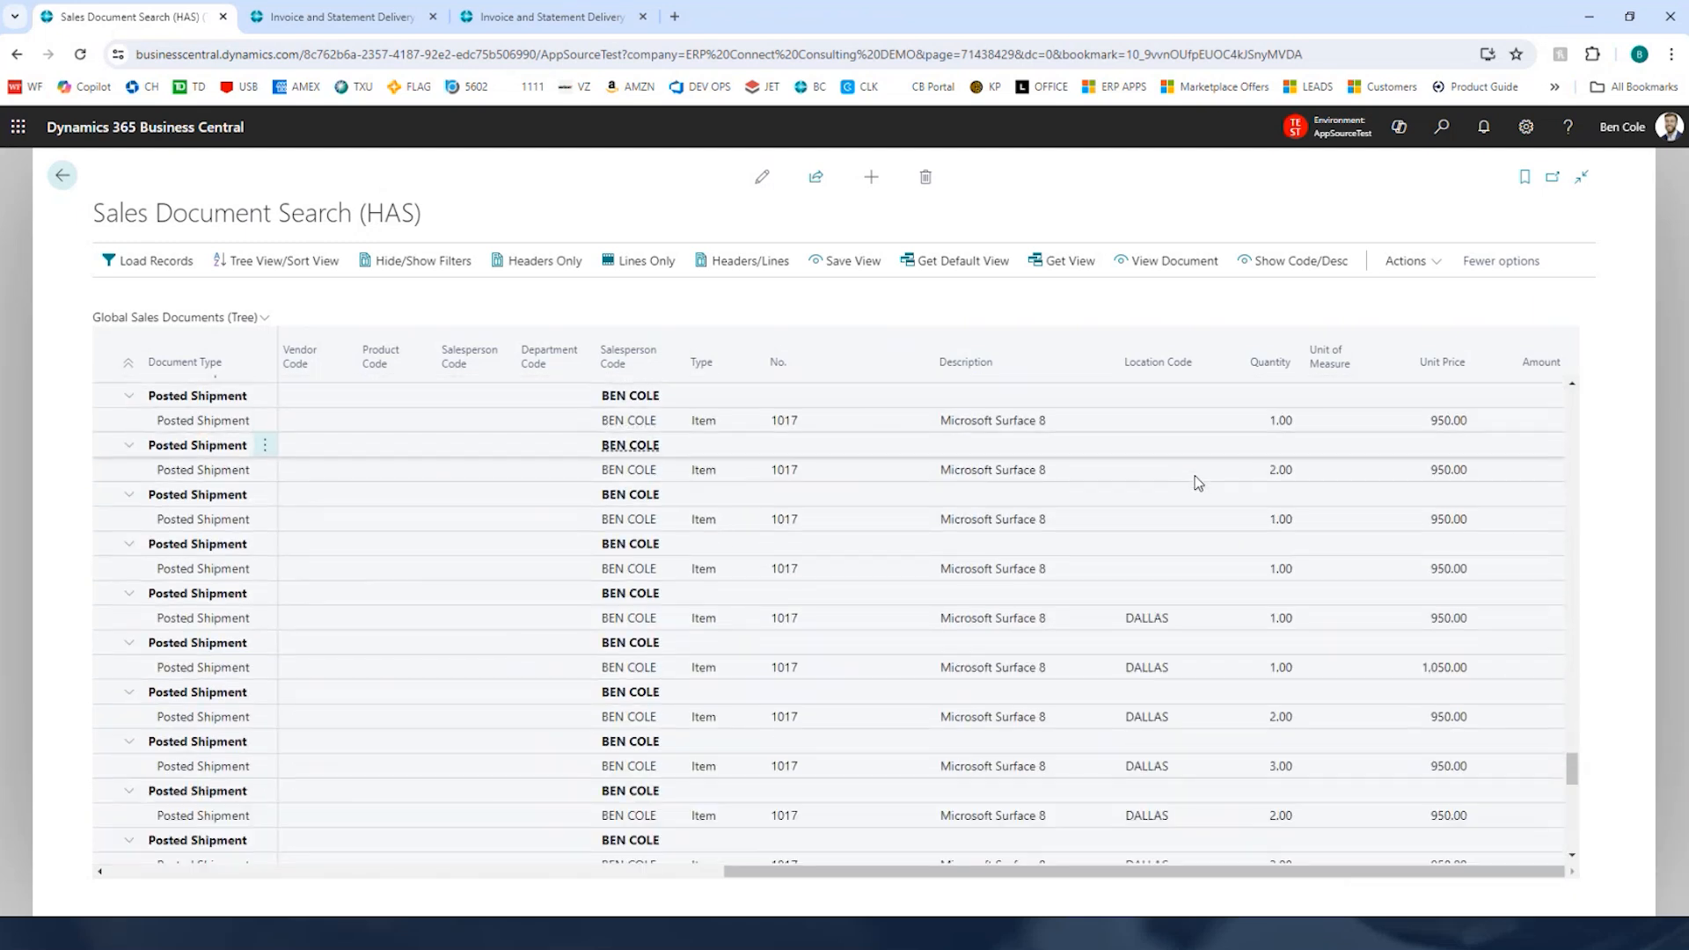
{"action": "scroll", "coordinate": [1198, 482], "scroll_direction": "down", "scroll_amount": 10}
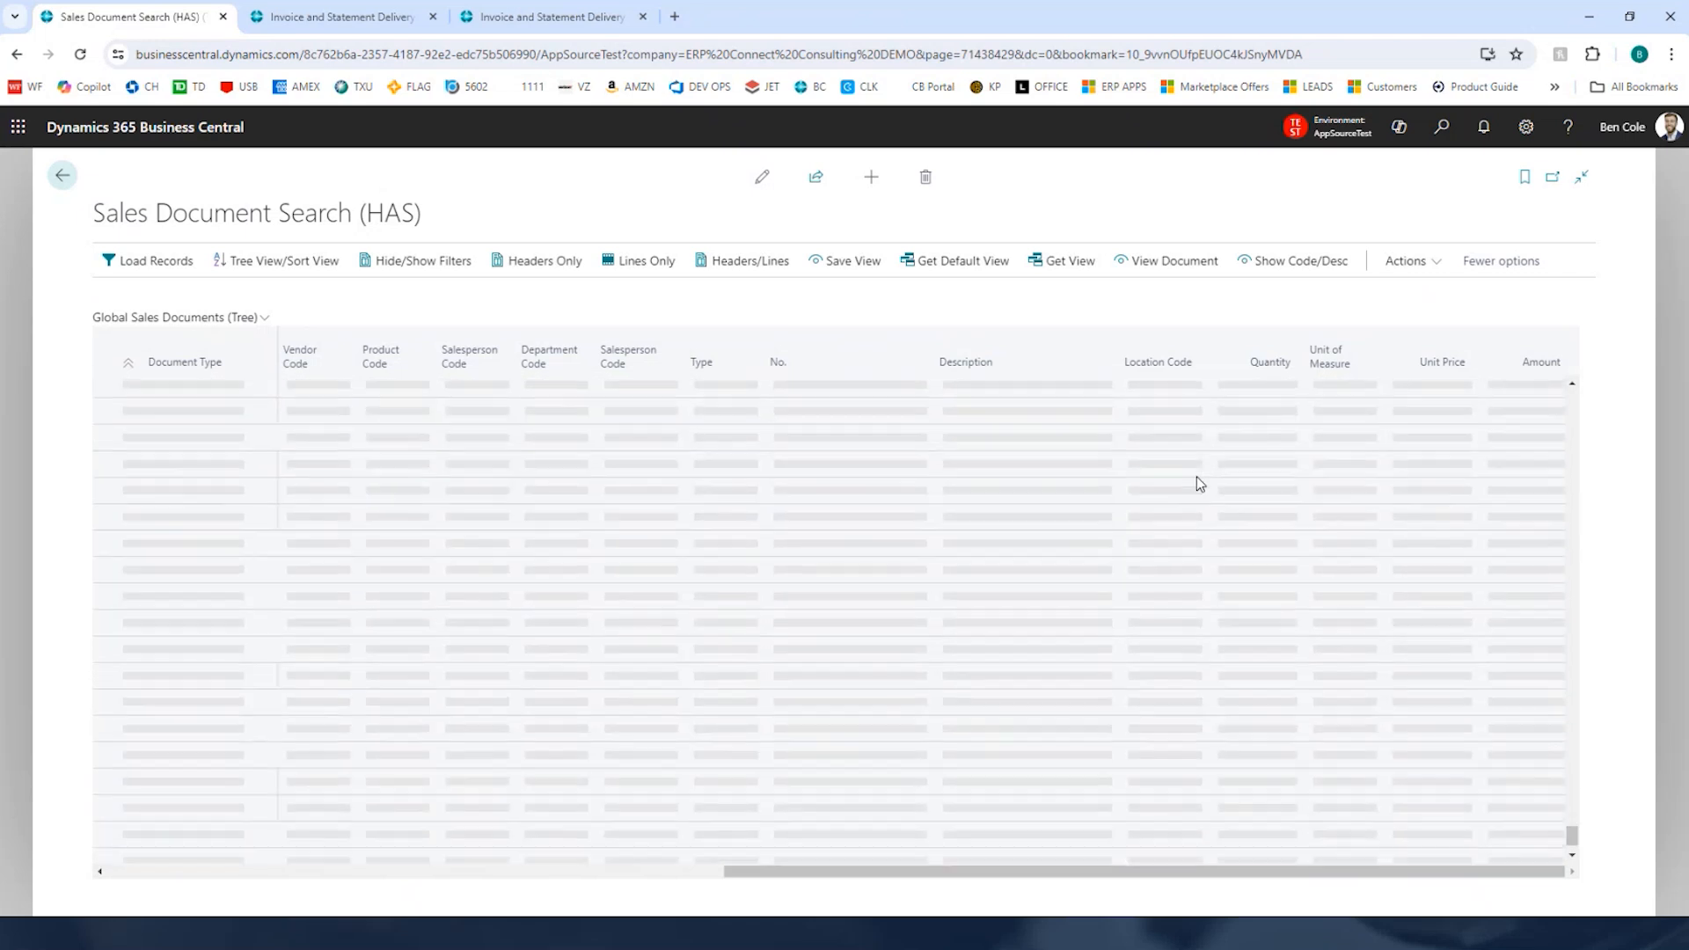
{"action": "scroll", "coordinate": [1196, 477], "scroll_direction": "down", "scroll_amount": 5}
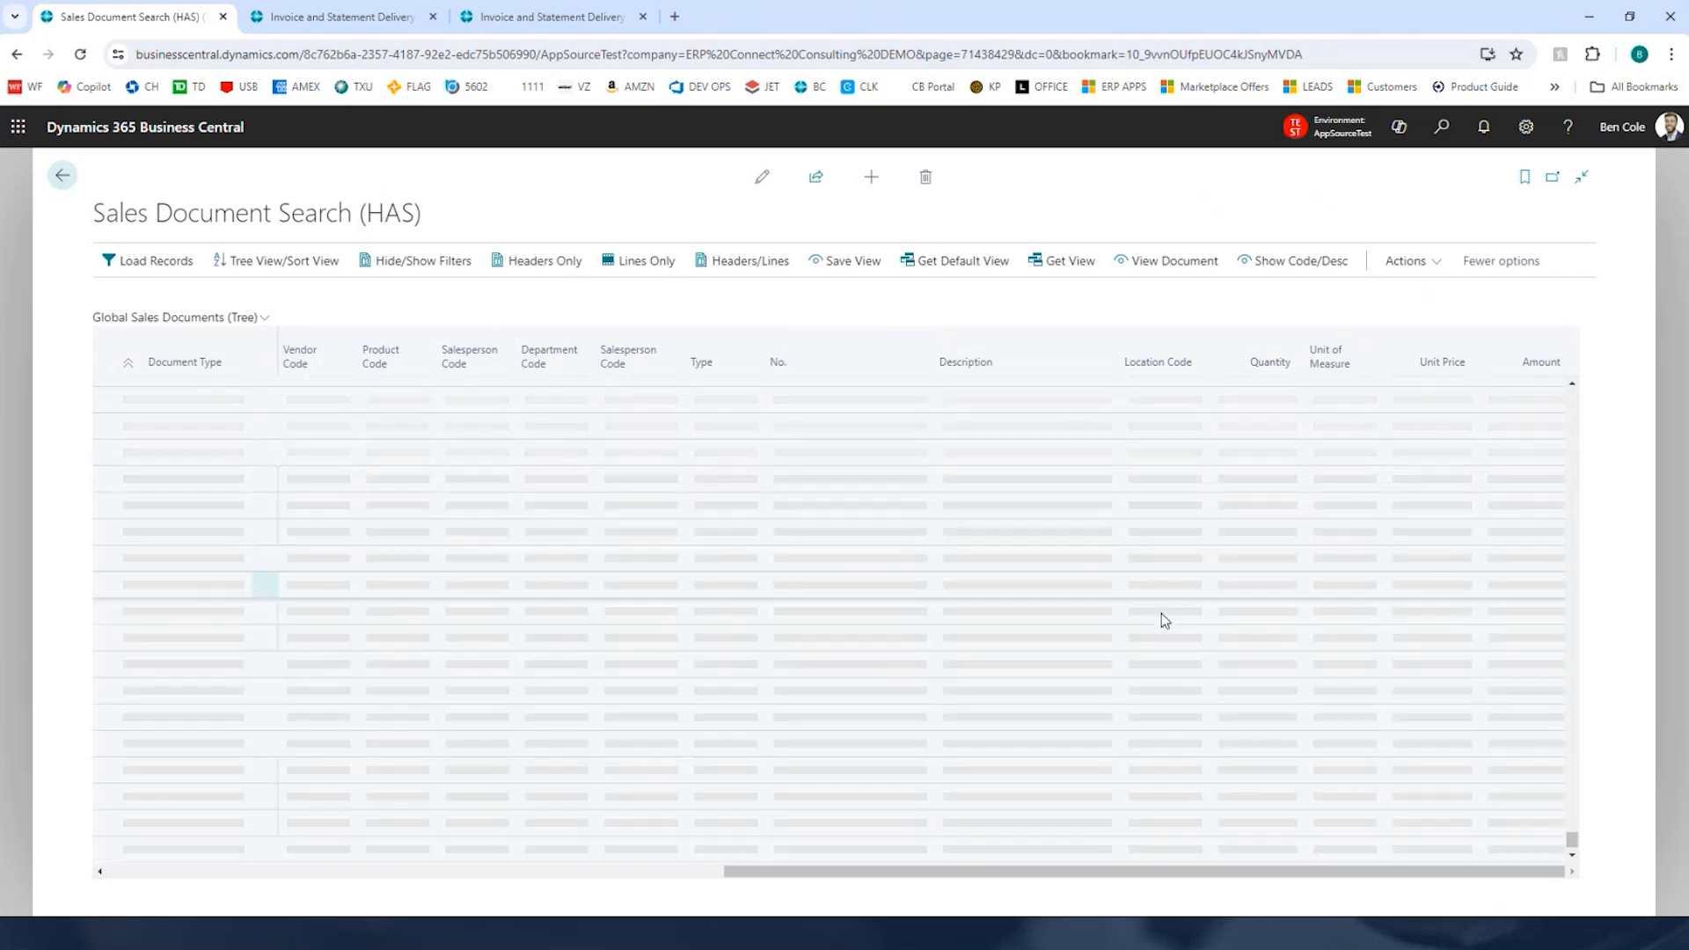
{"action": "scroll", "coordinate": [1162, 613], "scroll_direction": "down", "scroll_amount": 5}
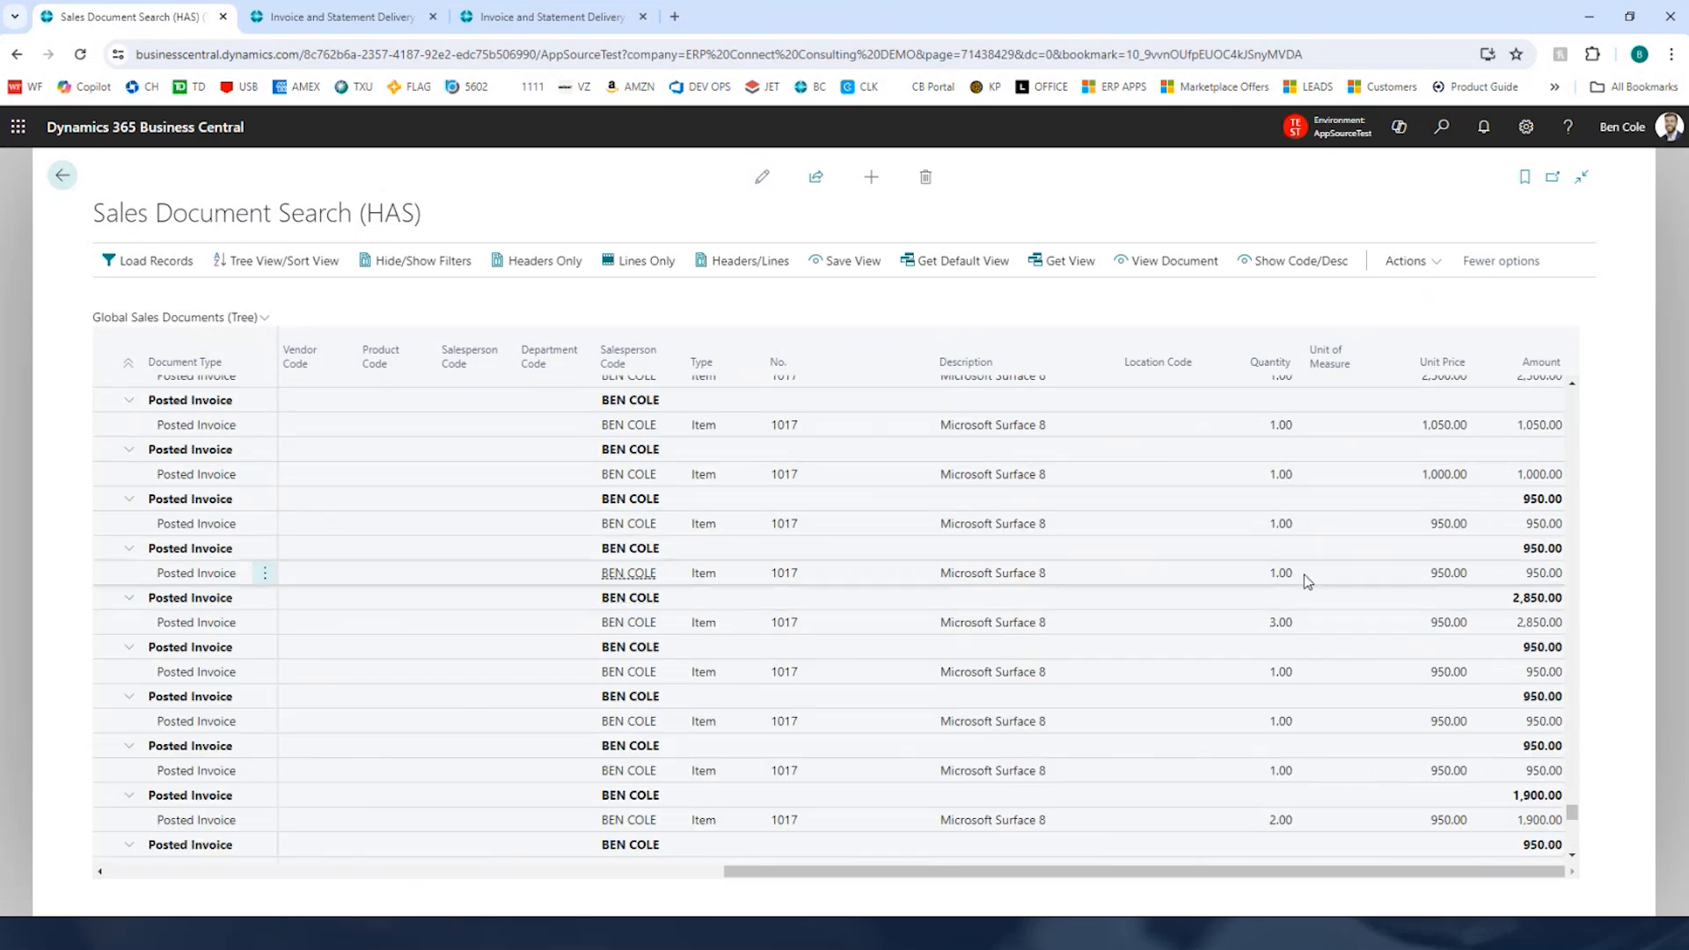
{"action": "left_click_drag", "start_coordinate": [886, 879], "coordinate": [268, 880]}
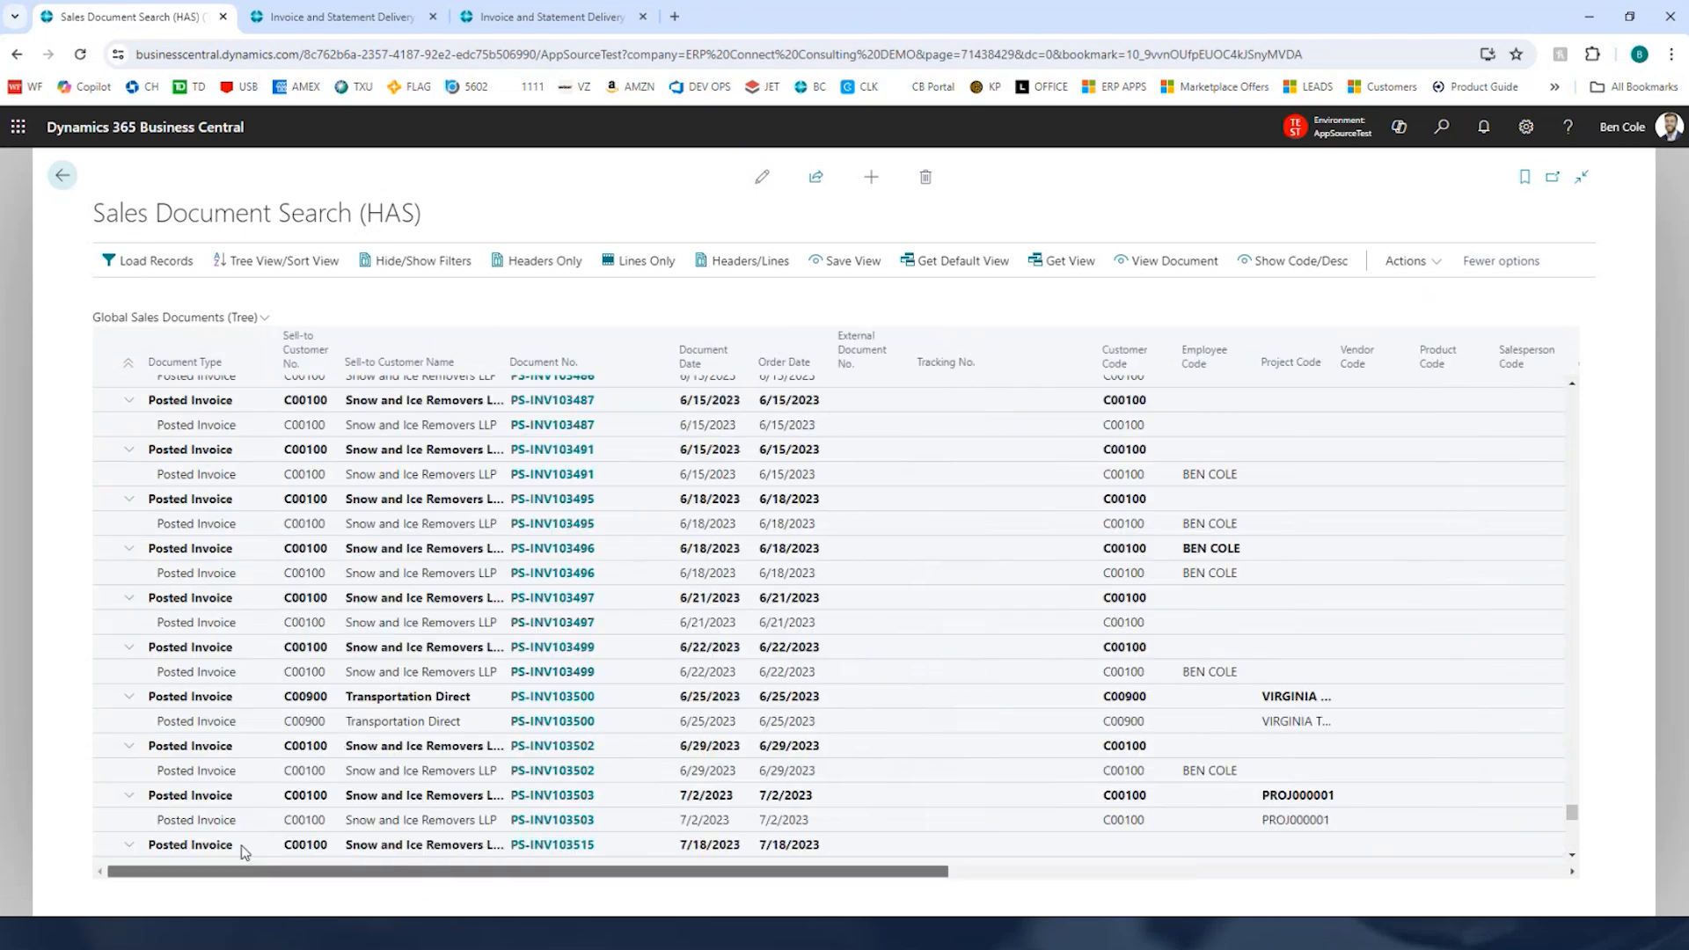
Step: Open posted invoice PS-INV103496 from the tree, review its lines, and close it
{"action": "left_click", "coordinate": [608, 547]}
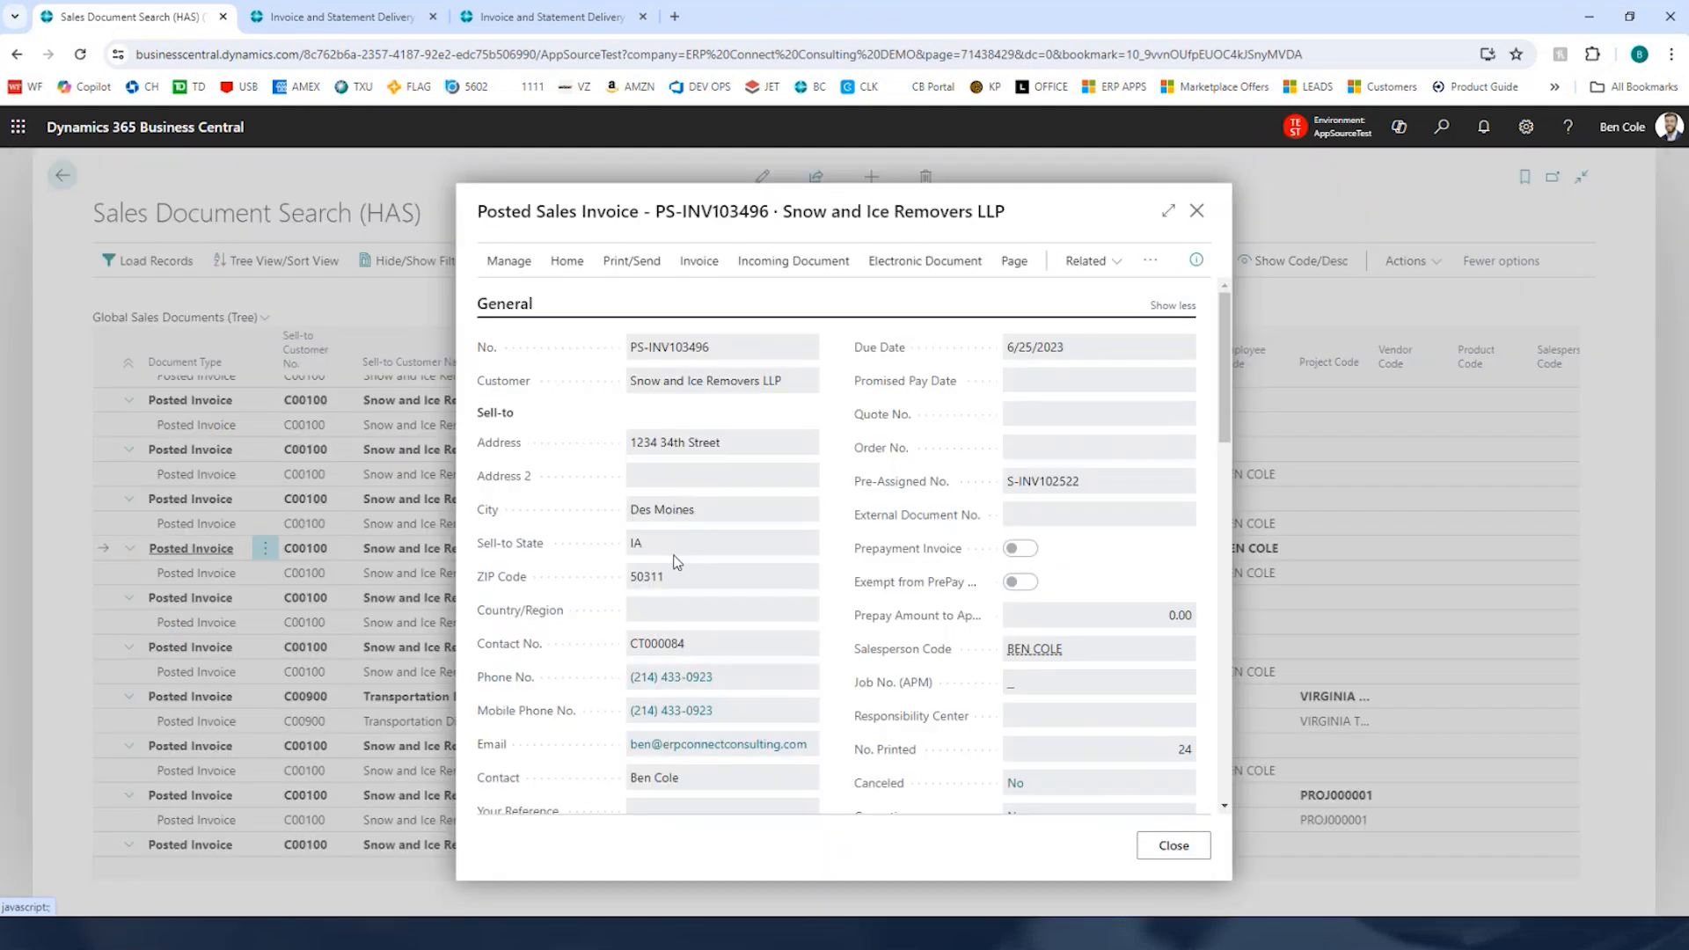
{"action": "scroll", "coordinate": [940, 570], "scroll_direction": "down", "scroll_amount": 5}
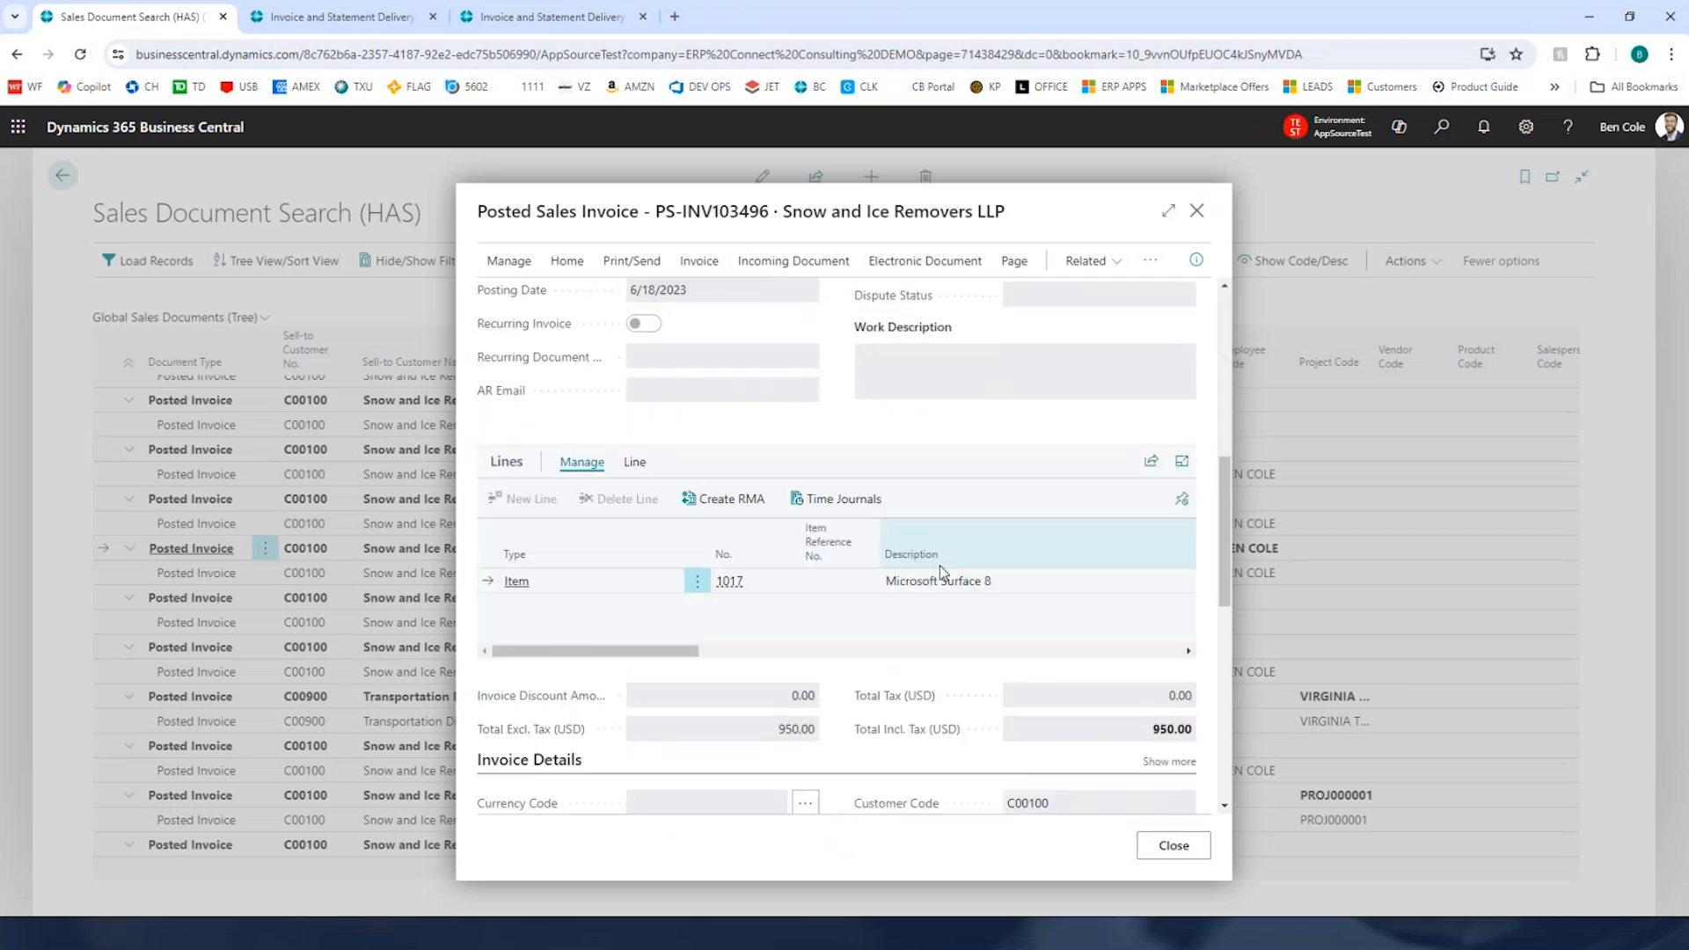
{"action": "scroll", "coordinate": [939, 567], "scroll_direction": "down", "scroll_amount": 3}
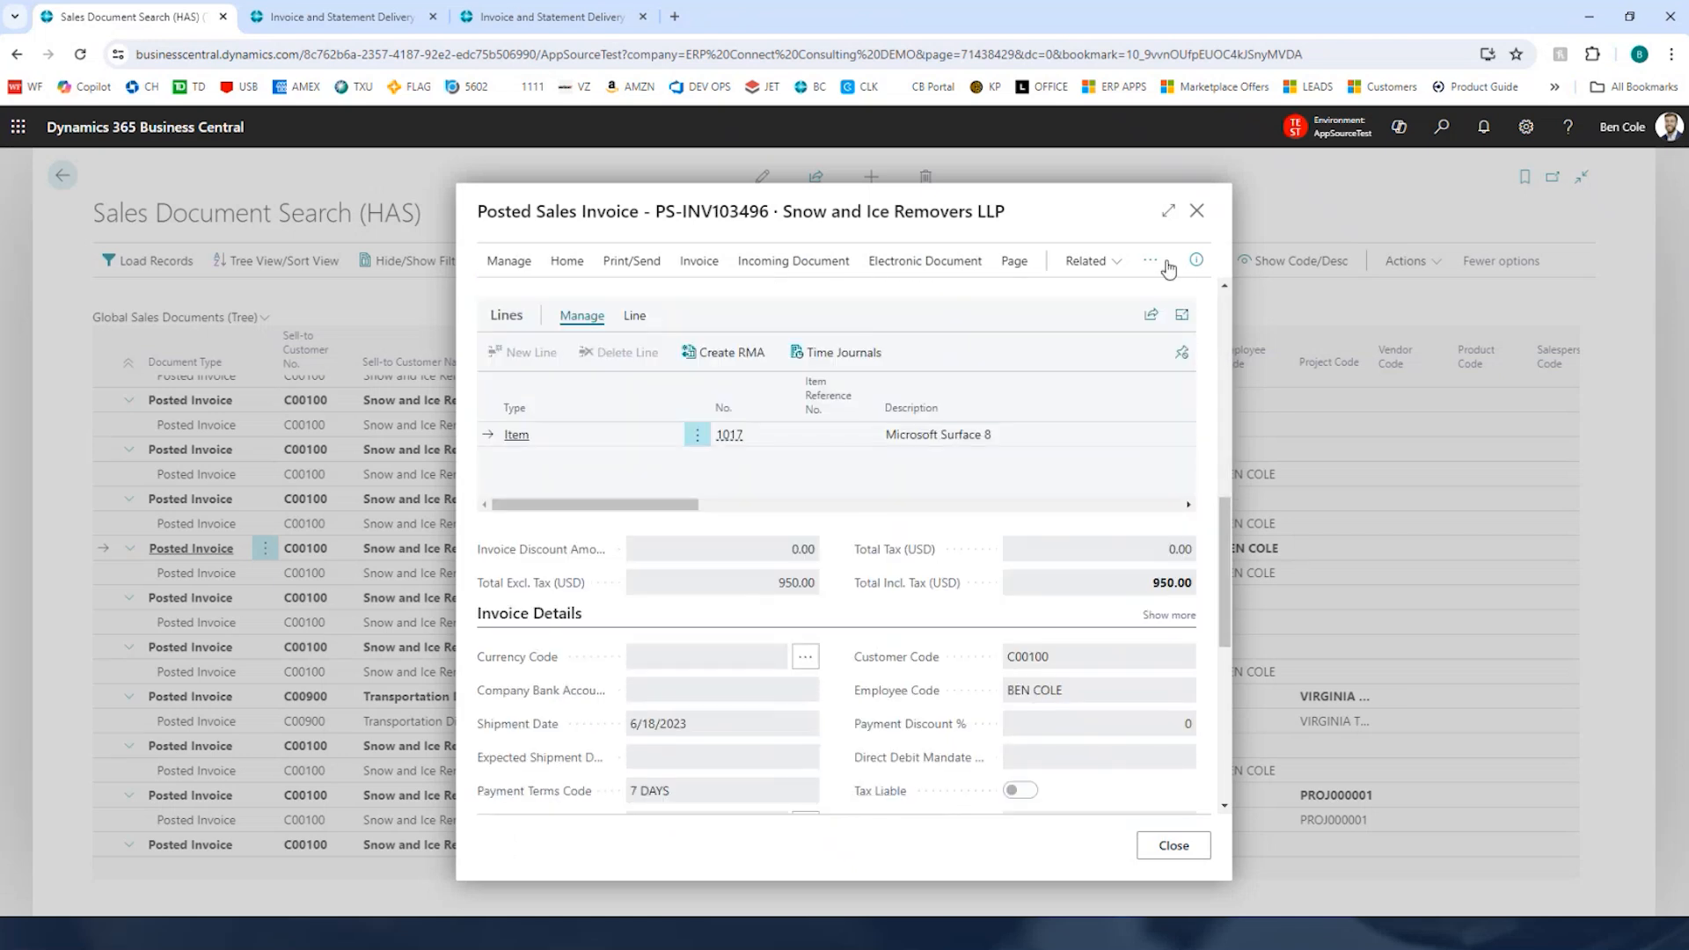
{"action": "left_click", "coordinate": [1197, 211]}
Step: Collapse all rows in the Global Sales Documents tree
{"action": "left_click", "coordinate": [128, 361]}
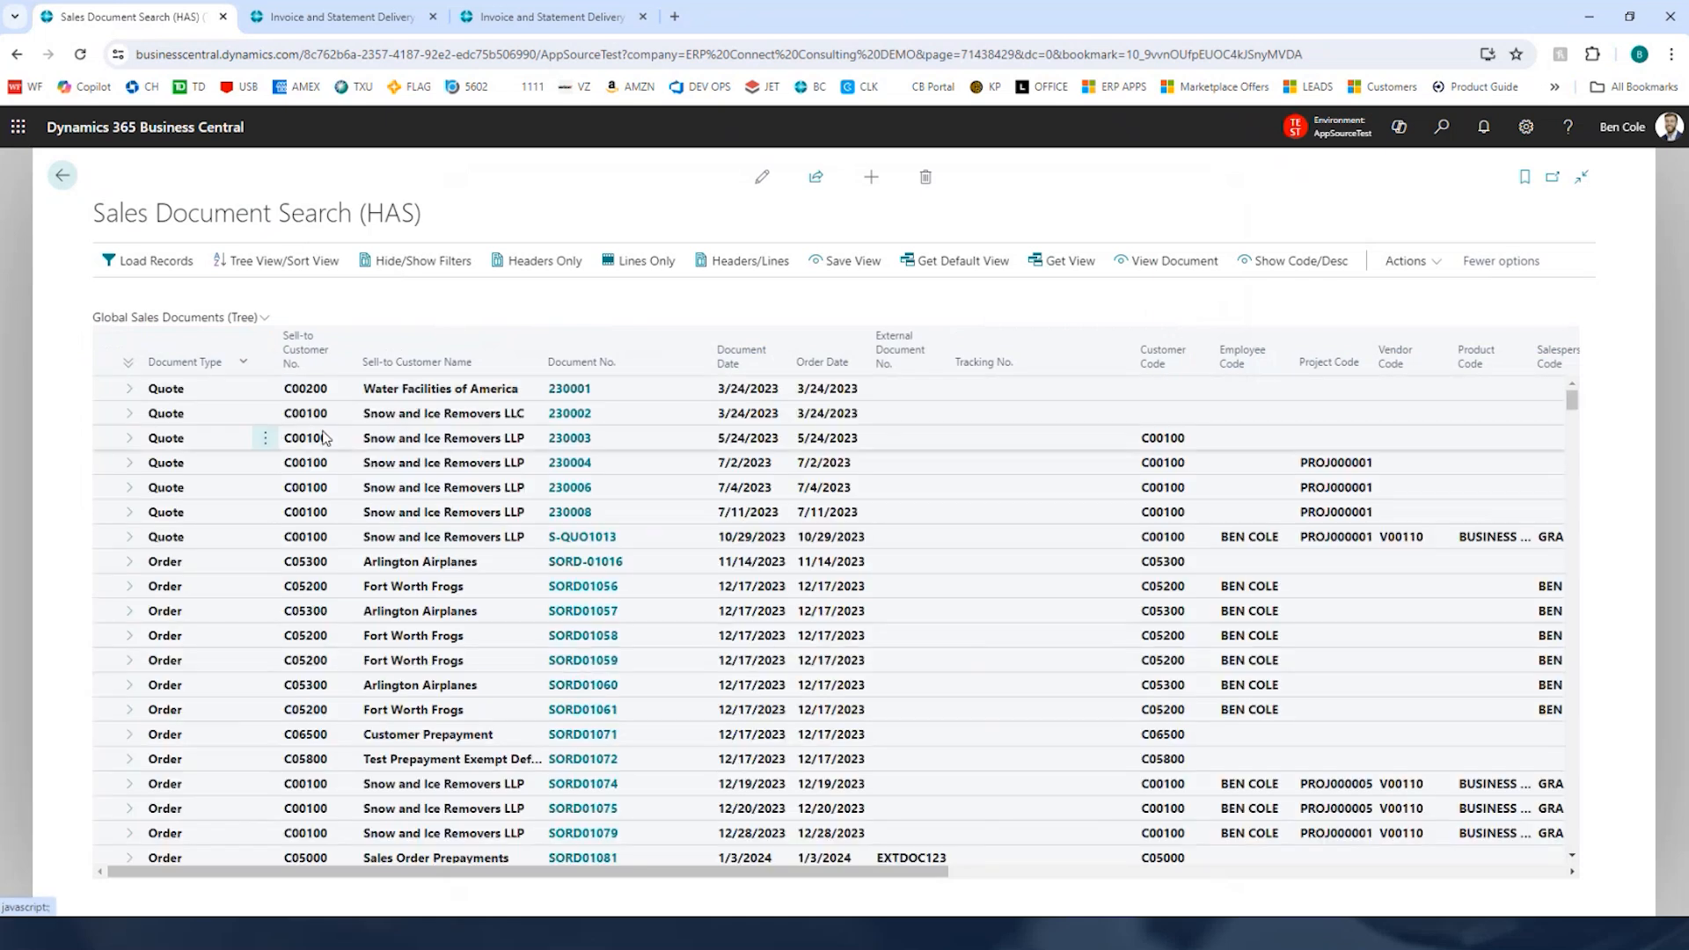
{"action": "scroll", "coordinate": [579, 664], "scroll_direction": "down", "scroll_amount": 3}
{"action": "scroll", "coordinate": [572, 492], "scroll_direction": "up", "scroll_amount": 3}
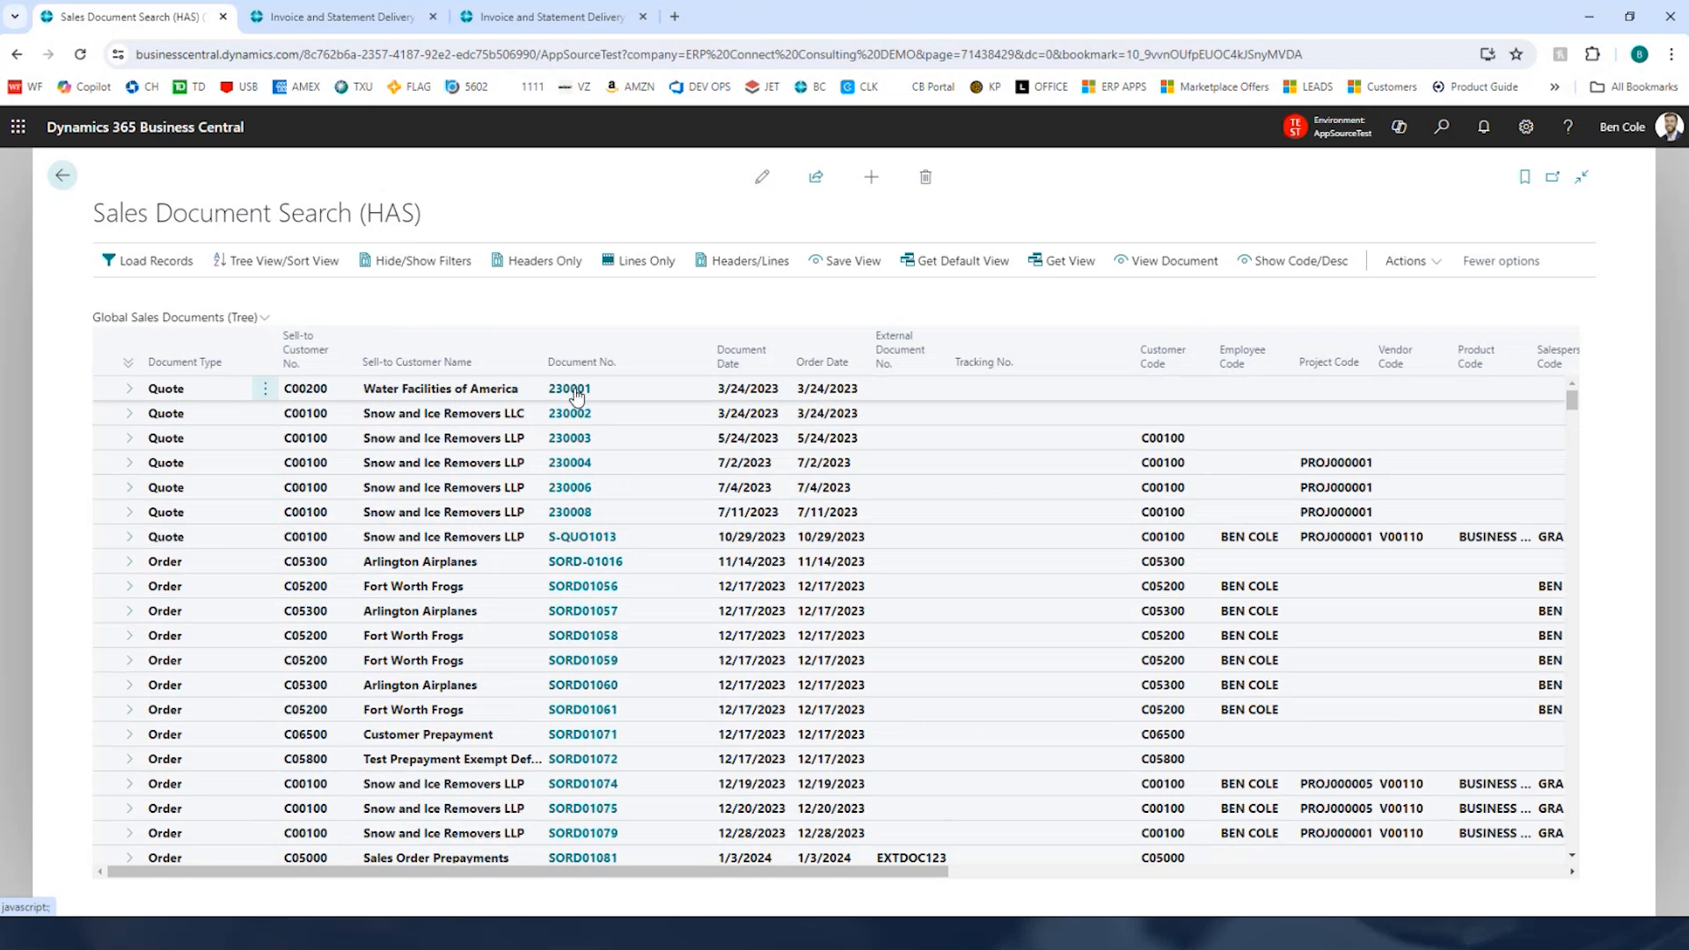
Step: Open sales quote 230001, set its Microsoft Surface 9 line quantity to 6, and close the quote
{"action": "left_click", "coordinate": [578, 394]}
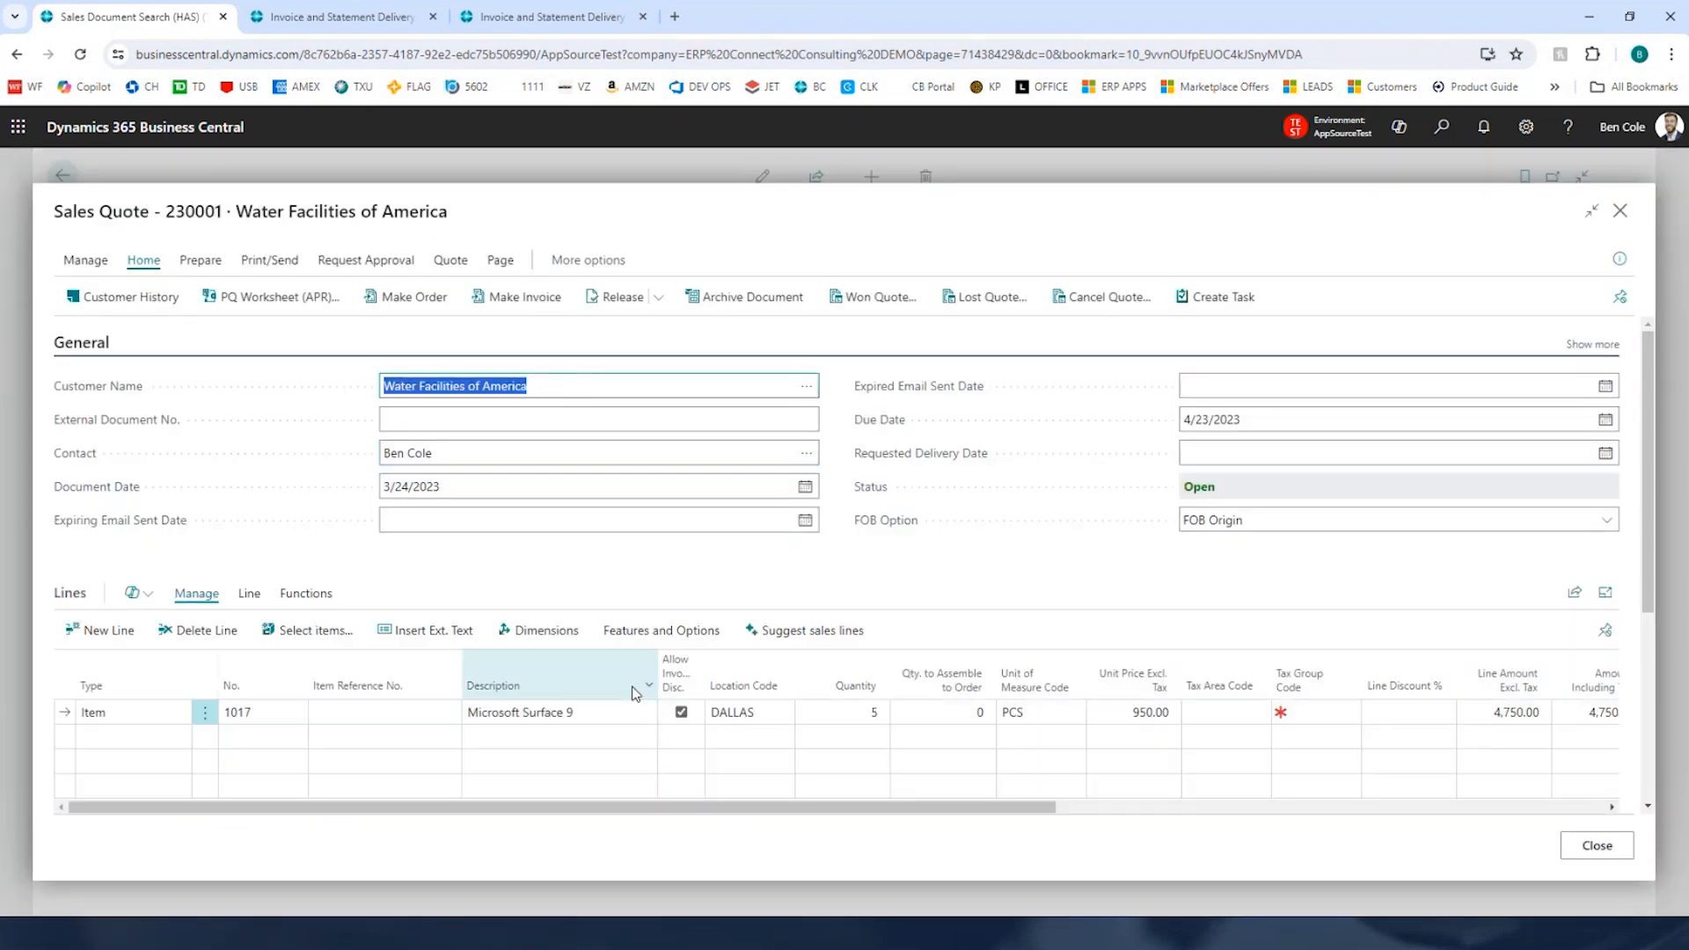
{"action": "left_click", "coordinate": [866, 714]}
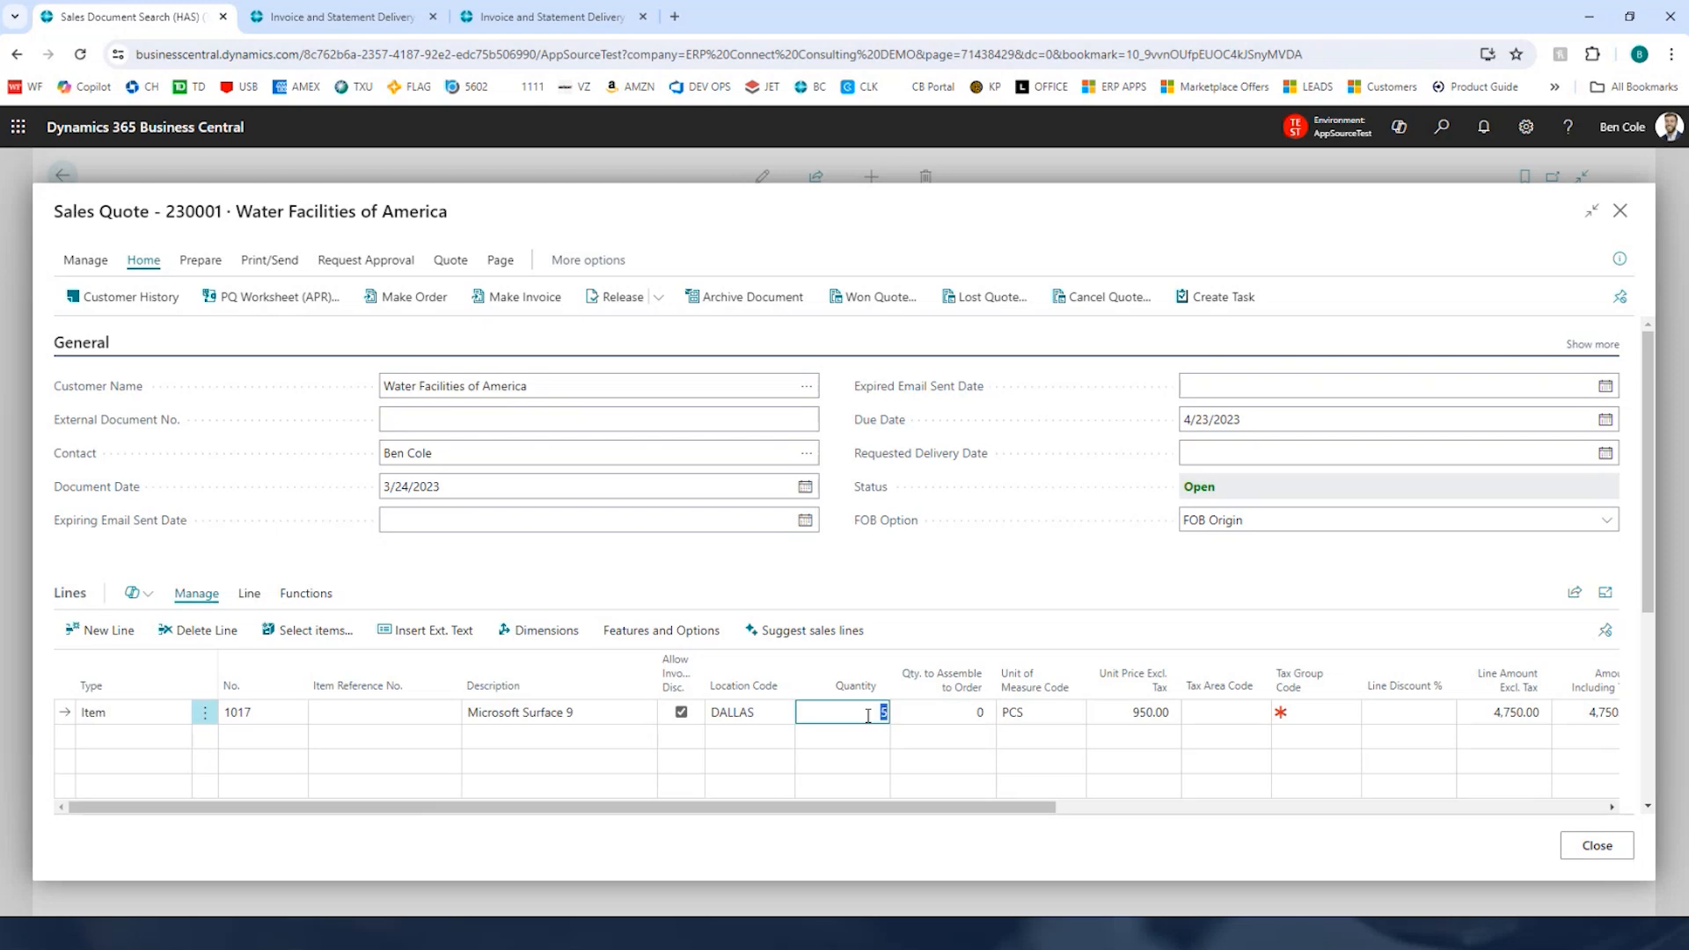
{"action": "type", "text": "6"}
{"action": "key", "text": "Tab"}
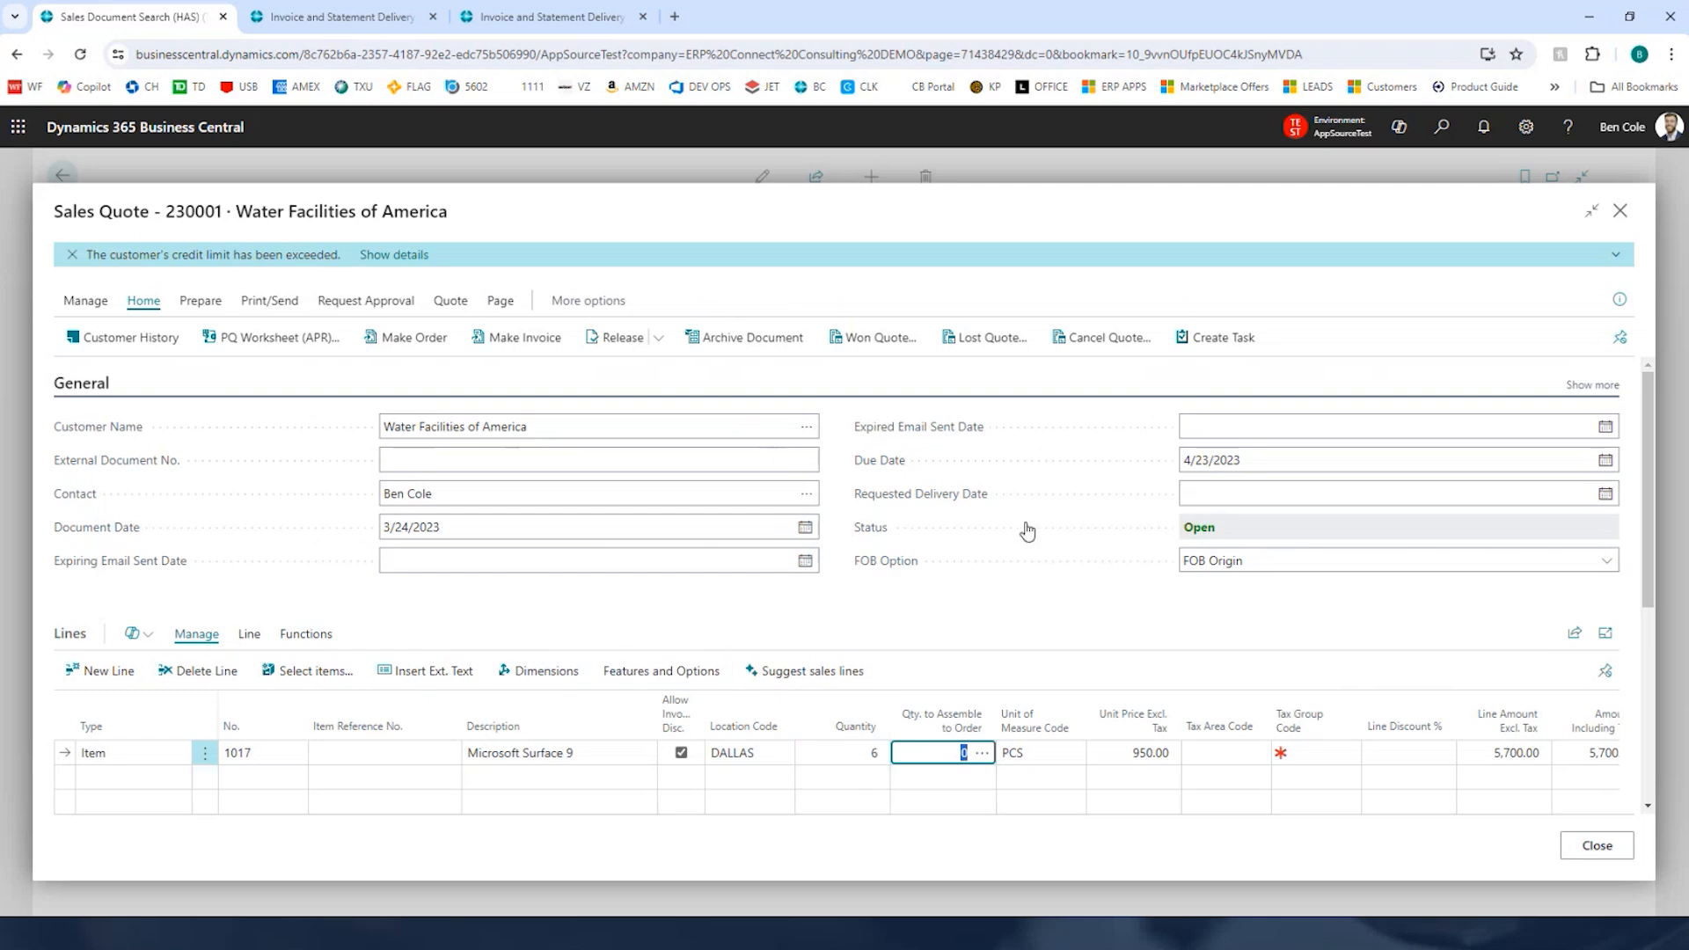
{"action": "left_click", "coordinate": [1597, 845]}
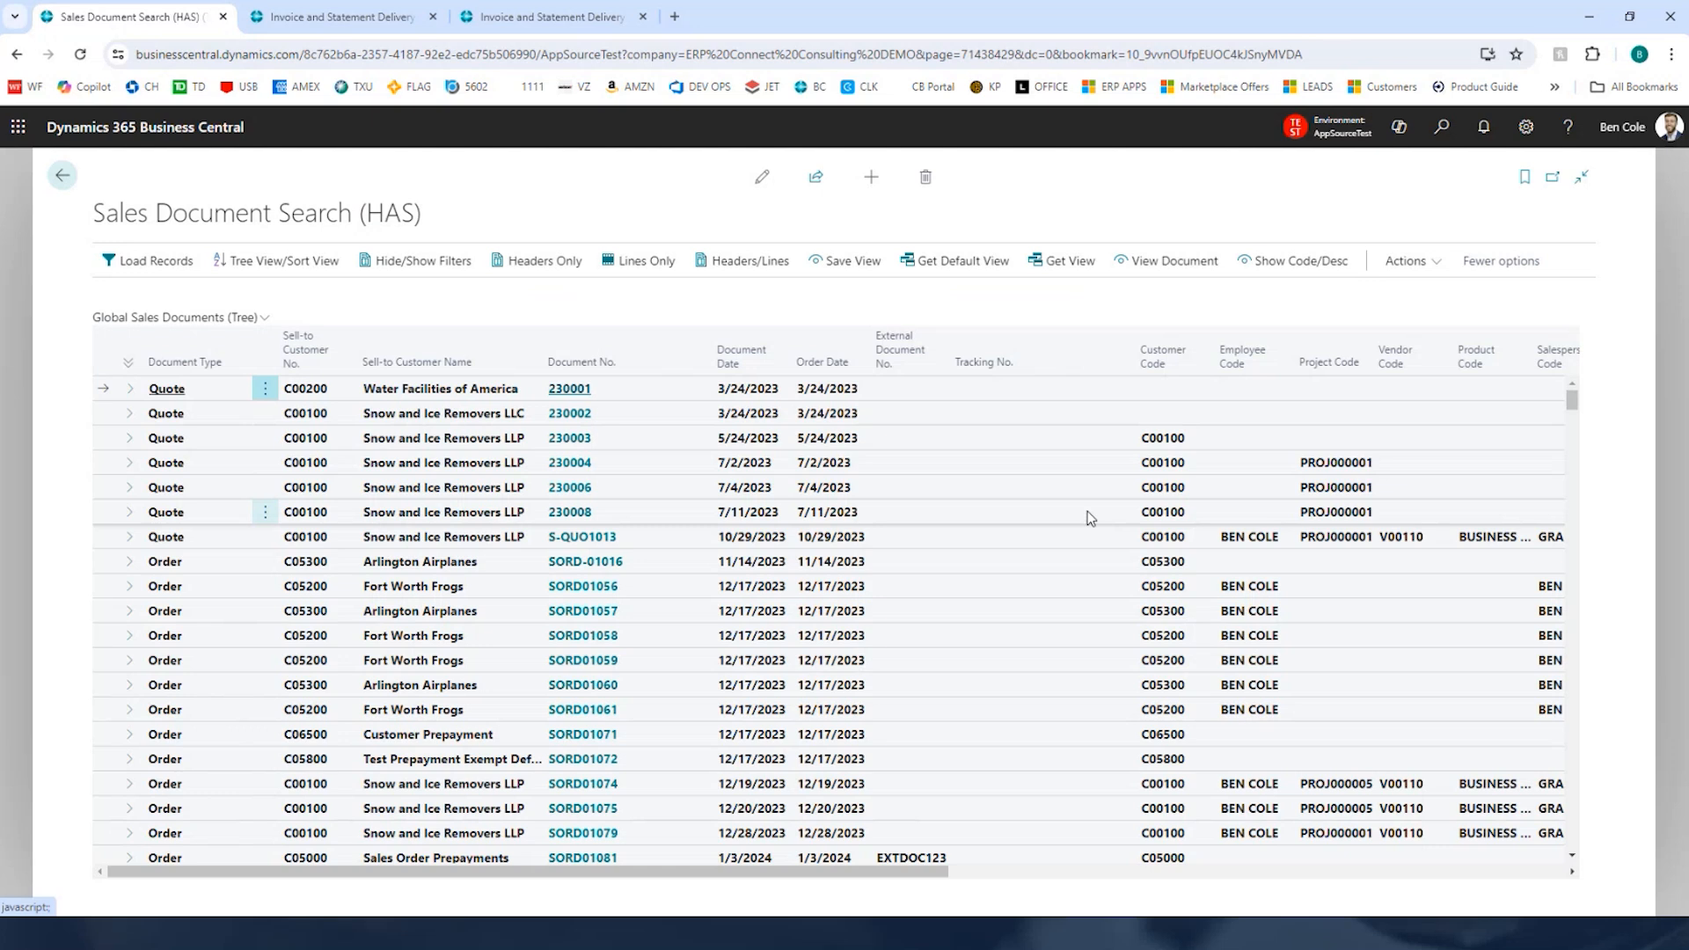
Step: Toggle the tree between lines-only and headers-only display
{"action": "left_click", "coordinate": [580, 269]}
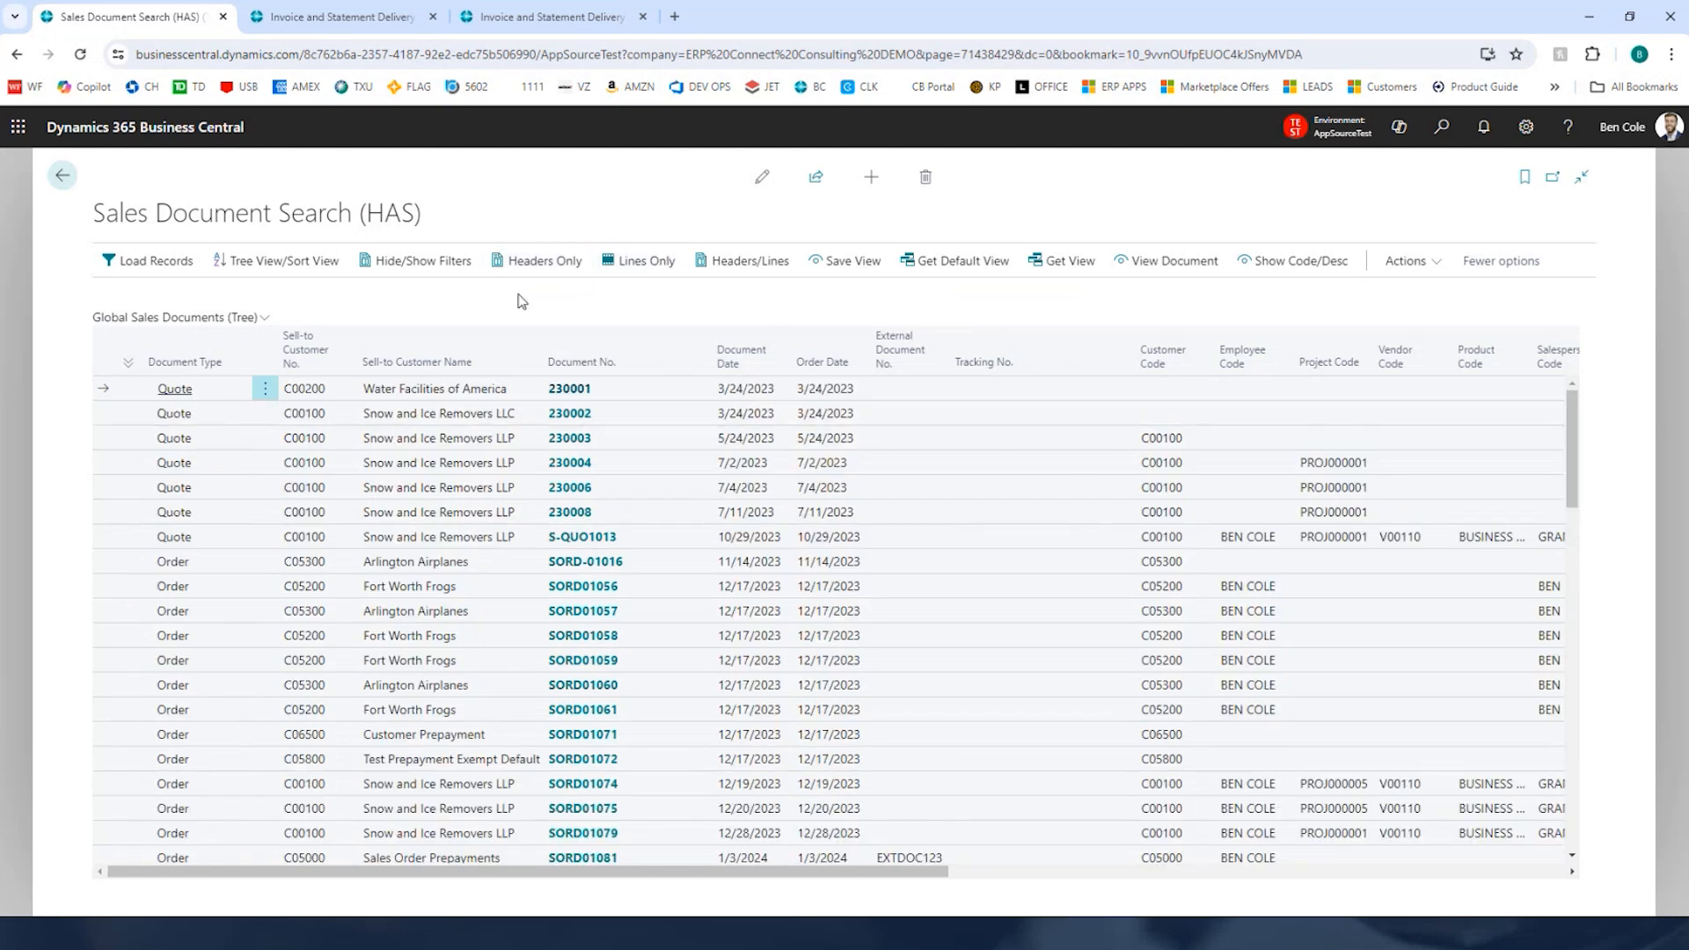
{"action": "left_click", "coordinate": [539, 262]}
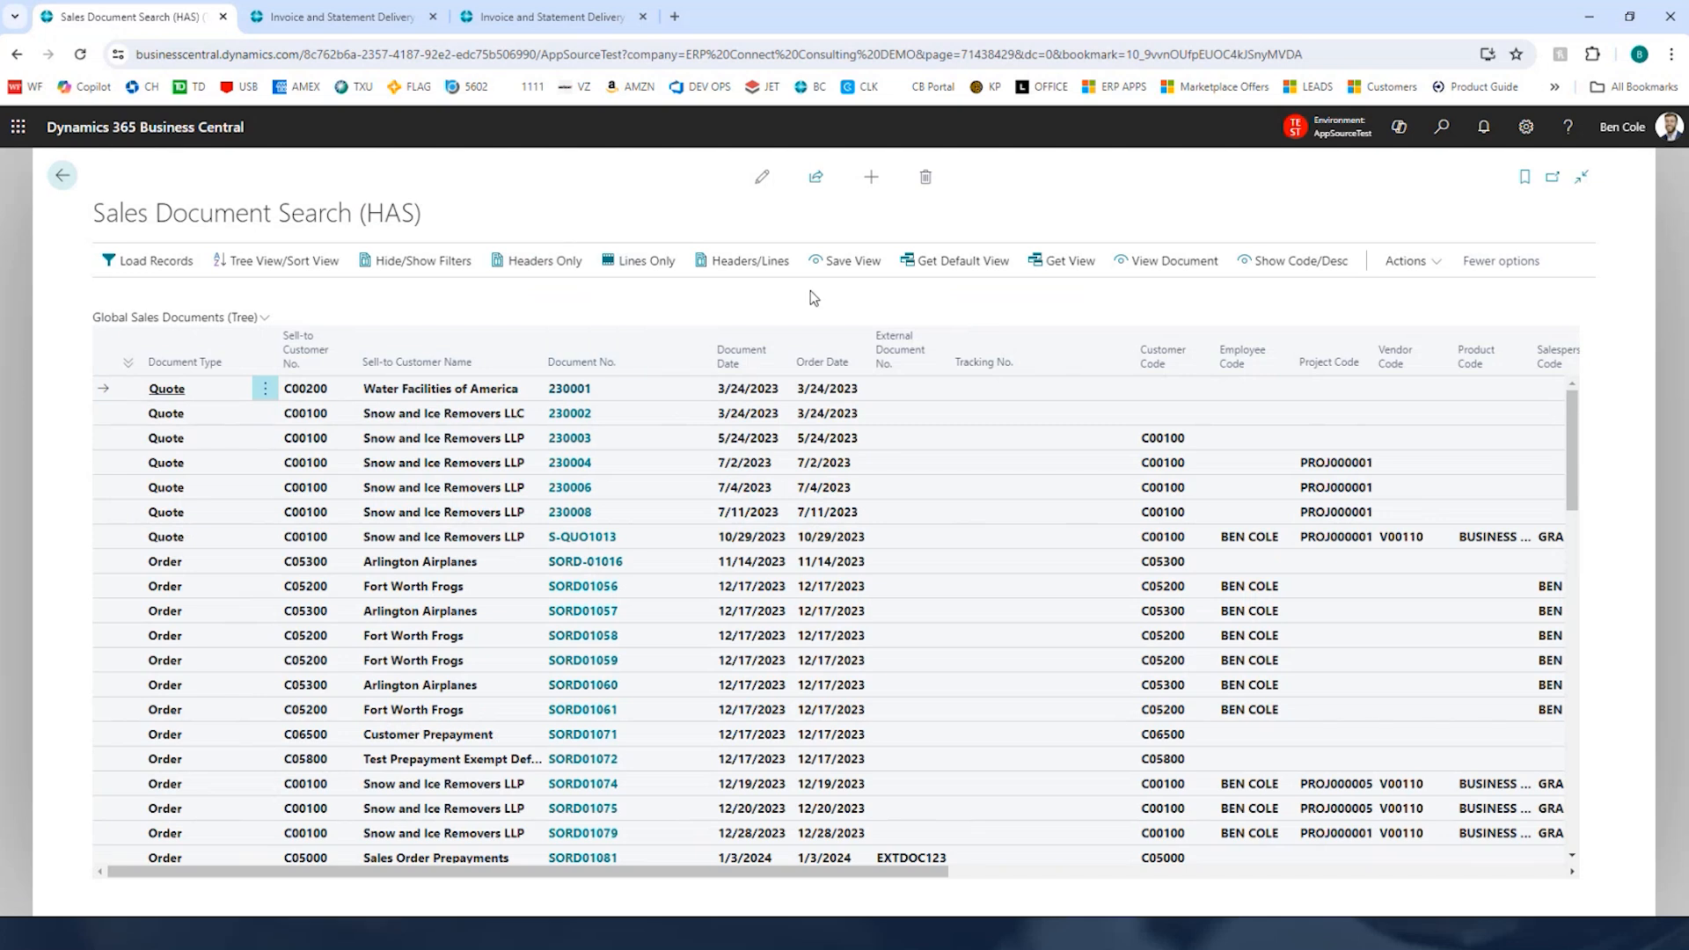
Step: Open the Save View dialog and the saved user view list, closing each without changes
{"action": "left_click", "coordinate": [848, 260]}
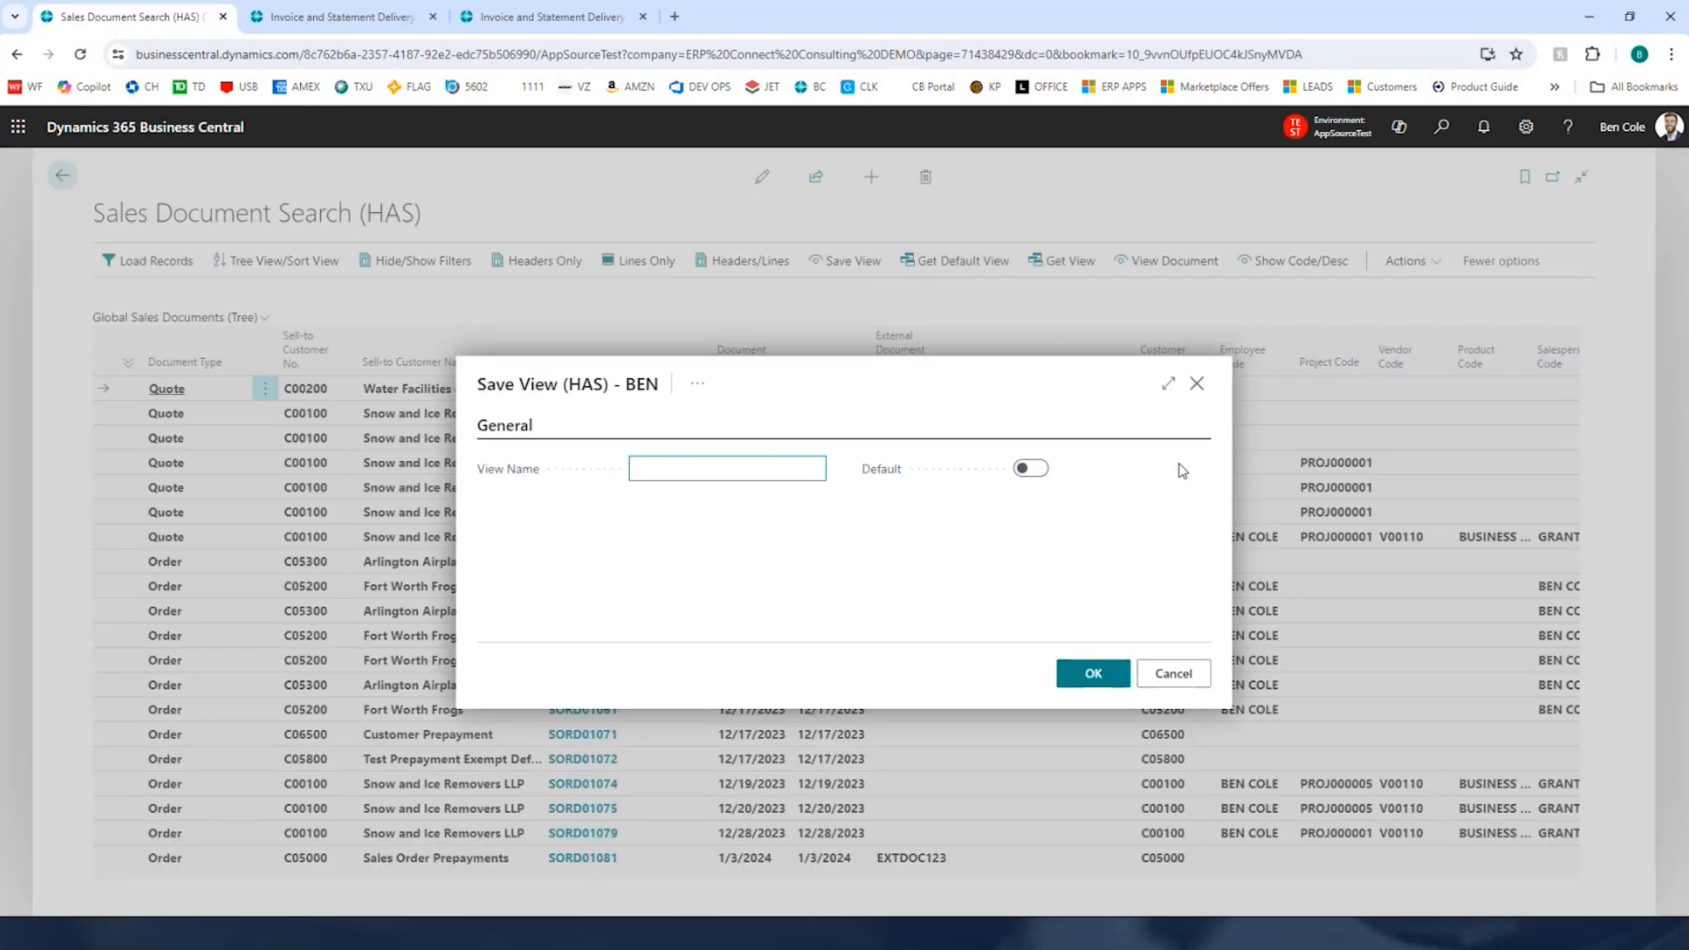
{"action": "left_click", "coordinate": [1198, 383]}
{"action": "left_click", "coordinate": [1063, 269]}
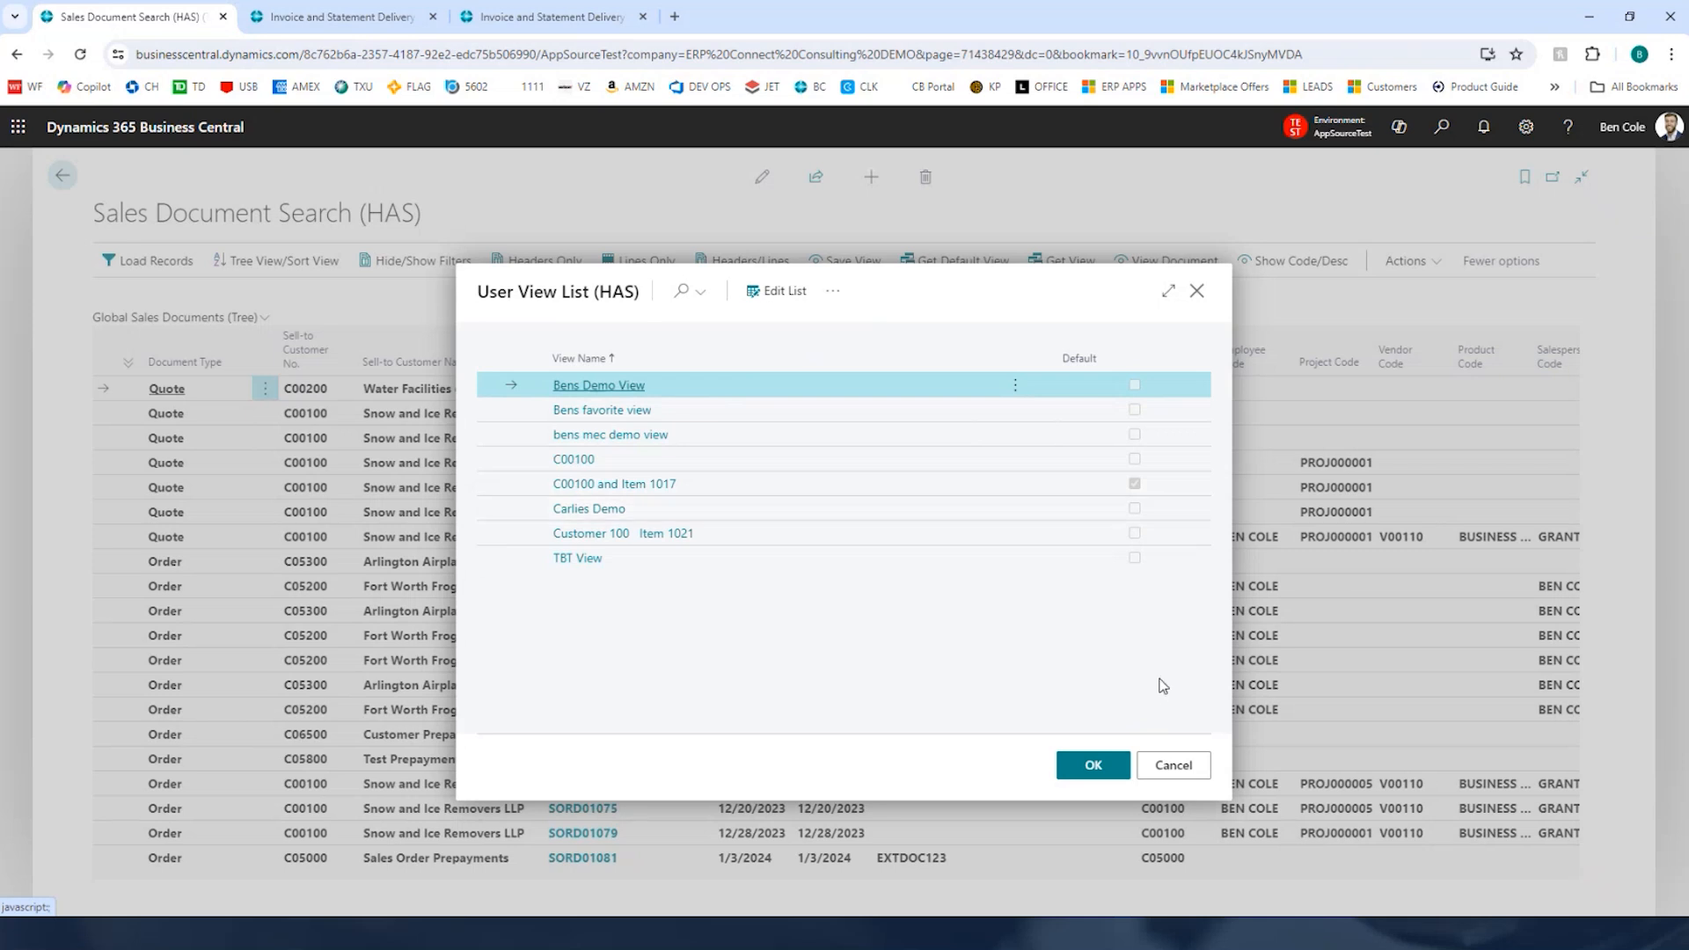
{"action": "left_click", "coordinate": [1192, 767]}
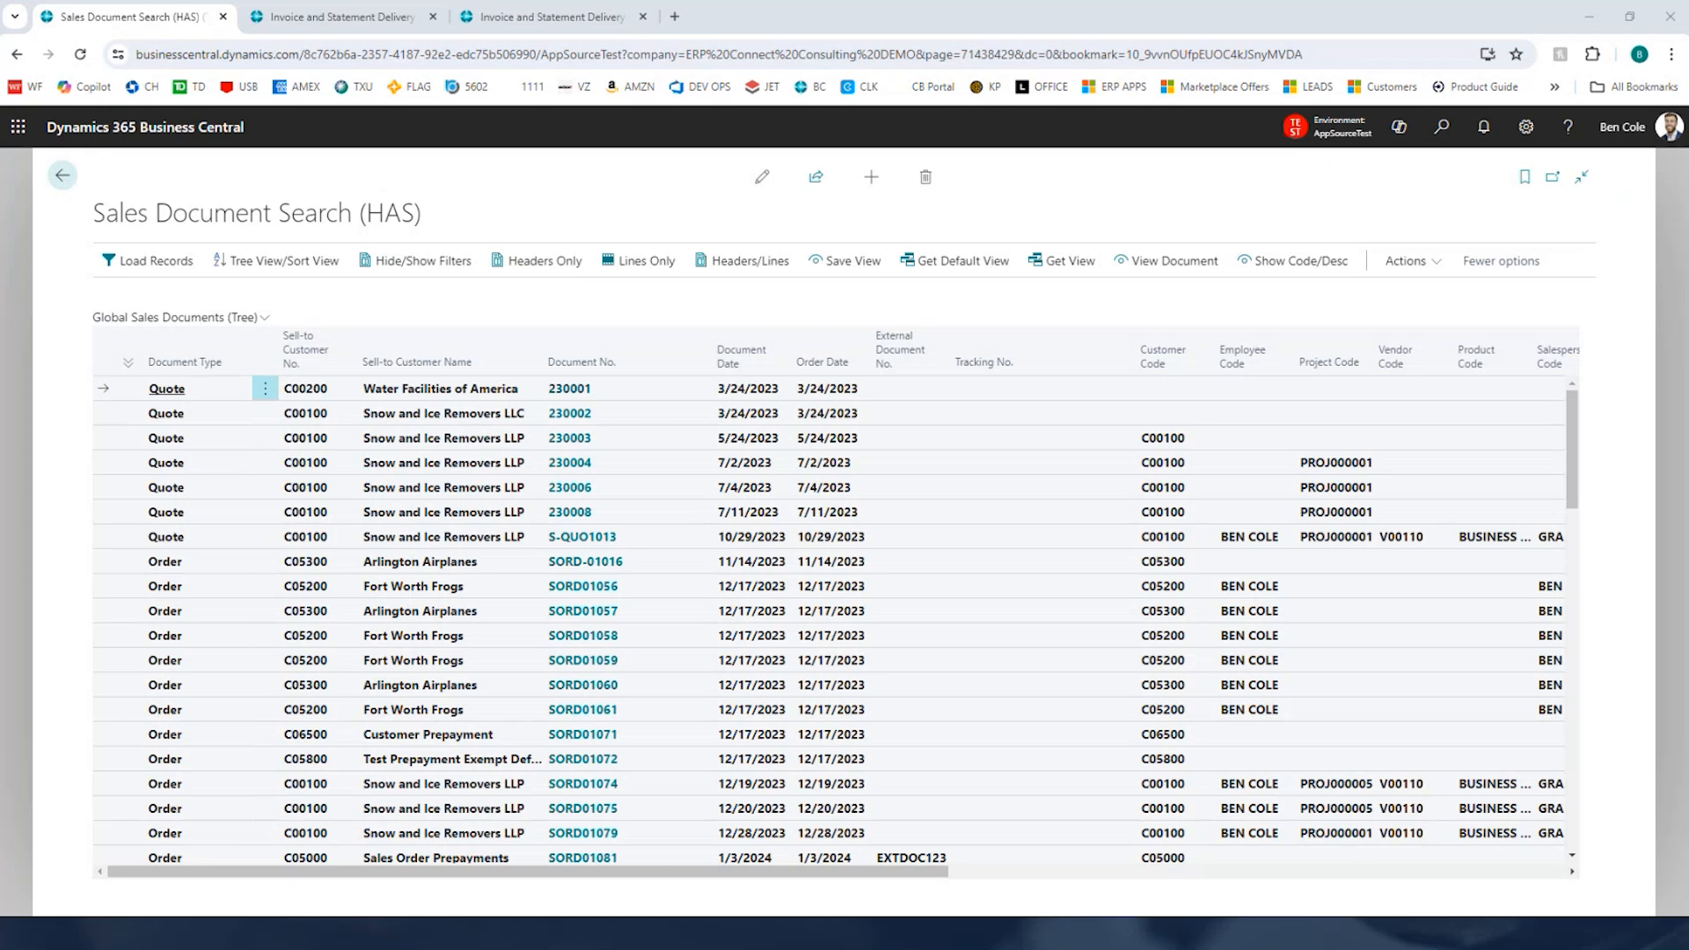
Step: Close the Sales Document Search tab and scroll through the Invoice and Statement Delivery Setup page sections
{"action": "left_click", "coordinate": [222, 16]}
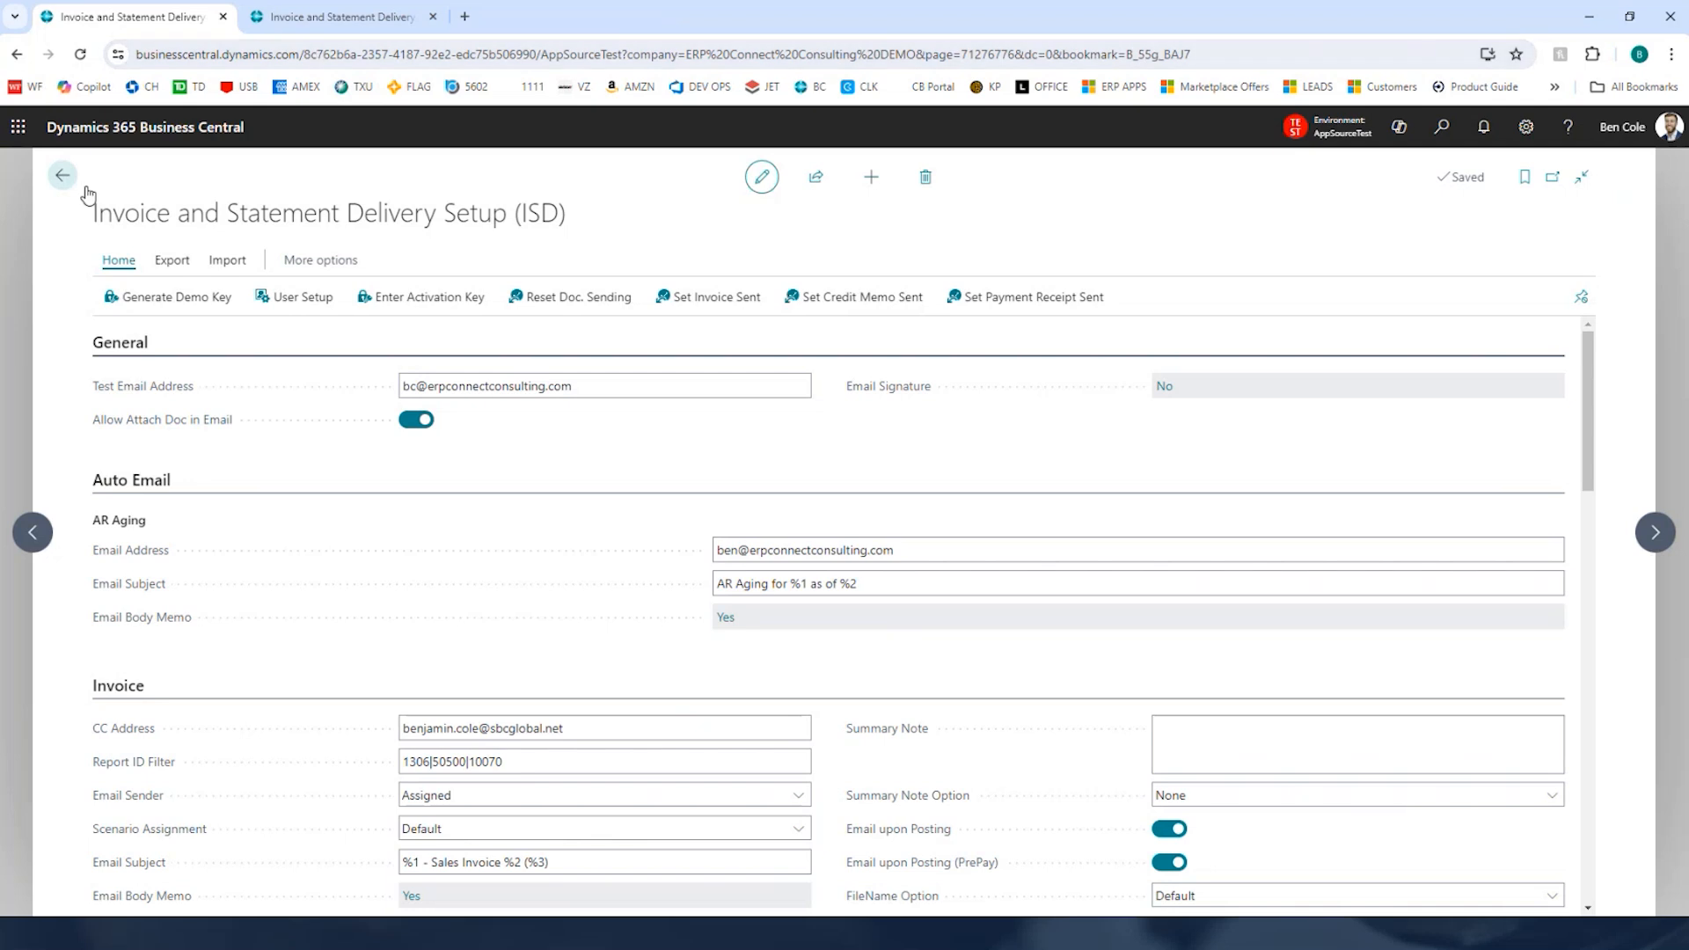
{"action": "scroll", "coordinate": [669, 440], "scroll_direction": "down", "scroll_amount": 3}
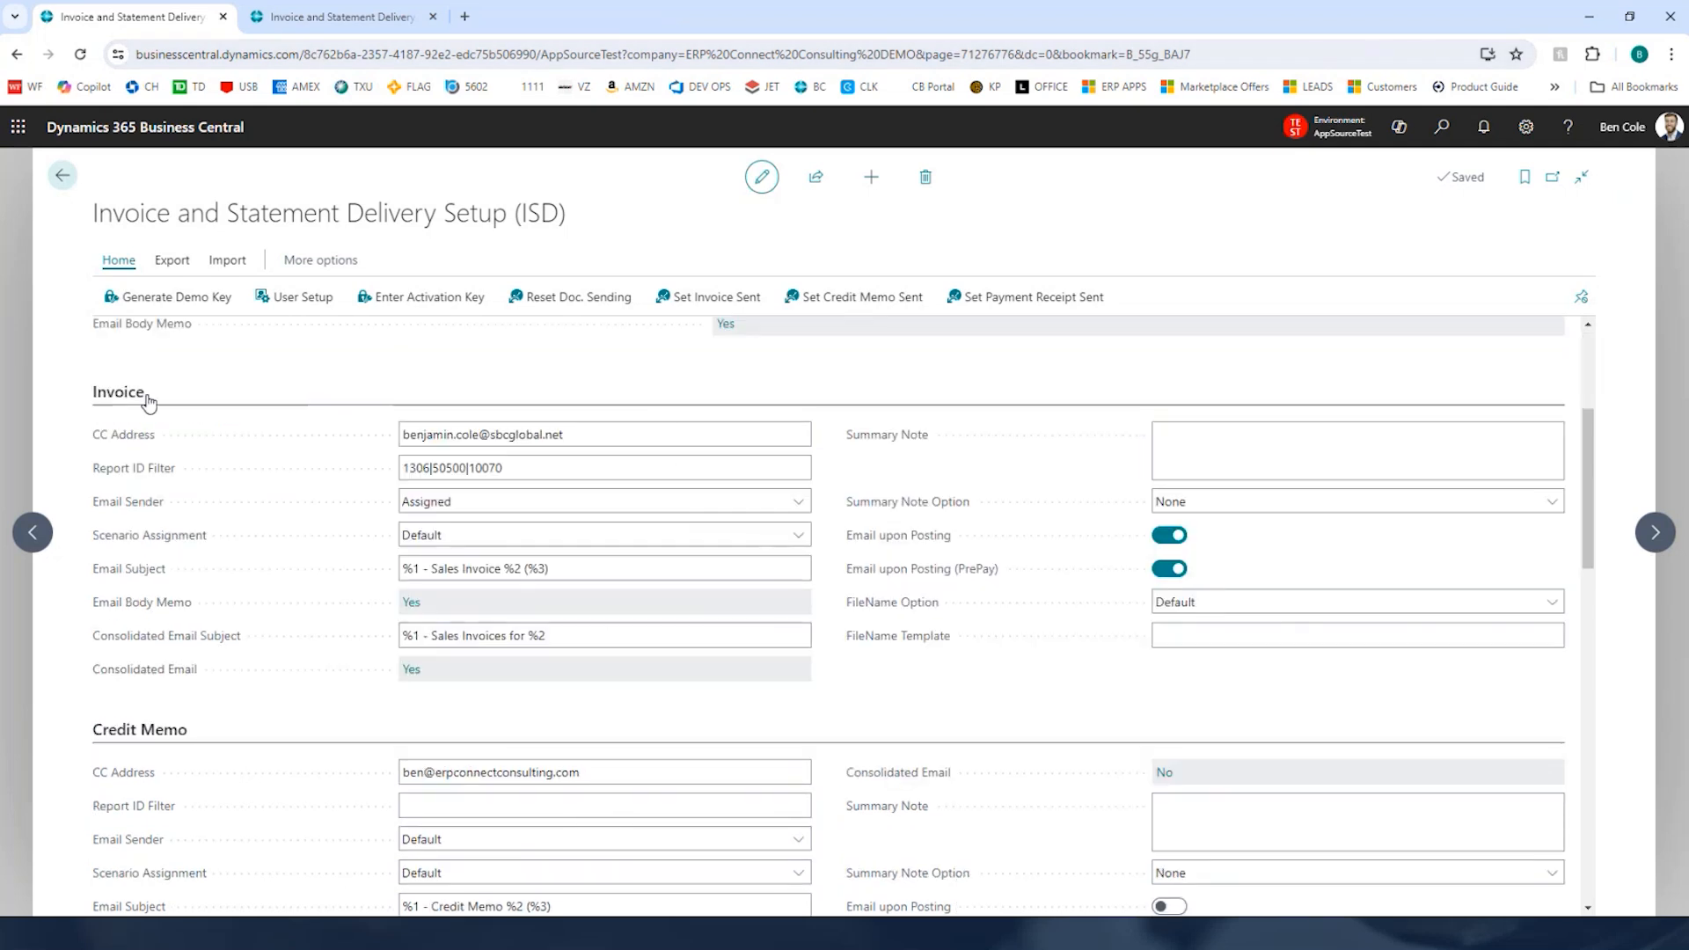
{"action": "scroll", "coordinate": [144, 392], "scroll_direction": "down", "scroll_amount": 2}
{"action": "scroll", "coordinate": [180, 576], "scroll_direction": "down", "scroll_amount": 1}
{"action": "scroll", "coordinate": [187, 574], "scroll_direction": "down", "scroll_amount": 3}
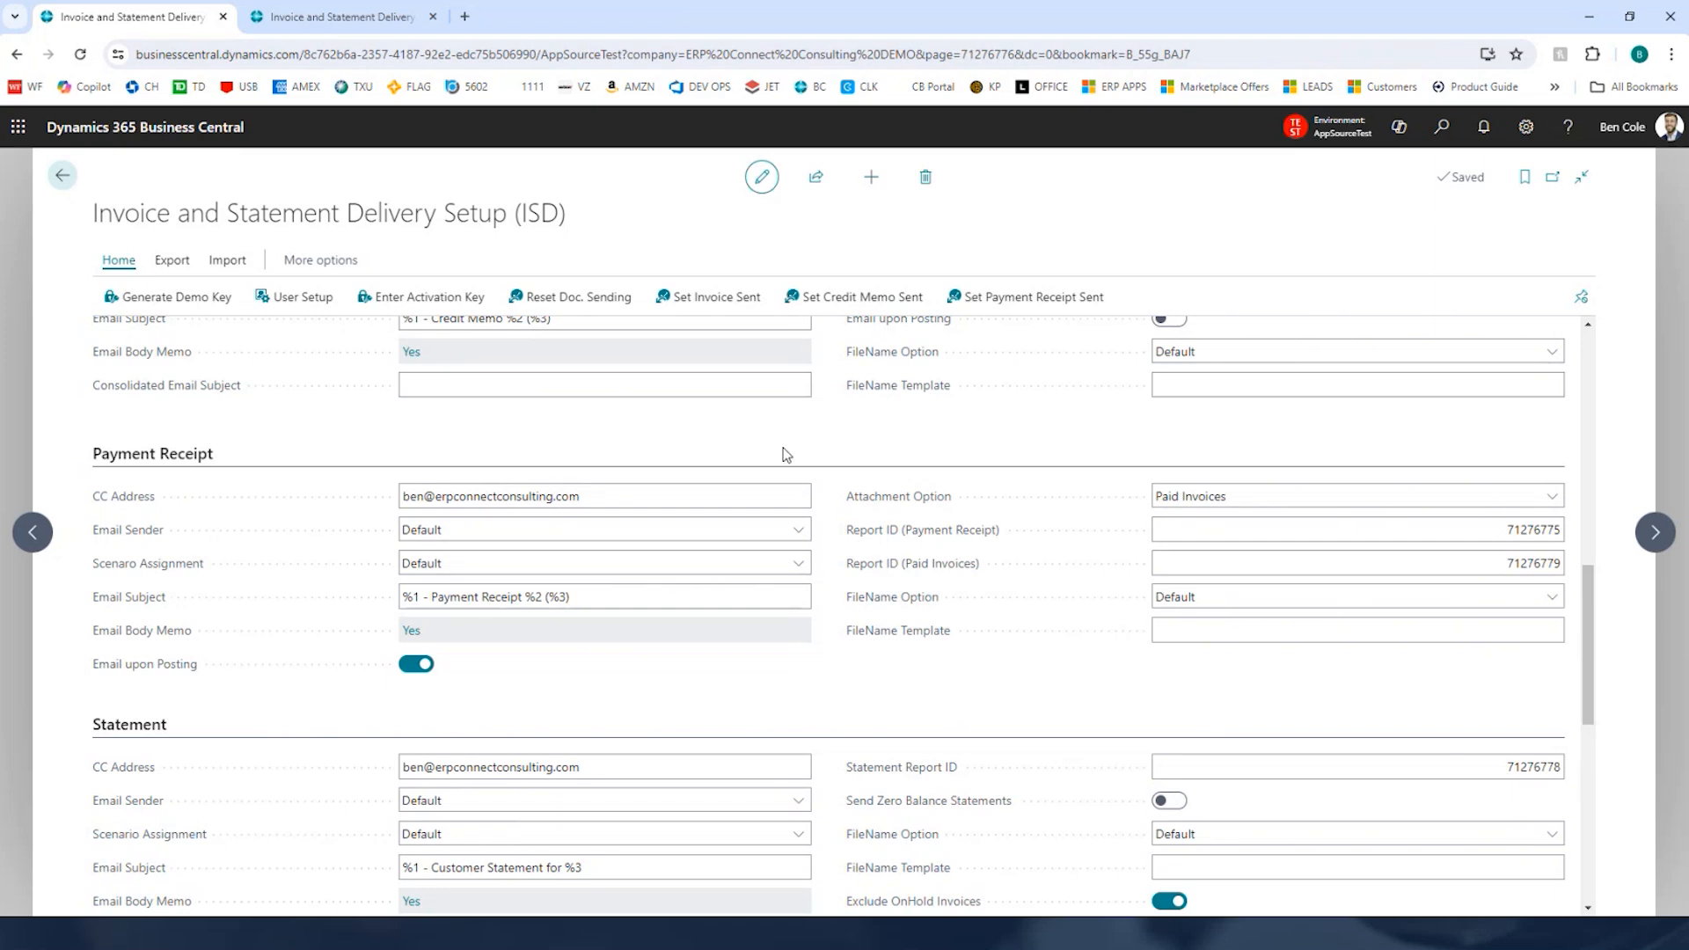
{"action": "scroll", "coordinate": [792, 437], "scroll_direction": "down", "scroll_amount": 3}
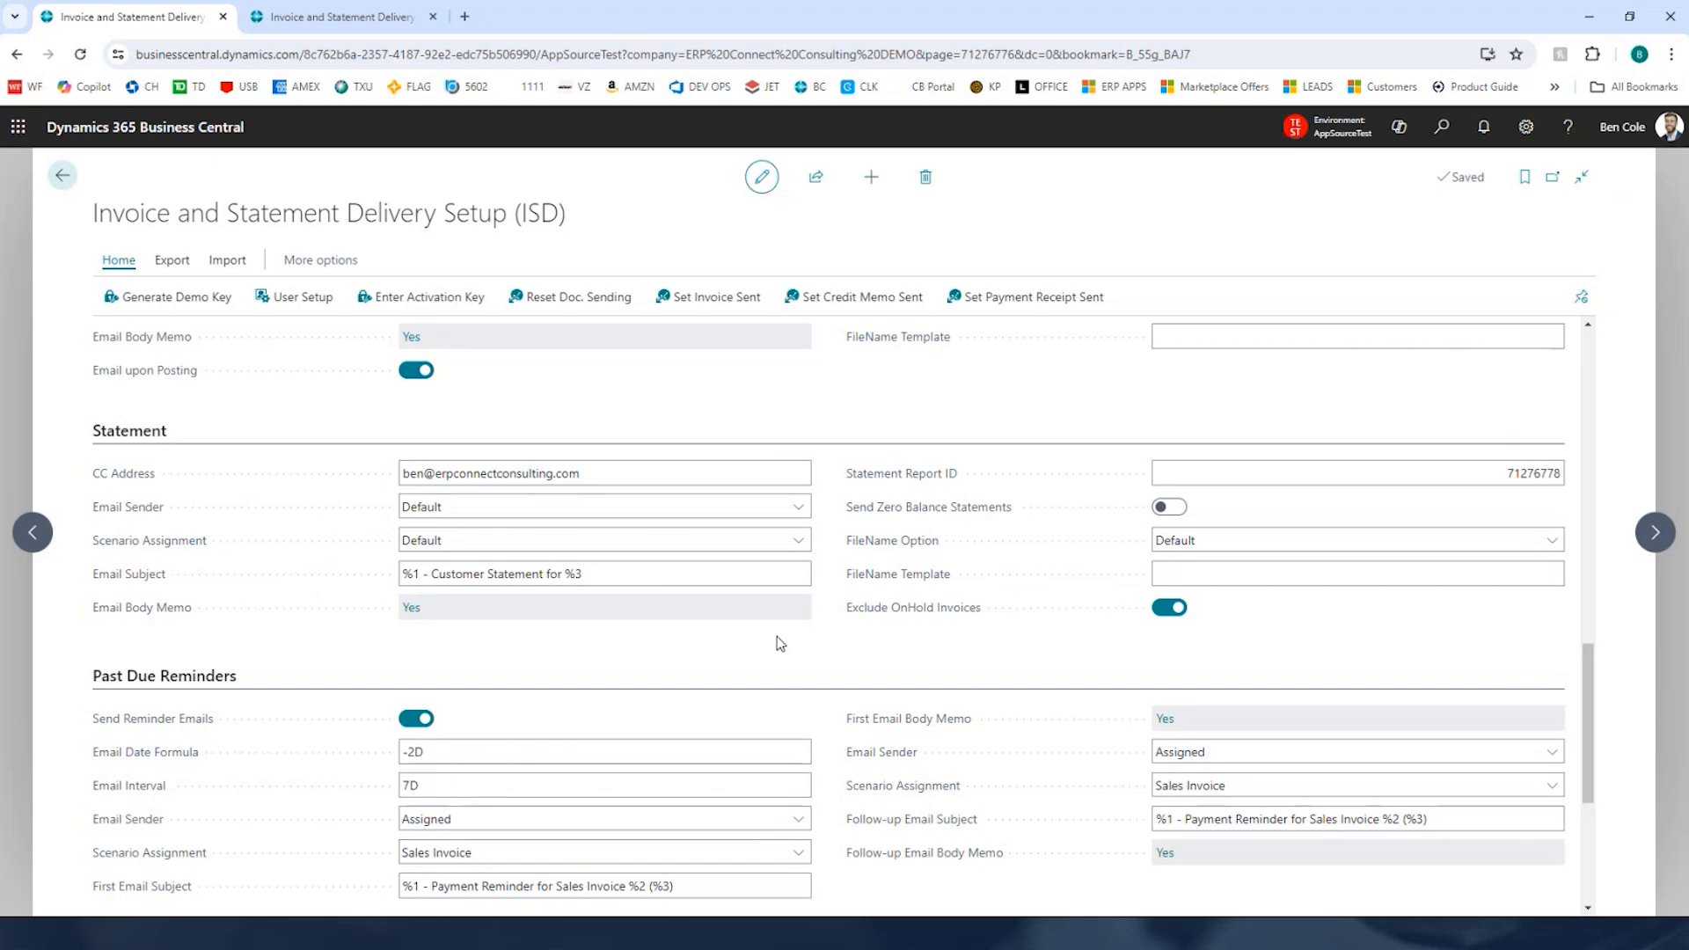
{"action": "scroll", "coordinate": [780, 644], "scroll_direction": "down", "scroll_amount": 3}
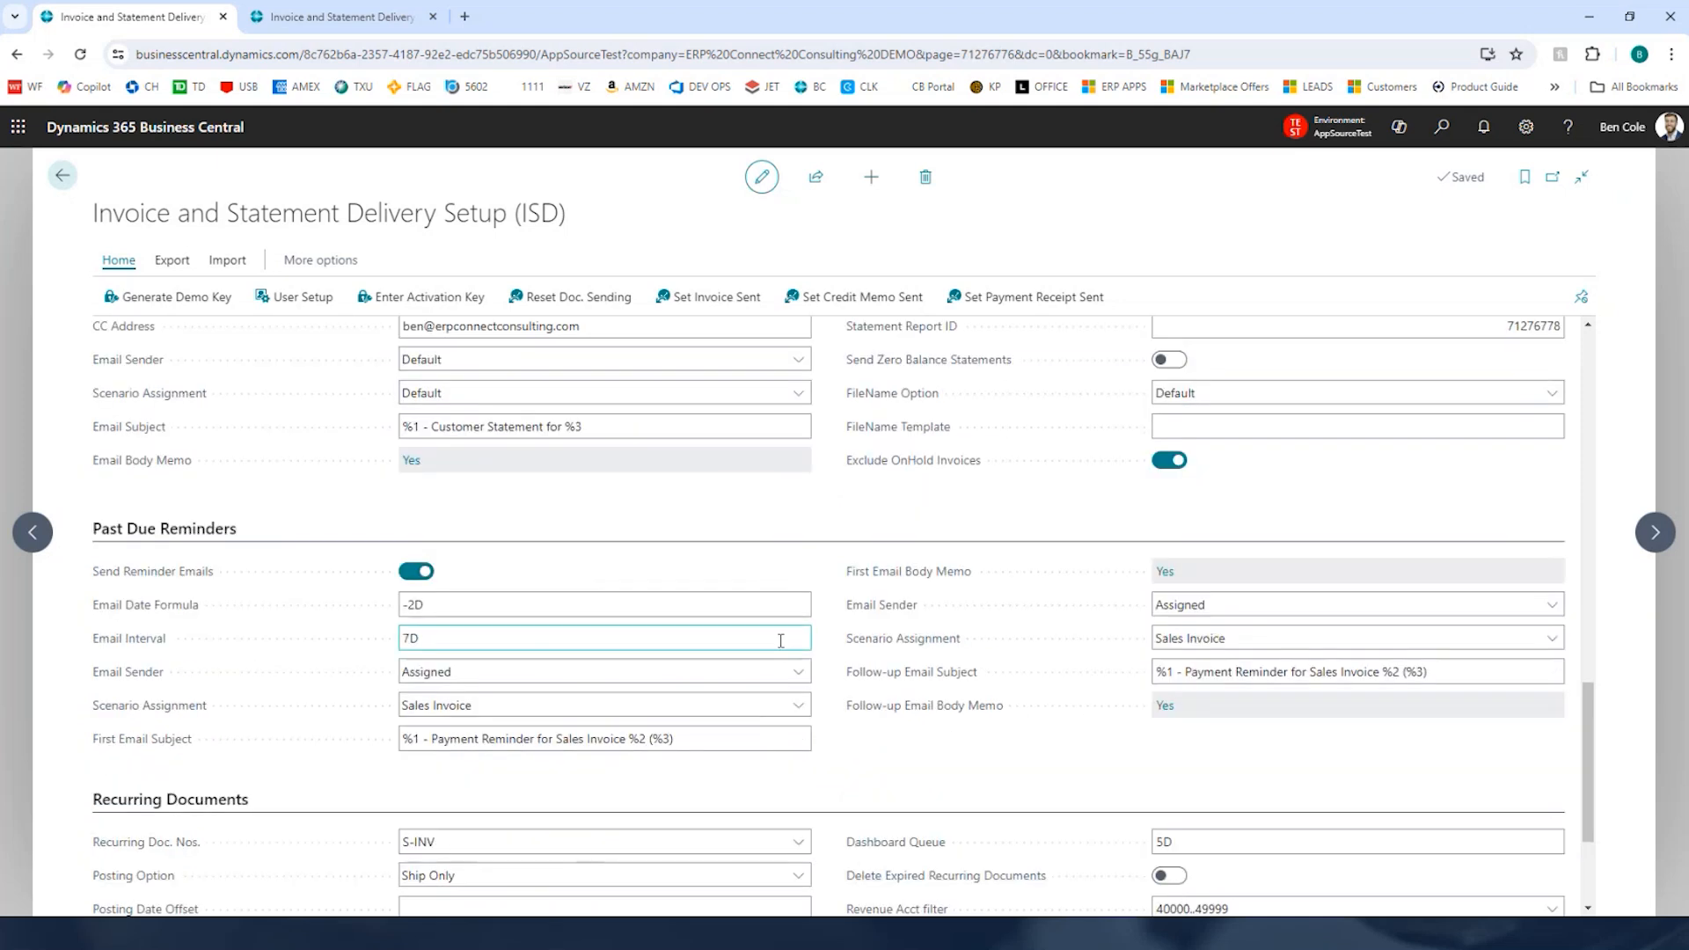
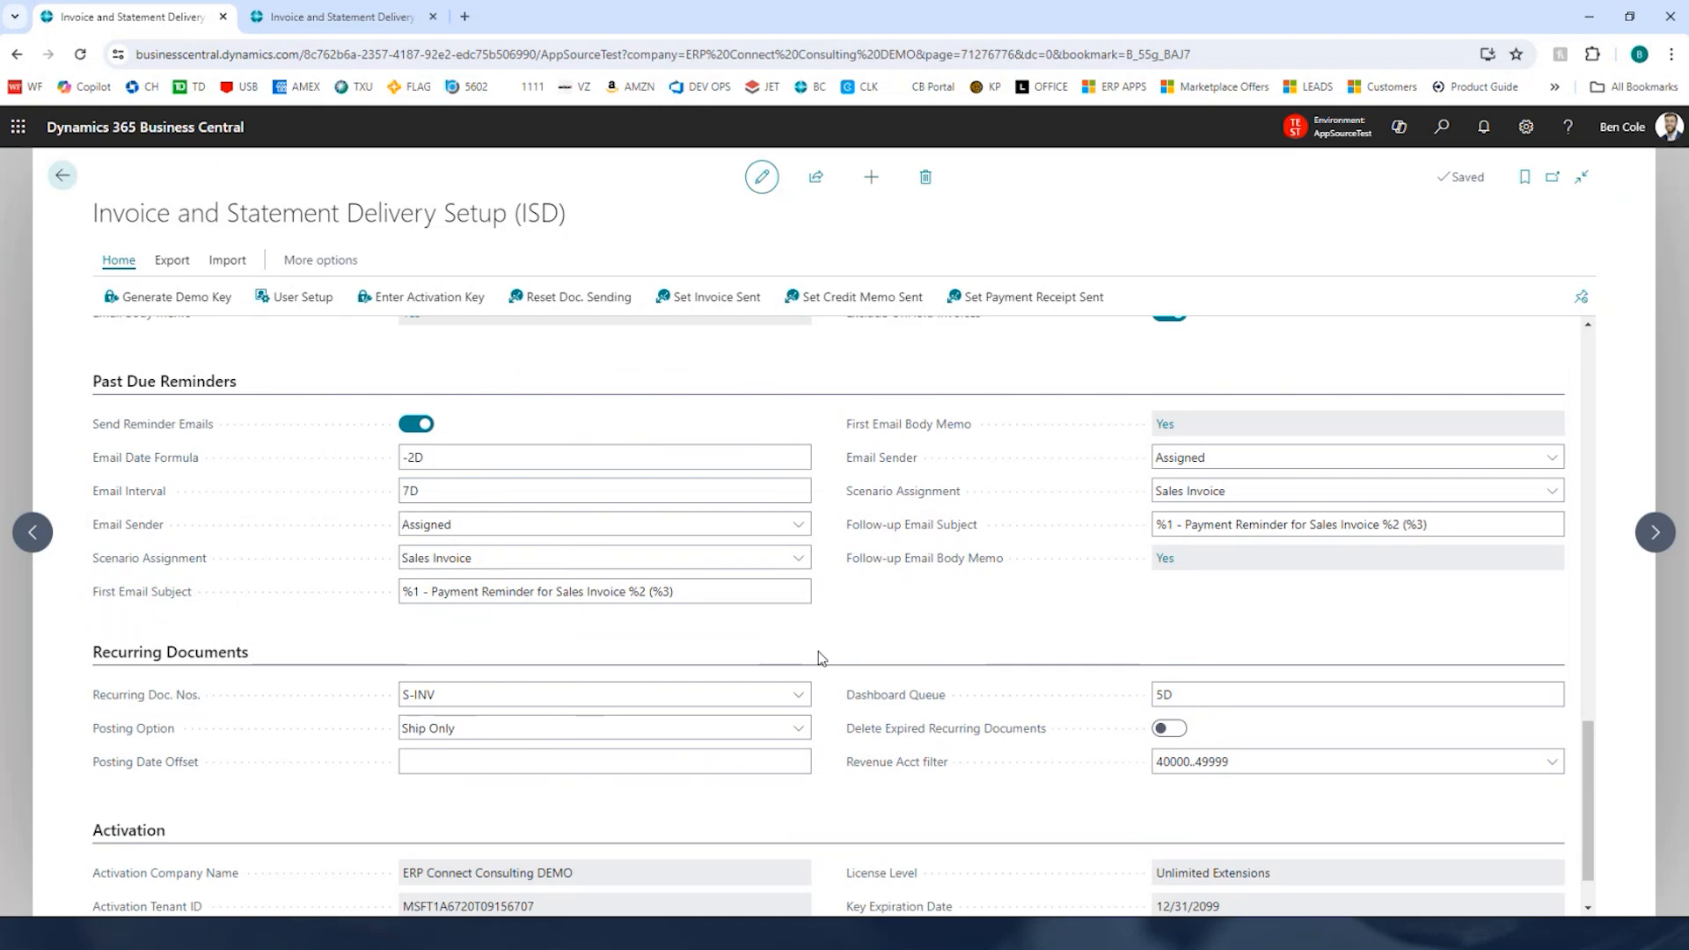
Step: Open the Invoice section's email body memo in the delivery setup to review it, and close it
{"action": "scroll", "coordinate": [831, 647], "scroll_direction": "up", "scroll_amount": 15}
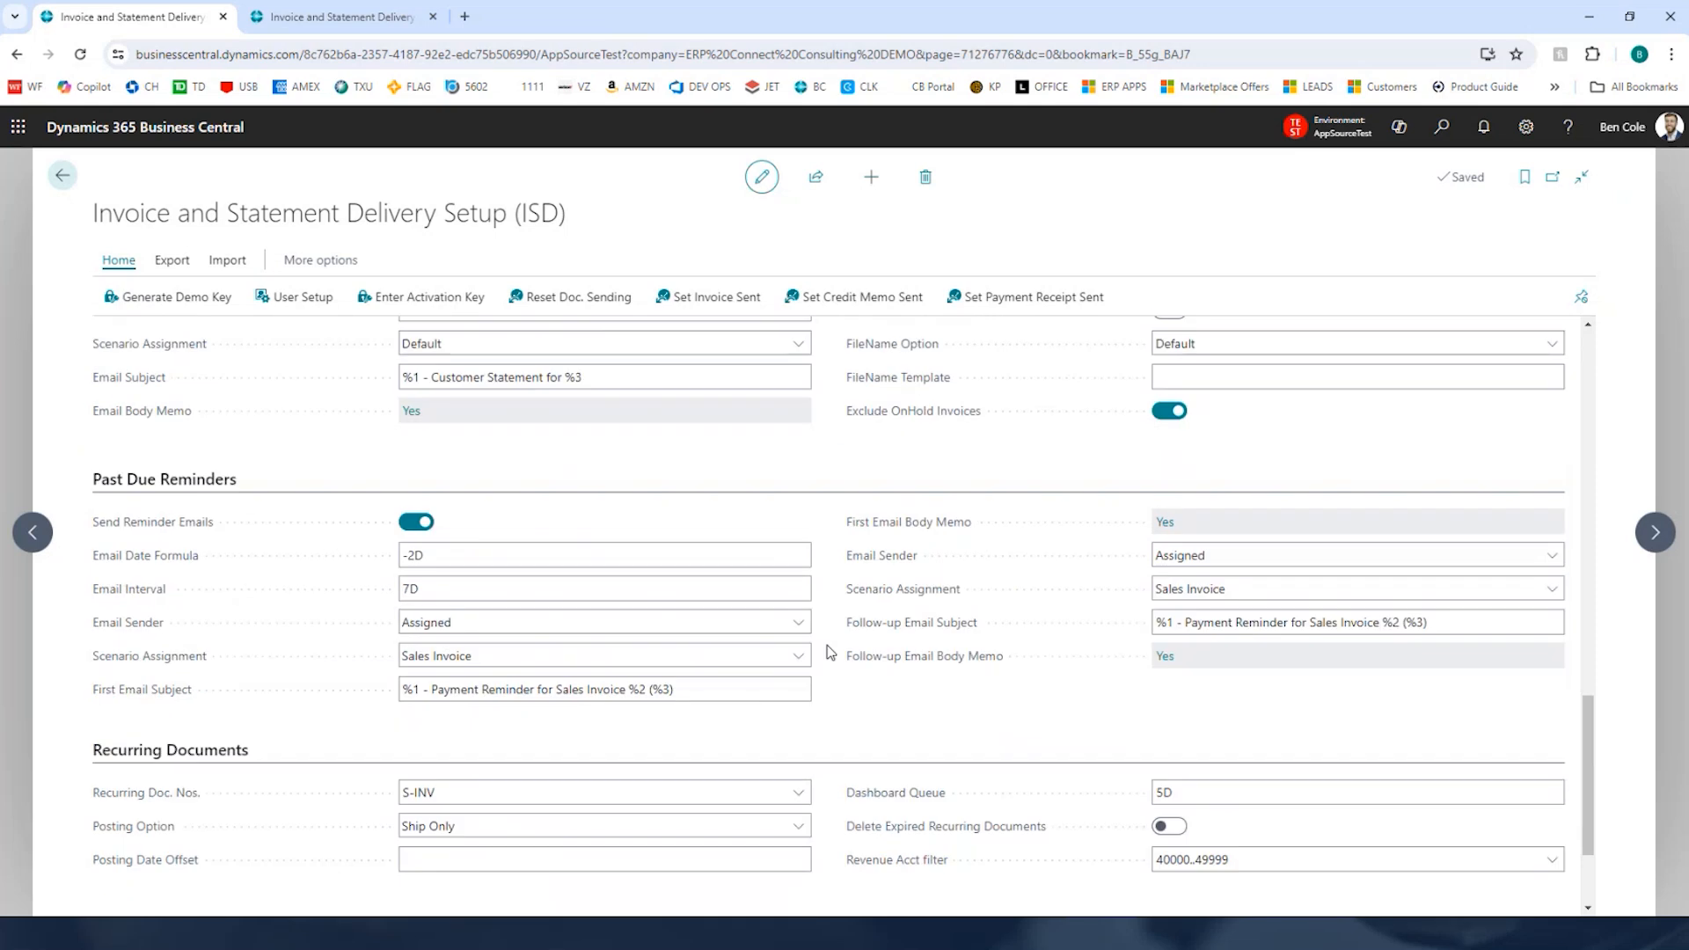
{"action": "scroll", "coordinate": [830, 648], "scroll_direction": "down", "scroll_amount": 5}
{"action": "scroll", "coordinate": [1115, 545], "scroll_direction": "up", "scroll_amount": 1}
{"action": "scroll", "coordinate": [1115, 545], "scroll_direction": "up", "scroll_amount": 2}
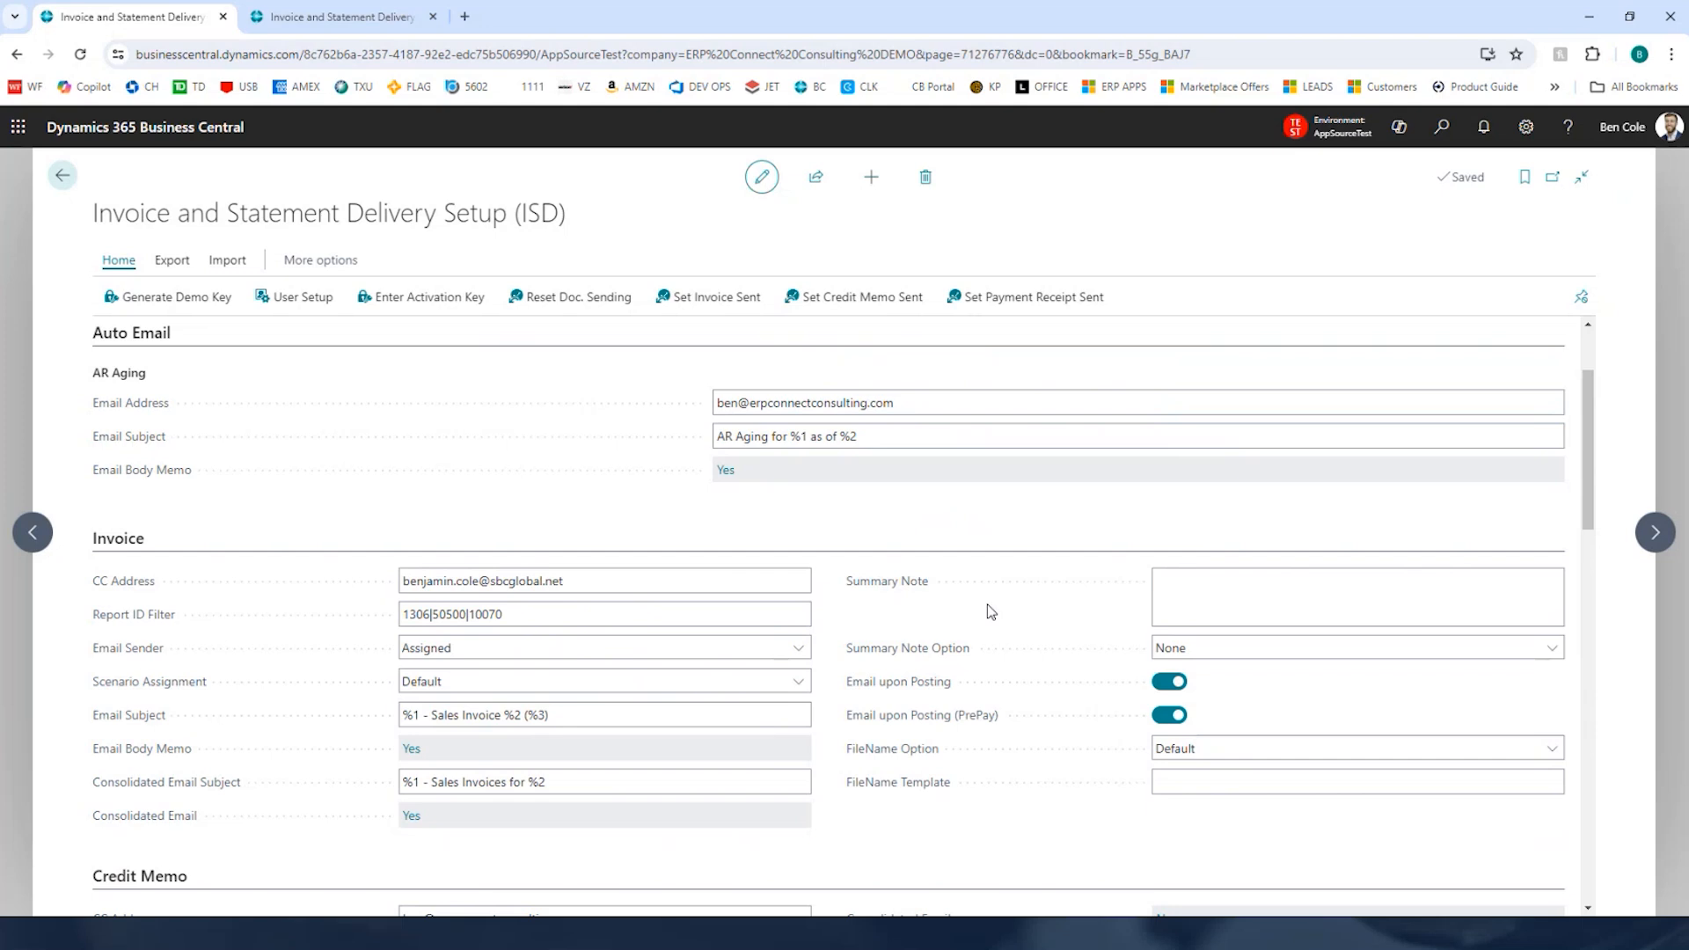
{"action": "left_click", "coordinate": [411, 749]}
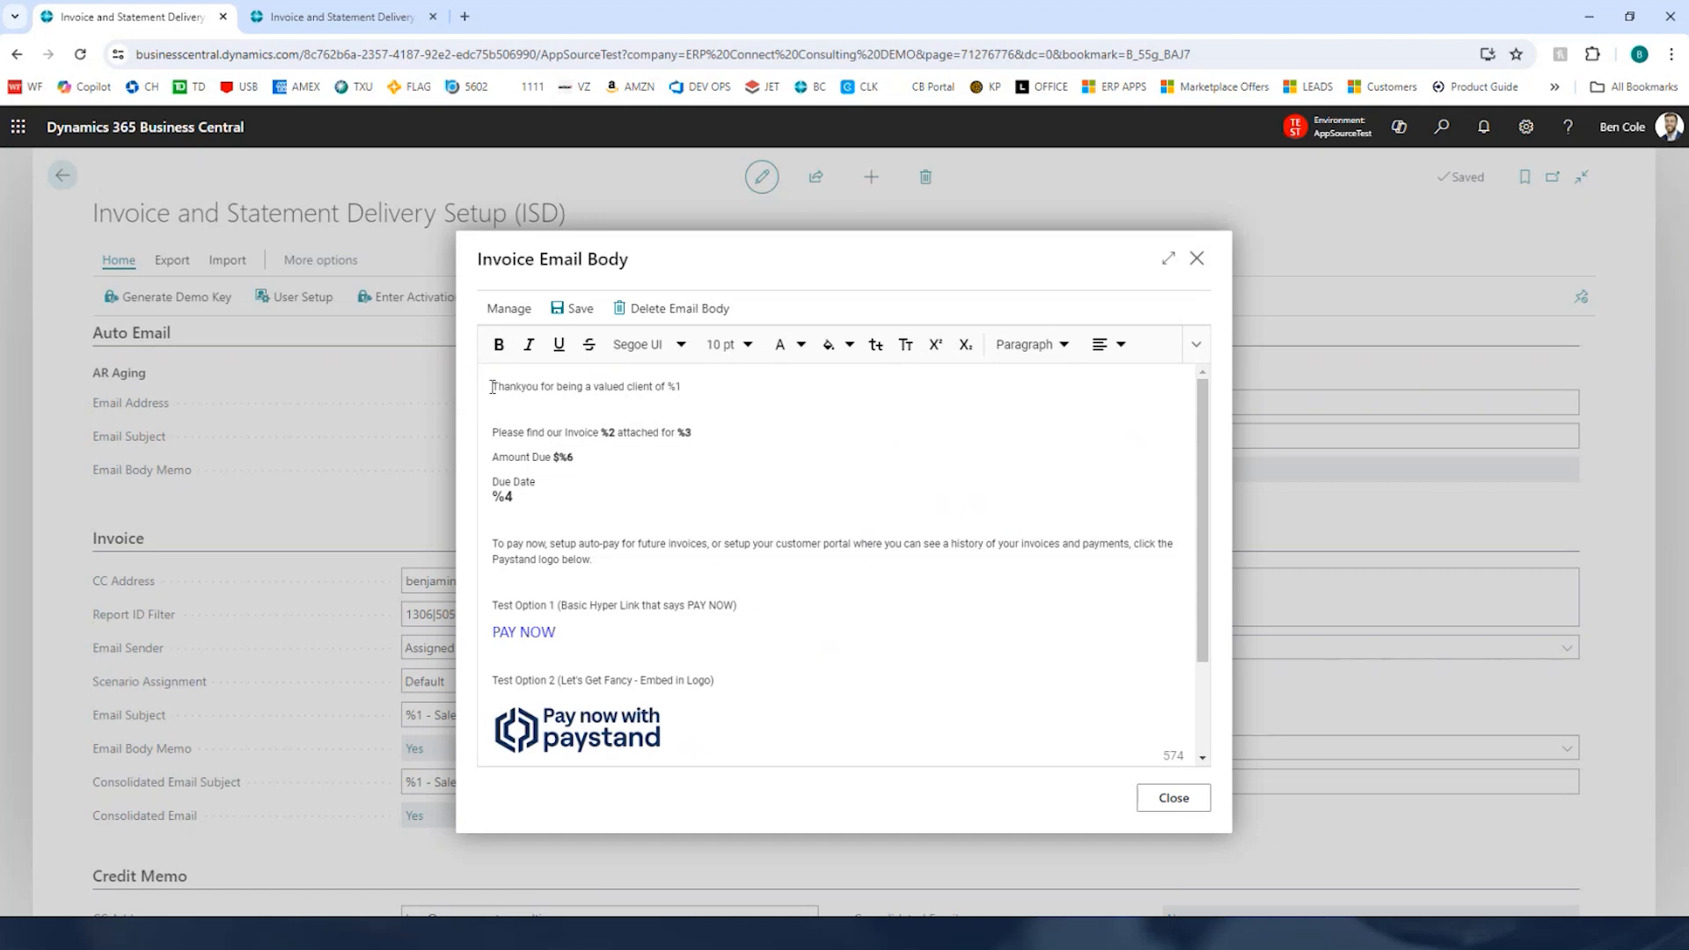
{"action": "mouse_move", "coordinate": [696, 432]}
{"action": "left_mouse_down"}
{"action": "mouse_move", "coordinate": [556, 432]}
{"action": "mouse_move", "coordinate": [704, 435]}
{"action": "left_mouse_up"}
{"action": "left_click_drag", "start_coordinate": [547, 457], "coordinate": [569, 459]}
{"action": "left_click", "coordinate": [698, 482]}
{"action": "left_click", "coordinate": [1197, 259]}
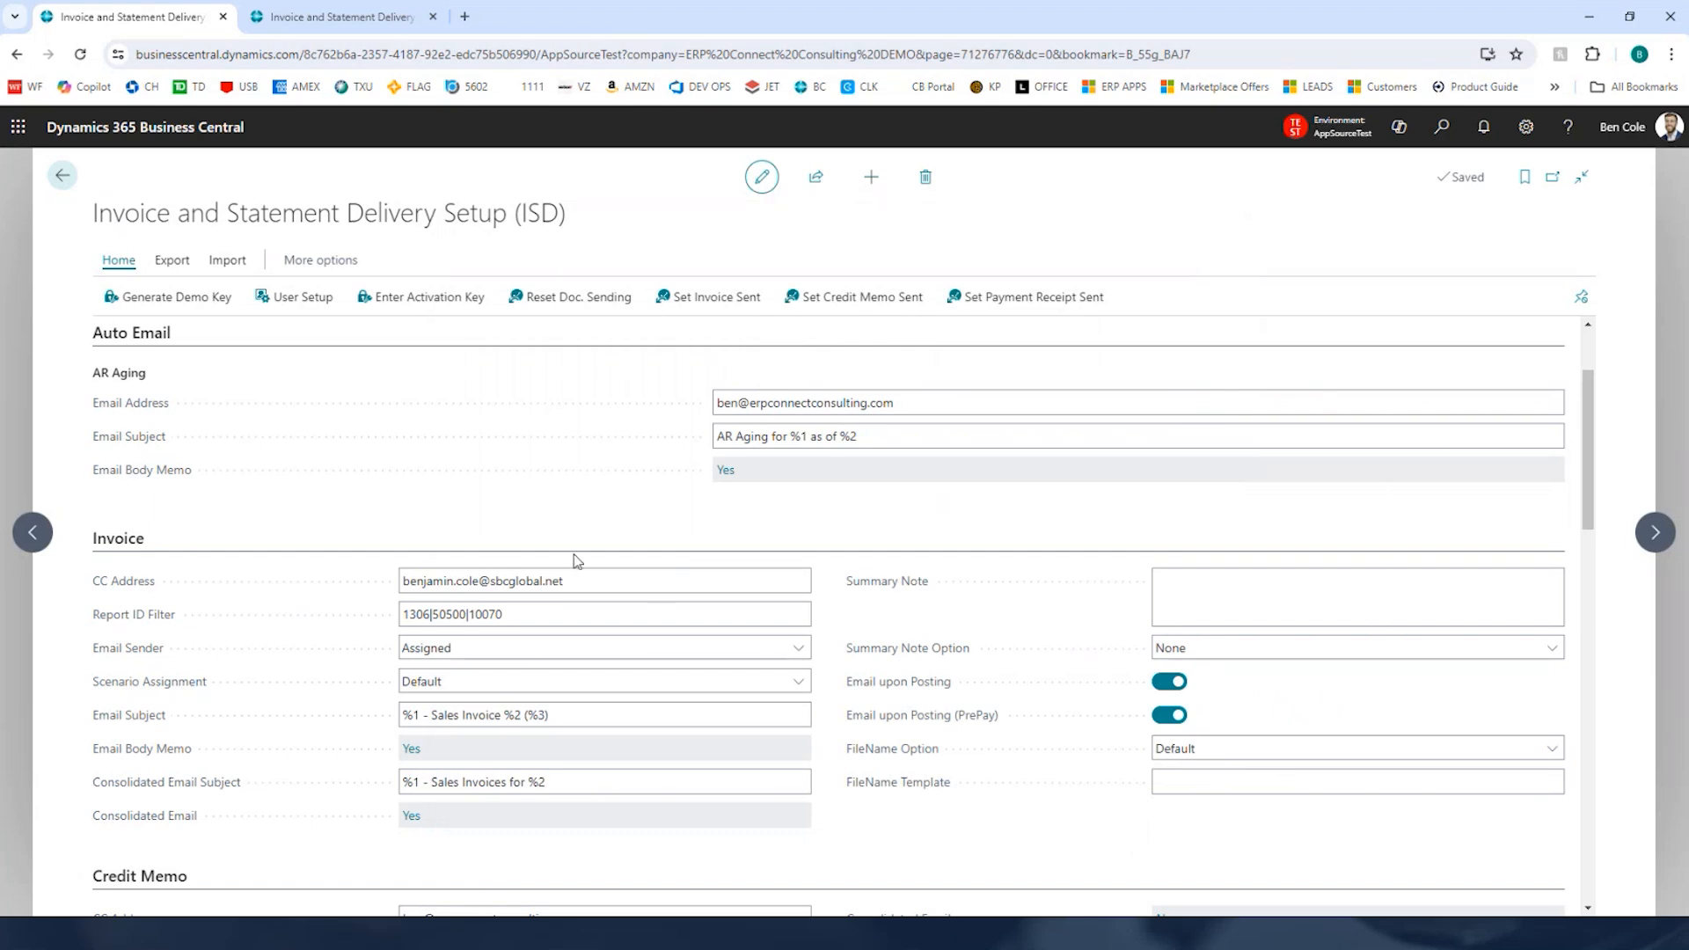
{"action": "scroll", "coordinate": [633, 550], "scroll_direction": "down", "scroll_amount": 2}
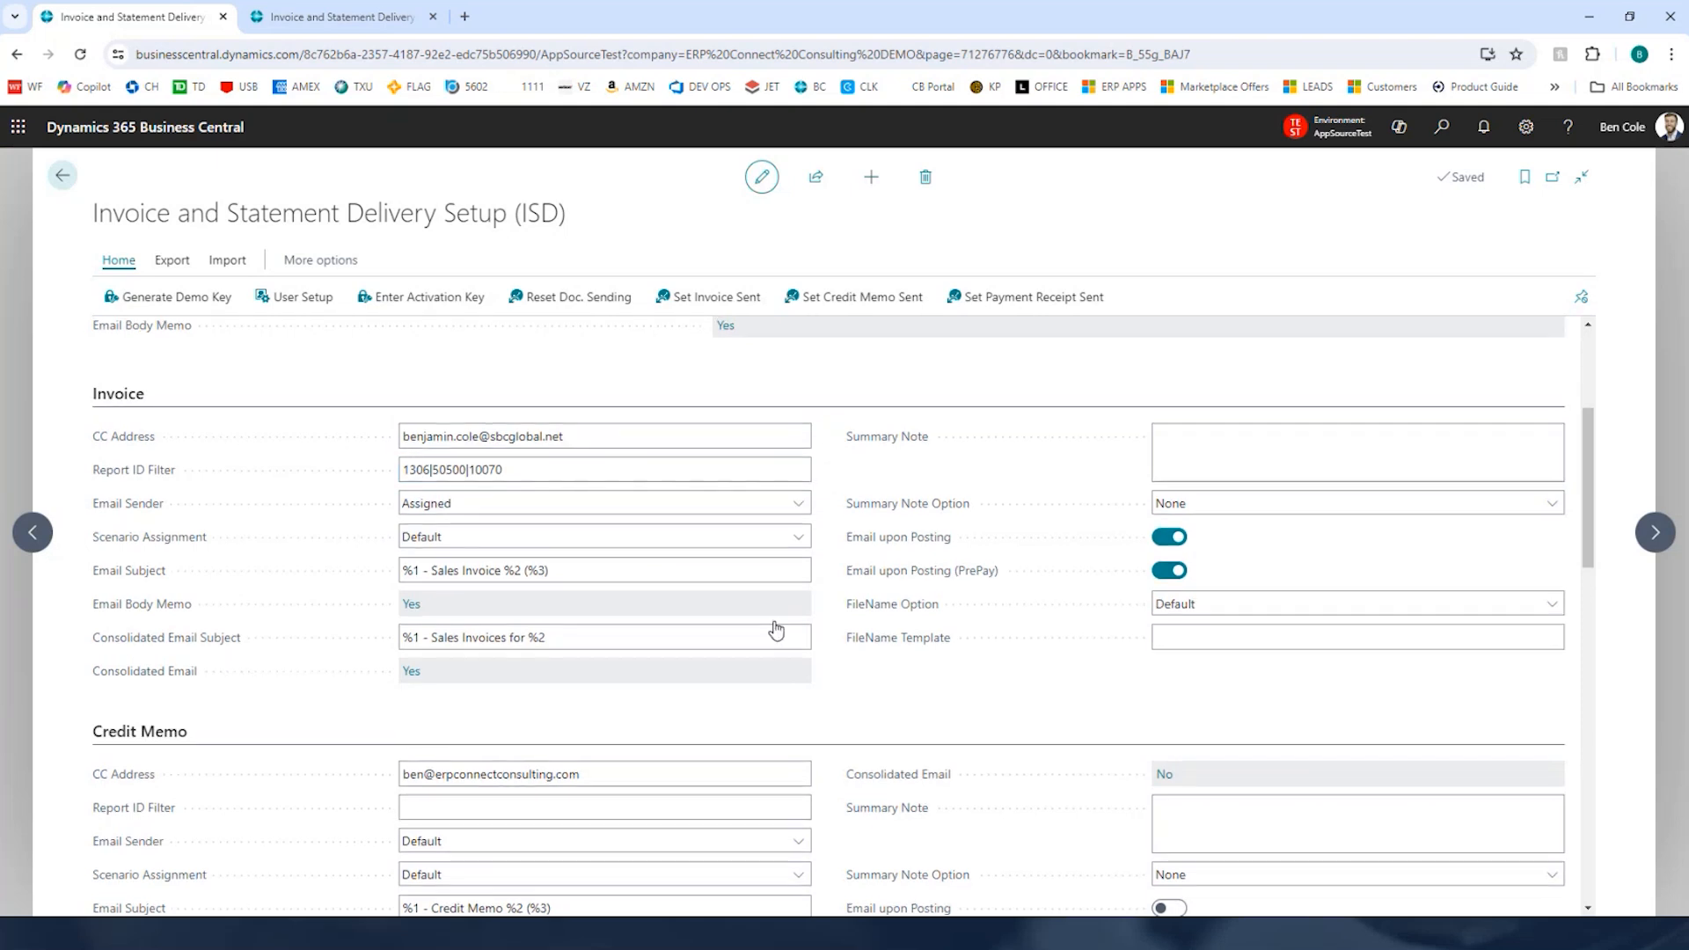
{"action": "scroll", "coordinate": [774, 629], "scroll_direction": "up", "scroll_amount": 2}
{"action": "scroll", "coordinate": [774, 624], "scroll_direction": "down", "scroll_amount": 2}
{"action": "scroll", "coordinate": [775, 622], "scroll_direction": "up", "scroll_amount": 3}
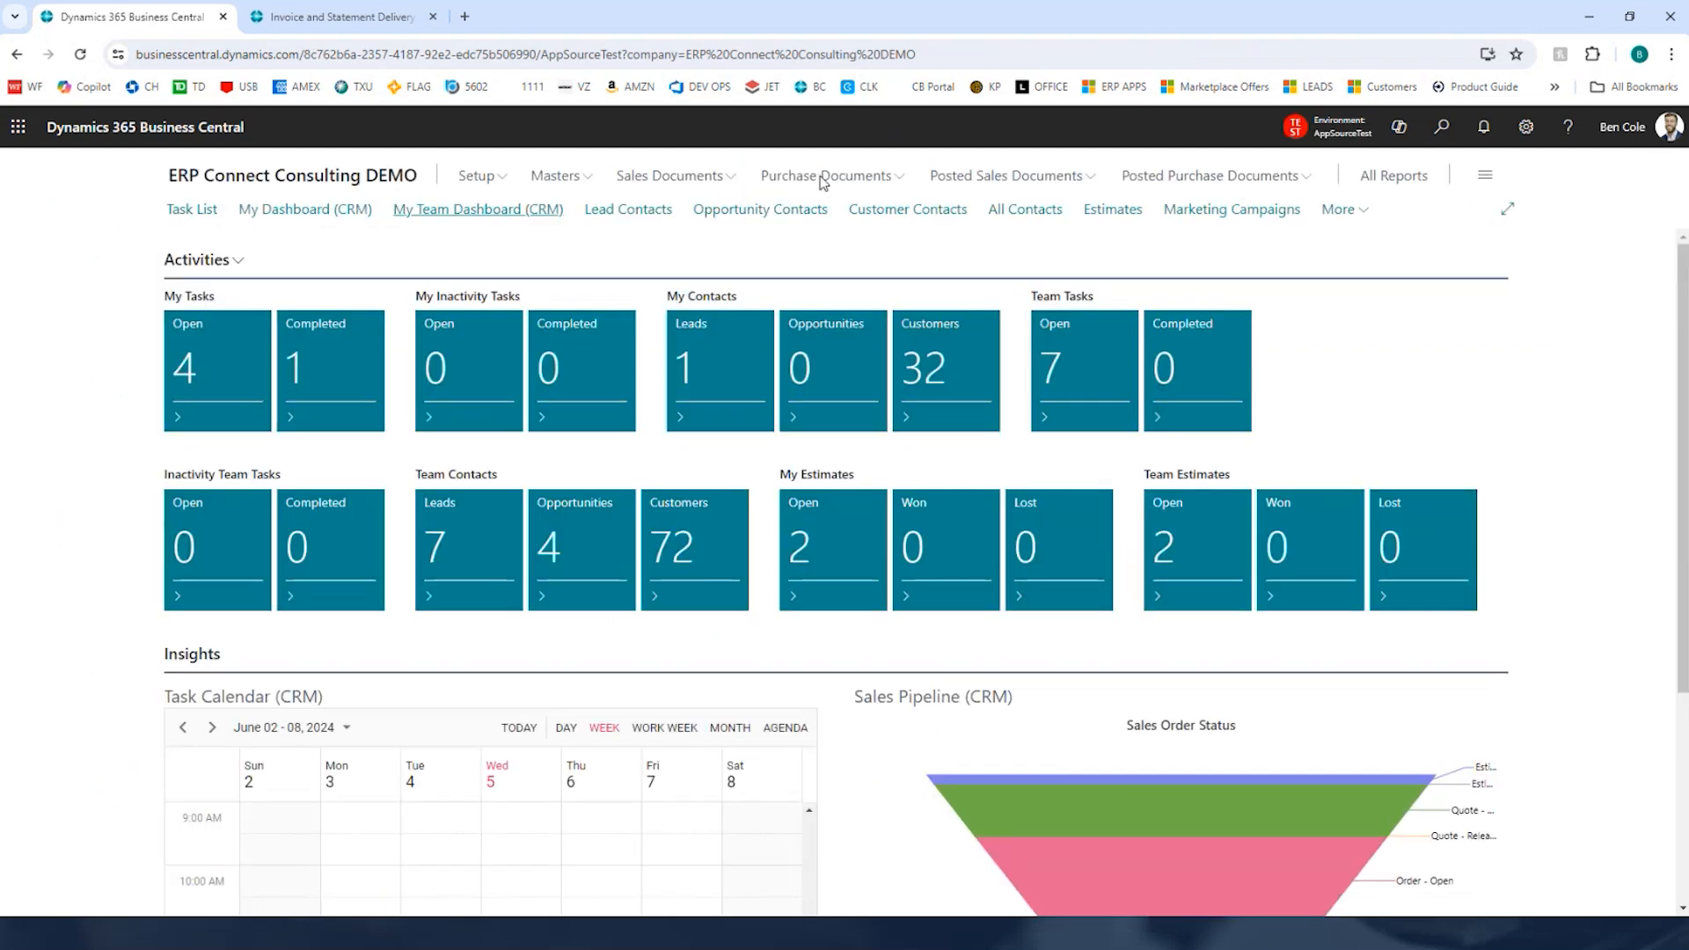
Step: Search for and open the Invoice Delivery Dashboard (ISD)
{"action": "left_click", "coordinate": [1441, 128]}
{"action": "type", "text": "Invoice Delivery Dash"}
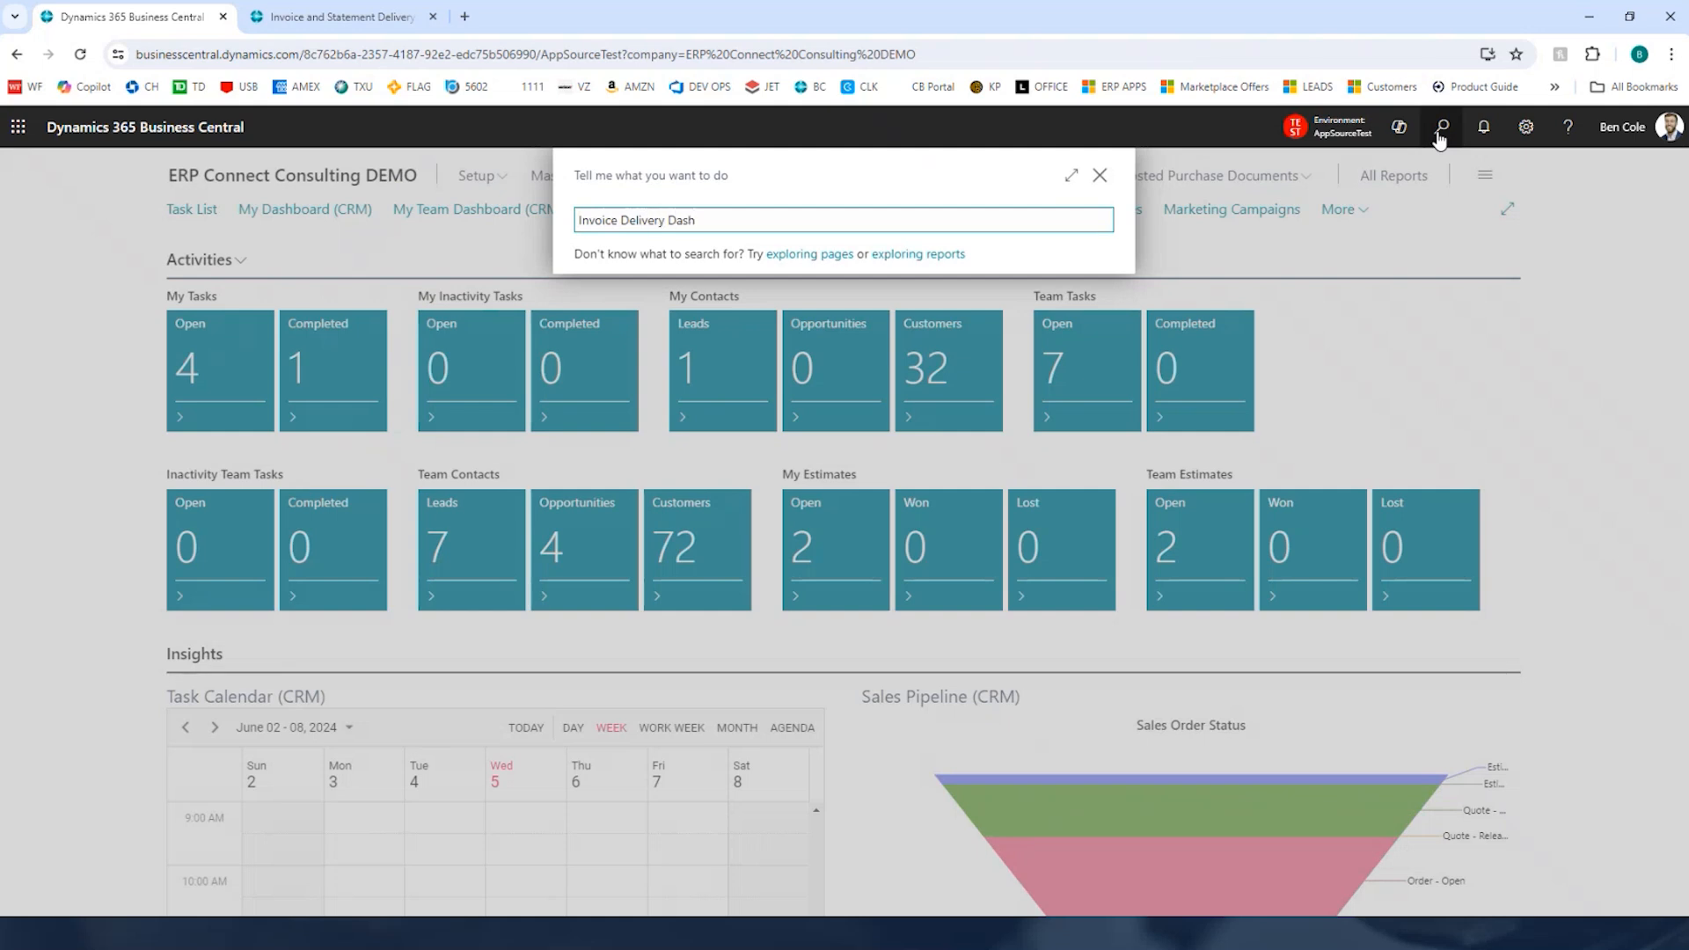
{"action": "key", "text": "Return"}
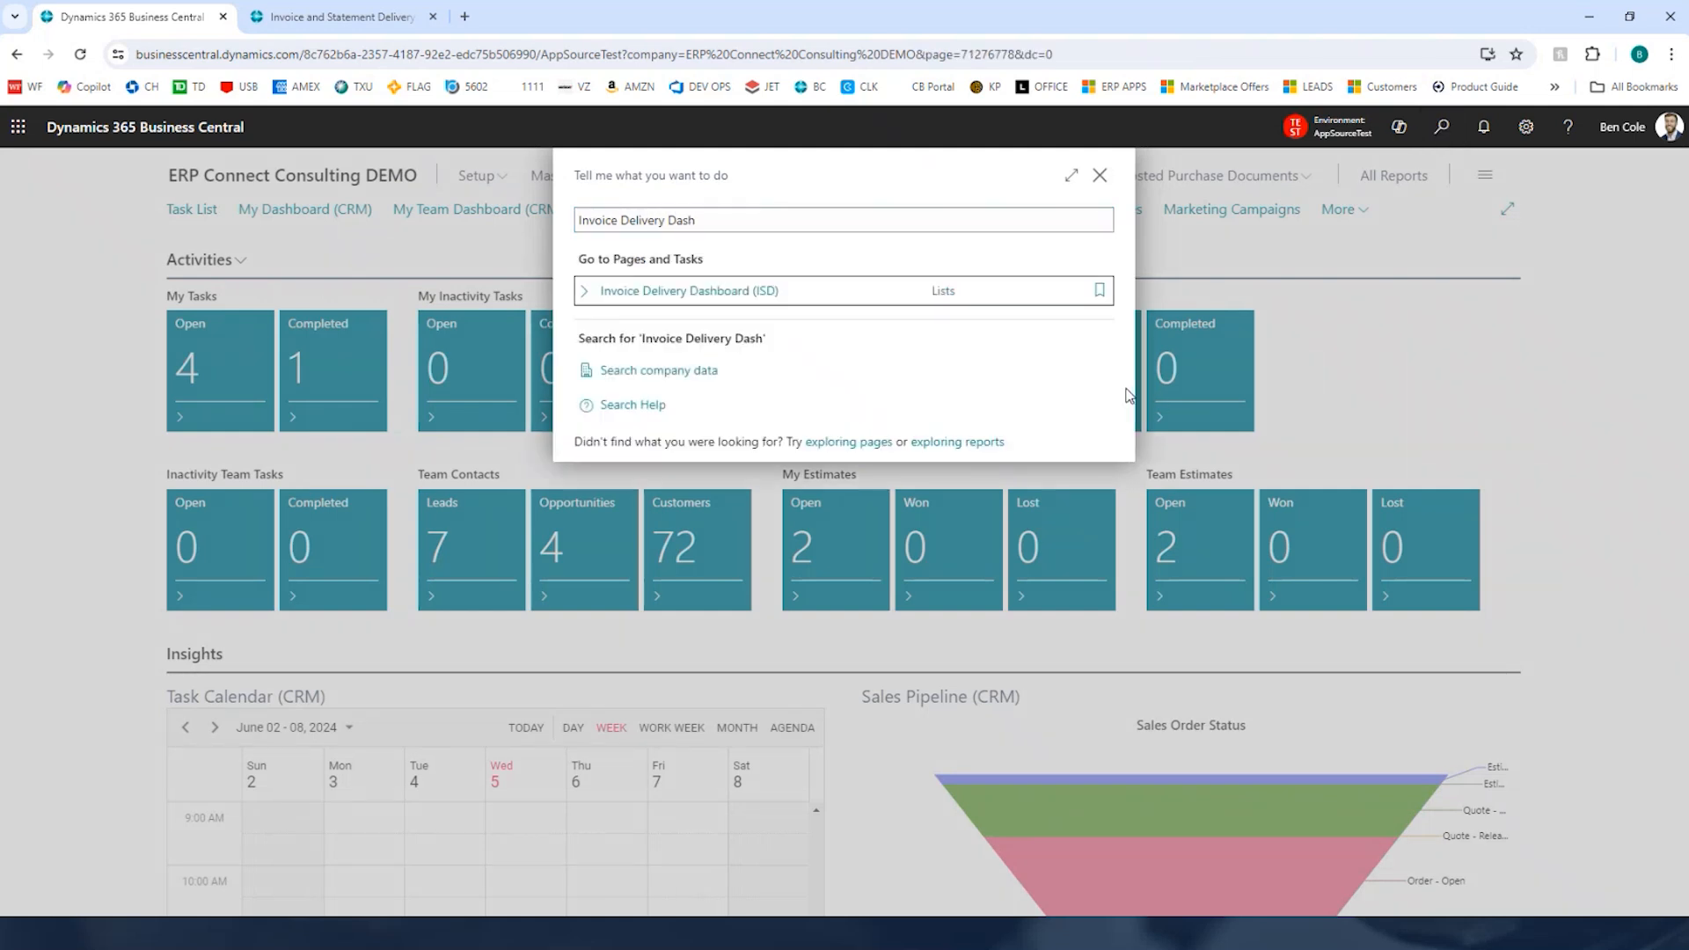
{"action": "left_click", "coordinate": [376, 331]}
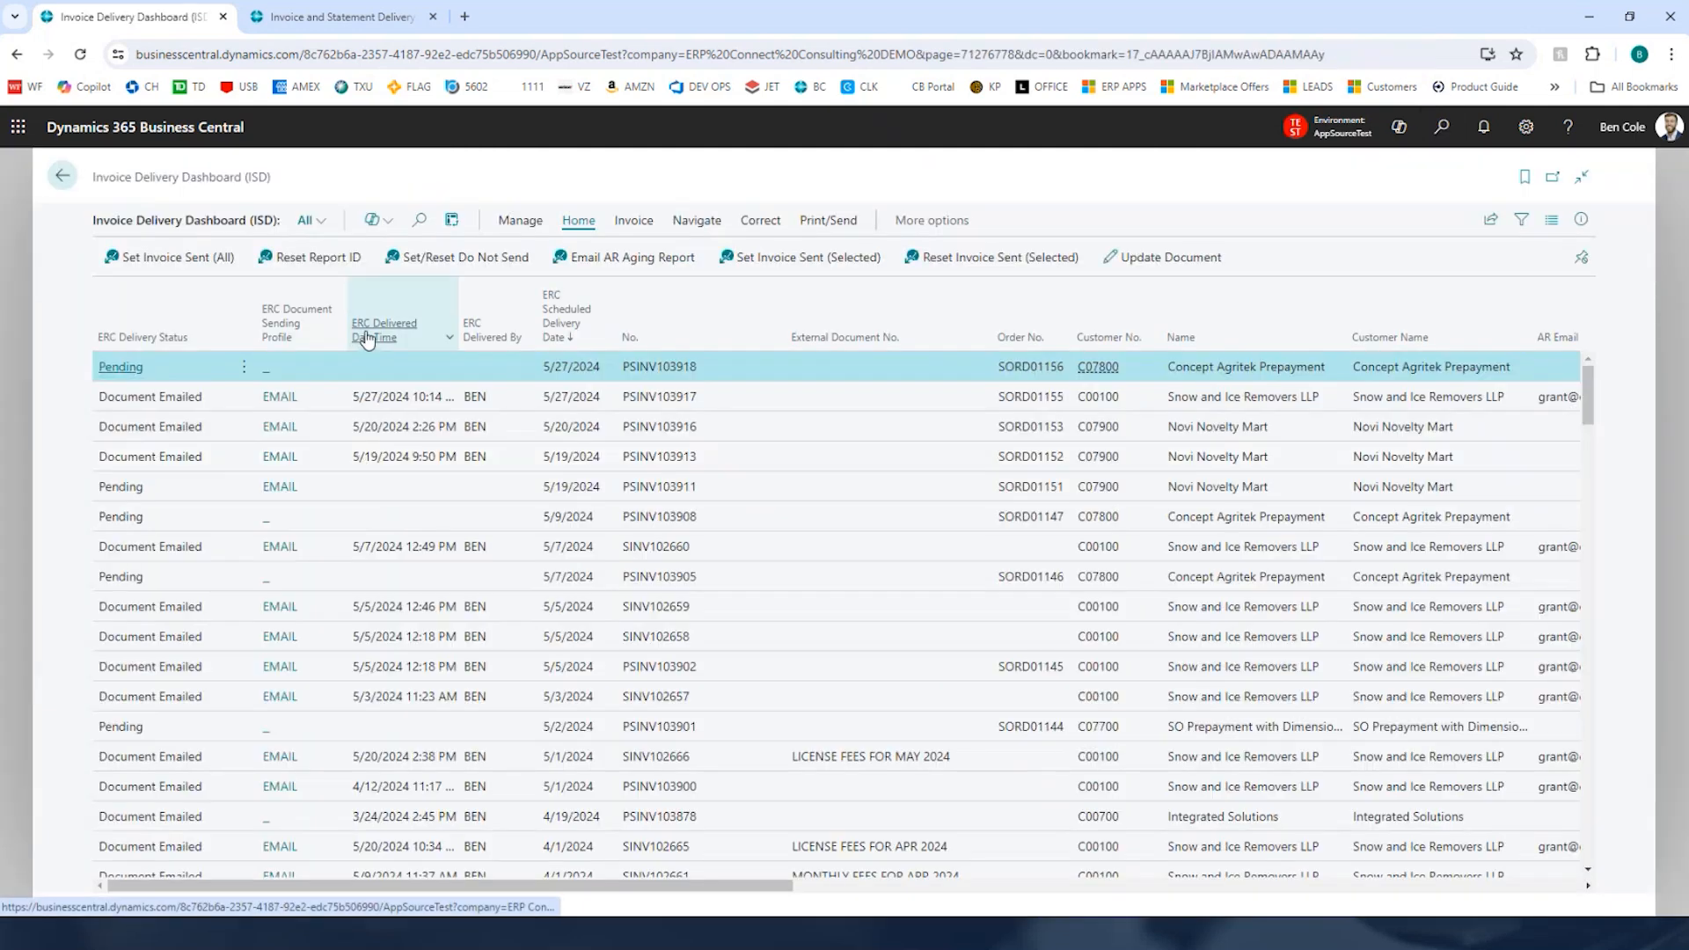
Step: Sort the dashboard by ERC Delivered DateTime and open posted invoice PSINV103917
{"action": "left_click", "coordinate": [375, 331]}
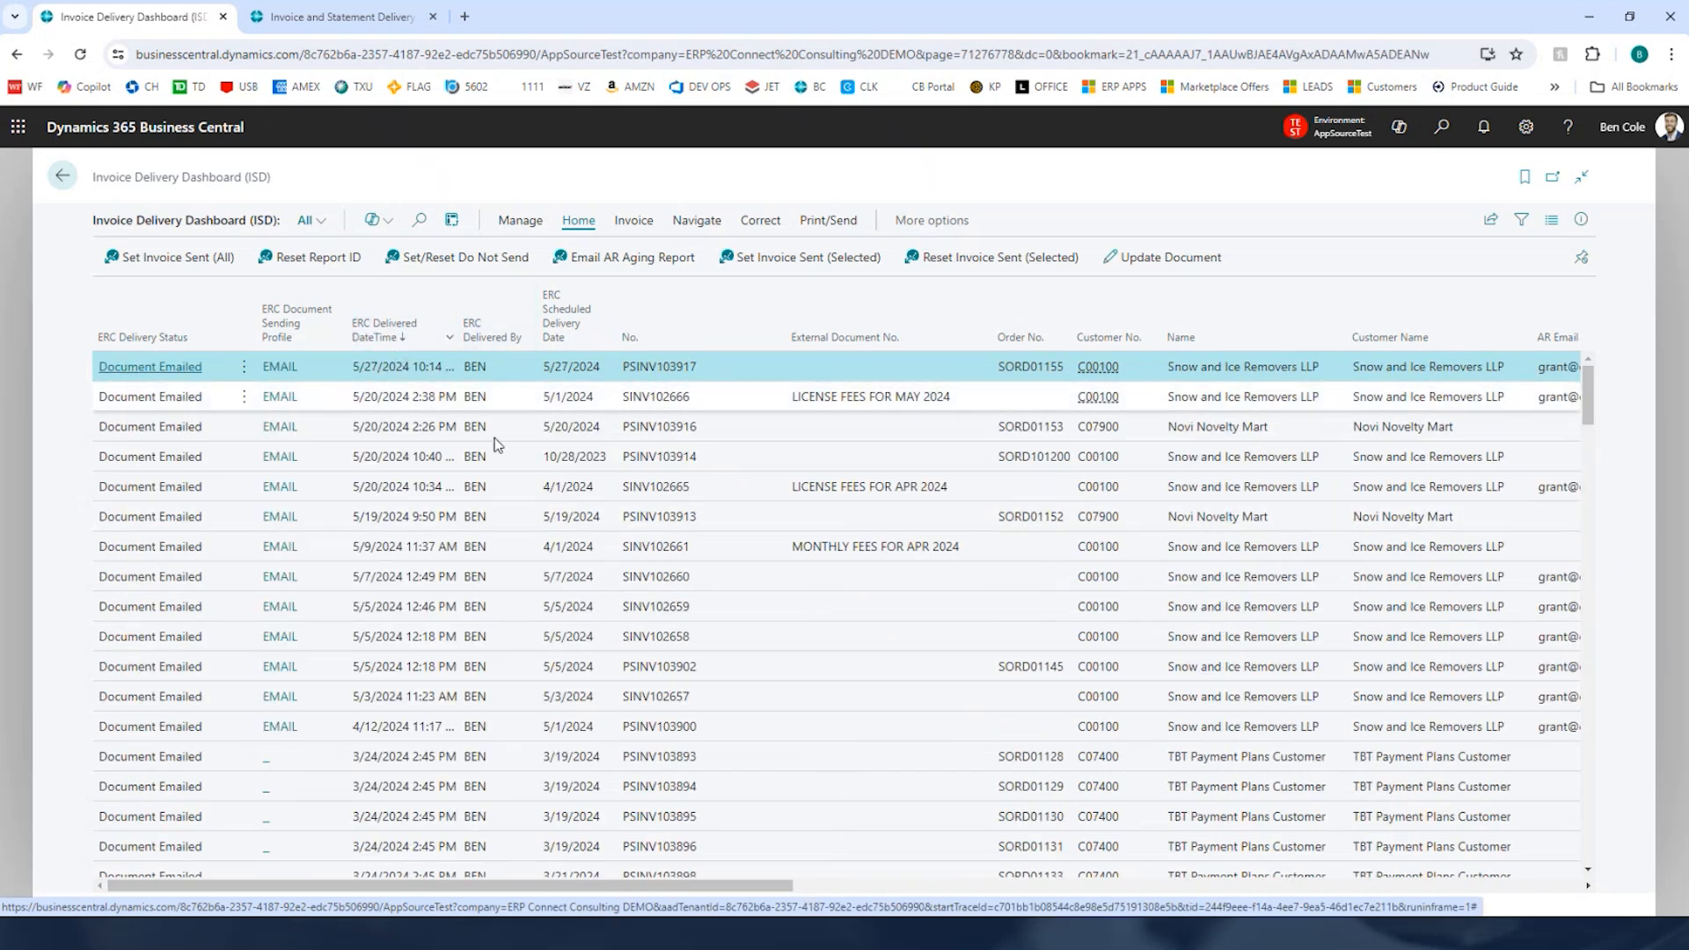
{"action": "left_click", "coordinate": [176, 374]}
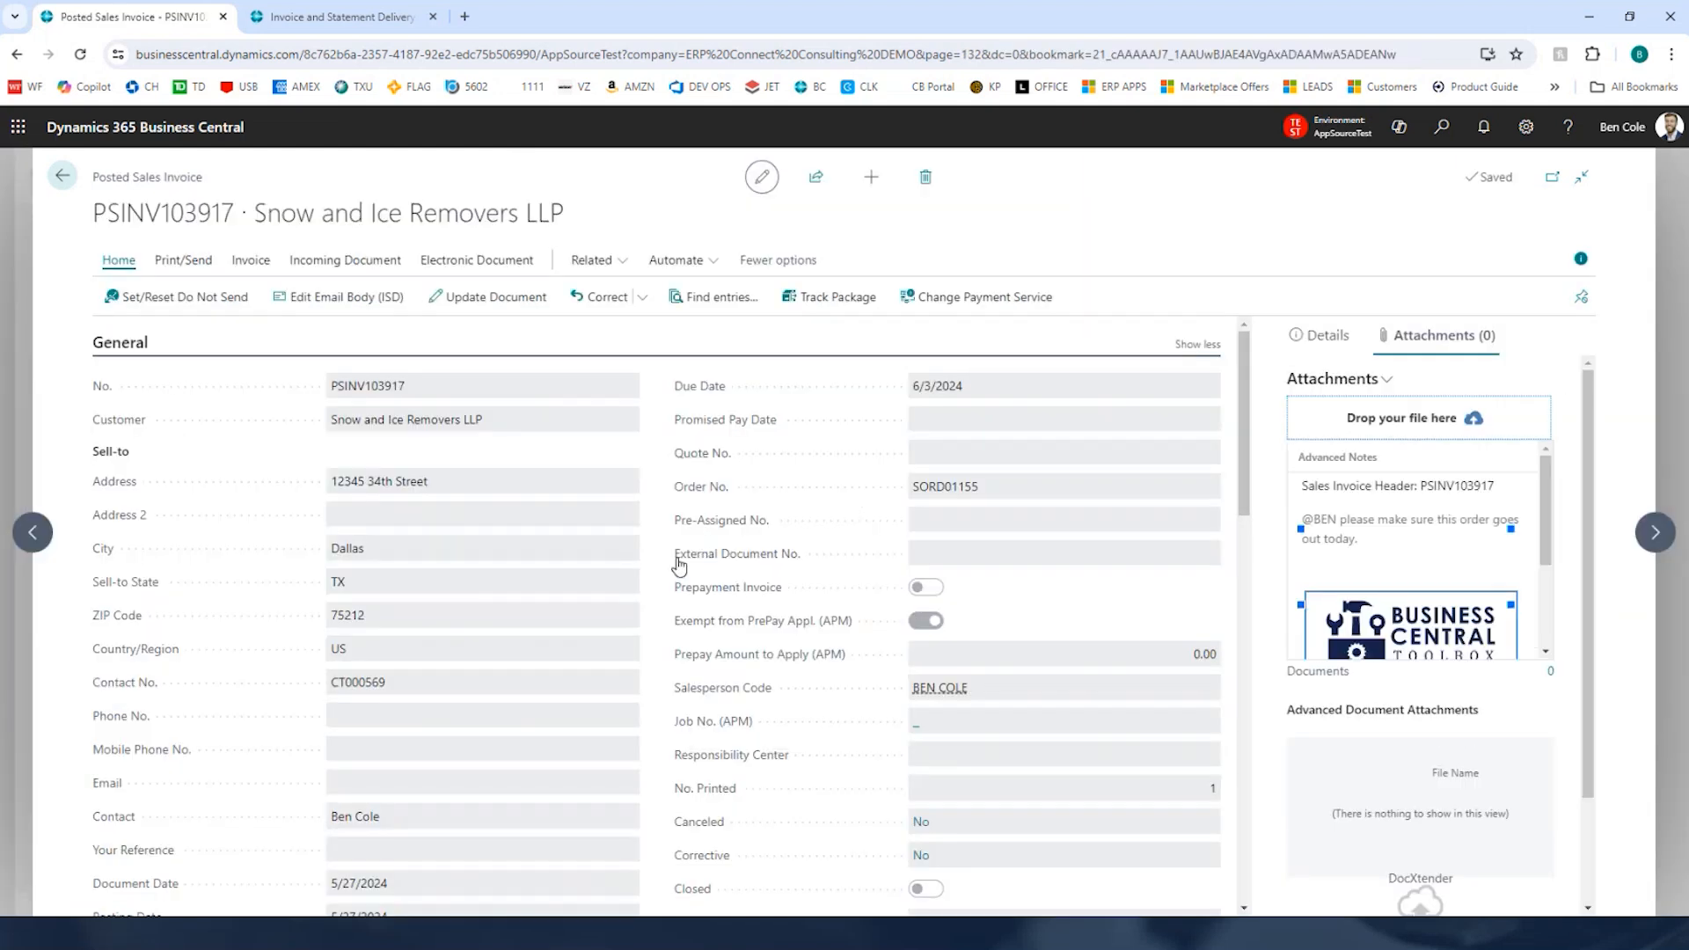
Step: Scroll through the posted invoice and its Advanced Notes pane
{"action": "scroll", "coordinate": [663, 541], "scroll_direction": "down", "scroll_amount": 5}
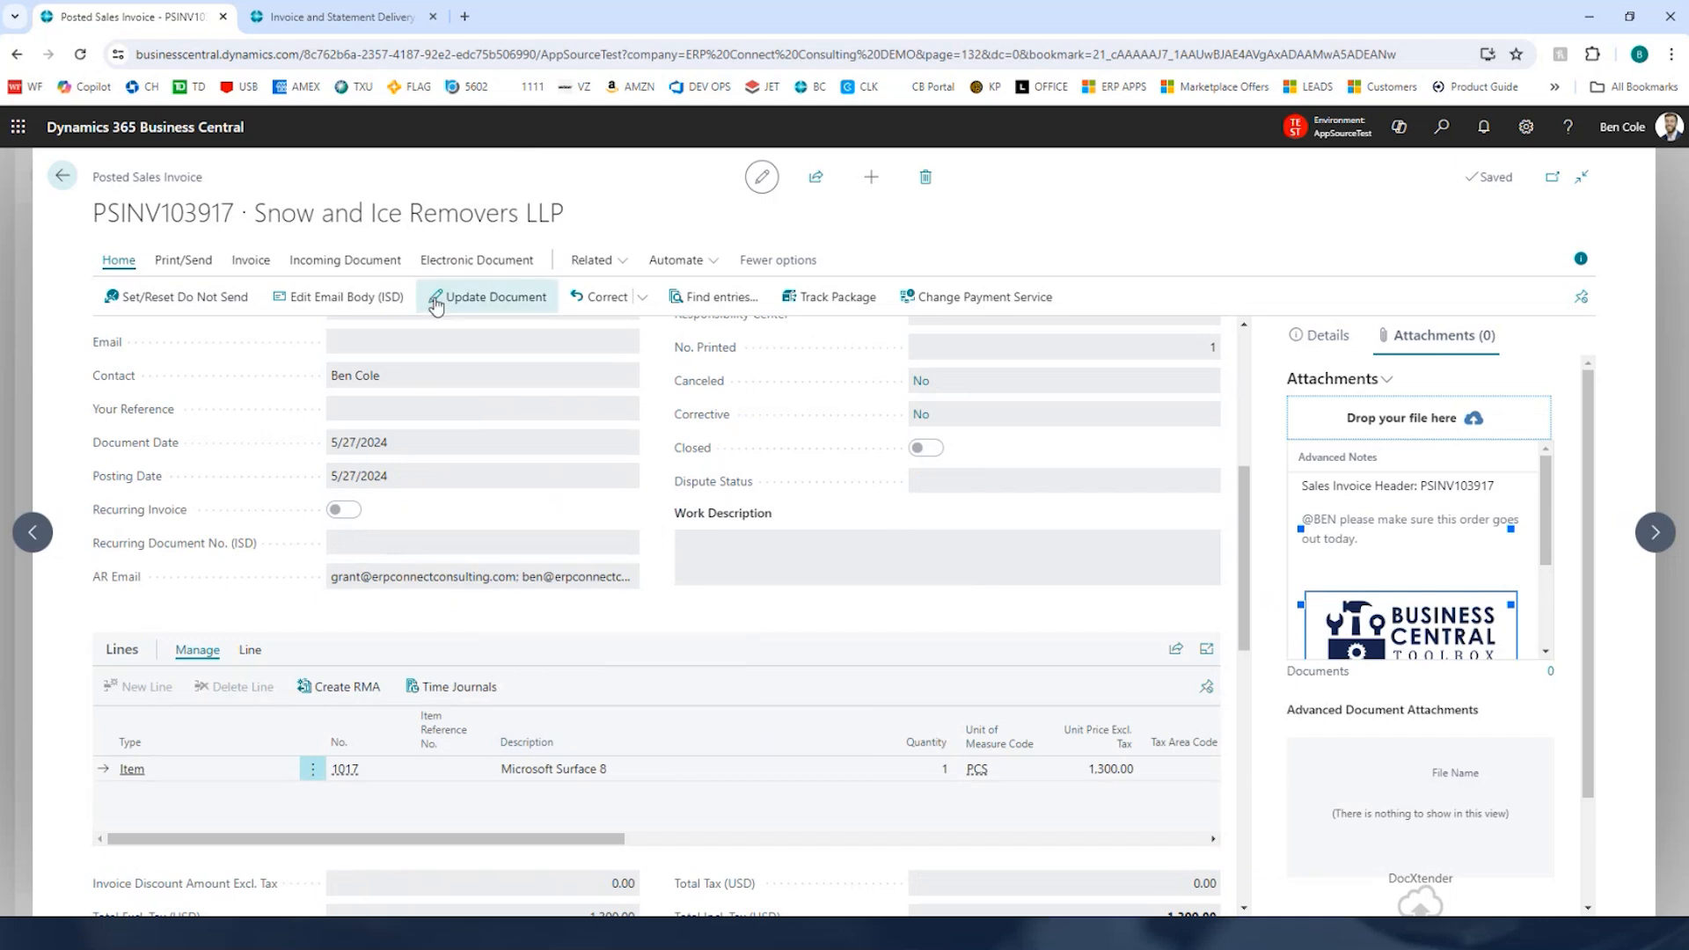
{"action": "scroll", "coordinate": [1383, 555], "scroll_direction": "down", "scroll_amount": 3}
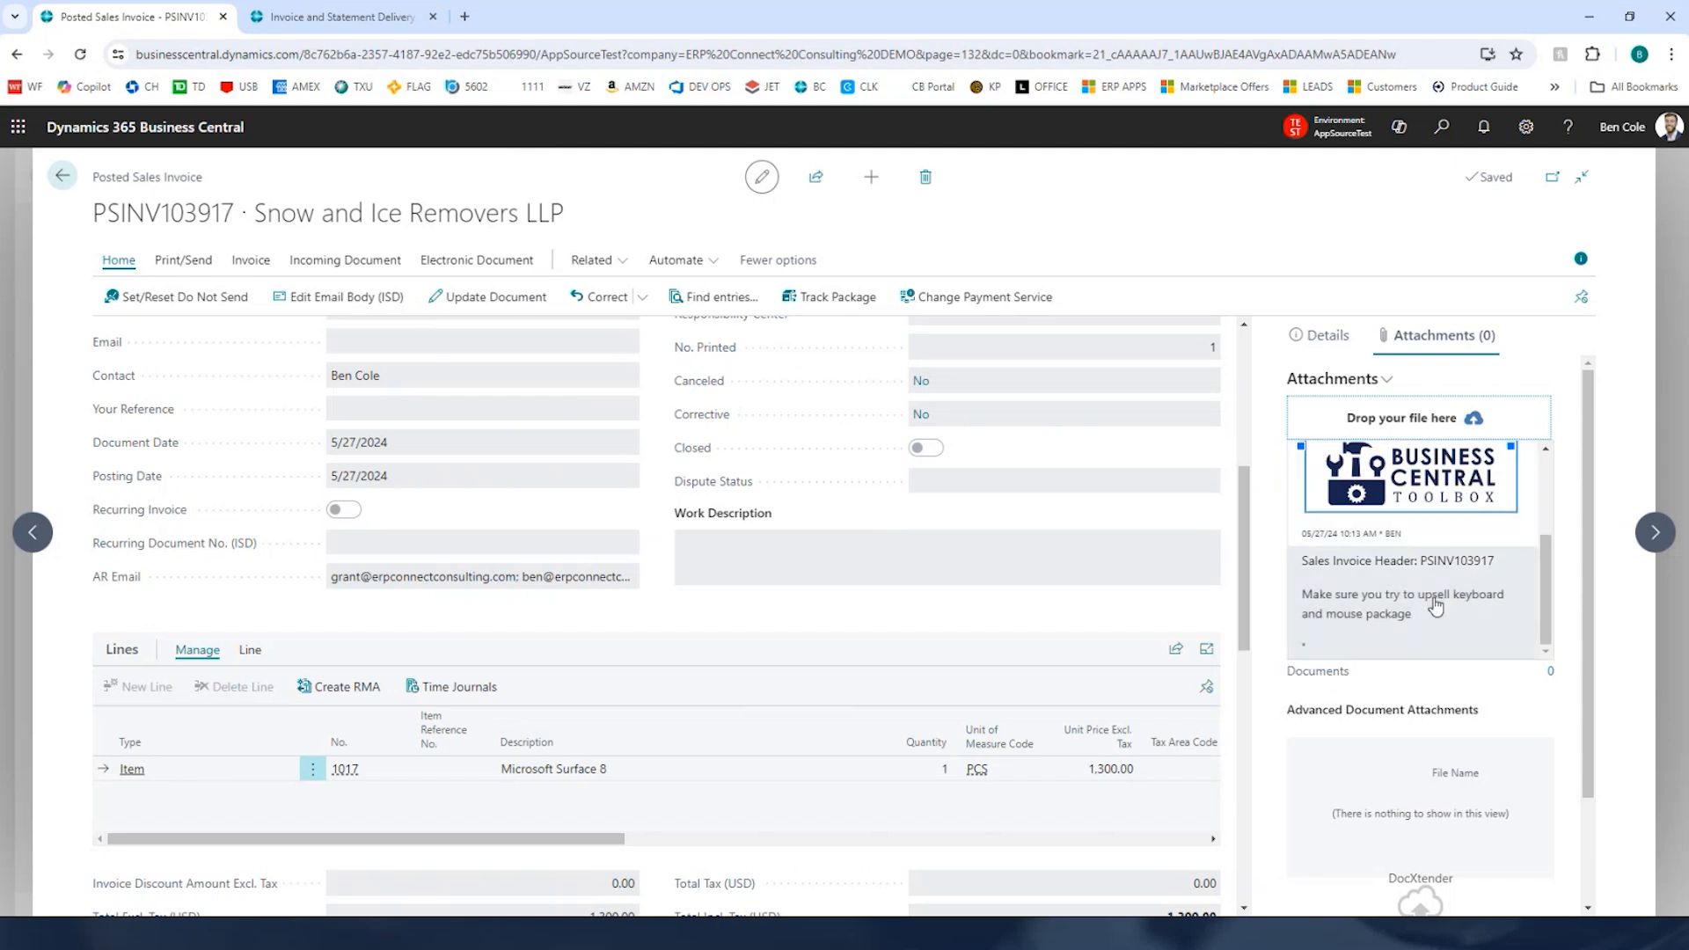
{"action": "scroll", "coordinate": [1548, 535], "scroll_direction": "up", "scroll_amount": 3}
{"action": "scroll", "coordinate": [1548, 535], "scroll_direction": "down", "scroll_amount": 3}
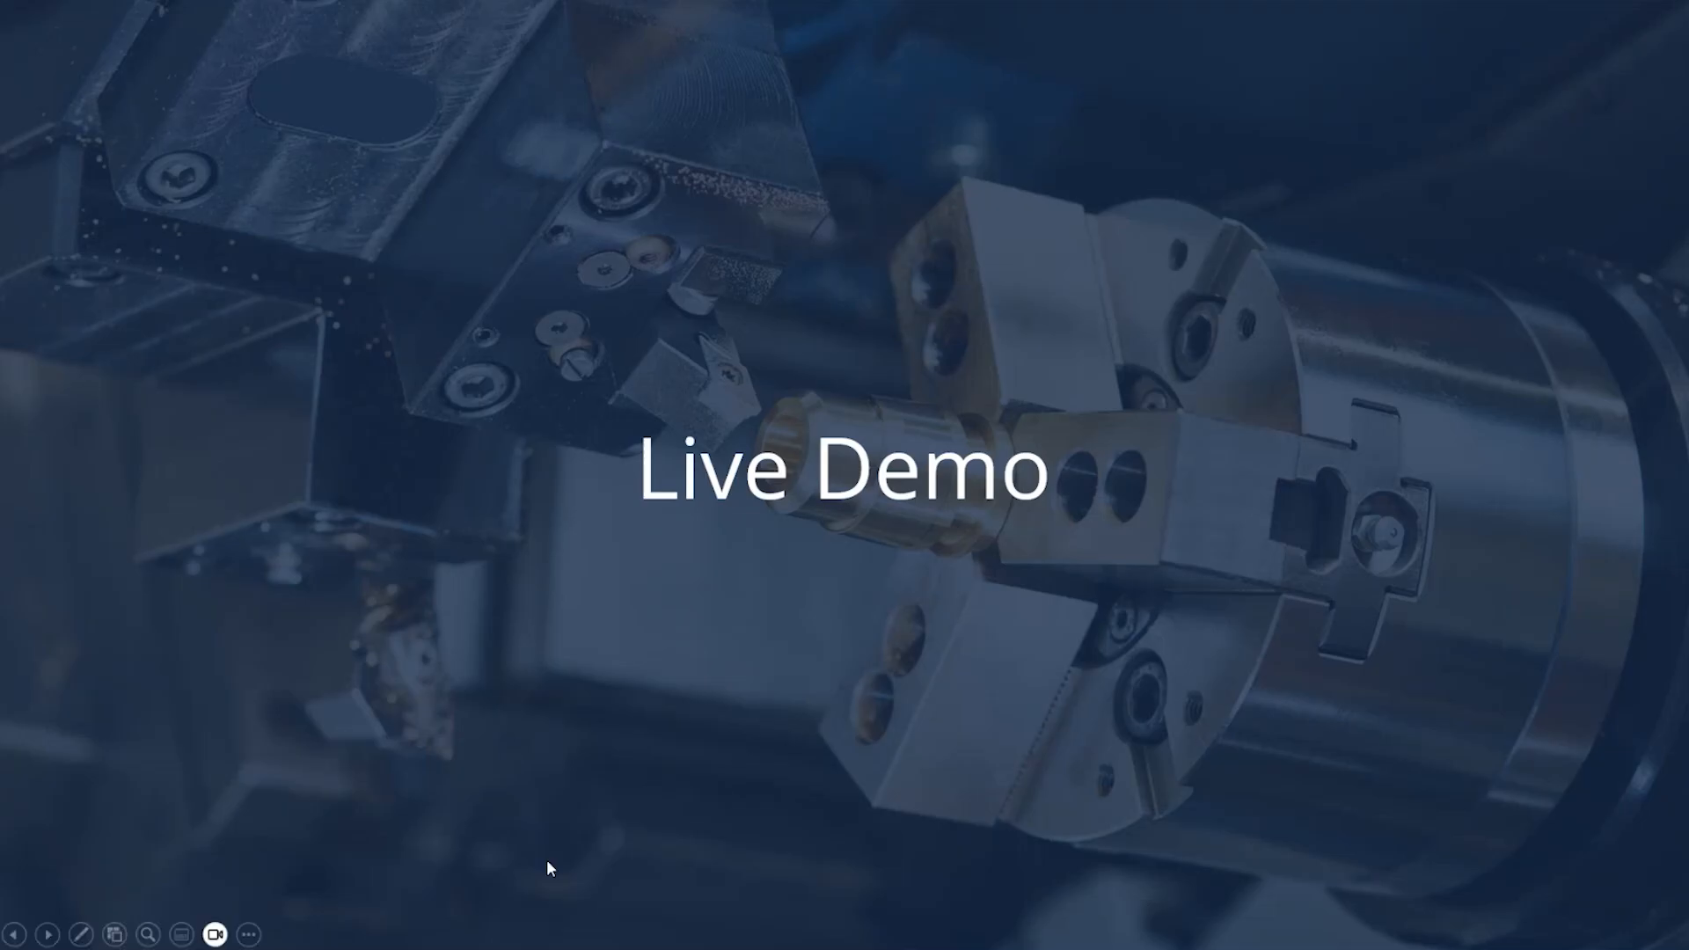
{"action": "key", "text": "alt+Tab"}
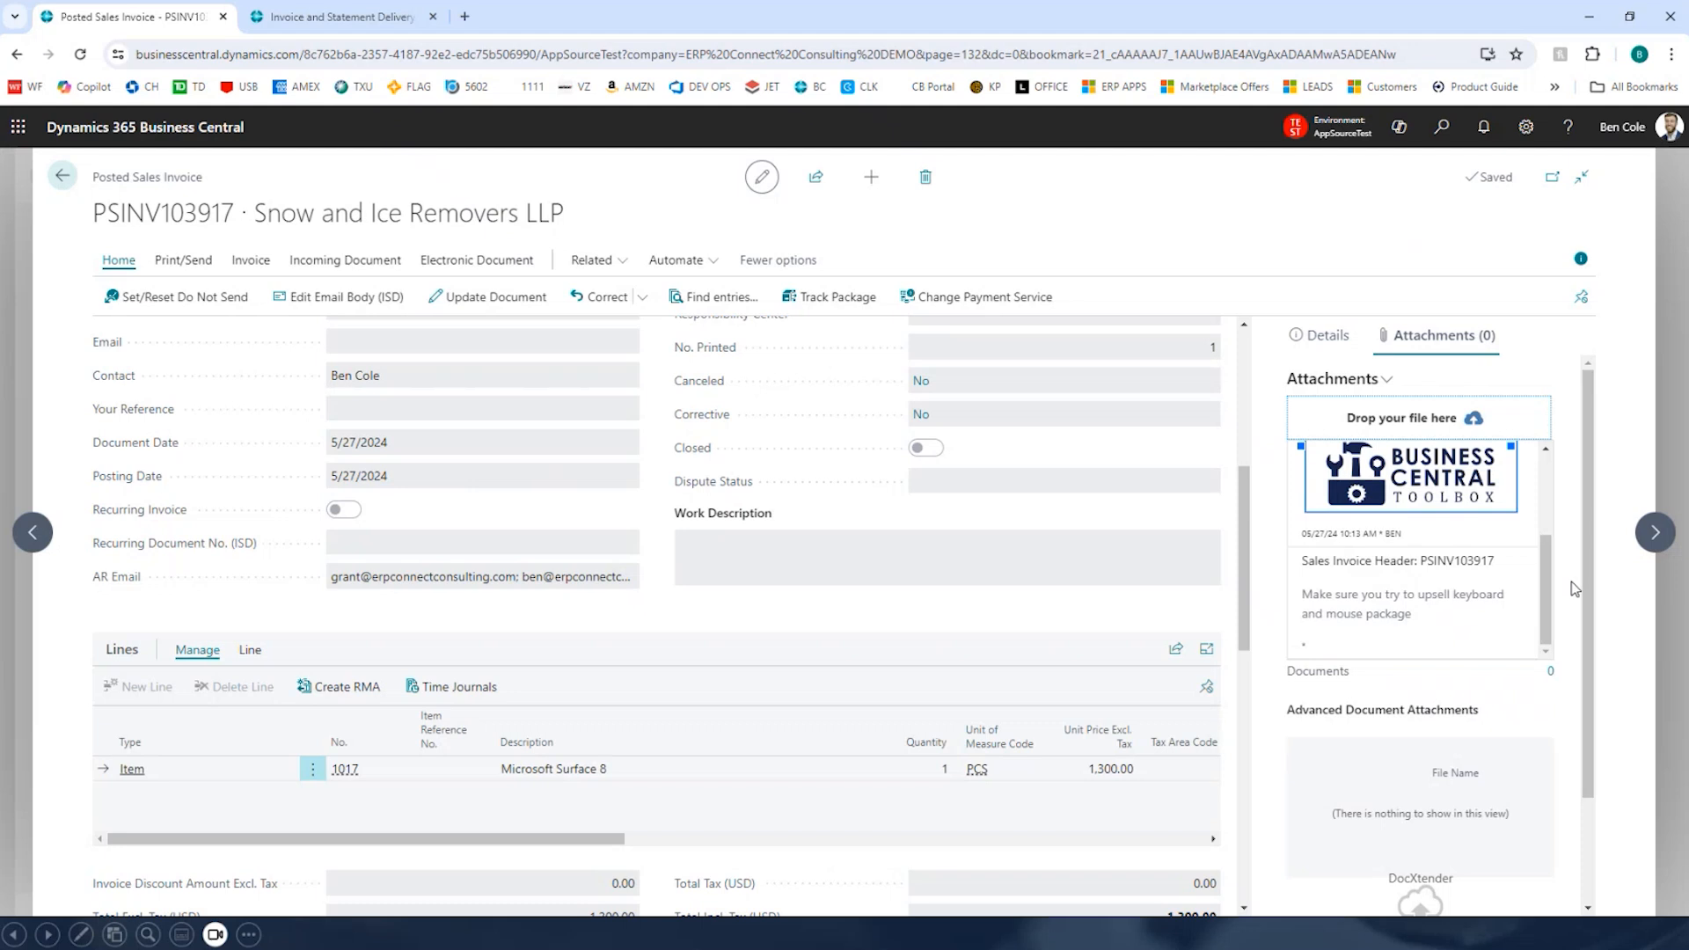
{"action": "left_click_drag", "start_coordinate": [1551, 587], "coordinate": [1551, 509]}
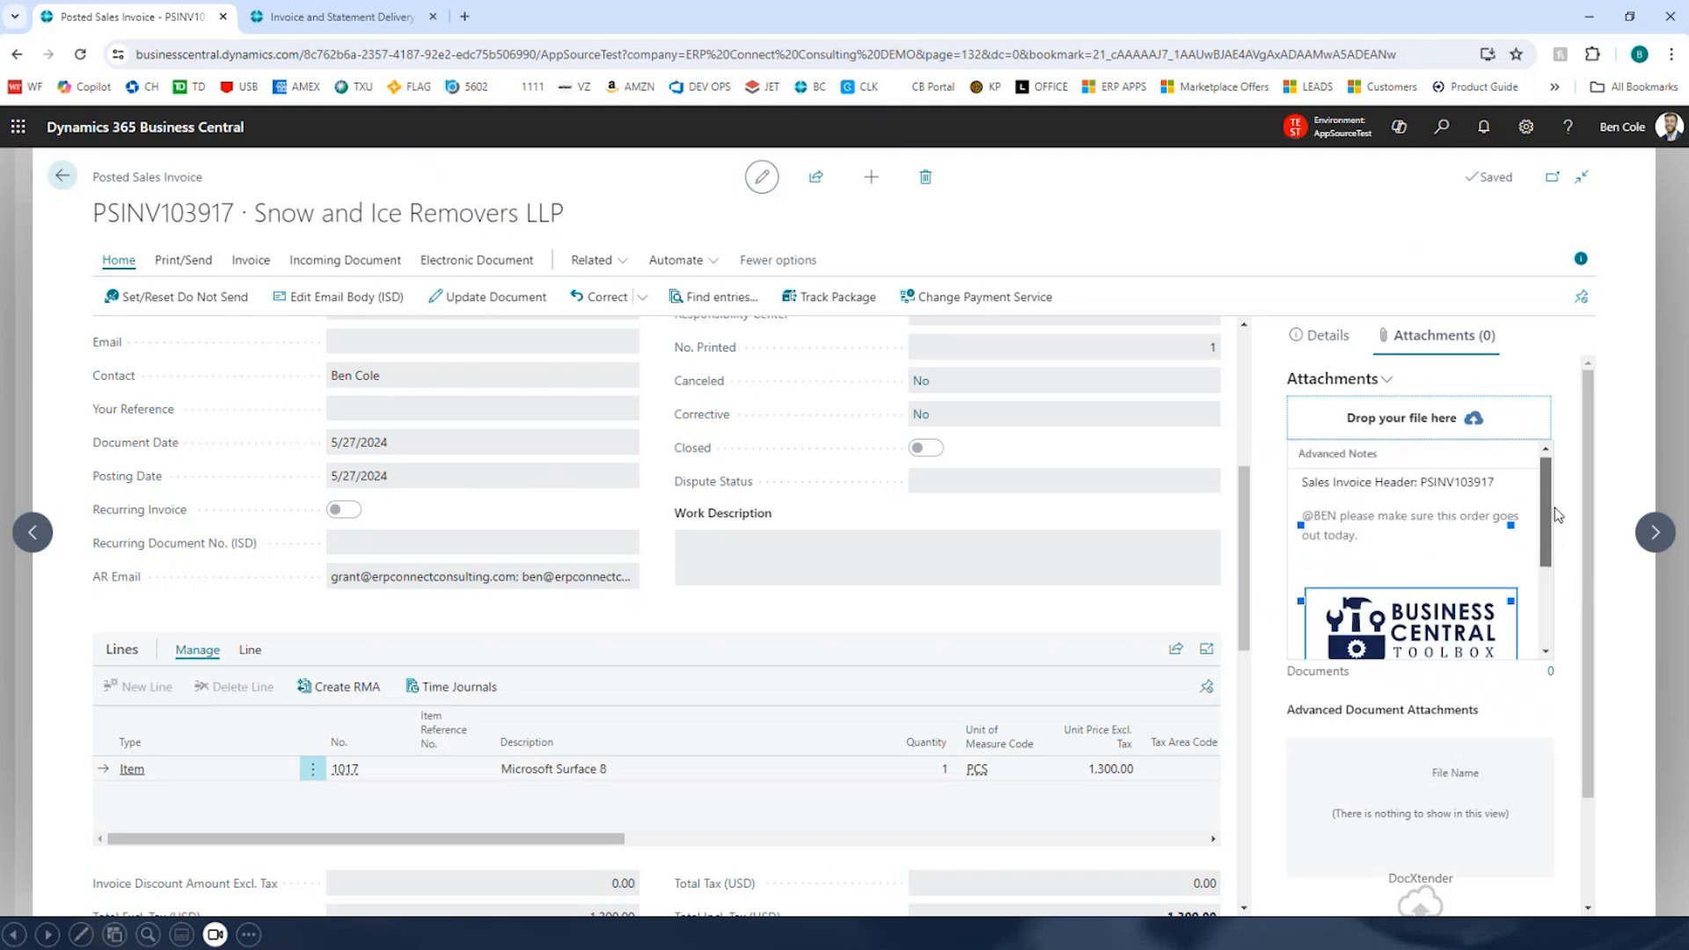
Step: Start a new advanced note on the invoice that mentions a user and says 'Make sure this gets paid today'
{"action": "left_click", "coordinate": [1387, 384]}
{"action": "left_click", "coordinate": [1321, 422]}
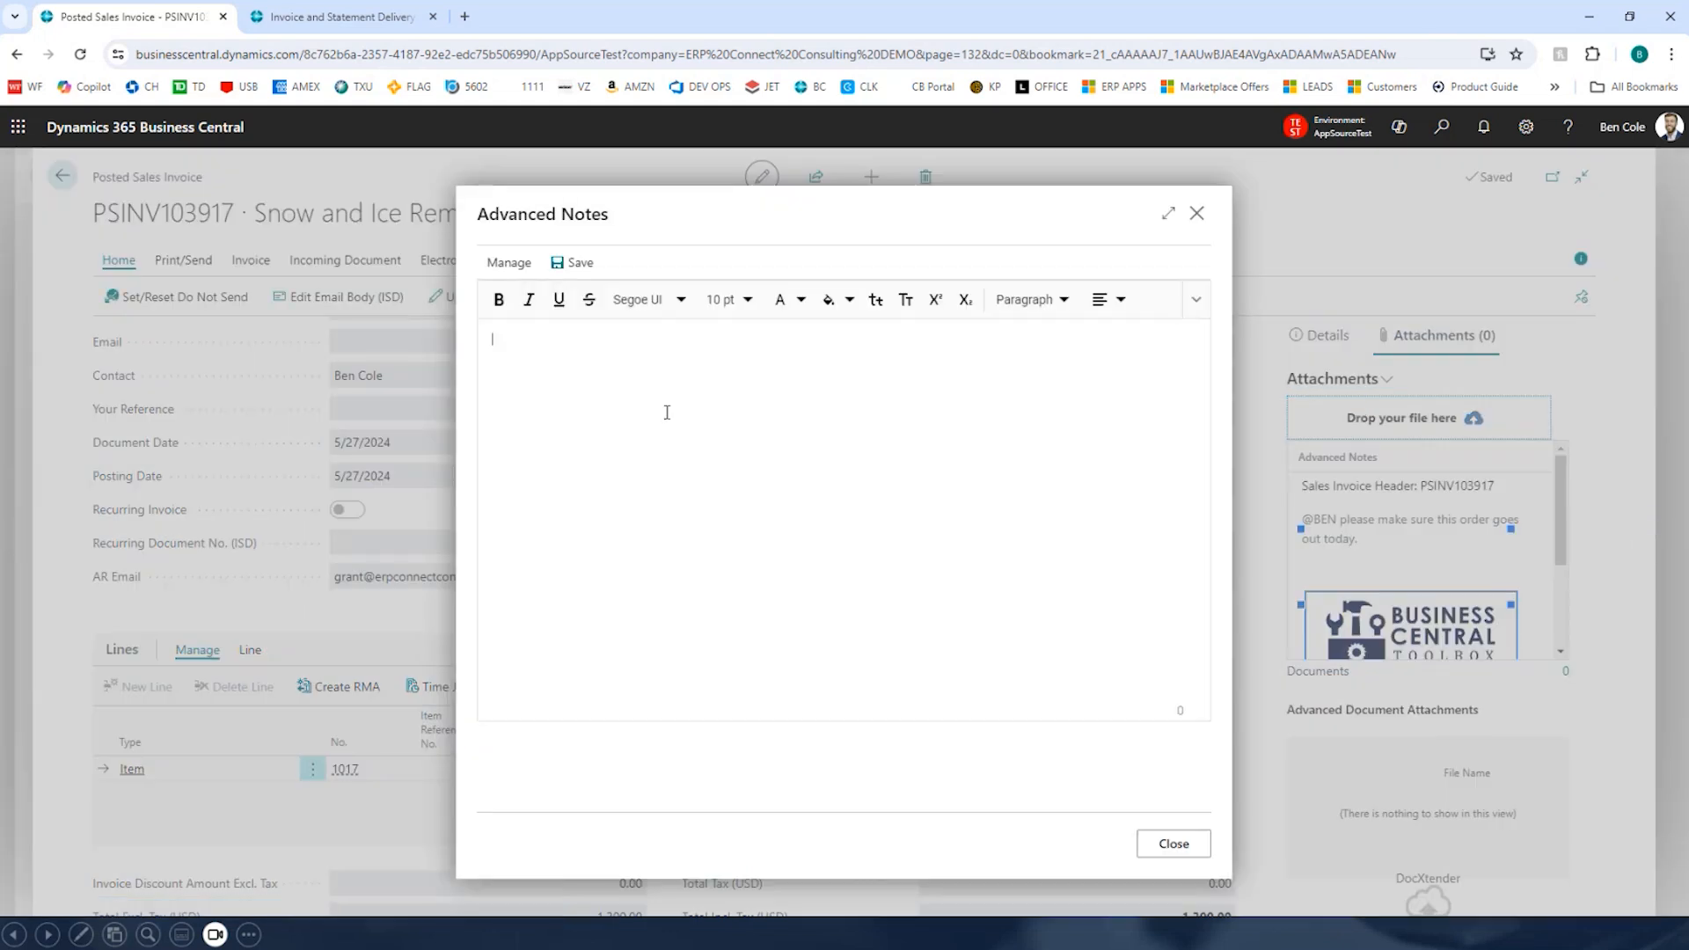
{"action": "type", "text": "@ben"}
{"action": "key", "text": "Return"}
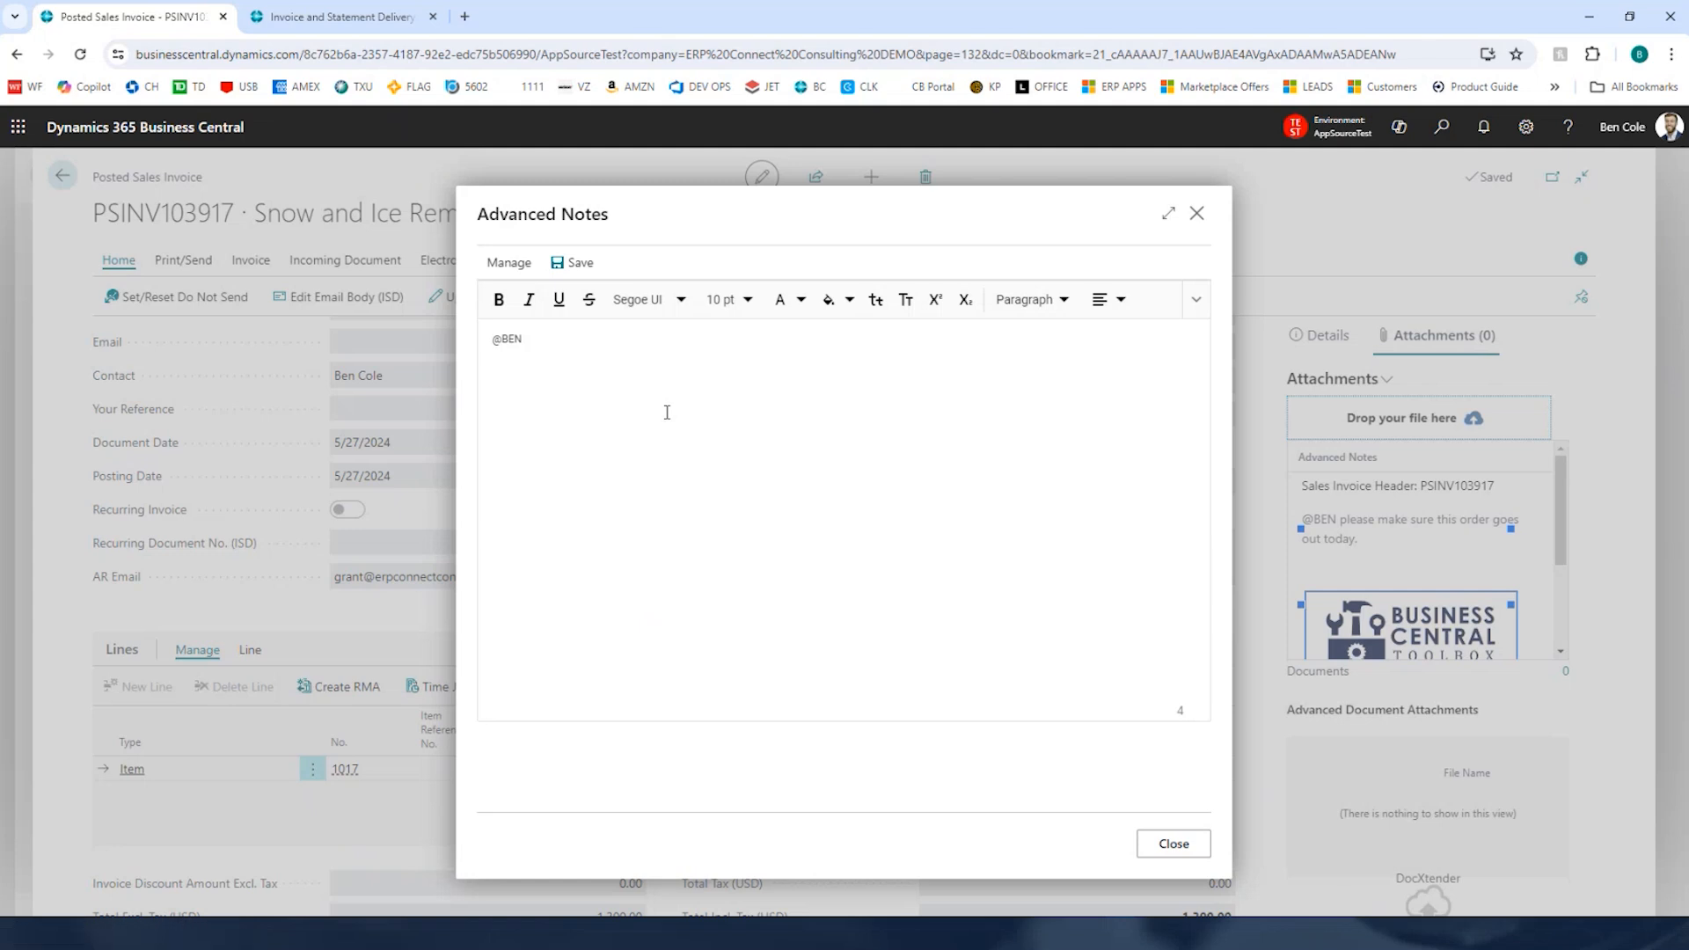
{"action": "type", "text": "Make sure this gets paid today"}
Step: In a new browser tab, open the BC Toolbox website and copy the Business Central Toolbox logo image
{"action": "left_click", "coordinate": [469, 18]}
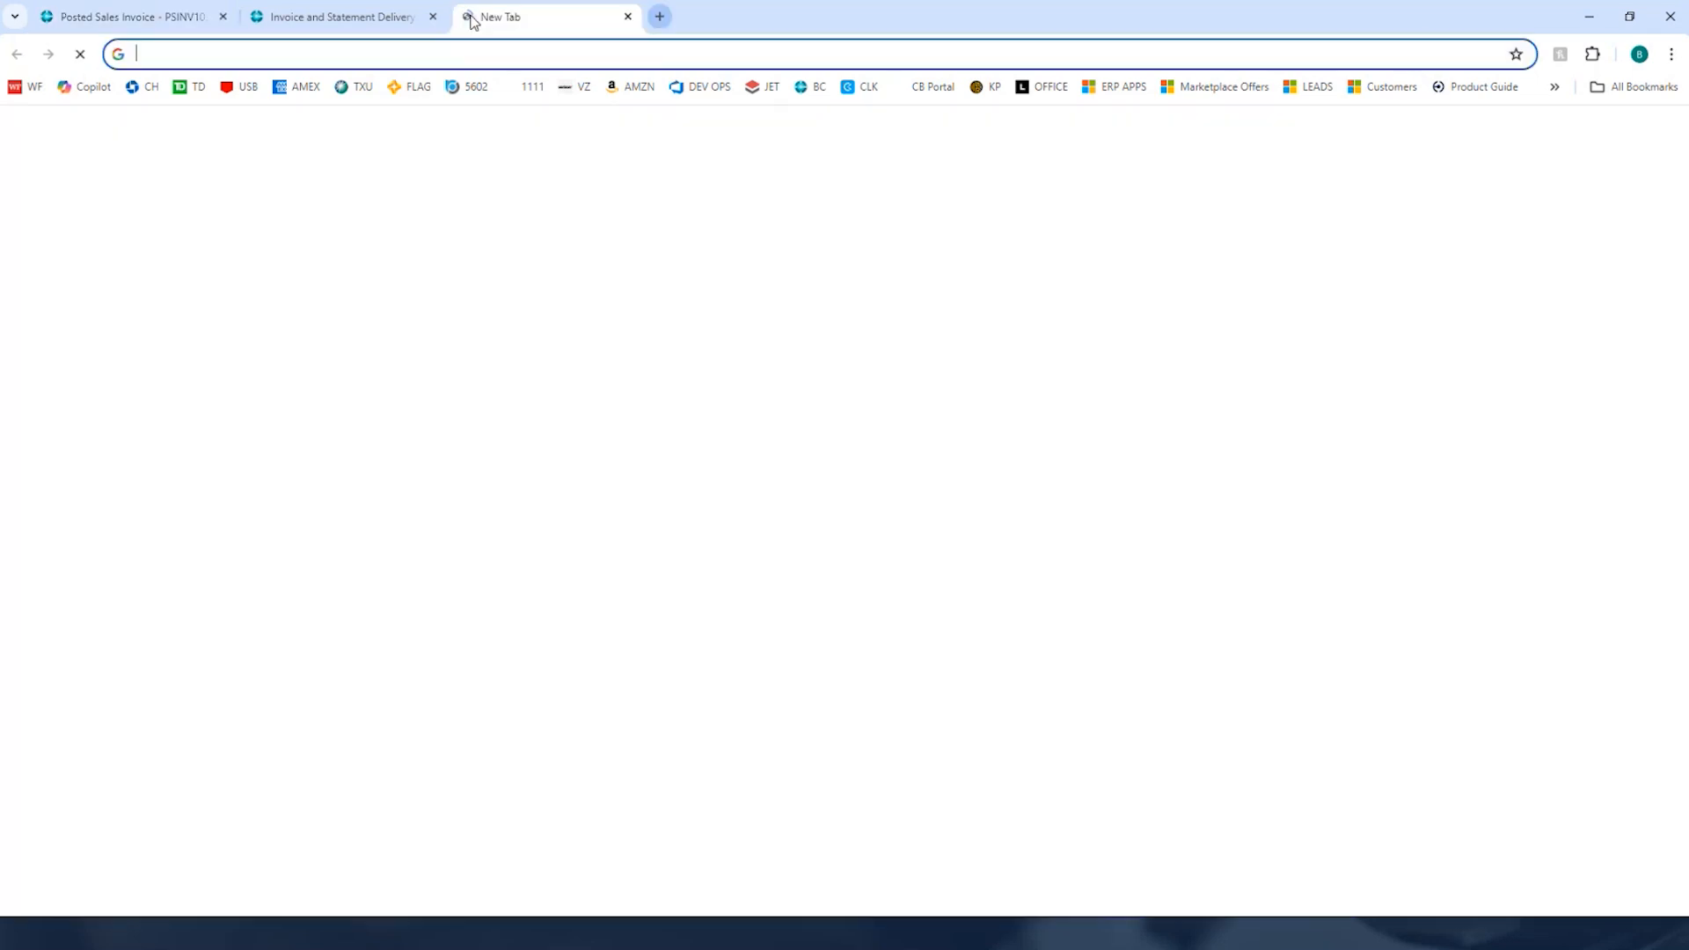
{"action": "type", "text": "bc"}
{"action": "key", "text": "Return"}
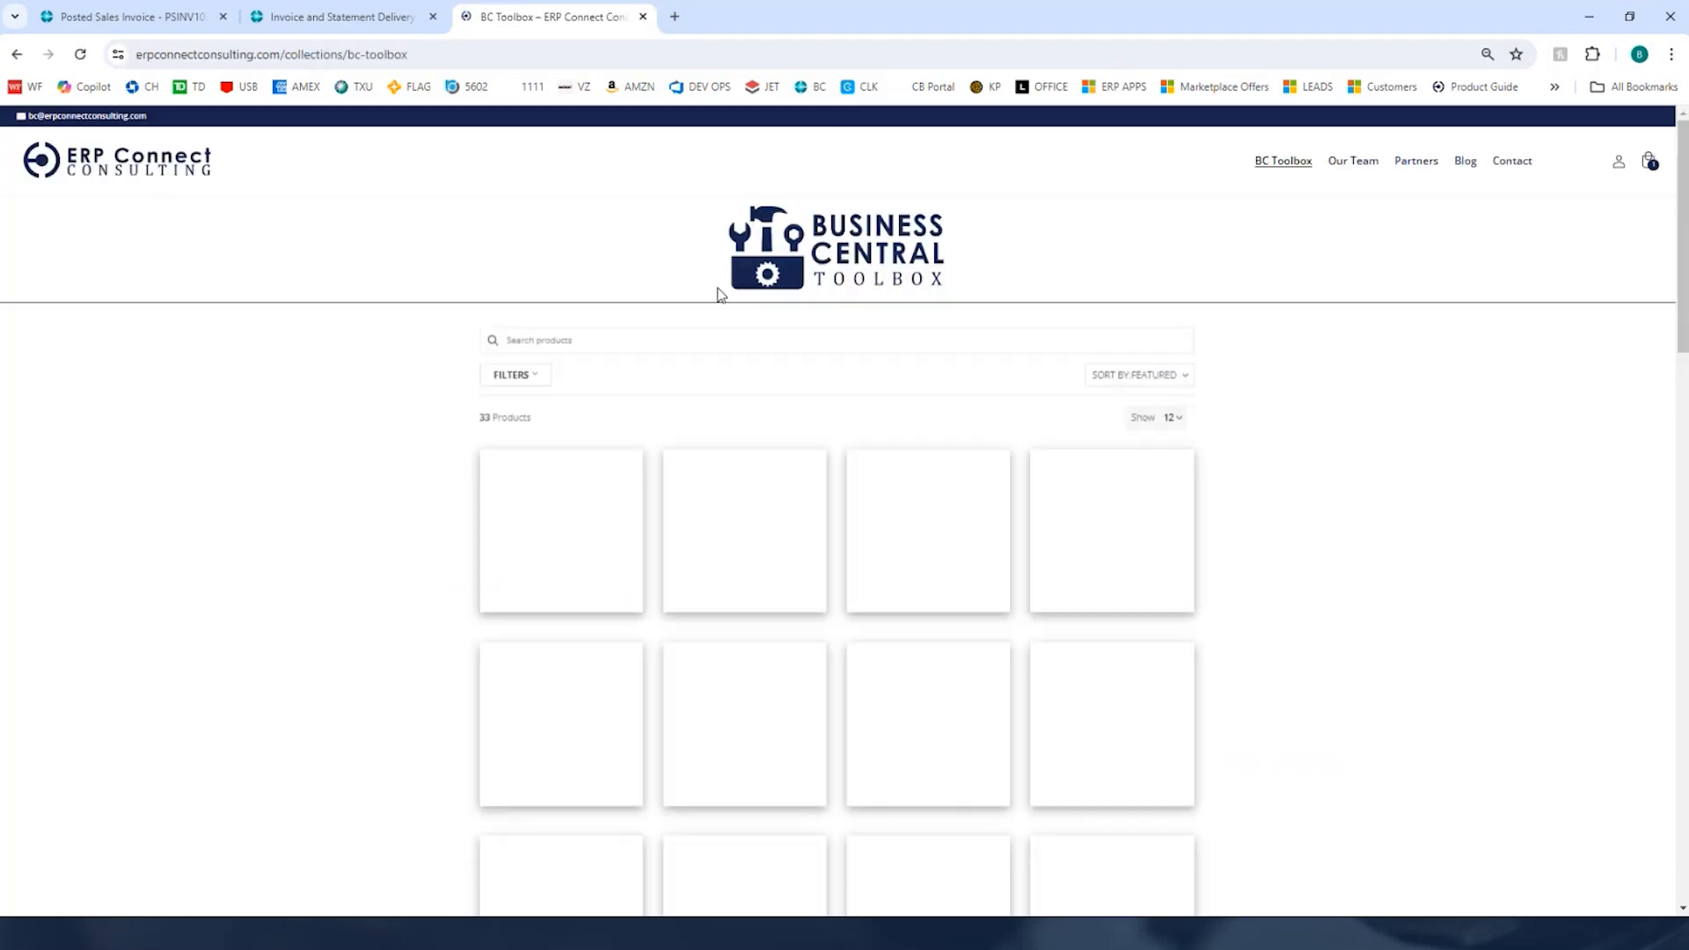
{"action": "right_click", "coordinate": [801, 242]}
{"action": "left_click", "coordinate": [866, 304]}
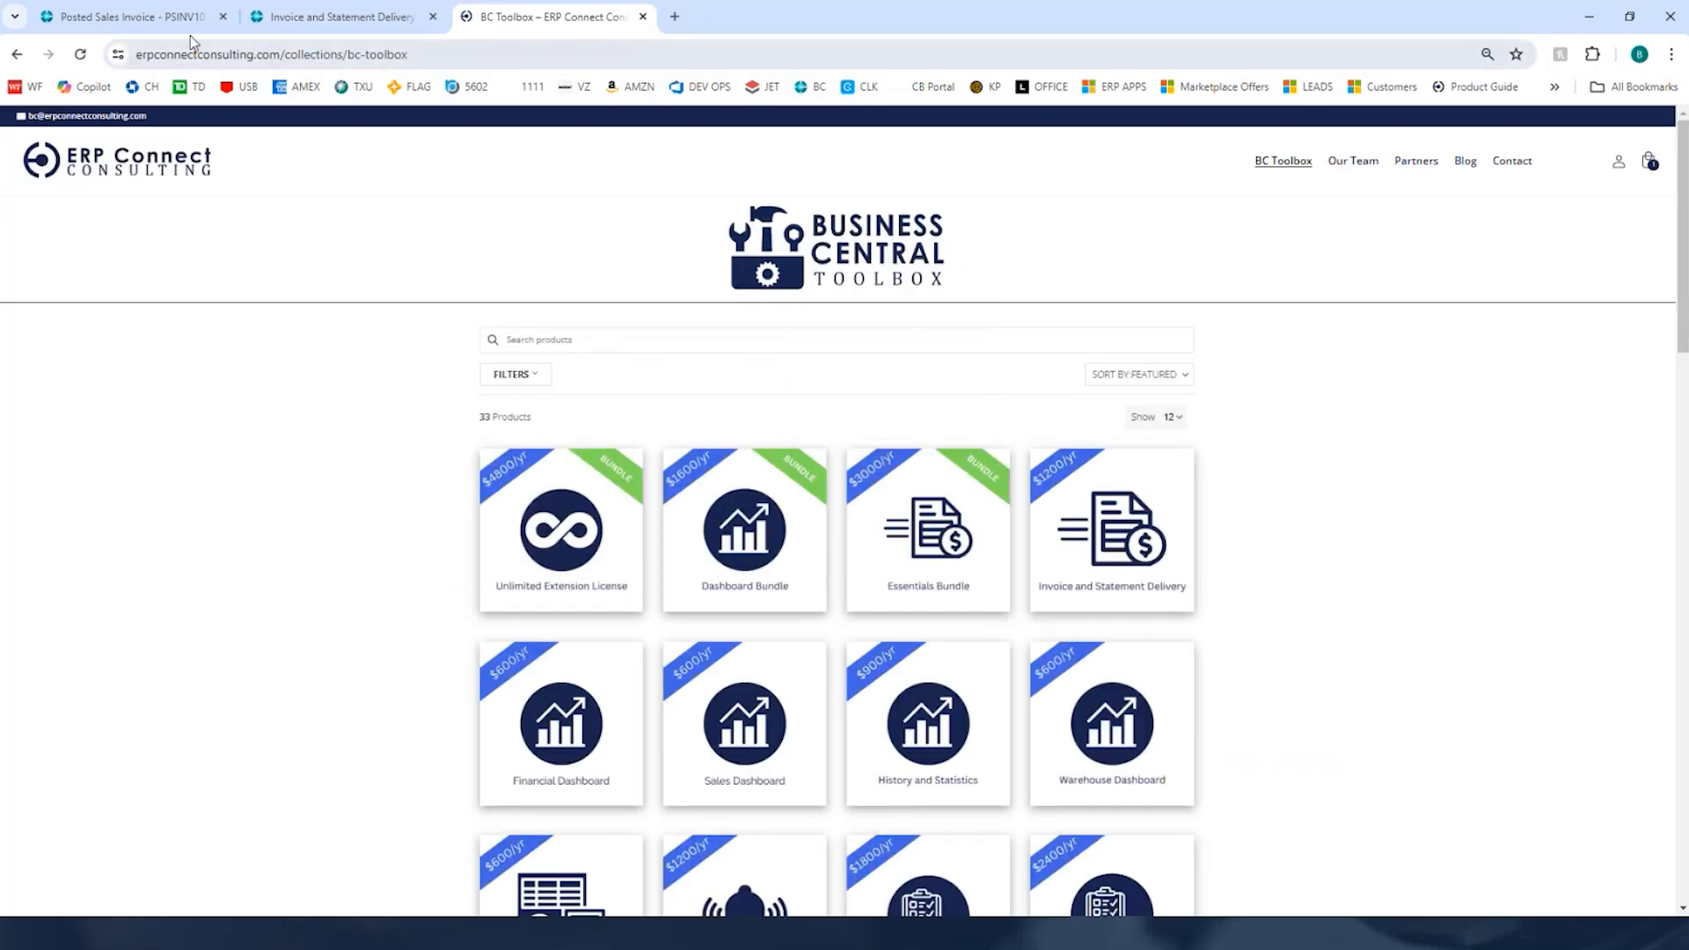
Step: Paste the logo into the advanced note, shrink it to about a third of its size, and save and close the note
{"action": "left_click", "coordinate": [176, 16]}
{"action": "key", "text": "ctrl+v"}
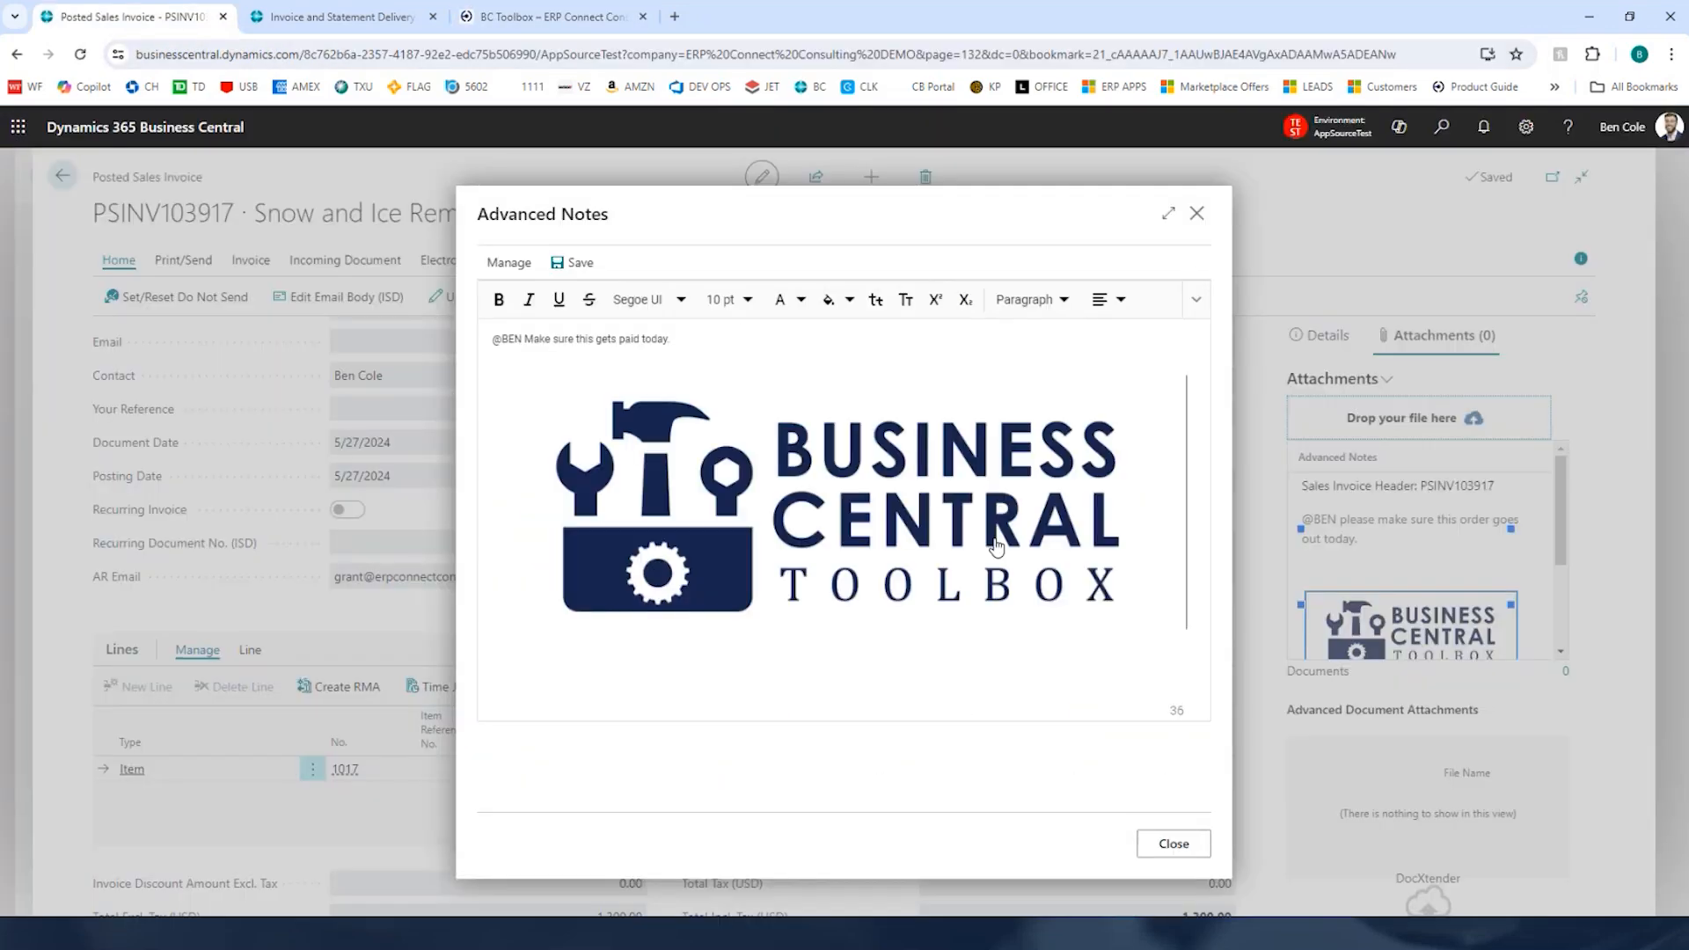
{"action": "left_click", "coordinate": [1143, 604]}
{"action": "left_click_drag", "start_coordinate": [1190, 633], "coordinate": [720, 456]}
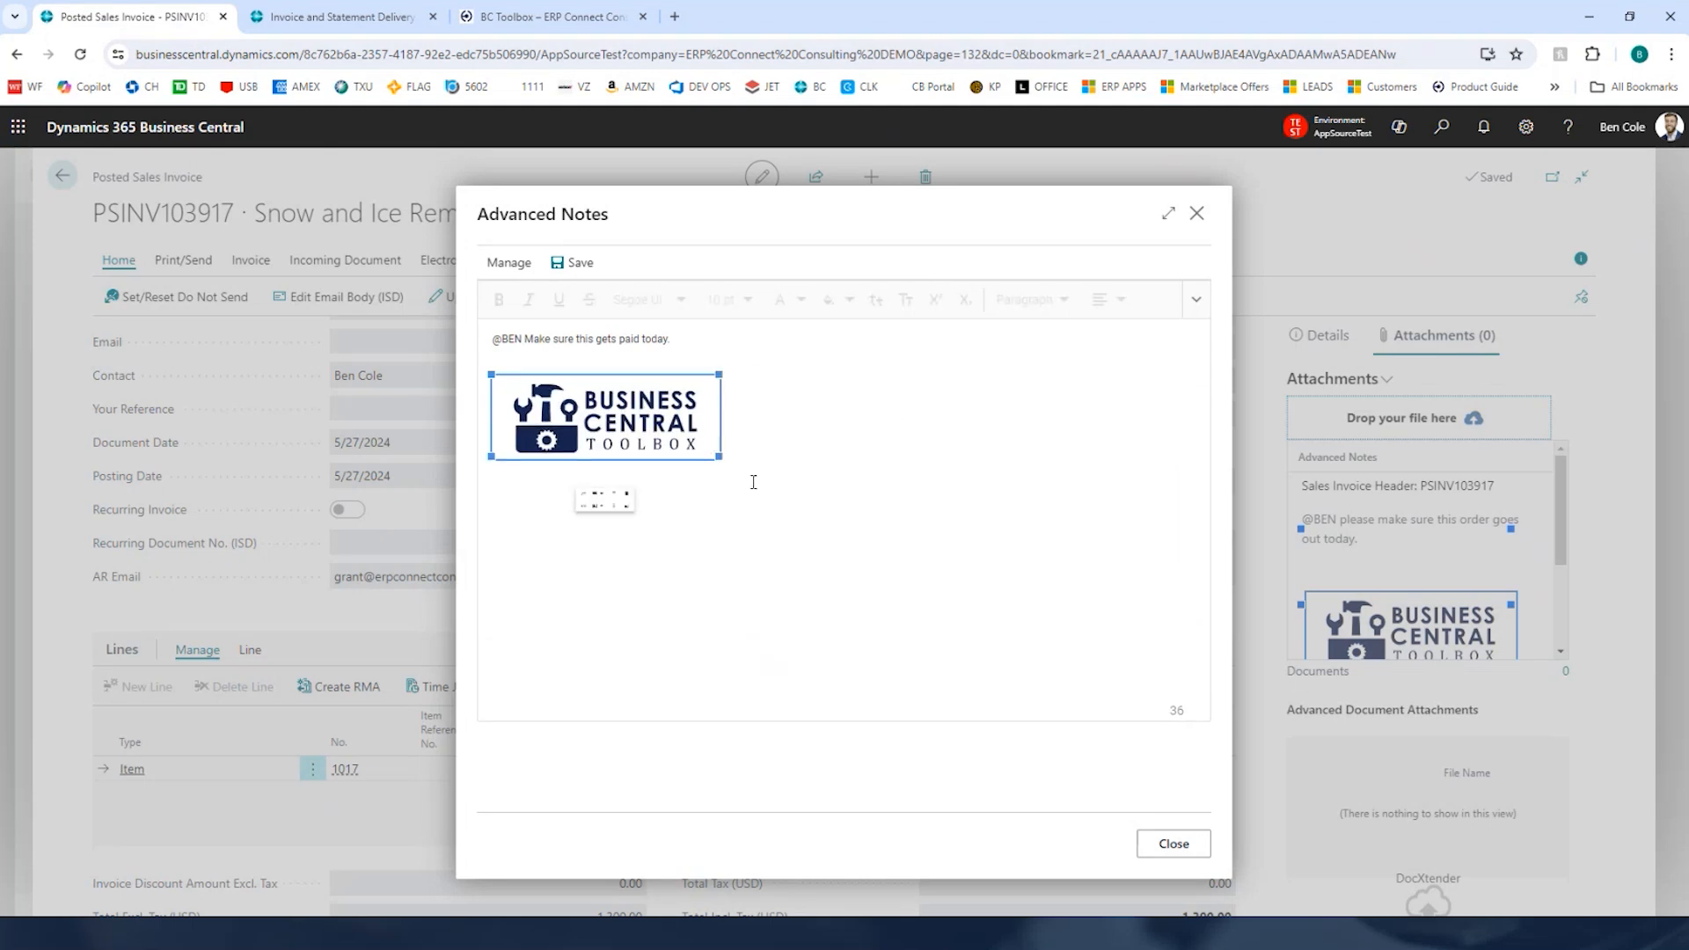
{"action": "left_click", "coordinate": [754, 482]}
{"action": "left_click", "coordinate": [568, 266]}
{"action": "left_click", "coordinate": [1168, 843]}
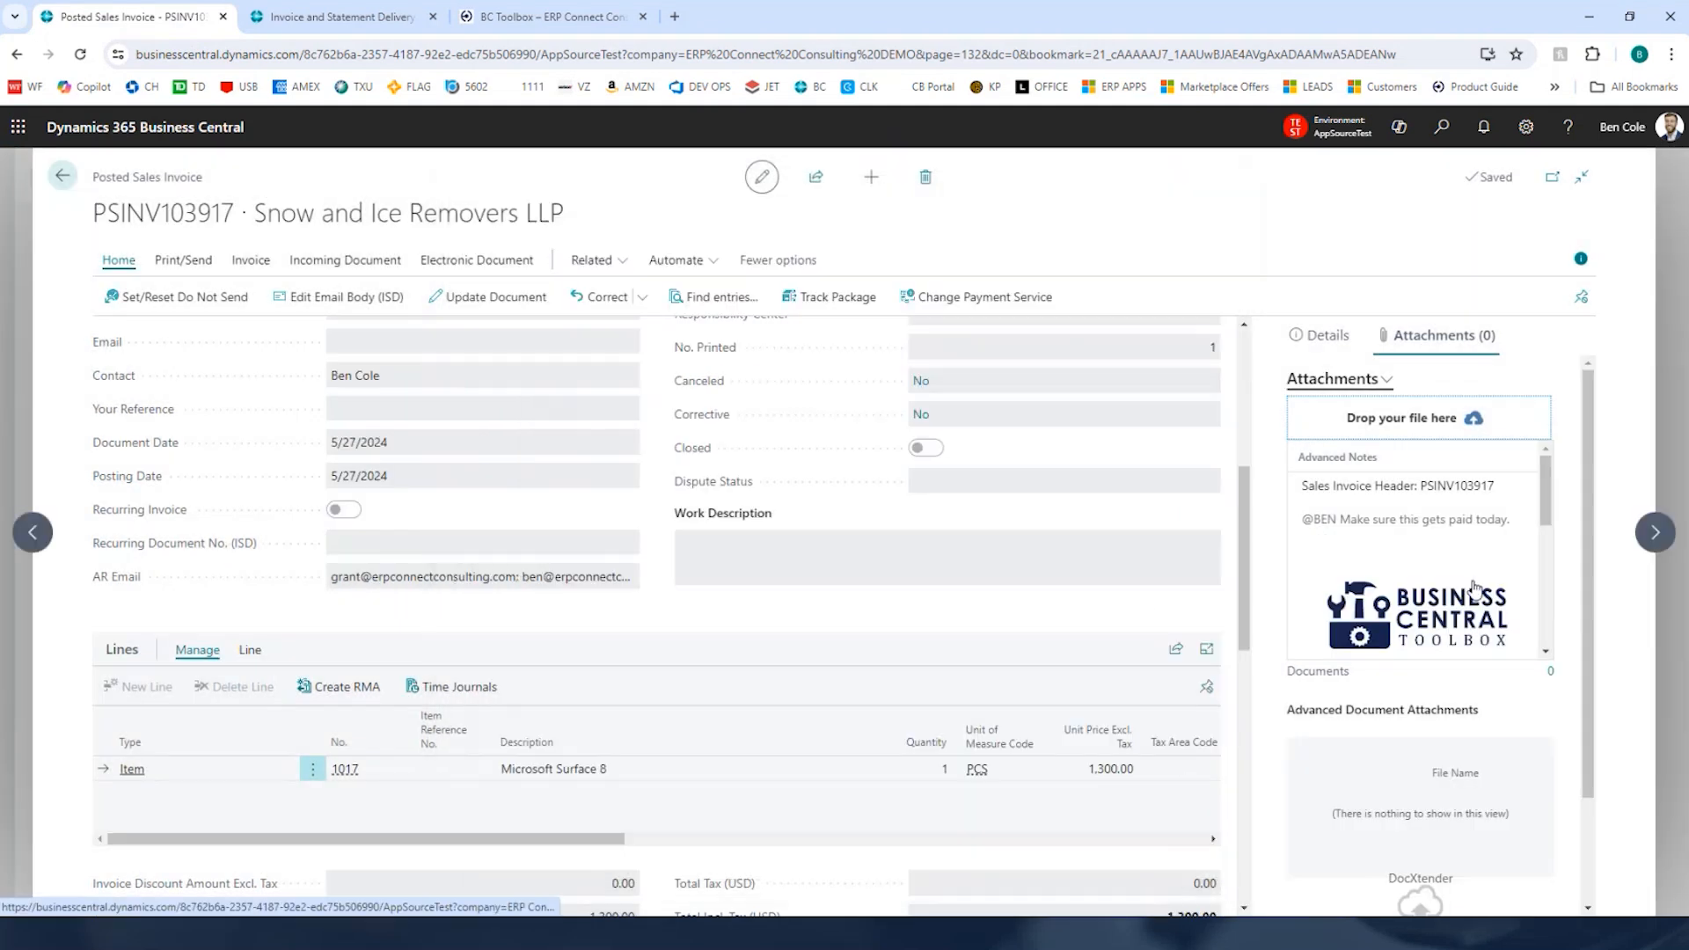
Step: Check the new note in the pane and view its notification e-mail in Outlook before closing it
{"action": "mouse_move", "coordinate": [1552, 504]}
{"action": "left_mouse_down"}
{"action": "mouse_move", "coordinate": [1544, 550]}
{"action": "mouse_move", "coordinate": [1543, 498]}
{"action": "left_mouse_up"}
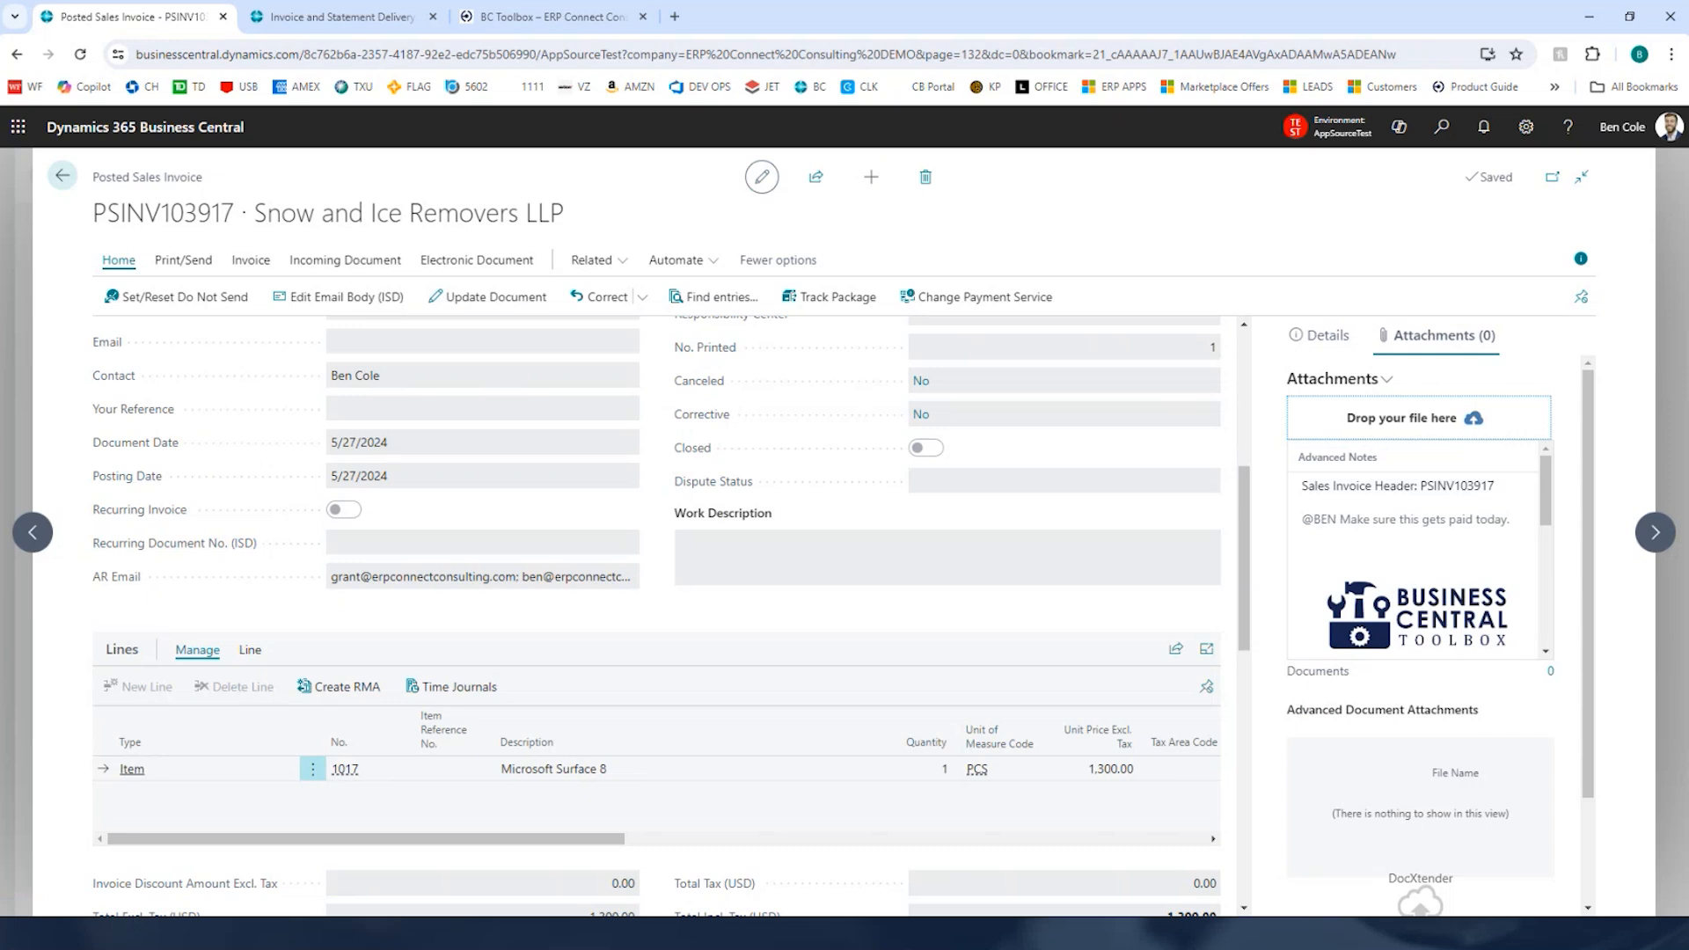
{"action": "scroll", "coordinate": [1466, 589], "scroll_direction": "down", "scroll_amount": 1}
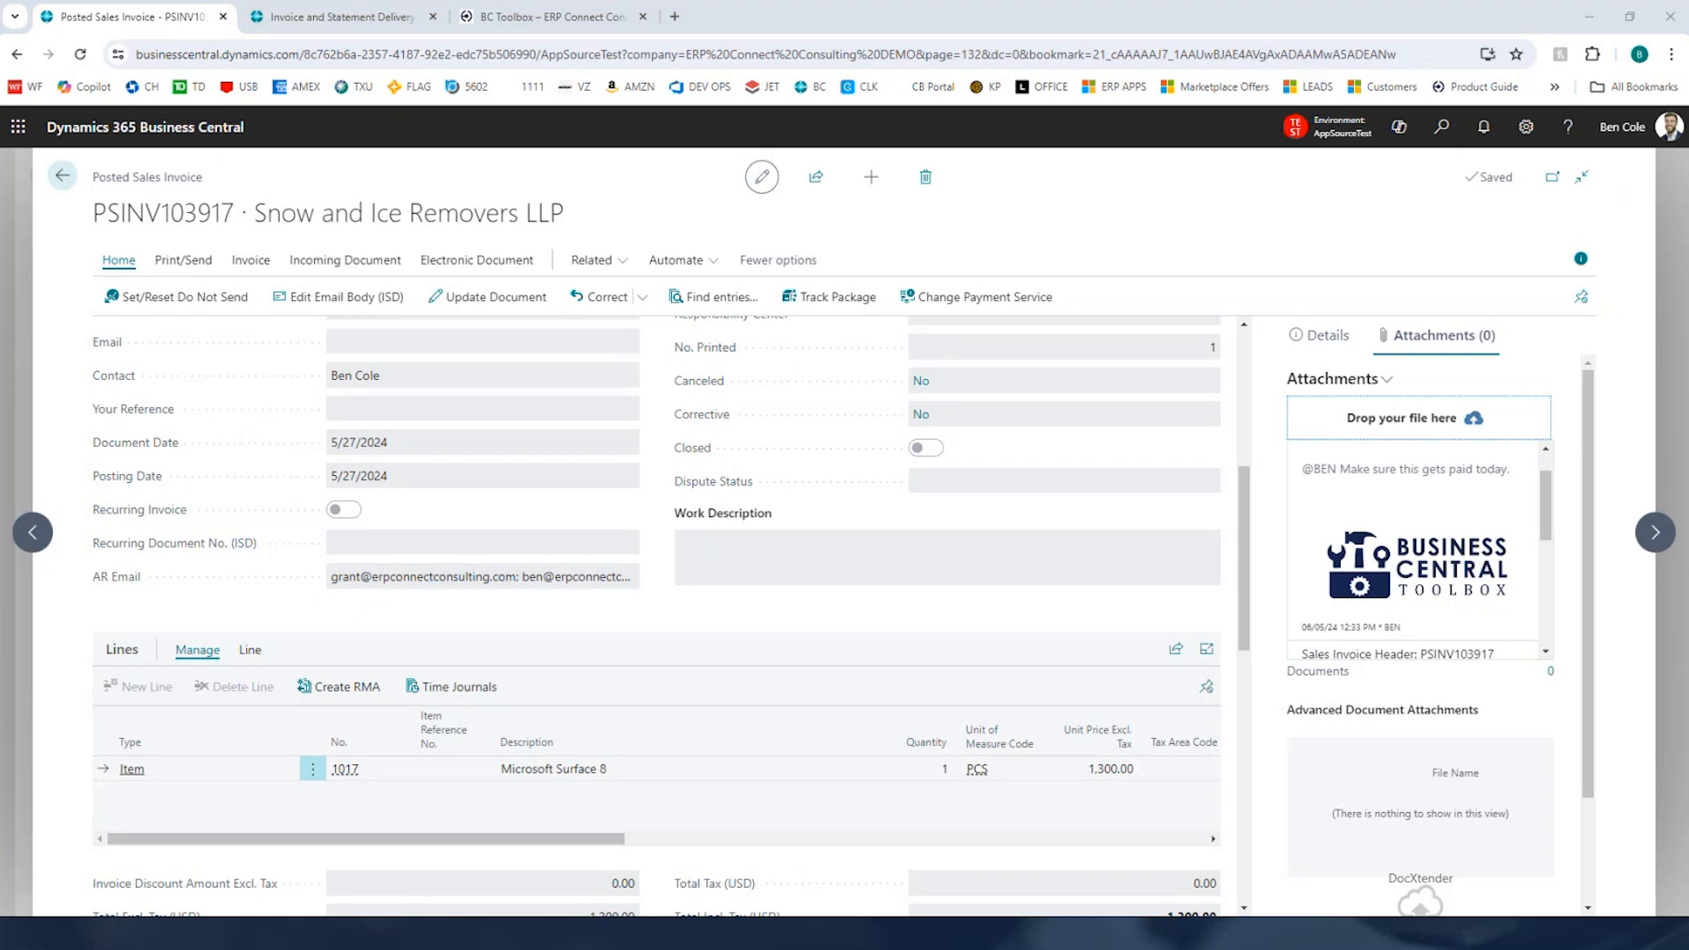
{"action": "left_click_drag", "start_coordinate": [1688, 257], "coordinate": [546, 114]}
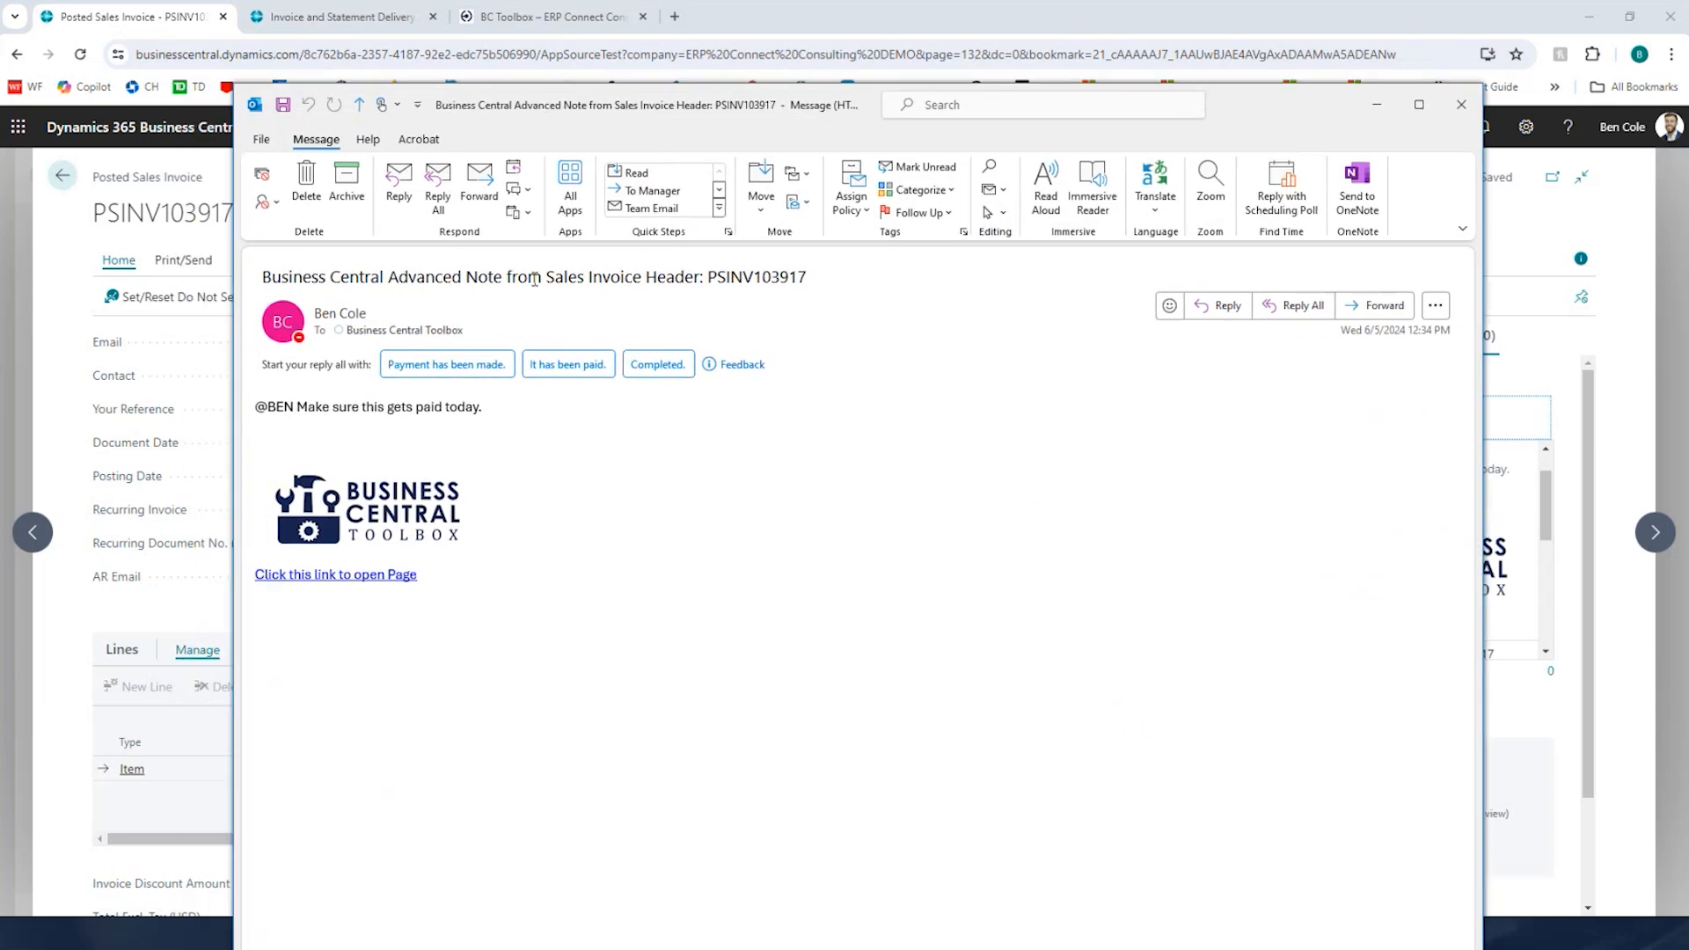
{"action": "left_click_drag", "start_coordinate": [302, 278], "coordinate": [807, 278]}
{"action": "left_click", "coordinate": [726, 278]}
{"action": "left_click_drag", "start_coordinate": [721, 117], "coordinate": [822, 221]}
{"action": "triple_click", "coordinate": [386, 512]}
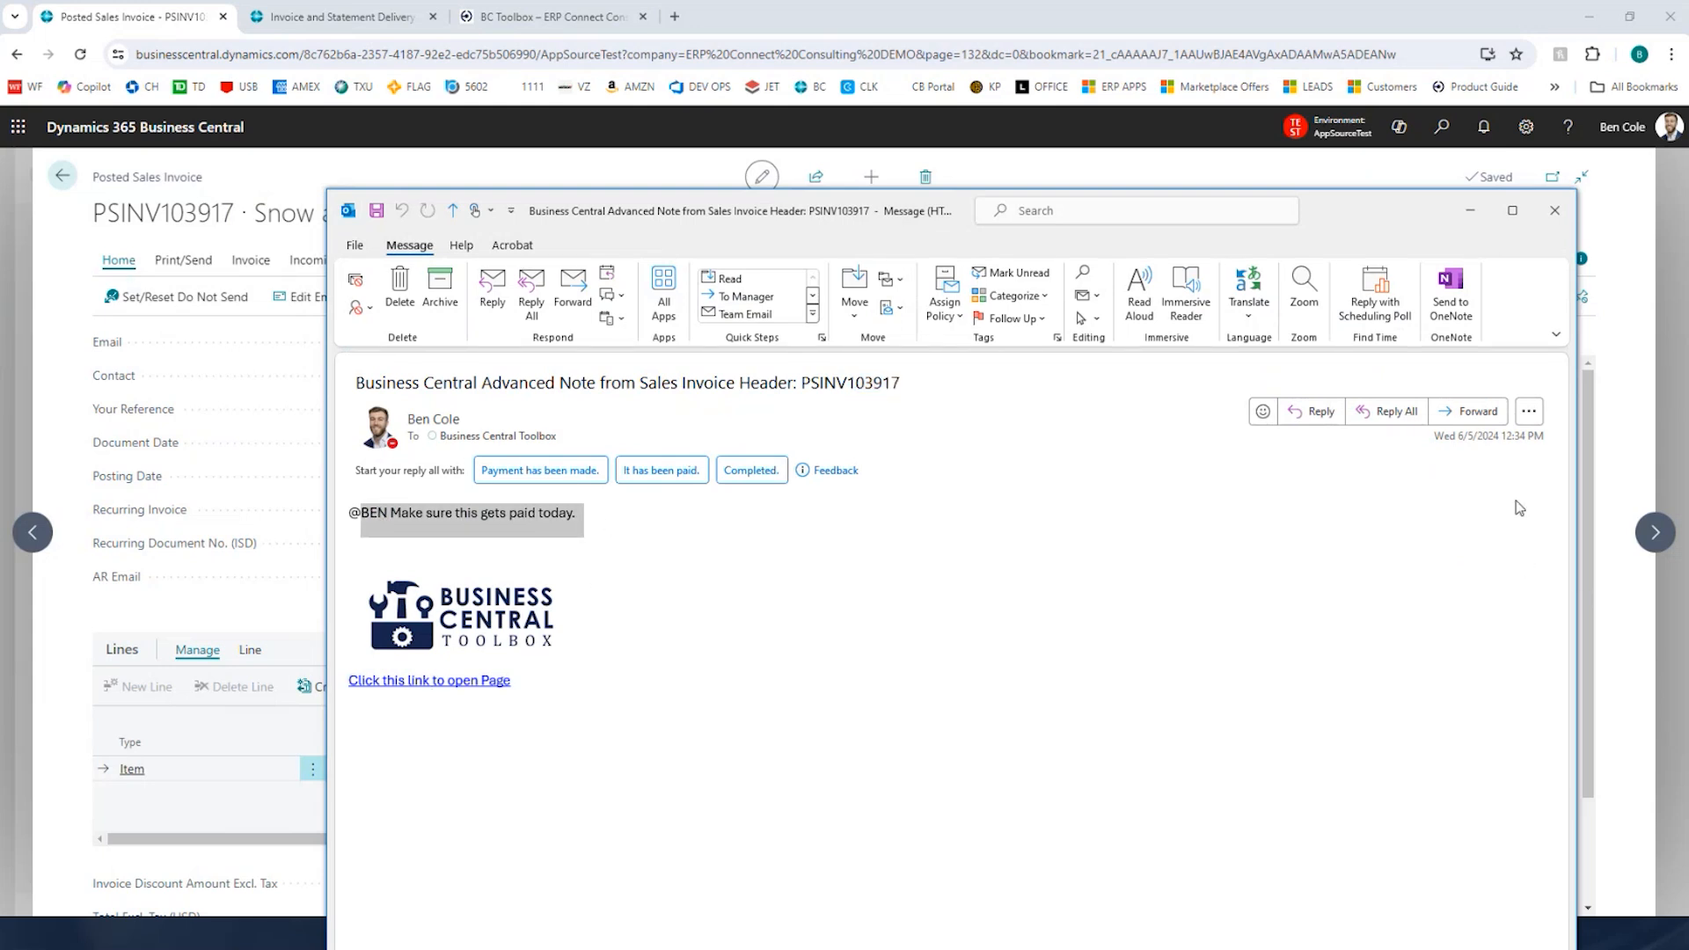
{"action": "left_click_drag", "start_coordinate": [1489, 436], "coordinate": [1544, 435]}
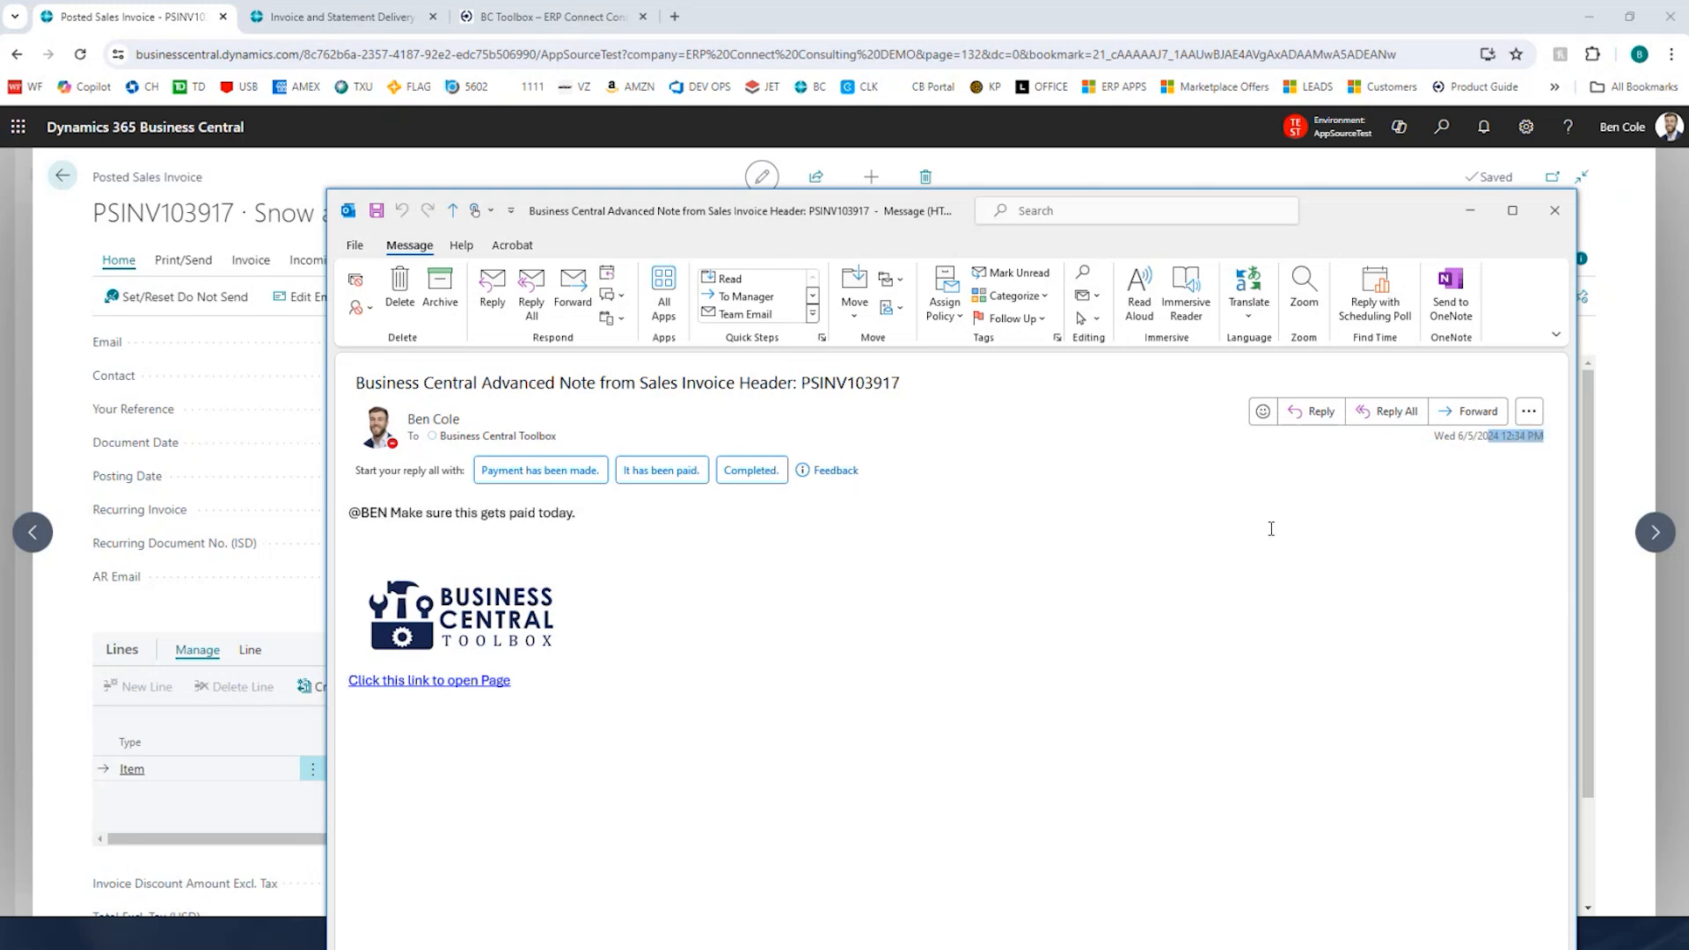
{"action": "left_click", "coordinate": [1321, 526]}
{"action": "left_click", "coordinate": [1548, 220]}
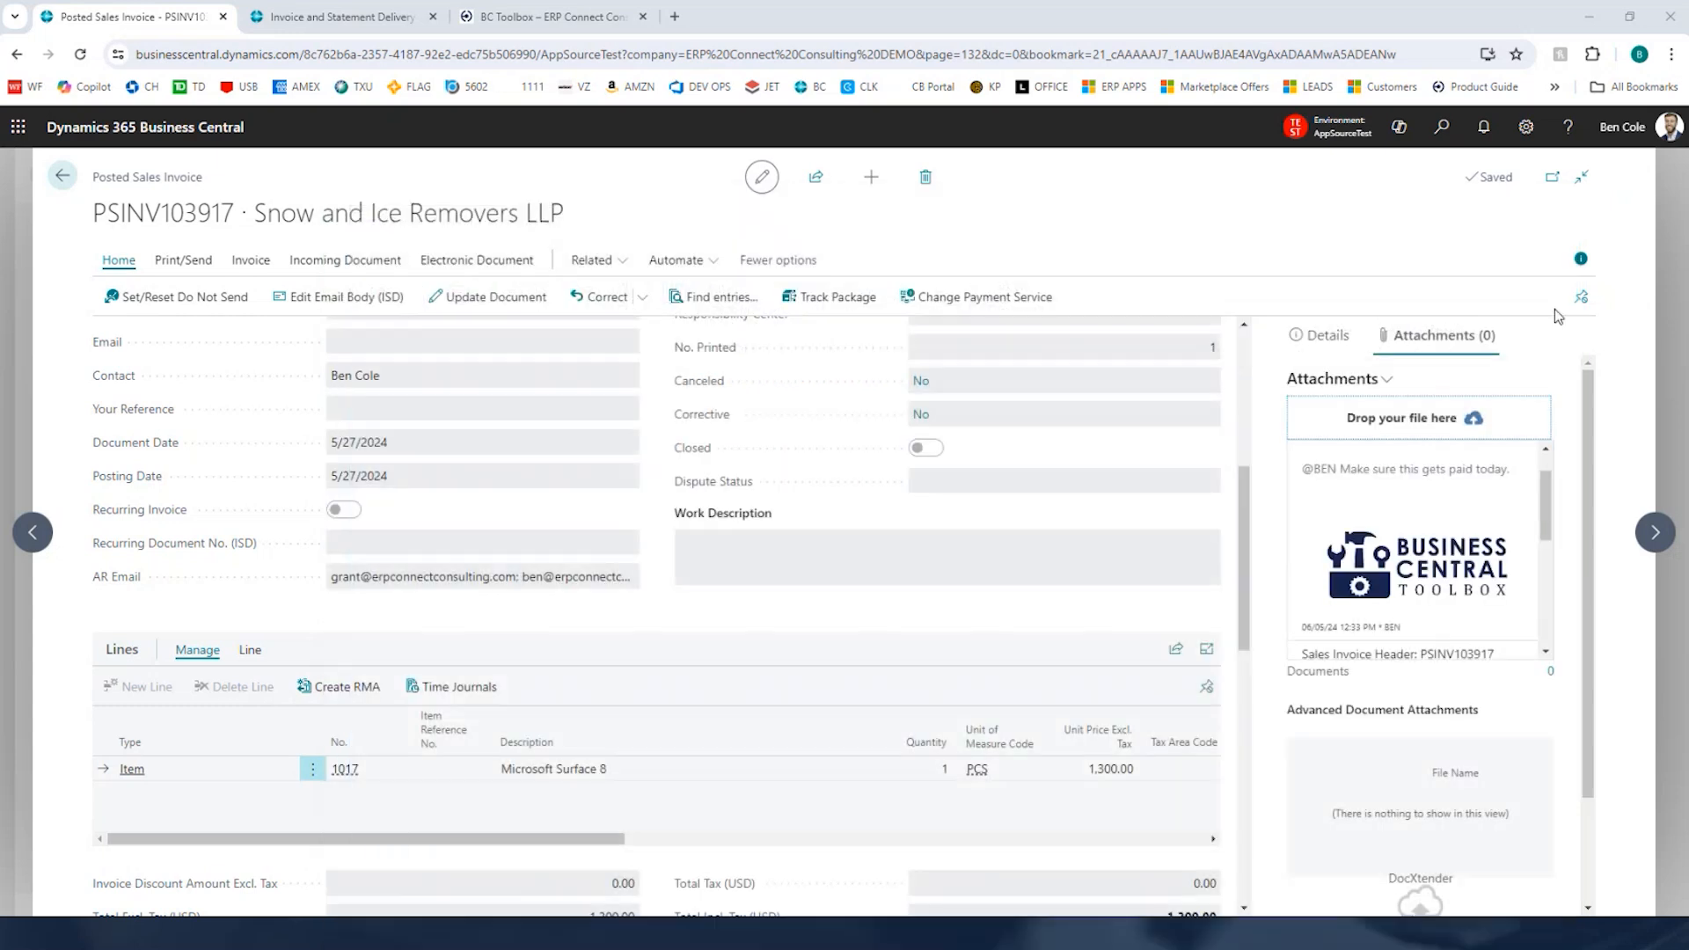
Step: Return to the Invoice Delivery Dashboard and email the selected invoice PSINV103917 to the customer, confirming the resend
{"action": "left_click", "coordinate": [1670, 261]}
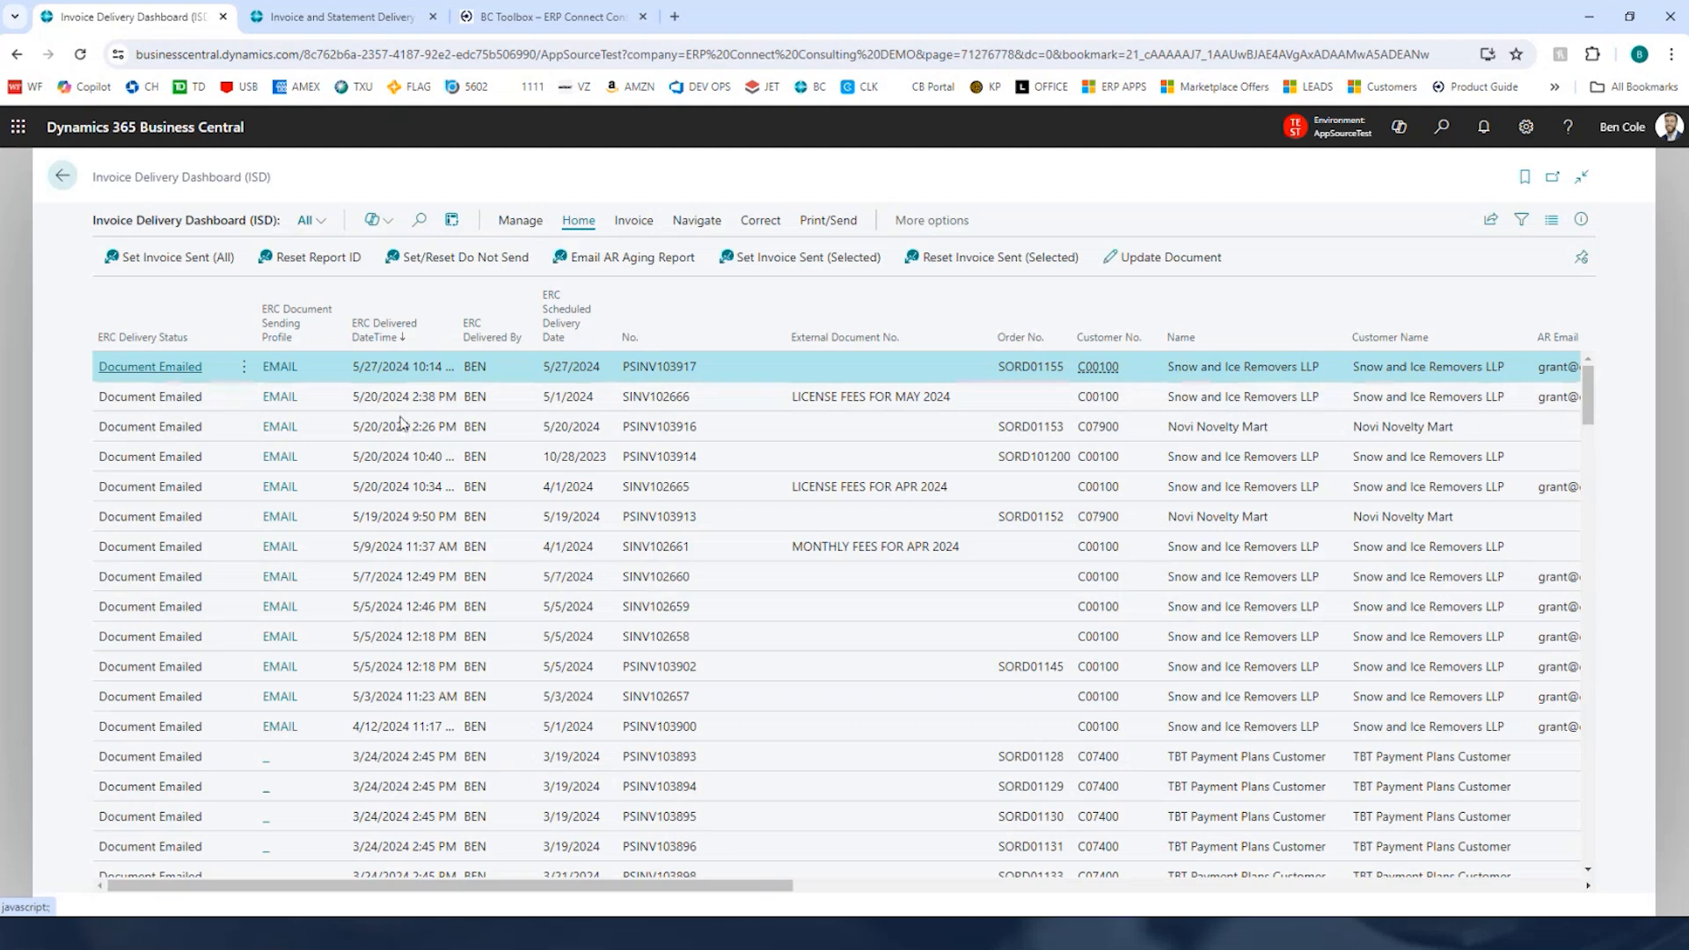
{"action": "left_click", "coordinate": [828, 220]}
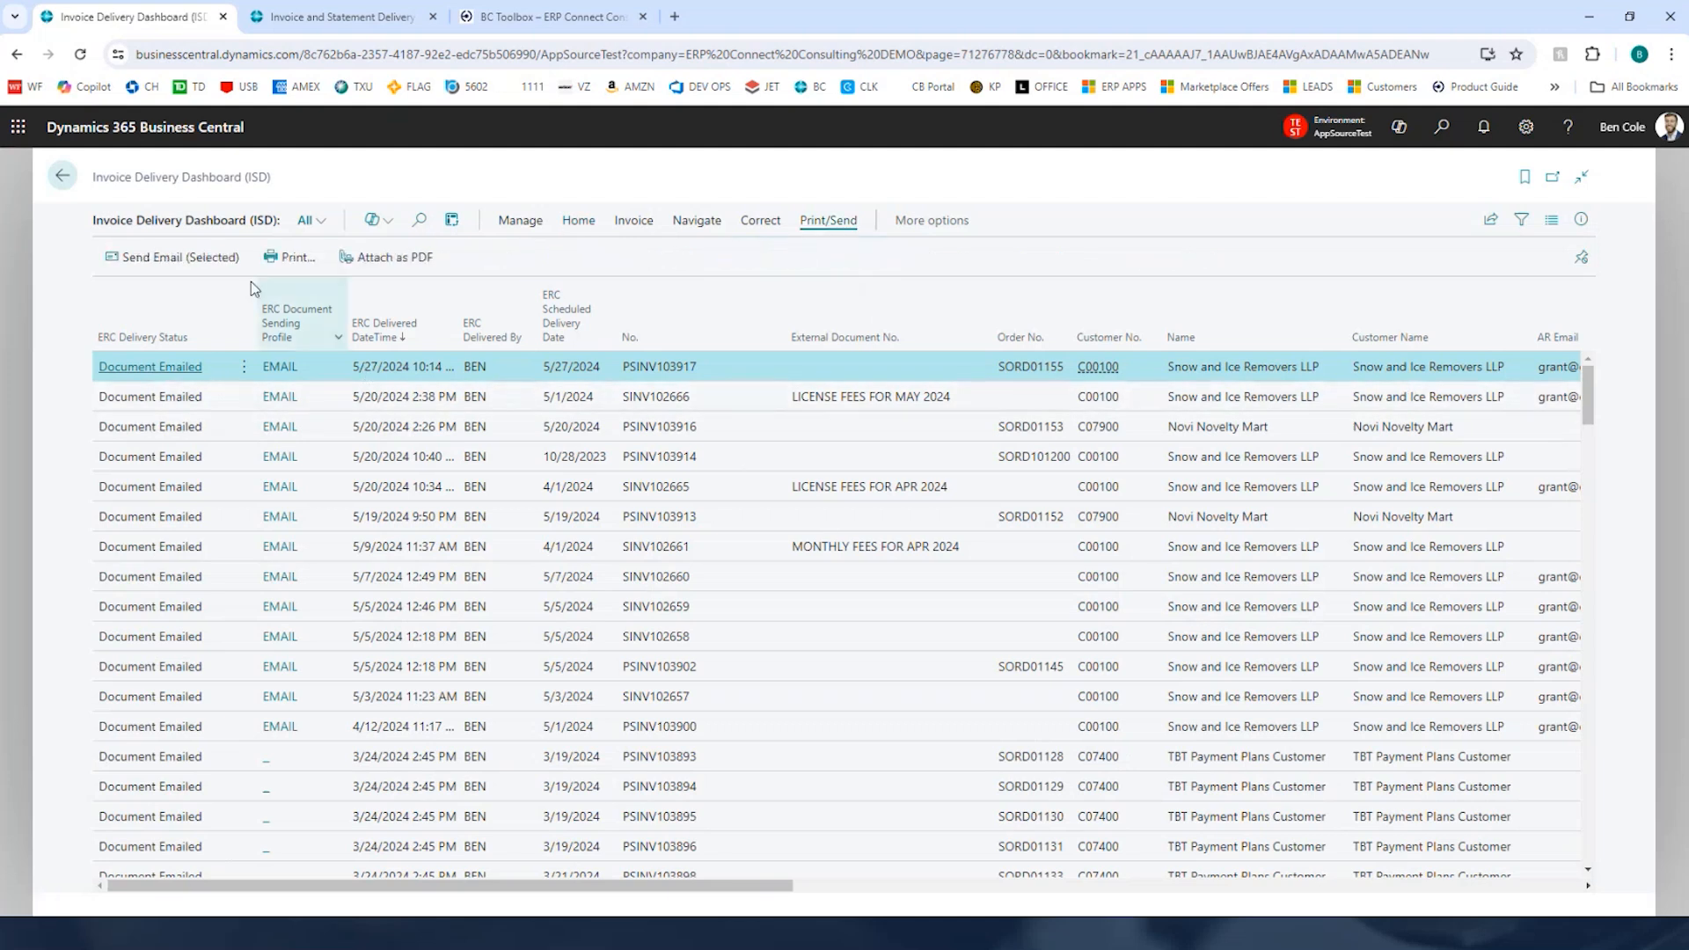
{"action": "left_click", "coordinate": [174, 260]}
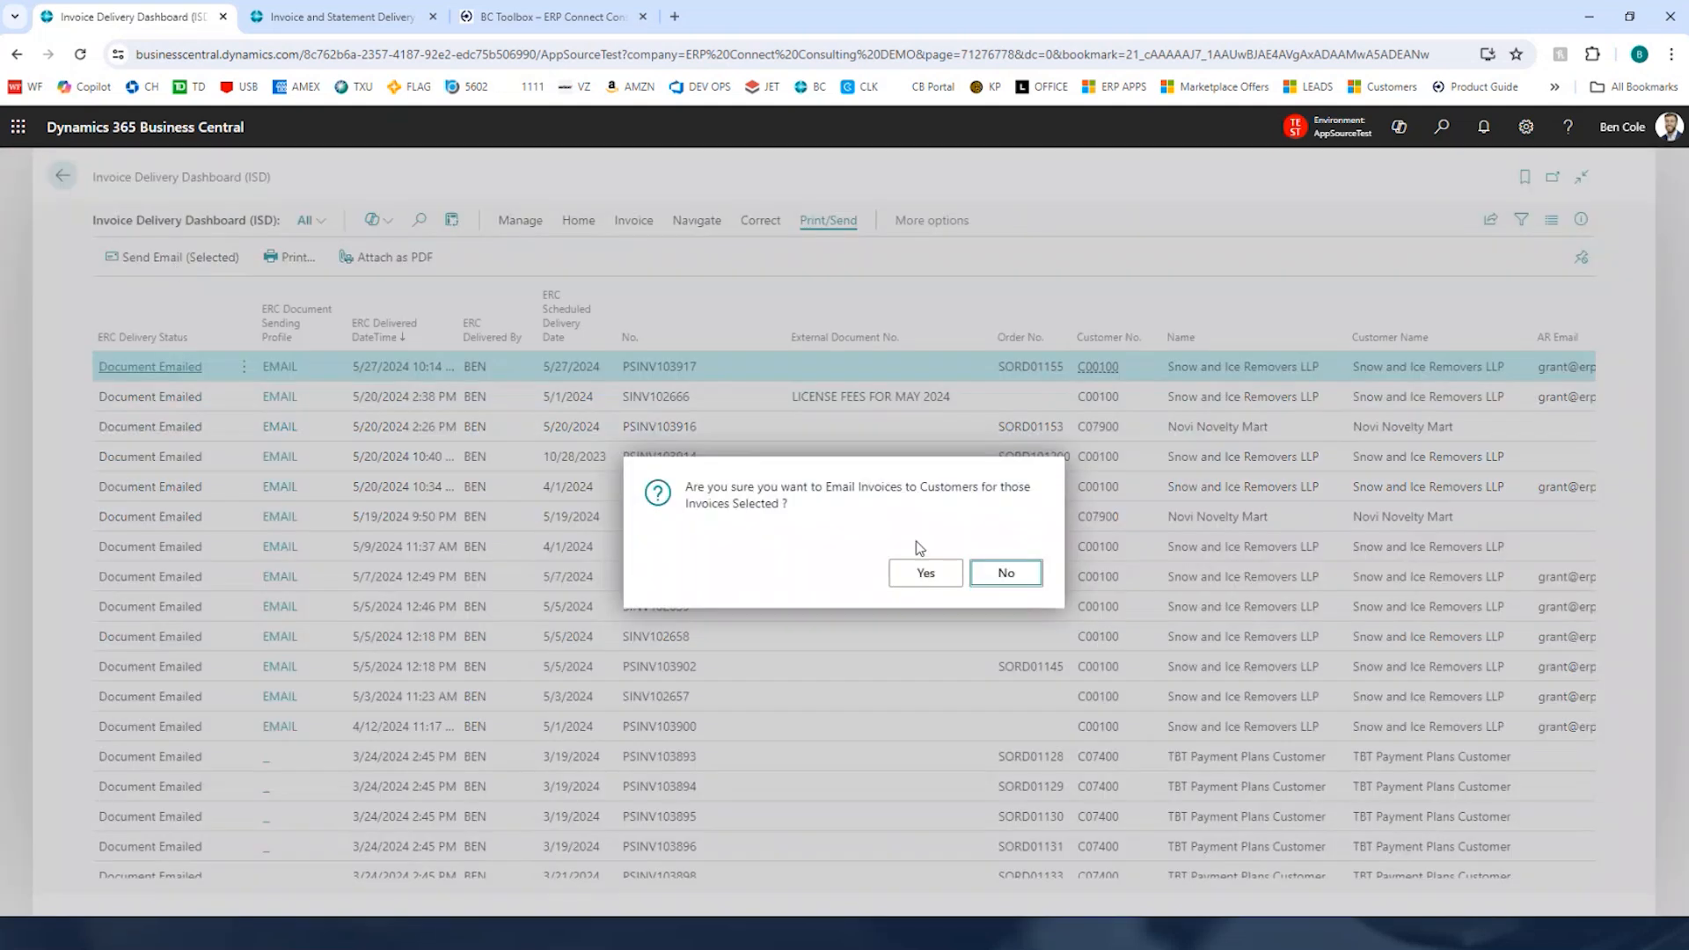
{"action": "left_click", "coordinate": [921, 576]}
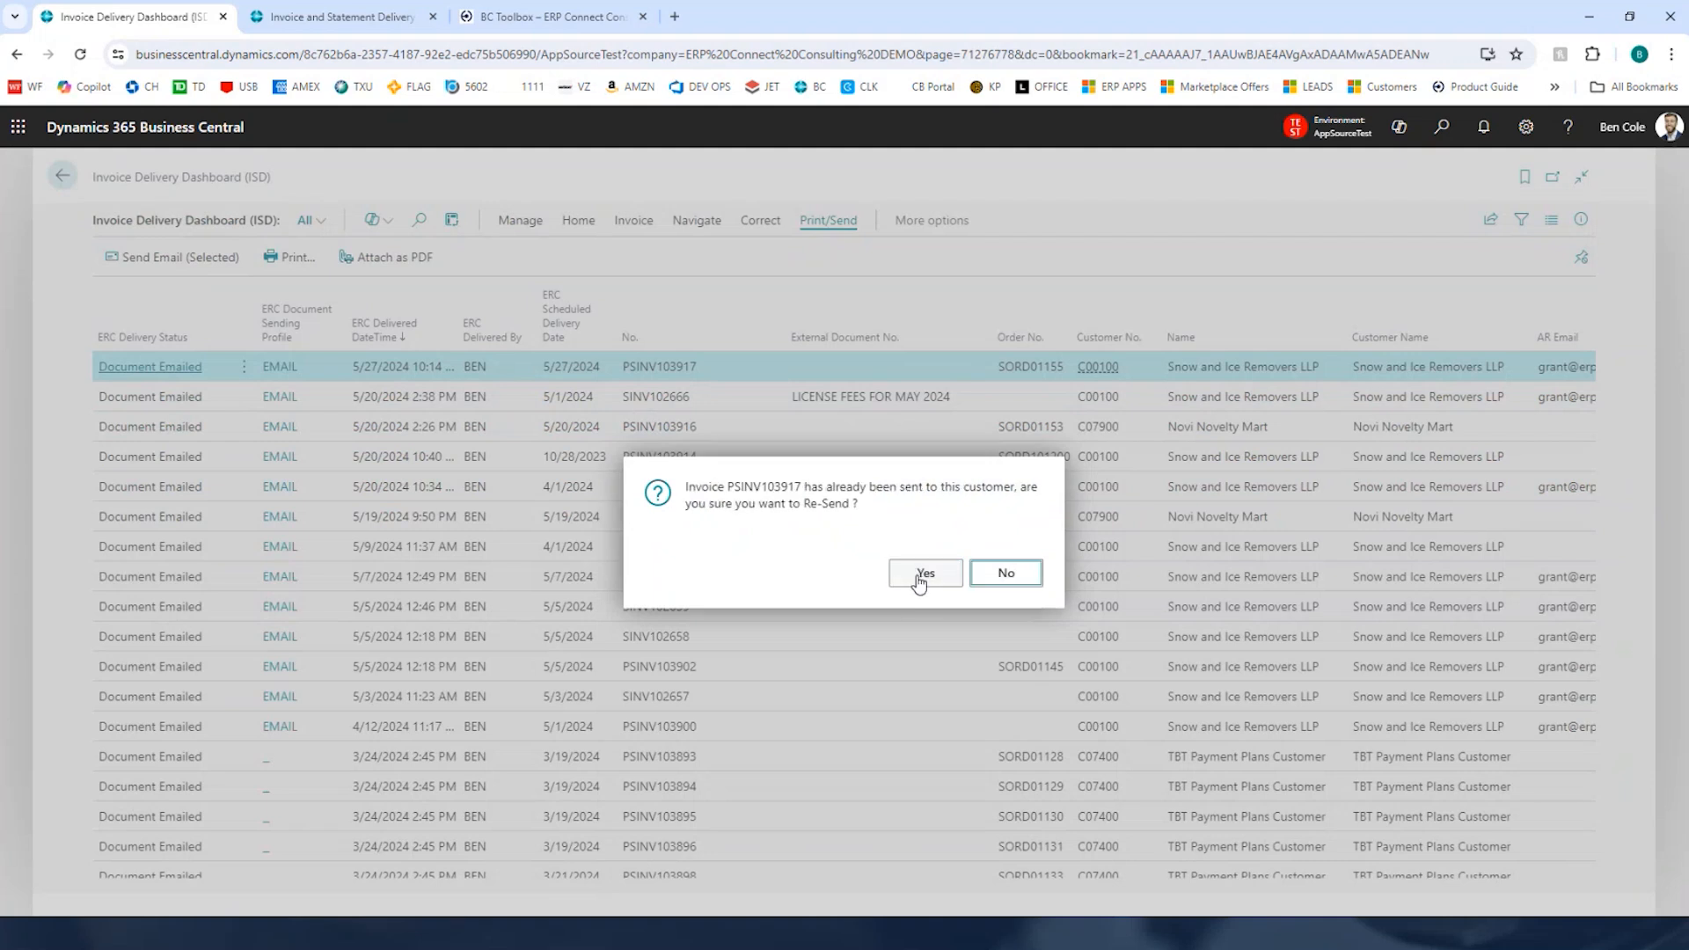
{"action": "left_click", "coordinate": [923, 574]}
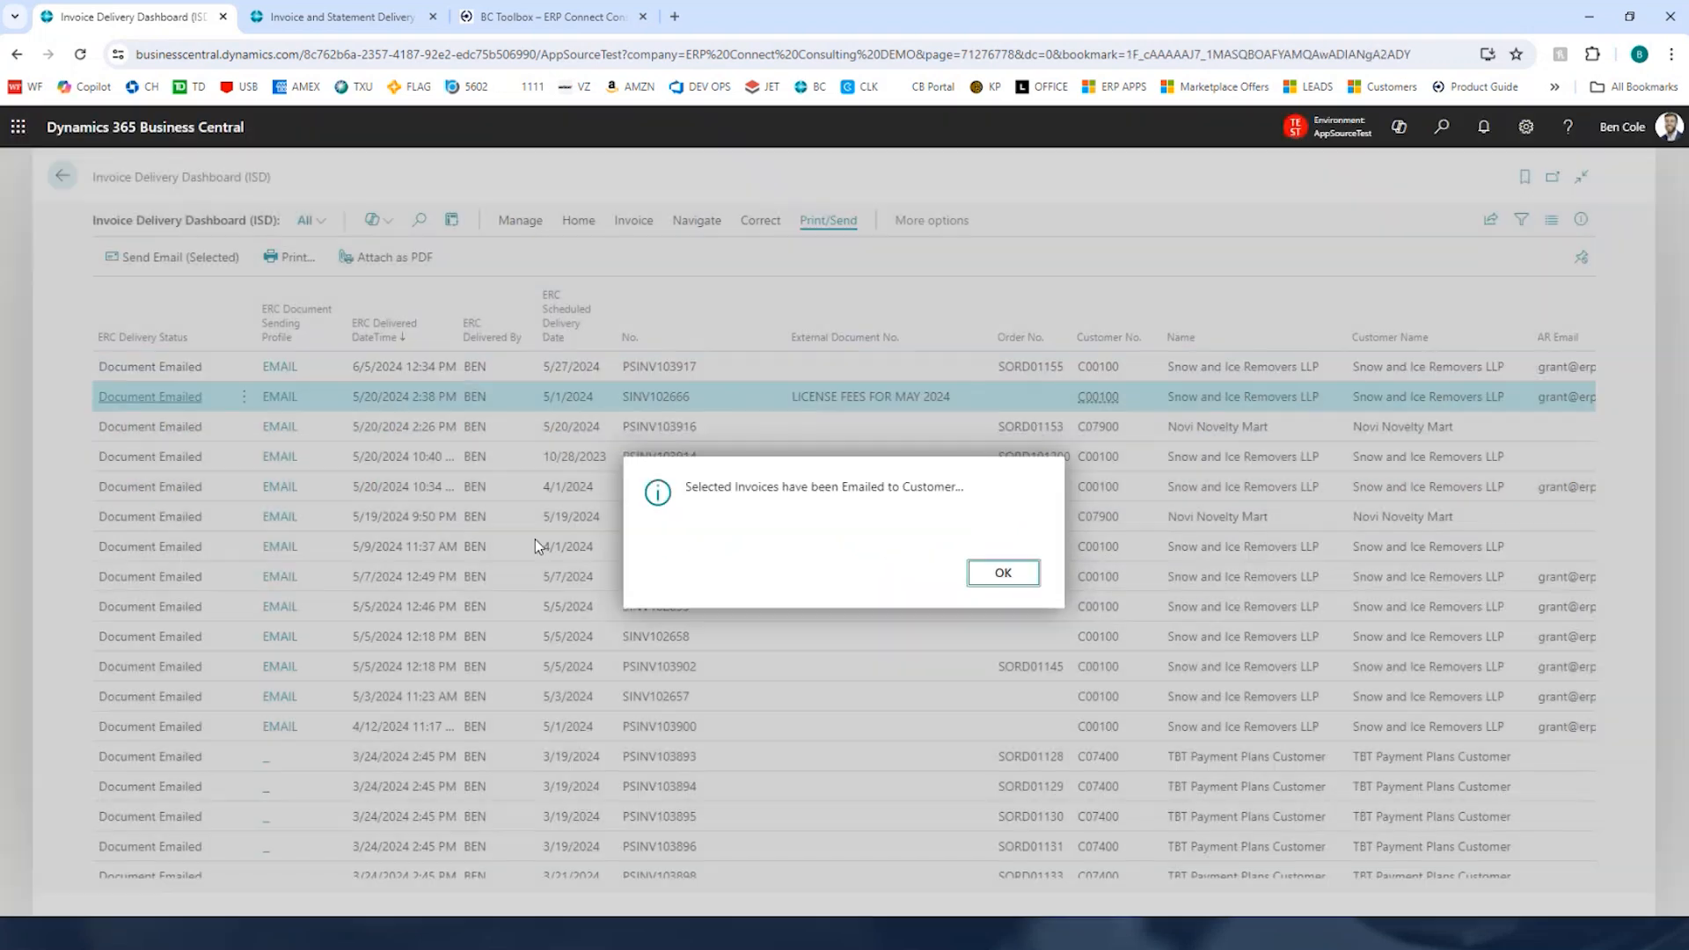
Step: Dismiss the confirmation and open the e-mail sent for invoice PSINV103917 from the dashboard
{"action": "left_click", "coordinate": [1003, 573]}
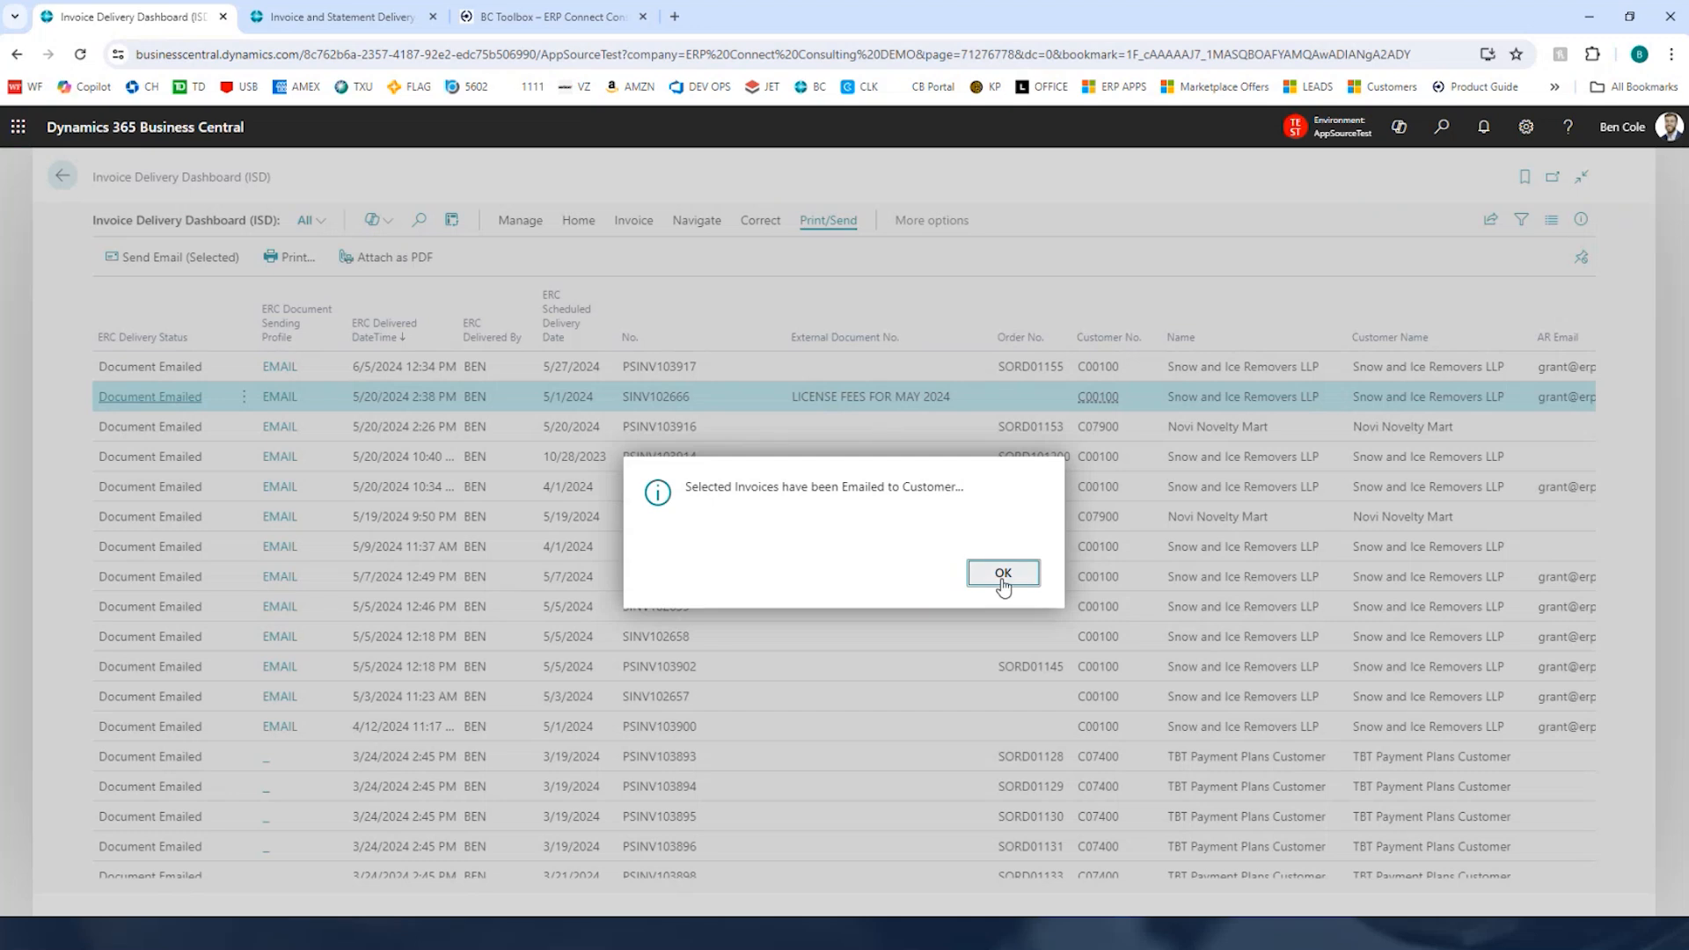
{"action": "left_click", "coordinate": [365, 374]}
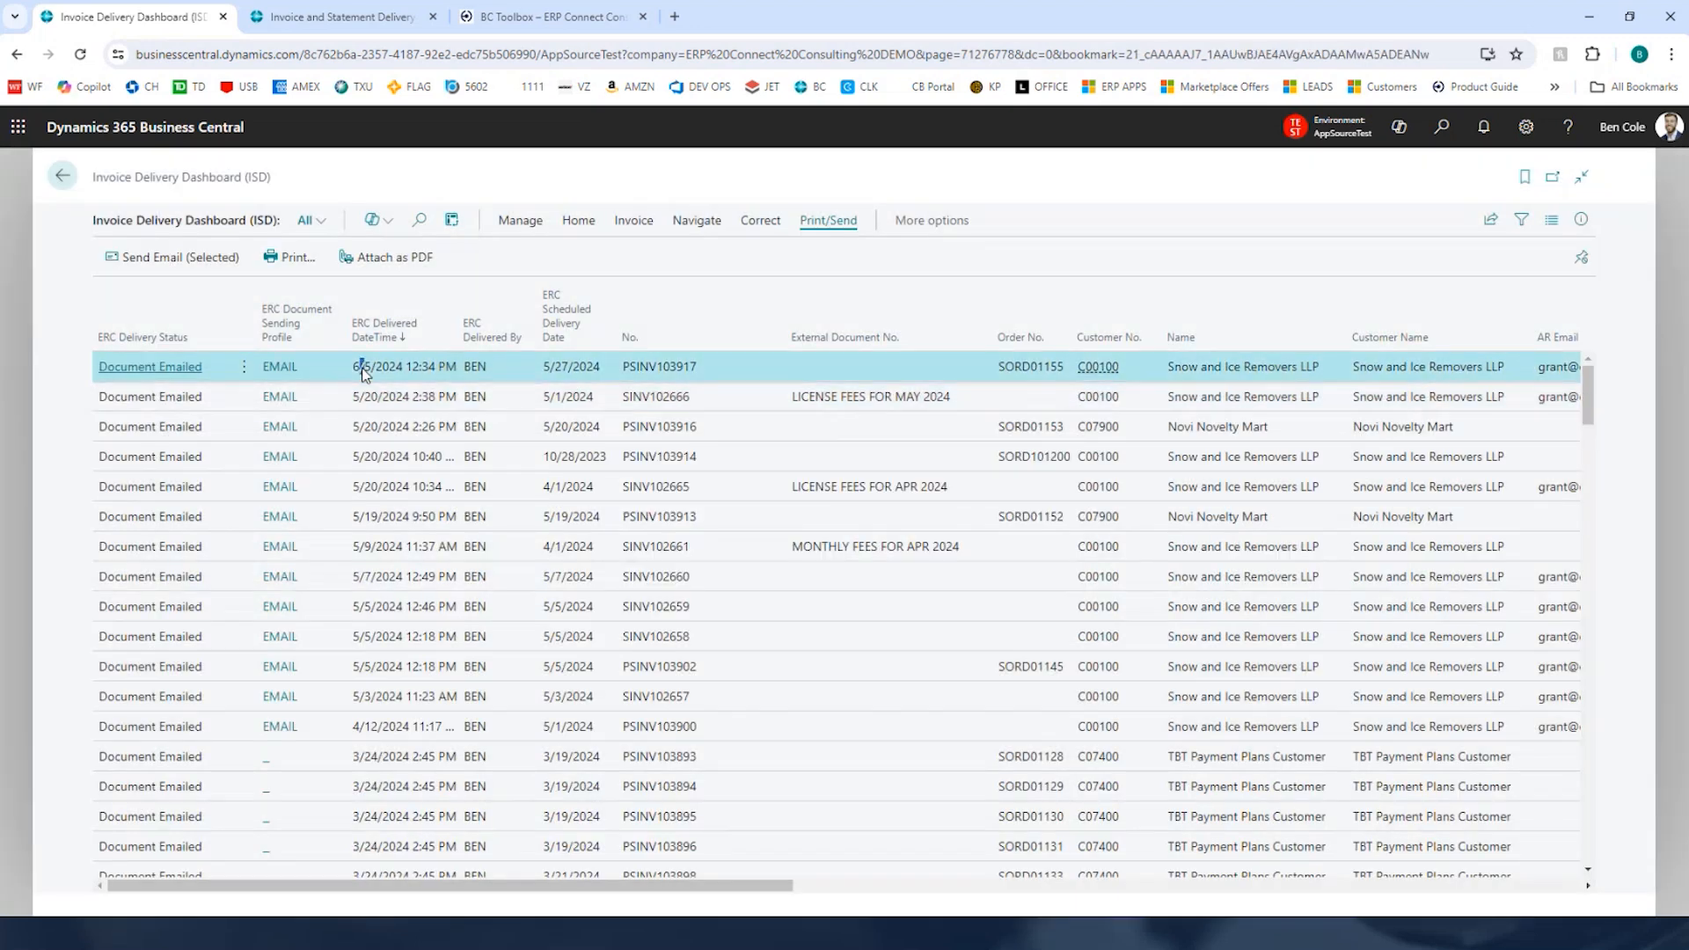
{"action": "left_click", "coordinate": [439, 373]}
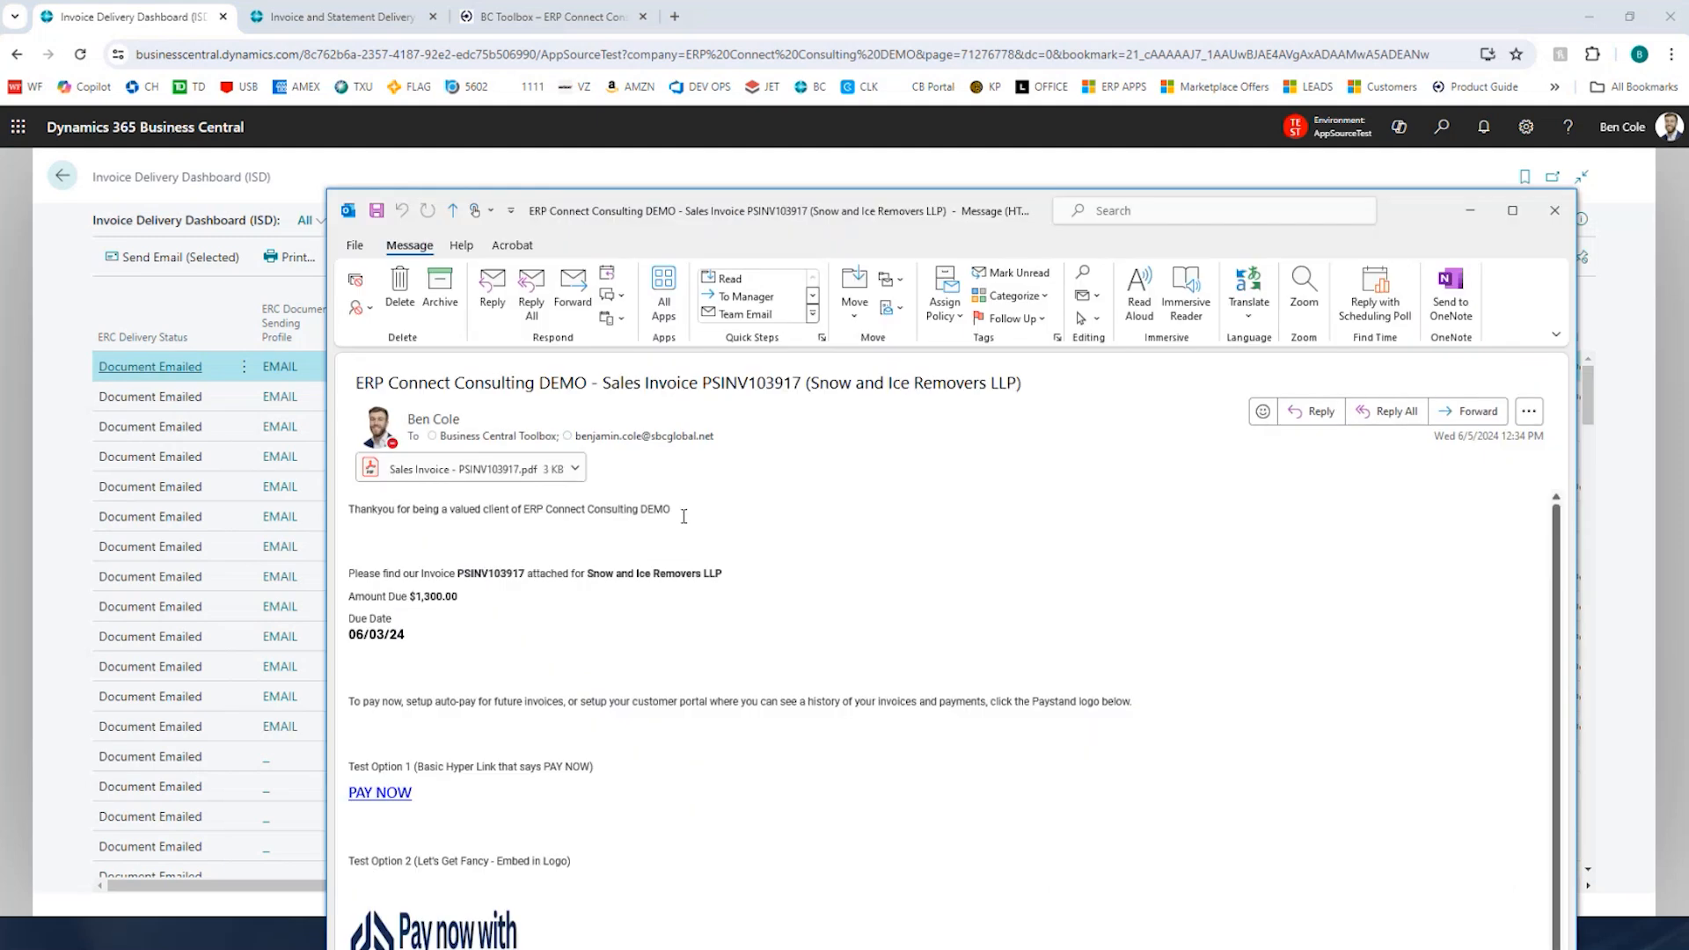
Step: Review the invoice e-mail's message, PDF attachment, amount due, due date and payment links, then close it
{"action": "left_click_drag", "start_coordinate": [372, 510], "coordinate": [639, 521]}
{"action": "left_click", "coordinate": [652, 547]}
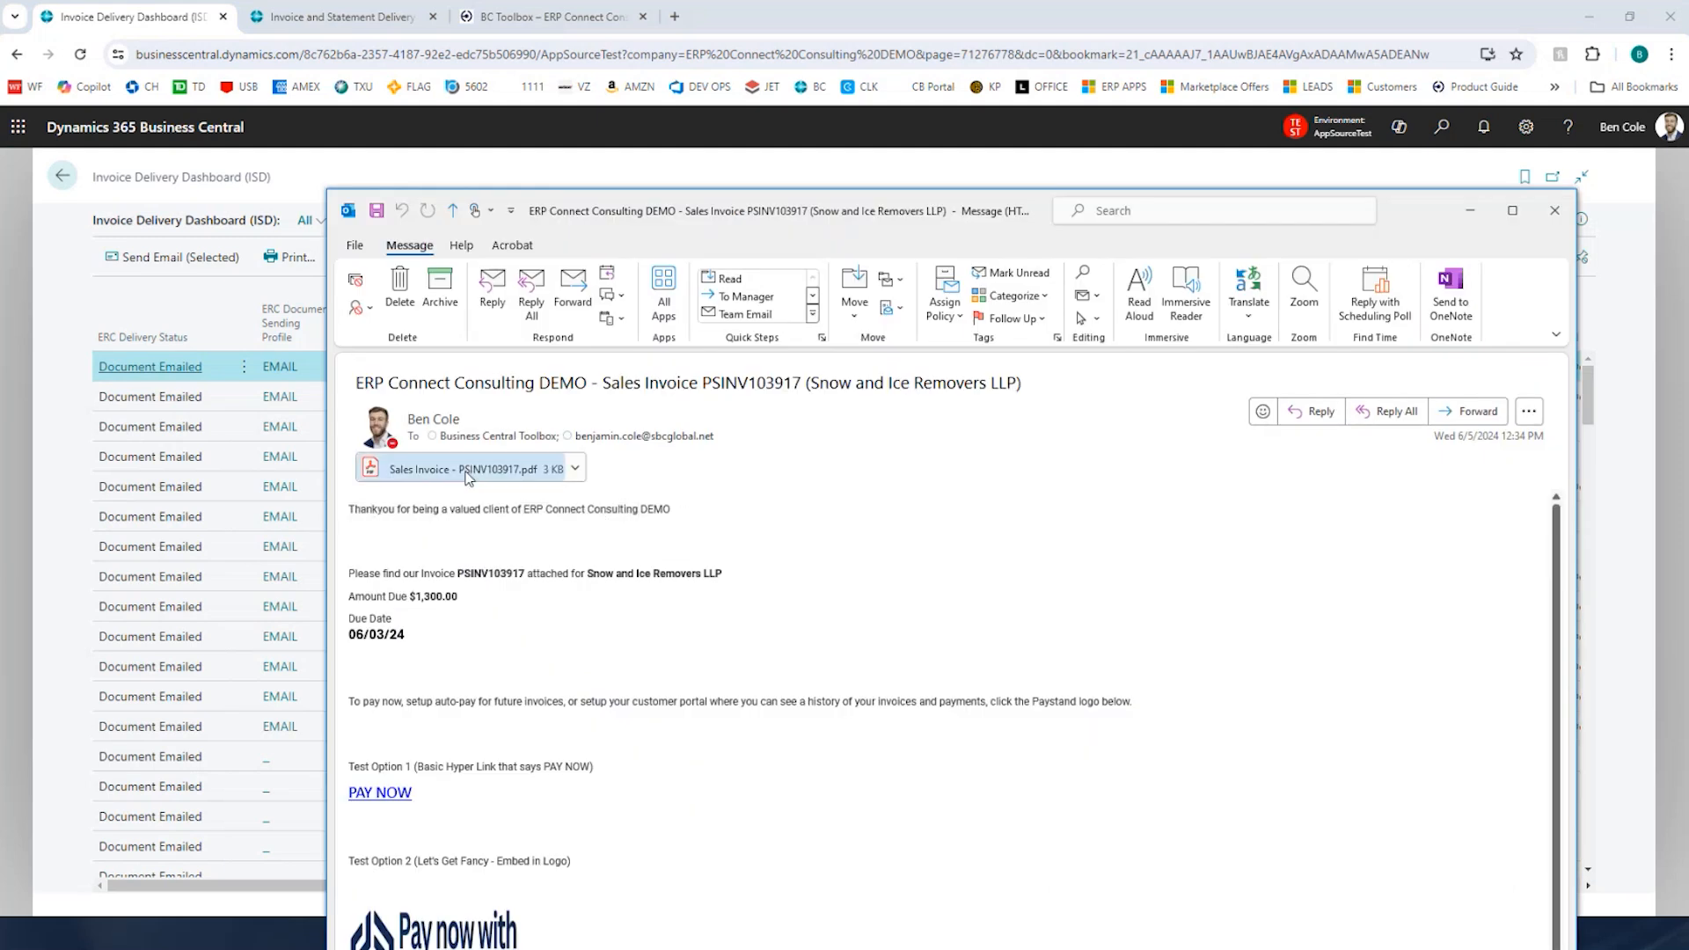
{"action": "left_click_drag", "start_coordinate": [395, 573], "coordinate": [705, 574]}
{"action": "triple_click", "coordinate": [471, 595]}
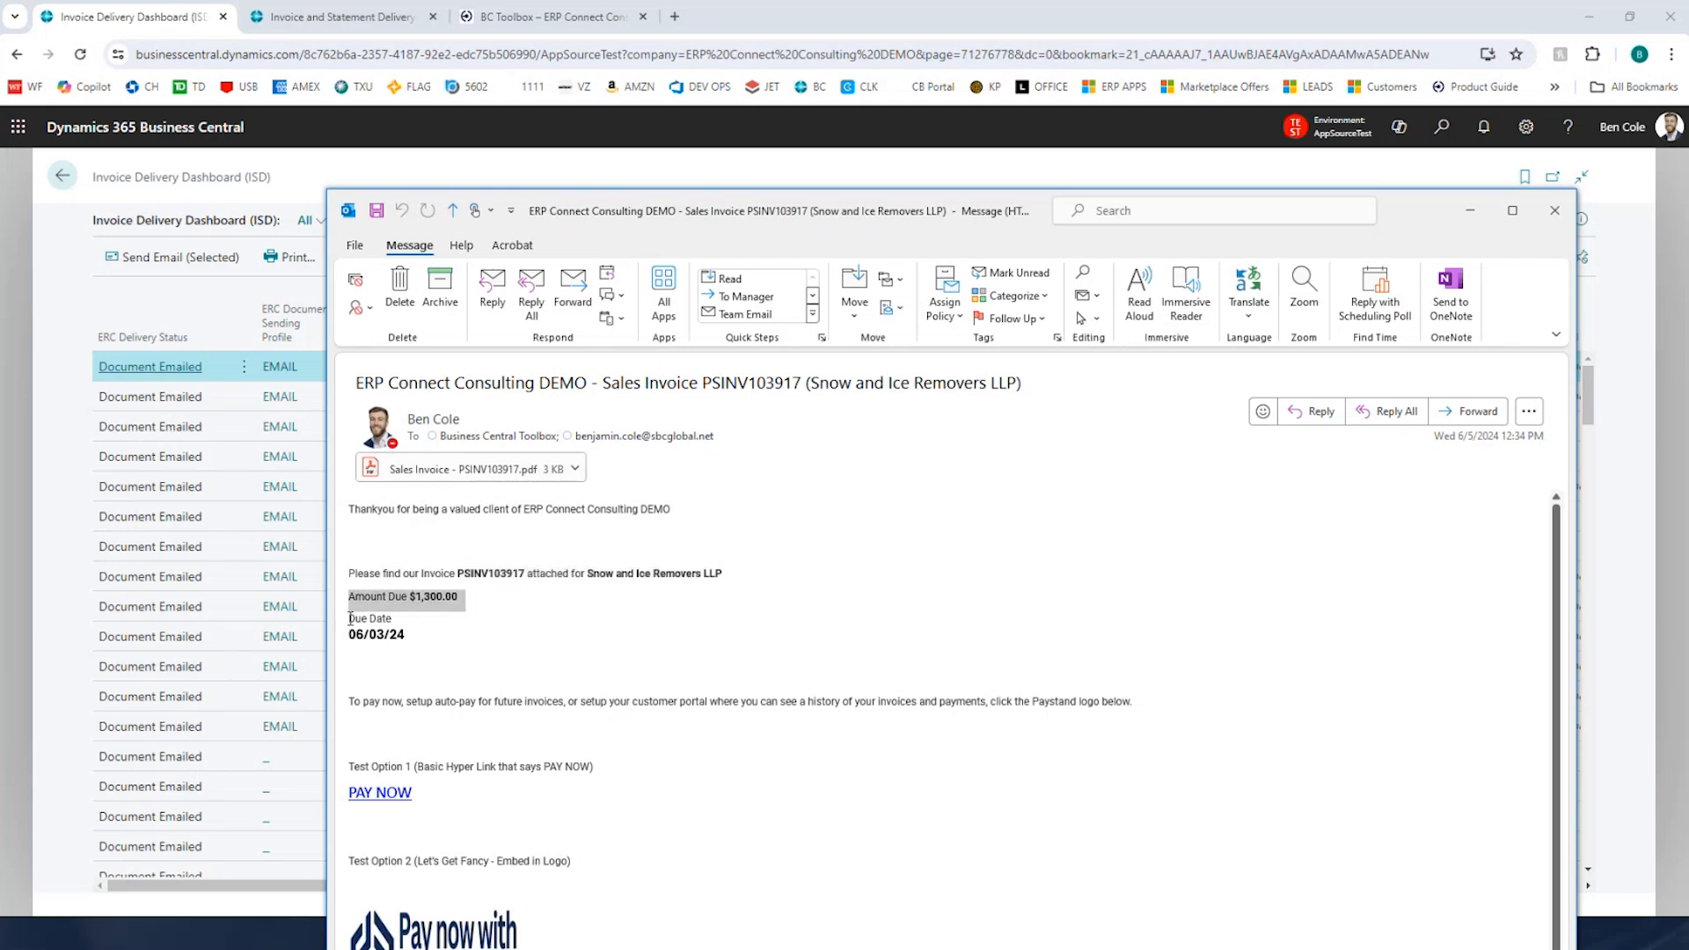
{"action": "left_click_drag", "start_coordinate": [350, 631], "coordinate": [484, 648]}
{"action": "left_click", "coordinate": [485, 649]}
{"action": "scroll", "coordinate": [490, 774], "scroll_direction": "down", "scroll_amount": 1}
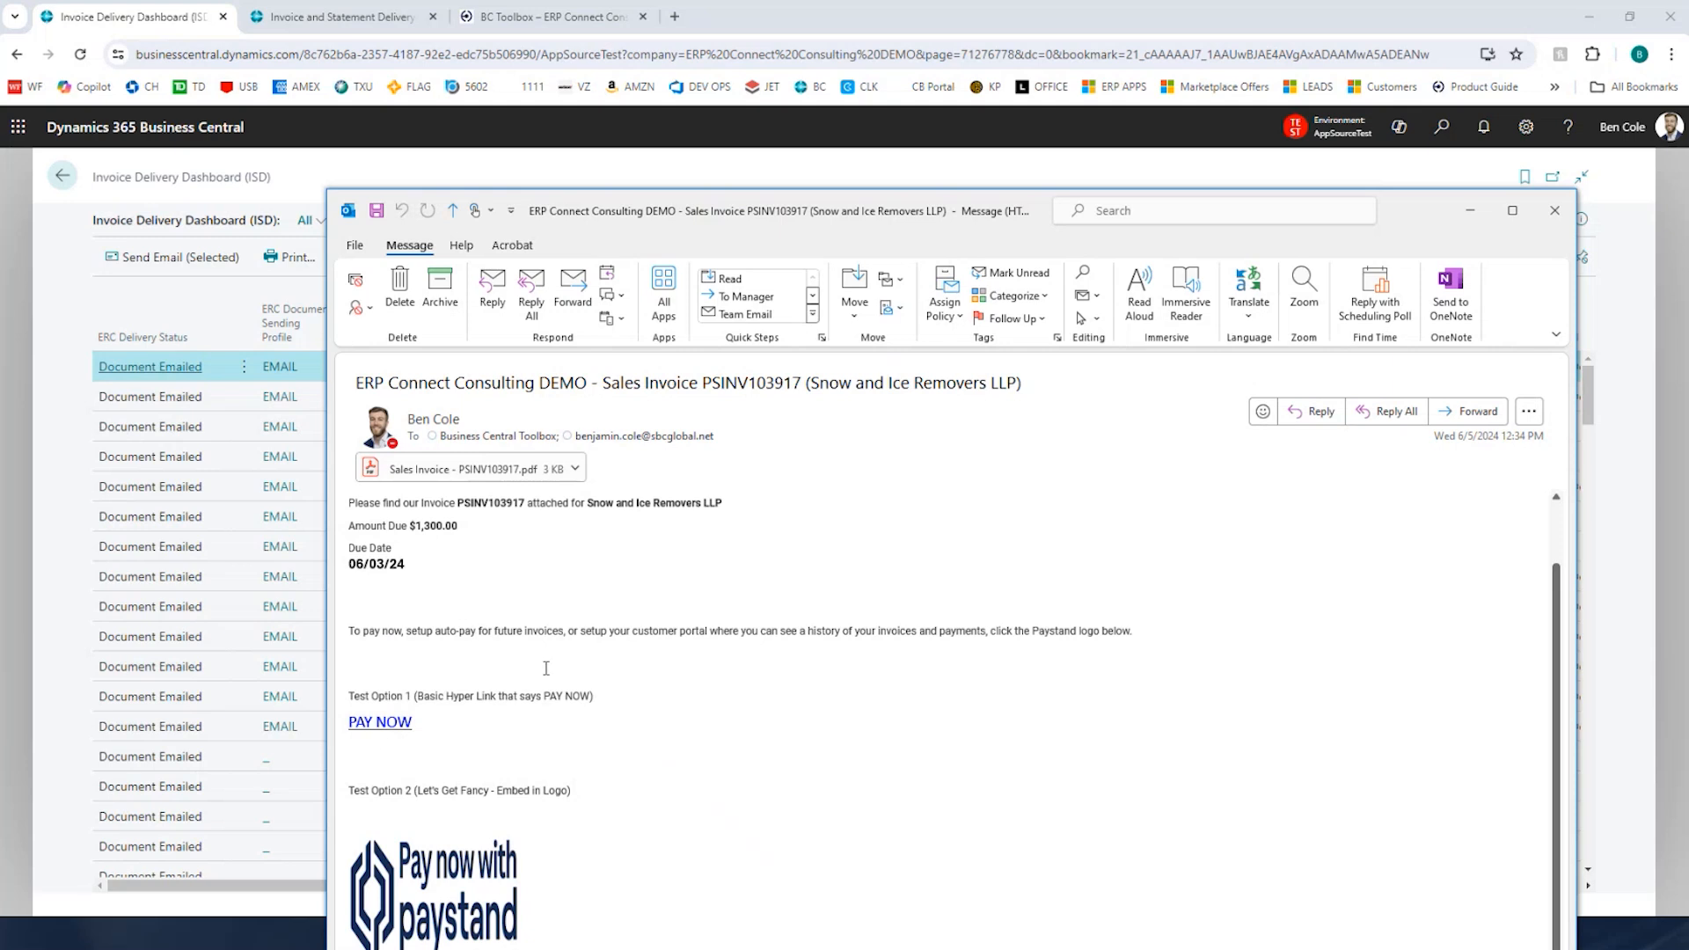
{"action": "scroll", "coordinate": [593, 664], "scroll_direction": "up", "scroll_amount": 1}
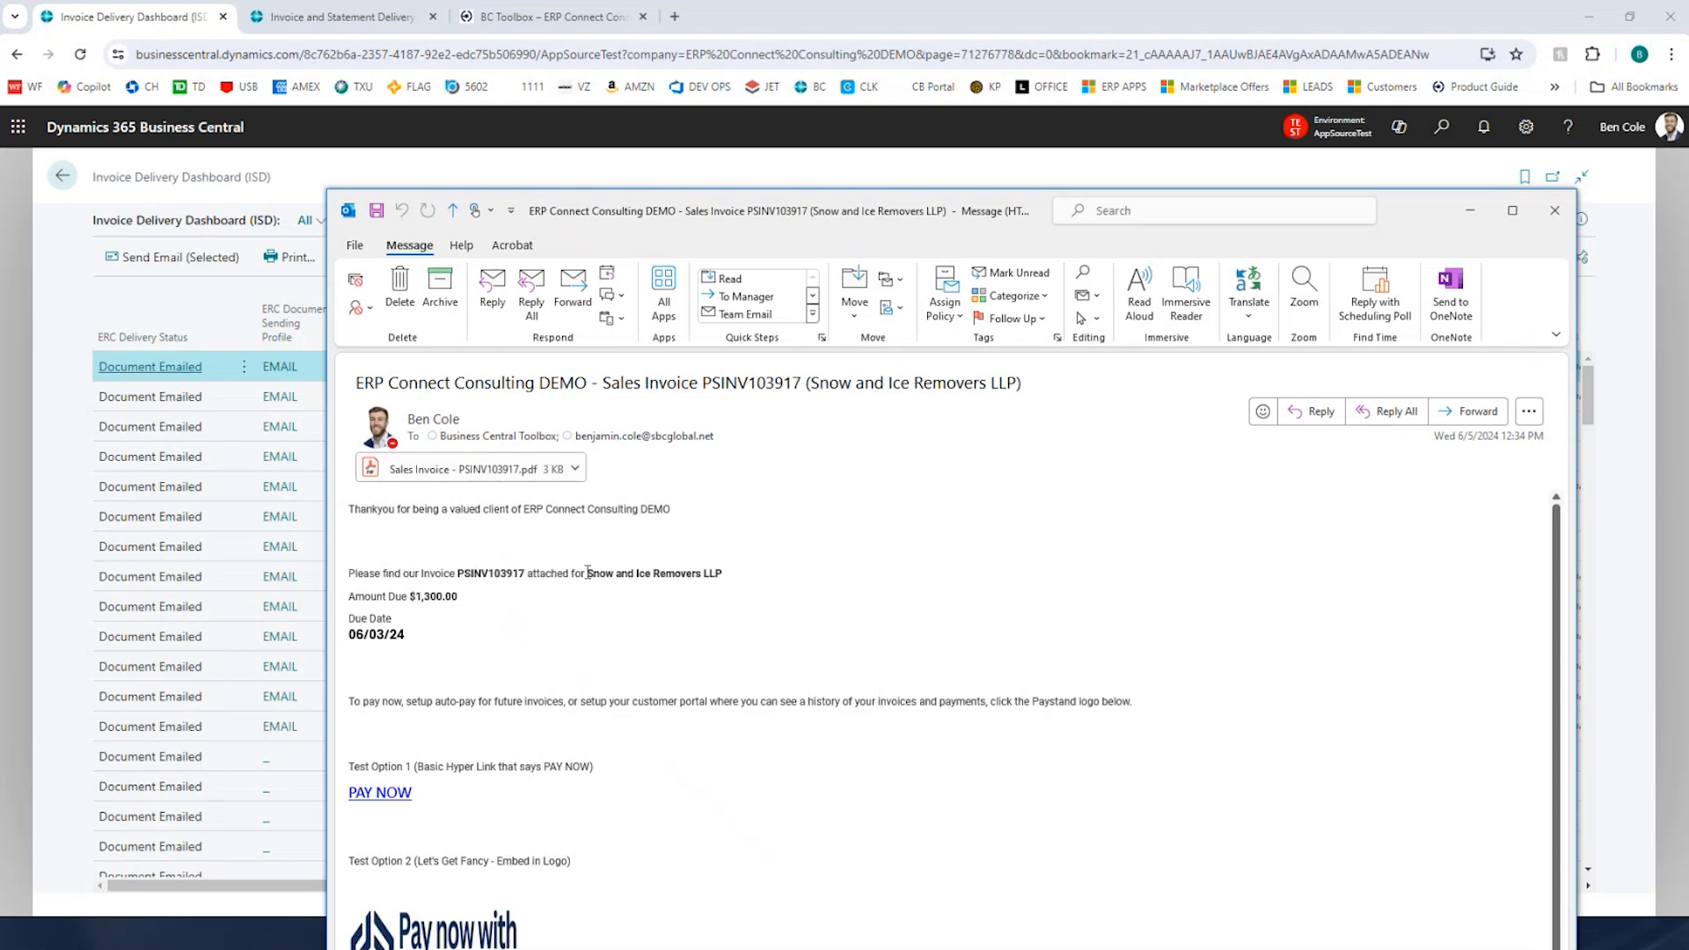
{"action": "left_click_drag", "start_coordinate": [393, 567], "coordinate": [693, 613]}
{"action": "left_click", "coordinate": [692, 614]}
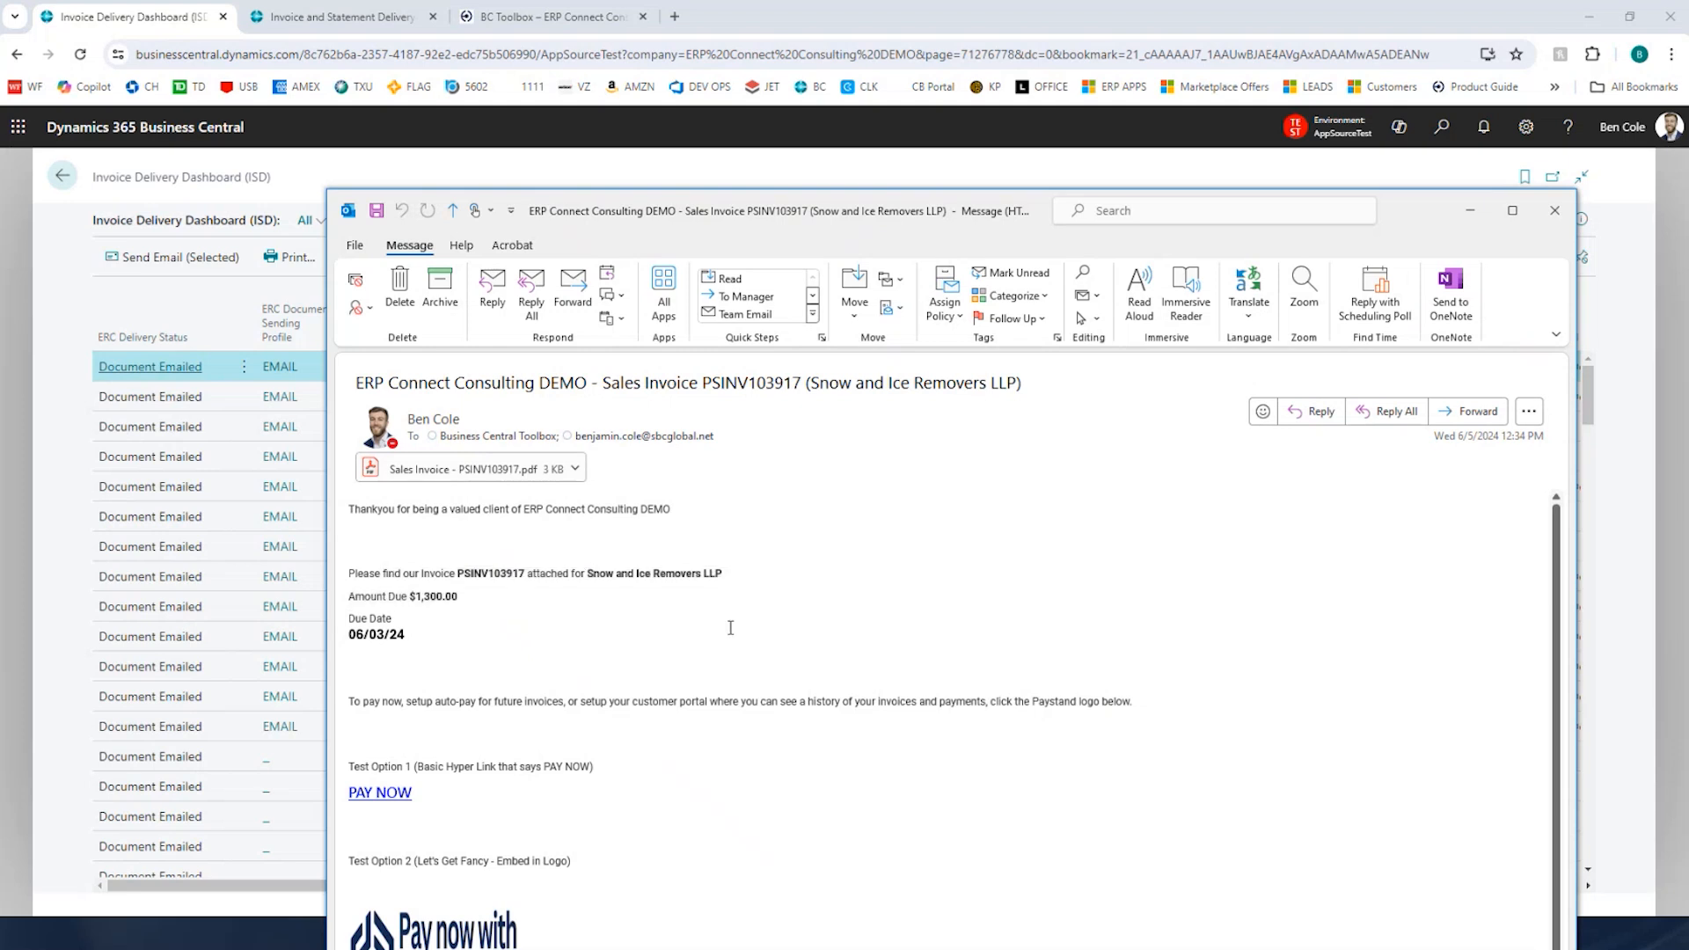
{"action": "left_click", "coordinate": [1557, 216]}
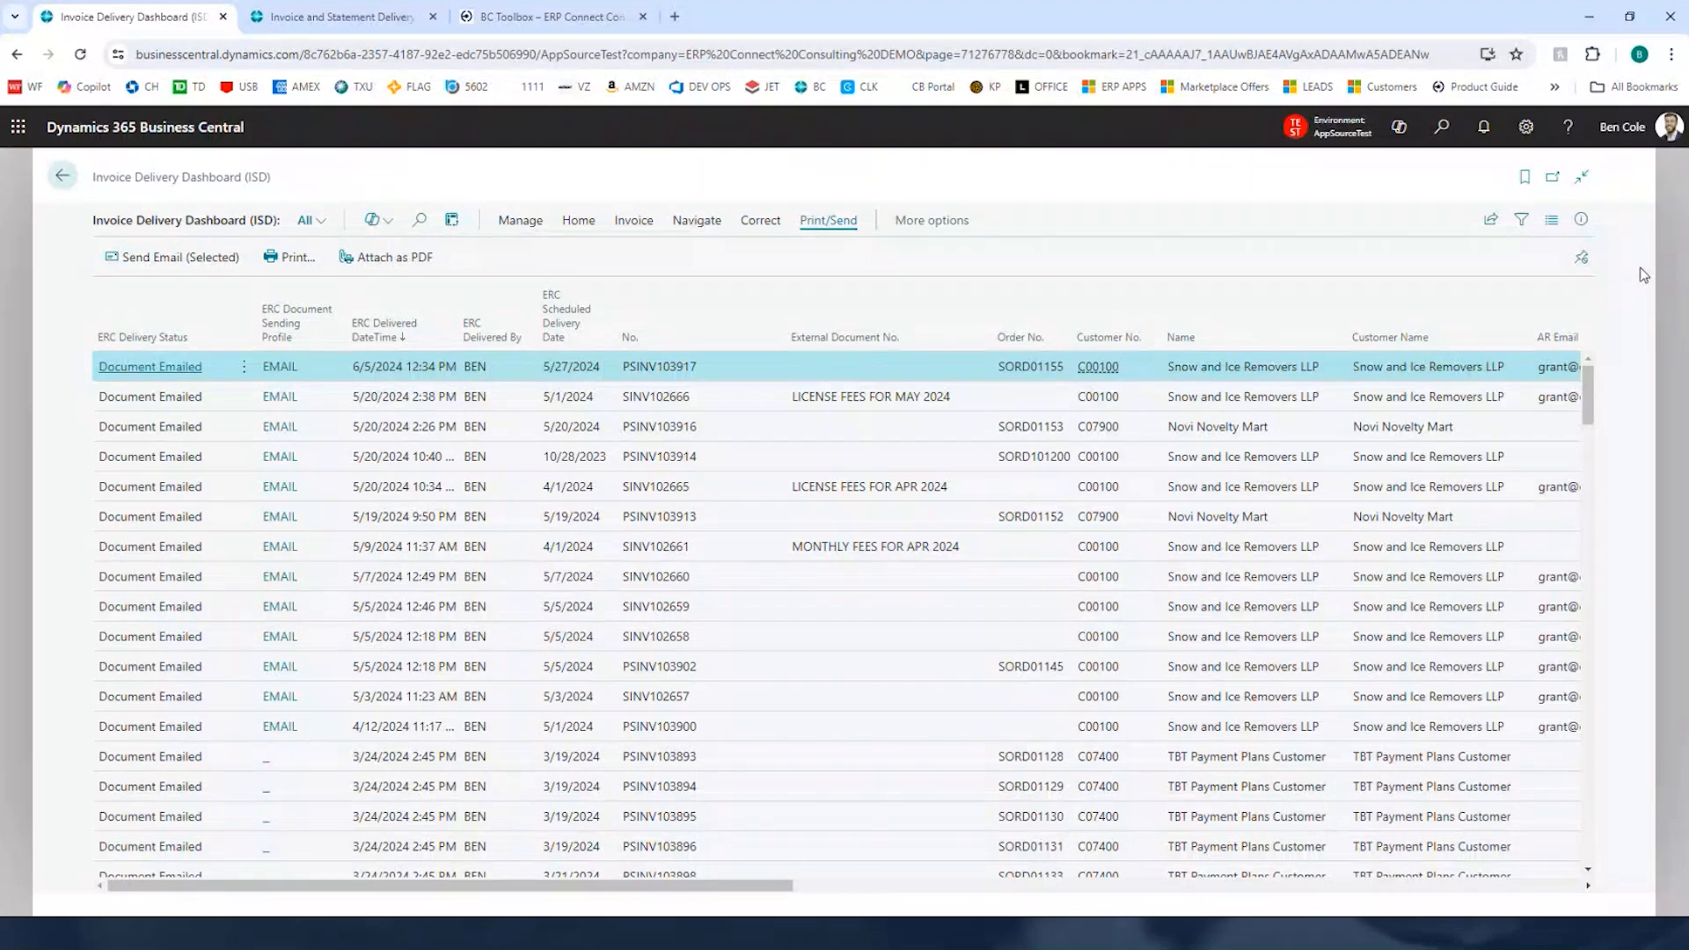
Step: Leave the dashboard and open the Sales Orders list through a search for sales order
{"action": "key", "text": "Escape"}
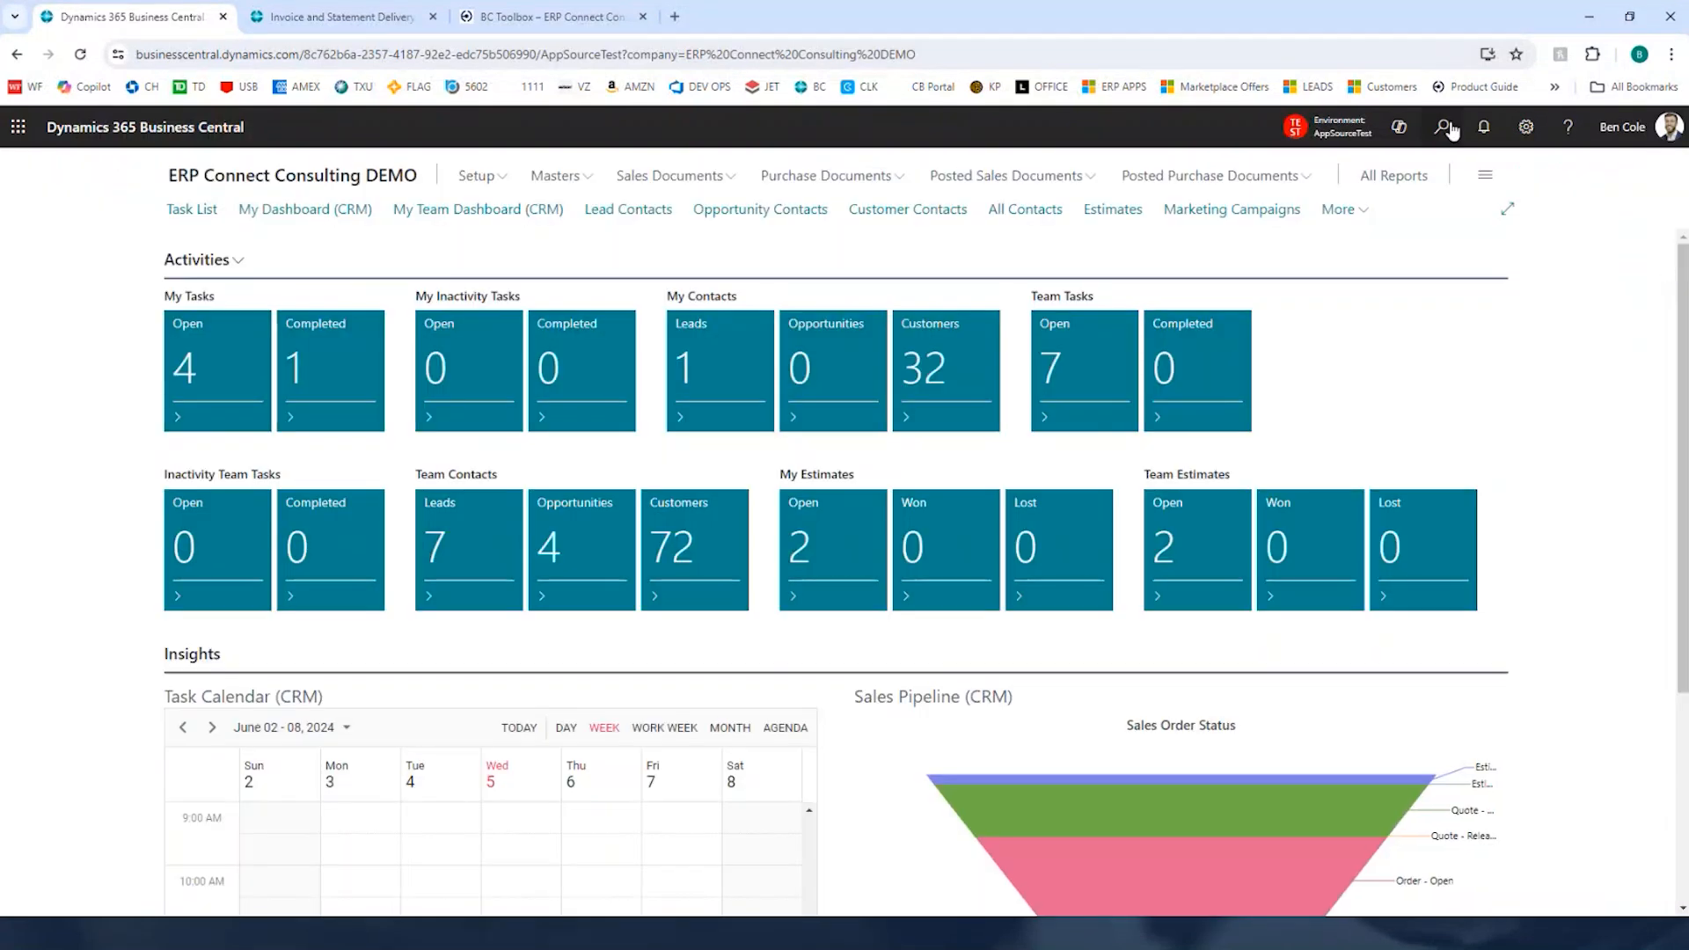
{"action": "left_click", "coordinate": [1443, 127]}
{"action": "type", "text": "sales order"}
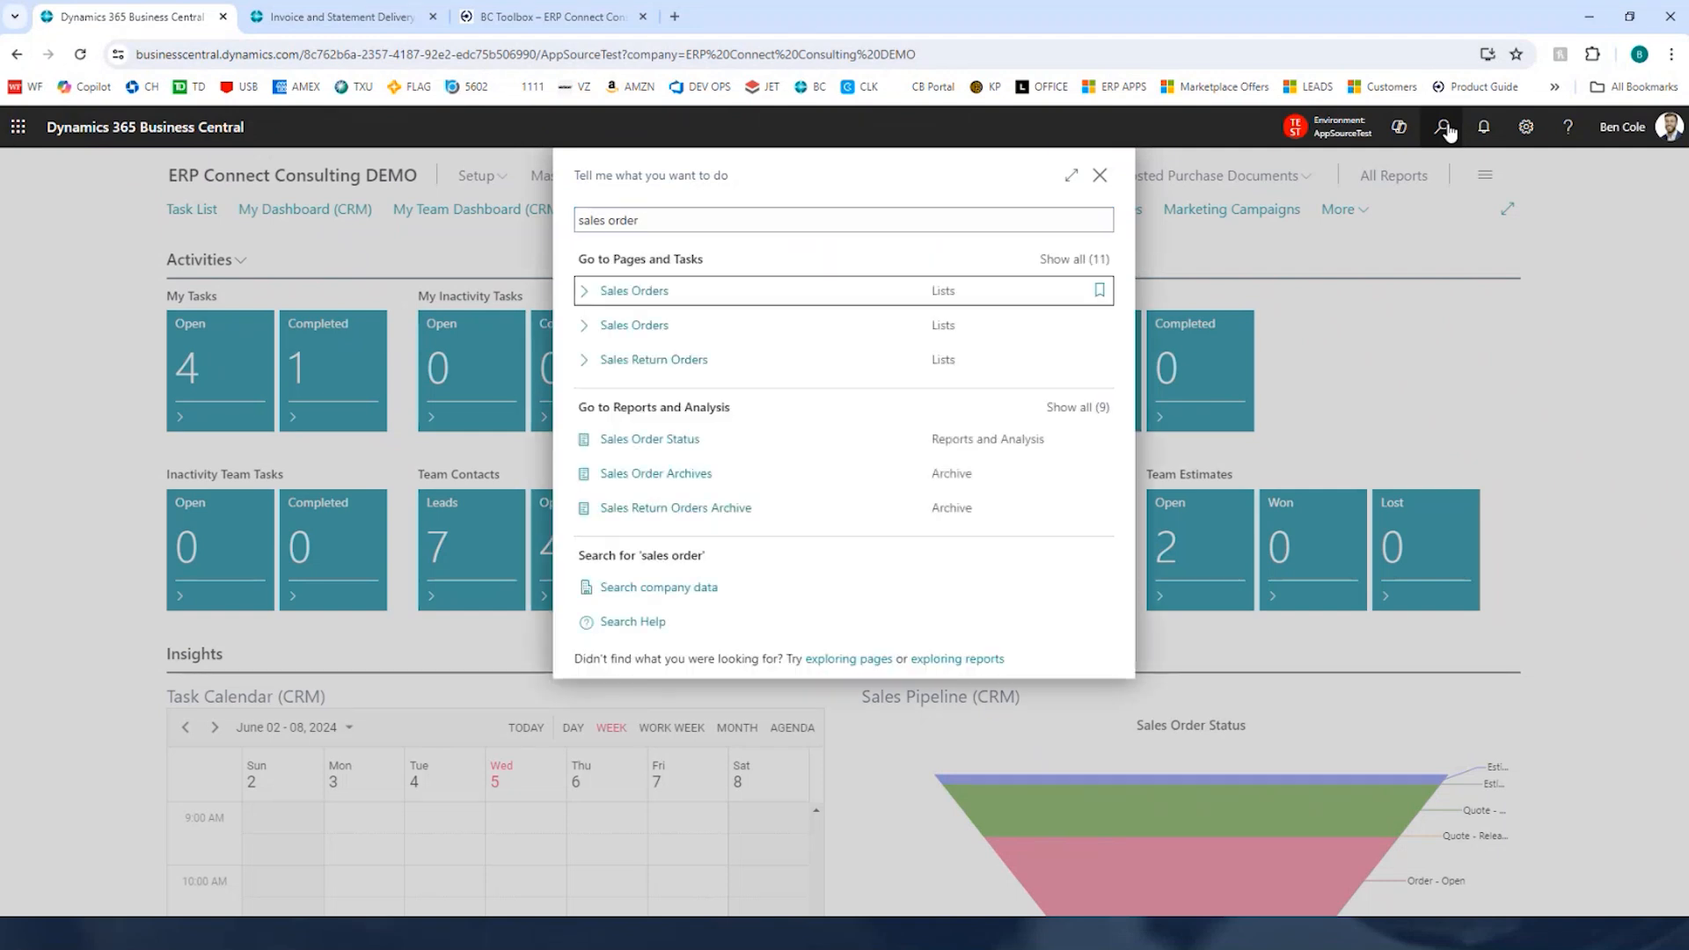
{"action": "key", "text": "Return"}
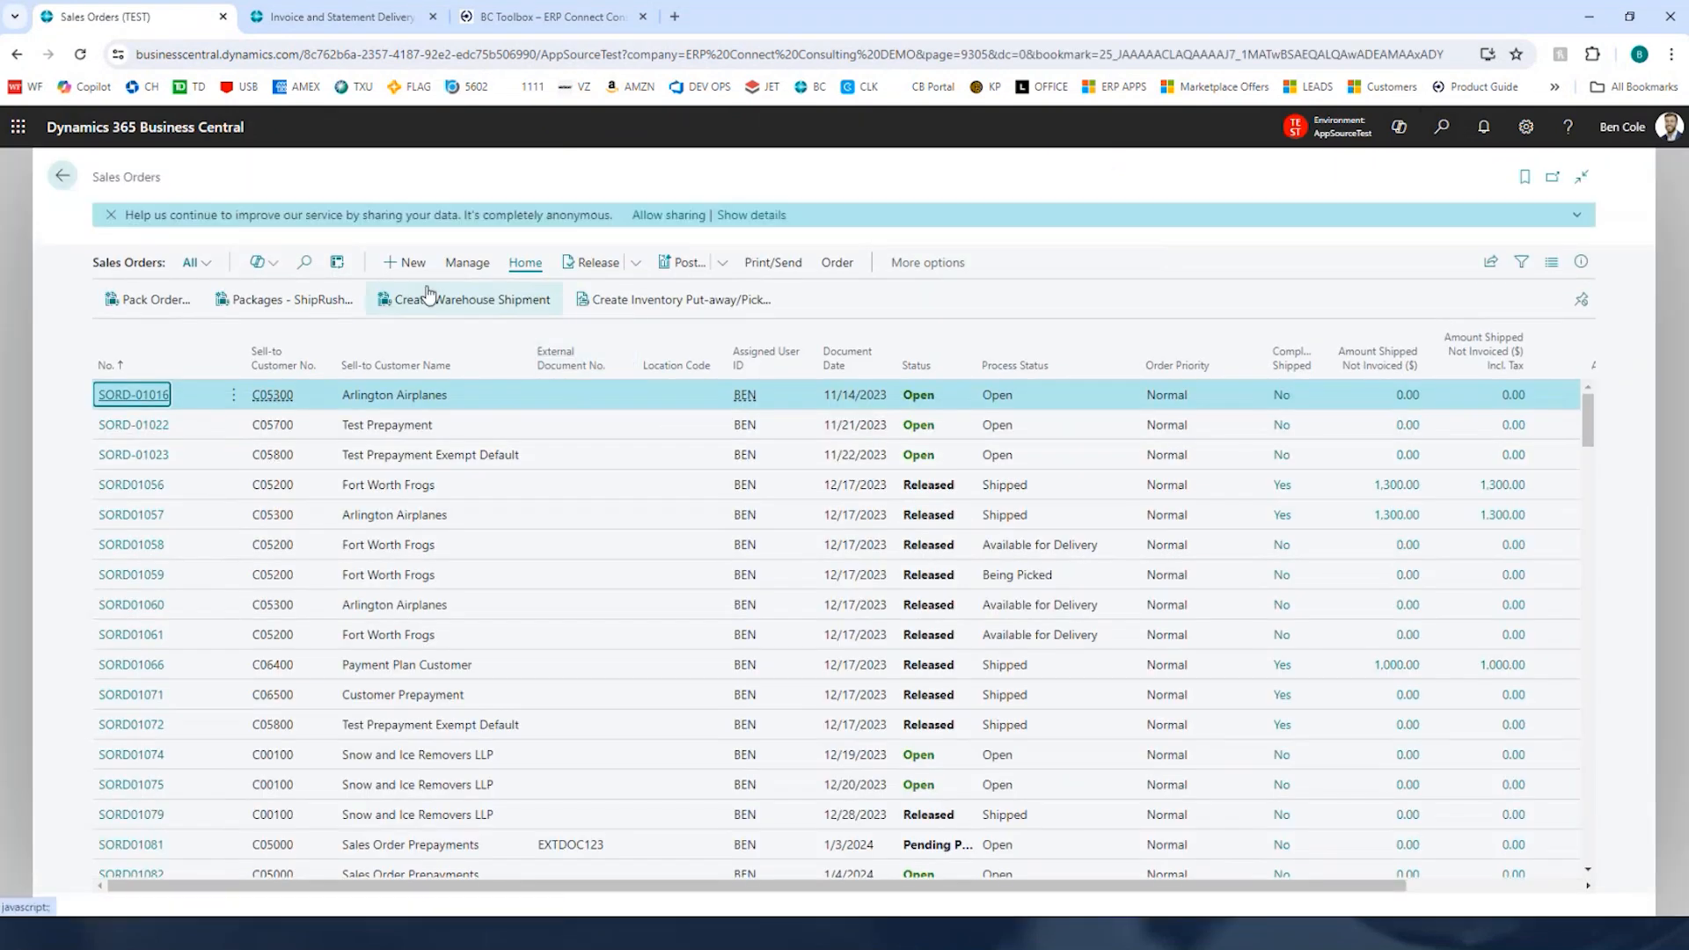
Step: Create a new sales order for customer C07700, SO Prepayment with Dimensions Test
{"action": "left_click", "coordinate": [408, 263]}
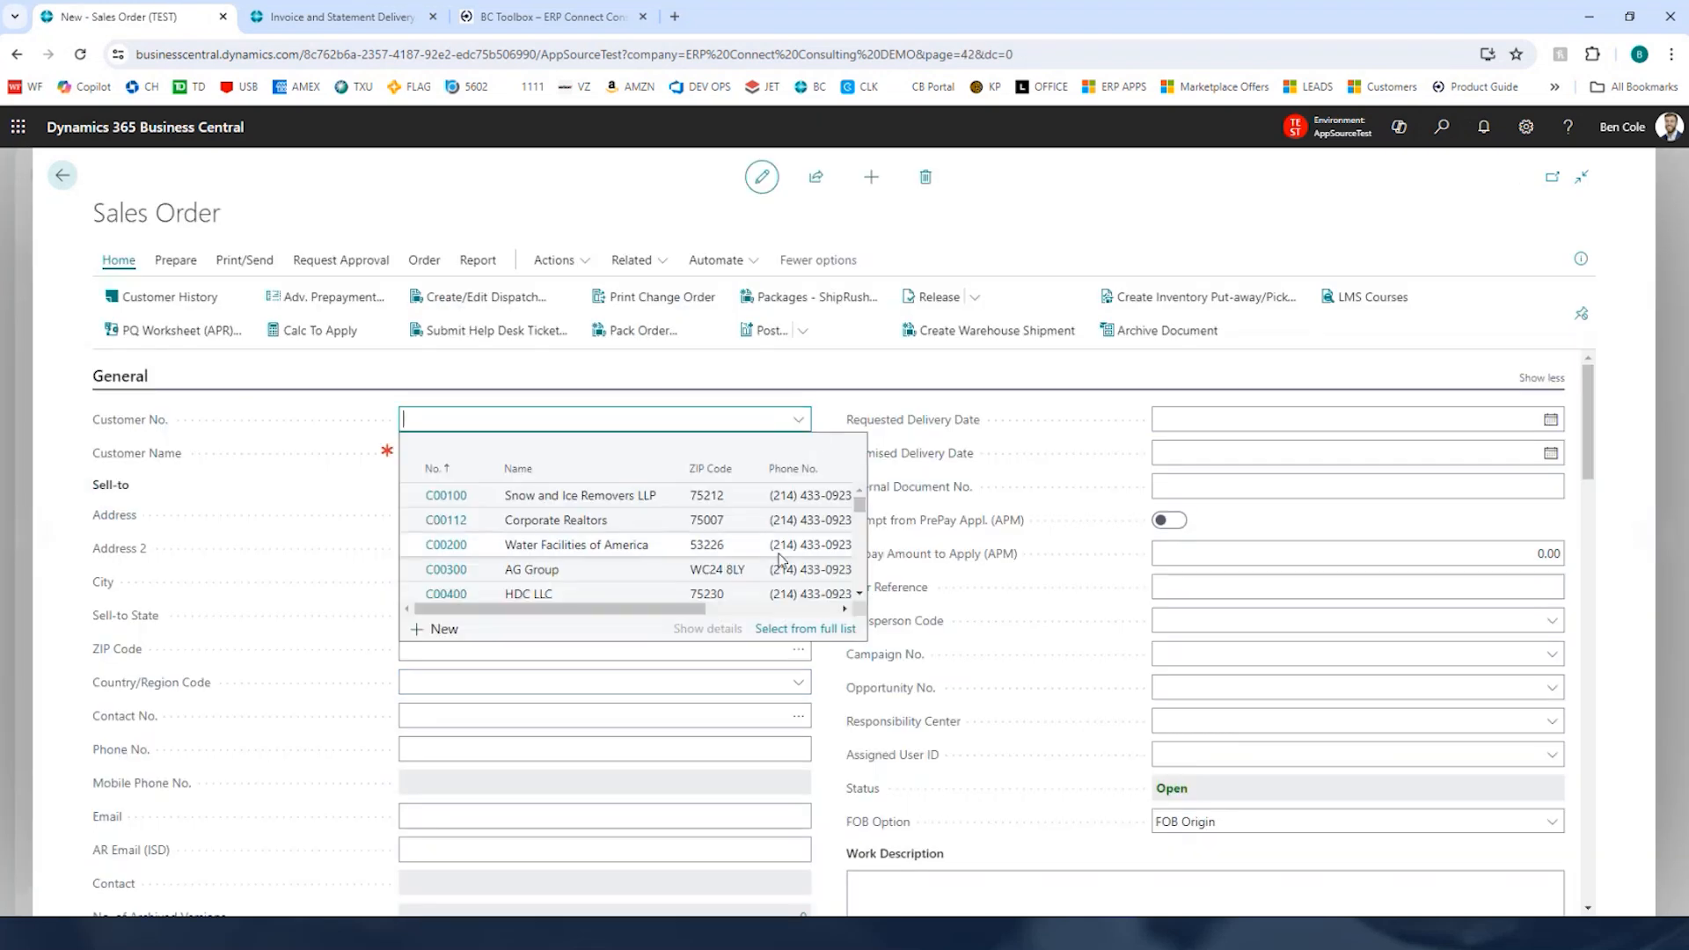
{"action": "scroll", "coordinate": [780, 559], "scroll_direction": "down", "scroll_amount": 10}
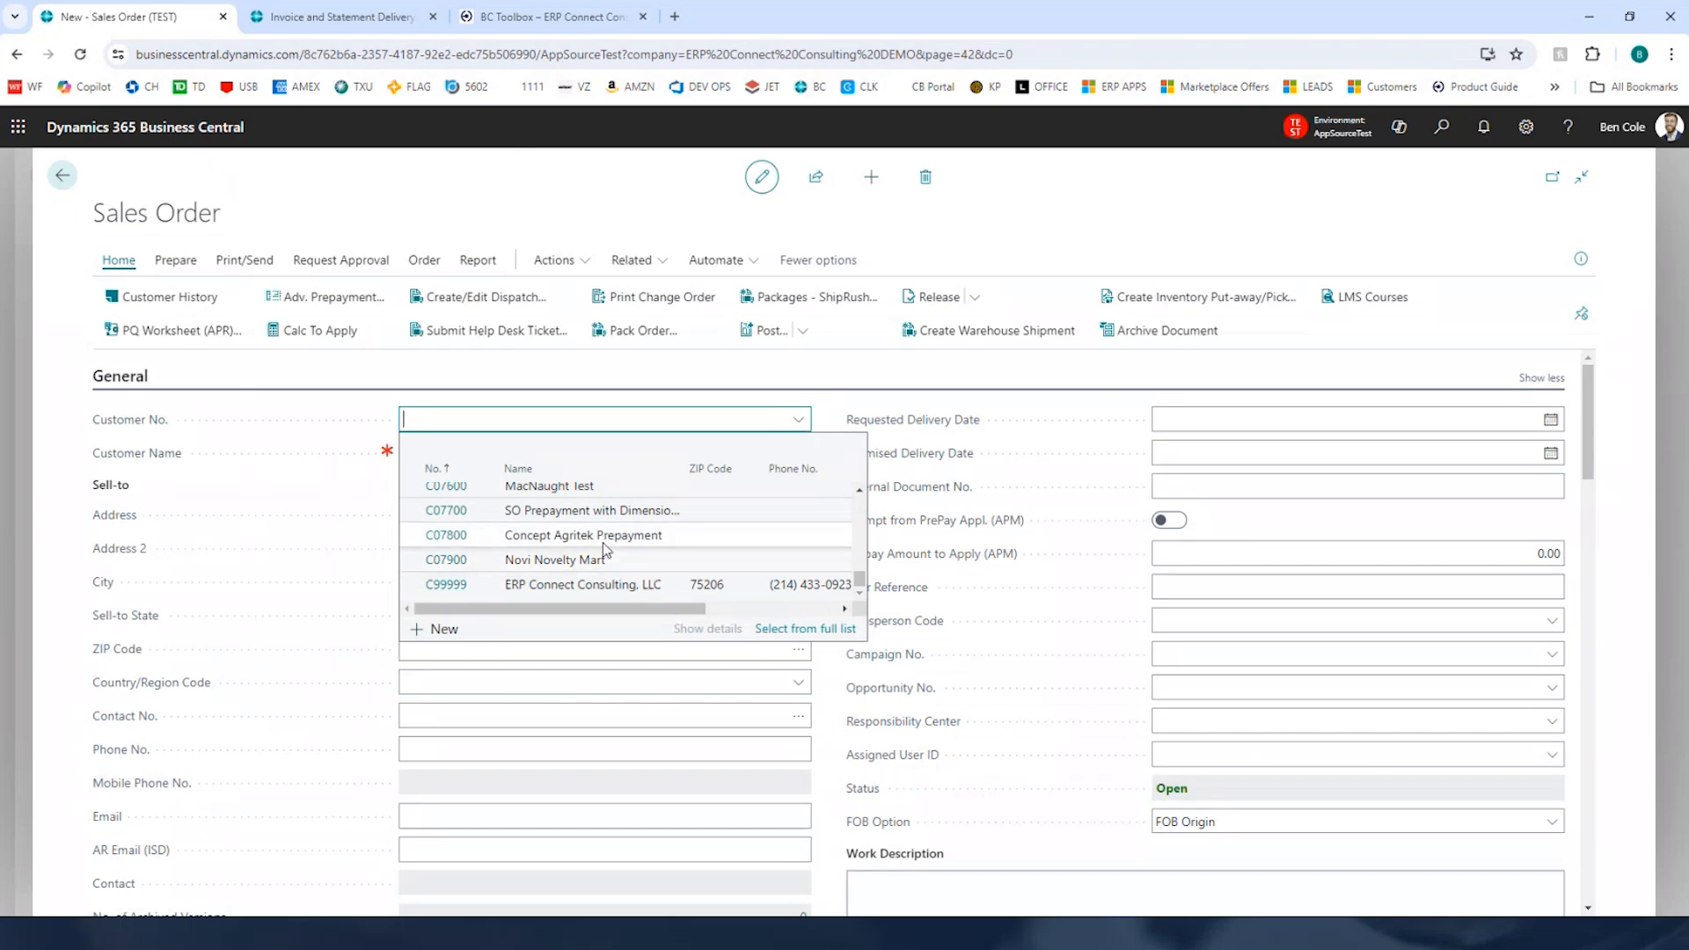
{"action": "left_click", "coordinate": [861, 493]}
{"action": "left_click", "coordinate": [861, 492]}
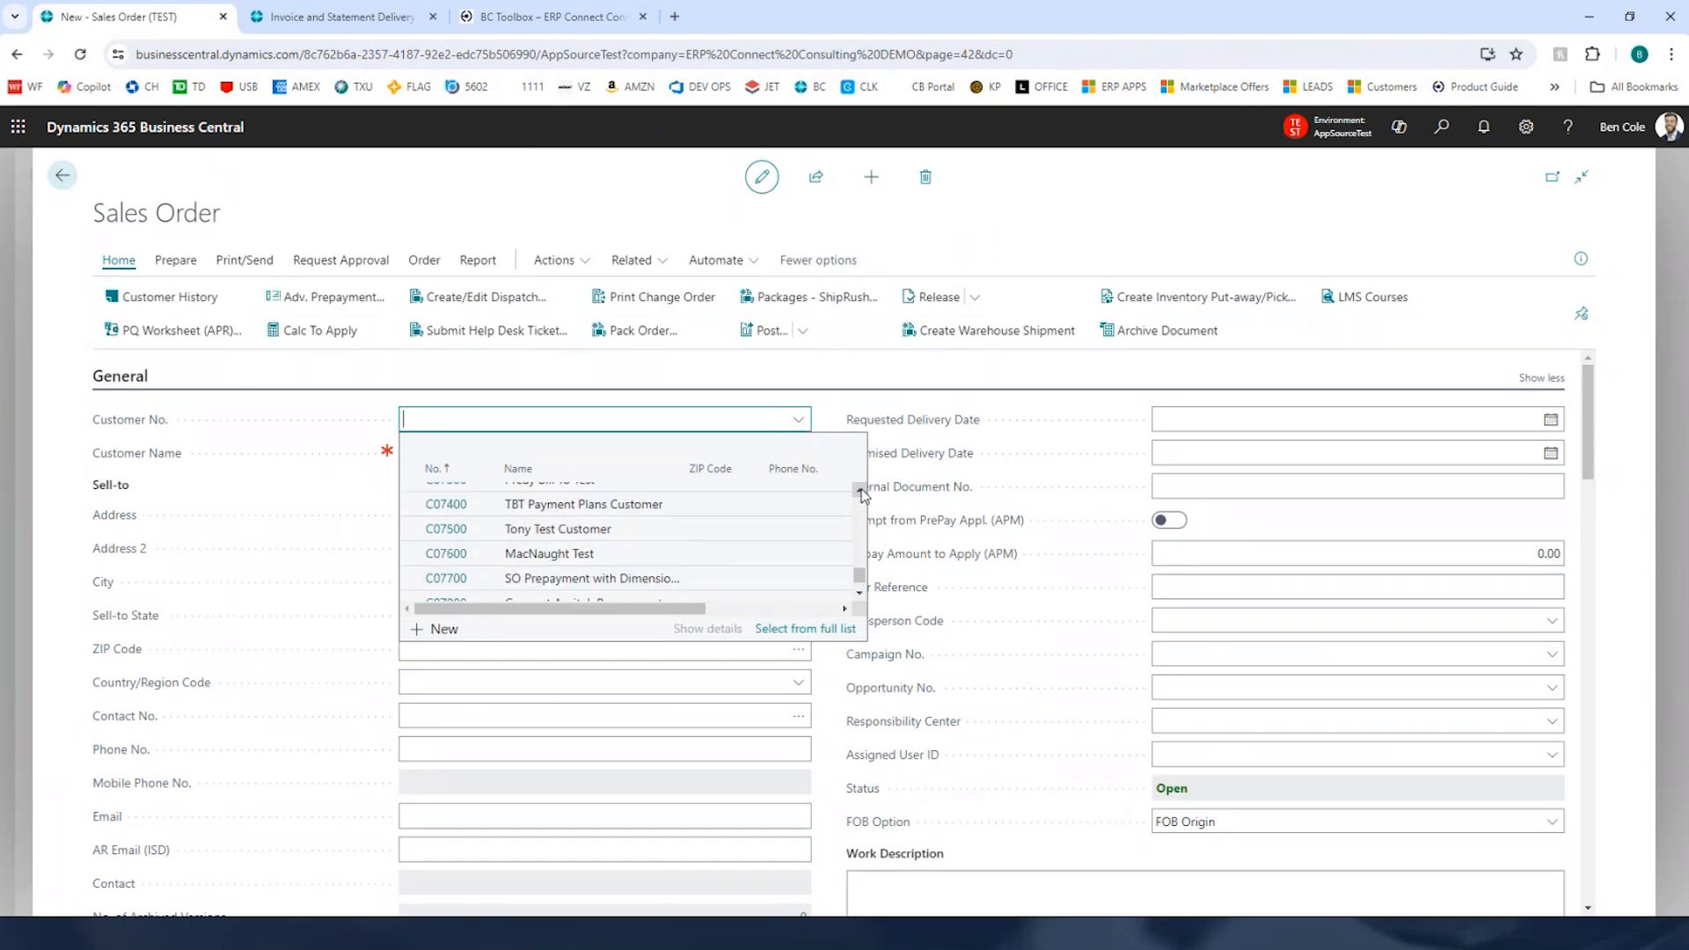
{"action": "left_click", "coordinate": [579, 584]}
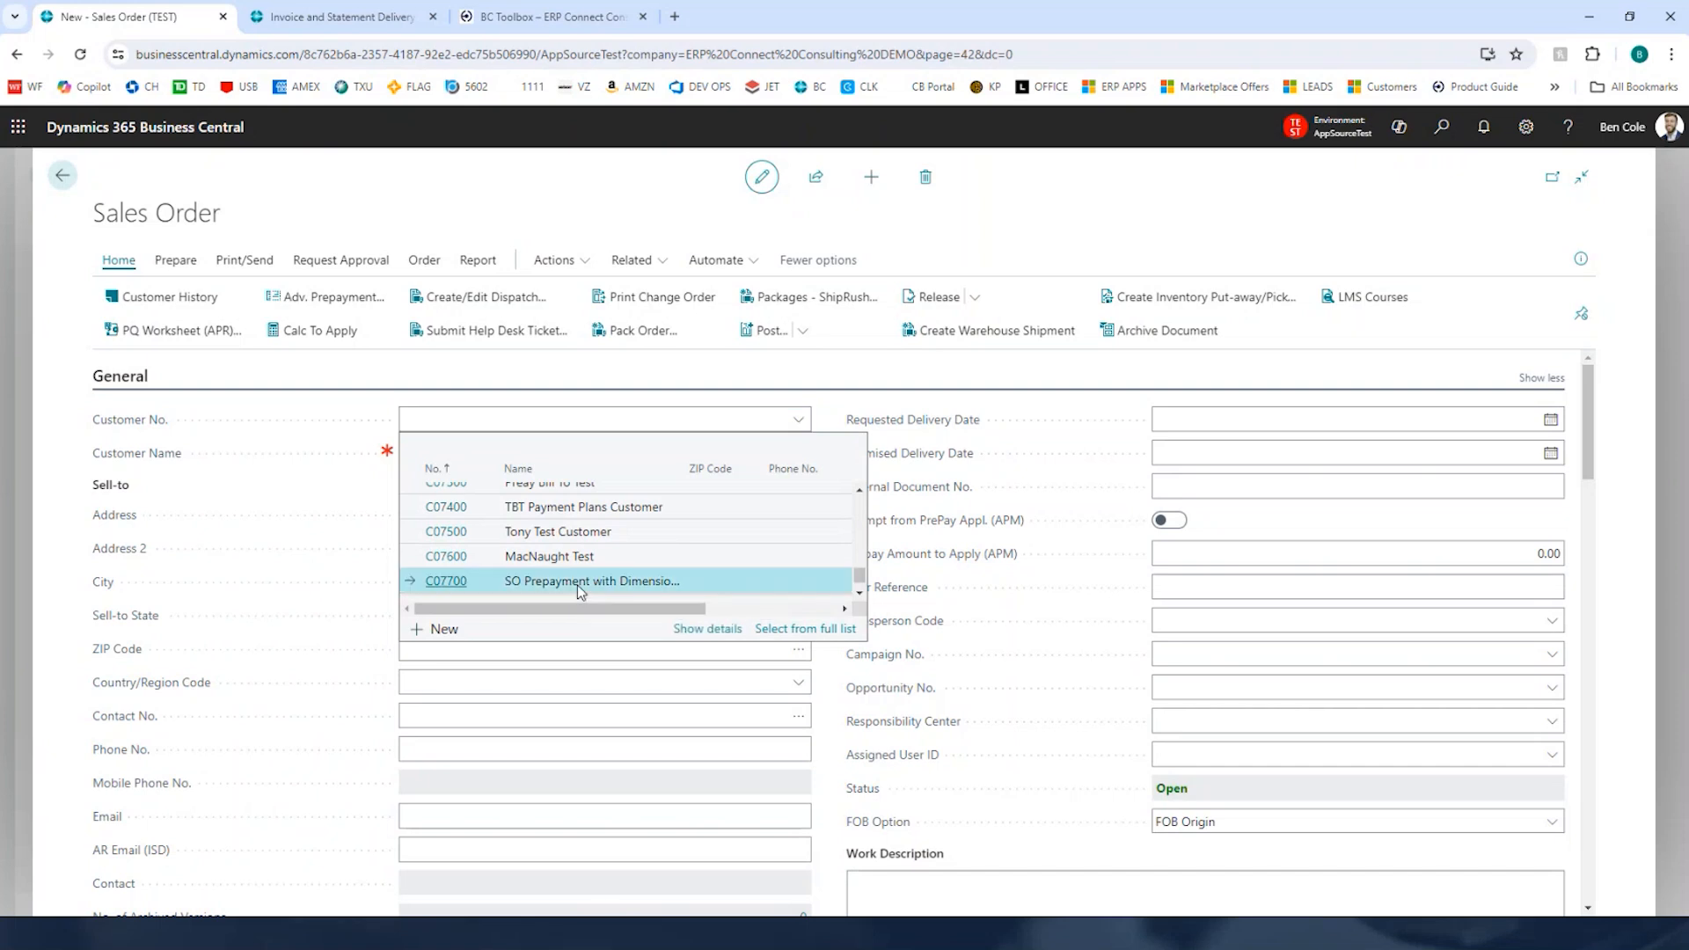
{"action": "left_click", "coordinate": [578, 585]}
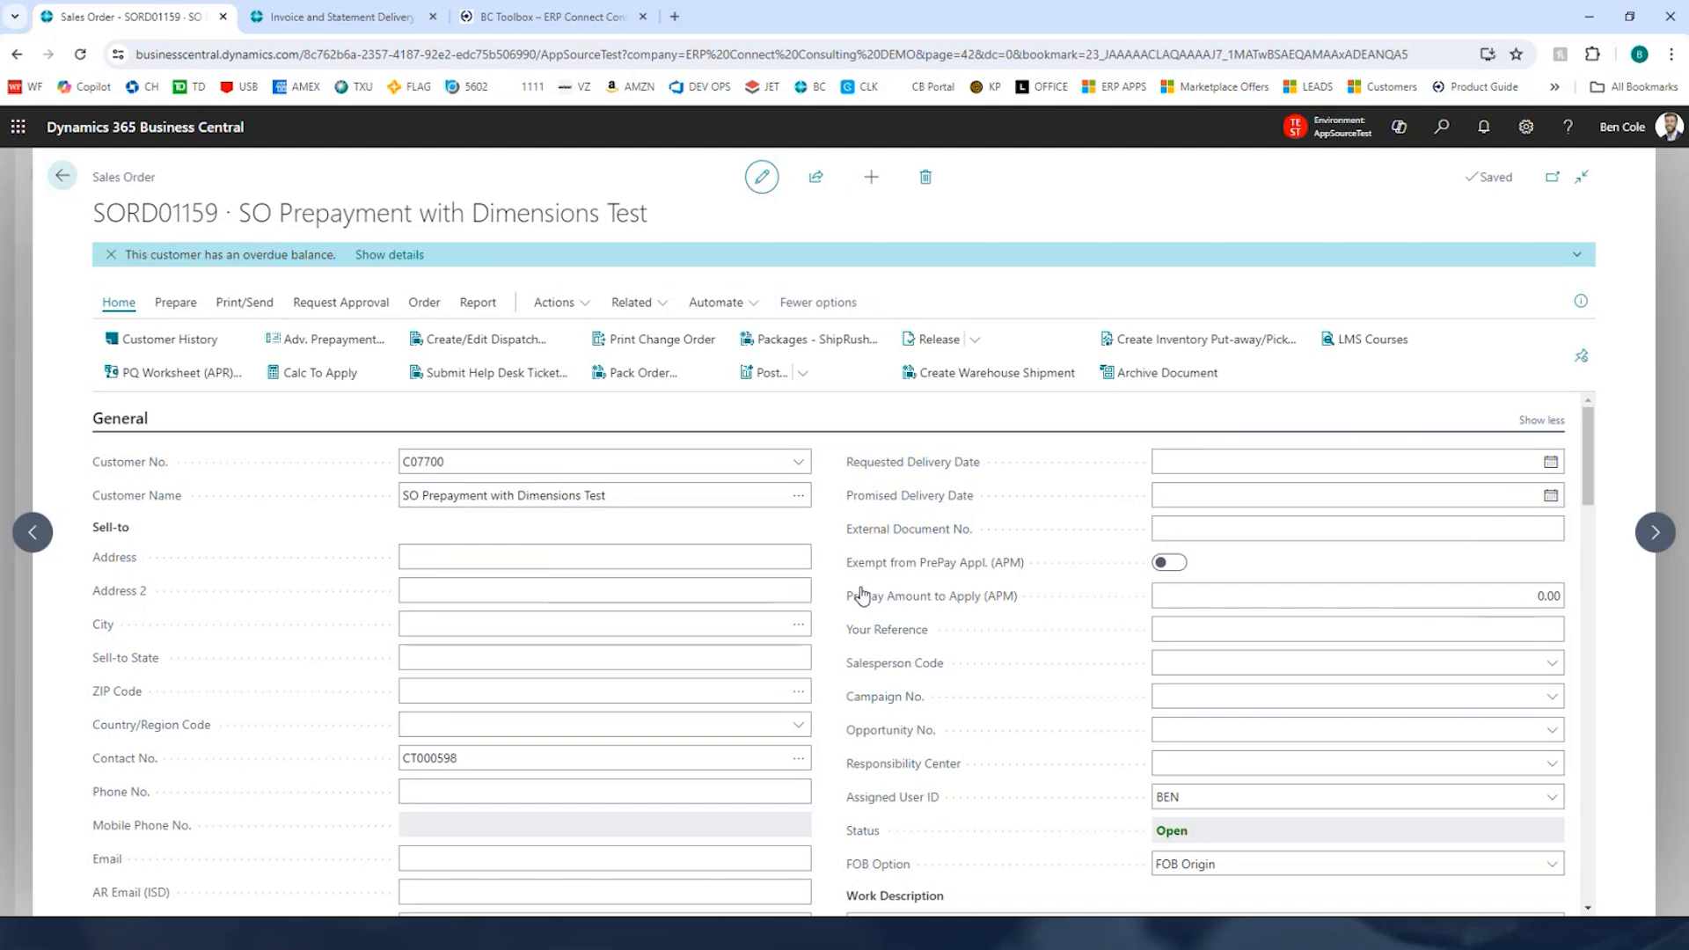
Step: Add item 1017 Microsoft Surface 8 as a sales line and close its item pop-up note
{"action": "scroll", "coordinate": [813, 582], "scroll_direction": "down", "scroll_amount": 10}
{"action": "left_click", "coordinate": [311, 614]}
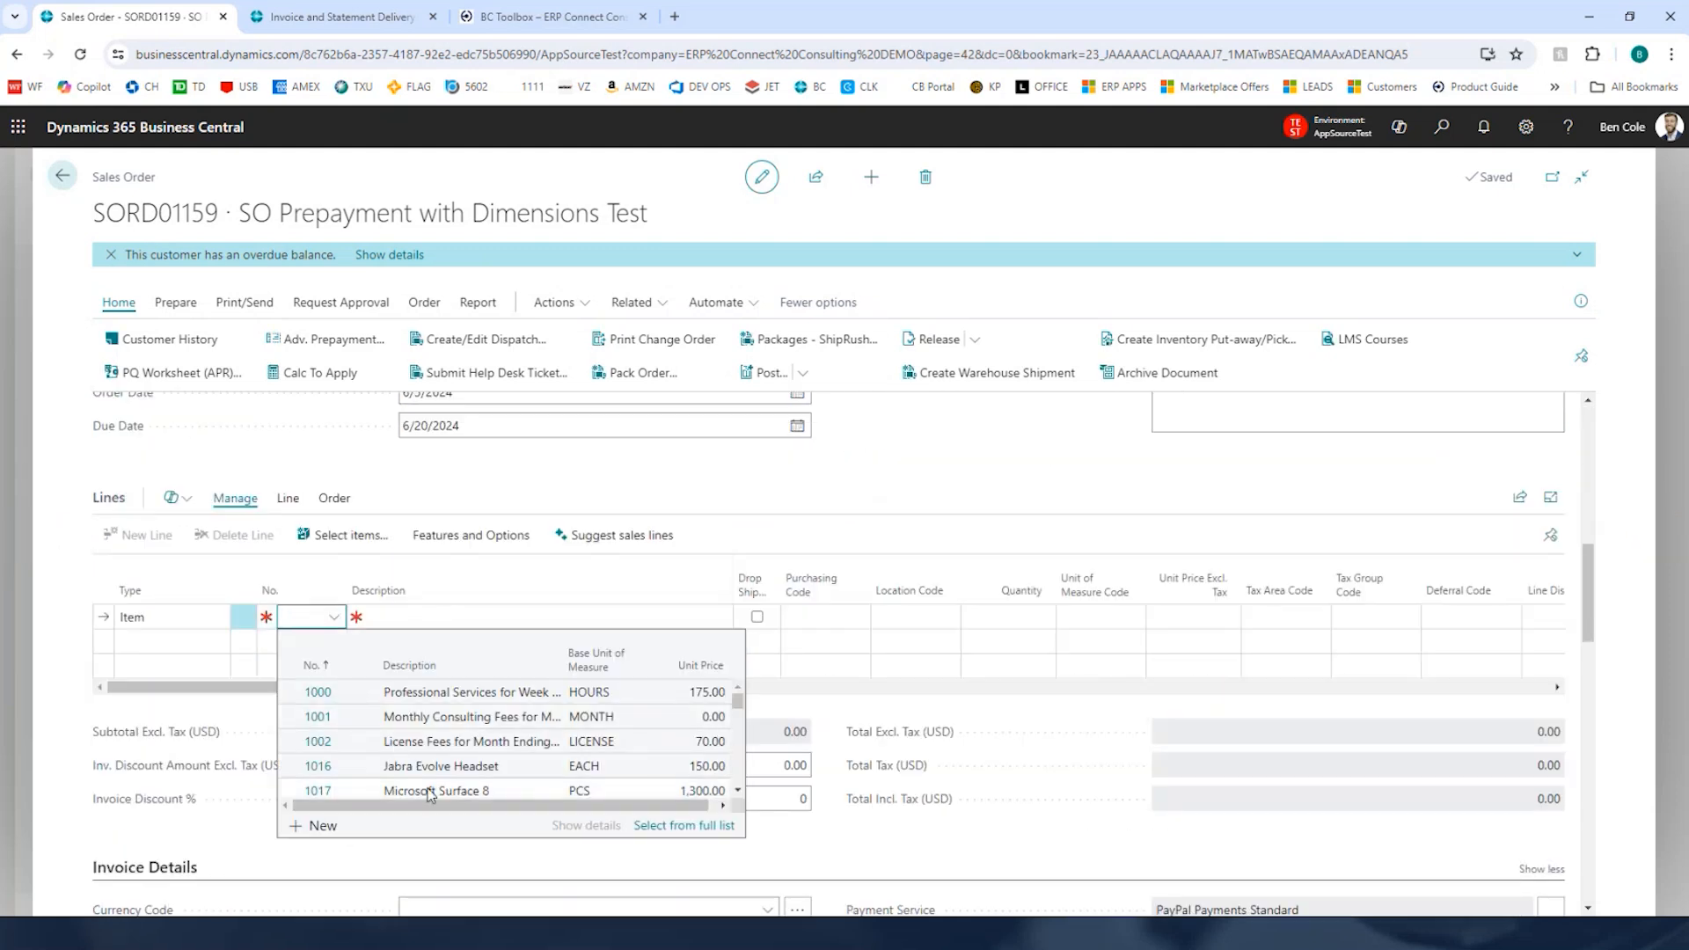
{"action": "scroll", "coordinate": [429, 794], "scroll_direction": "down", "scroll_amount": 1}
{"action": "left_click", "coordinate": [454, 769]}
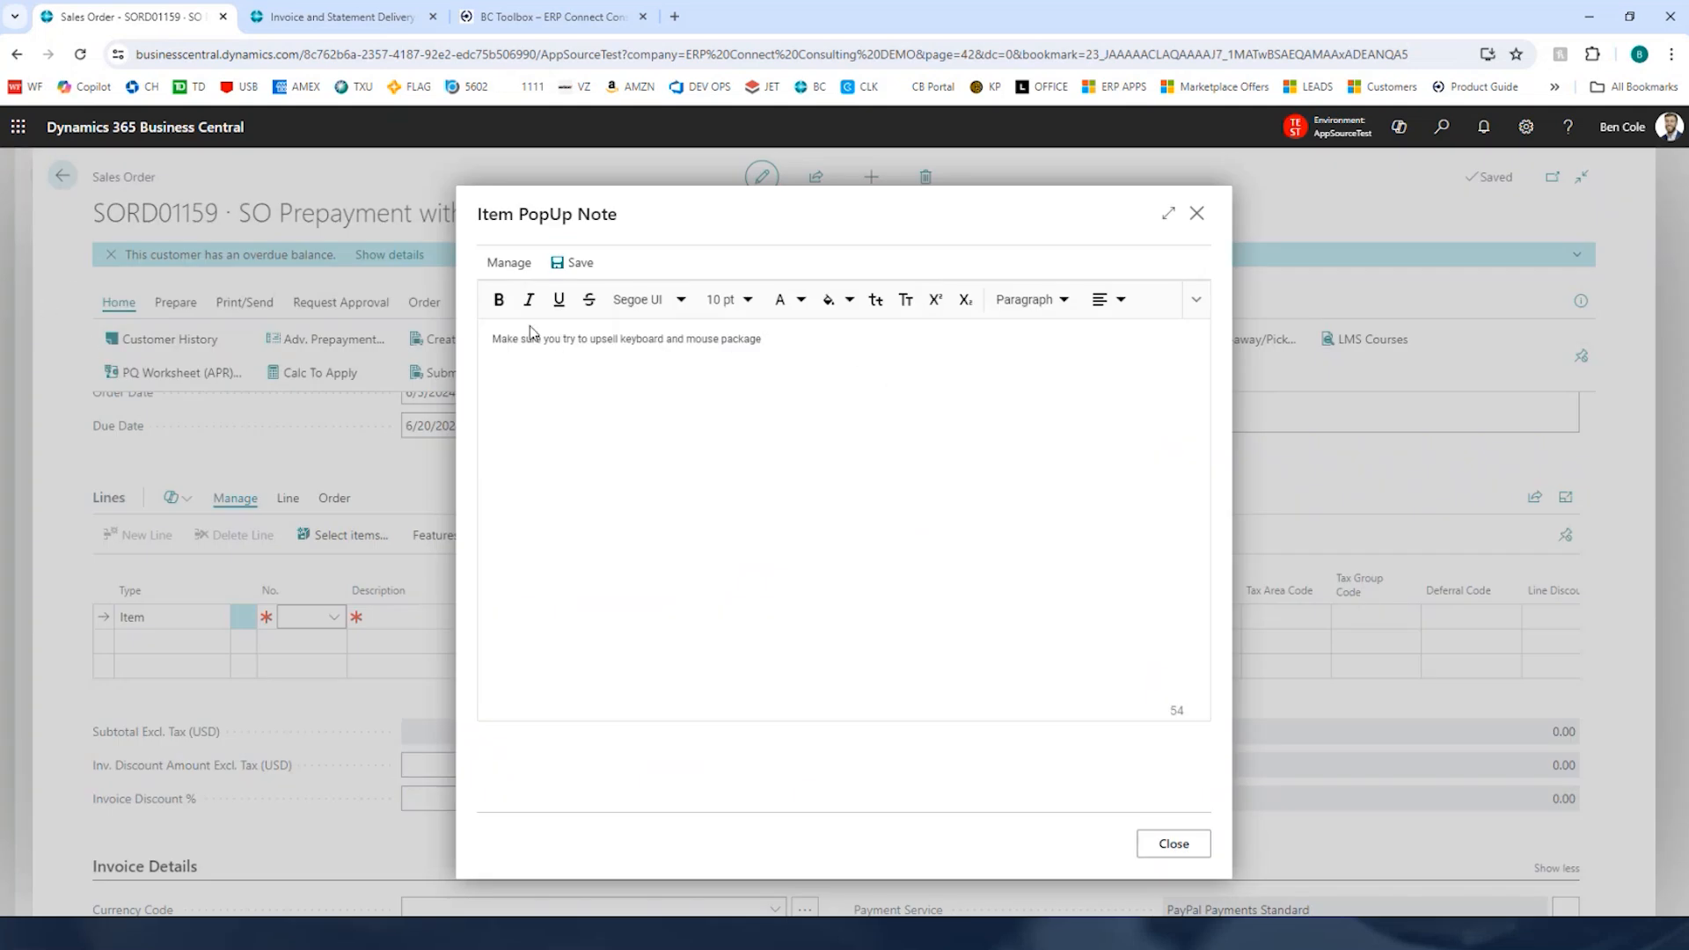
{"action": "left_click", "coordinate": [1167, 845]}
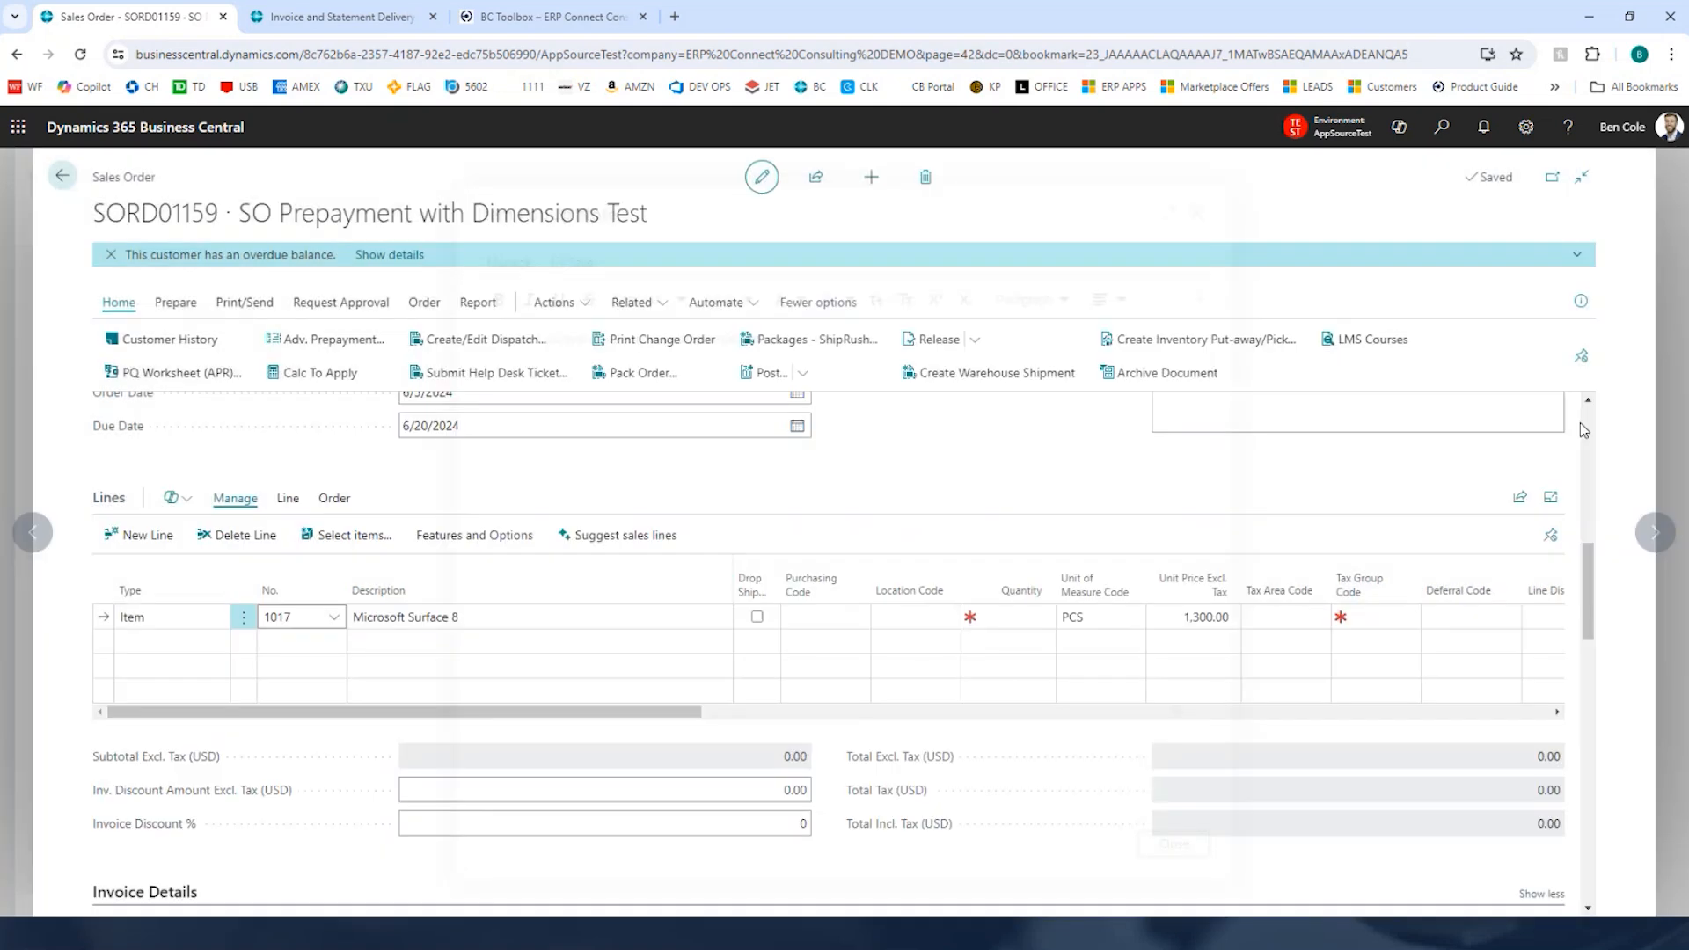
Step: Open the FactBox pane to view the order's advanced note, then collapse the pane again
{"action": "left_click", "coordinate": [1582, 302]}
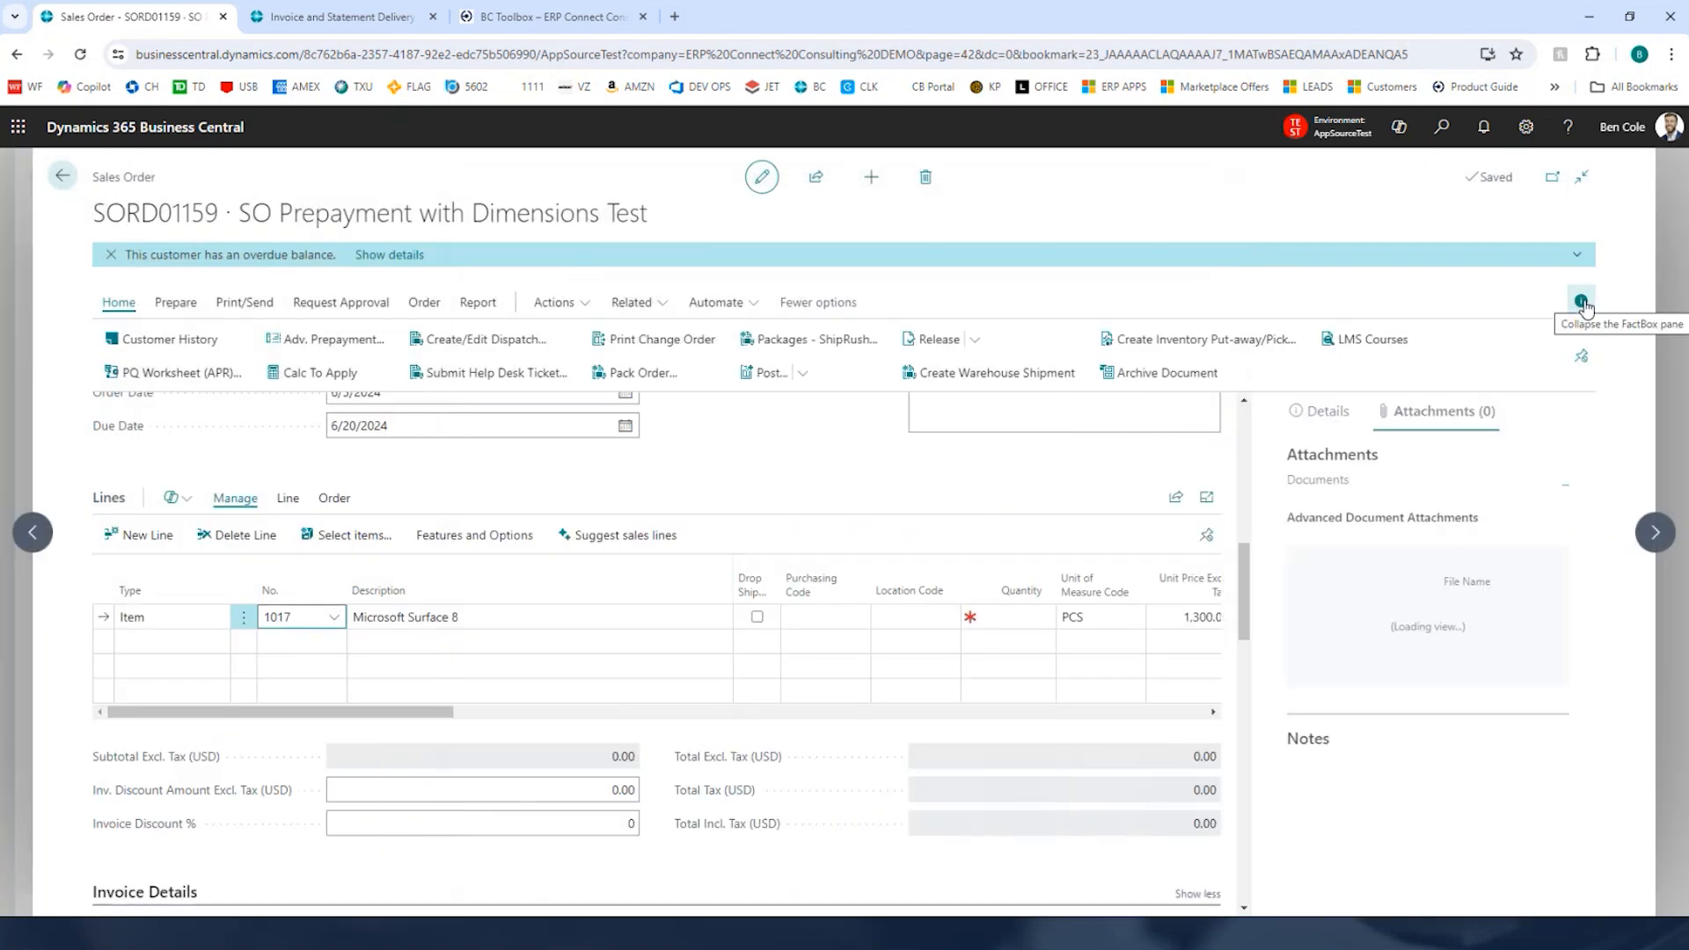
{"action": "scroll", "coordinate": [1494, 595], "scroll_direction": "down", "scroll_amount": 3}
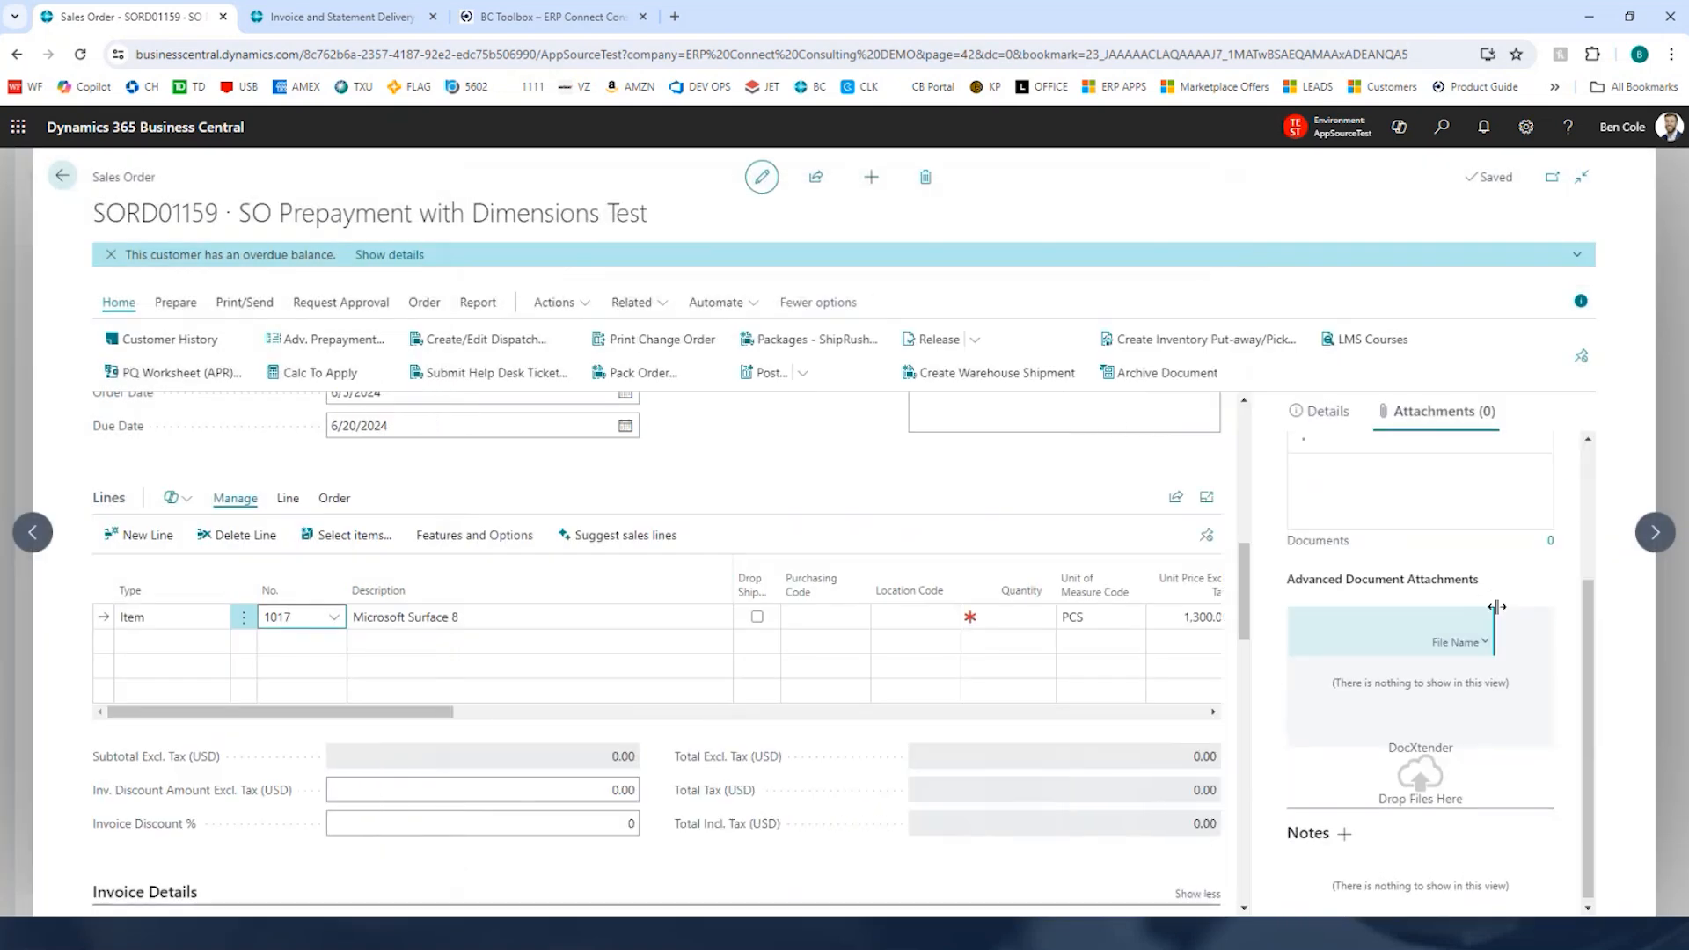
{"action": "scroll", "coordinate": [1496, 607], "scroll_direction": "up", "scroll_amount": 3}
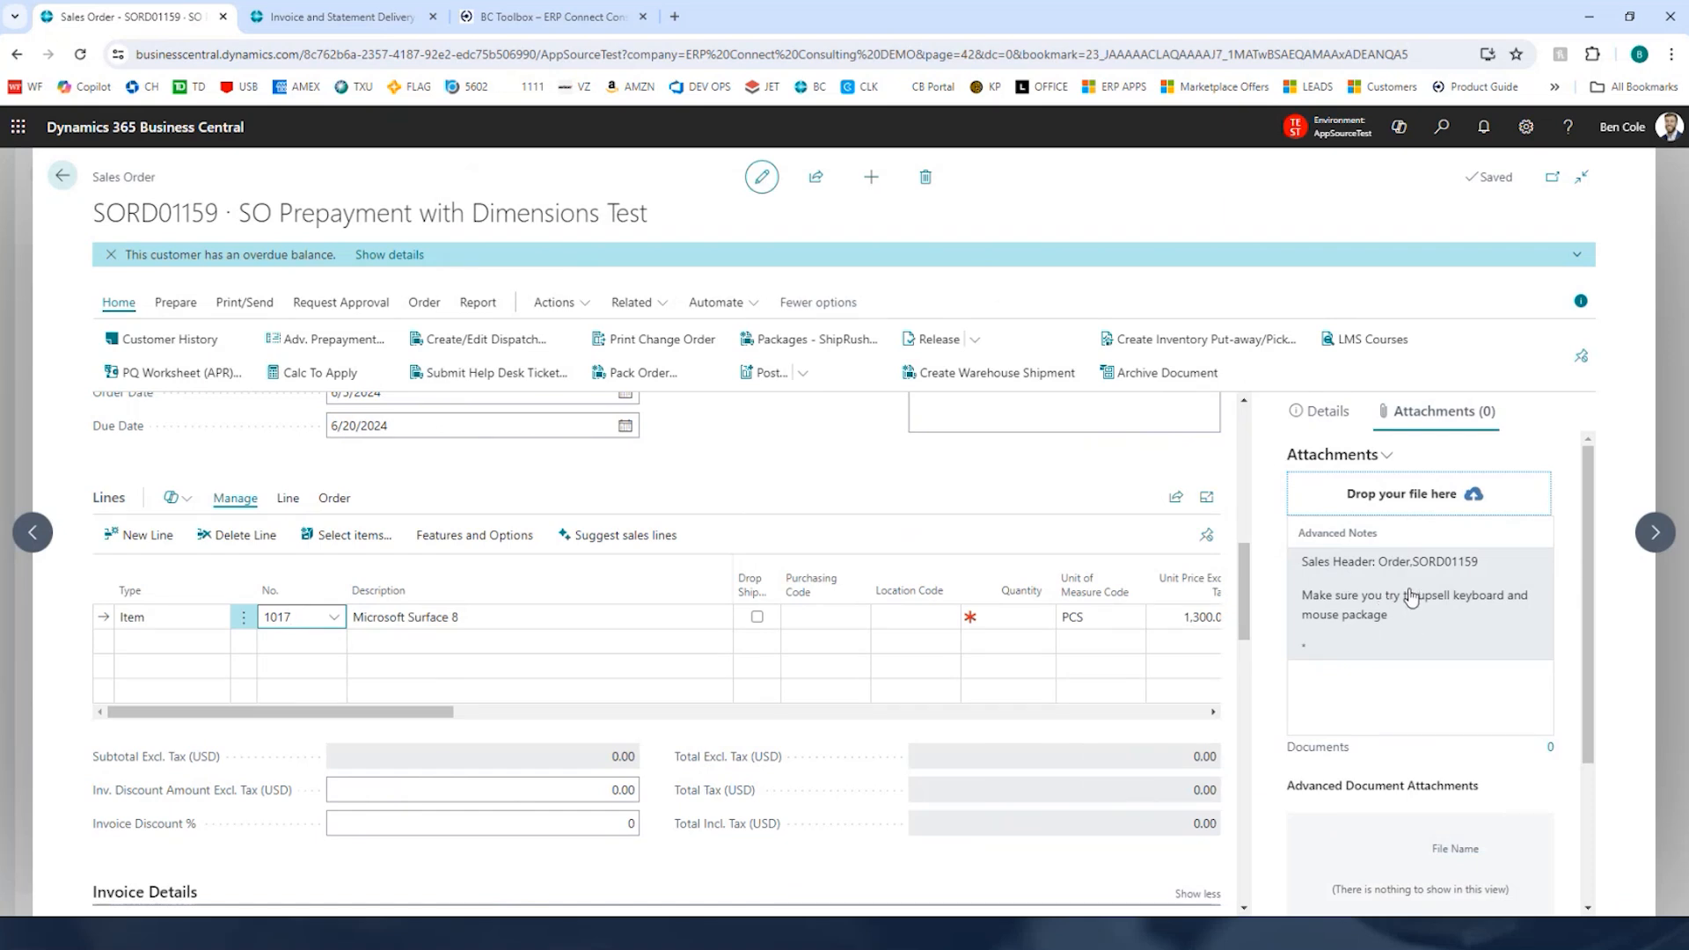
{"action": "left_click", "coordinate": [1589, 302]}
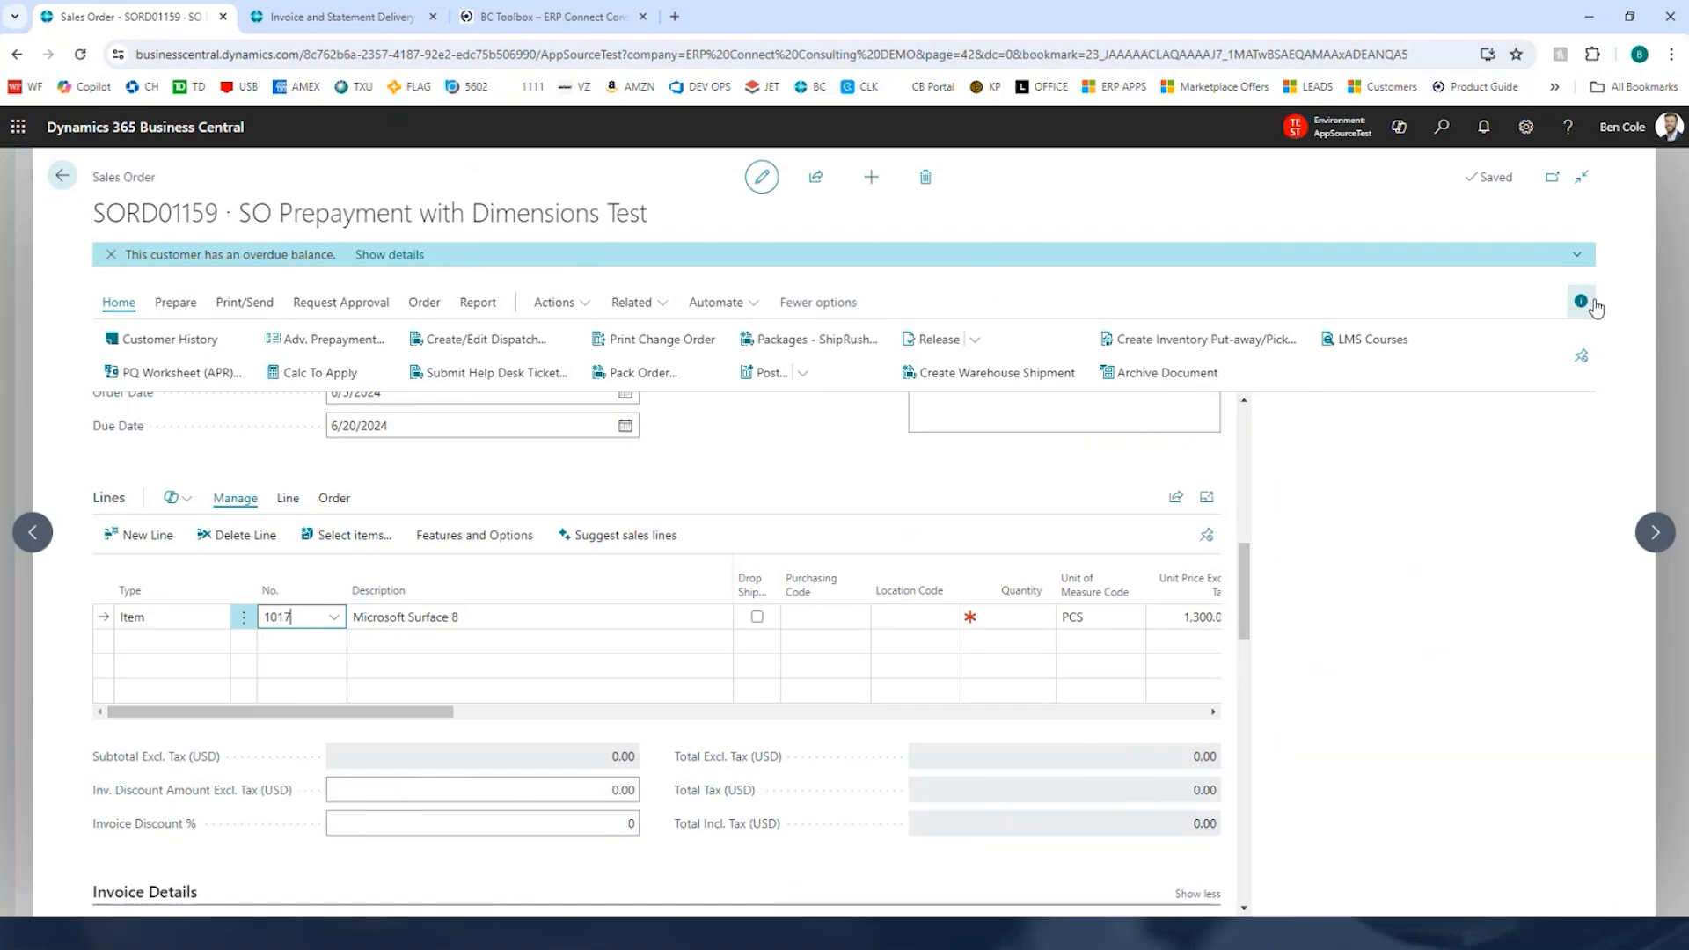
Step: Set the line's location code to DALLAS and its quantity to 1
{"action": "left_click", "coordinate": [905, 619]}
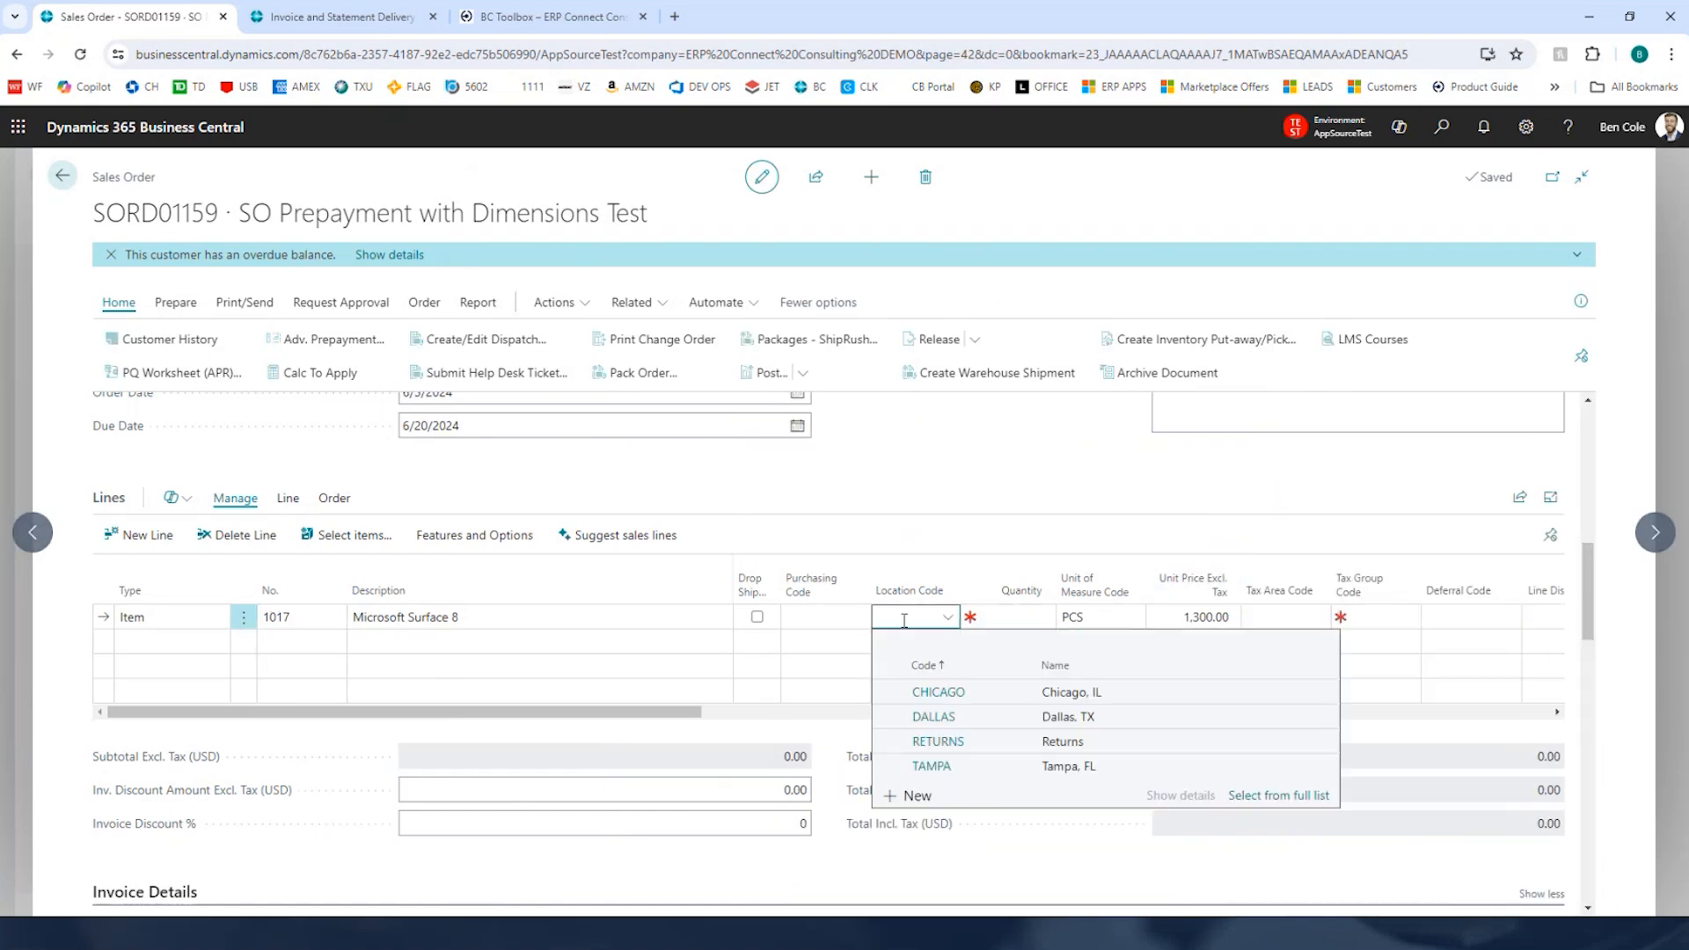
{"action": "type", "text": "DALLAS"}
{"action": "key", "text": "Tab"}
{"action": "type", "text": "1"}
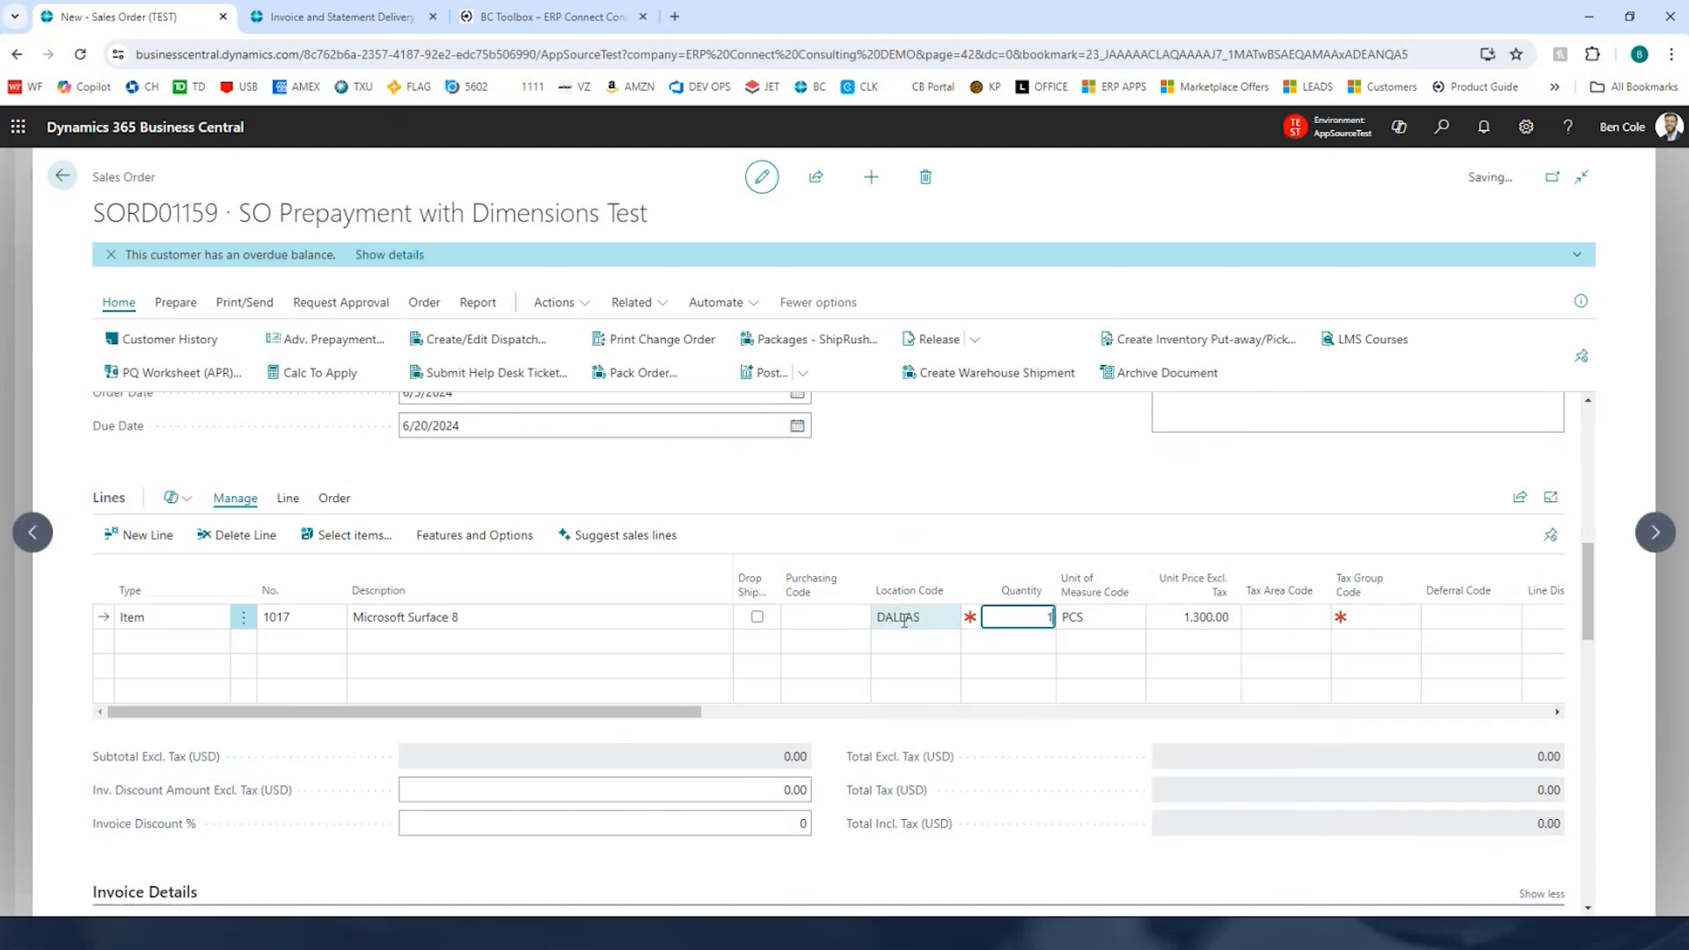
{"action": "key", "text": "Tab"}
{"action": "left_click", "coordinate": [816, 678]}
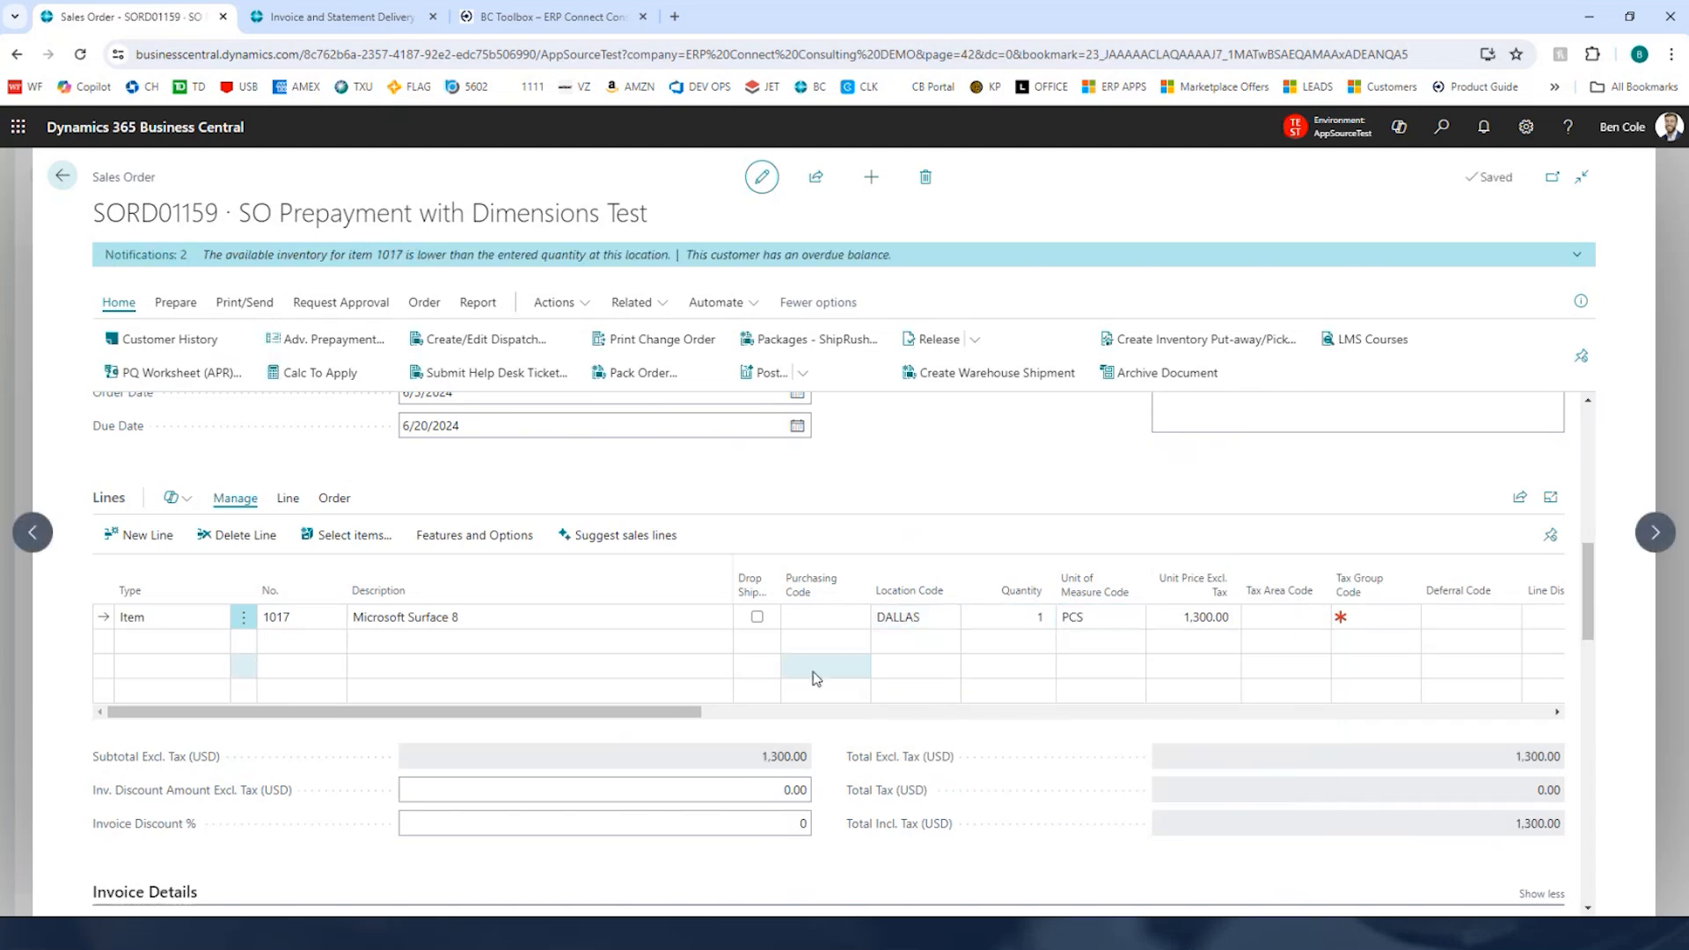
Step: Open Advanced Prepayment Management and try prepayment percents of 50, 75 and 100, ending at 100 percent
{"action": "left_click_drag", "start_coordinate": [992, 713], "coordinate": [343, 726]}
{"action": "left_click", "coordinate": [317, 341]}
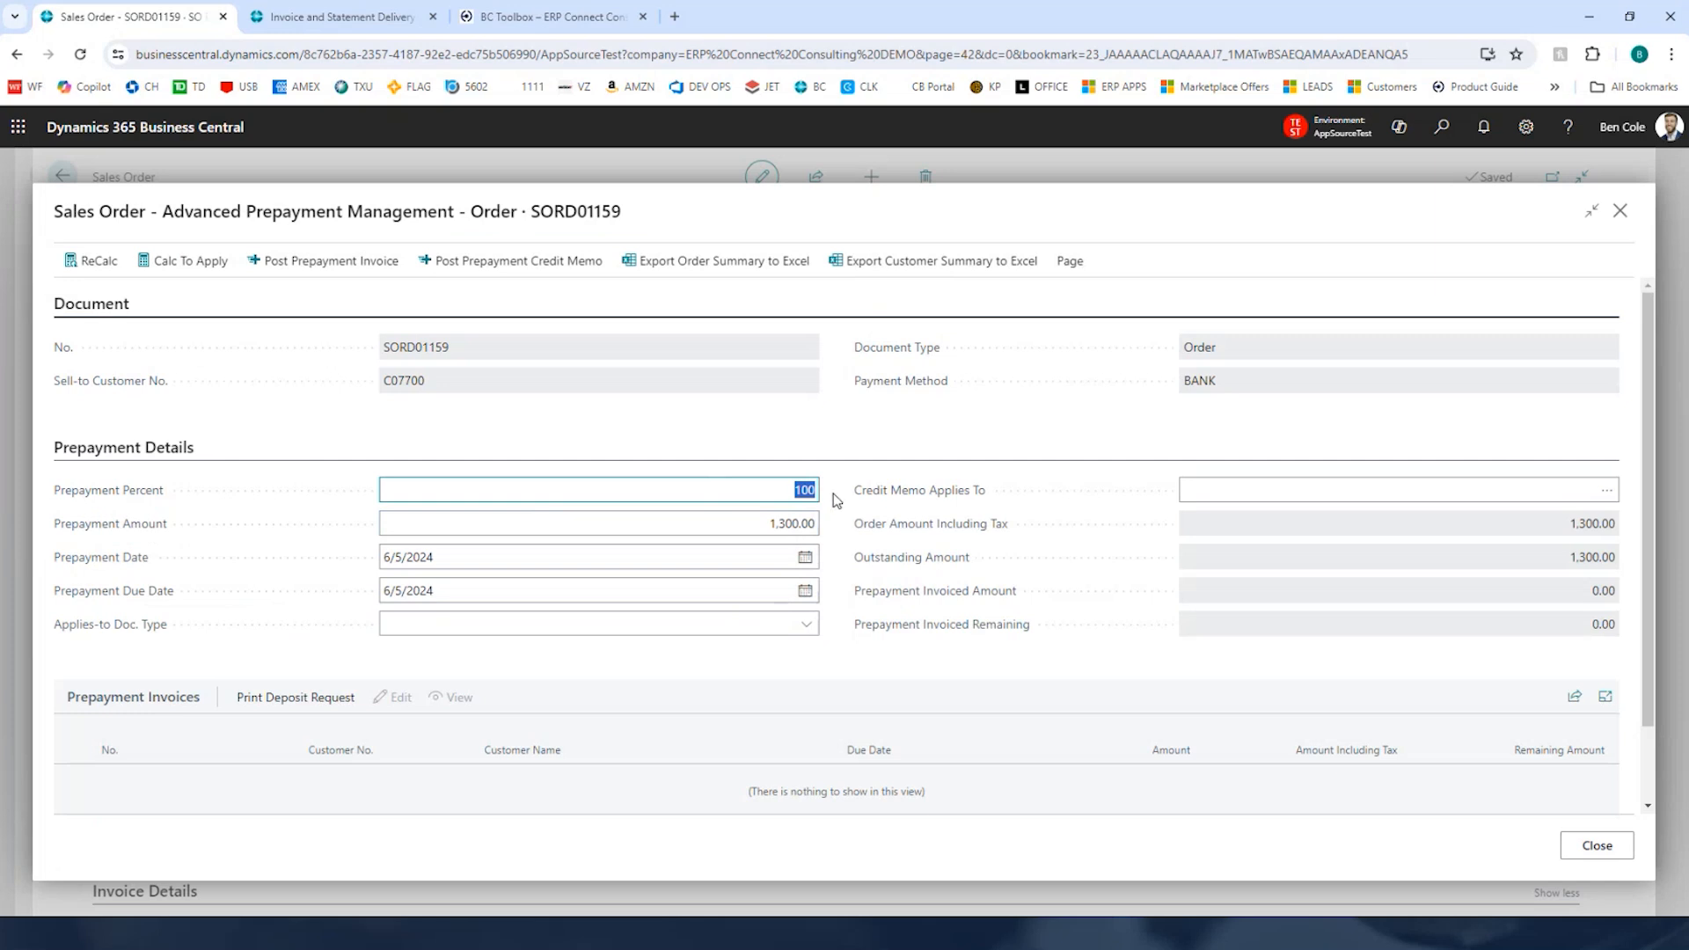
{"action": "type", "text": "50"}
{"action": "key", "text": "Tab"}
{"action": "key", "text": "shift+Tab"}
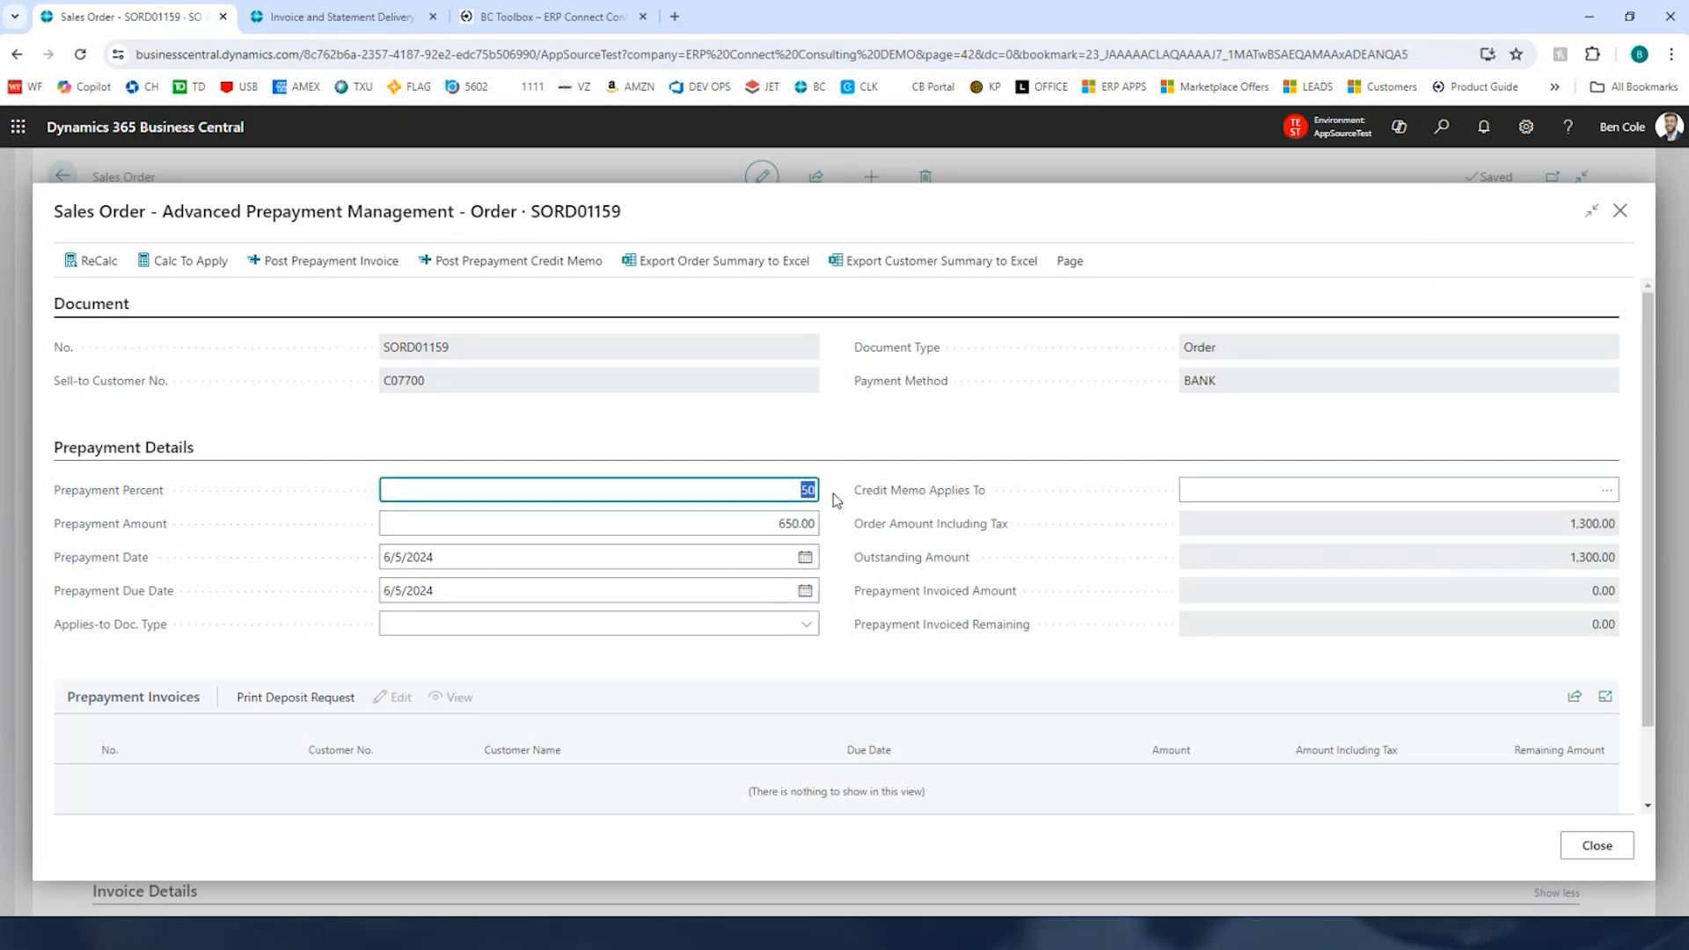
{"action": "type", "text": "75"}
{"action": "key", "text": "Tab"}
{"action": "key", "text": "shift+Tab"}
{"action": "type", "text": "100"}
{"action": "key", "text": "Tab"}
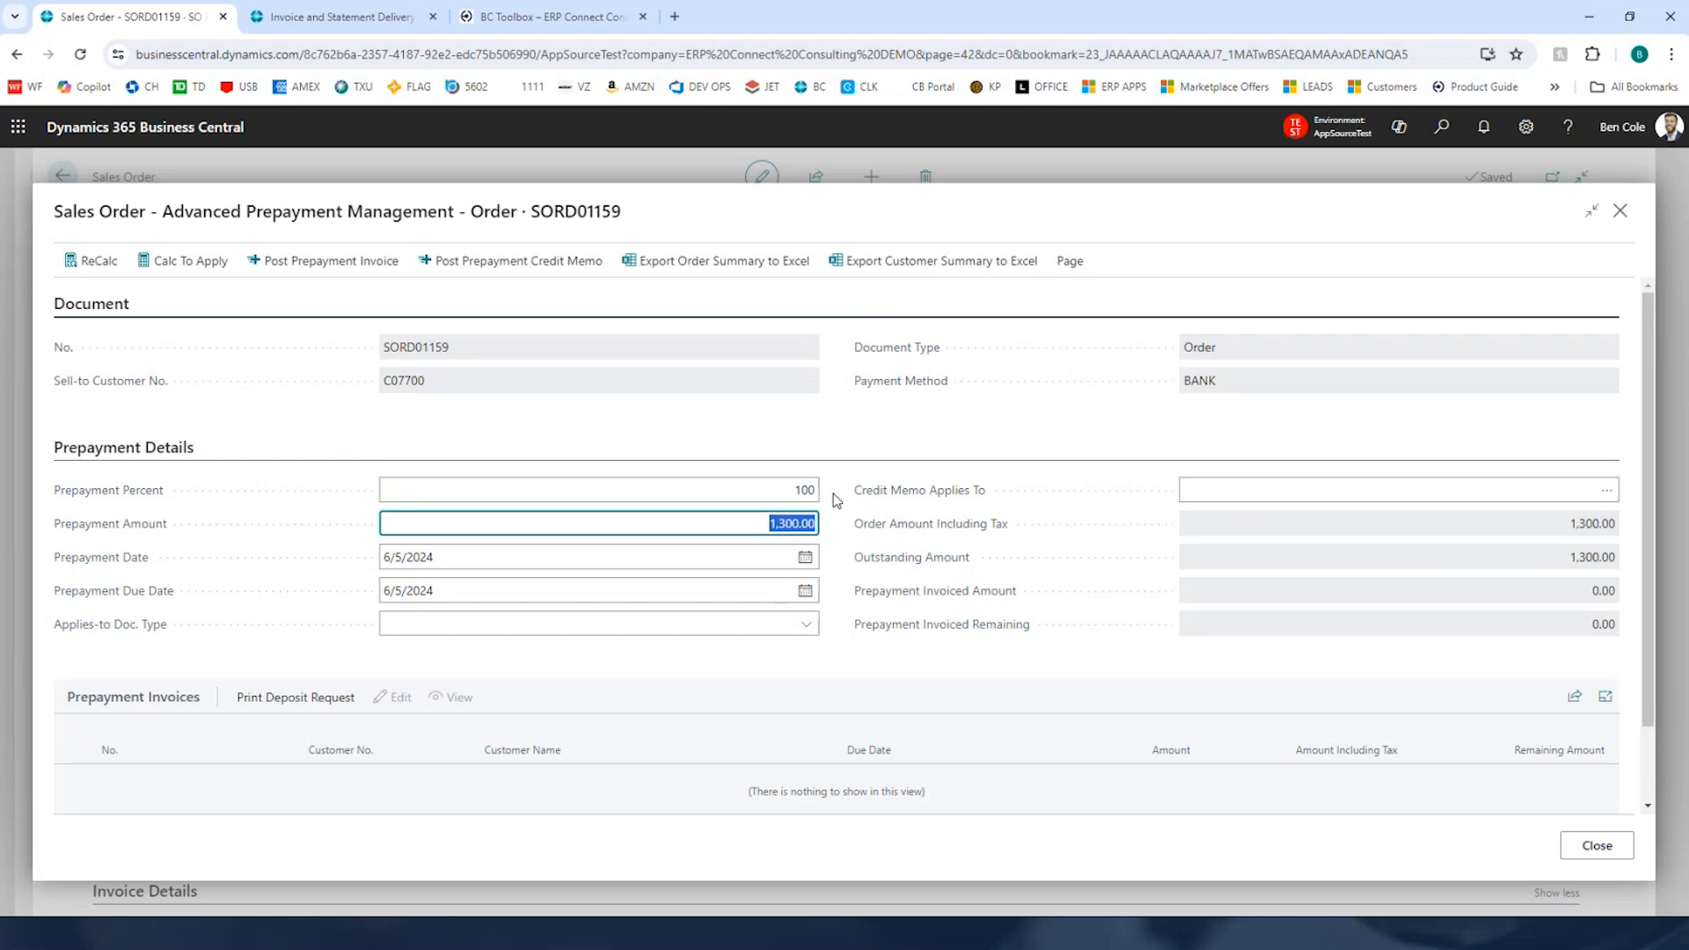
{"action": "key", "text": "shift+Tab"}
{"action": "type", "text": "50"}
{"action": "key", "text": "Tab"}
{"action": "key", "text": "shift+Tab"}
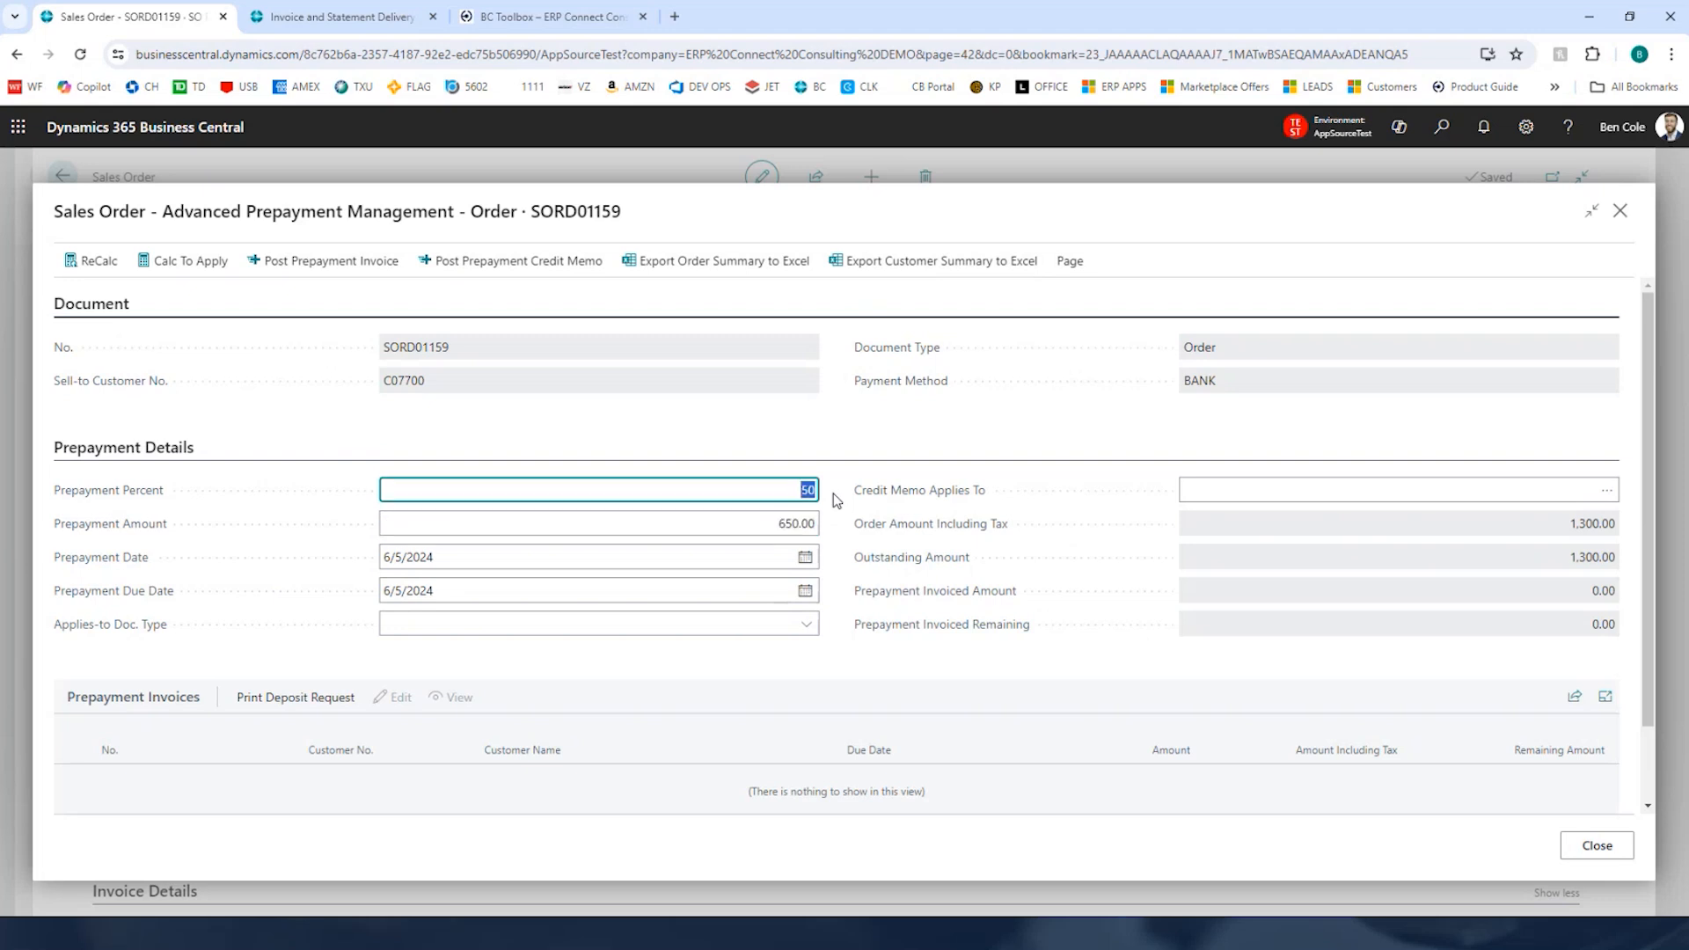
{"action": "type", "text": "100"}
{"action": "key", "text": "Tab"}
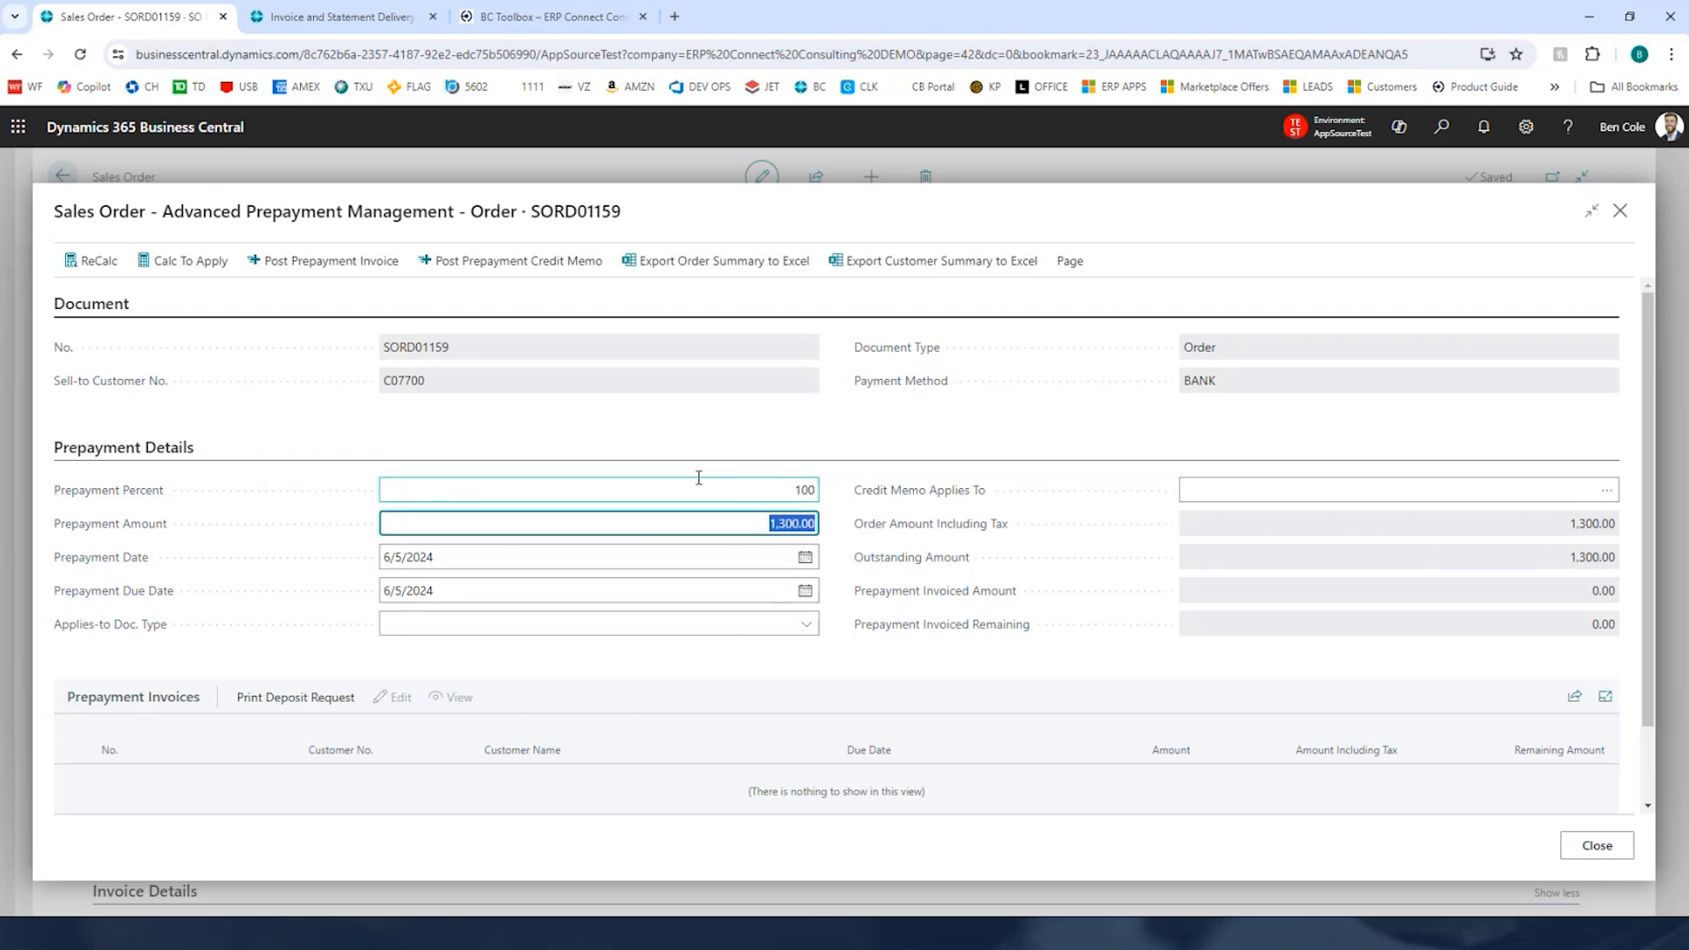
Step: Post the prepayment invoice and open the posted invoice SORD01159-01 to review its lines
{"action": "left_click", "coordinate": [344, 264]}
{"action": "left_click", "coordinate": [930, 575]}
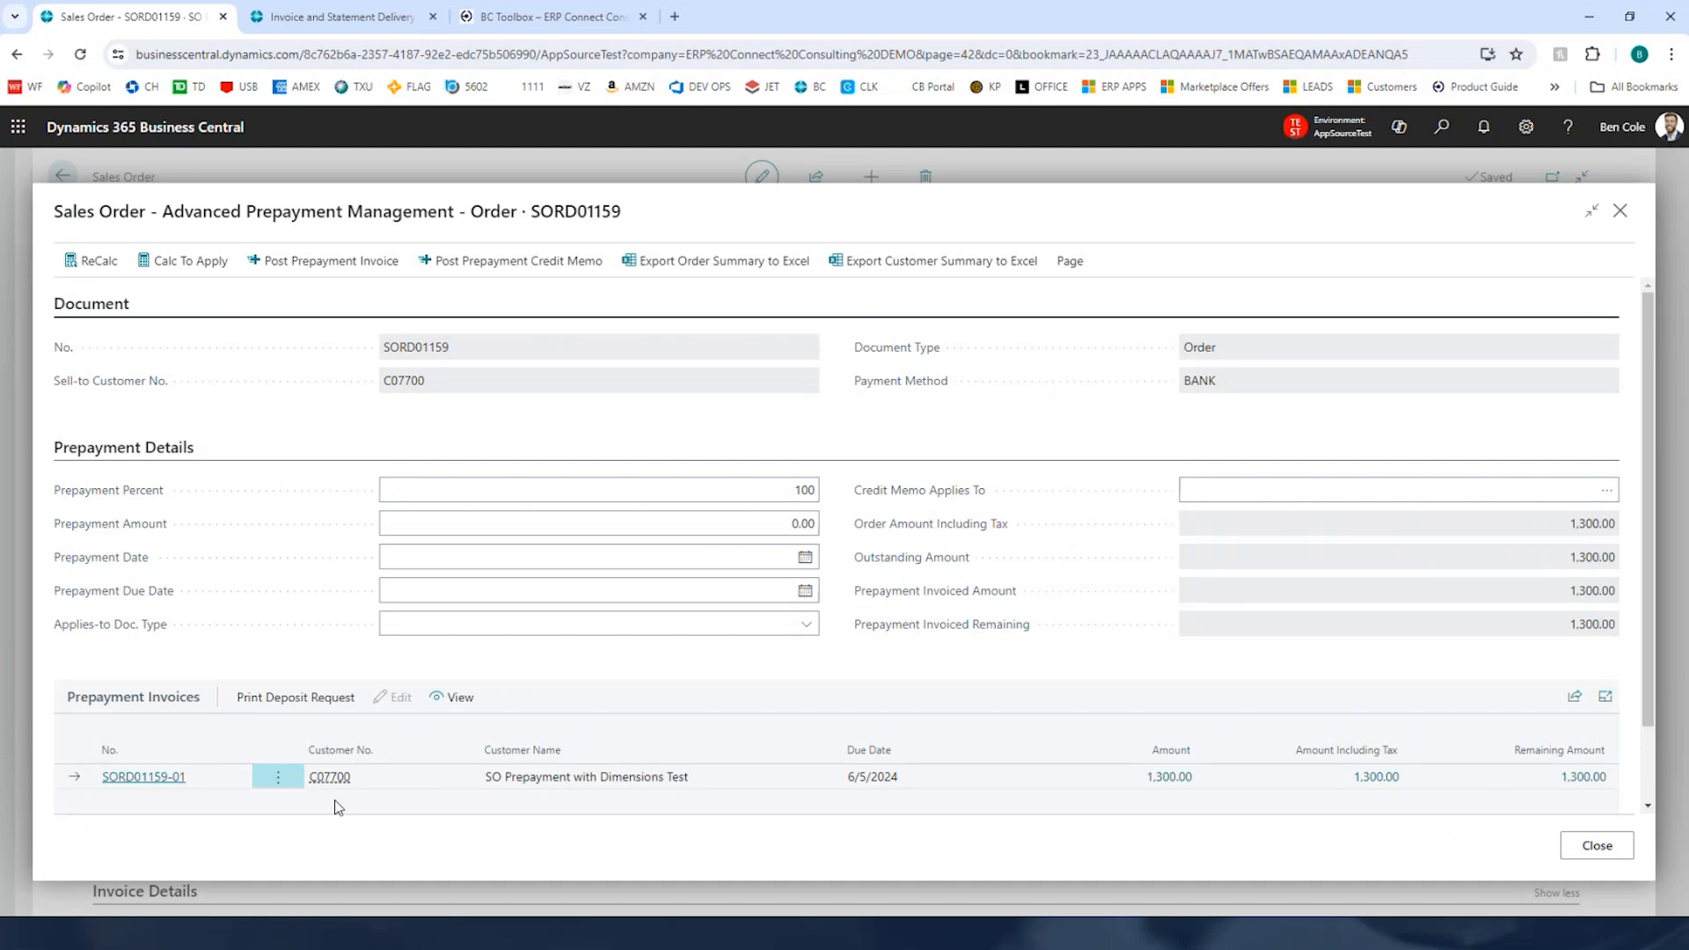
{"action": "left_click", "coordinate": [174, 782]}
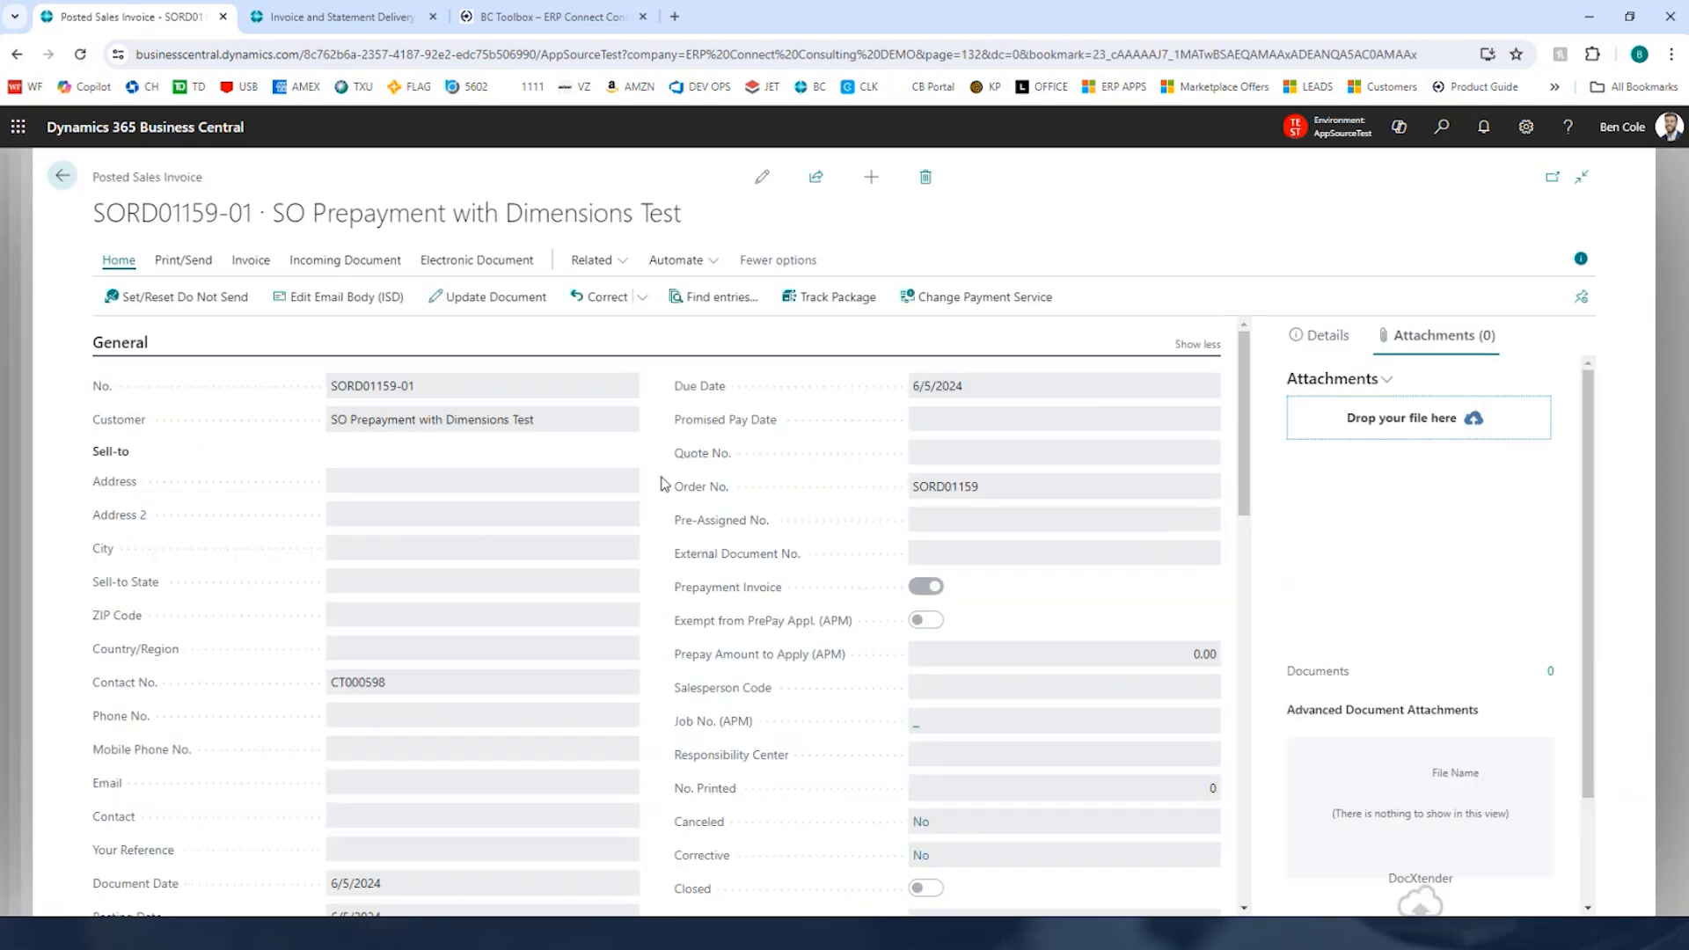
{"action": "scroll", "coordinate": [643, 453], "scroll_direction": "down", "scroll_amount": 5}
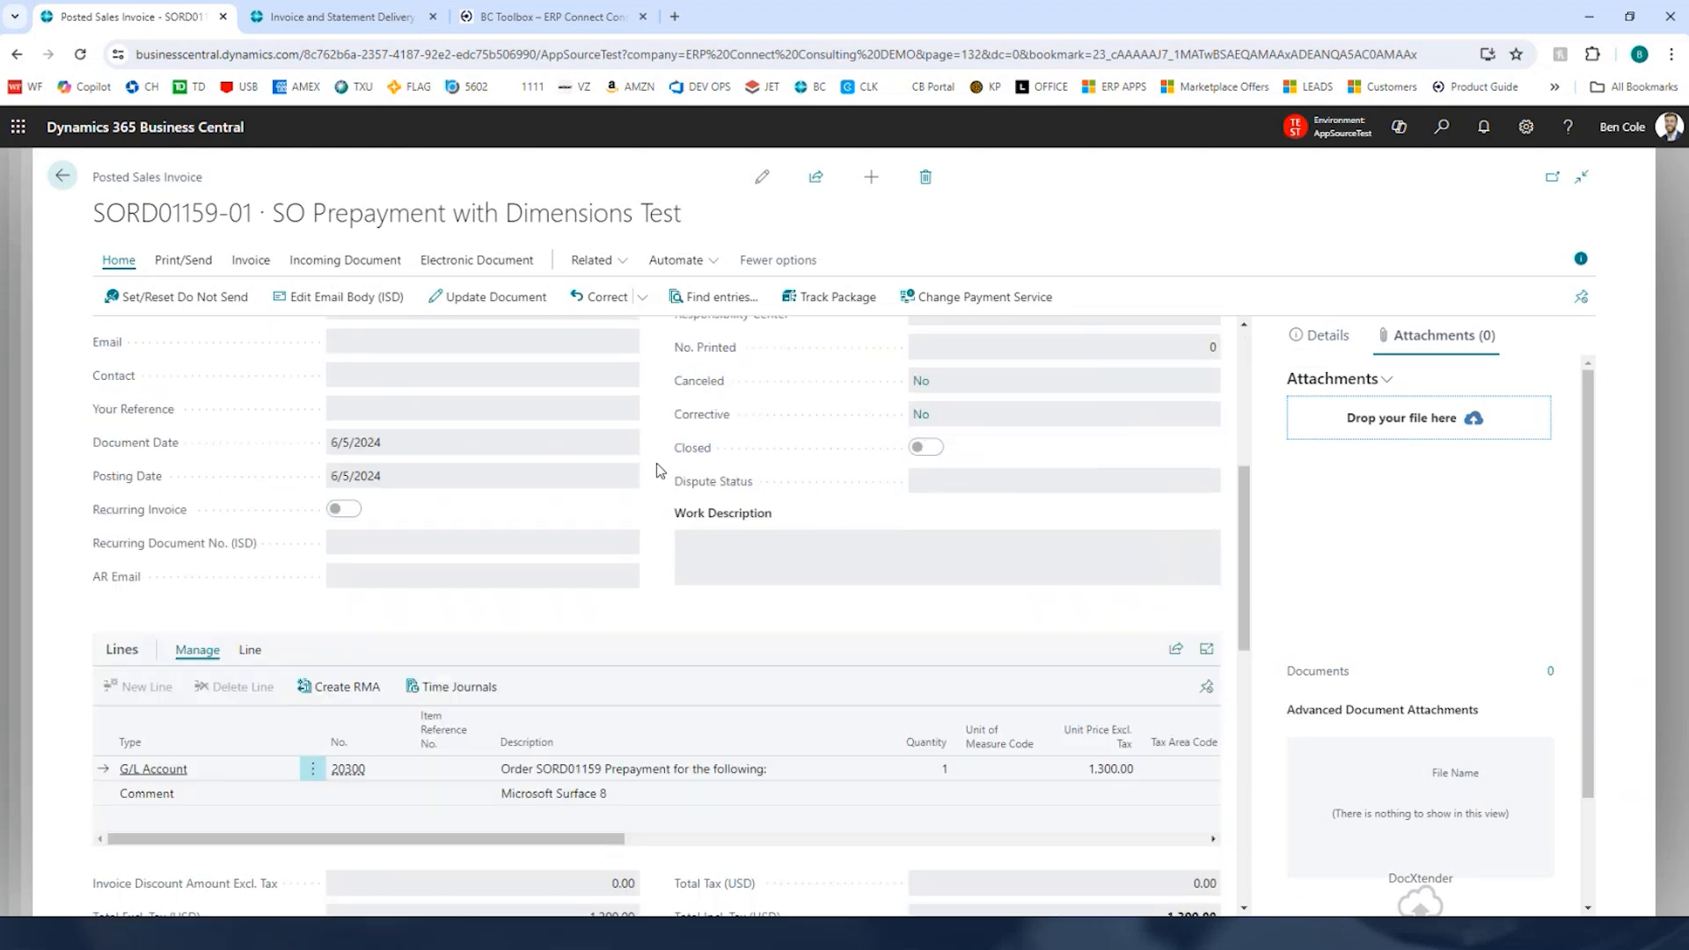
Step: Inspect the posted prepayment invoice's lines, then return to Advanced Prepayment Management
{"action": "left_click_drag", "start_coordinate": [502, 769], "coordinate": [770, 775]}
{"action": "triple_click", "coordinate": [573, 795]}
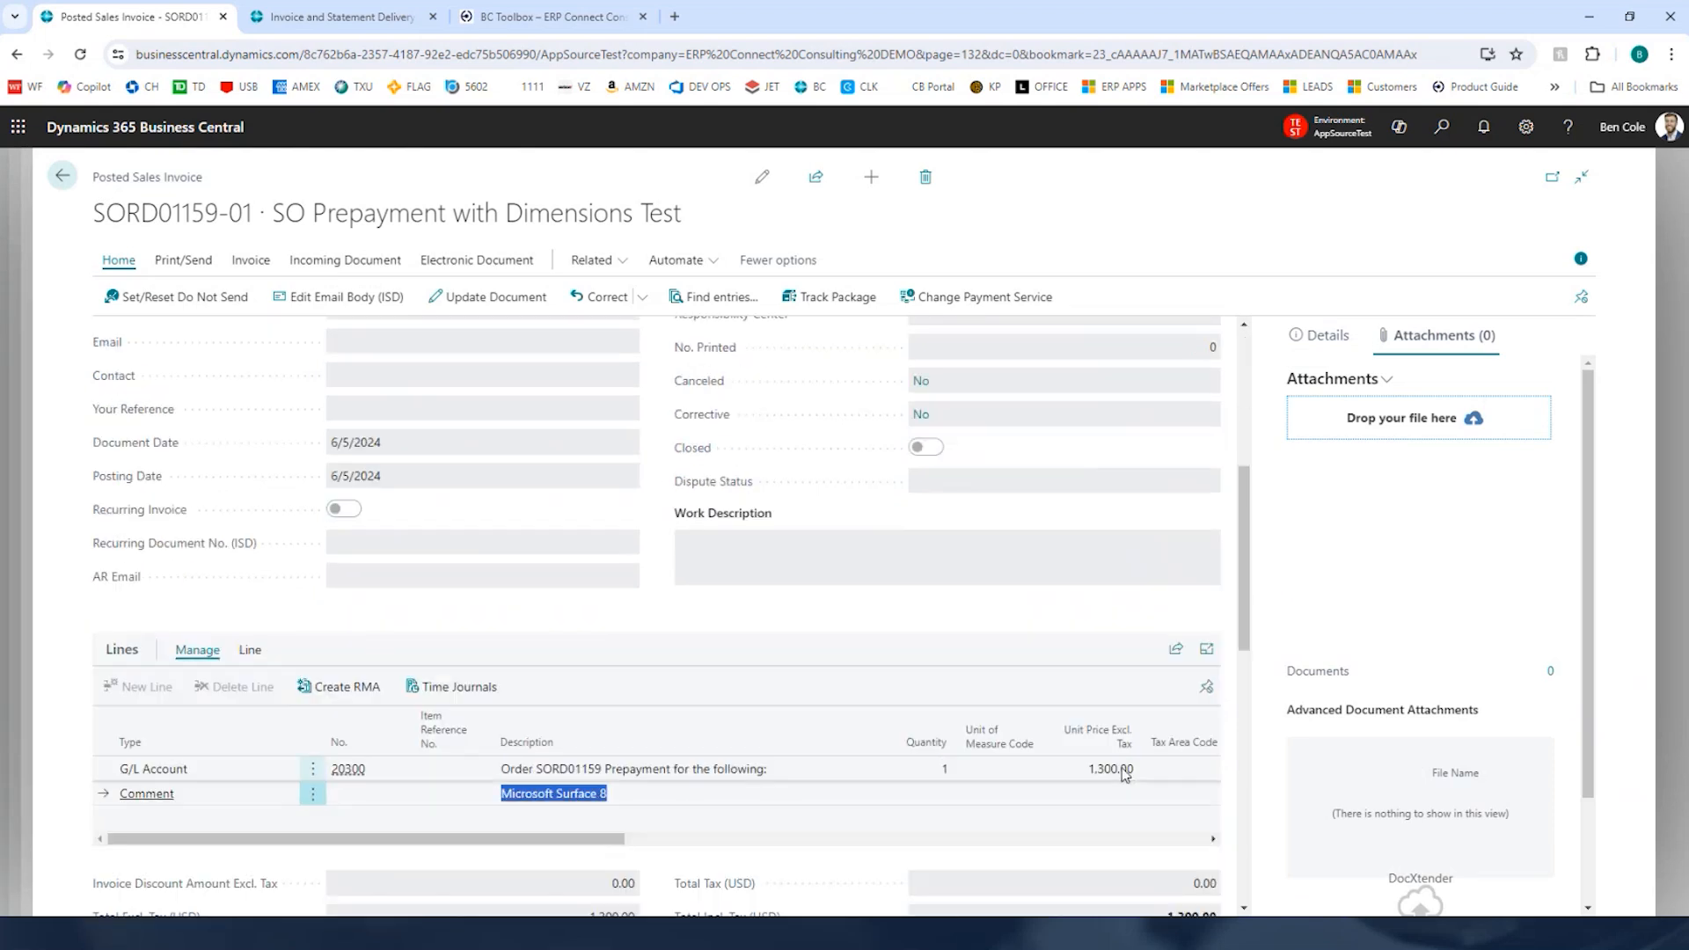
{"action": "scroll", "coordinate": [573, 795], "scroll_direction": "down", "scroll_amount": 2}
{"action": "left_click", "coordinate": [65, 176]}
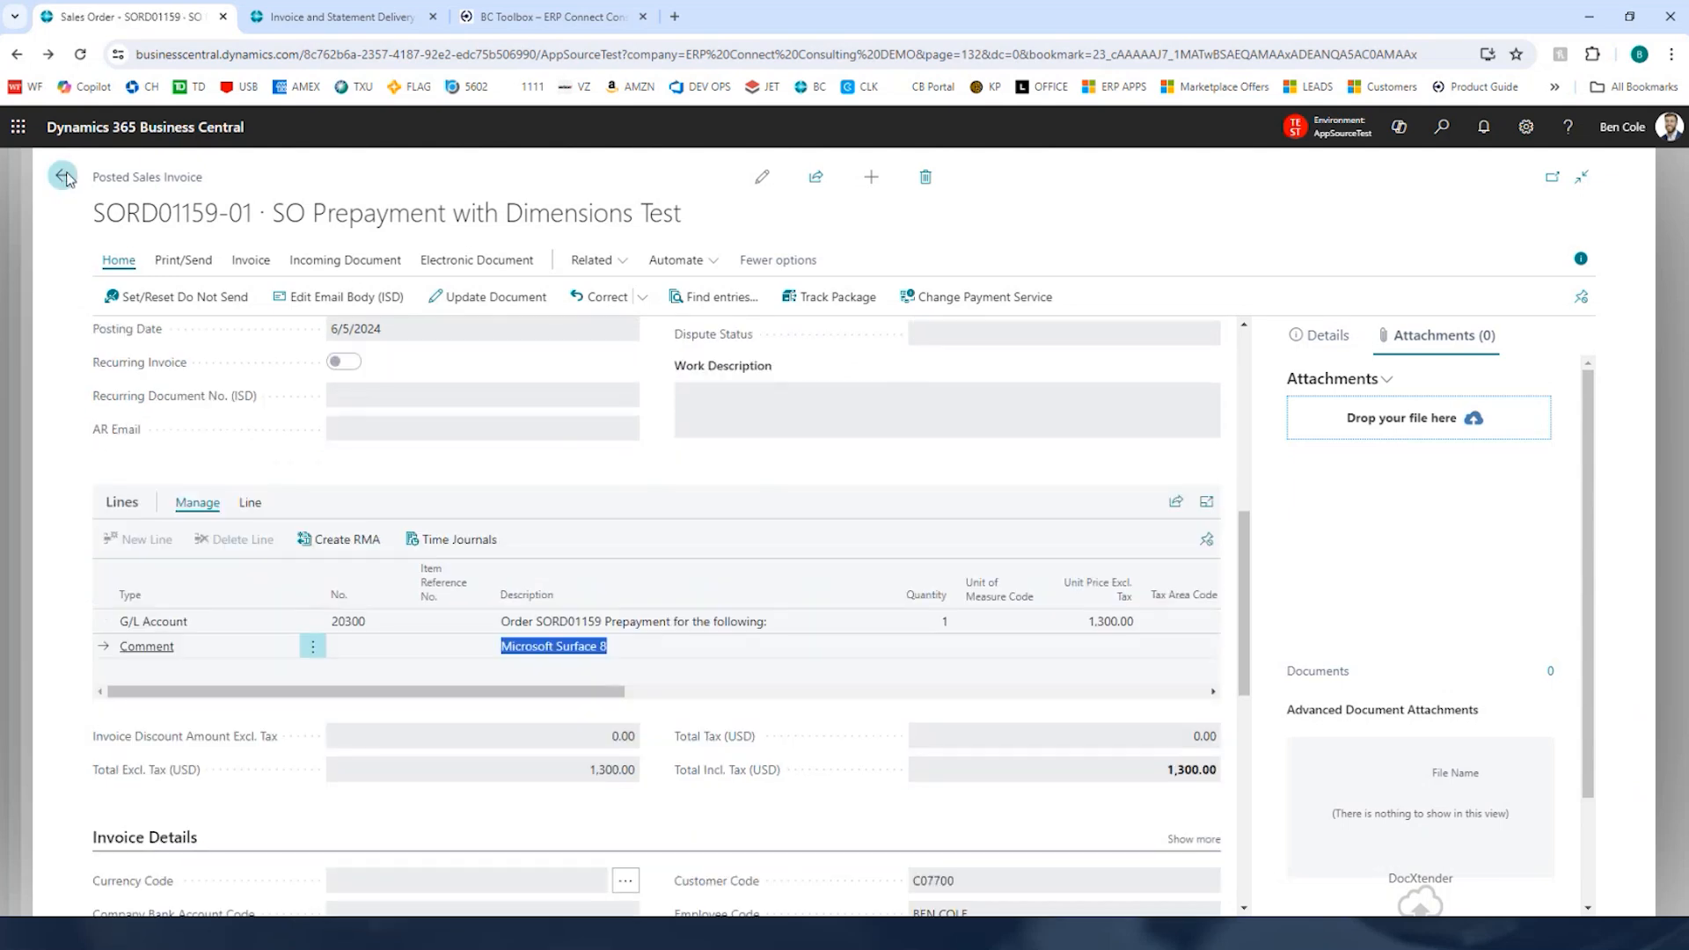
Step: Open Cash Receipt Journals and start a new receipt line with account type Customer
{"action": "left_click", "coordinate": [1442, 128]}
{"action": "type", "text": "cash receipt"}
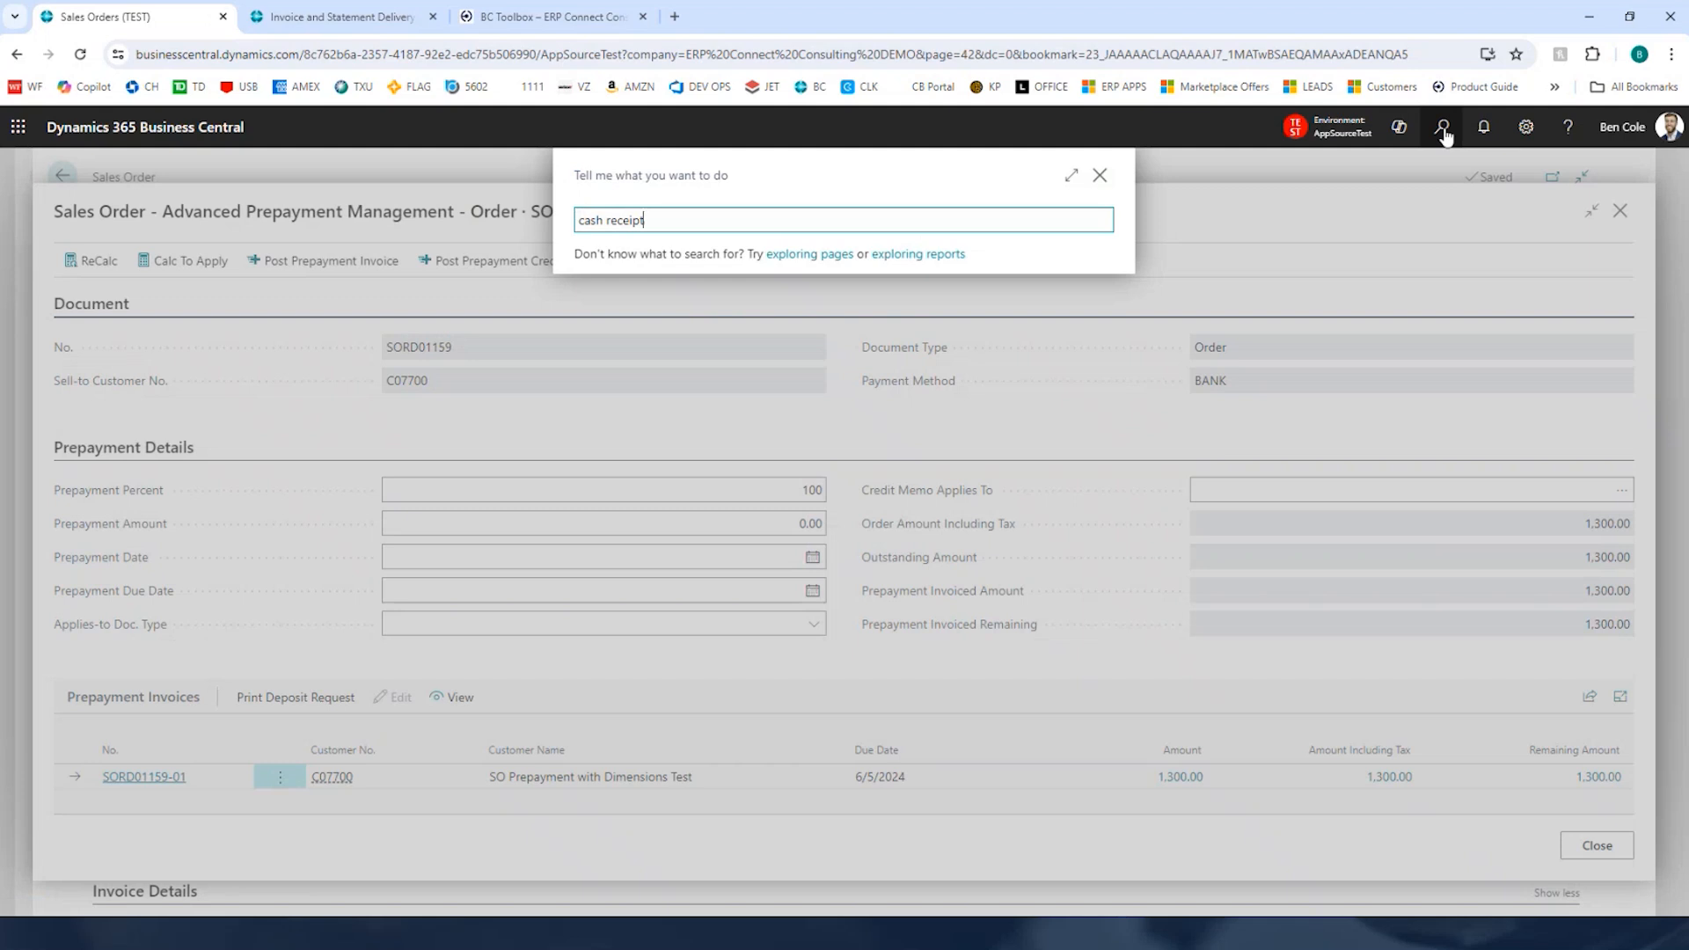
{"action": "key", "text": "Return"}
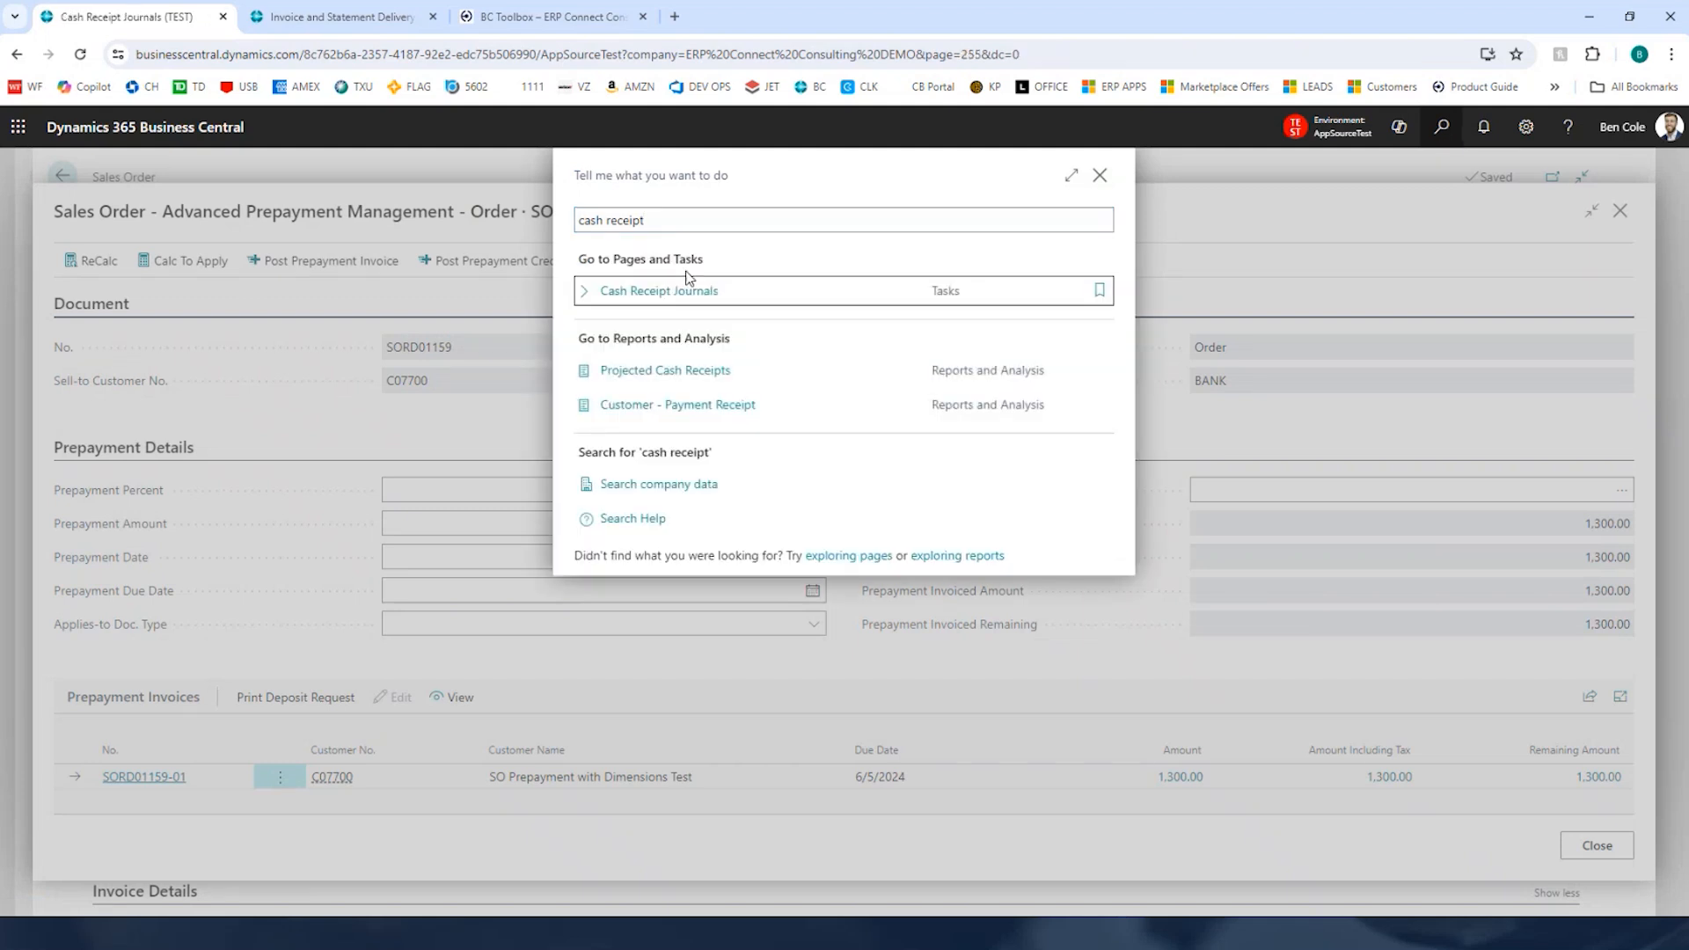
{"action": "key", "text": "Tab"}
{"action": "key", "text": "Tab"}
{"action": "key", "text": "Tab"}
{"action": "type", "text": "c"}
{"action": "key", "text": "Tab"}
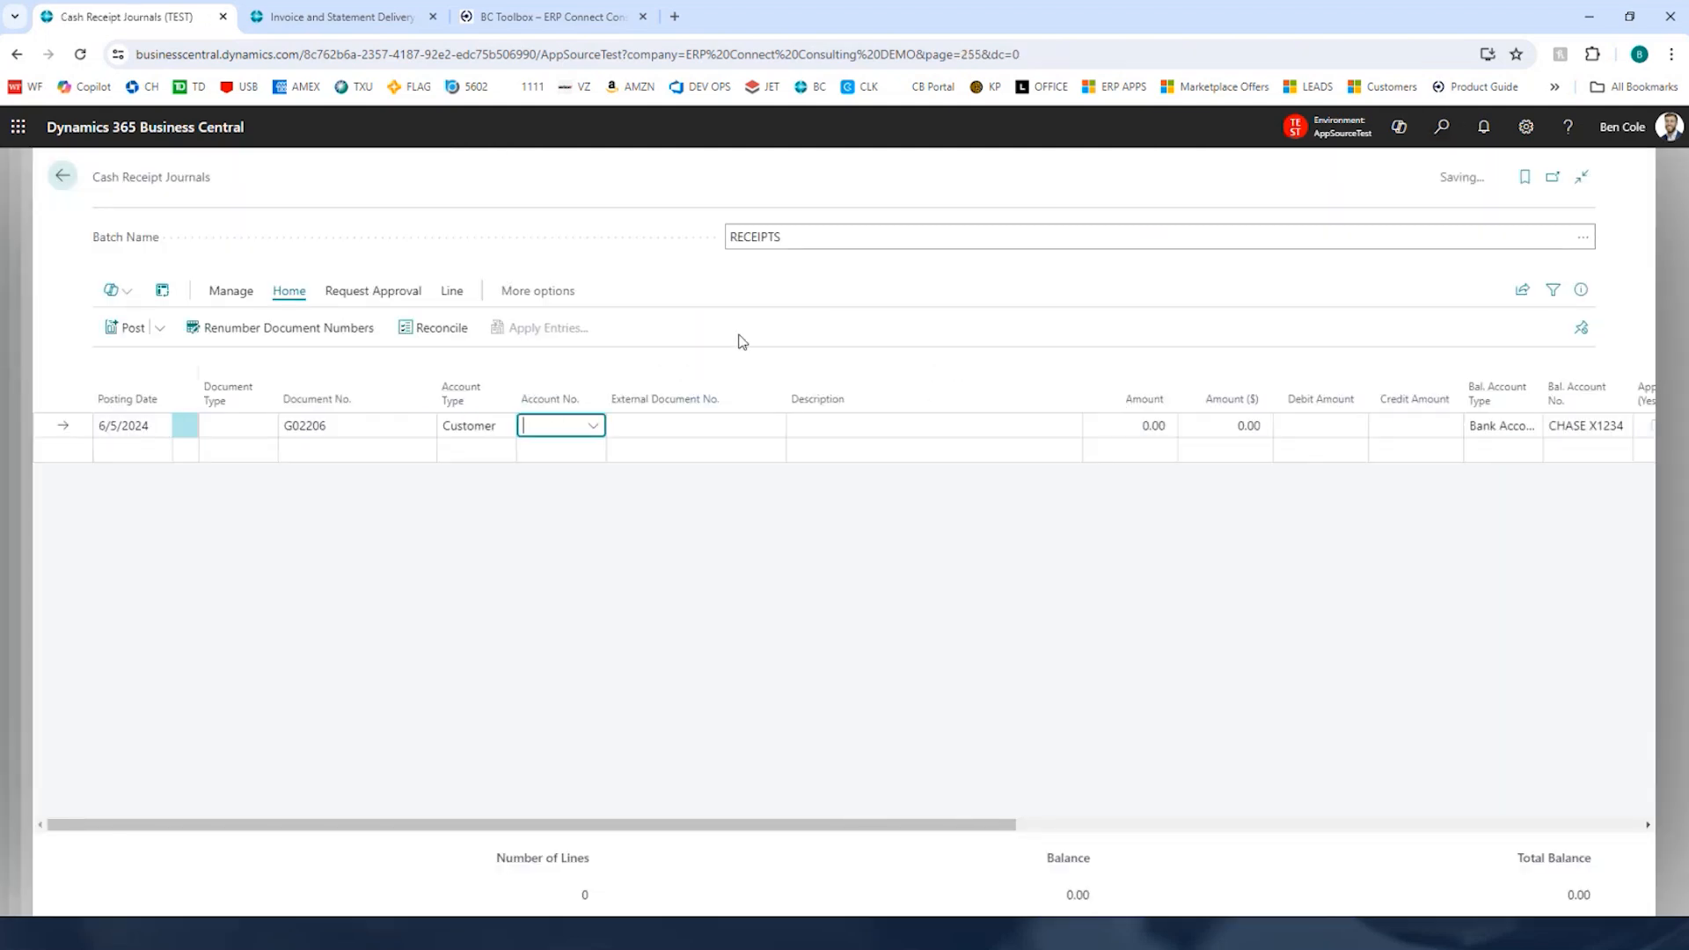
Step: Choose customer C07700, SO Prepayment with Dimensions Test, as the receipt line's account
{"action": "type", "text": "SO"}
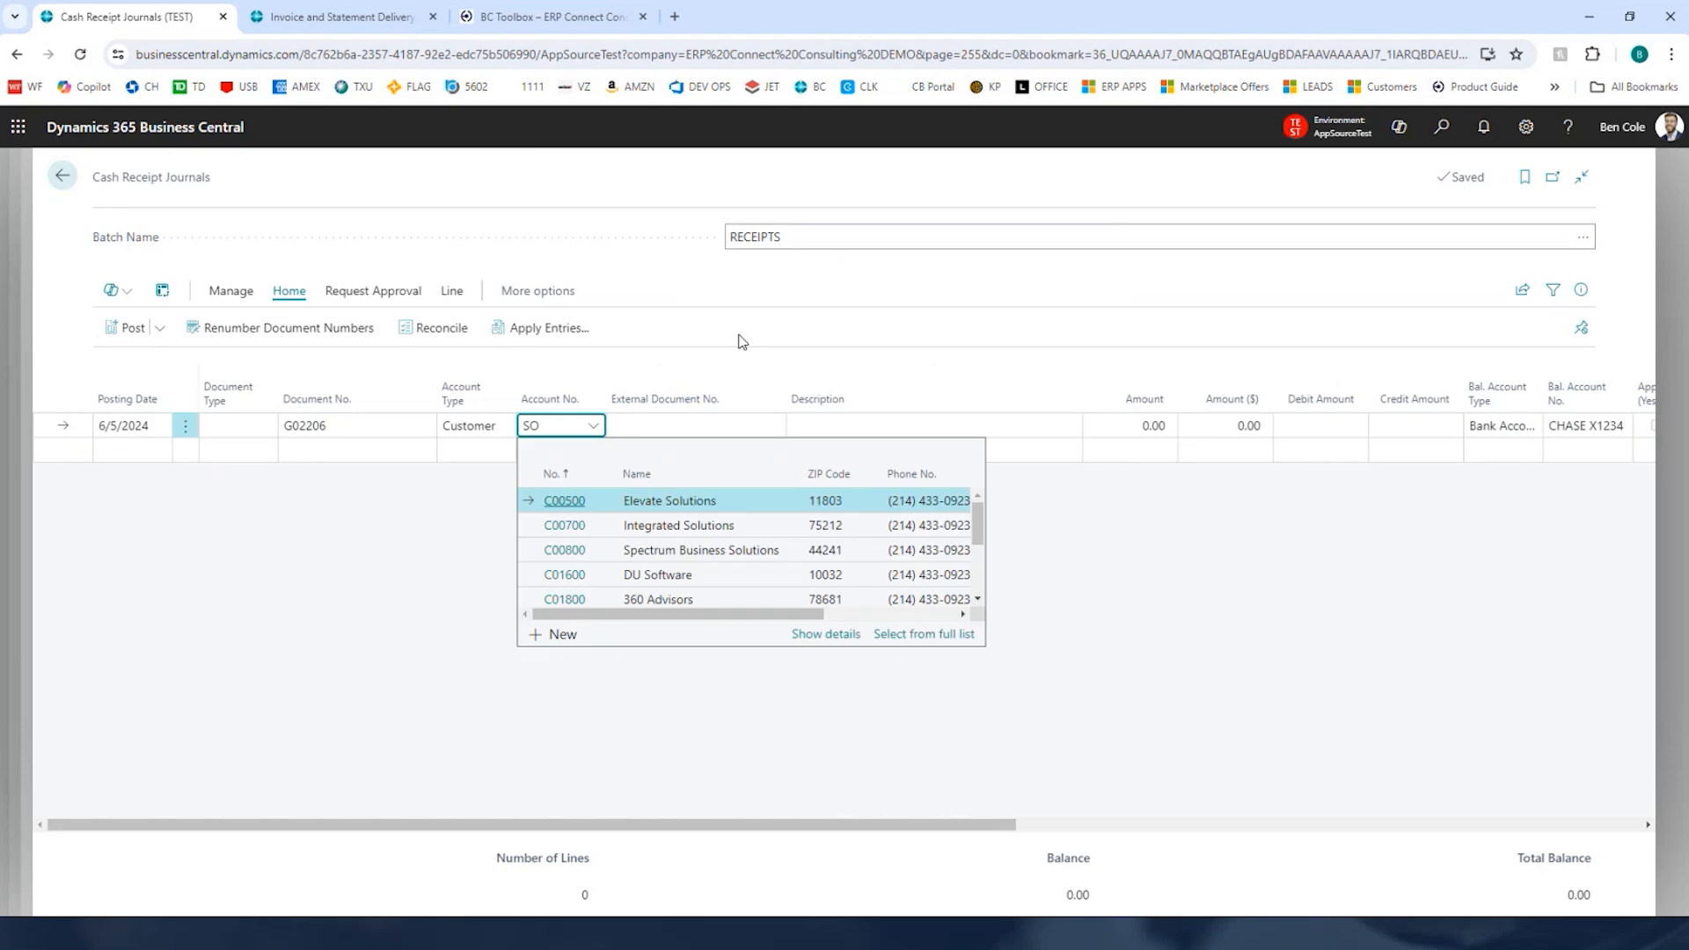
{"action": "key", "text": "Down"}
{"action": "key", "text": "Down"}
{"action": "key", "text": "Down"}
{"action": "key", "text": "Down"}
{"action": "key", "text": "Down"}
{"action": "key", "text": "Down"}
{"action": "key", "text": "Down"}
{"action": "key", "text": "Down"}
{"action": "key", "text": "Down"}
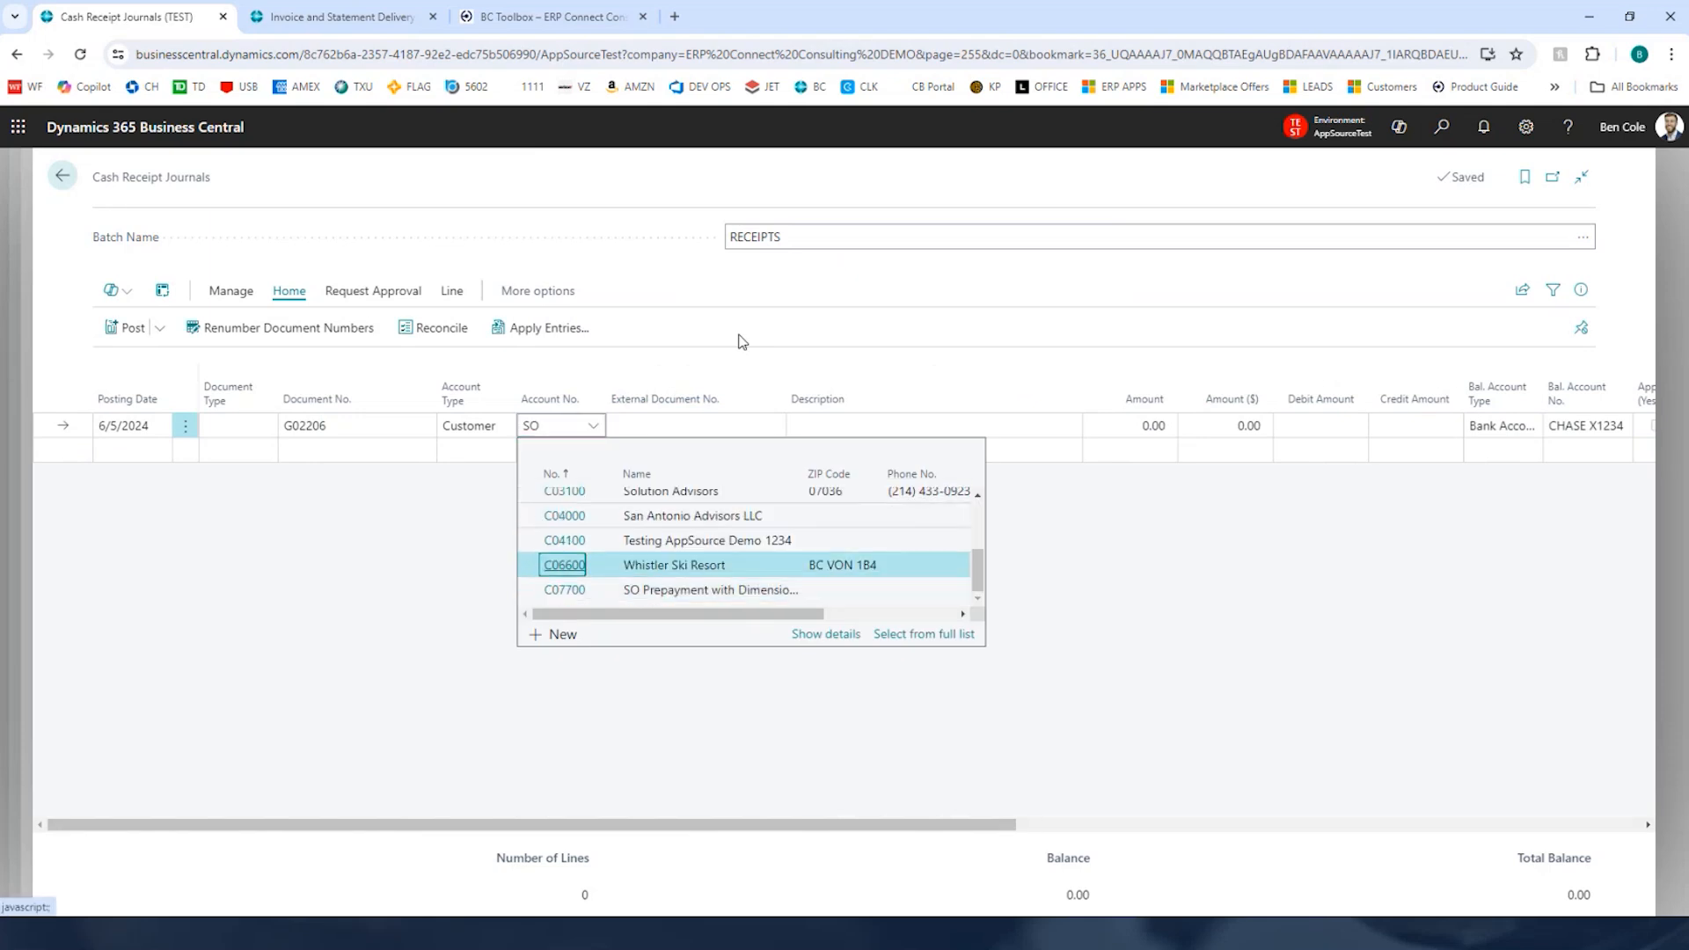
{"action": "key", "text": "Tab"}
{"action": "key", "text": "Tab"}
{"action": "key", "text": "Tab"}
{"action": "key", "text": "Tab"}
{"action": "key", "text": "Tab"}
{"action": "key", "text": "Tab"}
{"action": "key", "text": "Tab"}
{"action": "key", "text": "Tab"}
{"action": "key", "text": "Tab"}
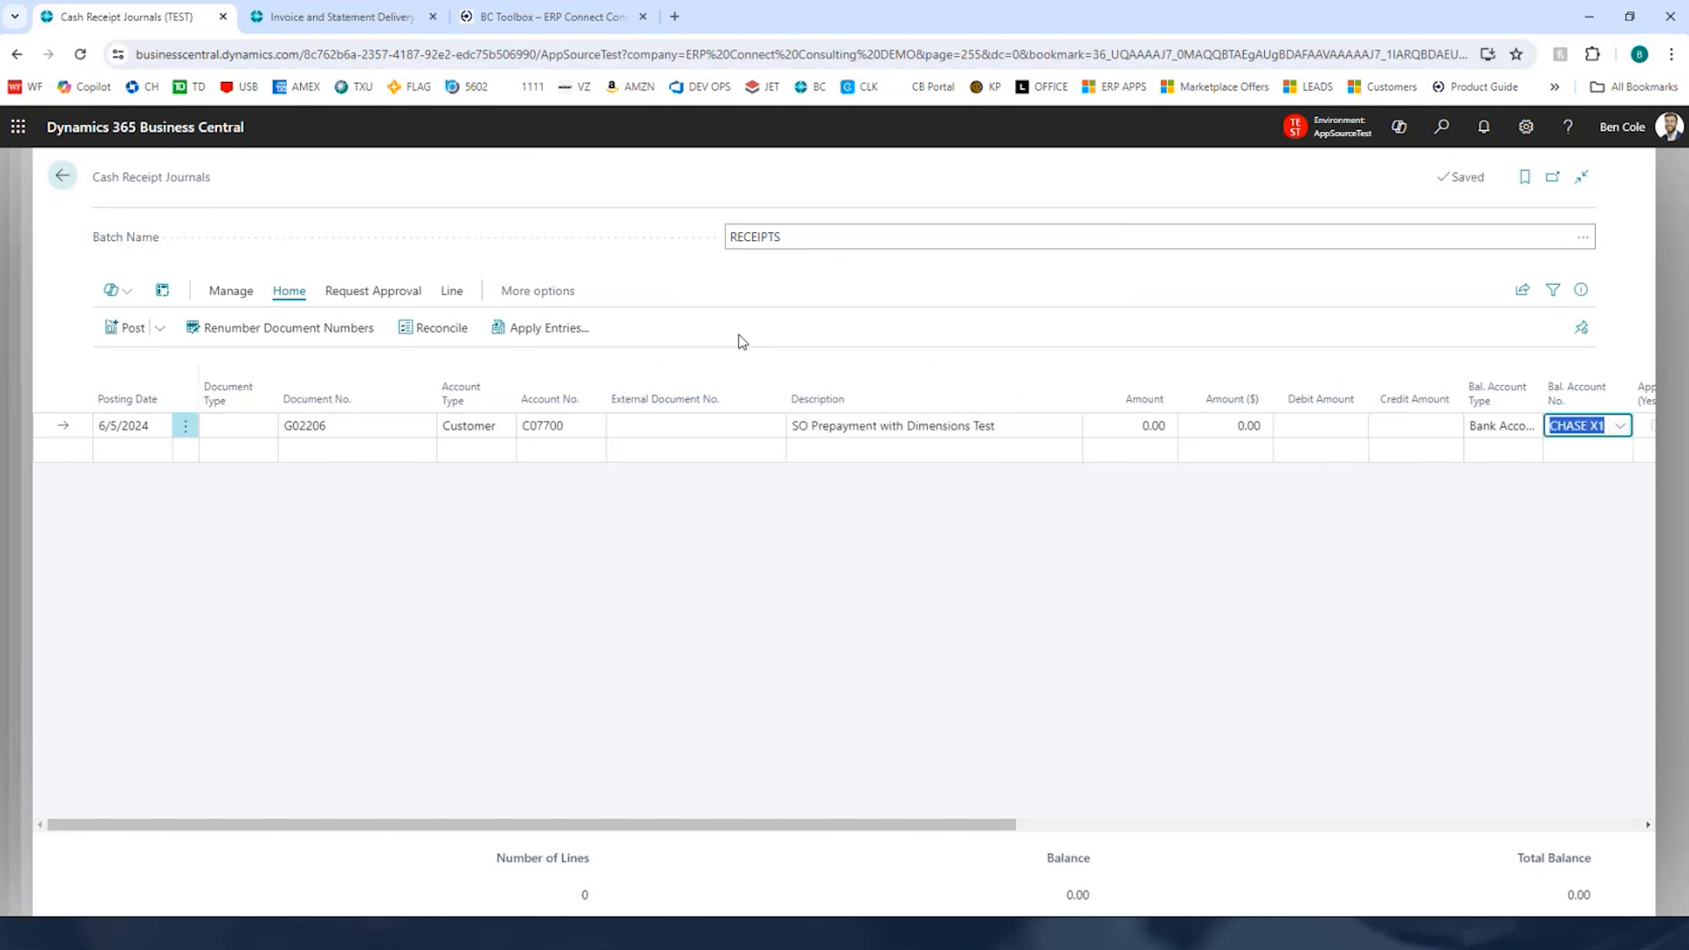
Step: Apply the receipt to prepayment invoice SORD01159-01
{"action": "key", "text": "shift+F11"}
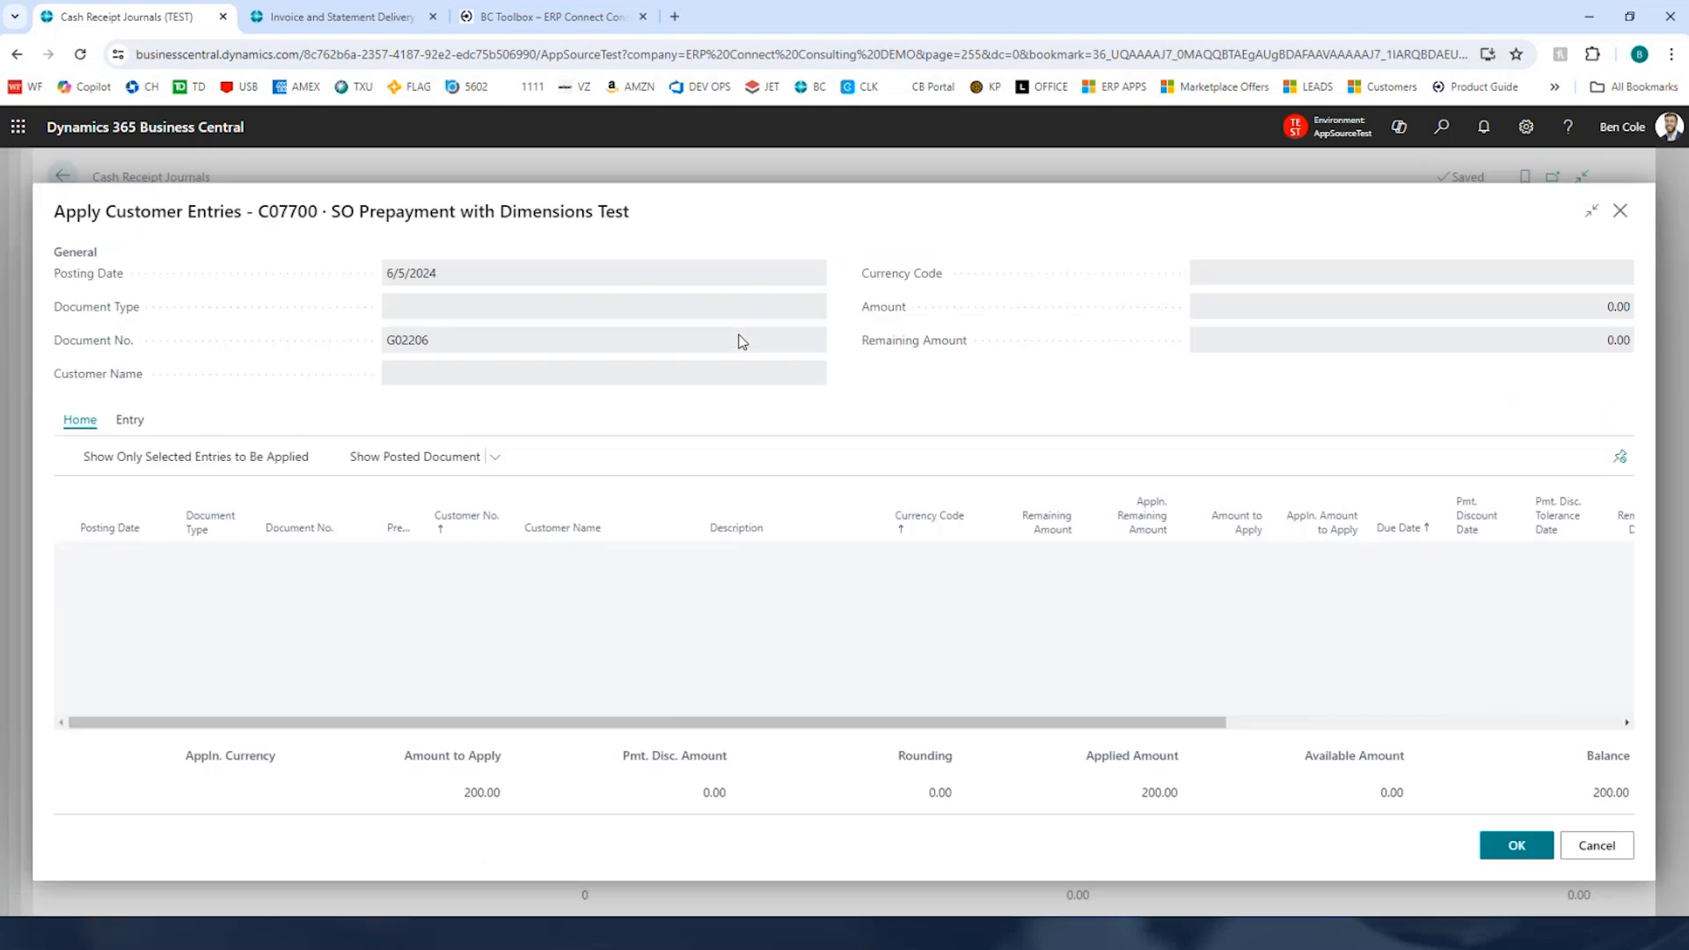
{"action": "left_click", "coordinate": [1028, 690]}
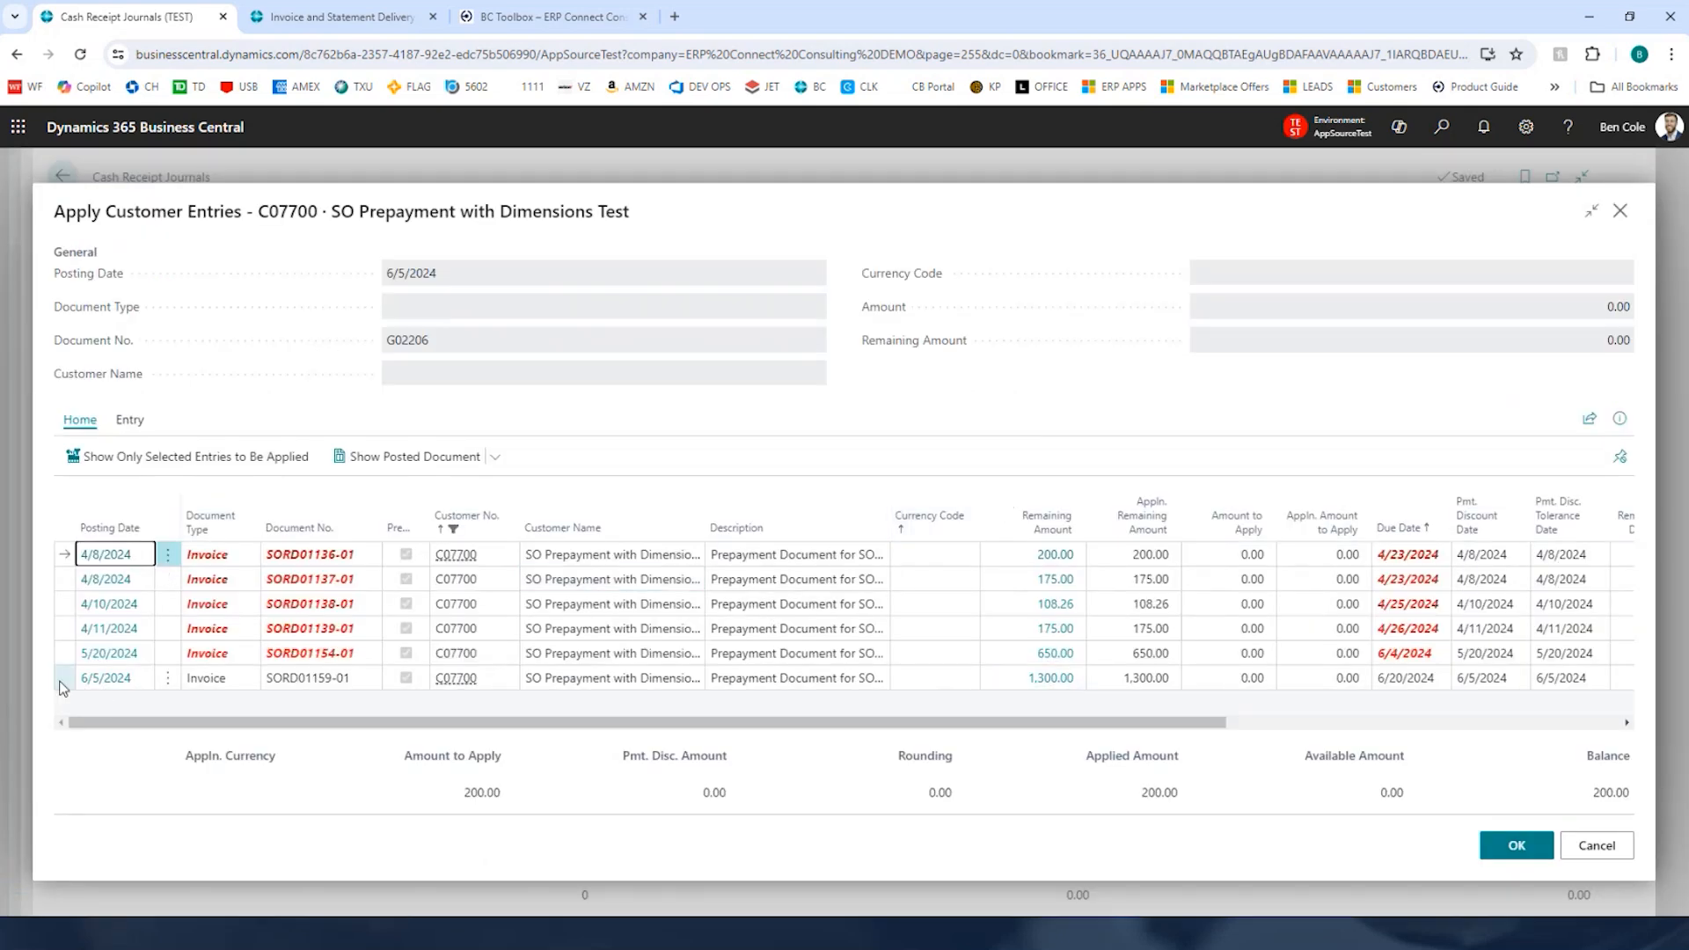
{"action": "left_click", "coordinate": [1487, 847]}
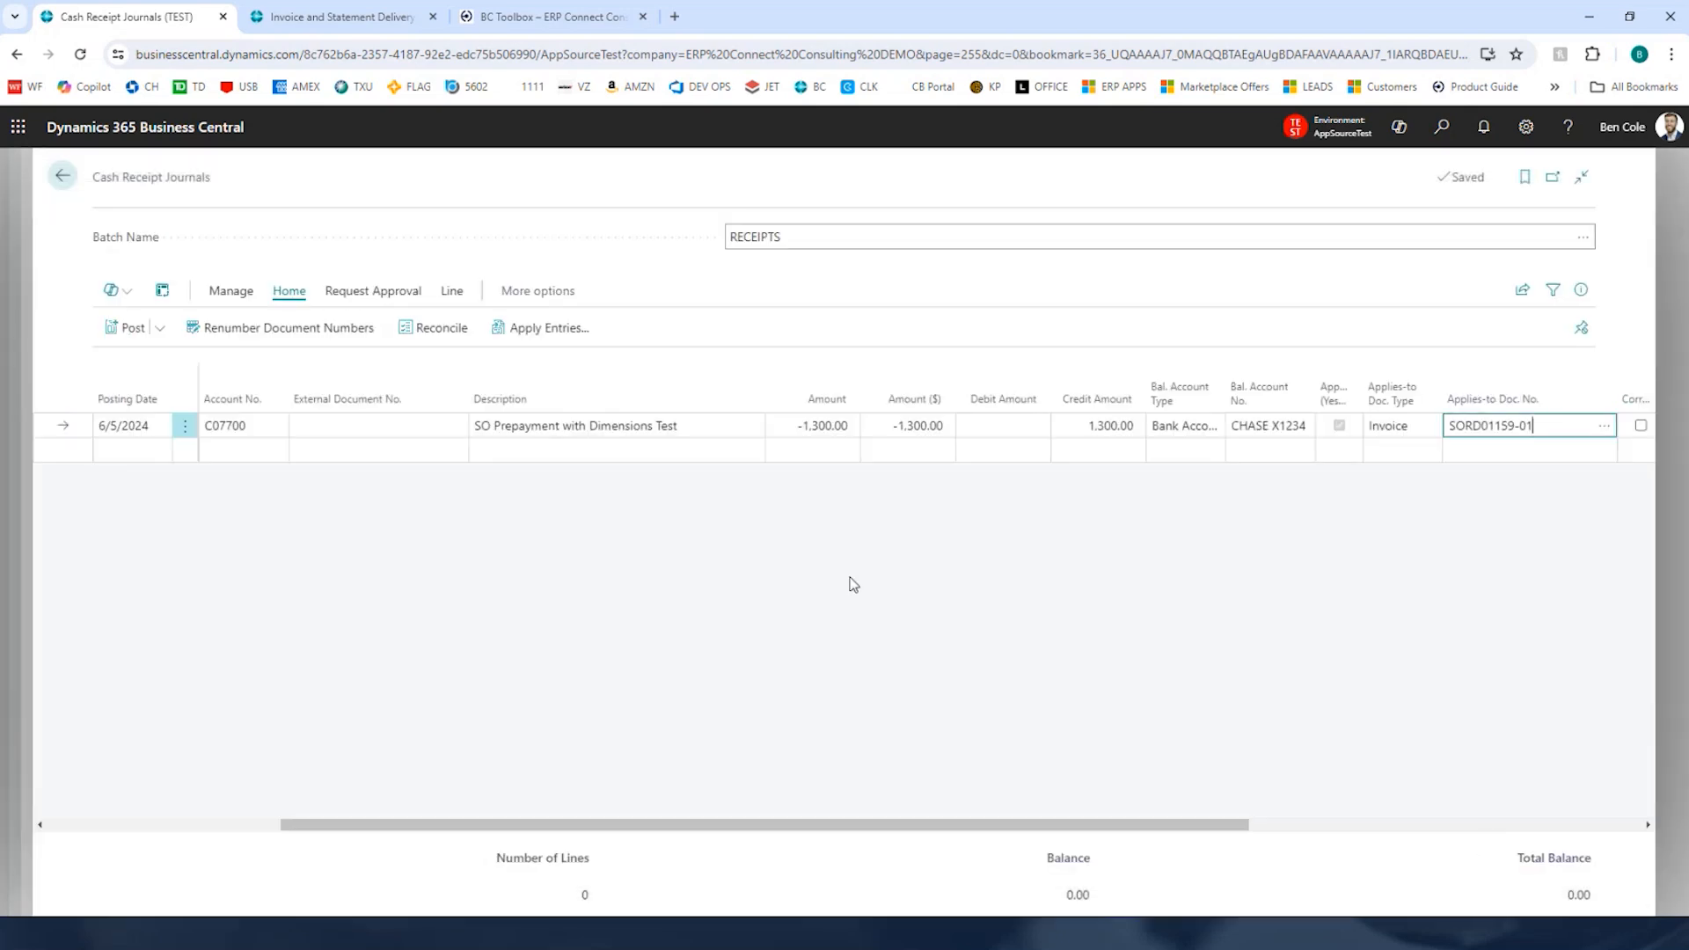
Step: Post the cash receipt journal
{"action": "left_click", "coordinate": [127, 327]}
{"action": "key", "text": "Return"}
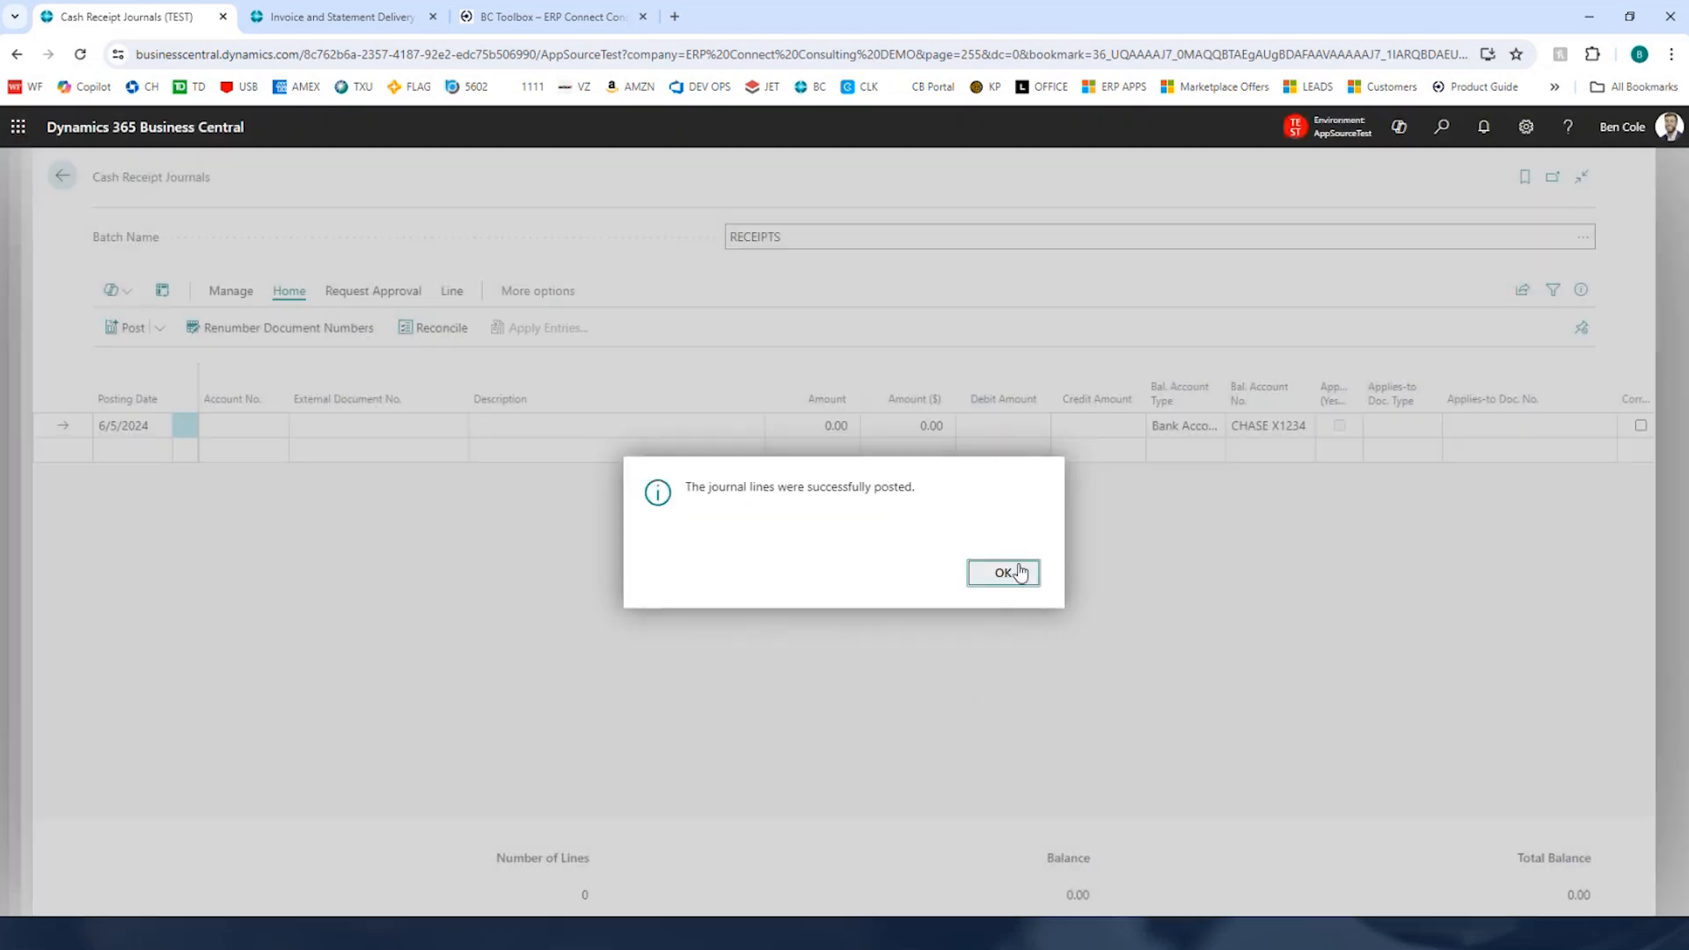
{"action": "left_click", "coordinate": [1016, 573]}
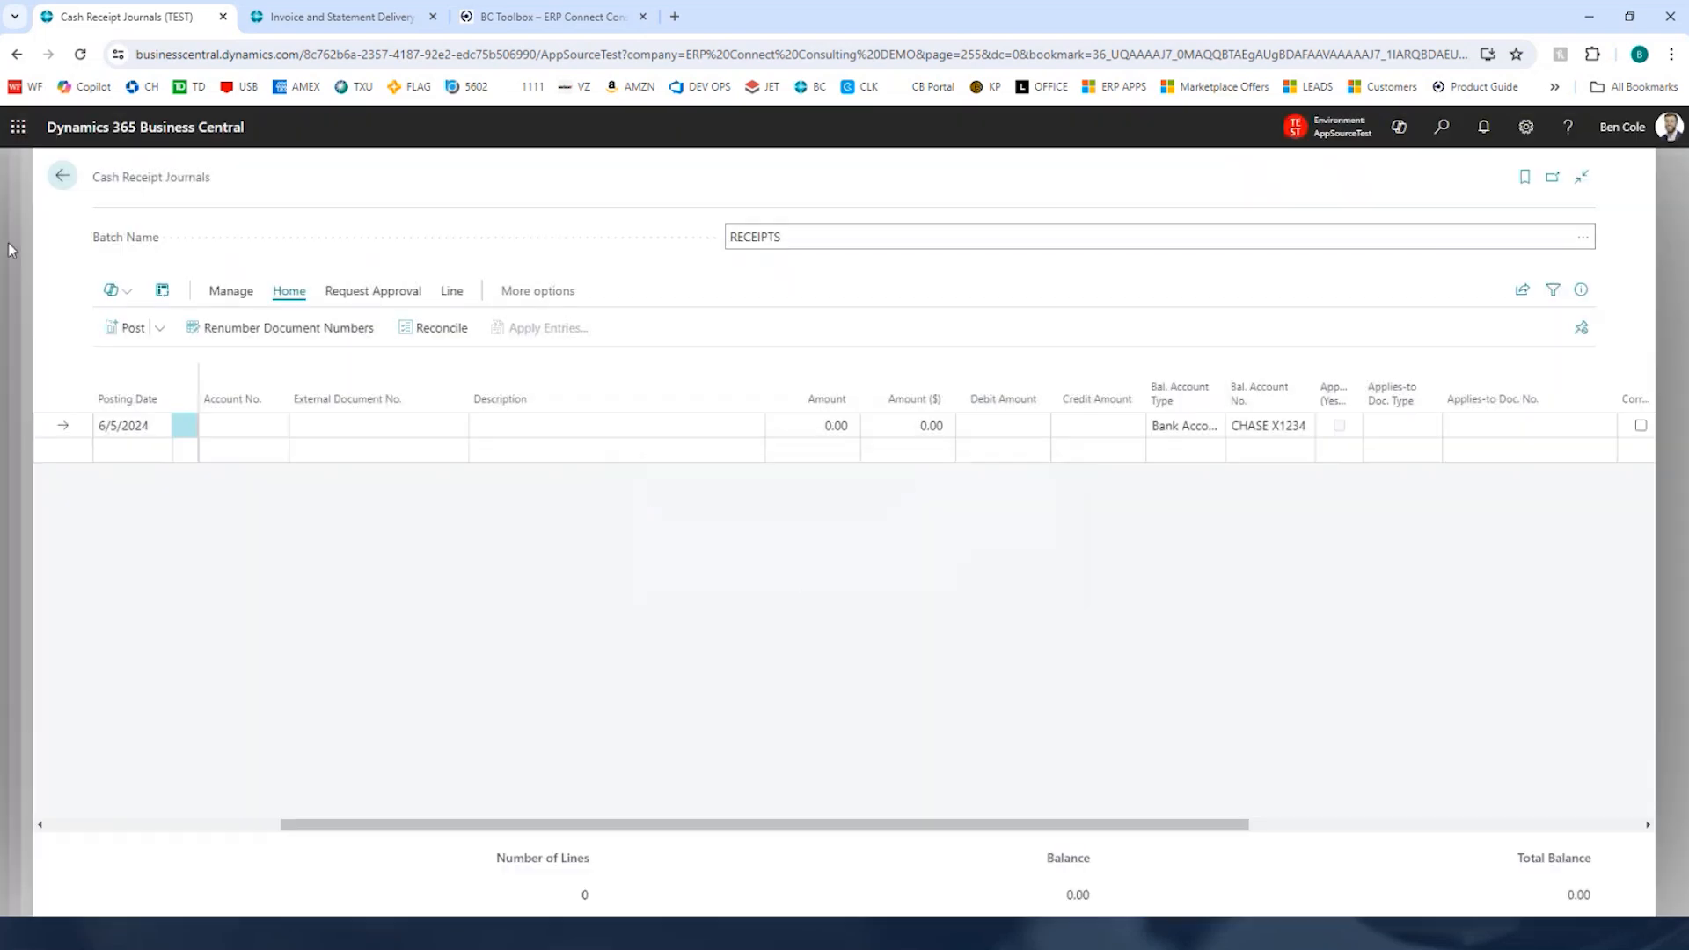
Step: Review the prepayment invoice's remaining amount in Advanced Prepayment Management, then close it
{"action": "left_click", "coordinate": [63, 175]}
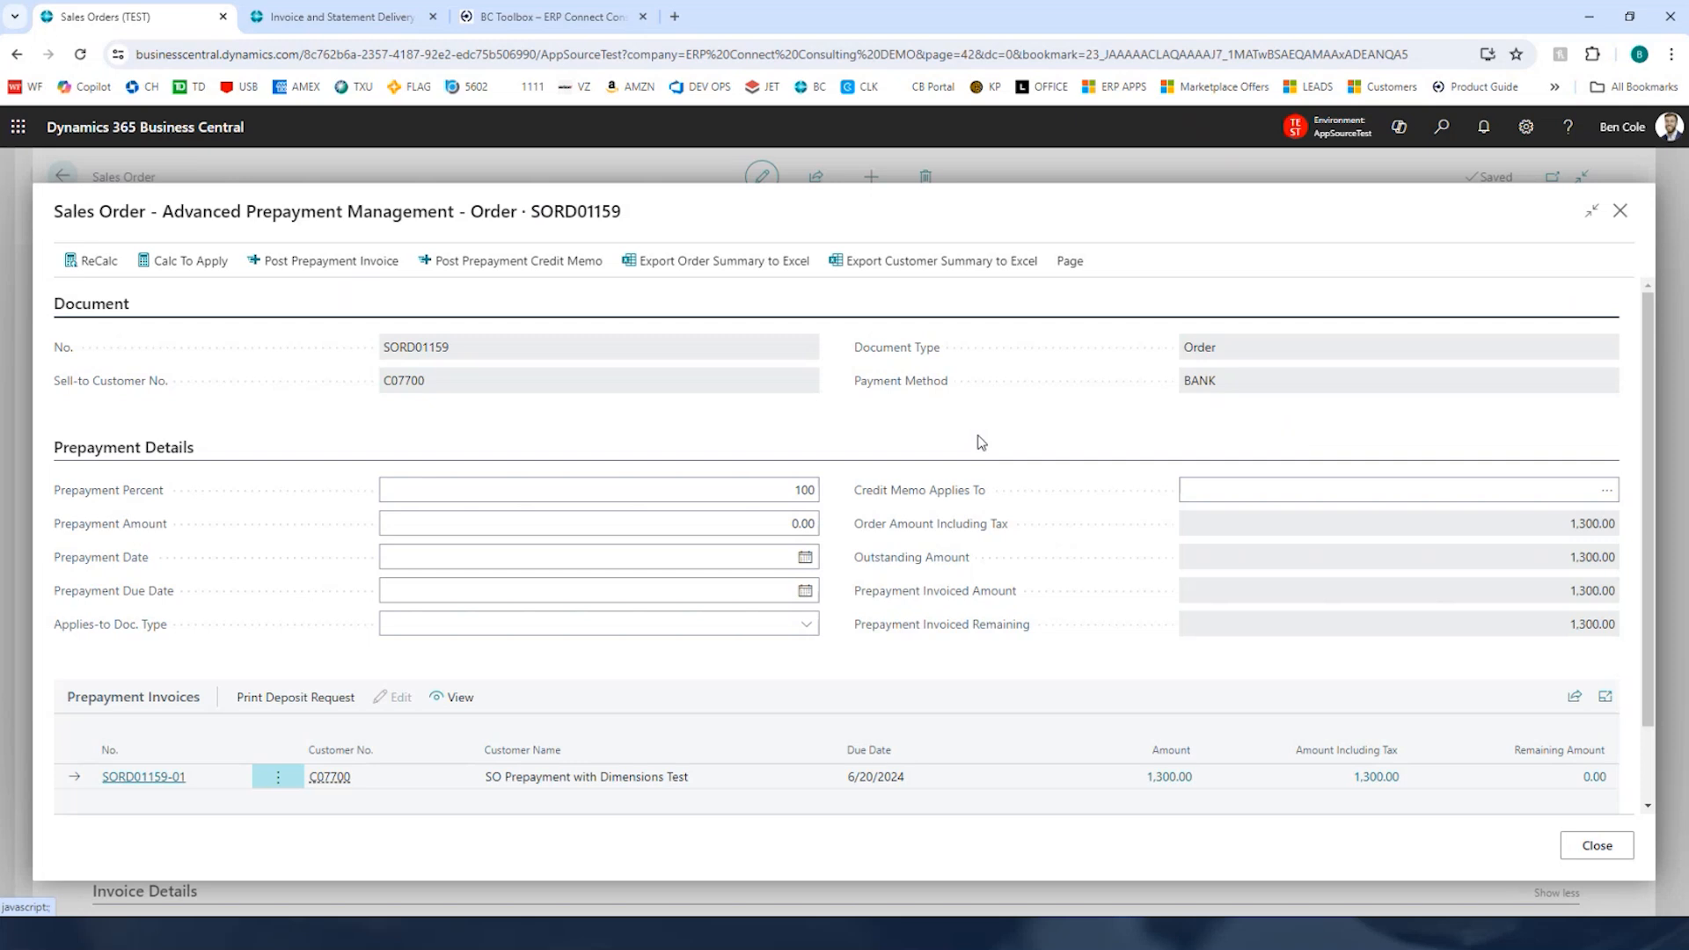
{"action": "scroll", "coordinate": [862, 432], "scroll_direction": "down", "scroll_amount": 1}
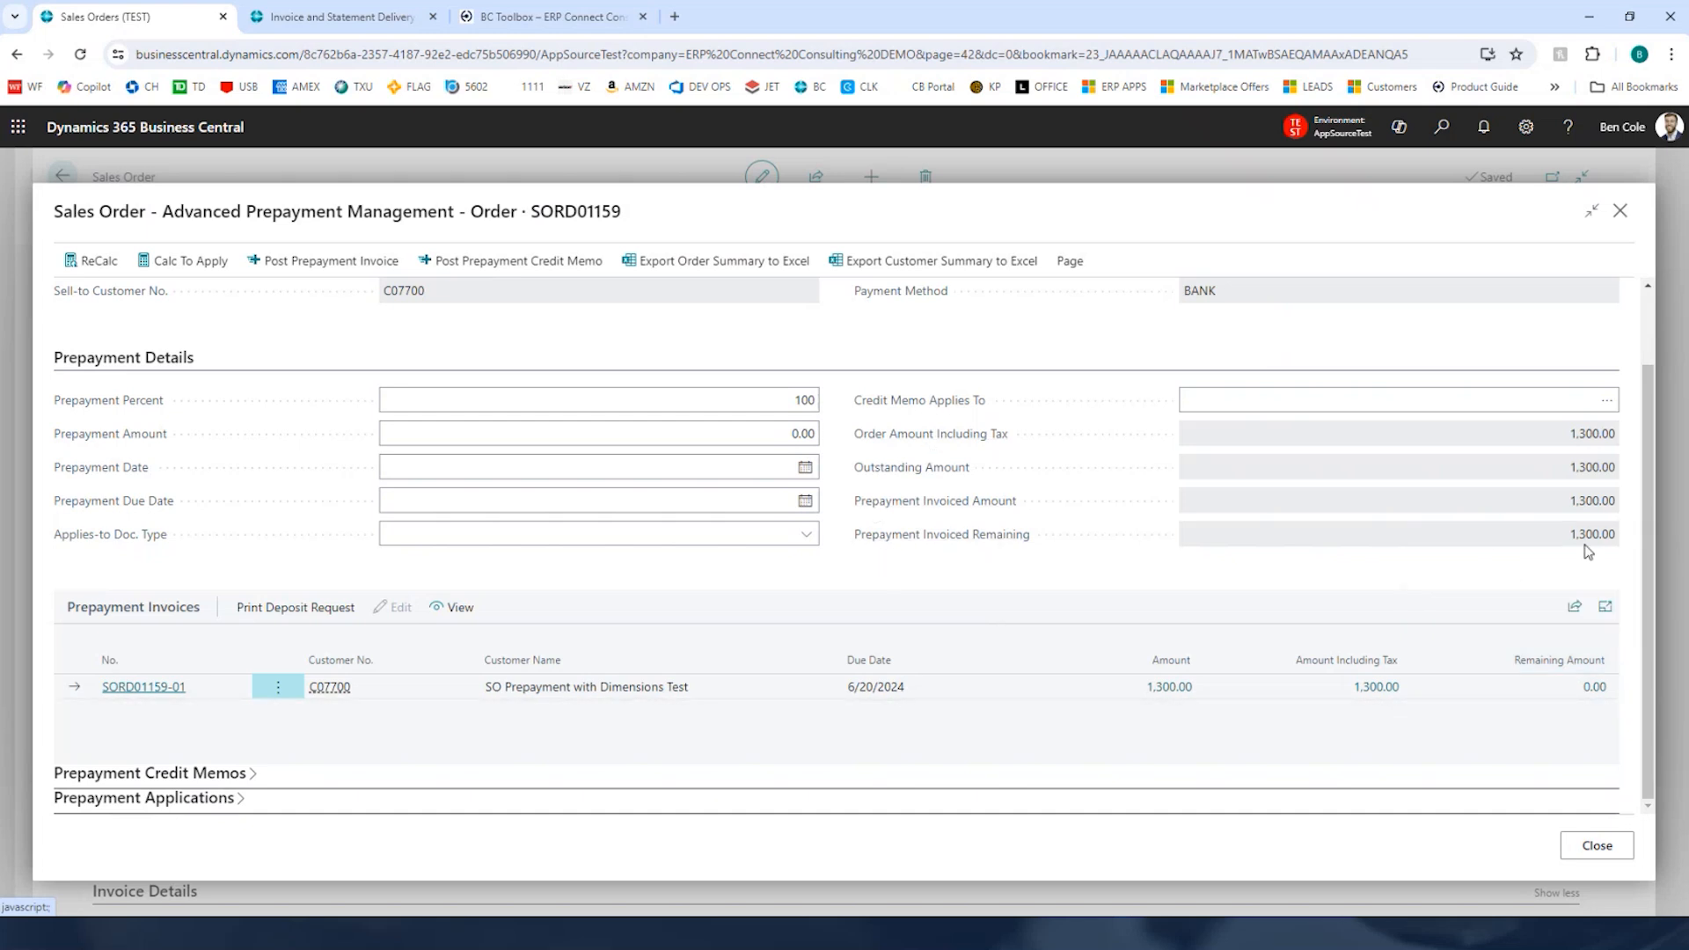
{"action": "left_click", "coordinate": [1598, 846]}
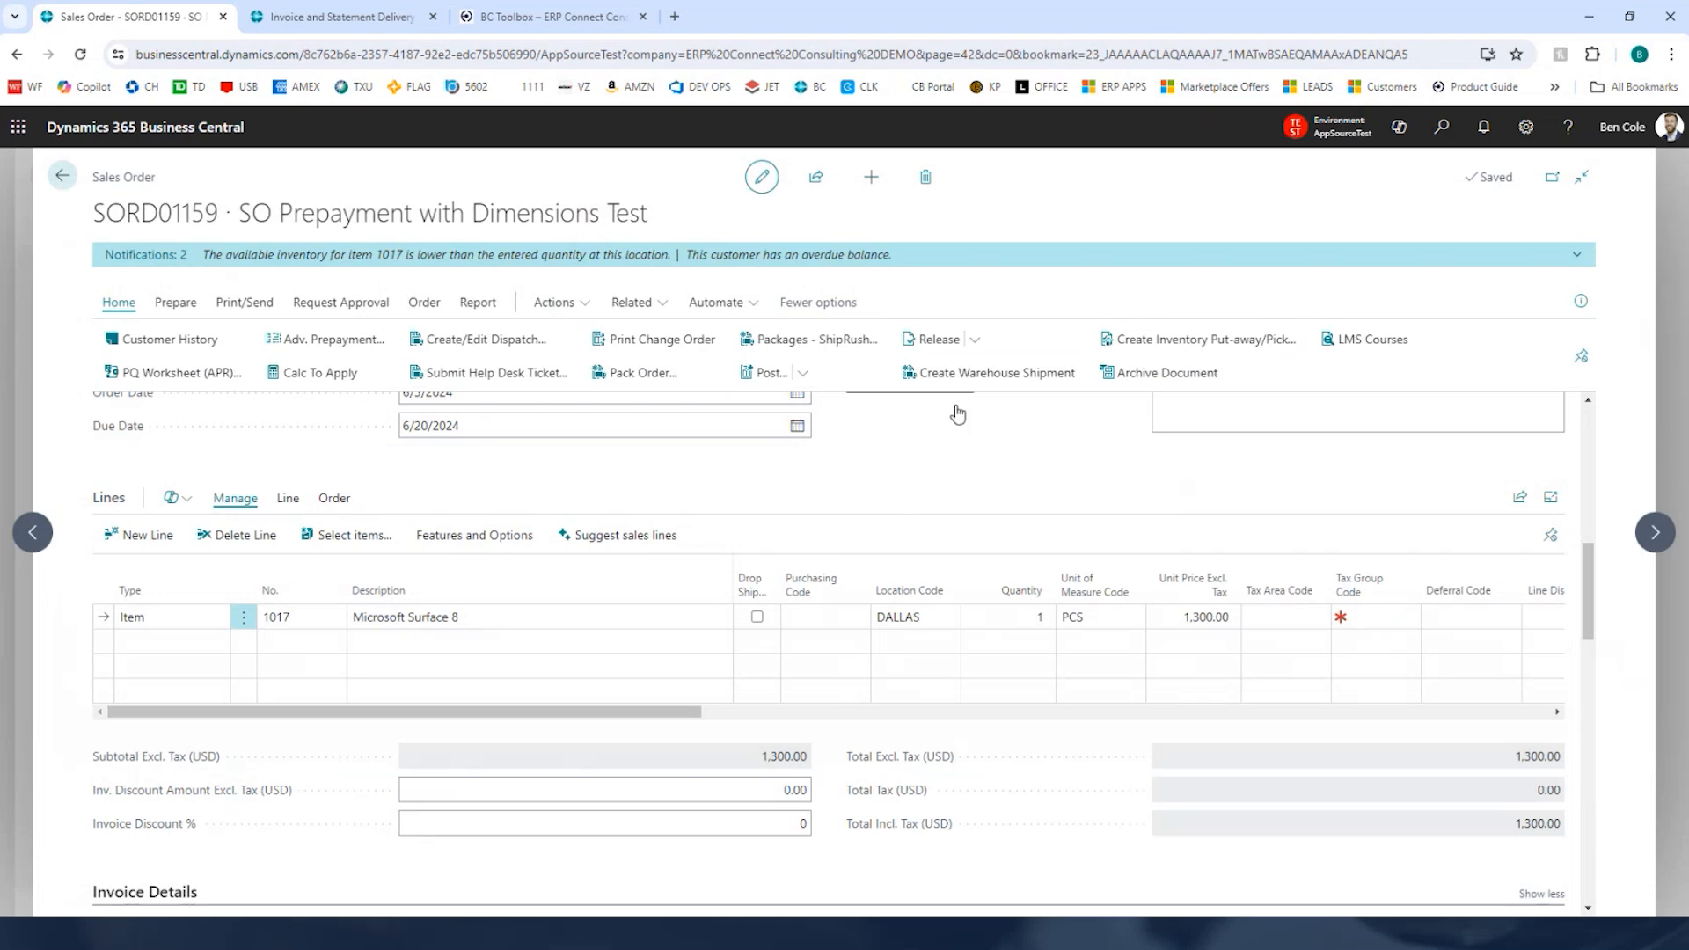
Step: Reopen the sales order and change the Microsoft Surface 8 line quantity to 2
{"action": "scroll", "coordinate": [1320, 546], "scroll_direction": "up", "scroll_amount": 3}
{"action": "scroll", "coordinate": [1235, 552], "scroll_direction": "up", "scroll_amount": 3}
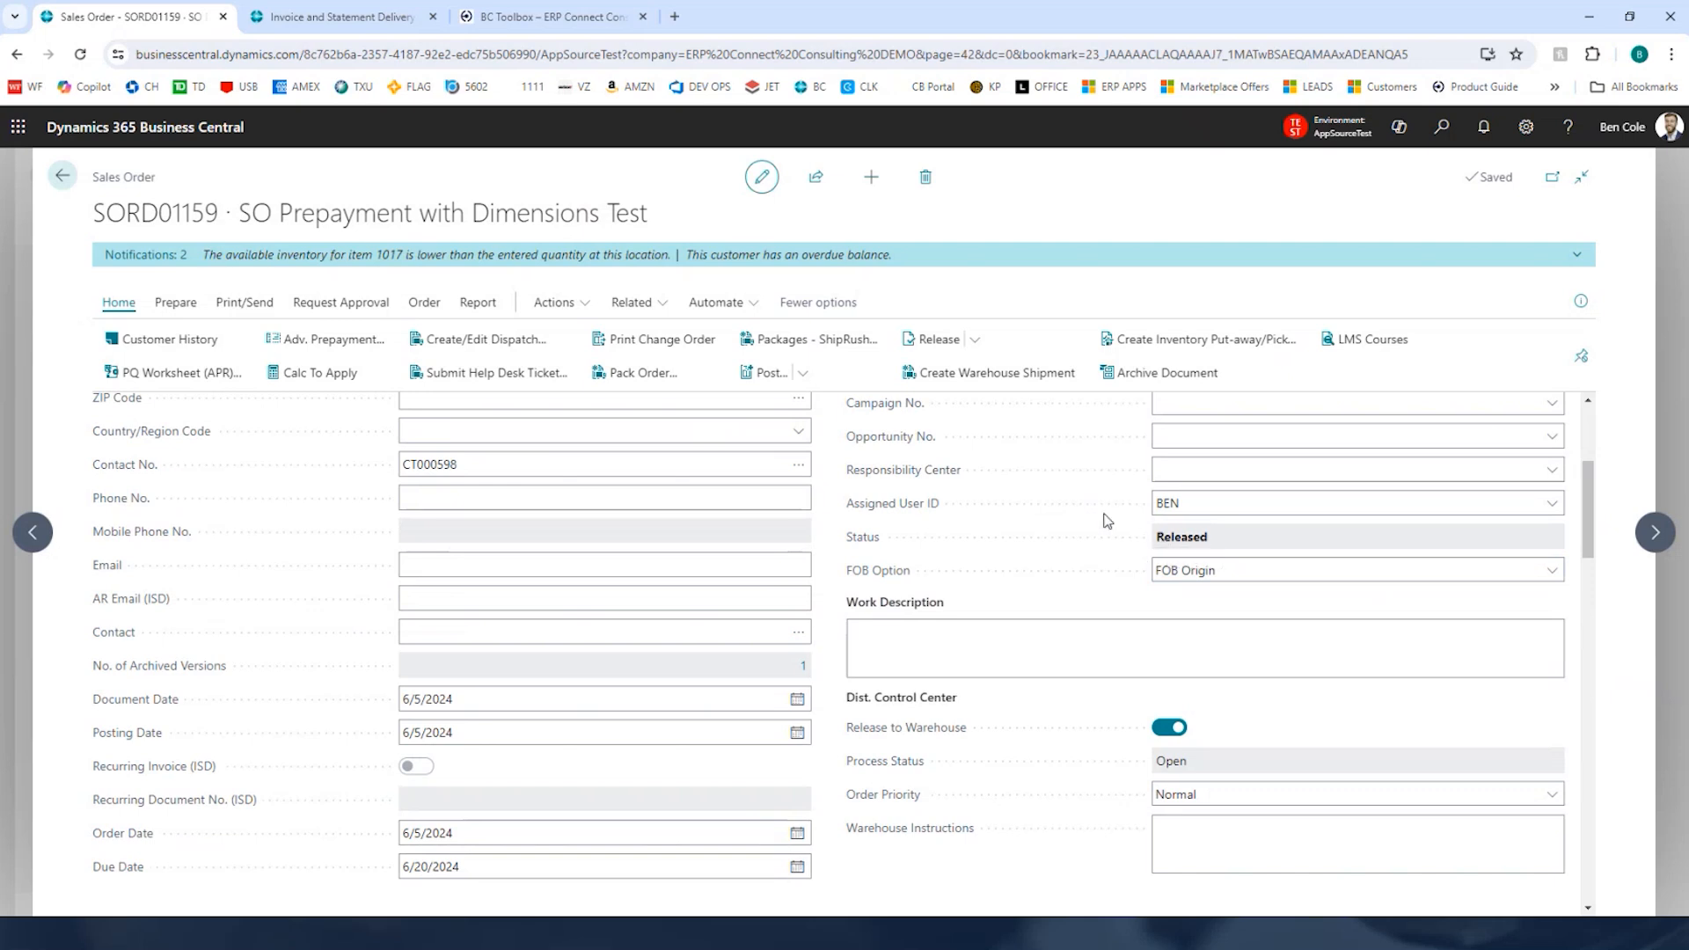
{"action": "left_click", "coordinate": [985, 339]}
{"action": "left_click", "coordinate": [929, 410]}
{"action": "scroll", "coordinate": [835, 587], "scroll_direction": "down", "scroll_amount": 5}
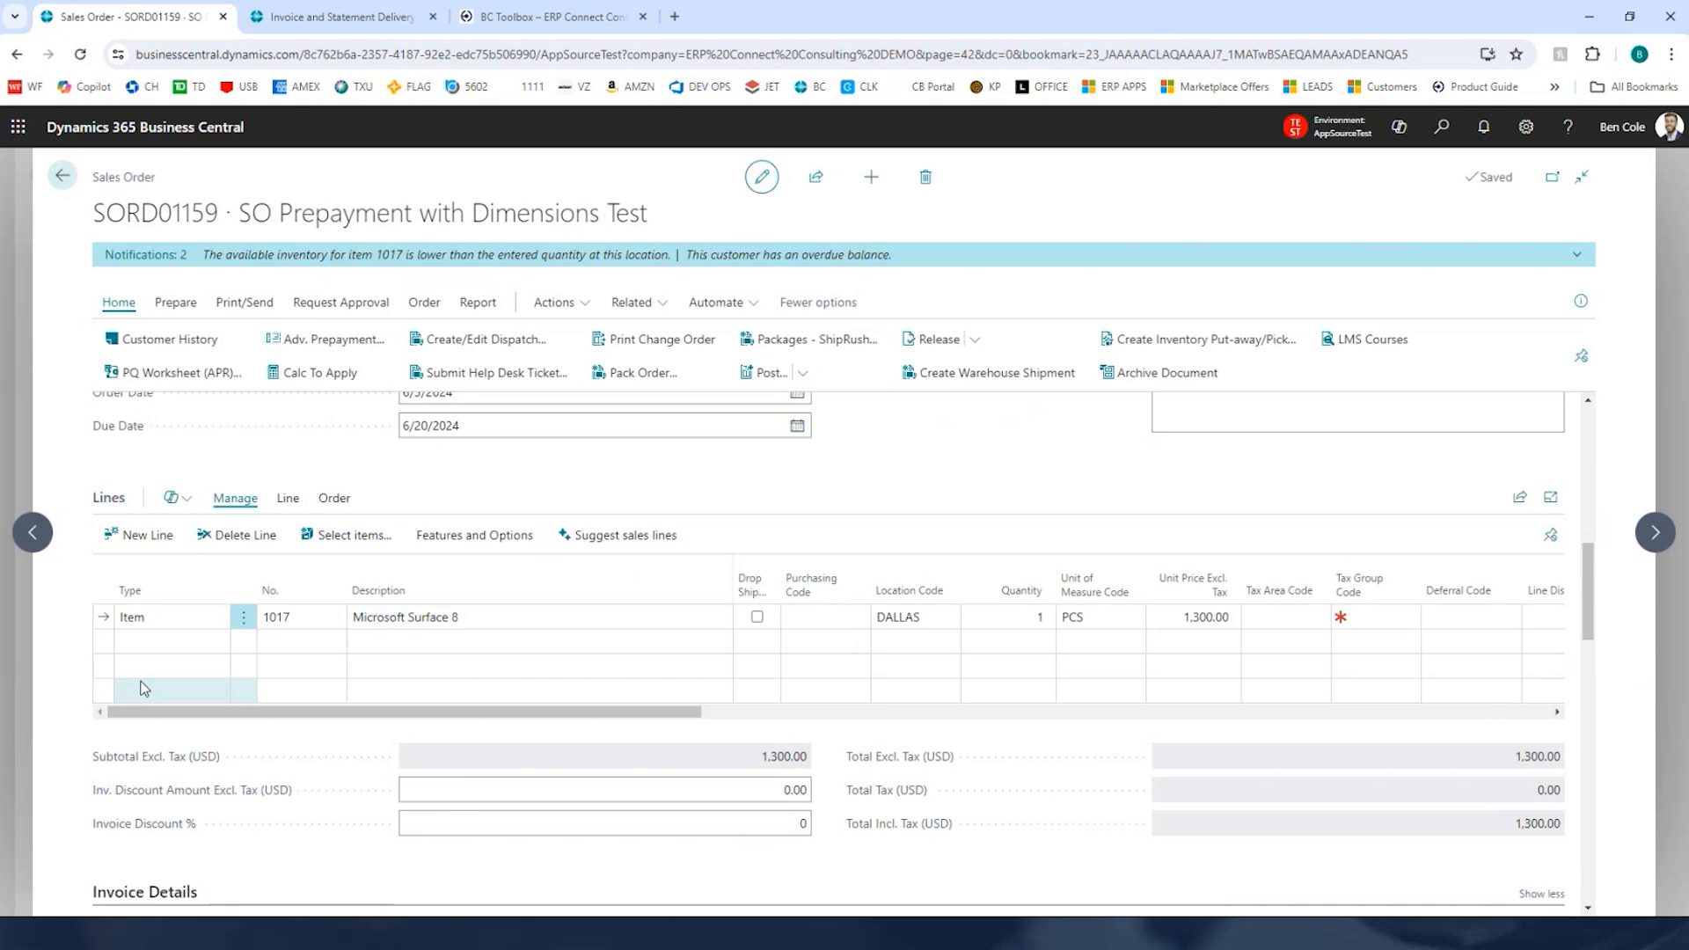
{"action": "left_click", "coordinate": [1021, 621]}
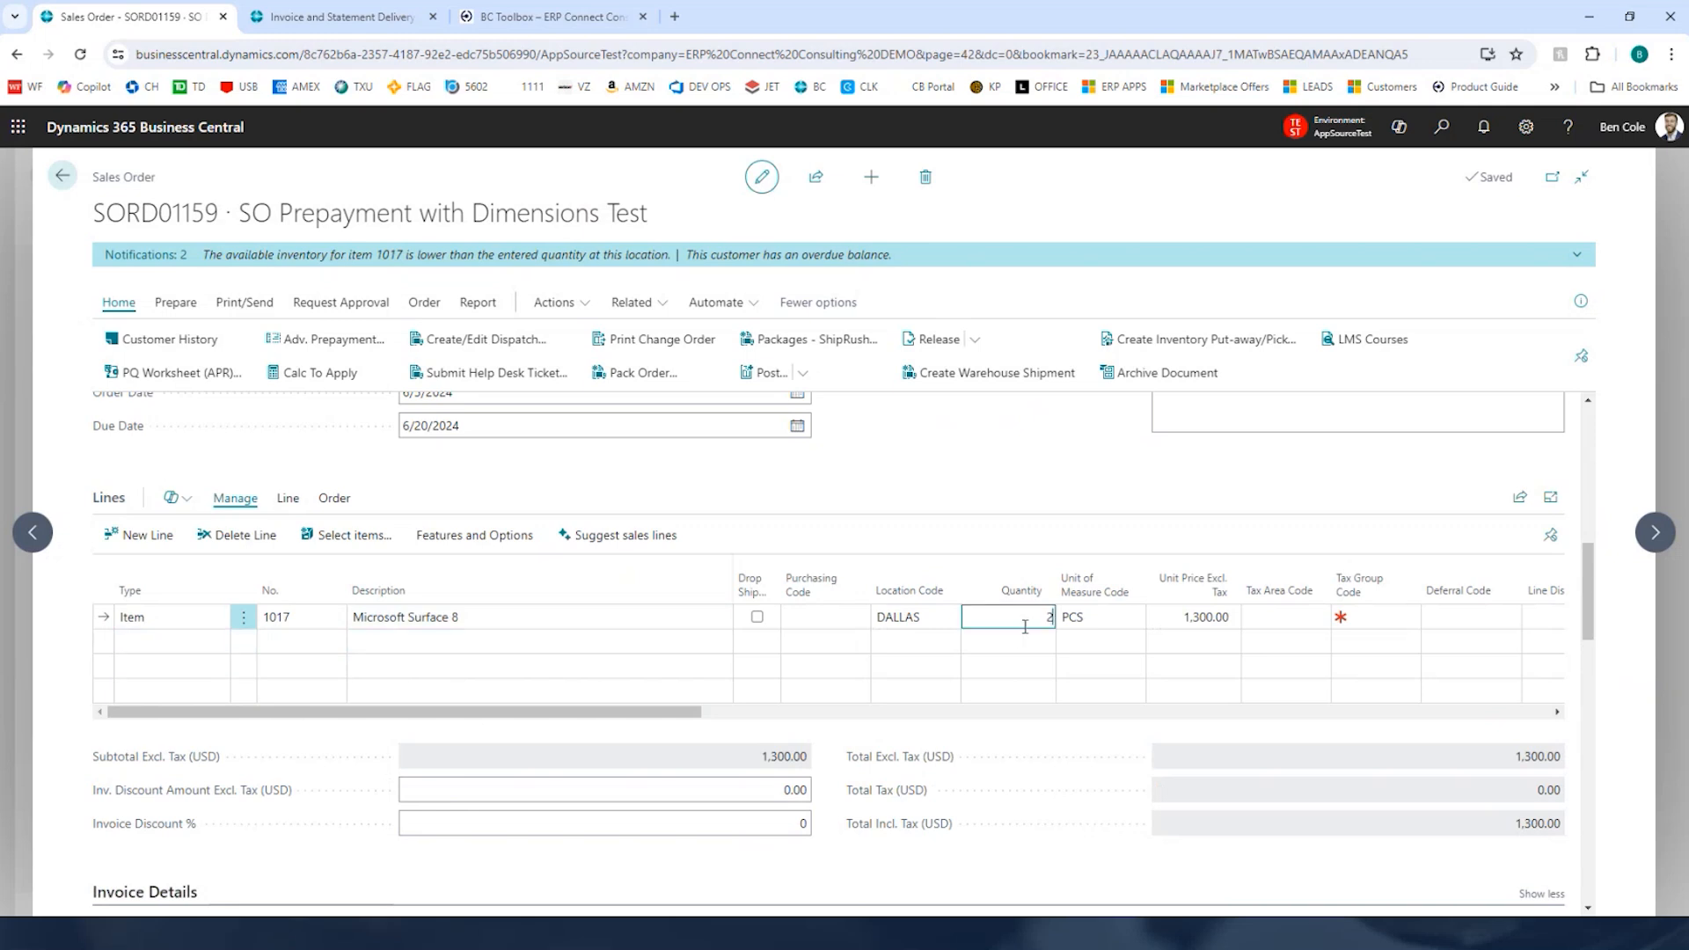
{"action": "key", "text": "Tab"}
Step: Post the sales order and open the resulting posted sales invoice
{"action": "left_click", "coordinate": [1062, 523]}
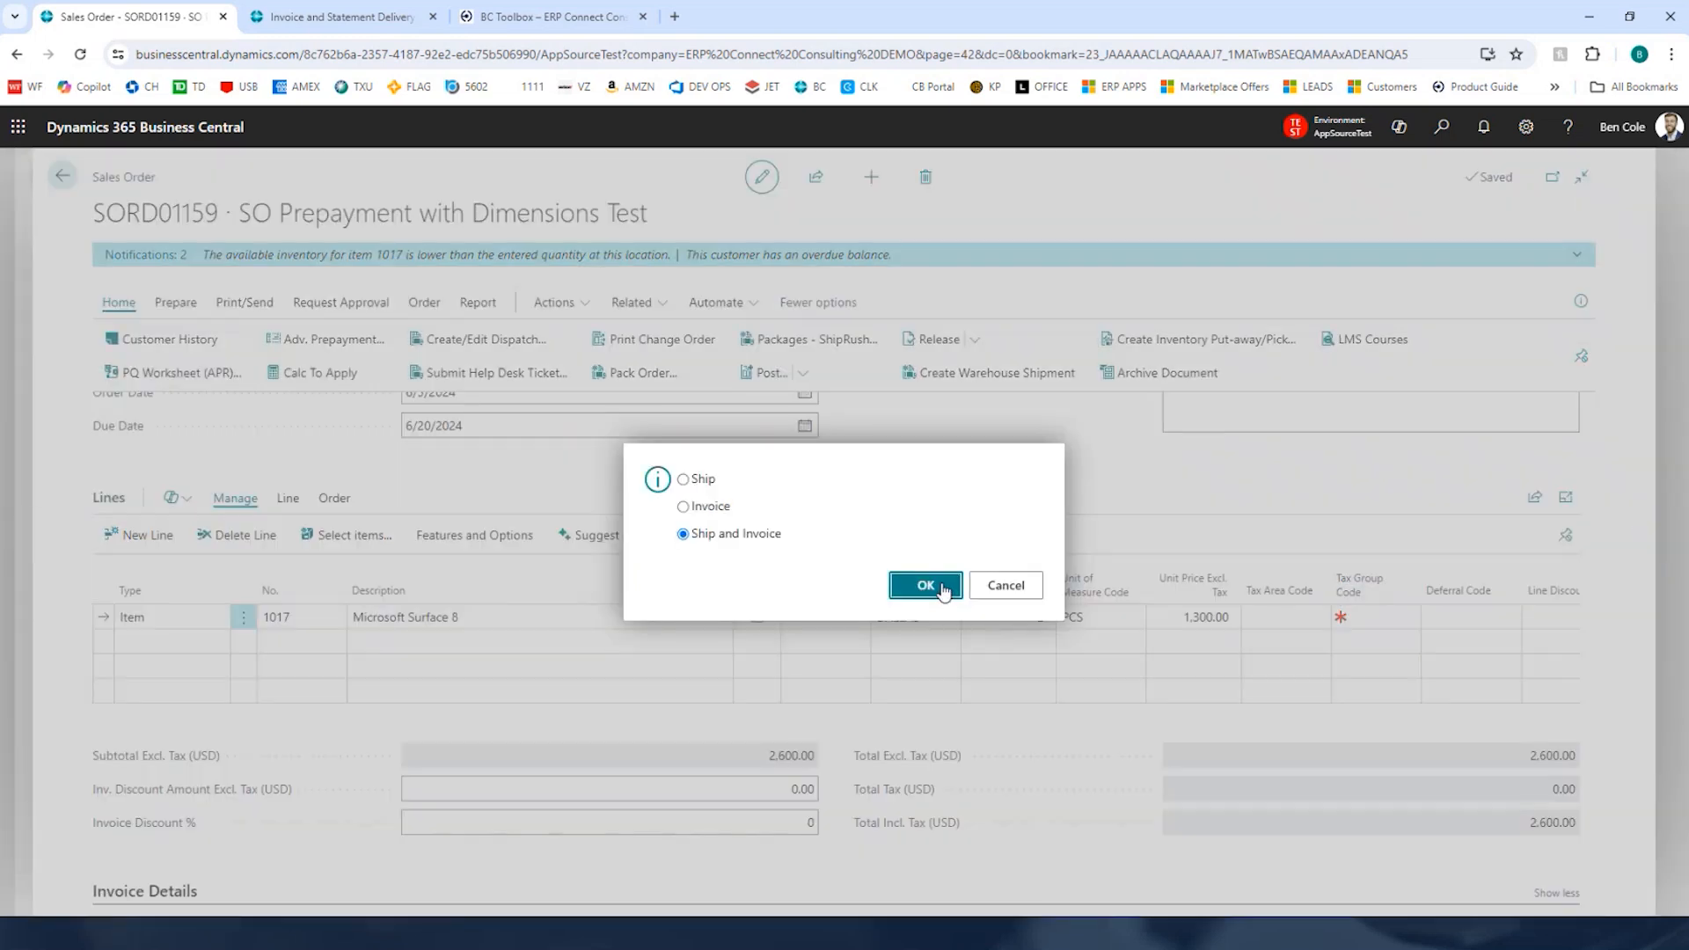
{"action": "left_click", "coordinate": [926, 585]}
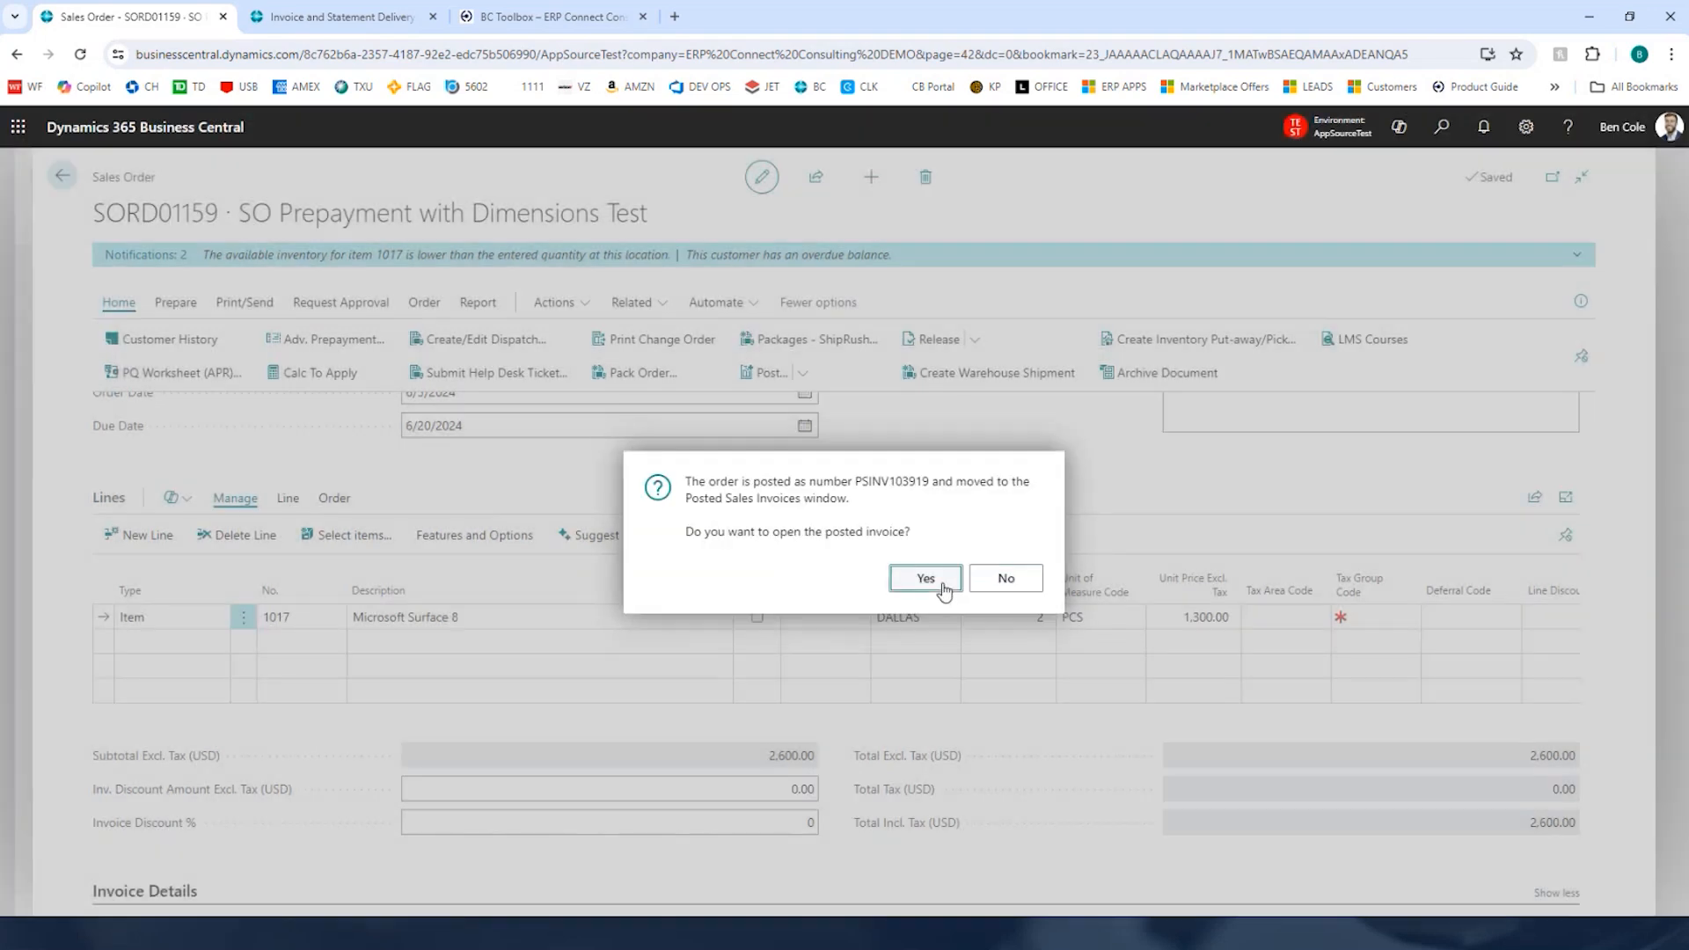
{"action": "left_click", "coordinate": [926, 578]}
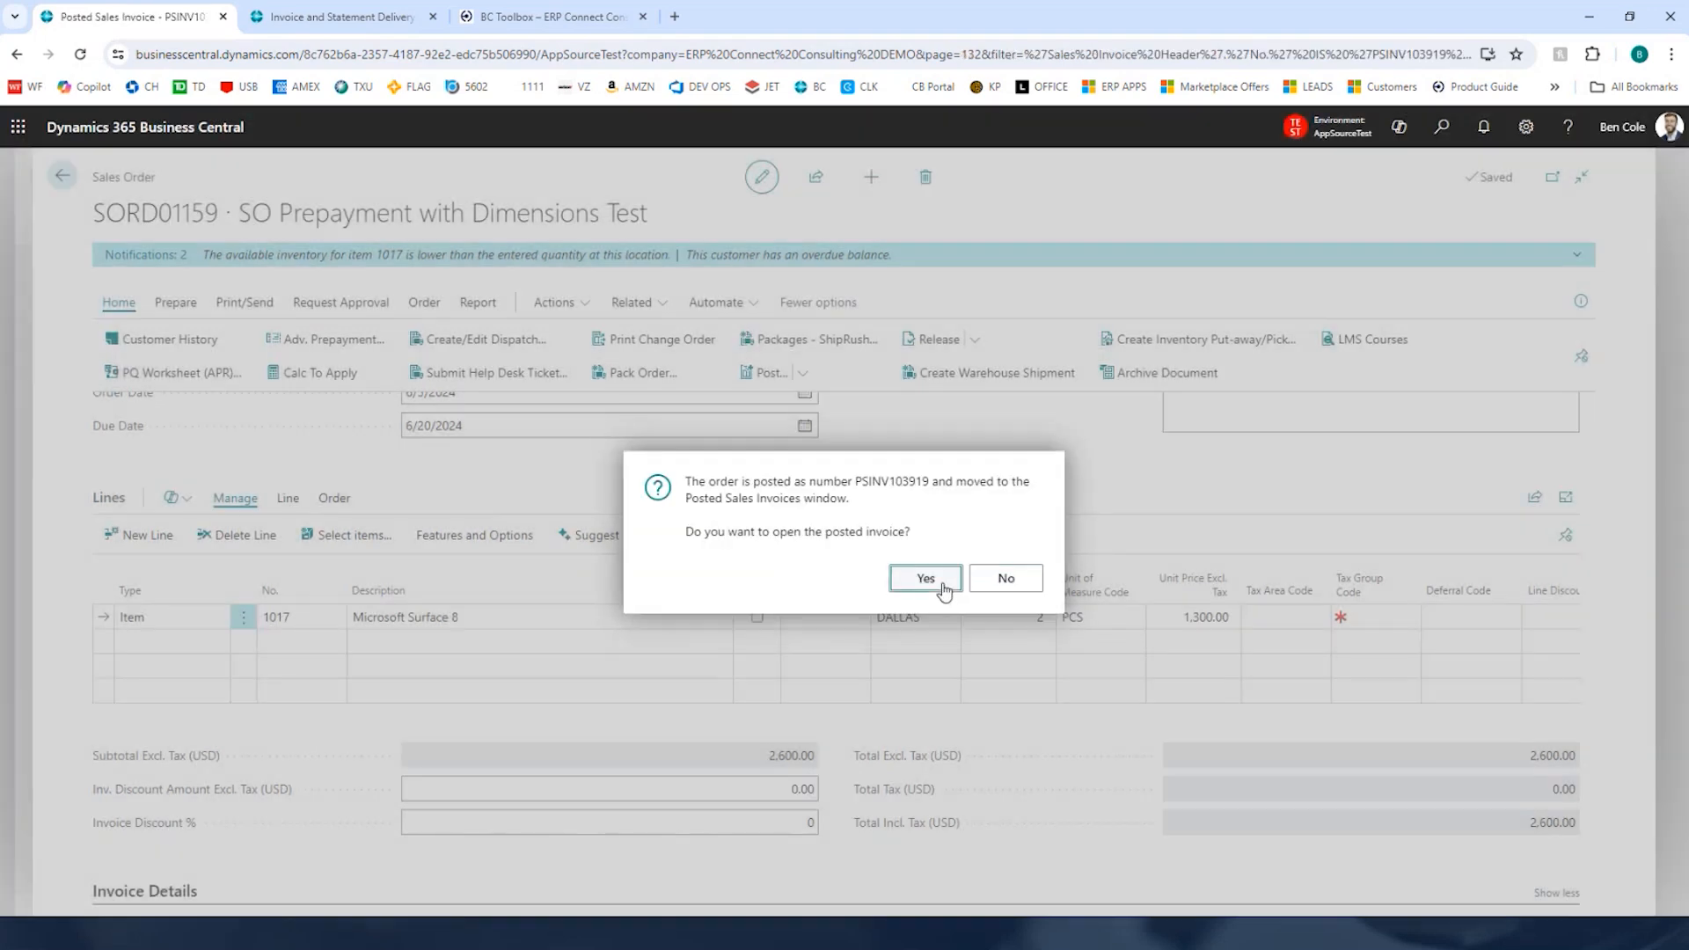
Step: Examine the posted invoice's item line and the funds applied from the prepayment retainer line
{"action": "scroll", "coordinate": [825, 593], "scroll_direction": "down", "scroll_amount": 5}
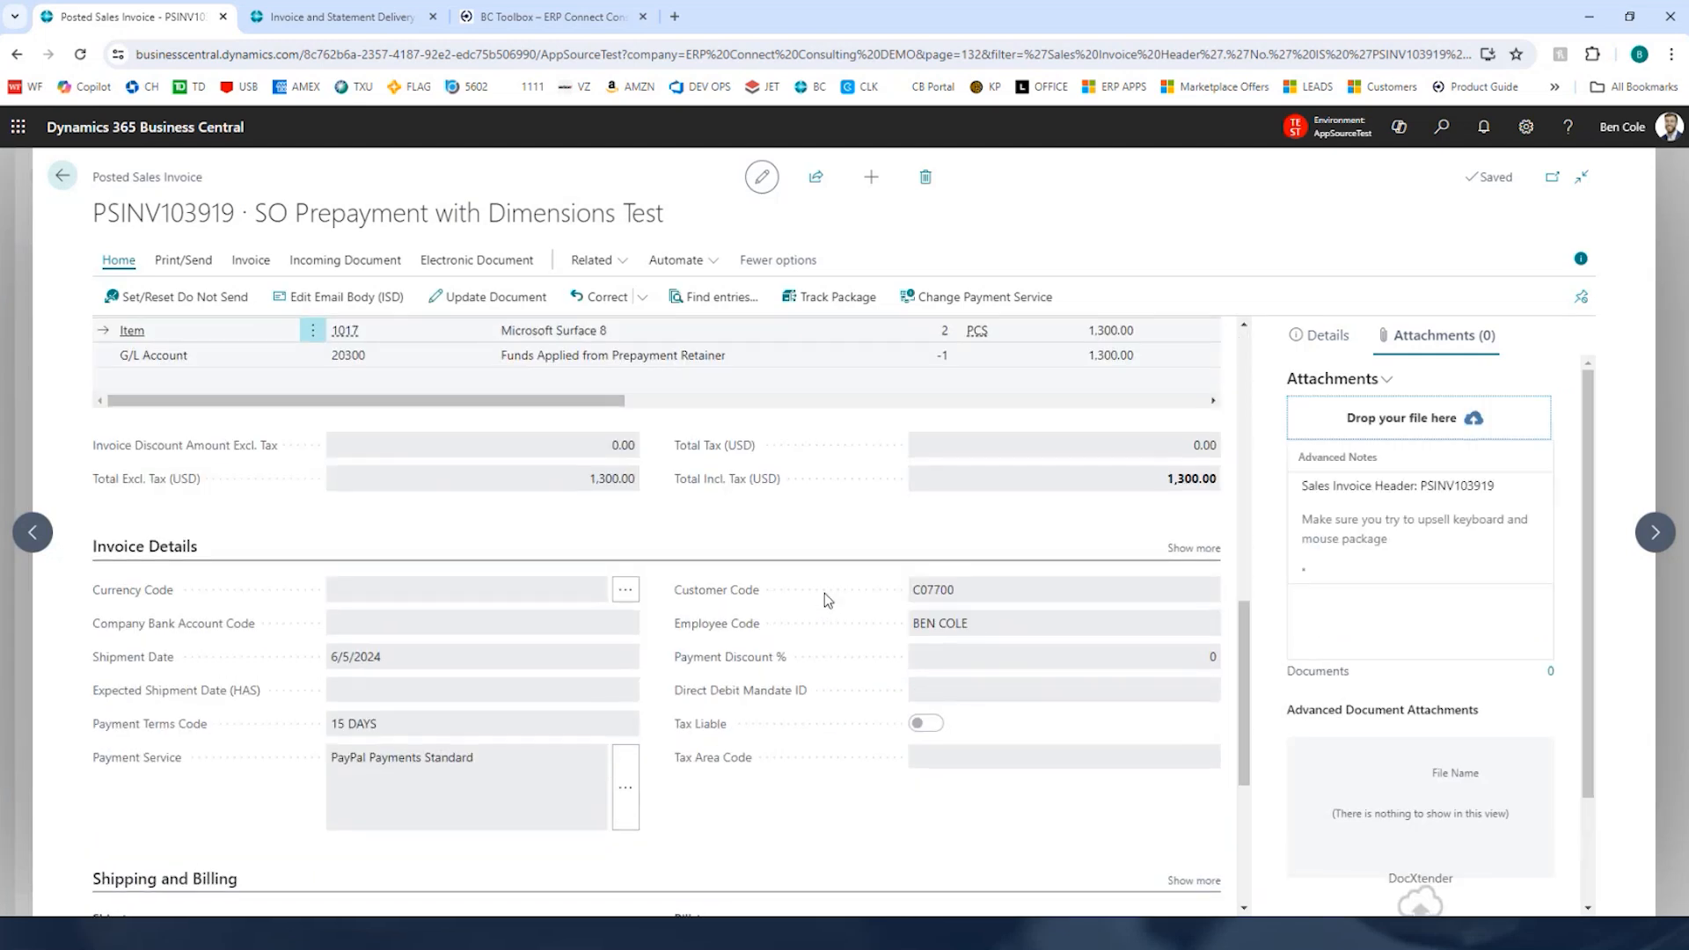
{"action": "left_click", "coordinate": [1581, 257]}
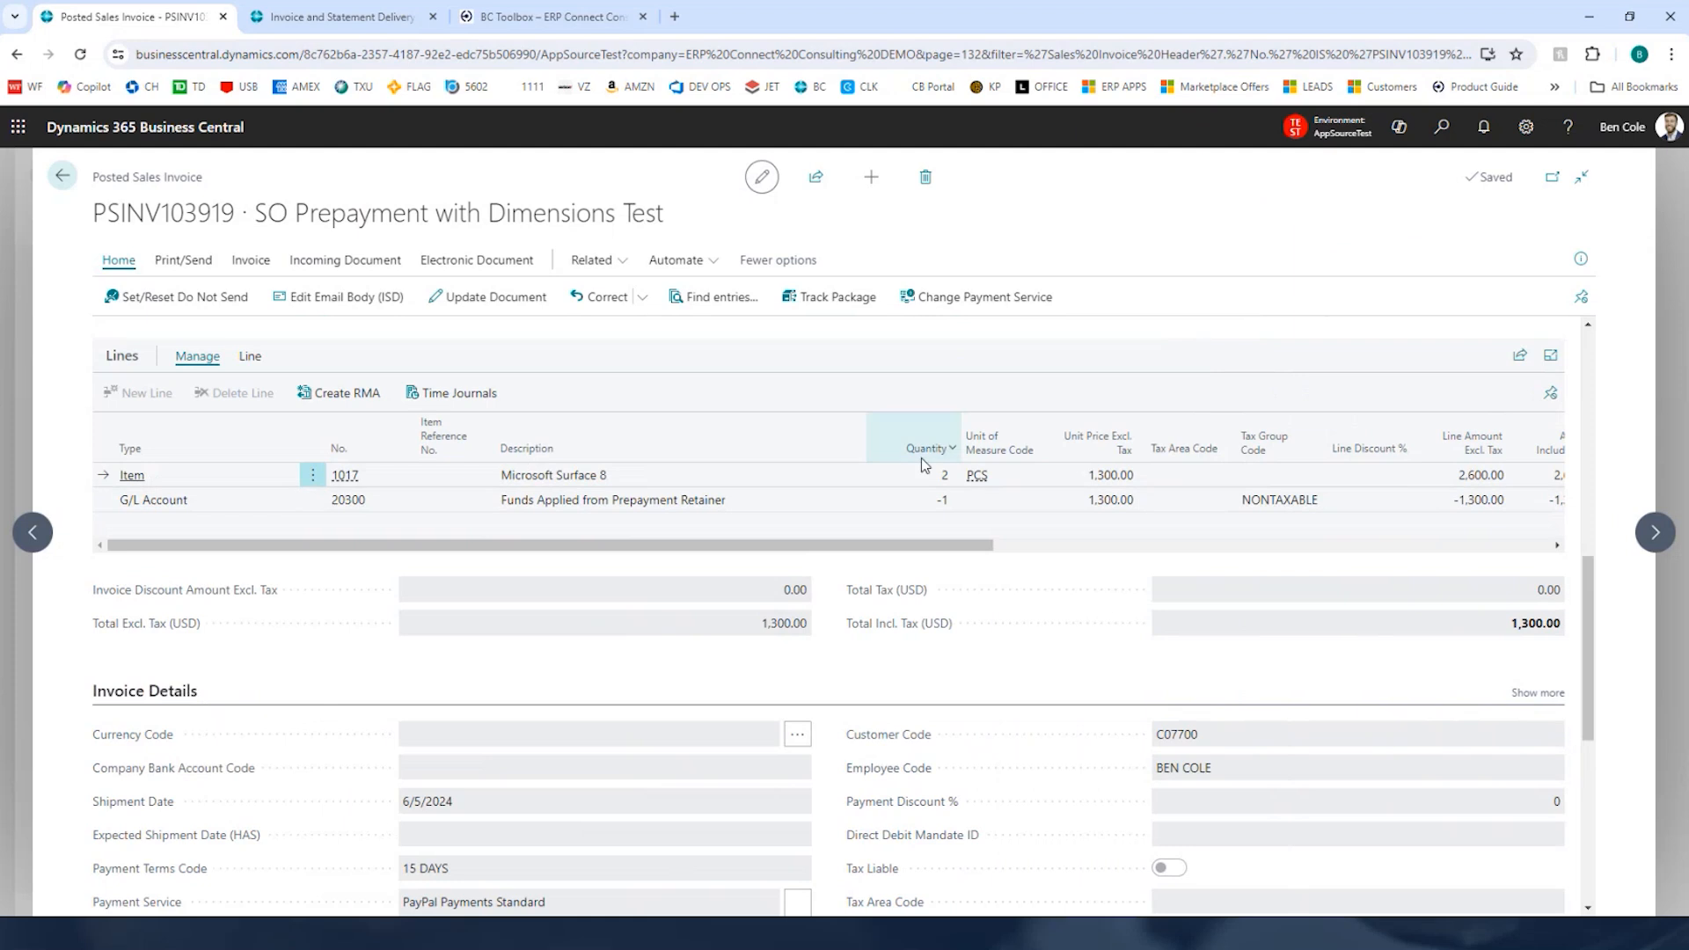
{"action": "left_click", "coordinate": [564, 480]}
{"action": "left_click", "coordinate": [607, 507]}
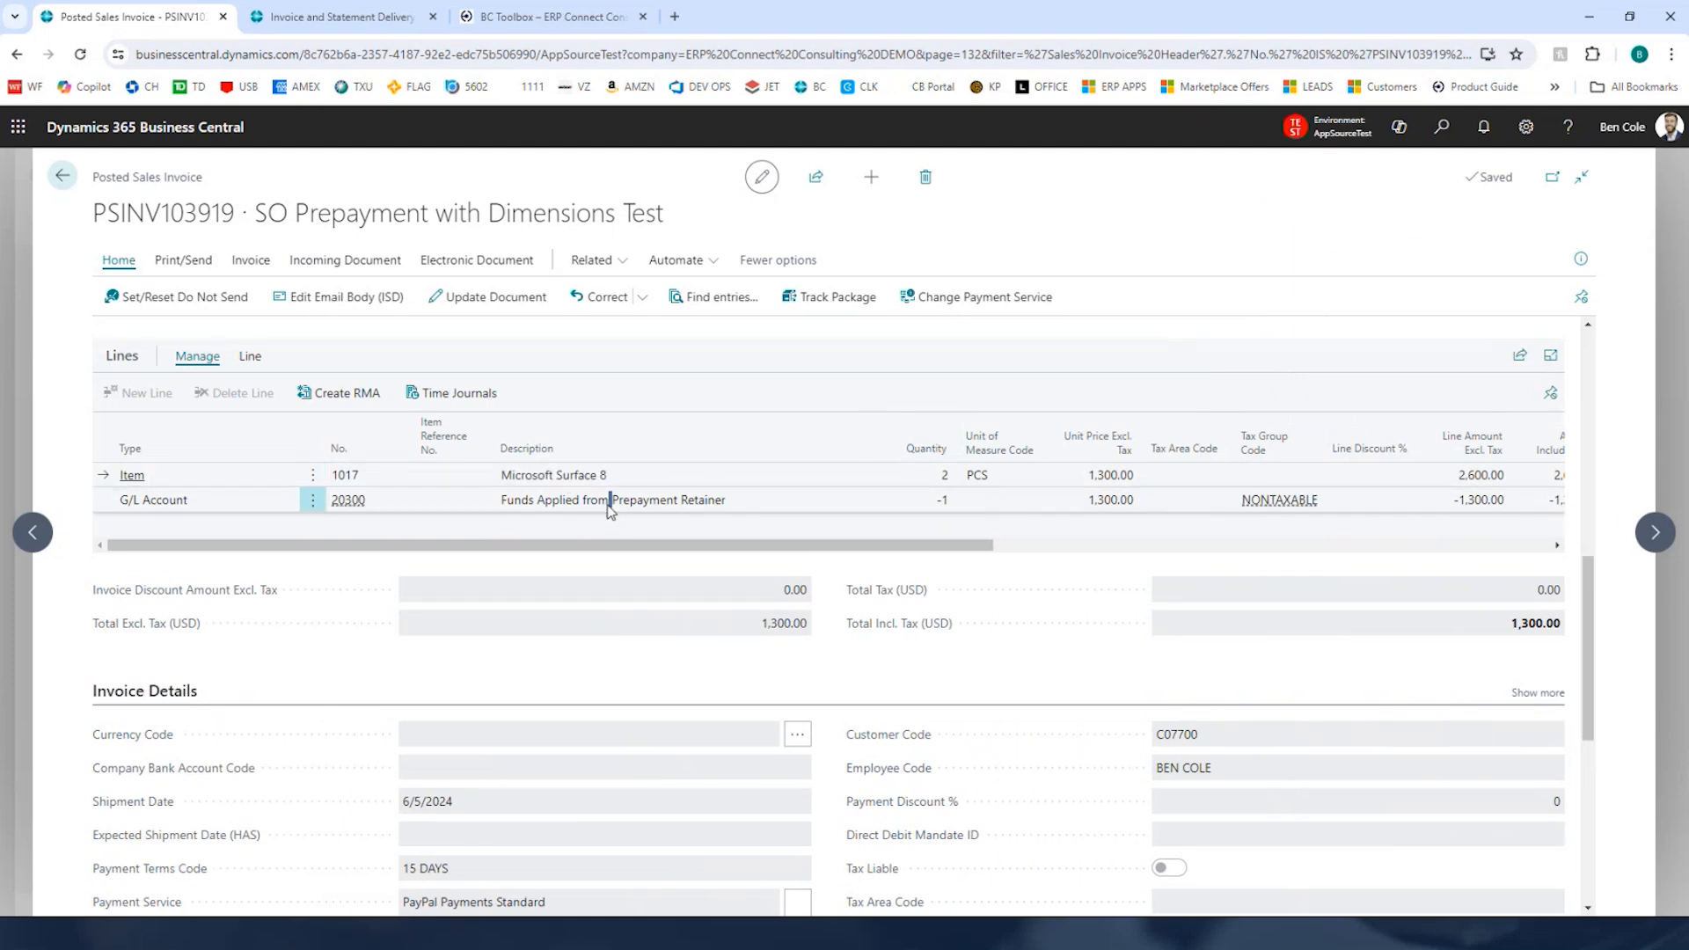
{"action": "double_click", "coordinate": [595, 508]}
{"action": "left_click_drag", "start_coordinate": [1095, 506], "coordinate": [1193, 512]}
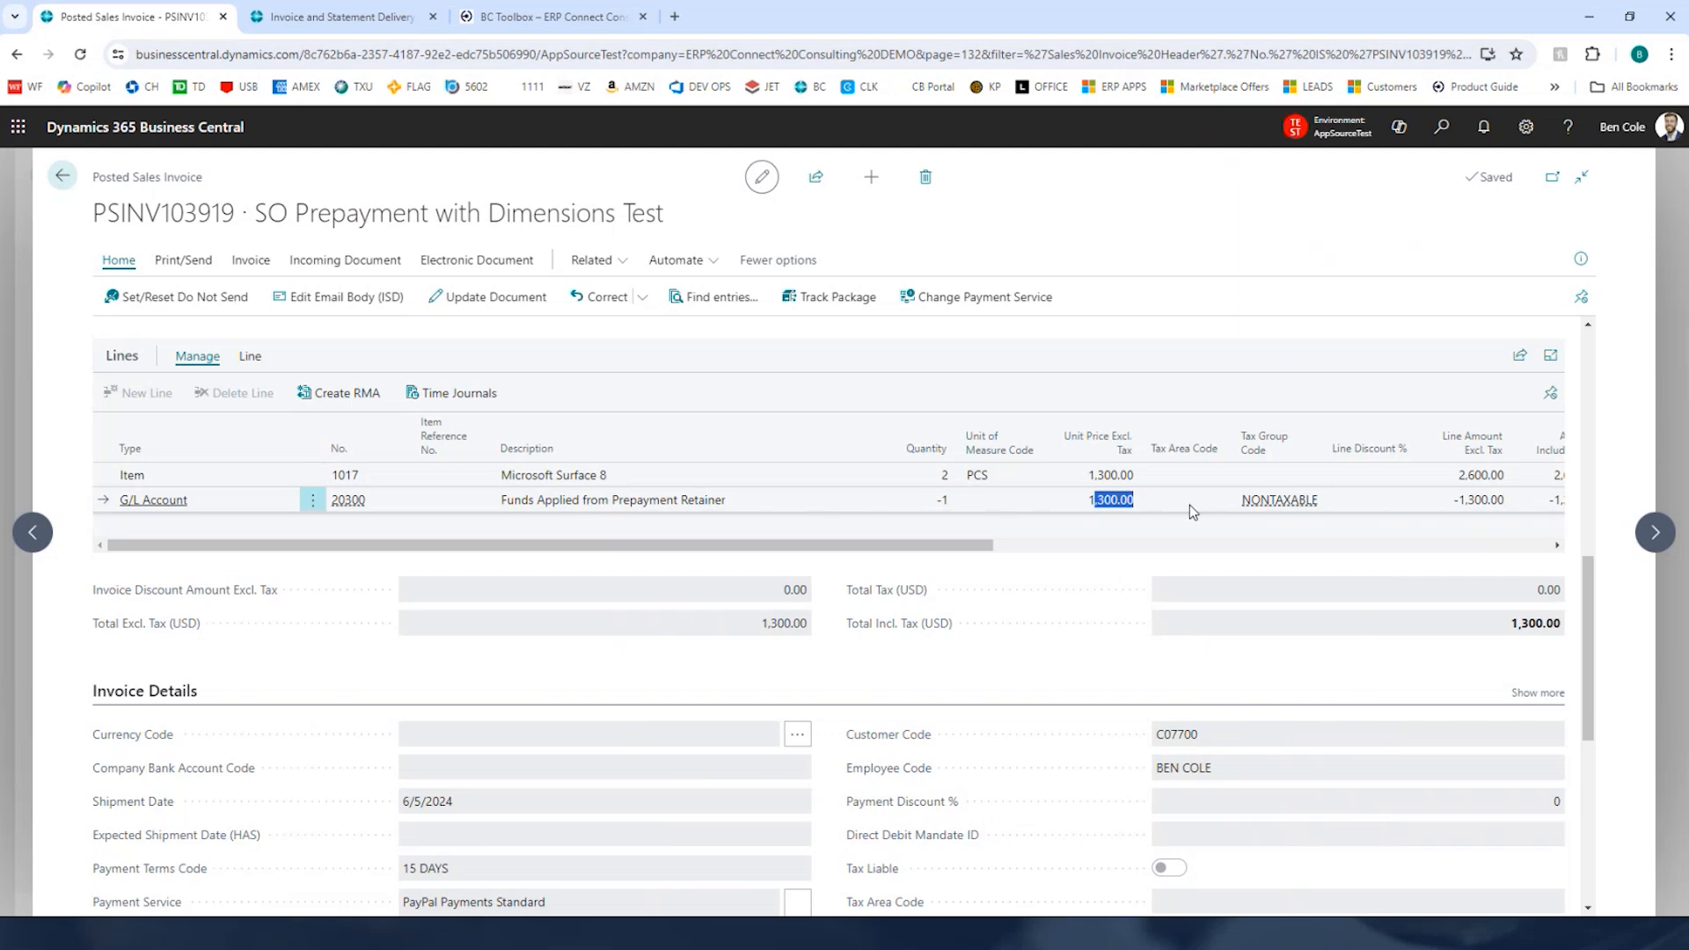
{"action": "left_click", "coordinate": [1135, 508]}
{"action": "left_click_drag", "start_coordinate": [637, 508], "coordinate": [735, 507]}
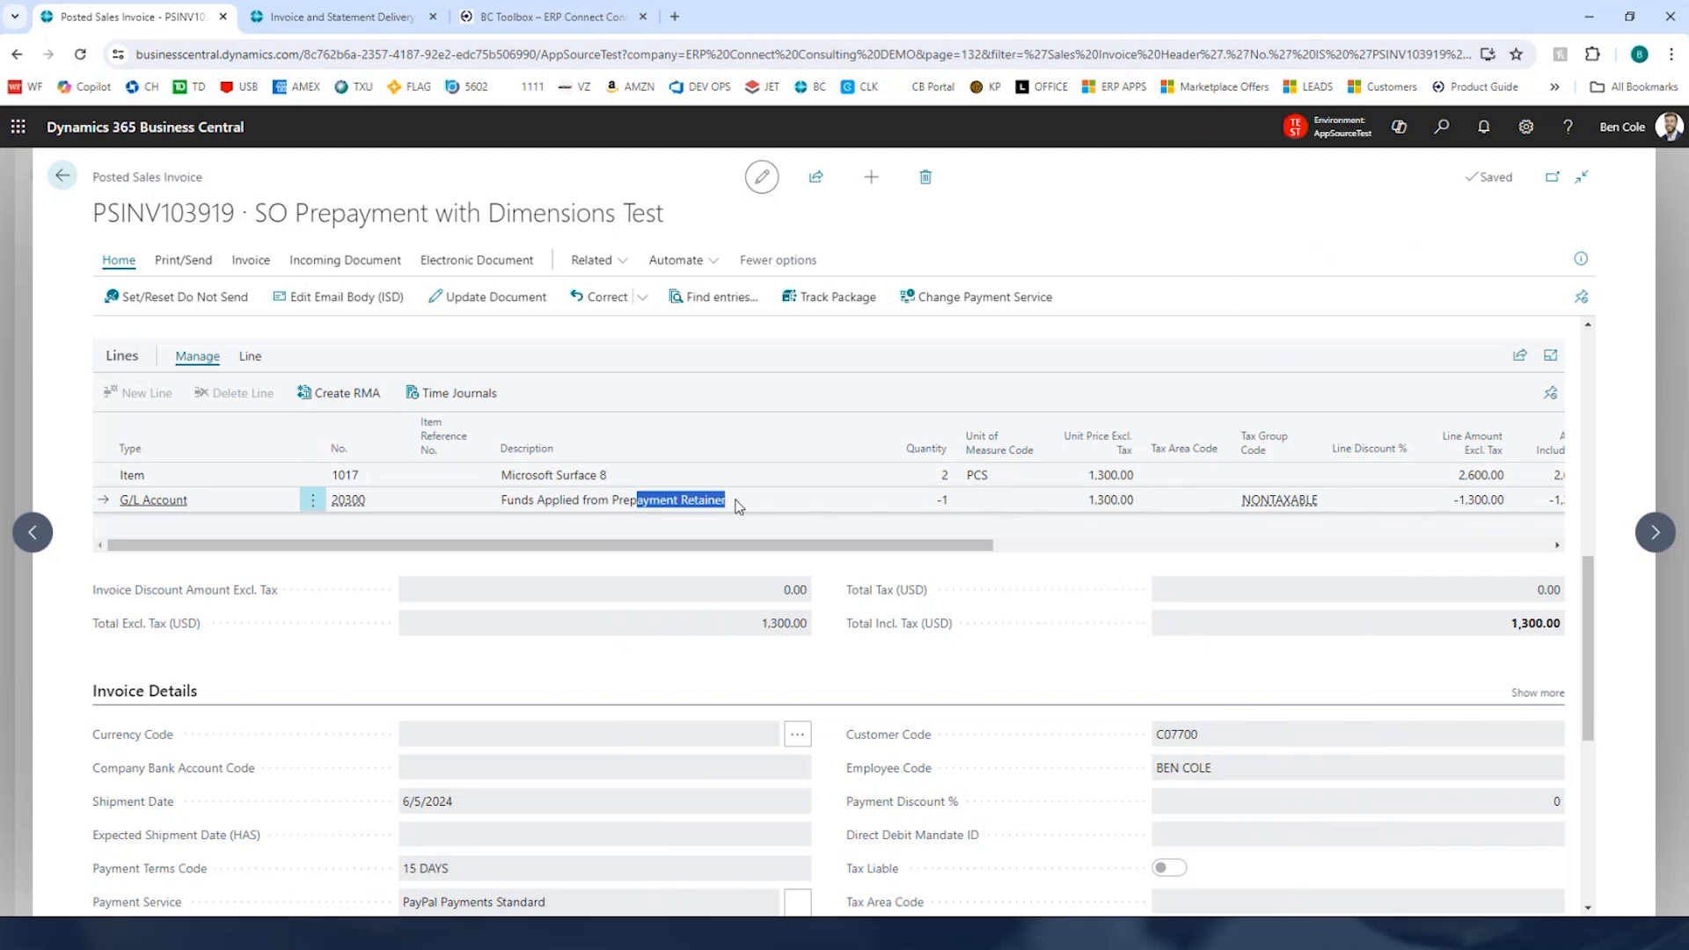
{"action": "left_click", "coordinate": [702, 510]}
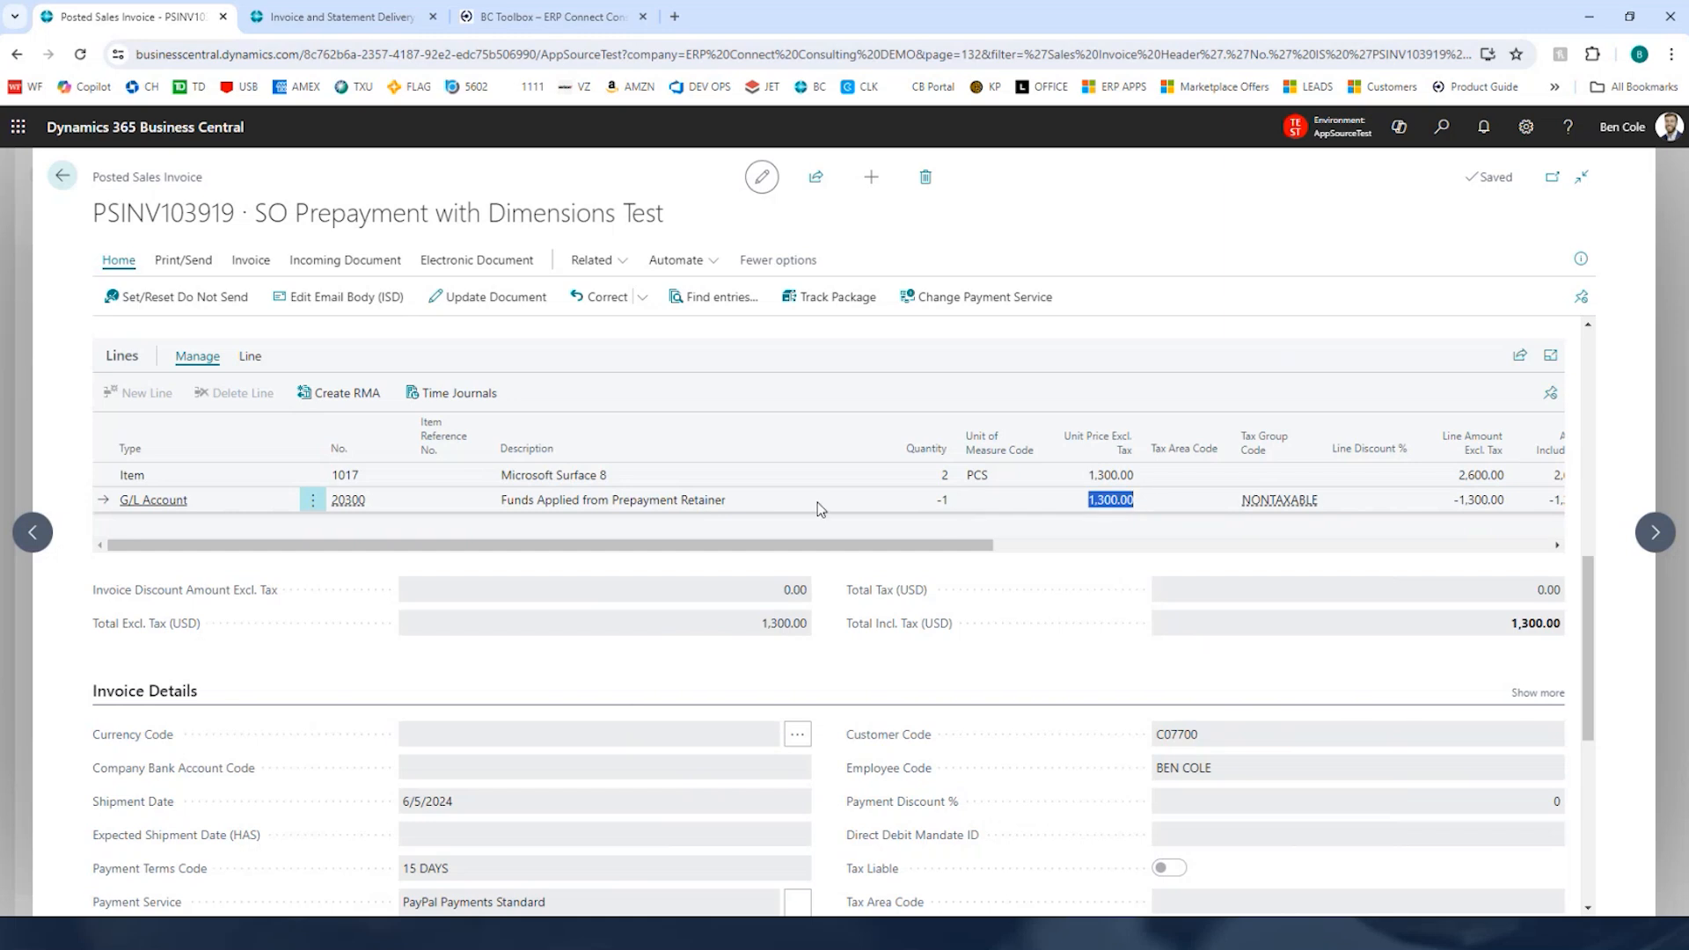
{"action": "double_click", "coordinate": [685, 508]}
{"action": "double_click", "coordinate": [1516, 625]}
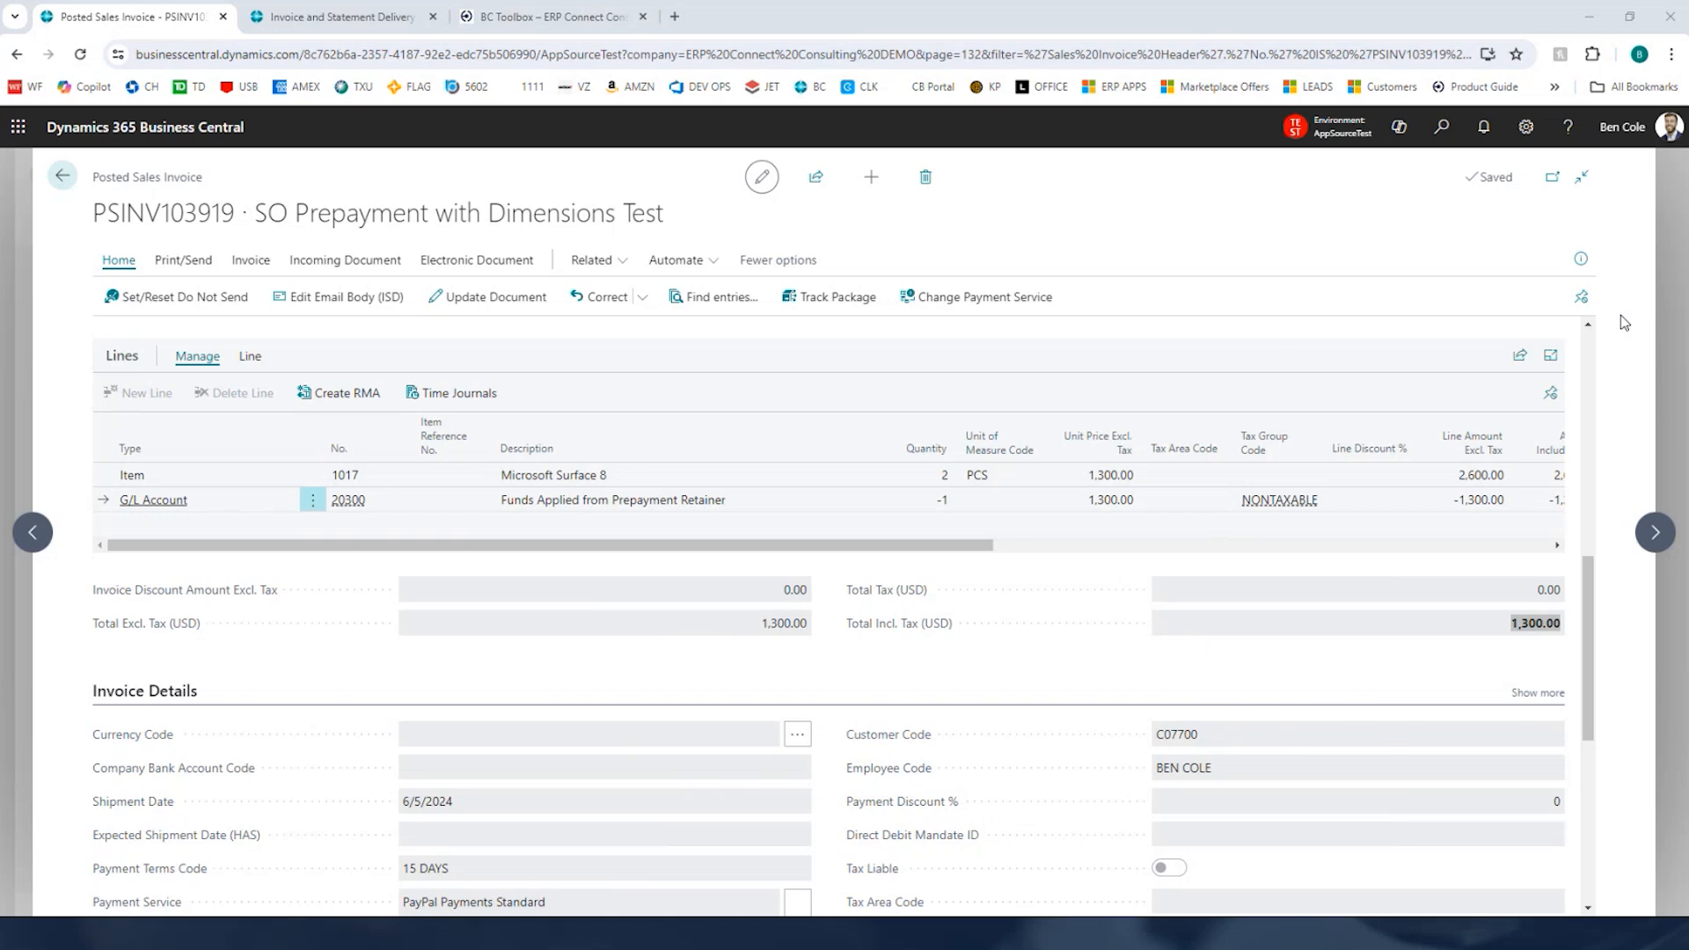
Step: Search for and open the Invoice Delivery Dashboard
{"action": "left_click", "coordinate": [1645, 236]}
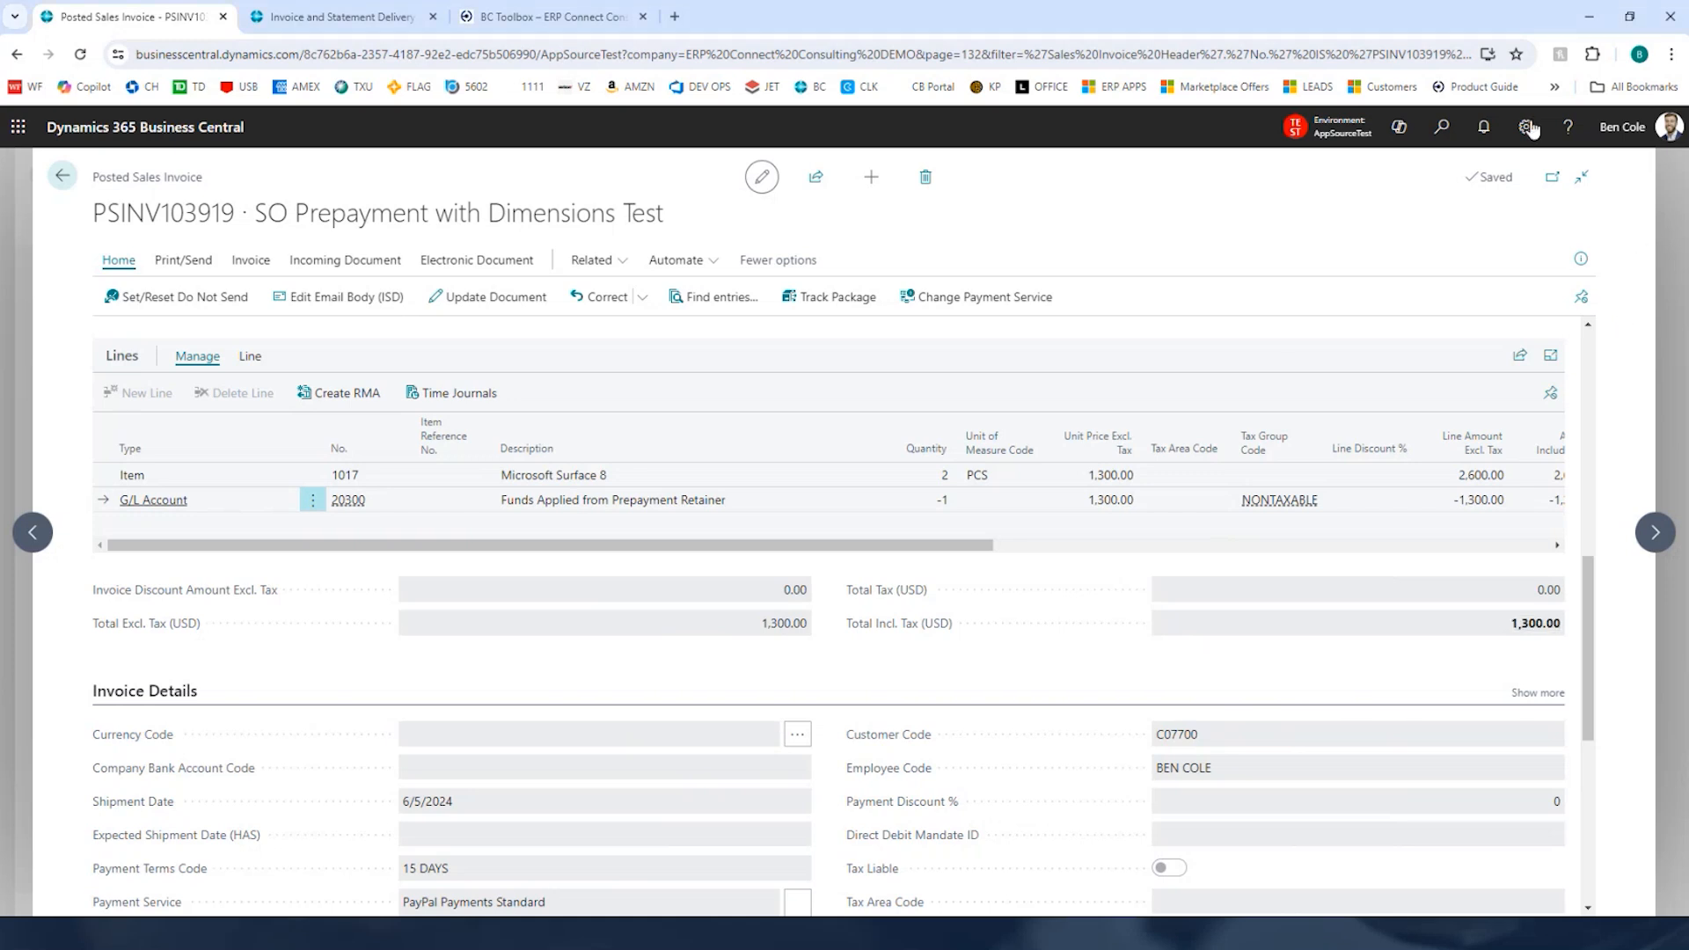
{"action": "left_click", "coordinate": [1443, 127]}
{"action": "type", "text": "invoice delivery"}
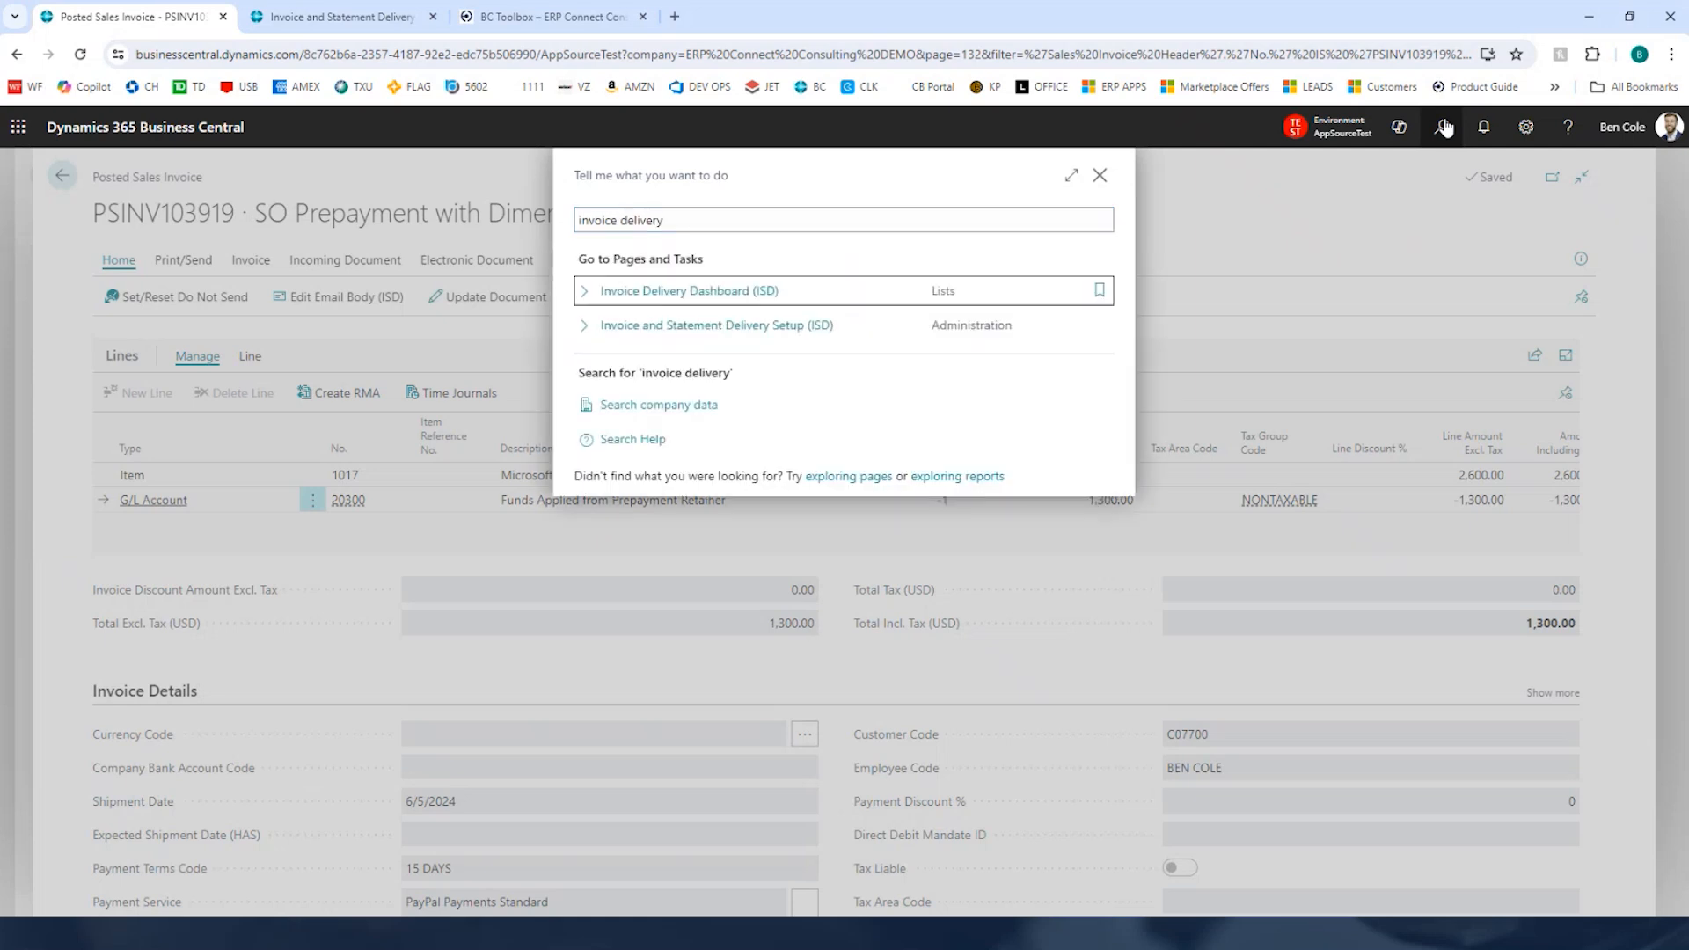
{"action": "key", "text": "Return"}
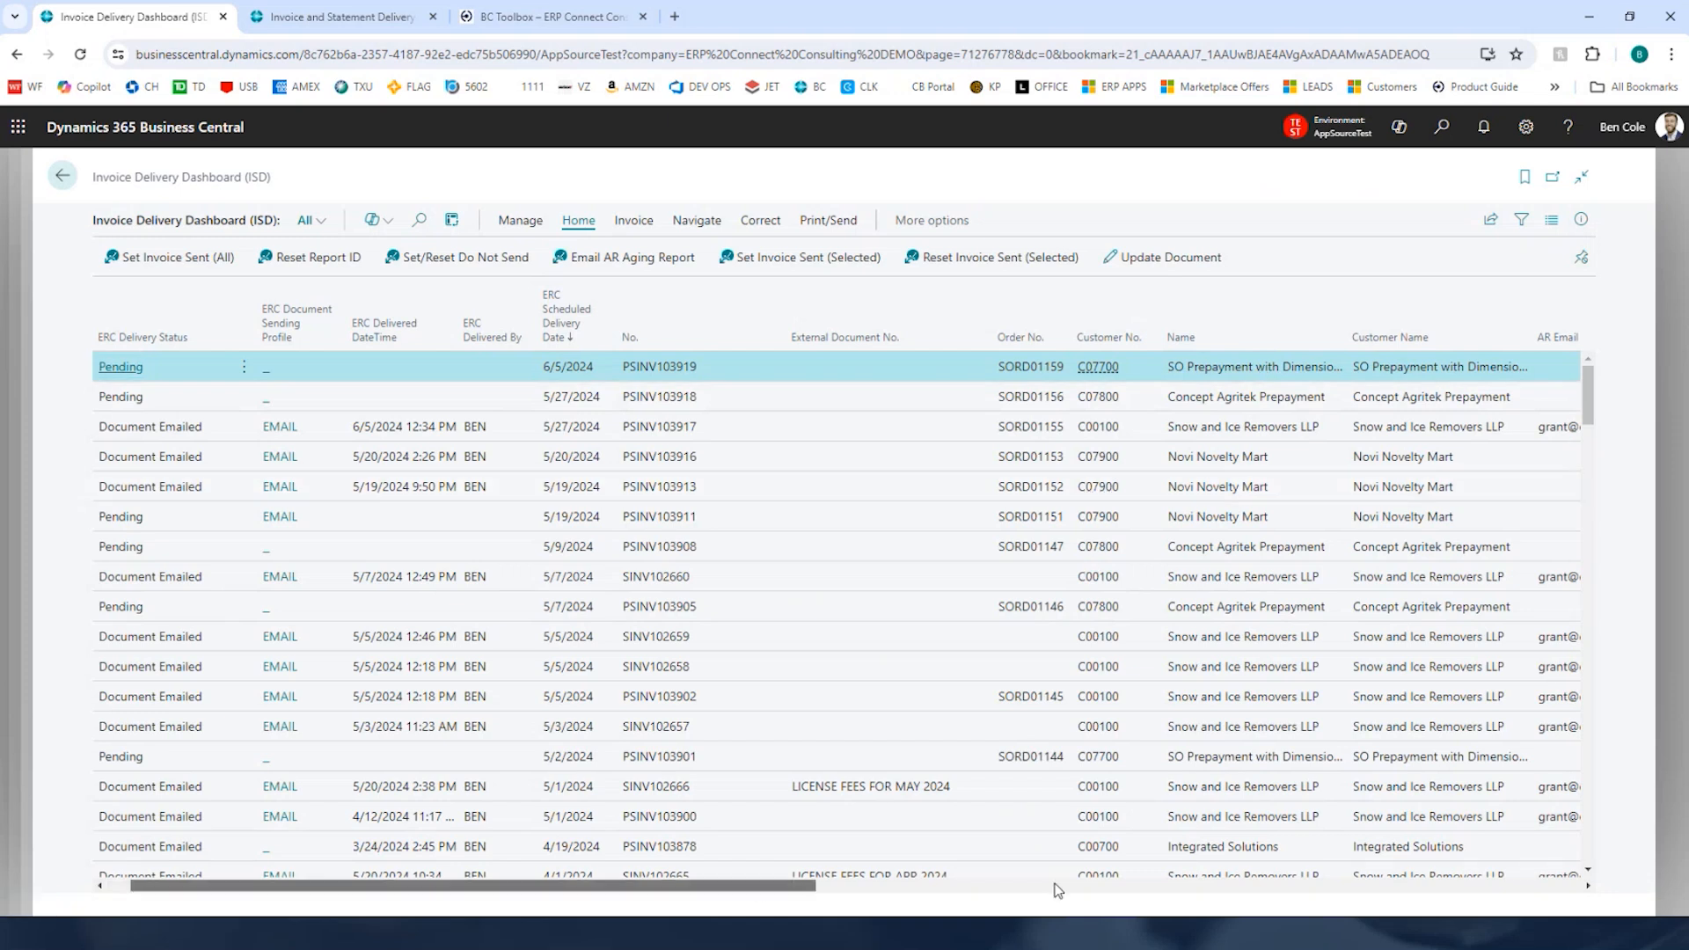
Step: Select the two pending invoices for order SORD01159 in the dashboard
{"action": "left_click_drag", "start_coordinate": [757, 885], "coordinate": [1036, 887]}
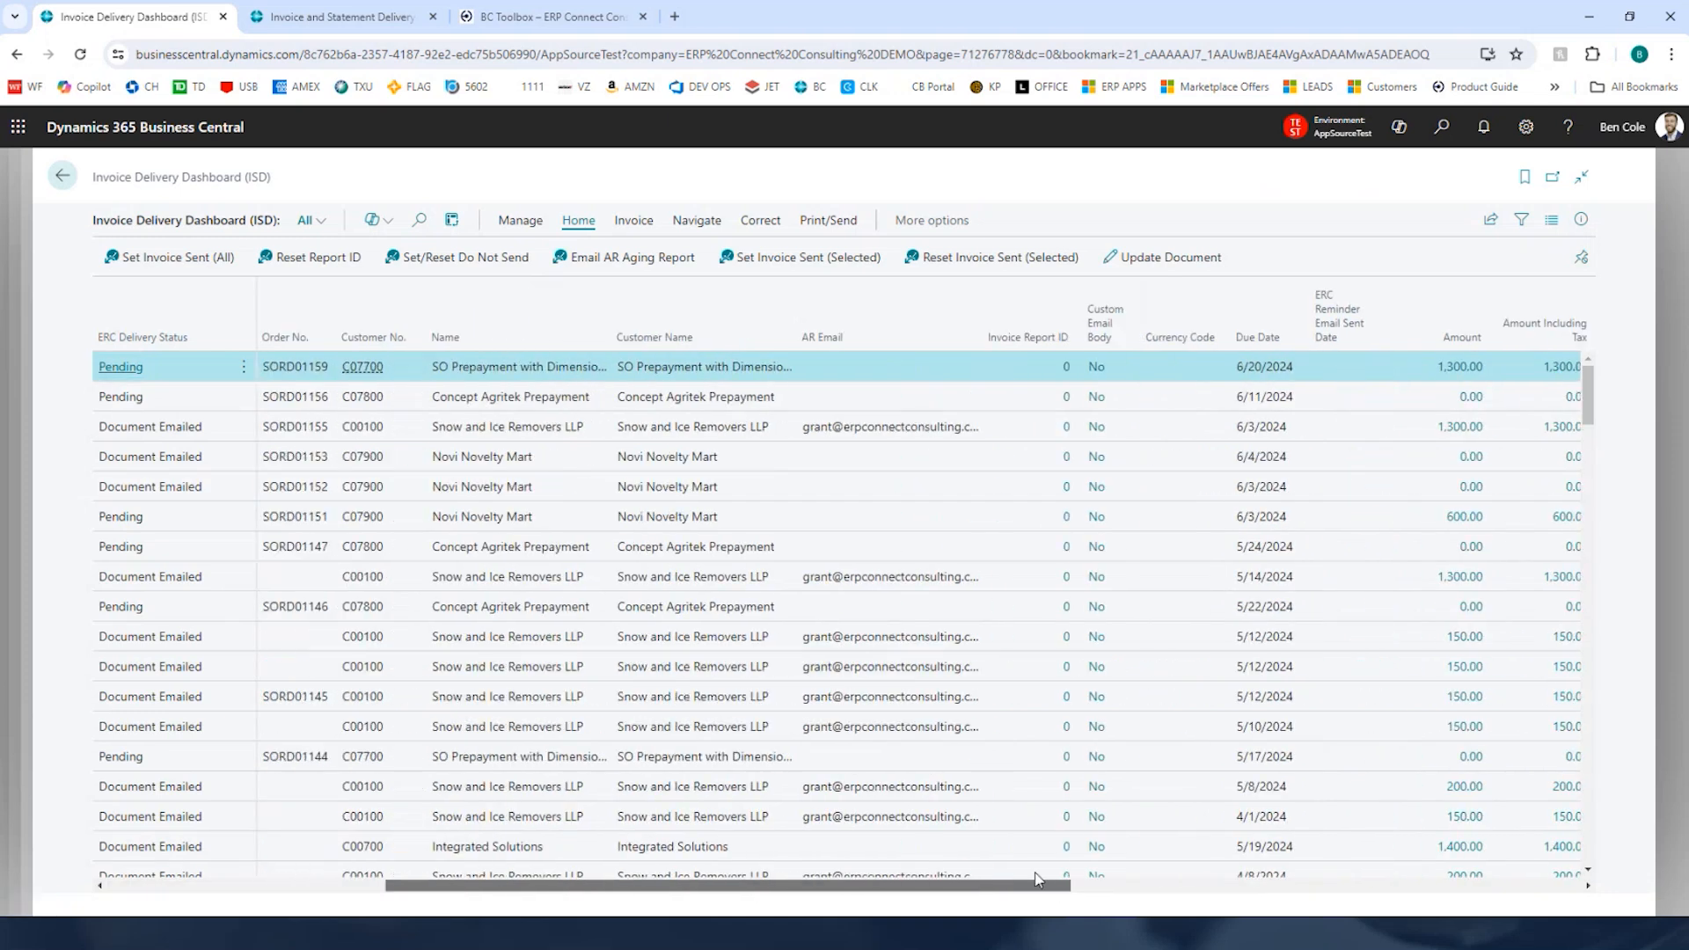
{"action": "left_click", "coordinate": [1258, 339]}
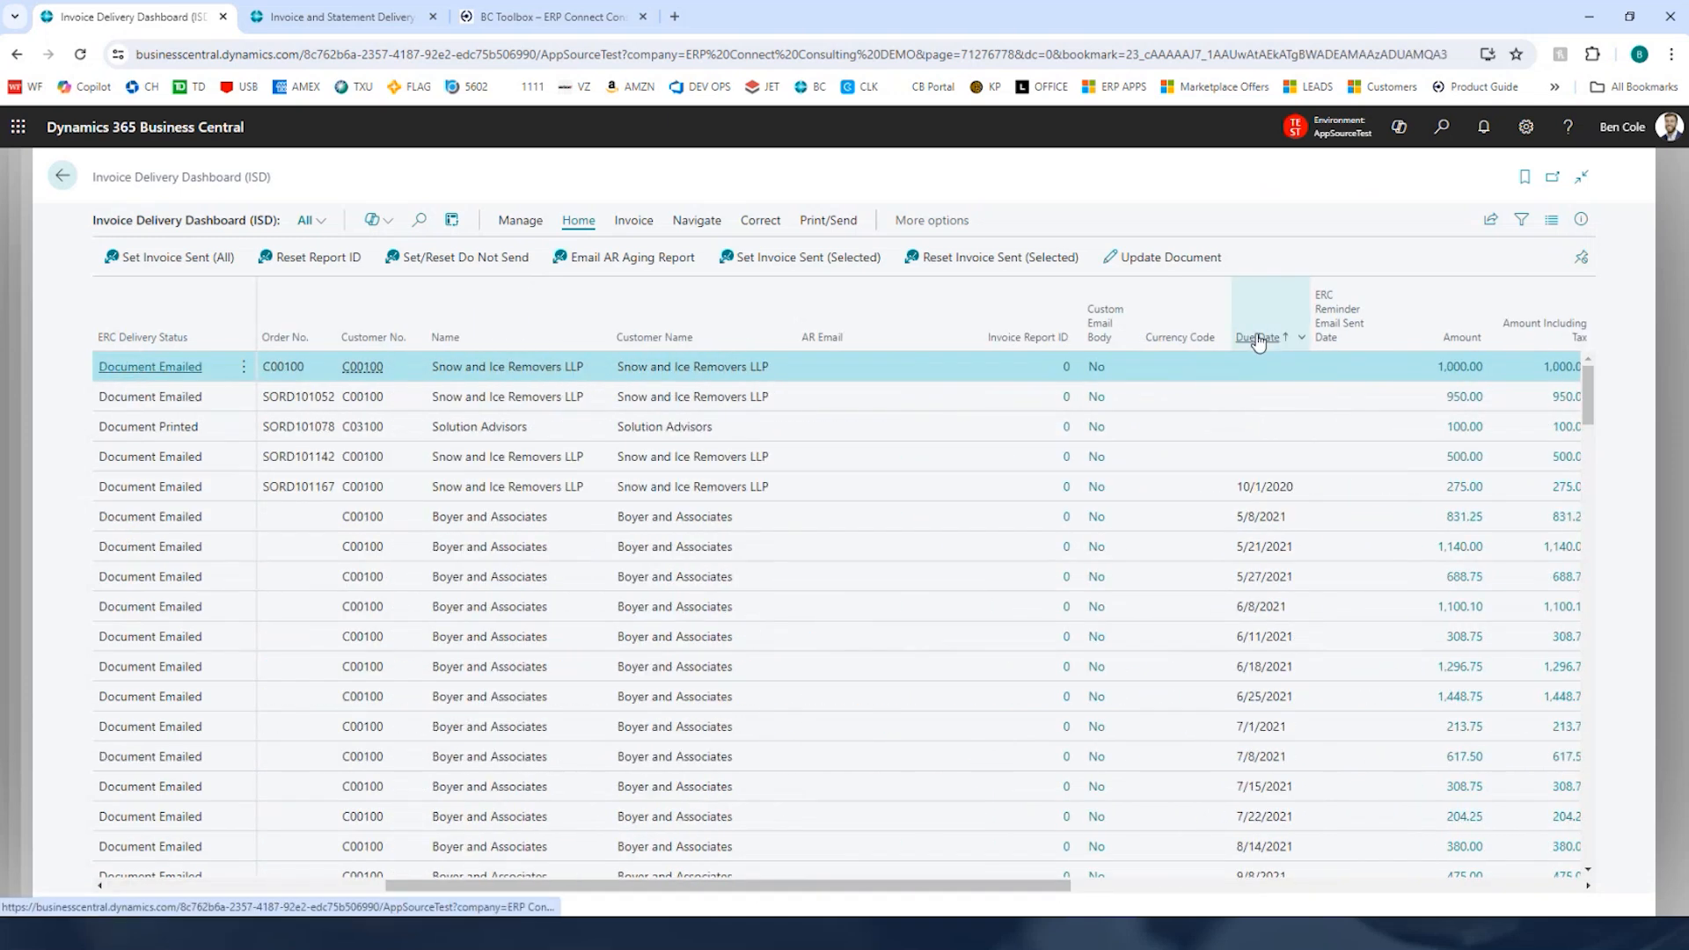
{"action": "left_click", "coordinate": [1258, 339]}
{"action": "left_click_drag", "start_coordinate": [944, 880], "coordinate": [665, 885]}
{"action": "left_click", "coordinate": [485, 398], "text": "ctrl"}
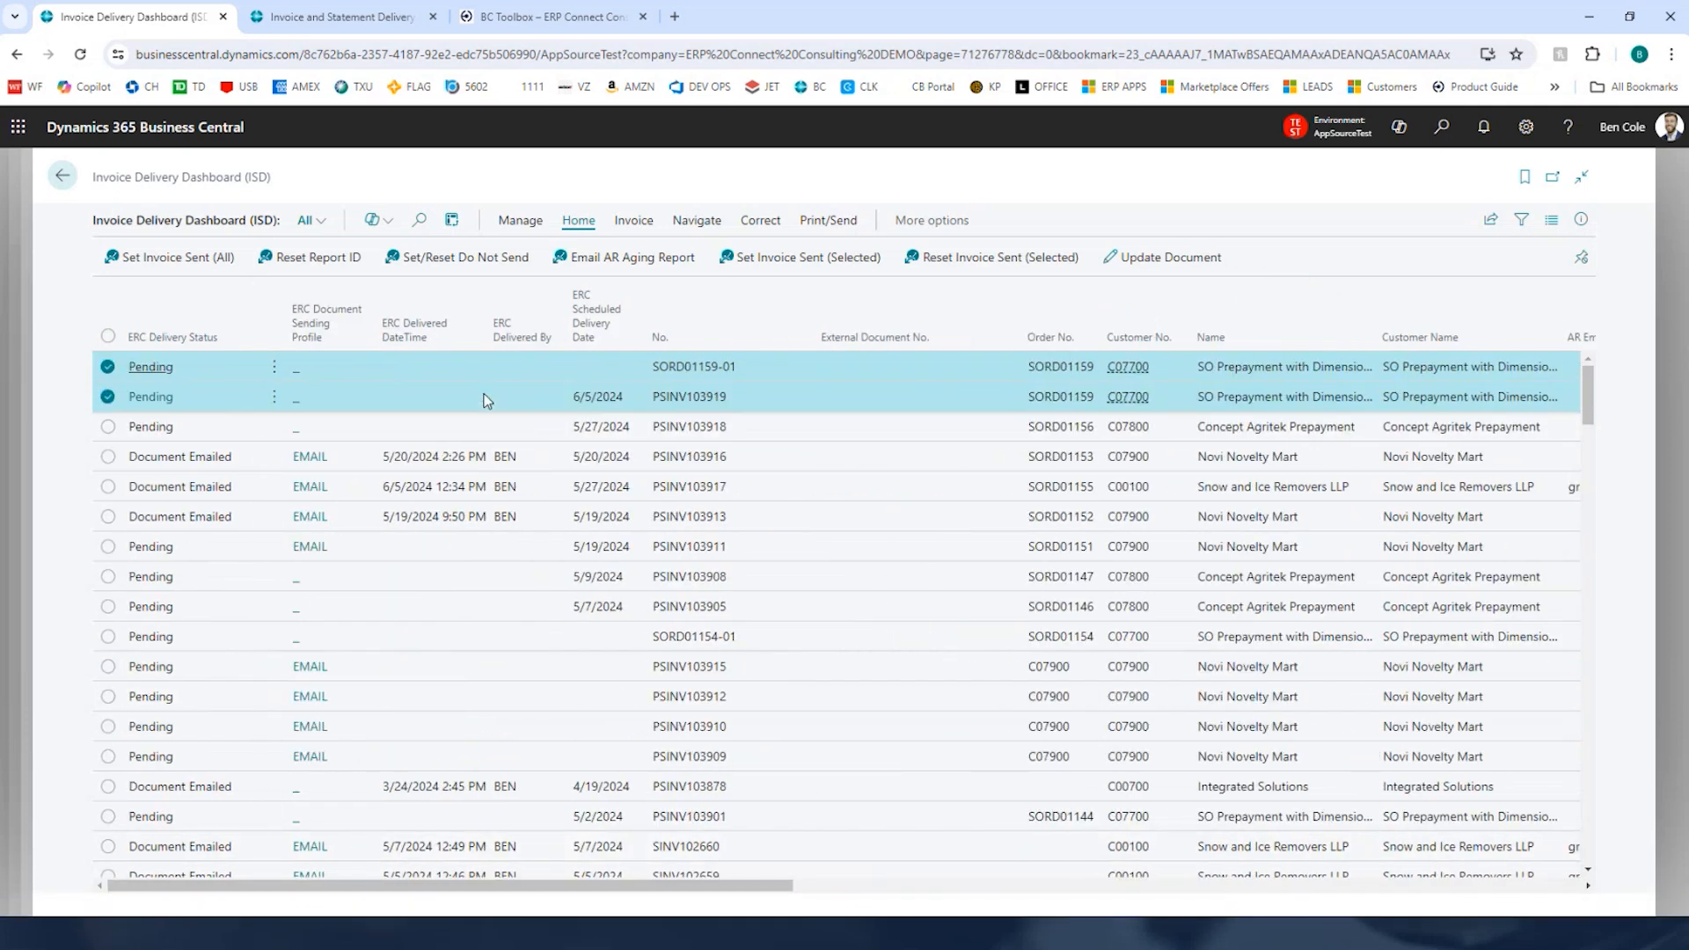
Step: Email the selected invoices to the customer
{"action": "left_click", "coordinate": [827, 220]}
{"action": "left_click", "coordinate": [180, 257]}
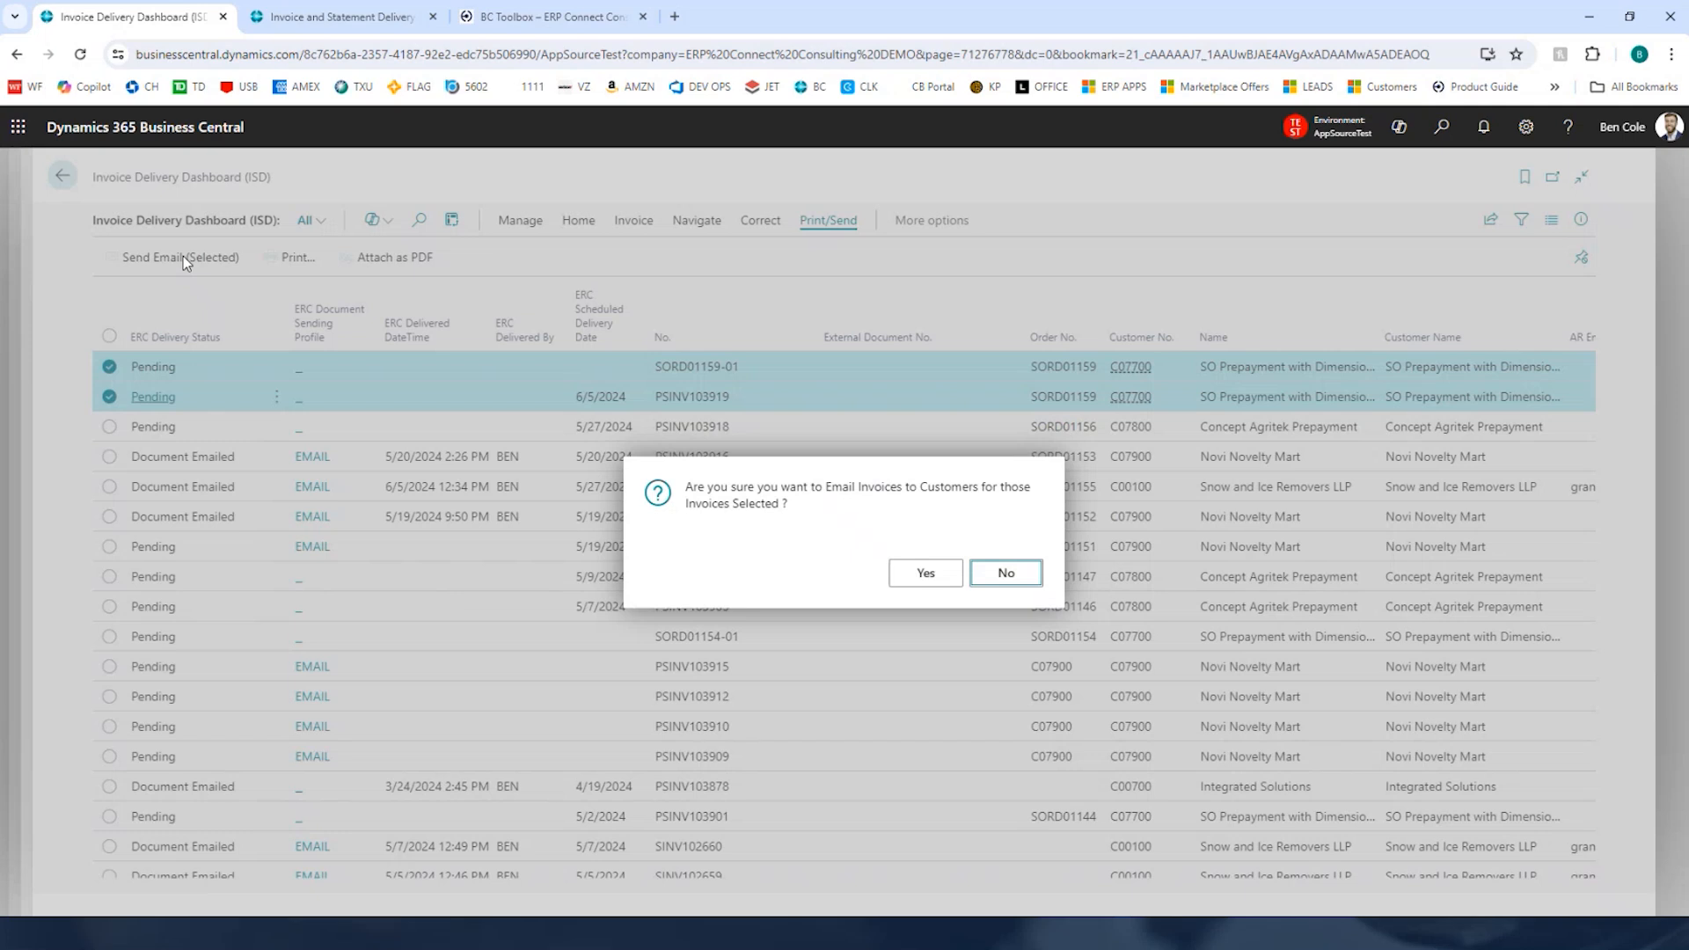
{"action": "left_click", "coordinate": [925, 573]}
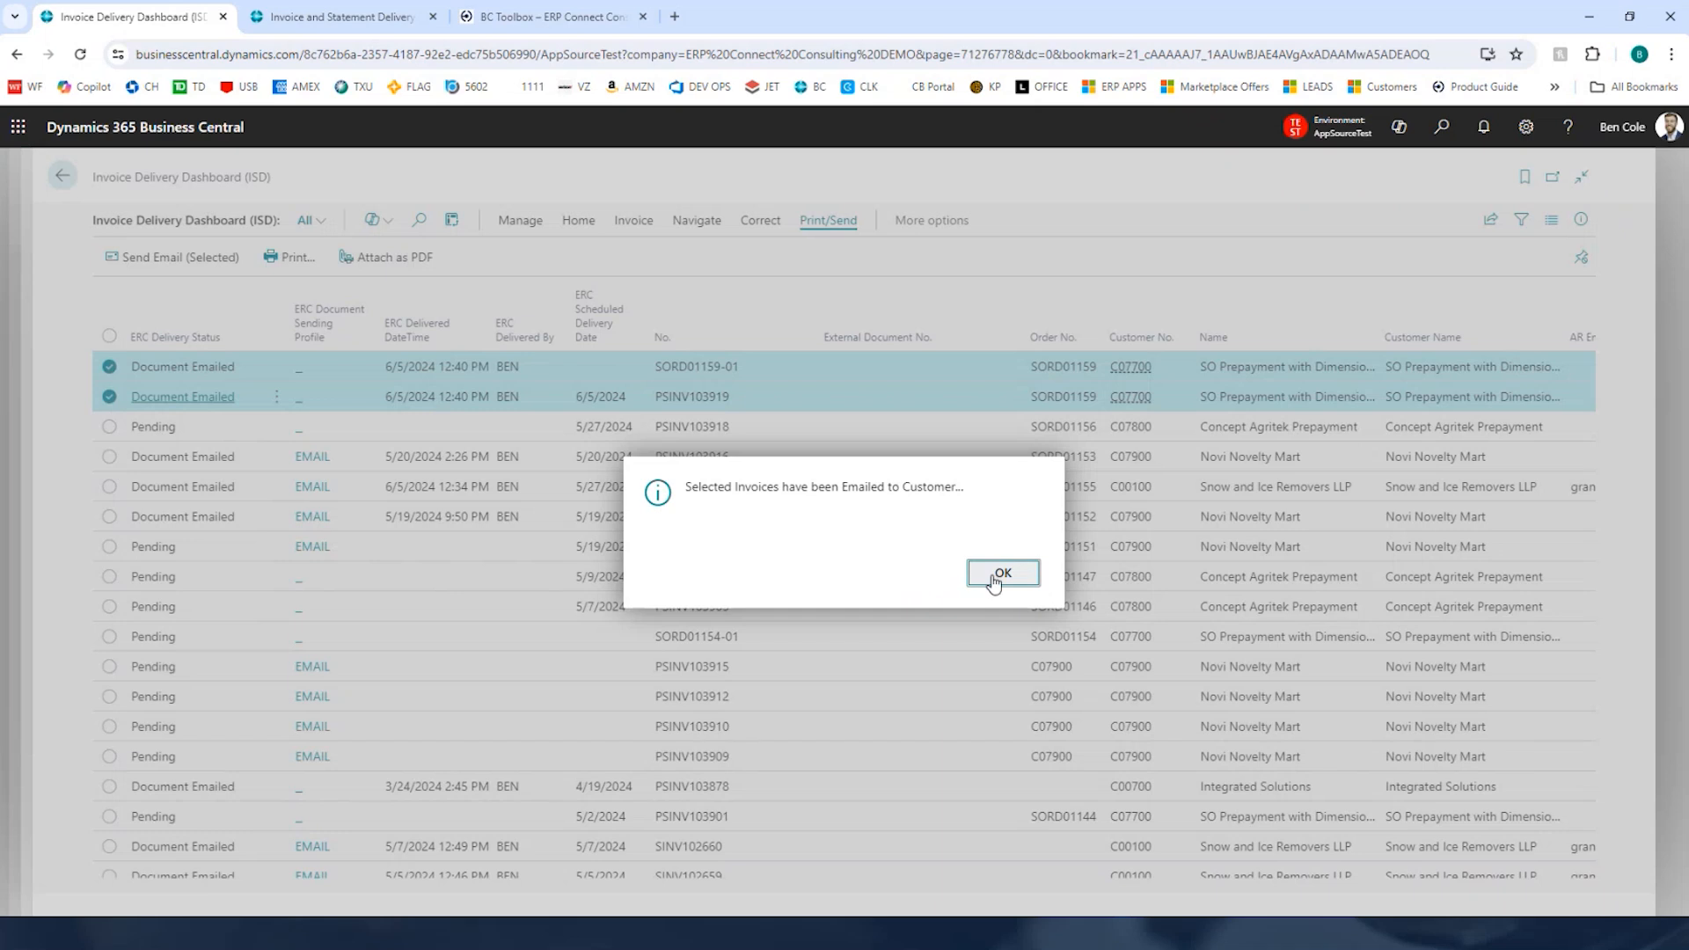
Step: Review the emailed invoice PSINV103919 message in Outlook and open its PDF attachment to check the invoice lines
{"action": "left_click", "coordinate": [998, 574]}
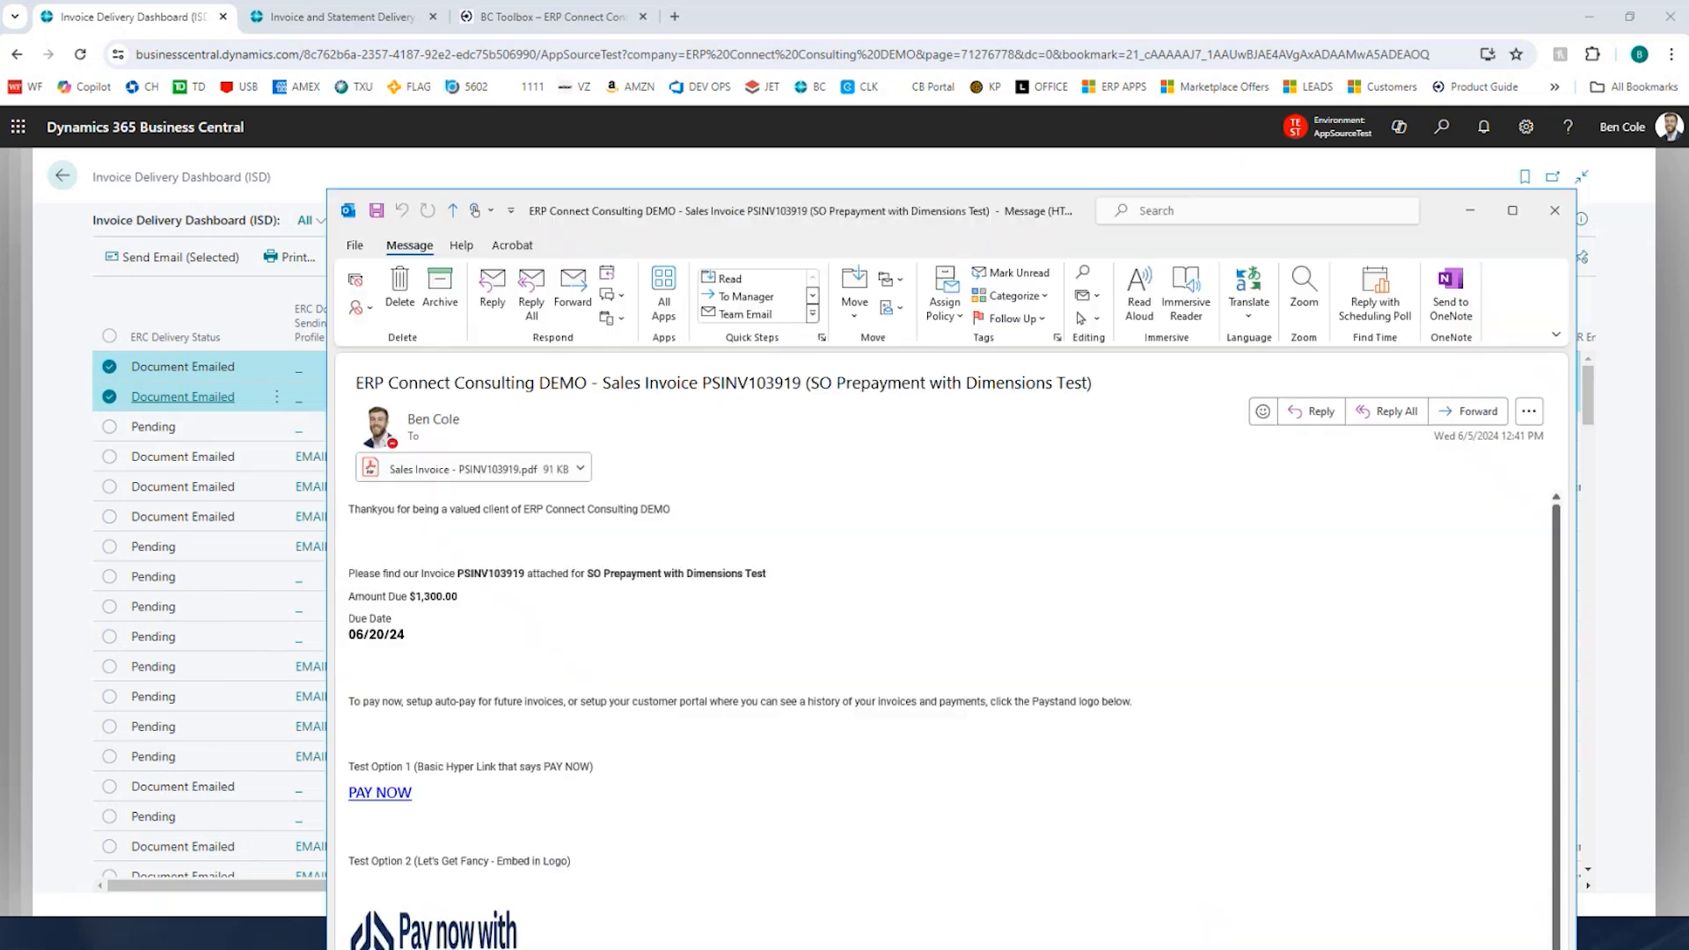
{"action": "left_click_drag", "start_coordinate": [642, 211], "coordinate": [369, 121]}
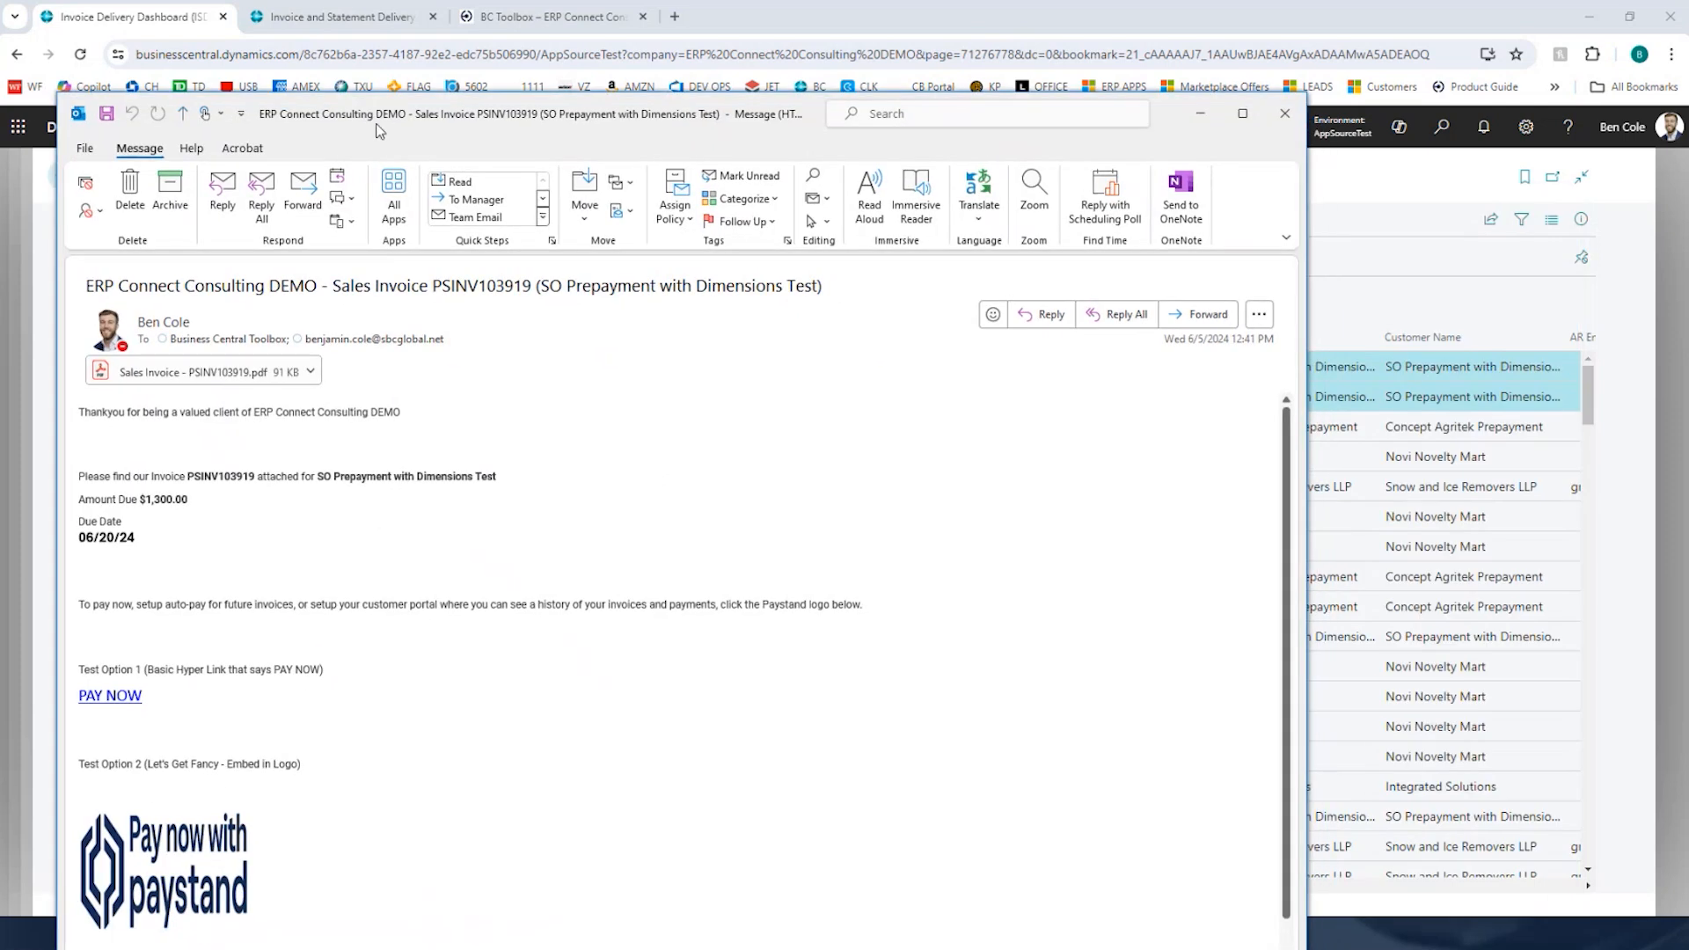
{"action": "left_click_drag", "start_coordinate": [335, 286], "coordinate": [725, 285]}
{"action": "left_click", "coordinate": [195, 379]}
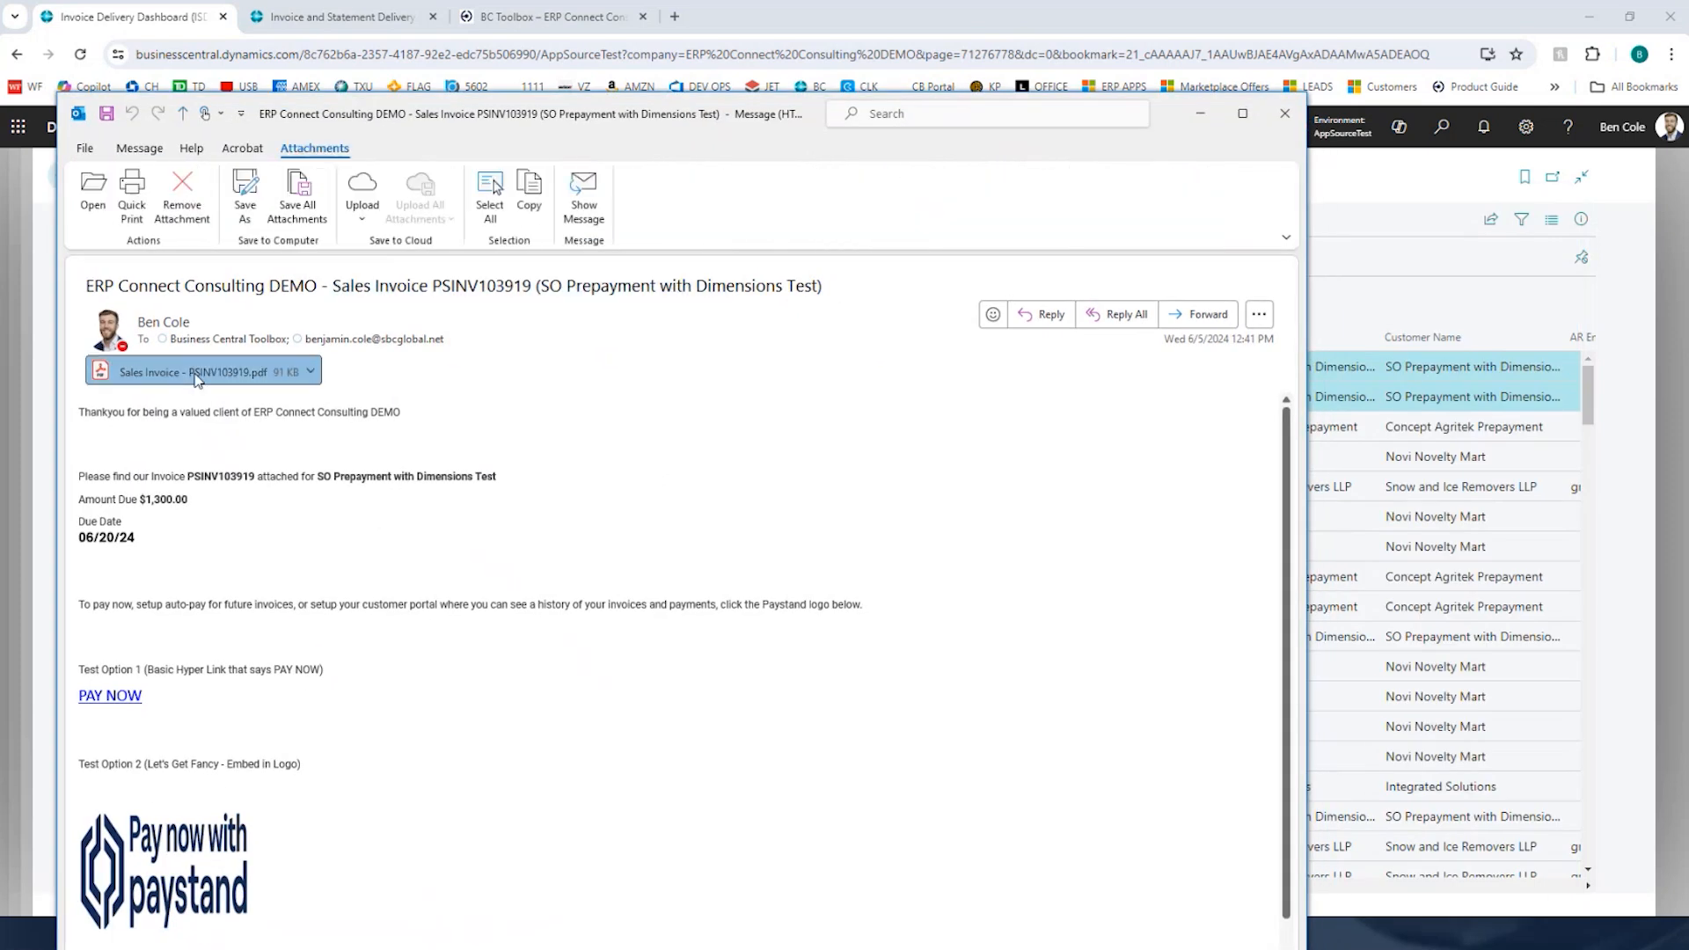
{"action": "left_click", "coordinate": [157, 415]}
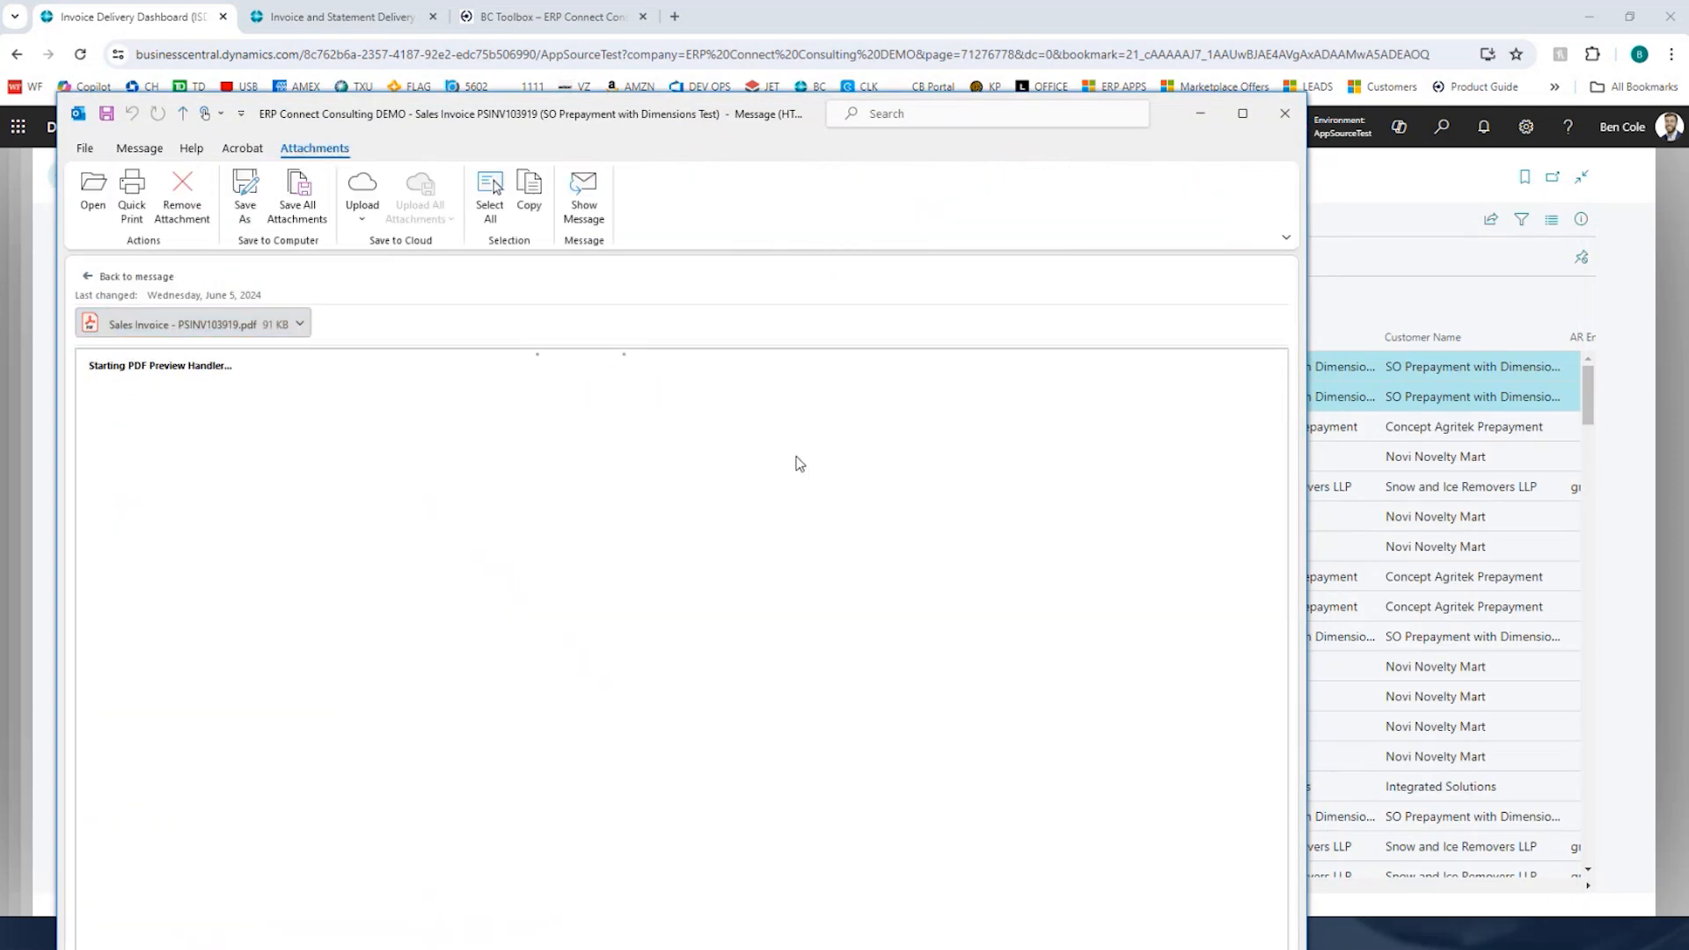
{"action": "scroll", "coordinate": [841, 593], "scroll_direction": "down", "scroll_amount": 10}
{"action": "scroll", "coordinate": [847, 595], "scroll_direction": "up", "scroll_amount": 8}
{"action": "scroll", "coordinate": [851, 602], "scroll_direction": "down", "scroll_amount": 4}
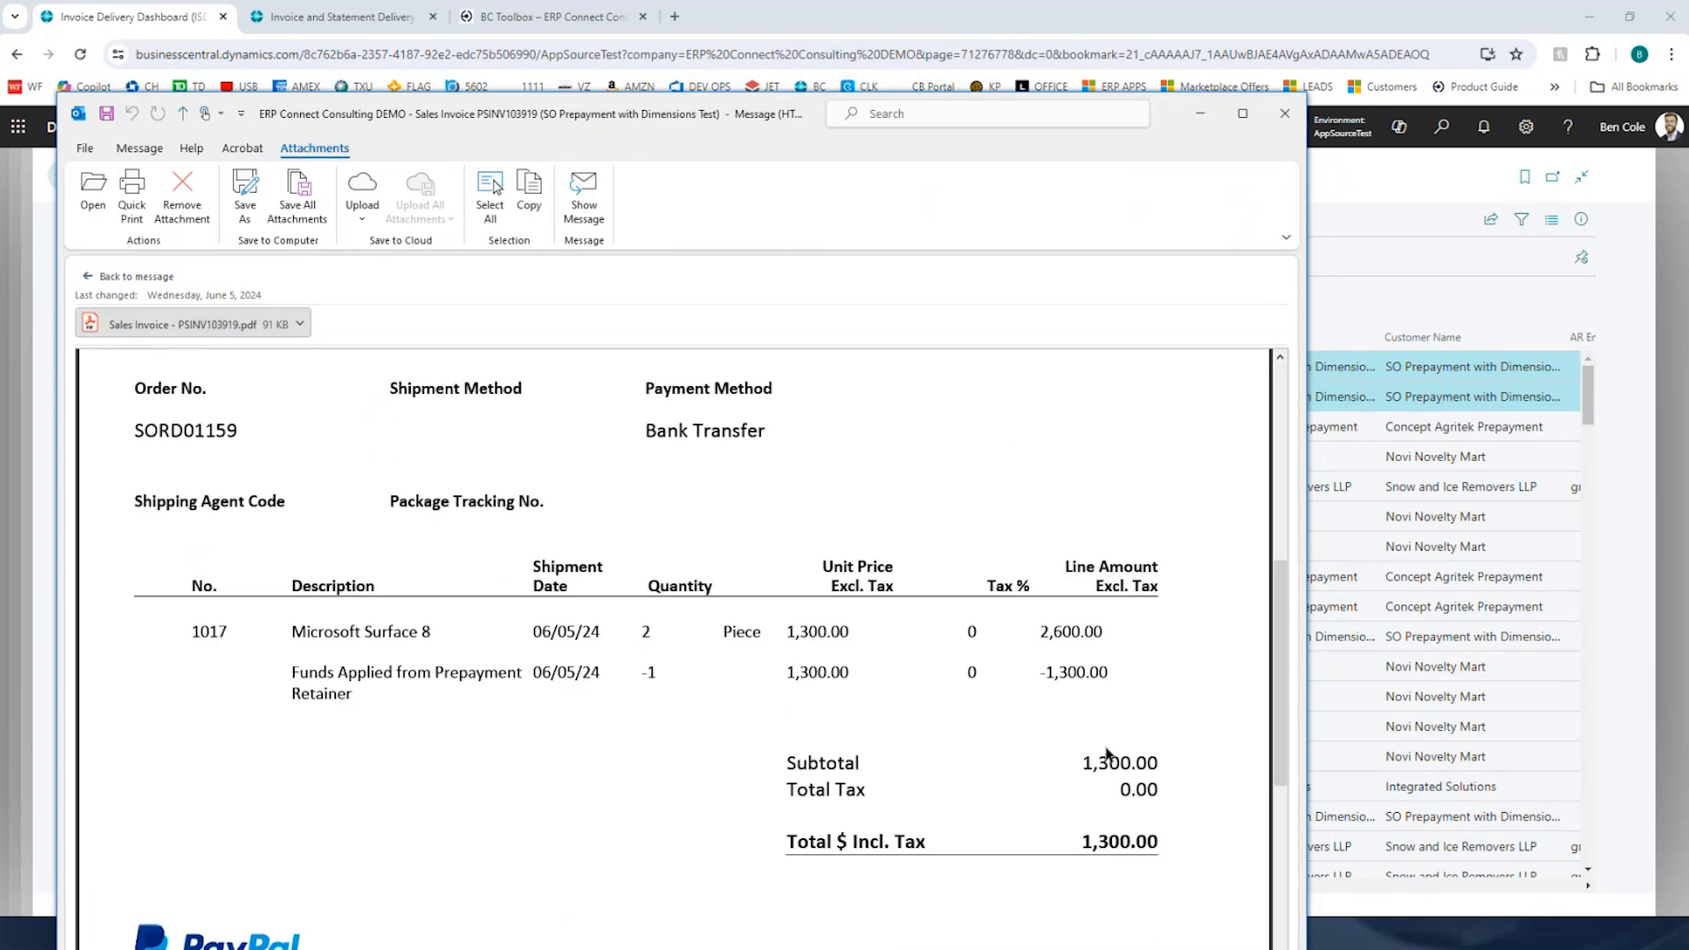
{"action": "left_click", "coordinate": [87, 278]}
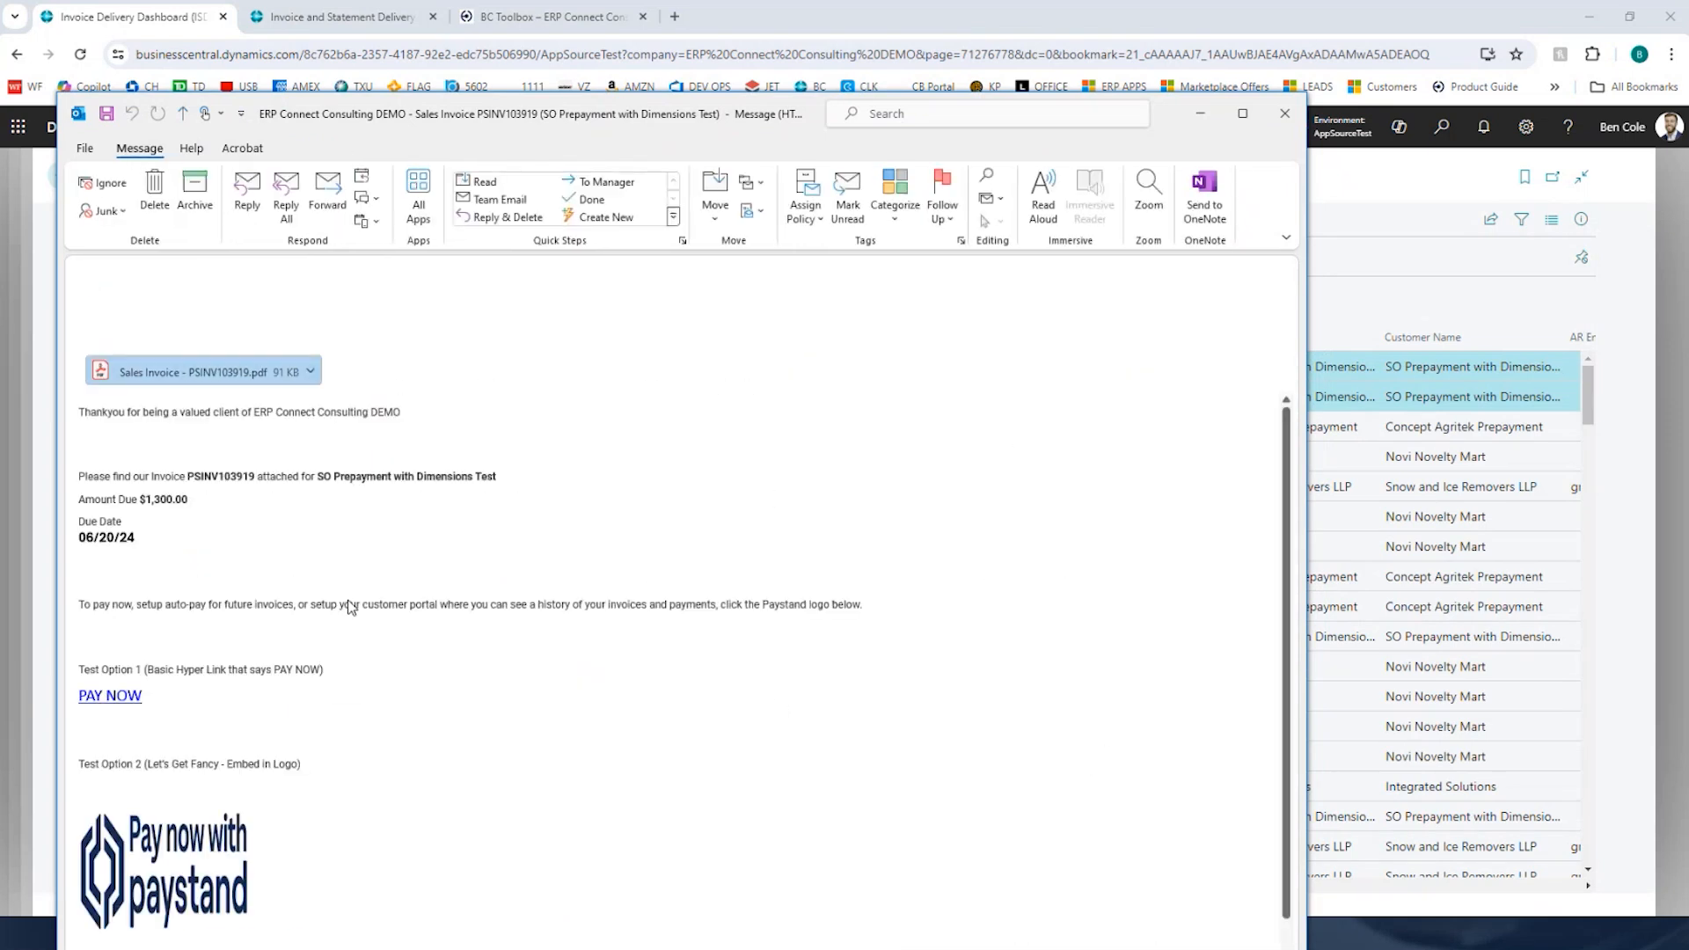
{"action": "left_click_drag", "start_coordinate": [118, 500], "coordinate": [235, 519]}
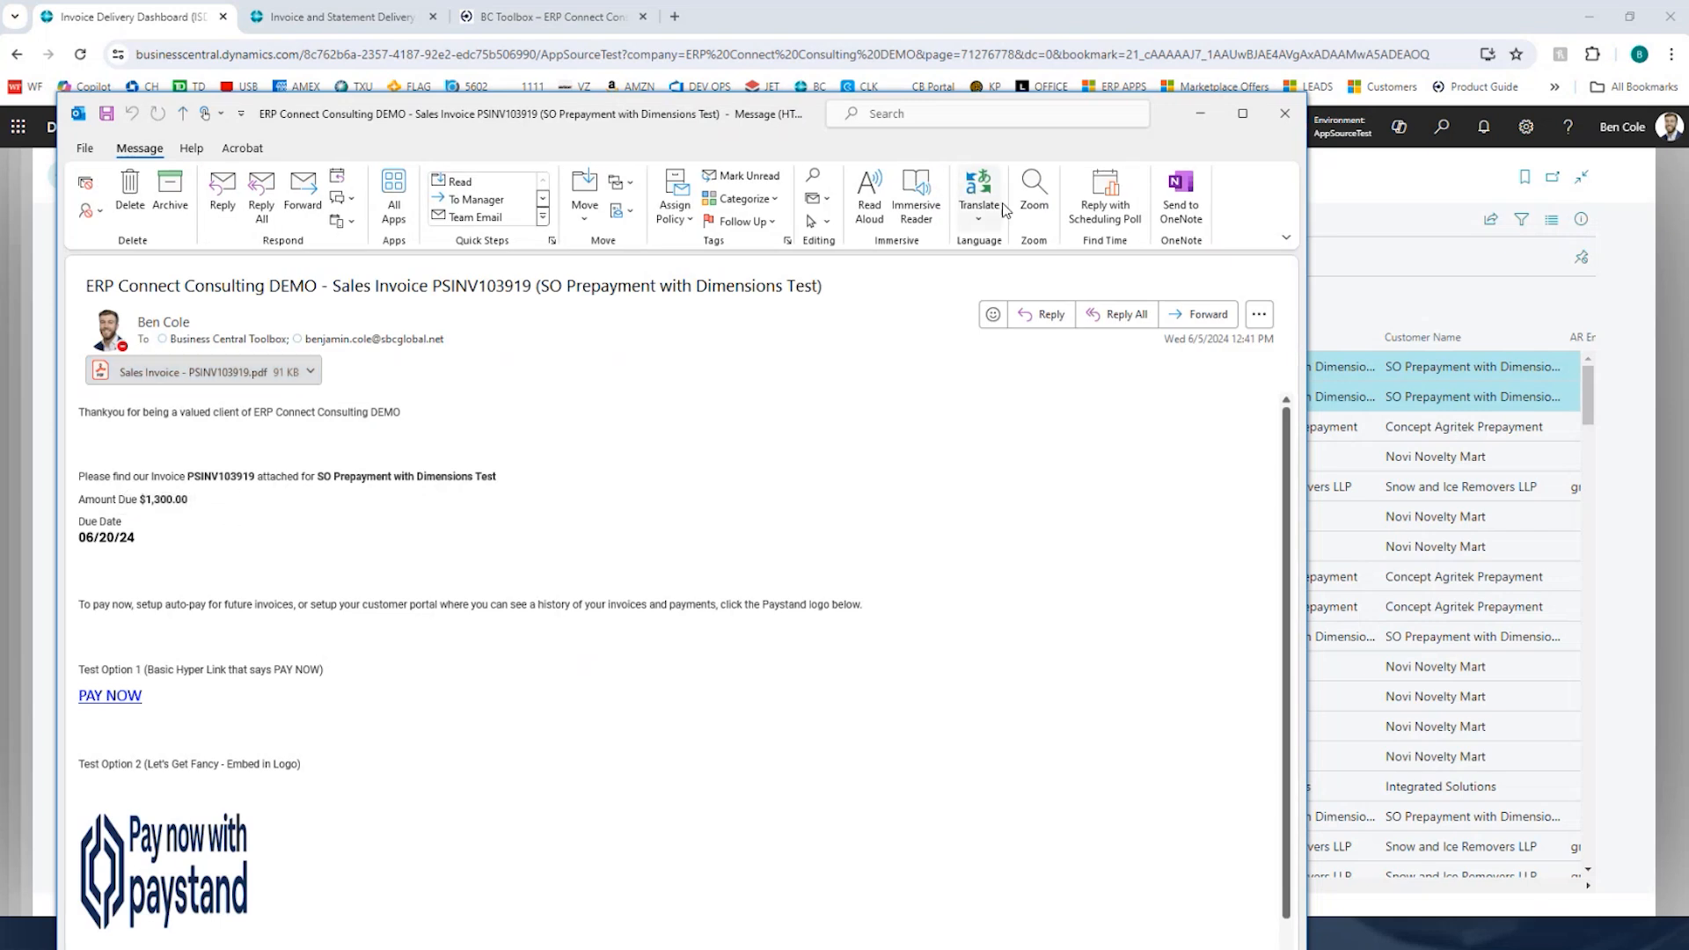
{"action": "left_click", "coordinate": [1284, 113]}
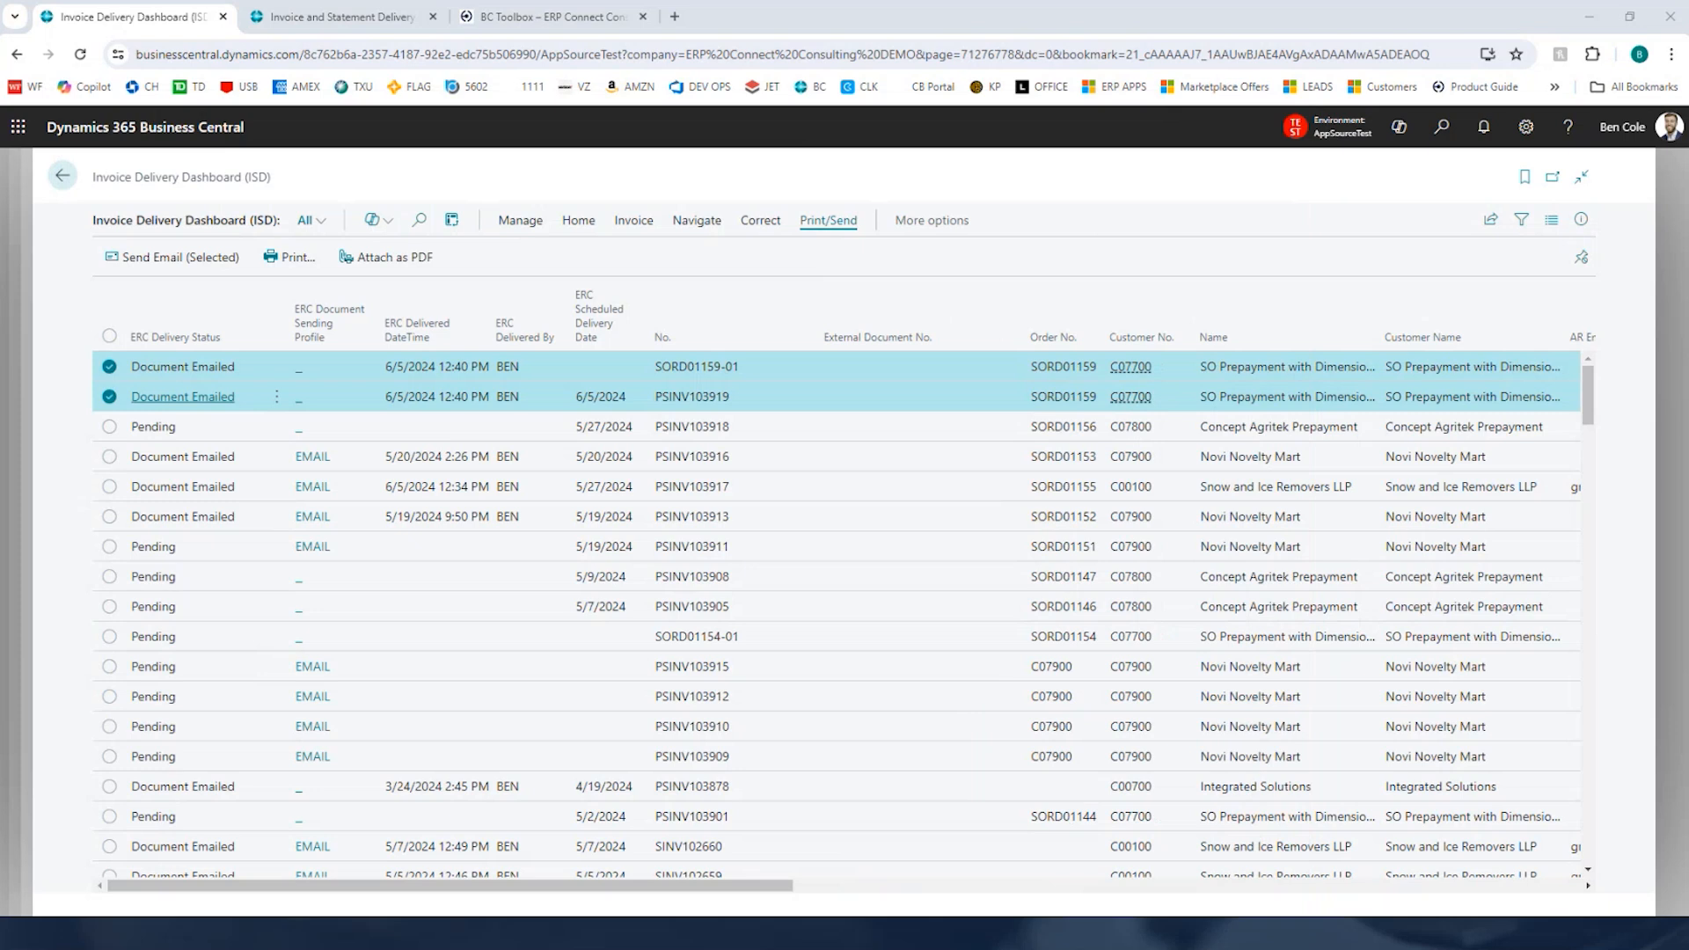
Step: Examine the prepayment invoice SORD01159-01 PDF, including its totals and paid notice
{"action": "scroll", "coordinate": [1067, 615], "scroll_direction": "down", "scroll_amount": 1}
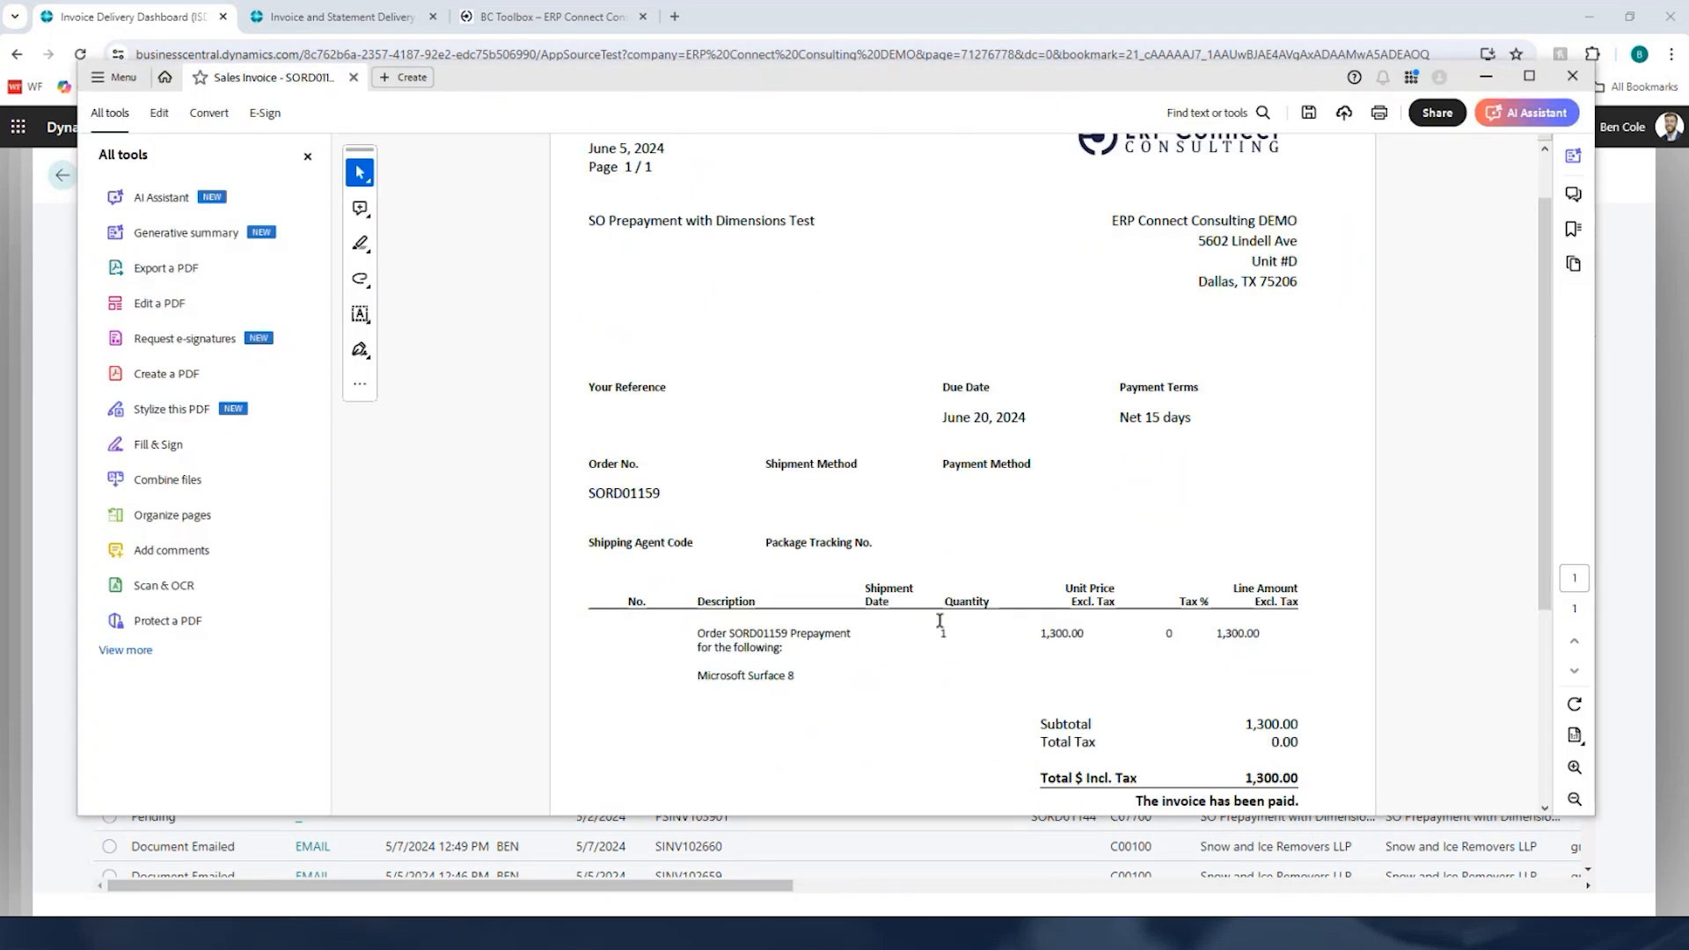
{"action": "scroll", "coordinate": [1122, 700], "scroll_direction": "down", "scroll_amount": 1}
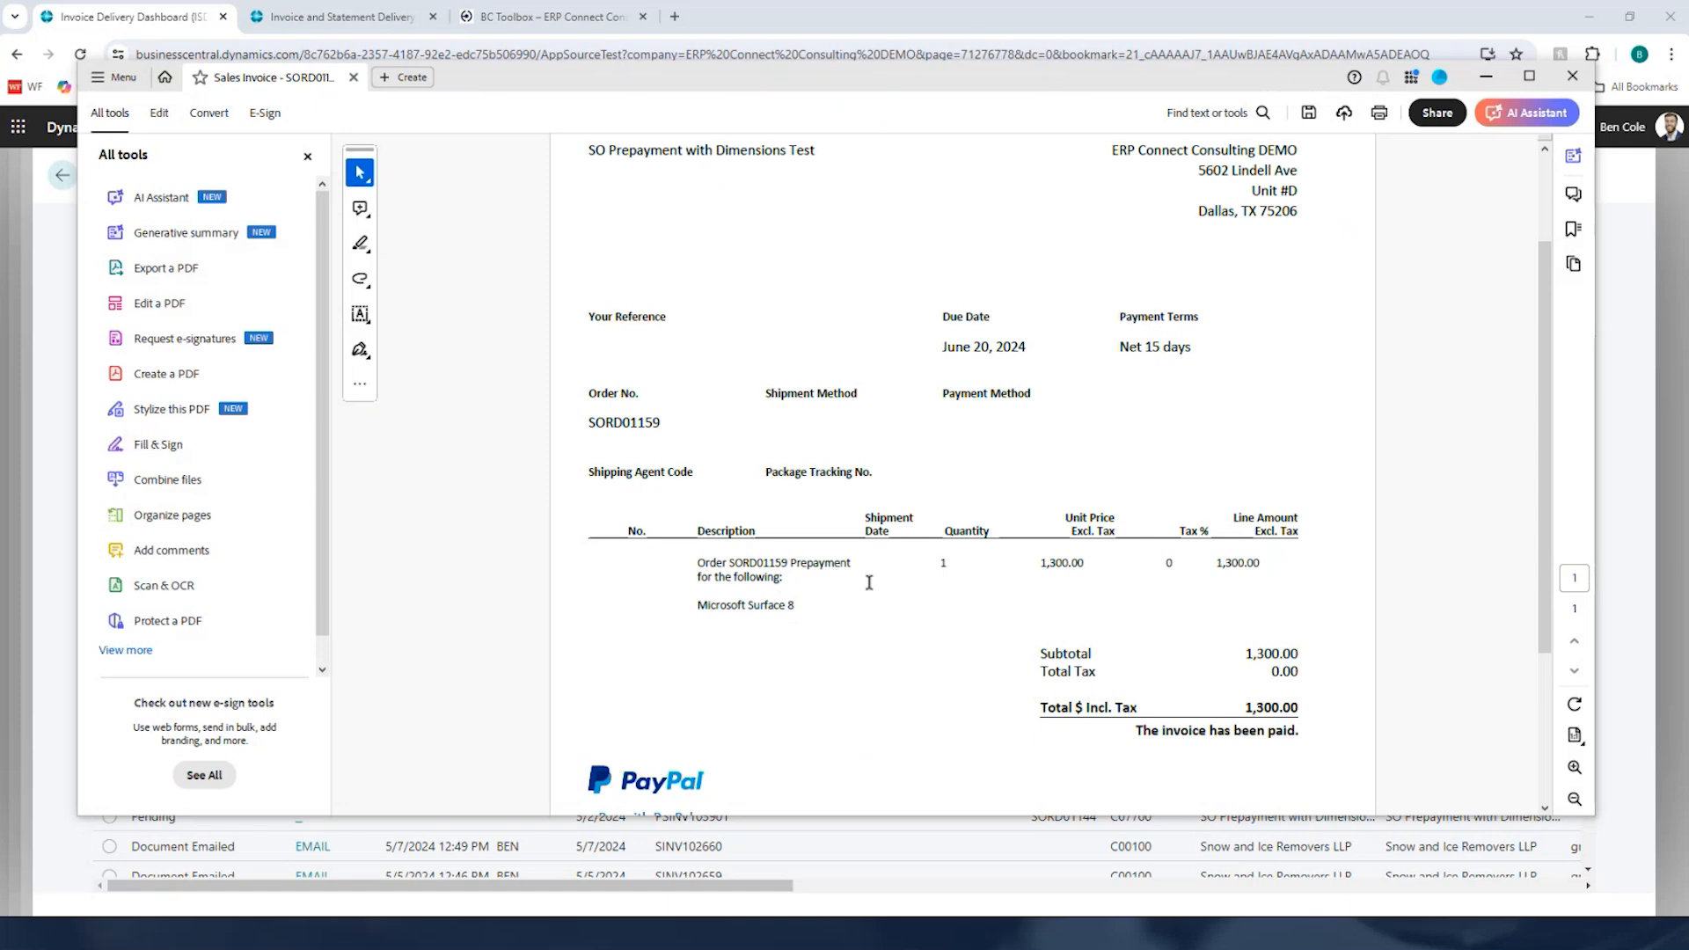
{"action": "double_click", "coordinate": [757, 564]}
{"action": "left_click", "coordinate": [1135, 685]}
{"action": "left_click_drag", "start_coordinate": [1138, 731], "coordinate": [1298, 732]}
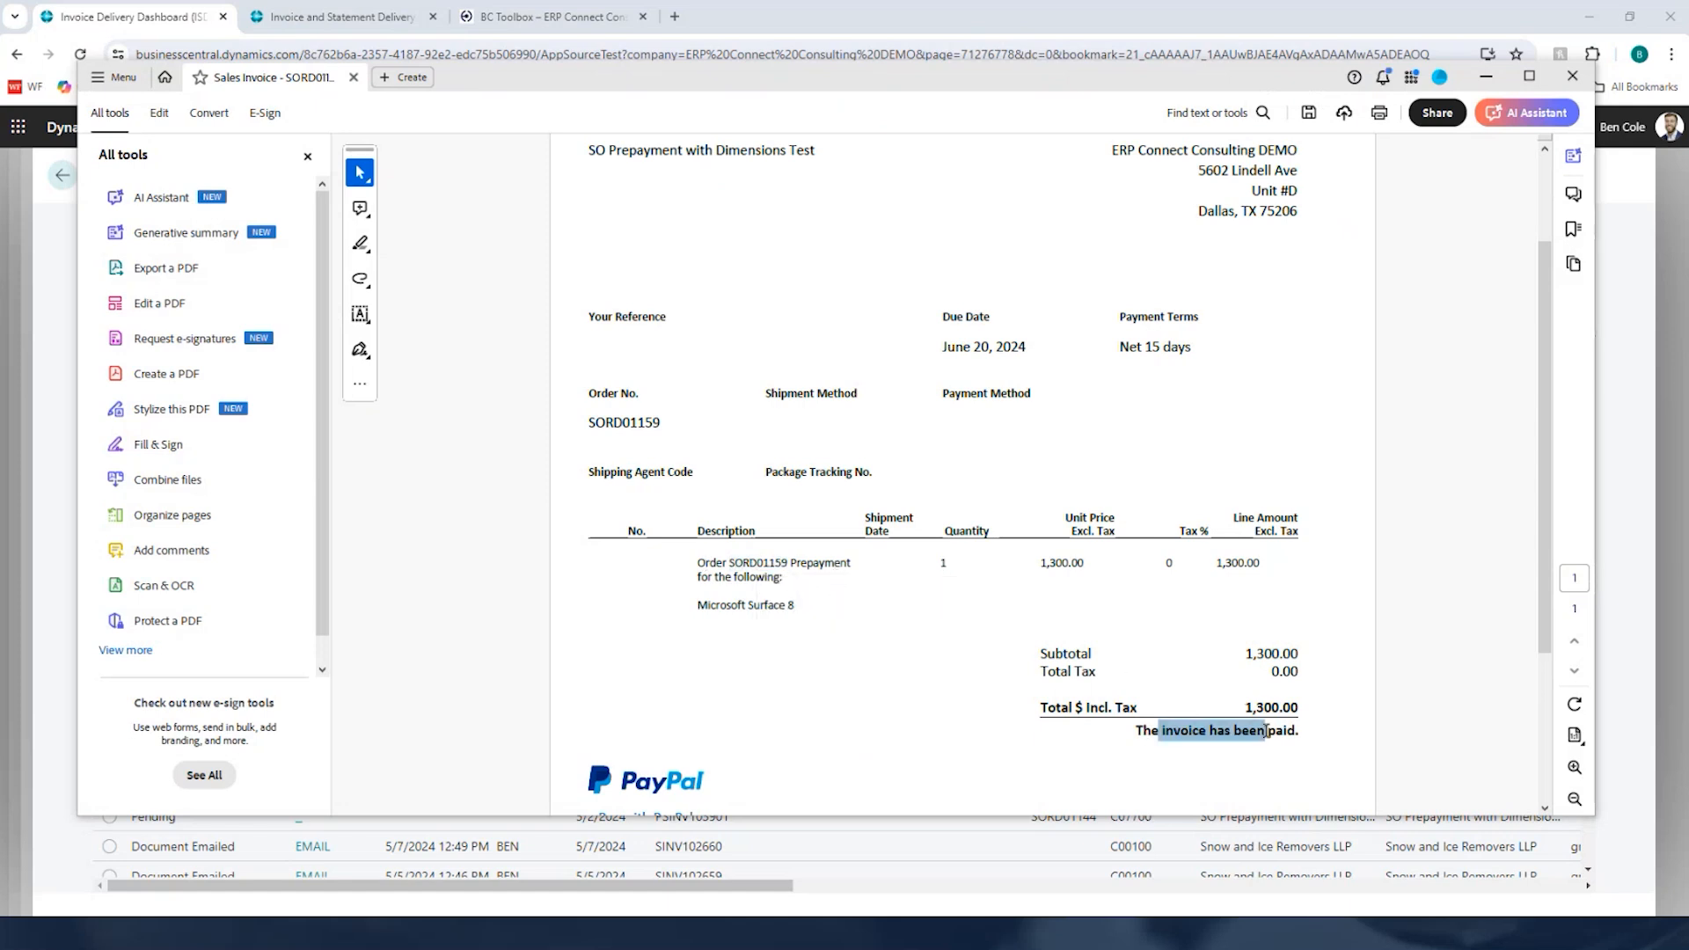
{"action": "left_click", "coordinate": [1054, 601]}
{"action": "scroll", "coordinate": [1054, 606], "scroll_direction": "down", "scroll_amount": 2}
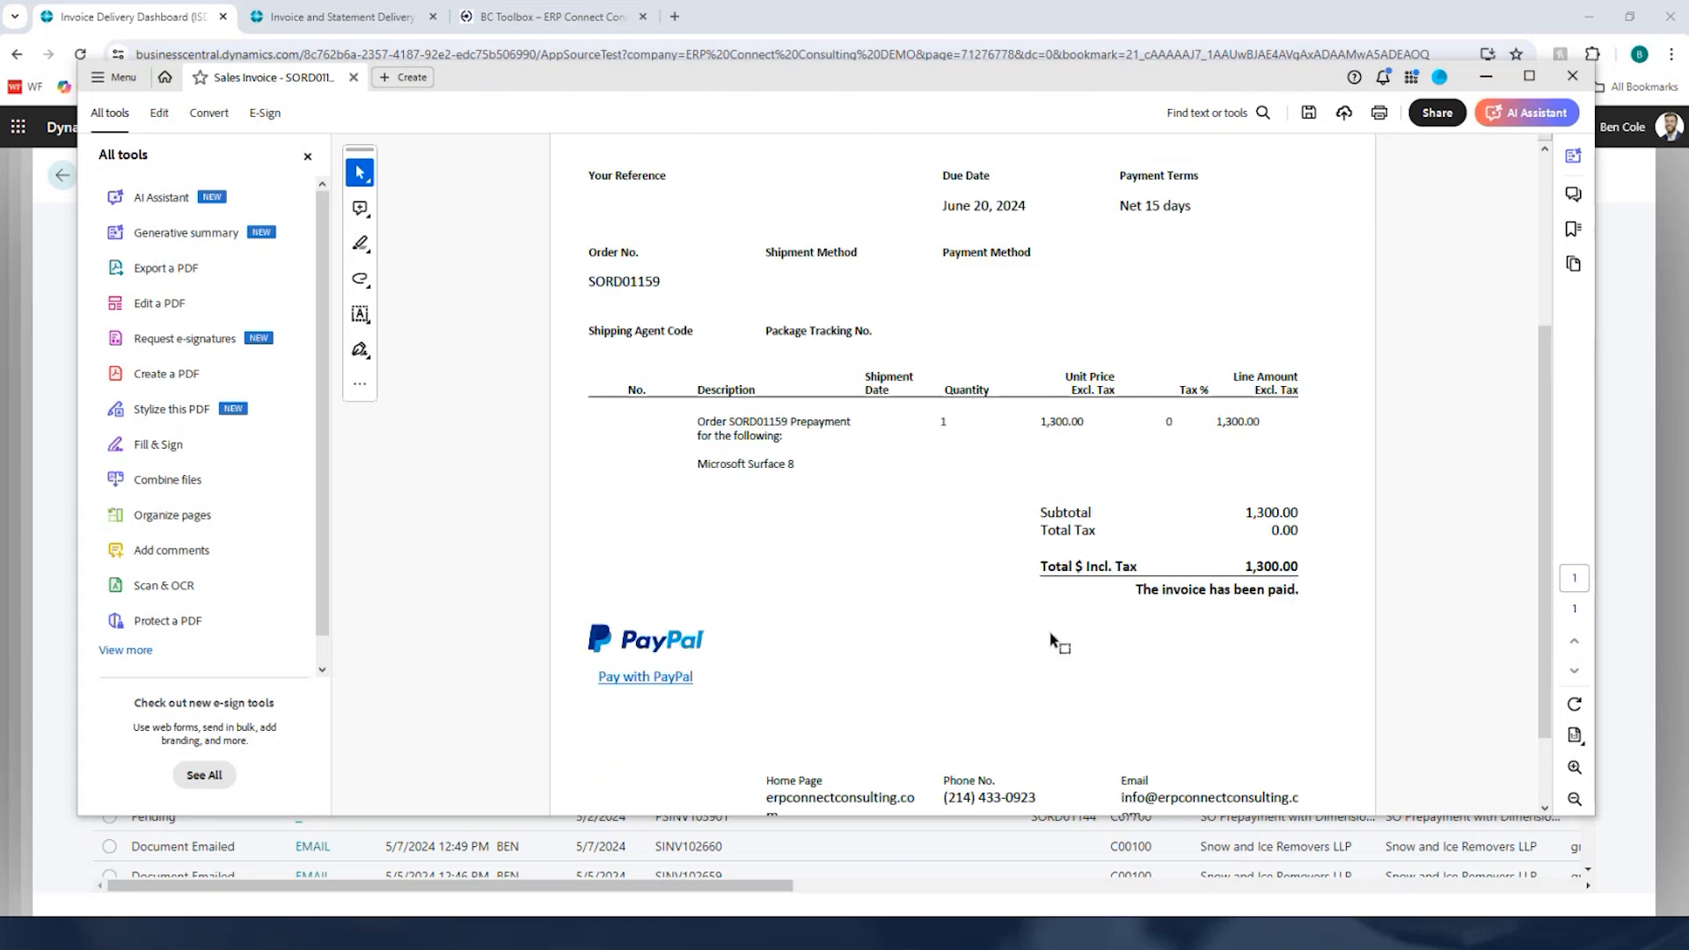
{"action": "scroll", "coordinate": [1056, 642], "scroll_direction": "down", "scroll_amount": 1}
{"action": "scroll", "coordinate": [1056, 645], "scroll_direction": "up", "scroll_amount": 4}
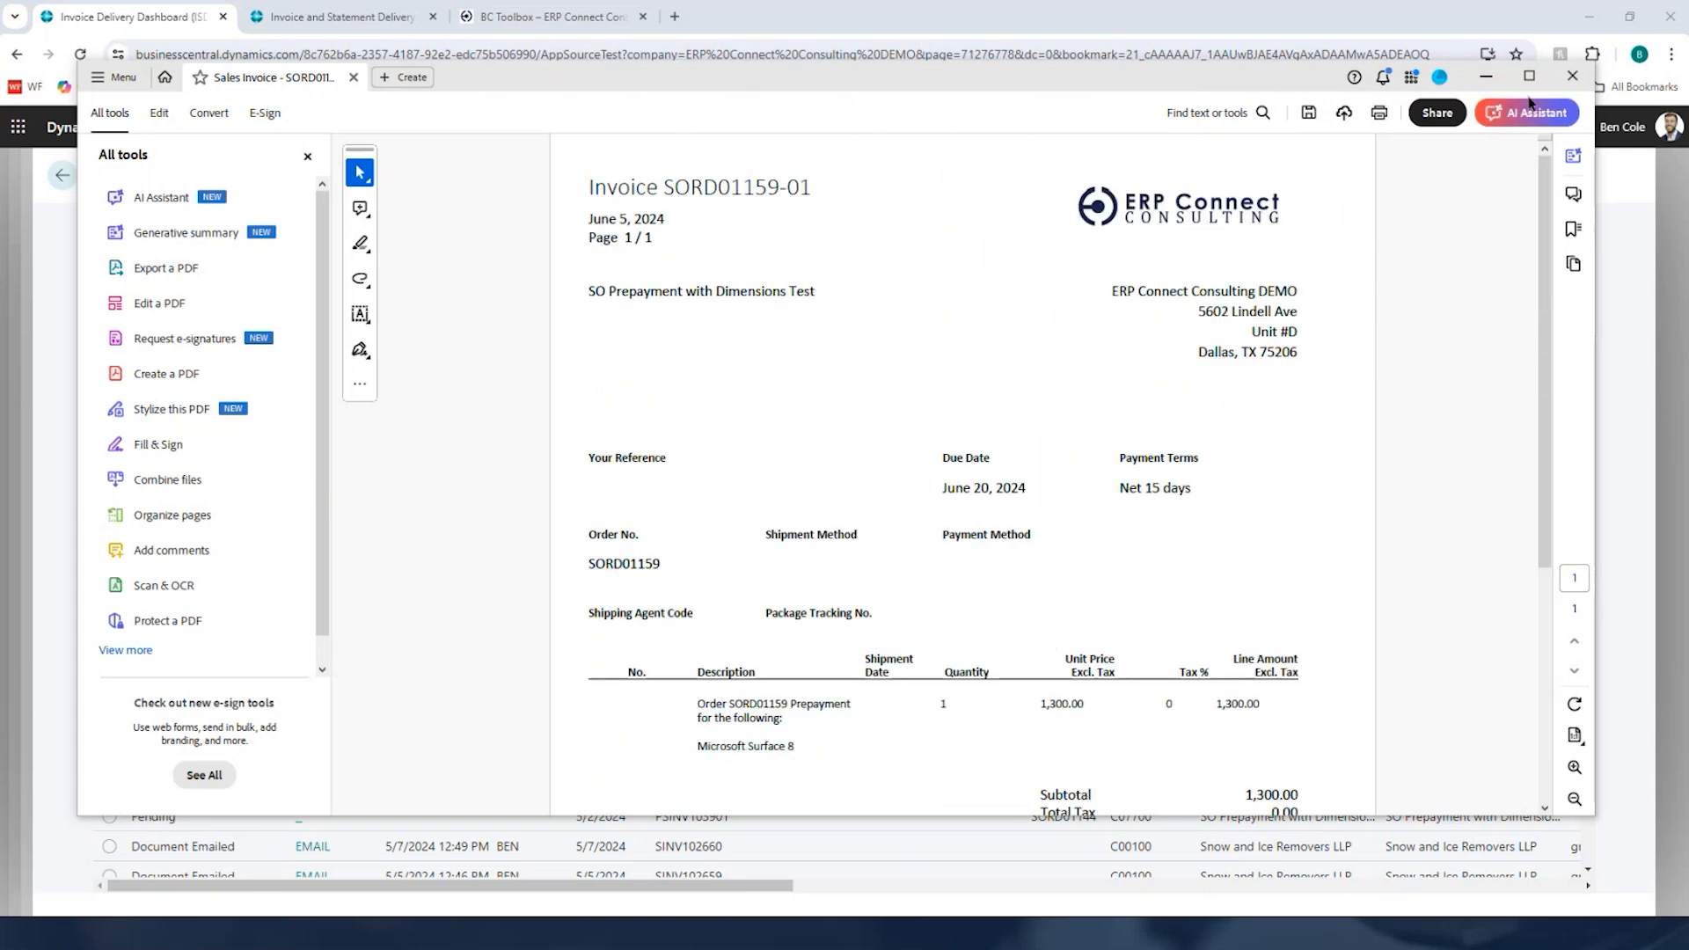
{"action": "left_click", "coordinate": [1572, 76]}
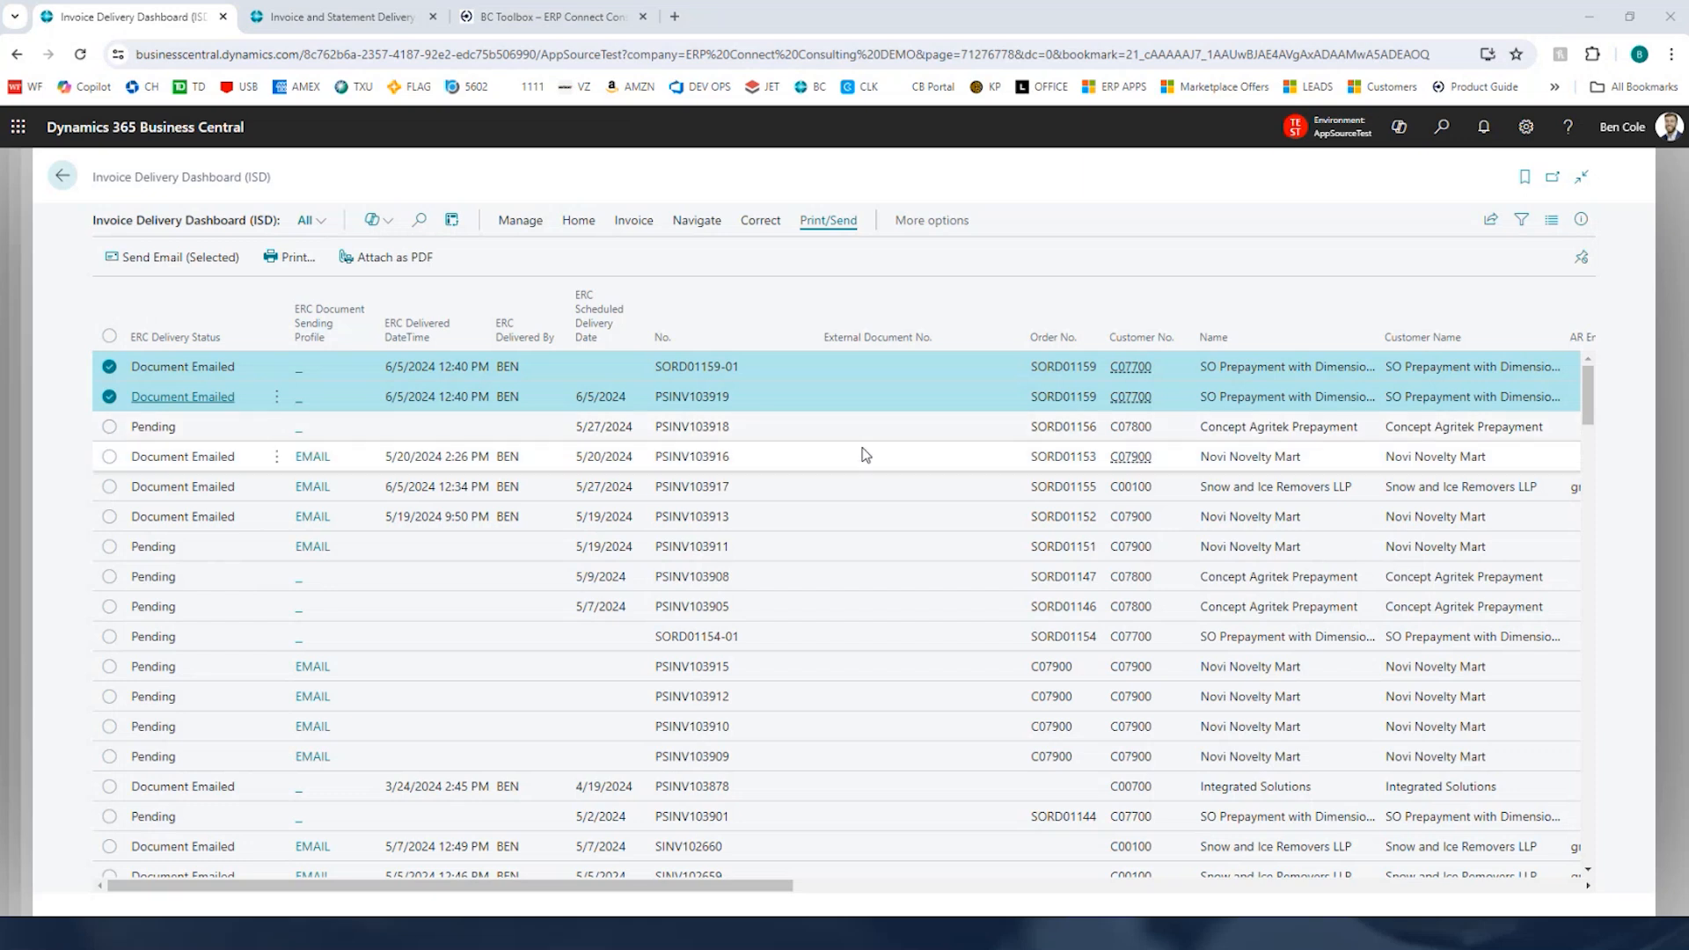
Step: Return to the role center, search for Customers and open the card for customer C07800 Concept Agritek Prepayment
{"action": "left_click", "coordinate": [60, 179]}
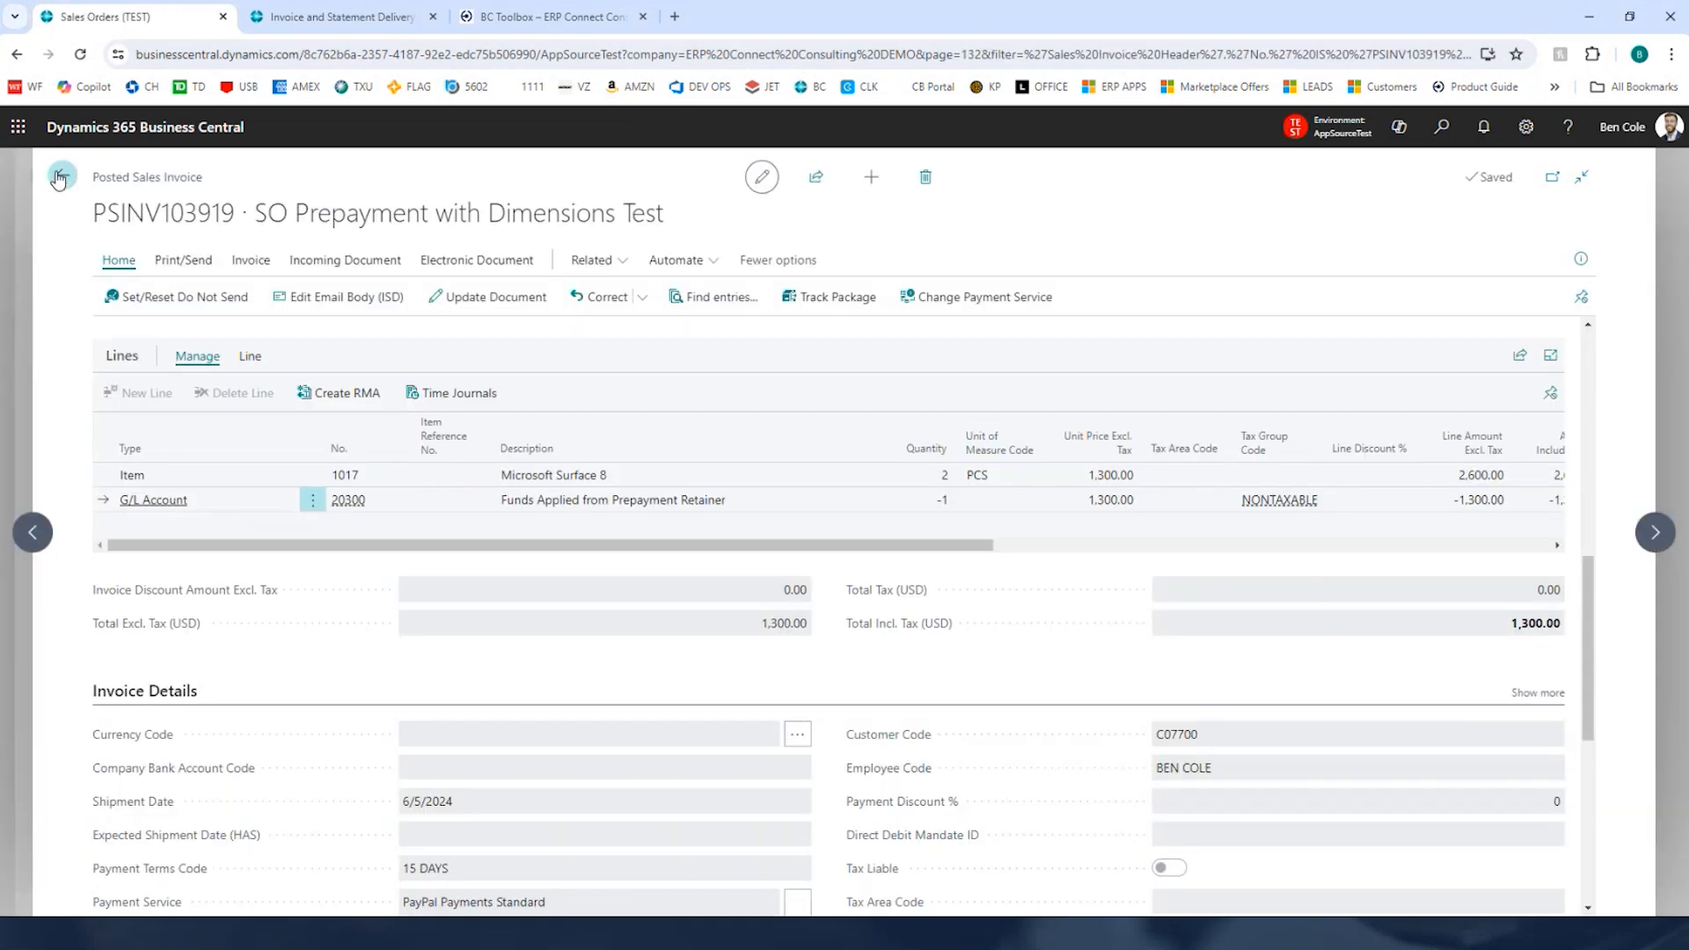
{"action": "left_click", "coordinate": [60, 178]}
{"action": "left_click", "coordinate": [60, 178]}
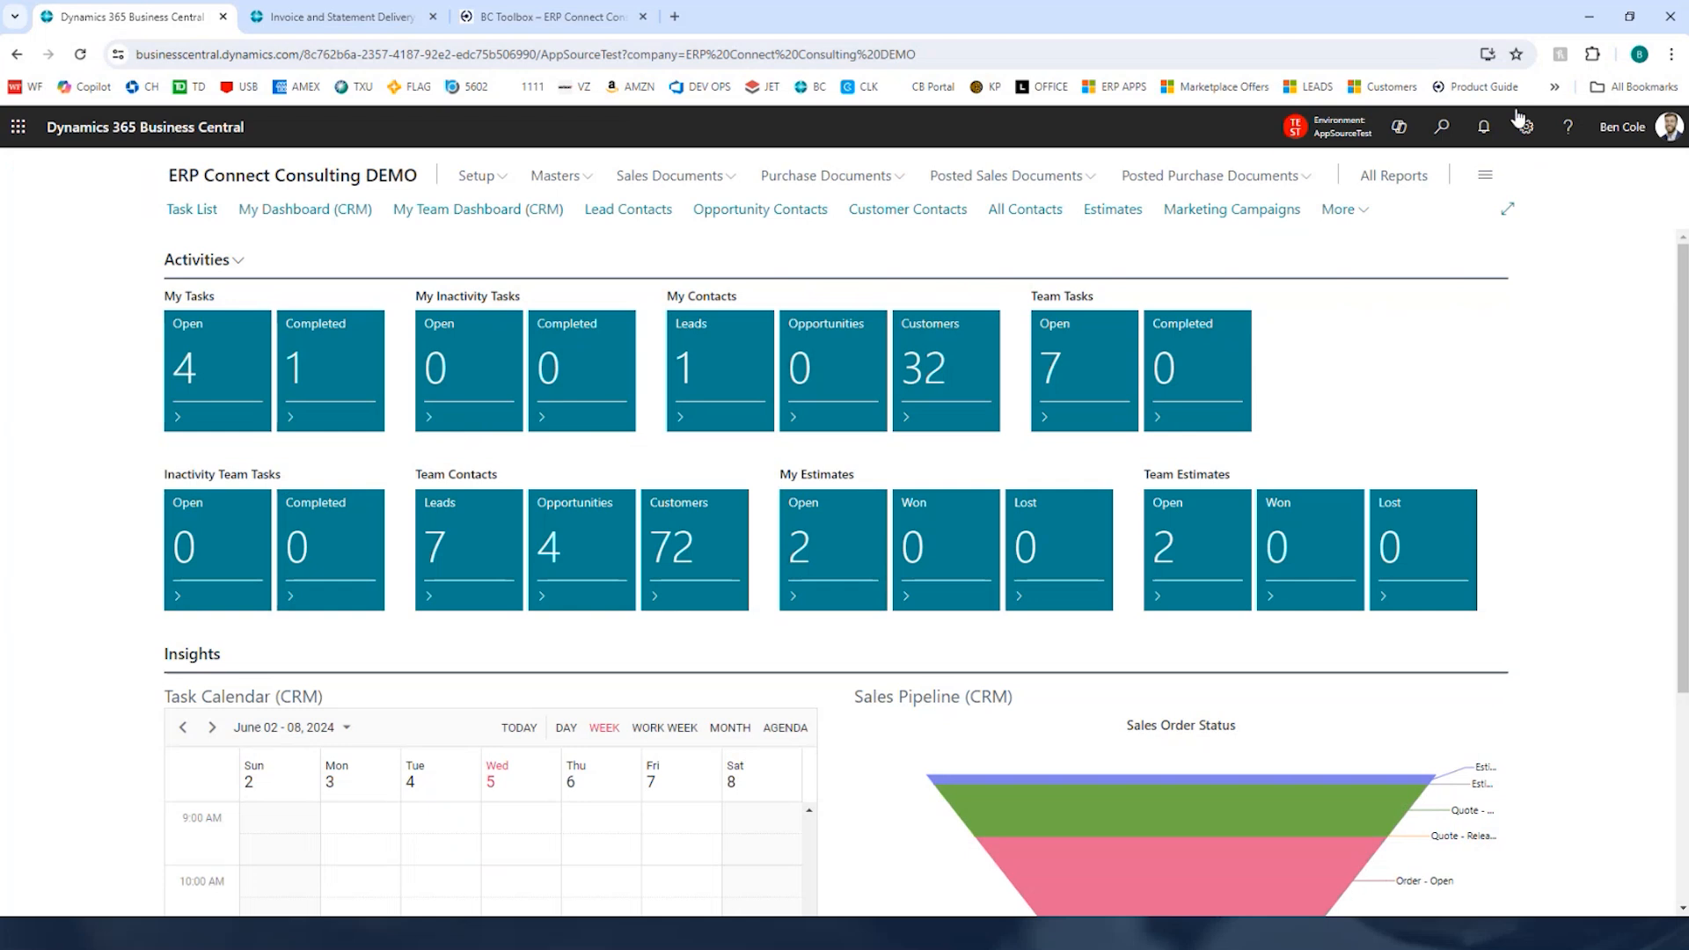
{"action": "left_click", "coordinate": [1443, 128]}
{"action": "type", "text": "customer"}
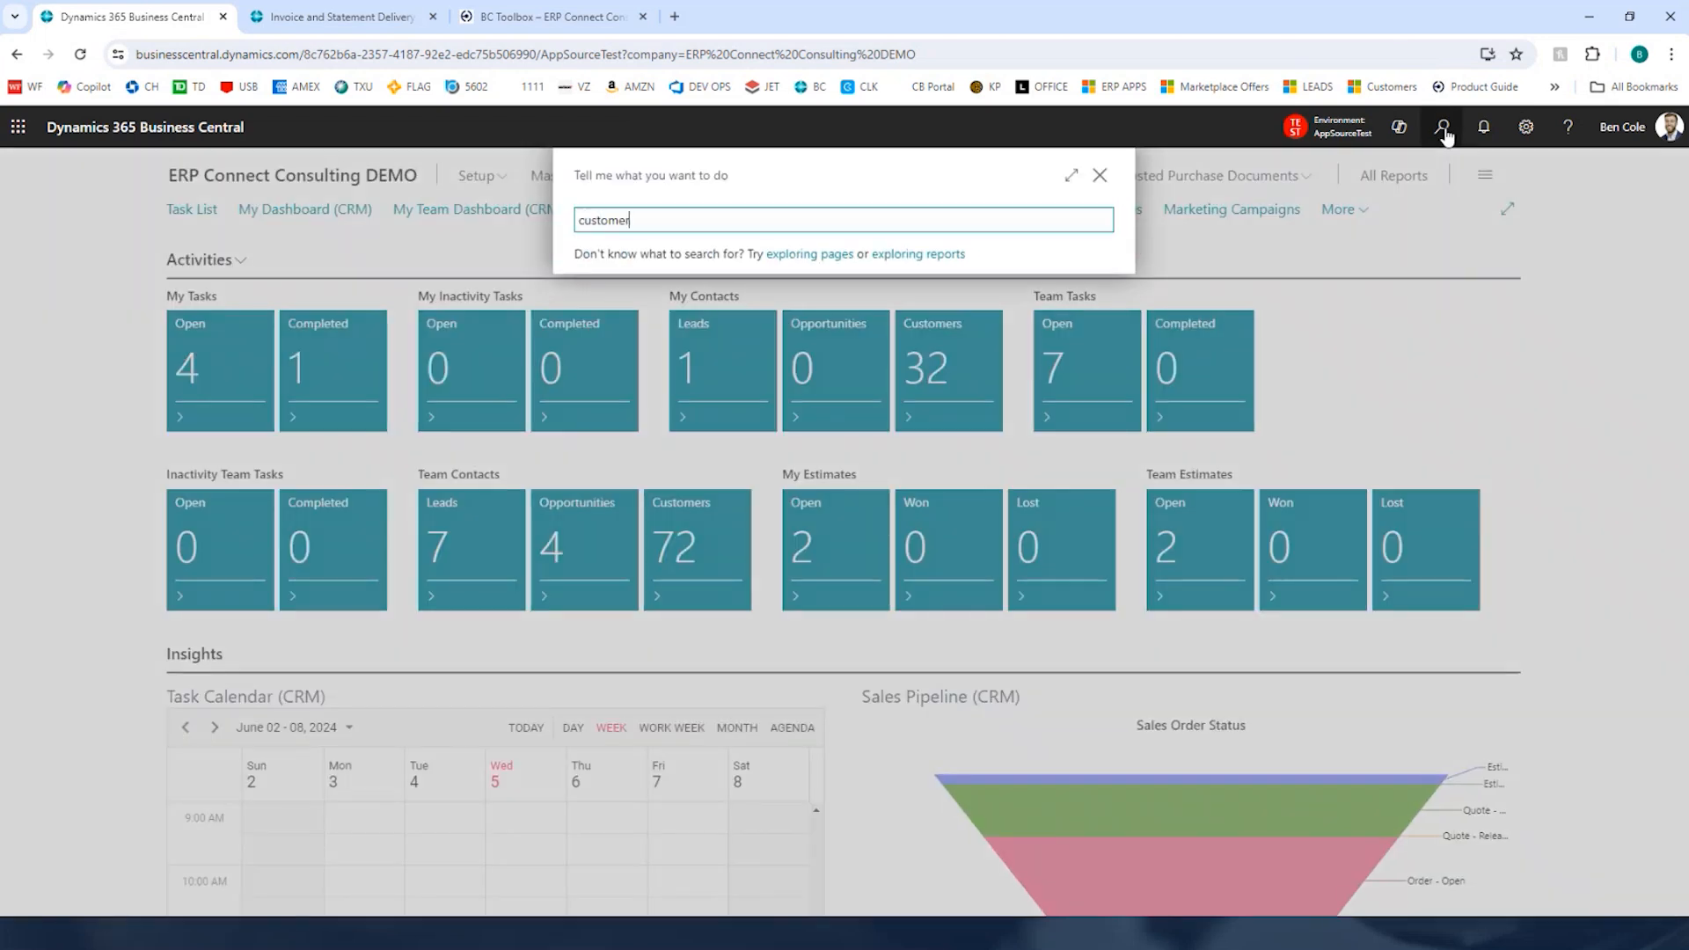
{"action": "key", "text": "Return"}
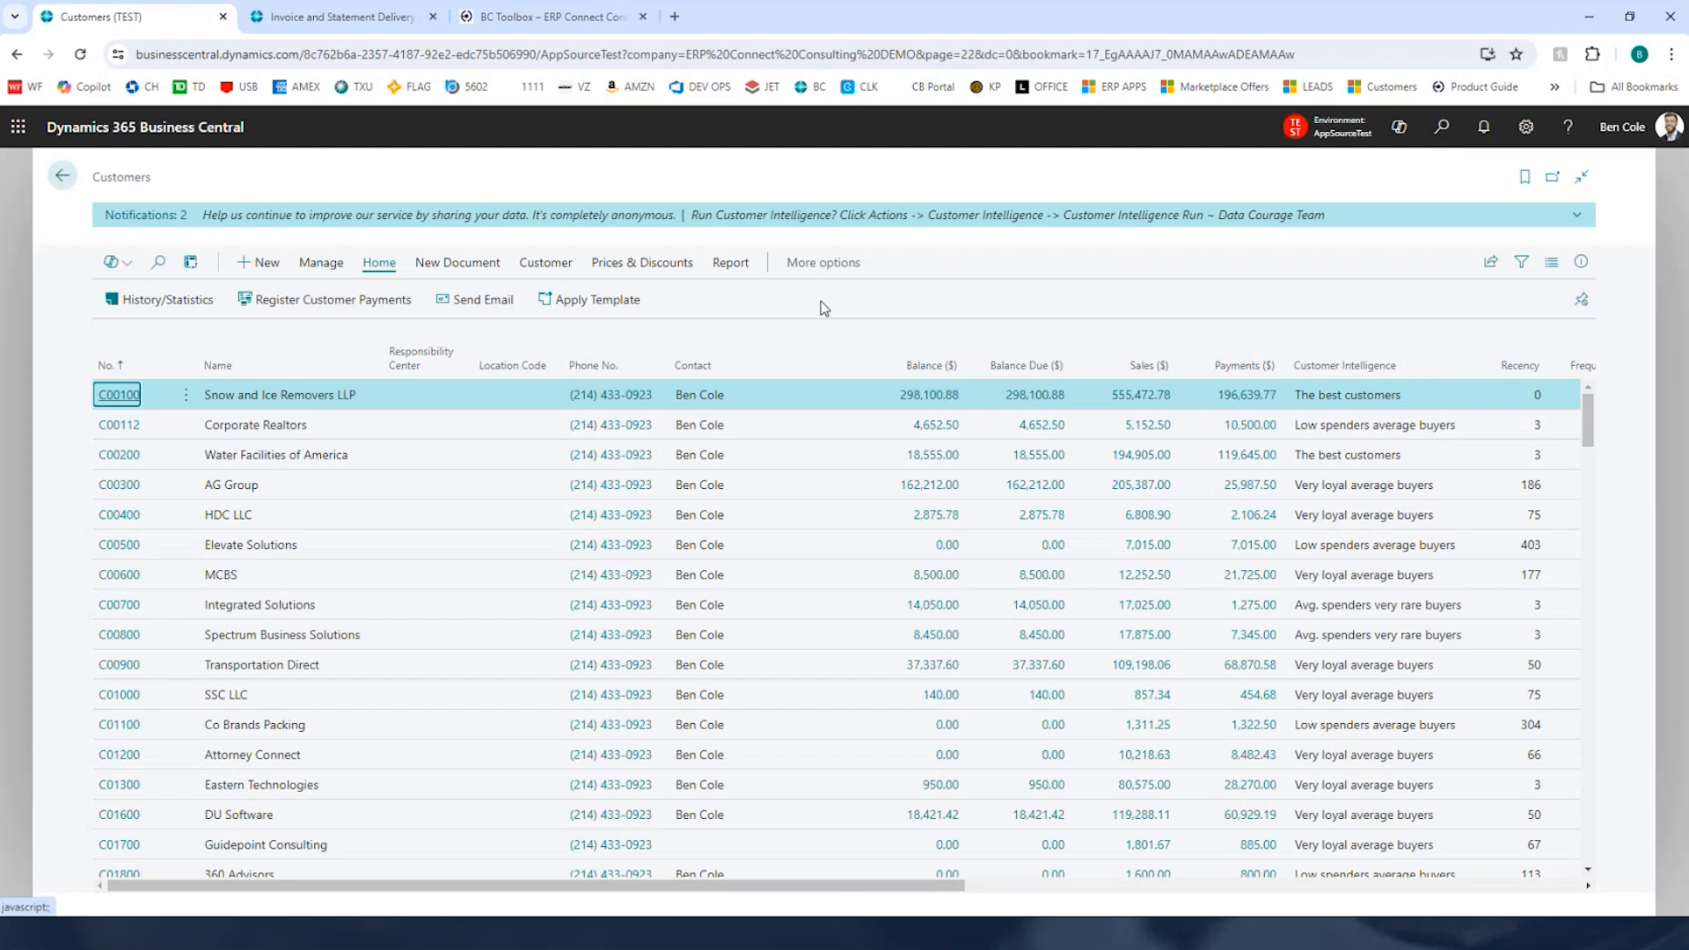
{"action": "mouse_move", "coordinate": [845, 342]}
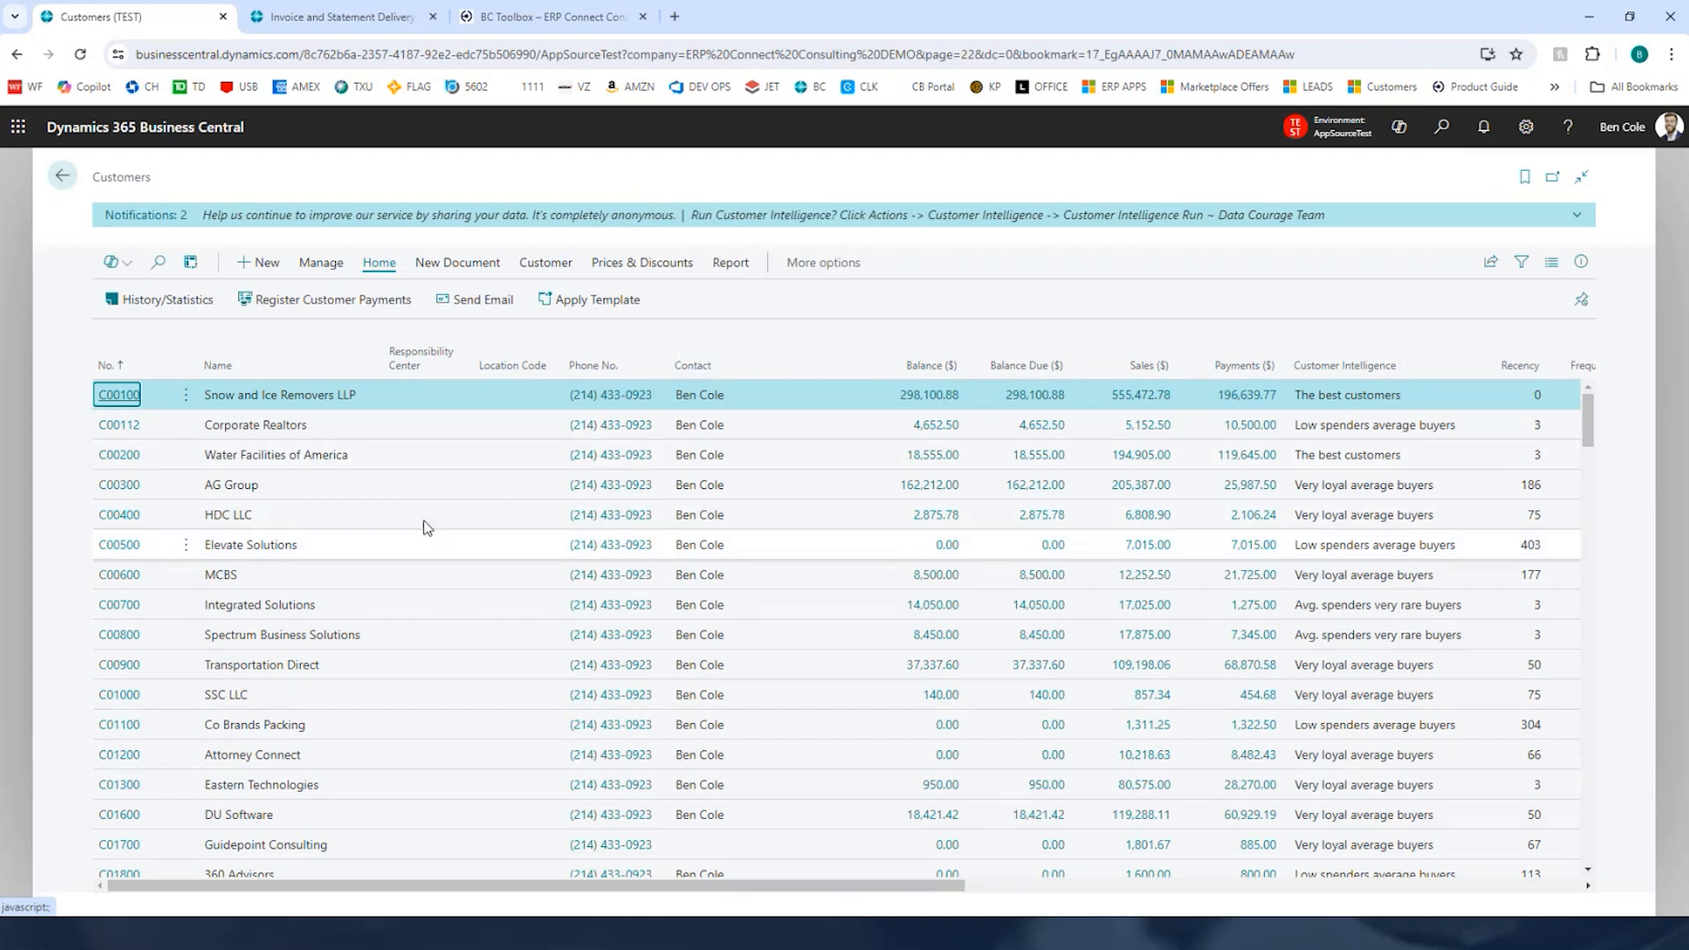
{"action": "scroll", "coordinate": [388, 656], "scroll_direction": "down", "scroll_amount": 20}
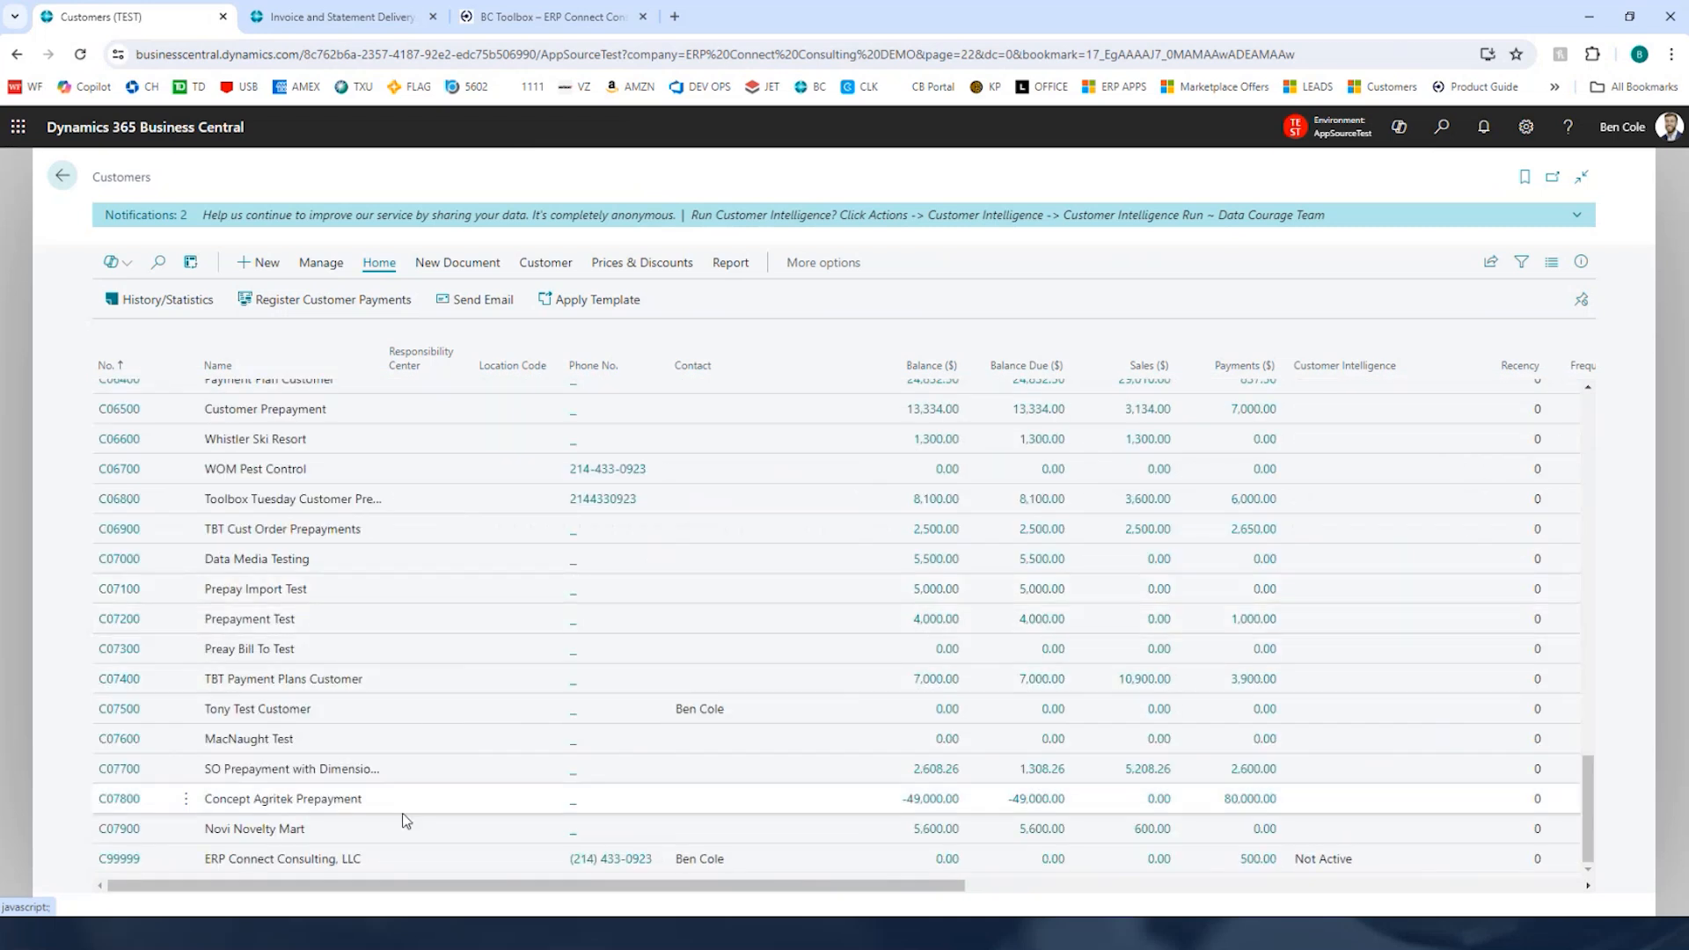
{"action": "left_click", "coordinate": [134, 810]}
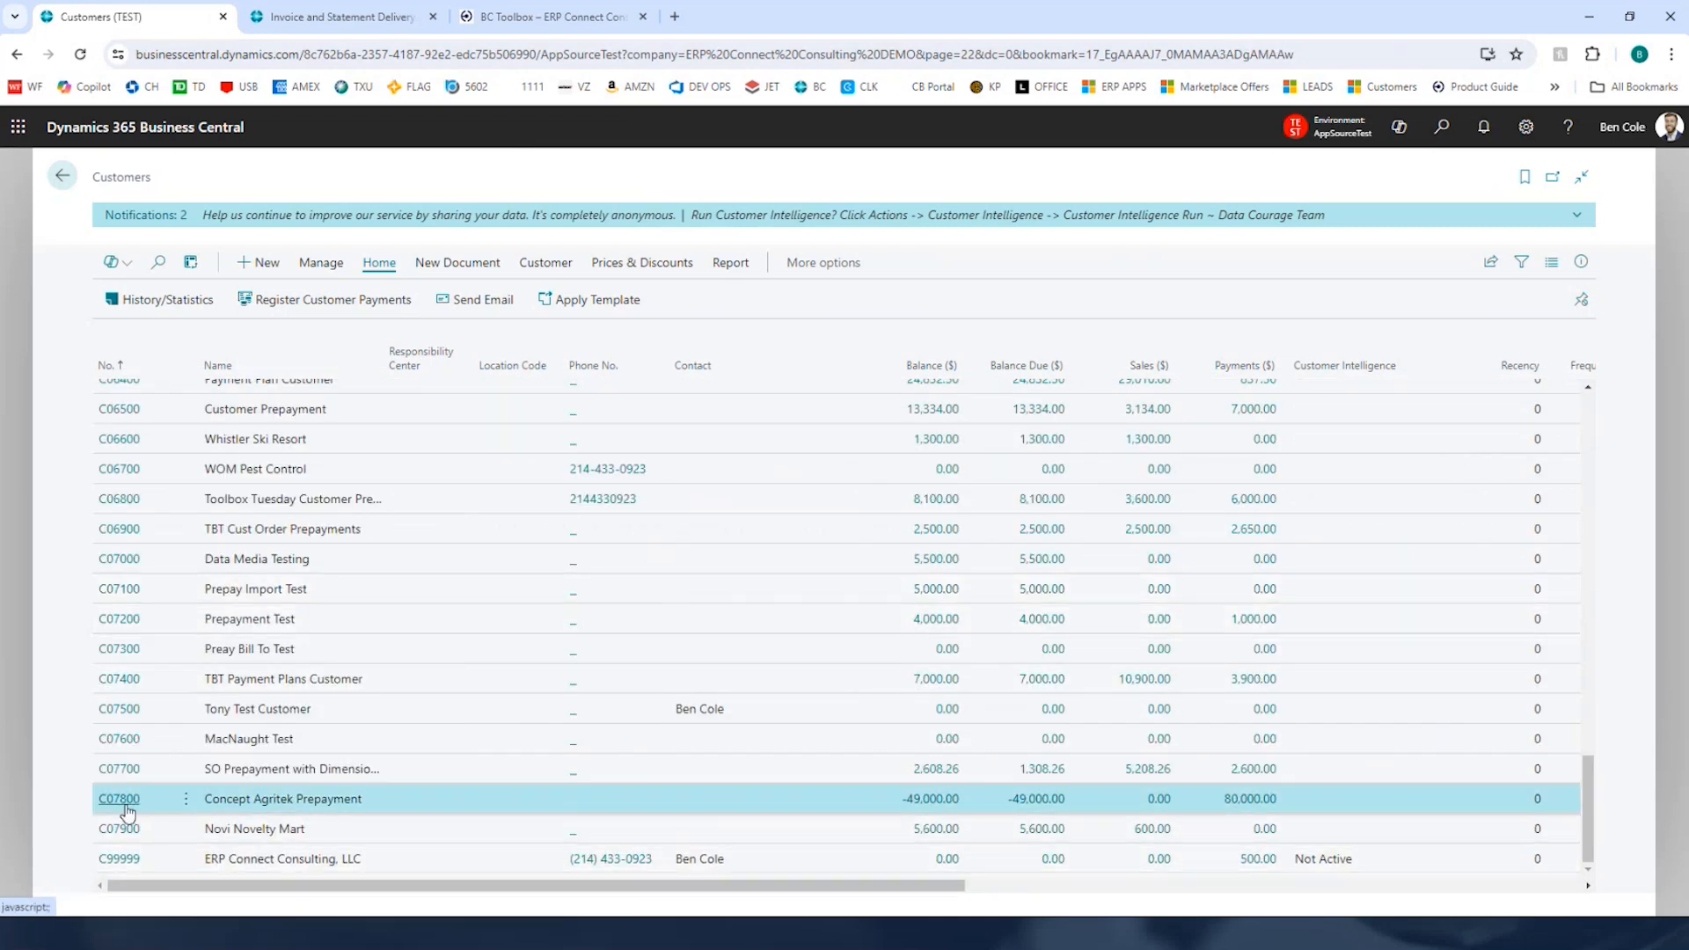
{"action": "left_click", "coordinate": [126, 806]}
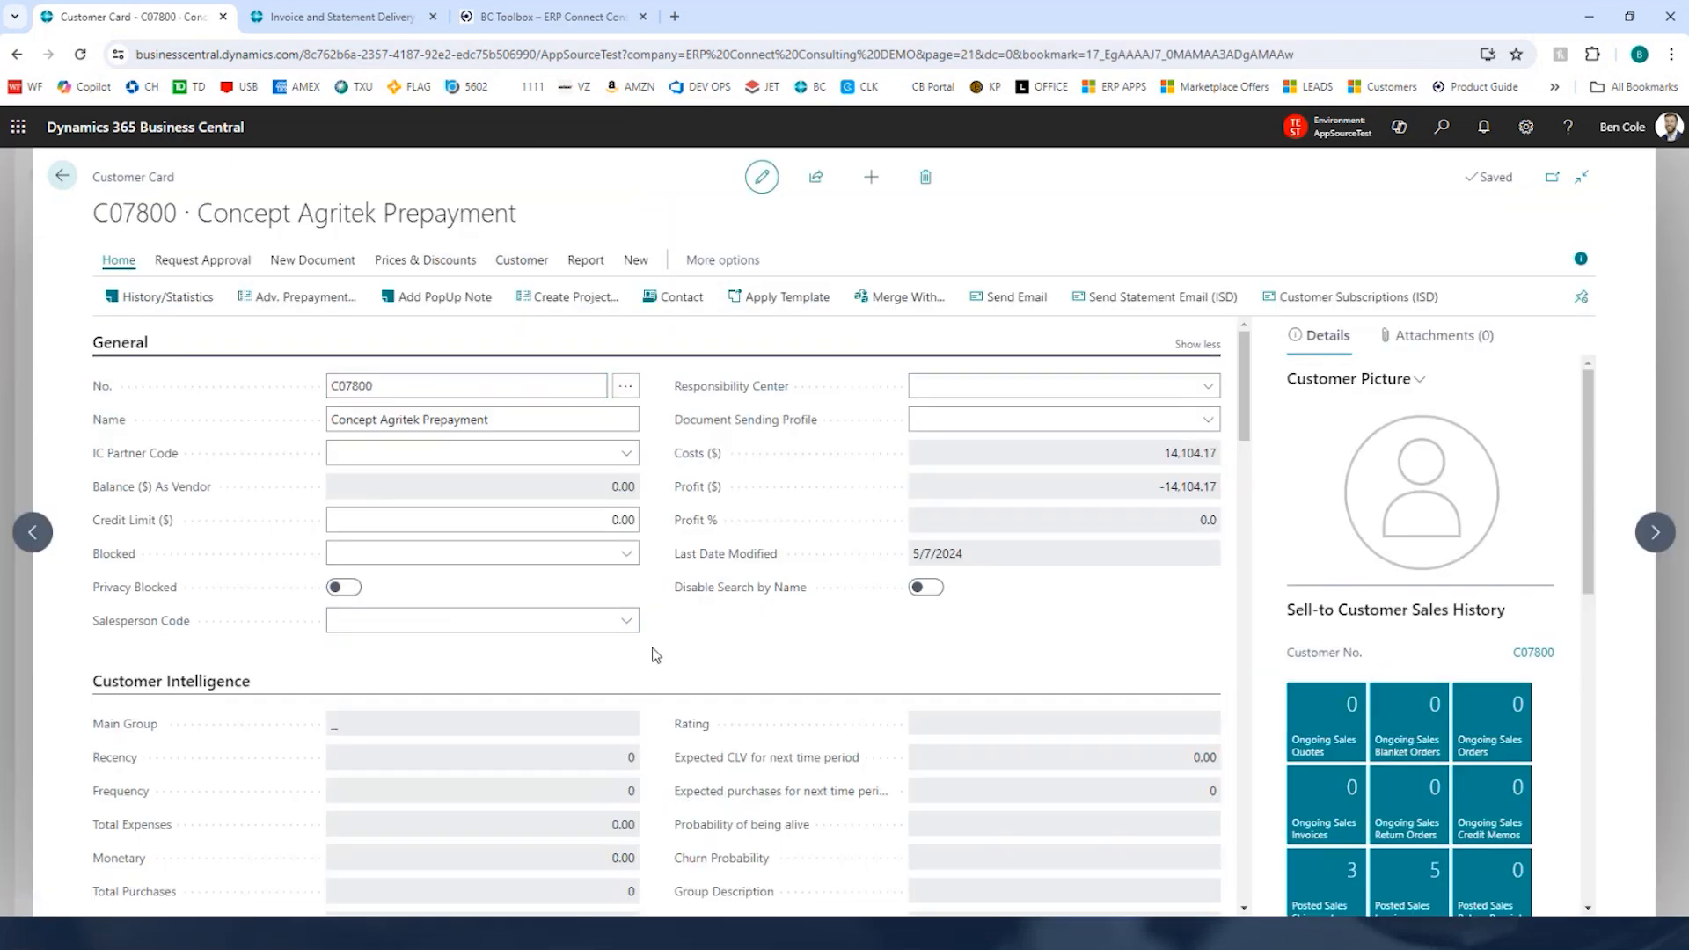
Step: Open the customer's Advanced Prepayment Management page and export the customer summary to Excel
{"action": "scroll", "coordinate": [656, 655], "scroll_direction": "down", "scroll_amount": 6}
{"action": "scroll", "coordinate": [656, 656], "scroll_direction": "down", "scroll_amount": 10}
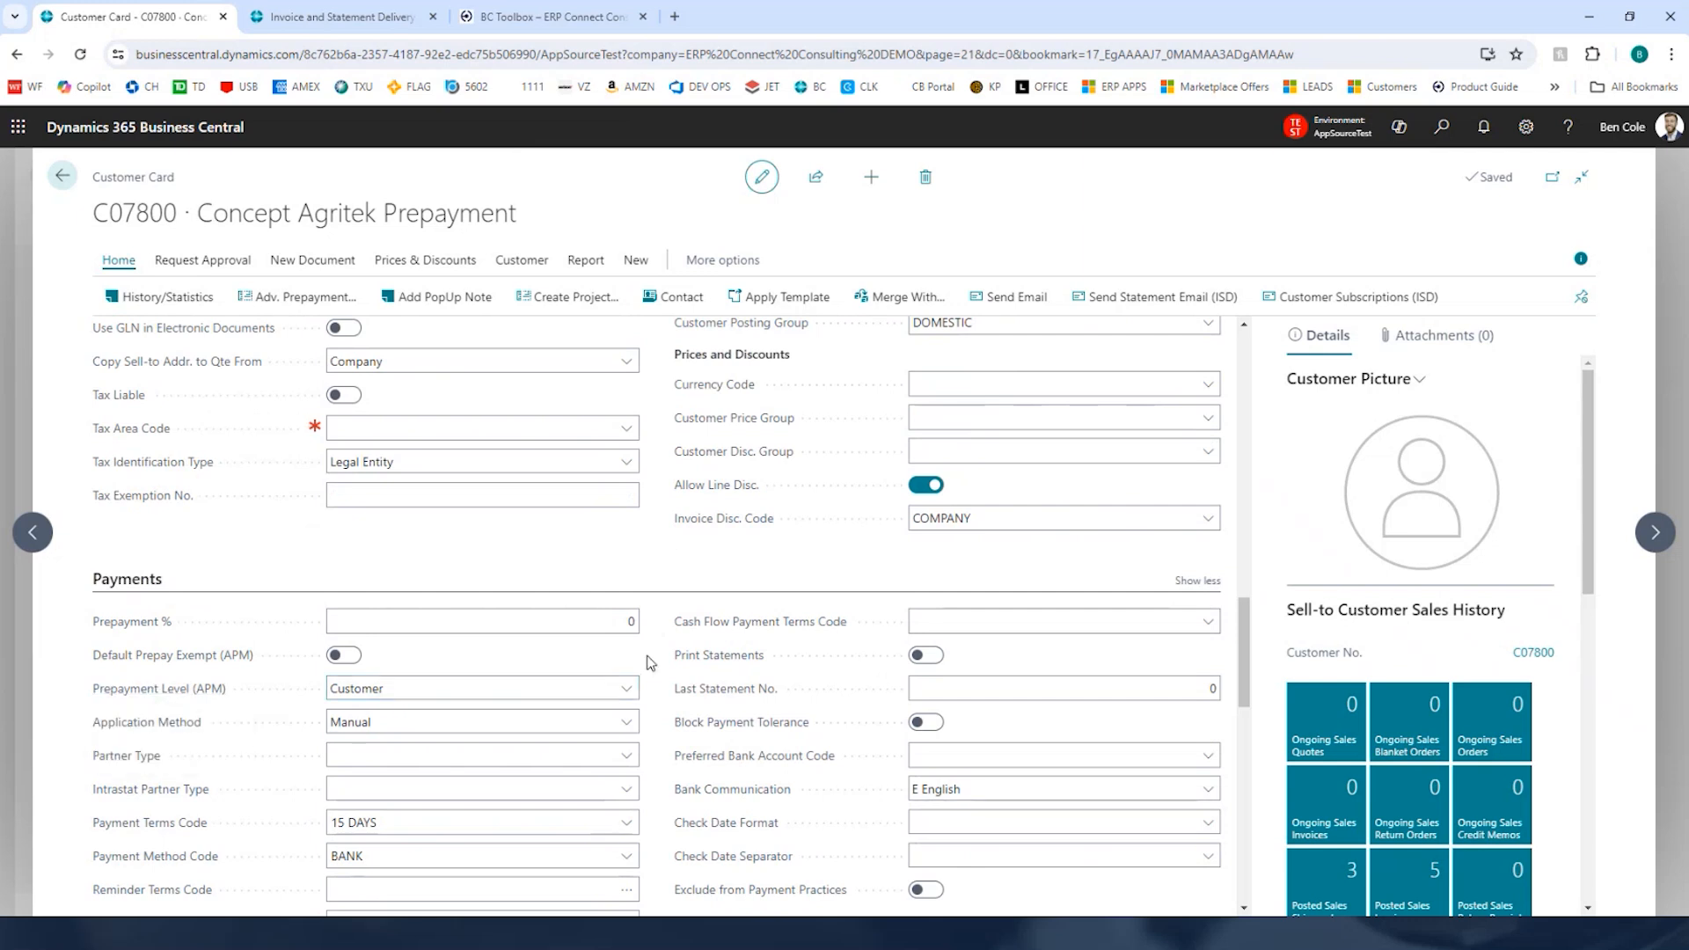
{"action": "left_click", "coordinate": [281, 299]}
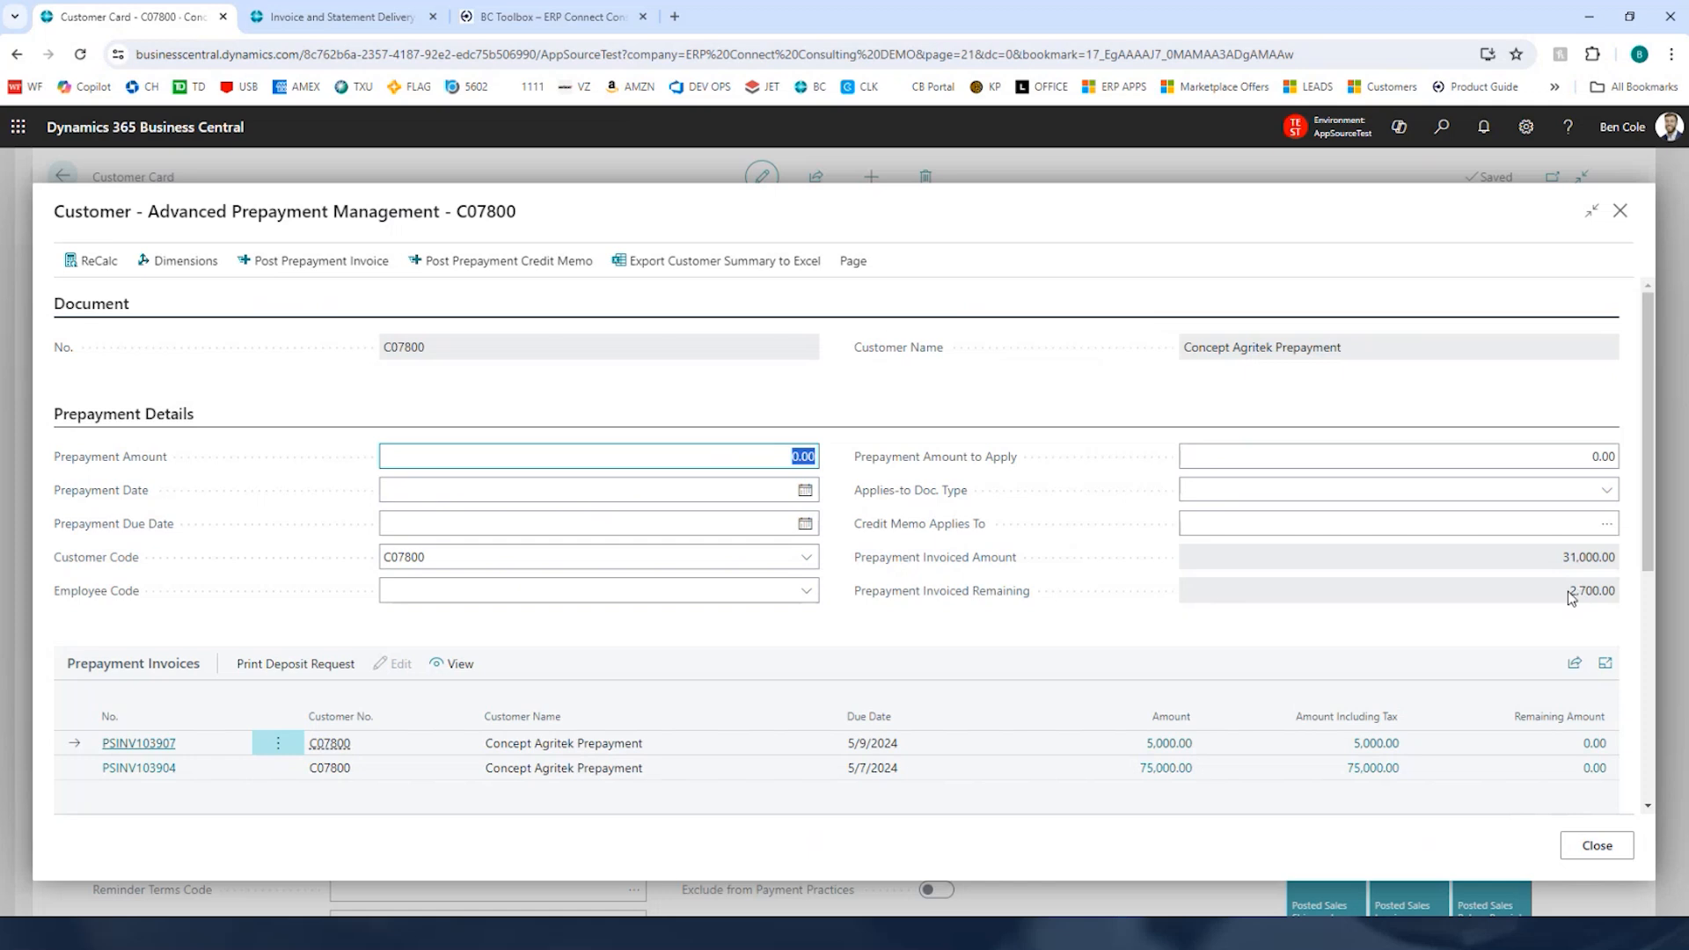
{"action": "left_click_drag", "start_coordinate": [1573, 593], "coordinate": [1624, 598]}
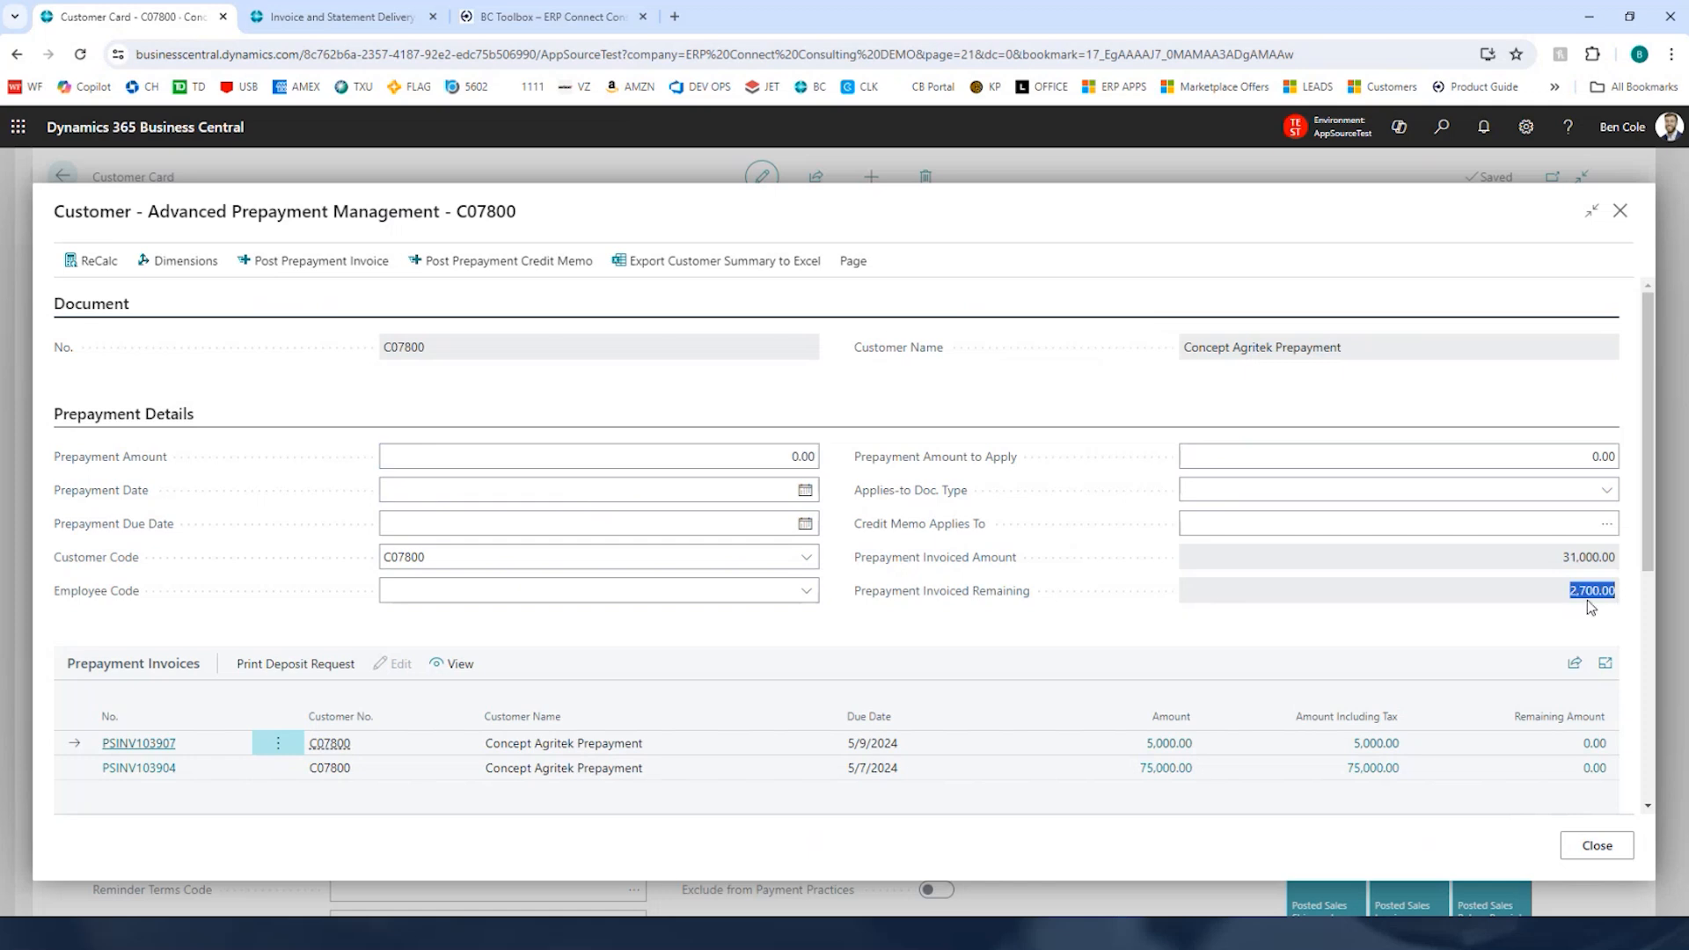
{"action": "left_click", "coordinate": [1591, 599]}
{"action": "left_click", "coordinate": [701, 261]}
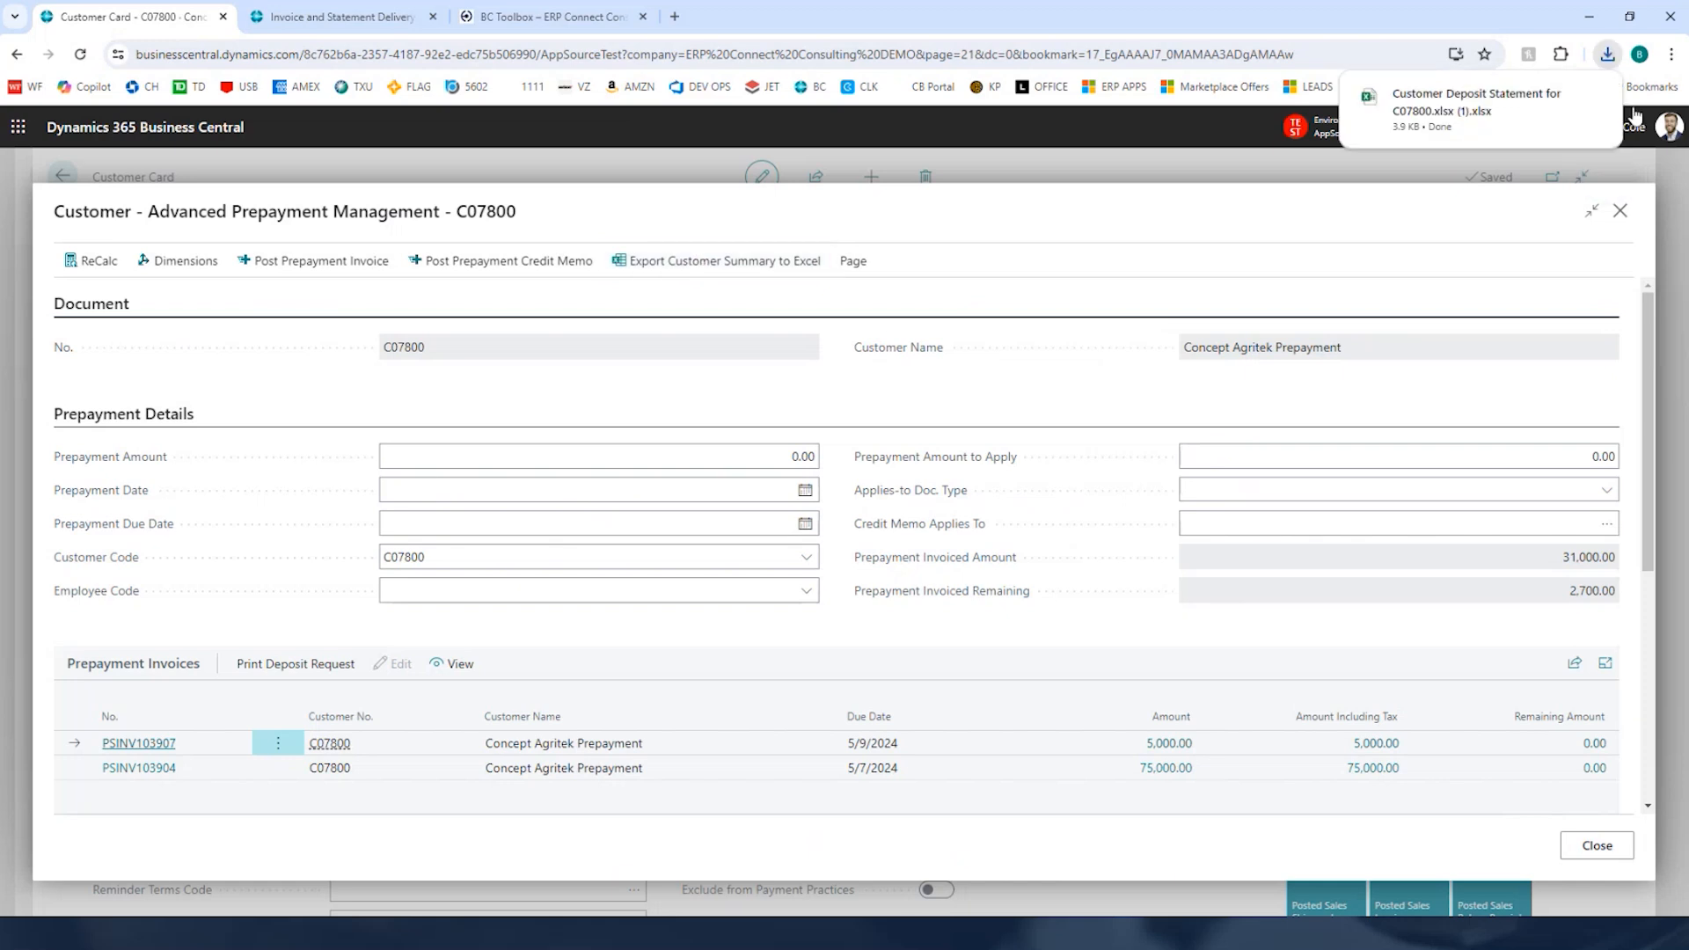
{"action": "left_click", "coordinate": [1454, 123]}
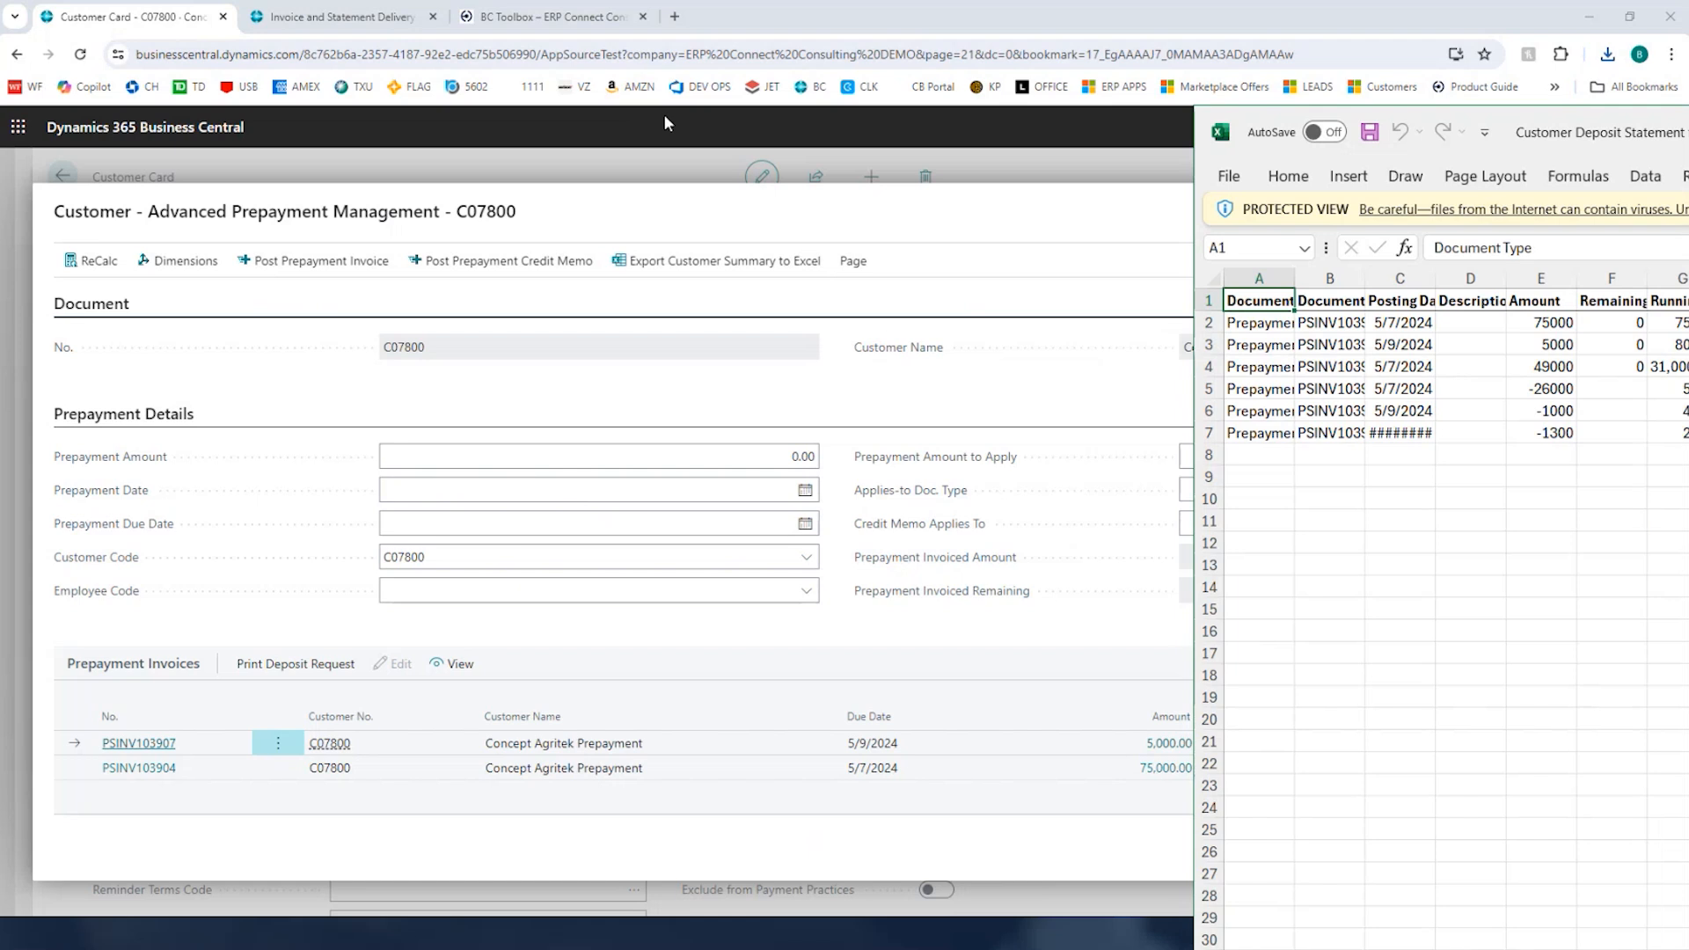
Step: Autofit the deposit statement's columns and review its document numbers, posting dates, amounts and running balances
{"action": "left_click_drag", "start_coordinate": [595, 122], "coordinate": [427, 112]}
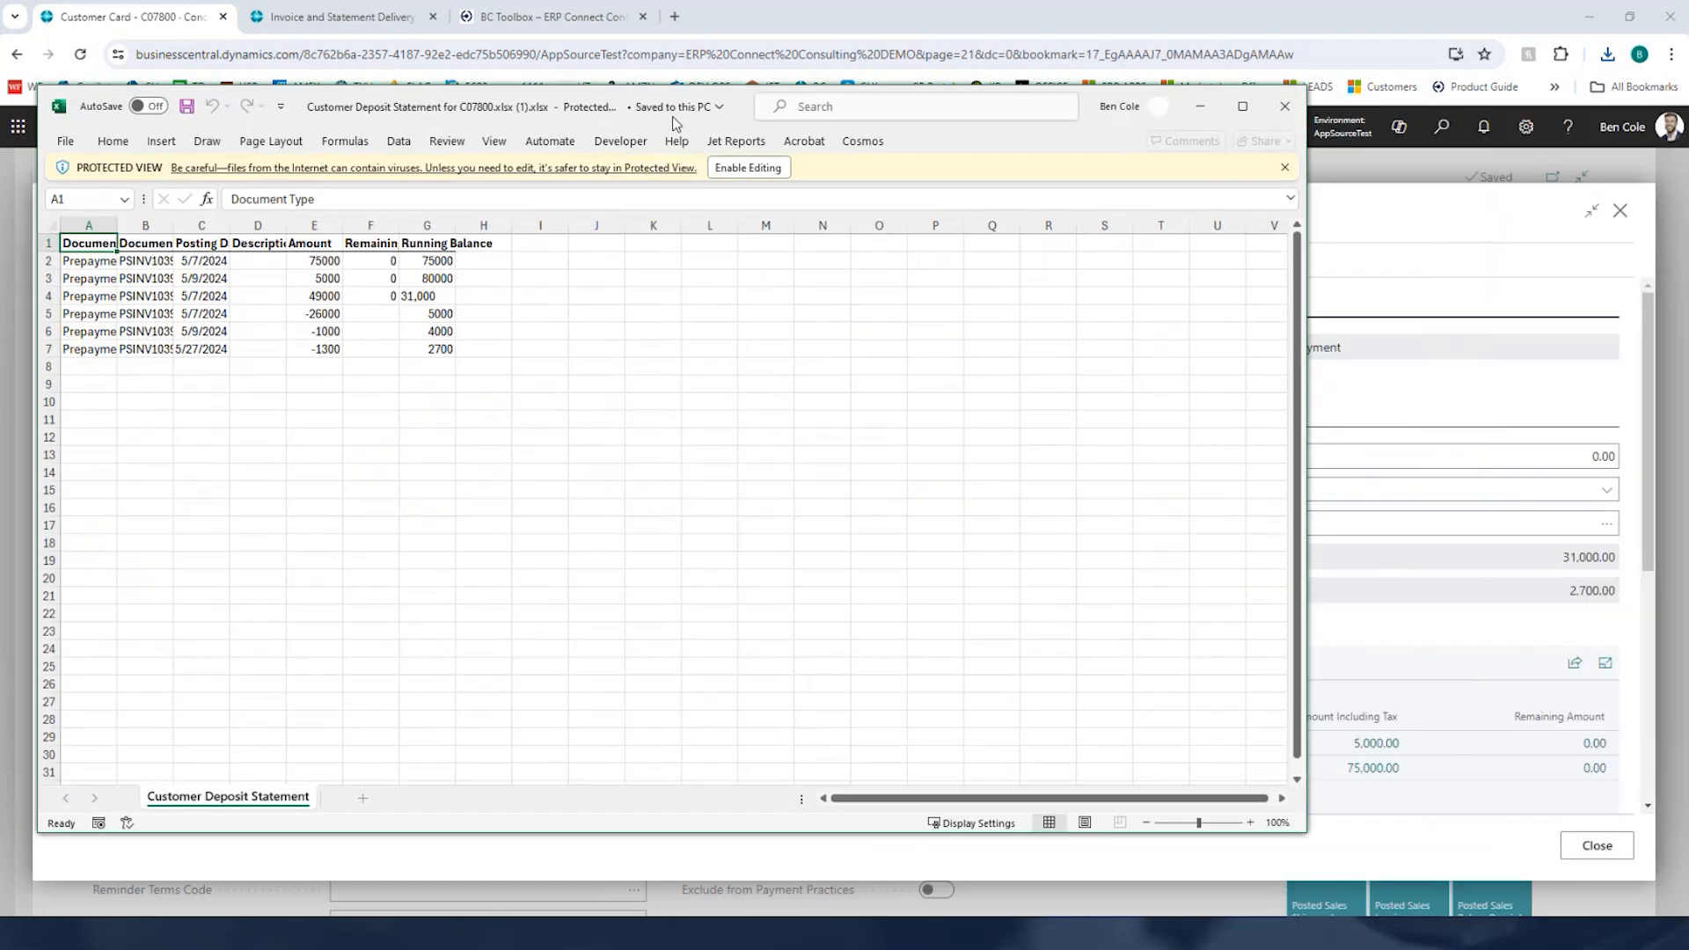
{"action": "left_click", "coordinate": [314, 313]}
{"action": "left_click", "coordinate": [53, 226]}
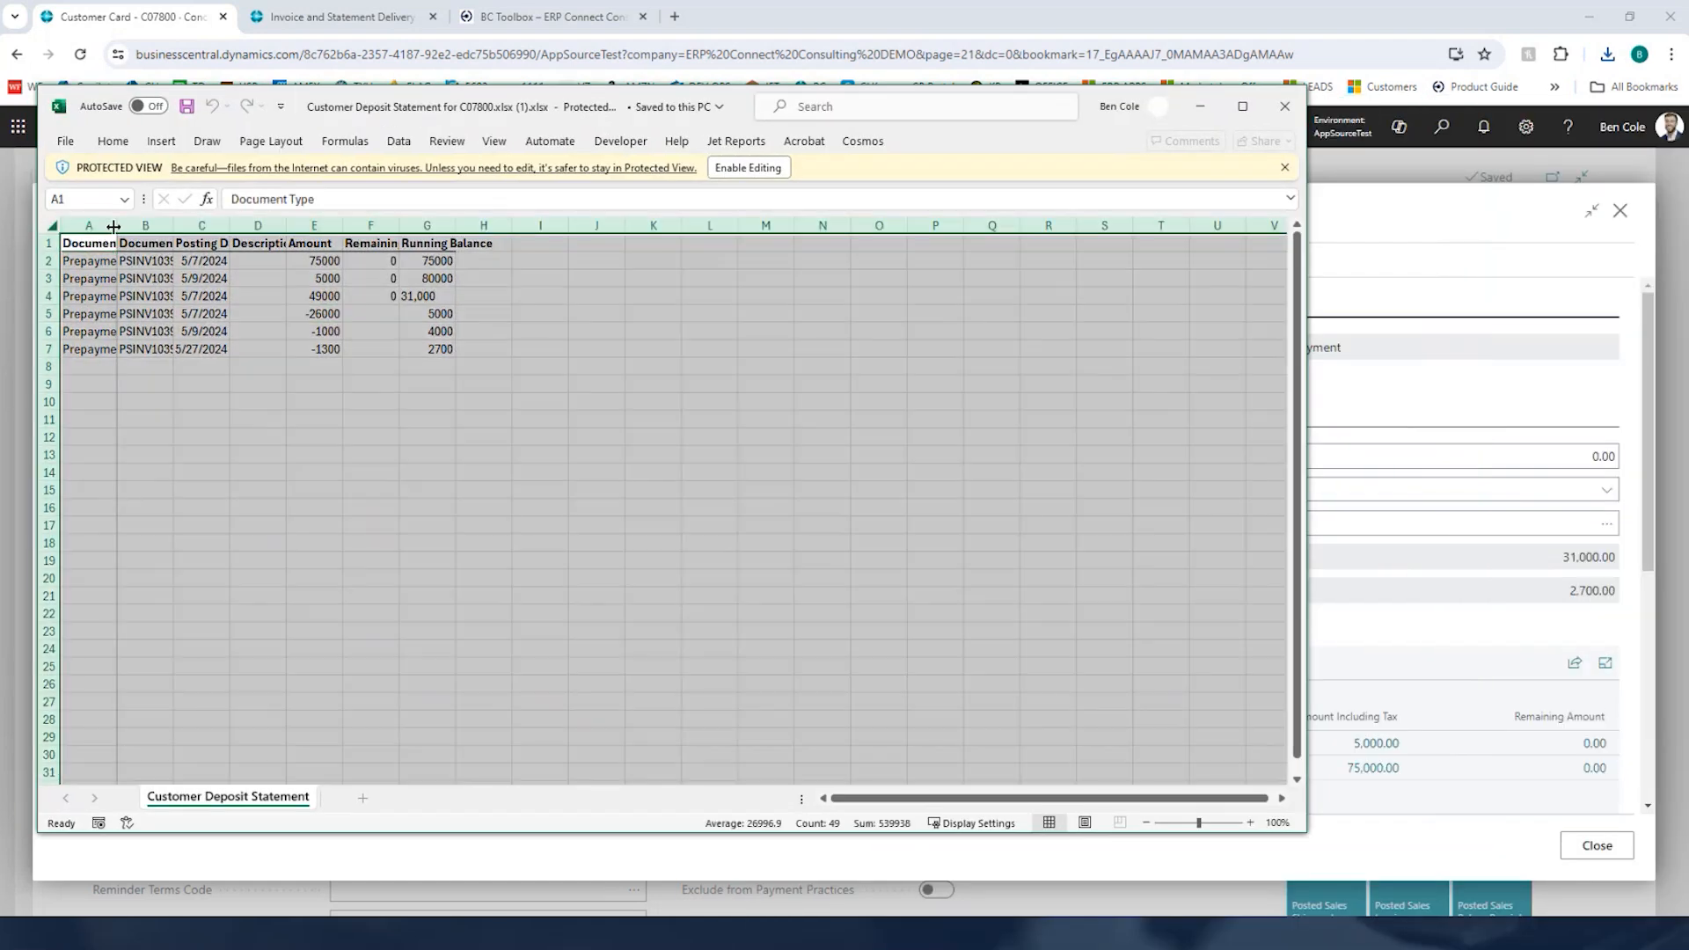
{"action": "double_click", "coordinate": [117, 225]}
{"action": "left_click", "coordinate": [167, 266]}
{"action": "left_click", "coordinate": [161, 299]}
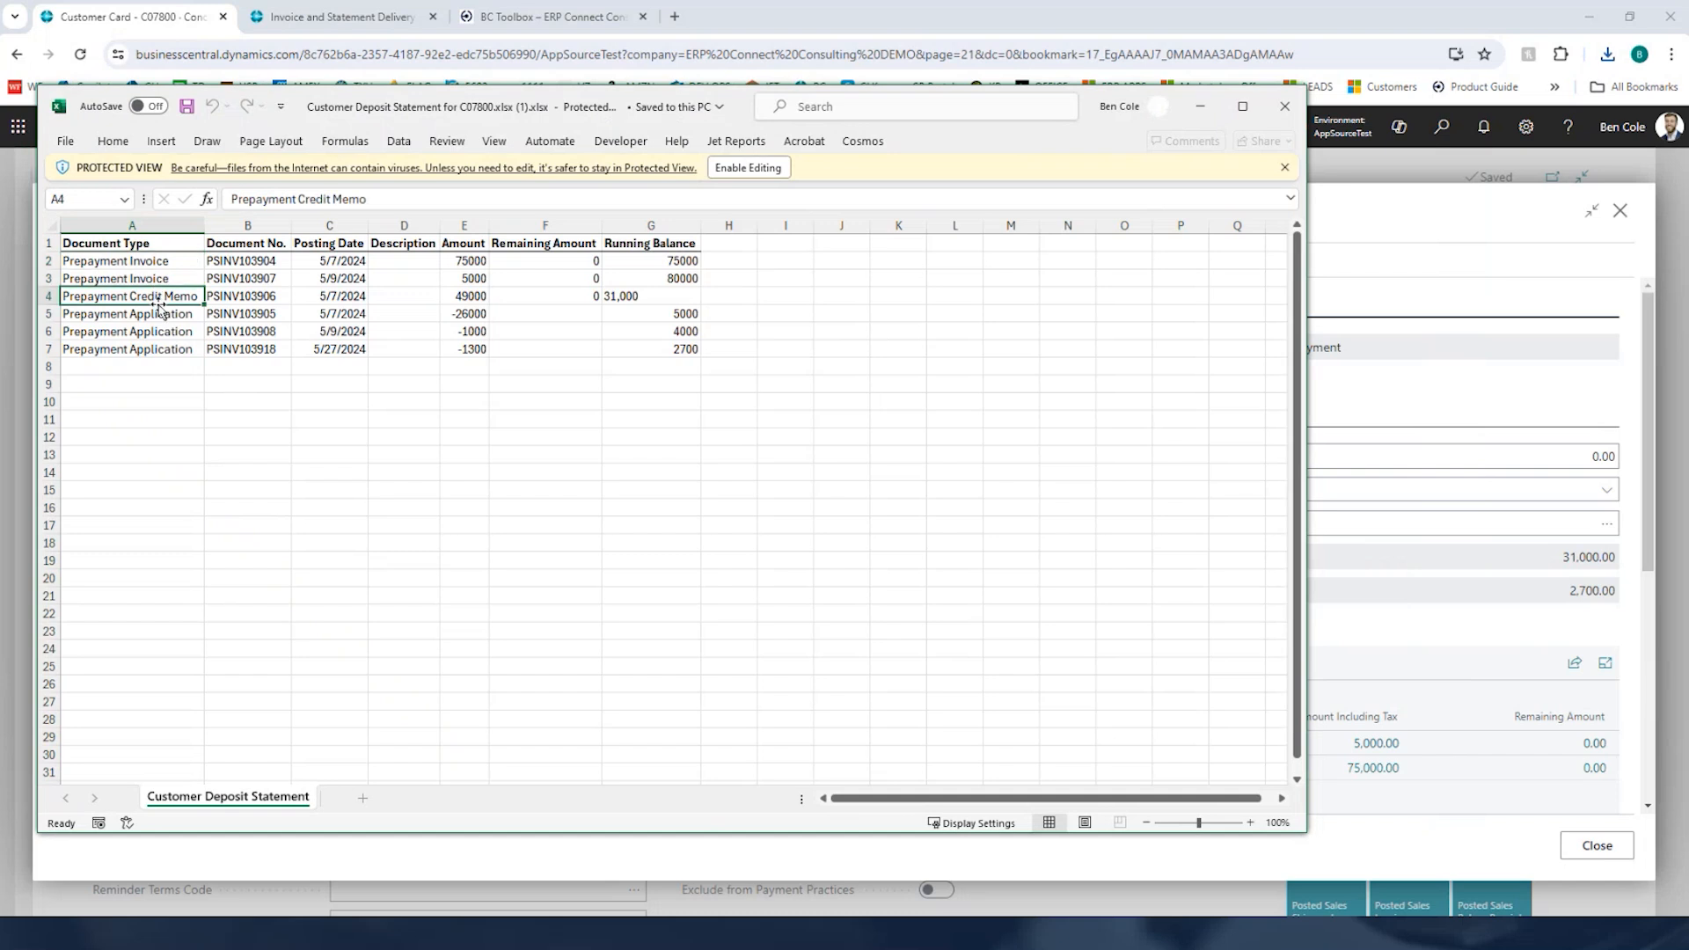
{"action": "left_click_drag", "start_coordinate": [161, 313], "coordinate": [176, 346]}
{"action": "left_click_drag", "start_coordinate": [245, 261], "coordinate": [243, 350]}
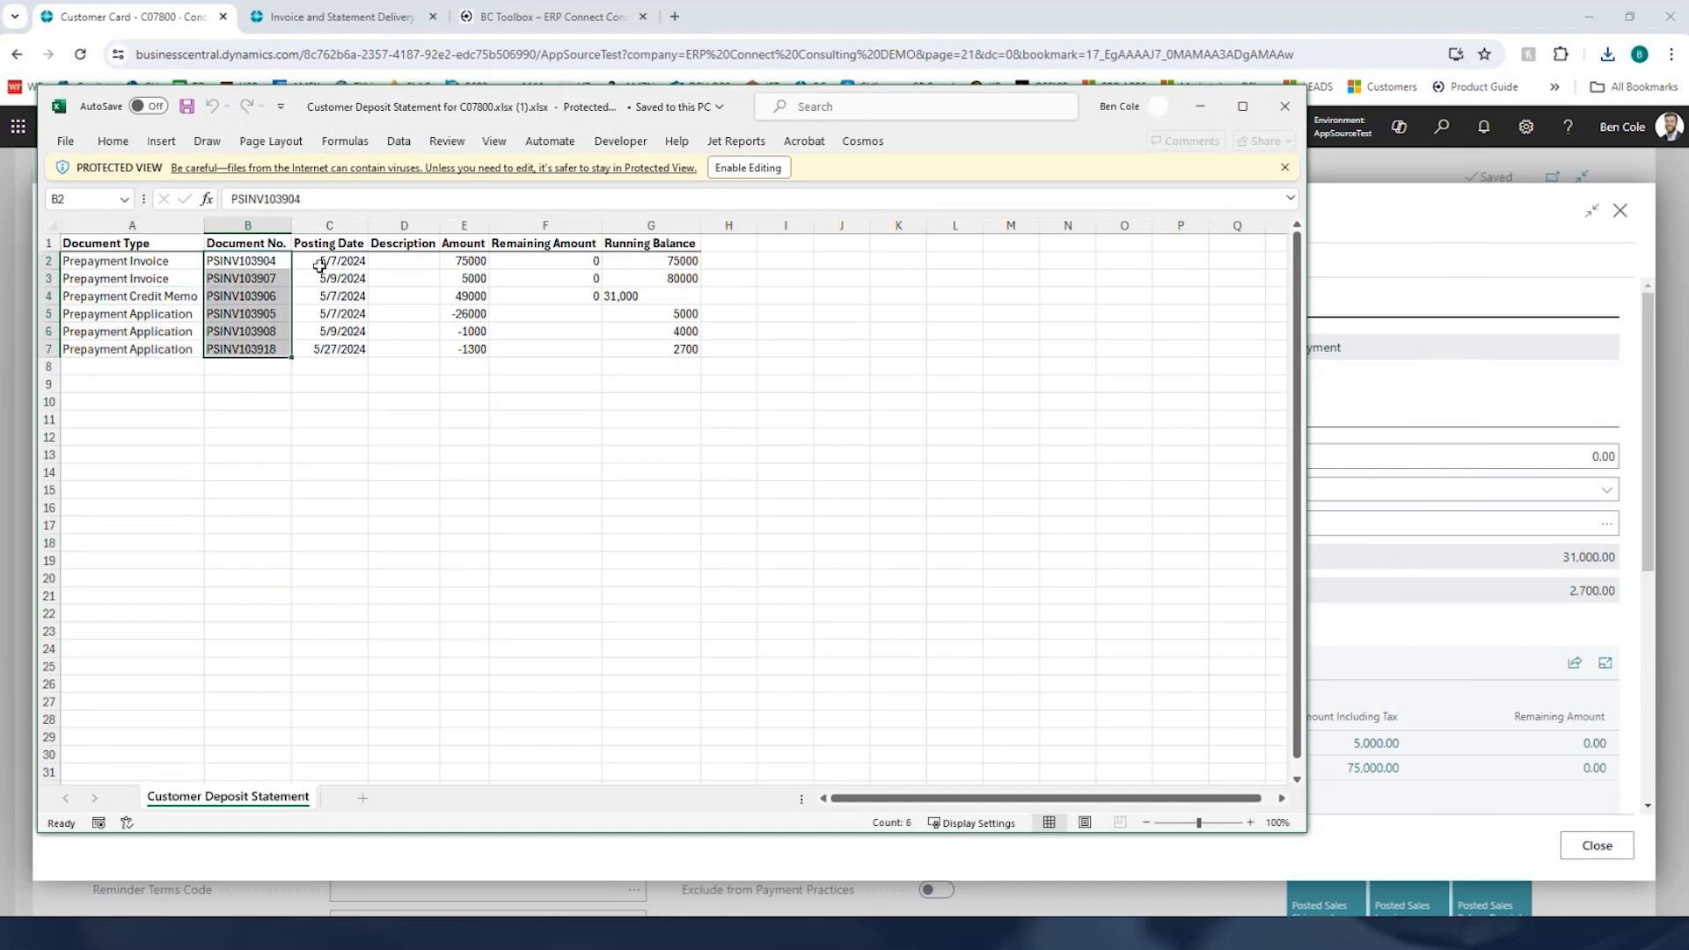
{"action": "left_click_drag", "start_coordinate": [317, 261], "coordinate": [339, 350]}
{"action": "left_click_drag", "start_coordinate": [475, 260], "coordinate": [480, 352]}
{"action": "left_click_drag", "start_coordinate": [647, 261], "coordinate": [671, 351]}
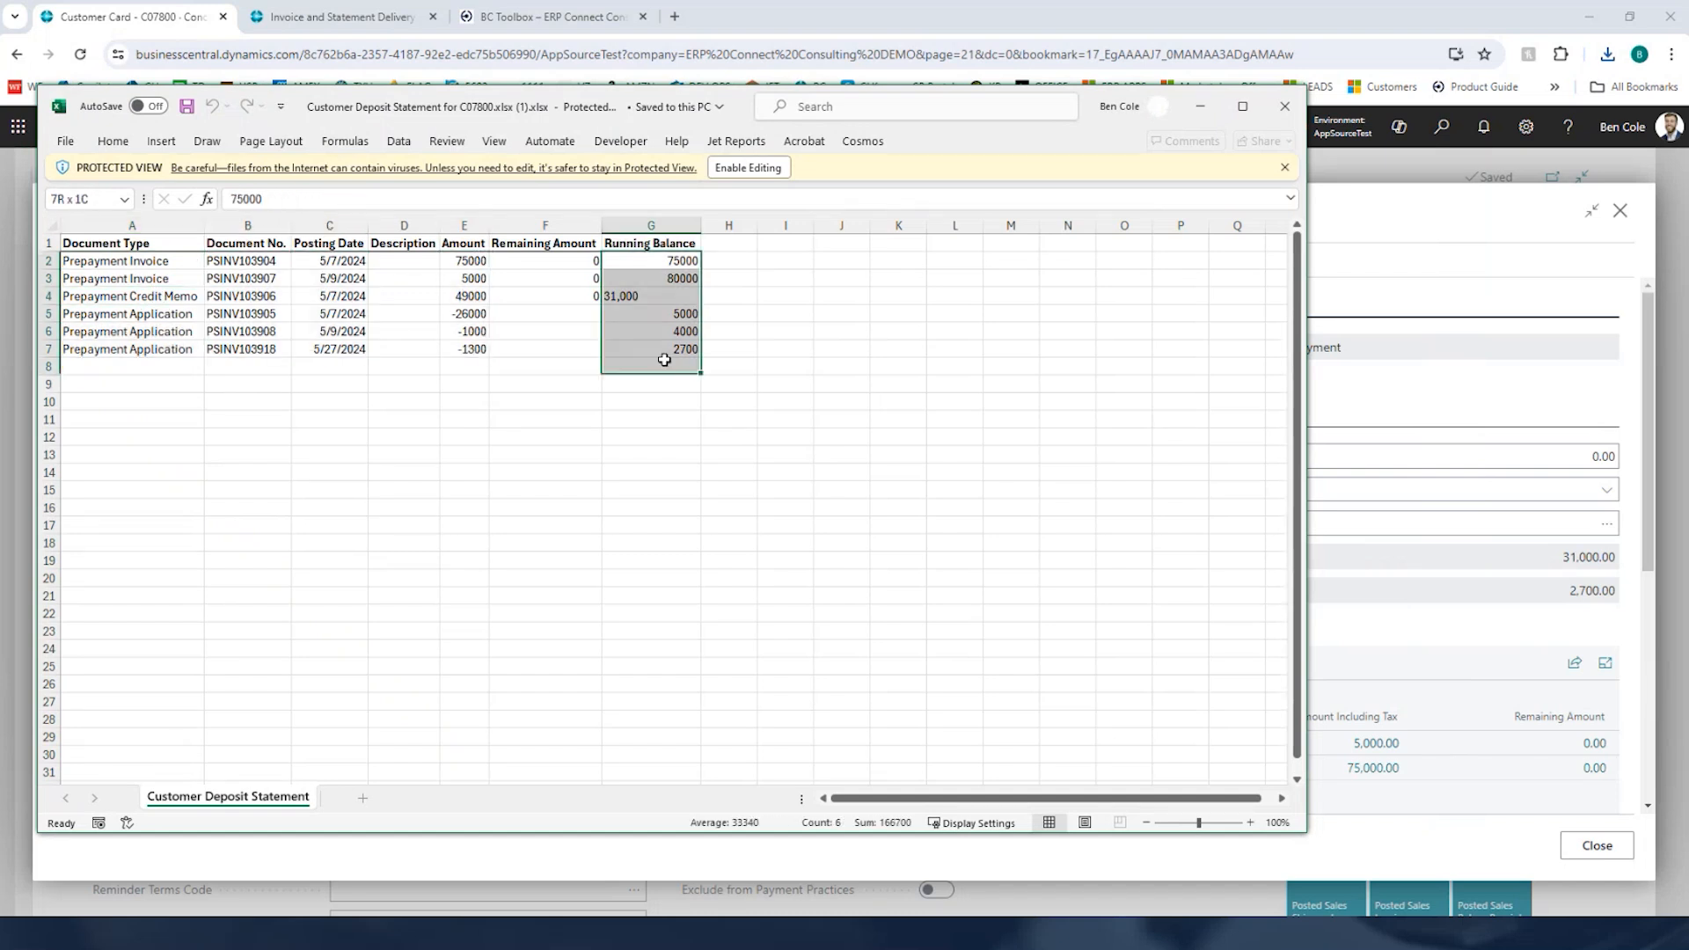
{"action": "left_click", "coordinate": [672, 349]}
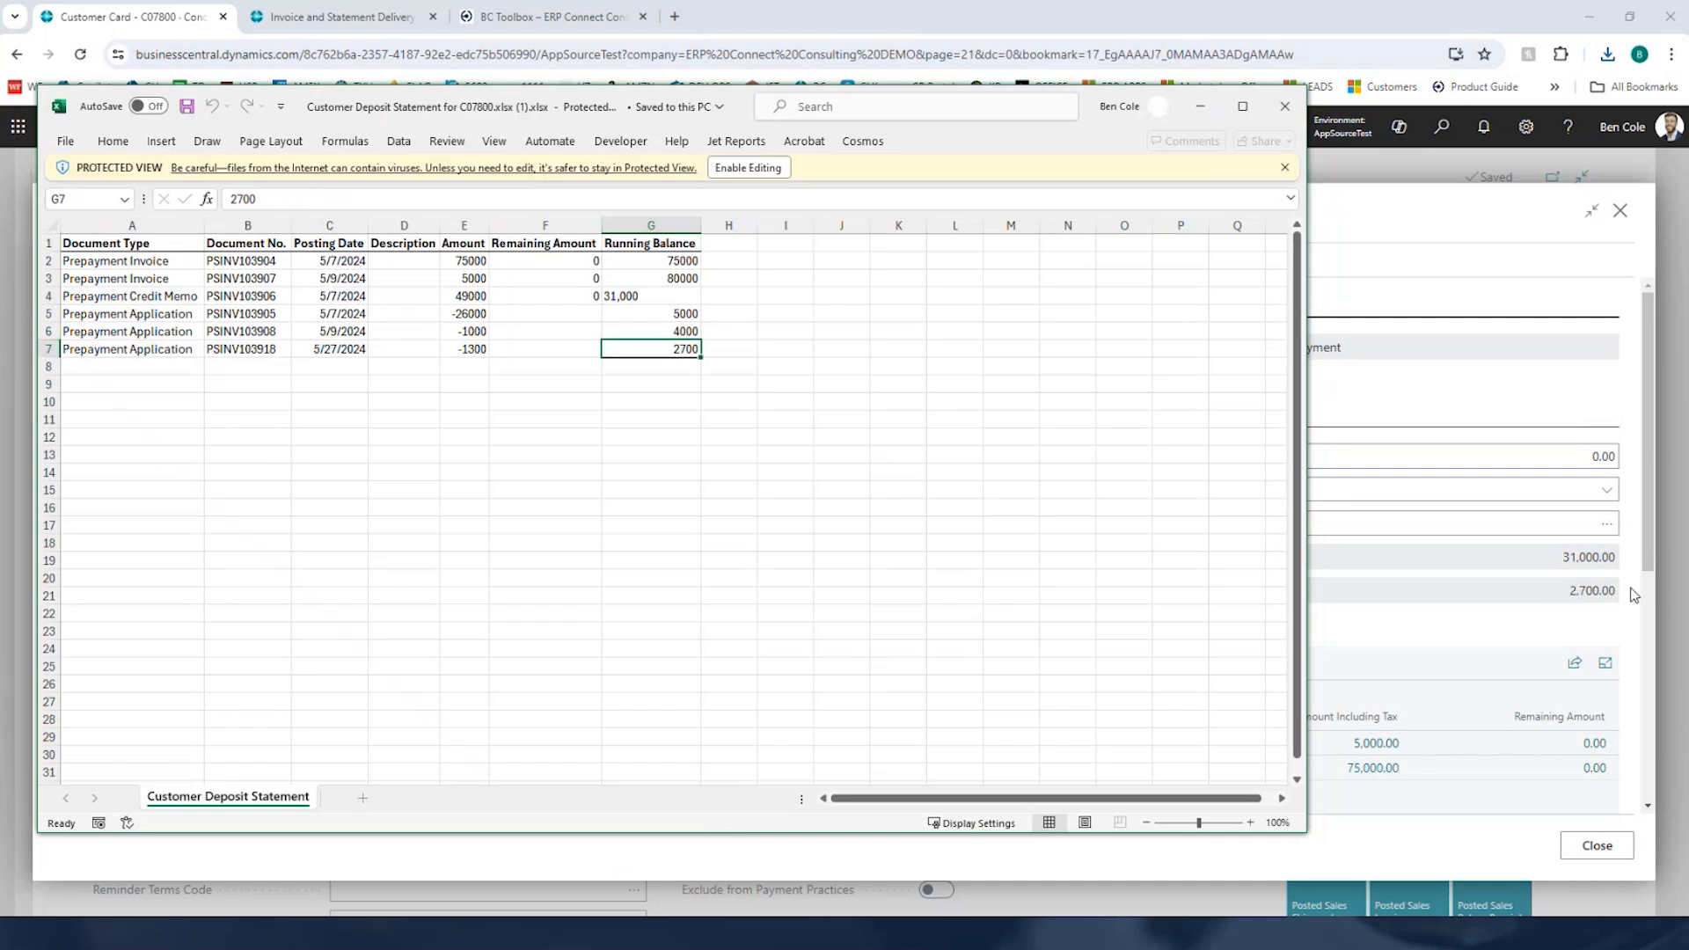
{"action": "left_click", "coordinate": [1286, 113]}
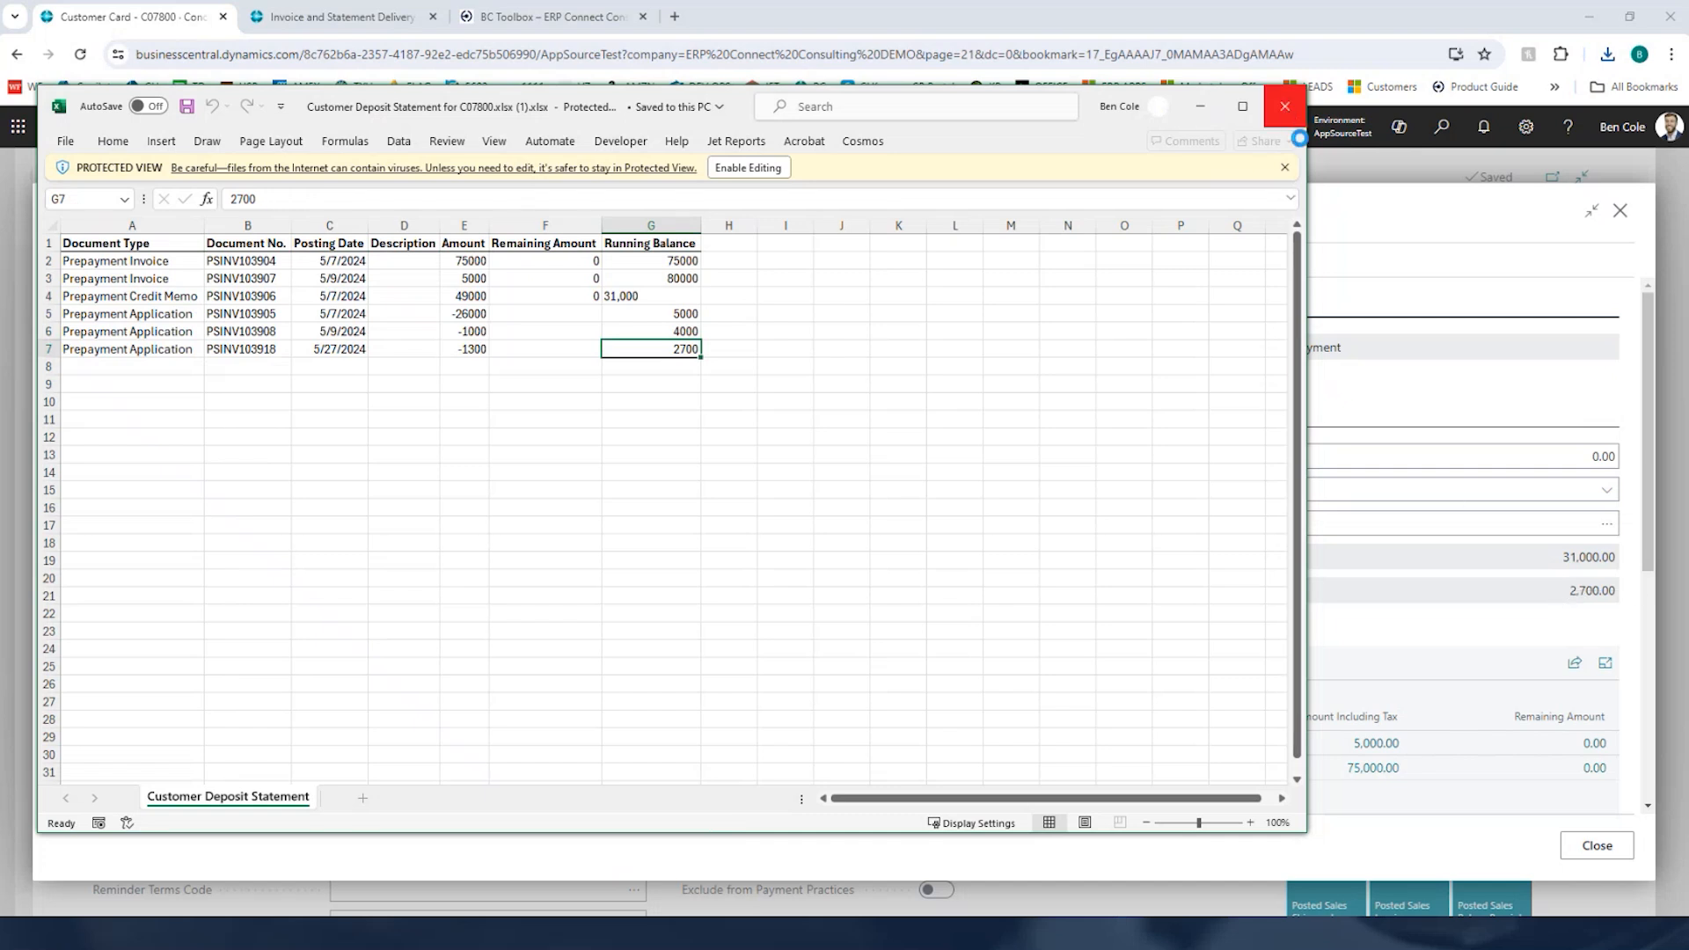
{"action": "scroll", "coordinate": [869, 444], "scroll_direction": "down", "scroll_amount": 2}
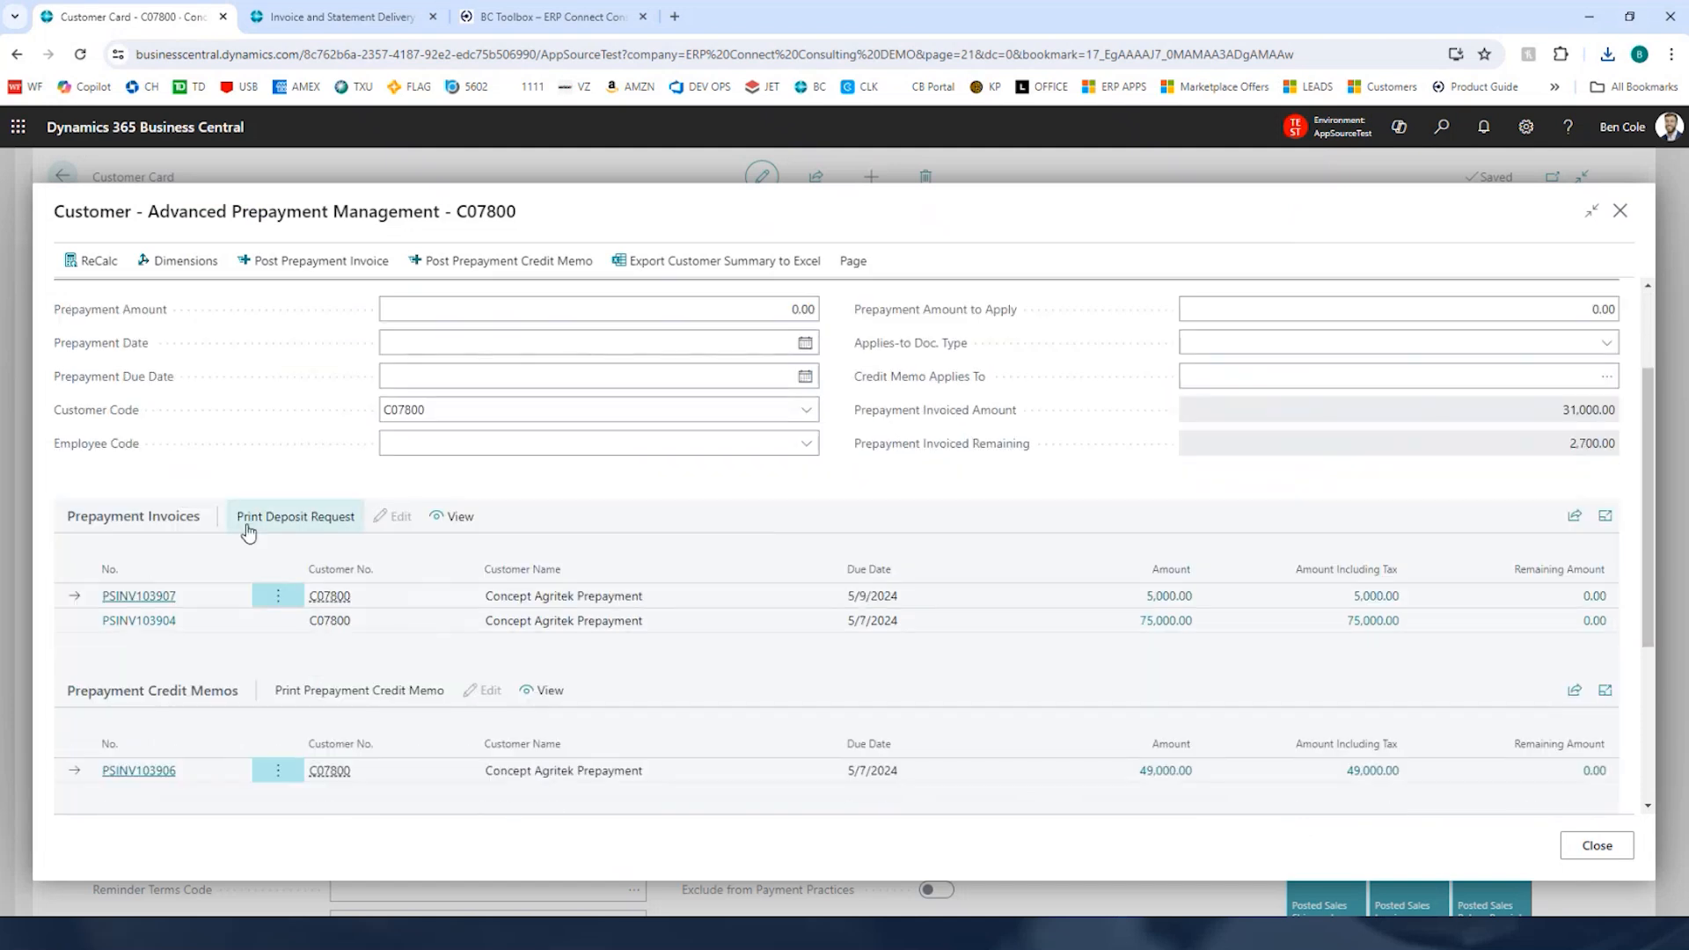
Step: Post a 2,300.00 prepayment invoice for the customer with today's prepayment date
{"action": "scroll", "coordinate": [663, 518], "scroll_direction": "down", "scroll_amount": 4}
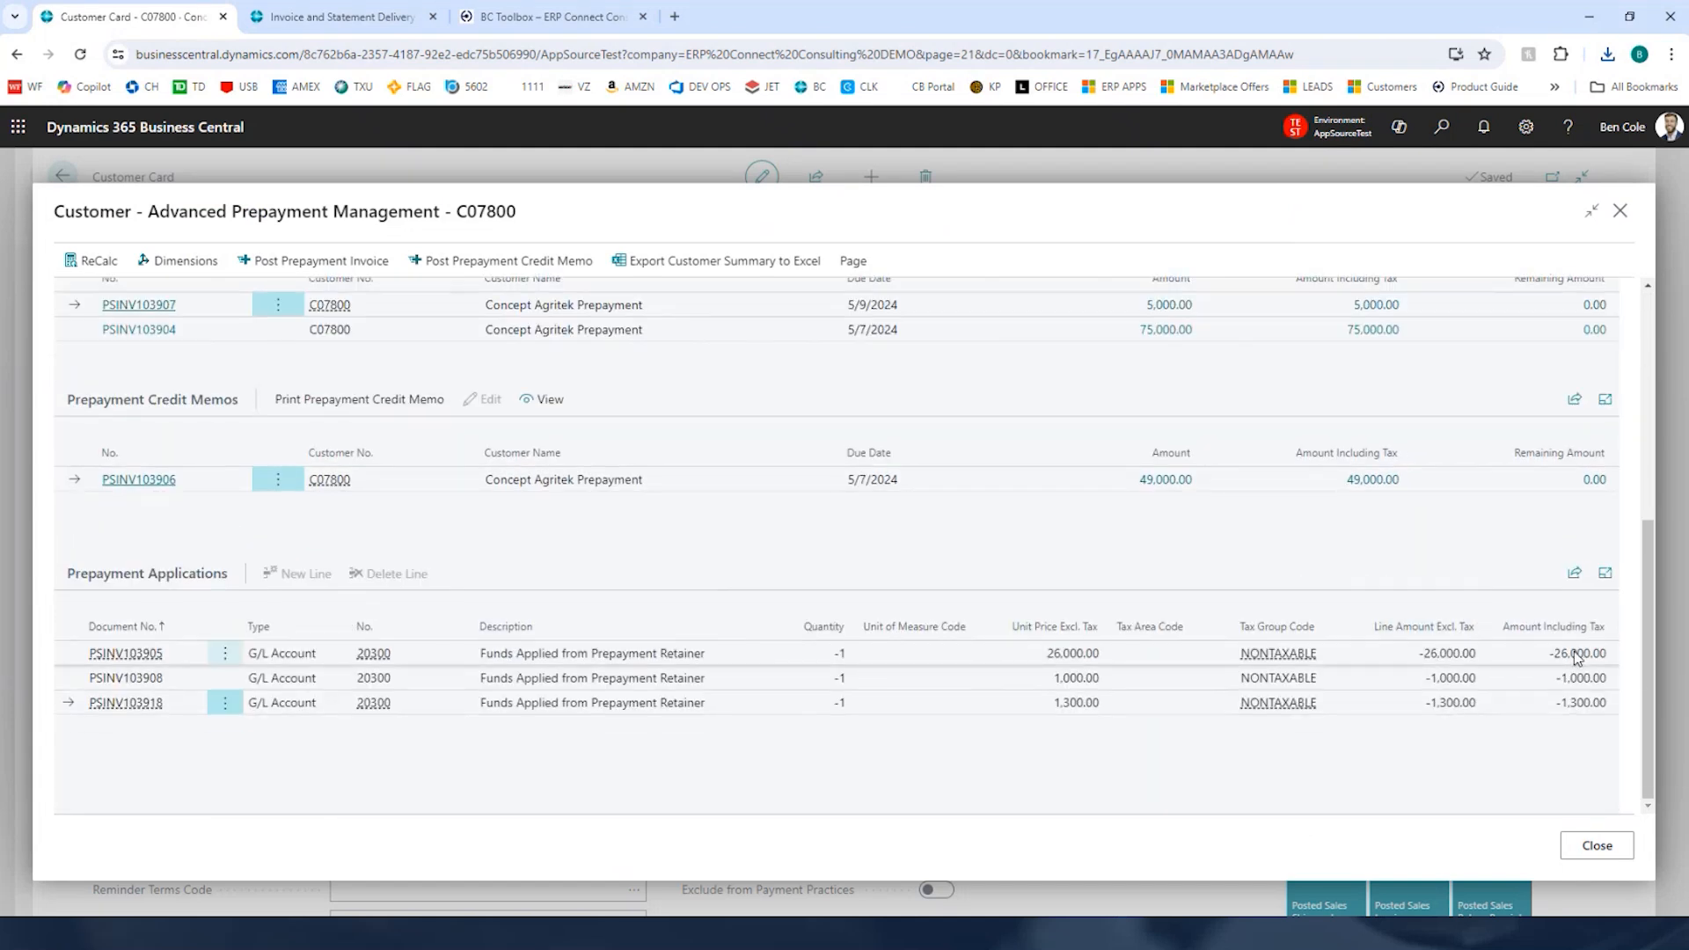
{"action": "scroll", "coordinate": [1003, 510], "scroll_direction": "up", "scroll_amount": 6}
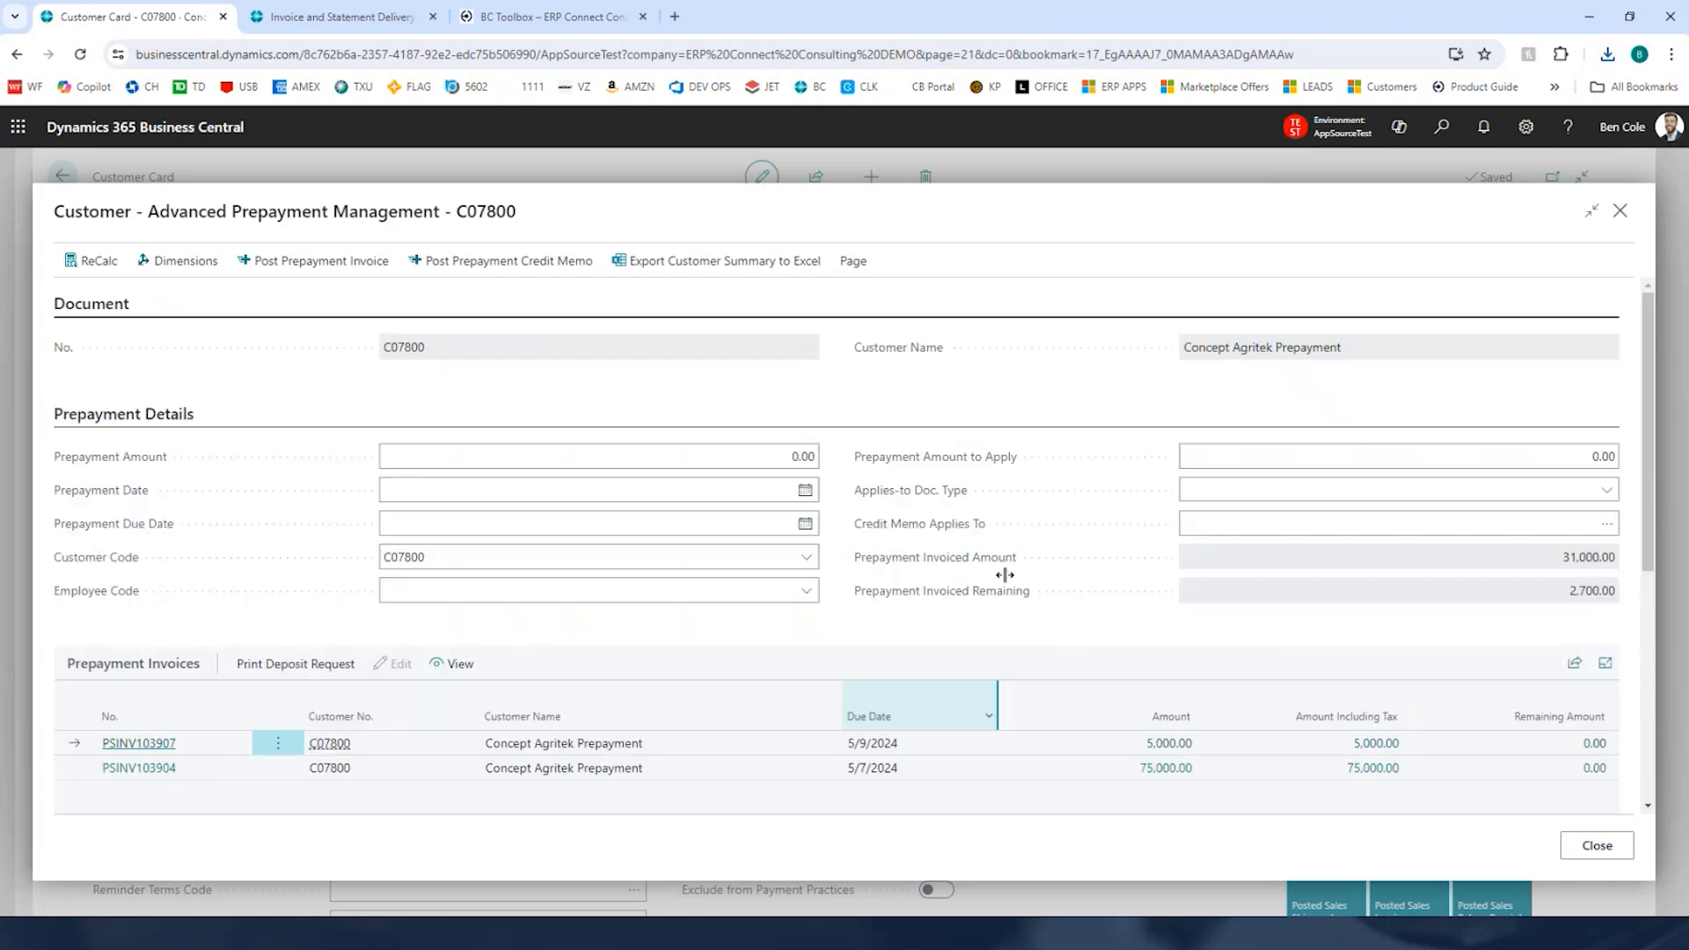
{"action": "left_click", "coordinate": [735, 454]}
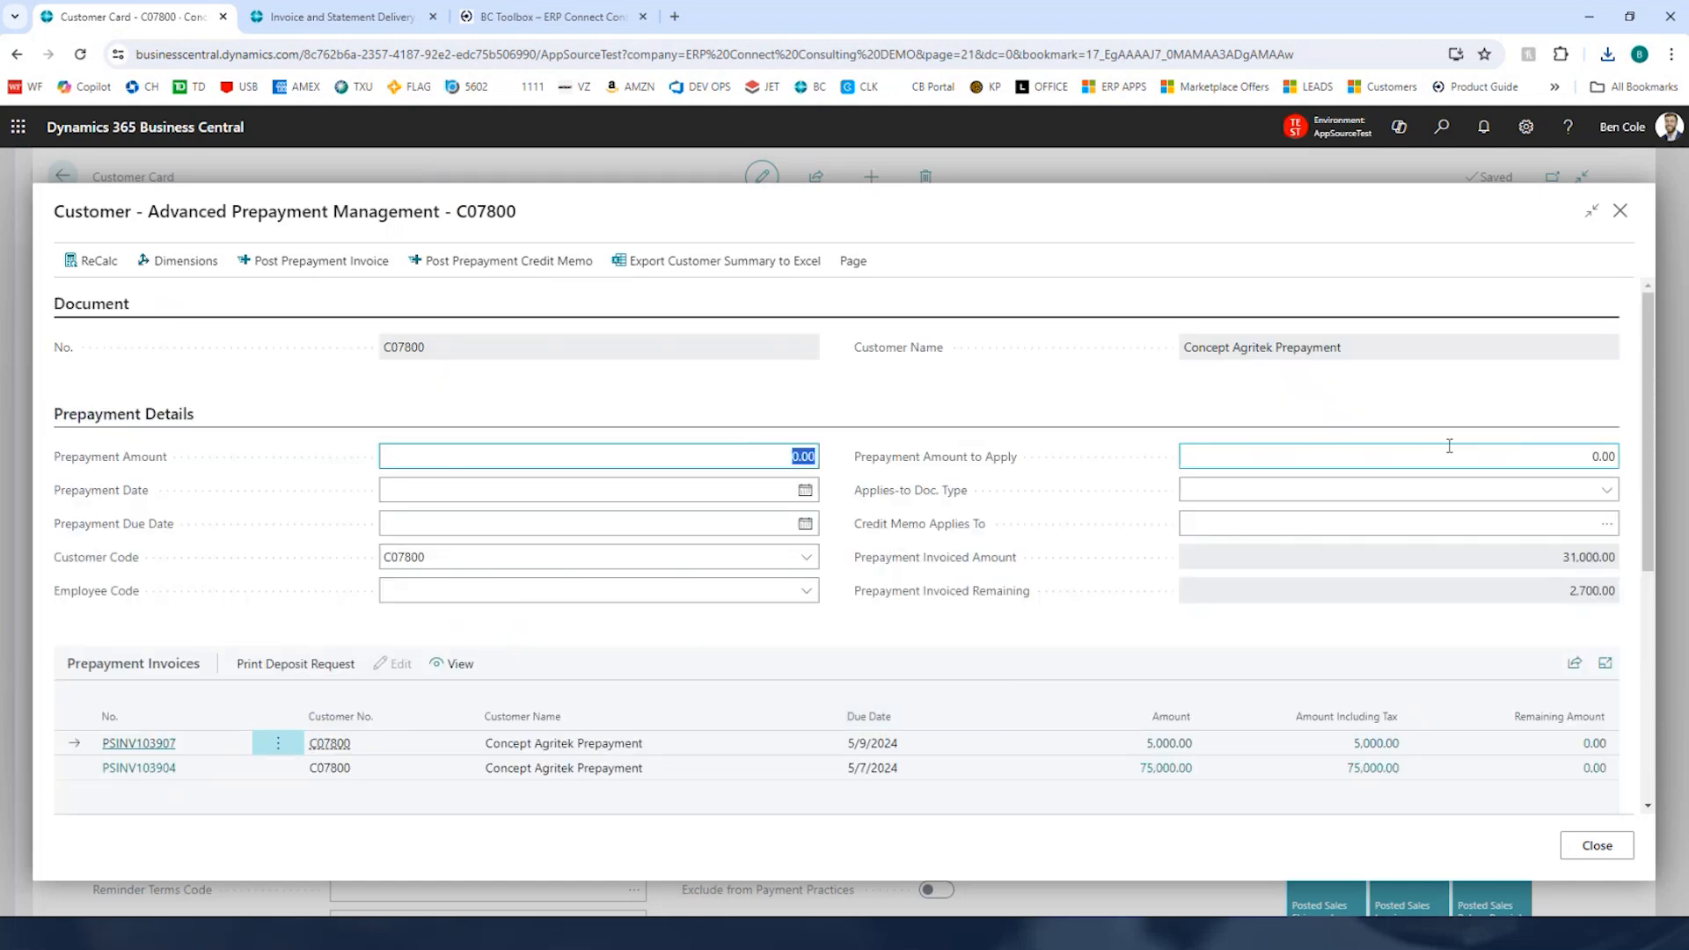
{"action": "type", "text": "2300"}
{"action": "key", "text": "Tab"}
{"action": "key", "text": "Tab"}
{"action": "type", "text": "t"}
{"action": "key", "text": "Tab"}
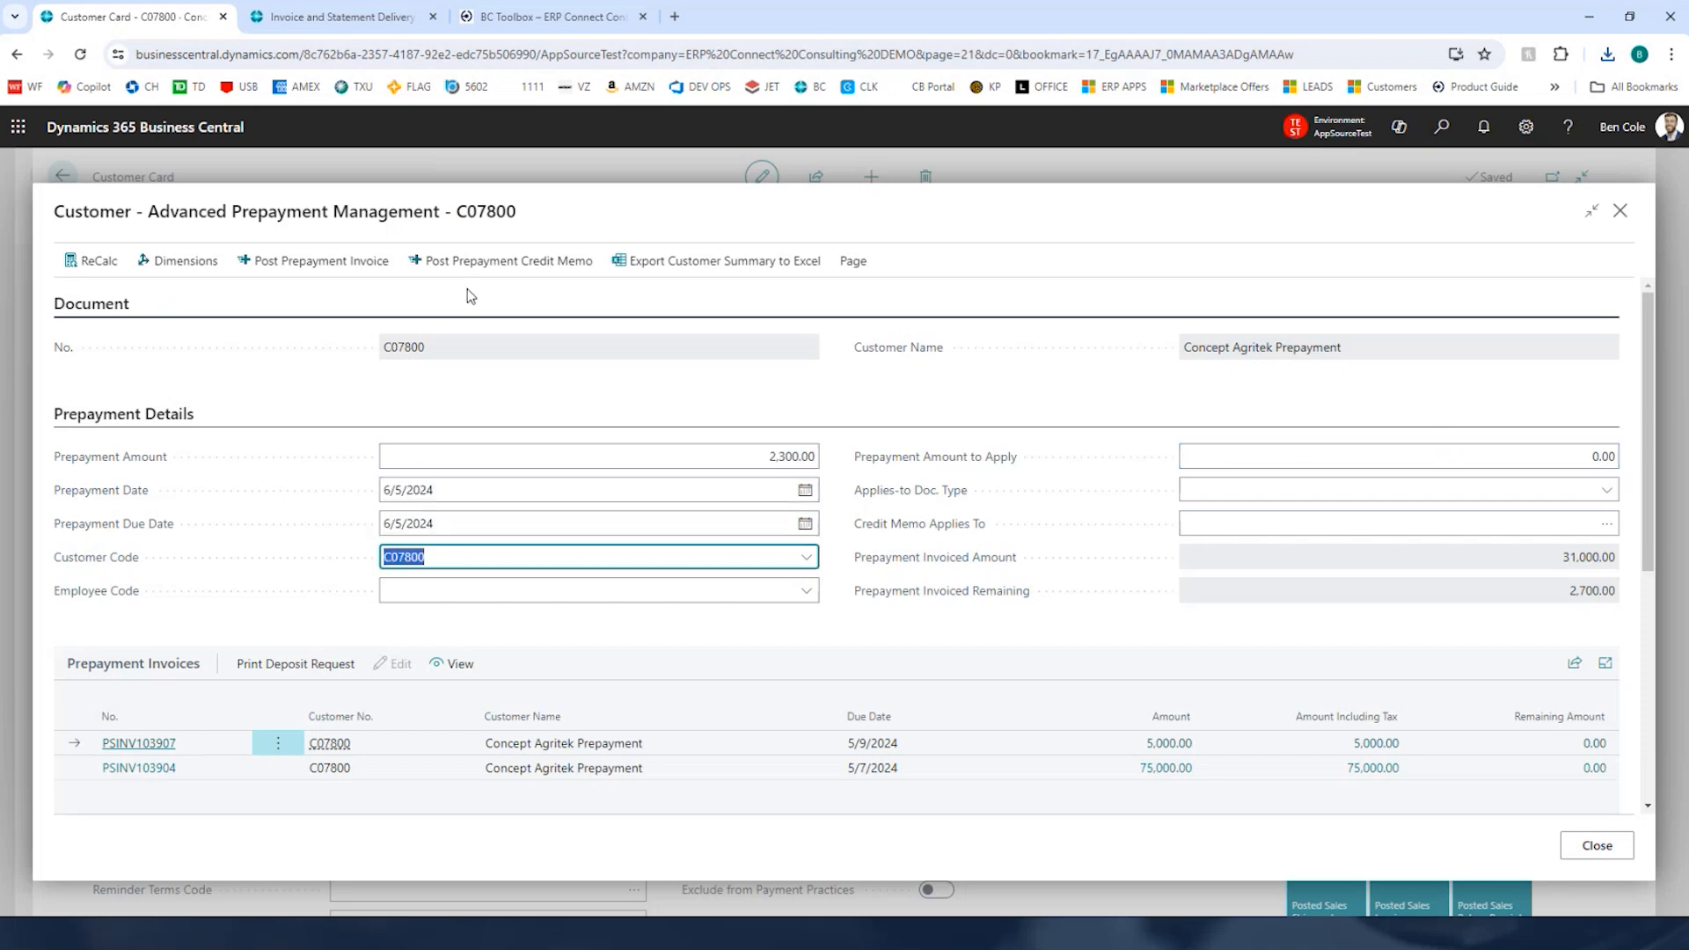
{"action": "left_click", "coordinate": [317, 261]}
{"action": "left_click", "coordinate": [950, 580]}
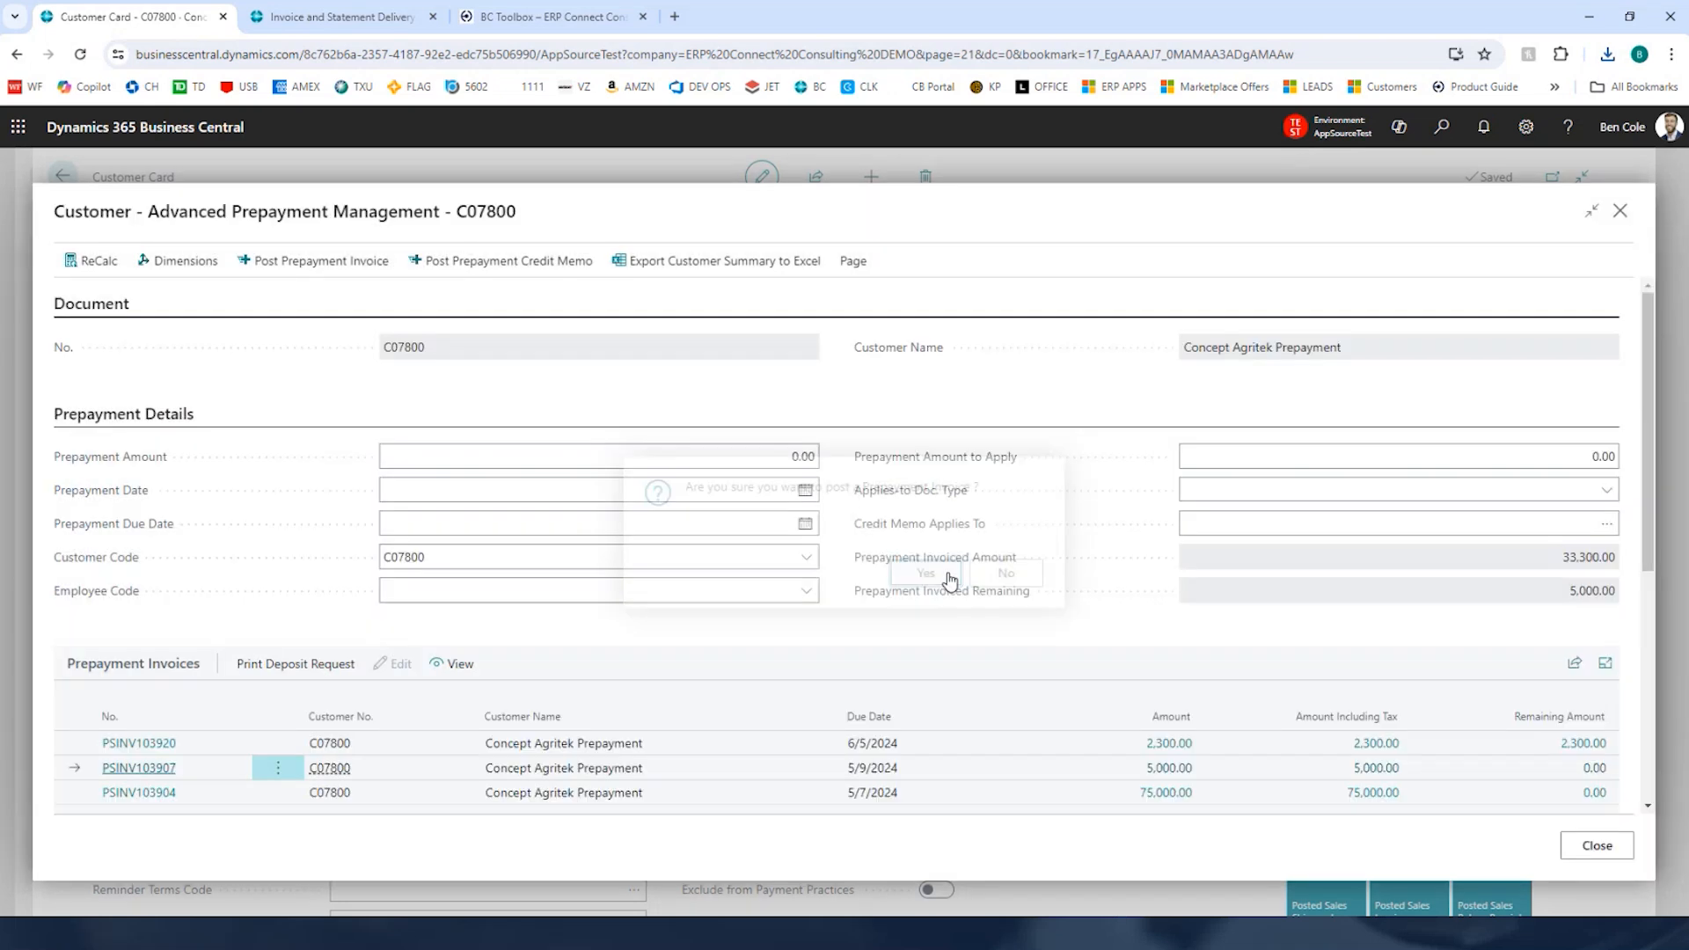
Step: Close the prepayment page and open the Cash Receipt Journals page through search
{"action": "left_click_drag", "start_coordinate": [1567, 590], "coordinate": [1629, 598]}
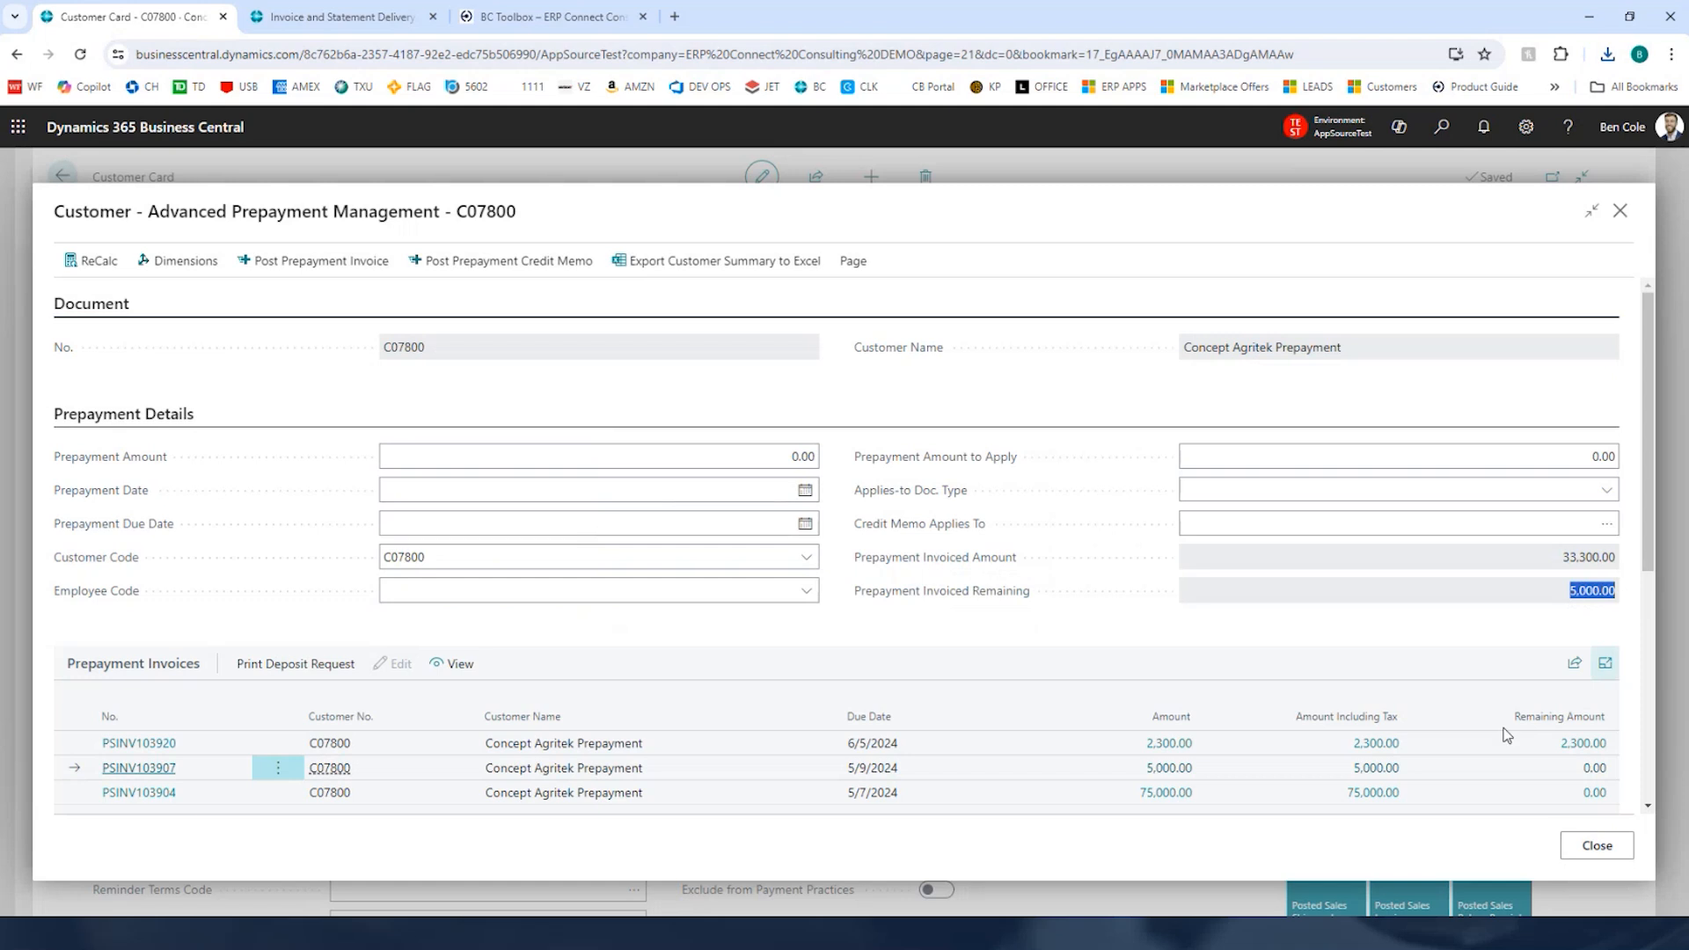
{"action": "left_click", "coordinate": [823, 744]}
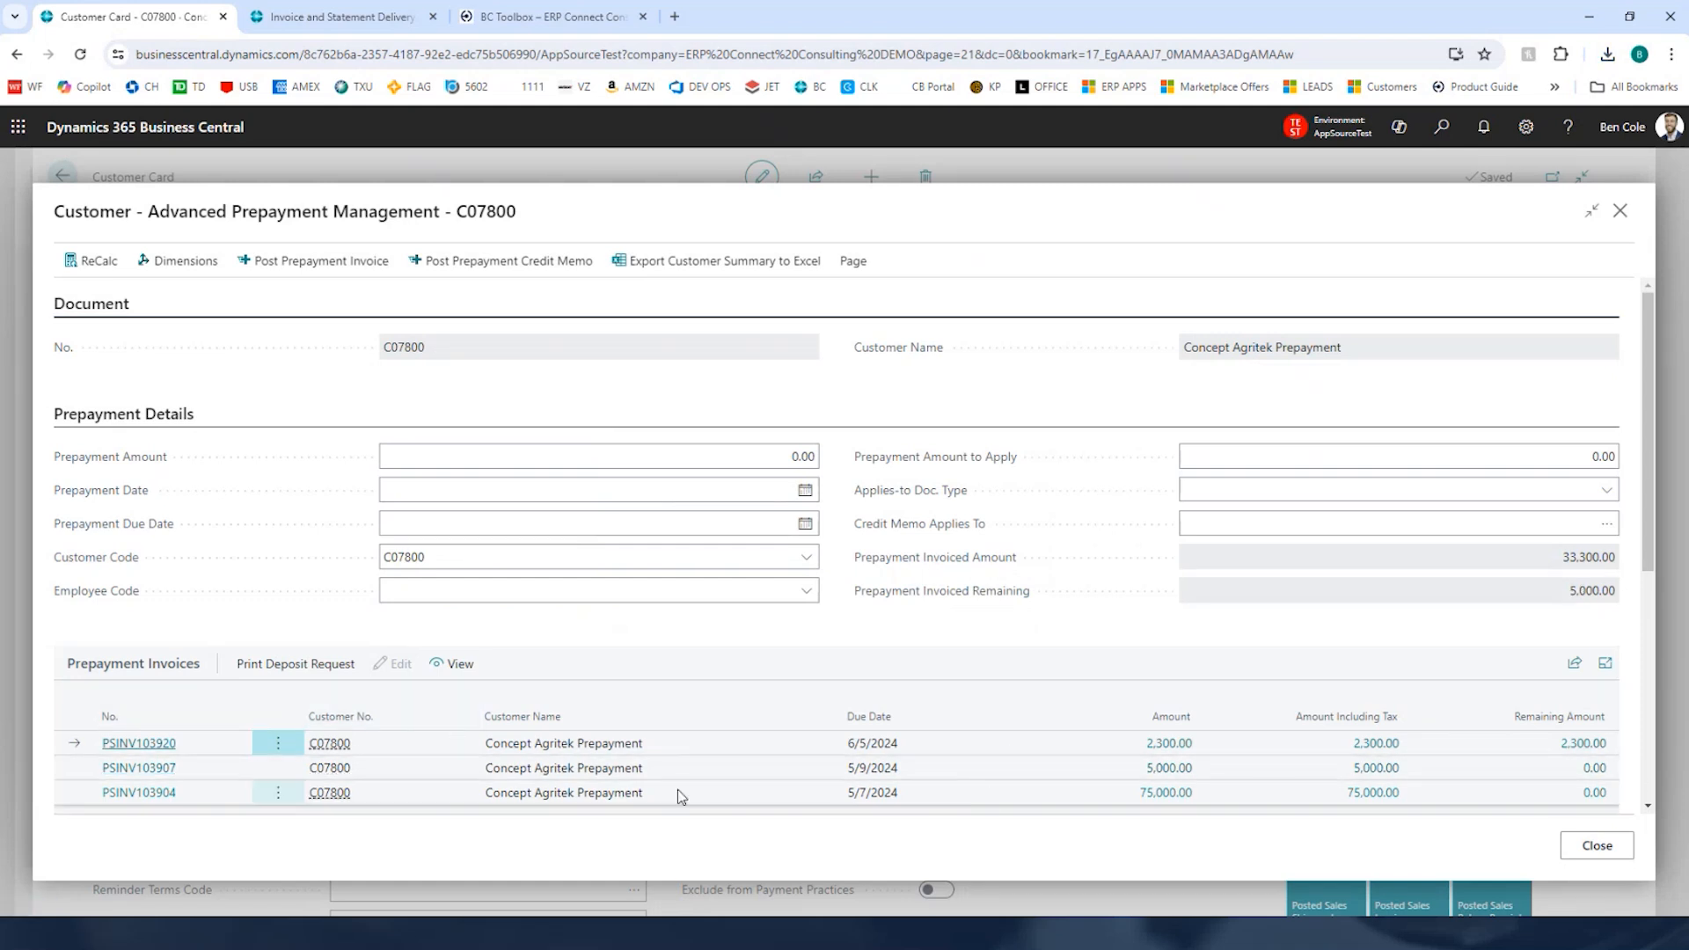
{"action": "left_click", "coordinate": [1621, 211]}
{"action": "left_click", "coordinate": [1442, 127]}
{"action": "type", "text": "cash re"}
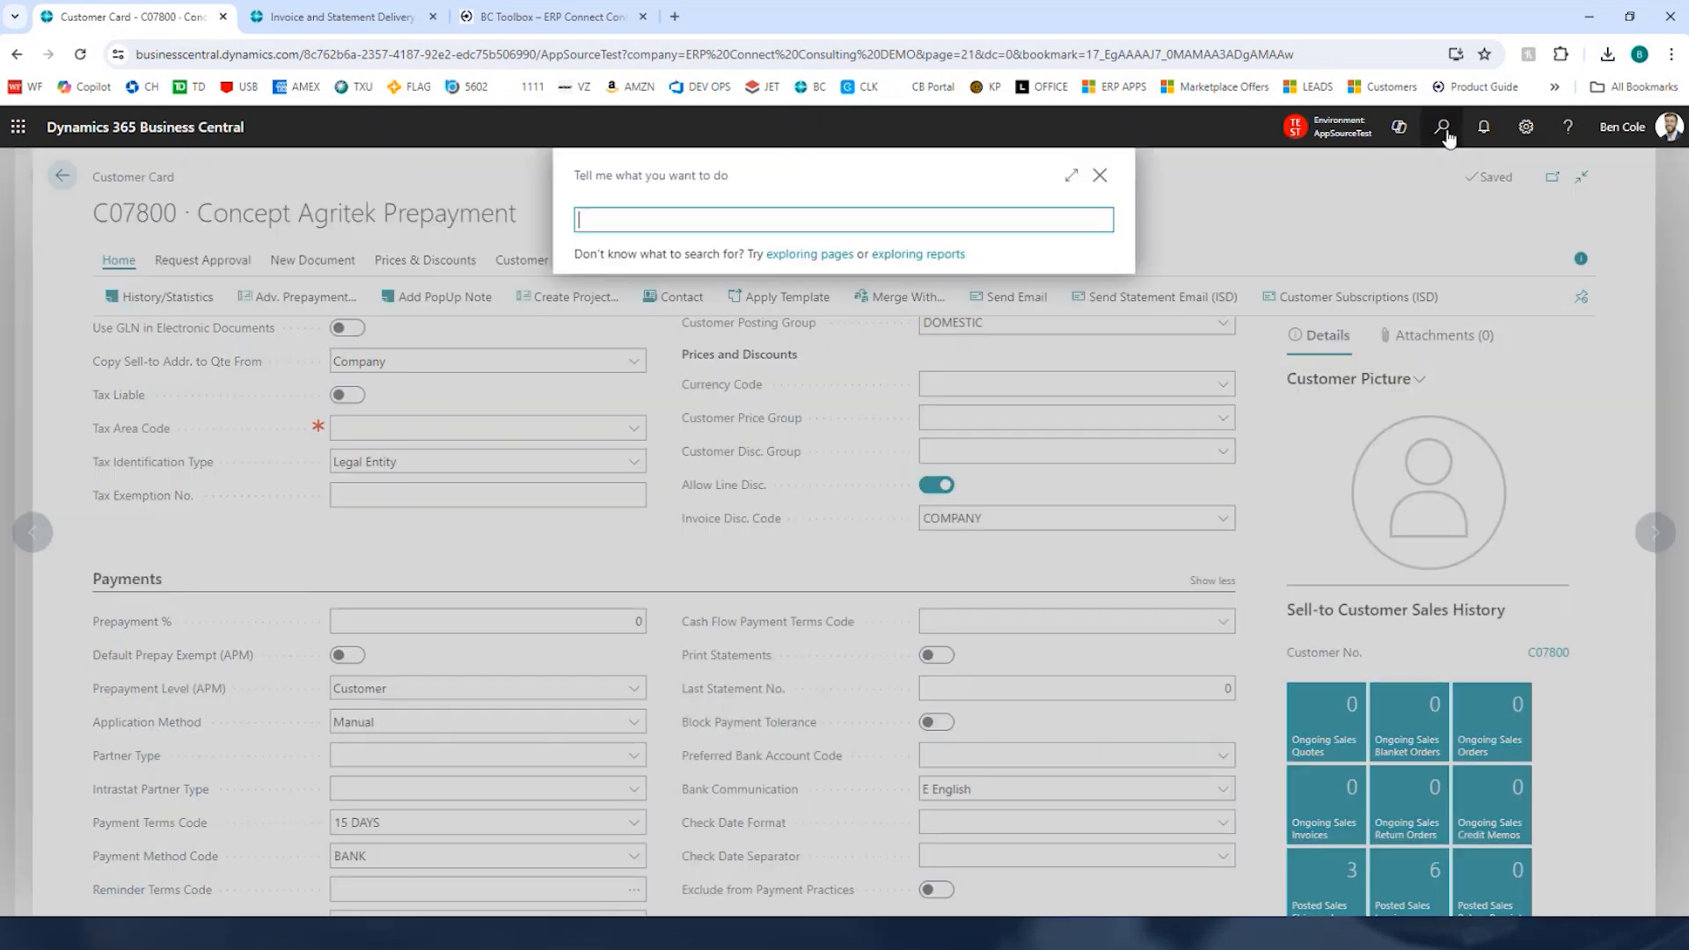
{"action": "type", "text": "ceipt"}
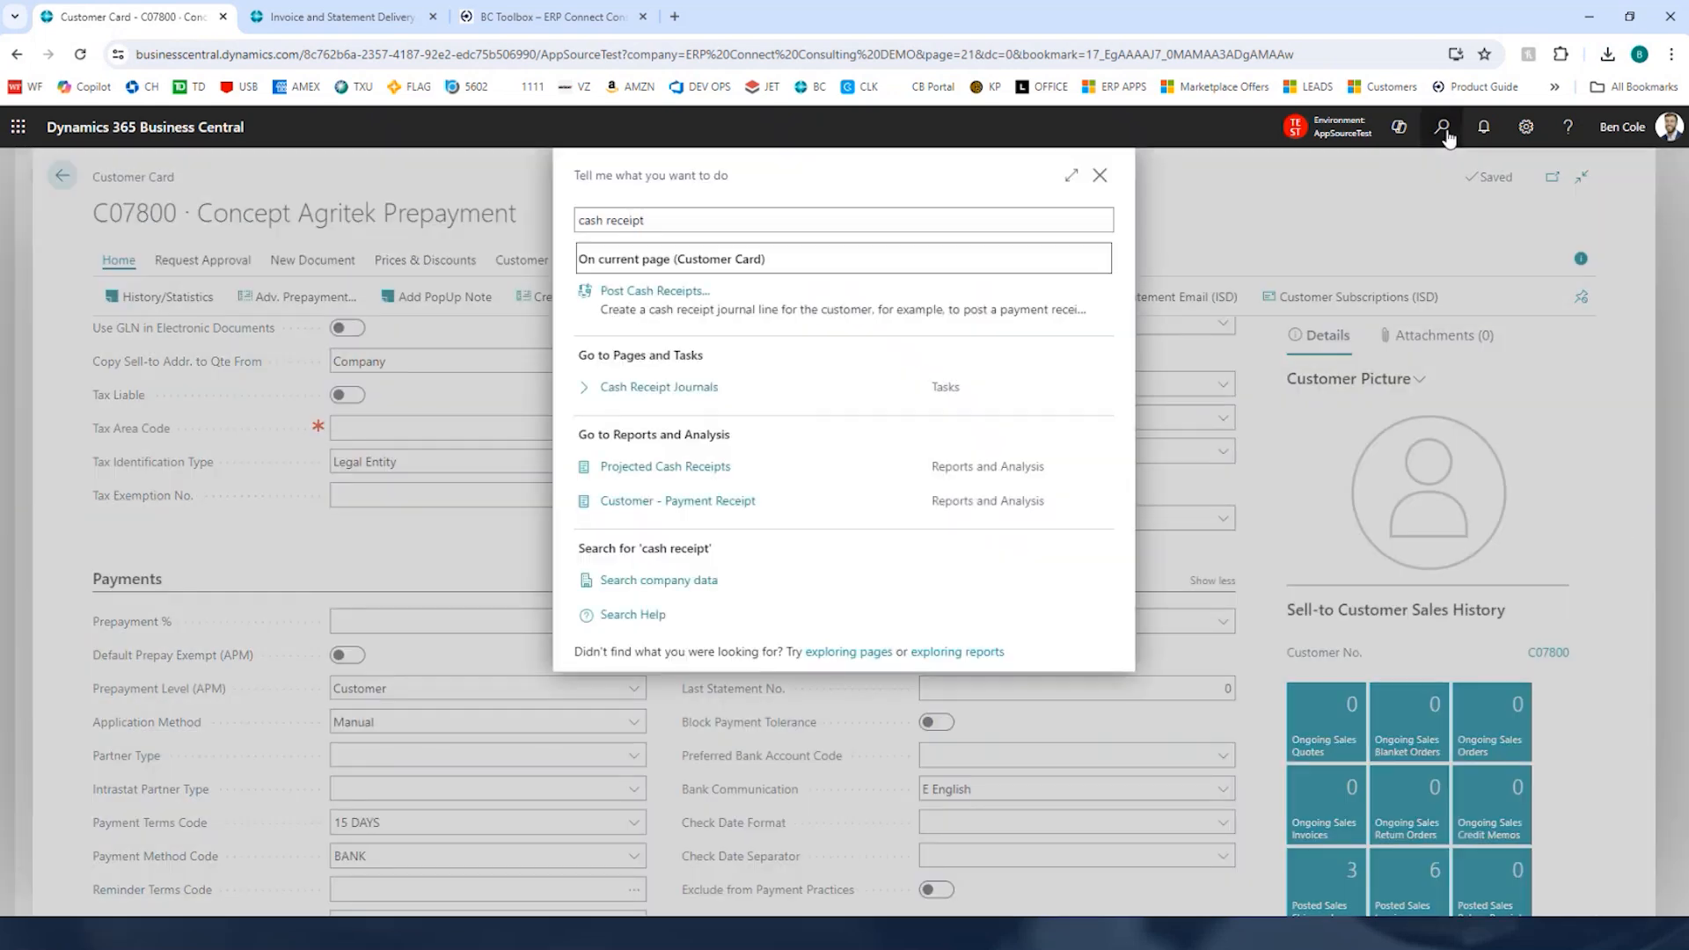
{"action": "key", "text": "Down"}
{"action": "key", "text": "Down"}
{"action": "key", "text": "Up"}
{"action": "key", "text": "Return"}
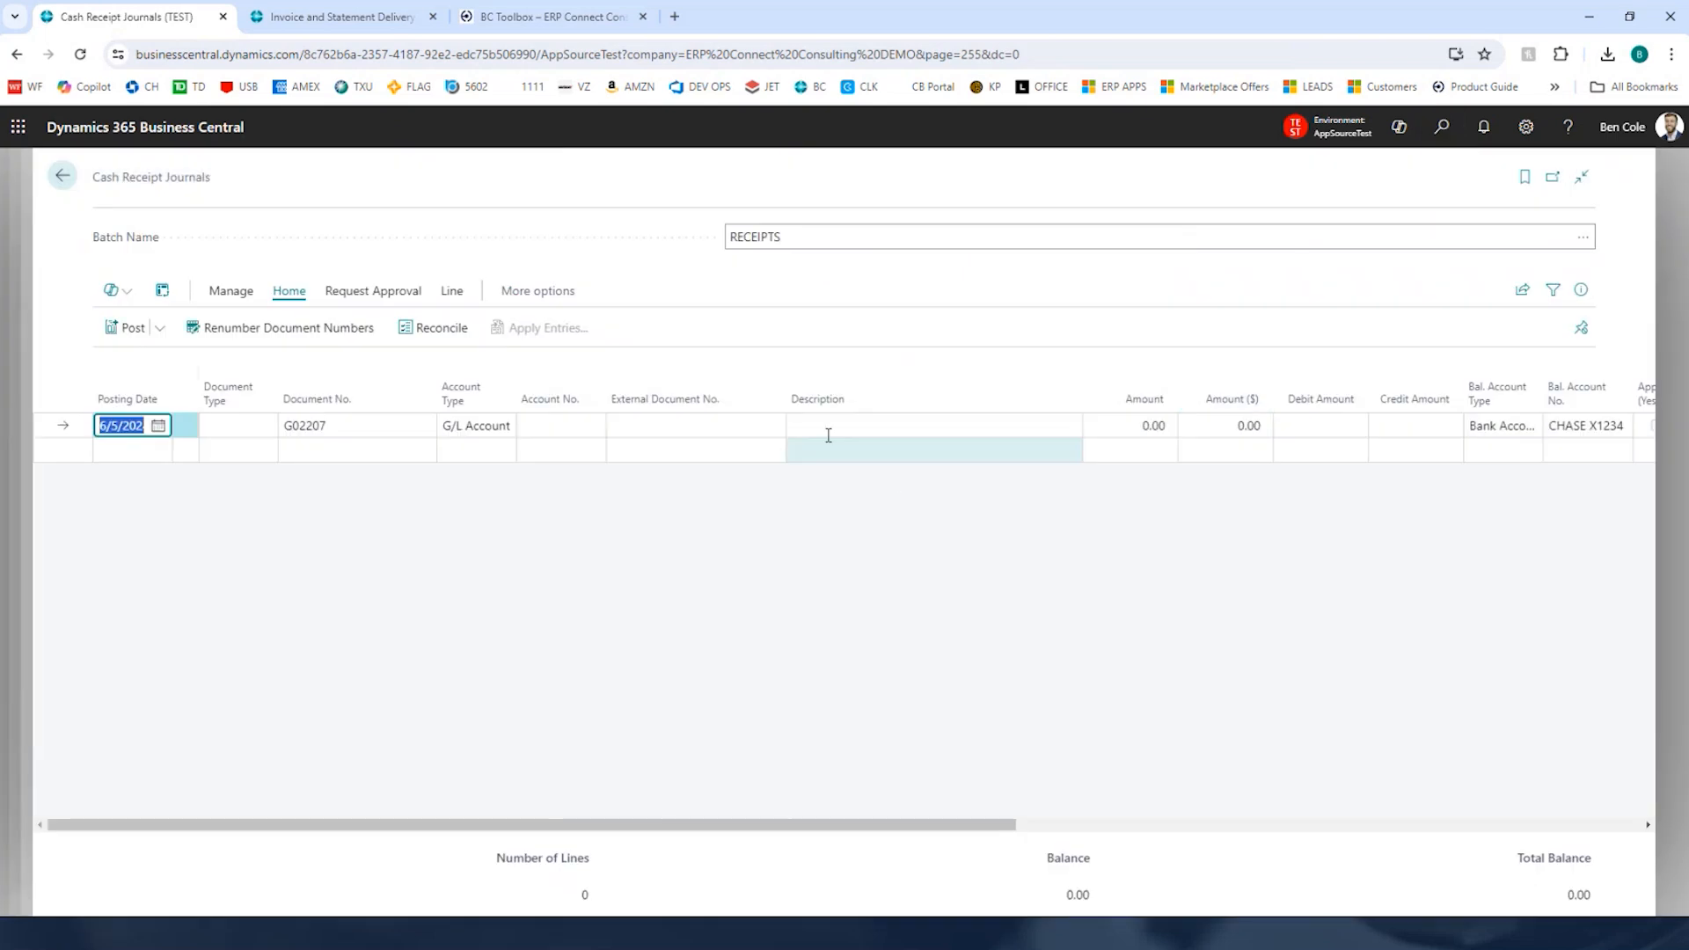
Step: Add a receipt journal line with account type Customer and account C07800
{"action": "key", "text": "Tab"}
{"action": "key", "text": "Tab"}
{"action": "key", "text": "Tab"}
{"action": "key", "text": "c"}
{"action": "key", "text": "Tab"}
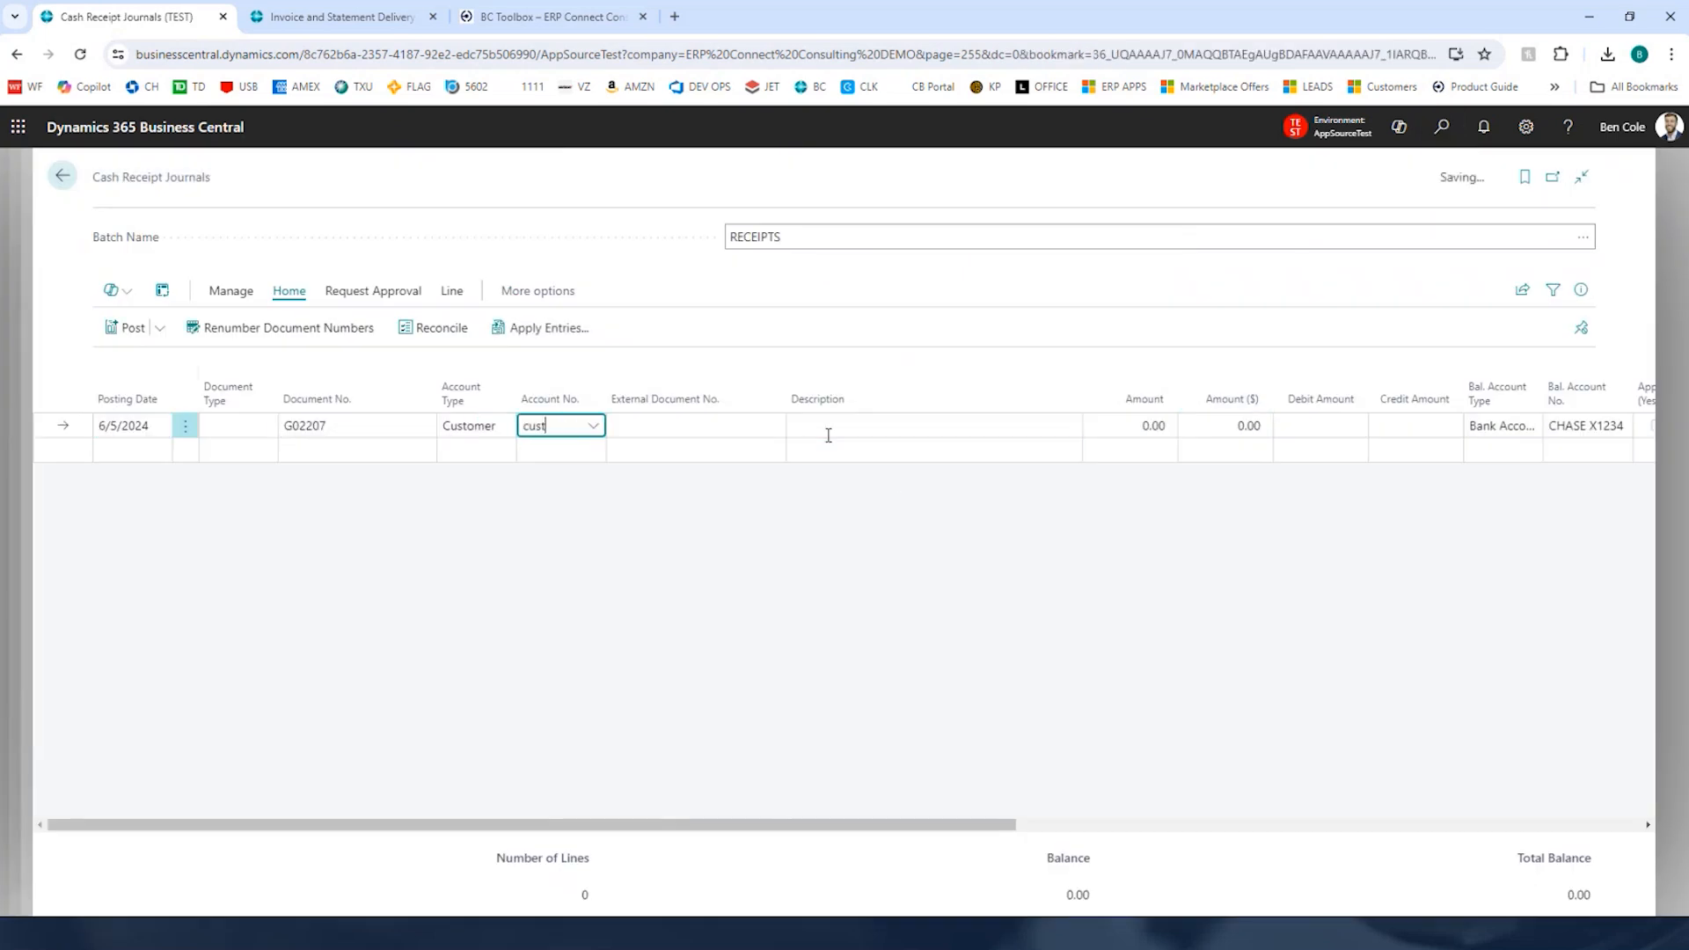
{"action": "key", "text": "BackSpace"}
{"action": "key", "text": "BackSpace"}
{"action": "key", "text": "BackSpace"}
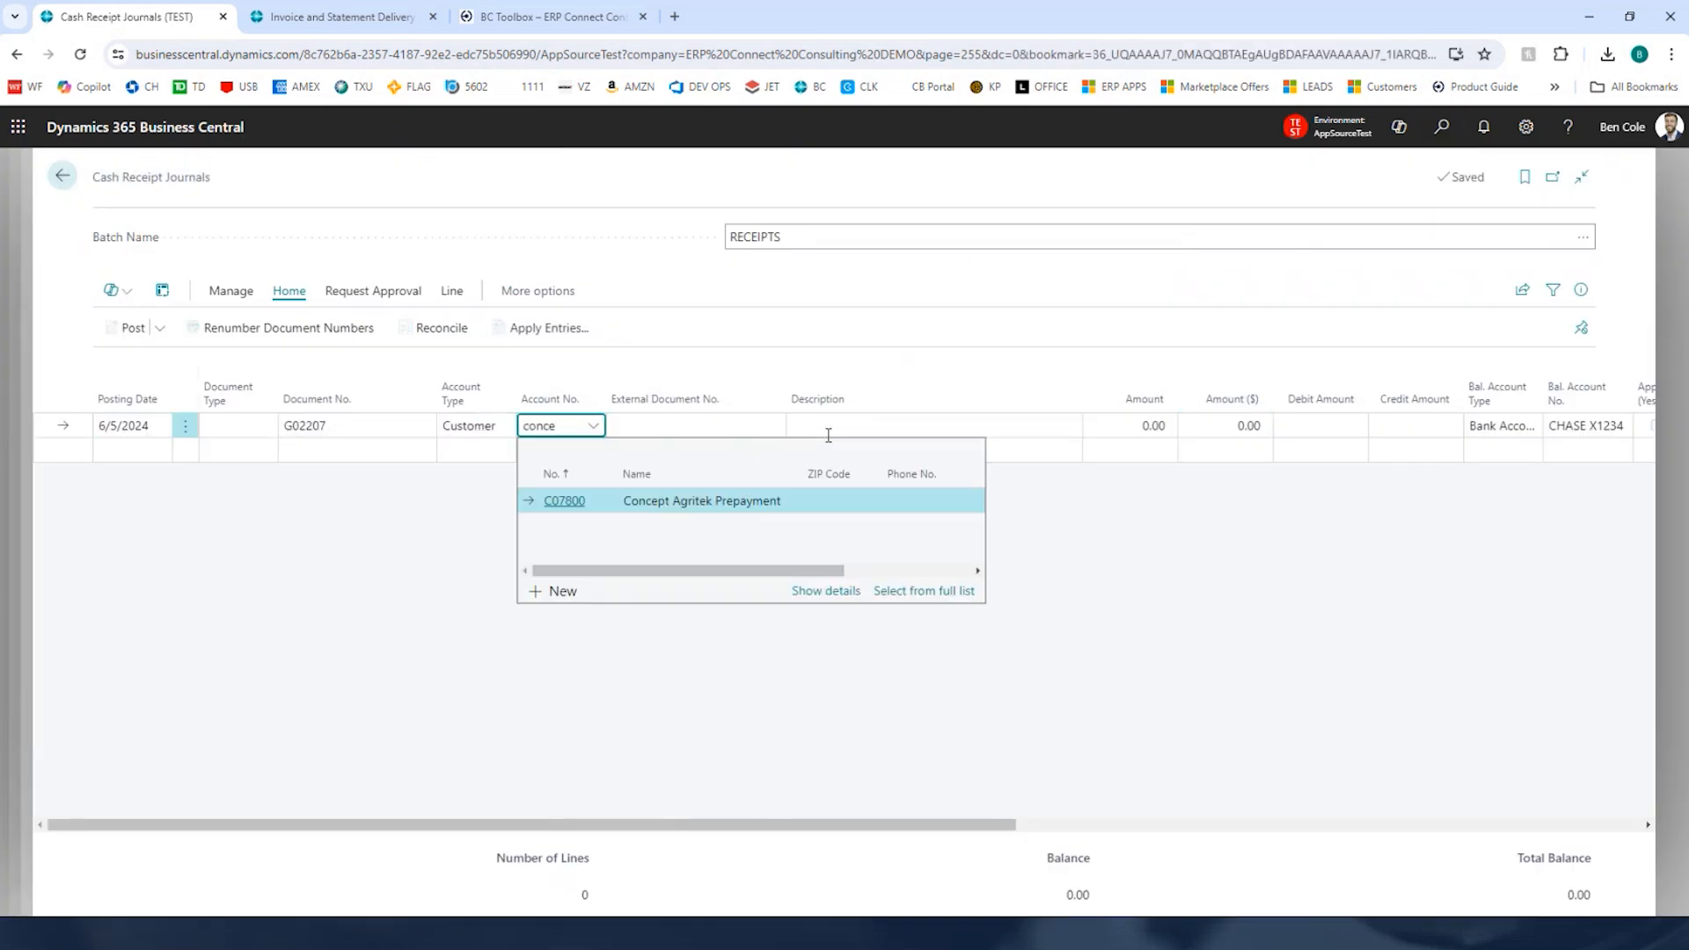
{"action": "key", "text": "Return"}
{"action": "key", "text": "Return"}
{"action": "key", "text": "Return"}
{"action": "key", "text": "Return"}
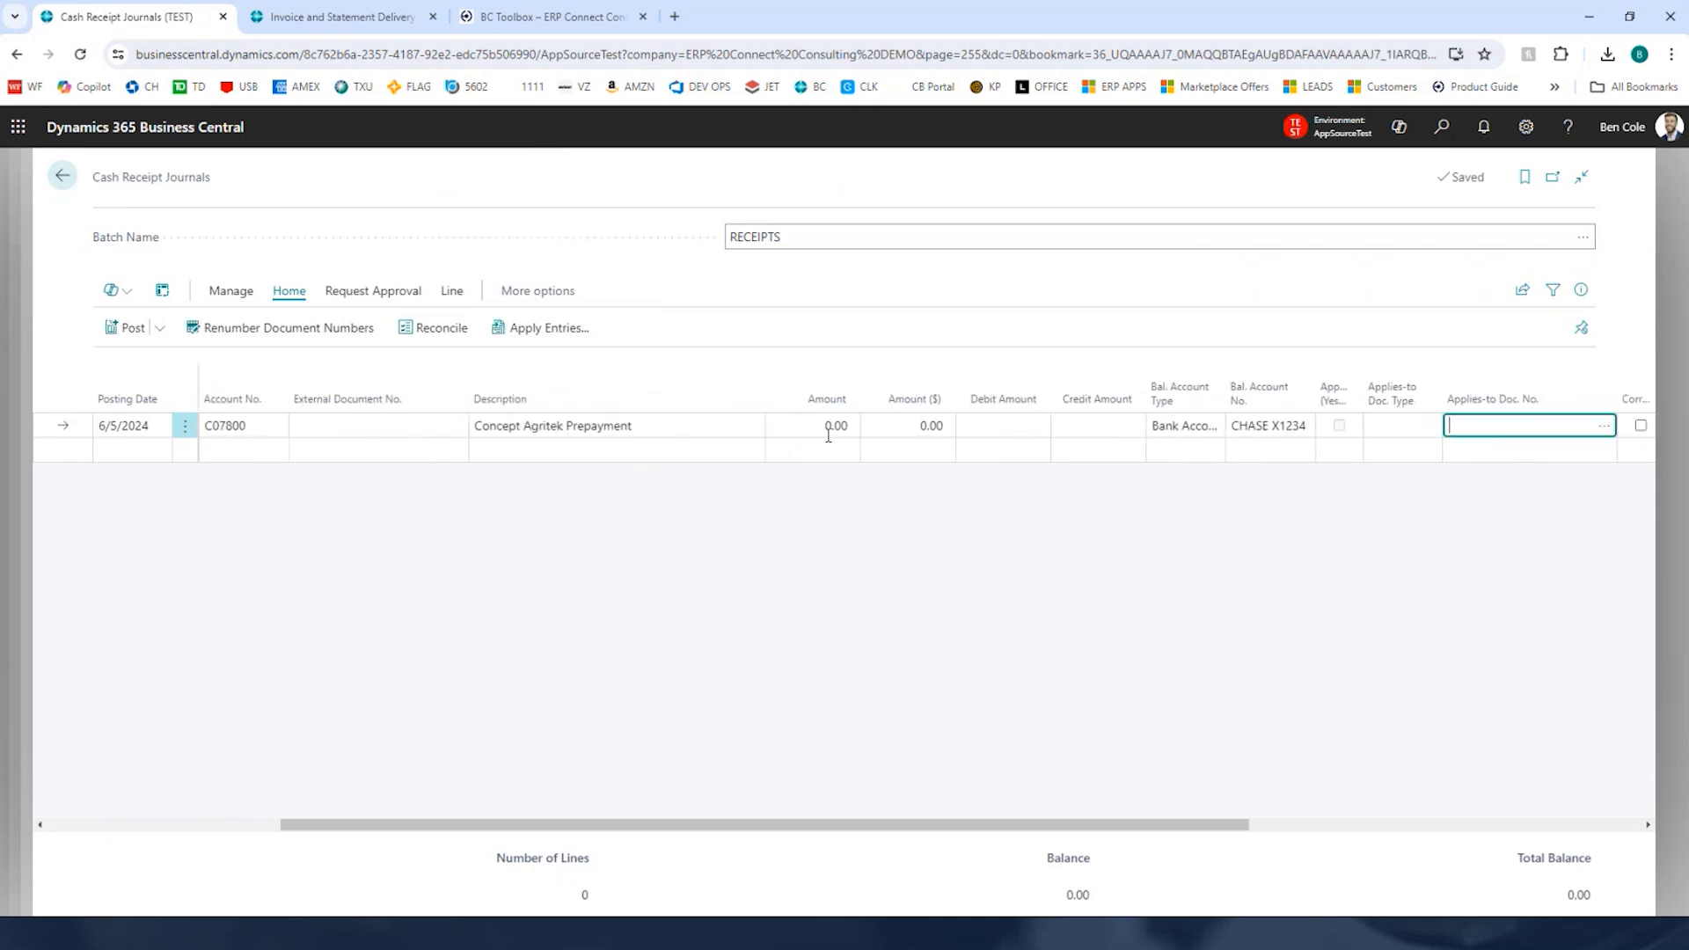
Step: Apply the receipt line to prepayment invoice PSINV103920
{"action": "key", "text": "alt+Down"}
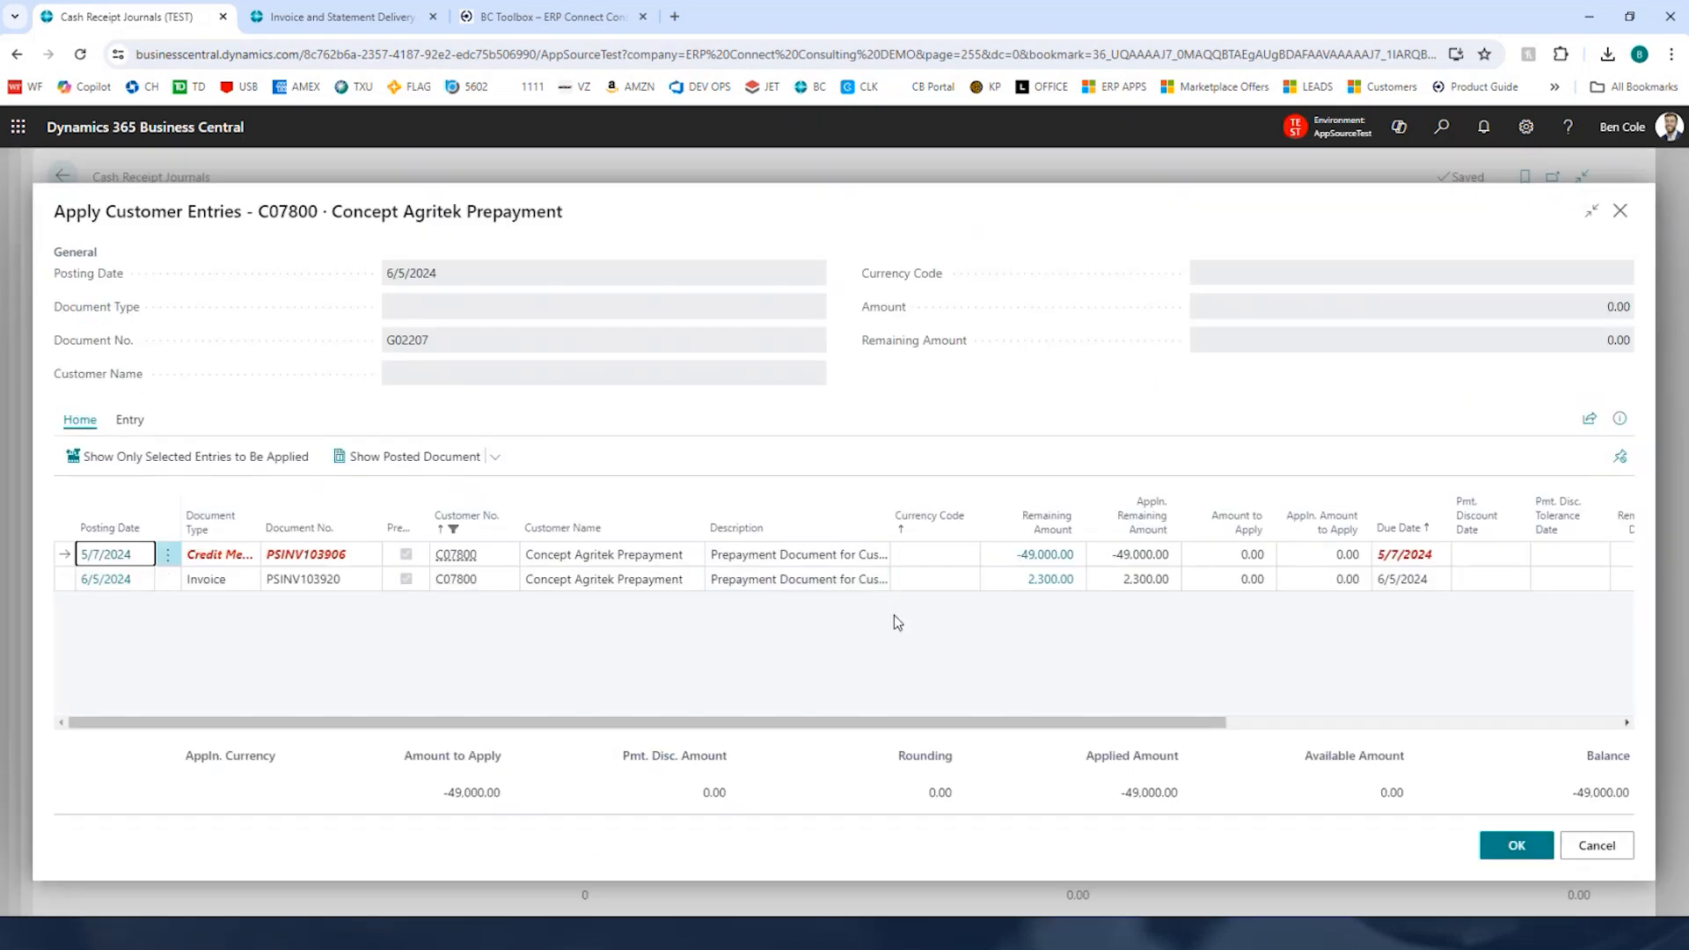
{"action": "left_click", "coordinate": [69, 582]}
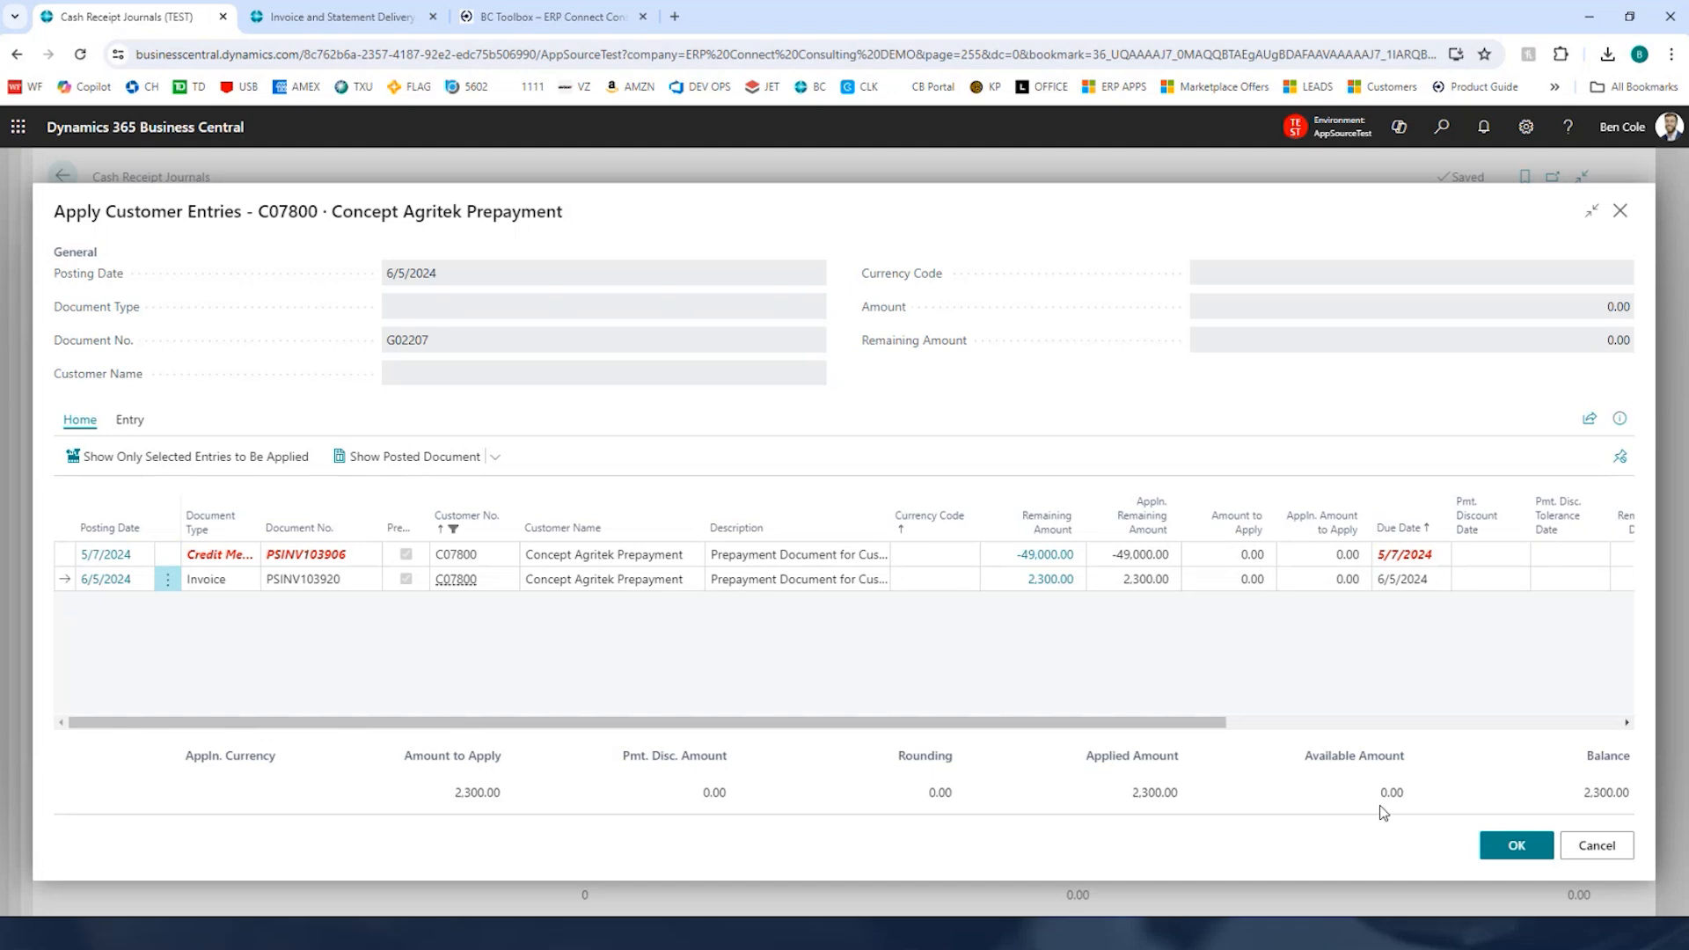
{"action": "left_click", "coordinate": [1500, 845]}
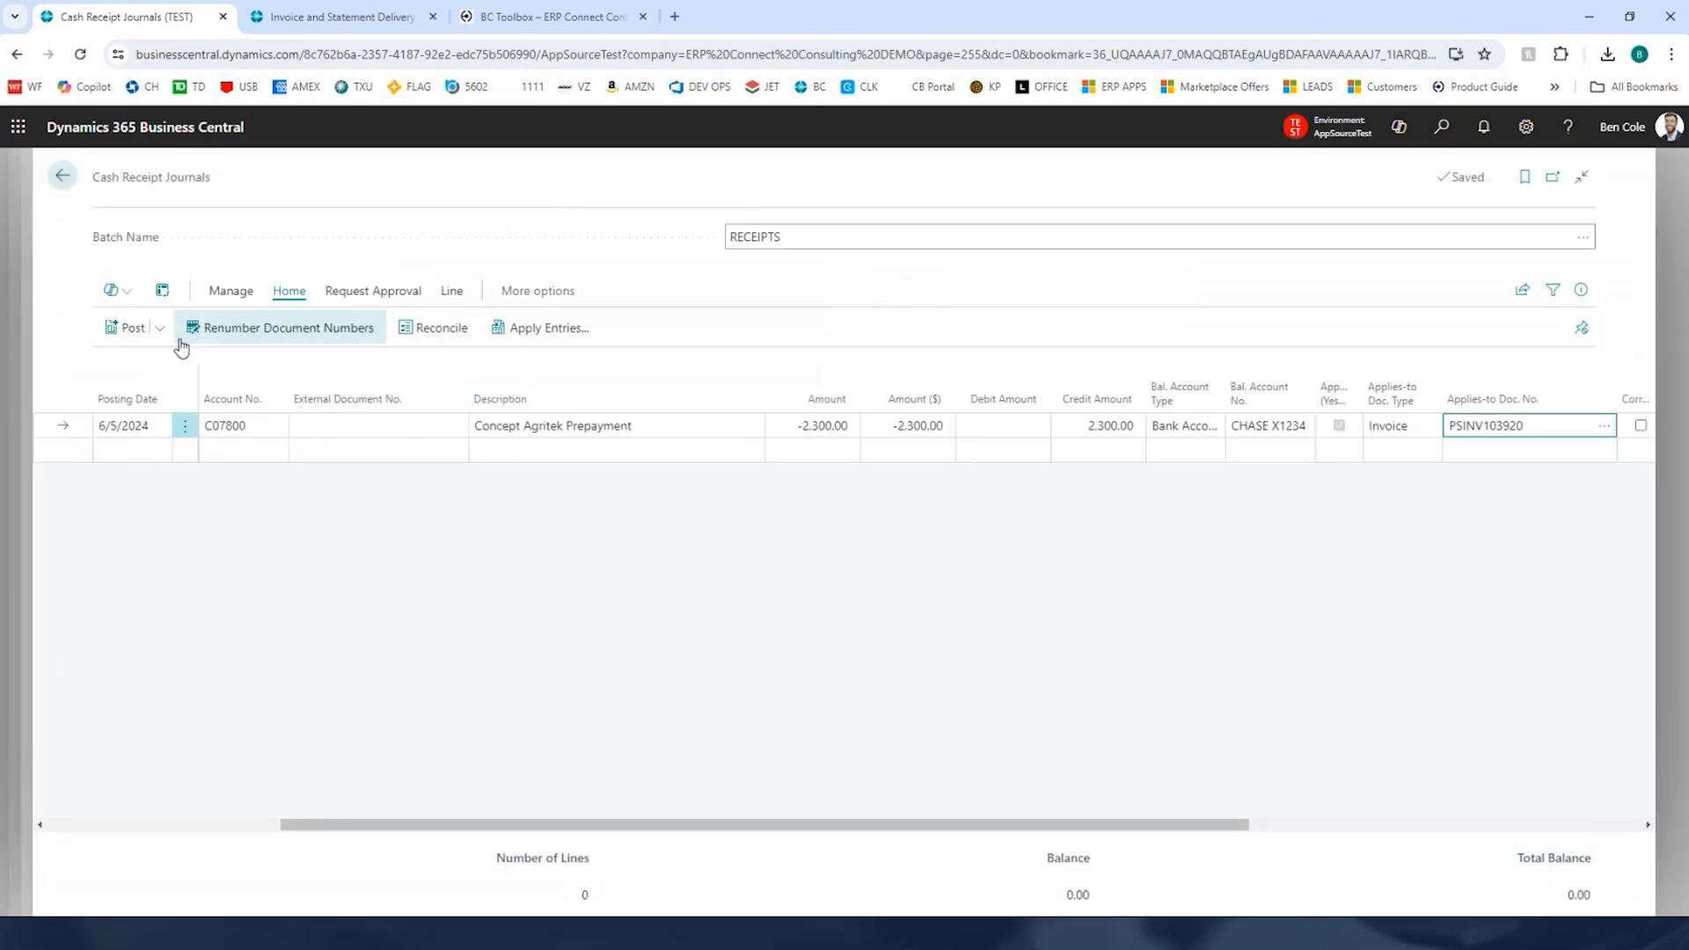
Step: Try to post the cash receipt journal
{"action": "left_click", "coordinate": [126, 327]}
{"action": "left_click", "coordinate": [922, 573]}
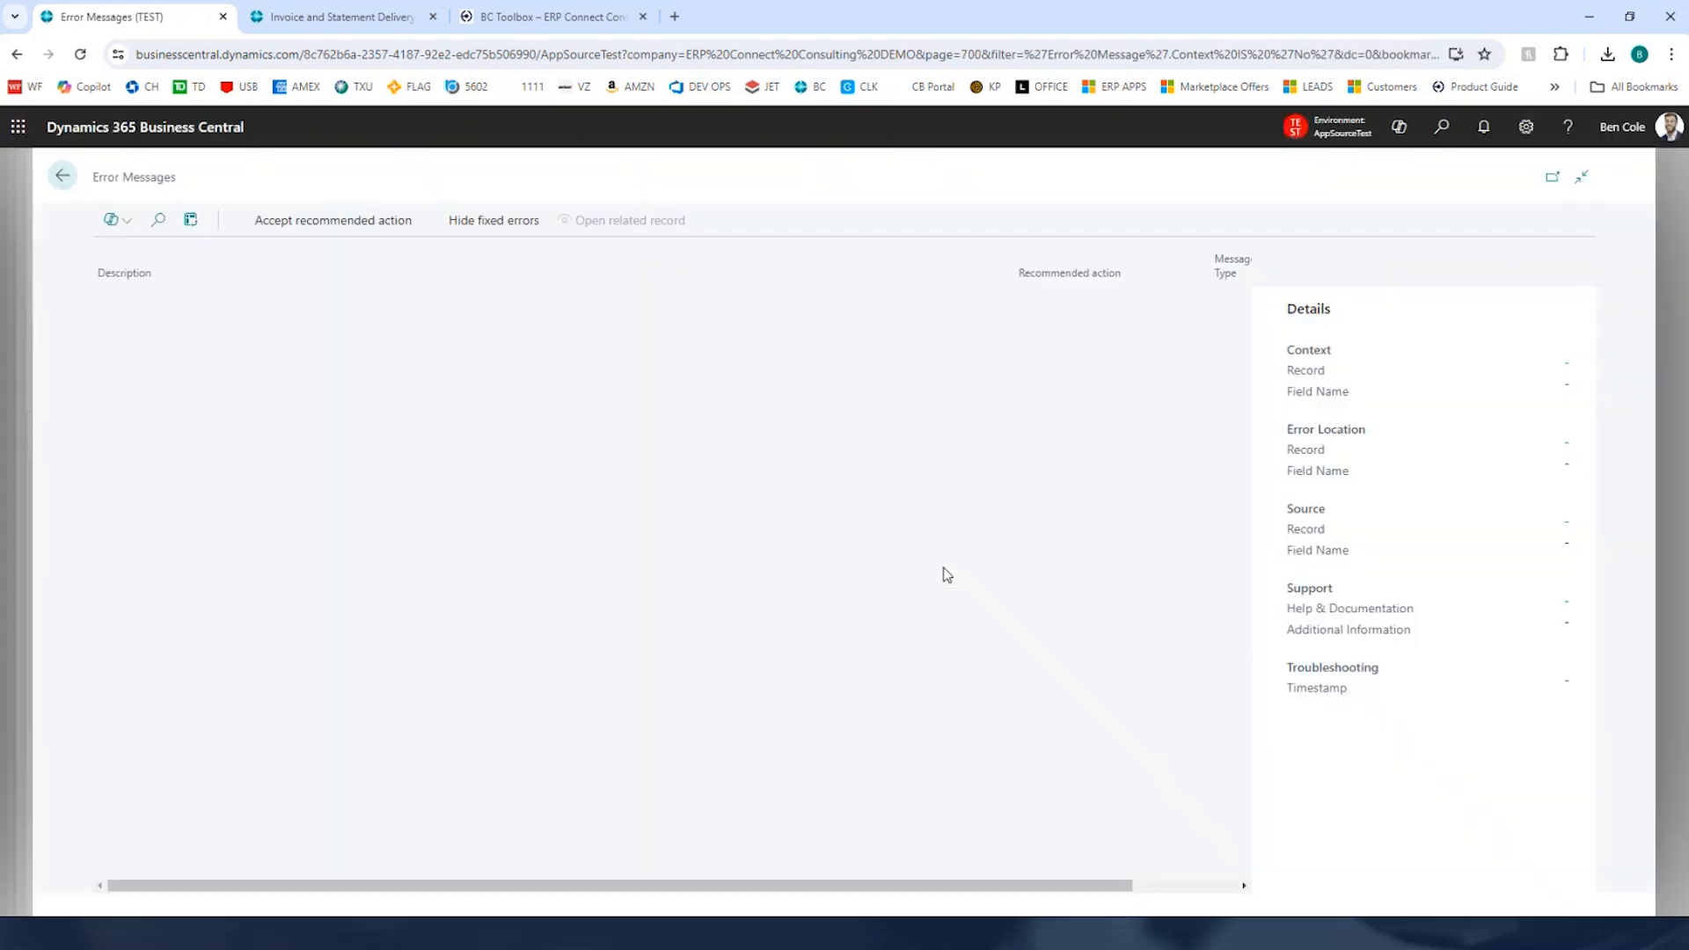
{"action": "key", "text": "Escape"}
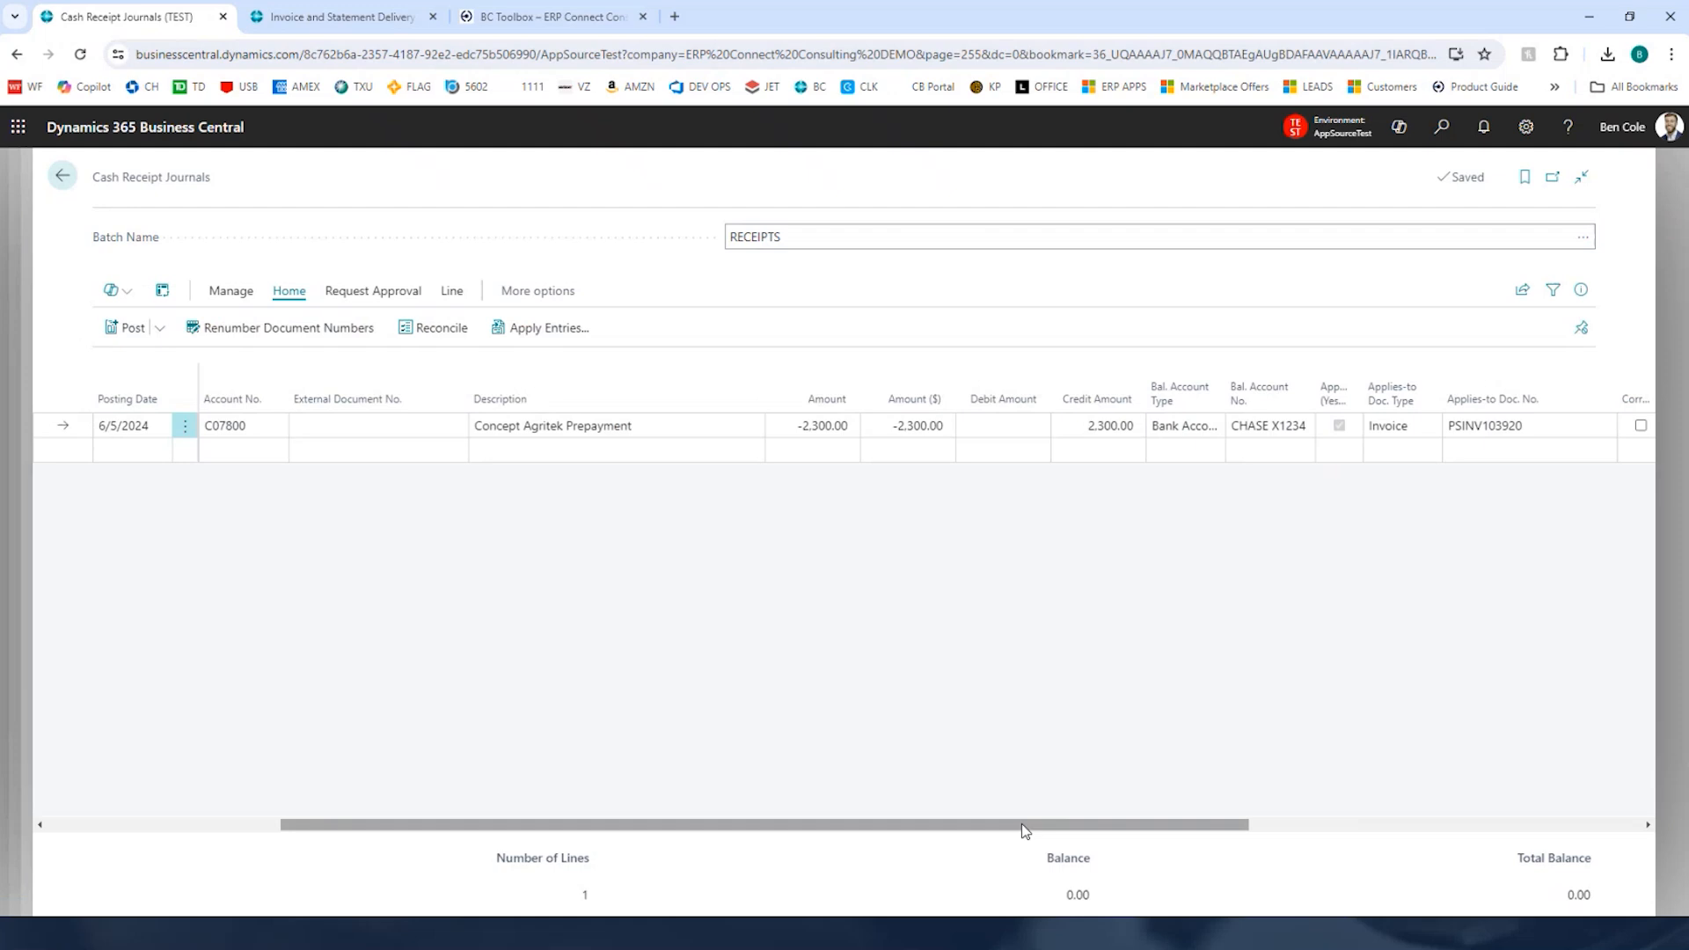
Step: Set the journal line's employee code to the user's own employee code
{"action": "left_click_drag", "start_coordinate": [1021, 825], "coordinate": [1410, 483]}
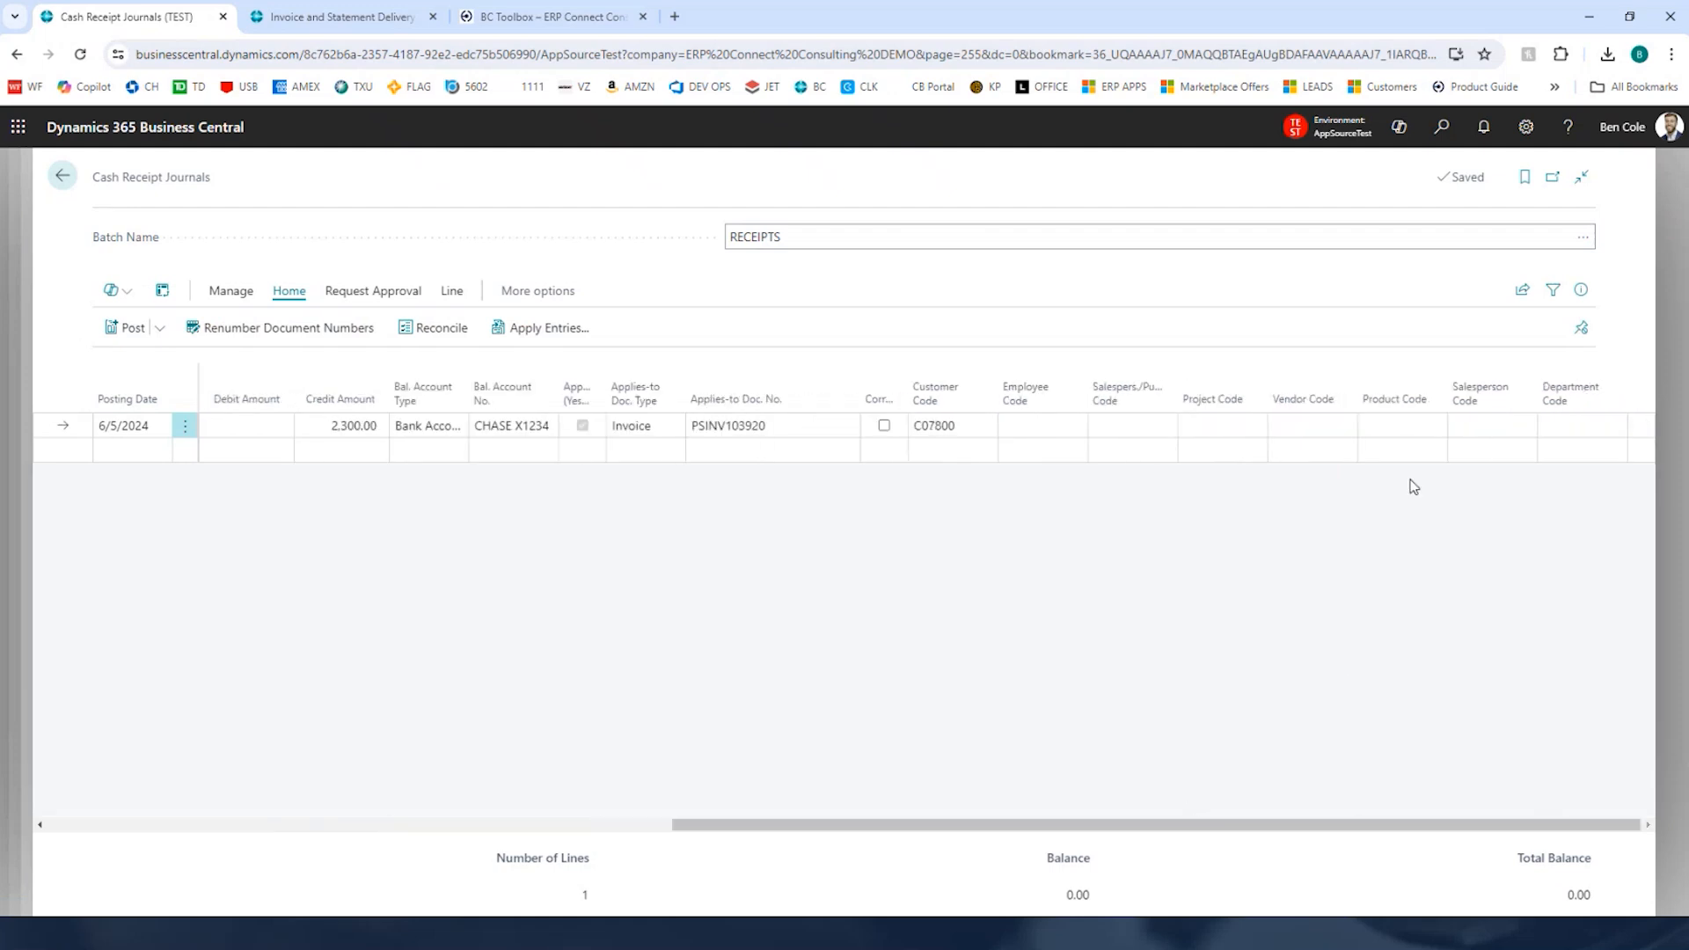
{"action": "left_click", "coordinate": [1053, 427]}
{"action": "type", "text": "BEN COLE"}
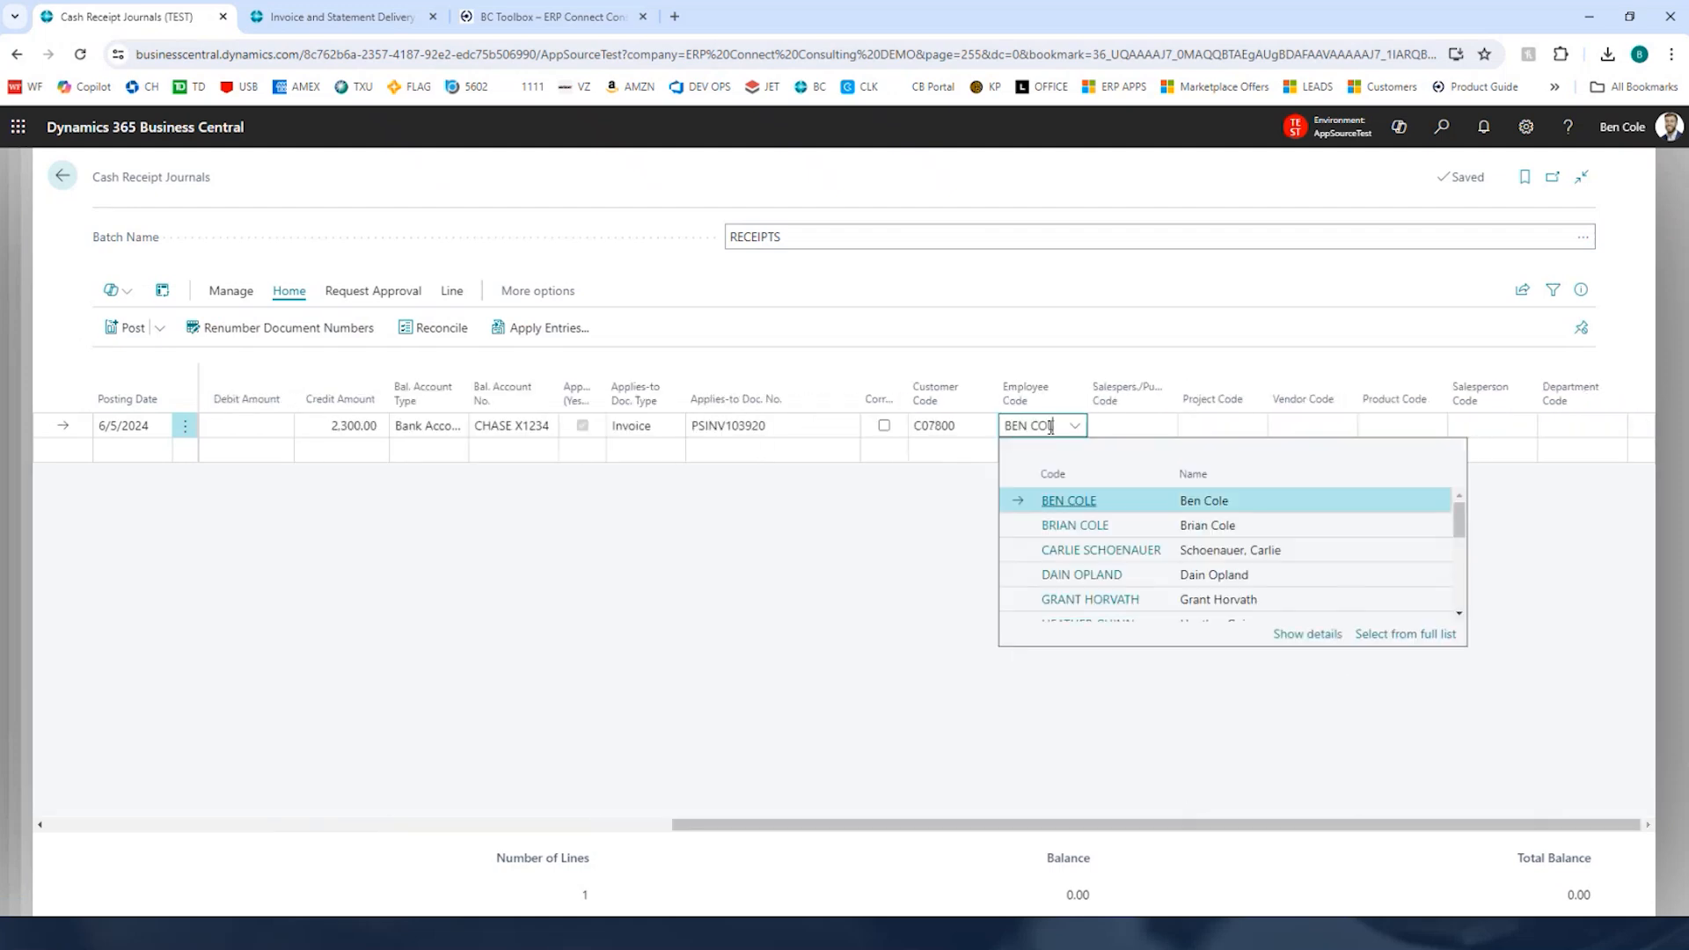
{"action": "key", "text": "Tab"}
Step: Post the cash receipt journal lines
{"action": "left_click", "coordinate": [98, 330]}
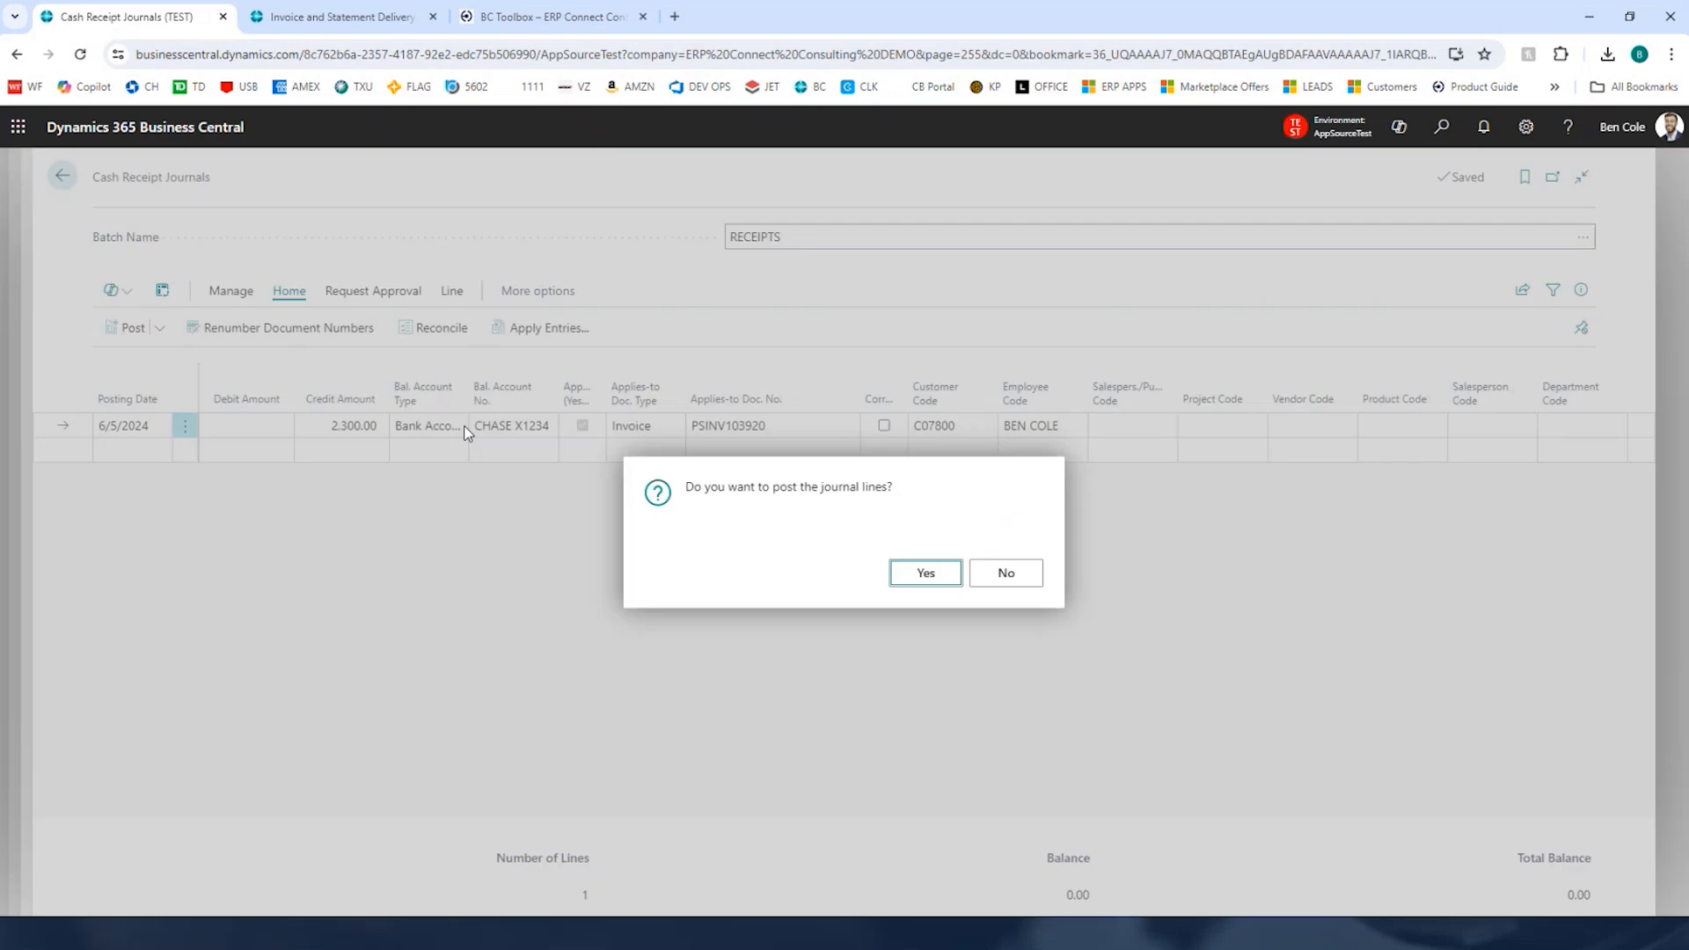
{"action": "left_click", "coordinate": [921, 574]}
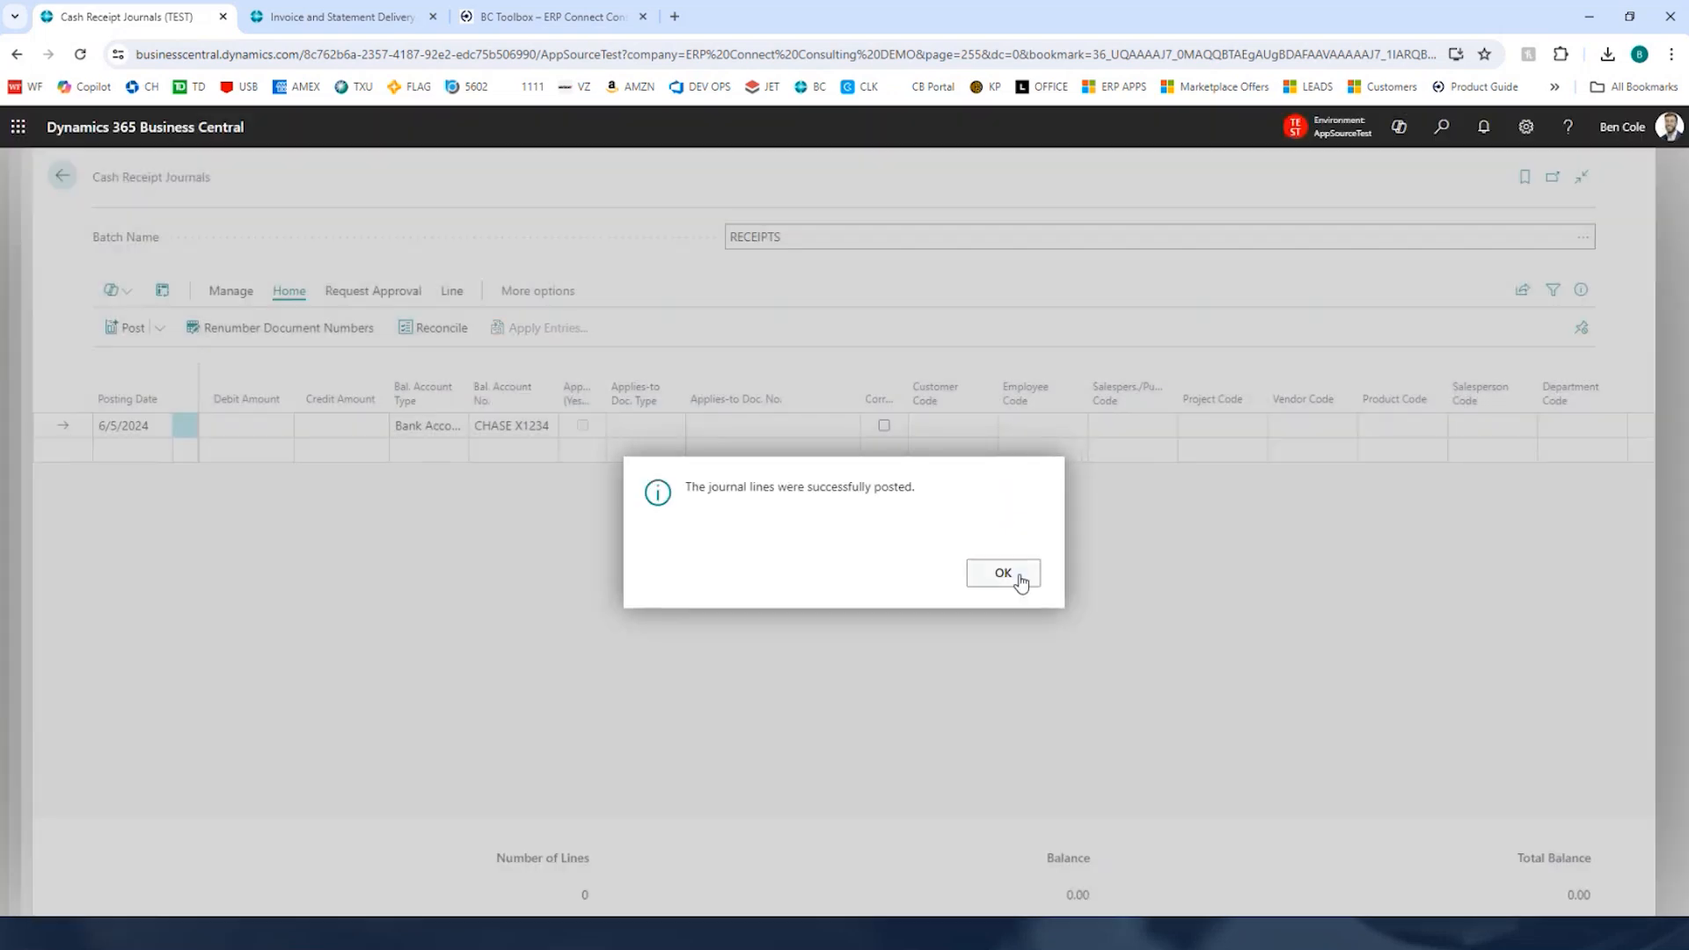
{"action": "left_click", "coordinate": [1014, 576]}
Step: Reopen the customer's Advanced Prepayment Management page to review the prepayment invoices' remaining amounts
{"action": "left_click", "coordinate": [55, 176]}
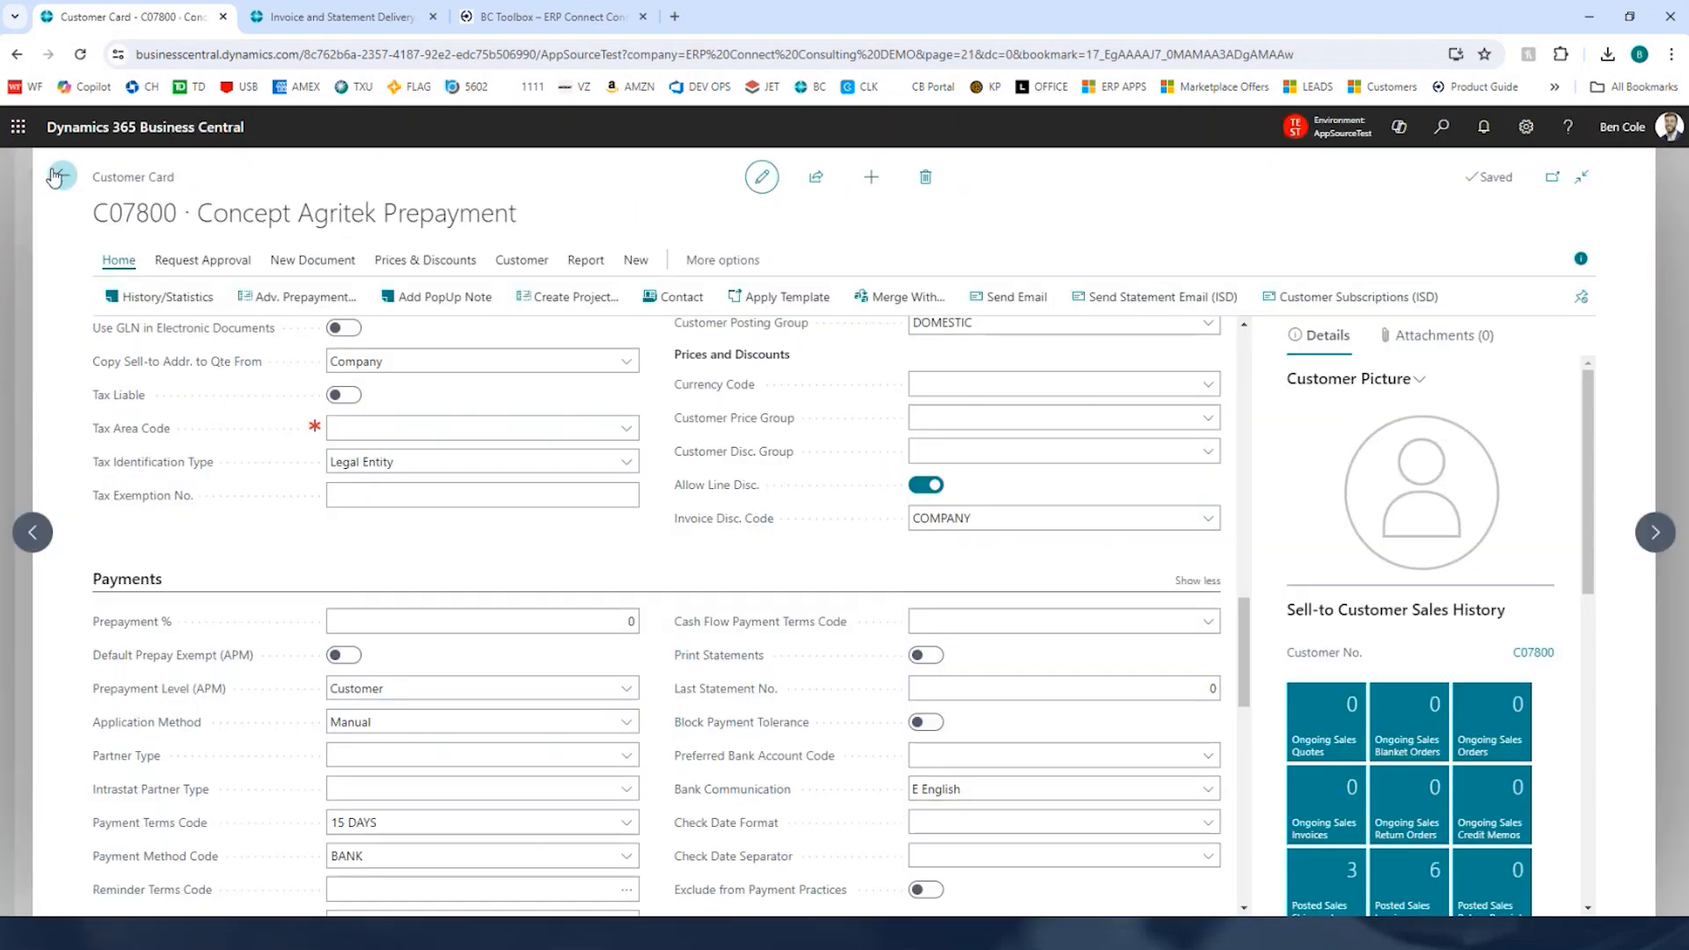
{"action": "left_click", "coordinate": [291, 299]}
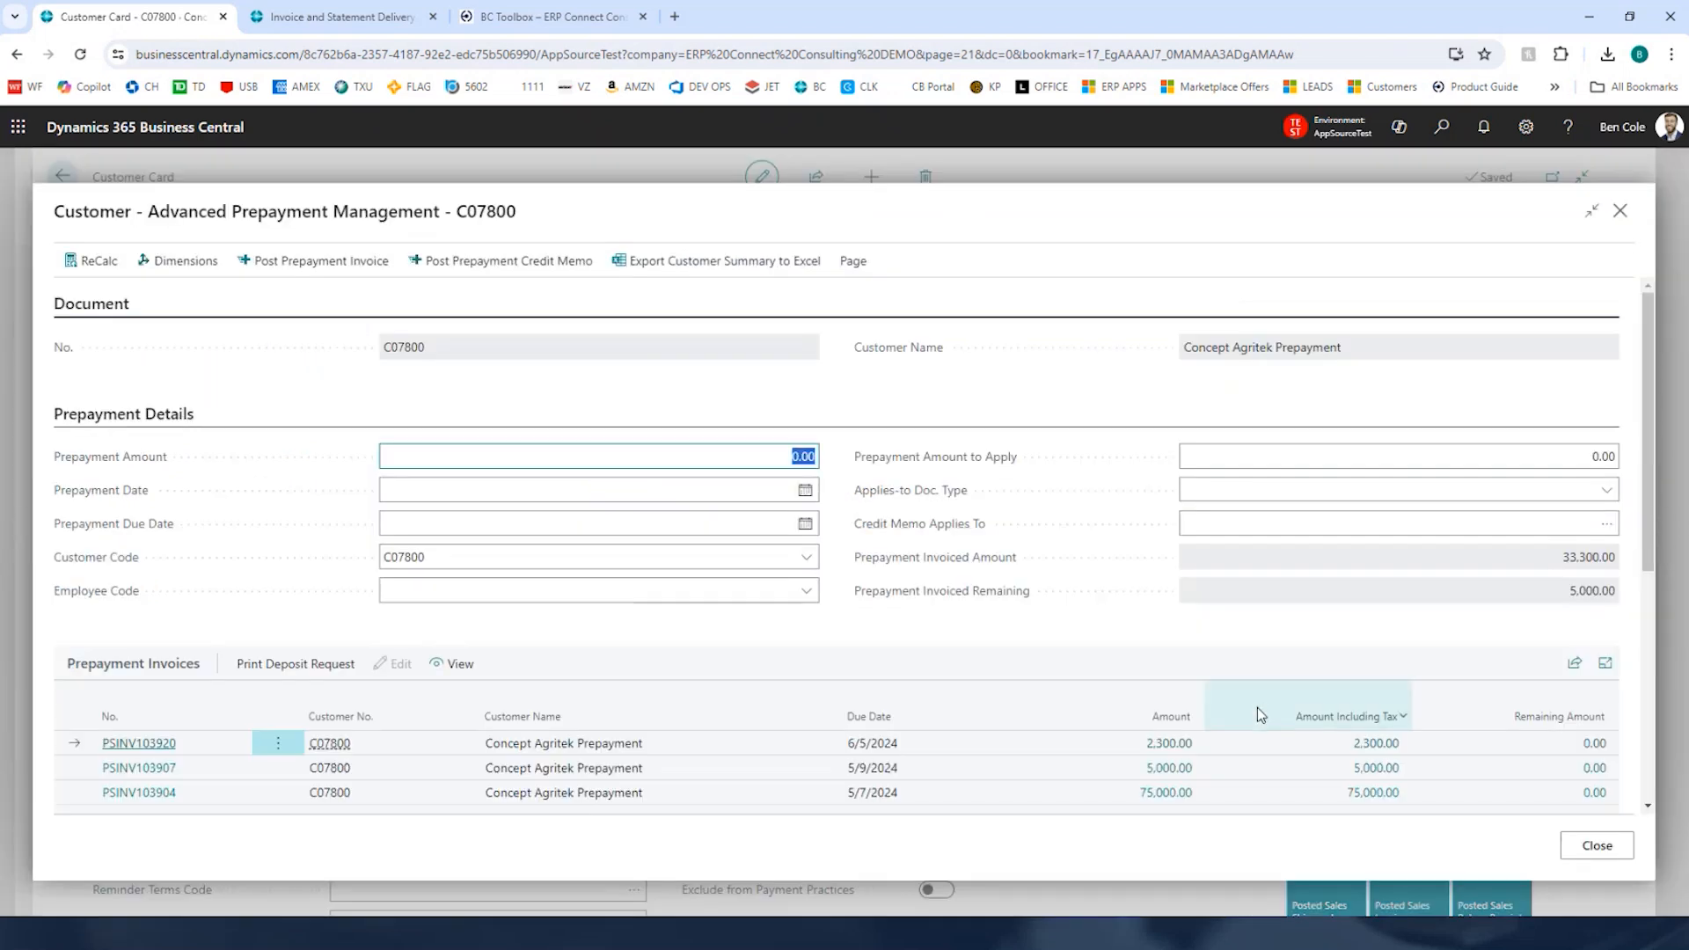
{"action": "left_click", "coordinate": [1569, 593]}
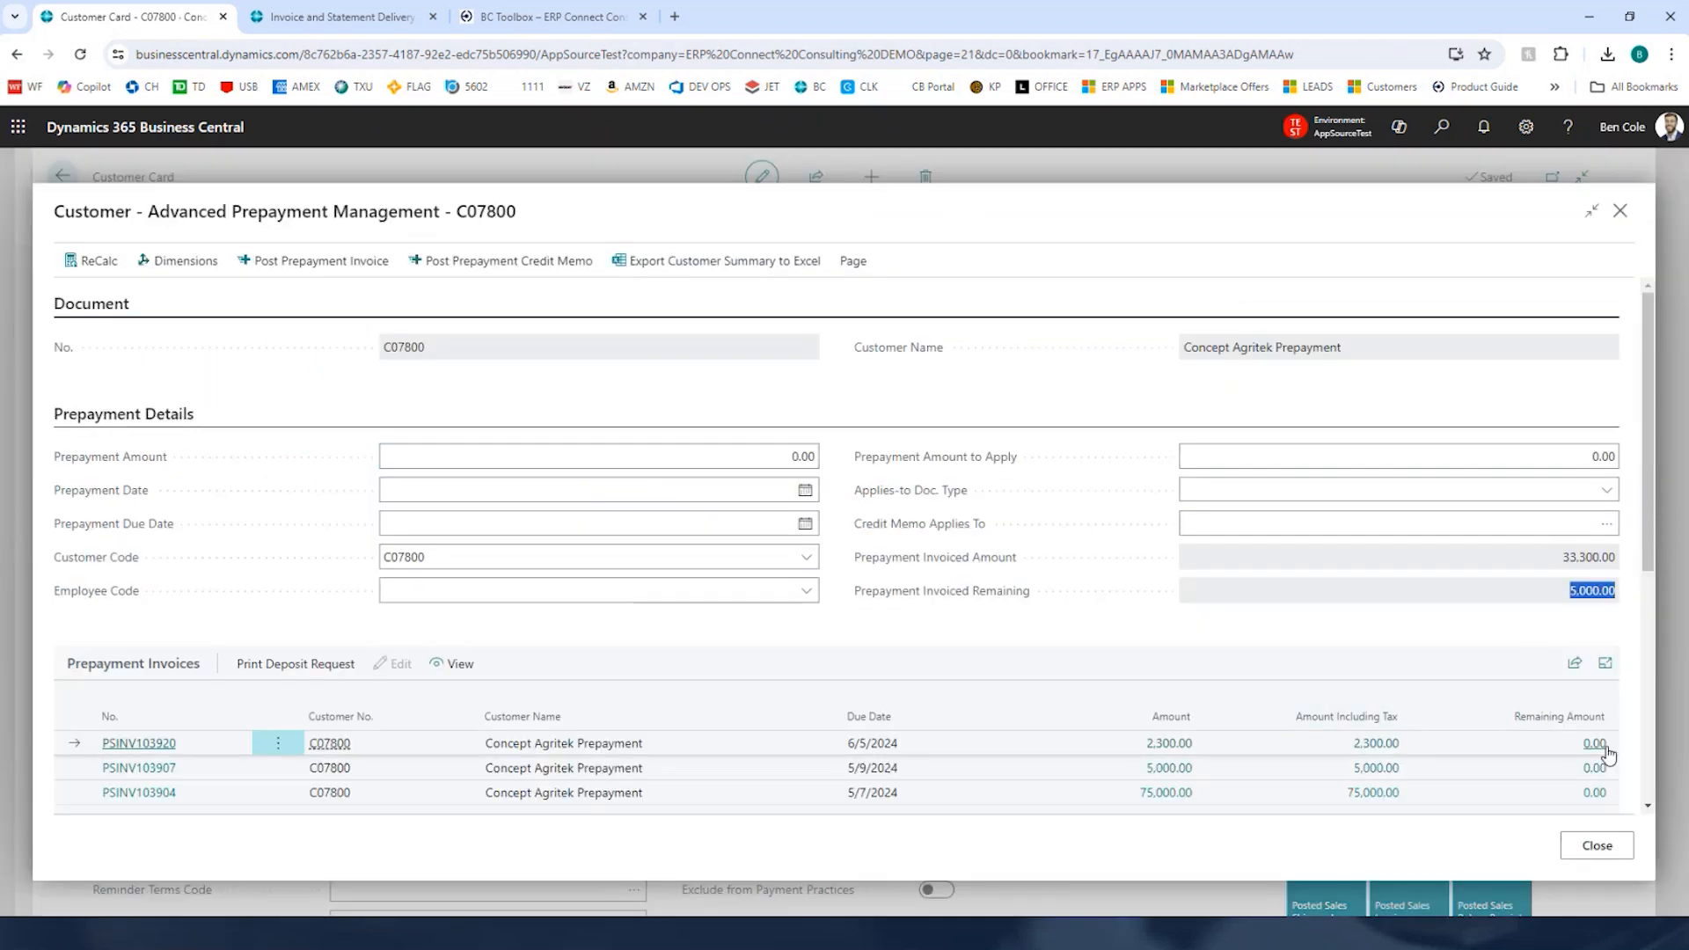
{"action": "left_click", "coordinate": [1597, 846]}
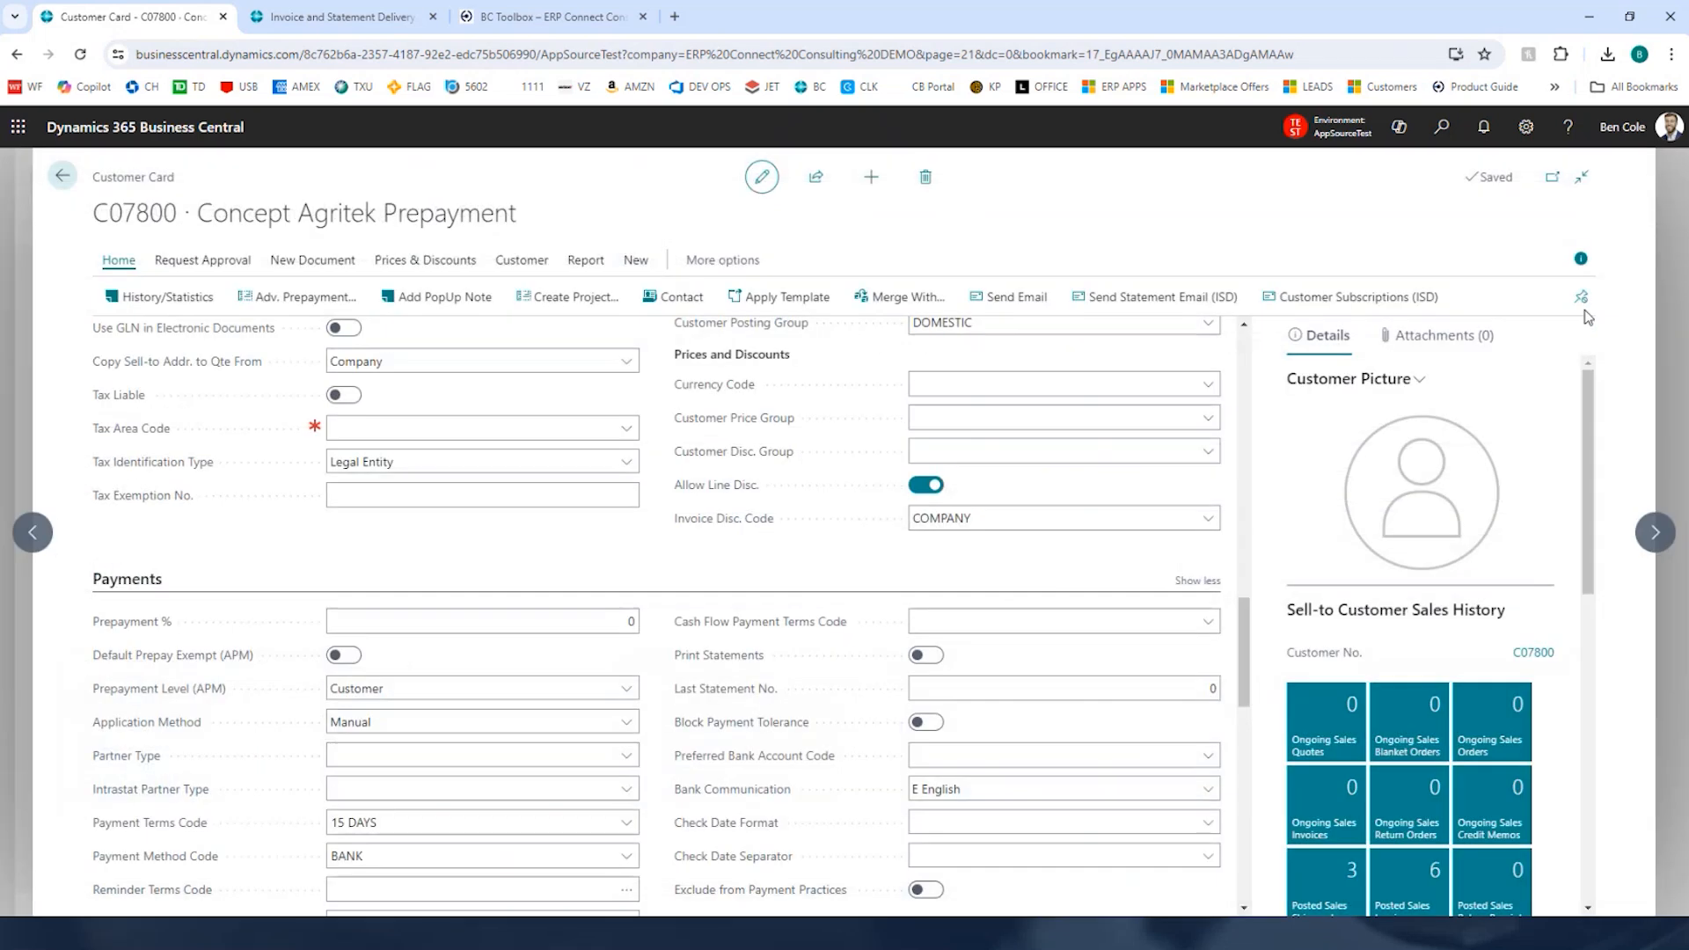
{"action": "key", "text": "Escape"}
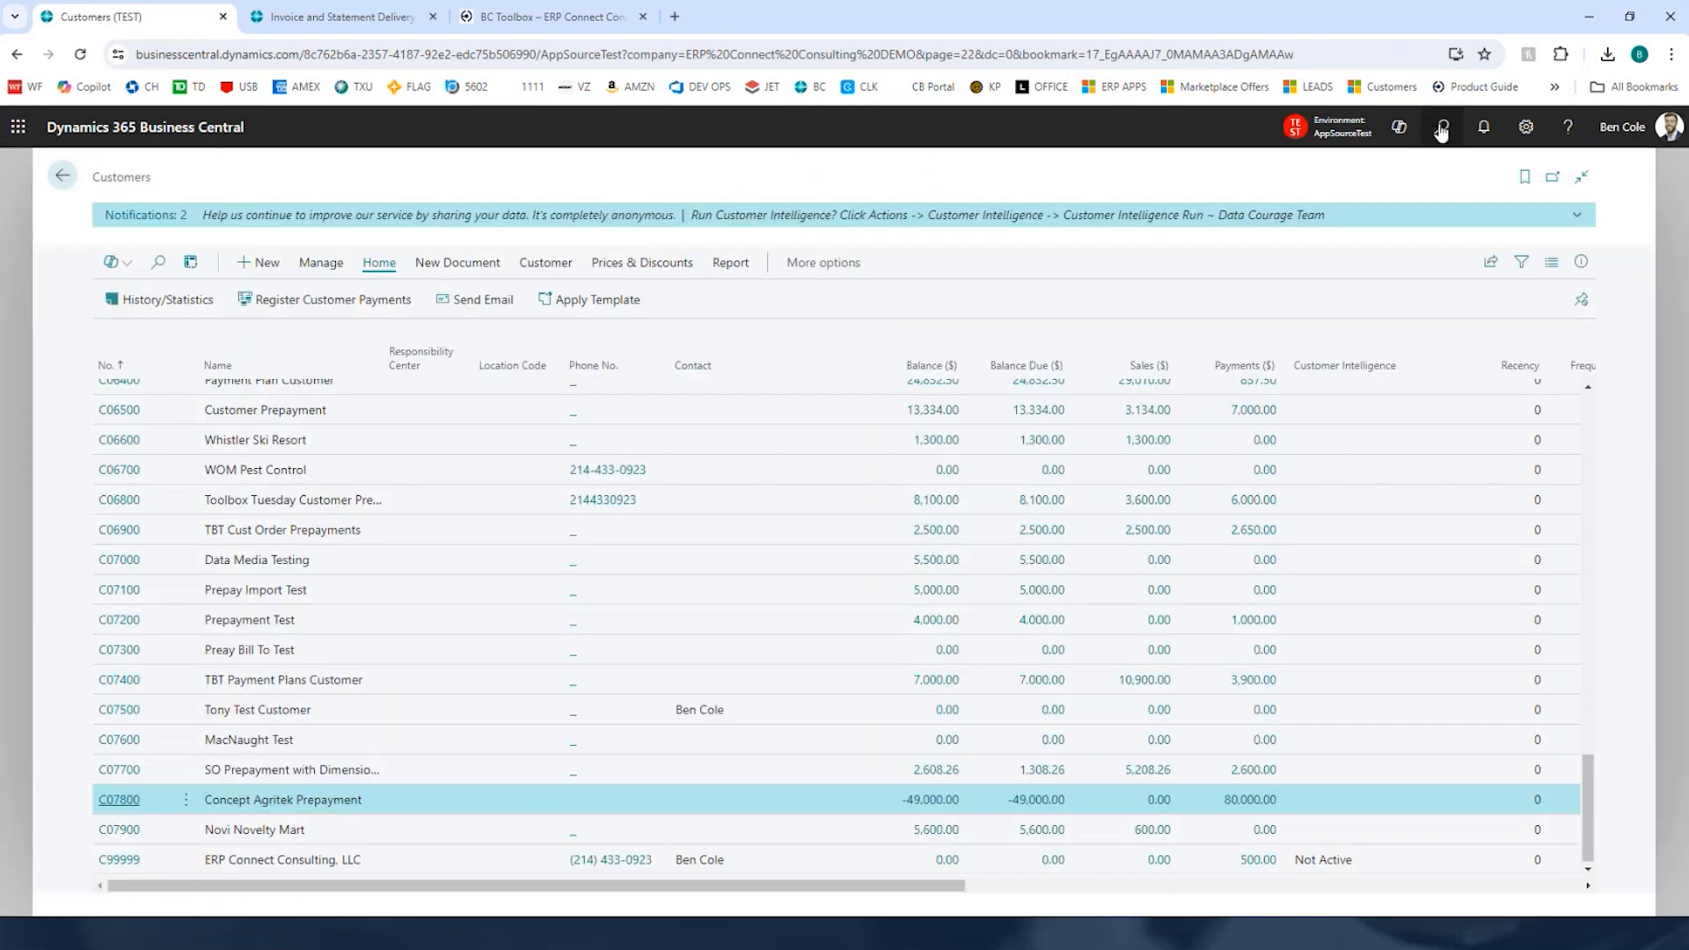
Step: Open the Sales Orders list through search
{"action": "left_click", "coordinate": [1441, 126]}
{"action": "type", "text": "sales order"}
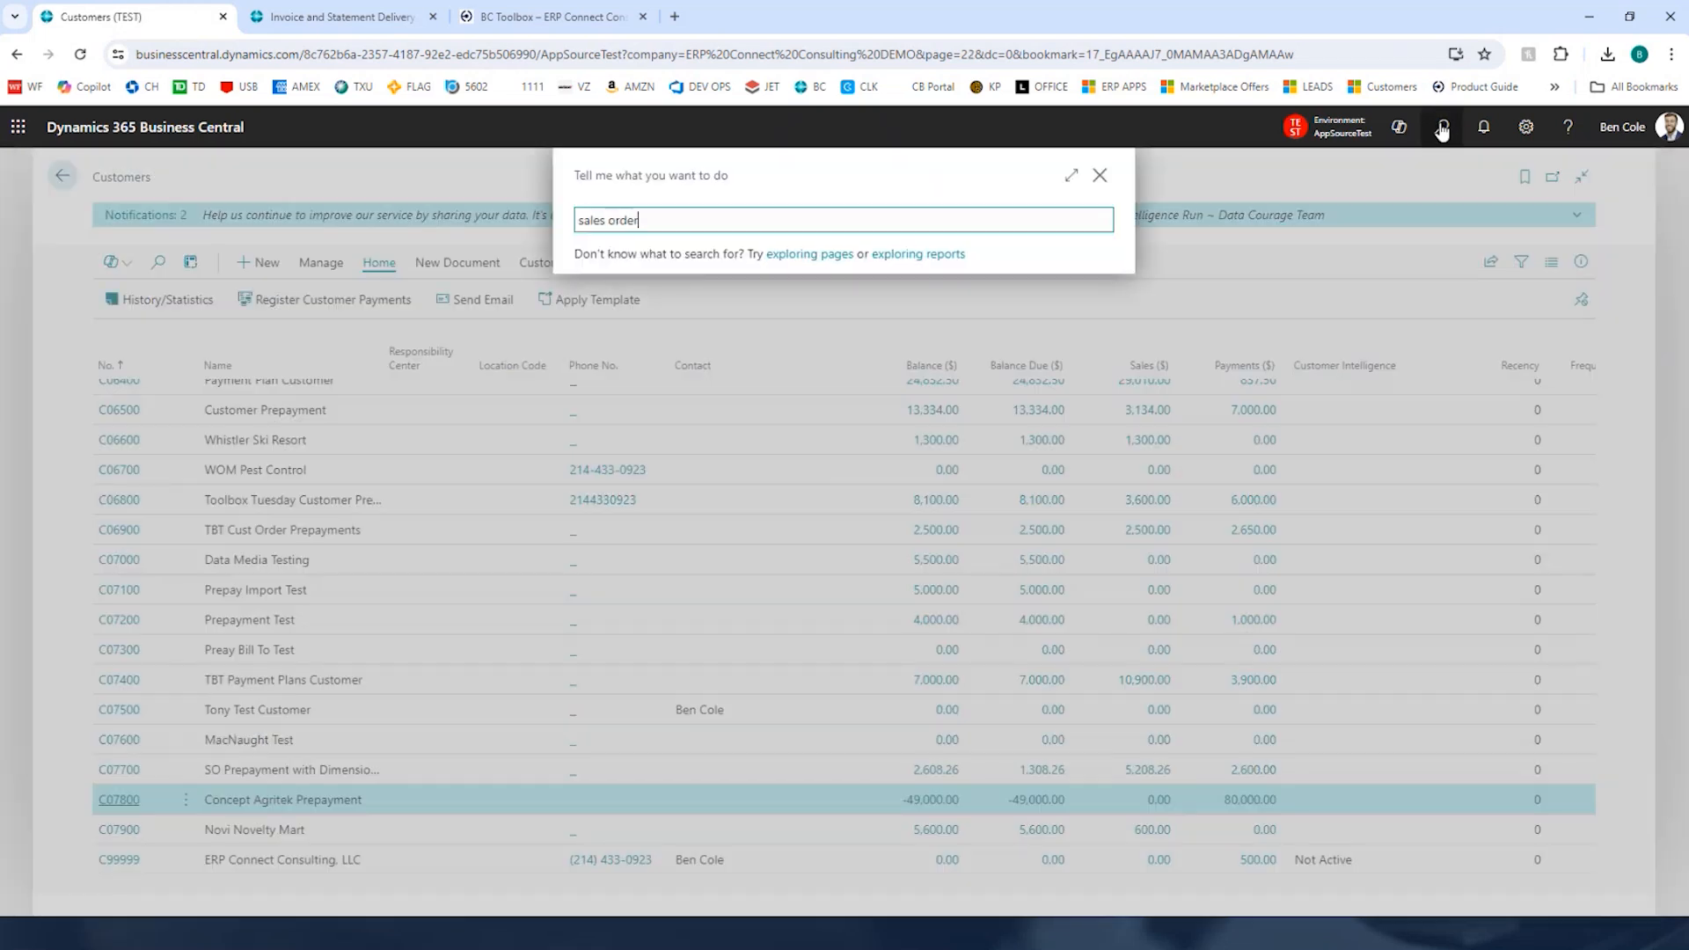
{"action": "key", "text": "Down"}
{"action": "key", "text": "Down"}
{"action": "key", "text": "Down"}
{"action": "key", "text": "Down"}
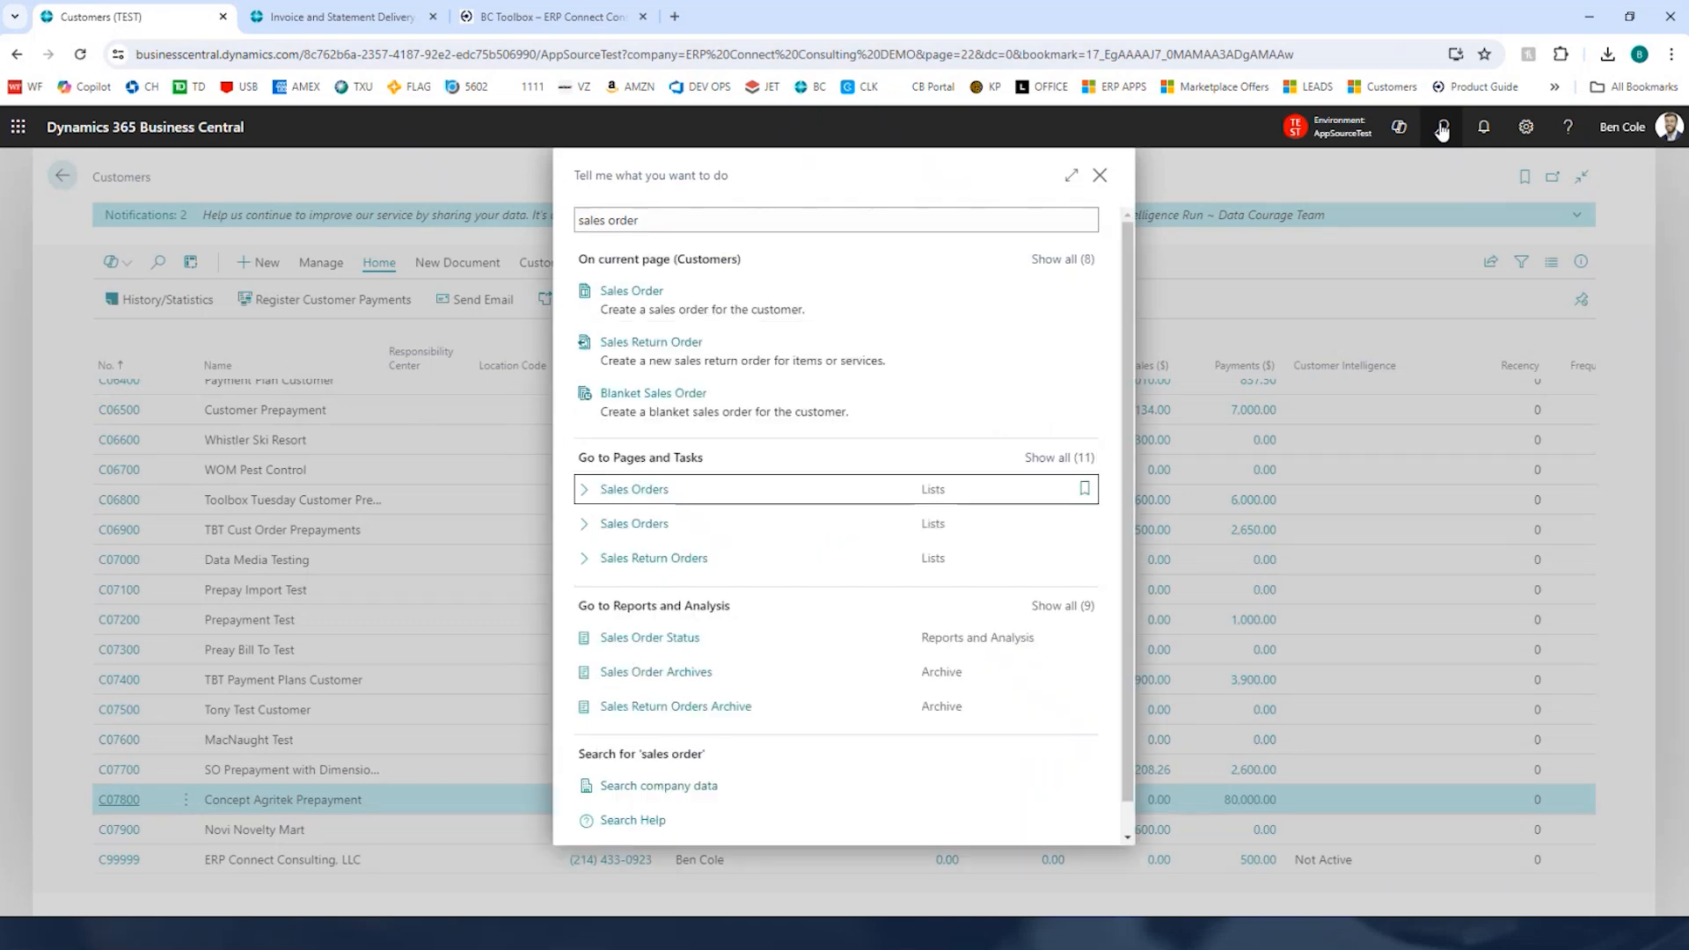
{"action": "key", "text": "Return"}
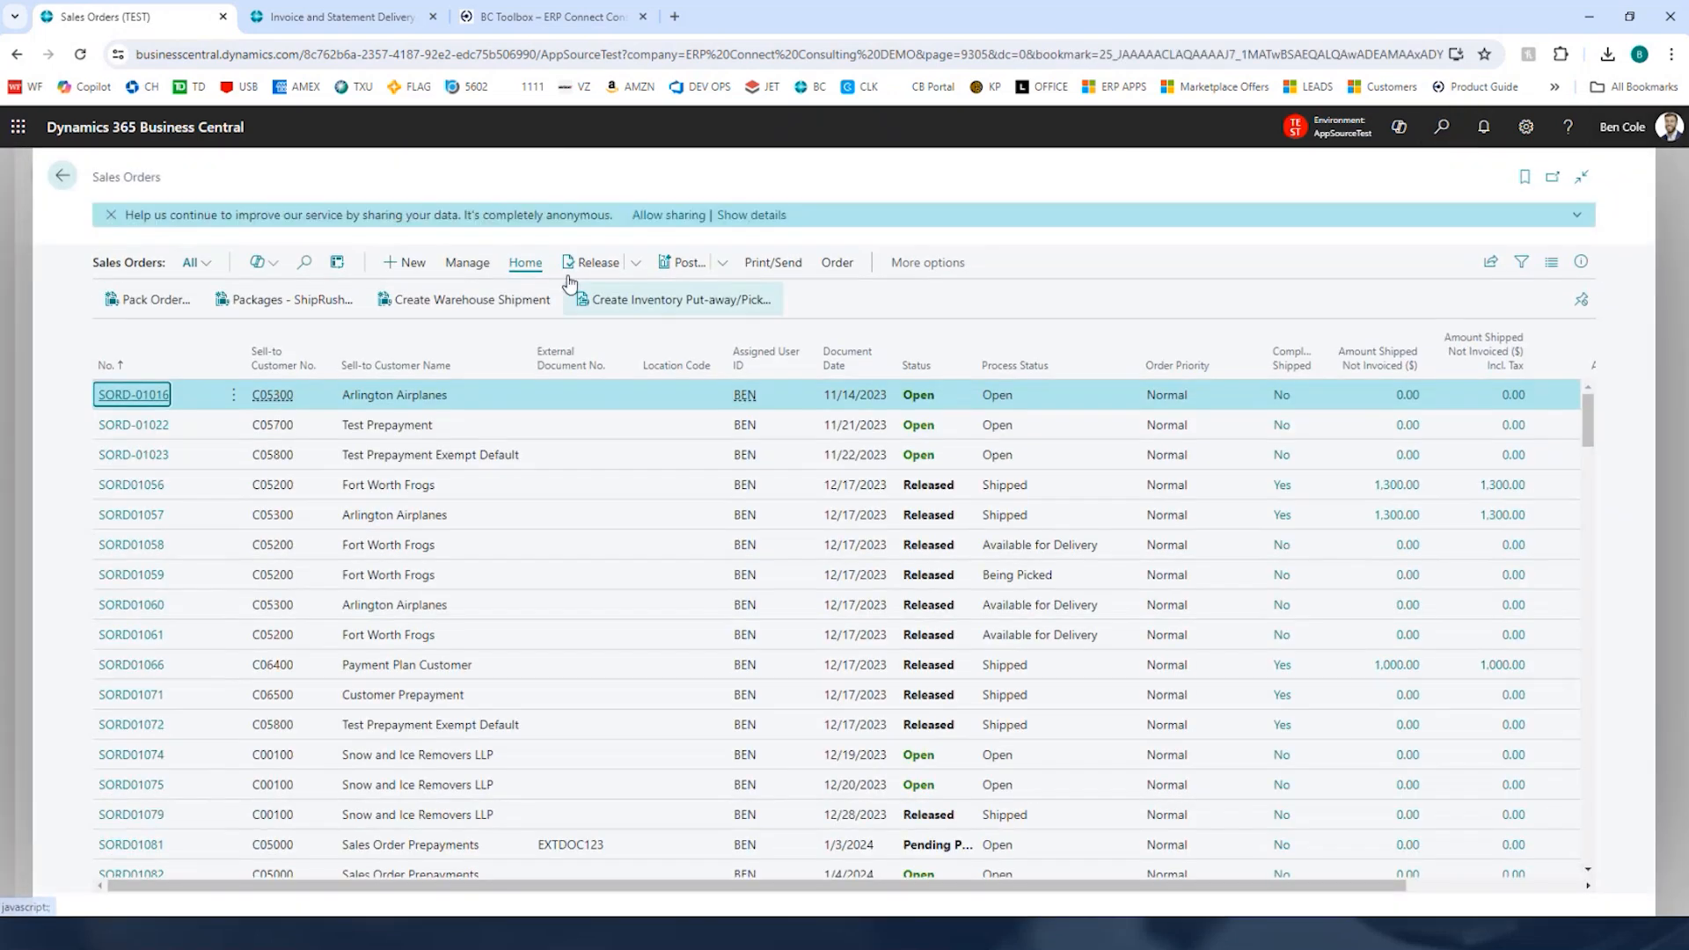
Step: Create a new sales order for customer C07800 Concept Agritek Prepayment
{"action": "left_click", "coordinate": [405, 271]}
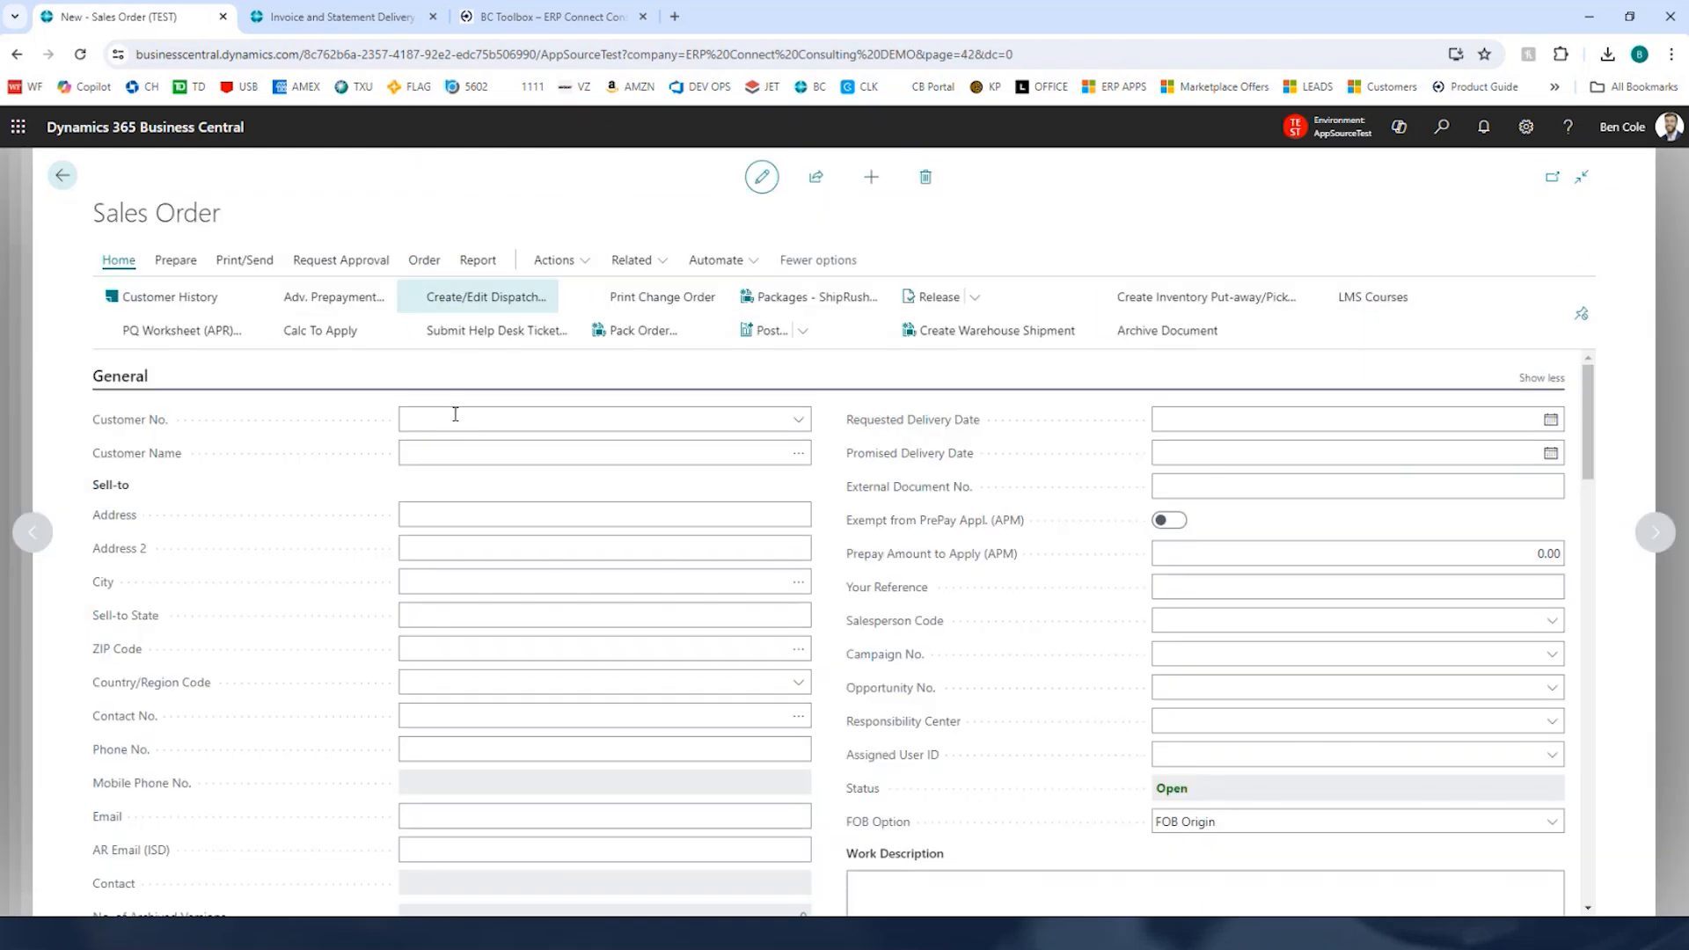
{"action": "left_click", "coordinate": [453, 416]}
{"action": "type", "text": "con"}
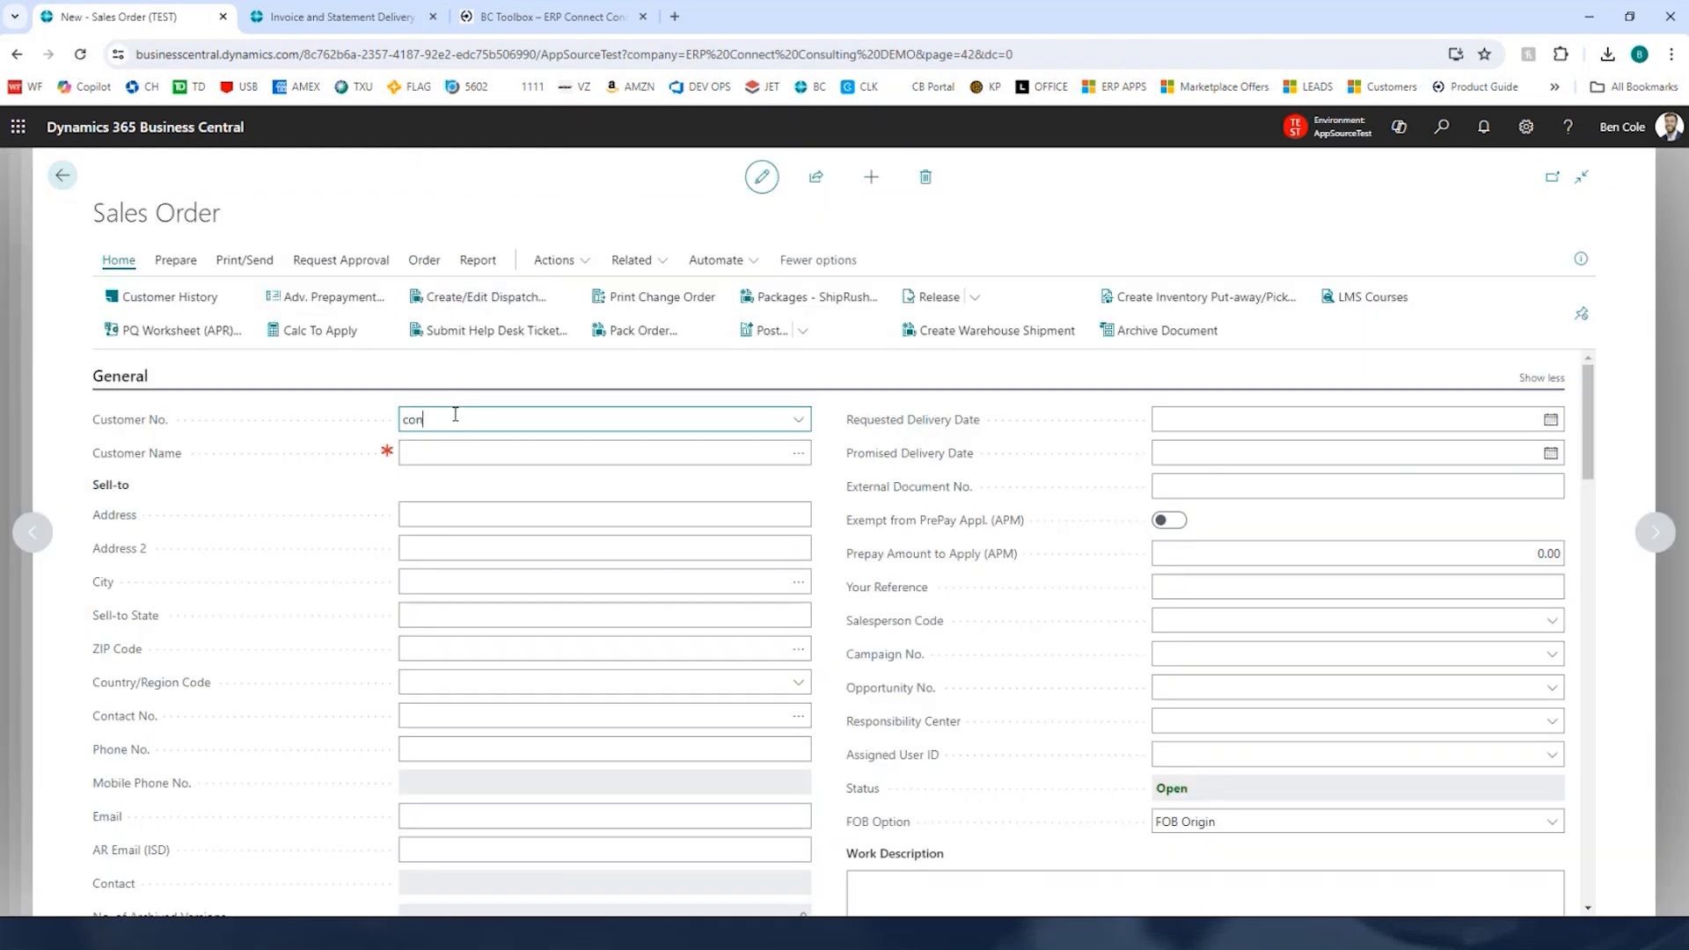
{"action": "type", "text": "e"}
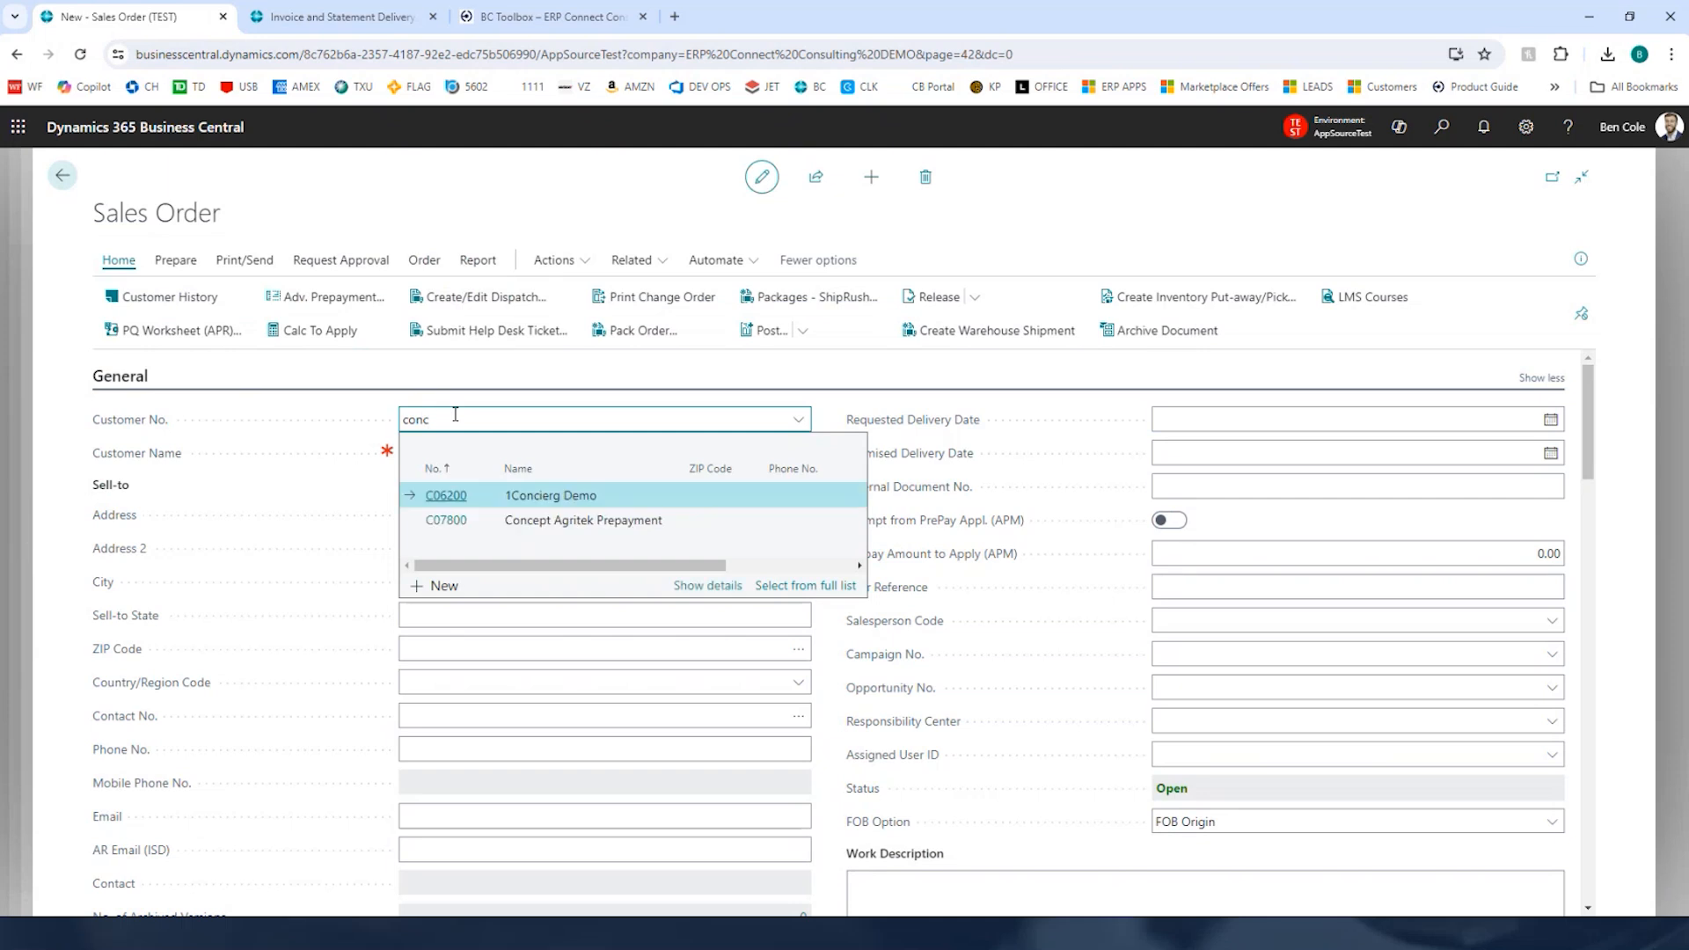
{"action": "key", "text": "Down"}
{"action": "key", "text": "Tab"}
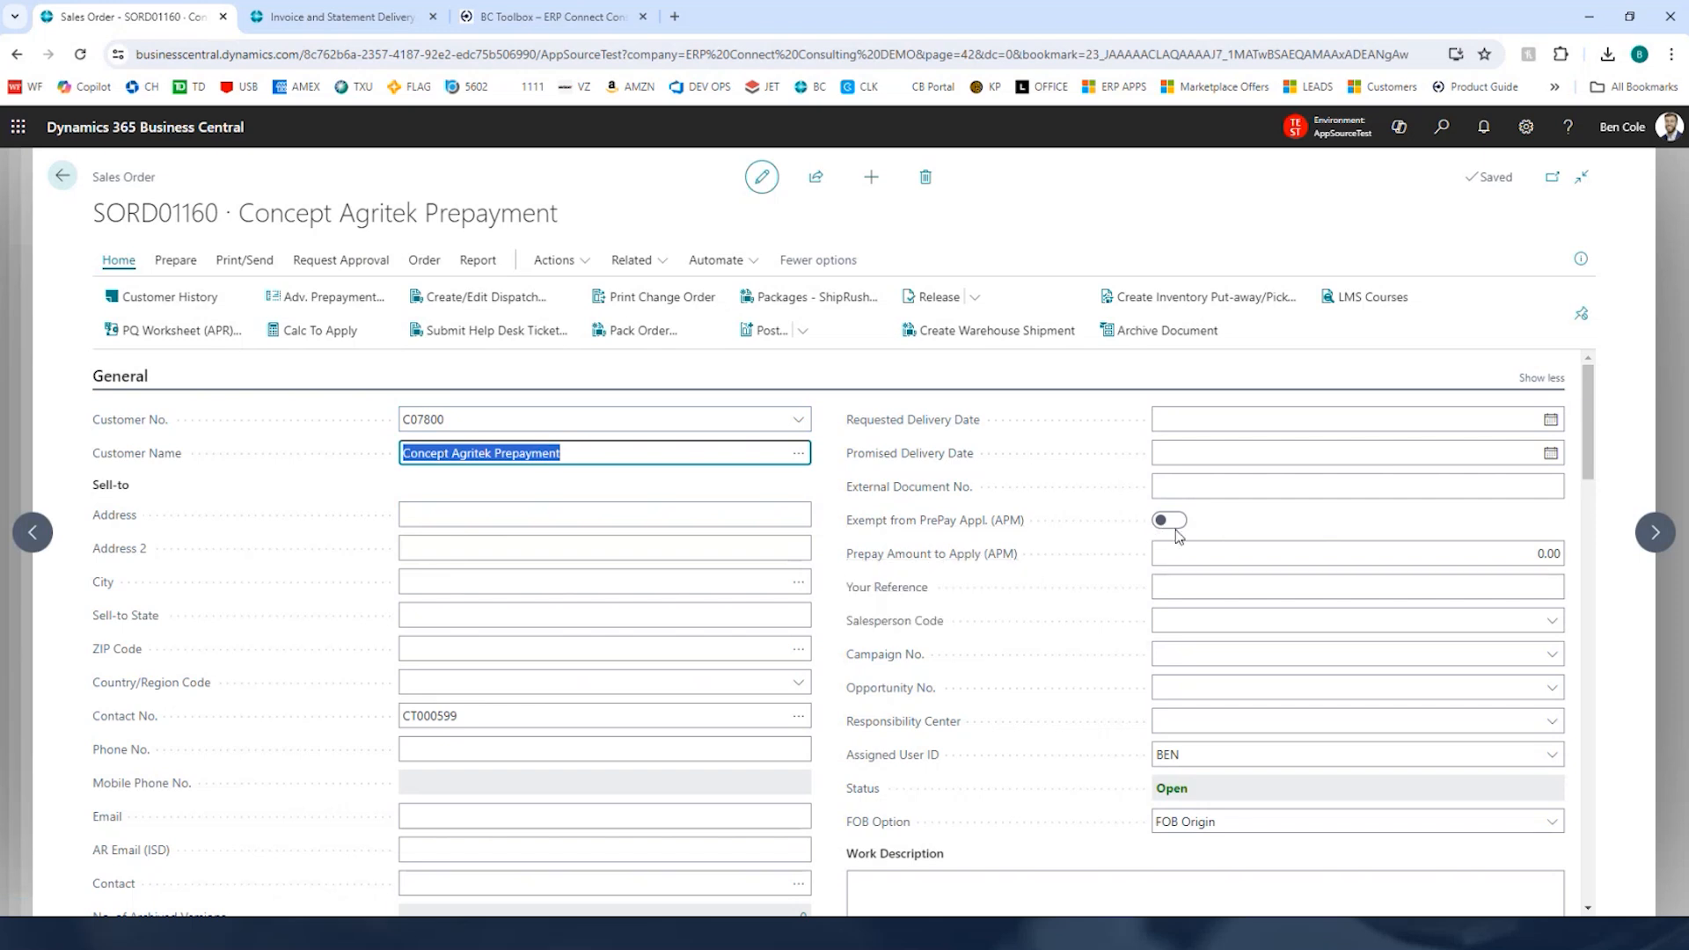
{"action": "left_click", "coordinate": [826, 532]}
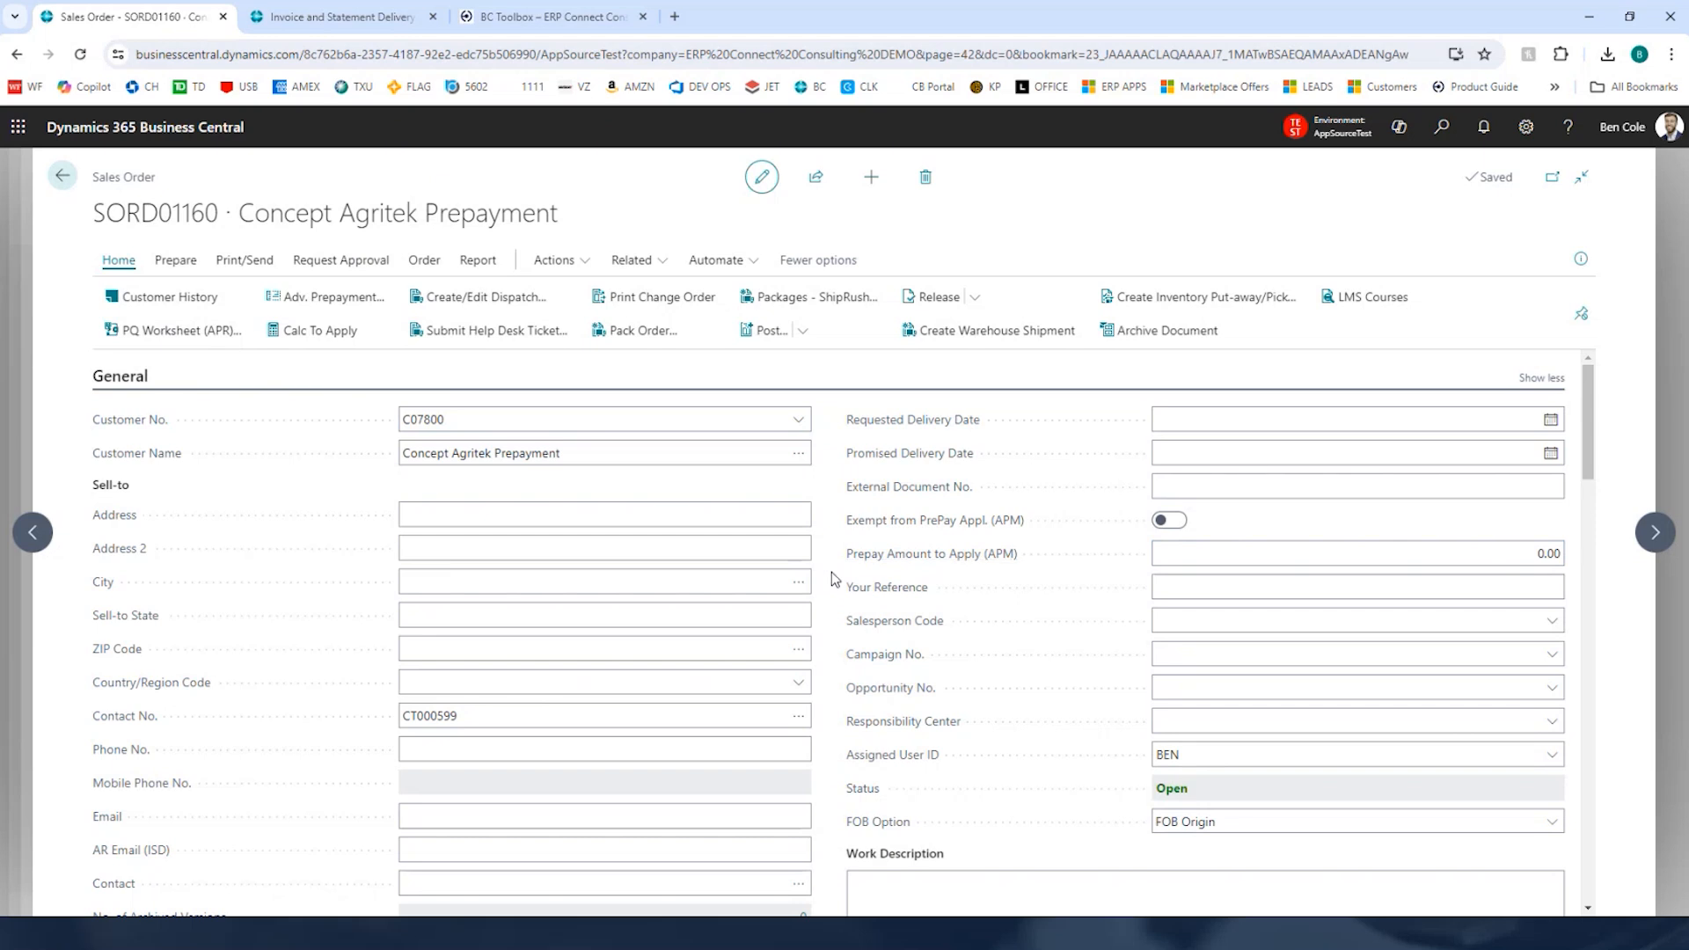
Step: Add item 1017 Microsoft Surface 8 as the first sales order line, dismissing its item pop-up note
{"action": "scroll", "coordinate": [833, 567], "scroll_direction": "down", "scroll_amount": 3}
{"action": "scroll", "coordinate": [831, 567], "scroll_direction": "down", "scroll_amount": 3}
{"action": "left_click", "coordinate": [290, 721]}
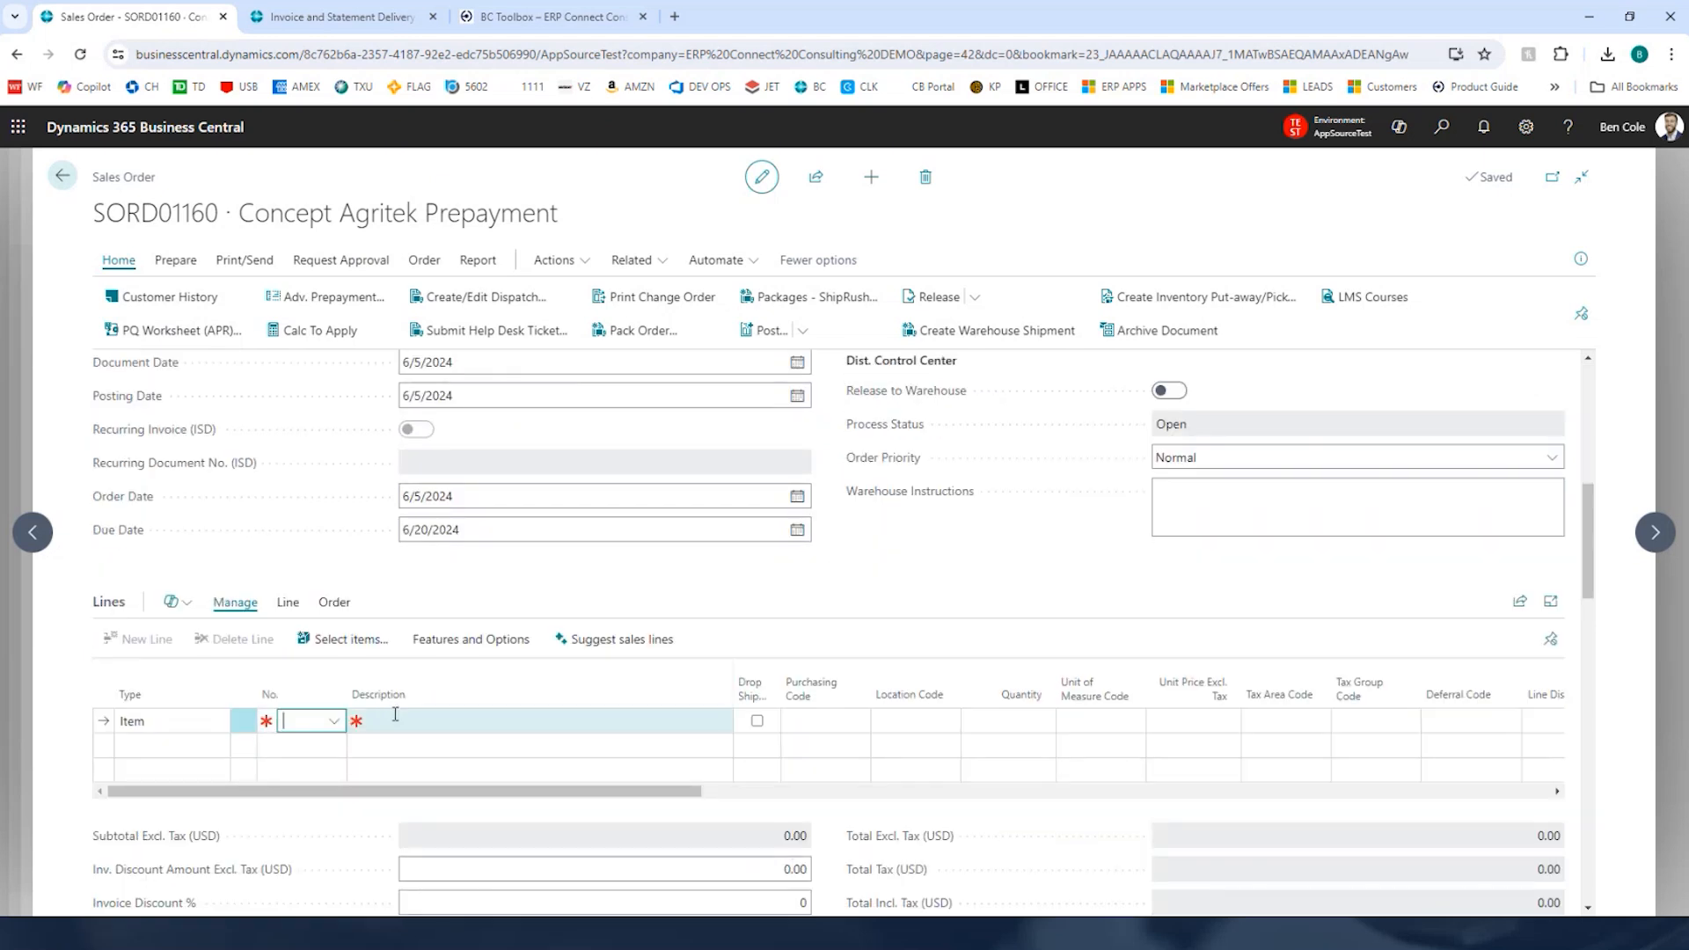
{"action": "type", "text": "1"}
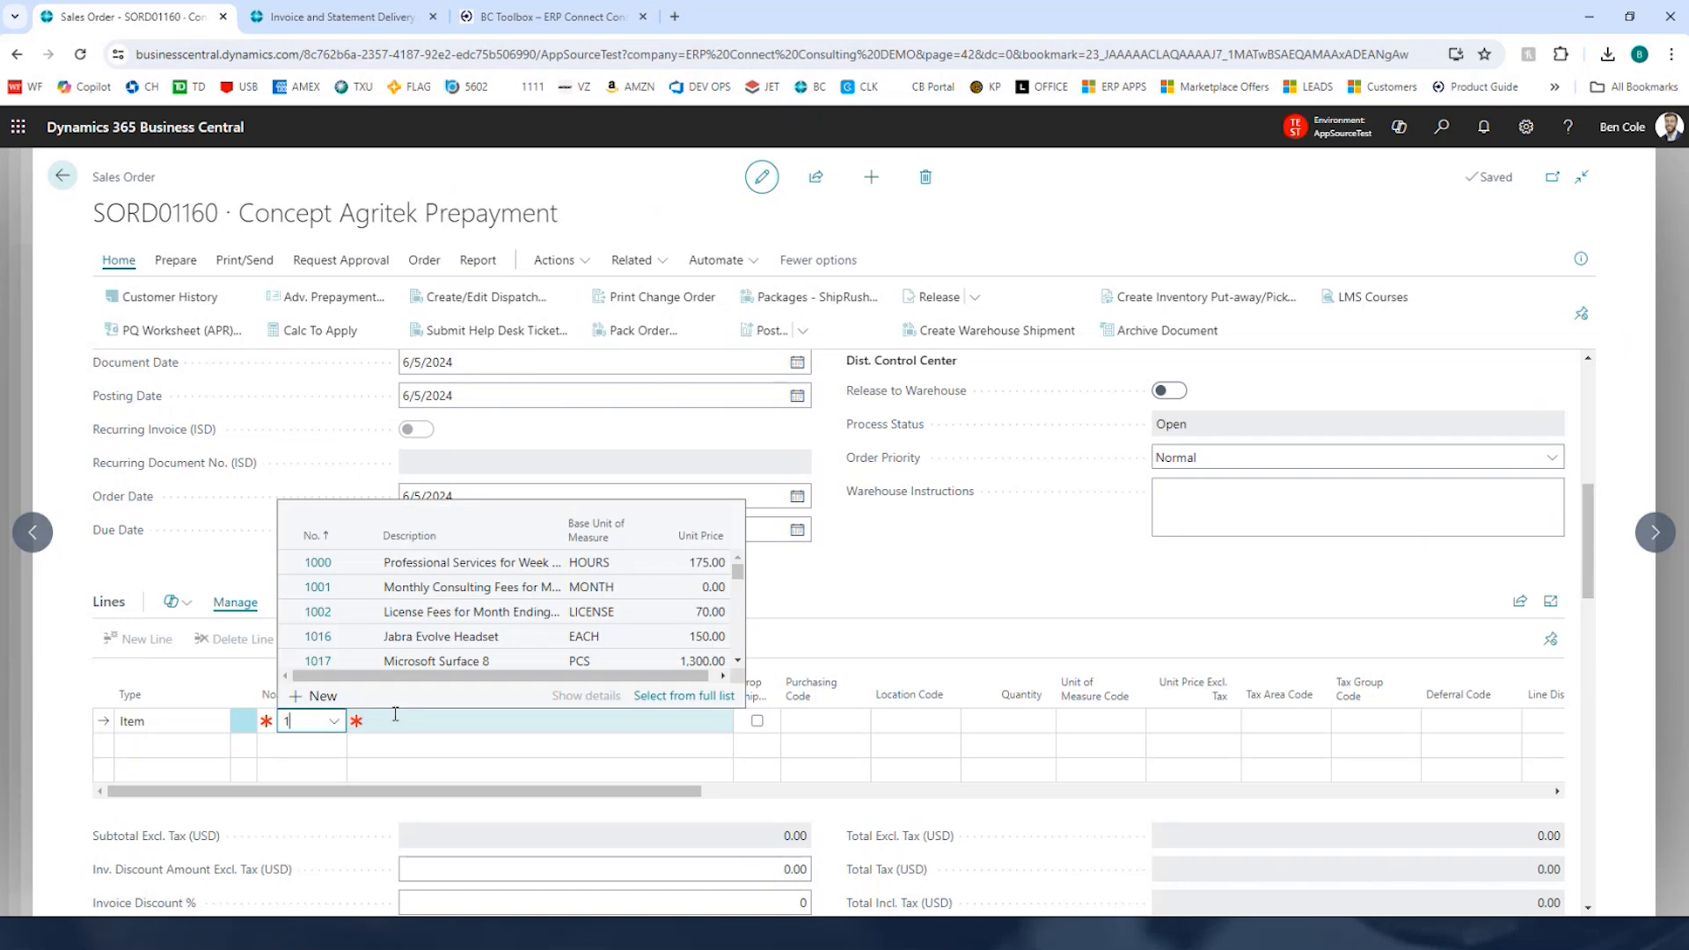
{"action": "key", "text": "Down"}
{"action": "key", "text": "Down"}
{"action": "key", "text": "Down"}
{"action": "key", "text": "Down"}
{"action": "key", "text": "Down"}
{"action": "key", "text": "Return"}
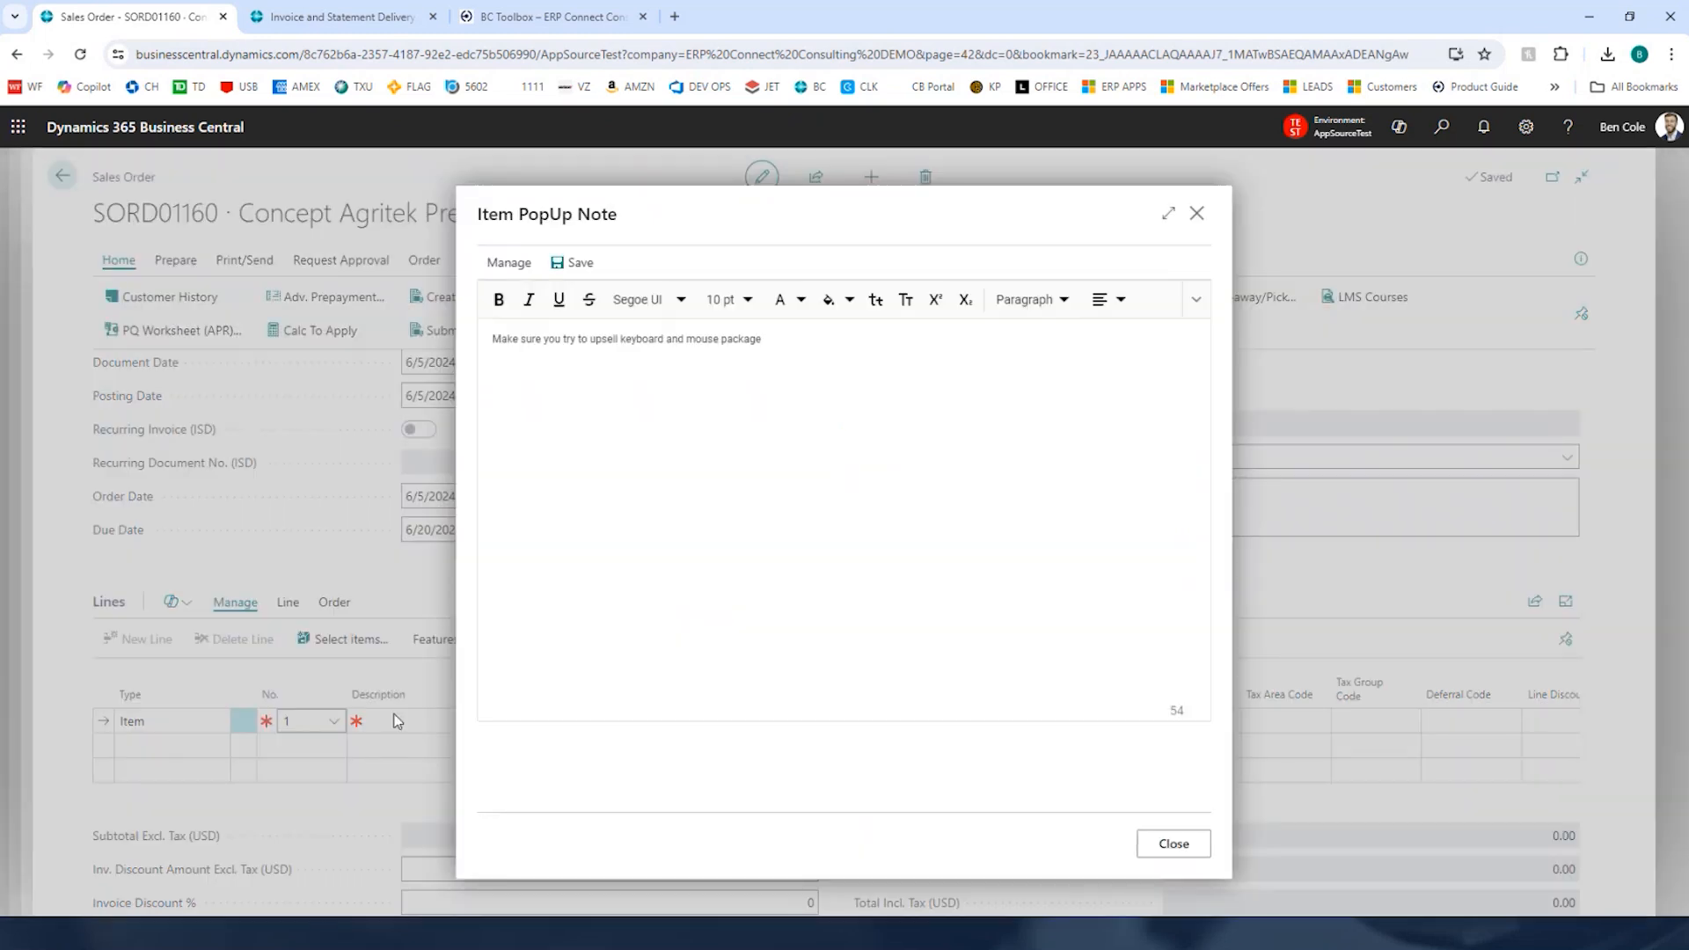
{"action": "key", "text": "Escape"}
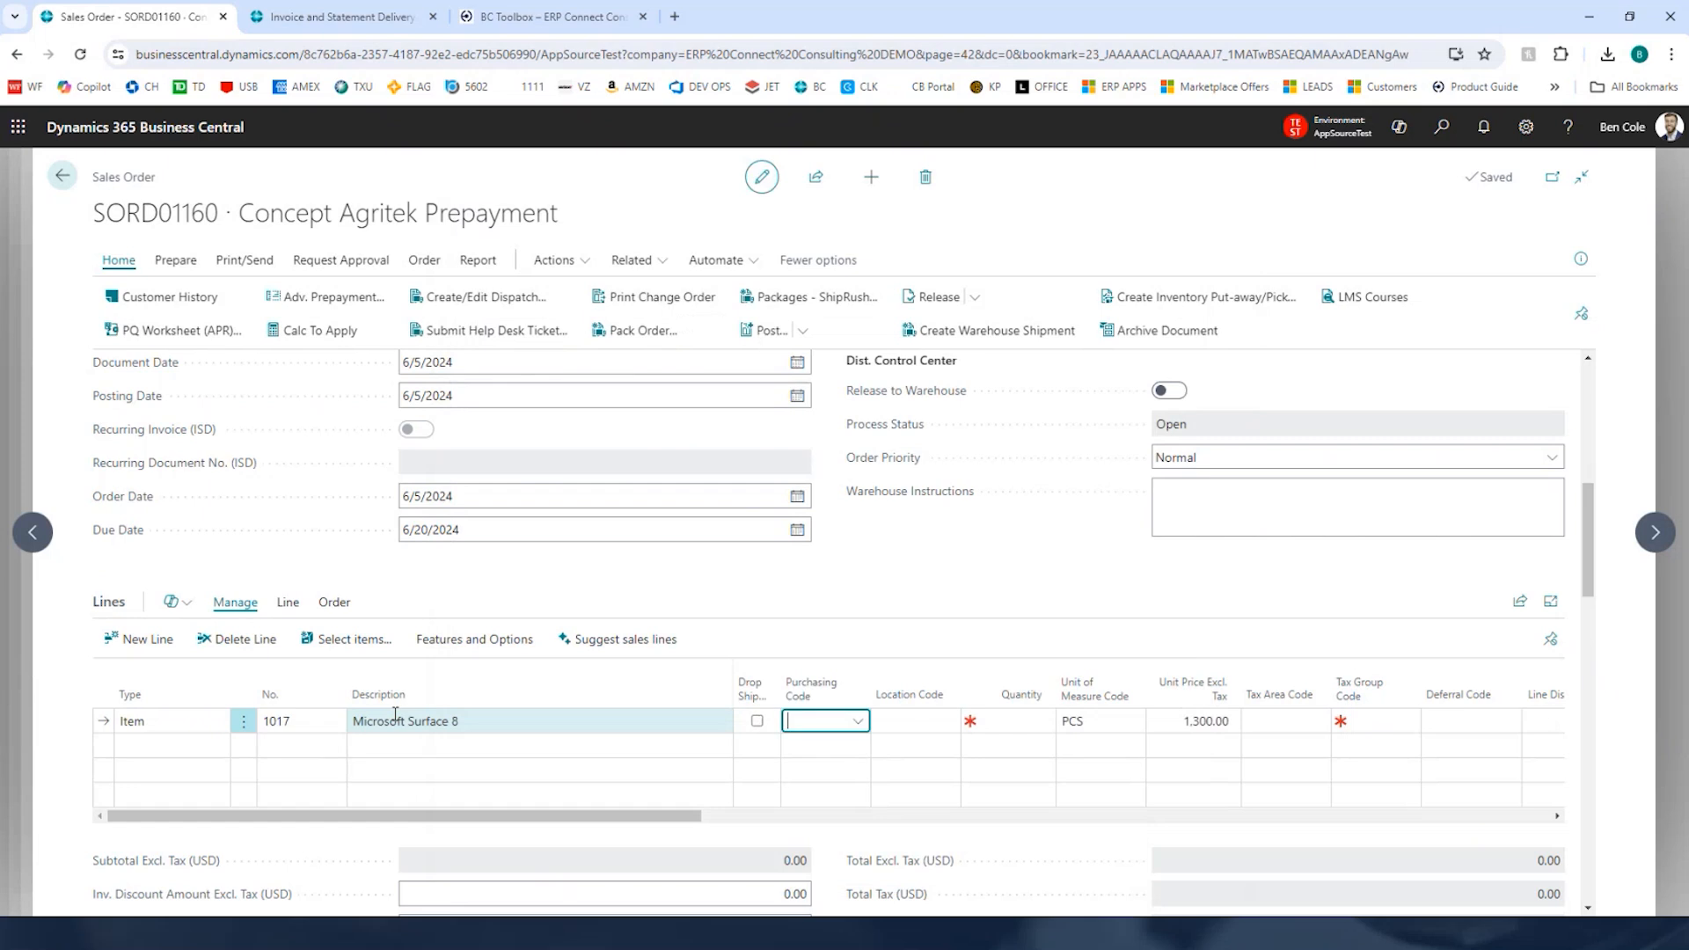
Step: Set the line's location code to DALLAS and its quantity to 1
{"action": "key", "text": "Tab"}
{"action": "type", "text": "DALLAS"}
{"action": "key", "text": "Tab"}
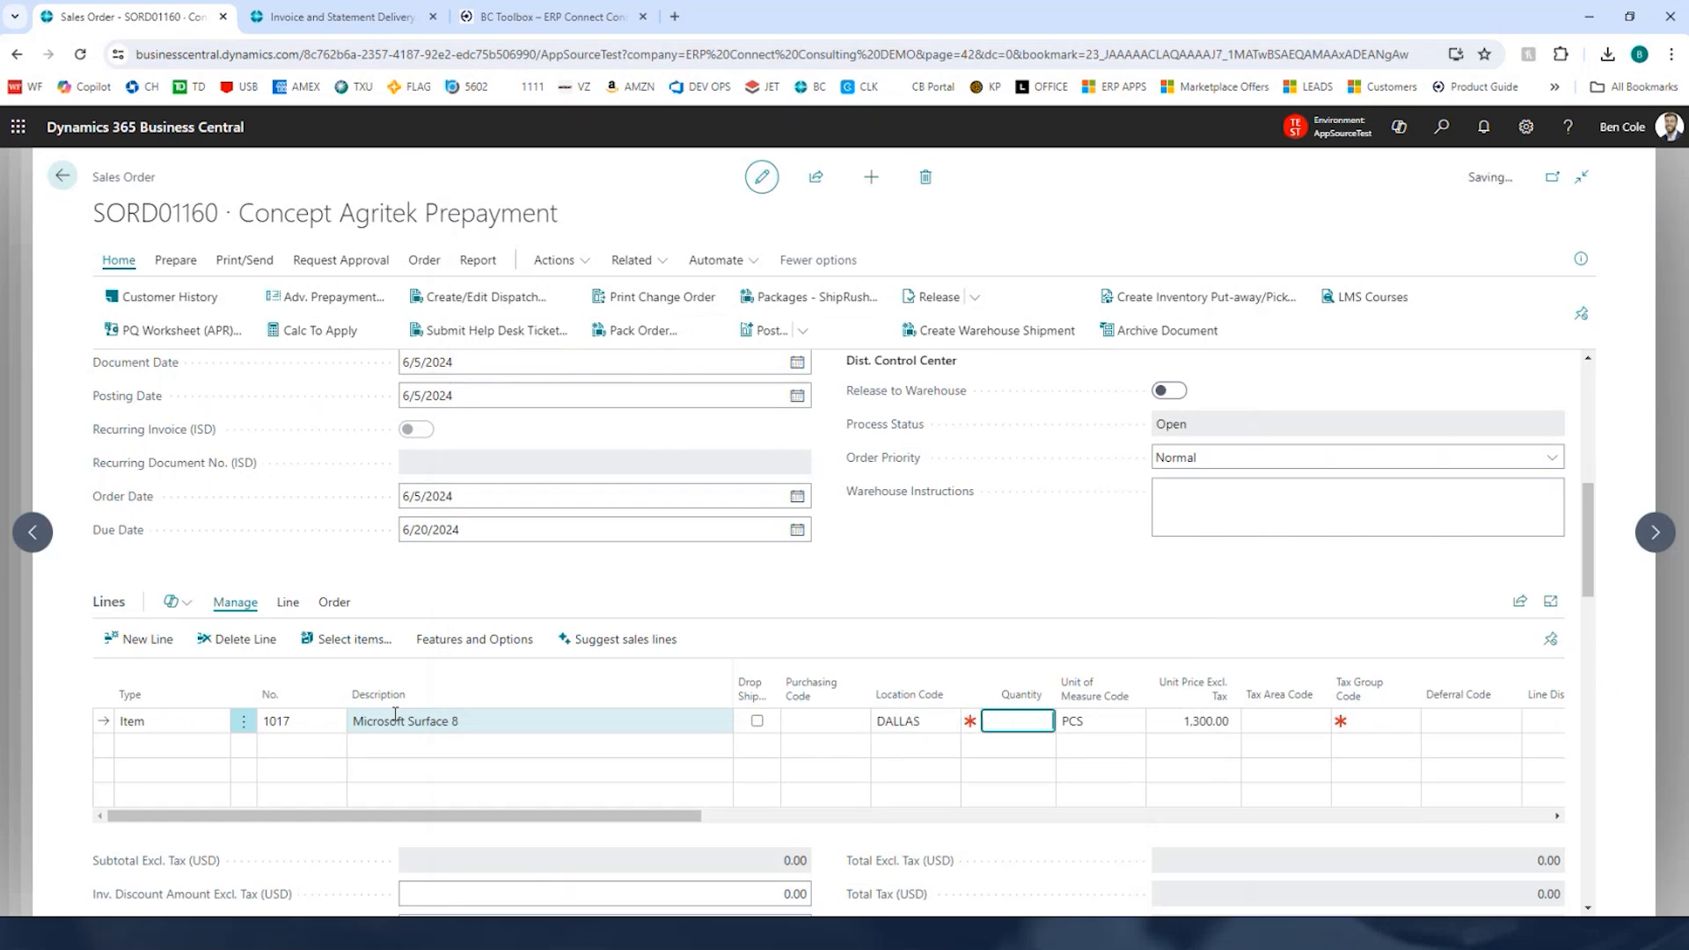
{"action": "type", "text": "1"}
{"action": "key", "text": "Tab"}
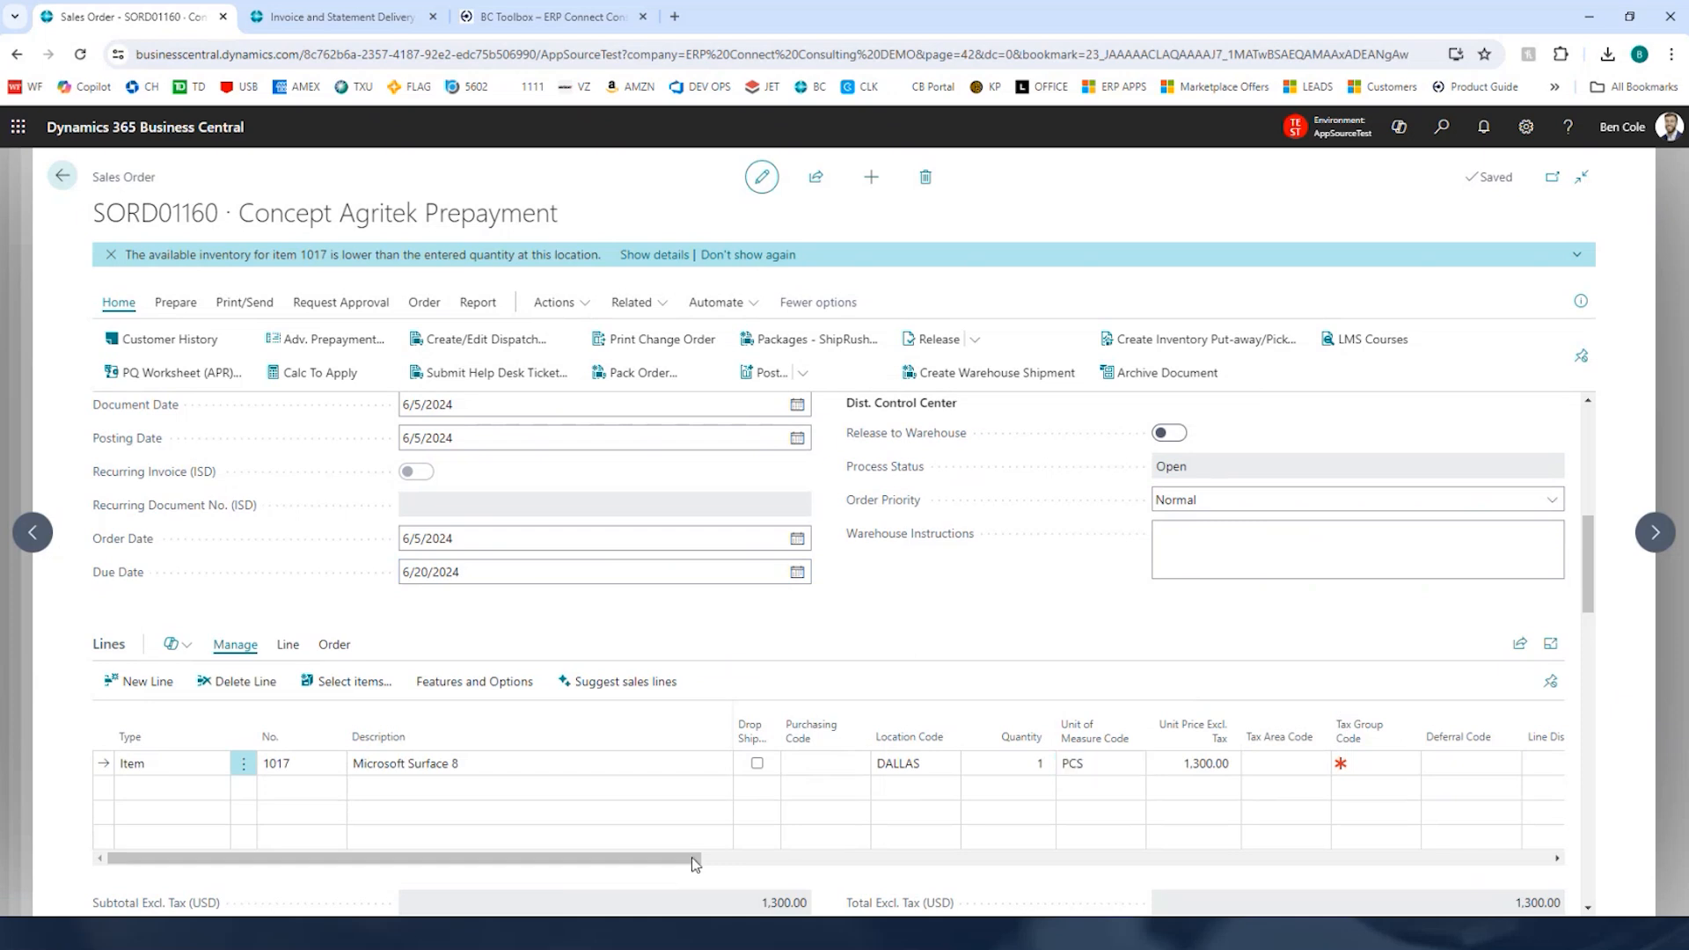
Step: Set the line's employee code to the presenter's own employee code
{"action": "left_click_drag", "start_coordinate": [694, 858], "coordinate": [1530, 847]}
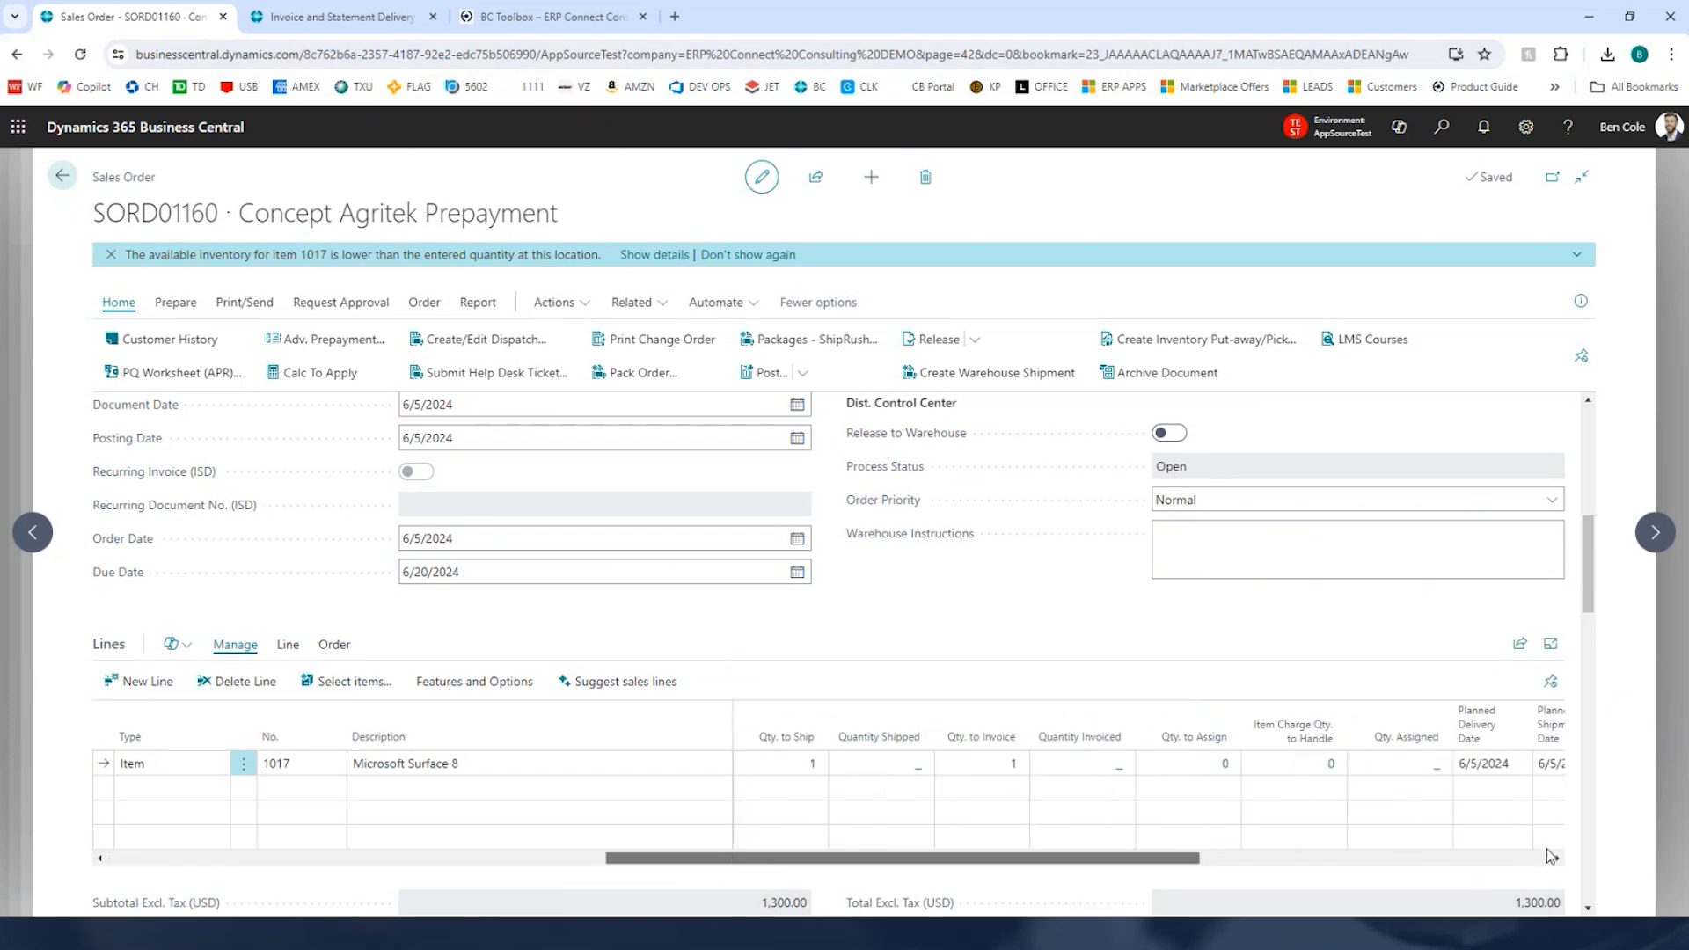
{"action": "left_click", "coordinate": [1035, 760]}
{"action": "left_click", "coordinate": [1028, 761]}
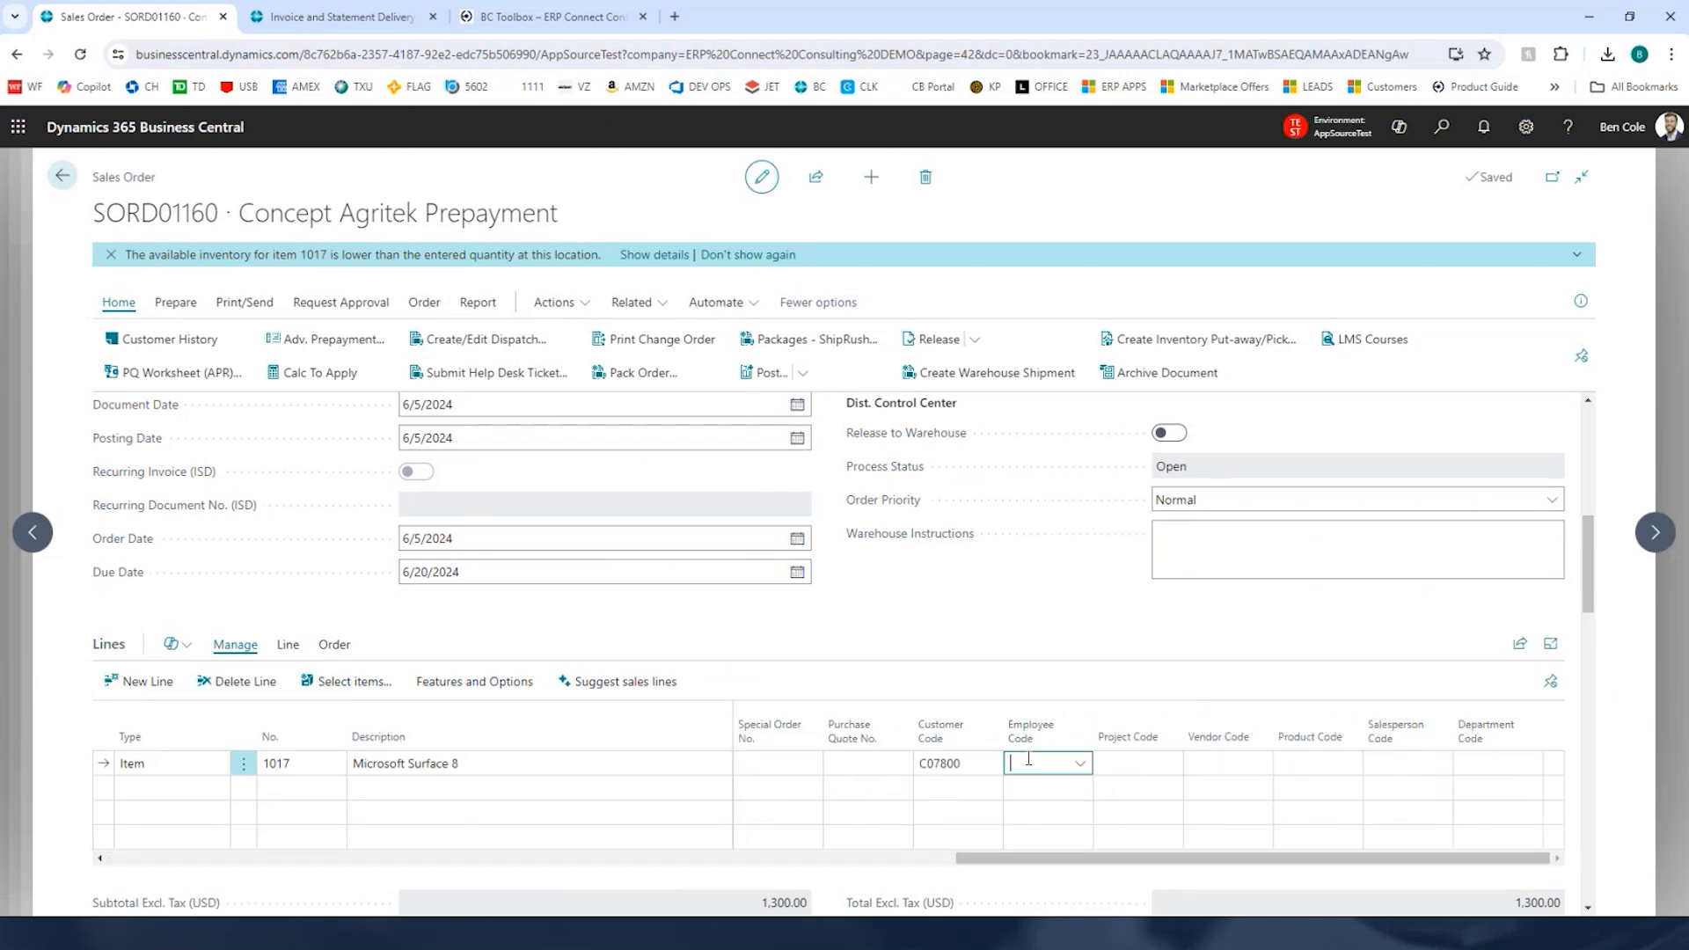
{"action": "type", "text": "BEN COLE"}
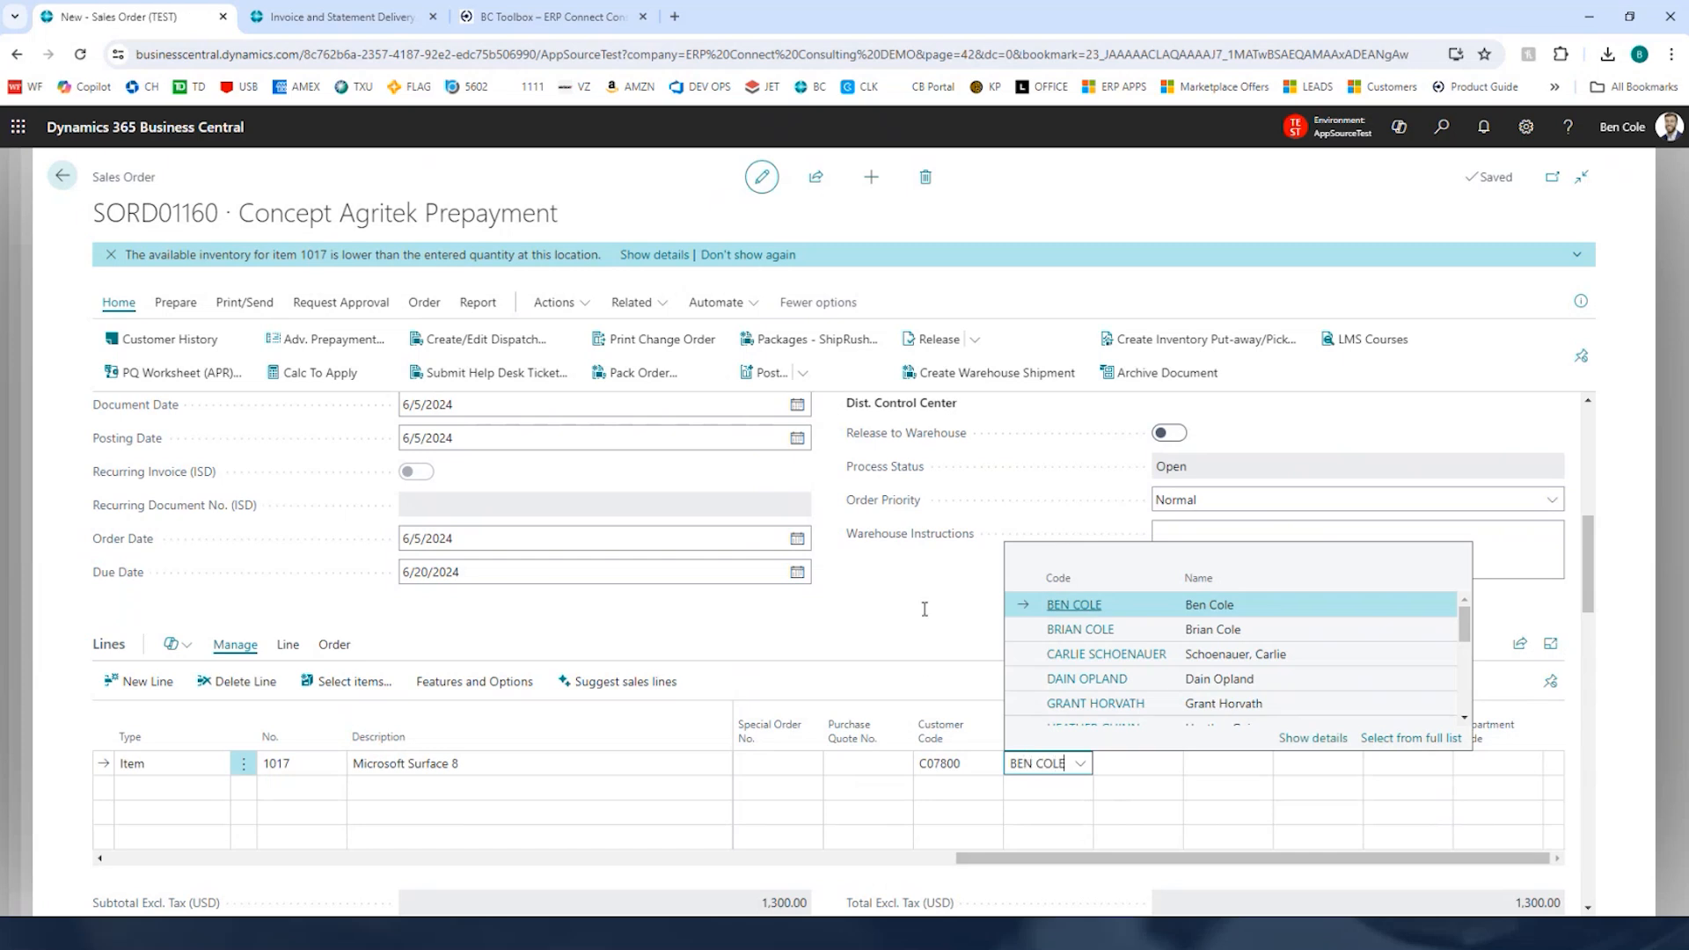
{"action": "left_click_drag", "start_coordinate": [1111, 857], "coordinate": [152, 867]}
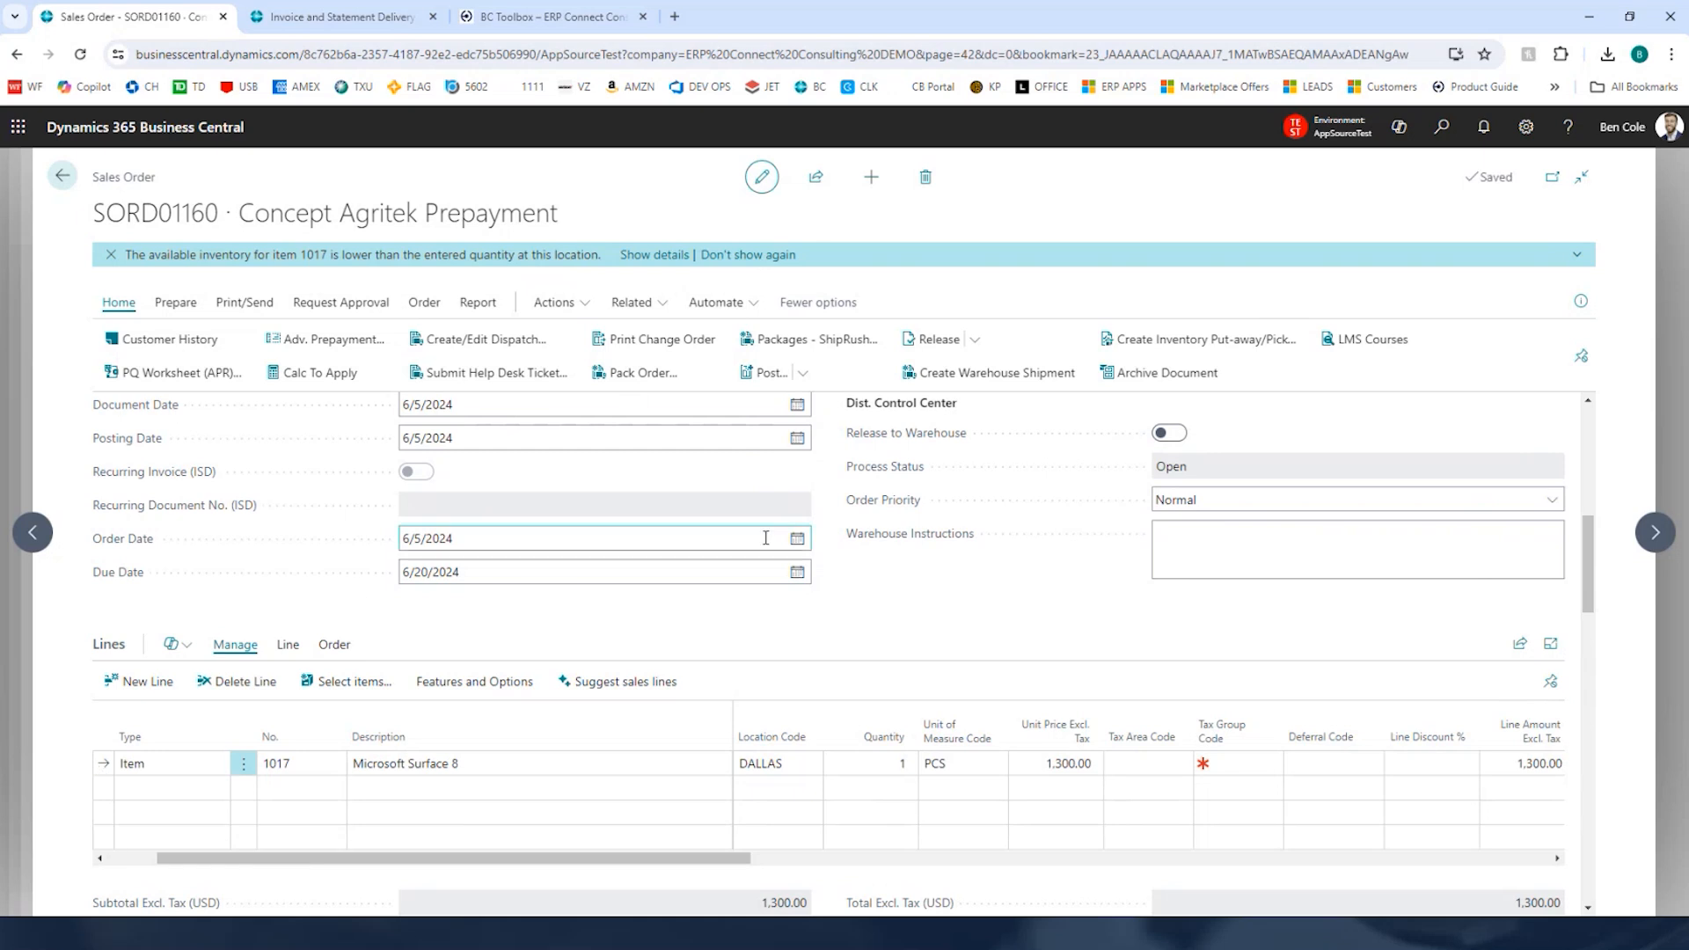
Step: Post the sales order and open the resulting posted sales invoice
{"action": "left_click", "coordinate": [767, 373]}
{"action": "left_click", "coordinate": [931, 588]}
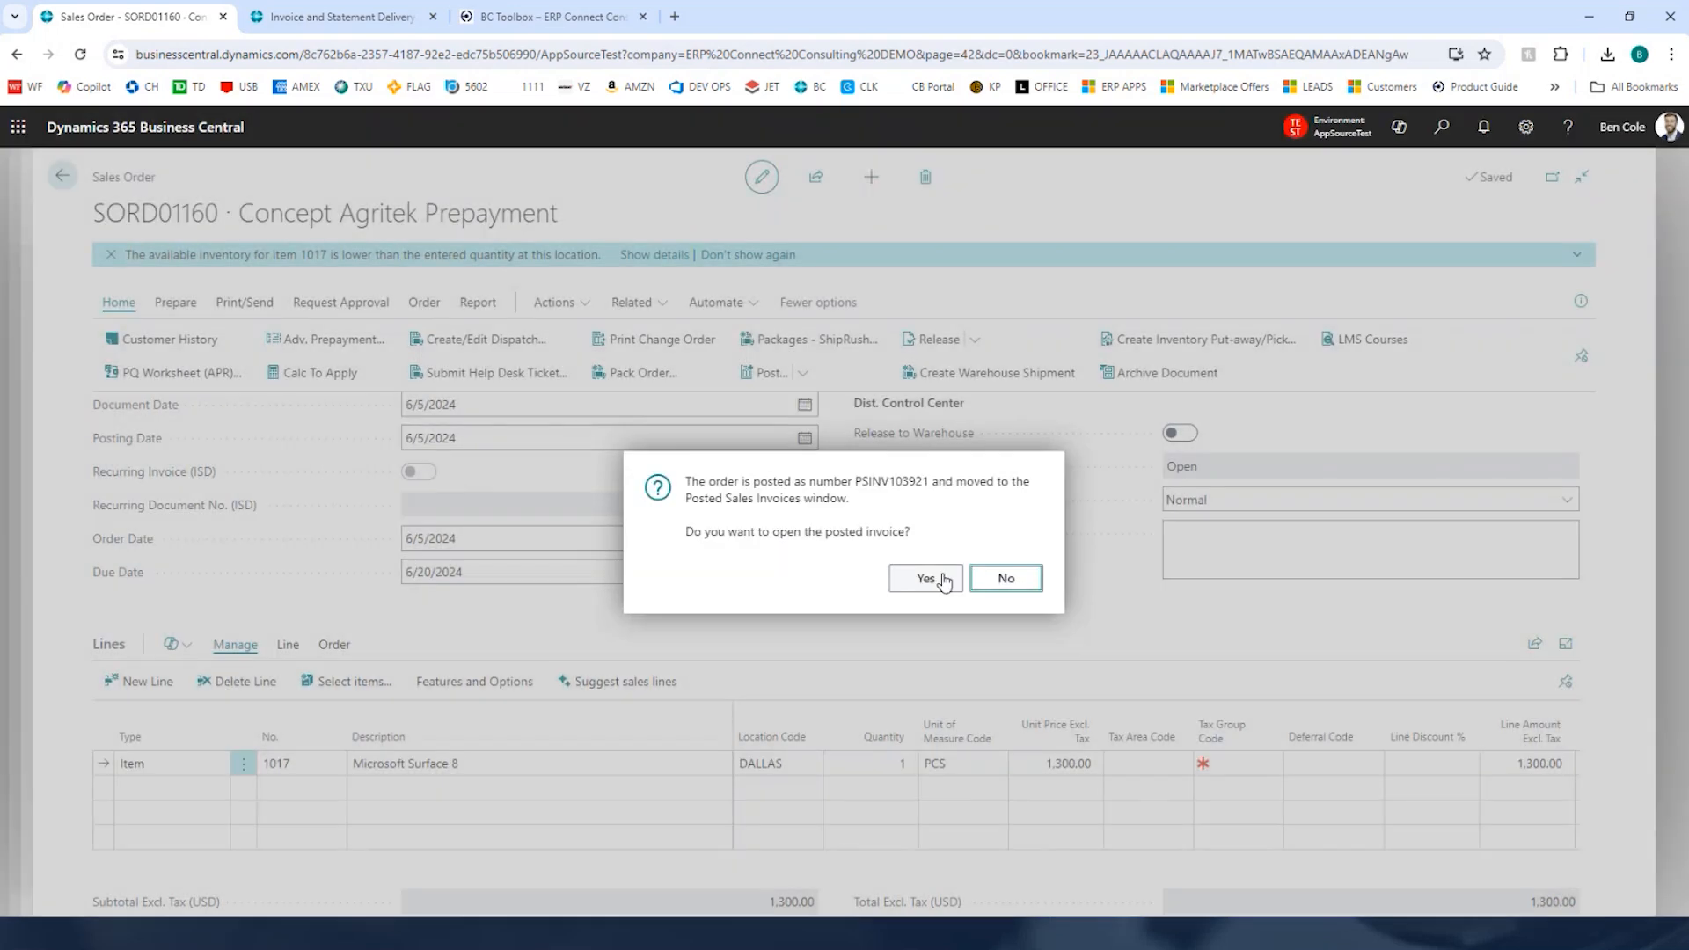
{"action": "left_click", "coordinate": [944, 580]}
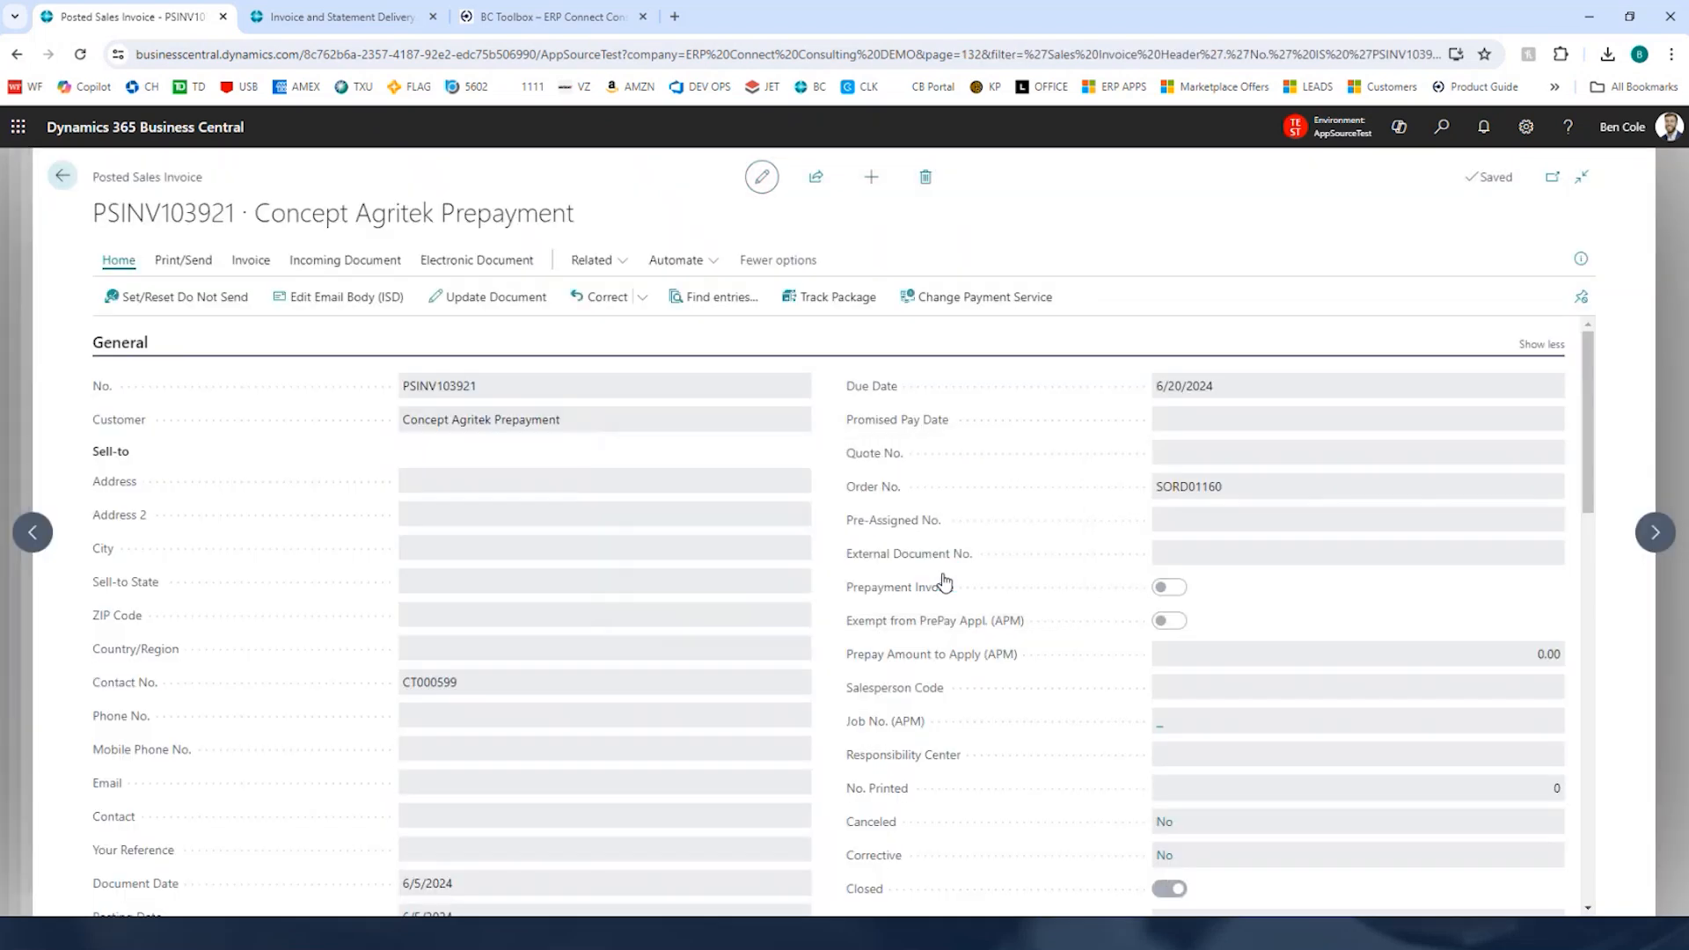
Step: Examine the posted invoice's lines, prepayment retainer application line, comments and totals
{"action": "scroll", "coordinate": [836, 567], "scroll_direction": "down", "scroll_amount": 10}
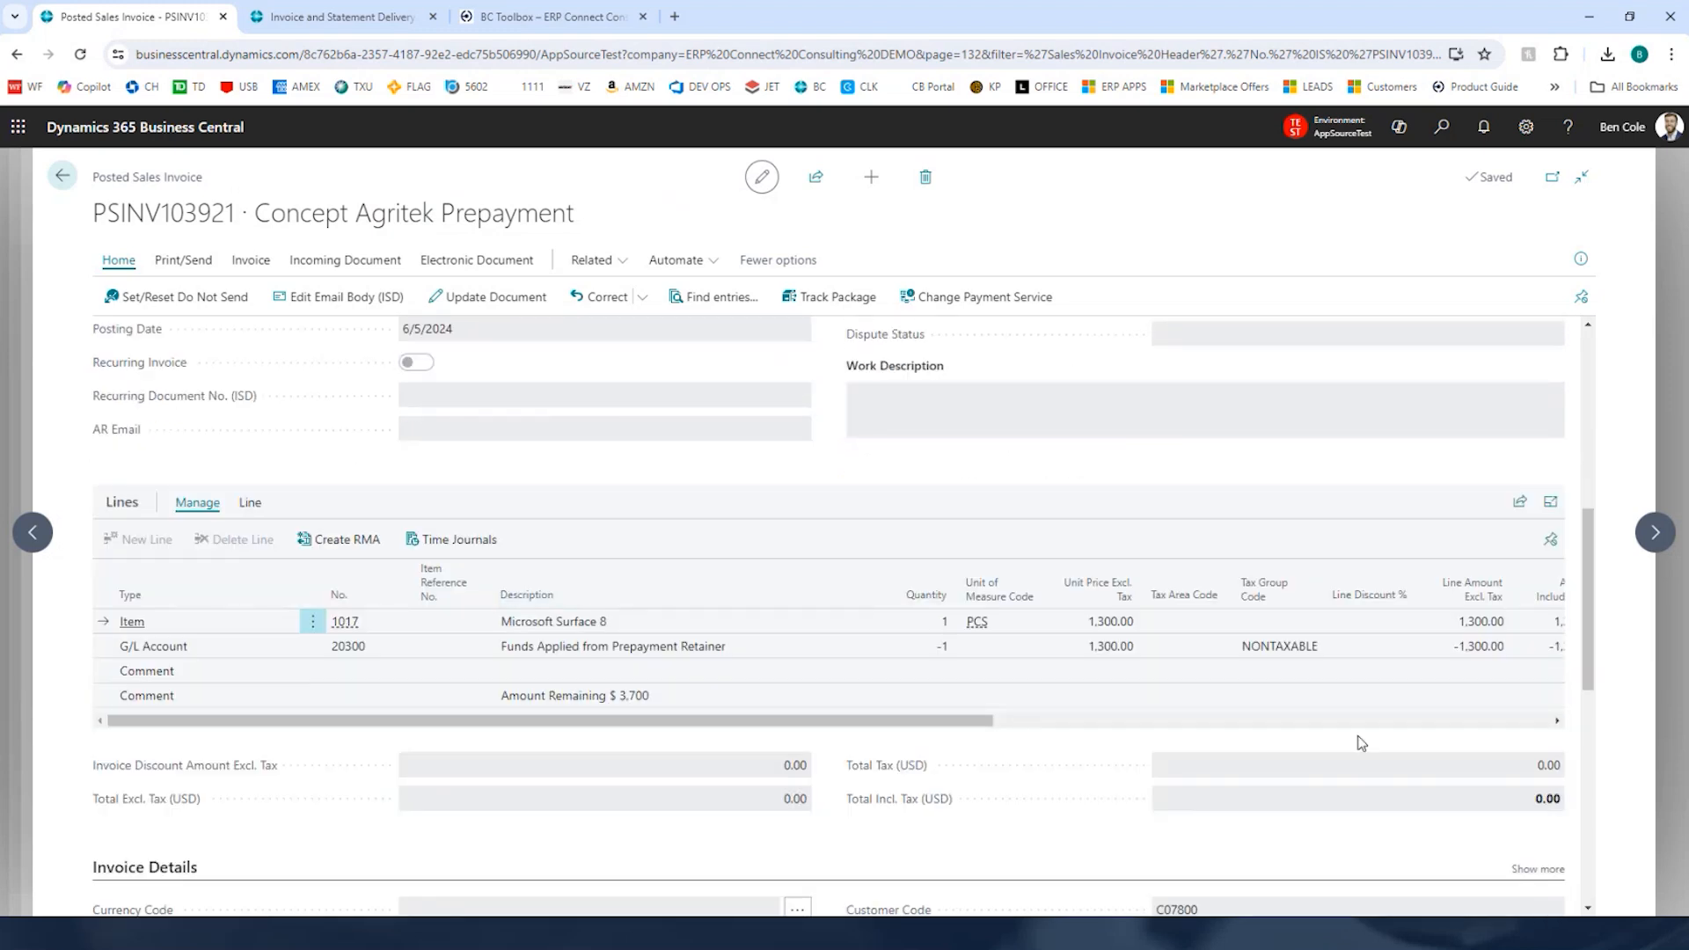
{"action": "left_click", "coordinate": [548, 628]}
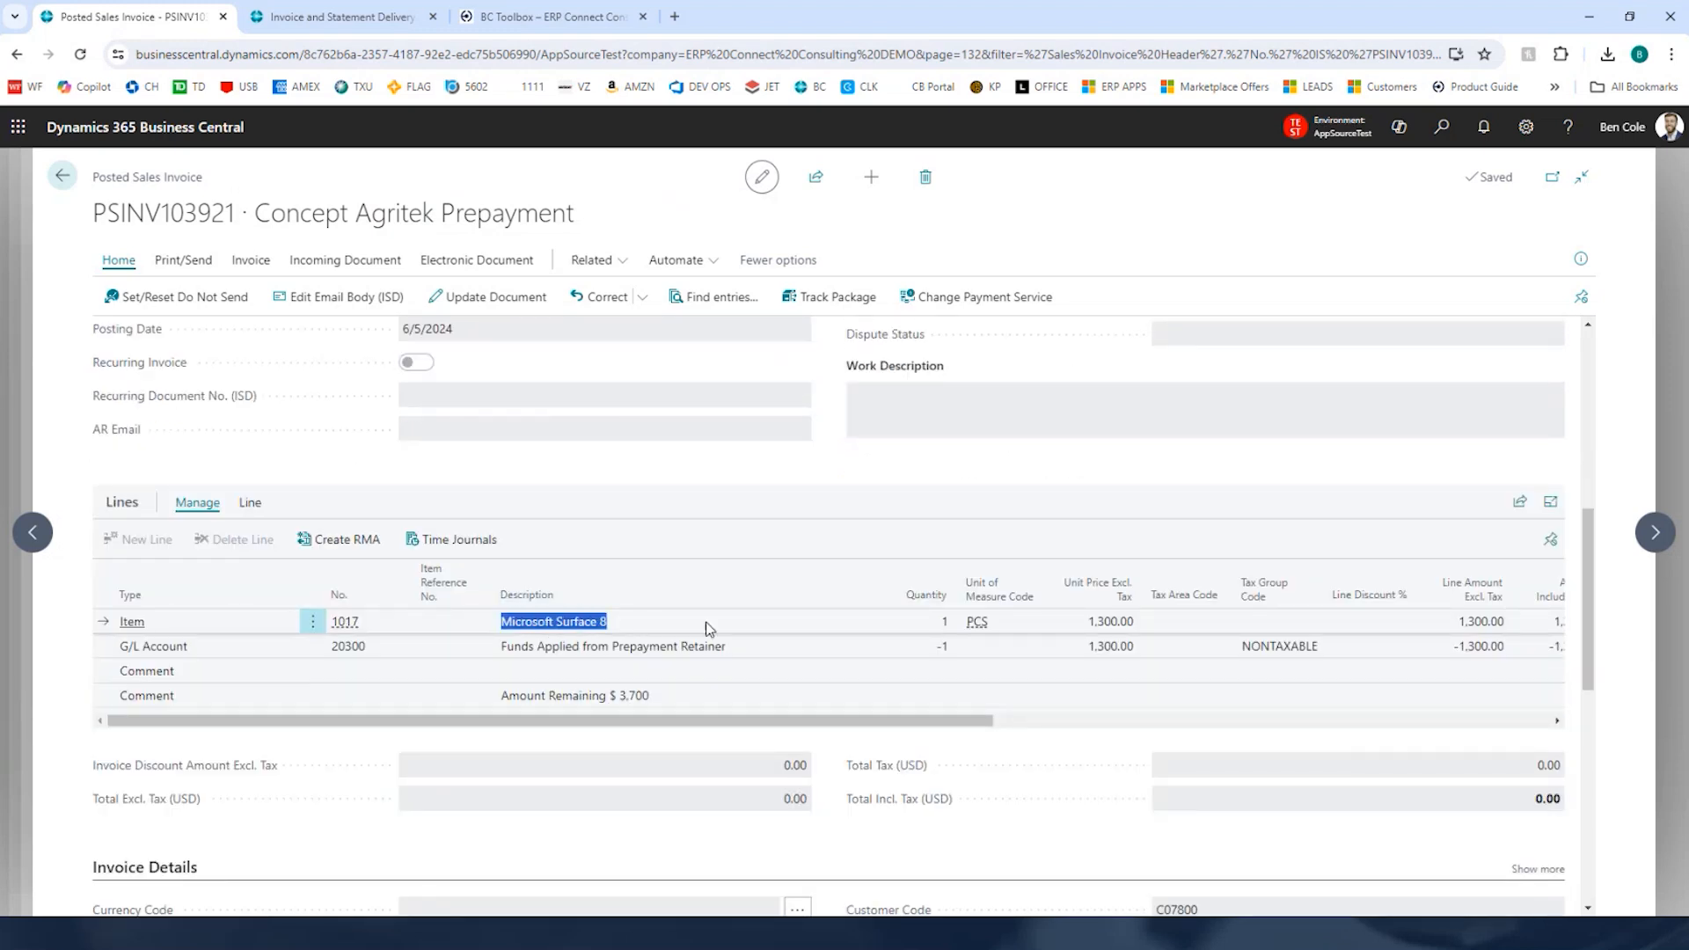
{"action": "left_click", "coordinate": [1477, 623]}
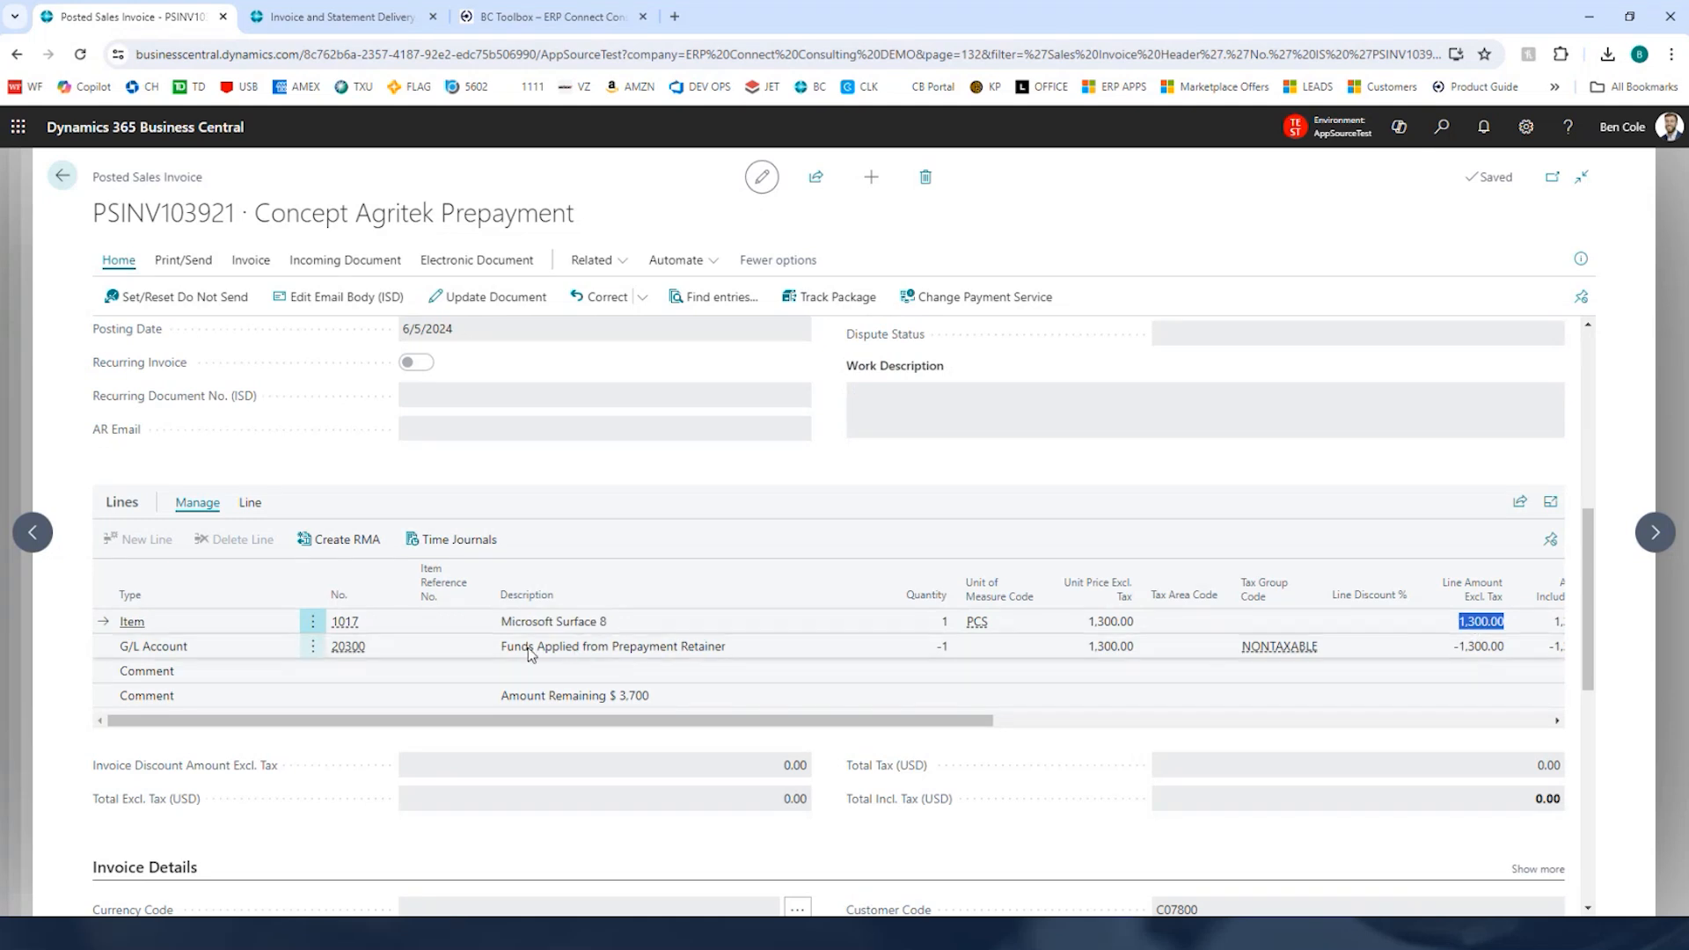
{"action": "left_click_drag", "start_coordinate": [528, 652], "coordinate": [737, 652]}
{"action": "double_click", "coordinate": [1486, 648]}
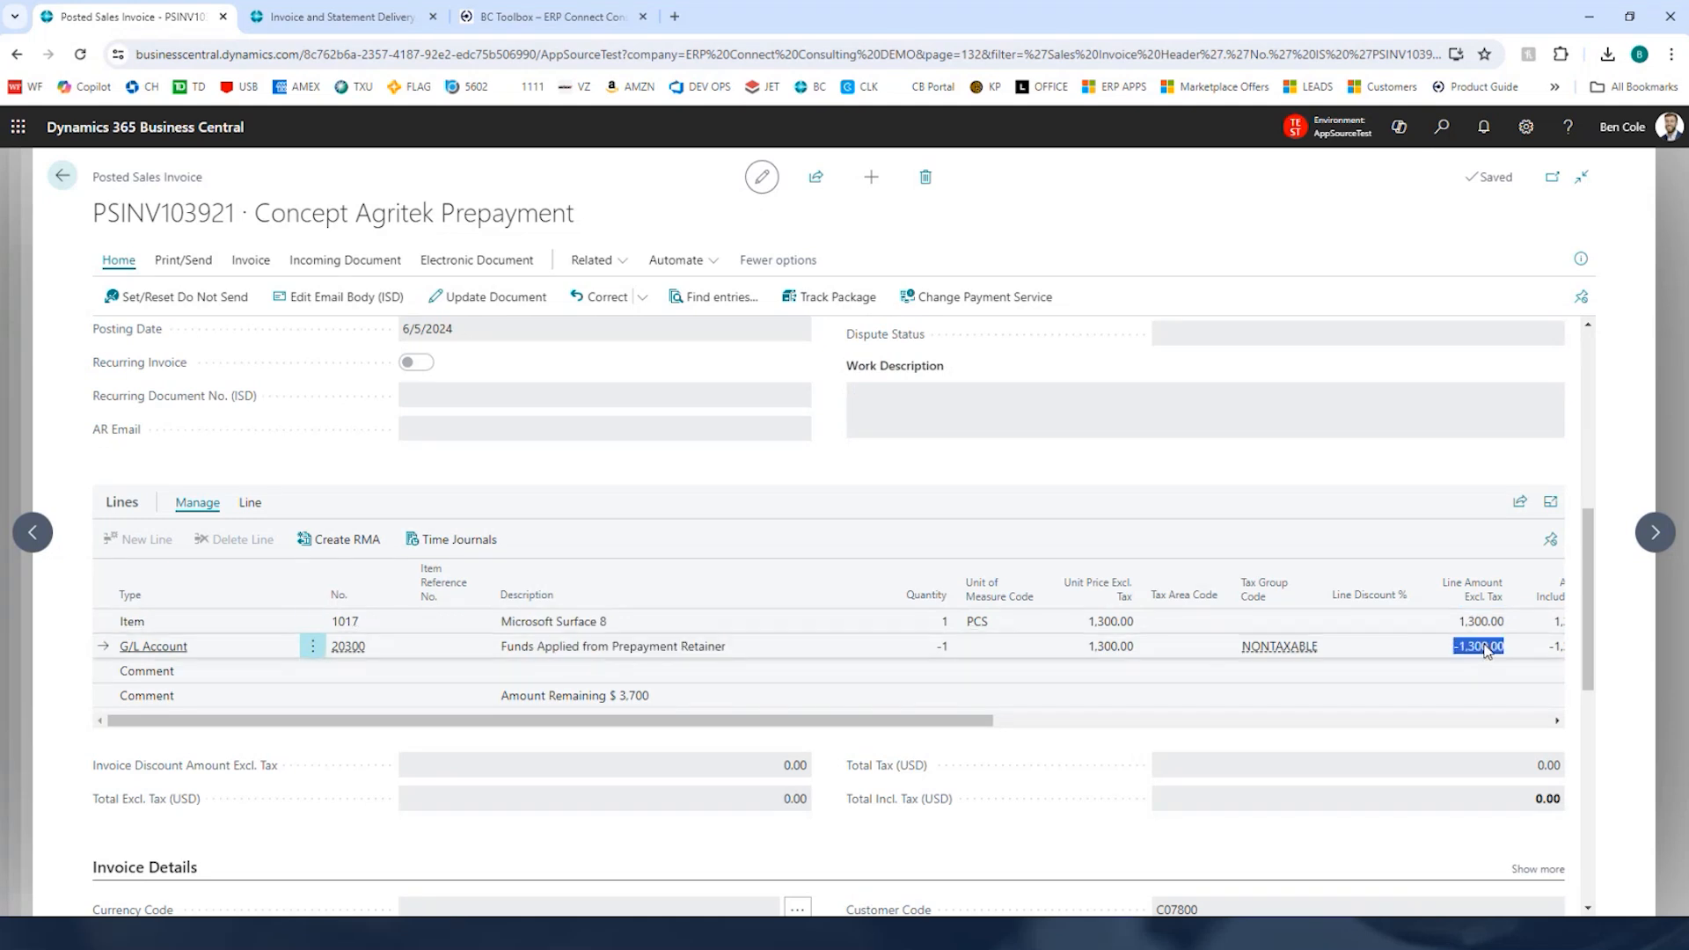
{"action": "double_click", "coordinate": [1551, 800]}
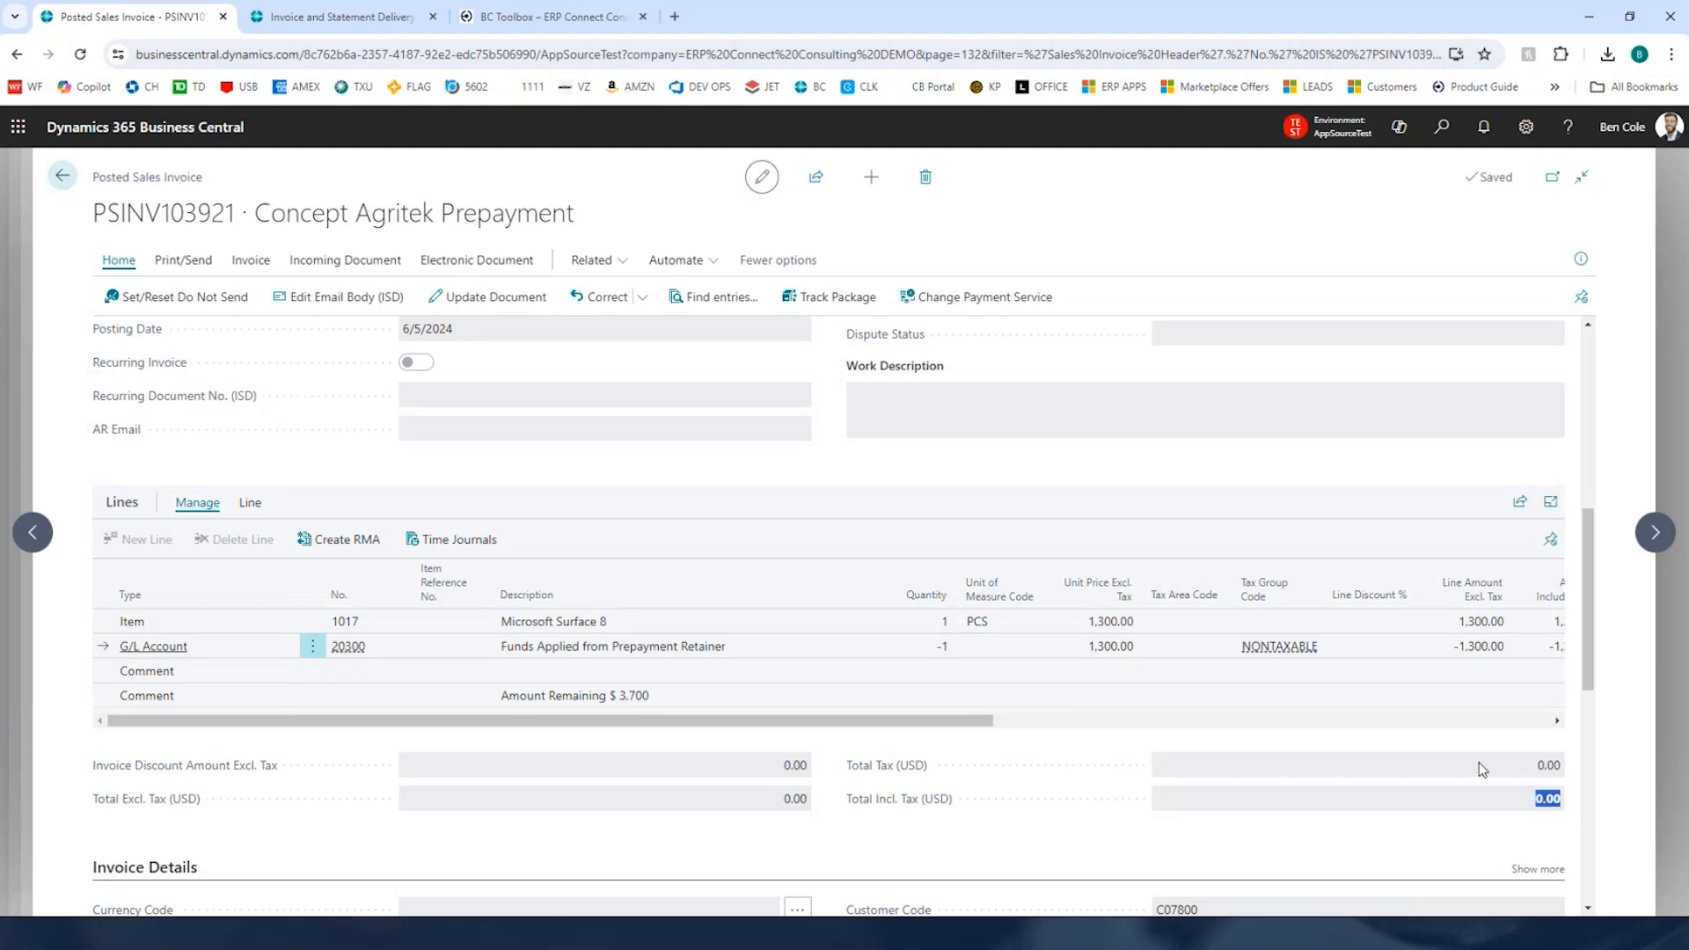
{"action": "left_click_drag", "start_coordinate": [501, 695], "coordinate": [685, 720]}
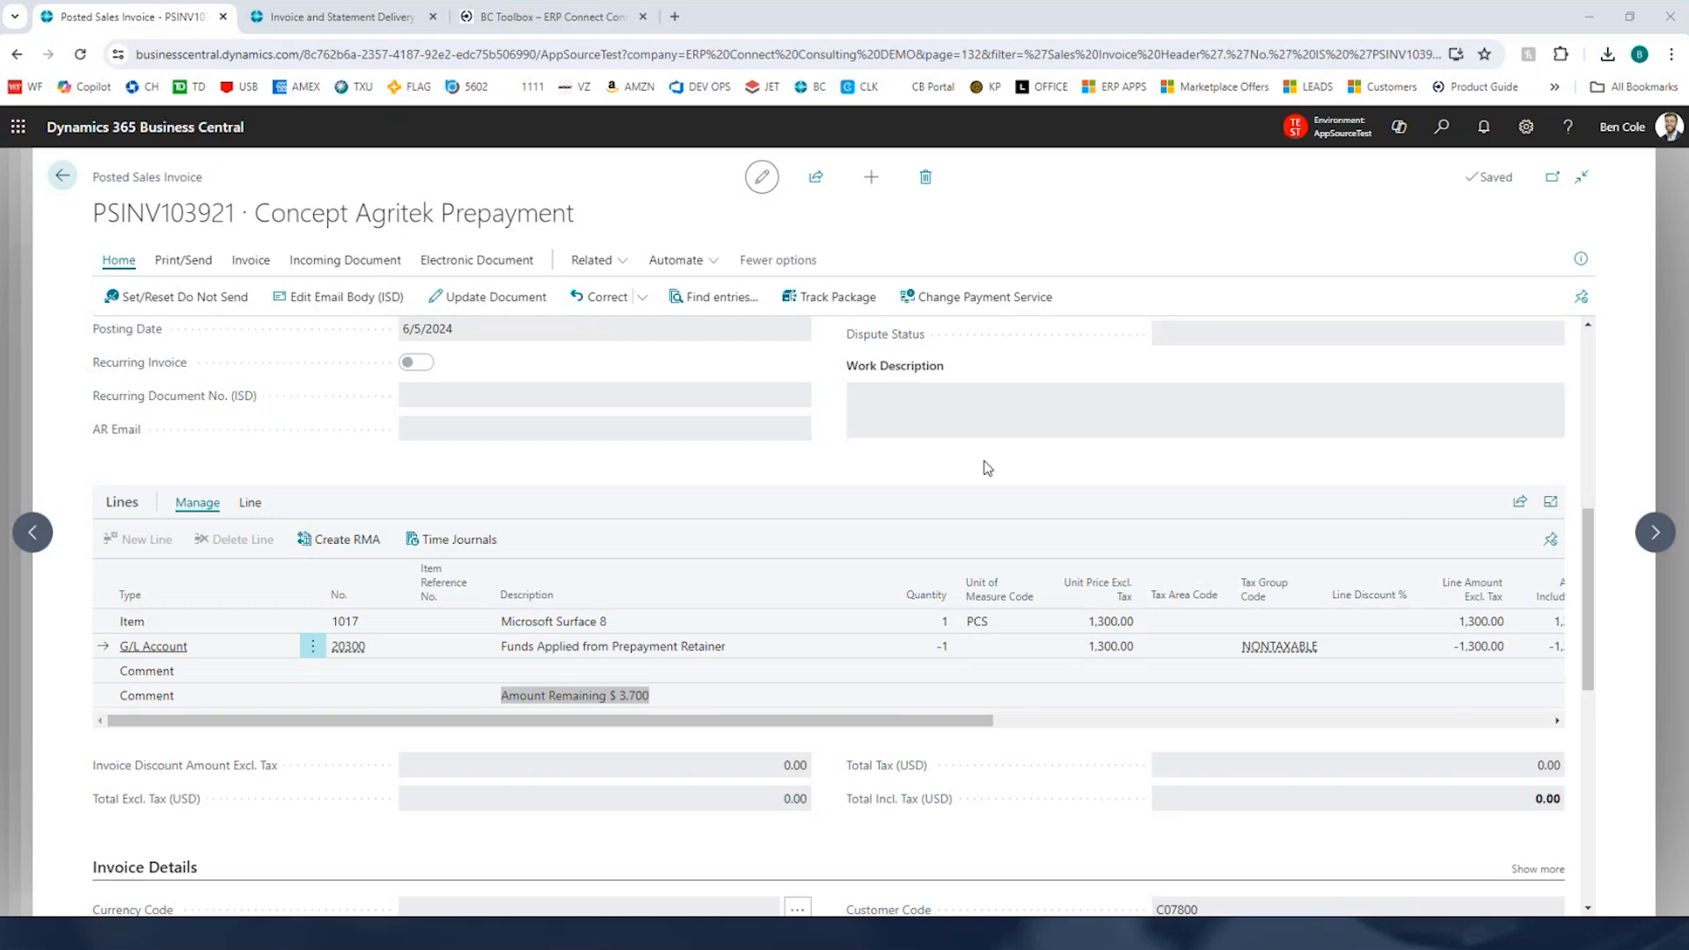
Step: Open the Invoice Delivery Dashboard (ISD) through search
{"action": "left_click", "coordinate": [1329, 127]}
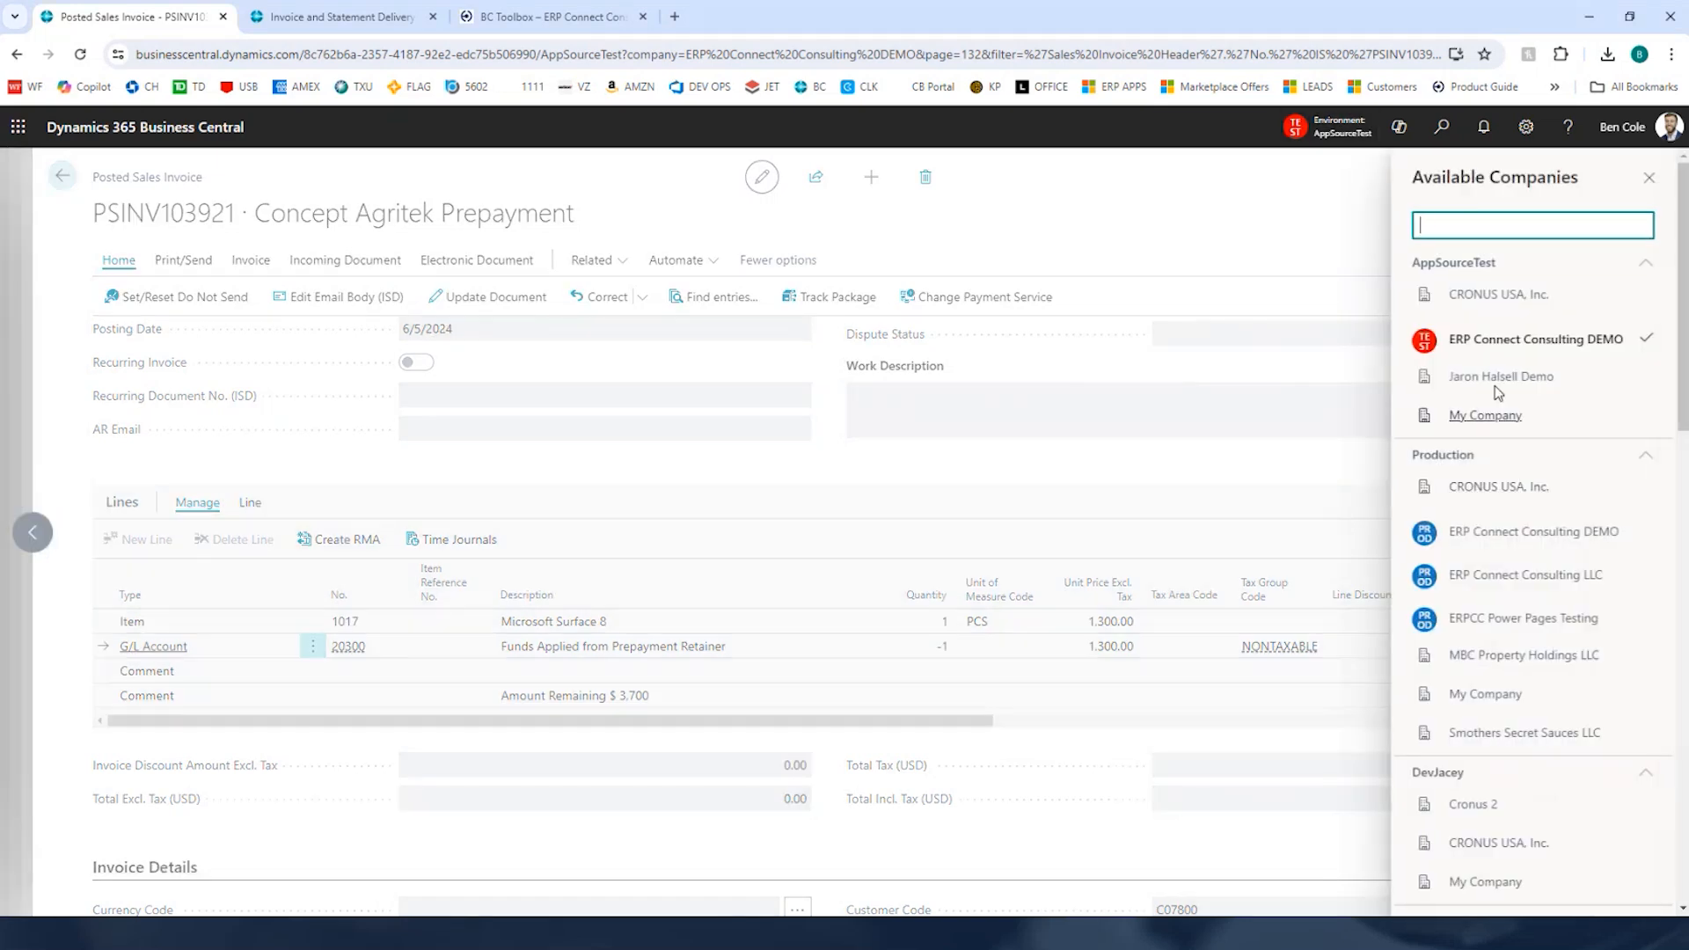
{"action": "left_click", "coordinate": [1330, 135]}
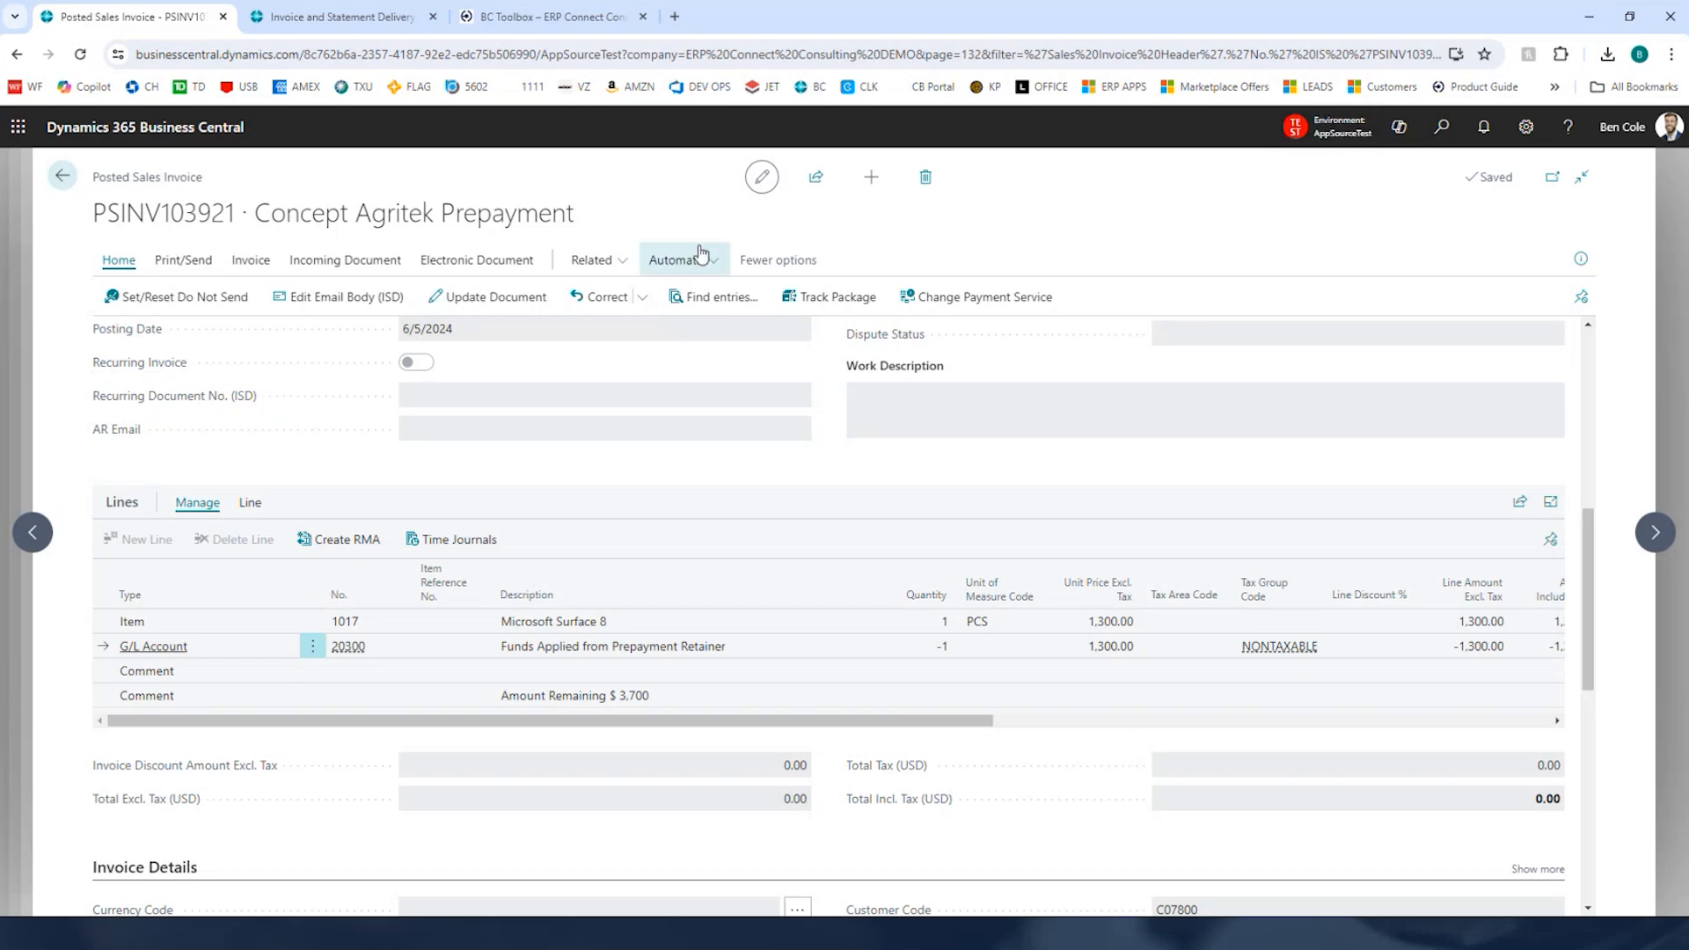
{"action": "left_click", "coordinate": [71, 179]}
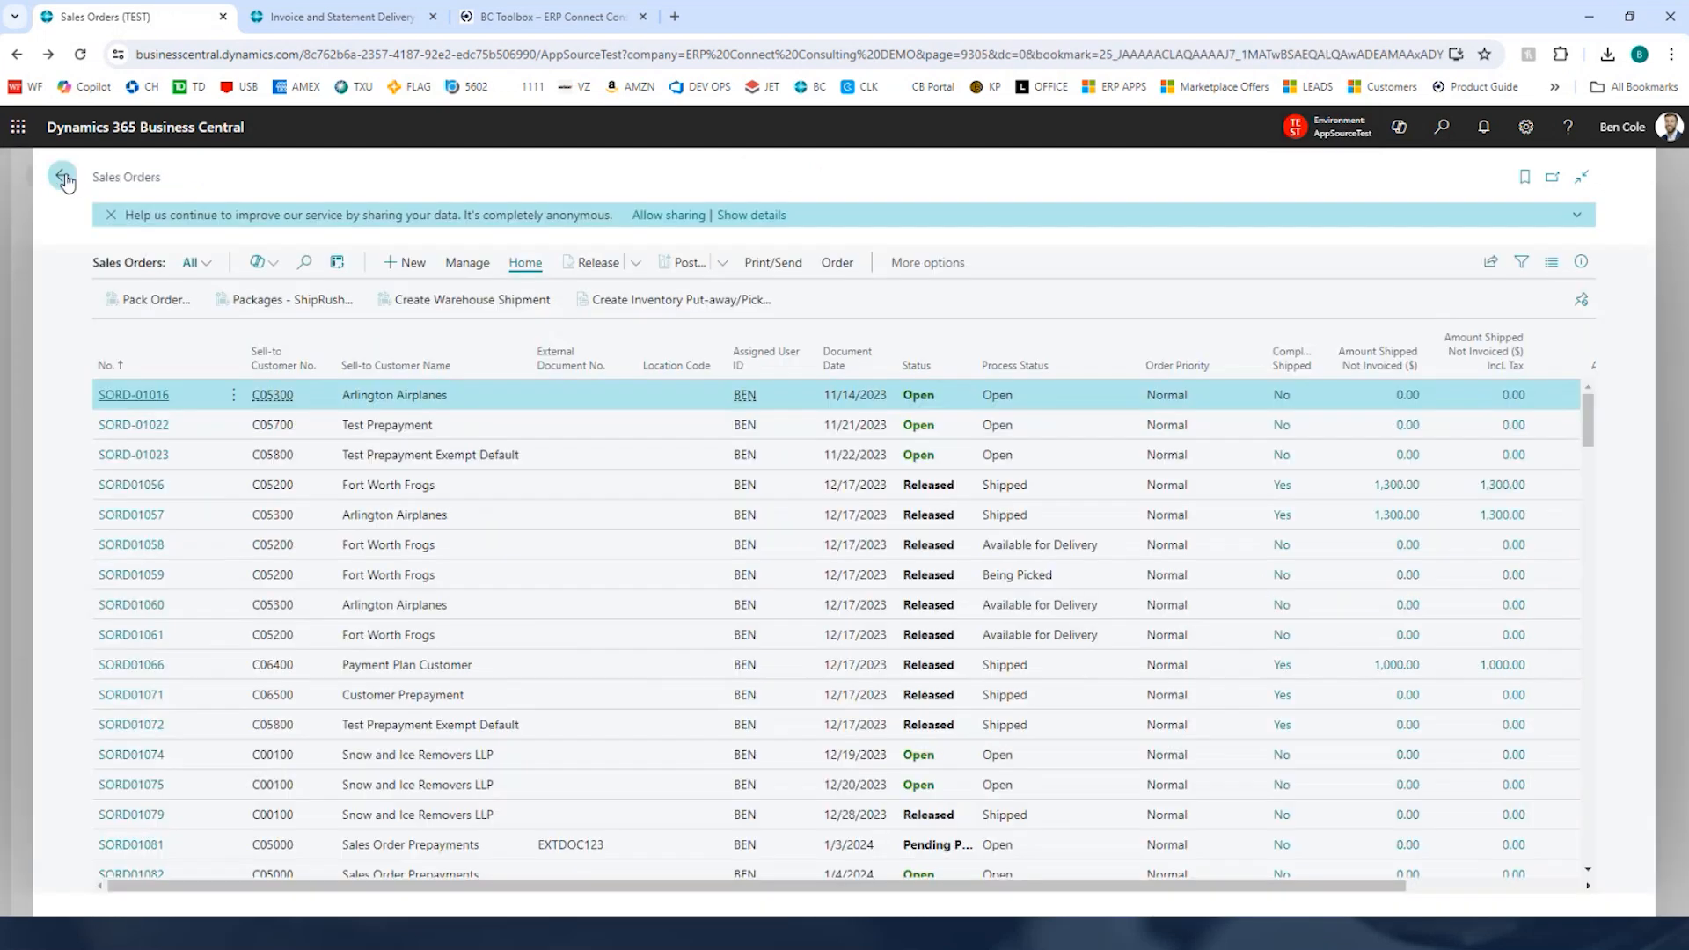
{"action": "left_click", "coordinate": [69, 178]}
{"action": "left_click", "coordinate": [63, 175]}
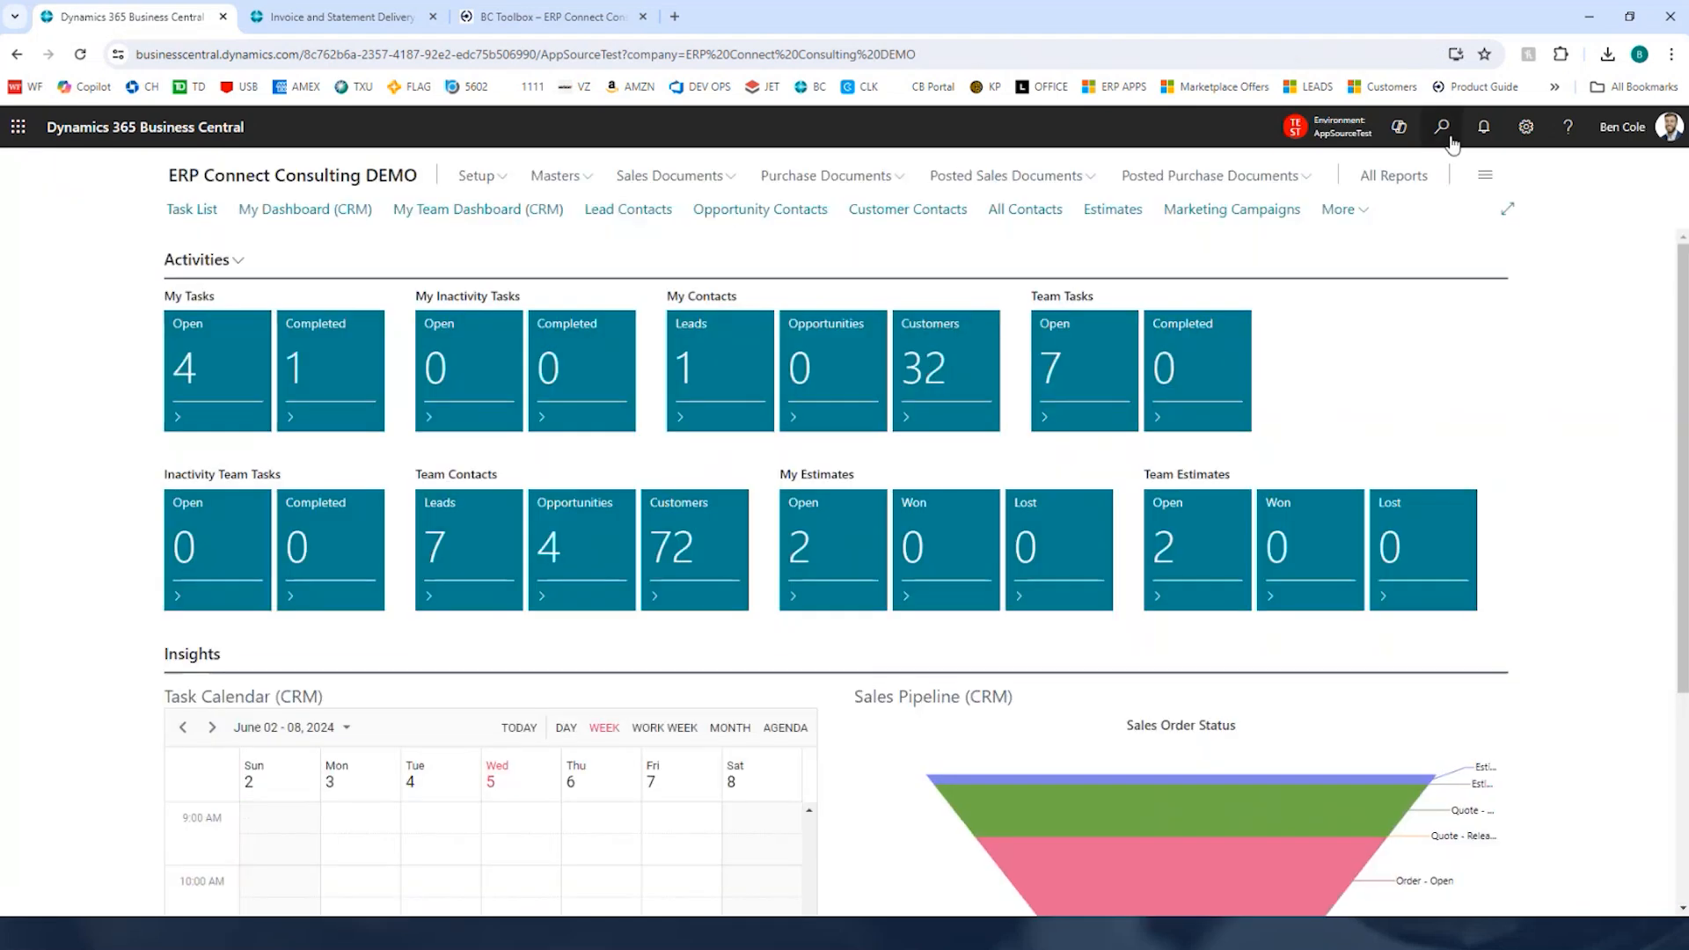
{"action": "left_click", "coordinate": [1443, 129]}
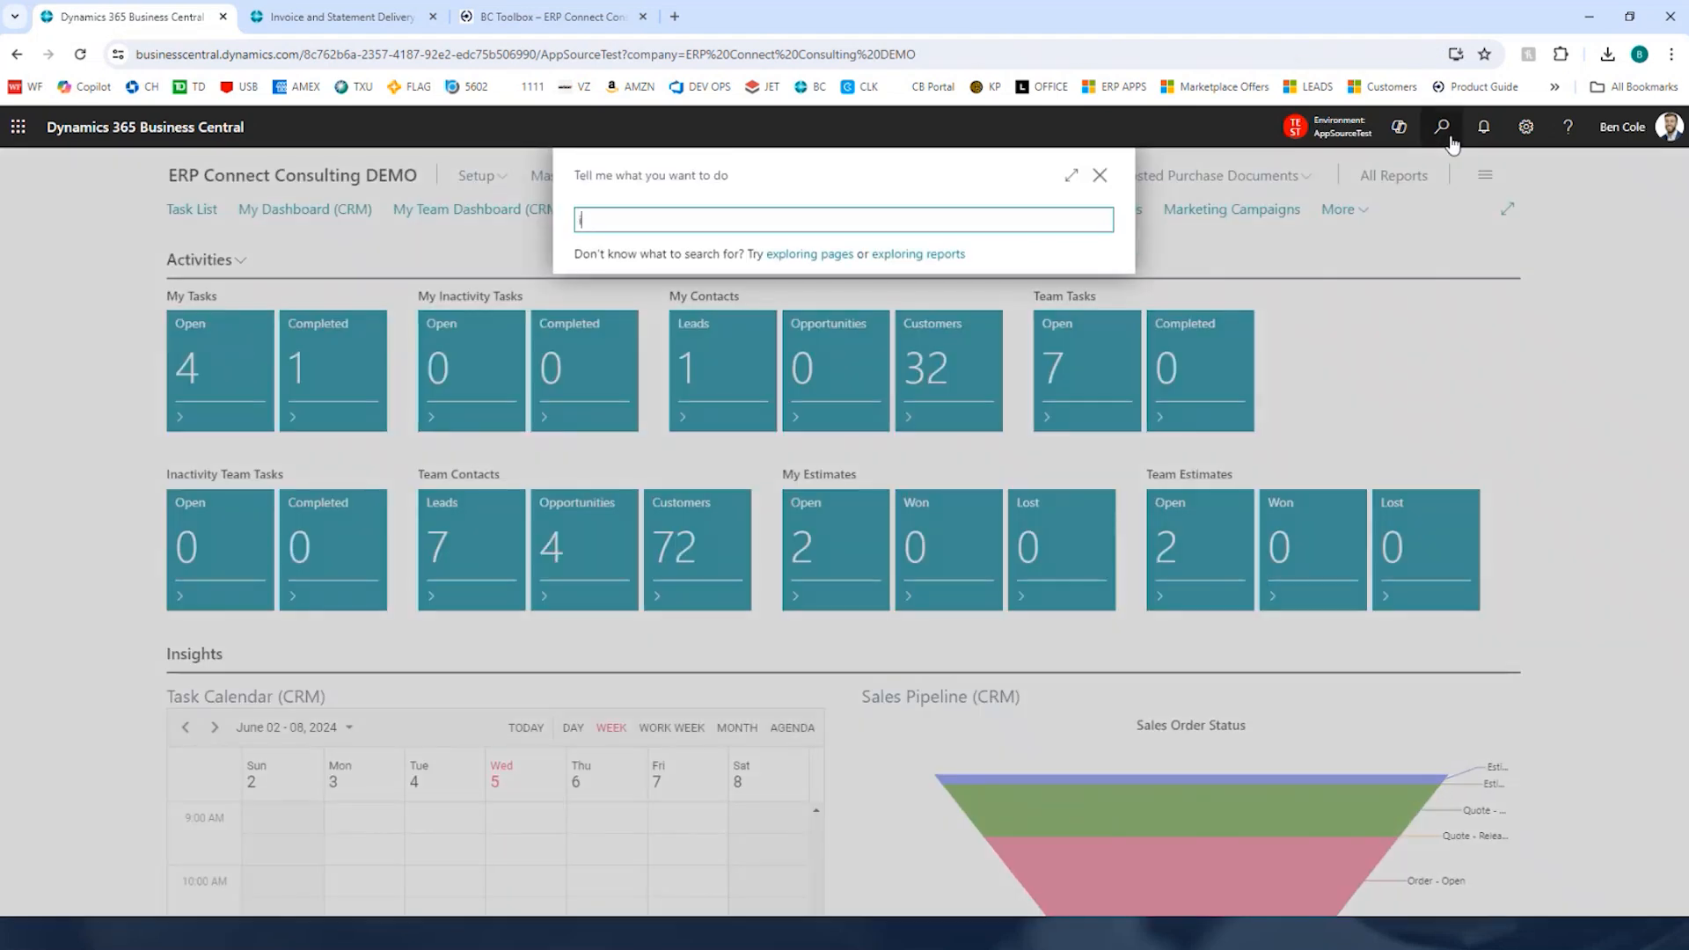
{"action": "type", "text": "invoice delivery dash"}
{"action": "key", "text": "Return"}
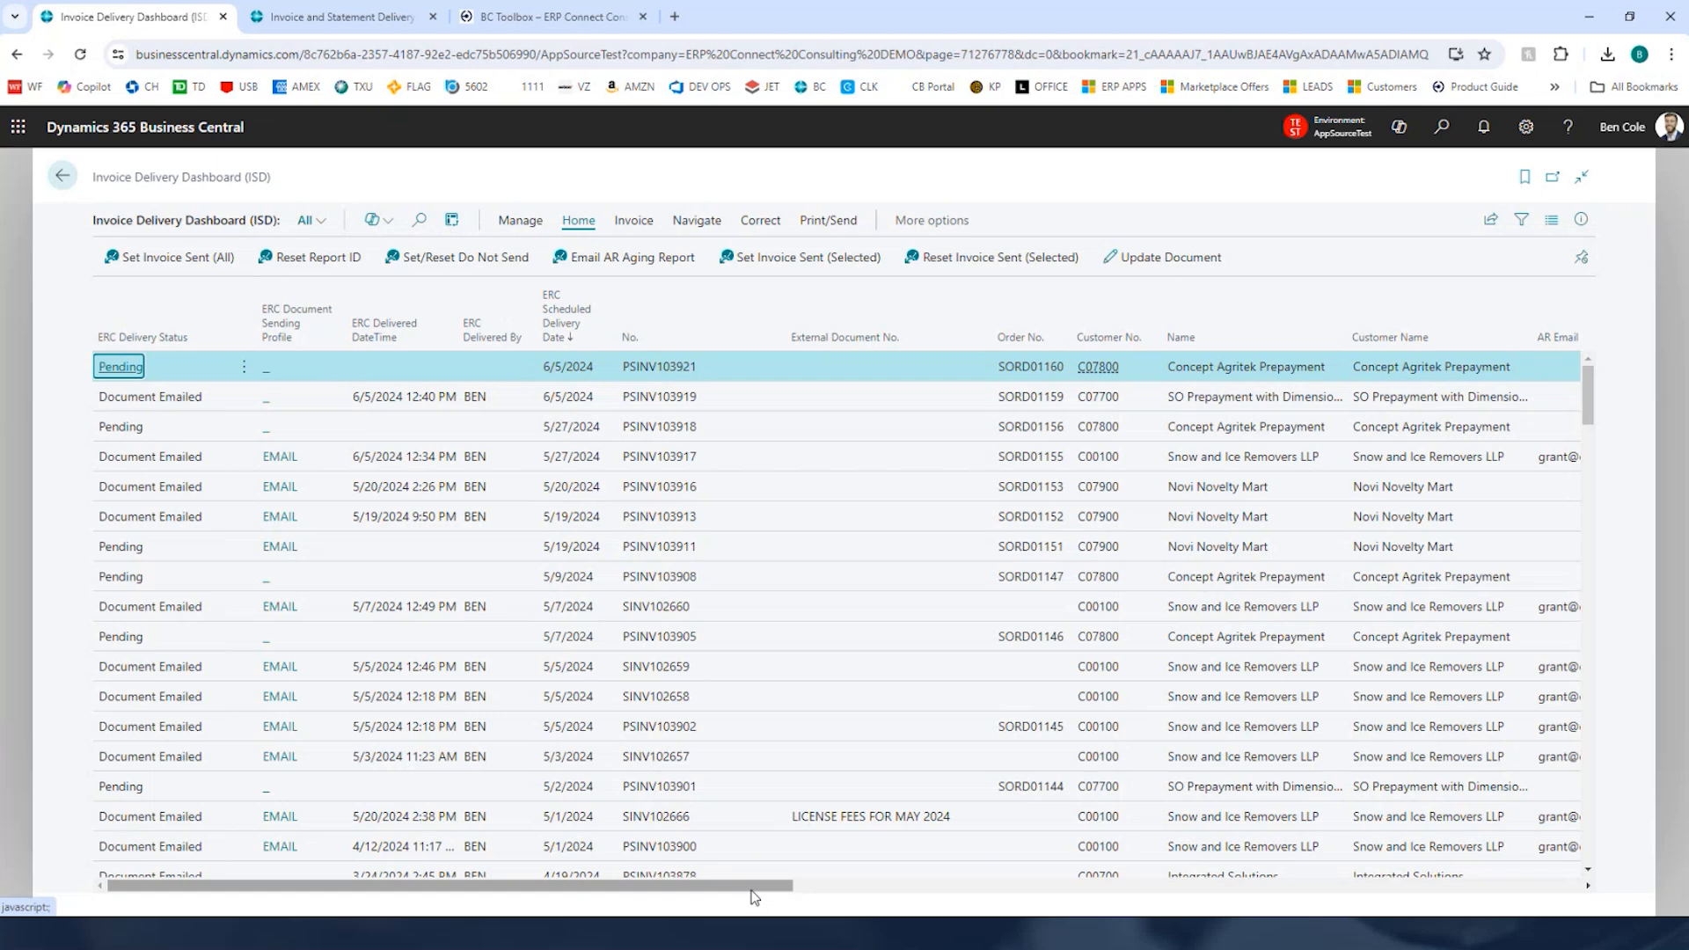
Step: Attach Customer Deposit Statement for C07800.xlsx from Downloads to invoice PSINV103921 and include it in emails
{"action": "left_click", "coordinate": [1583, 220]}
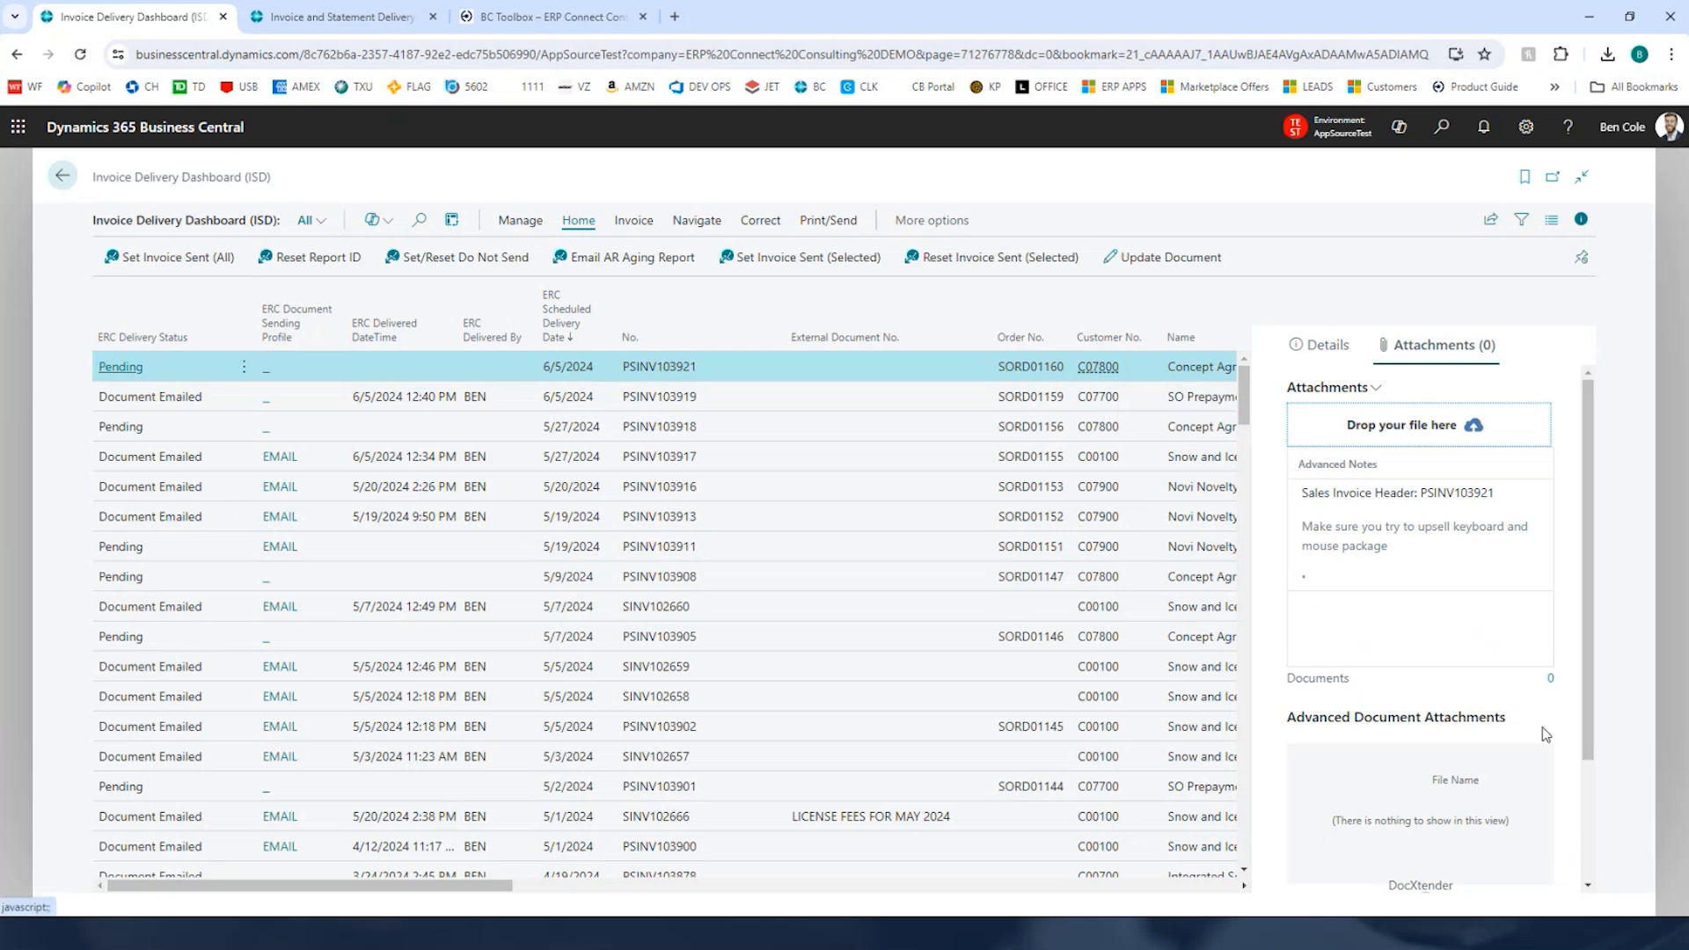
{"action": "left_click", "coordinate": [1554, 681]}
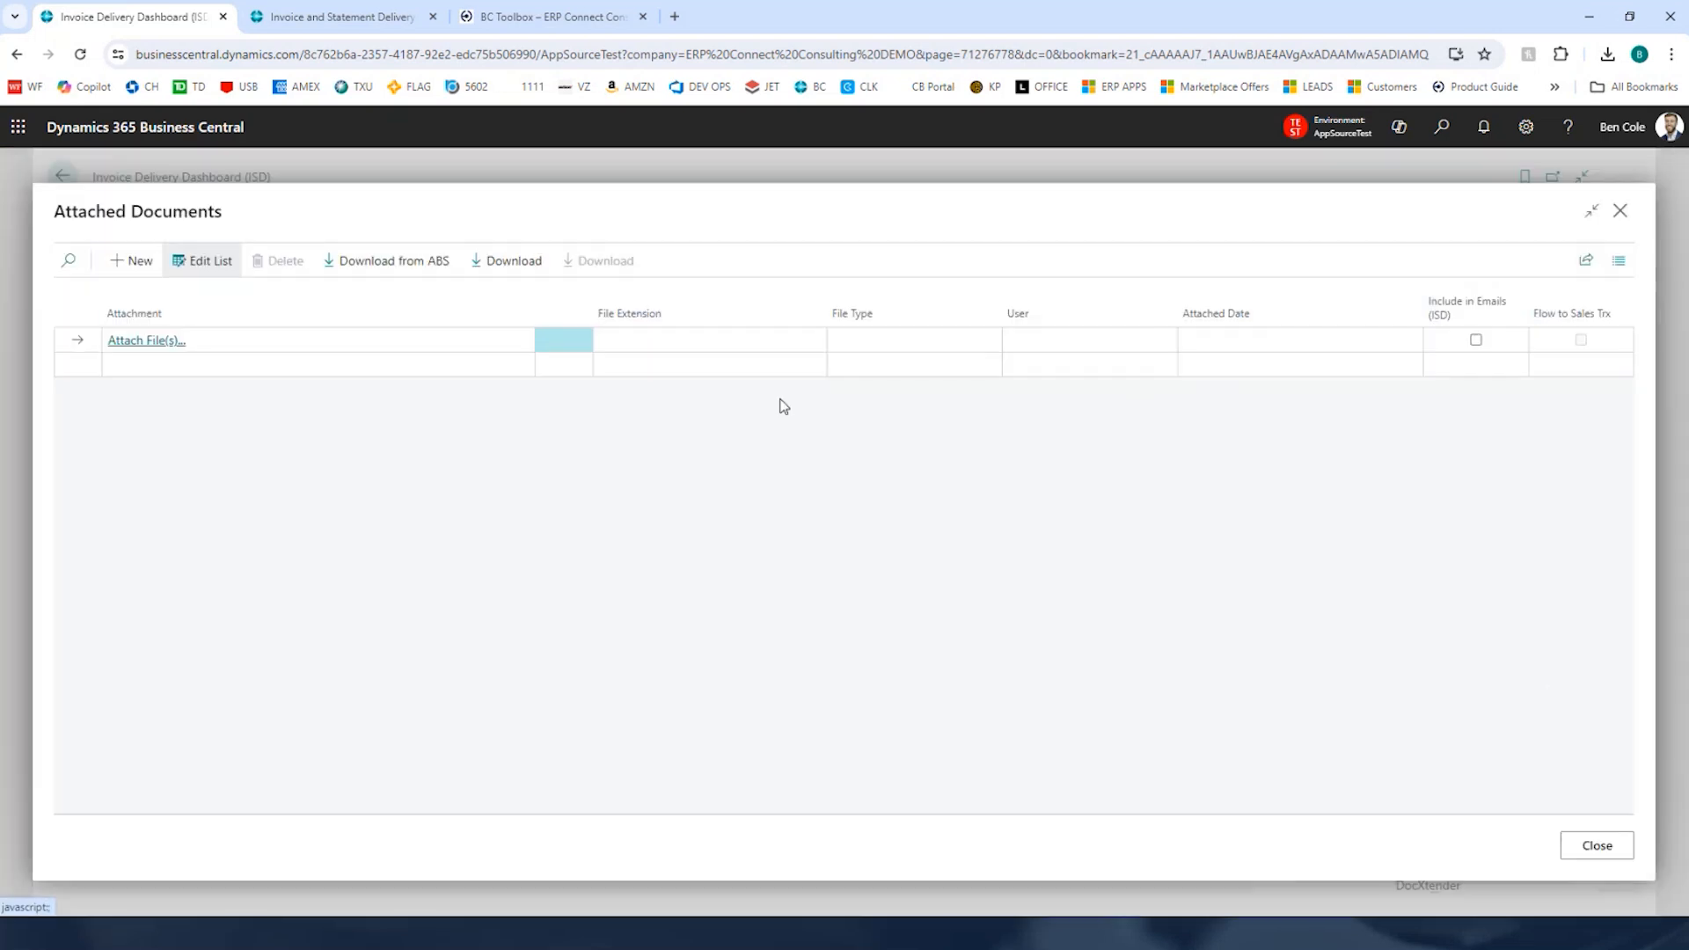
{"action": "left_click", "coordinate": [170, 344]}
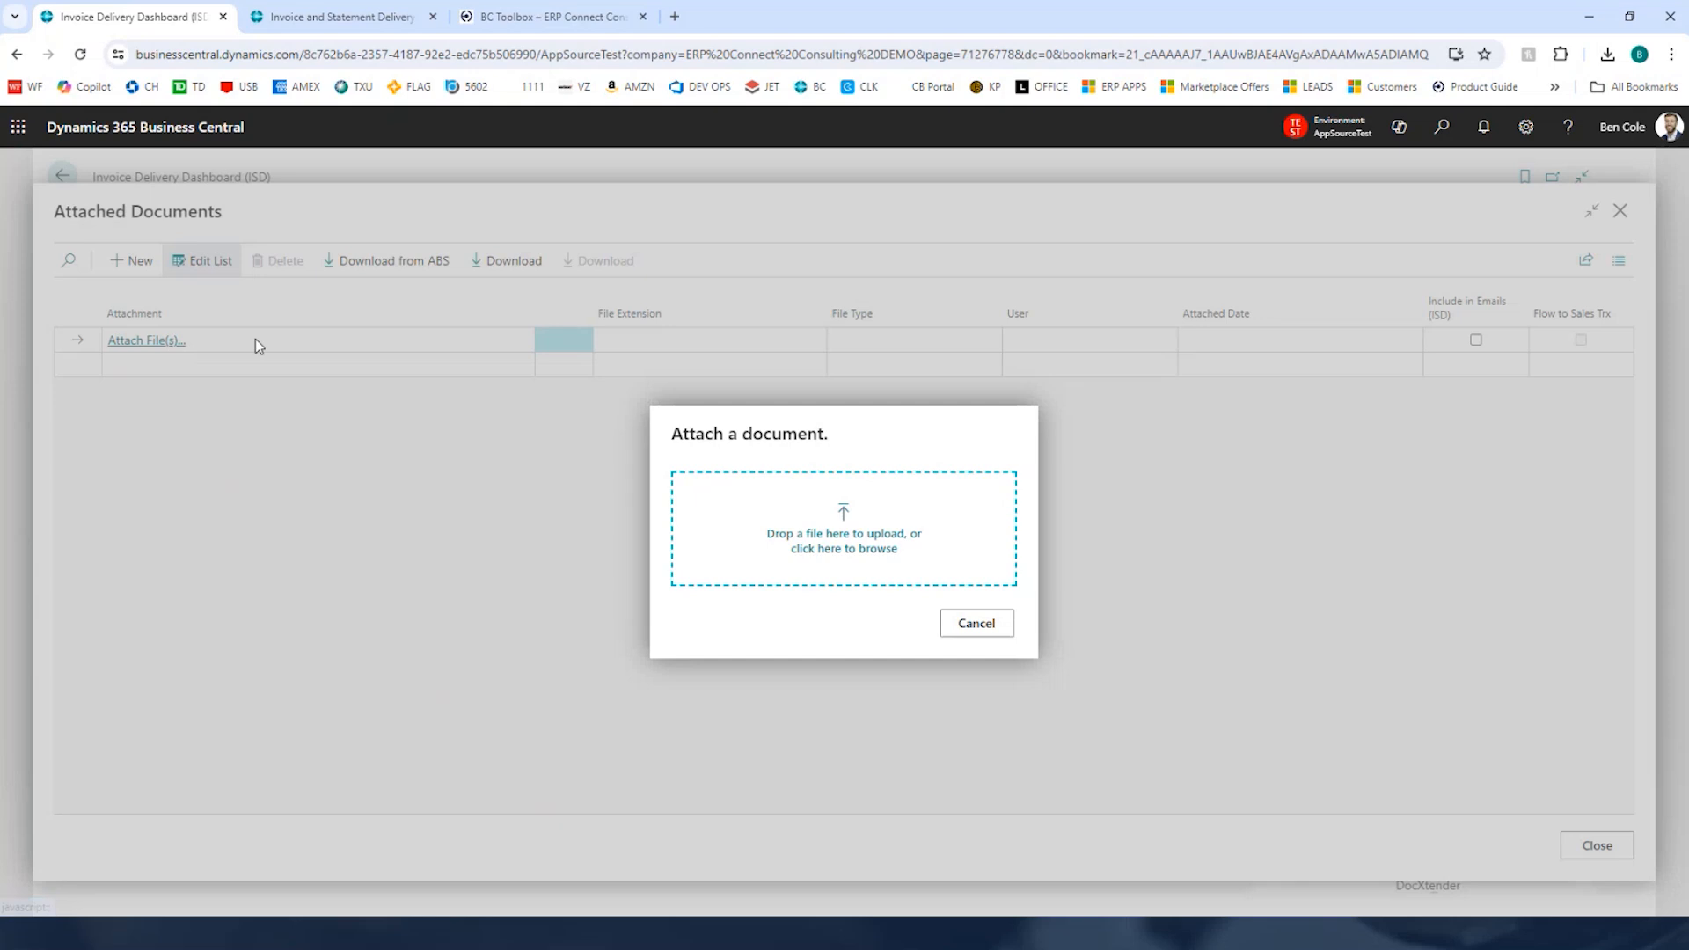
{"action": "left_click", "coordinate": [805, 519]}
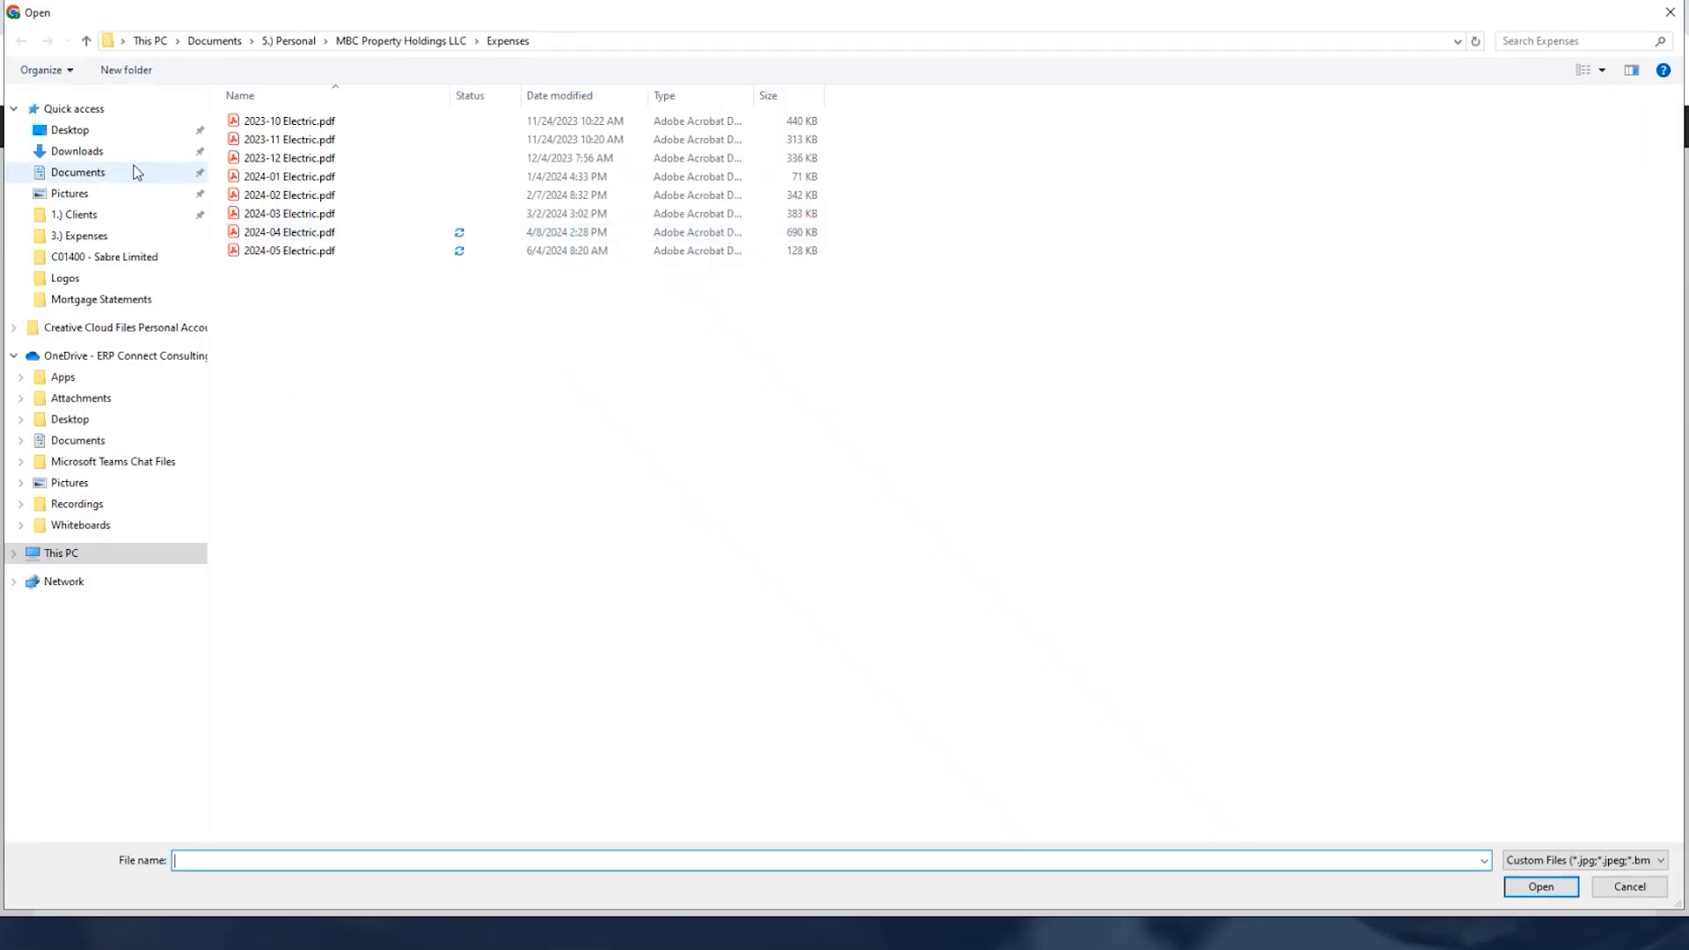
{"action": "left_click", "coordinate": [127, 152]}
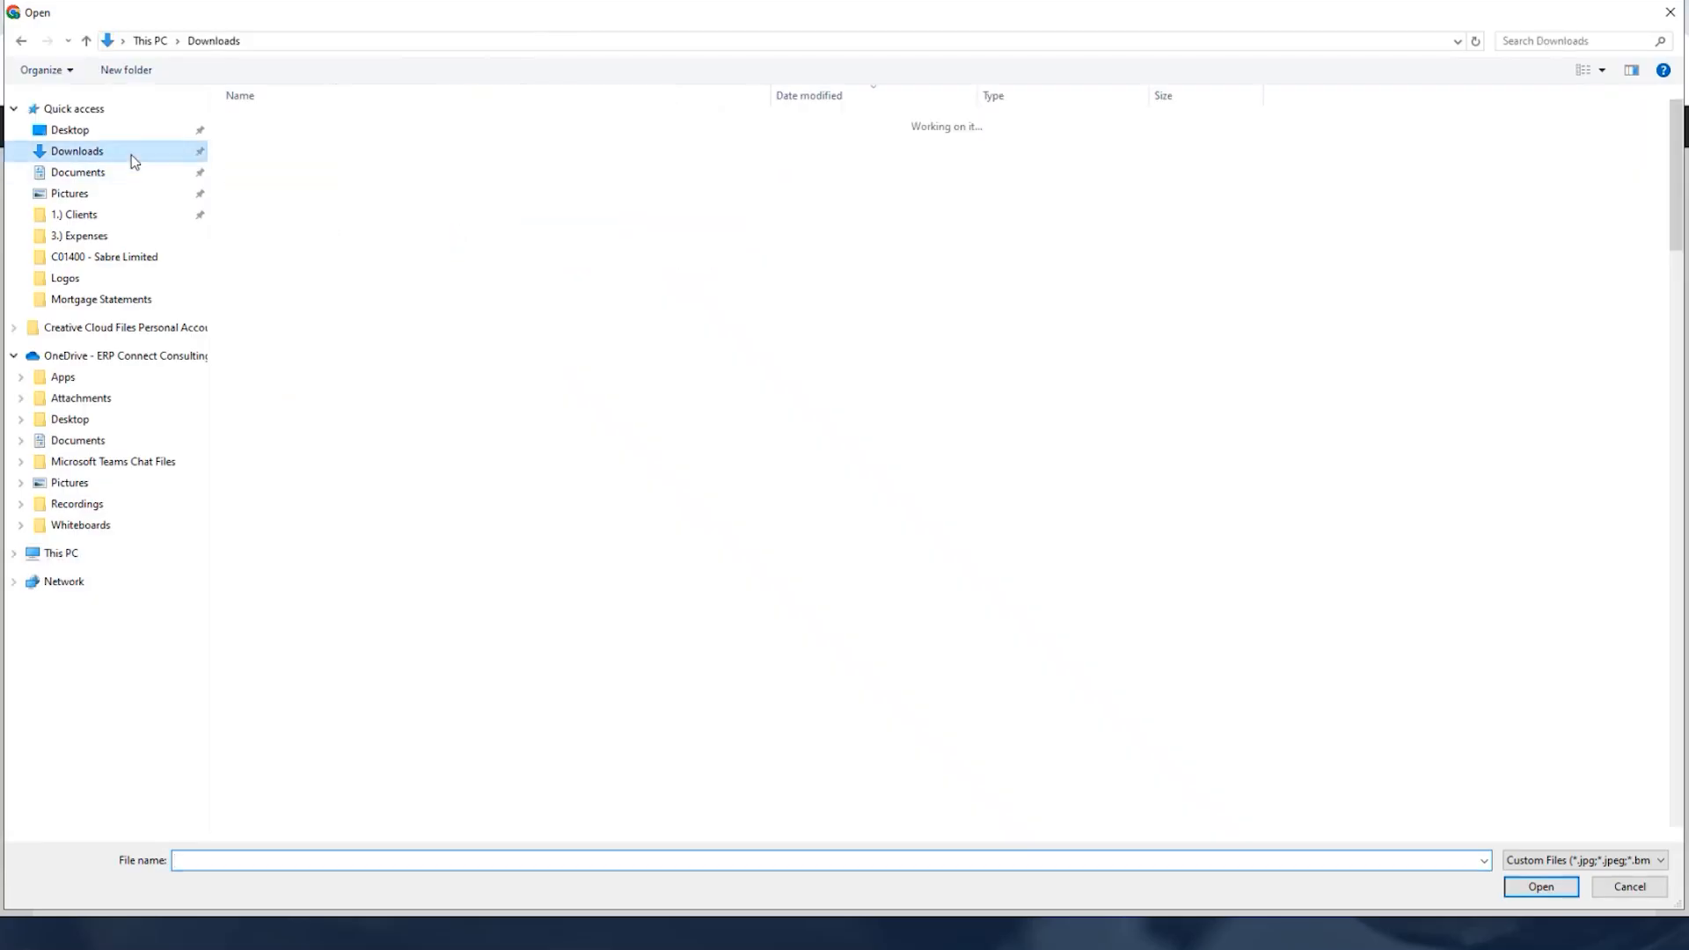
{"action": "double_click", "coordinate": [376, 150]}
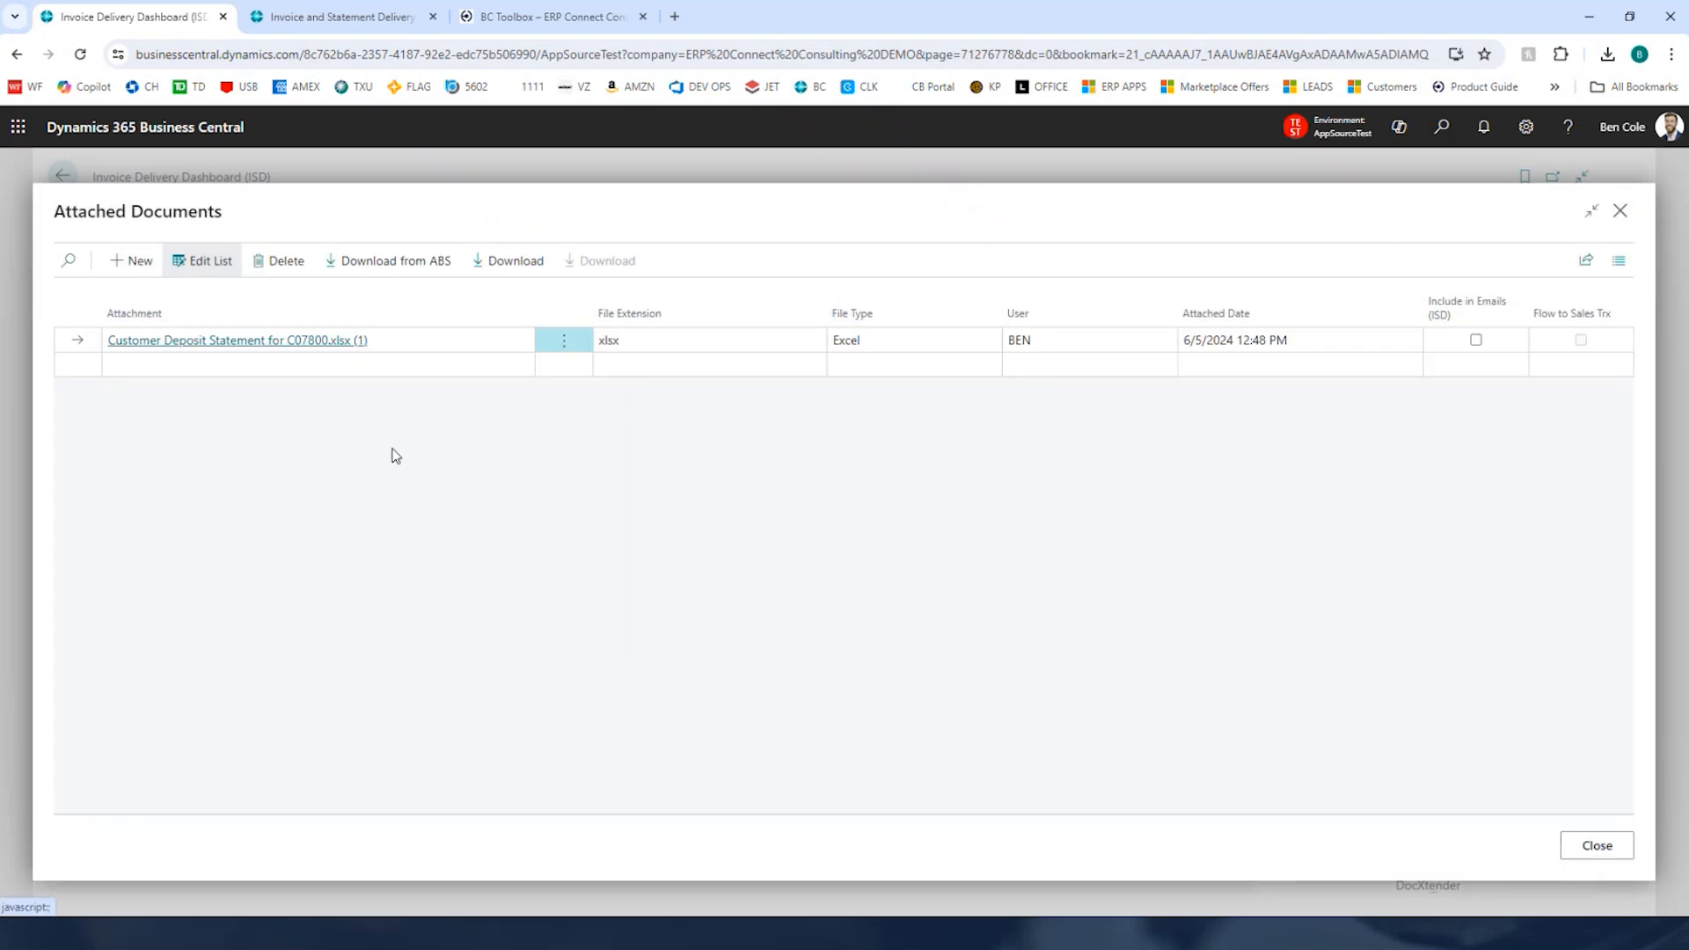
{"action": "left_click", "coordinate": [1476, 339]}
{"action": "left_click", "coordinate": [1612, 845]}
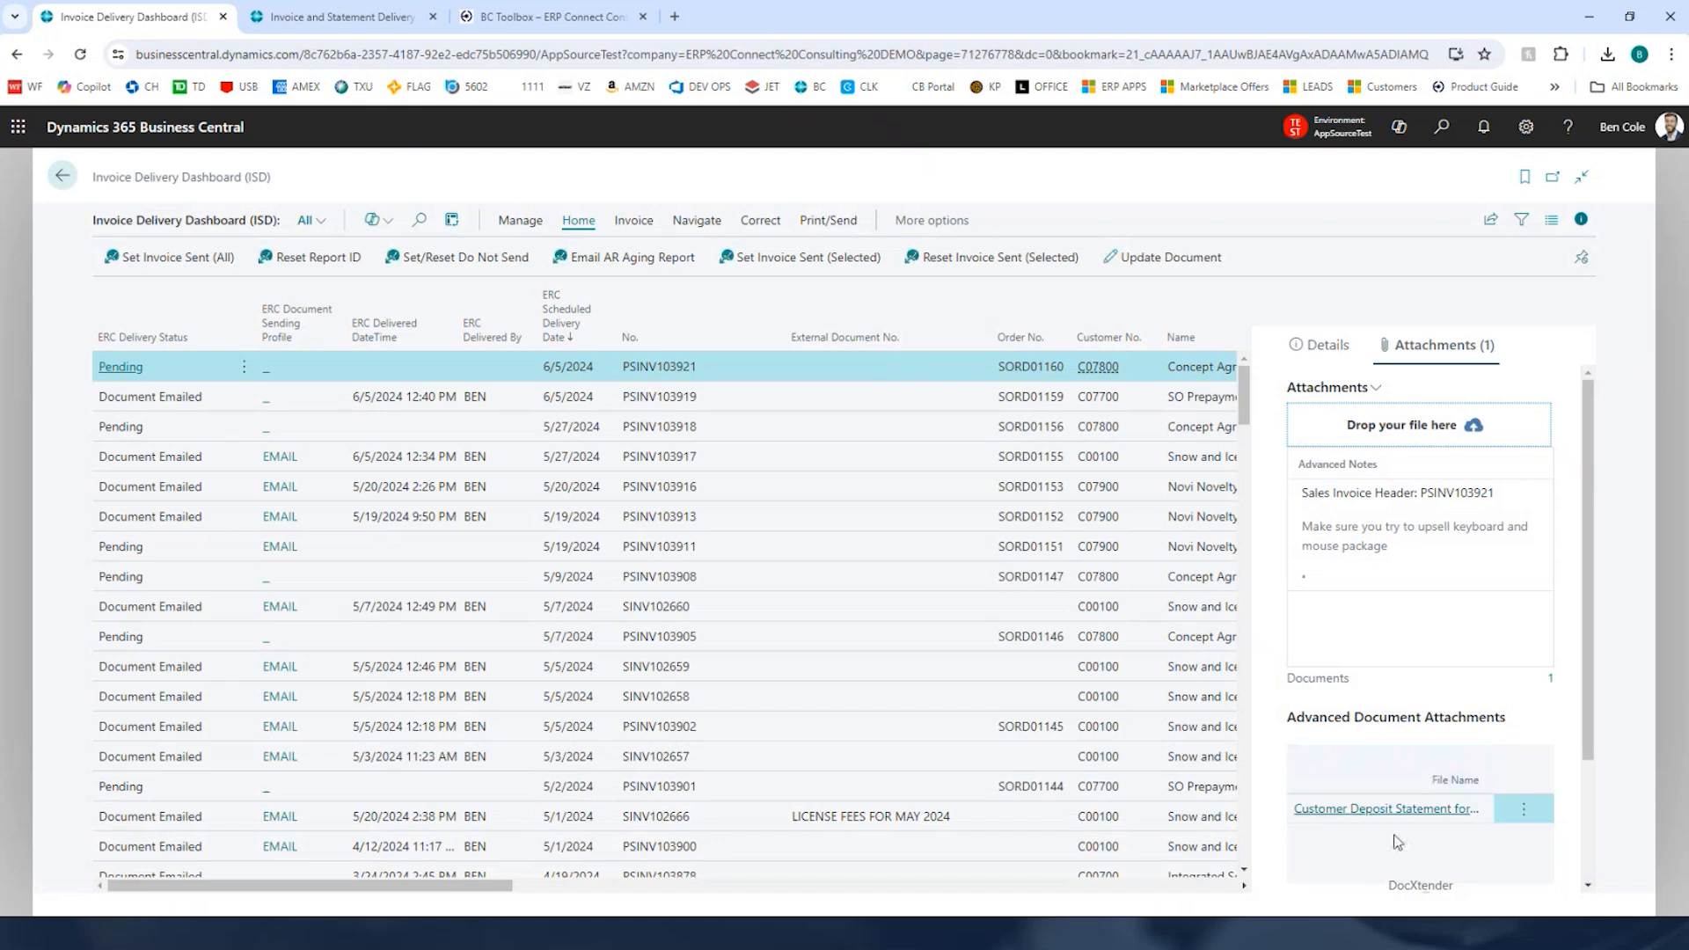
Step: Try to email the selected invoice PSINV103921 to the customer
{"action": "scroll", "coordinate": [1399, 686], "scroll_direction": "down", "scroll_amount": 2}
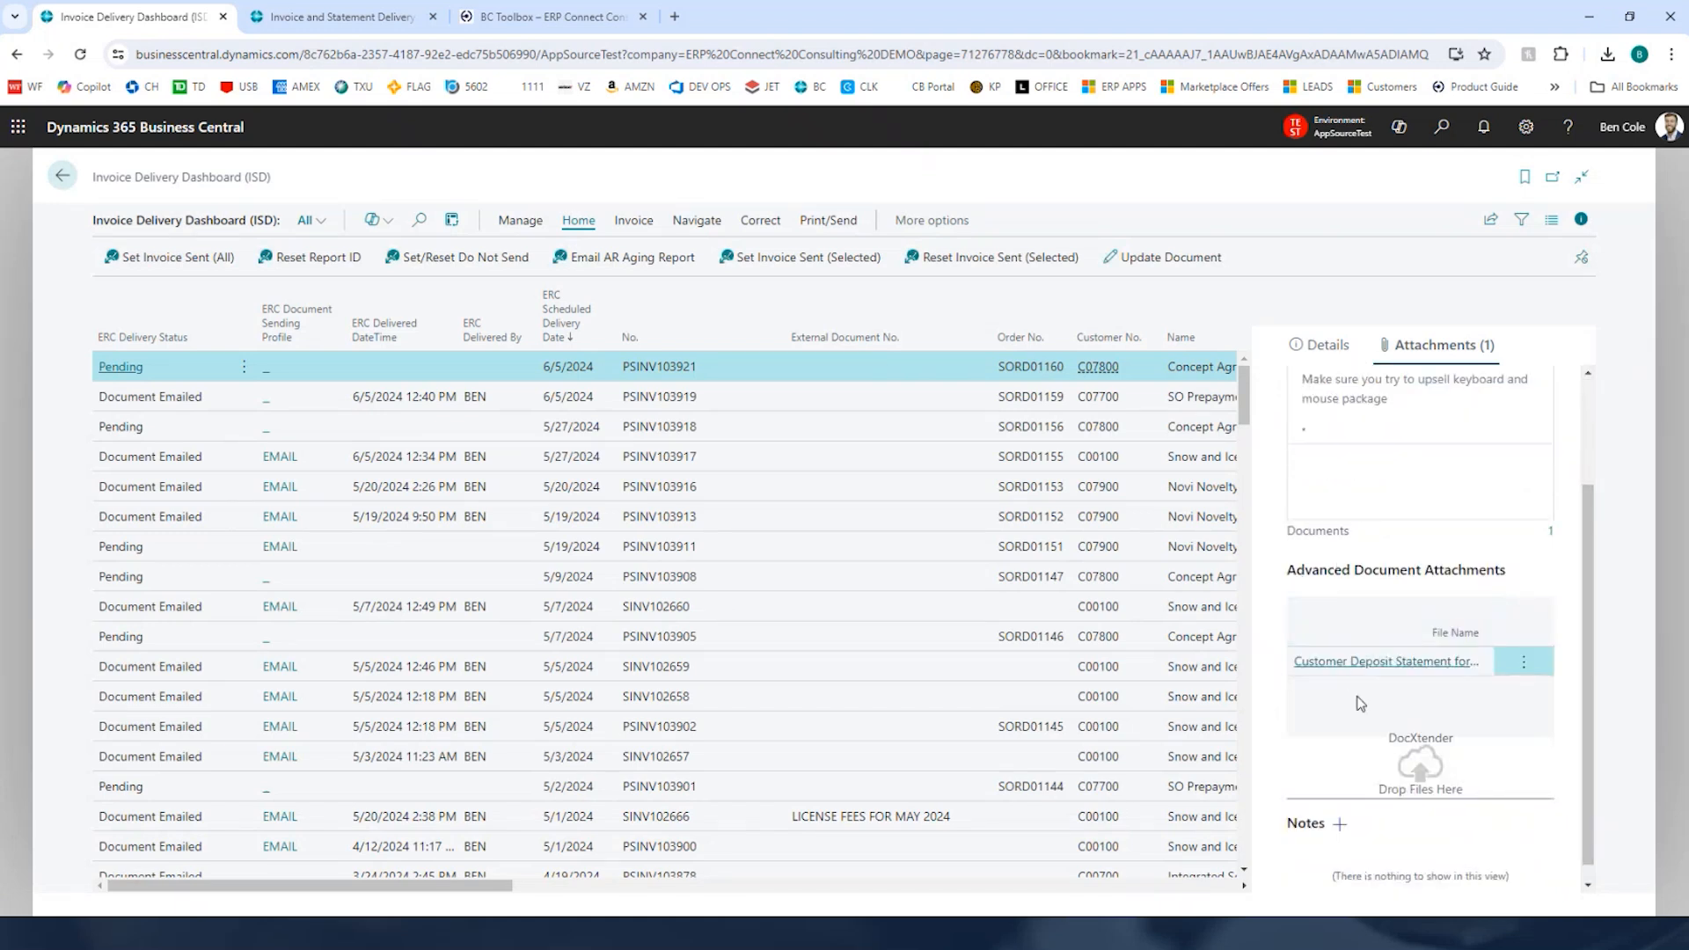
{"action": "scroll", "coordinate": [1355, 660], "scroll_direction": "up", "scroll_amount": 2}
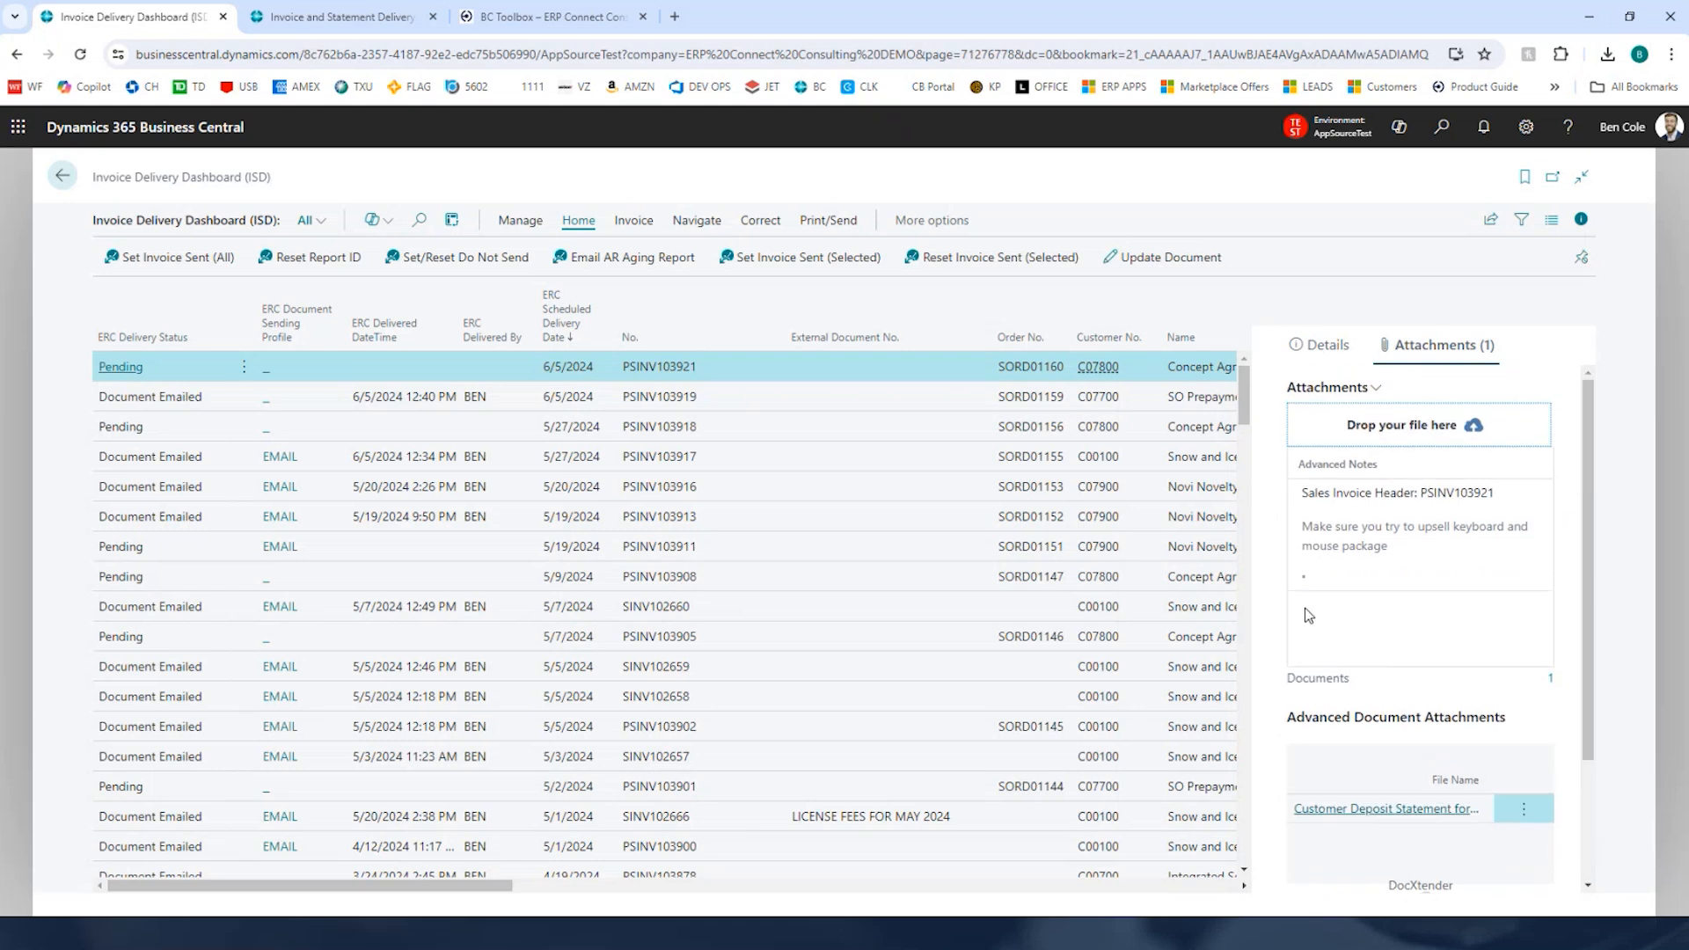
{"action": "left_click", "coordinate": [827, 220]}
{"action": "left_click", "coordinate": [218, 262]}
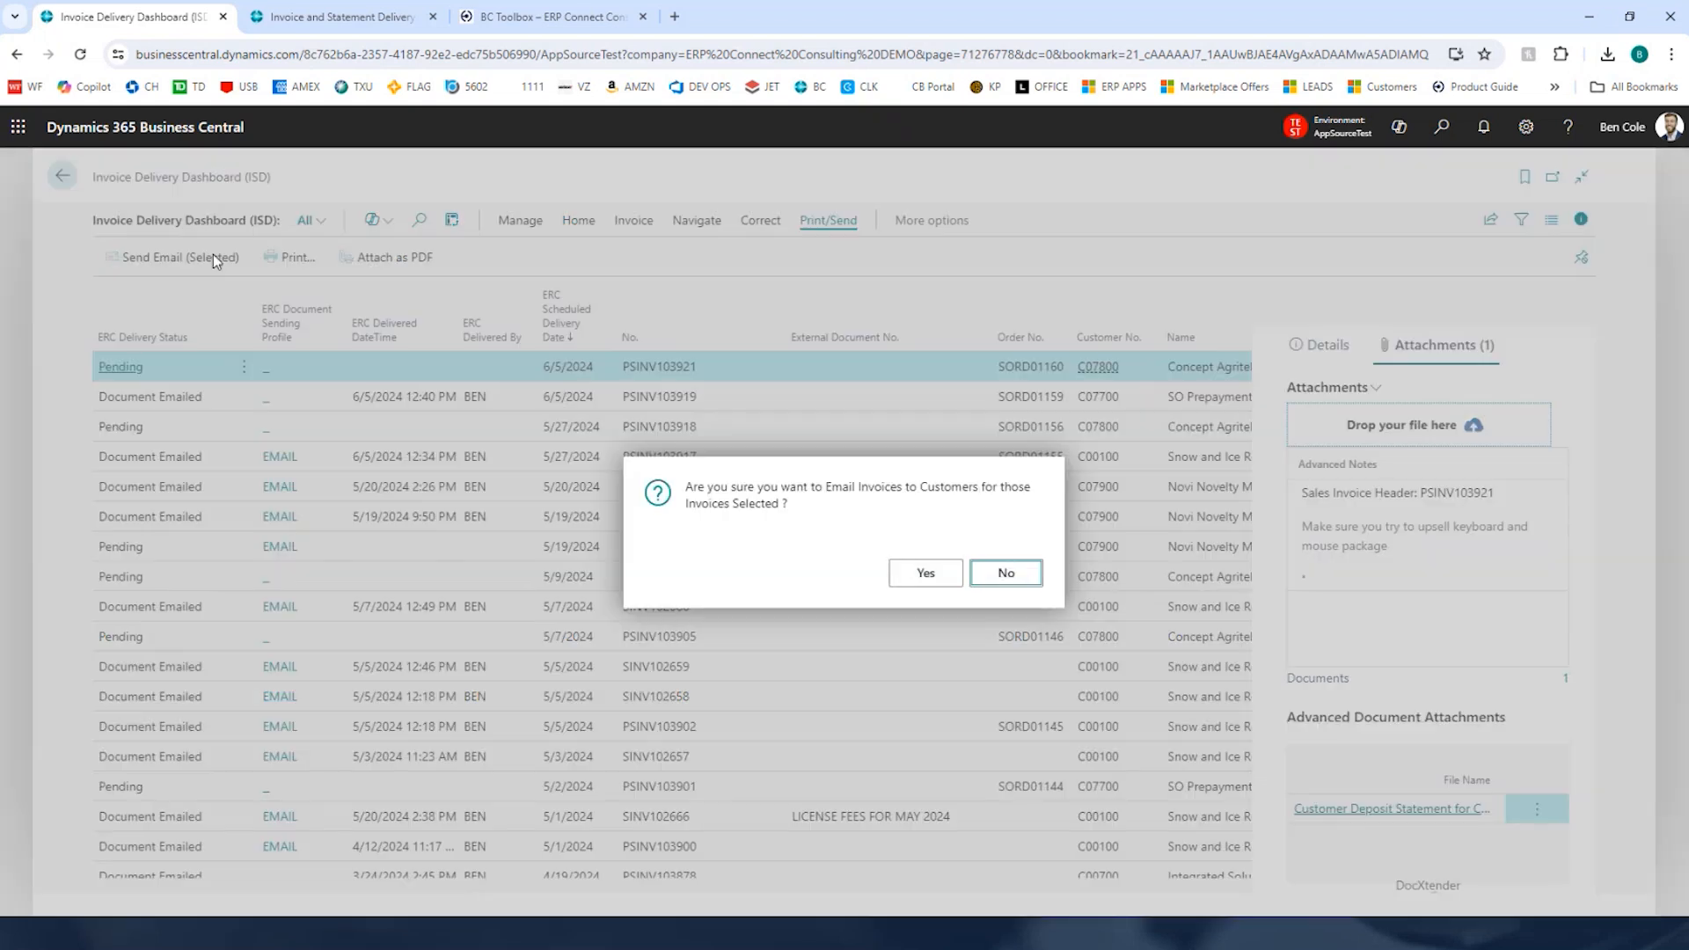
{"action": "left_click", "coordinate": [910, 574]}
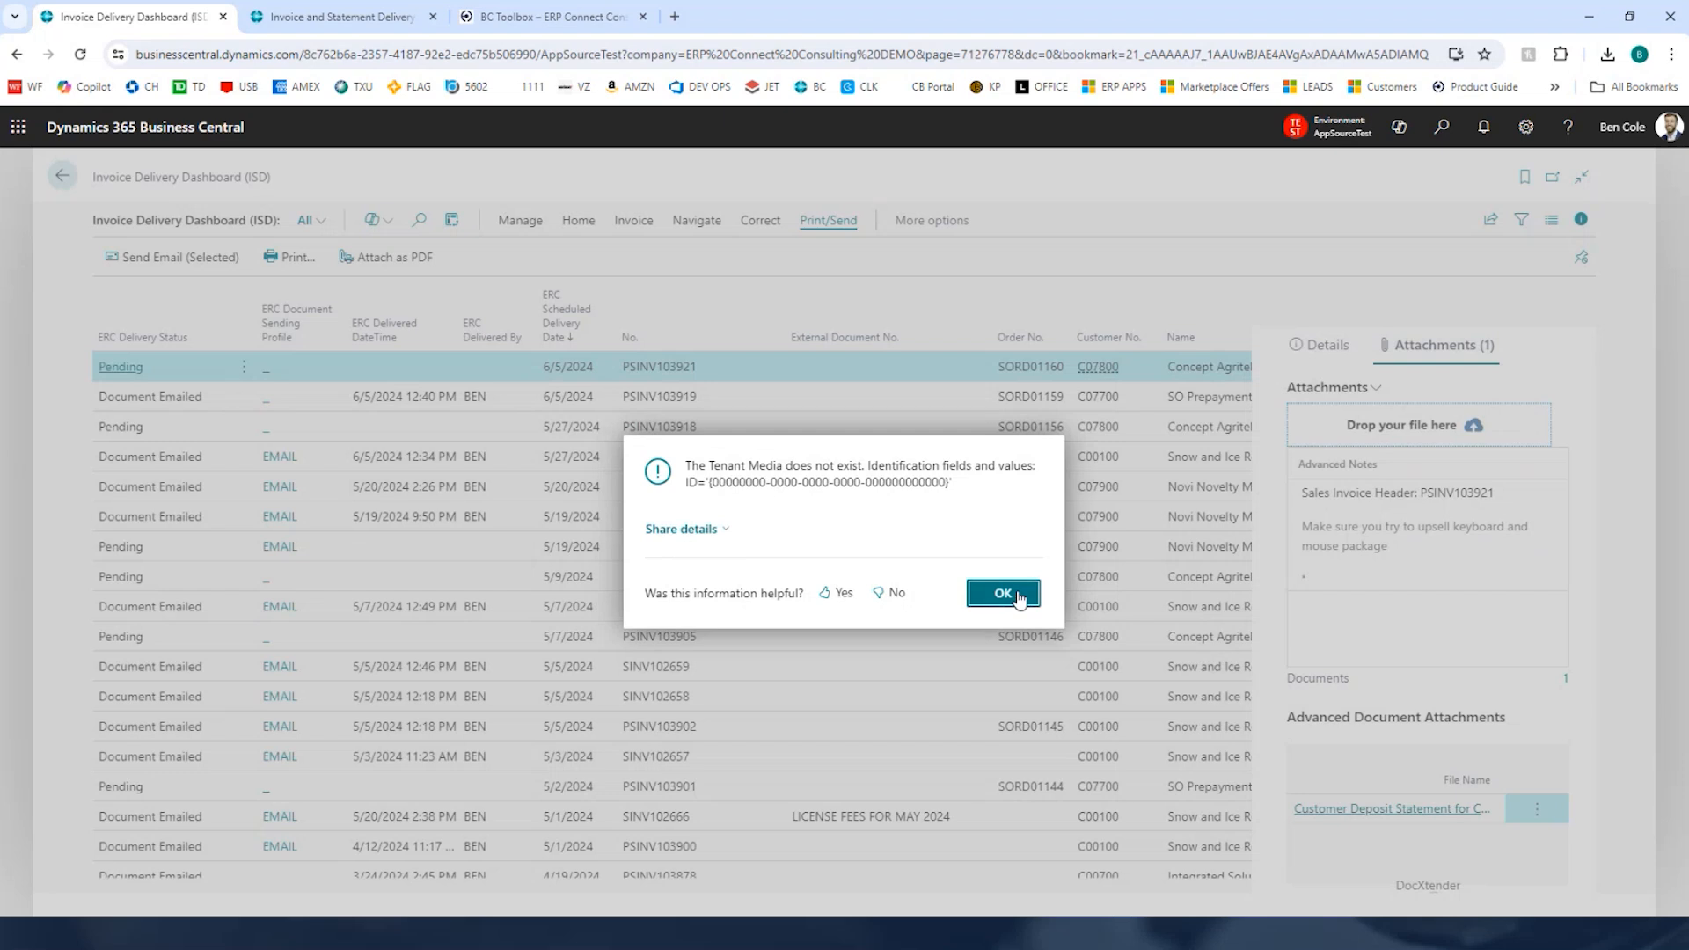
Step: Try again to email the selected invoice PSINV103921 to the customer
{"action": "left_click", "coordinate": [1003, 594]}
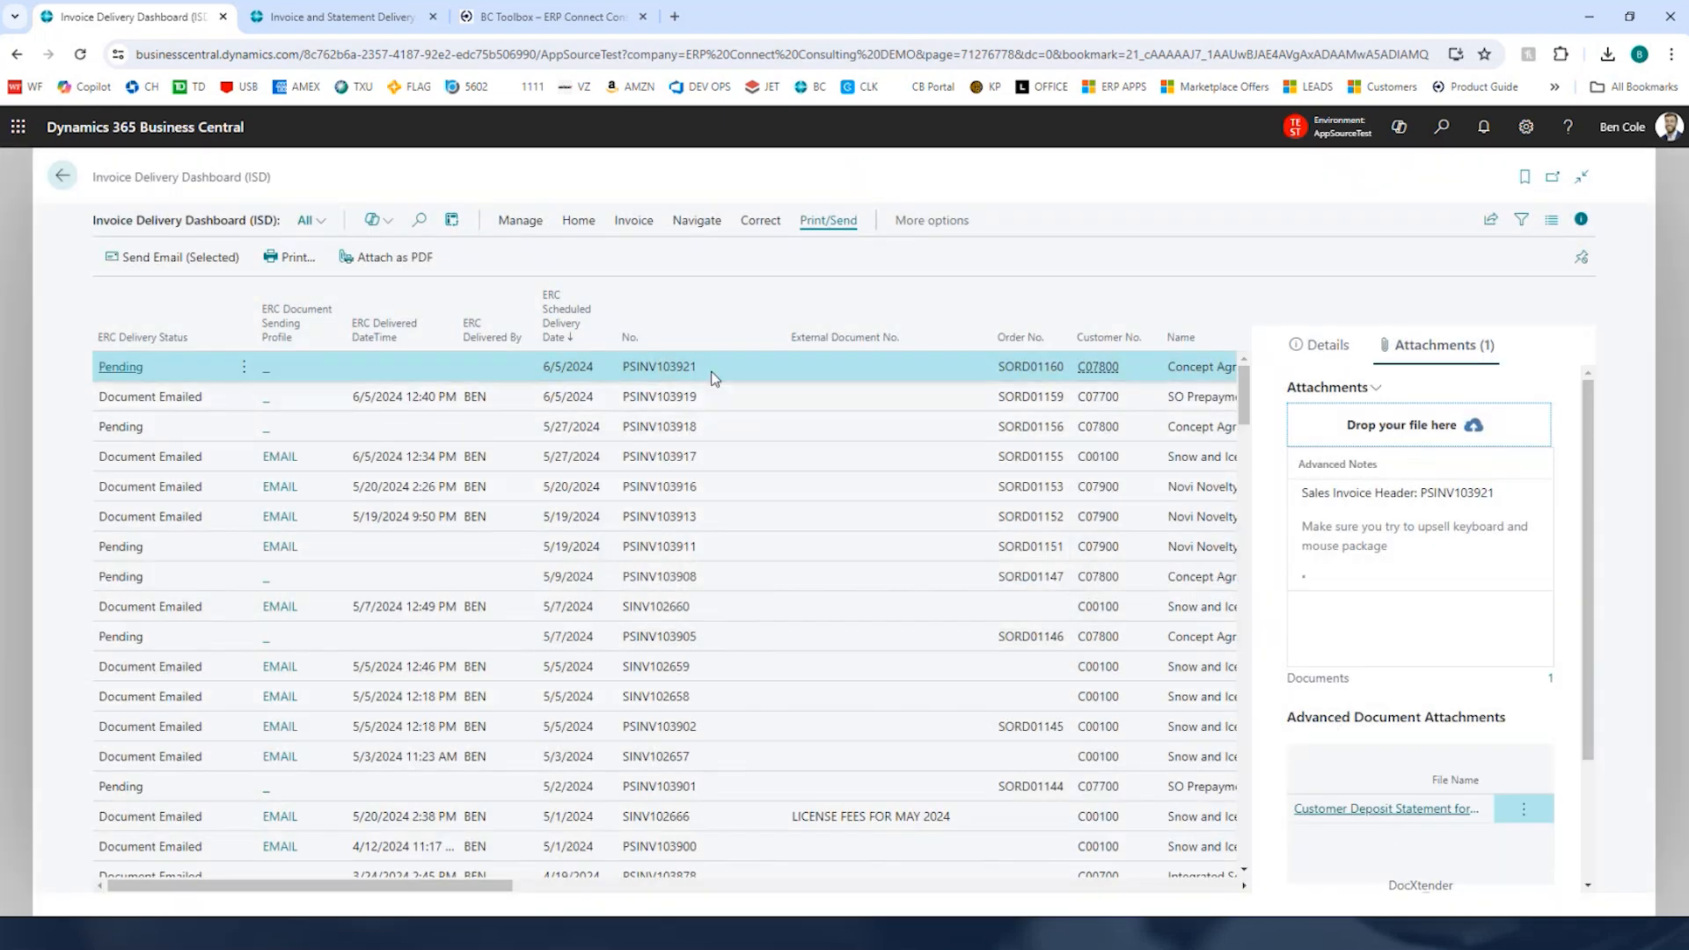
{"action": "left_click", "coordinate": [720, 403]}
{"action": "left_click", "coordinate": [635, 366]}
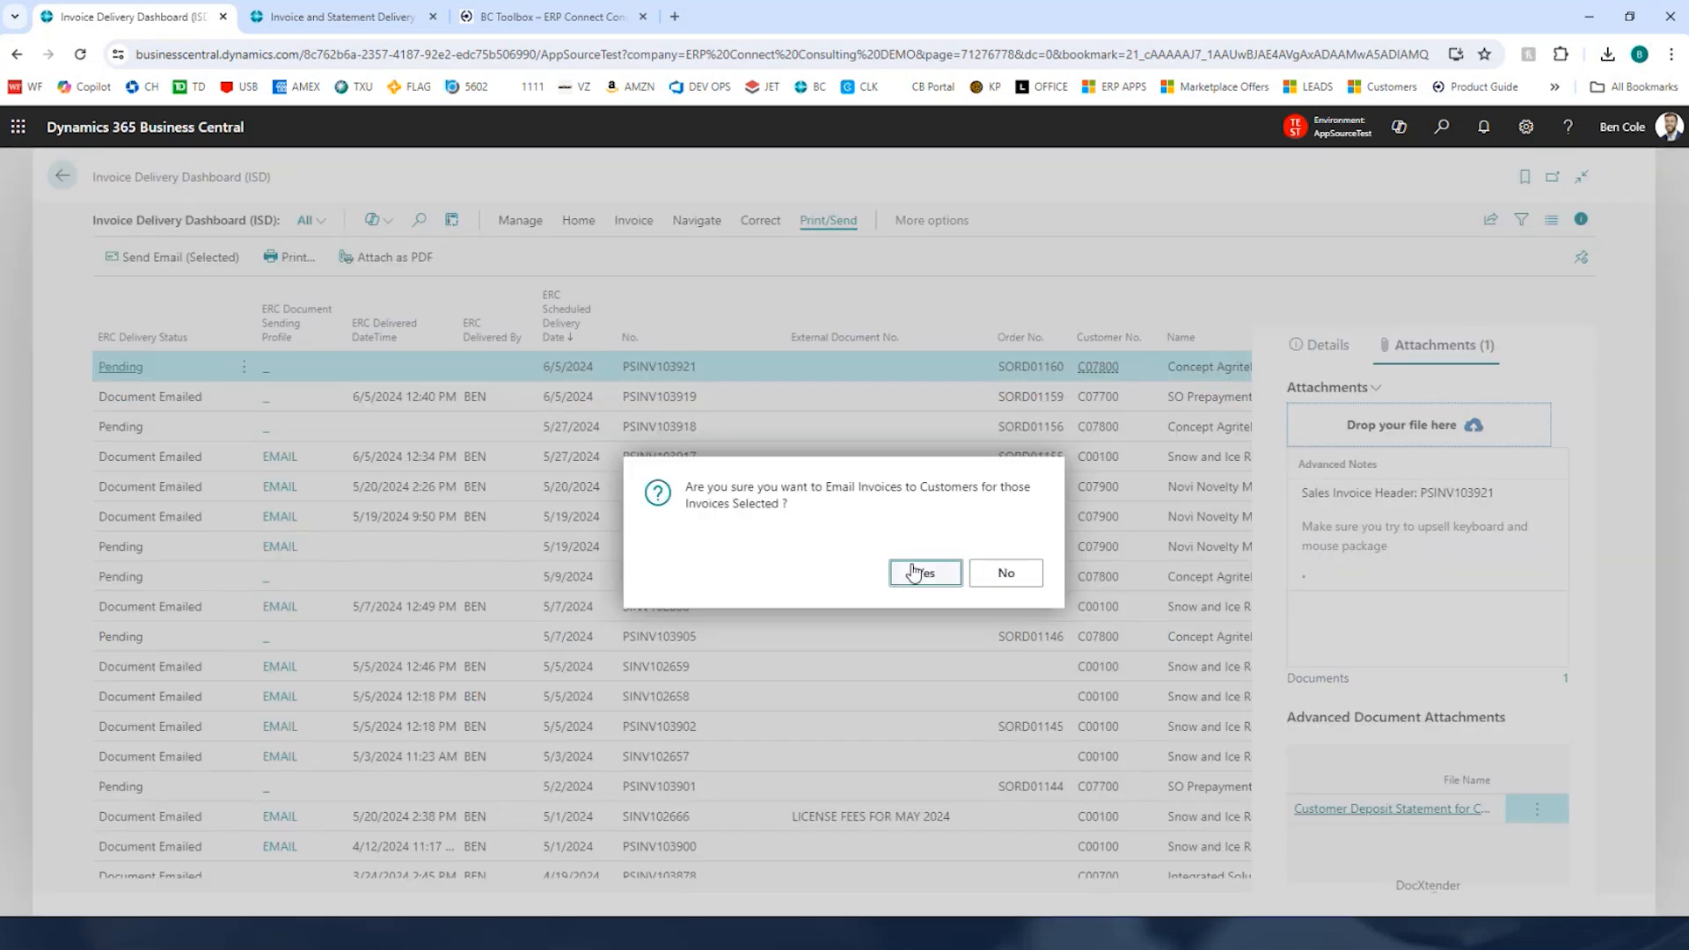
{"action": "left_click", "coordinate": [919, 573]}
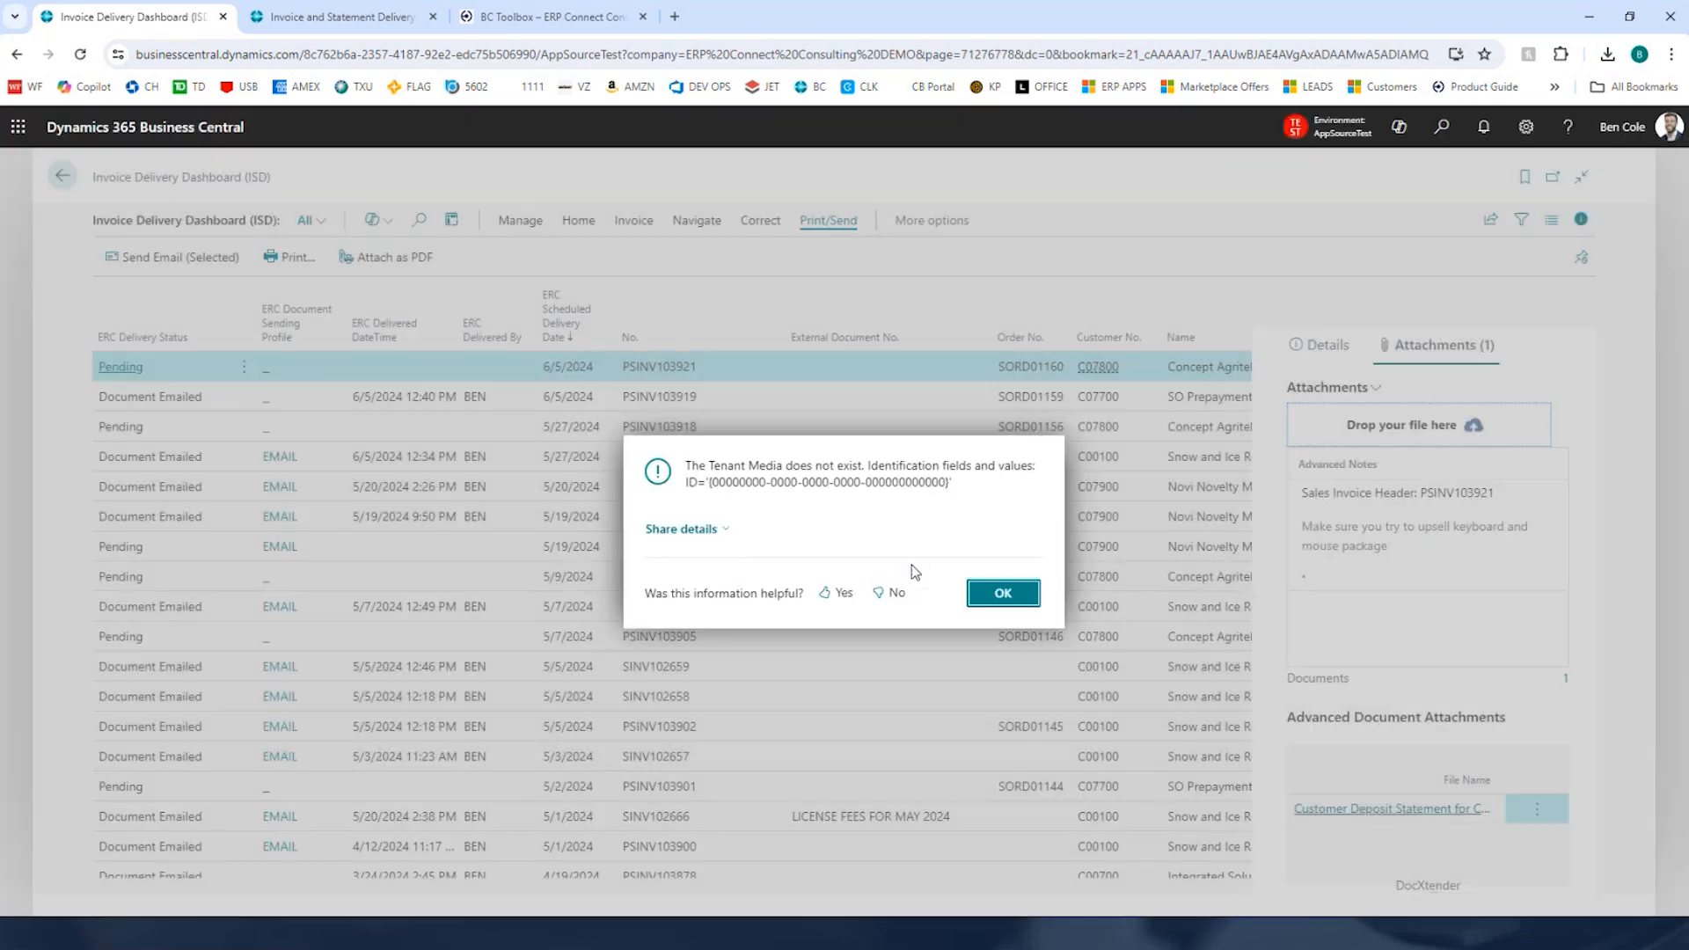
{"action": "left_click", "coordinate": [1021, 594]}
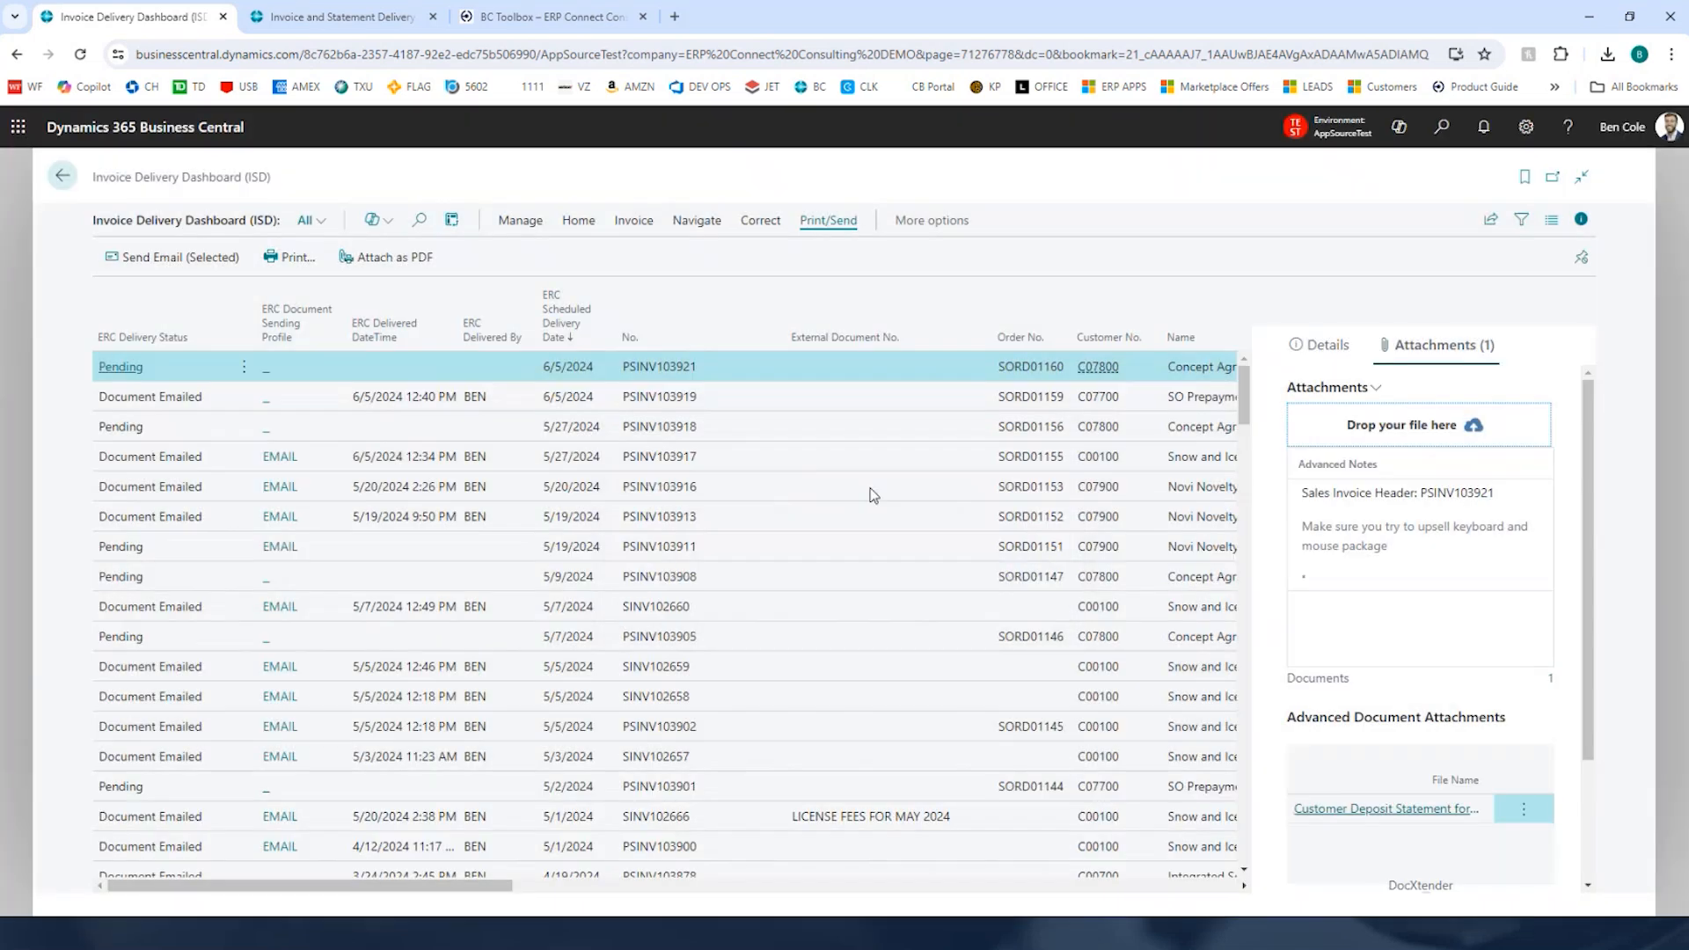
Step: Email invoice PSINV103919 to its customer
{"action": "left_click", "coordinate": [763, 405]}
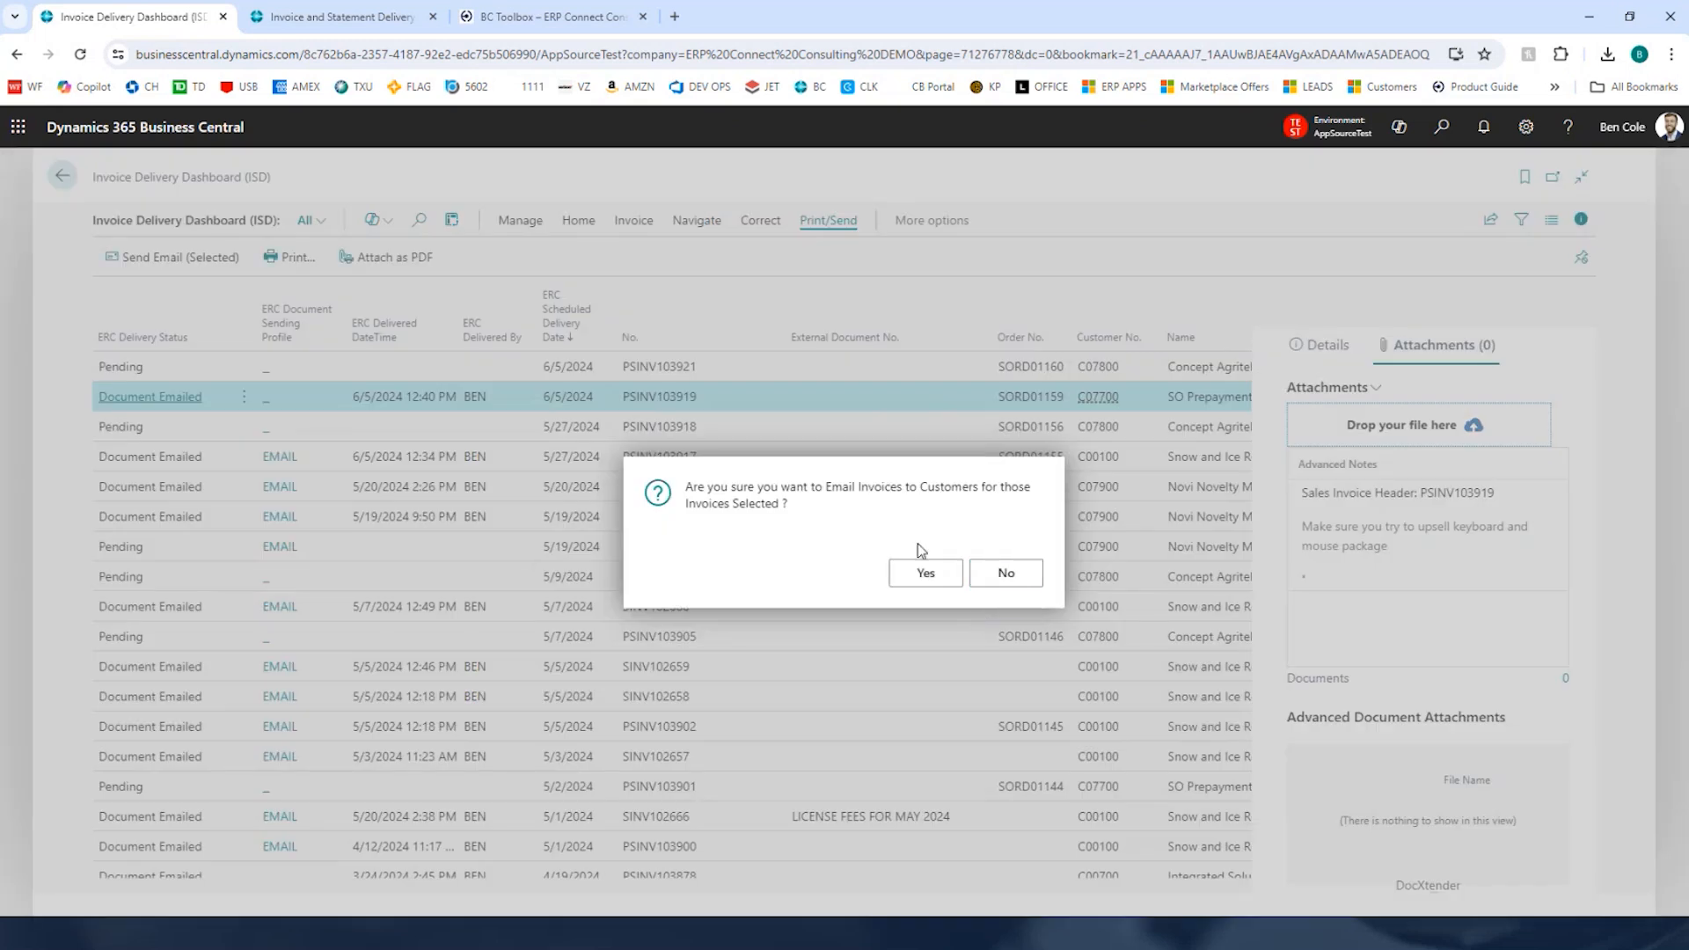
{"action": "left_click", "coordinate": [924, 572]}
{"action": "left_click", "coordinate": [926, 573]}
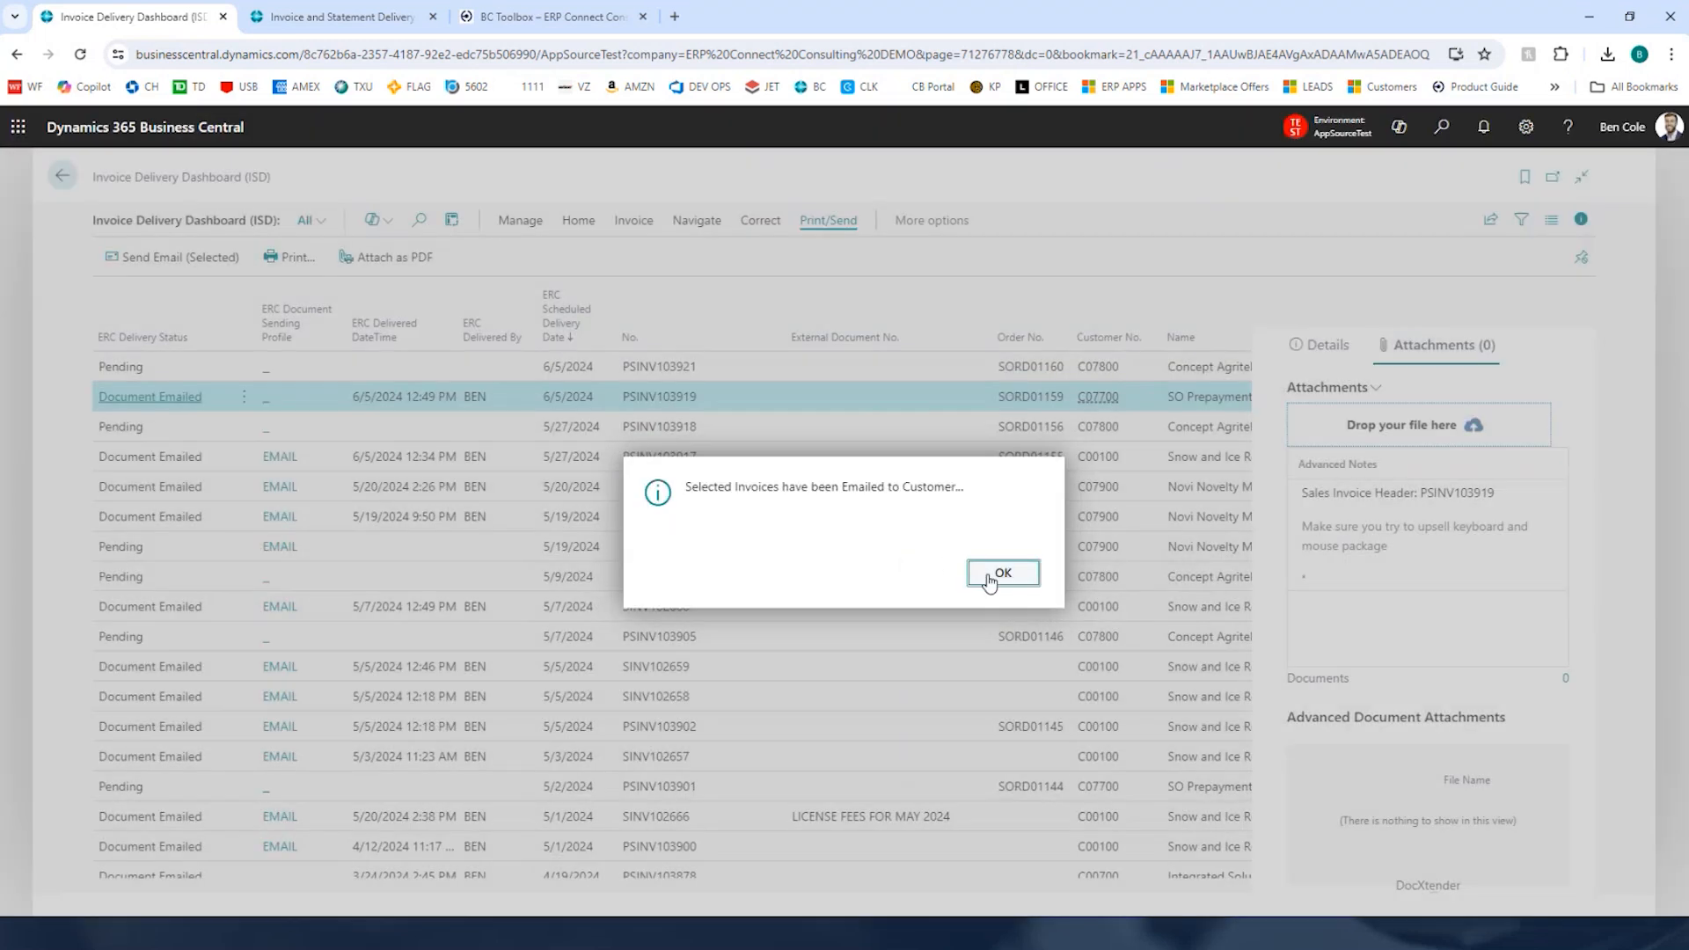
{"action": "left_click", "coordinate": [1002, 573]}
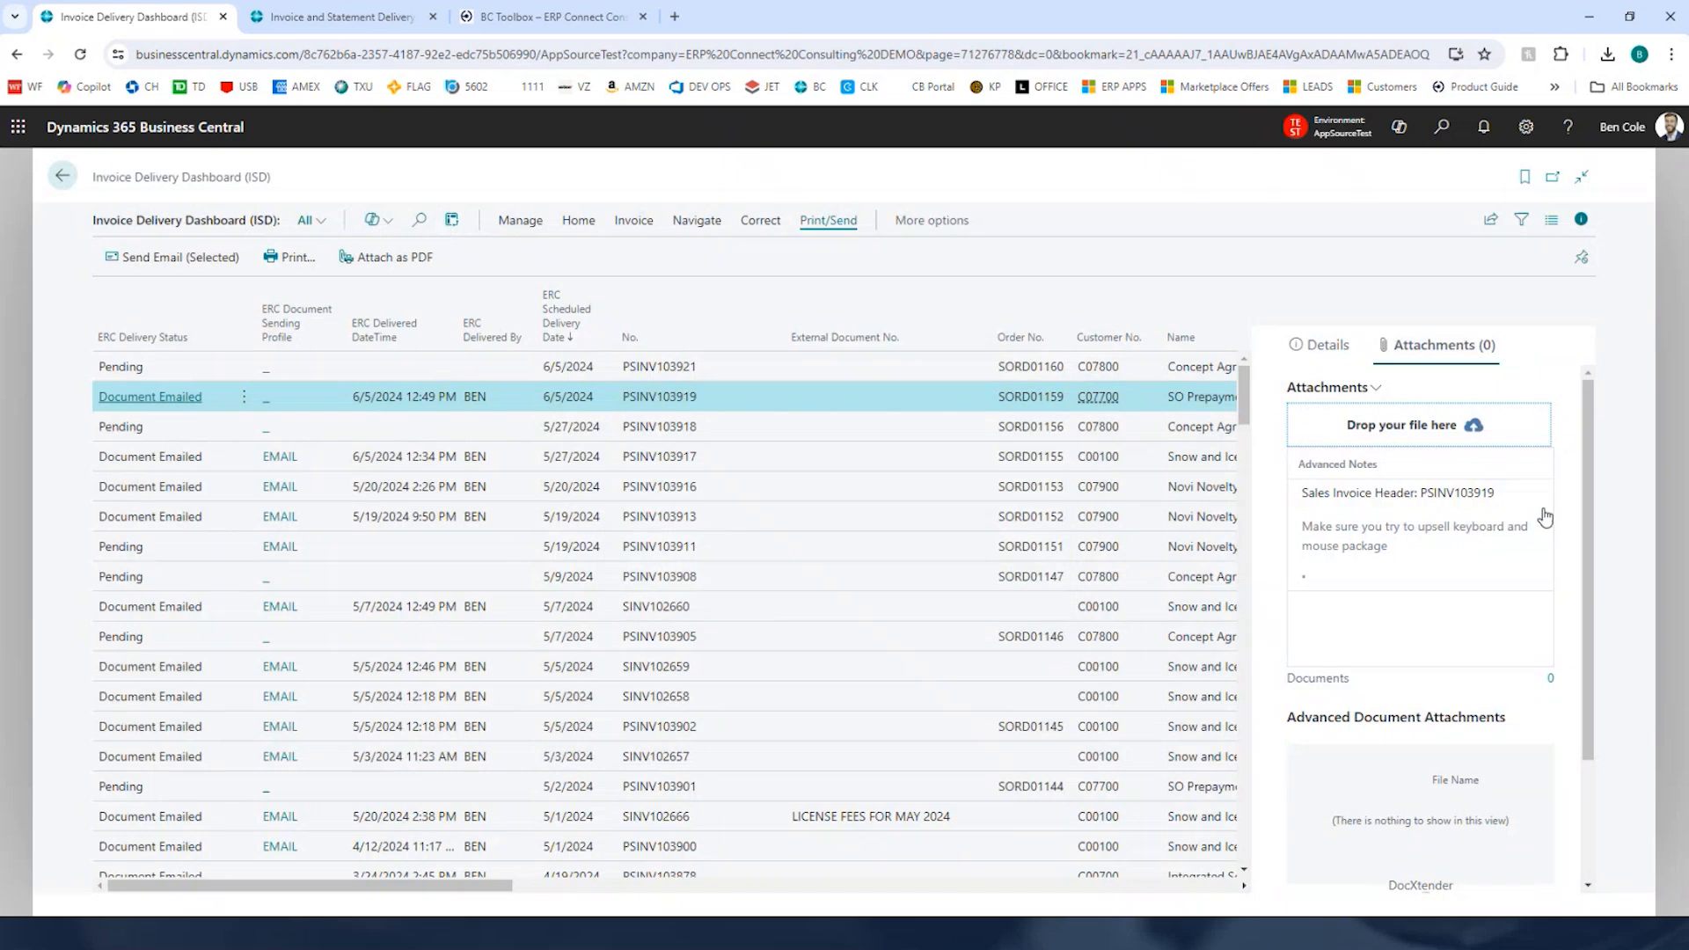
Step: Attach Distribution-Control-Center-Setup-and-User-Guide.pdf from Downloads to invoice PSINV103919 and include it in emails
{"action": "left_click", "coordinate": [1550, 686]}
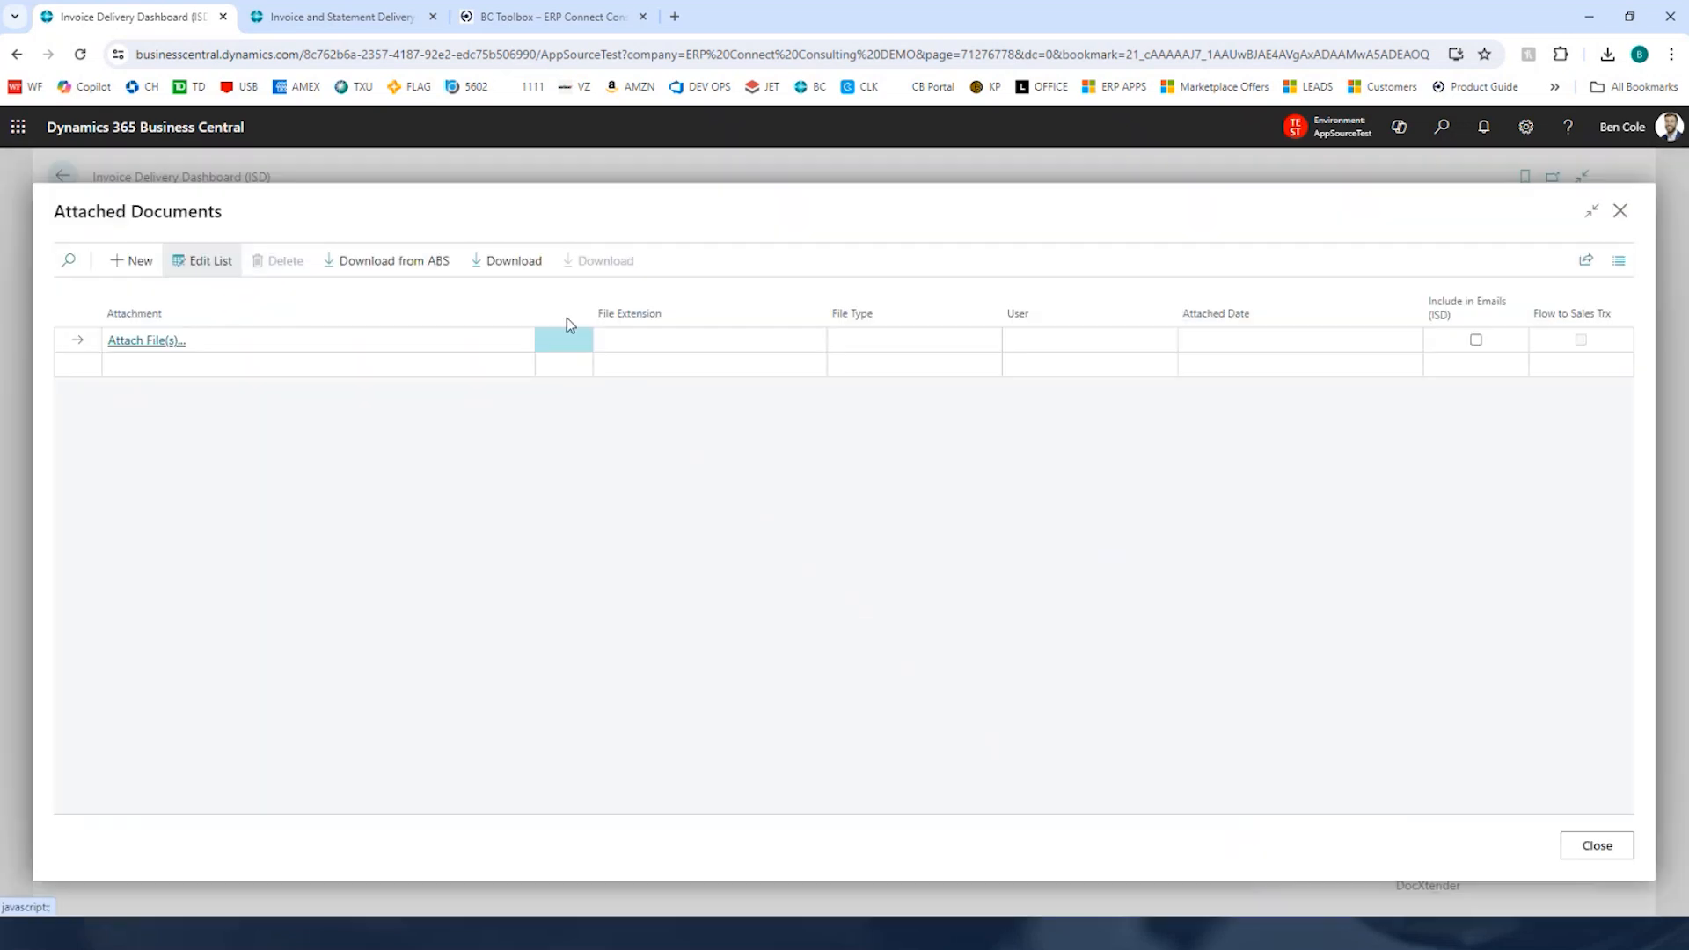
{"action": "left_click", "coordinate": [181, 342]}
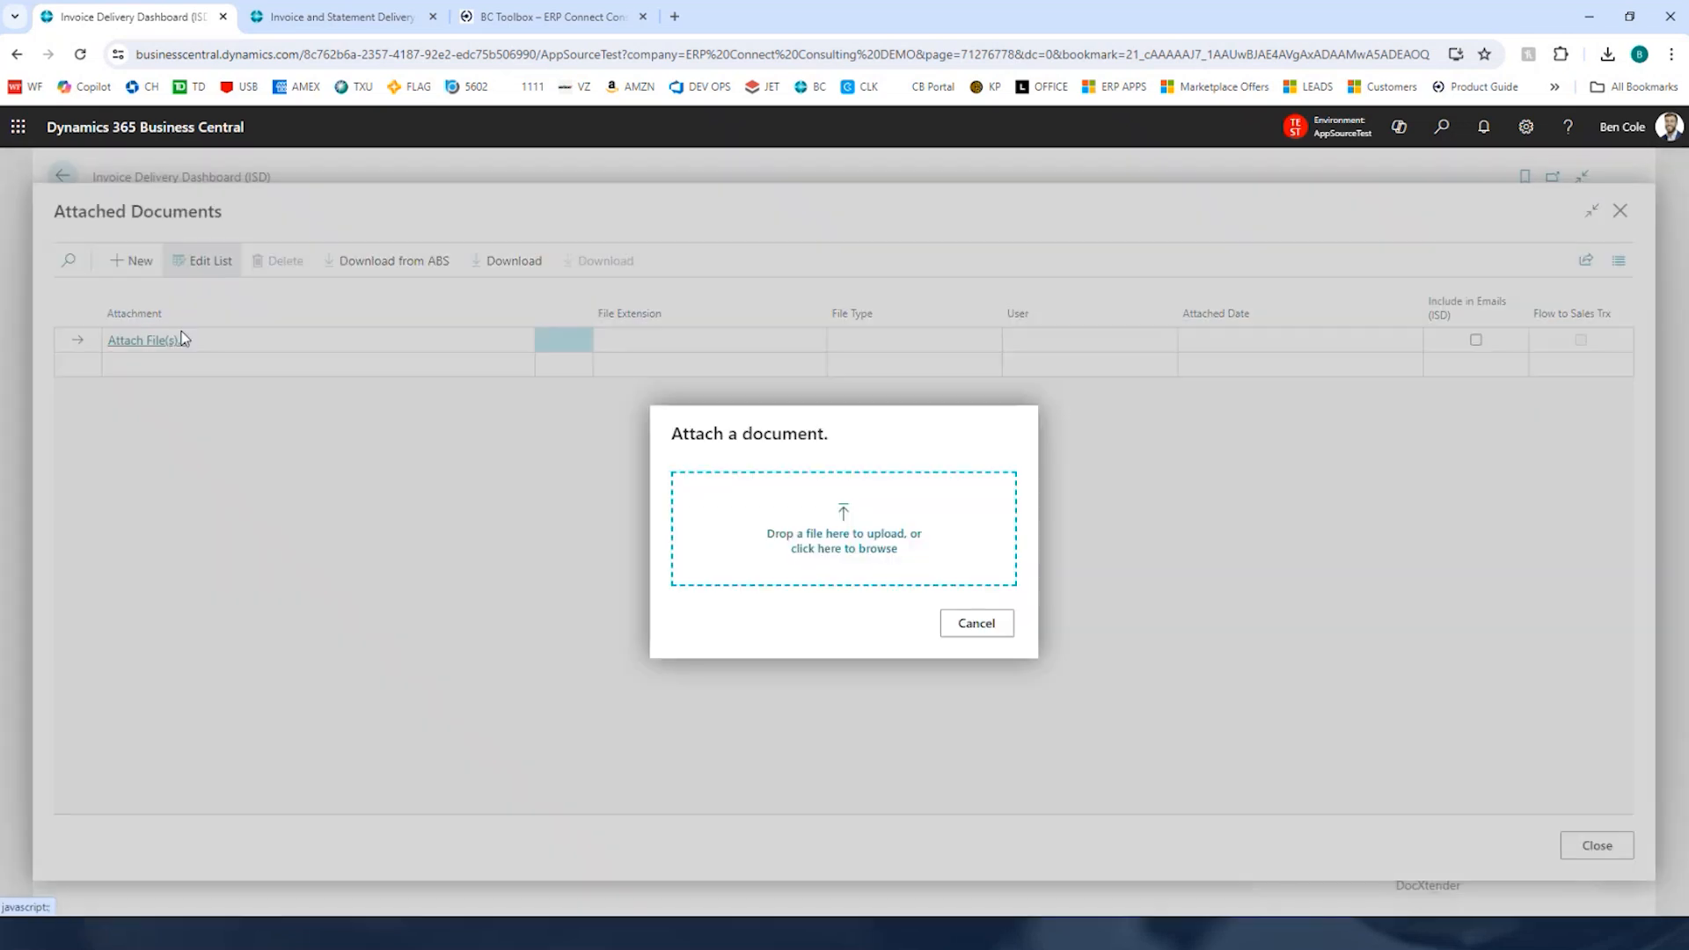
{"action": "left_click", "coordinate": [862, 552]}
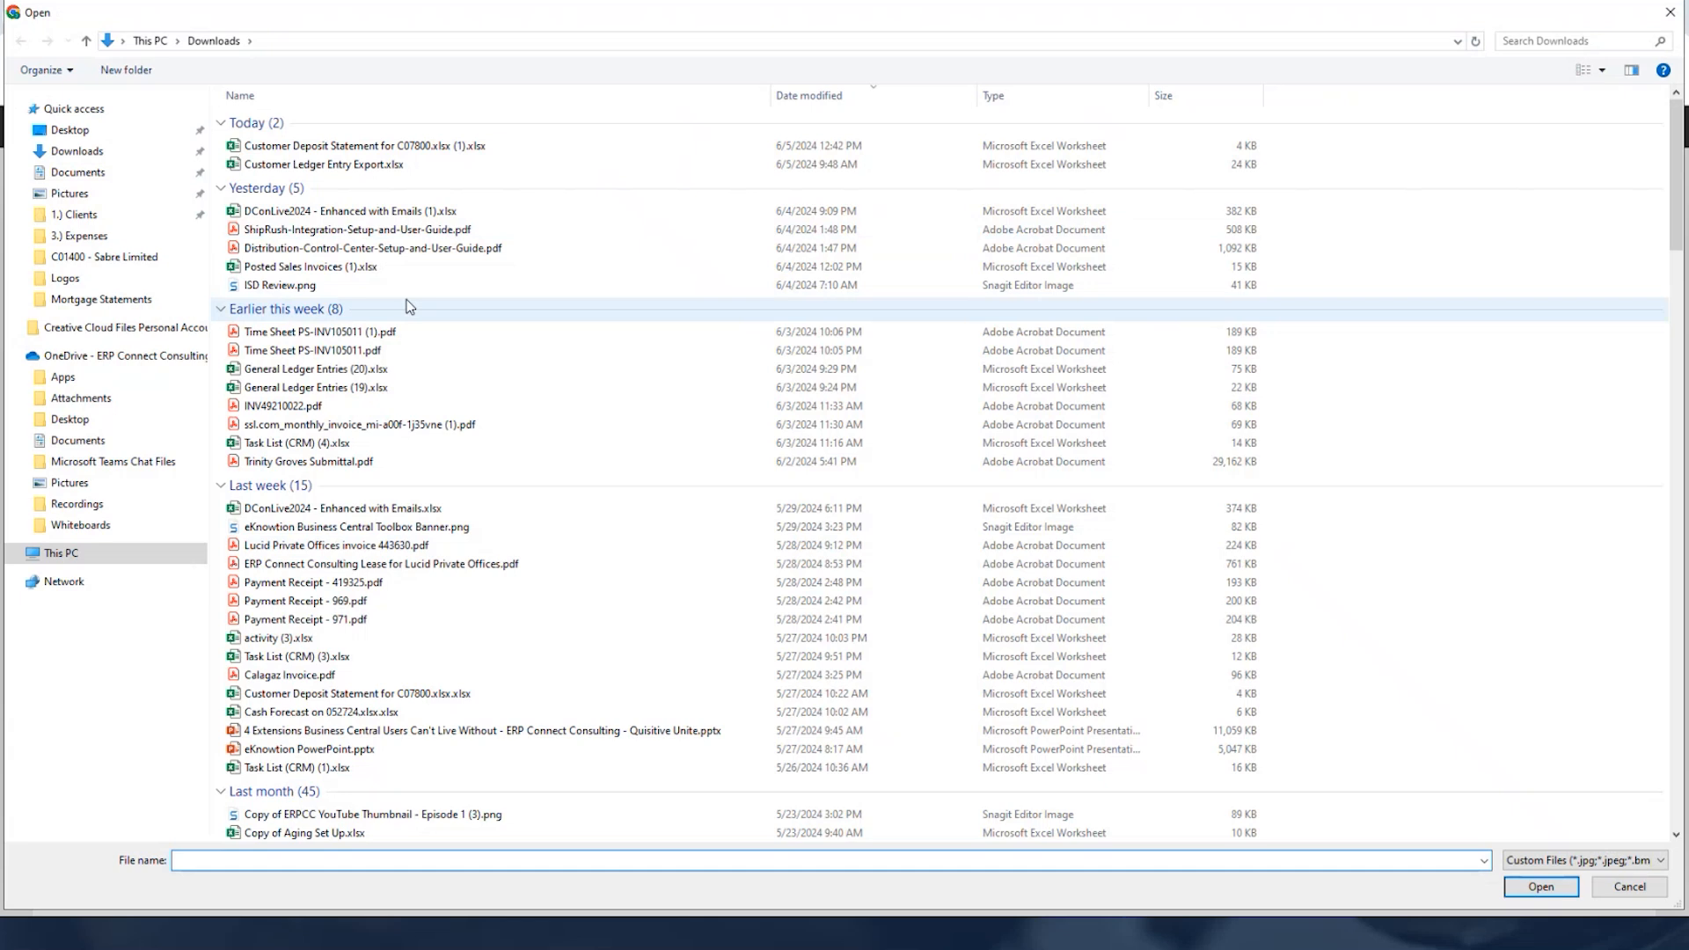
{"action": "double_click", "coordinate": [405, 247]}
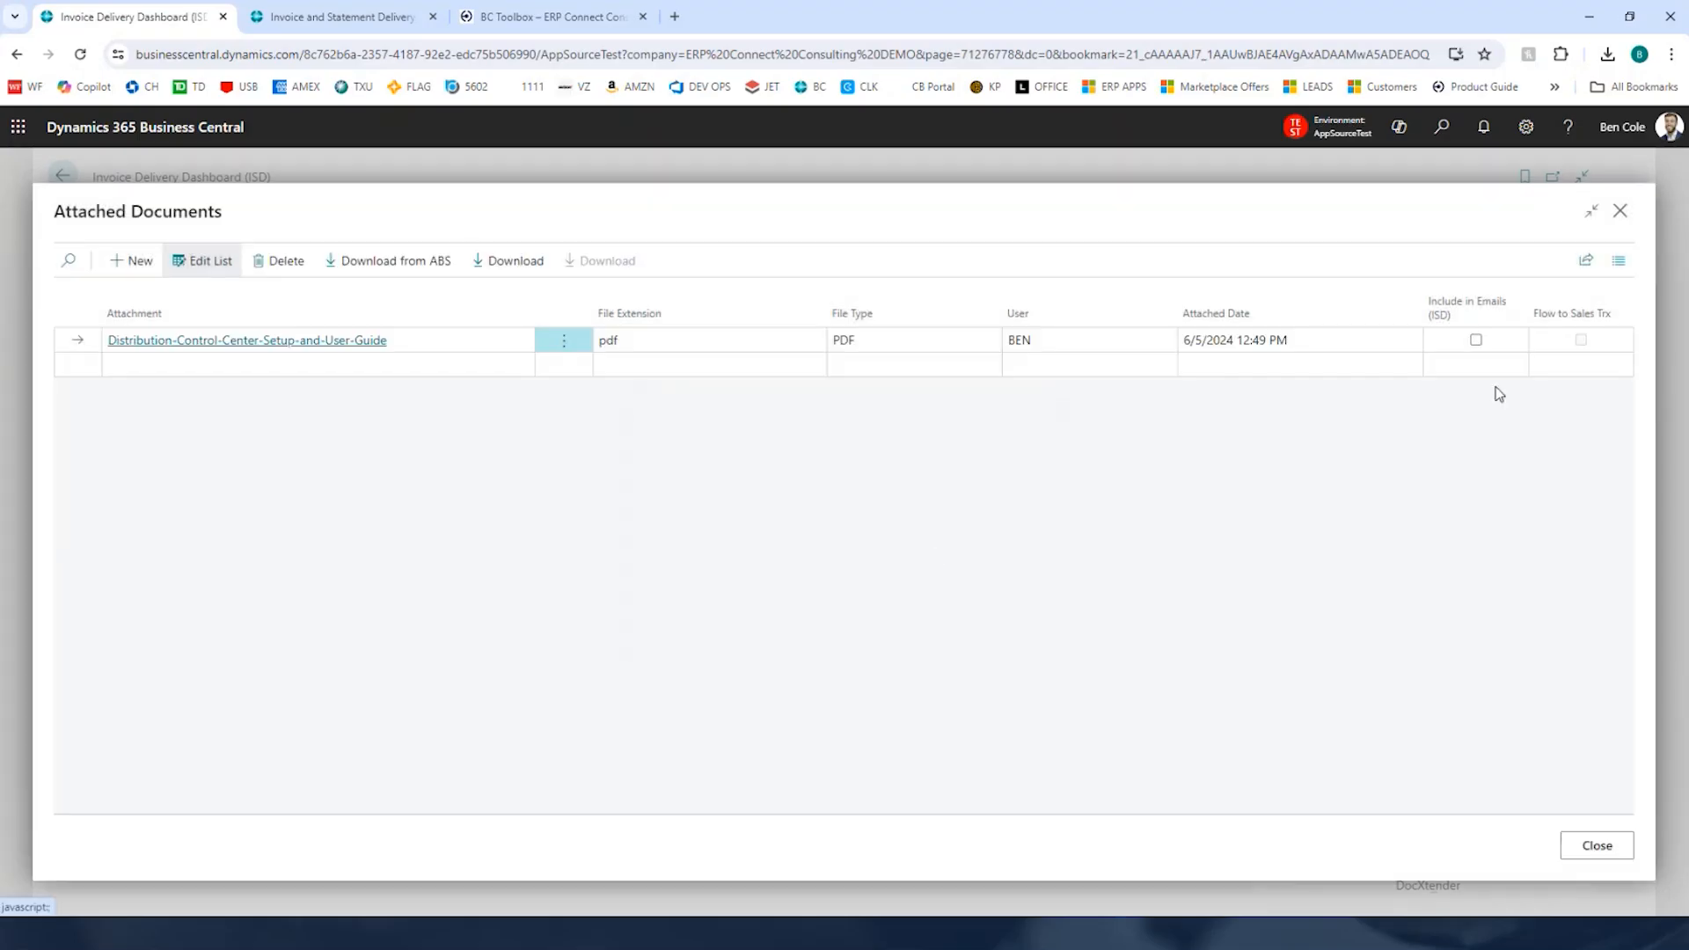
{"action": "left_click", "coordinate": [1476, 340]}
{"action": "left_click", "coordinate": [1598, 845]}
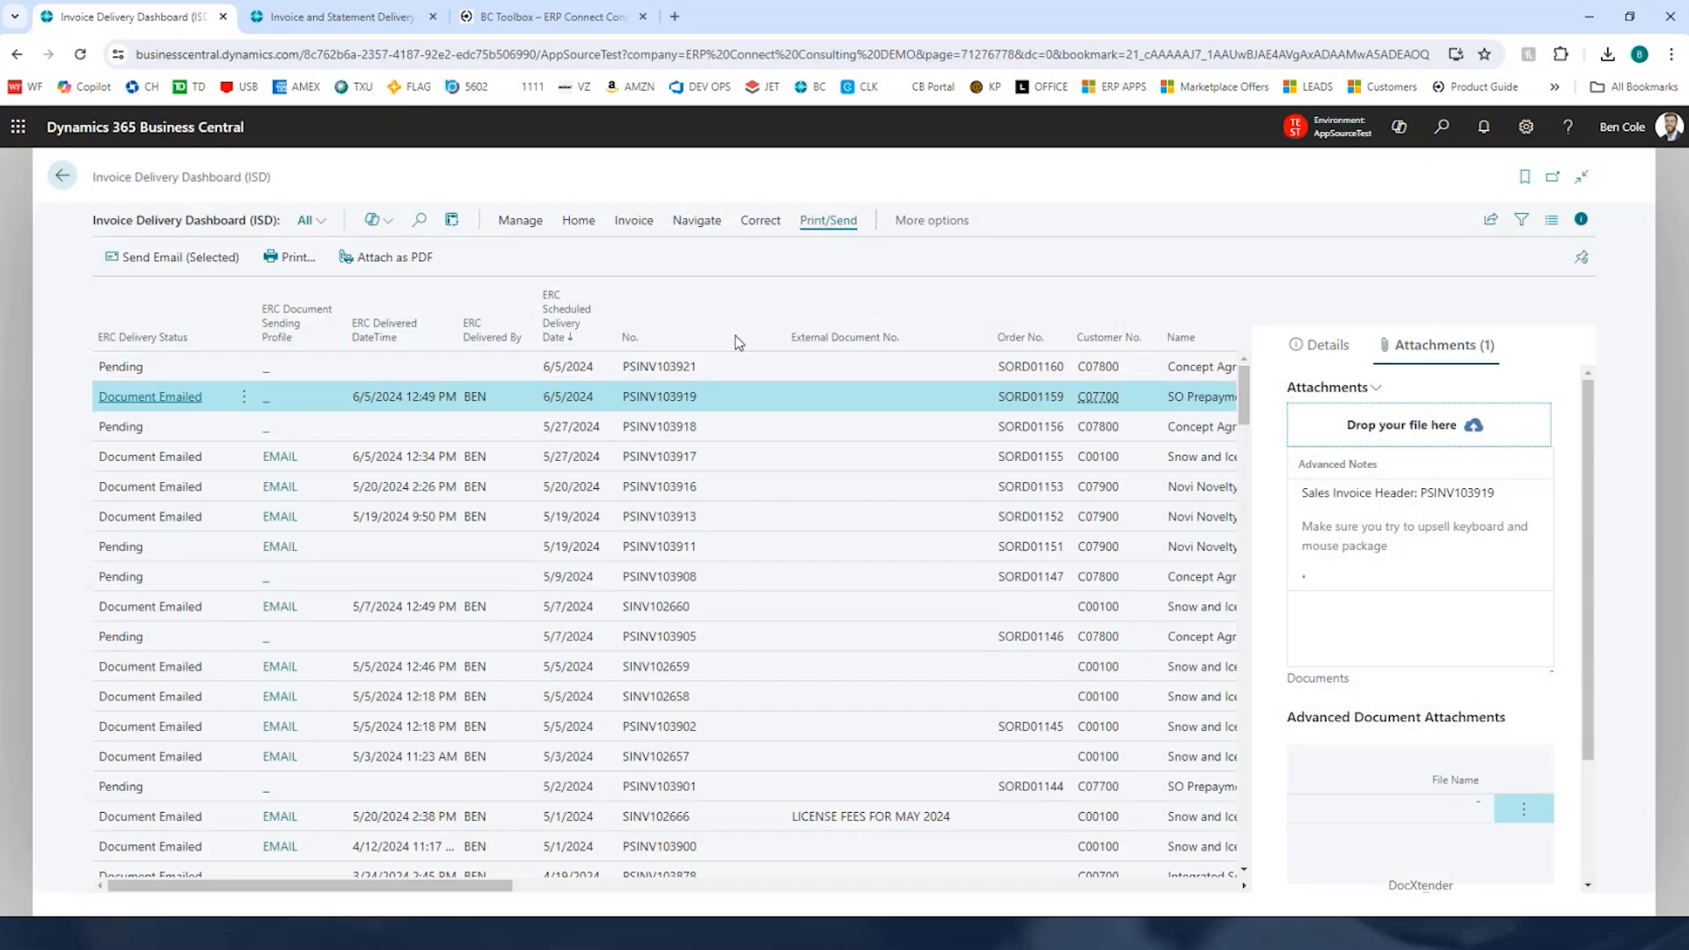
Step: Try to resend invoice PSINV103919 by email with its new attachment
{"action": "left_click", "coordinate": [172, 257]}
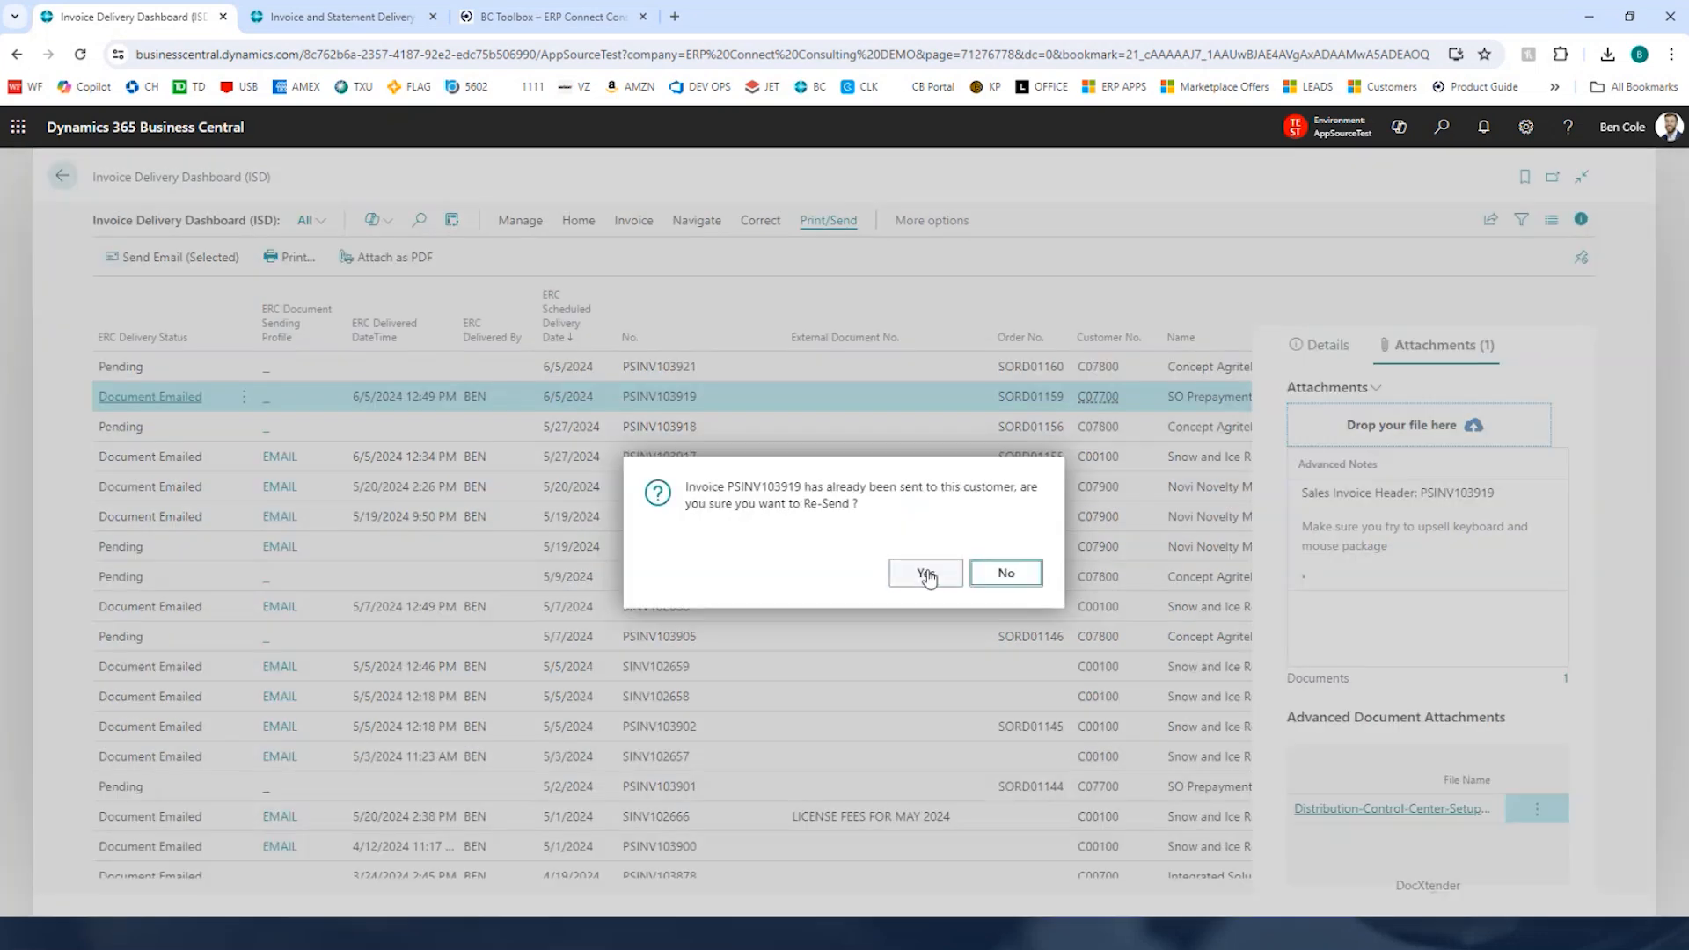
{"action": "left_click", "coordinate": [926, 574]}
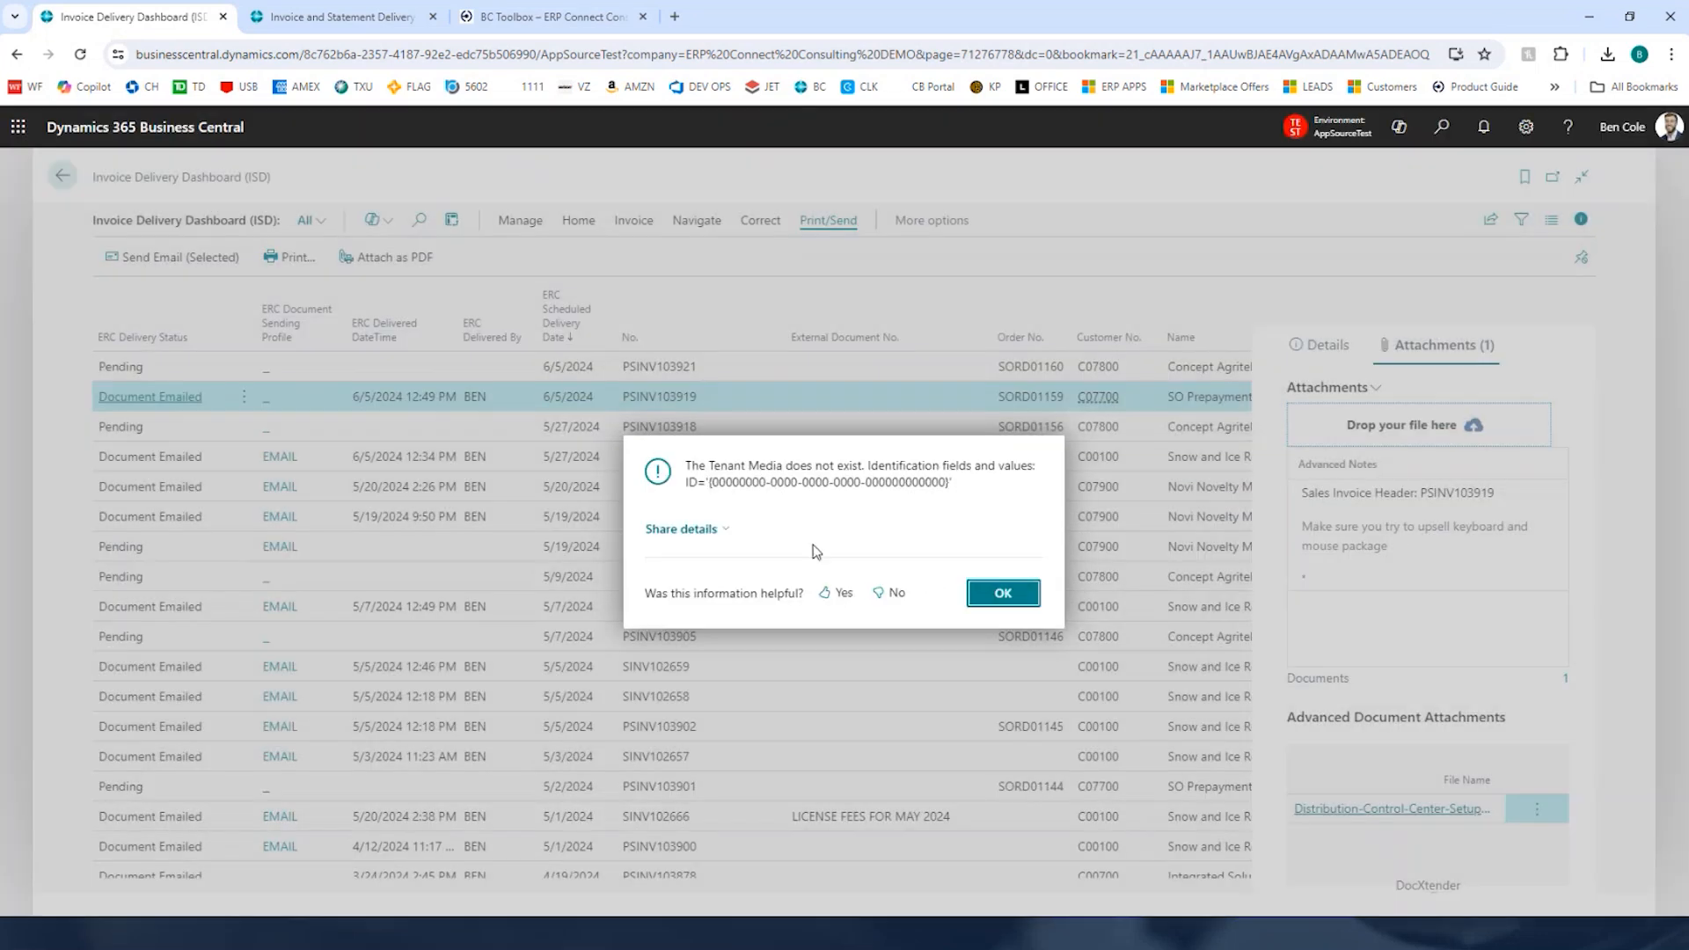
{"action": "left_click", "coordinate": [1023, 598]}
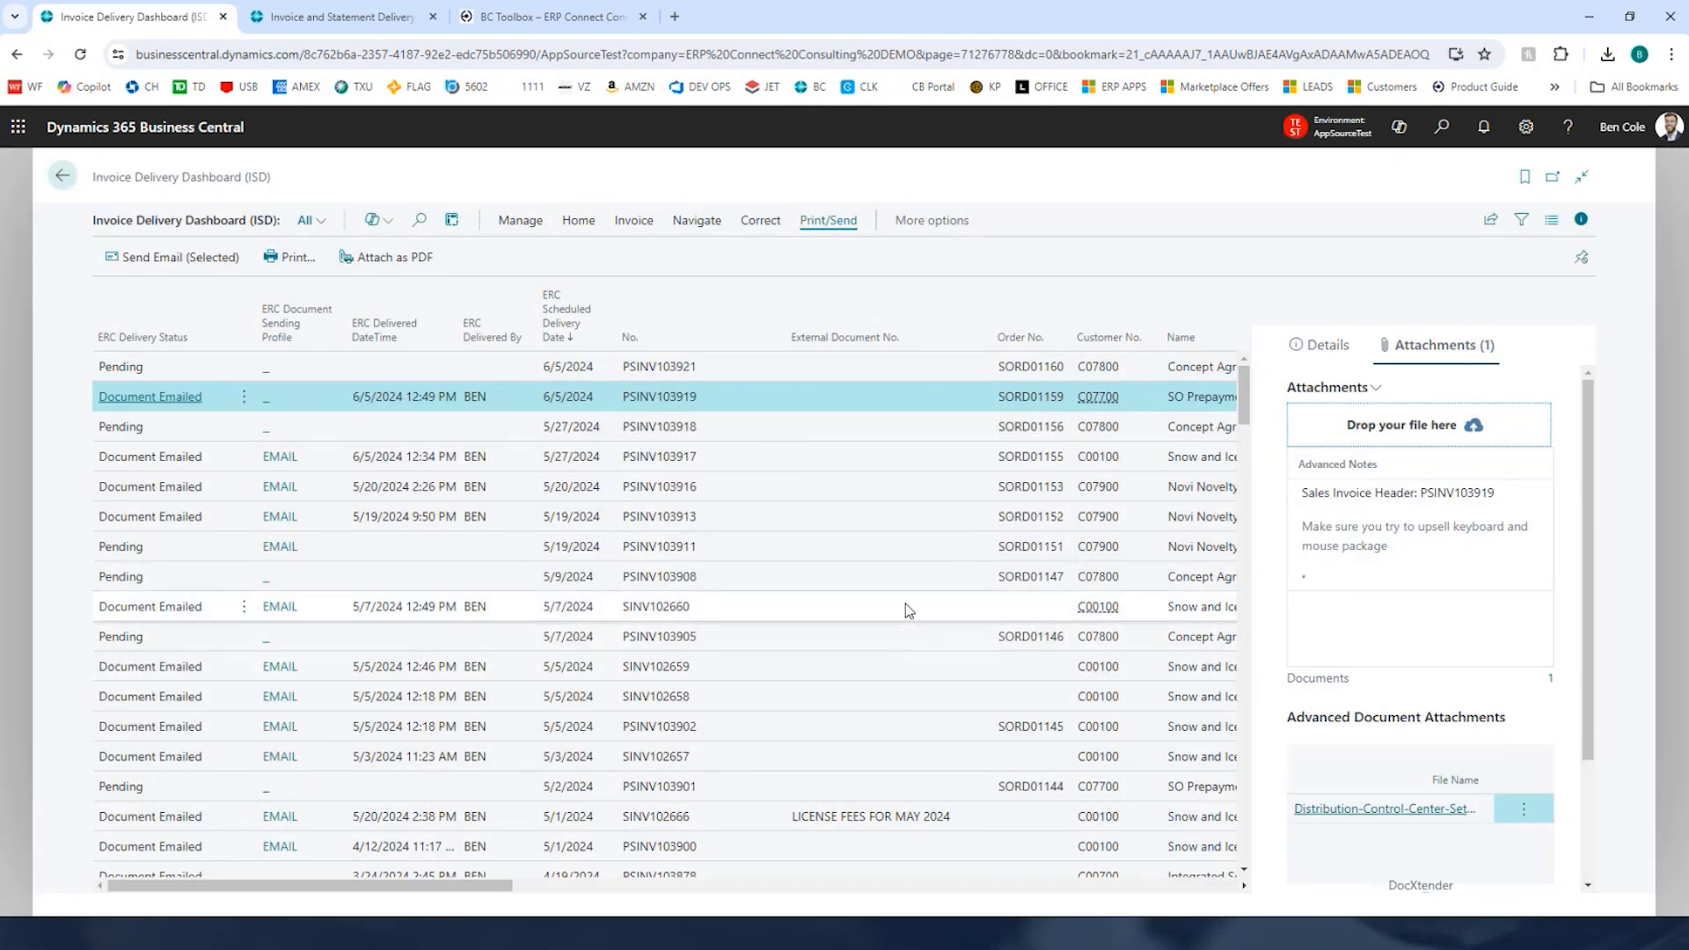
Step: Open the Statement Delivery Dashboard (ISD) through search
{"action": "scroll", "coordinate": [1331, 631], "scroll_direction": "down", "scroll_amount": 2}
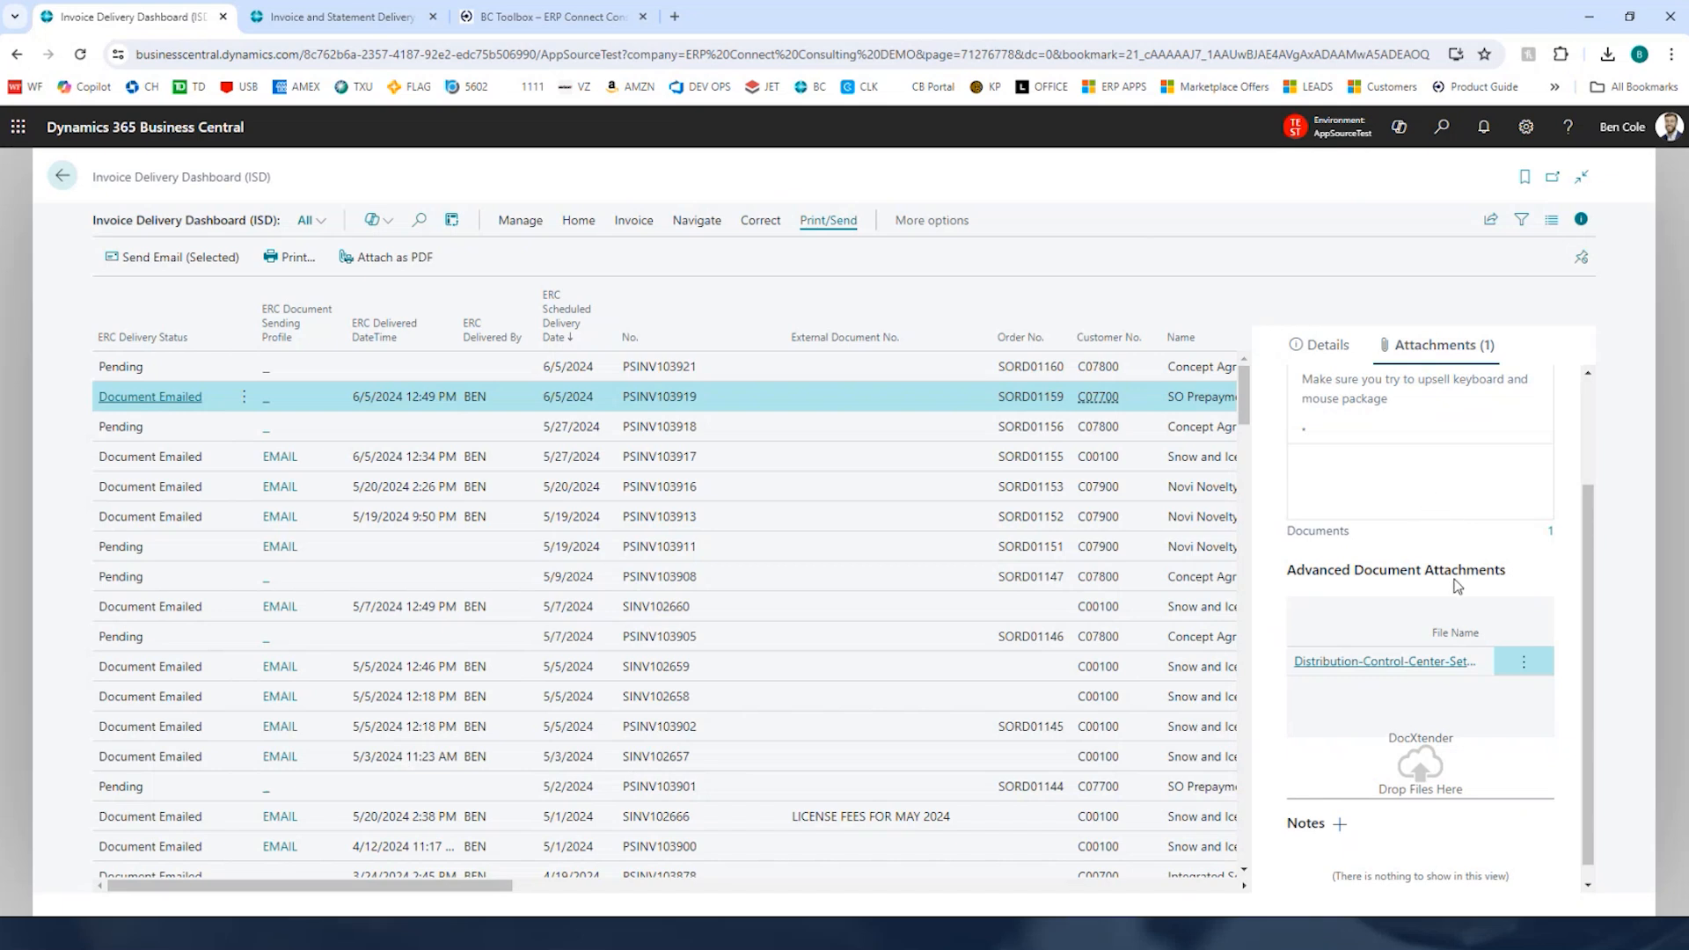
{"action": "scroll", "coordinate": [1381, 541], "scroll_direction": "up", "scroll_amount": 2}
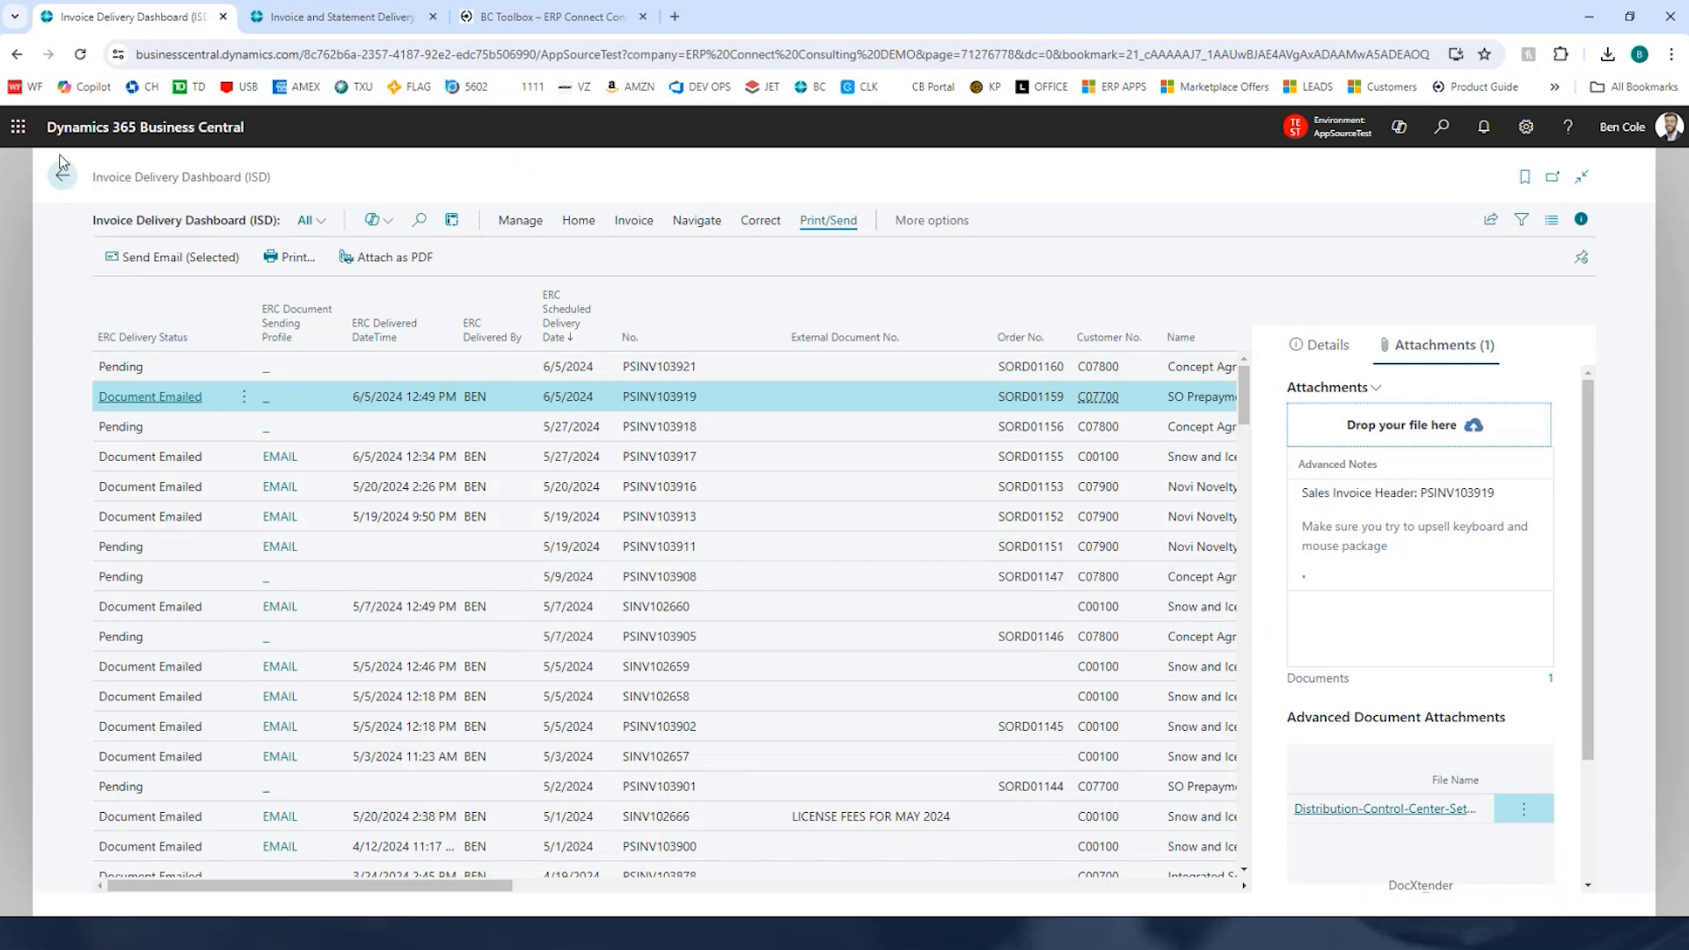
{"action": "left_click", "coordinate": [61, 175]}
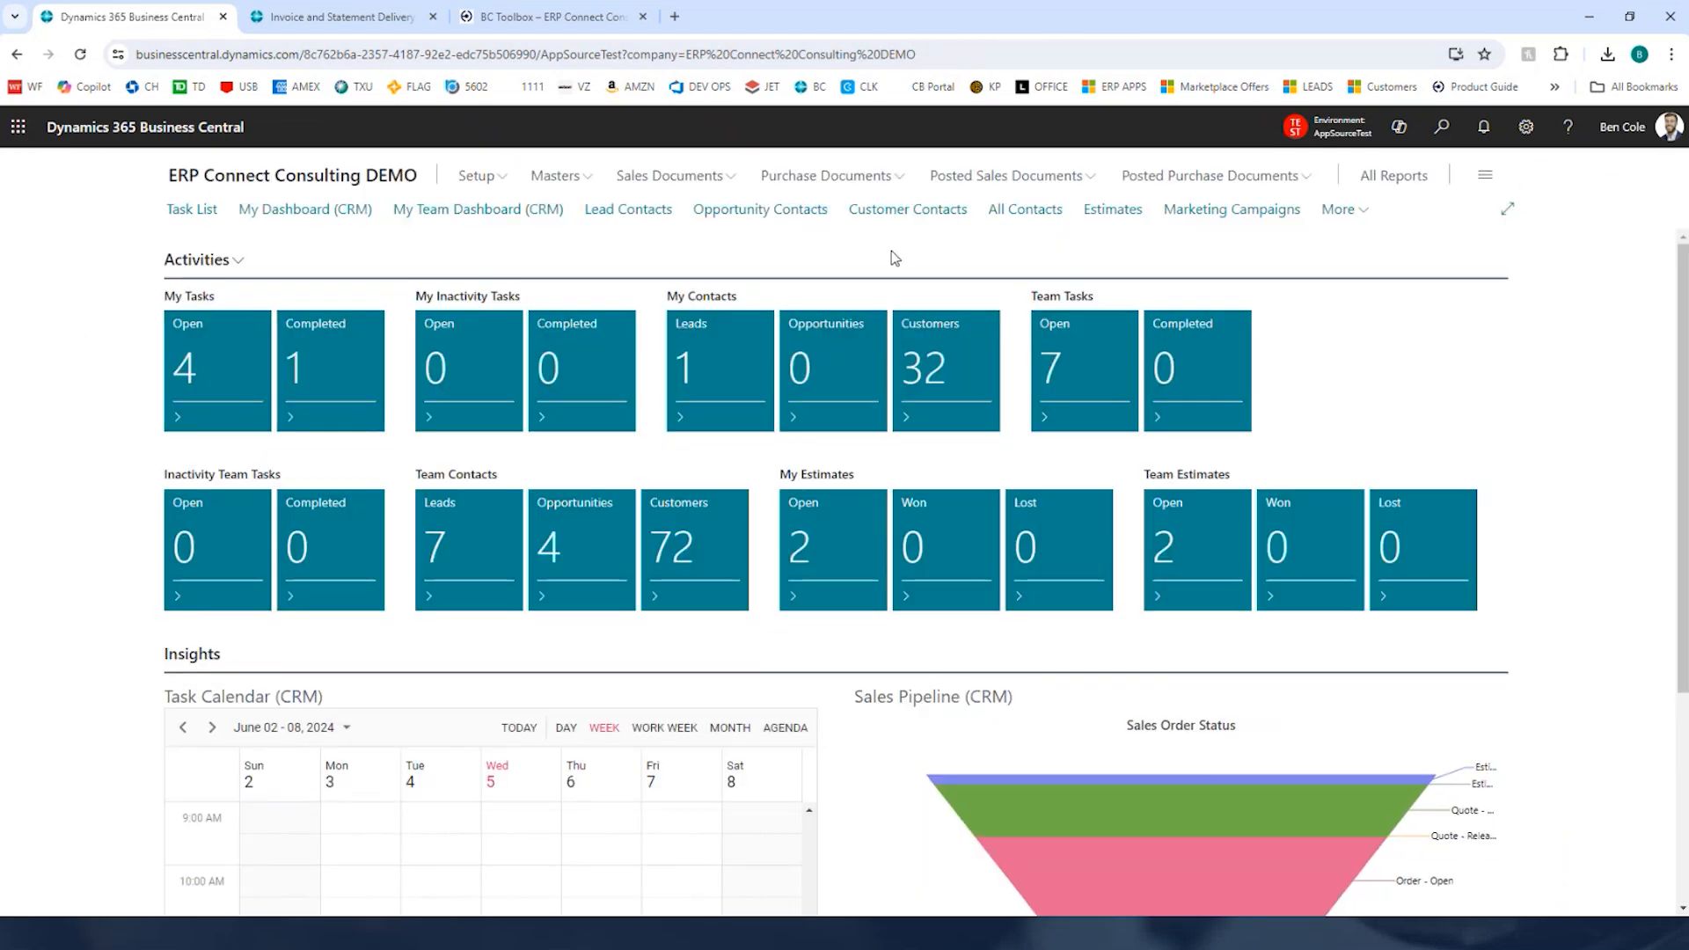
{"action": "left_click", "coordinate": [1441, 127]}
{"action": "type", "text": "statement delivery dash"}
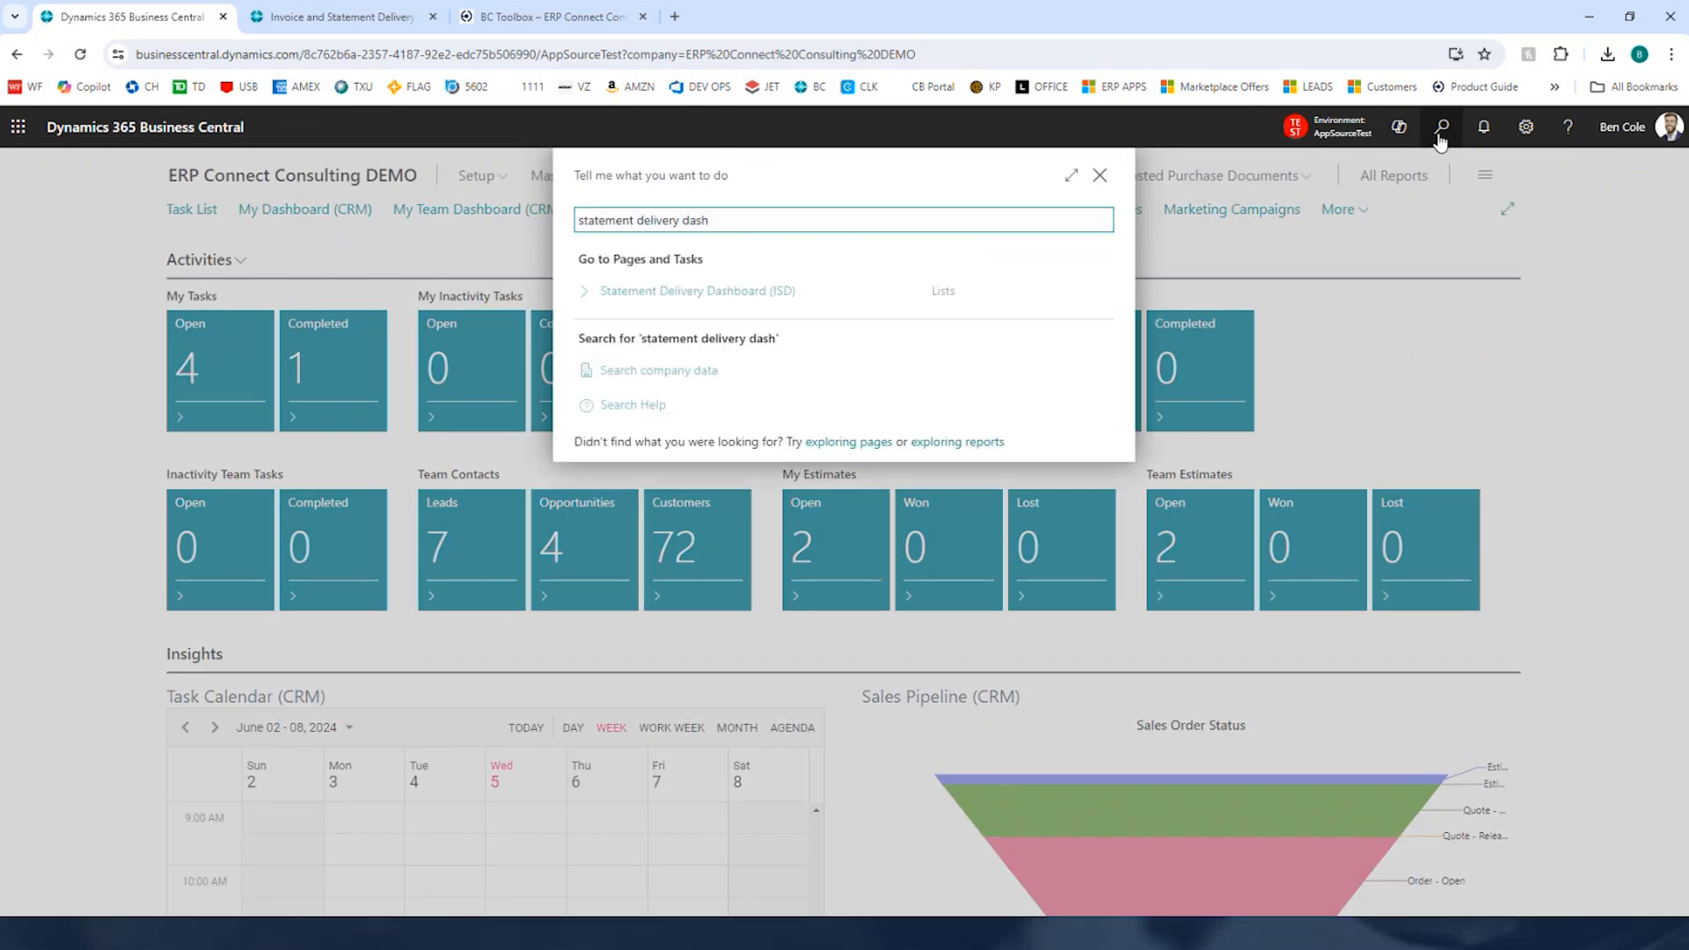
{"action": "key", "text": "Down"}
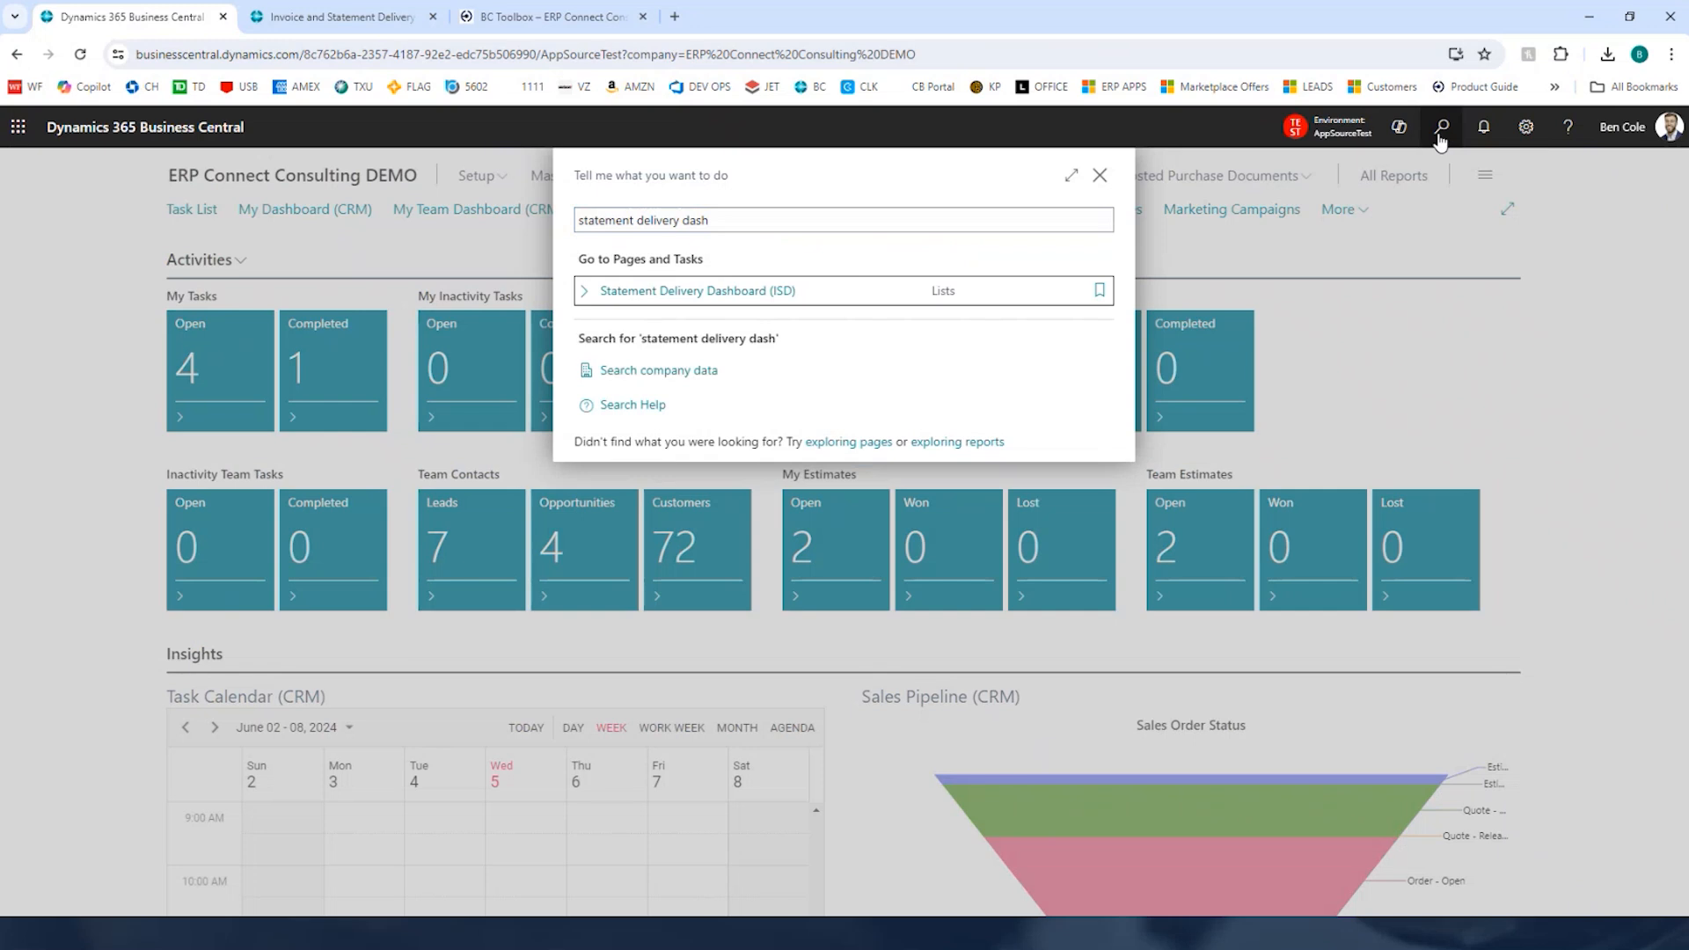
{"action": "key", "text": "Return"}
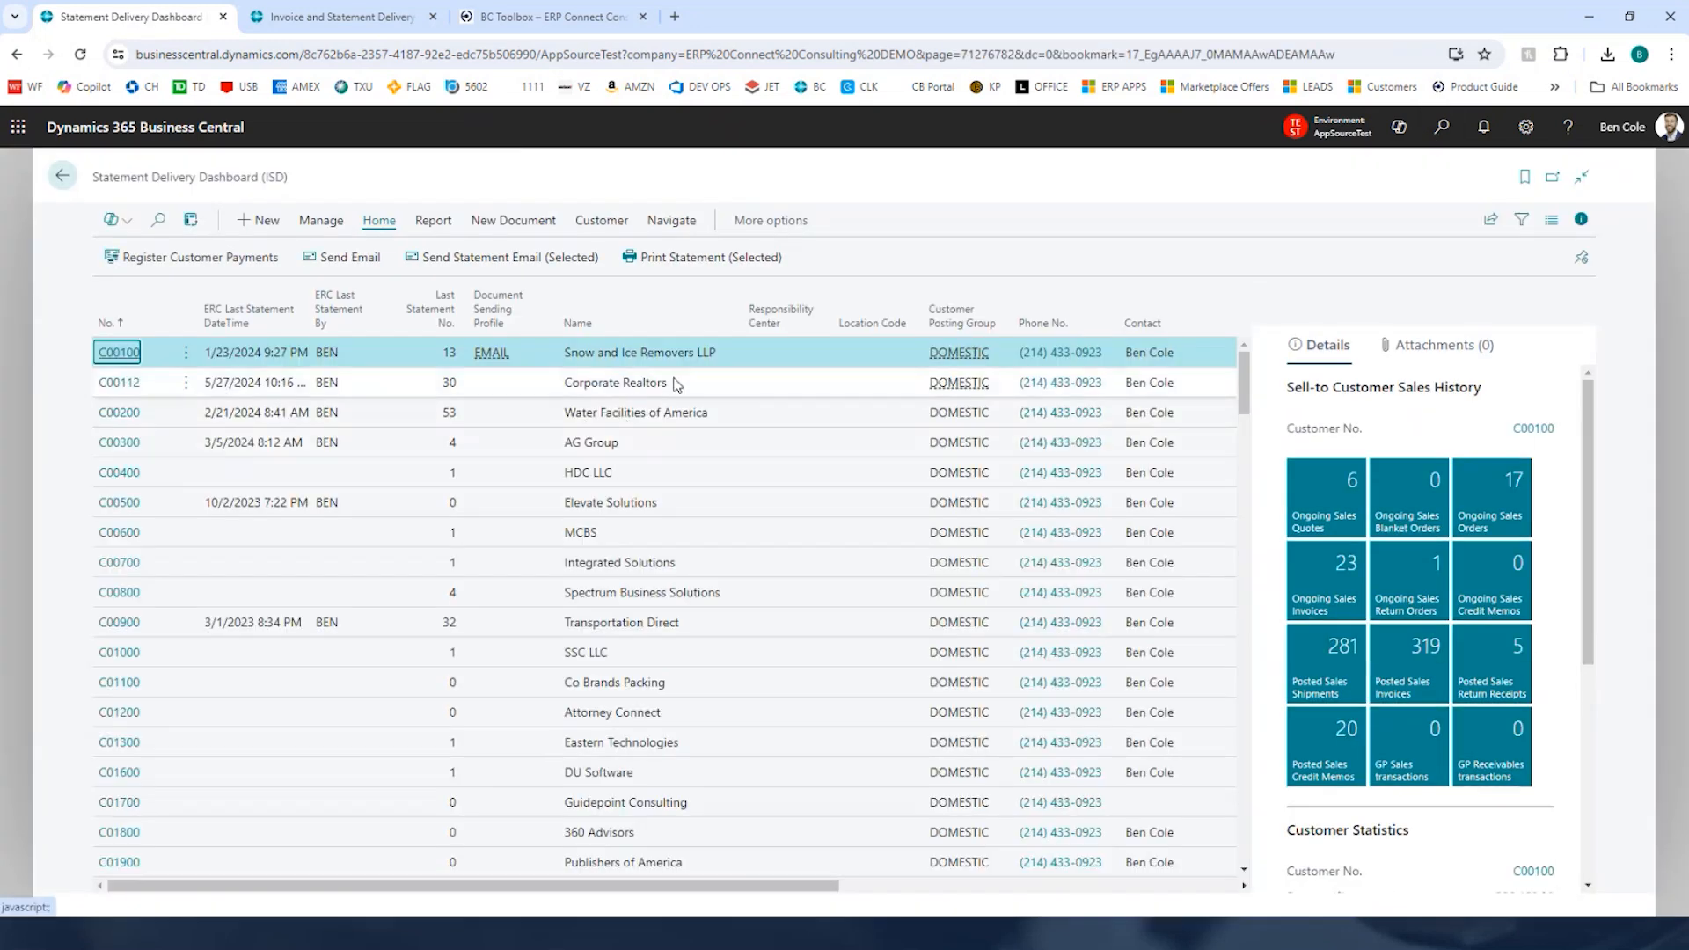
Step: Email the statement to customer C00200 Water Facilities of America
{"action": "left_click", "coordinate": [640, 423]}
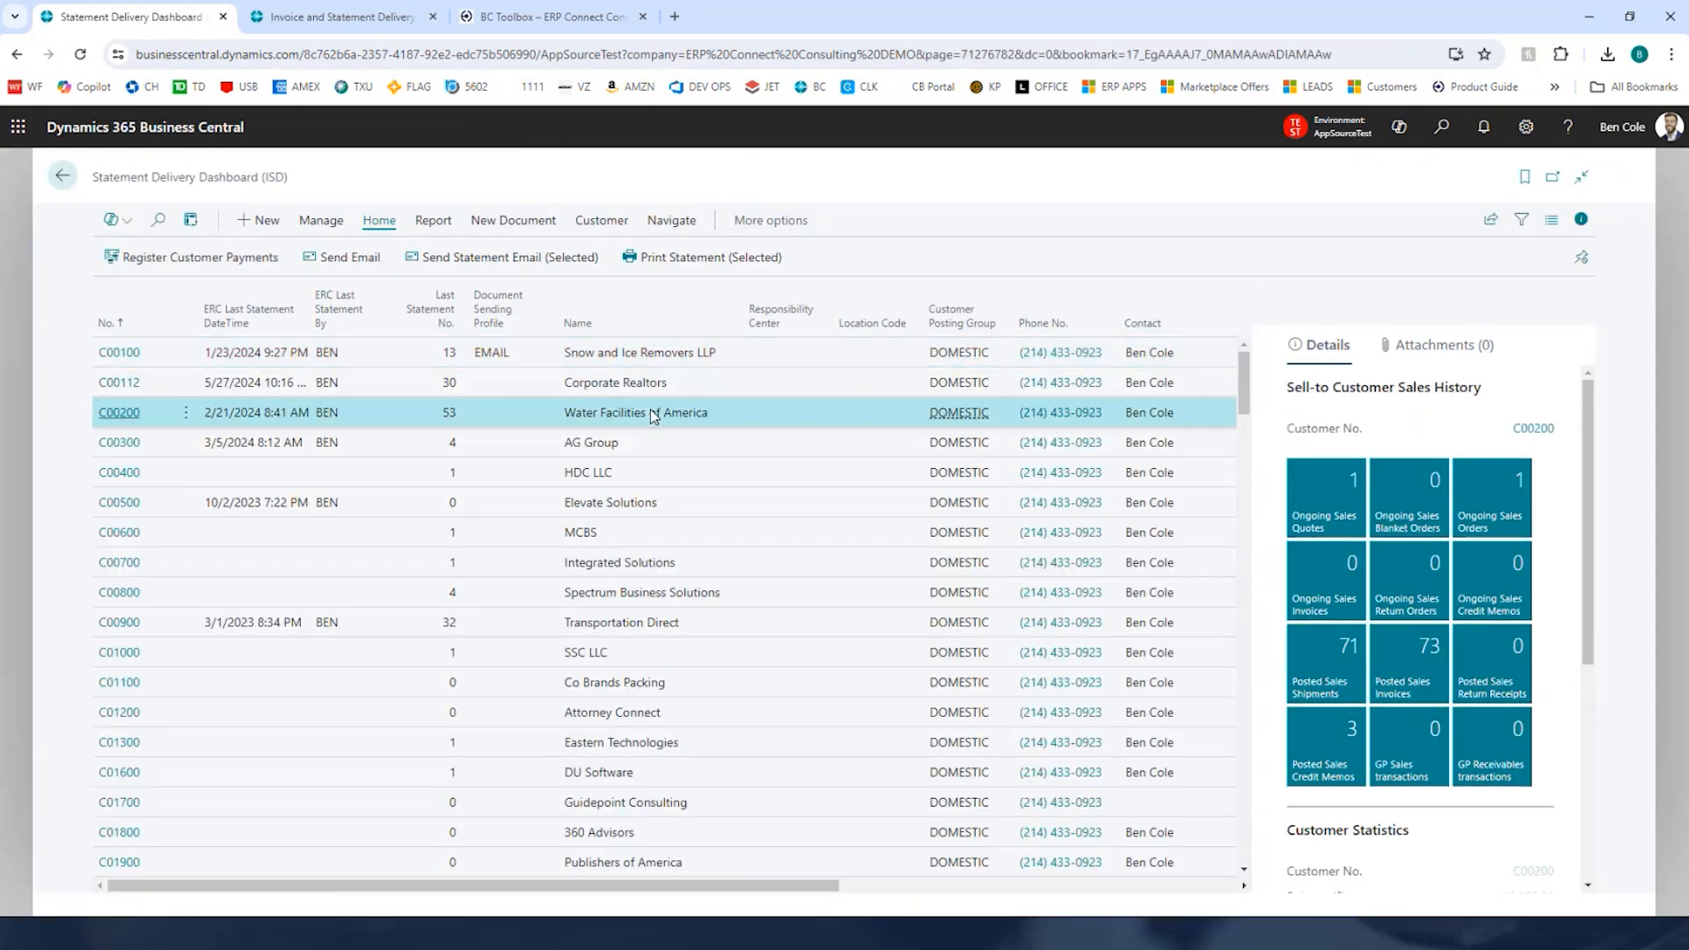
{"action": "left_click", "coordinate": [544, 269]}
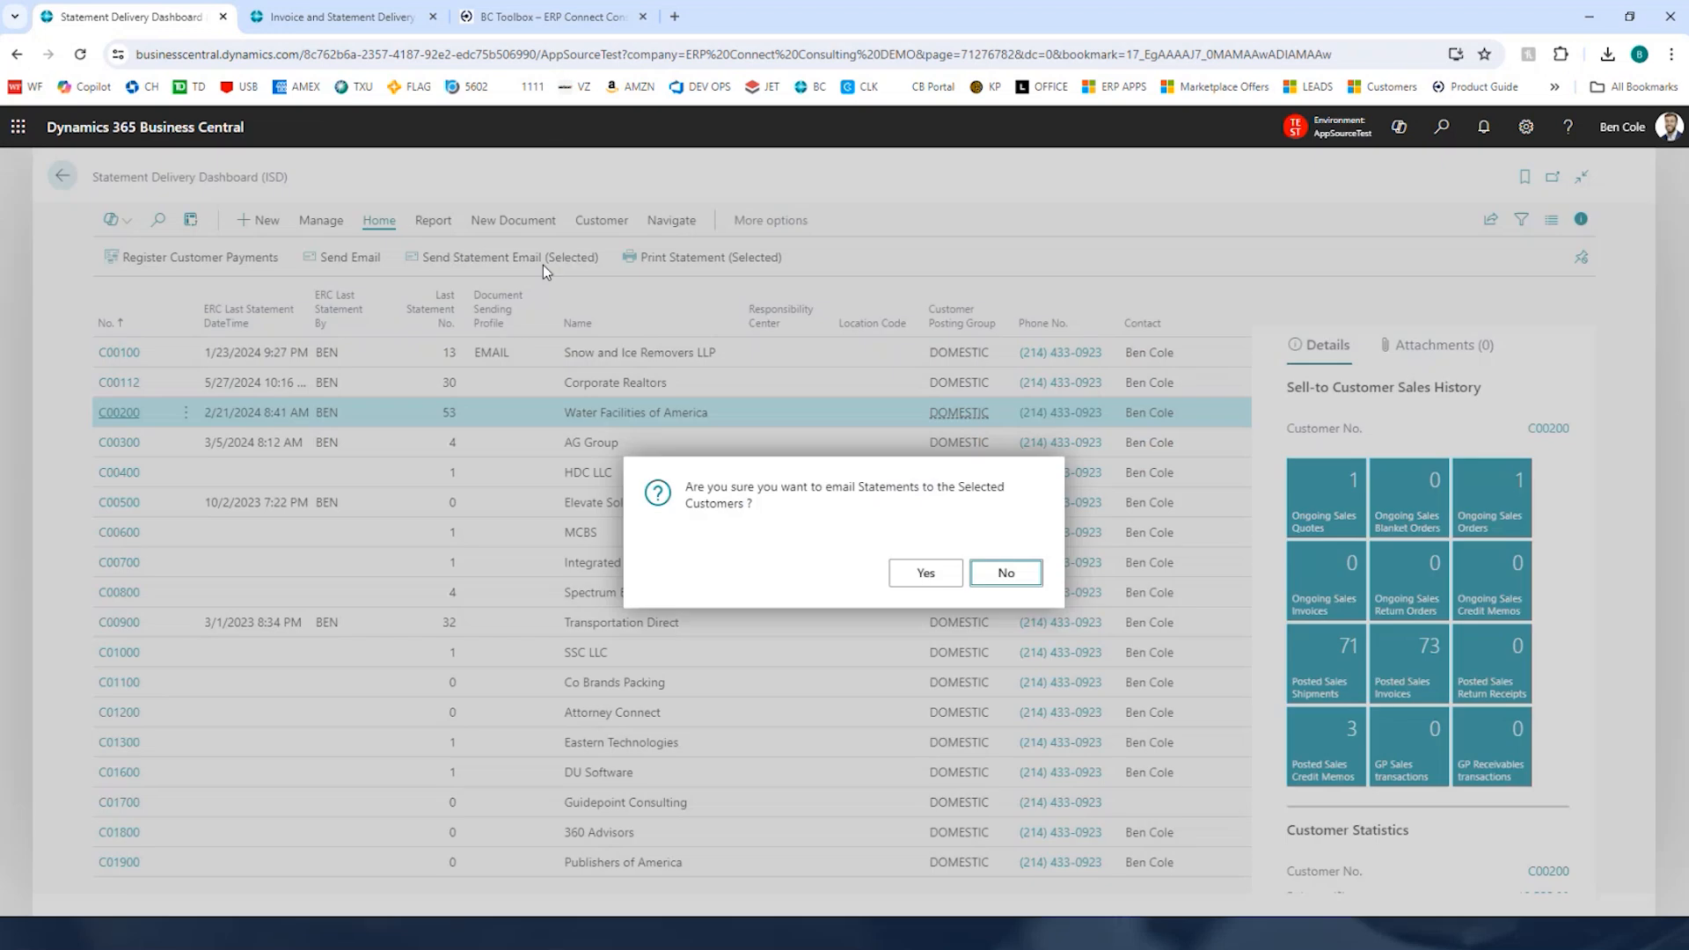
{"action": "left_click", "coordinate": [913, 574]}
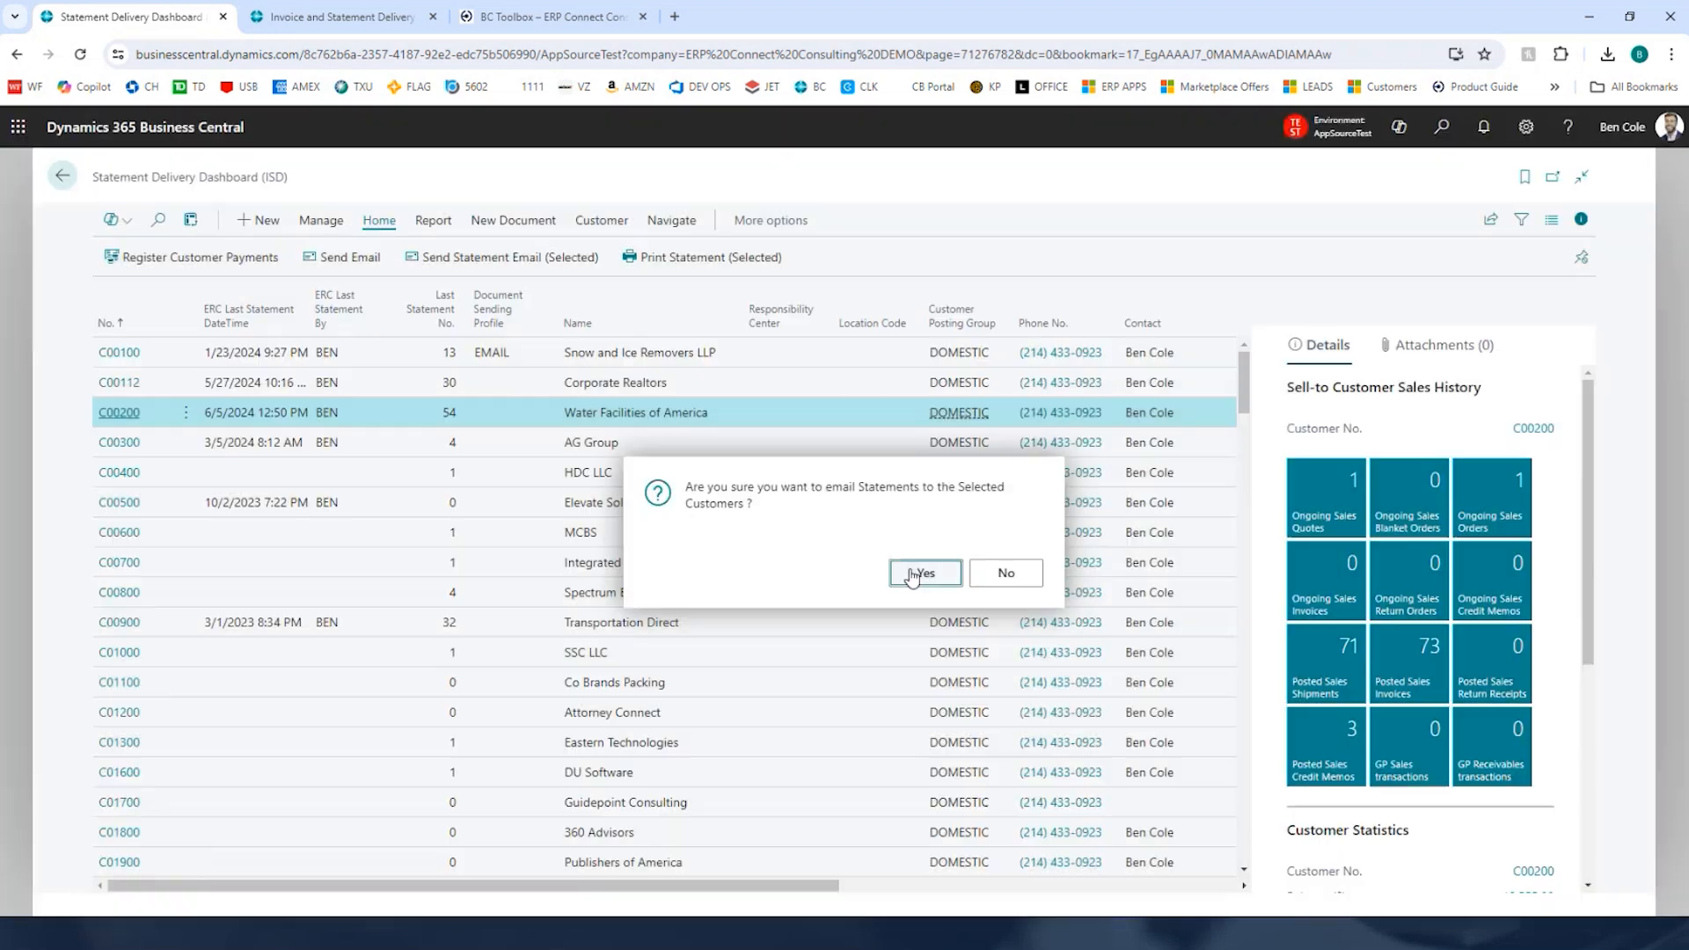
{"action": "left_click", "coordinate": [915, 574]}
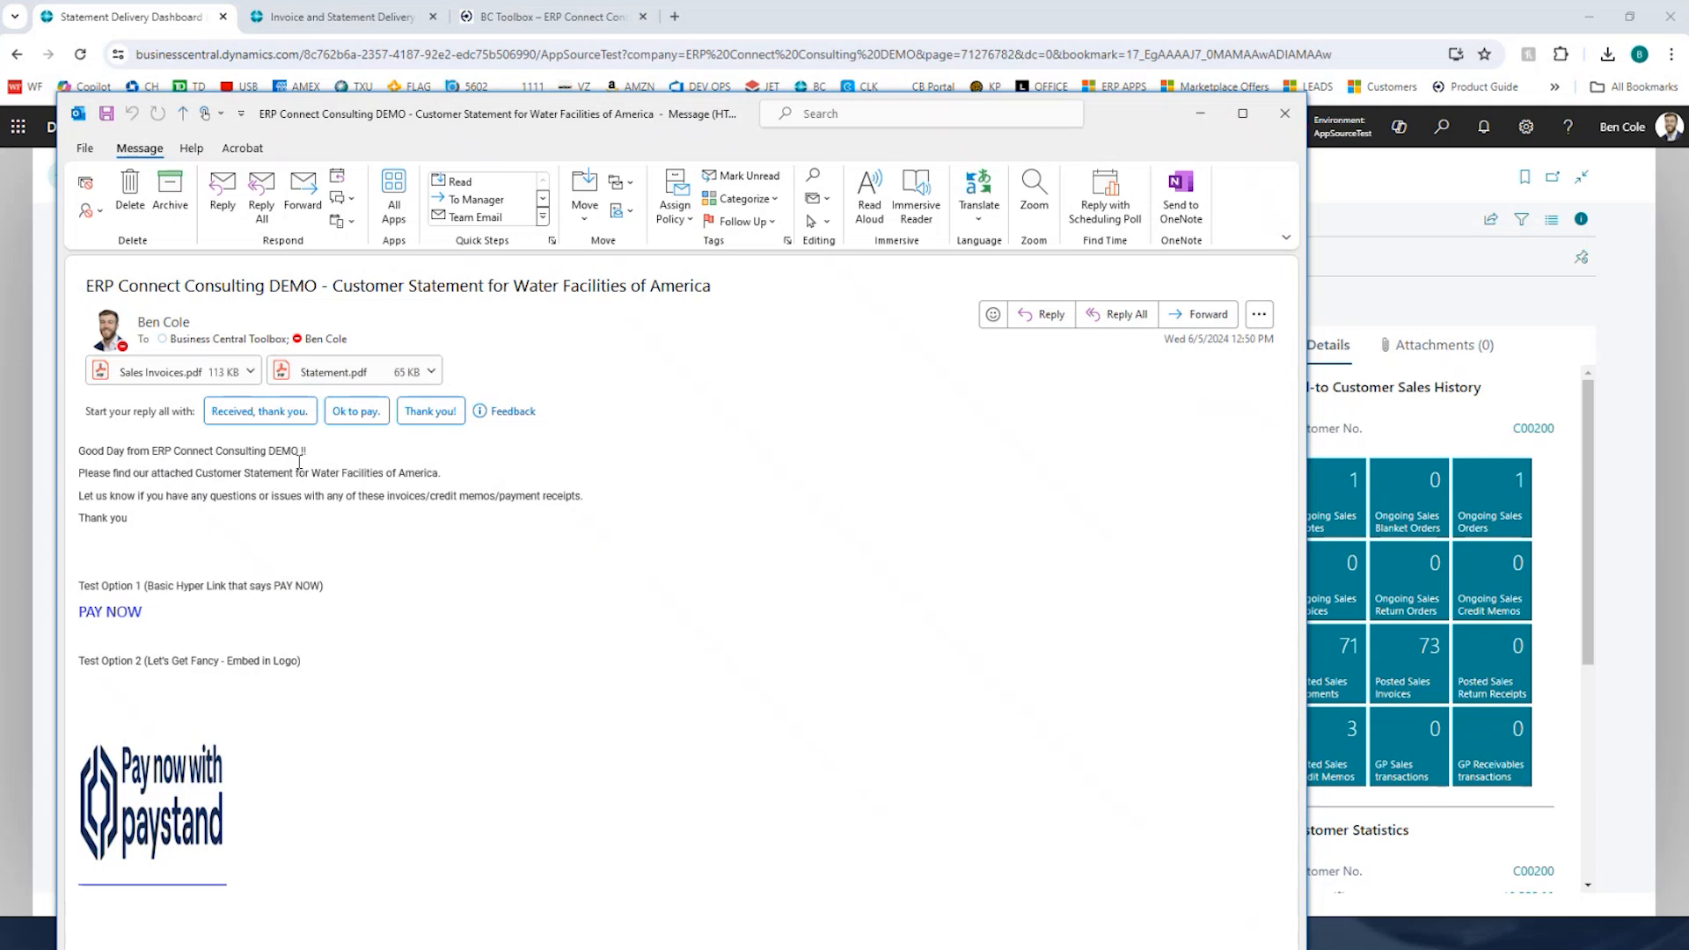
Step: Review the received statement email and its Statement.pdf and Sales Invoices.pdf attachments
{"action": "left_click_drag", "start_coordinate": [79, 451], "coordinate": [426, 476]}
{"action": "left_click", "coordinate": [332, 376]}
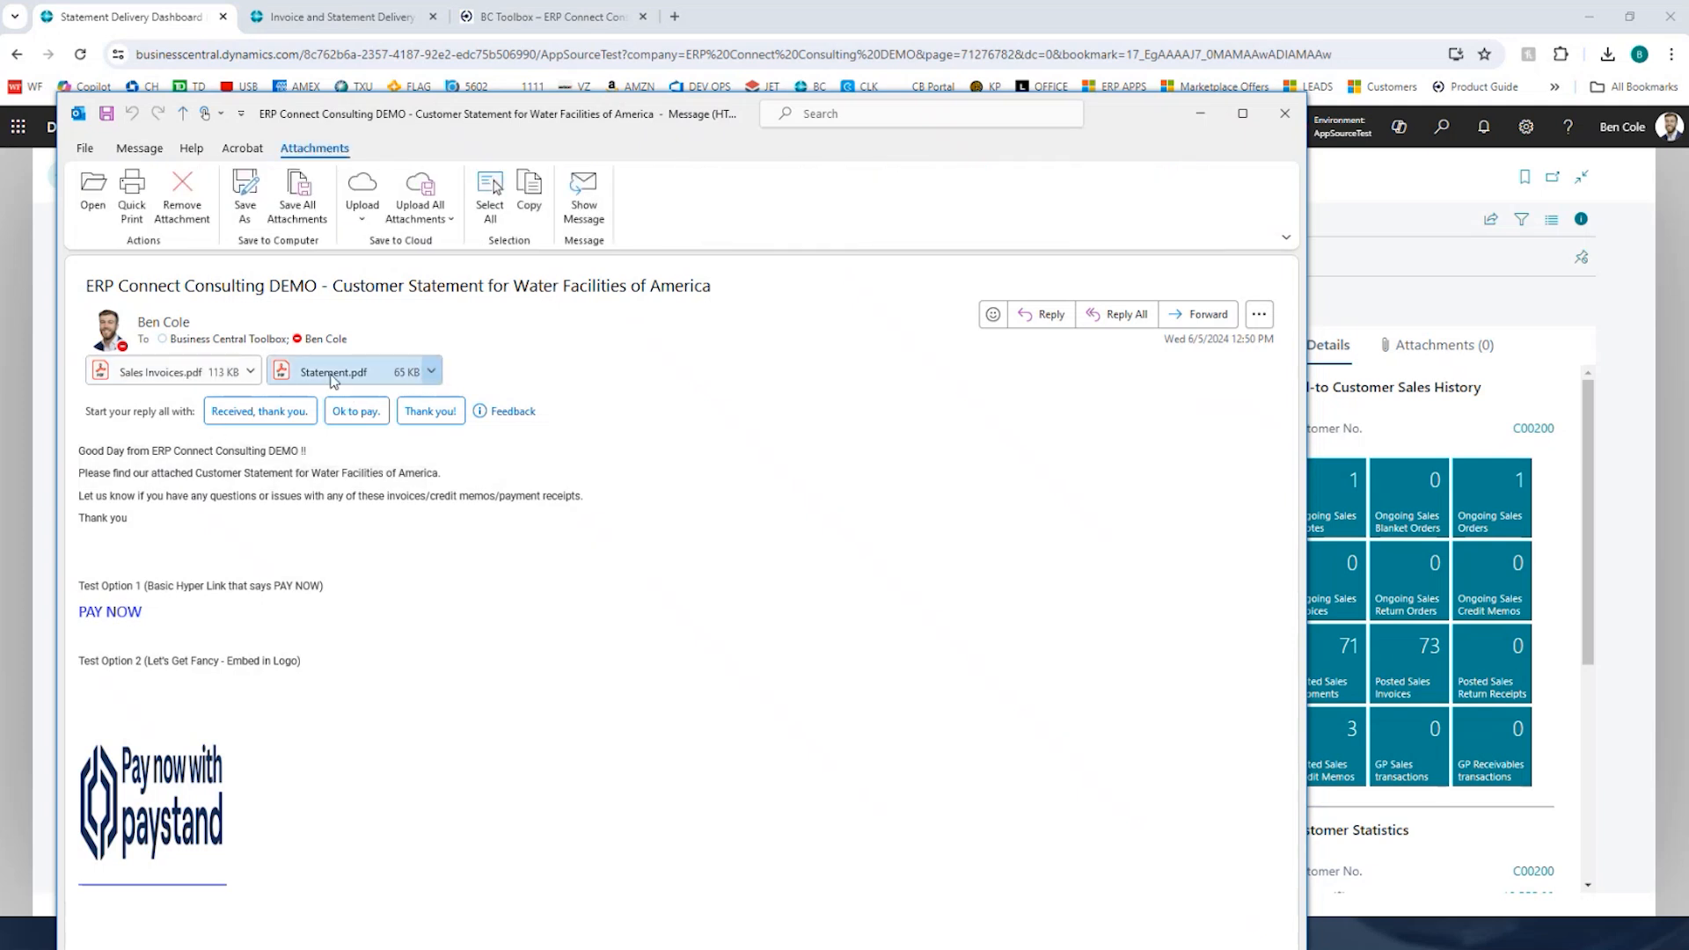
{"action": "double_click", "coordinate": [333, 374]}
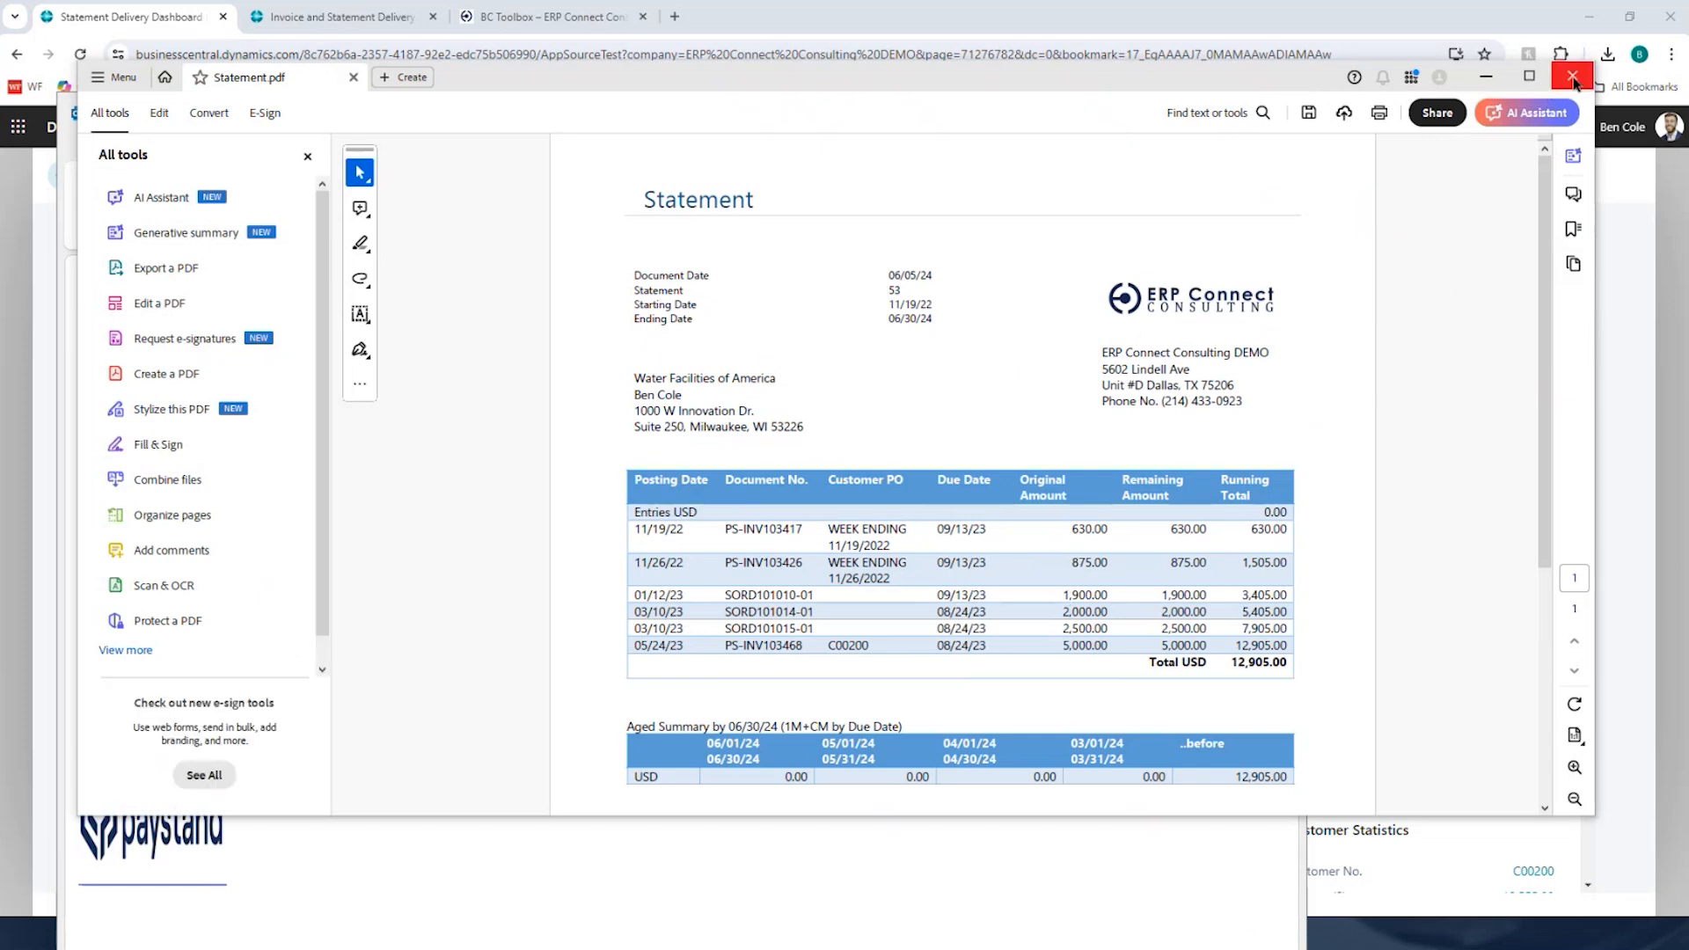
{"action": "left_click", "coordinate": [1573, 79]}
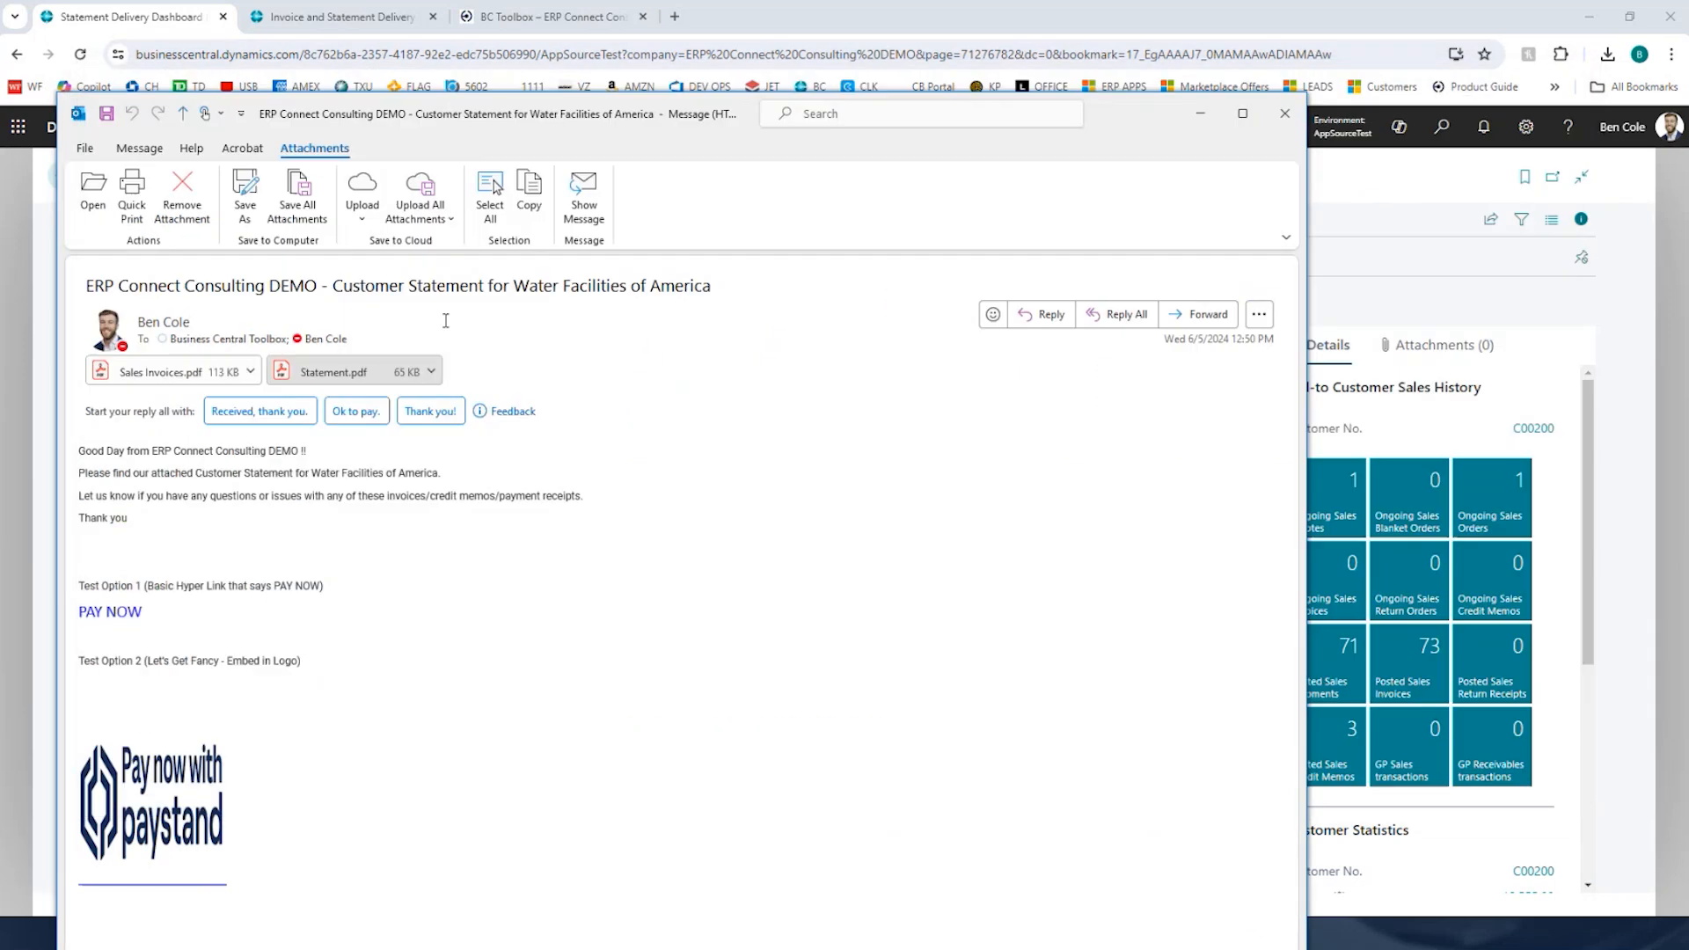
{"action": "double_click", "coordinate": [154, 370]}
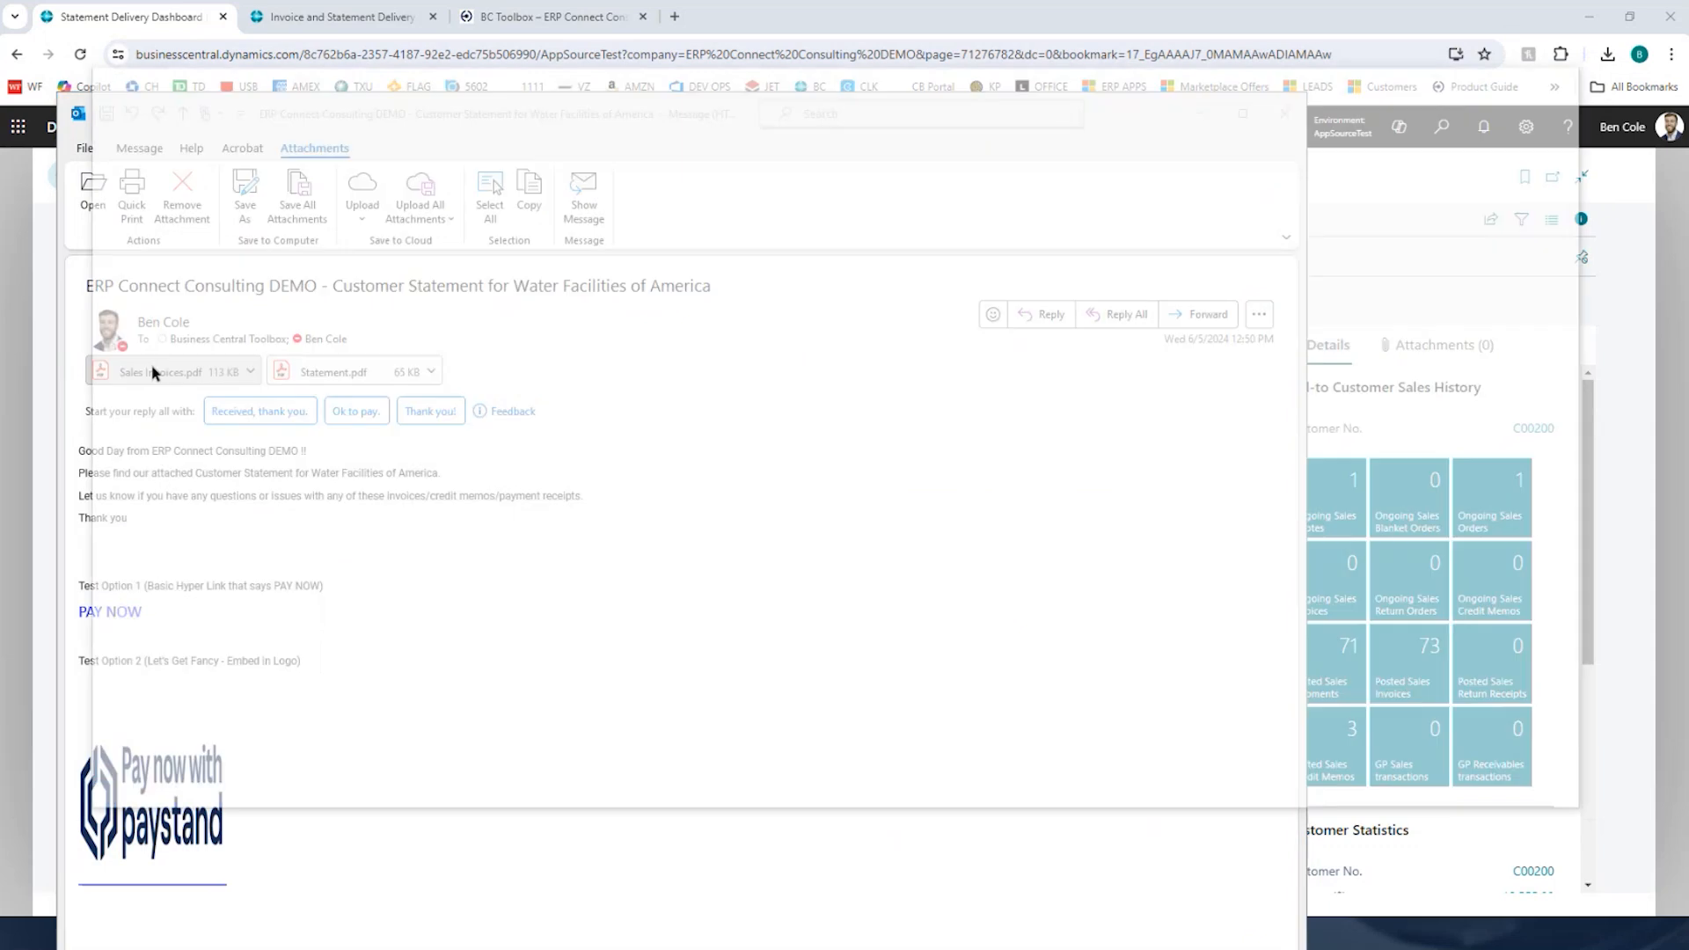
{"action": "scroll", "coordinate": [1073, 532], "scroll_direction": "down", "scroll_amount": 10}
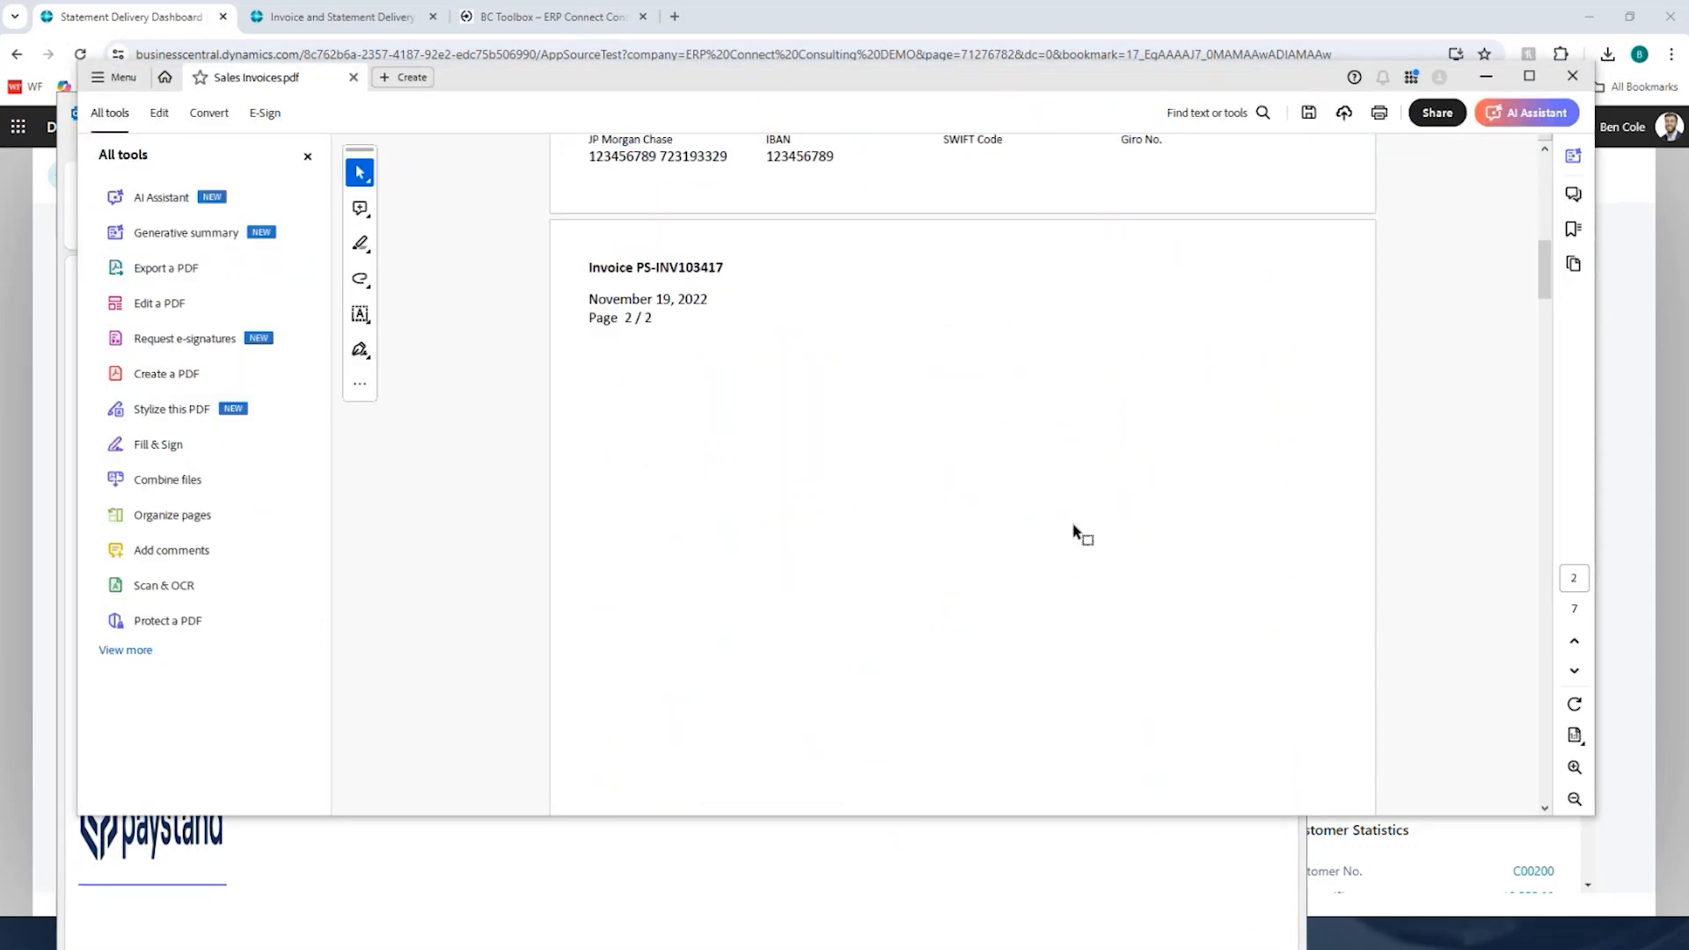
{"action": "scroll", "coordinate": [1073, 533], "scroll_direction": "down", "scroll_amount": 15}
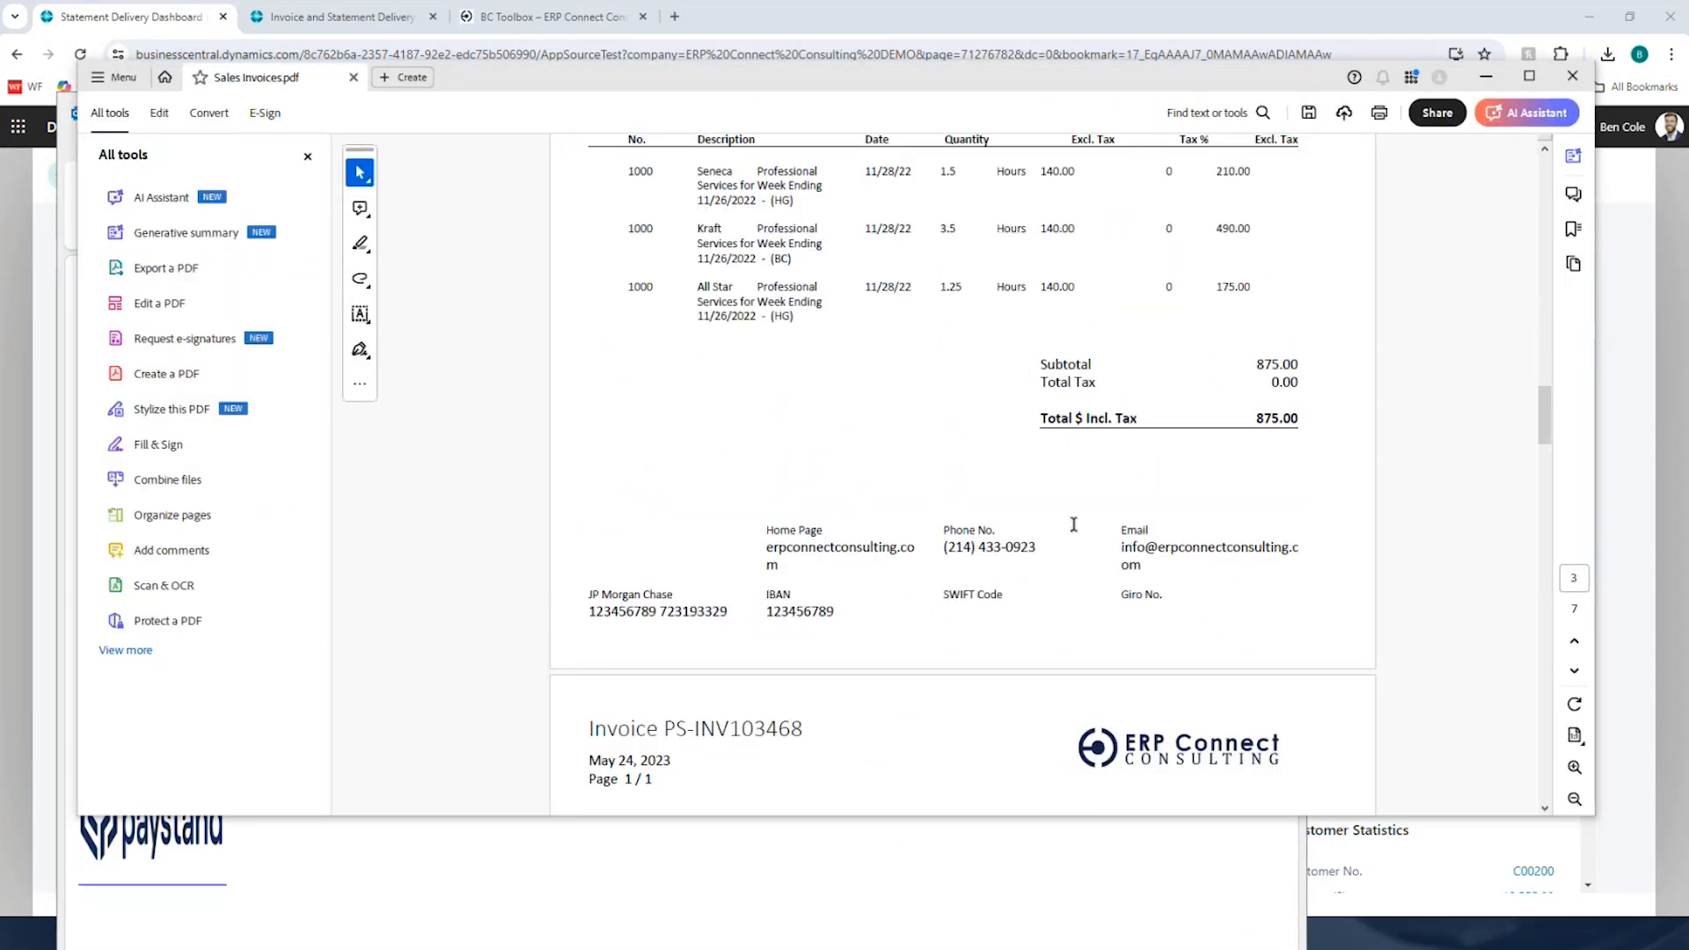
{"action": "scroll", "coordinate": [1073, 525], "scroll_direction": "down", "scroll_amount": 15}
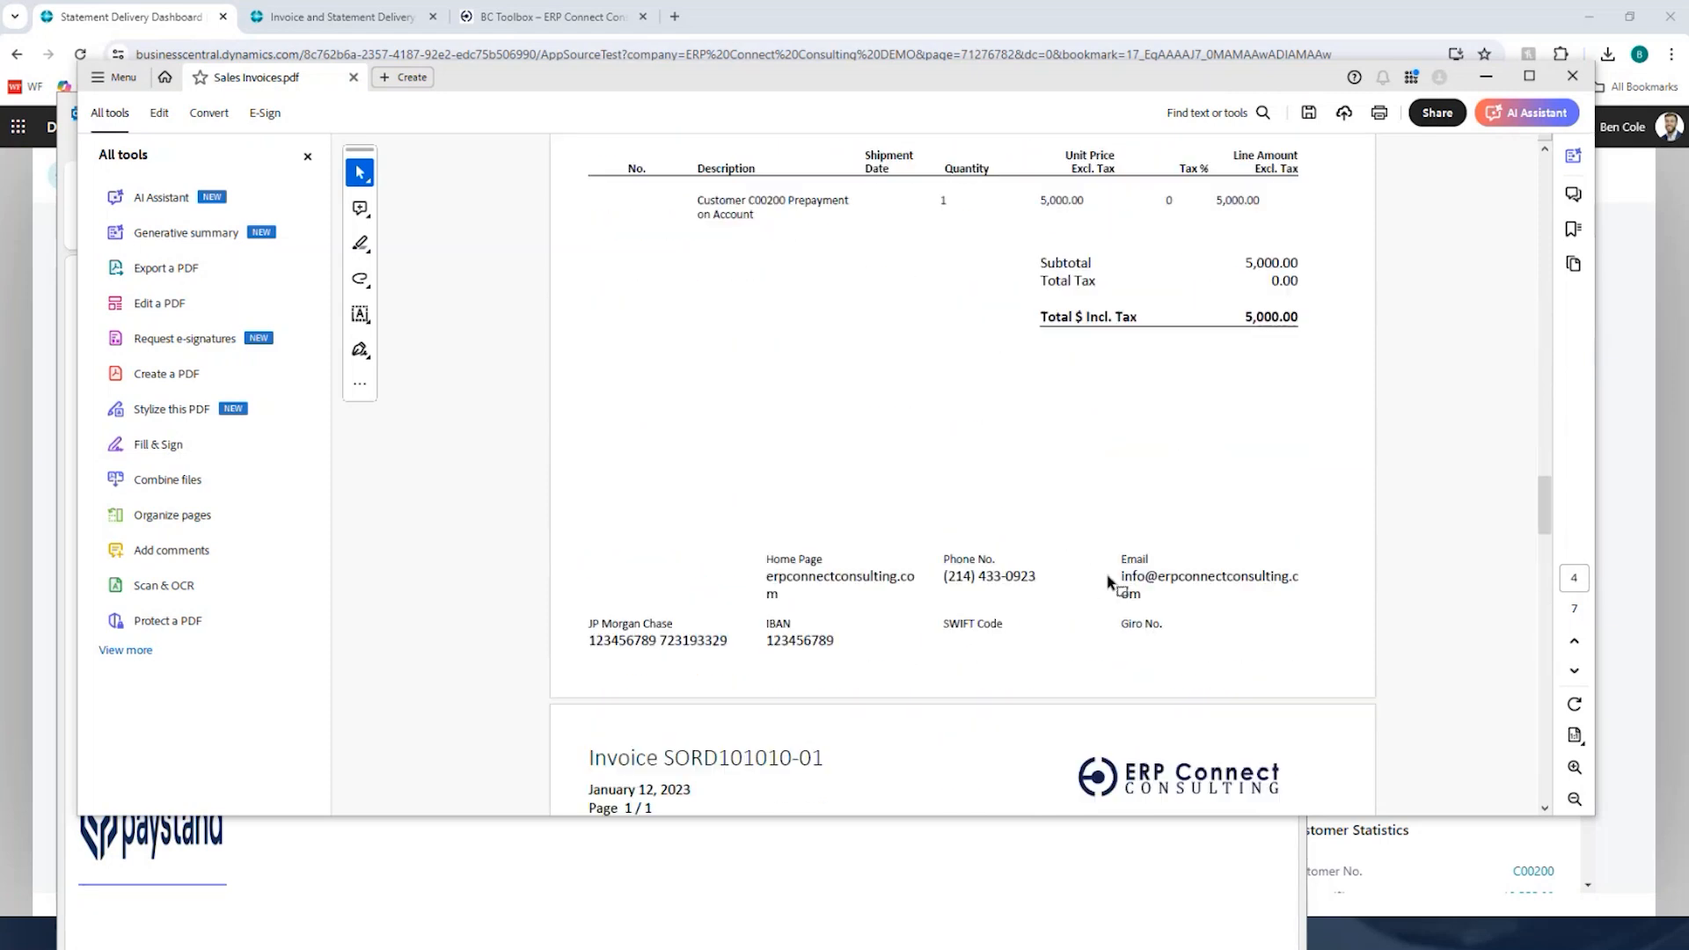
{"action": "scroll", "coordinate": [1111, 585], "scroll_direction": "up", "scroll_amount": 20}
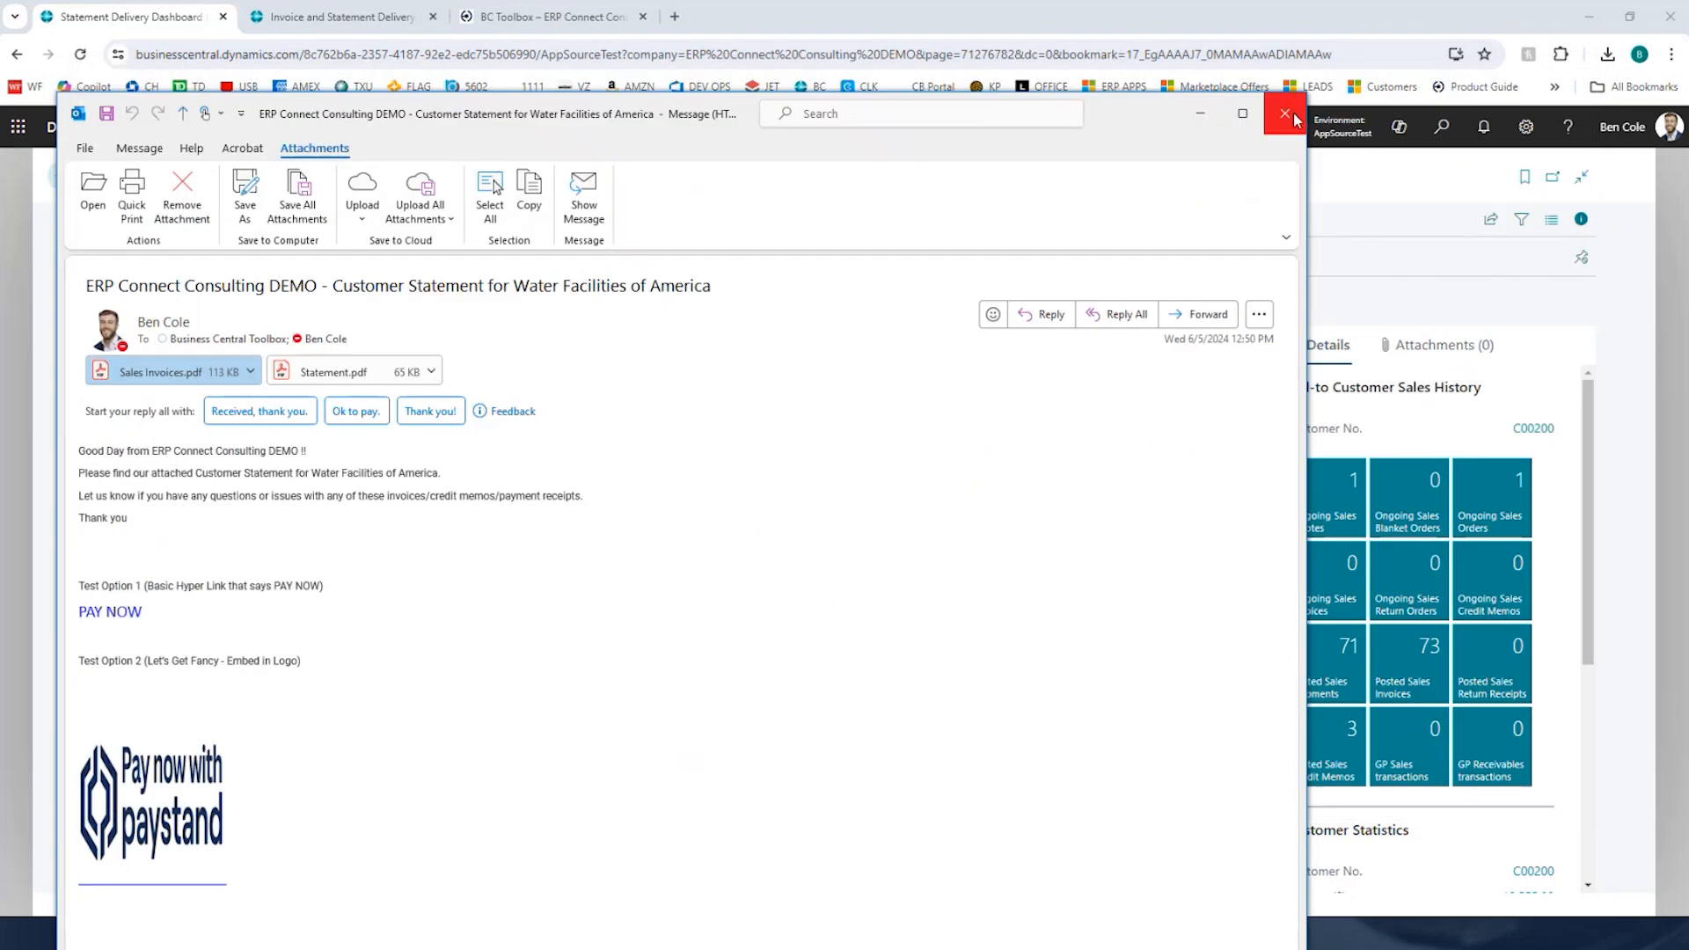
{"action": "left_click", "coordinate": [1285, 105]}
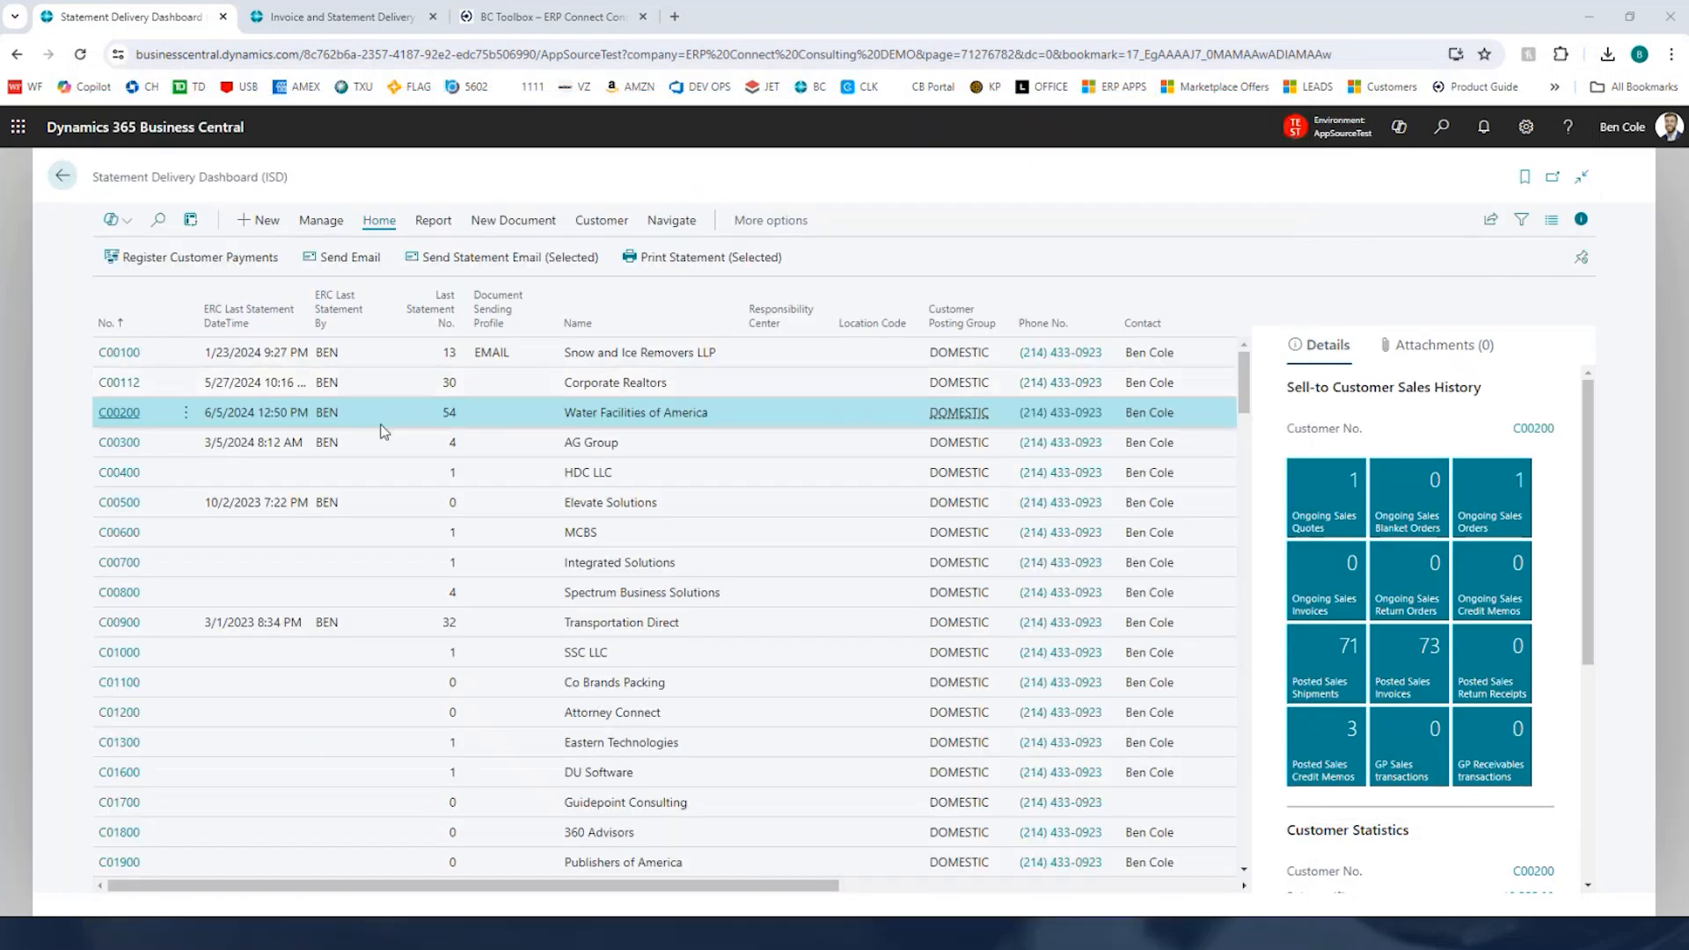
Step: Open customer C00200's card and examine its document delivery options, including the Statement Delivery Option choices
{"action": "left_click", "coordinate": [118, 413]}
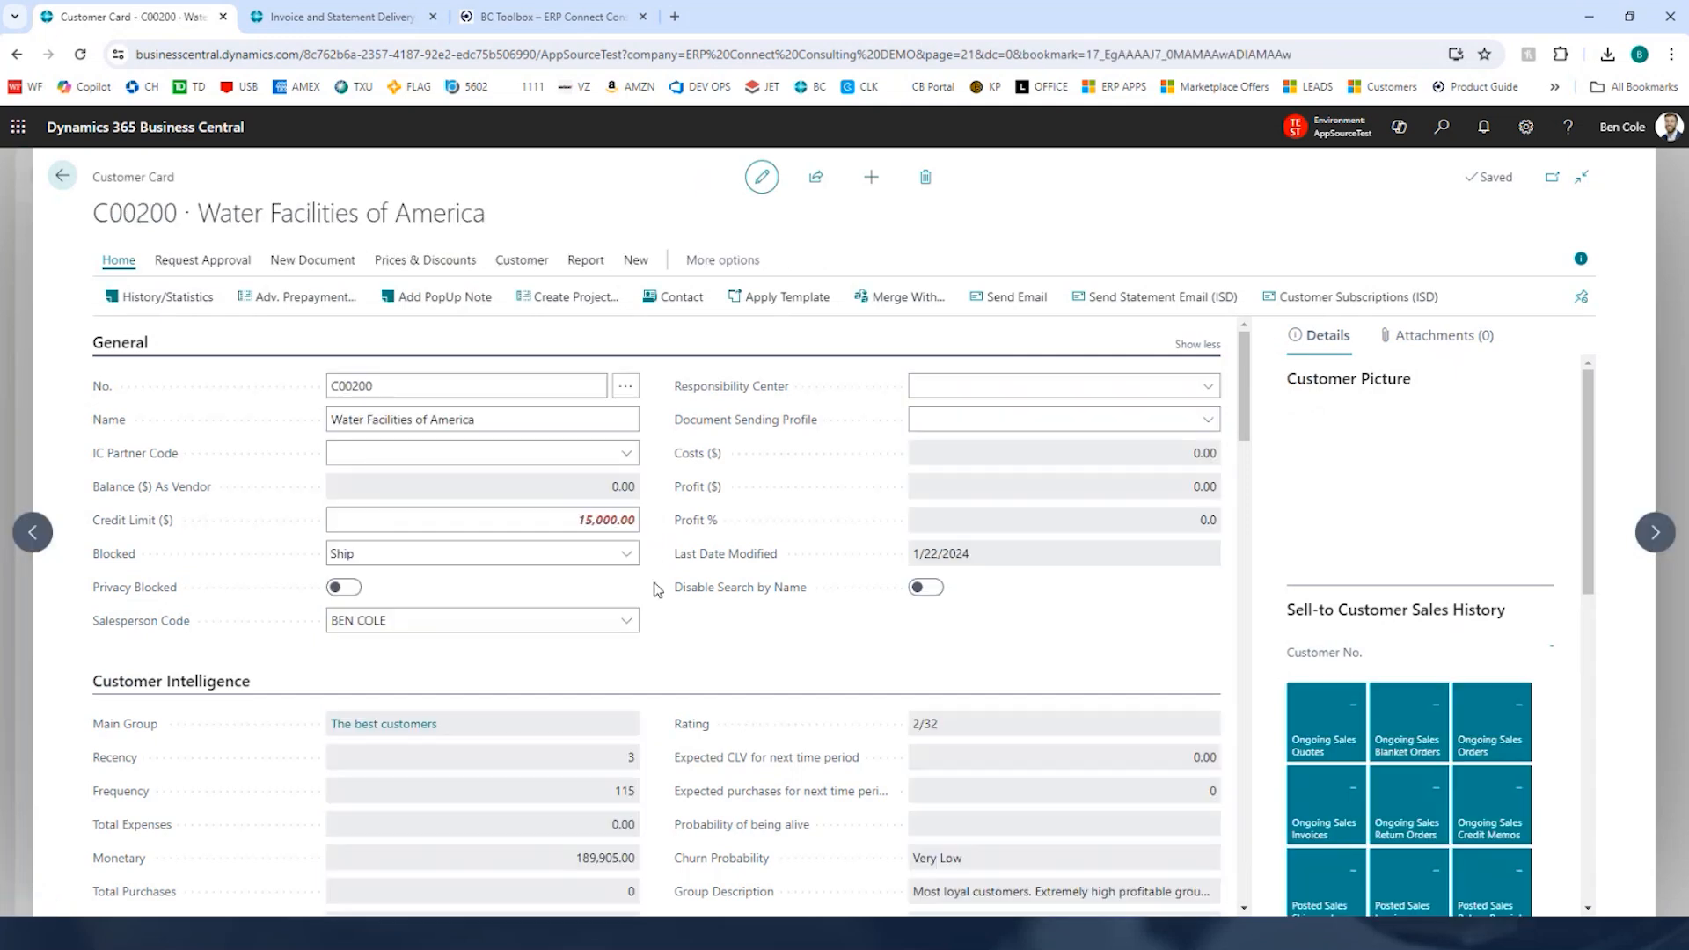
{"action": "scroll", "coordinate": [658, 640], "scroll_direction": "down", "scroll_amount": 6}
{"action": "scroll", "coordinate": [682, 572], "scroll_direction": "down", "scroll_amount": 1}
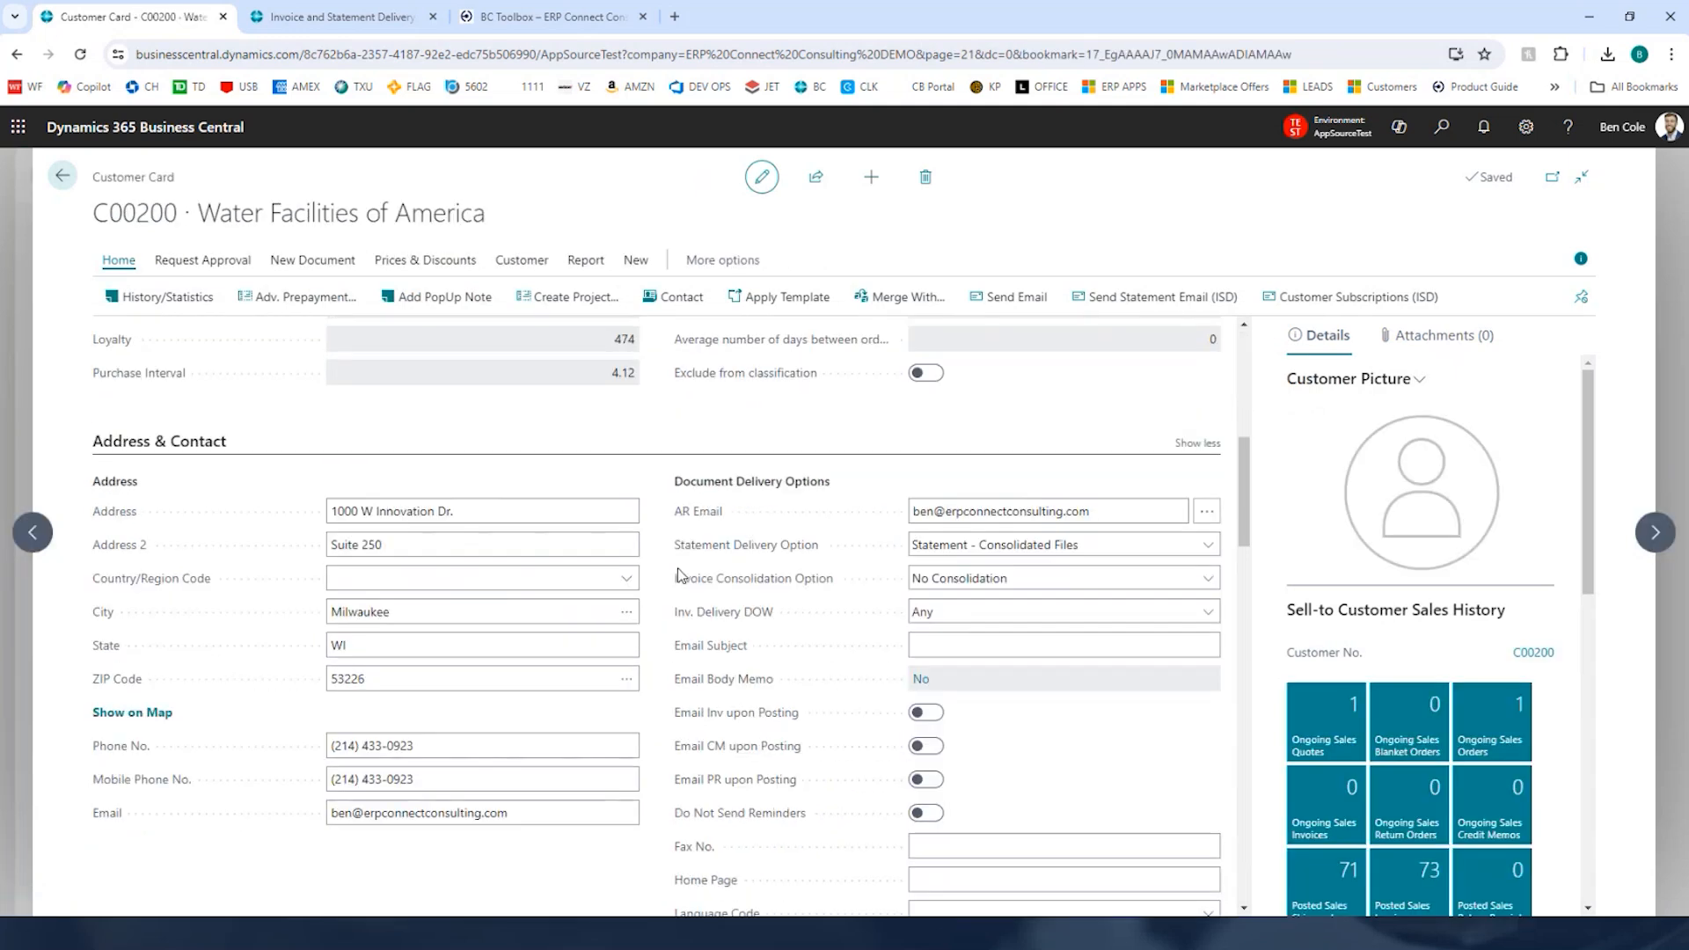
{"action": "left_click", "coordinate": [1036, 511]}
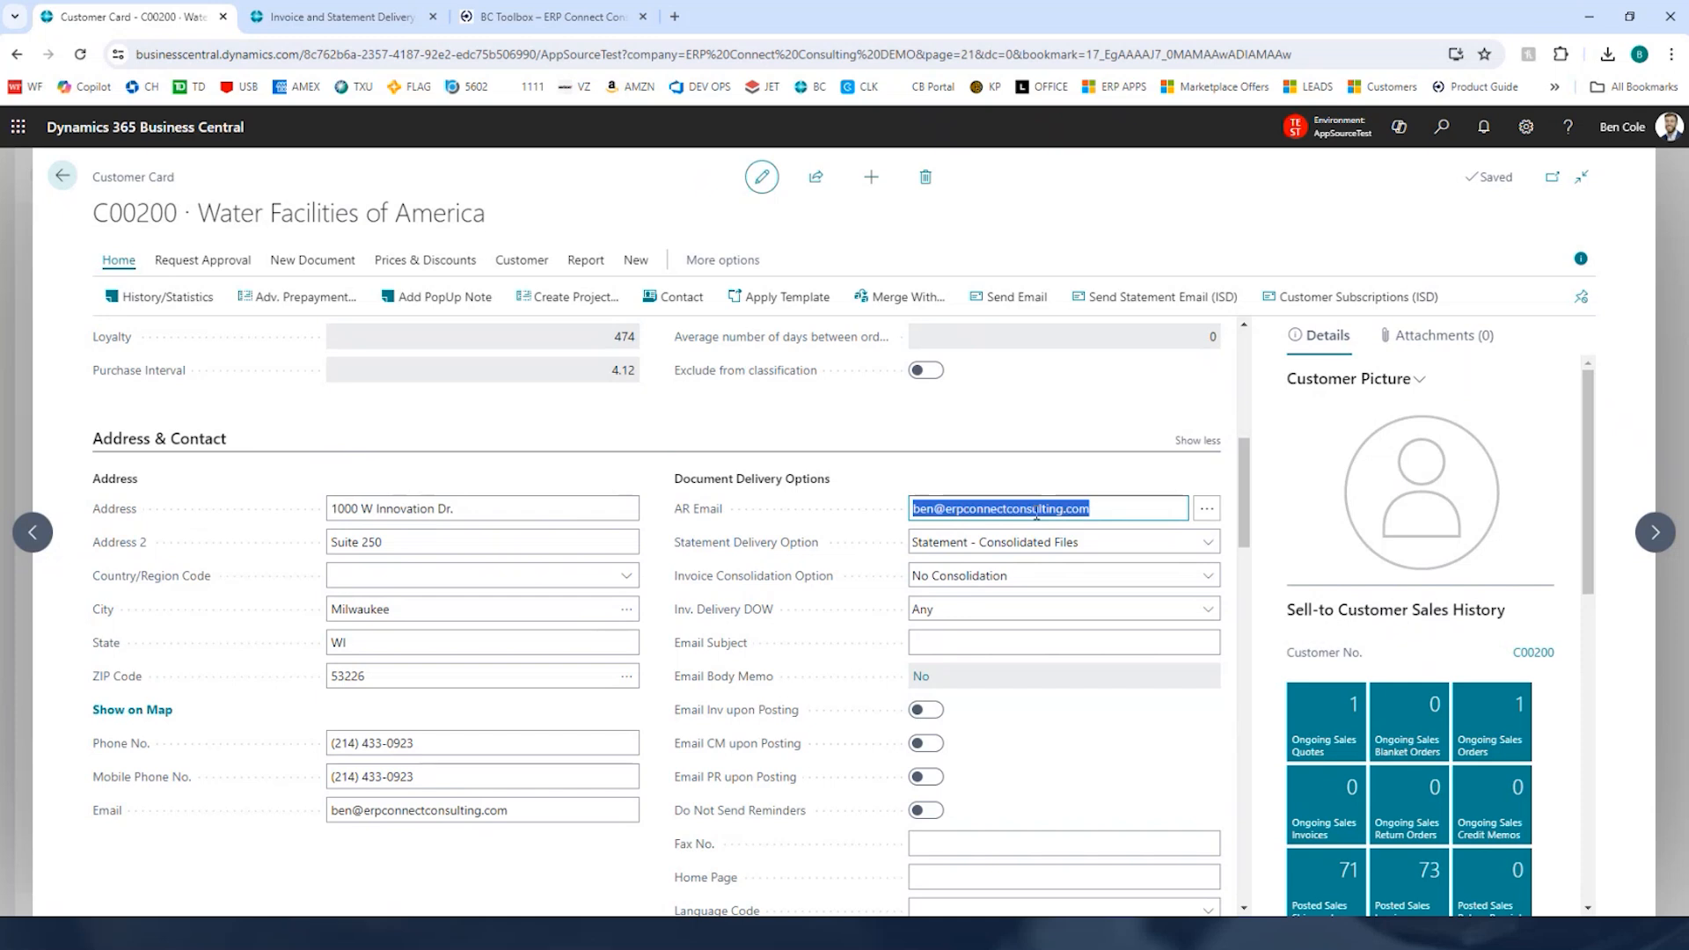
{"action": "left_click", "coordinate": [1139, 543]}
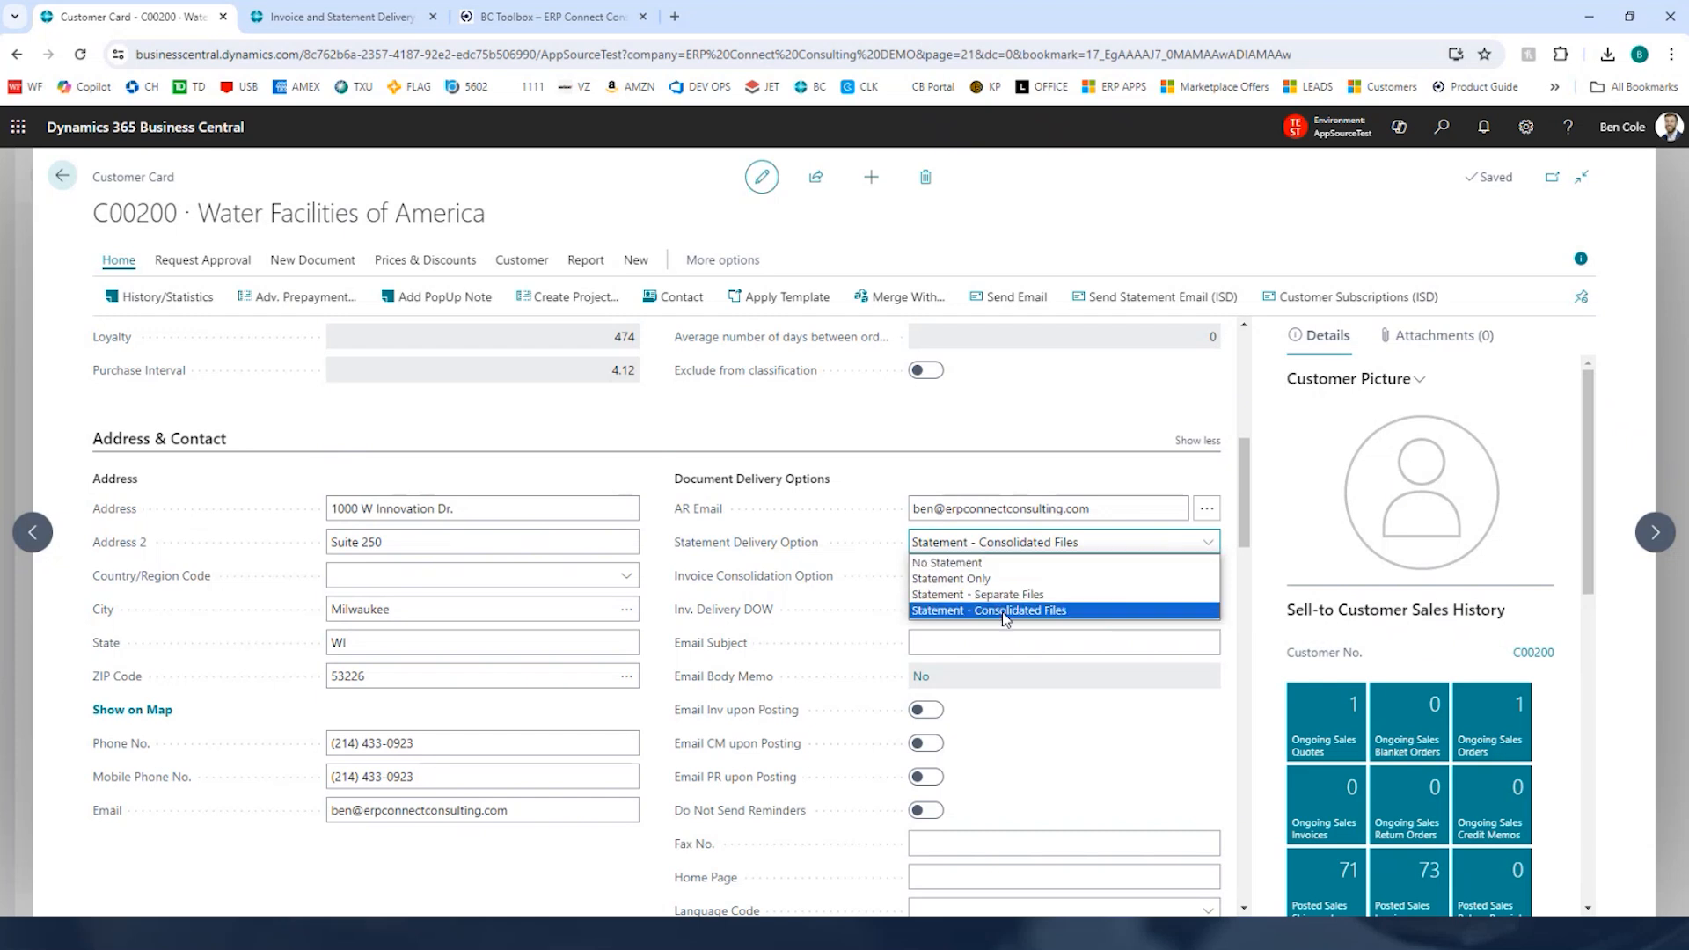
{"action": "left_click", "coordinate": [645, 659]}
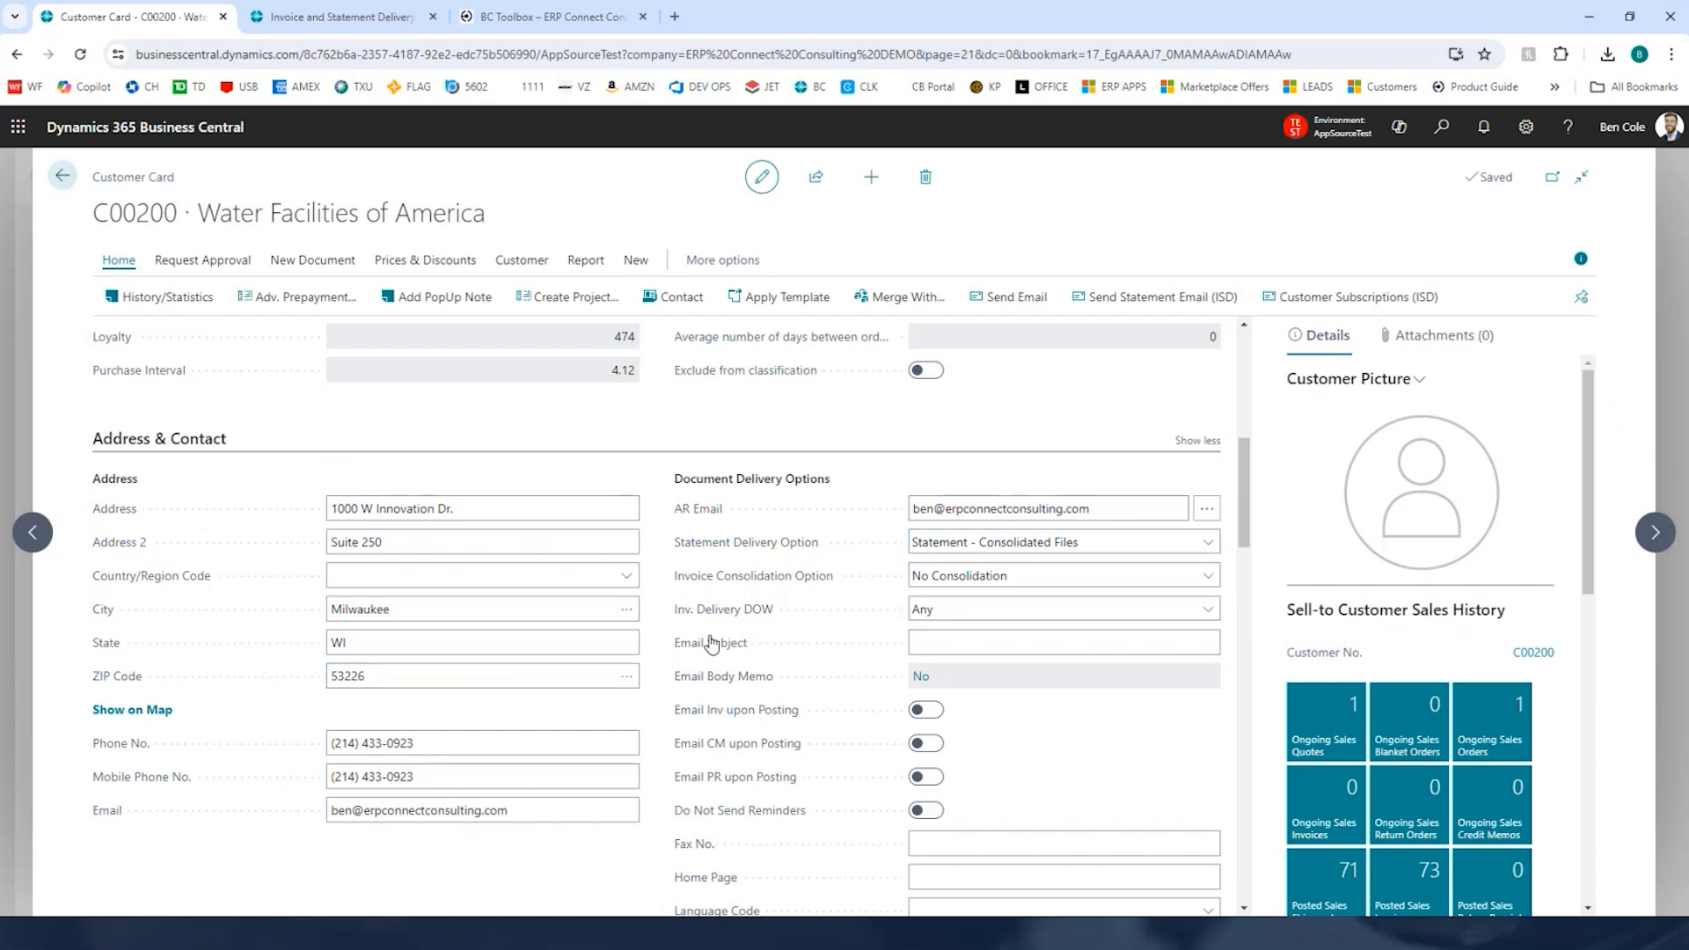
{"action": "left_click", "coordinate": [1000, 643]}
{"action": "left_click", "coordinate": [1667, 267]}
Step: Open the Recurring Sales Documents (ISD) list through search
{"action": "left_click", "coordinate": [1443, 131]}
{"action": "type", "text": "Recur"}
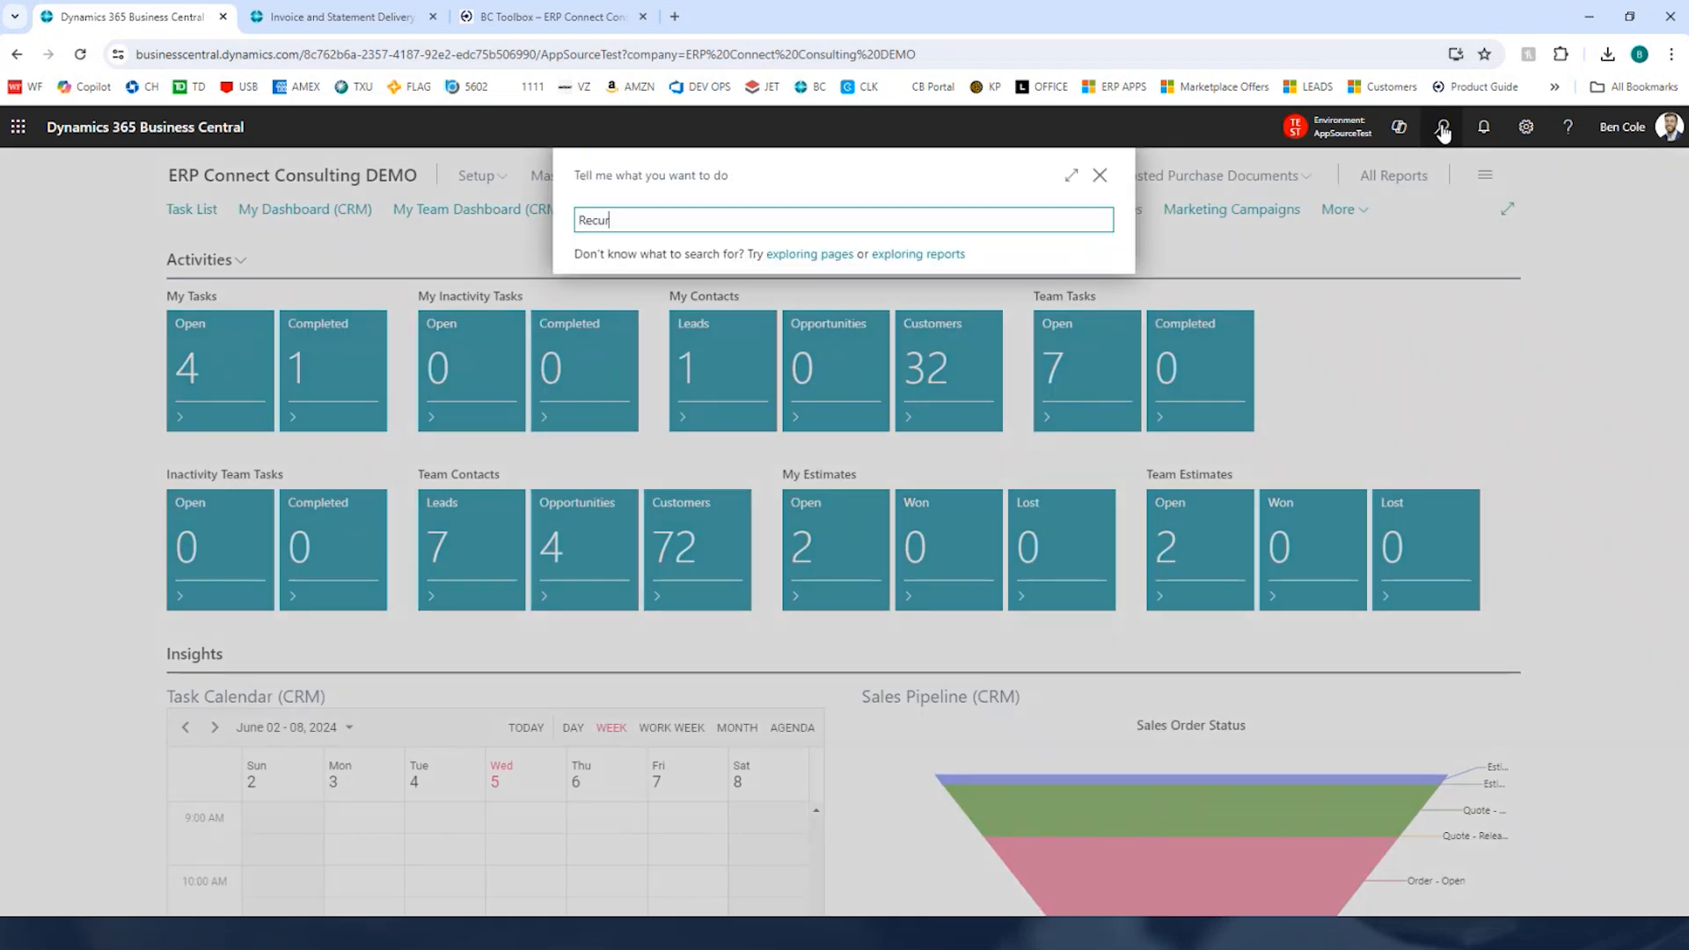
{"action": "type", "text": "ring Sales Docum"}
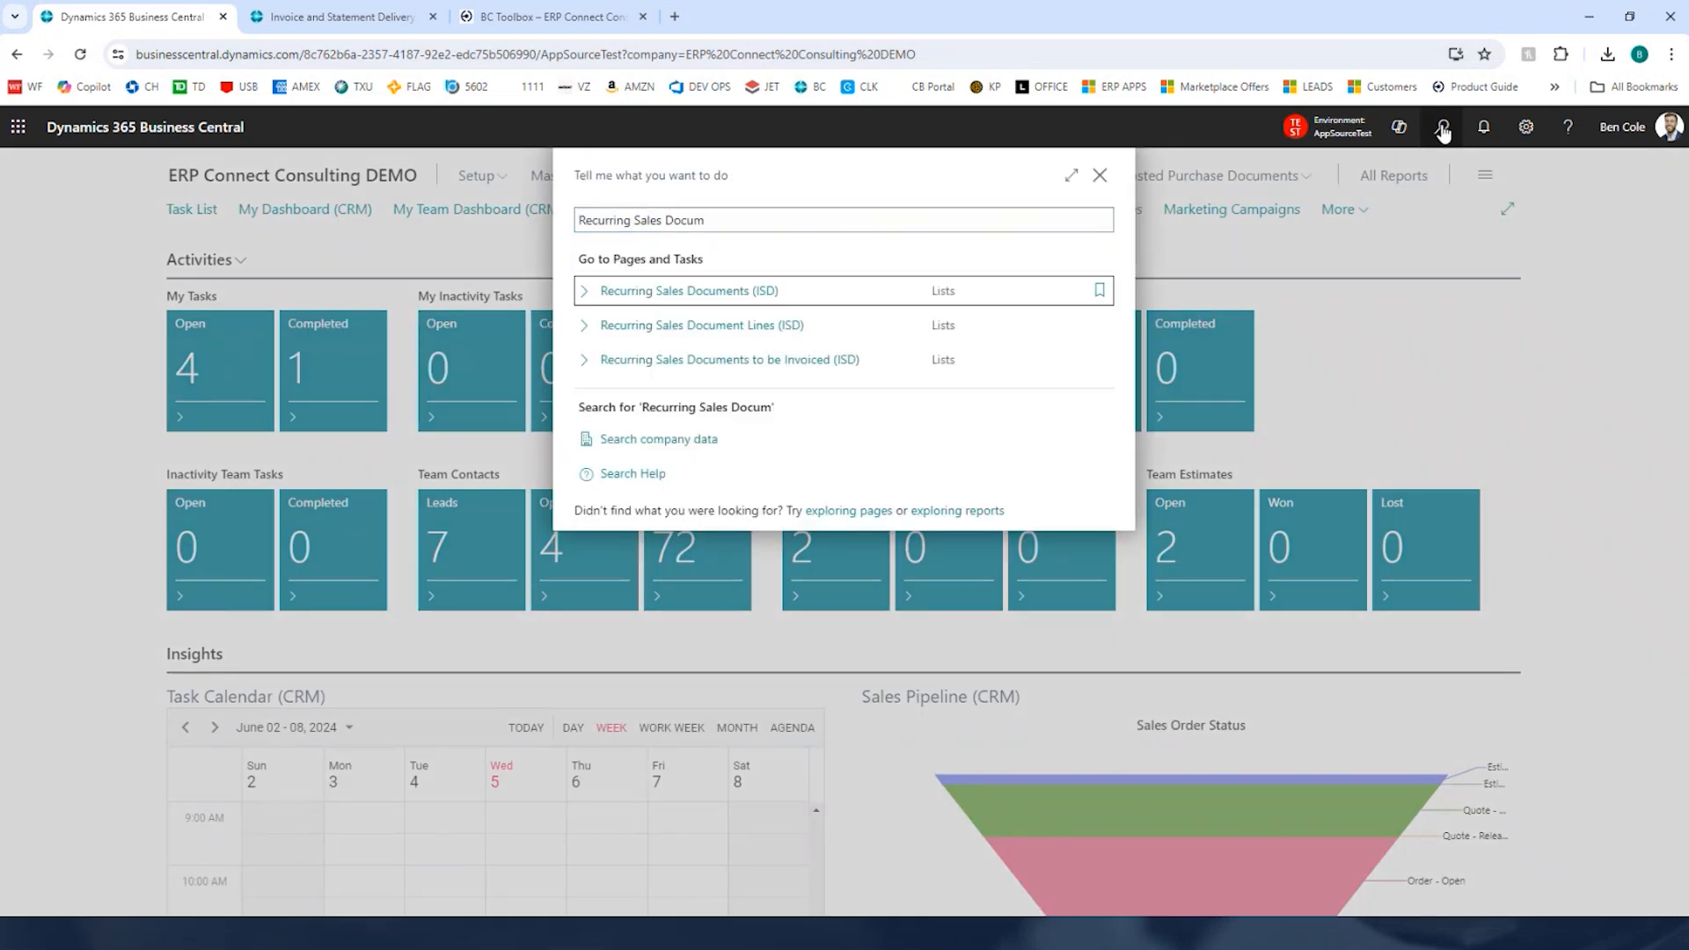
{"action": "key", "text": "Return"}
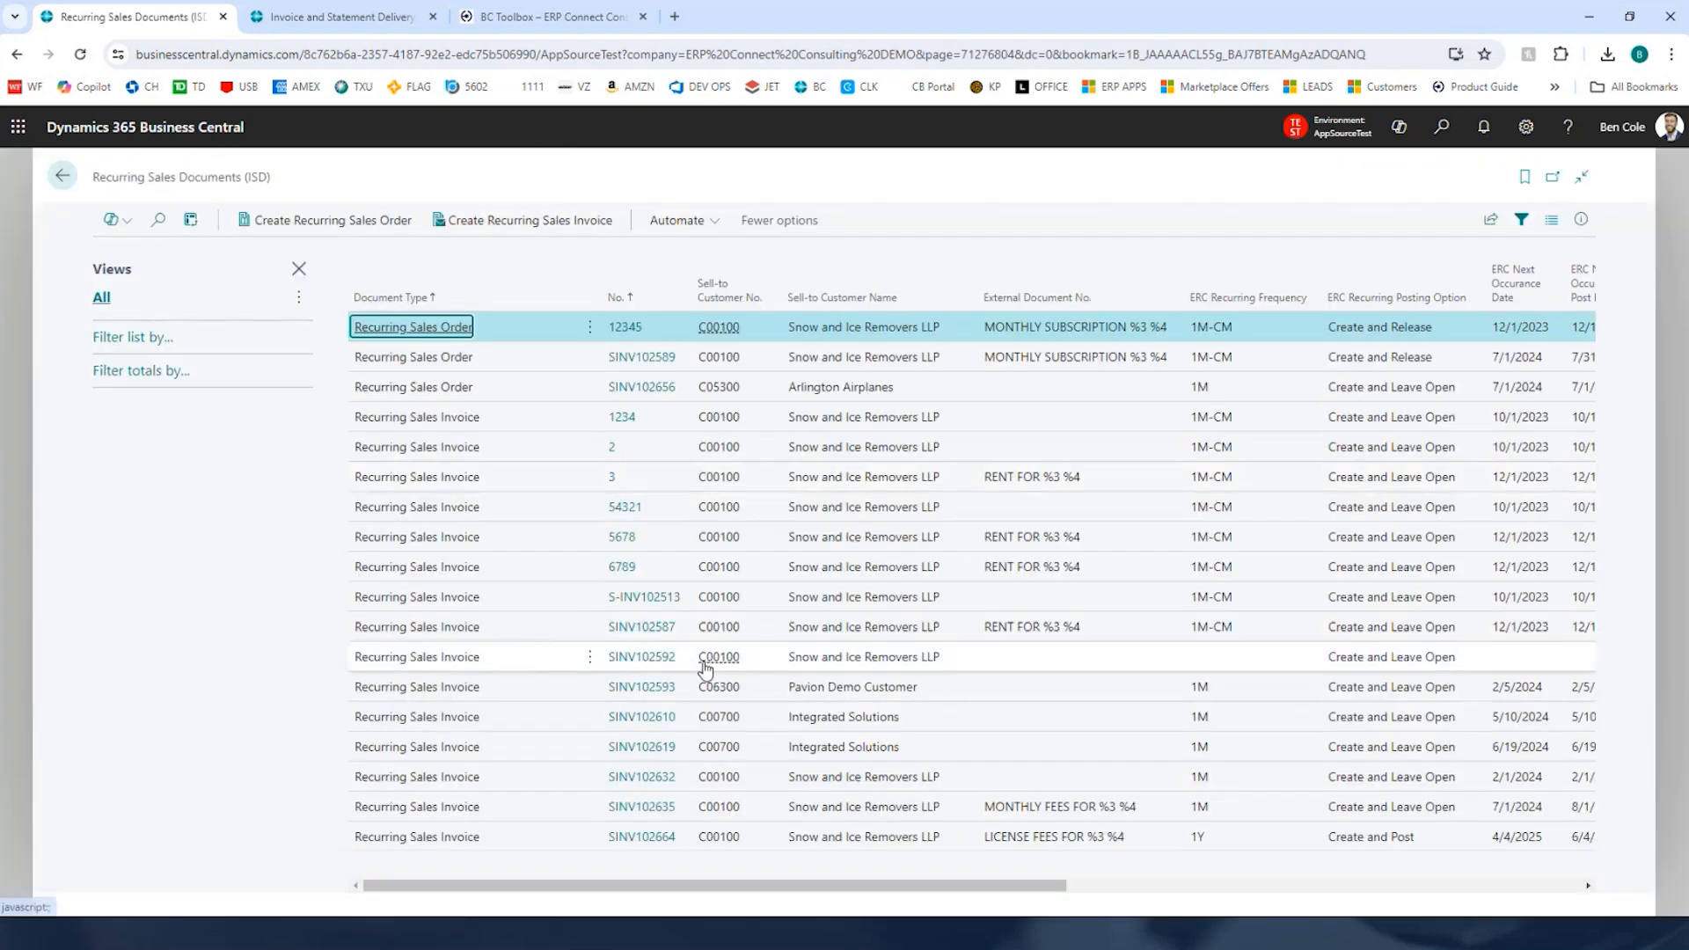
Step: Open recurring sales invoice SINV102664 for editing and set its ERC Recurring Posting Option to Create and Leave Open
{"action": "left_click", "coordinate": [631, 844]}
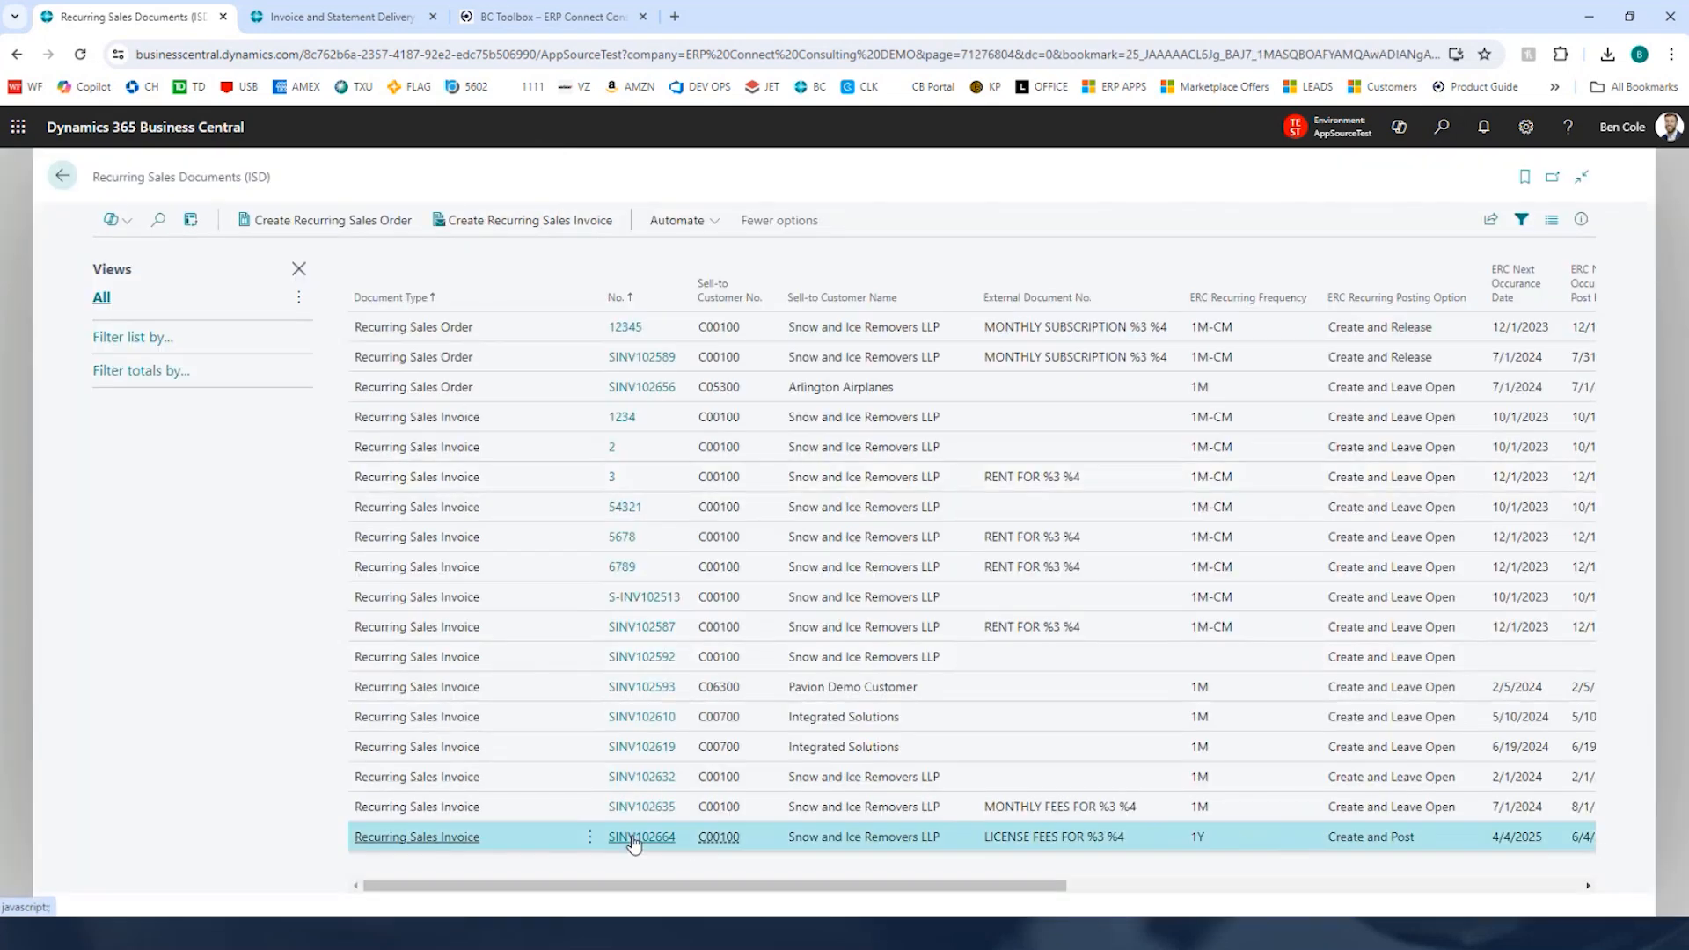
{"action": "left_click", "coordinate": [633, 840]}
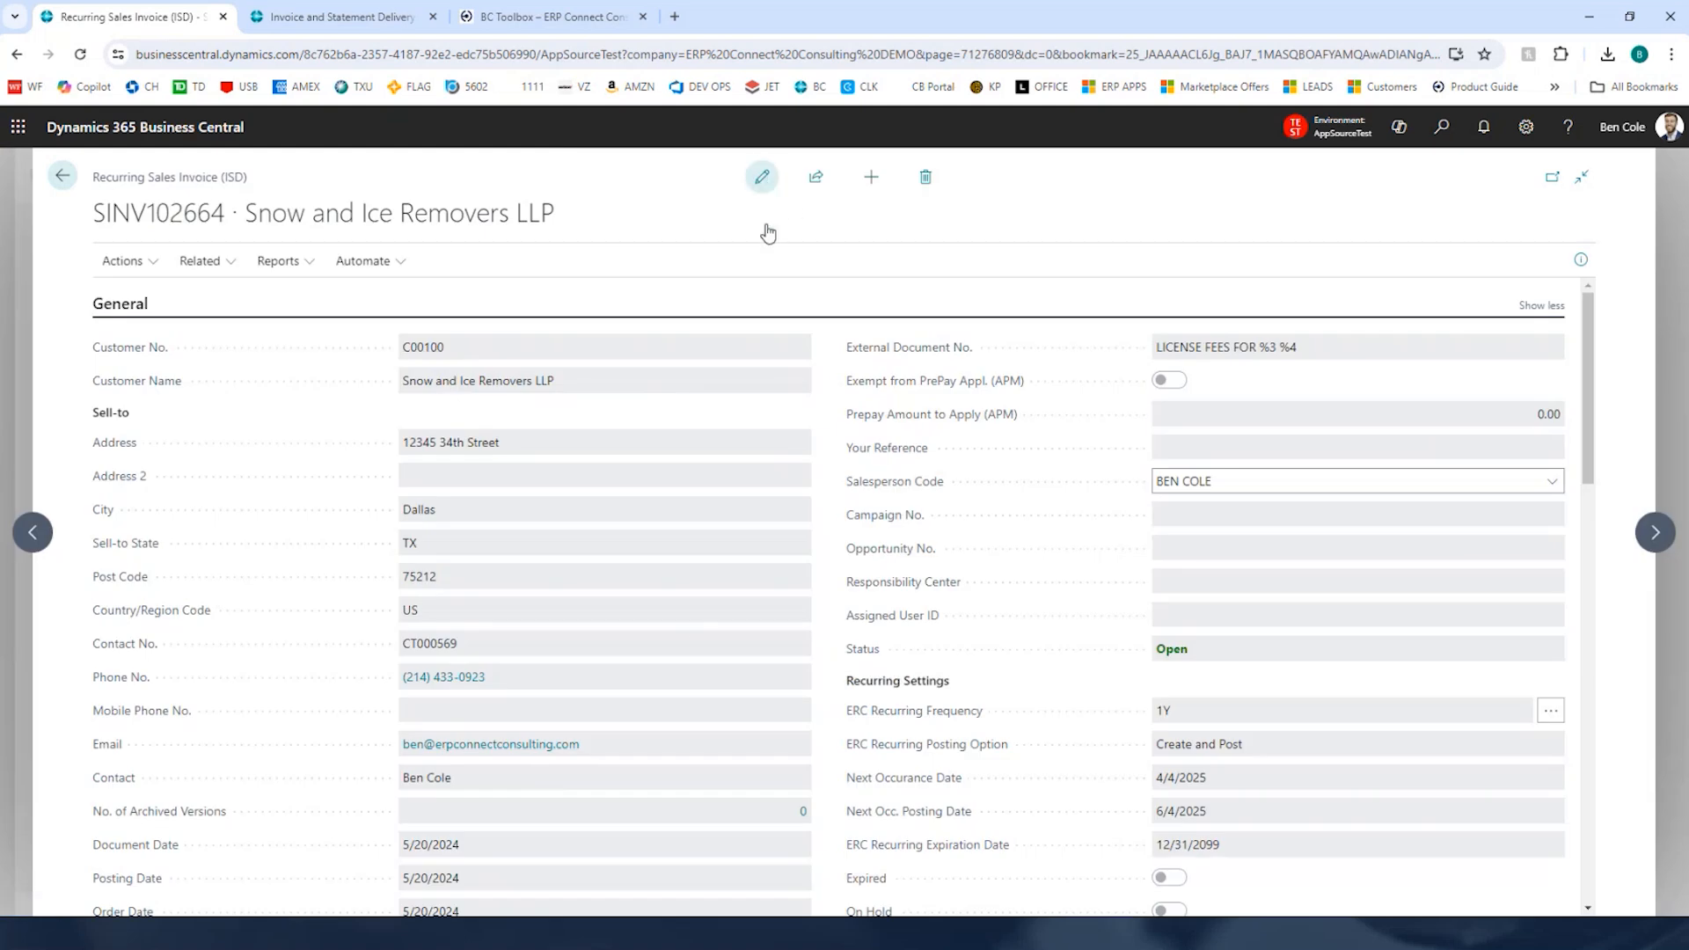
{"action": "left_click", "coordinate": [762, 177]}
{"action": "scroll", "coordinate": [825, 556], "scroll_direction": "down", "scroll_amount": 2}
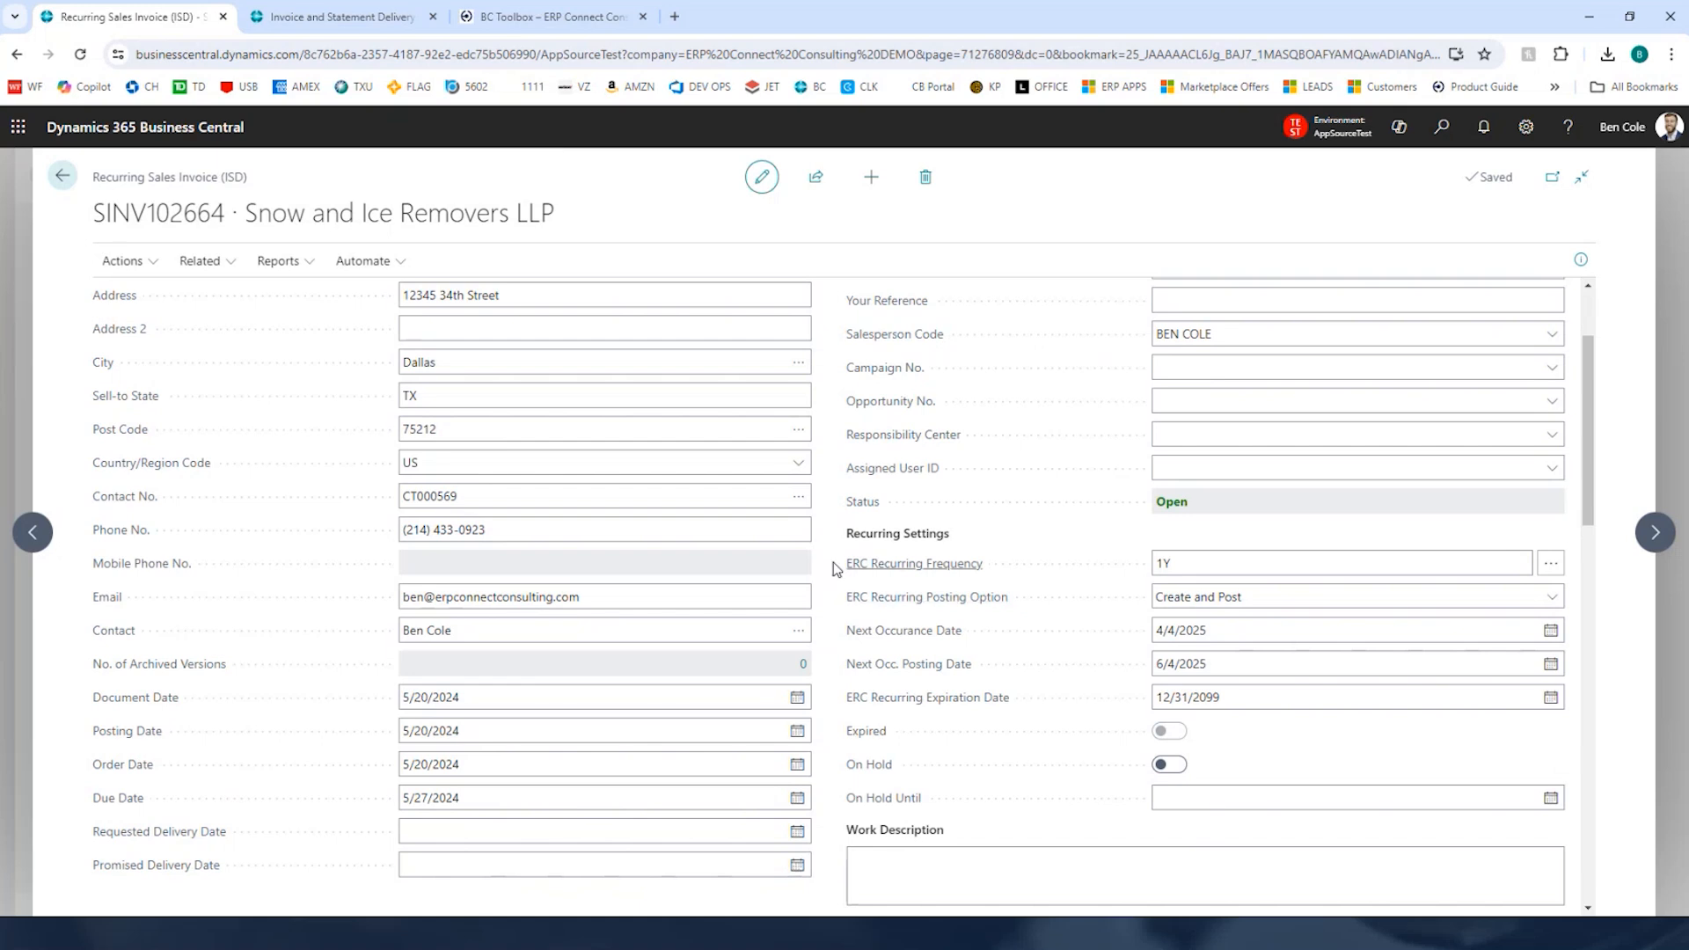
{"action": "scroll", "coordinate": [832, 558], "scroll_direction": "down", "scroll_amount": 2}
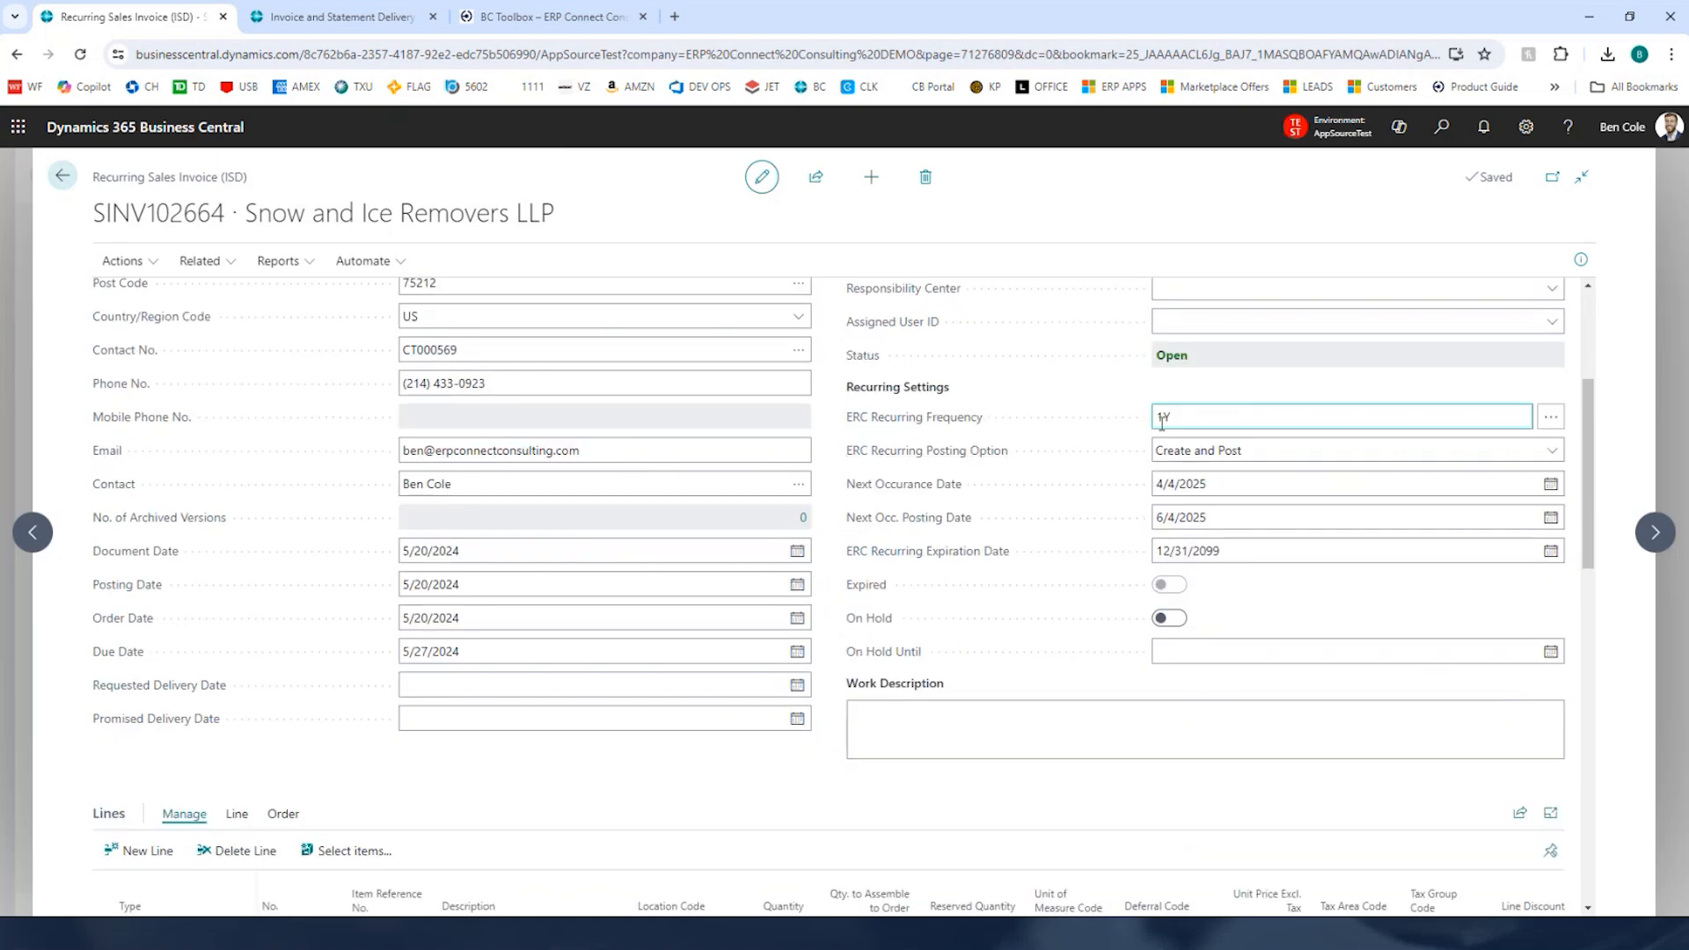
{"action": "left_click", "coordinate": [1226, 450]}
{"action": "left_click", "coordinate": [1267, 470]}
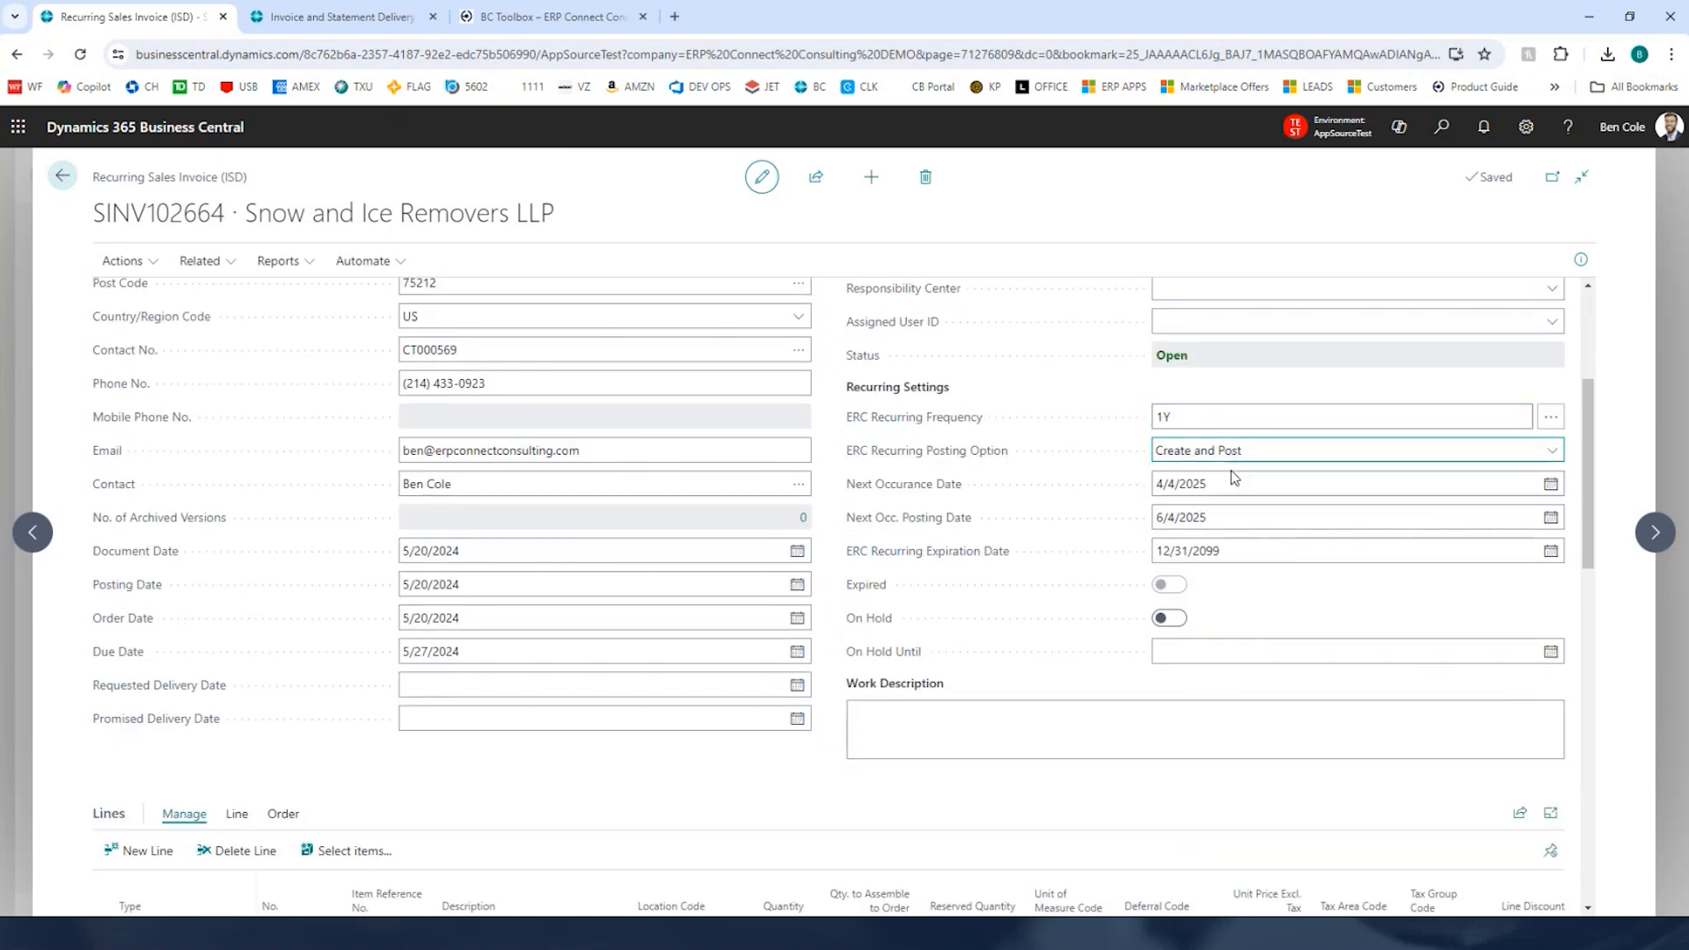
{"action": "left_click", "coordinate": [1269, 452]}
{"action": "left_click", "coordinate": [1269, 453]}
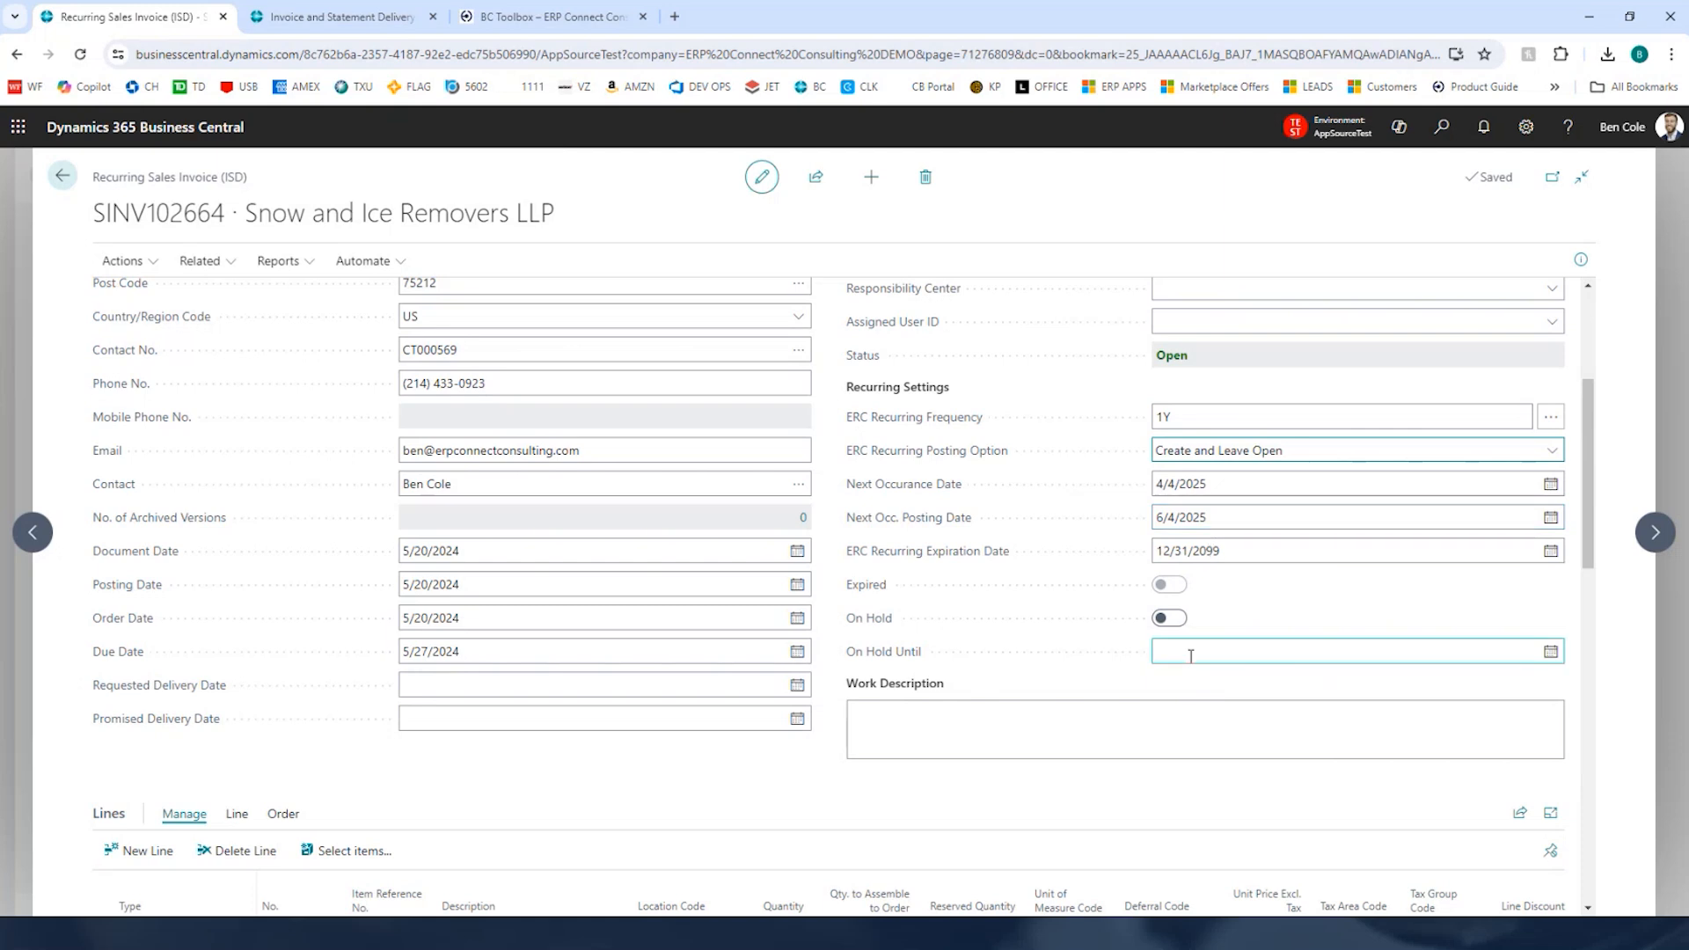
Step: Set the recurring invoice's Next Occurance Date to 4/4/2024 and Next Occ. Posting Date to 6/4/2024
{"action": "left_click", "coordinate": [838, 706]}
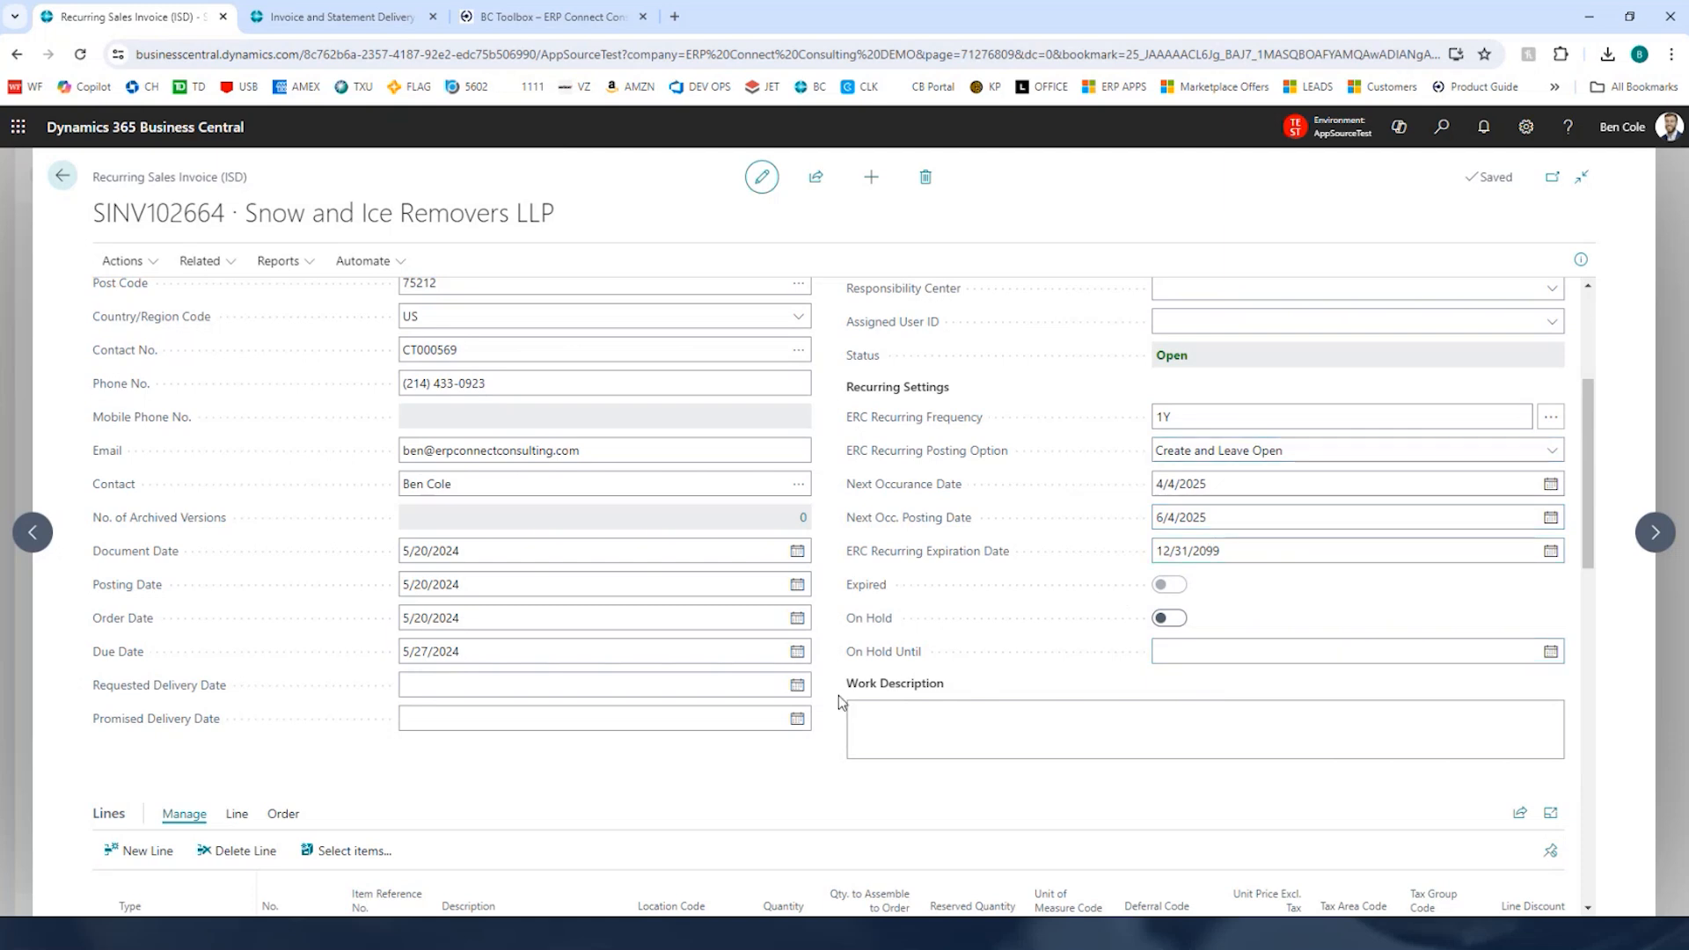
{"action": "scroll", "coordinate": [838, 704], "scroll_direction": "down", "scroll_amount": 3}
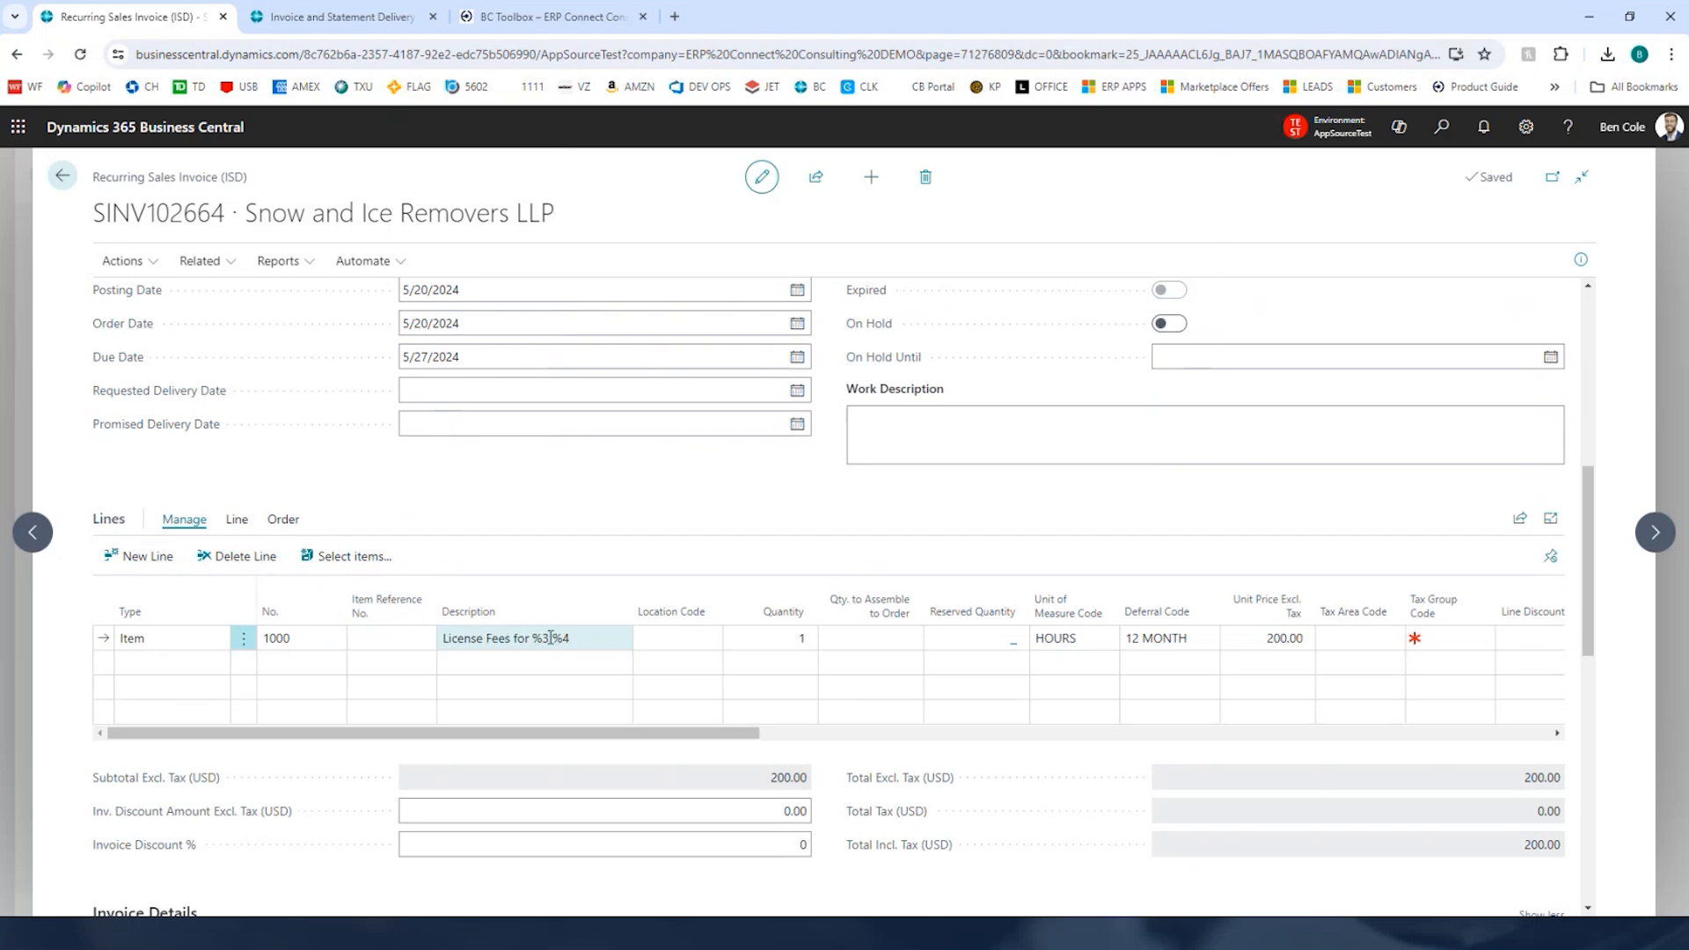
{"action": "scroll", "coordinate": [951, 554], "scroll_direction": "up", "scroll_amount": 5}
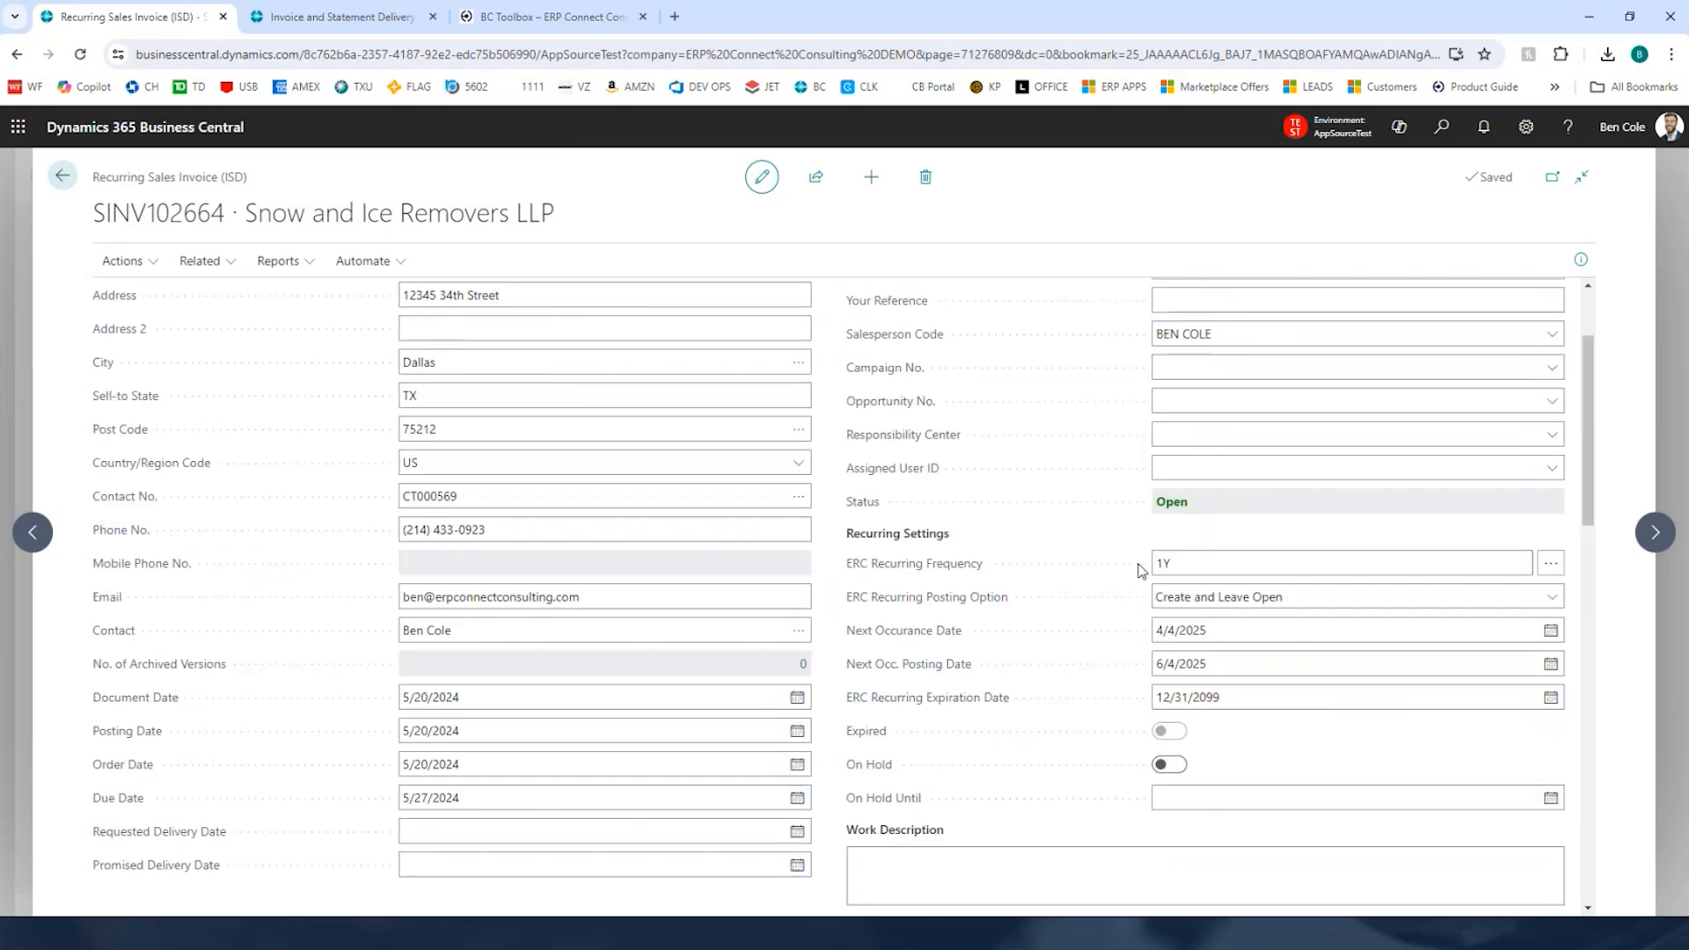
{"action": "left_click", "coordinate": [1244, 626]}
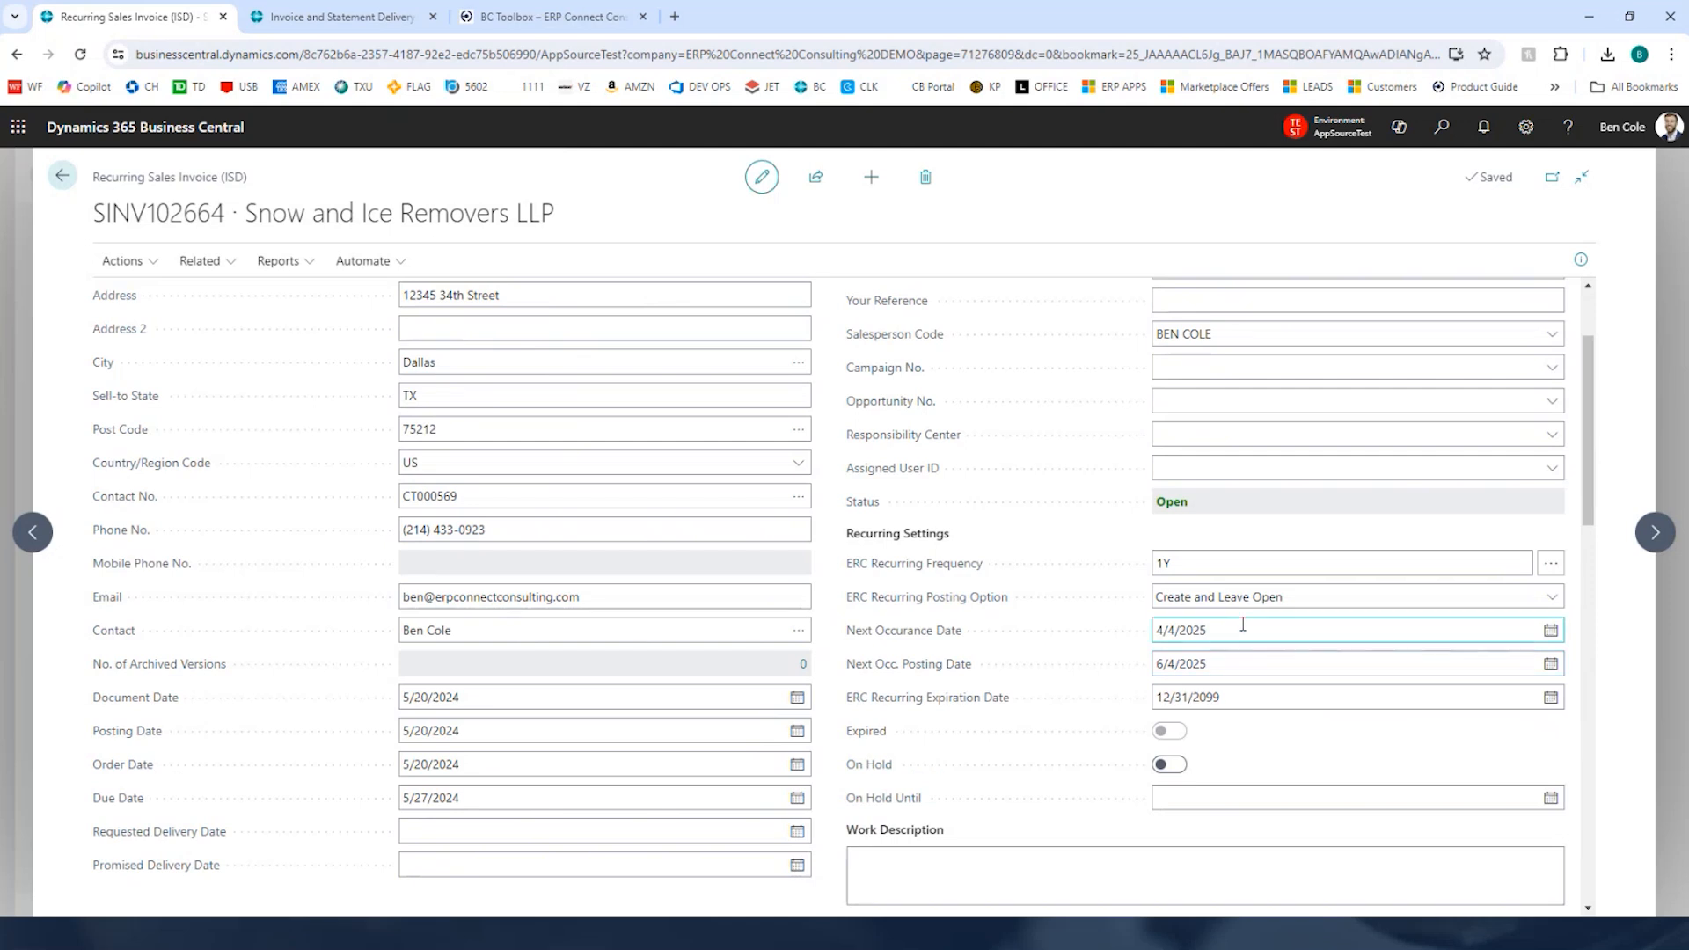
{"action": "key", "text": "ctrl+a"}
{"action": "type", "text": "4/4/"}
{"action": "key", "text": "Tab"}
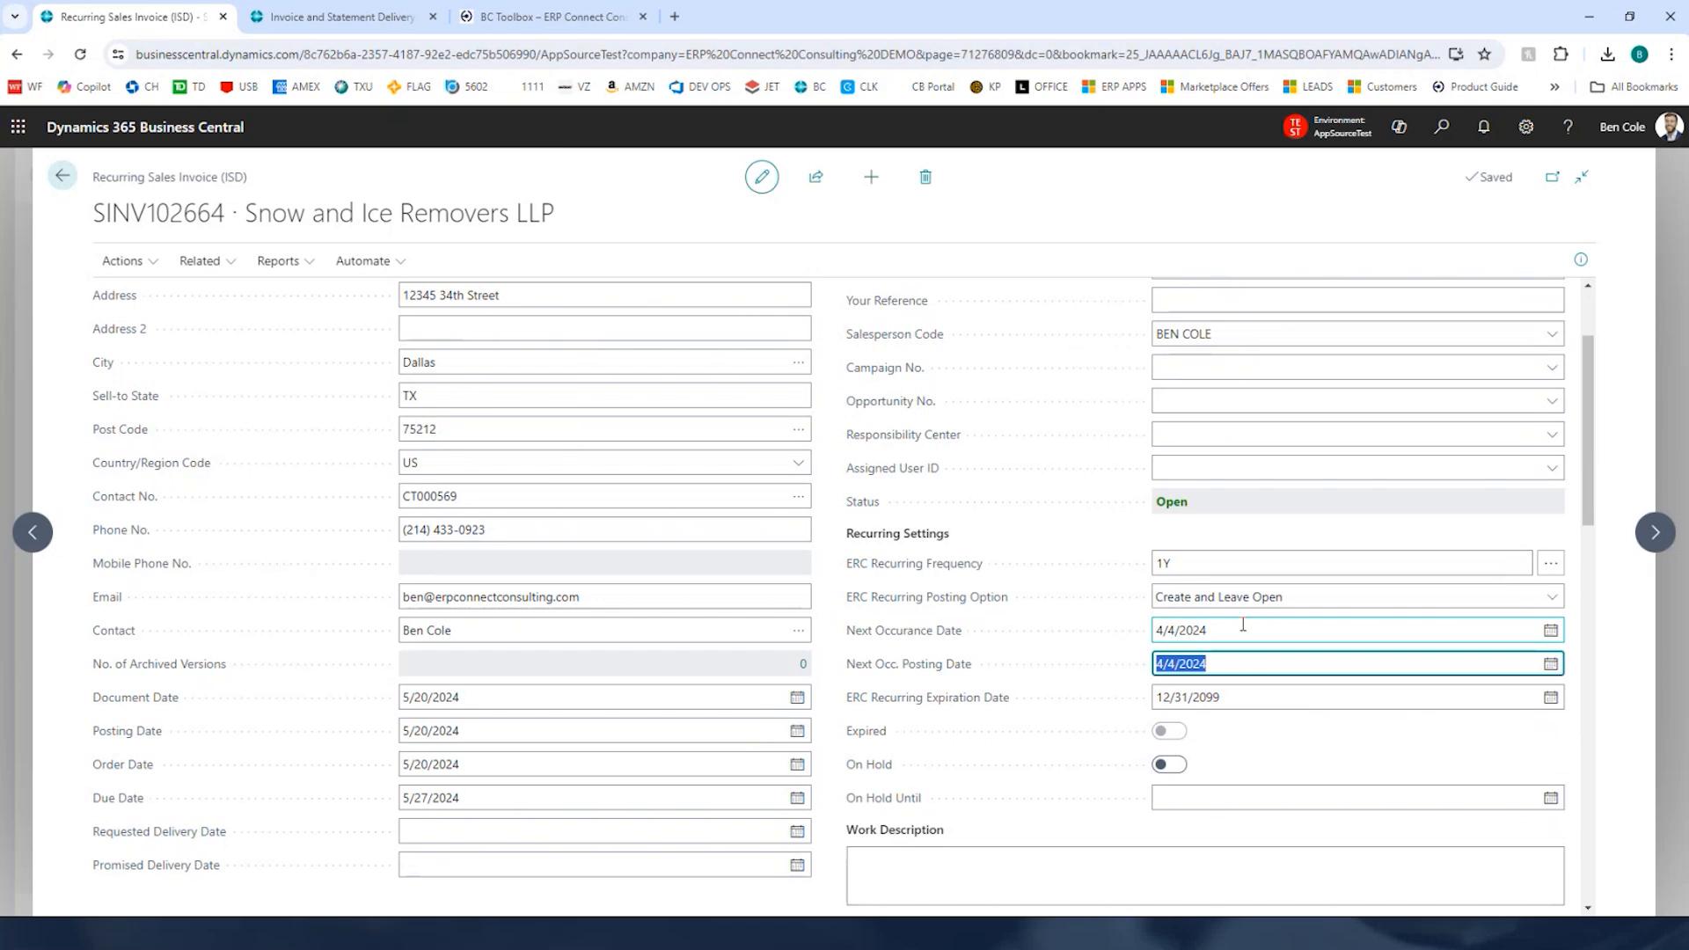
{"action": "type", "text": "6/4/2024"}
{"action": "key", "text": "Tab"}
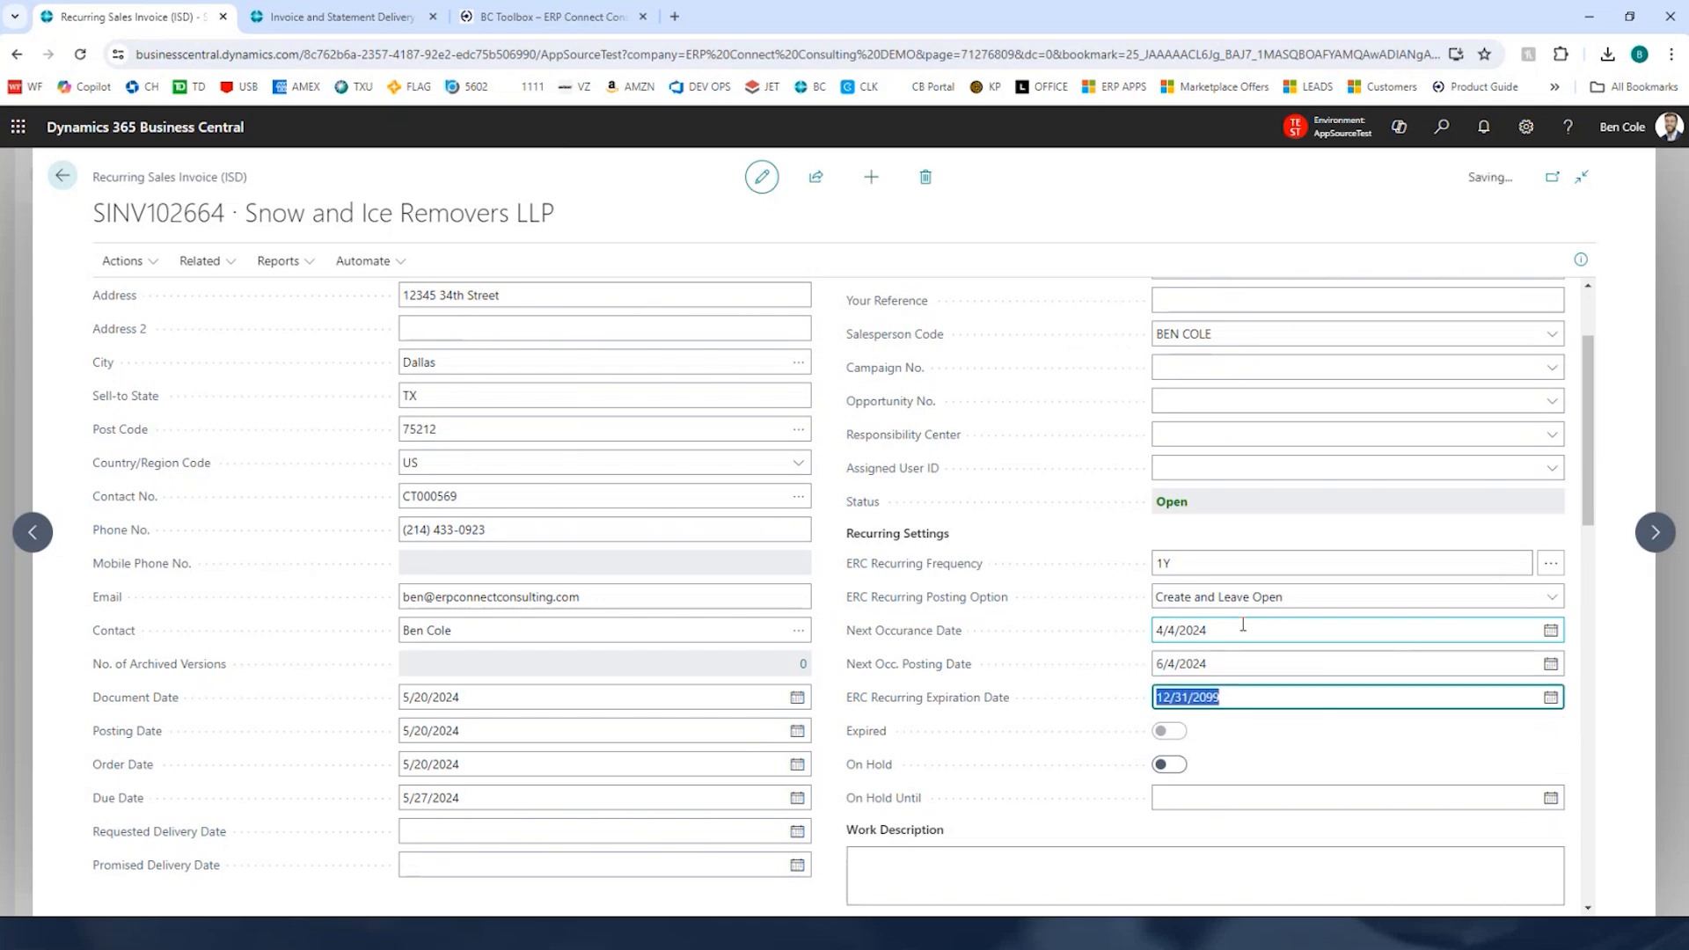
{"action": "left_click", "coordinate": [1609, 475]}
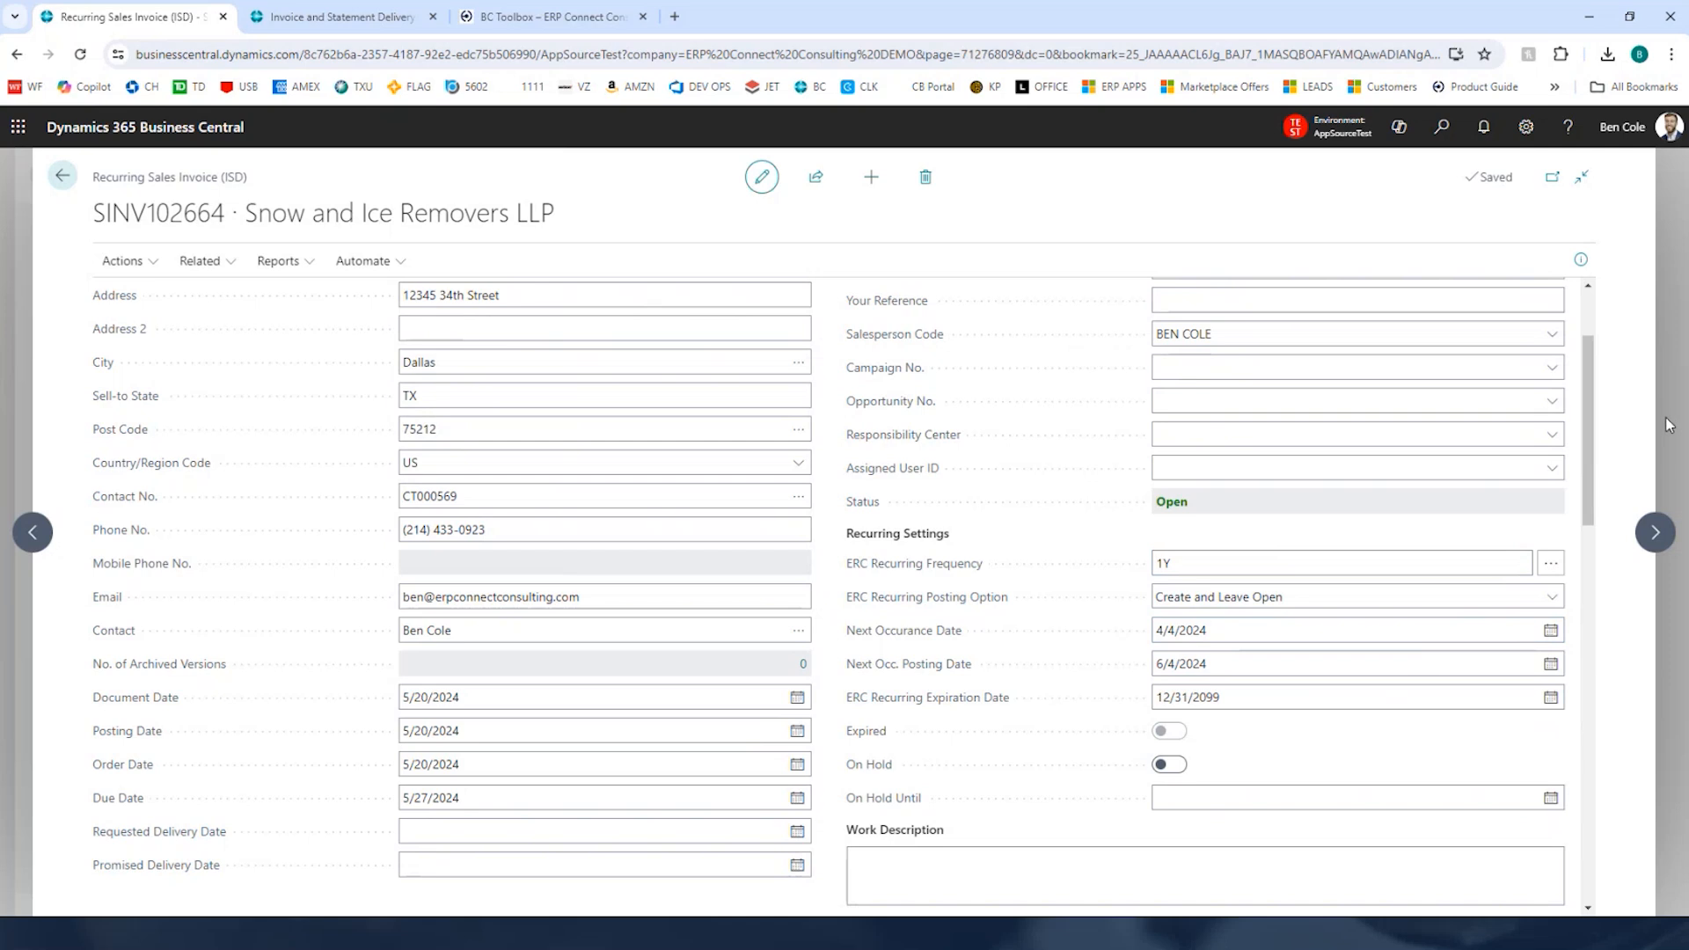
Step: Close the card and open Recurring Sales Documents to be Invoiced (ISD) through search
{"action": "key", "text": "Escape"}
{"action": "left_click", "coordinate": [1441, 128]}
{"action": "type", "text": "to be"}
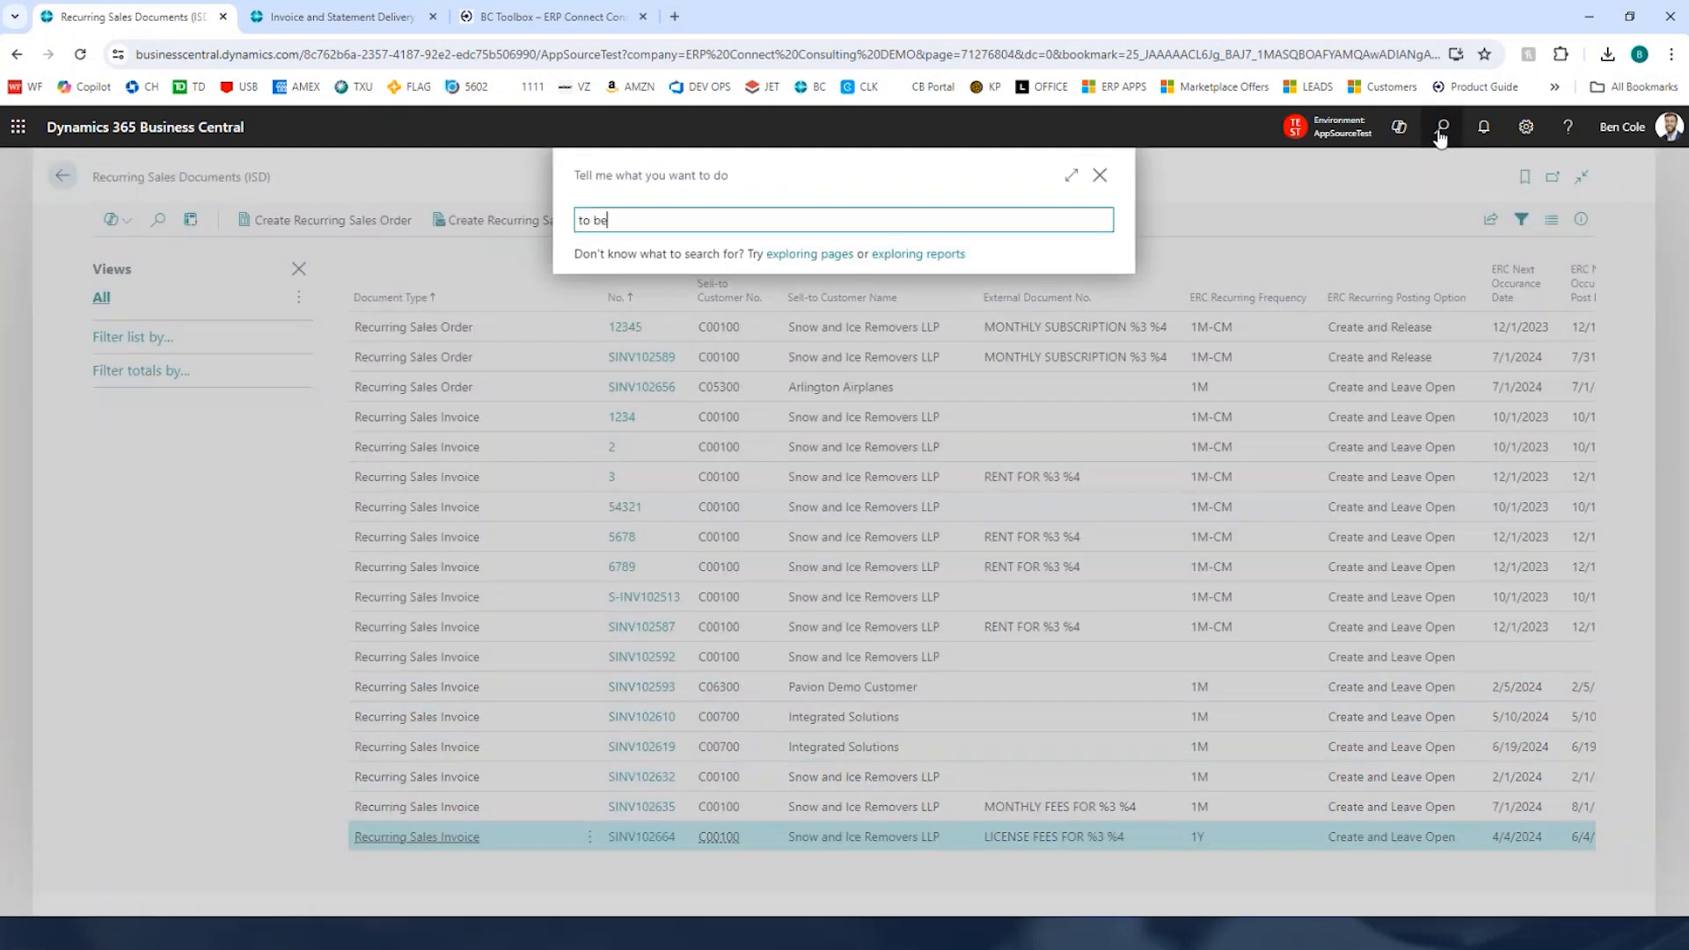
{"action": "type", "text": " invo"}
{"action": "key", "text": "Down"}
{"action": "key", "text": "Down"}
{"action": "key", "text": "Down"}
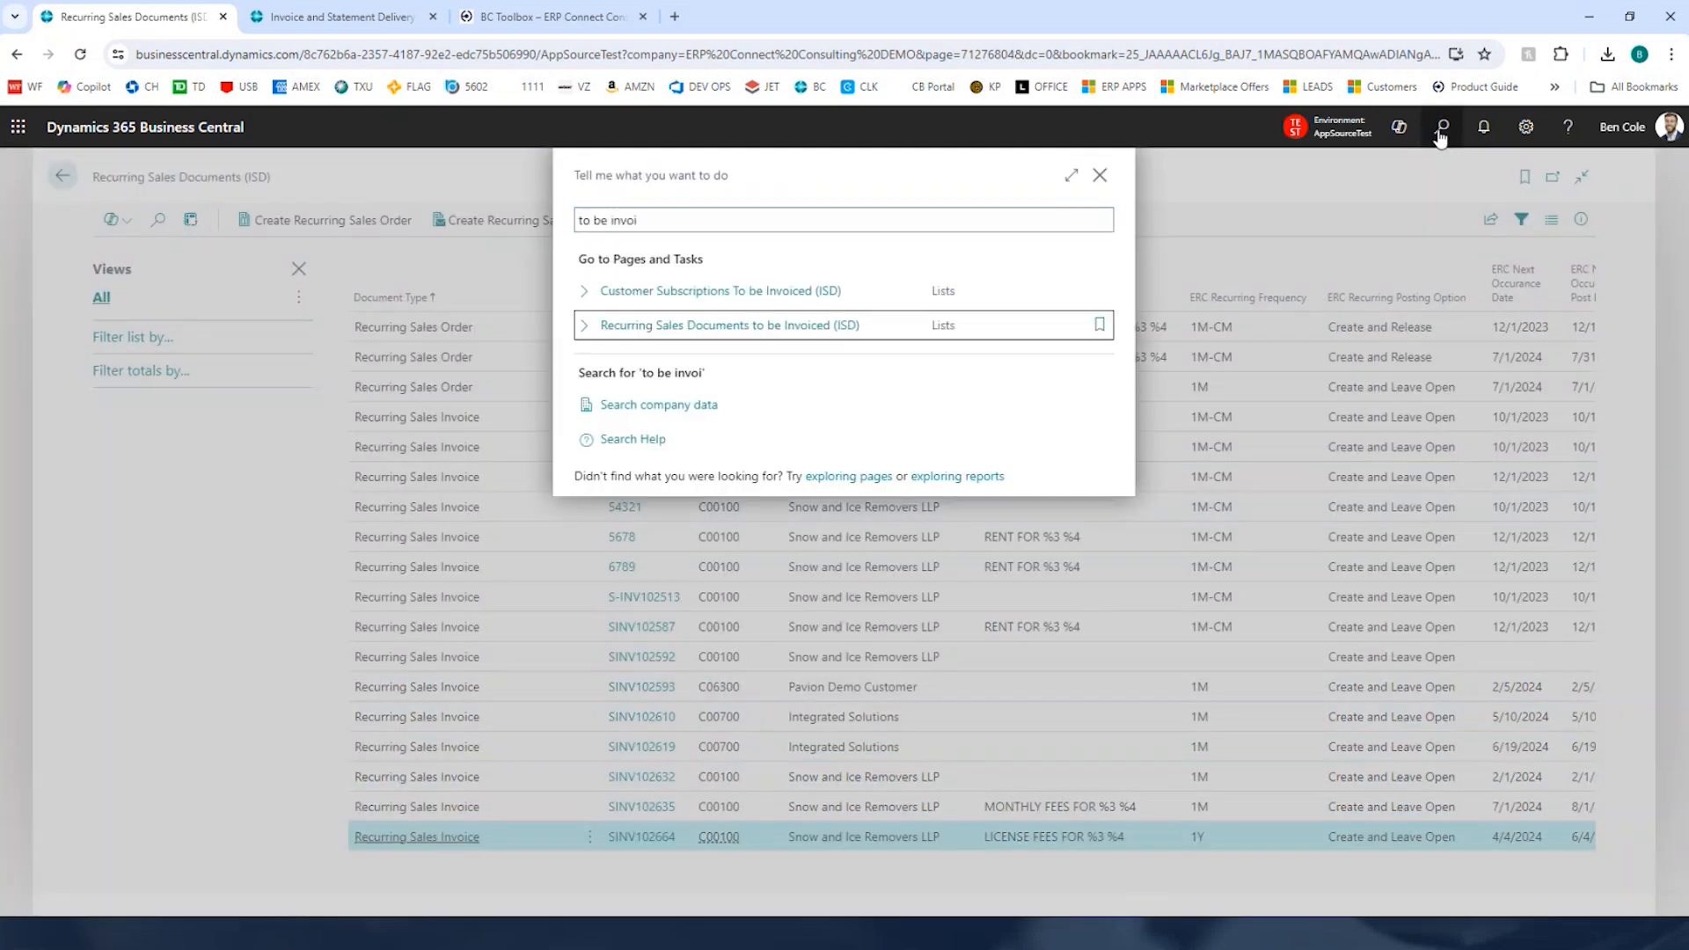
{"action": "key", "text": "Return"}
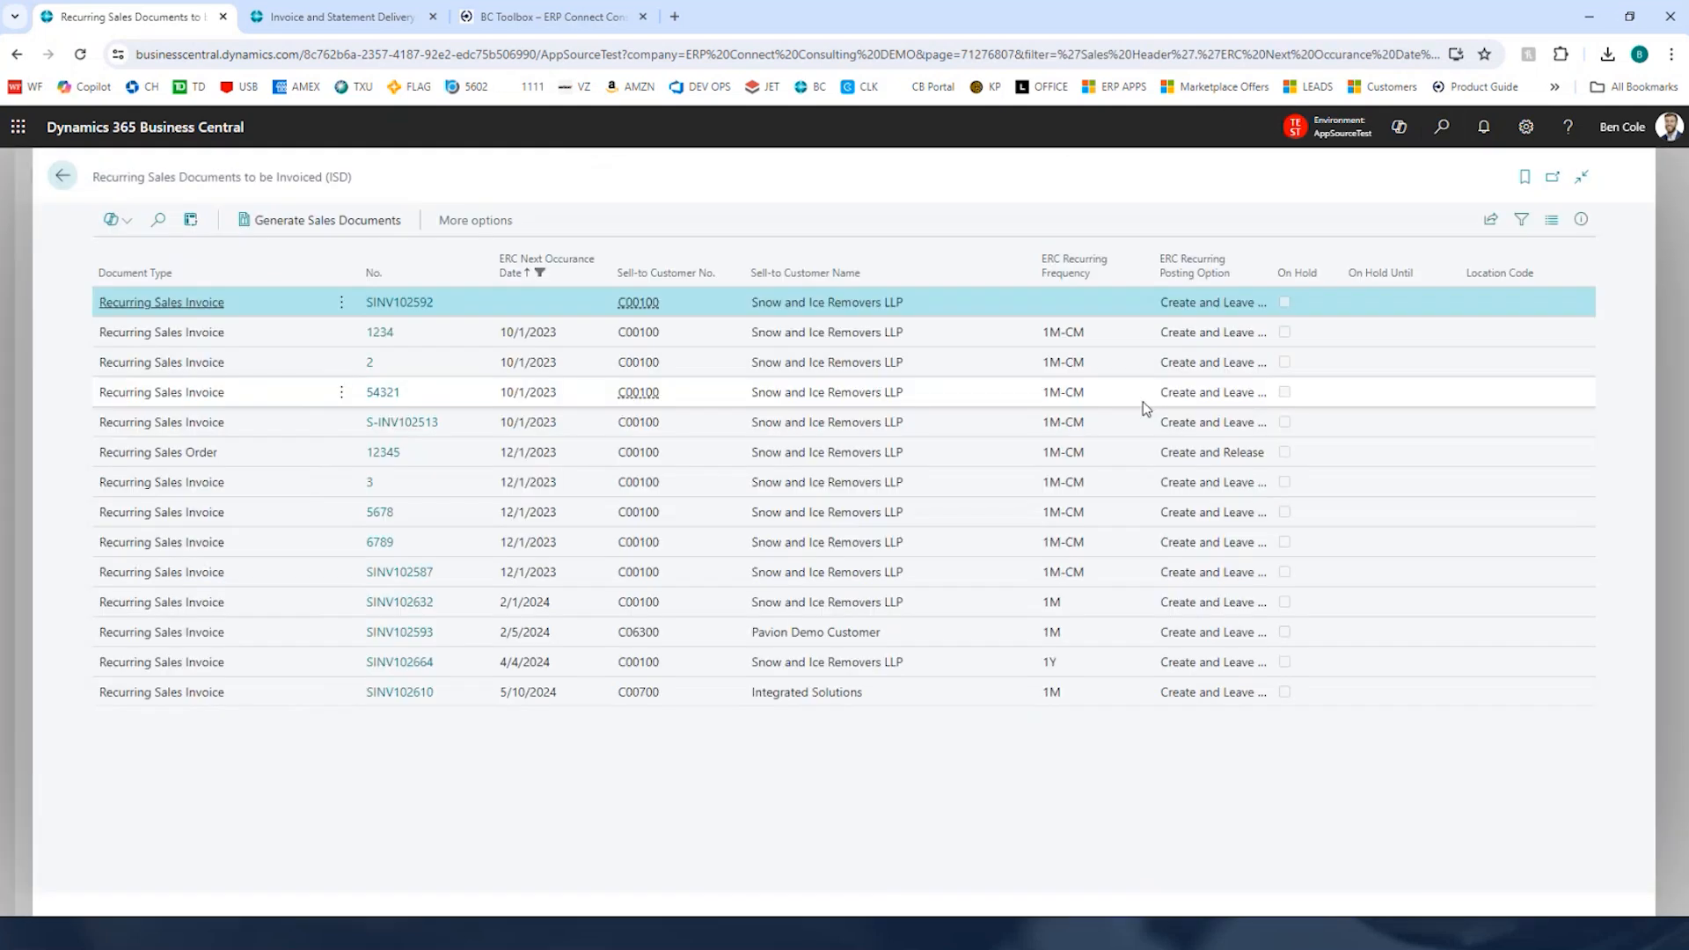
Step: Generate a sales document from recurring invoice SINV102664, confirming the generation
{"action": "left_click", "coordinate": [868, 695]}
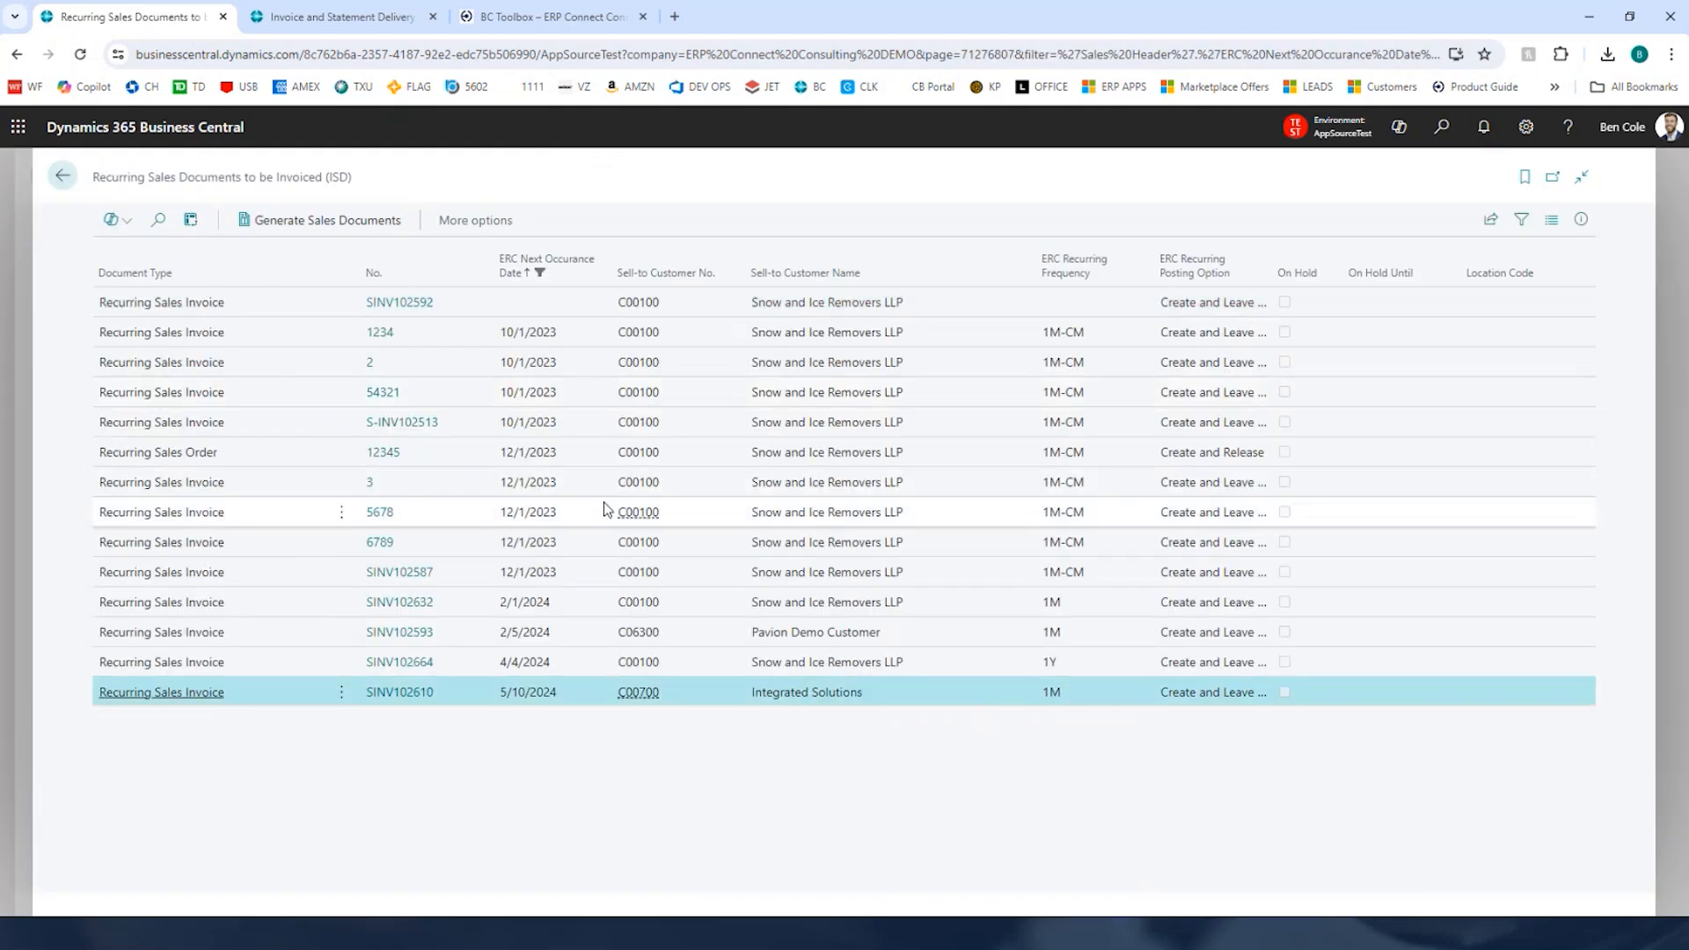
{"action": "left_click", "coordinate": [537, 267]}
{"action": "left_click", "coordinate": [537, 266]}
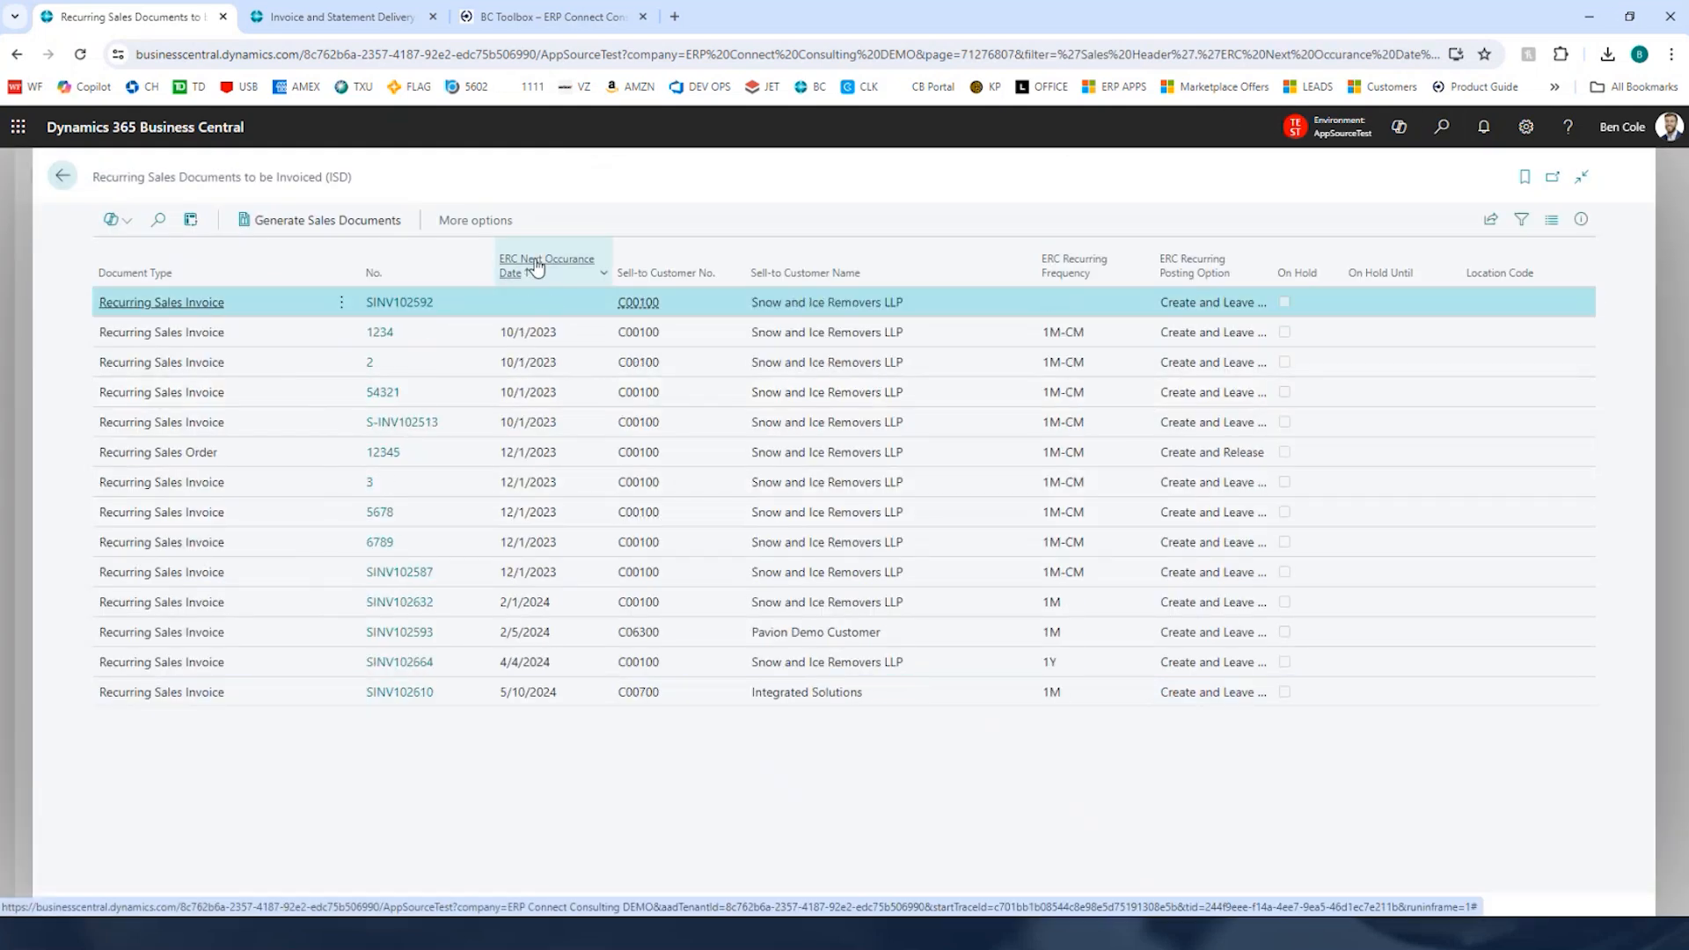
{"action": "left_click", "coordinate": [563, 661]}
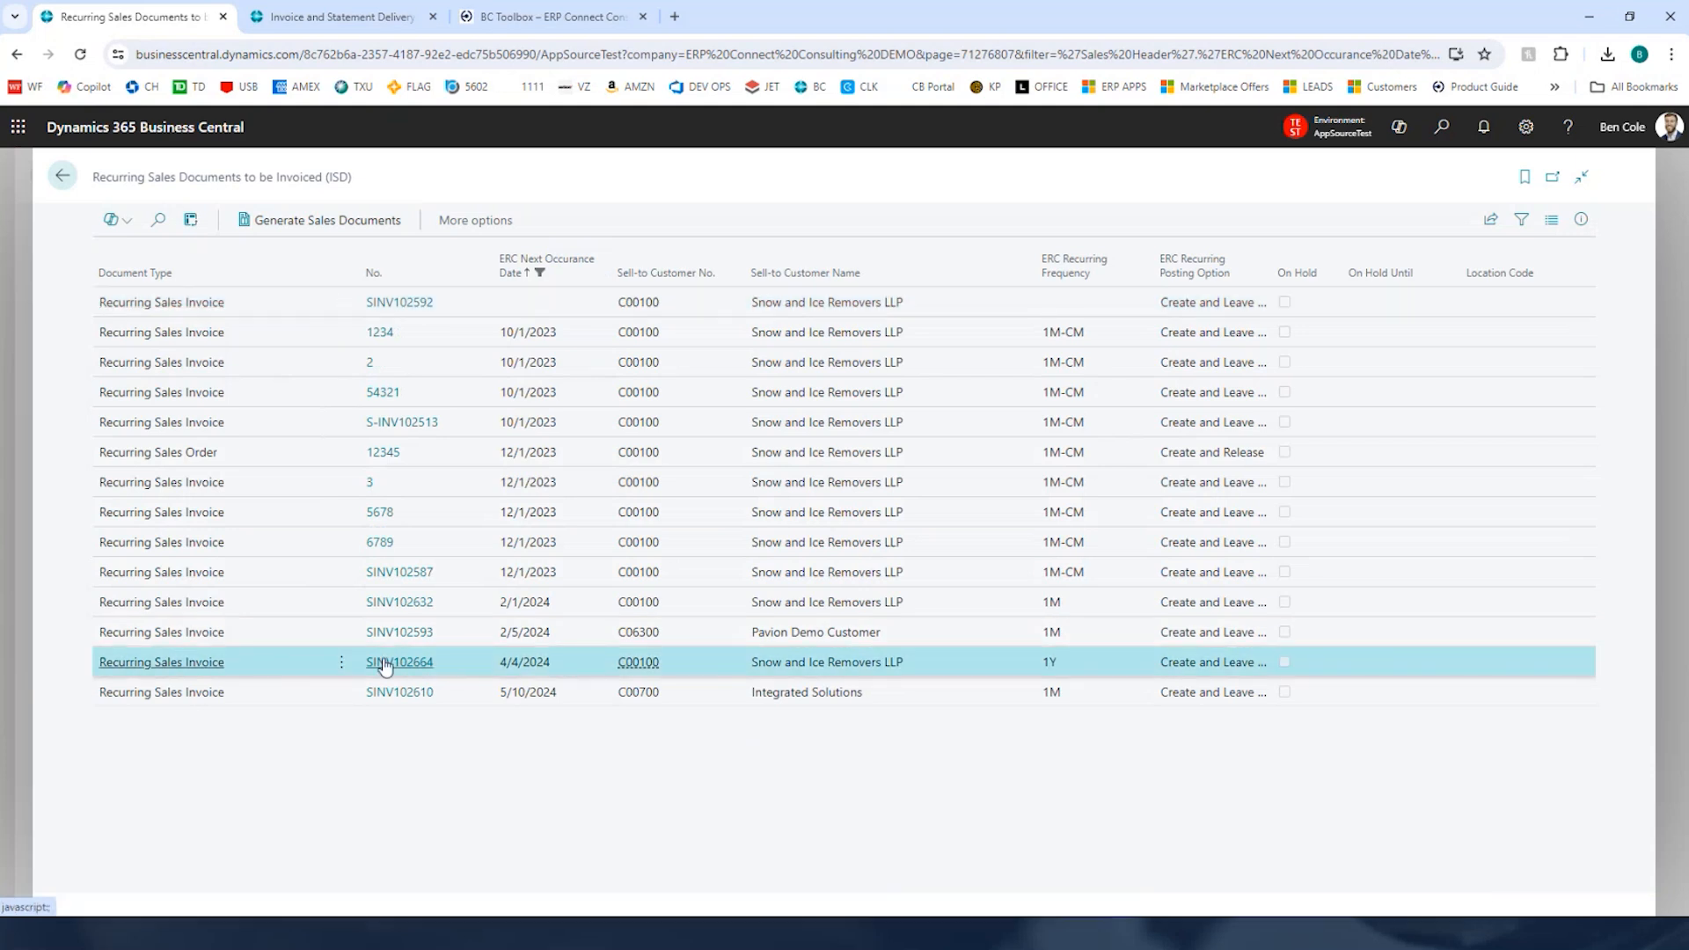
{"action": "left_click", "coordinate": [353, 224]}
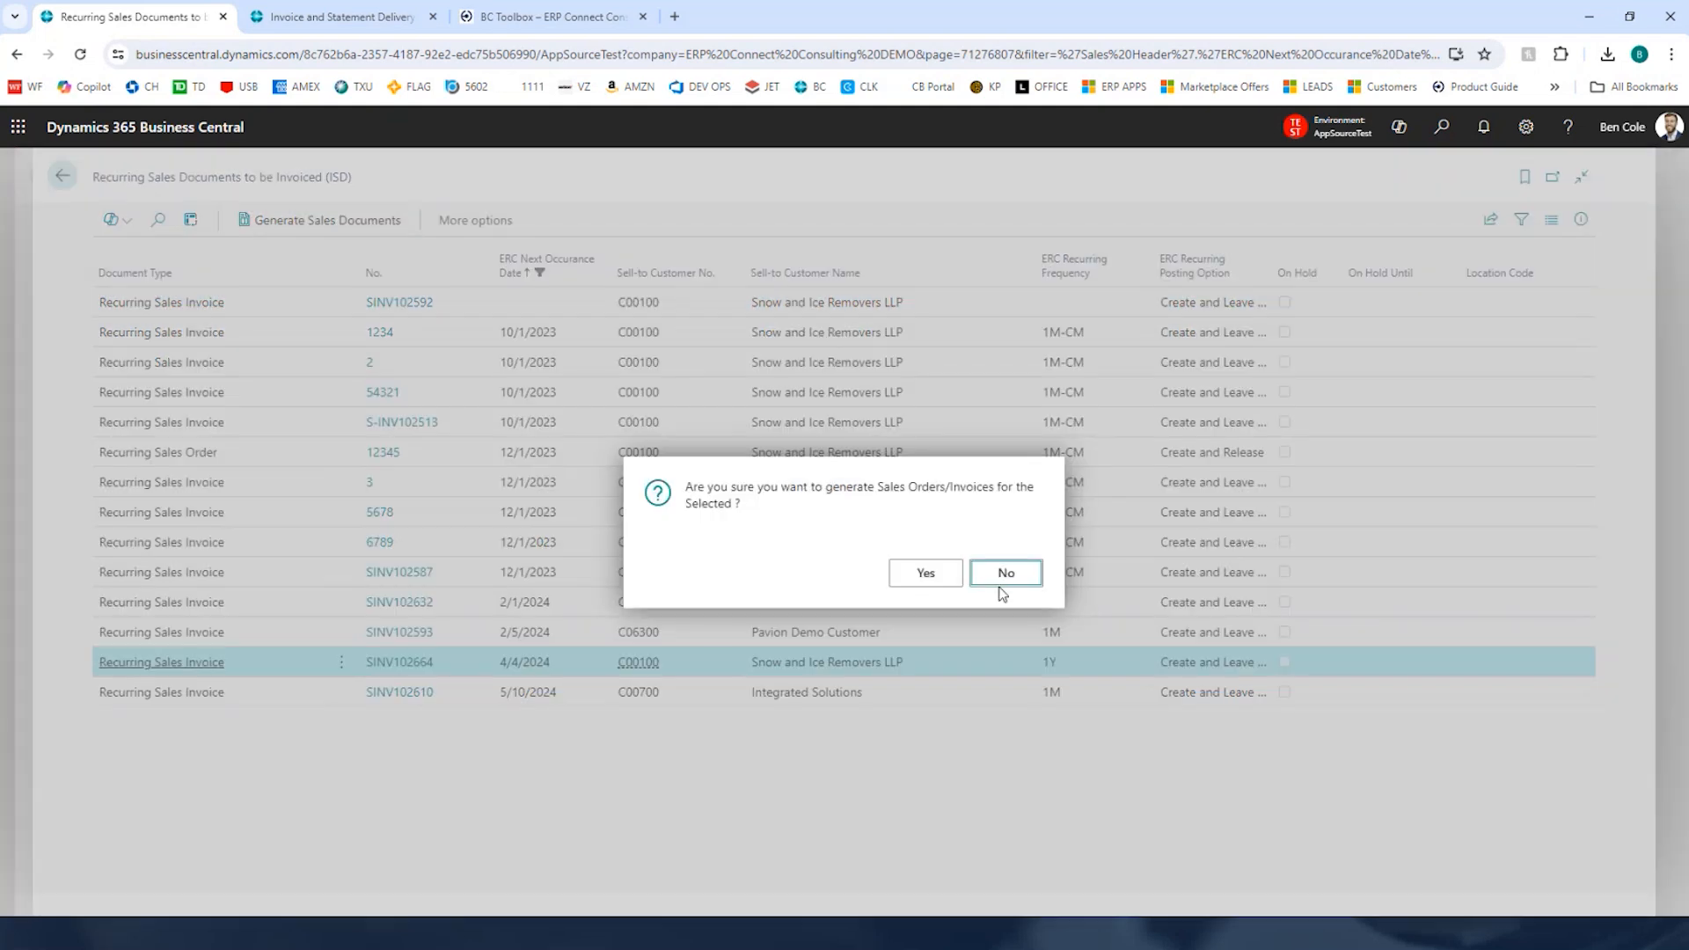
{"action": "left_click", "coordinate": [927, 574]}
{"action": "left_click", "coordinate": [1003, 571]}
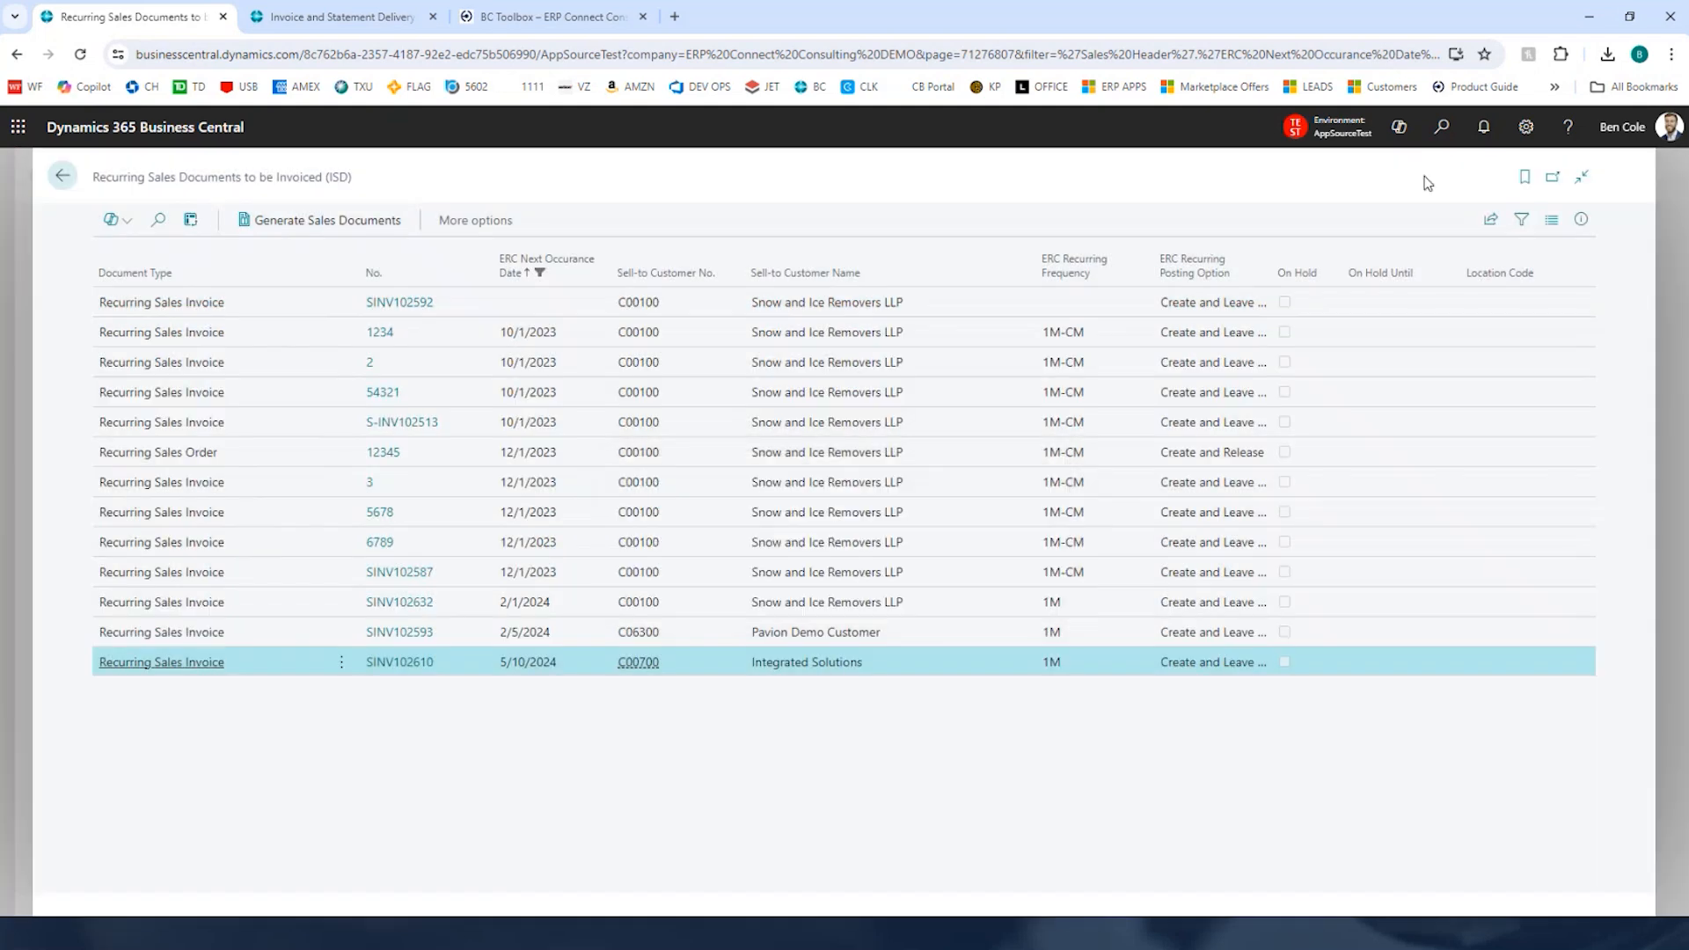
Step: Open the Sales Invoices list through search and open the newly generated invoice SINV102671
{"action": "left_click", "coordinate": [1442, 129]}
{"action": "type", "text": "sales inv"}
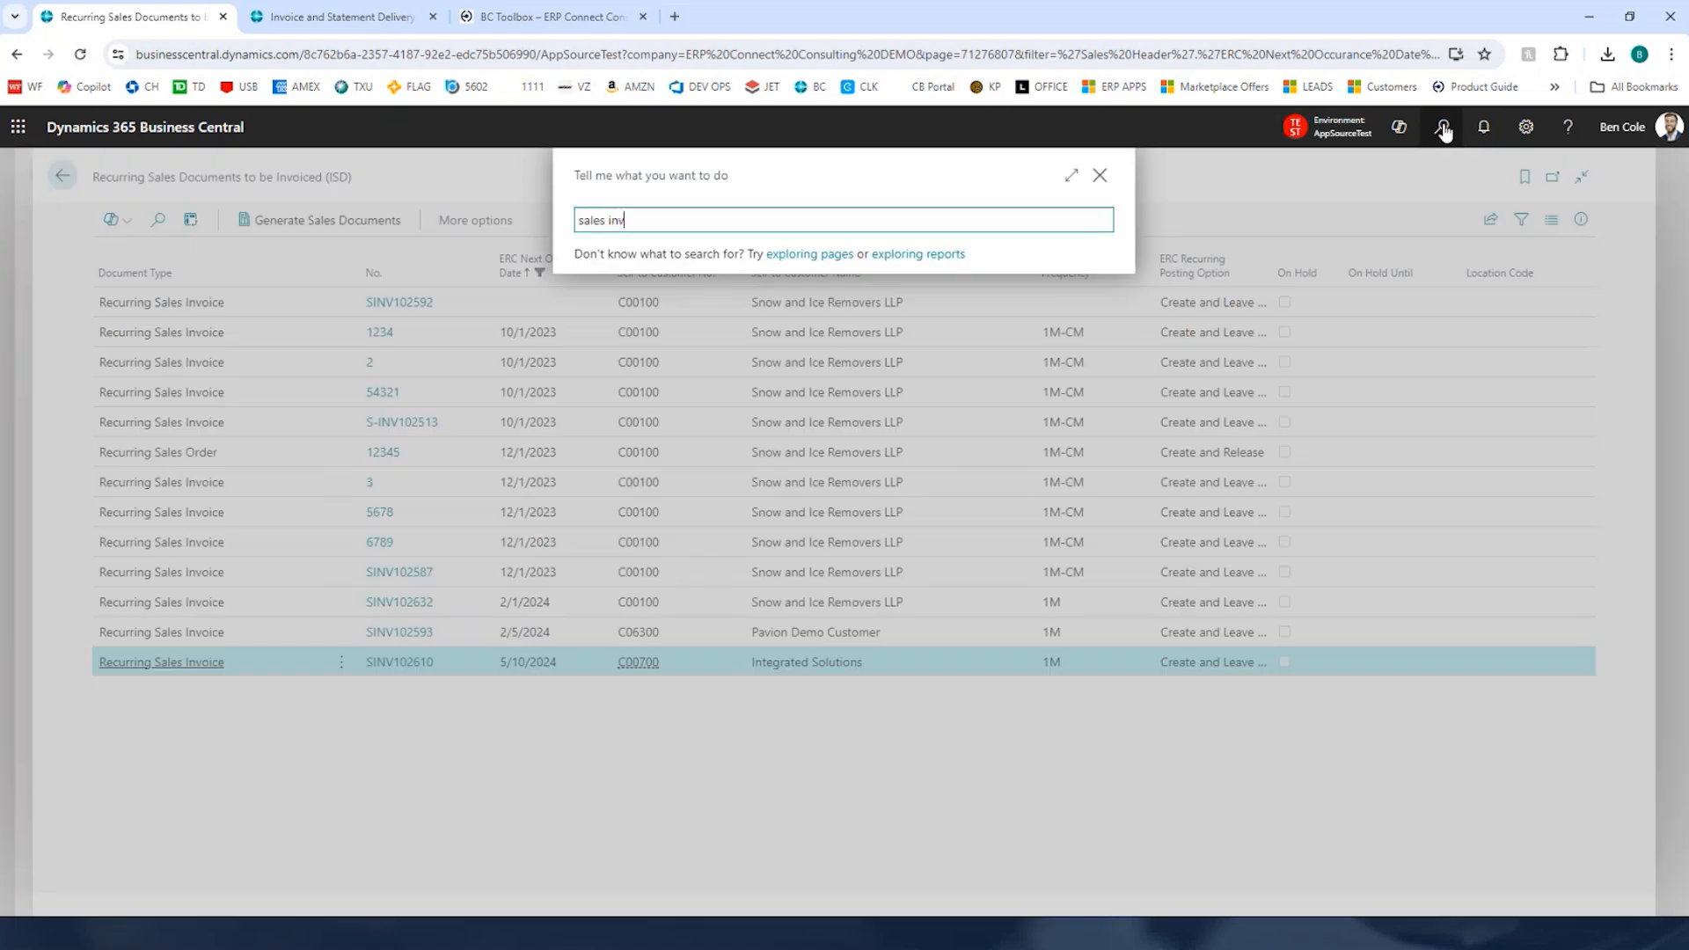
{"action": "key", "text": "Return"}
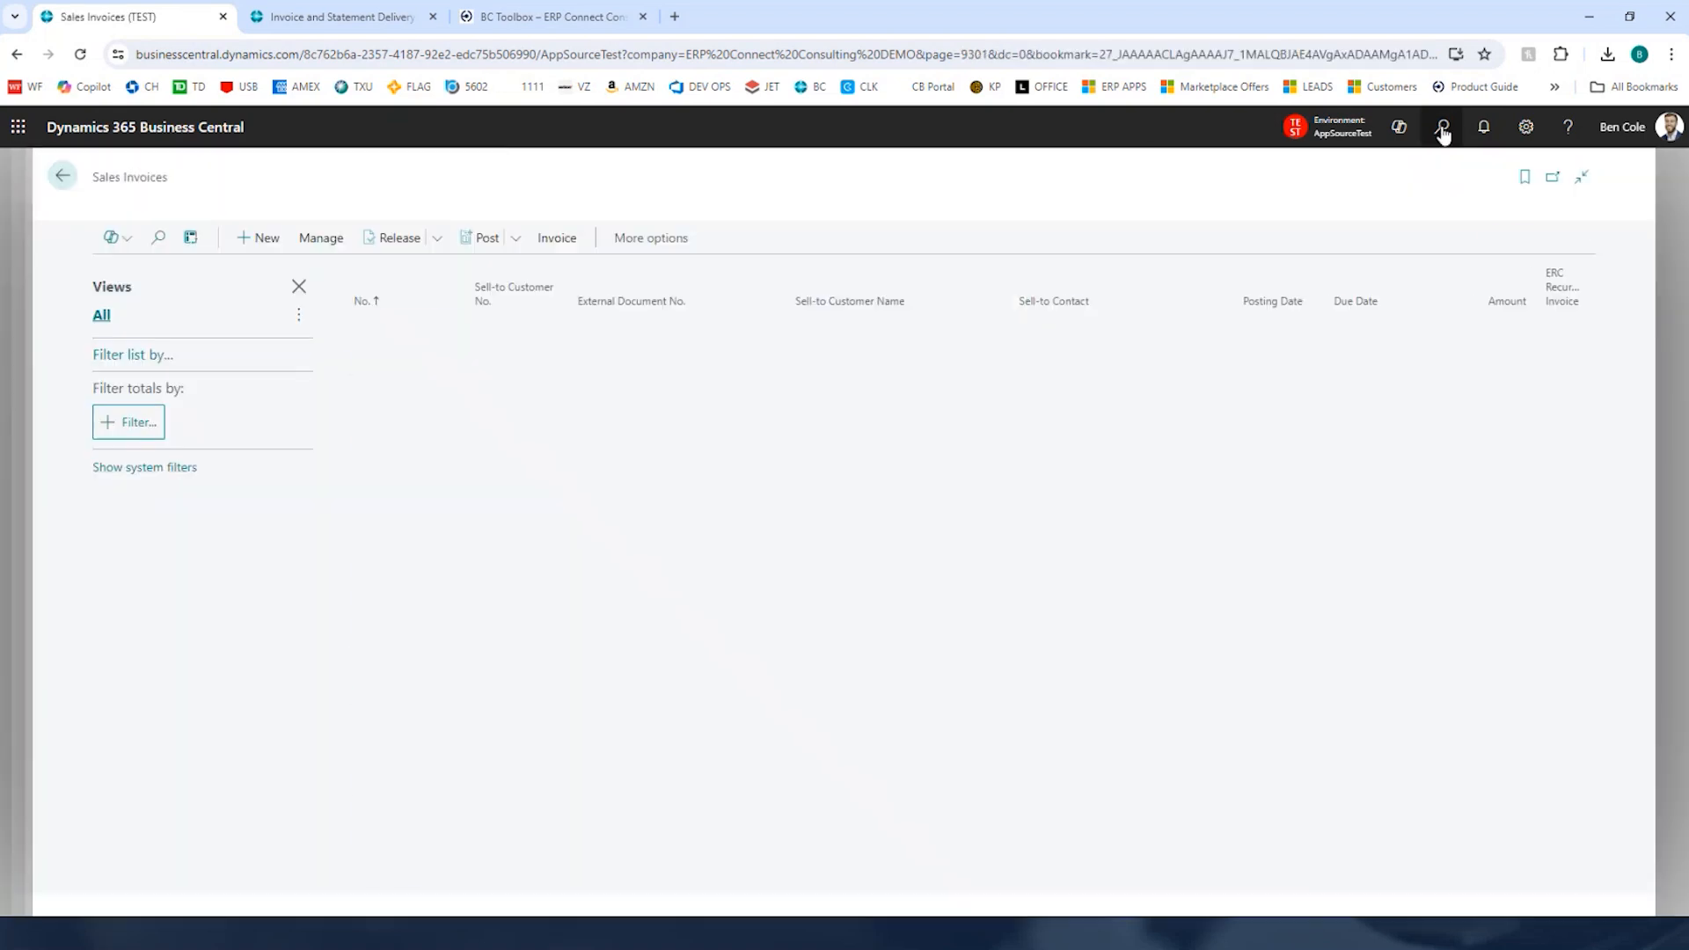
{"action": "scroll", "coordinate": [743, 662], "scroll_direction": "down", "scroll_amount": 10}
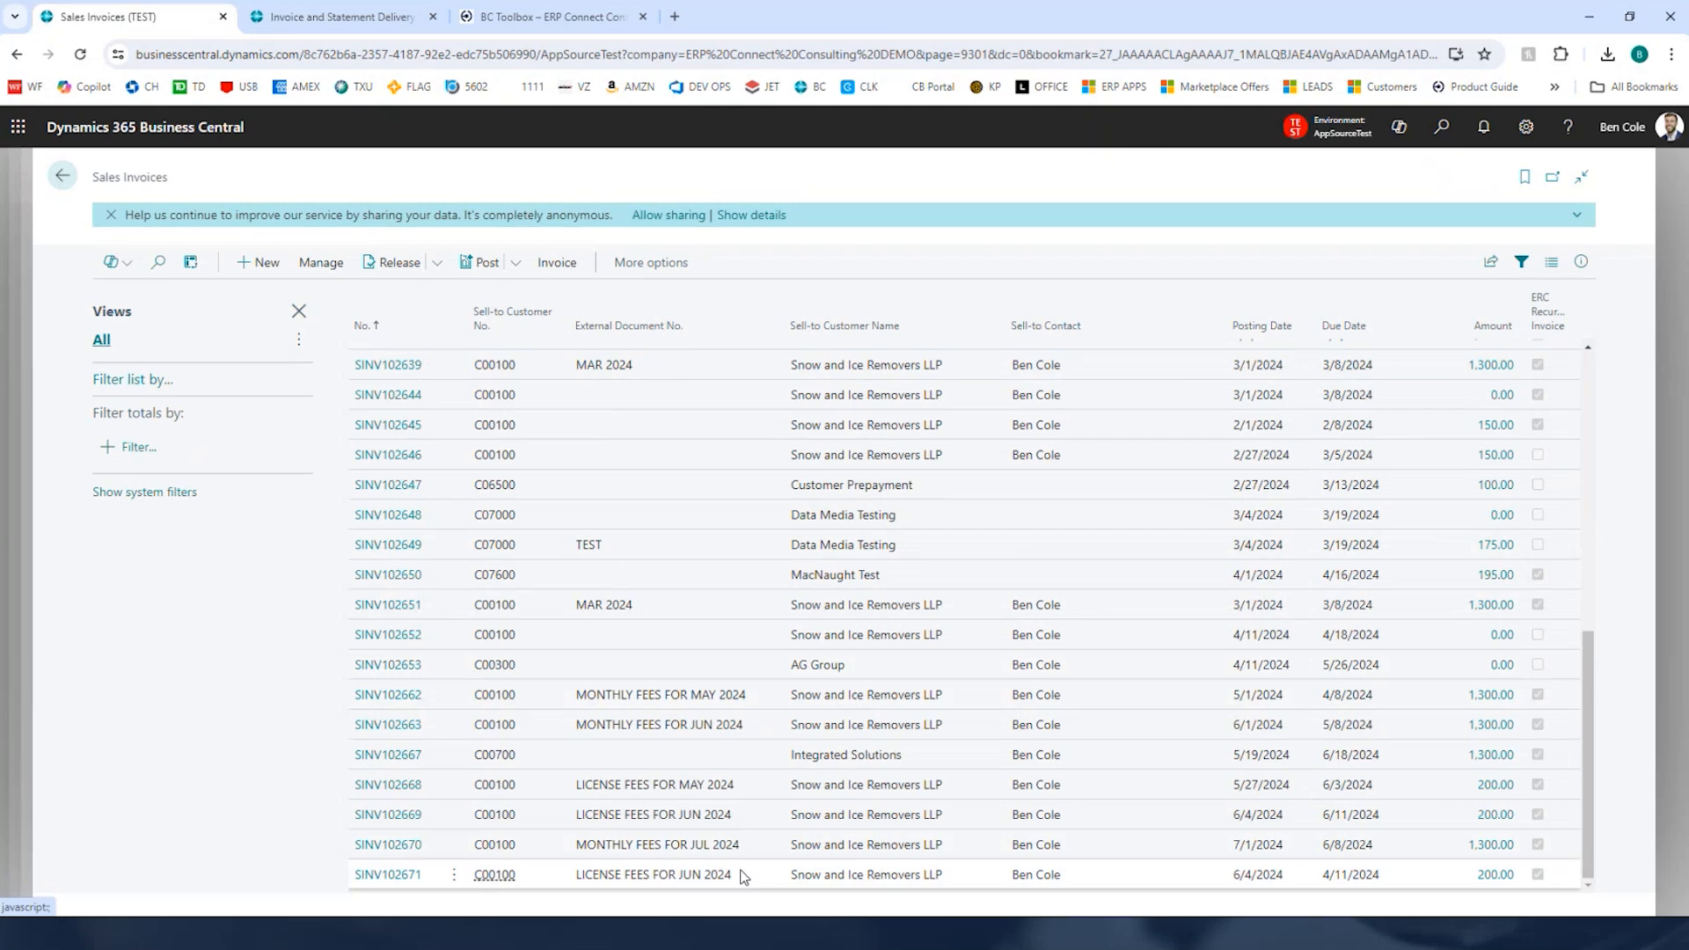
{"action": "left_click", "coordinate": [398, 875]}
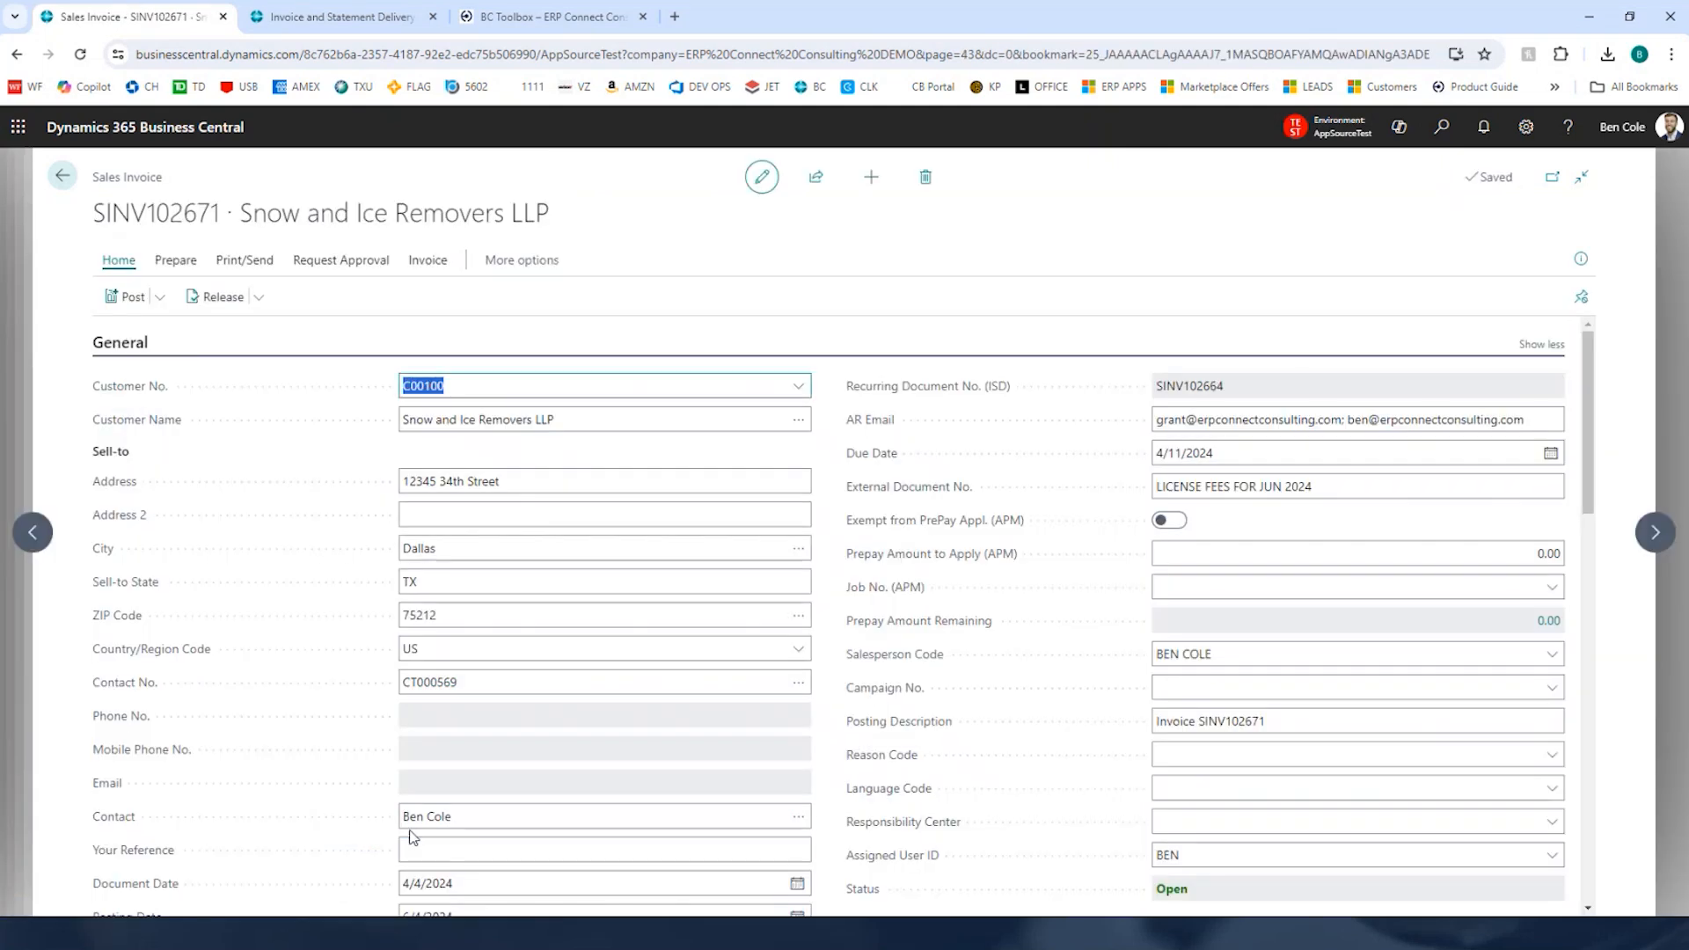
Step: Review the generated invoice's external document number, document and posting dates, and license fee line
{"action": "left_click", "coordinate": [1219, 486]}
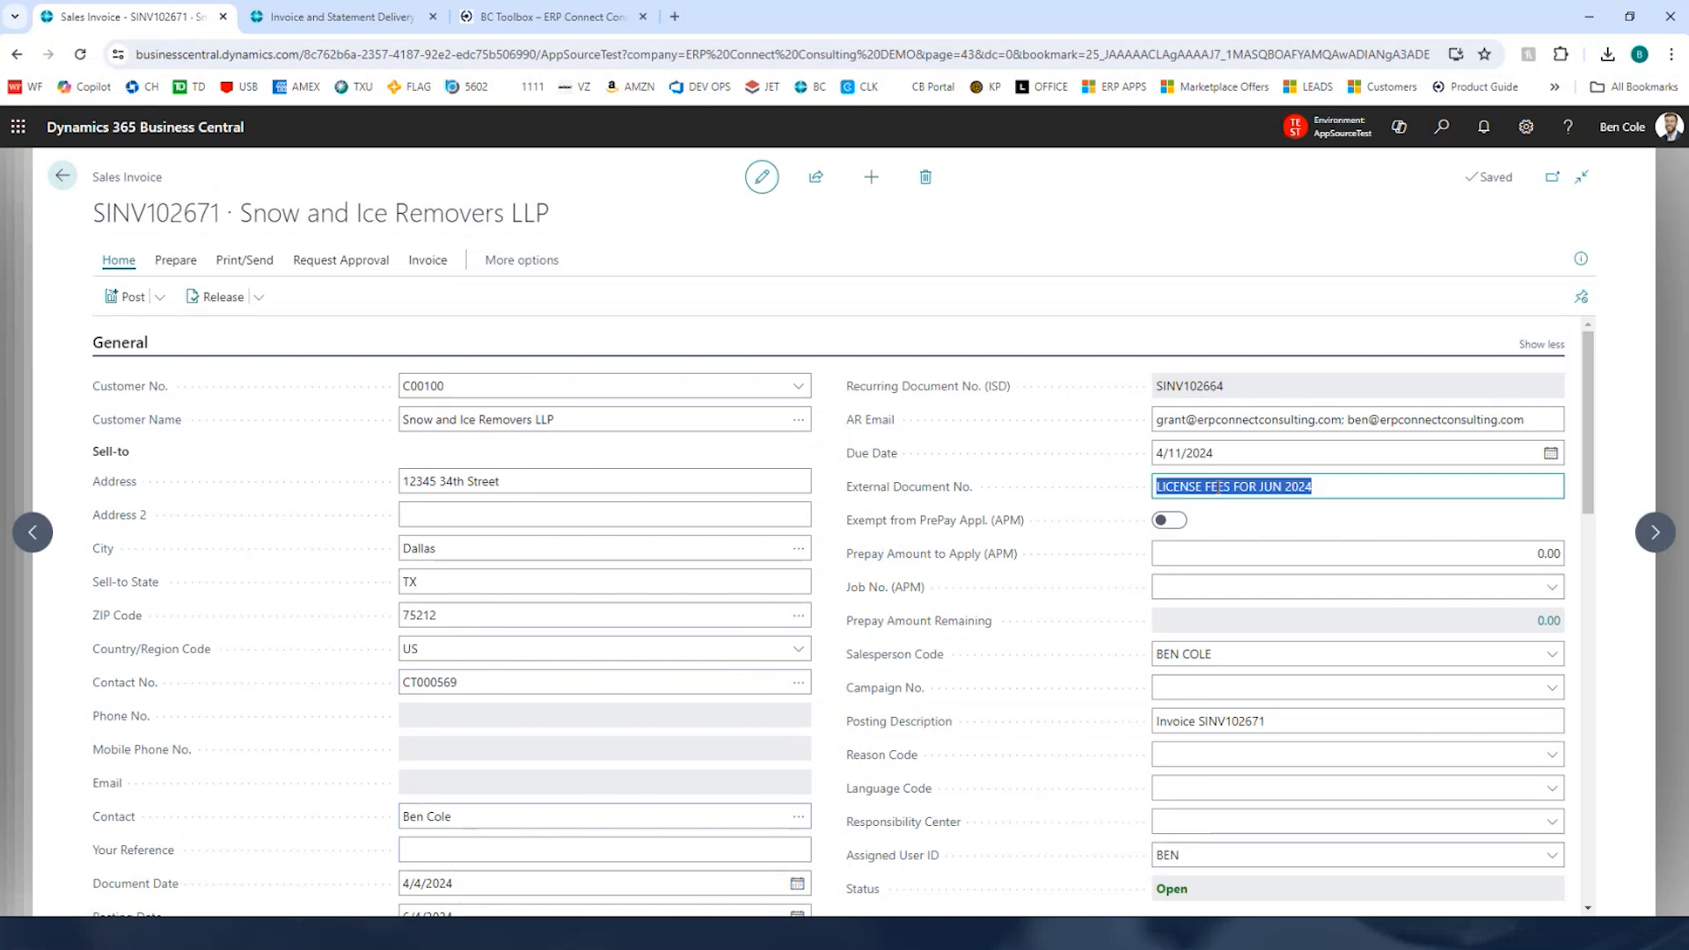
{"action": "left_click", "coordinate": [1329, 485]}
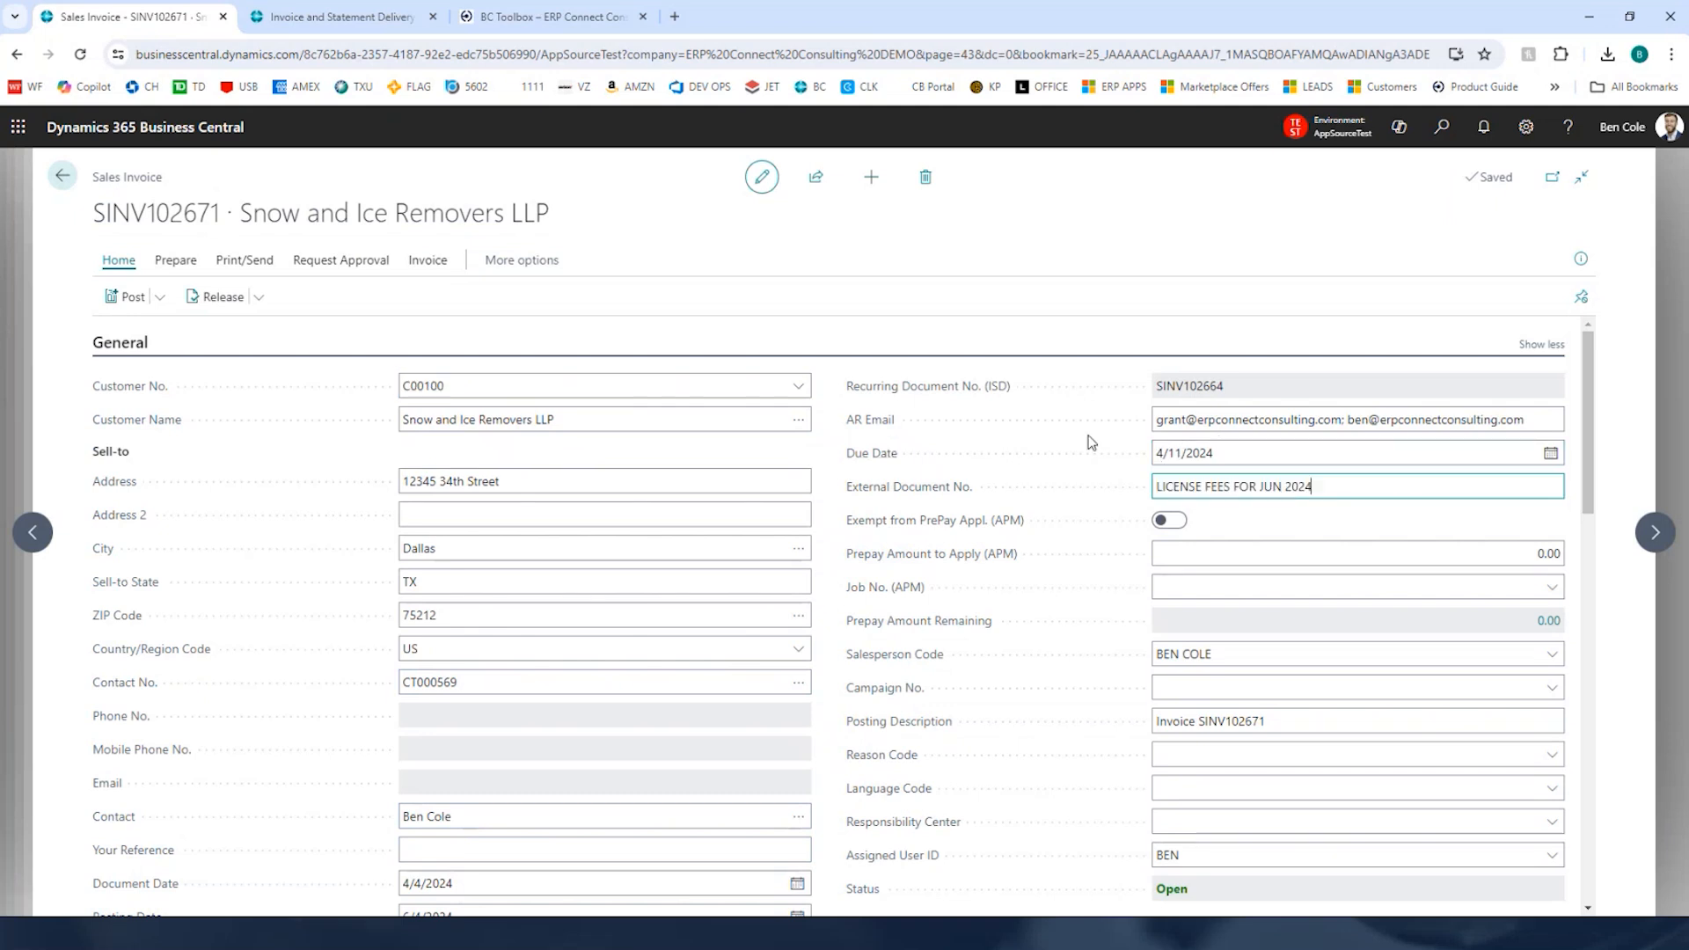
{"action": "scroll", "coordinate": [633, 528], "scroll_direction": "down", "scroll_amount": 3}
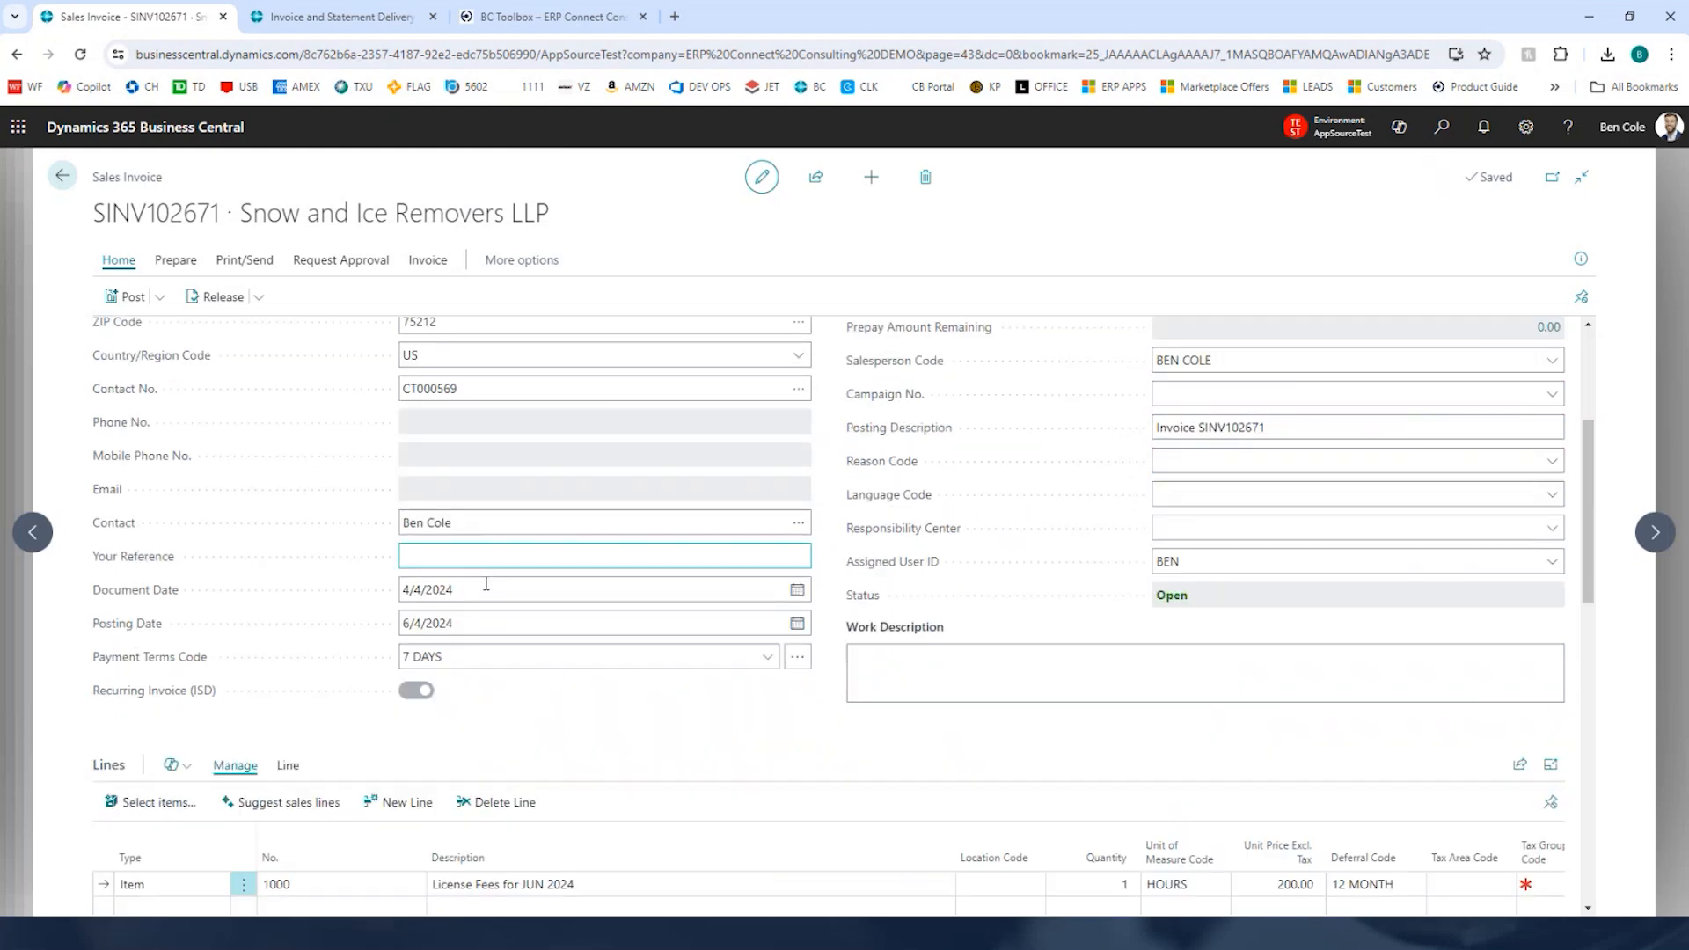
{"action": "left_click", "coordinate": [439, 588]}
{"action": "scroll", "coordinate": [567, 629], "scroll_direction": "down", "scroll_amount": 2}
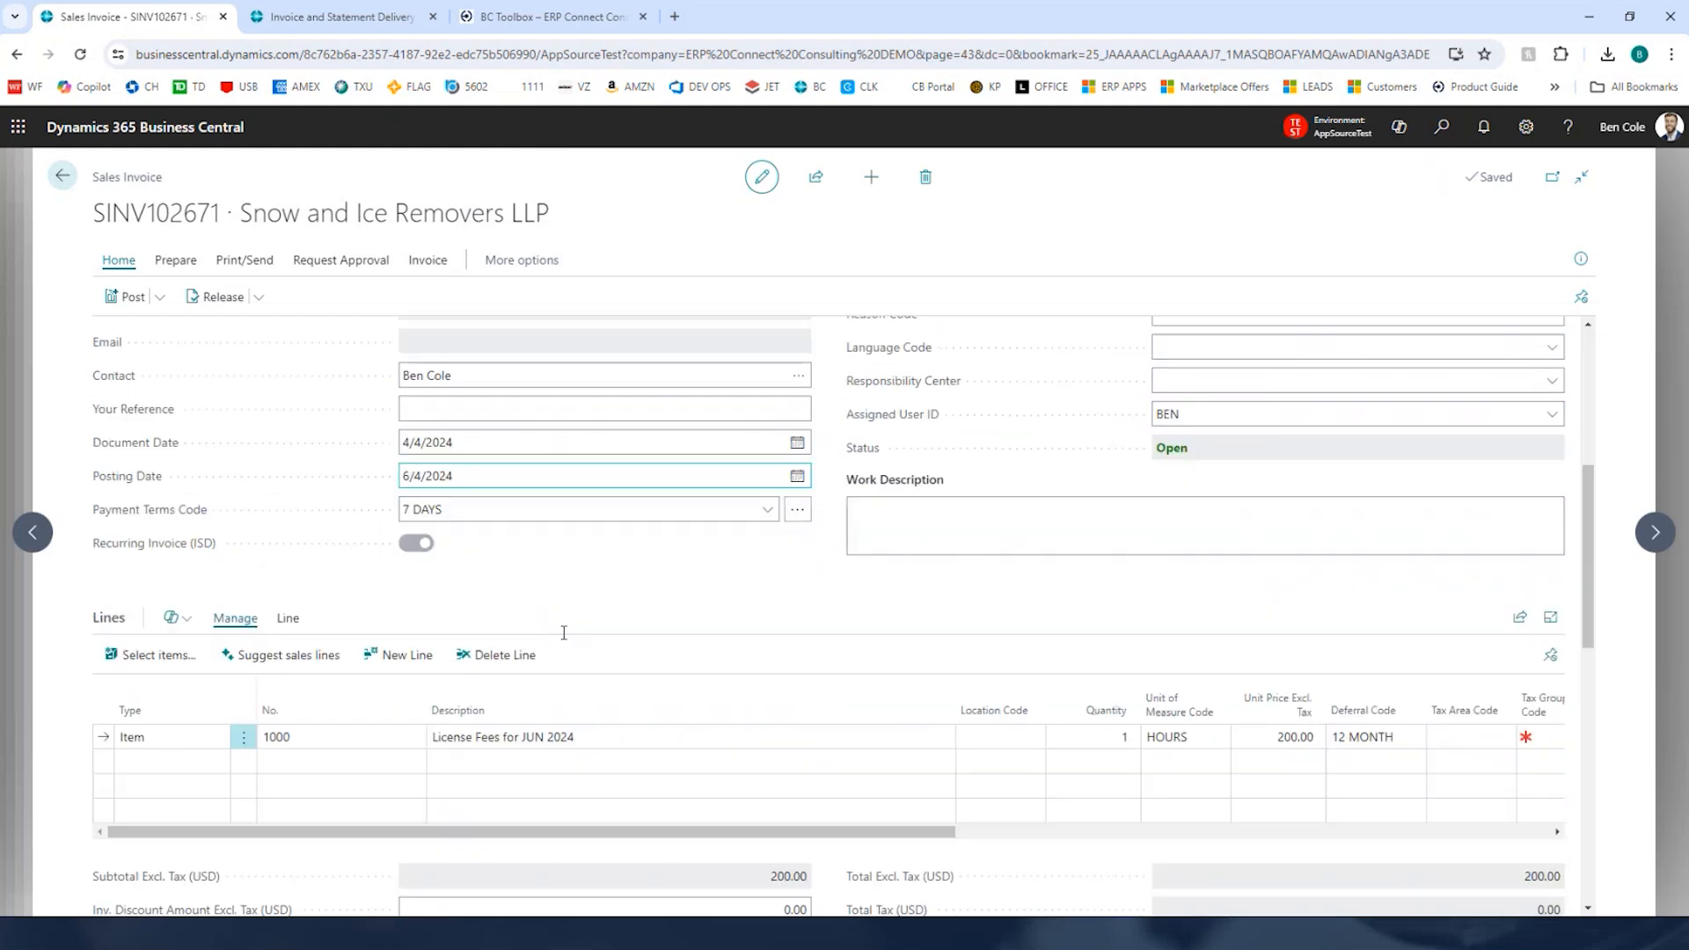
{"action": "left_click", "coordinate": [519, 739]}
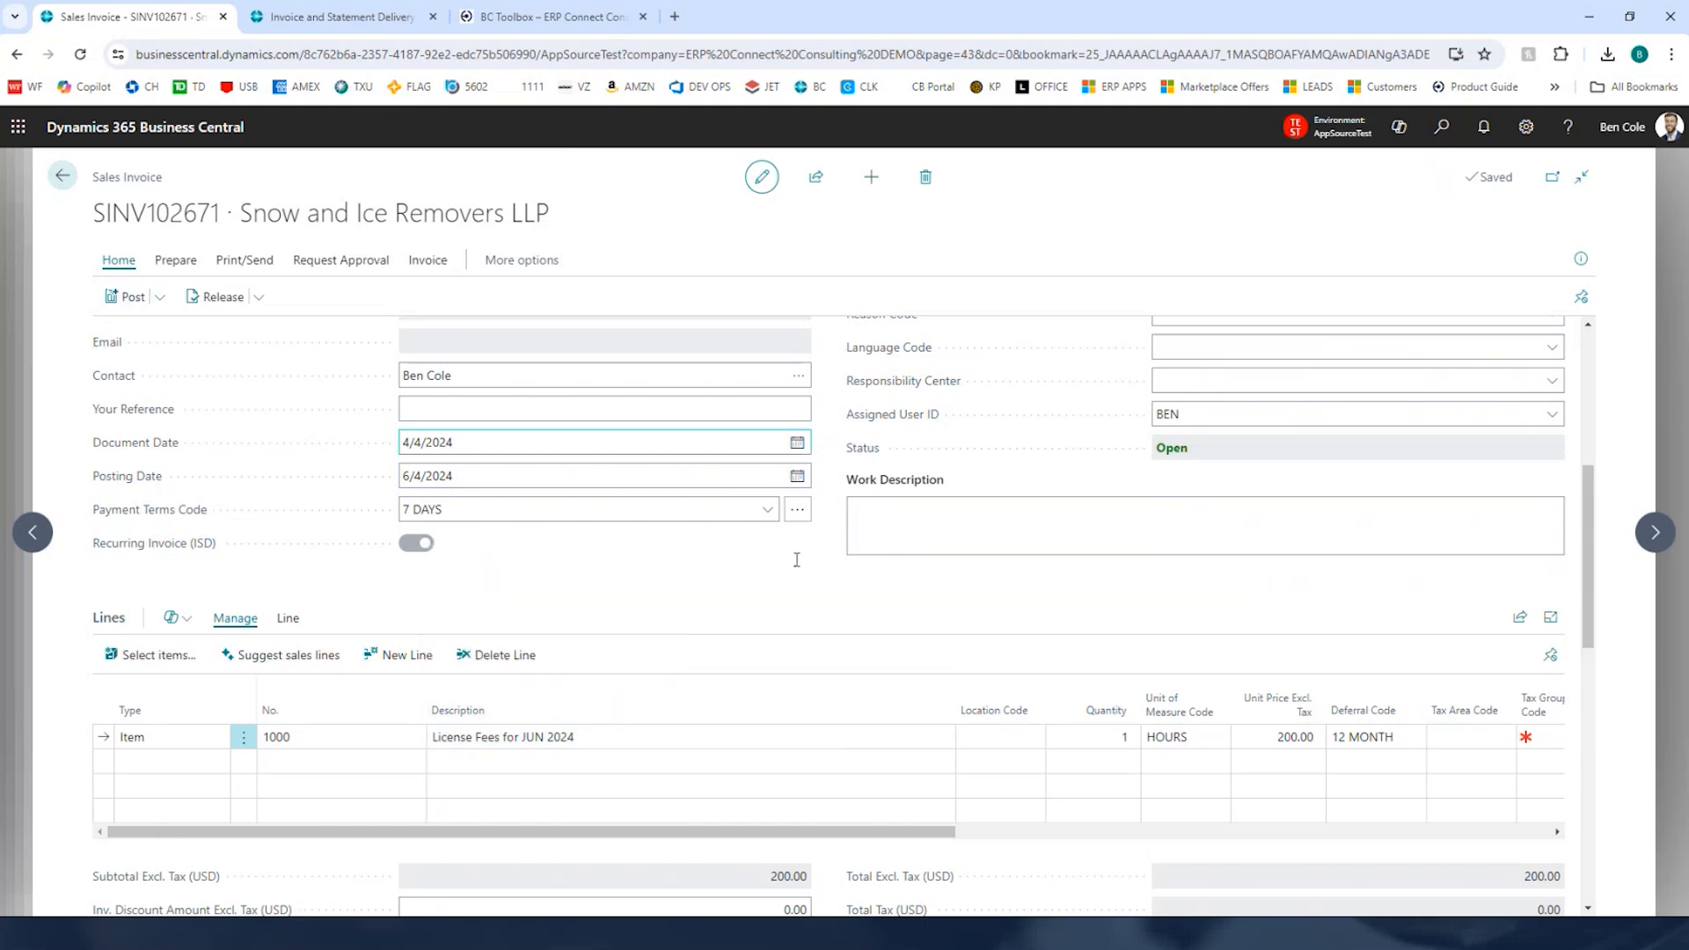
Step: Post the generated invoice SINV102671 and decline opening the posted invoice
{"action": "key", "text": "F9"}
{"action": "left_click", "coordinate": [926, 576]}
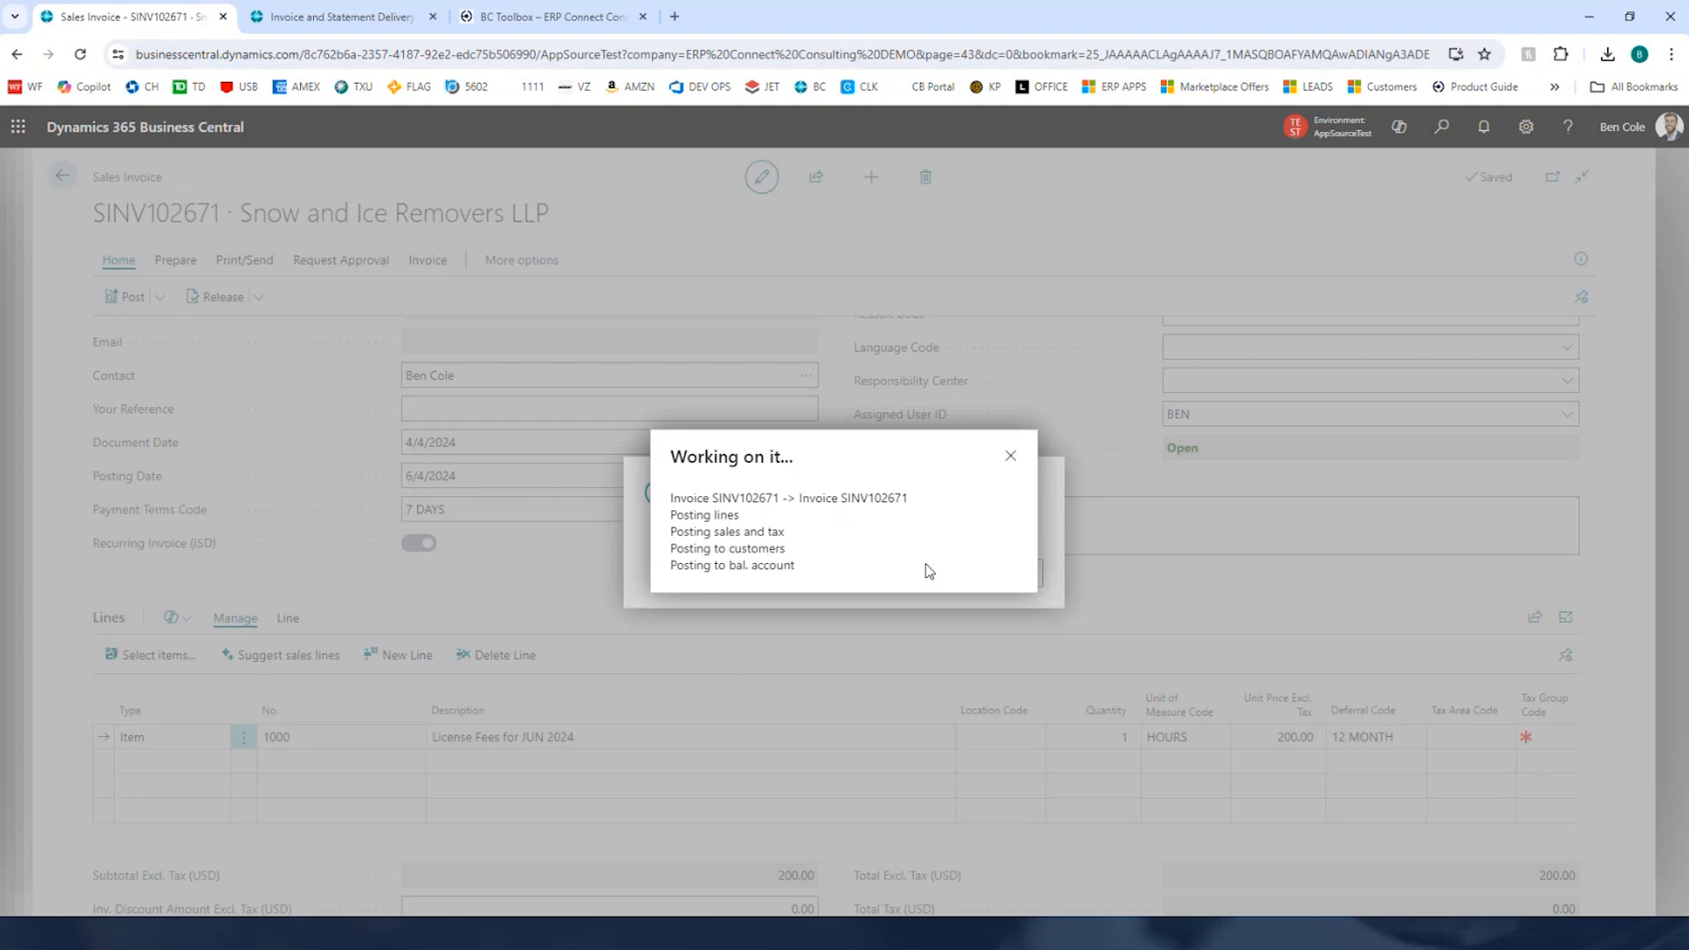
{"action": "triple_click", "coordinate": [756, 498]}
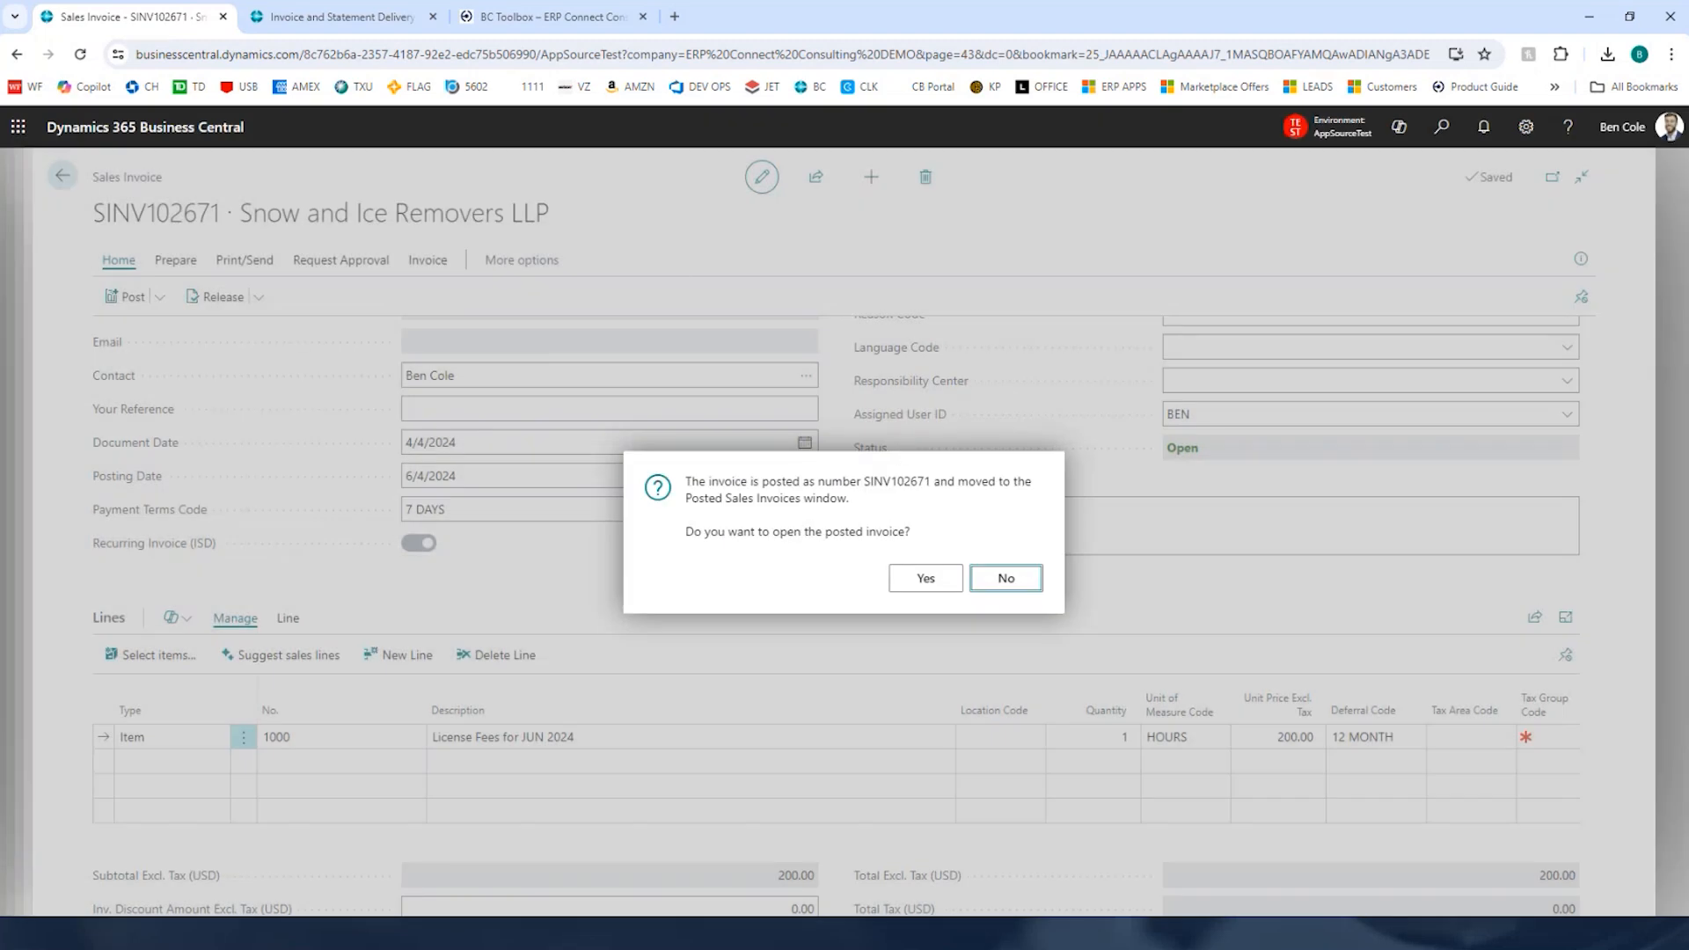
{"action": "left_click", "coordinate": [1006, 578]}
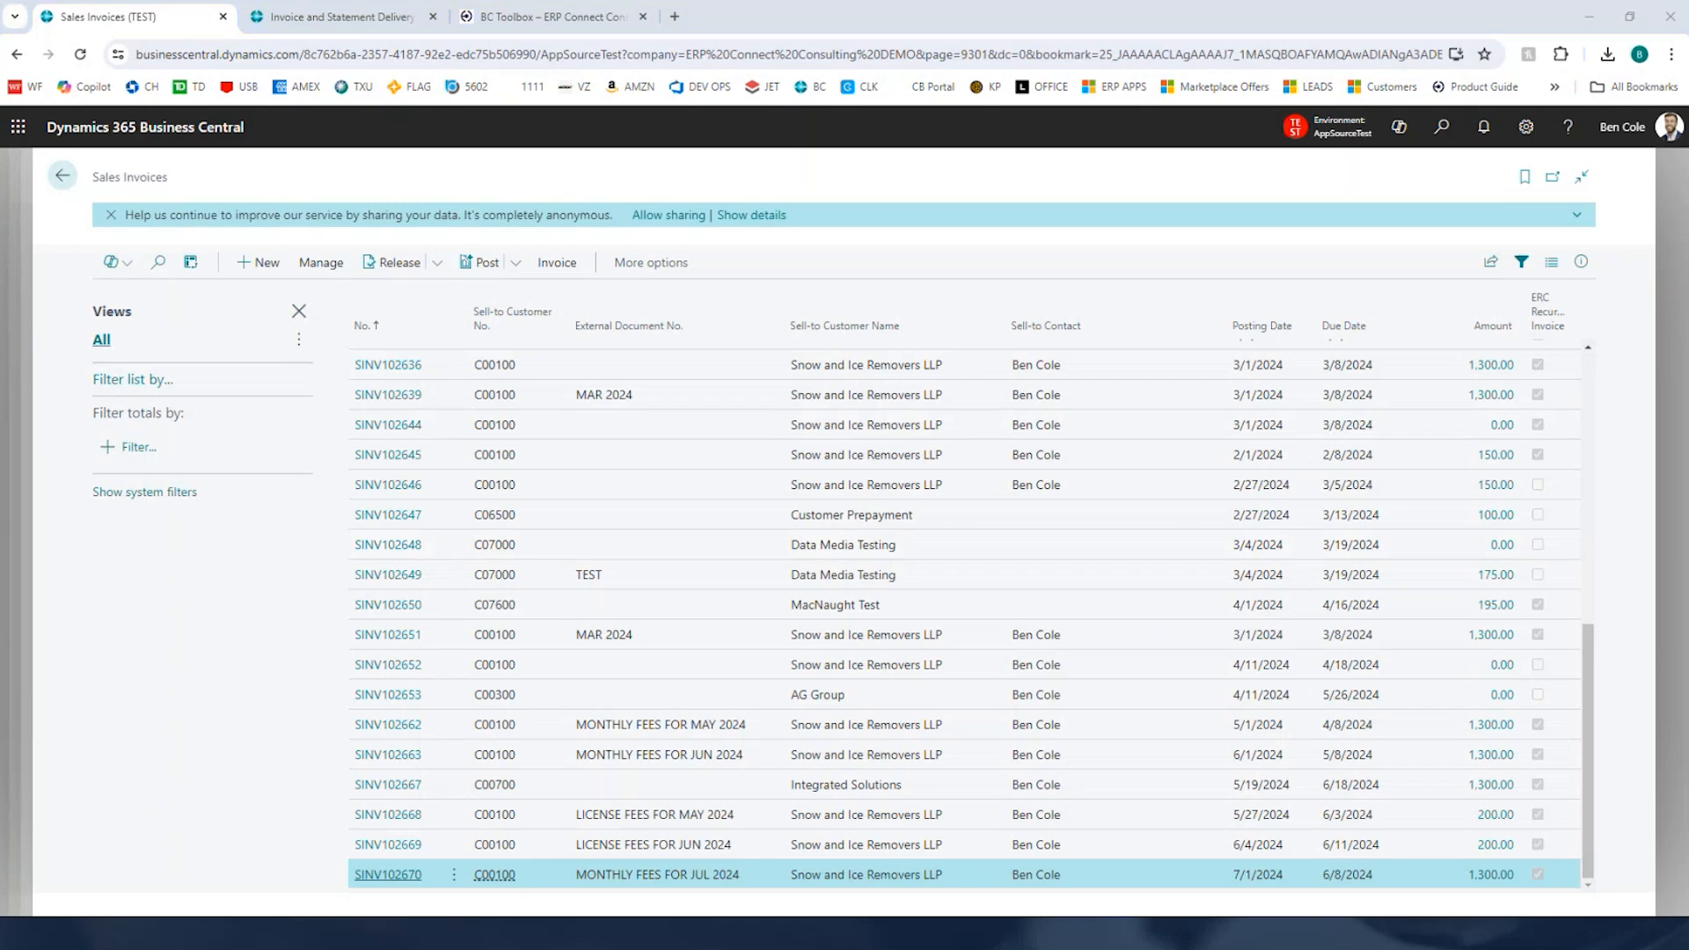
Step: Switch to Outlook and review the shipment alert and invoice delivery emails for SINV102671, closing each
{"action": "key", "text": "alt+Tab"}
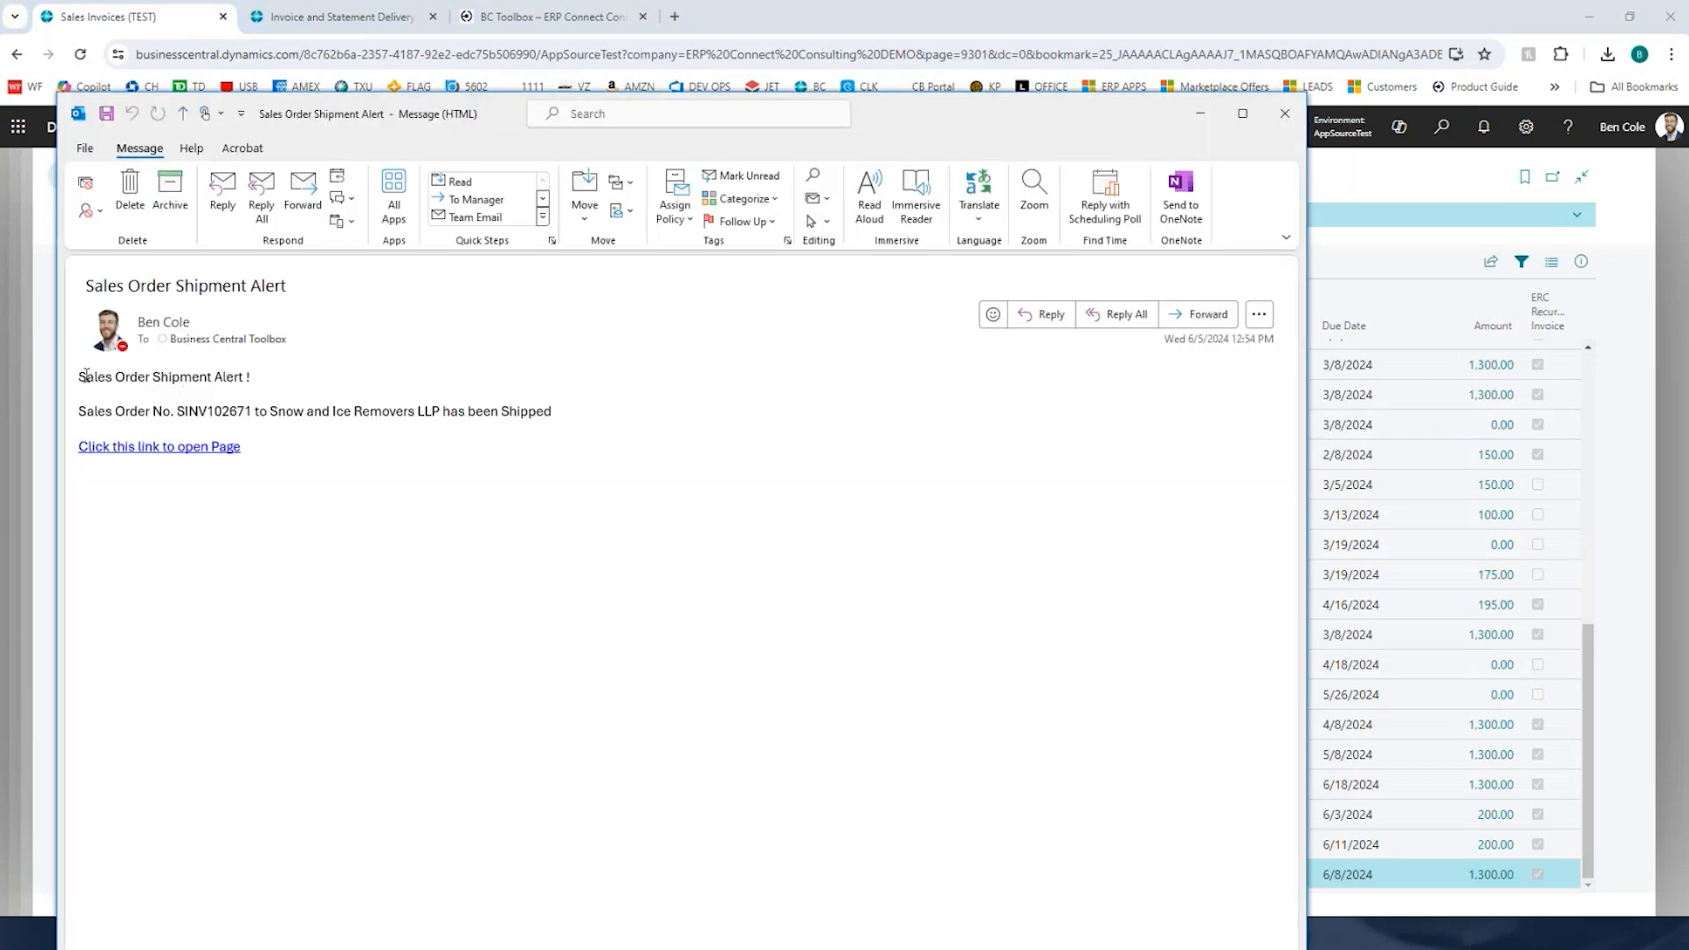
{"action": "left_click_drag", "start_coordinate": [82, 377], "coordinate": [532, 424]}
{"action": "left_click", "coordinate": [274, 480]}
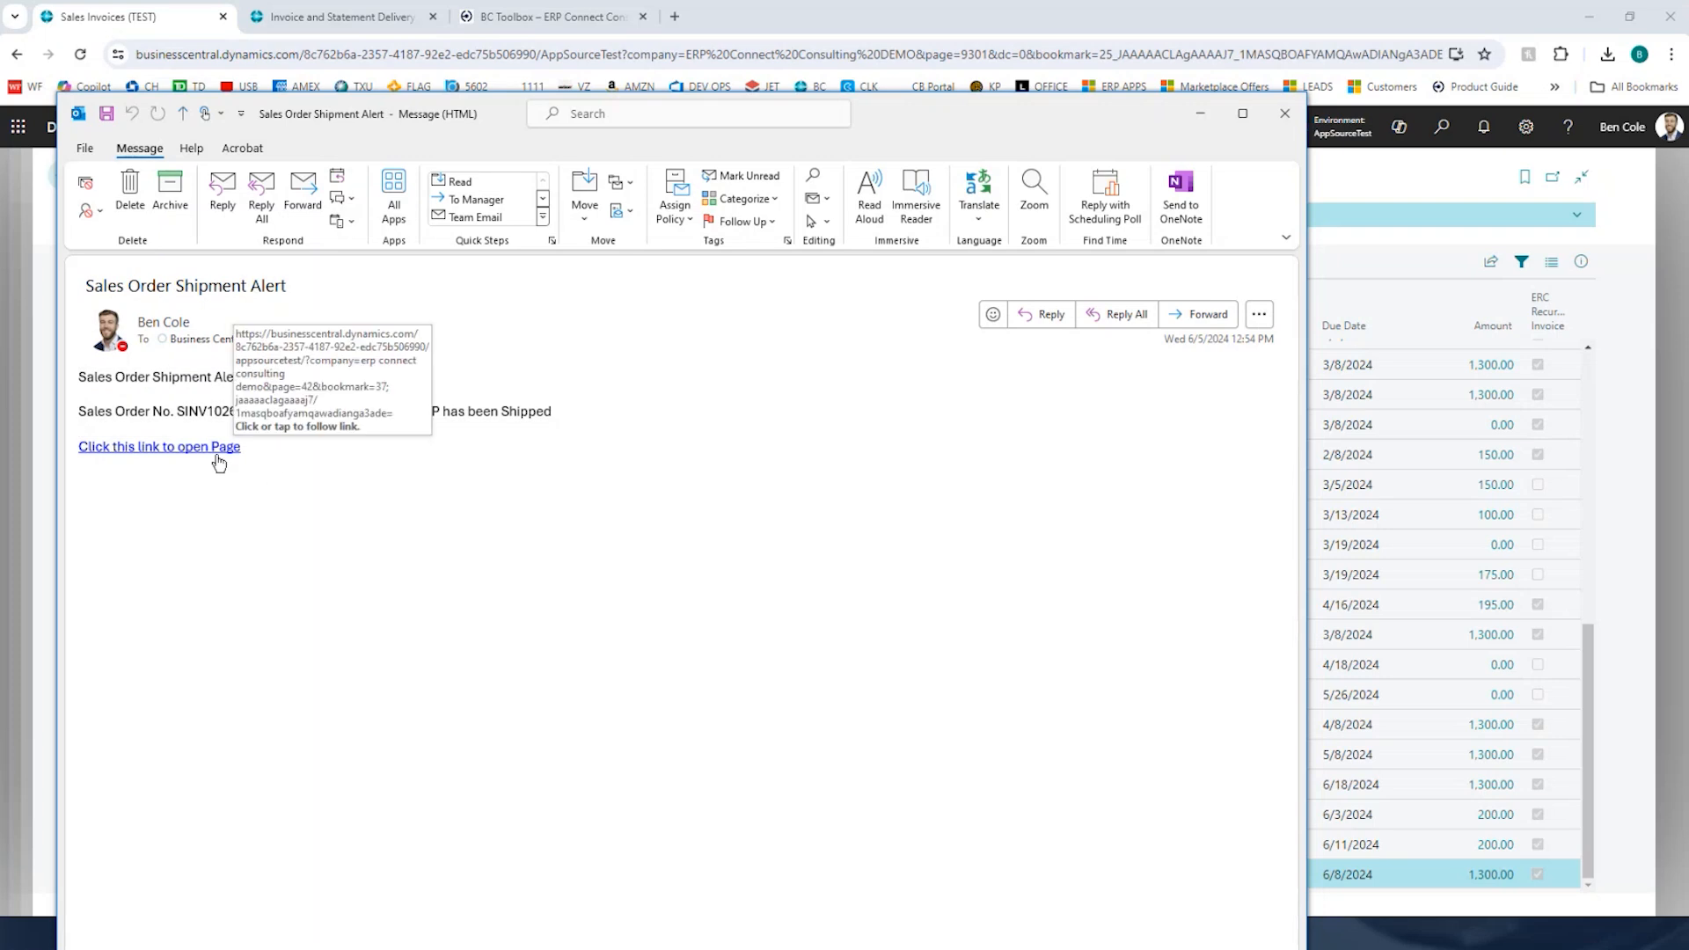
{"action": "left_click", "coordinate": [1285, 113]}
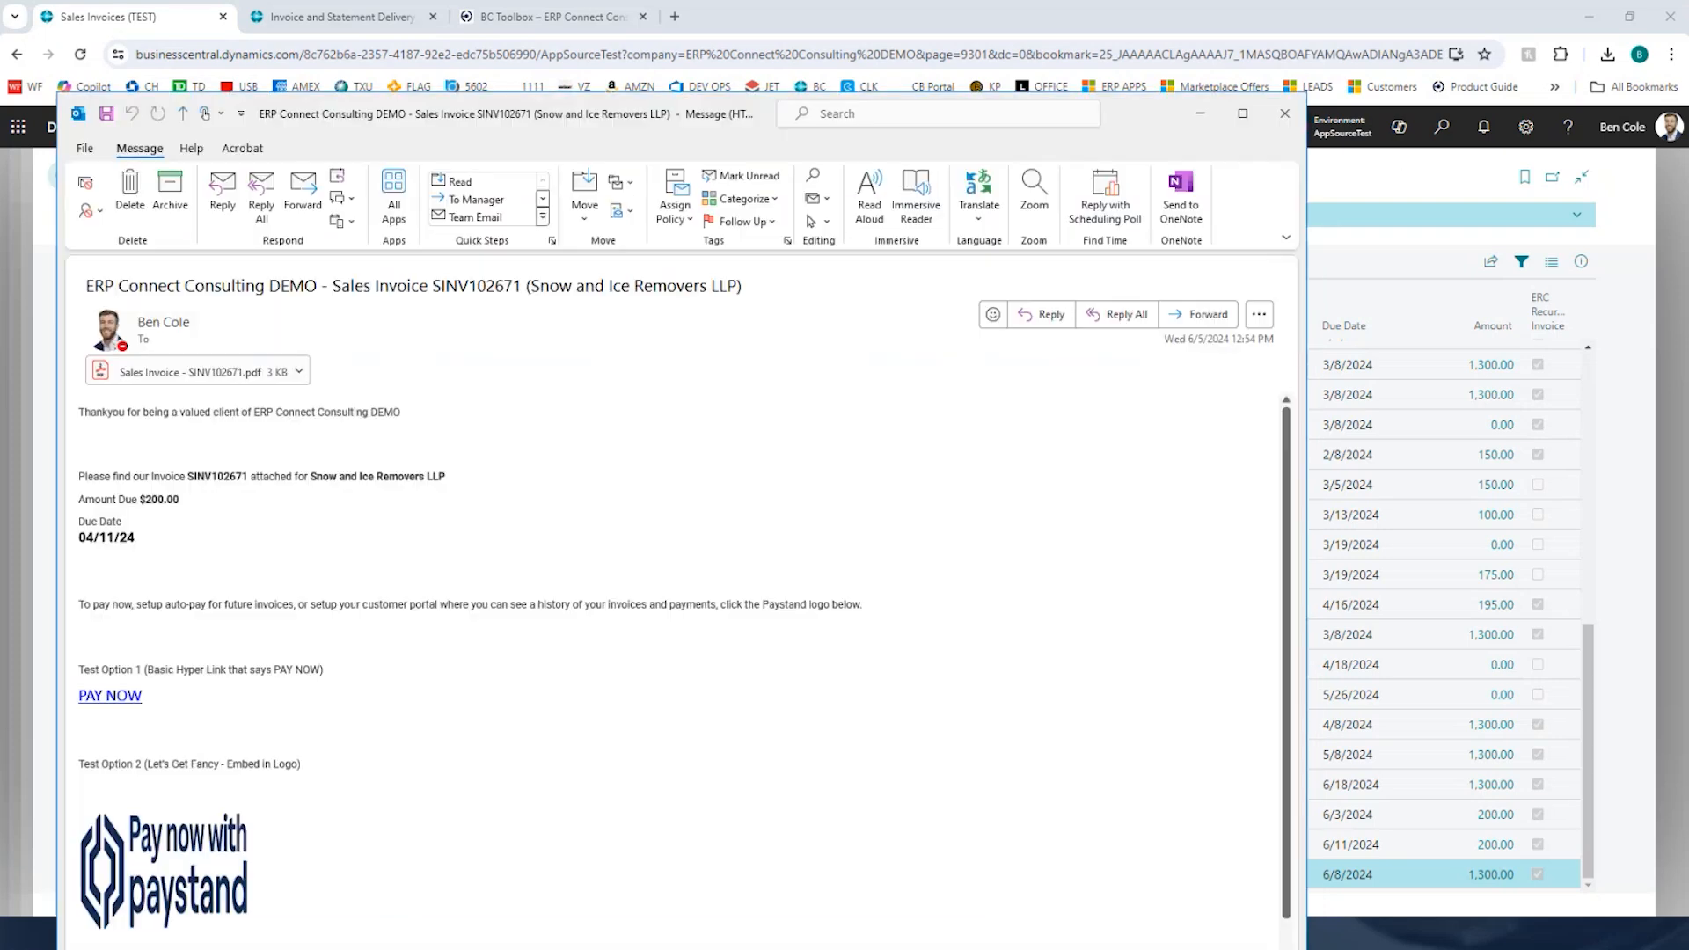
{"action": "left_click_drag", "start_coordinate": [216, 453], "coordinate": [341, 487]}
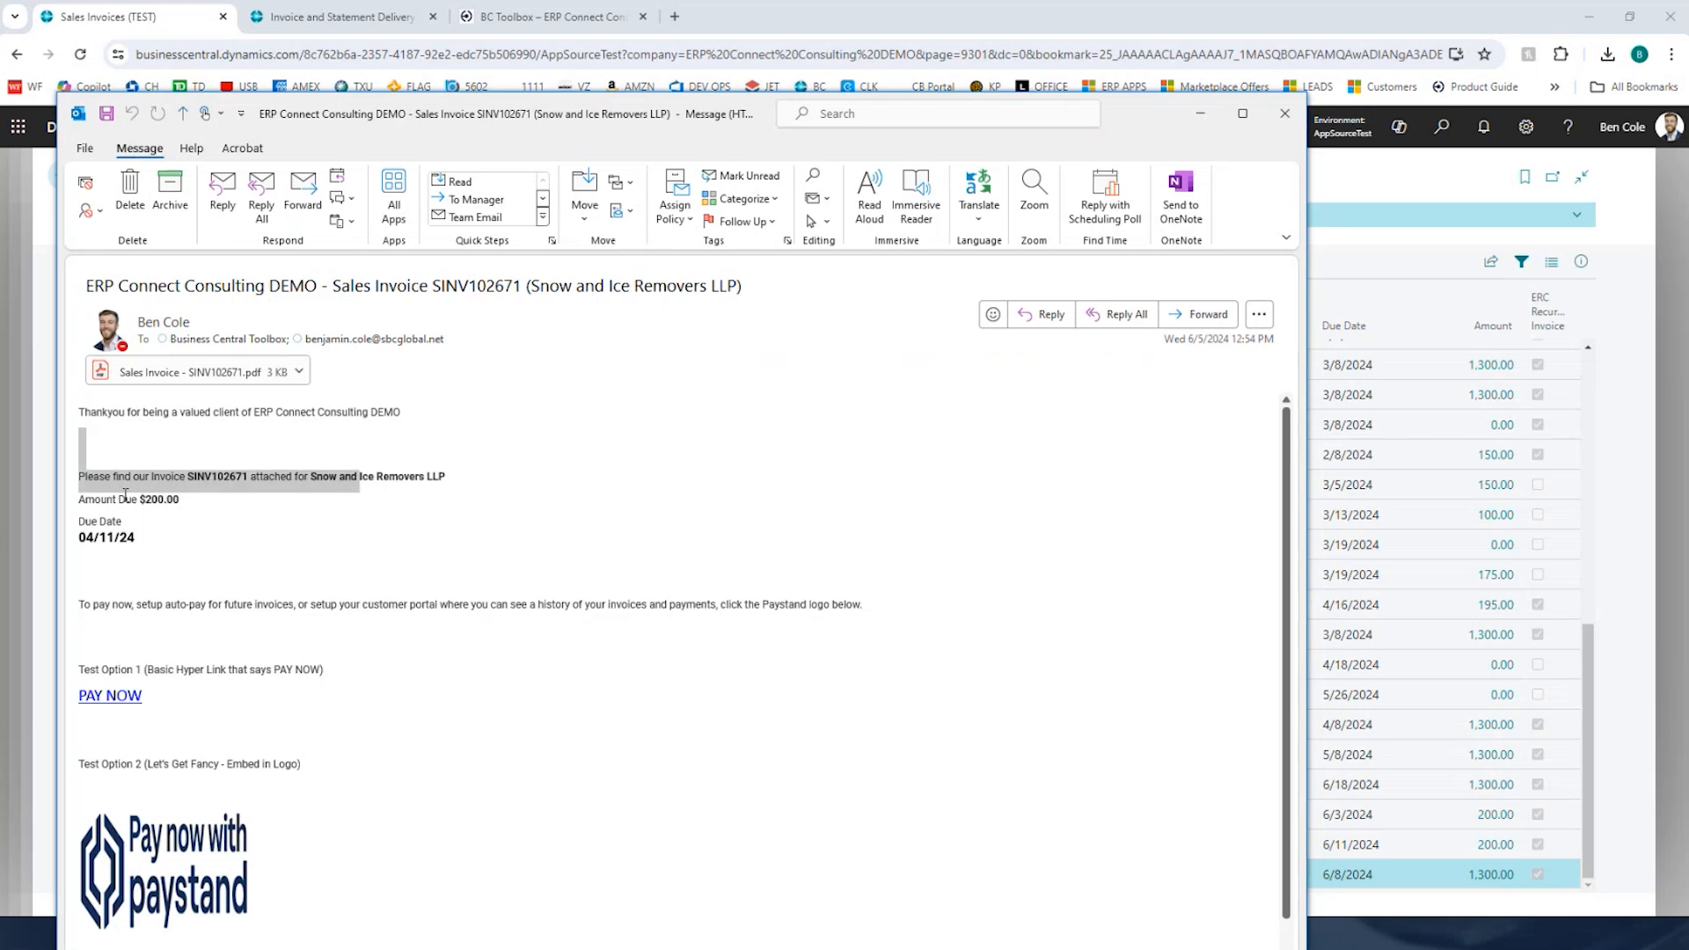
{"action": "left_click_drag", "start_coordinate": [121, 500], "coordinate": [223, 501]}
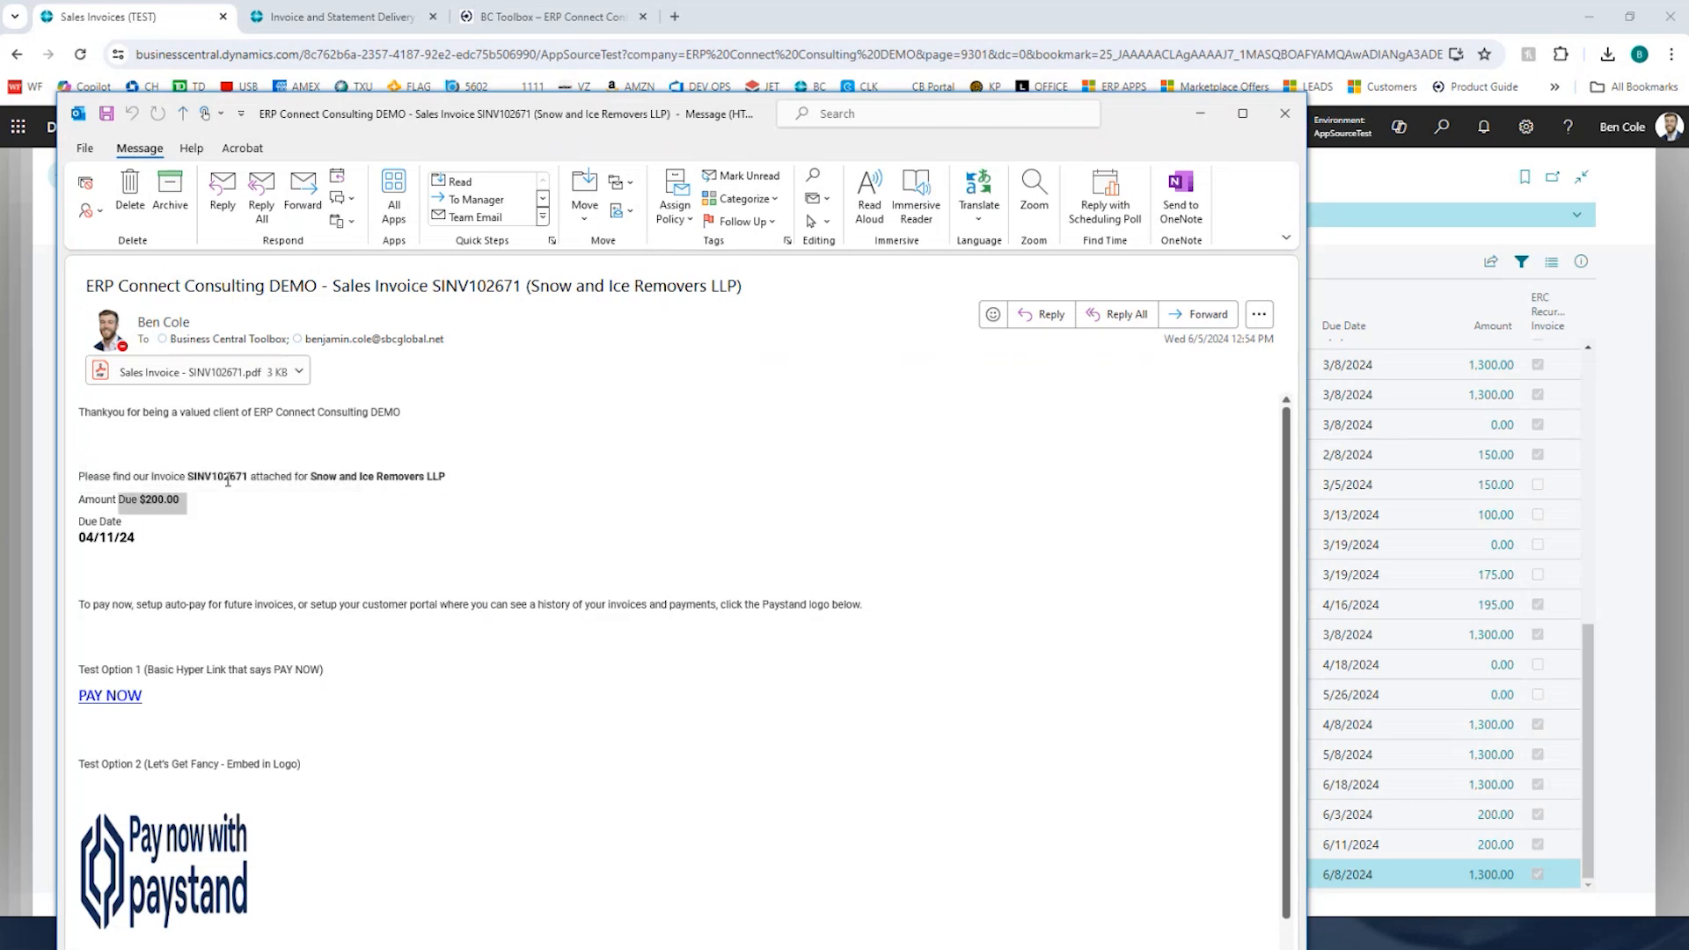
{"action": "left_click", "coordinate": [1283, 119]}
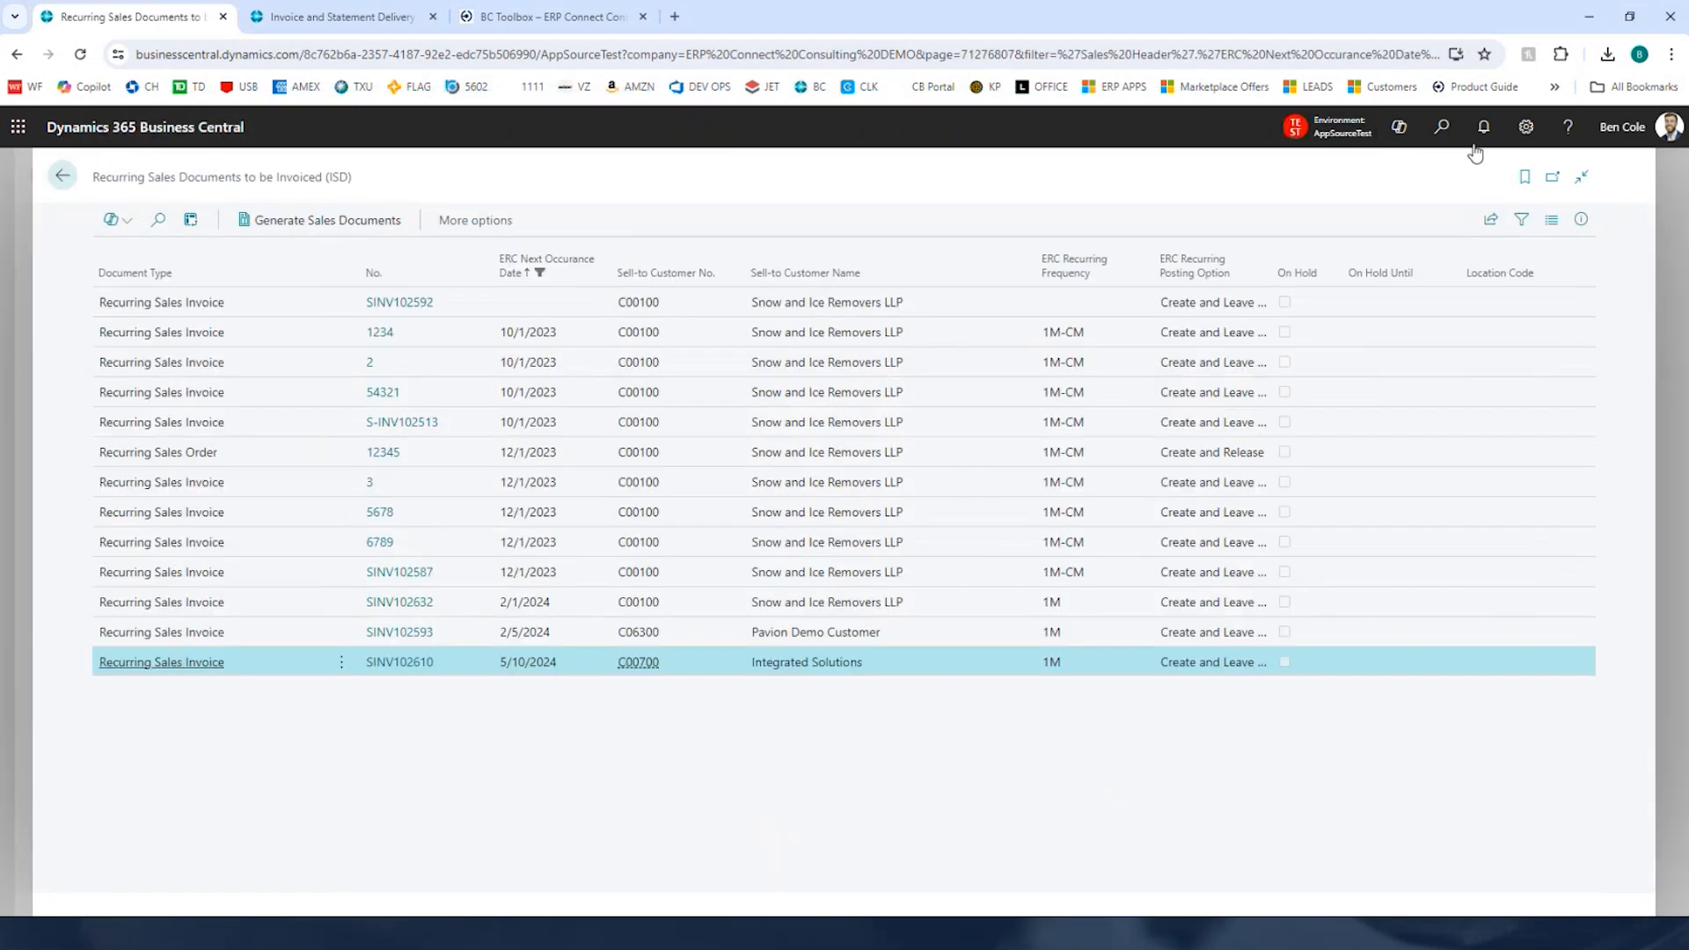
Step: Search for ANT and open Advanced Notifications Setup (ANT)
{"action": "left_click", "coordinate": [1445, 134]}
{"action": "type", "text": "ANT"}
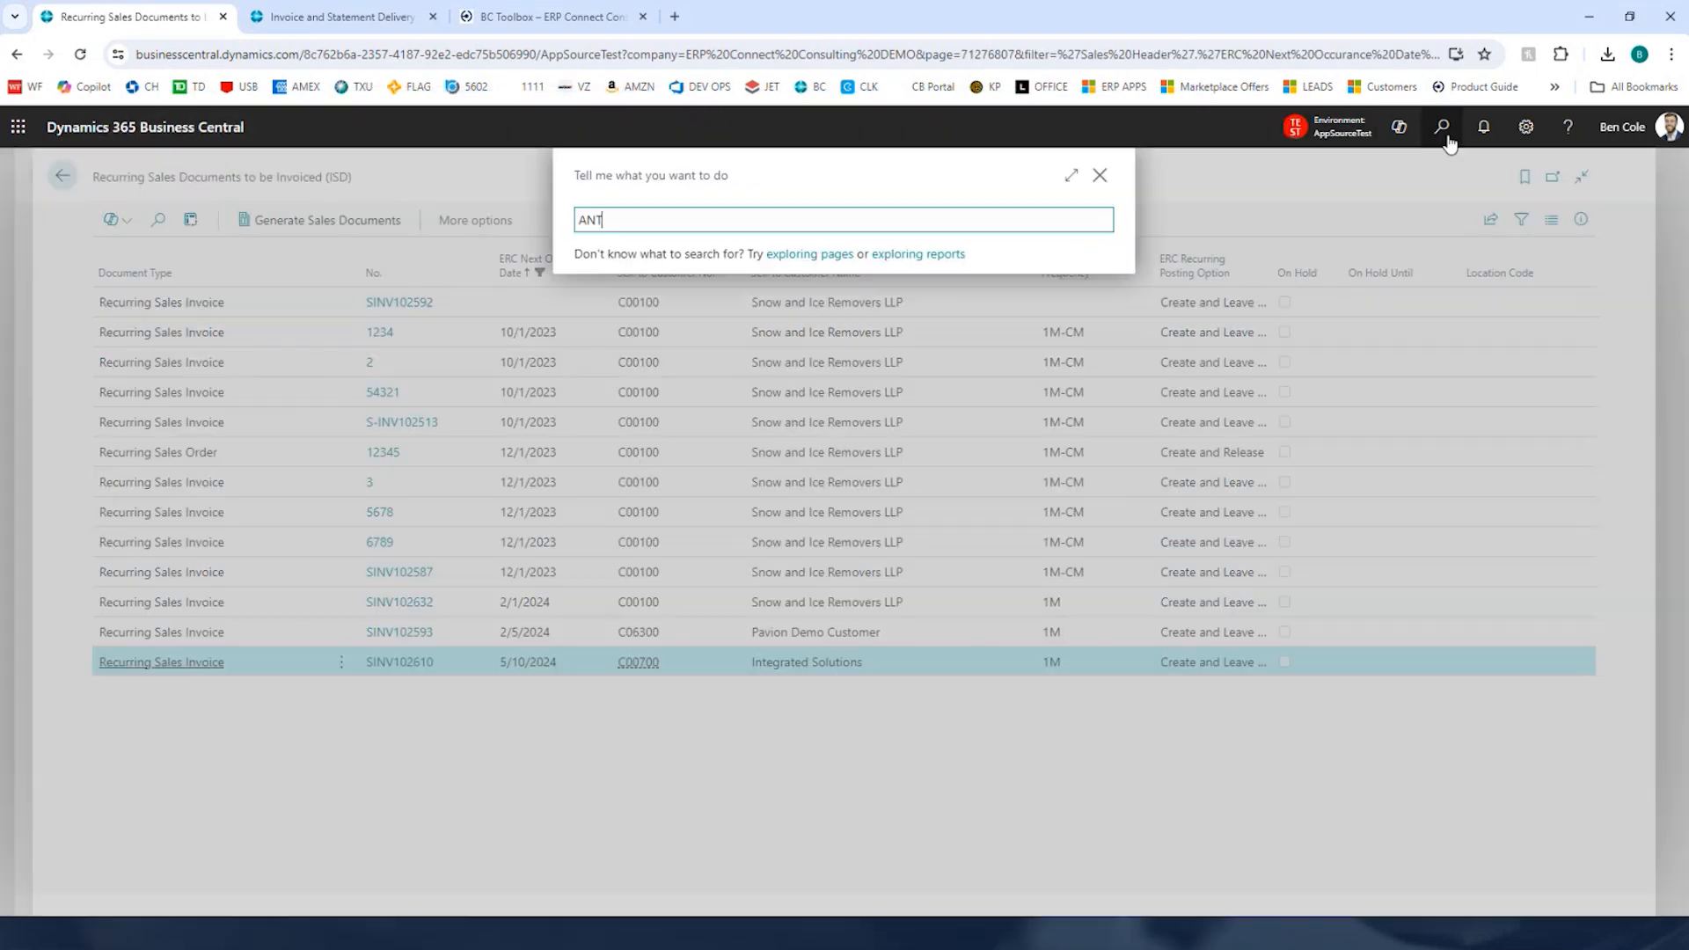
{"action": "key", "text": "Tab"}
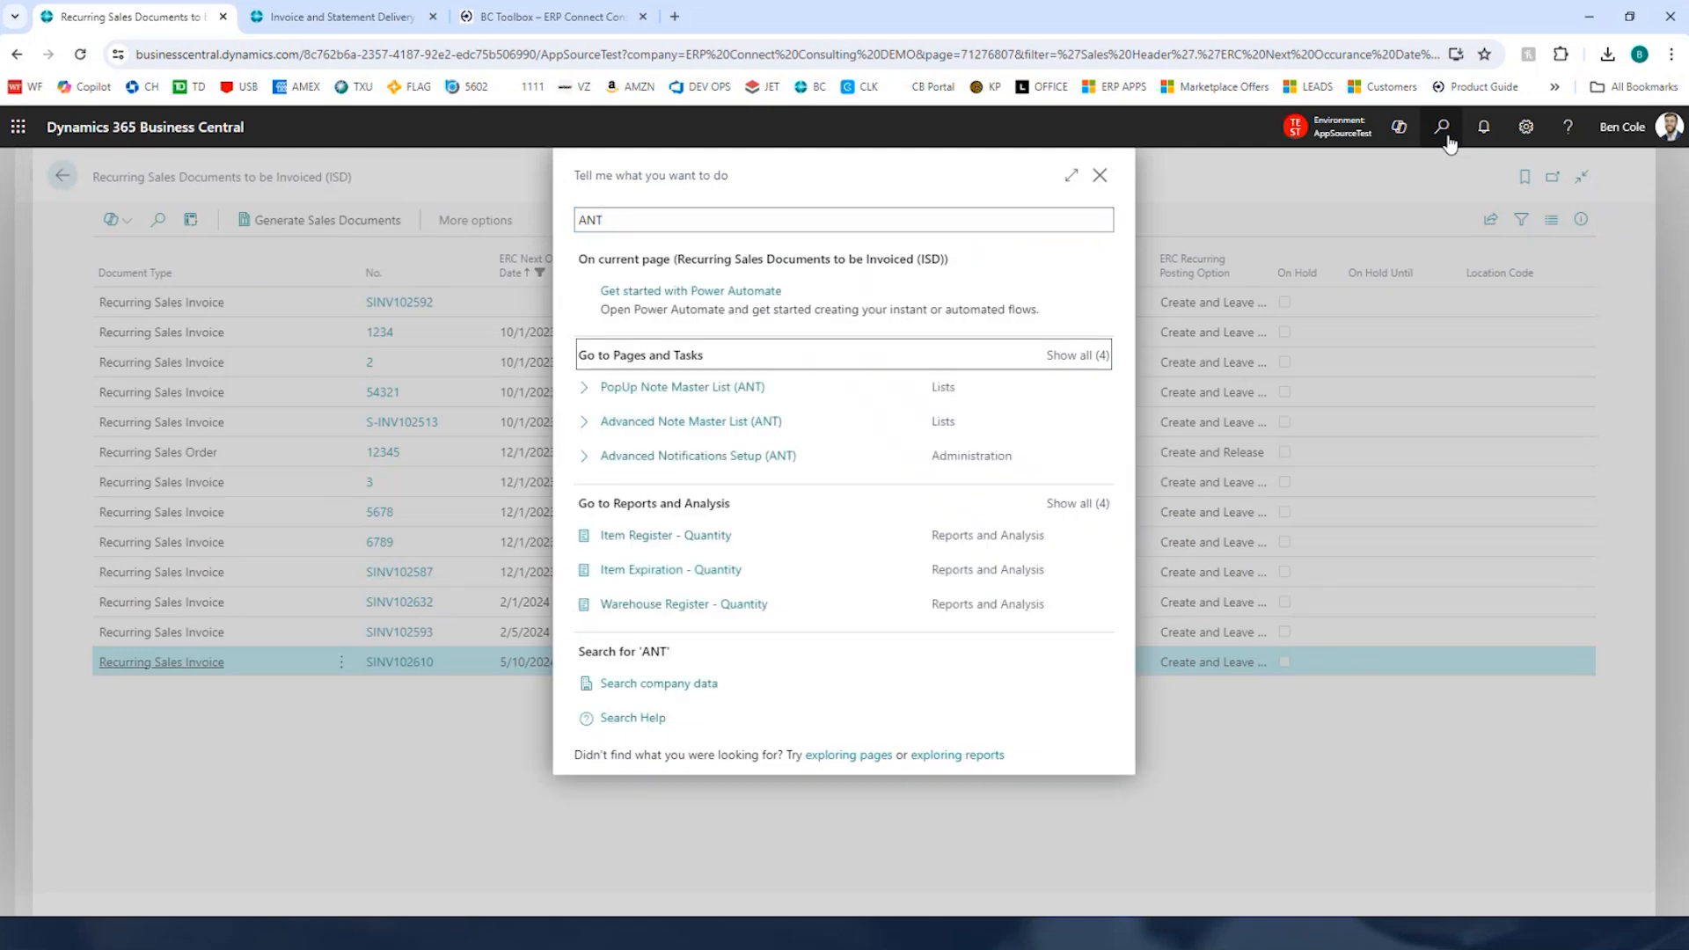
{"action": "key", "text": "Down"}
{"action": "key", "text": "Down"}
{"action": "key", "text": "Down"}
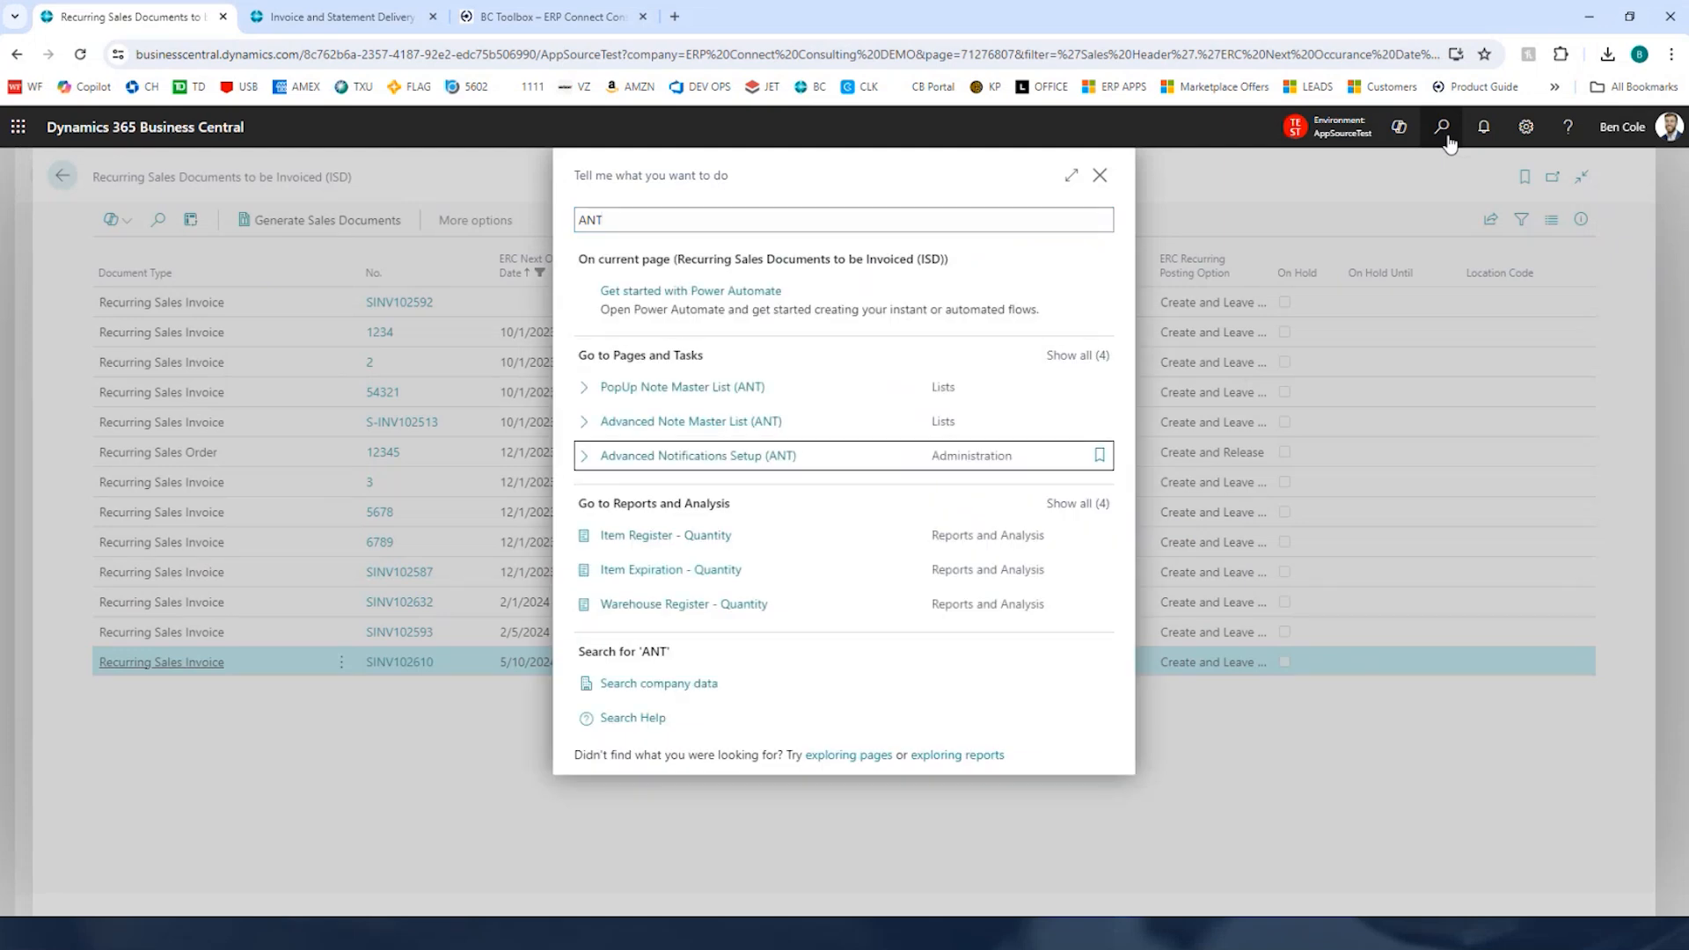
{"action": "key", "text": "Return"}
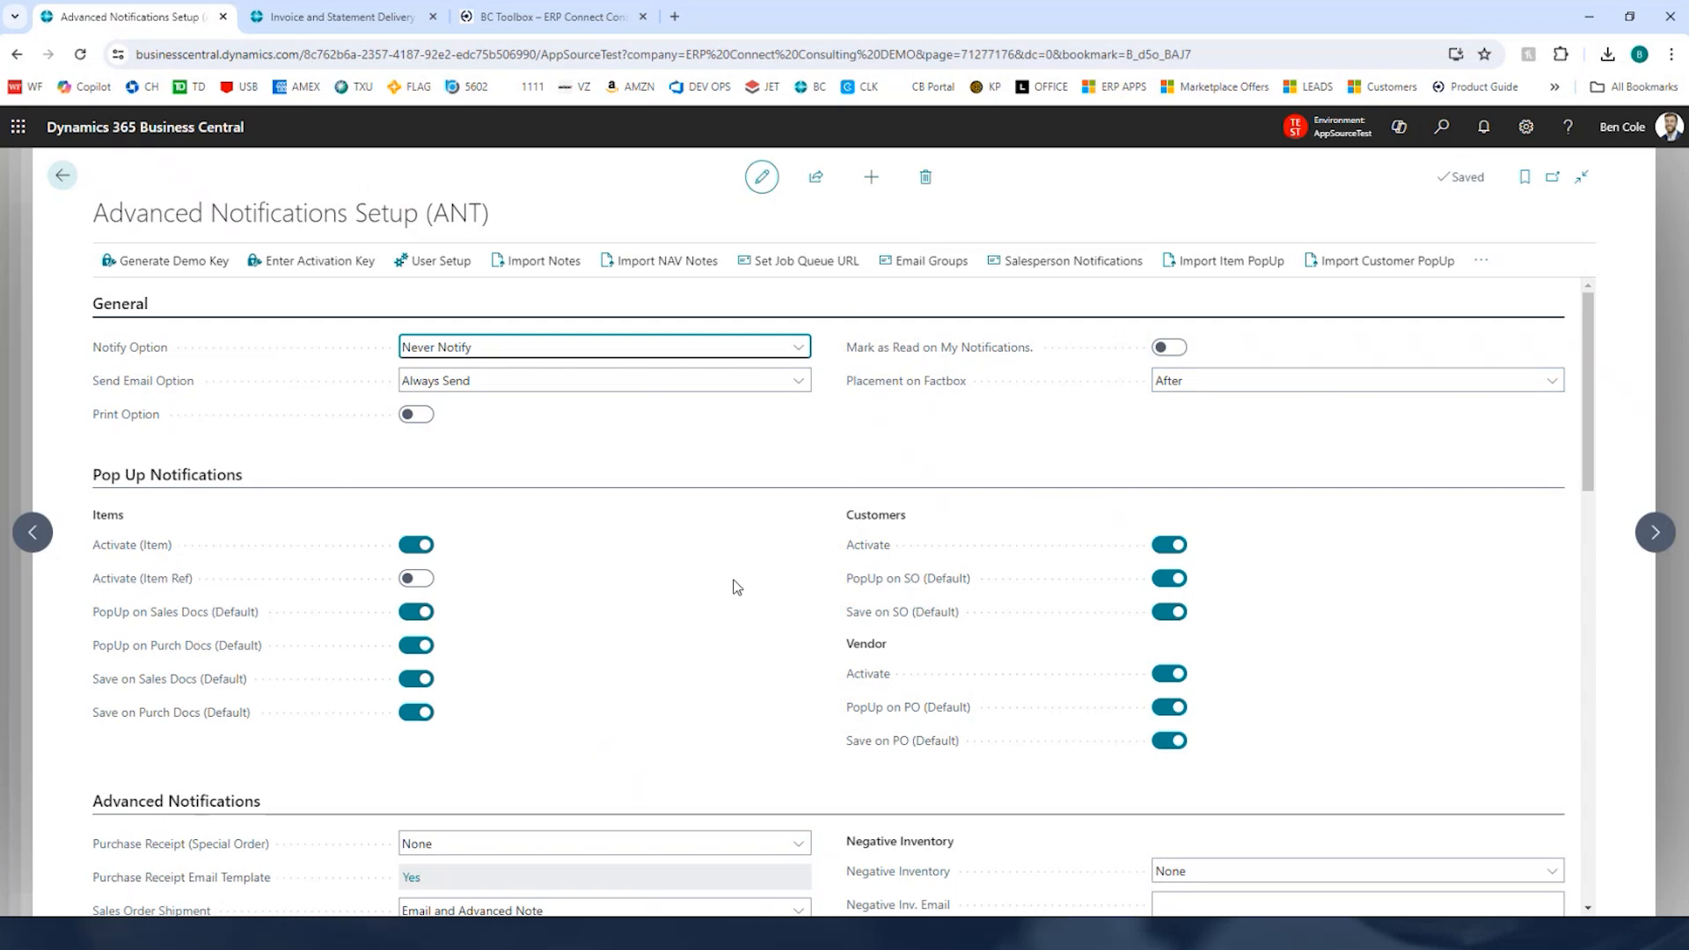
Step: Open the shipment email template and review its body text before closing it
{"action": "scroll", "coordinate": [730, 550], "scroll_direction": "down", "scroll_amount": 3}
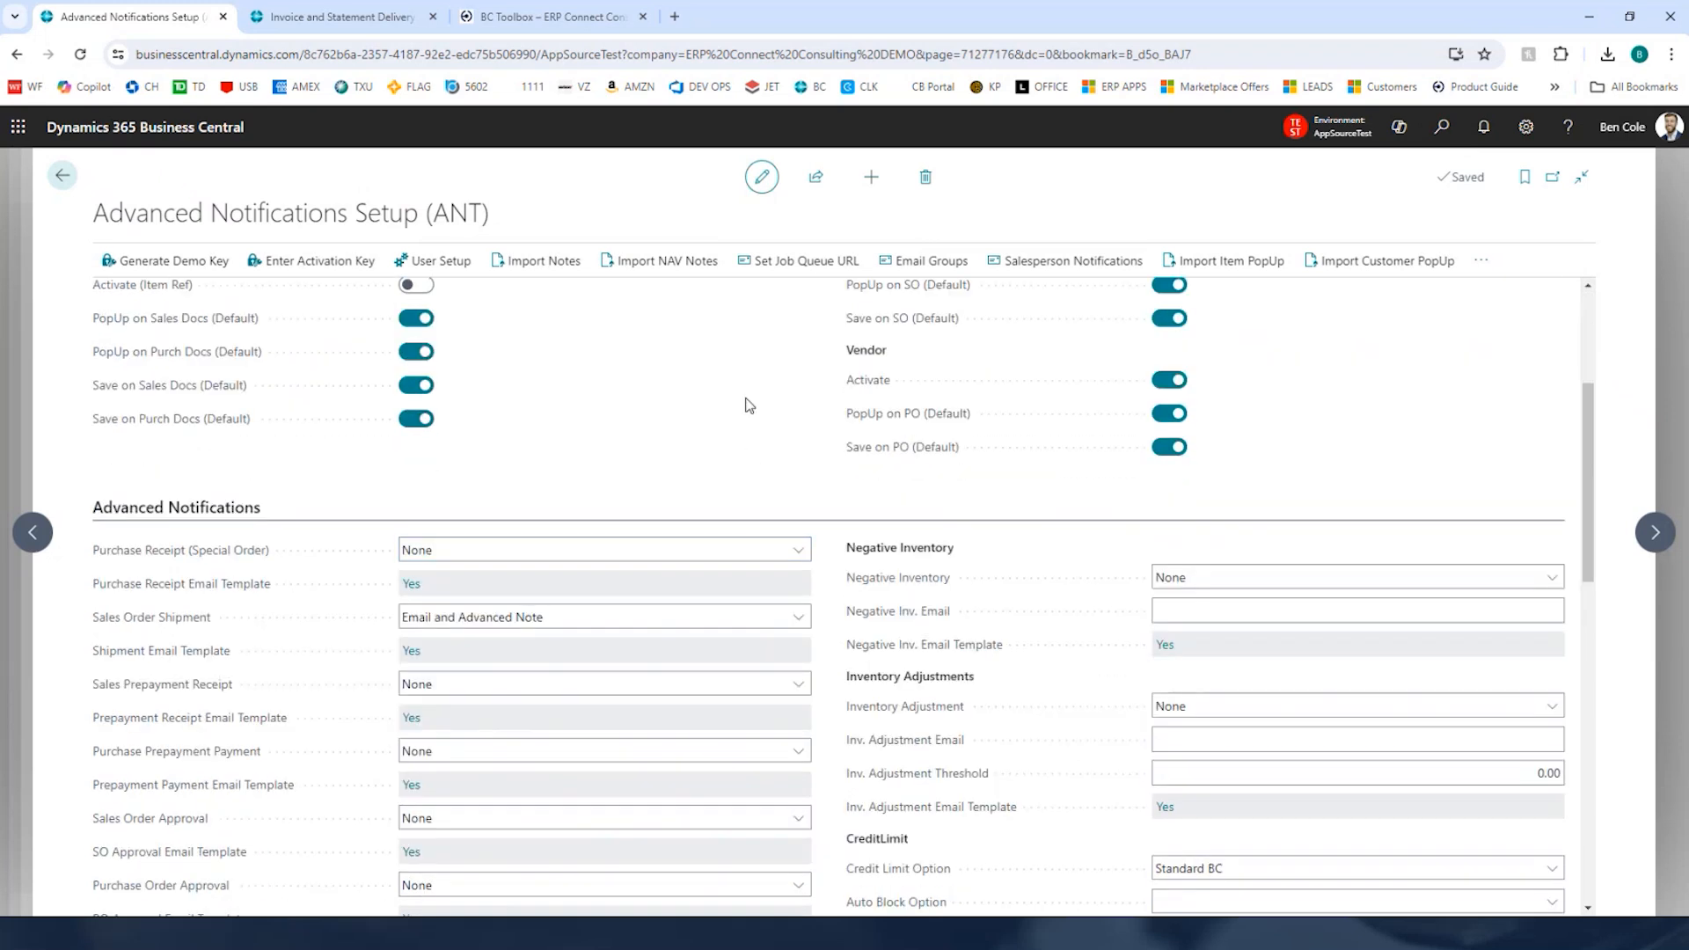
{"action": "scroll", "coordinate": [748, 404], "scroll_direction": "down", "scroll_amount": 2}
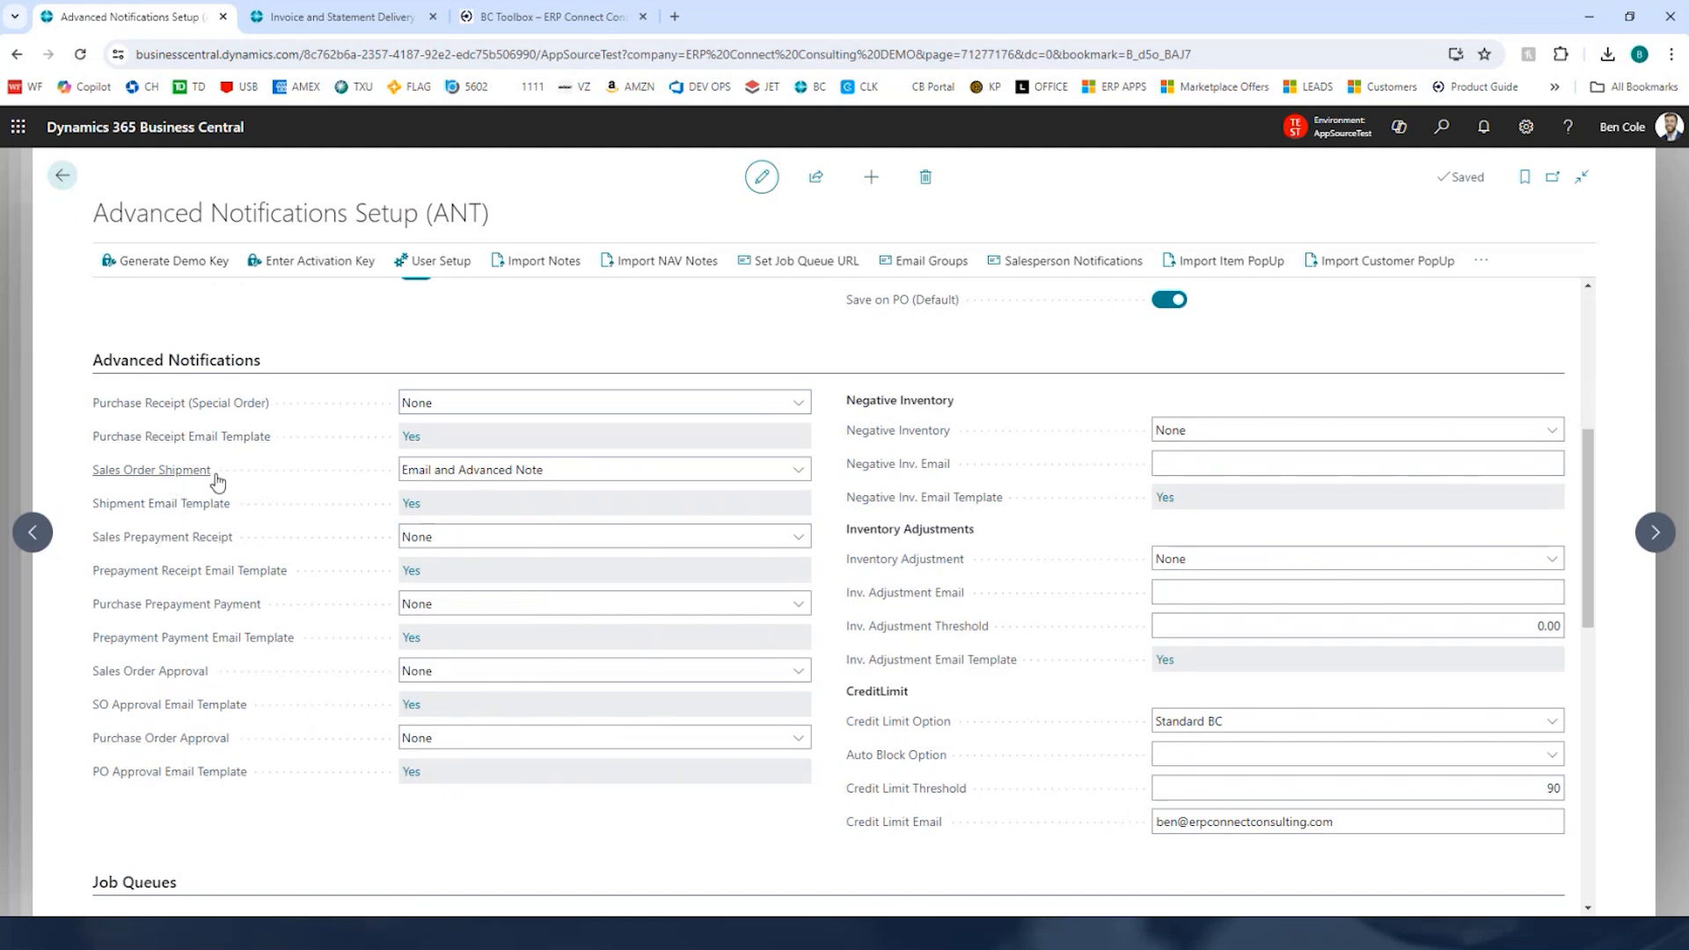
{"action": "left_click", "coordinate": [407, 505]}
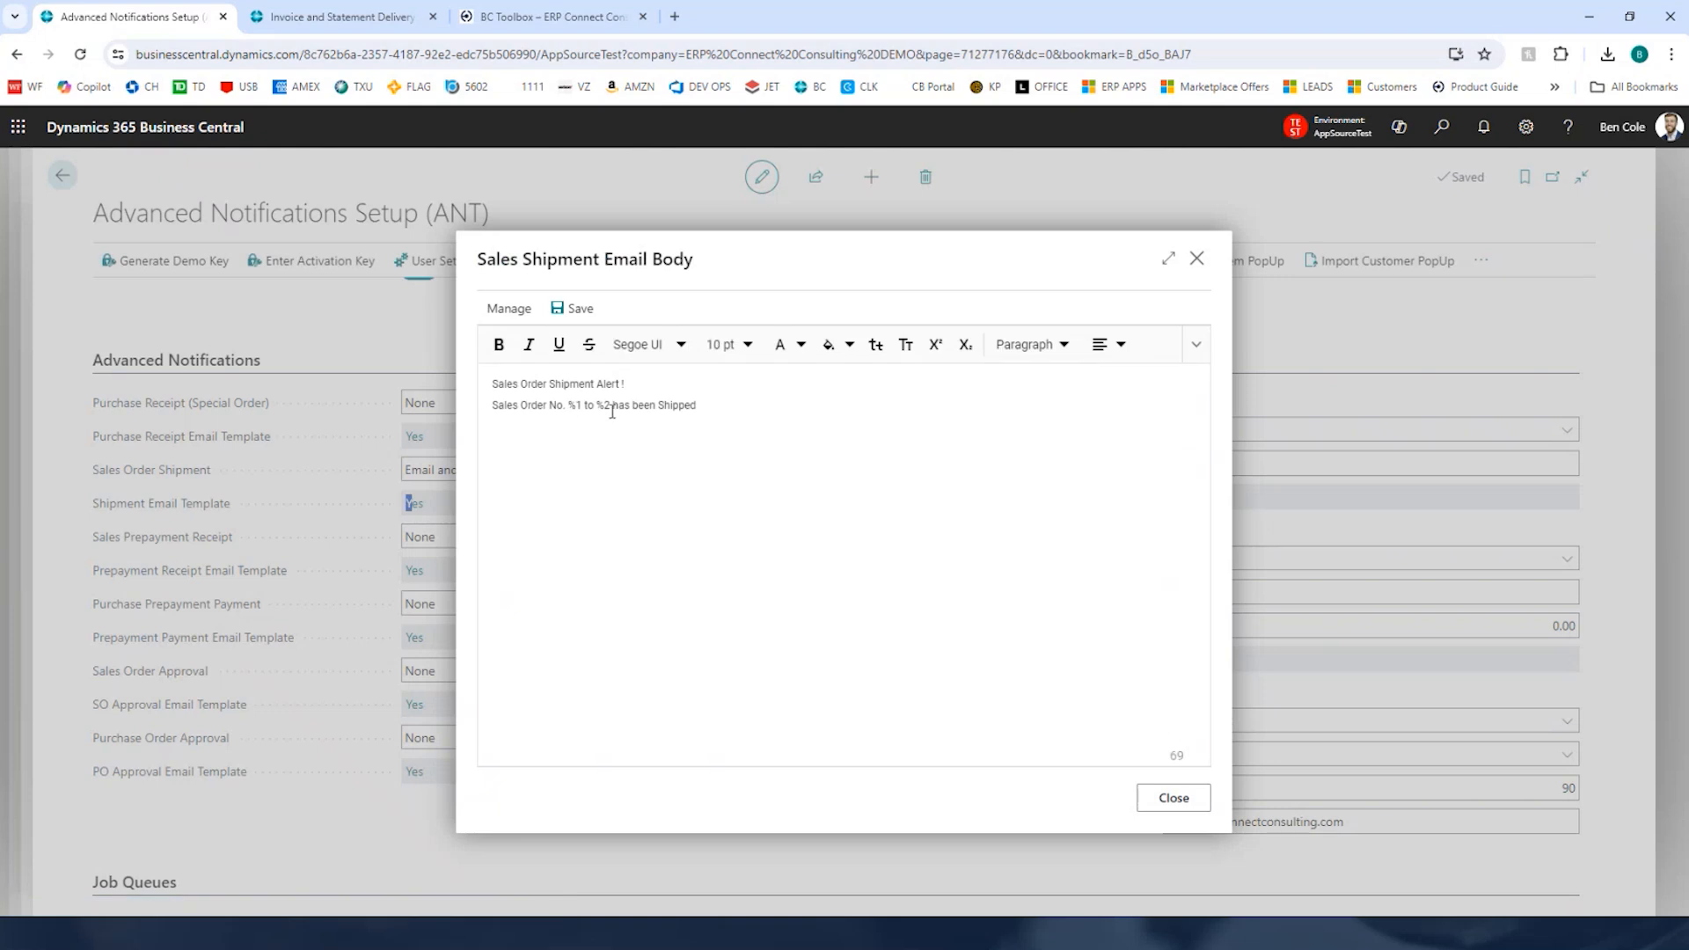
{"action": "left_click_drag", "start_coordinate": [739, 415], "coordinate": [456, 378]}
{"action": "left_click", "coordinate": [1132, 742]}
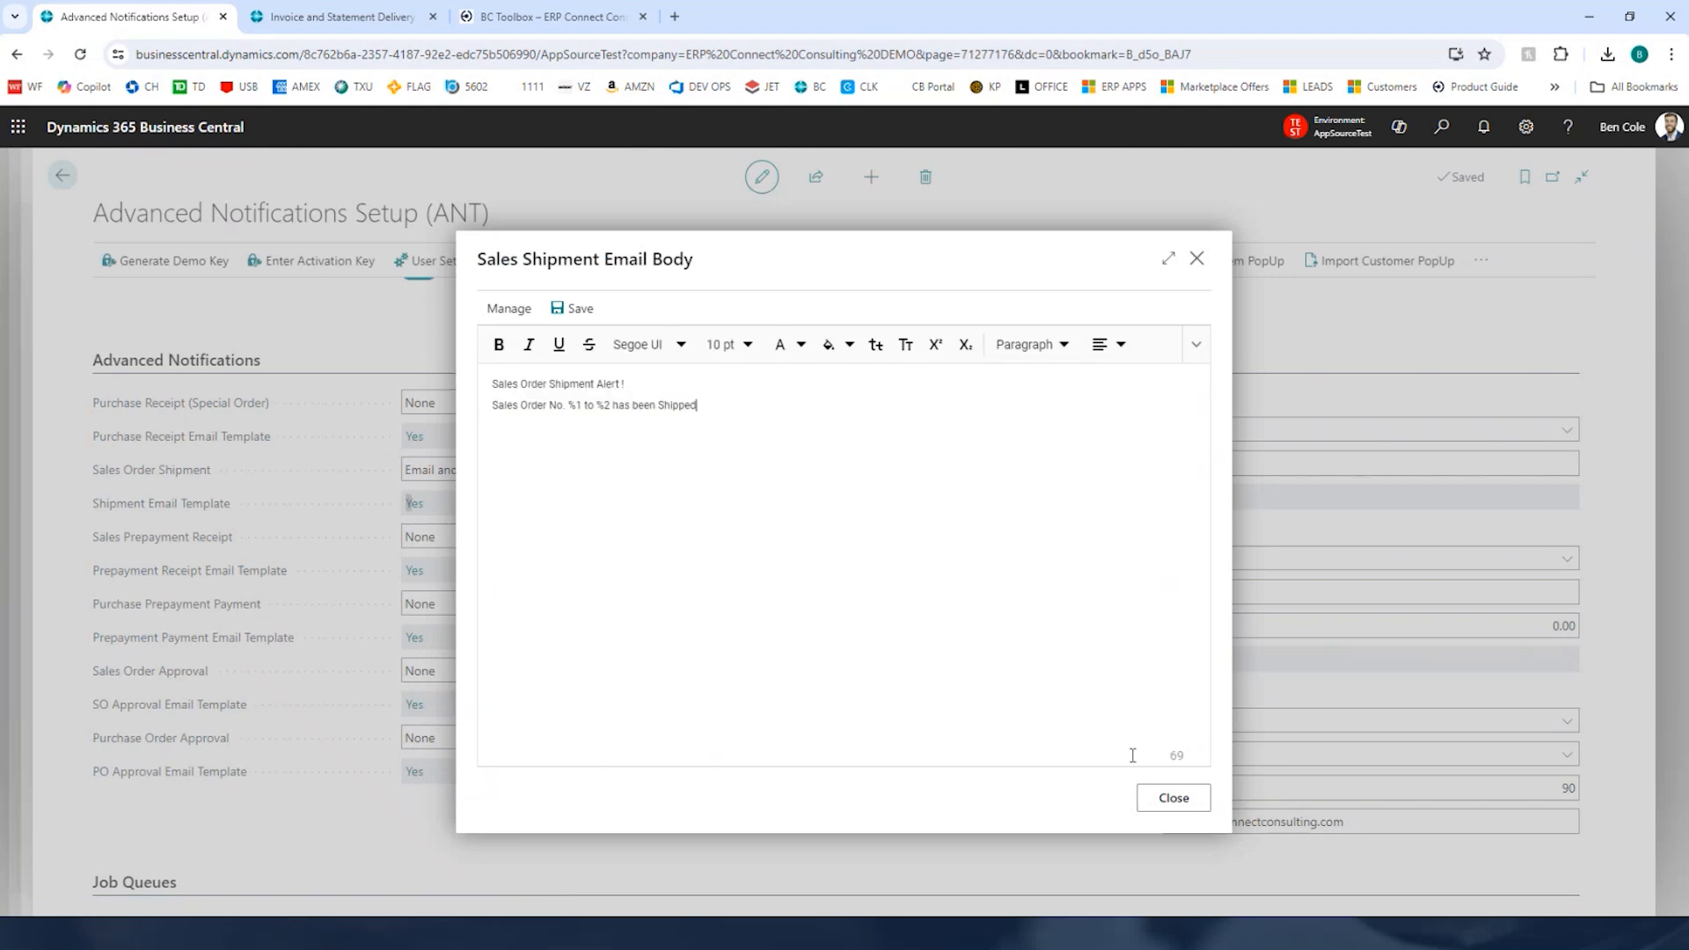
{"action": "left_click", "coordinate": [1173, 798]}
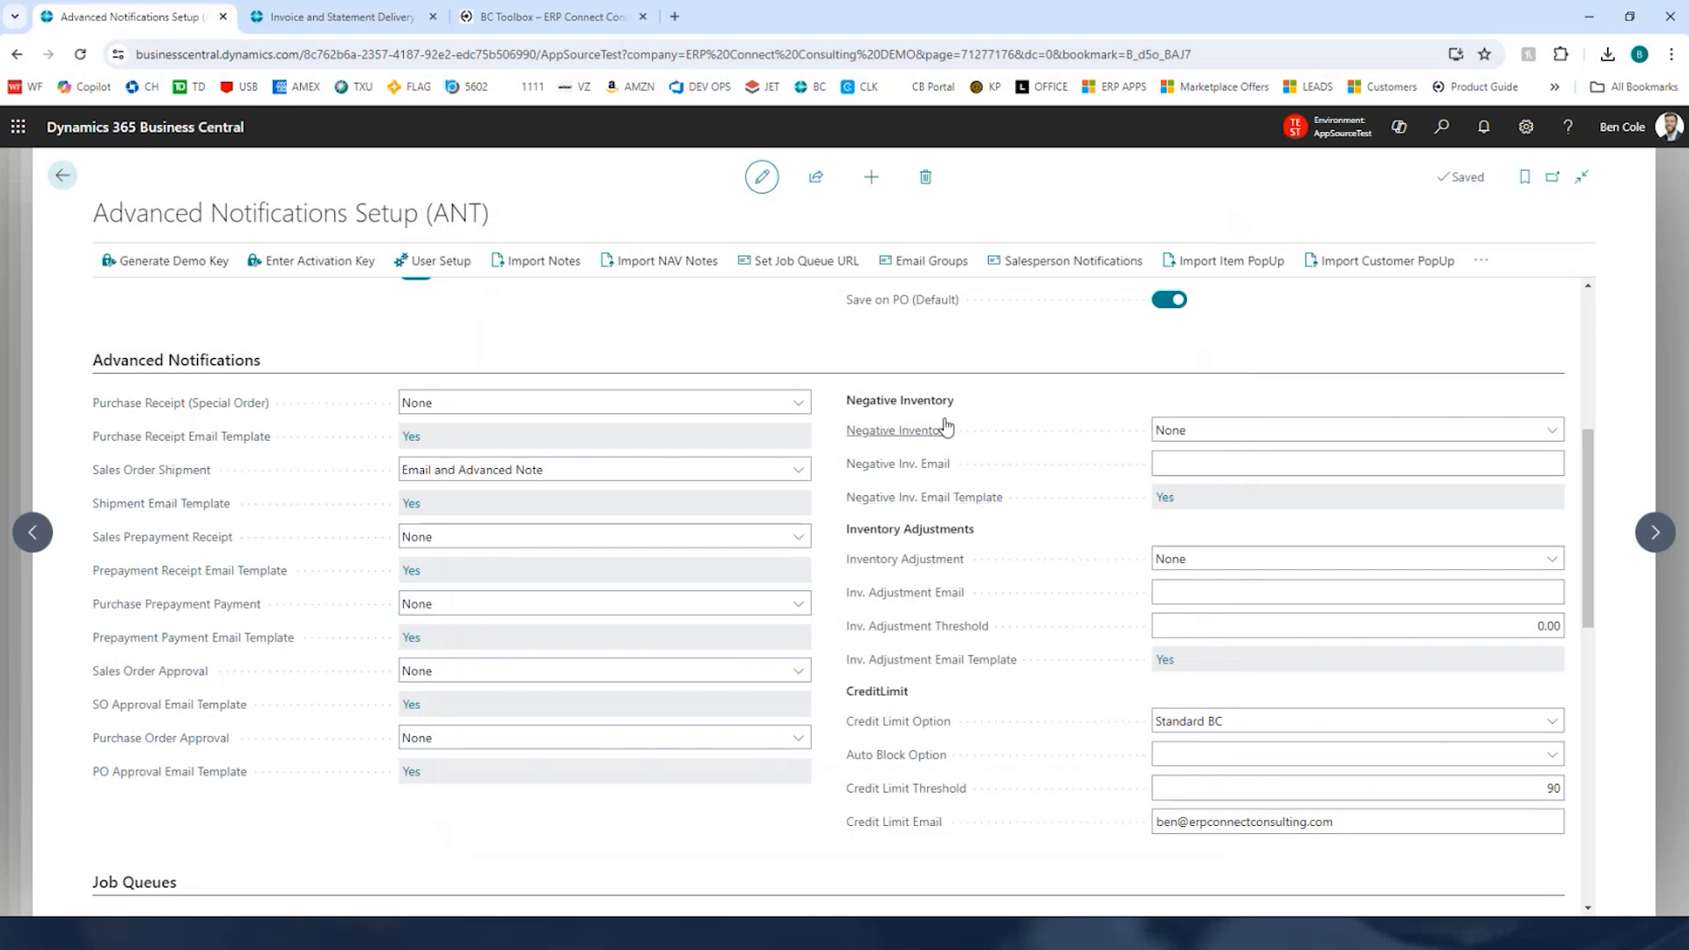
Step: Review the credit limit, job queue and Azure BLOB storage notification settings on the setup page
{"action": "mouse_move", "coordinate": [948, 428]}
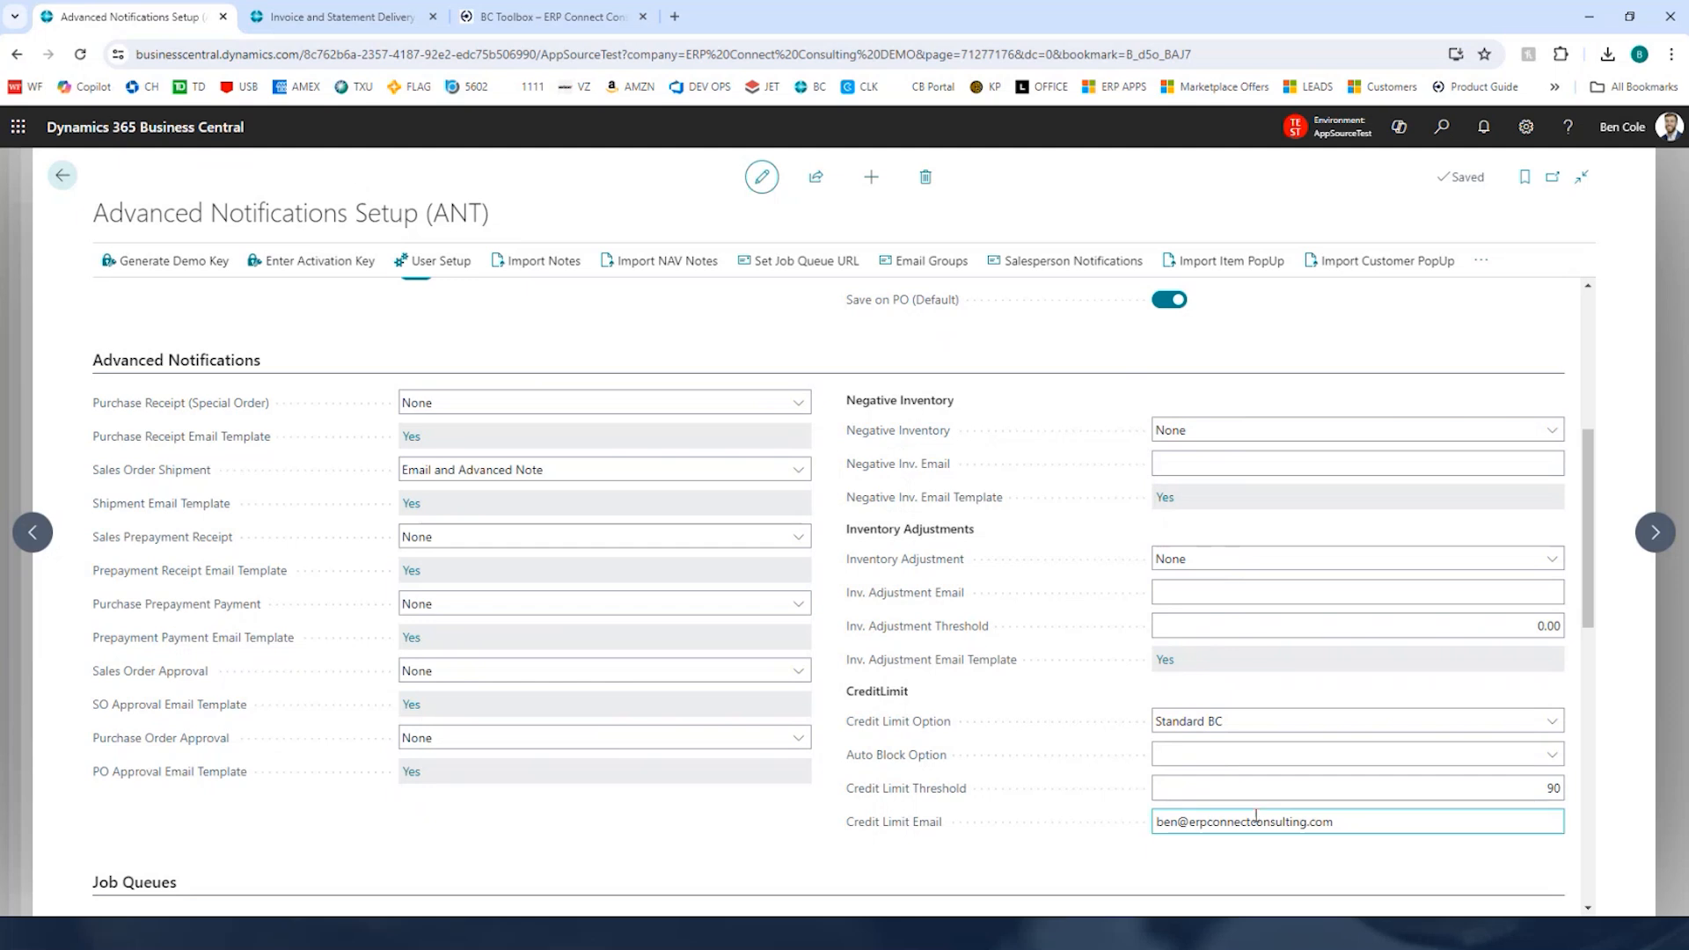
{"action": "left_click", "coordinate": [1522, 796]}
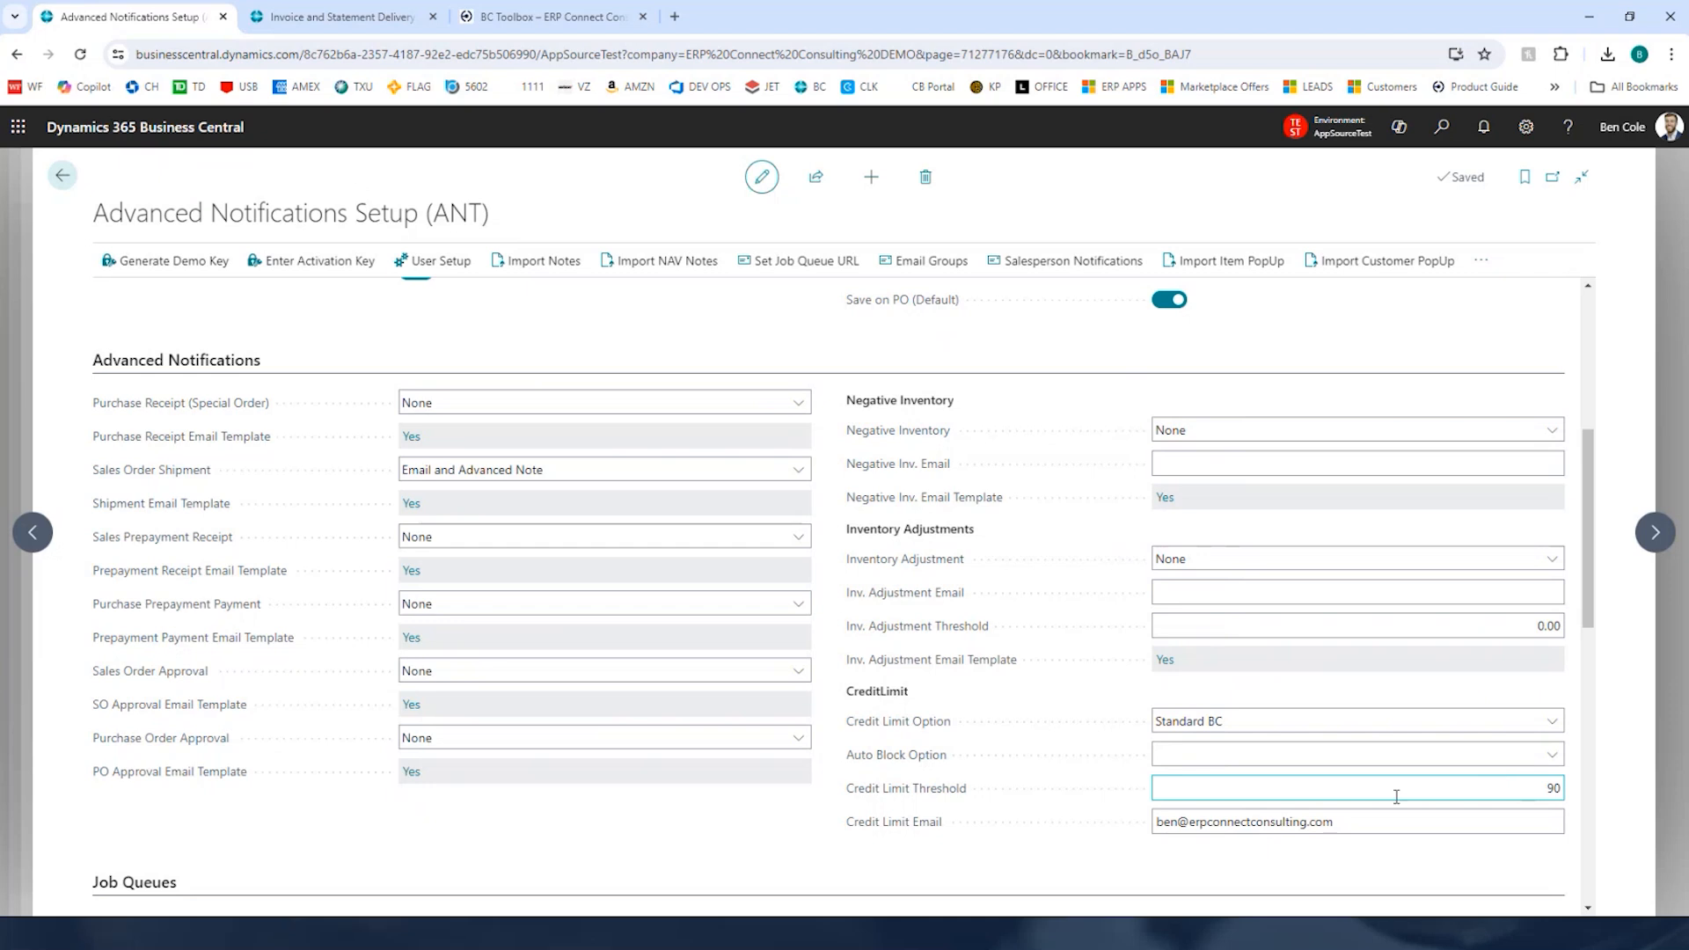
{"action": "scroll", "coordinate": [803, 759], "scroll_direction": "down", "scroll_amount": 5}
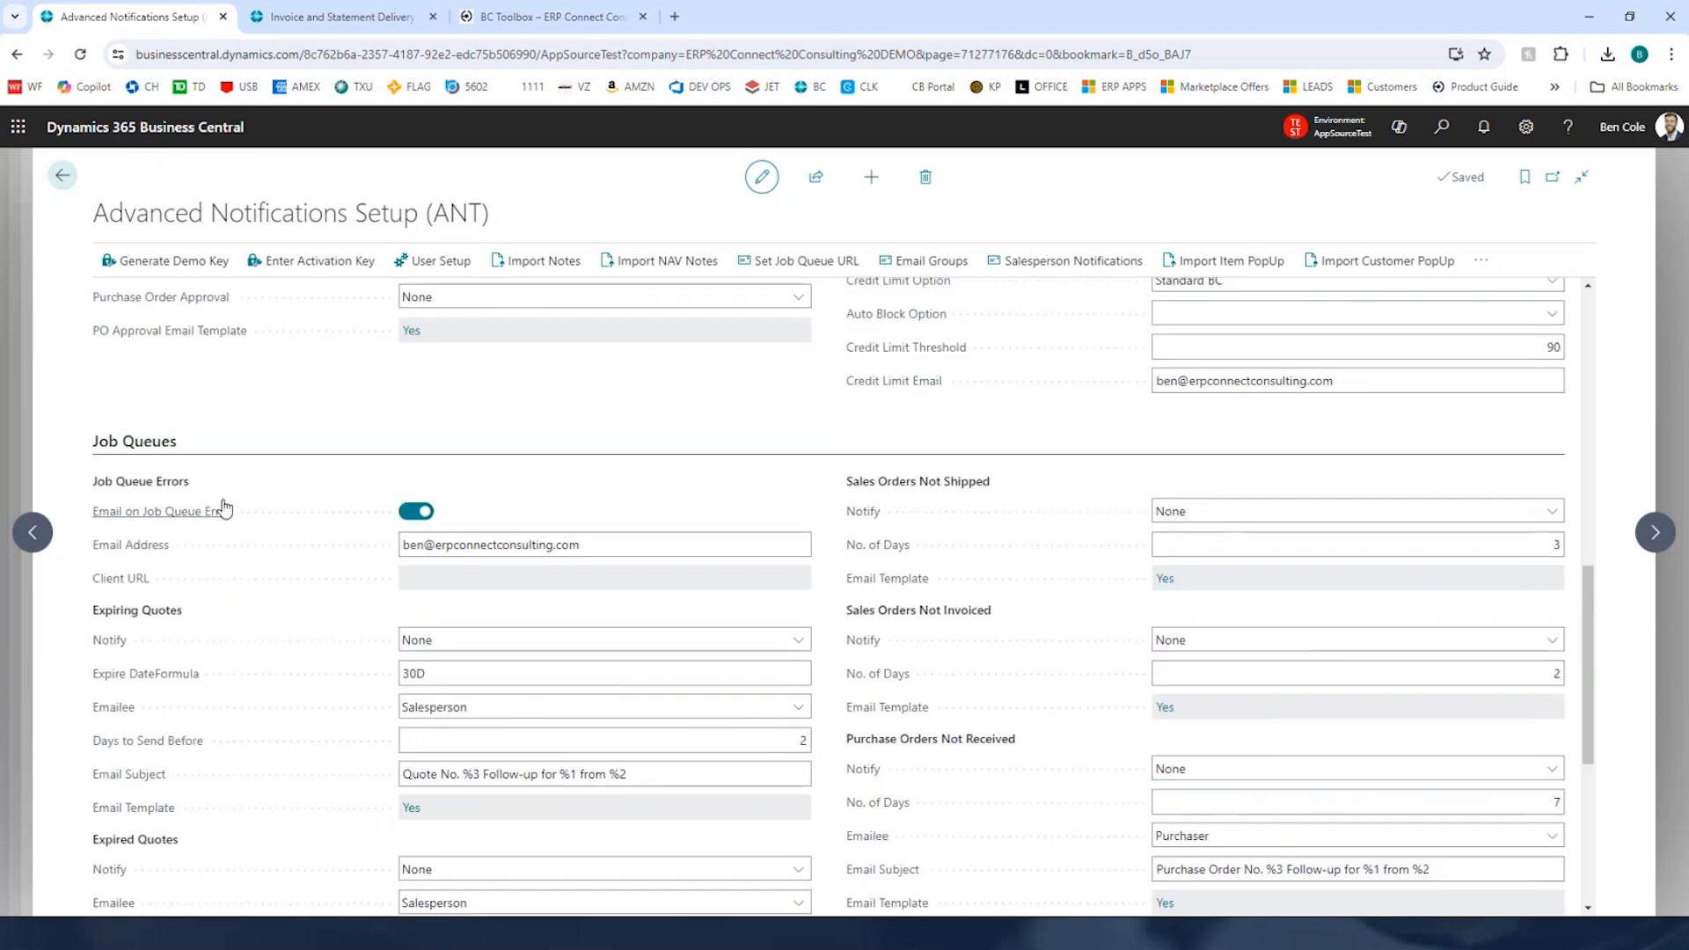
{"action": "mouse_move", "coordinate": [224, 509]}
{"action": "scroll", "coordinate": [880, 550], "scroll_direction": "down", "scroll_amount": 2}
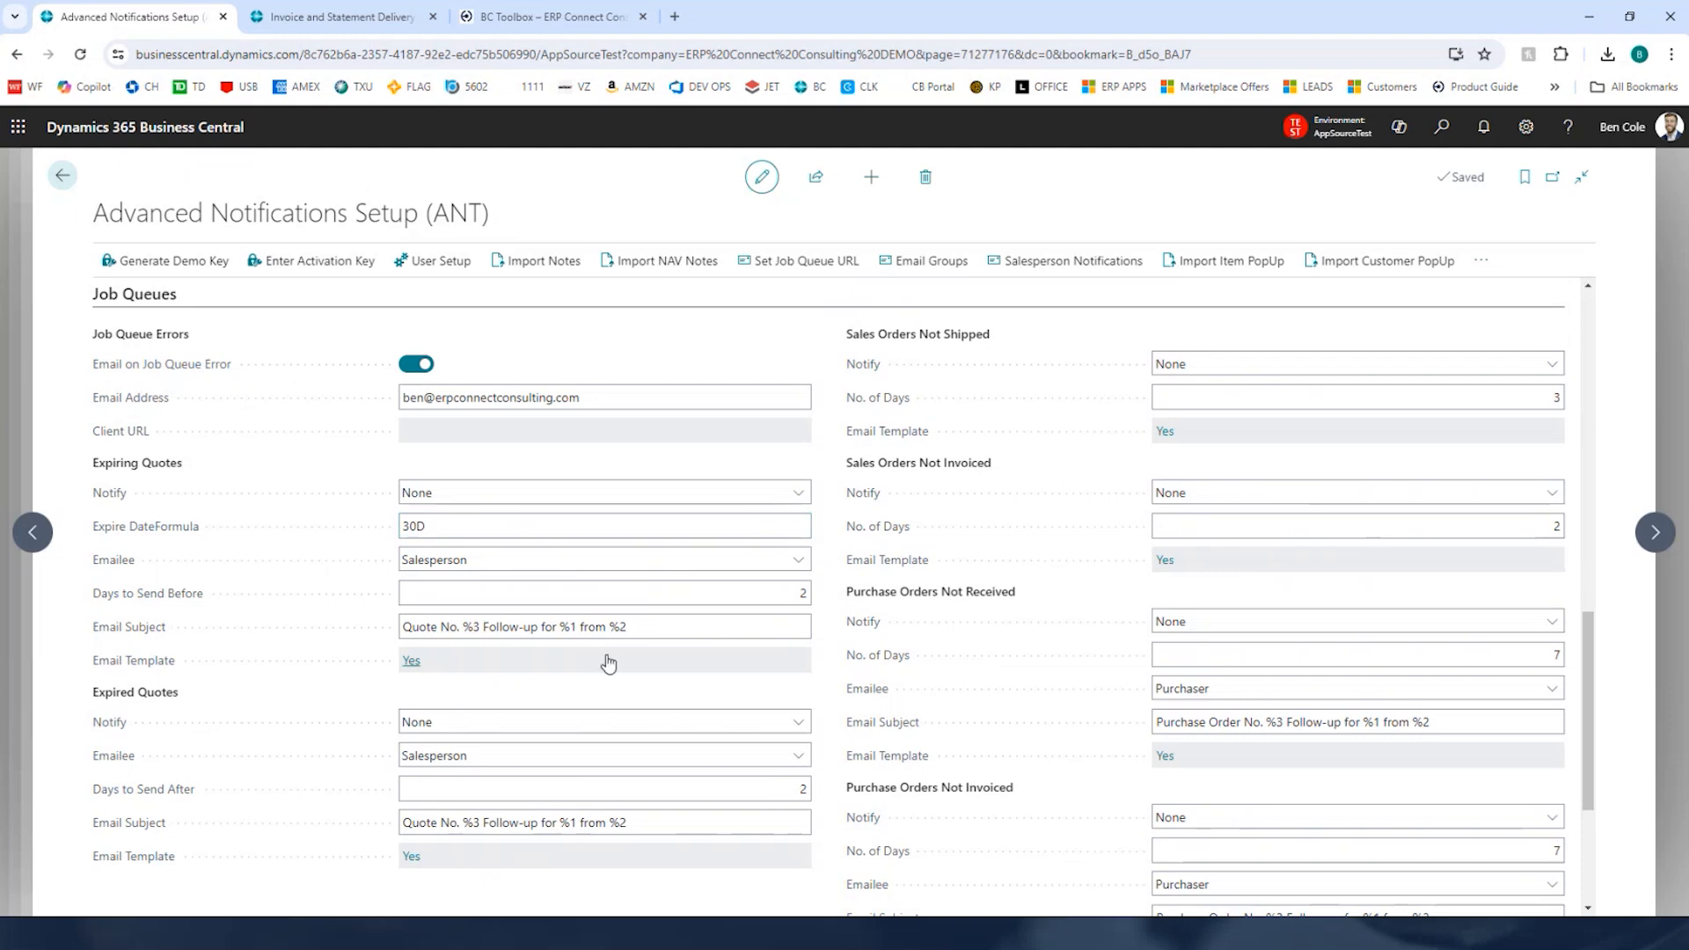
{"action": "left_click", "coordinate": [708, 629]}
{"action": "scroll", "coordinate": [707, 631], "scroll_direction": "down", "scroll_amount": 4}
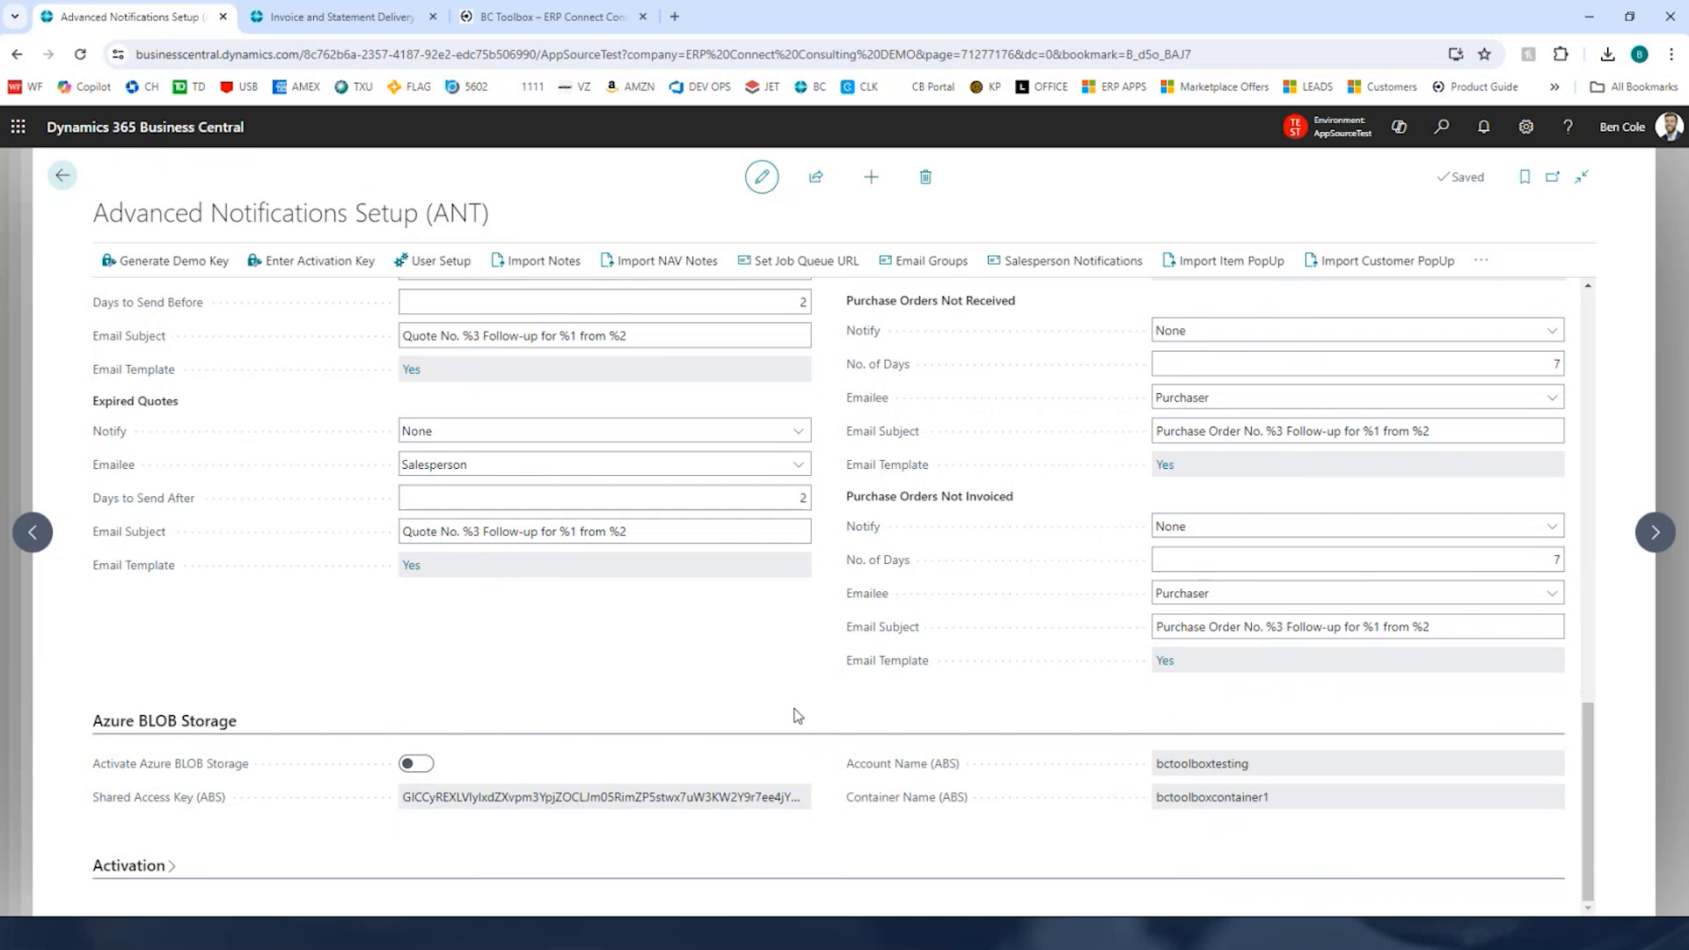
{"action": "scroll", "coordinate": [810, 714], "scroll_direction": "up", "scroll_amount": 5}
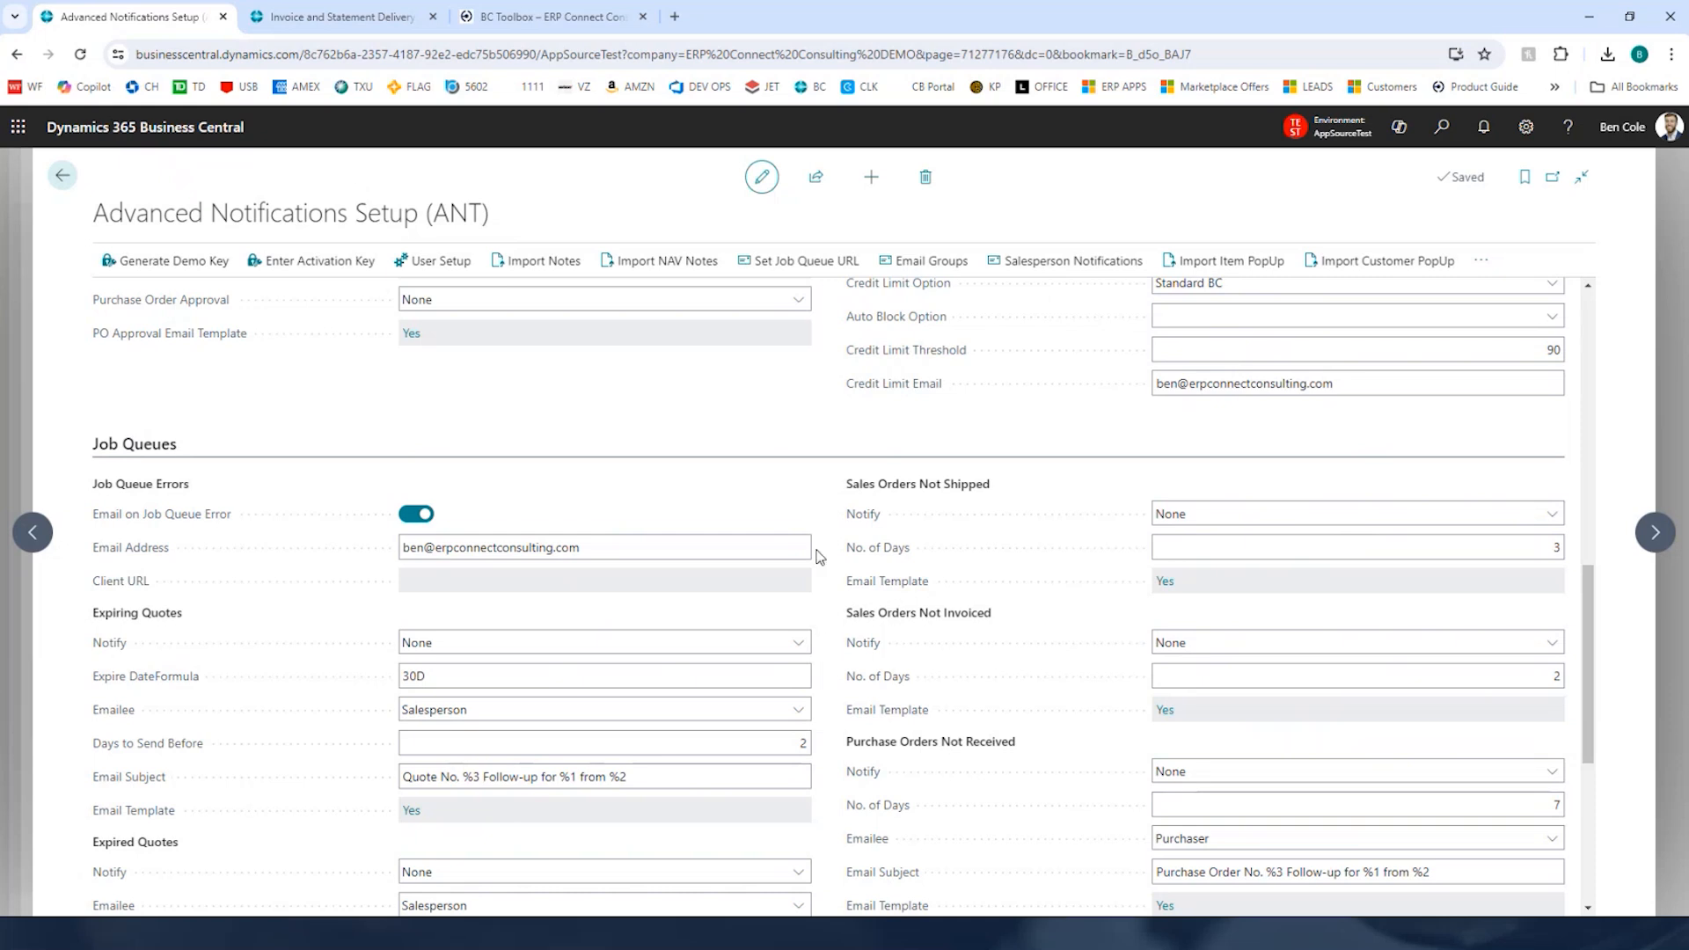
{"action": "scroll", "coordinate": [815, 581], "scroll_direction": "up", "scroll_amount": 10}
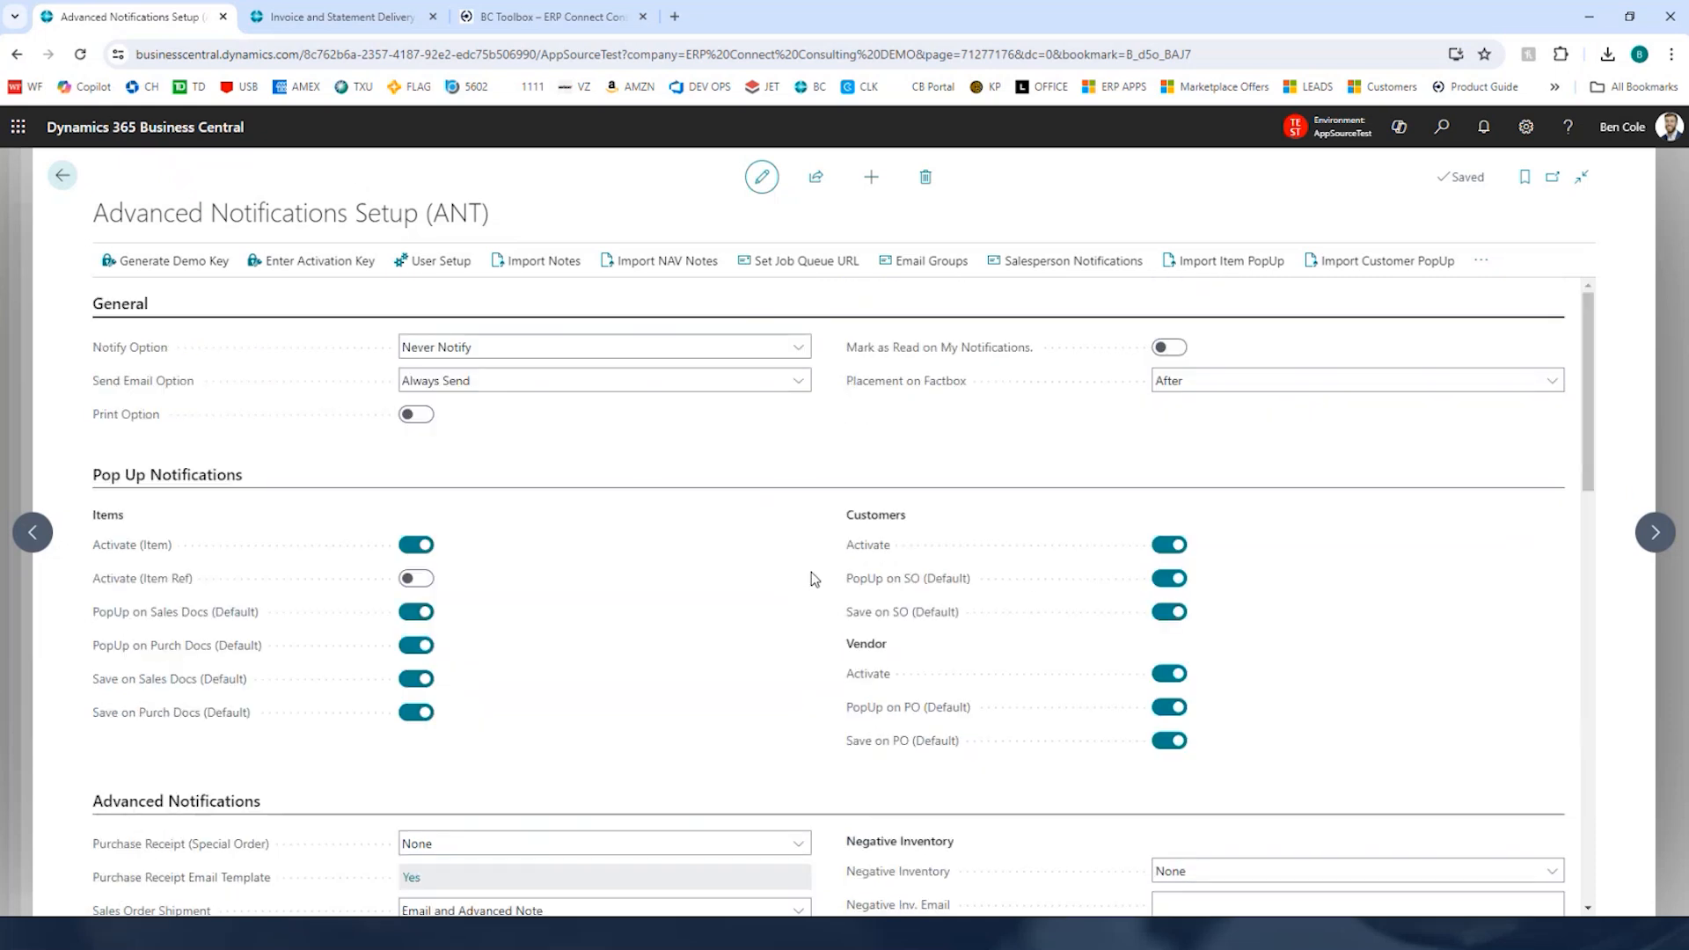